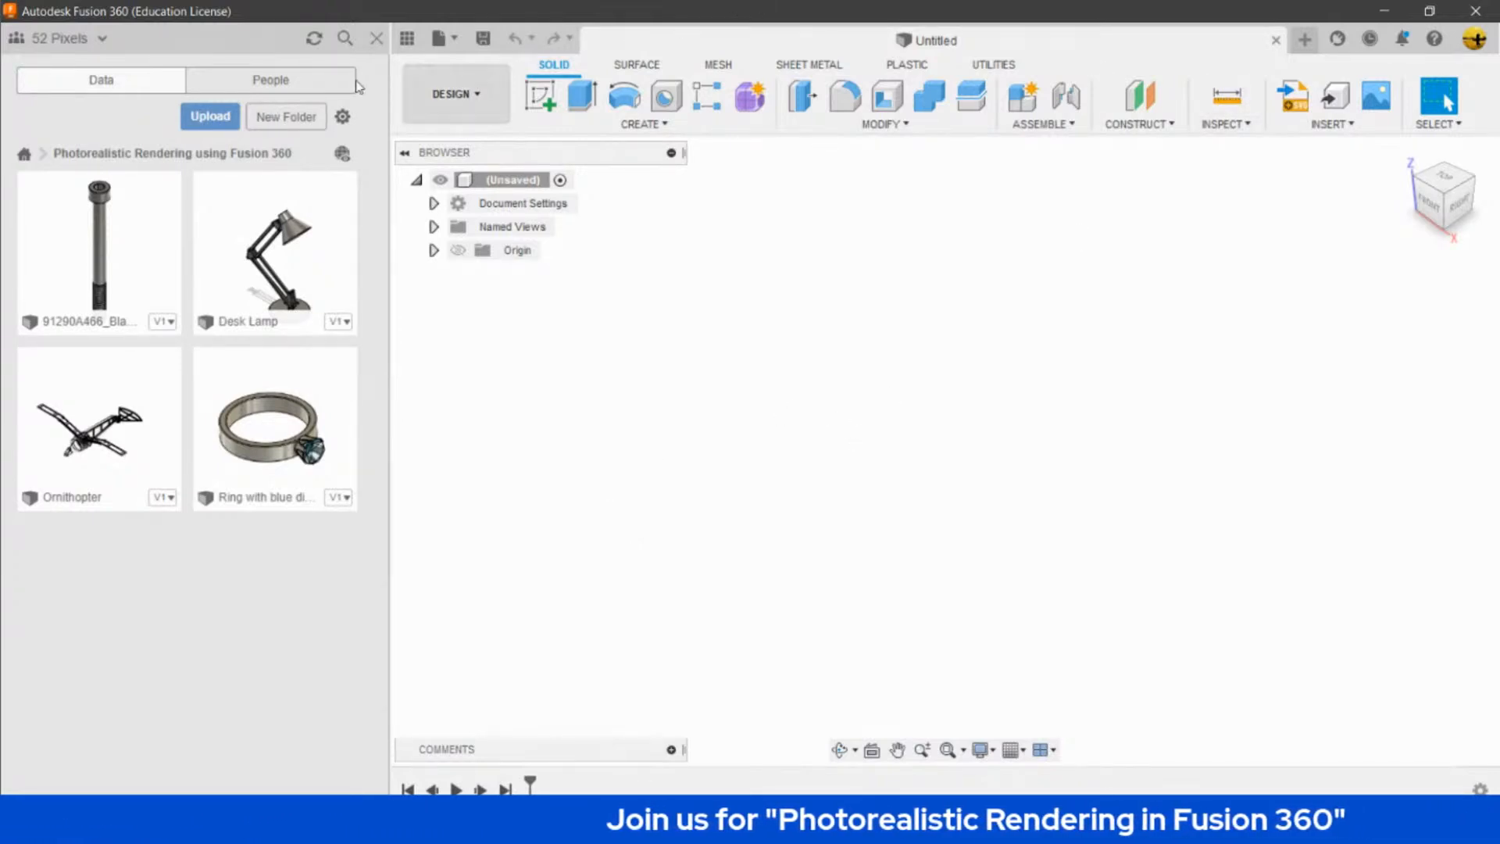
- Open the Black-Oxide Alloy Steel Socket Head Screw design from the rendering project and hide the project file list
double_click(112, 275)
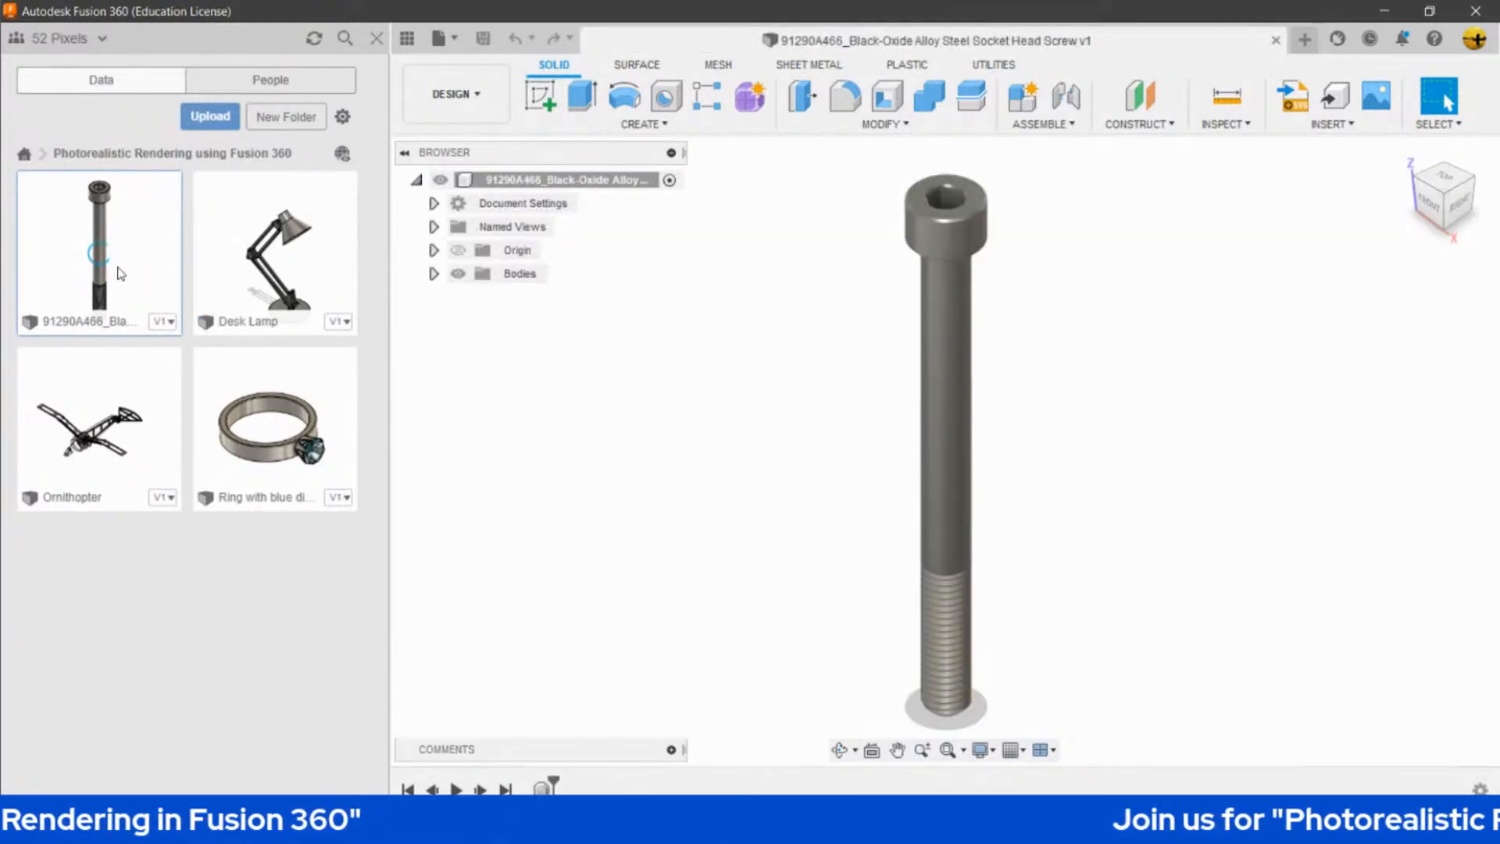
click(376, 38)
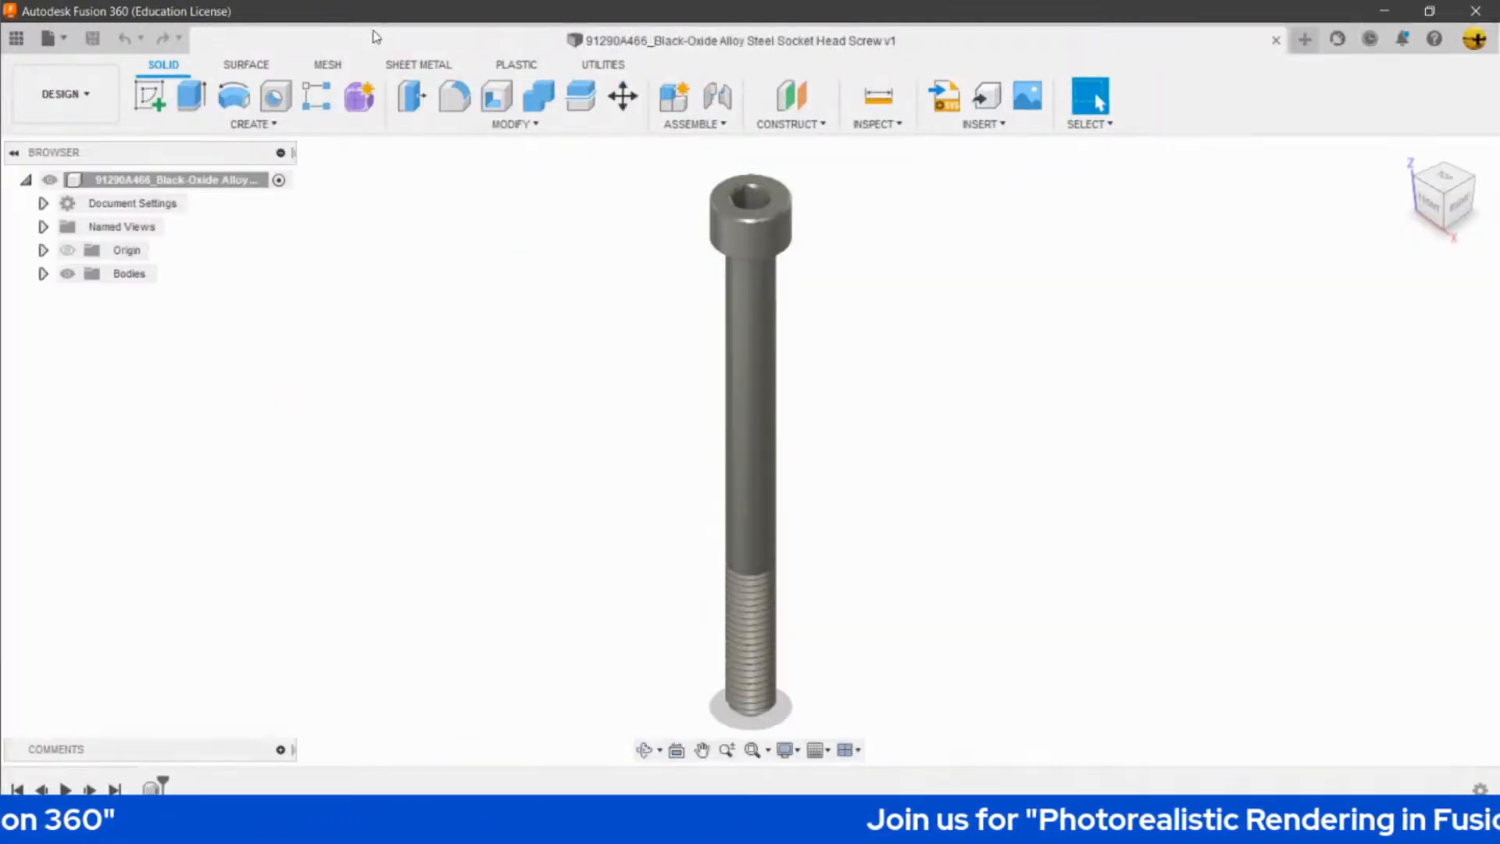
shift+middle_drag(801, 556, 872, 546)
click(1404, 154)
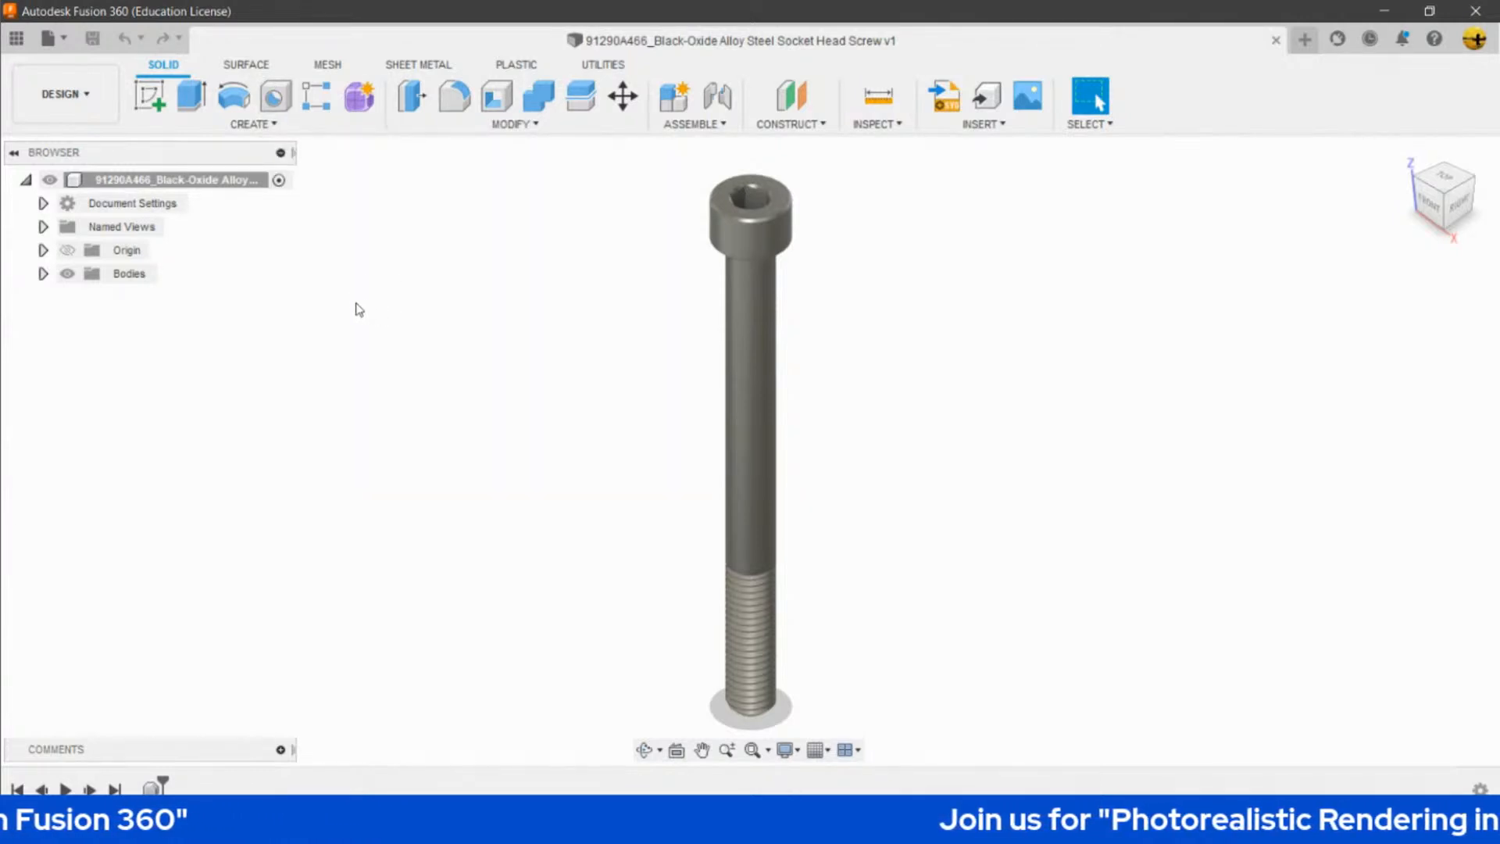
- Switch the screw design from the Design workspace to the Render workspace
click(23, 107)
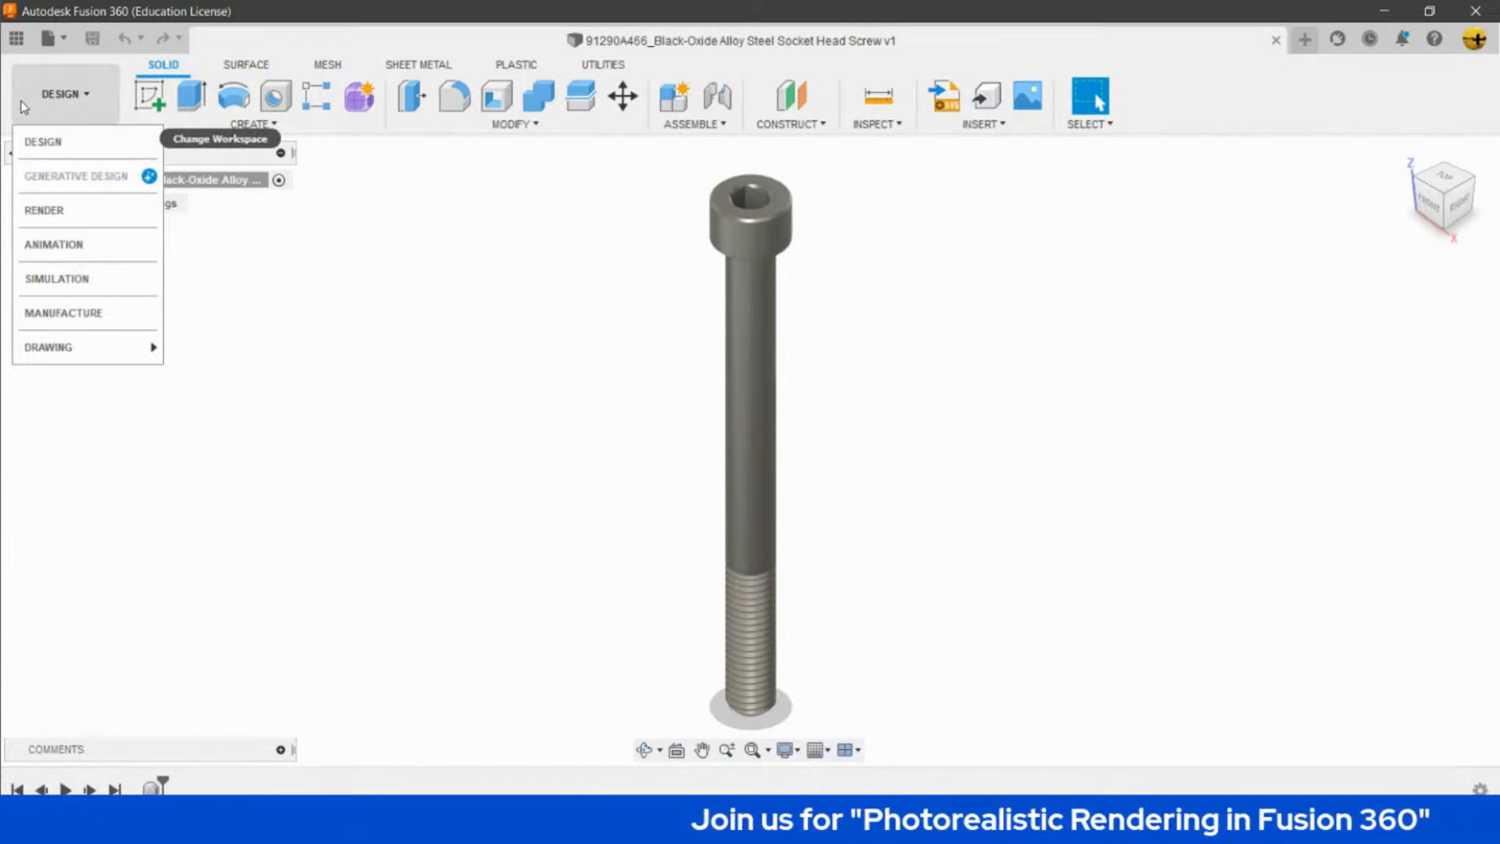
click(66, 214)
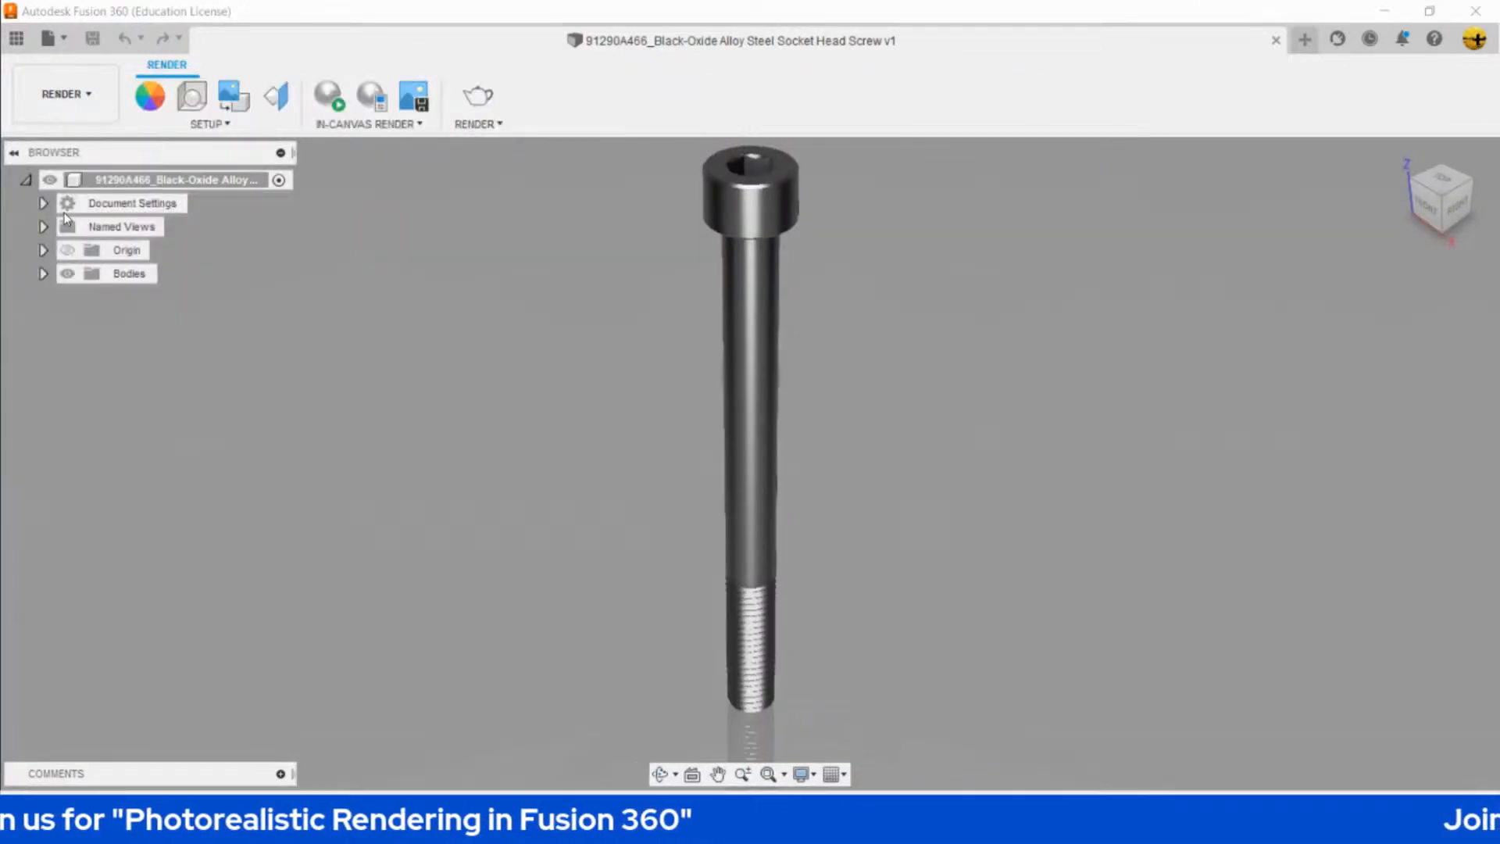
click(64, 252)
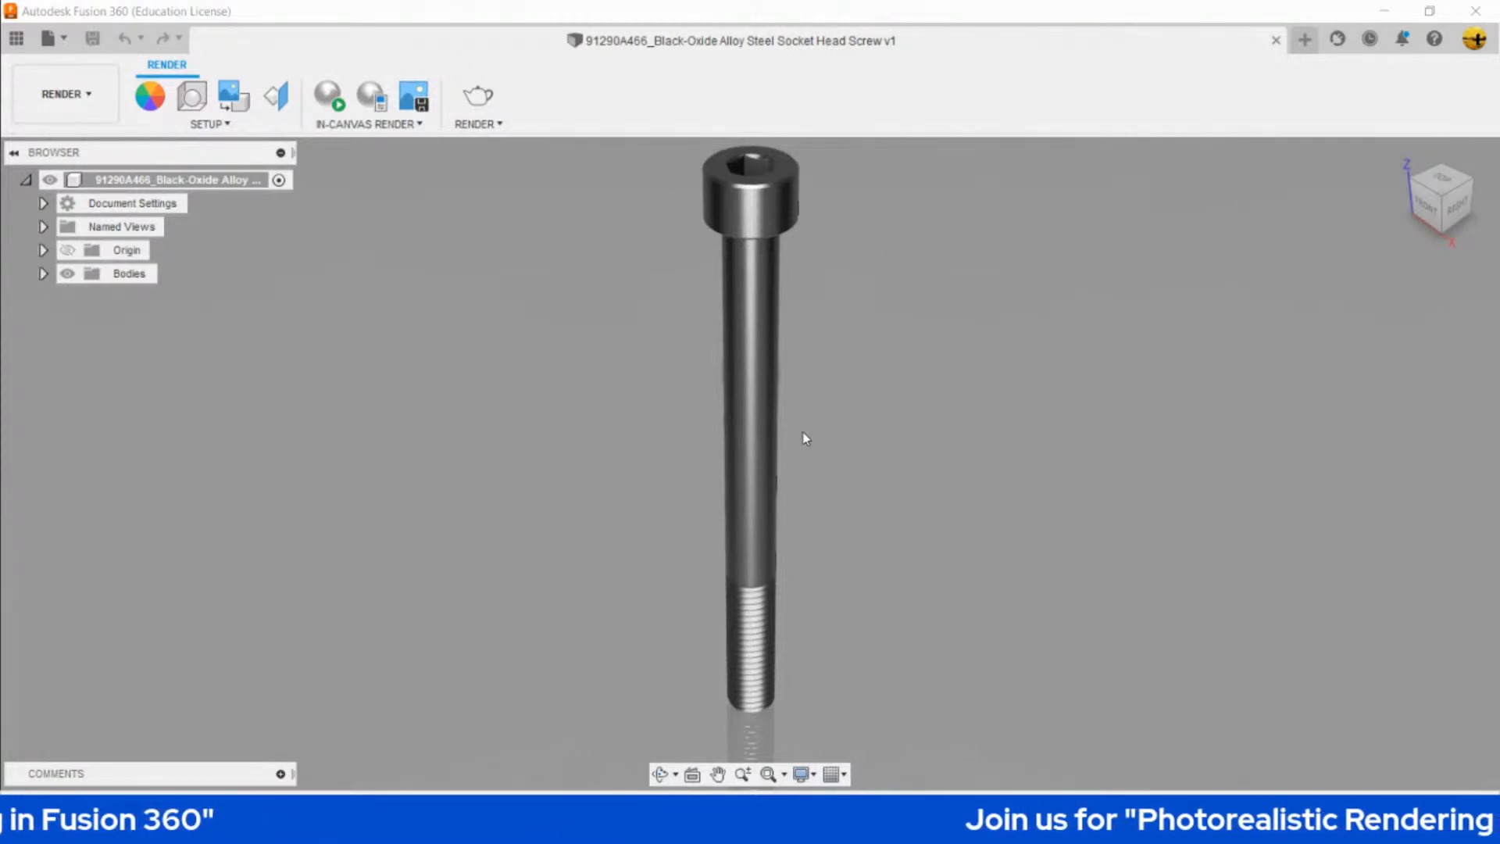
scroll(749, 539, down, 3)
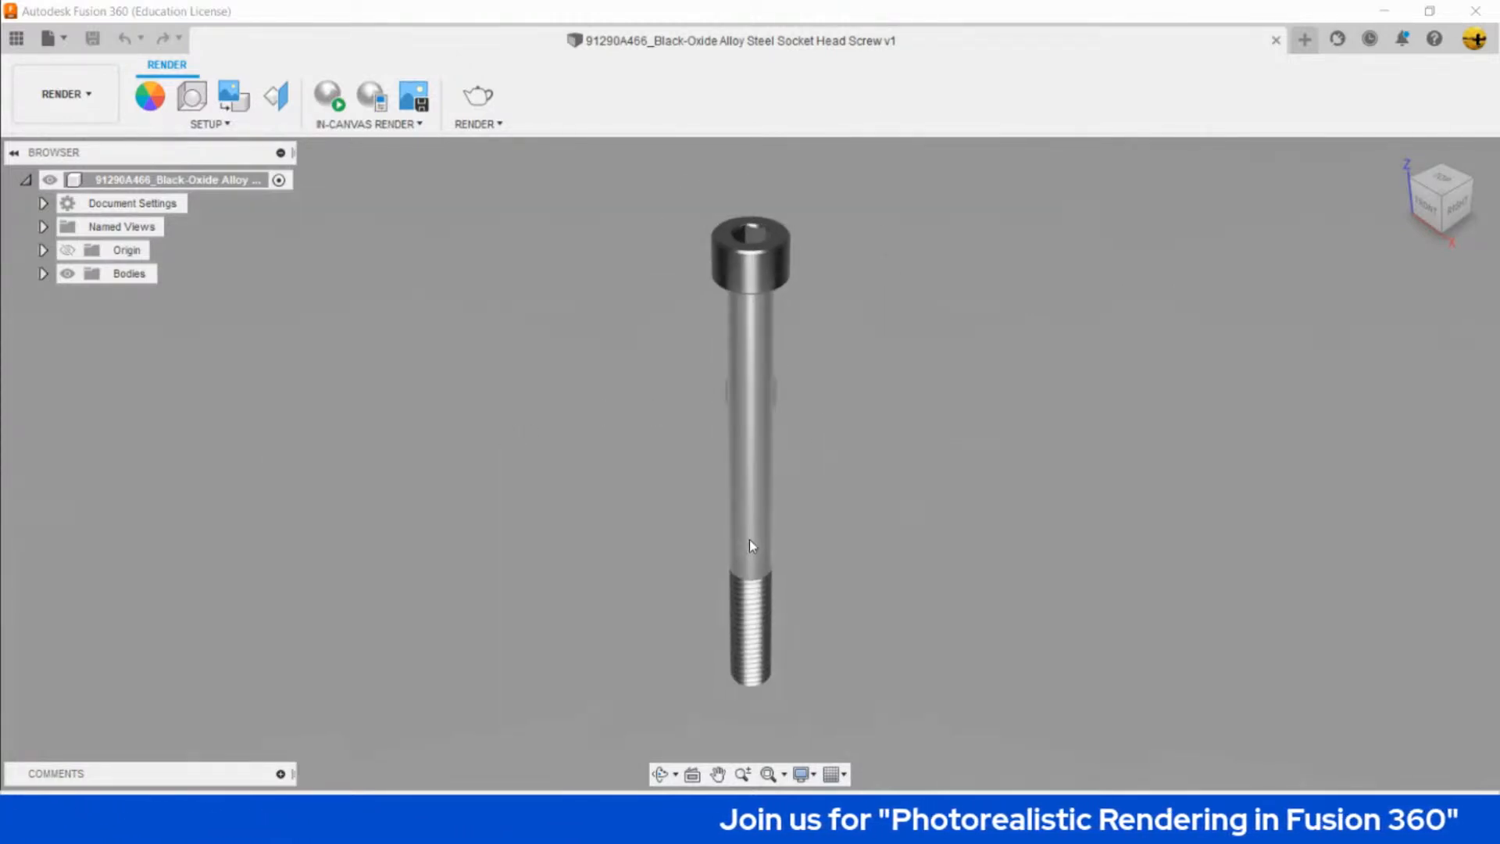
scroll(878, 621, down, 1)
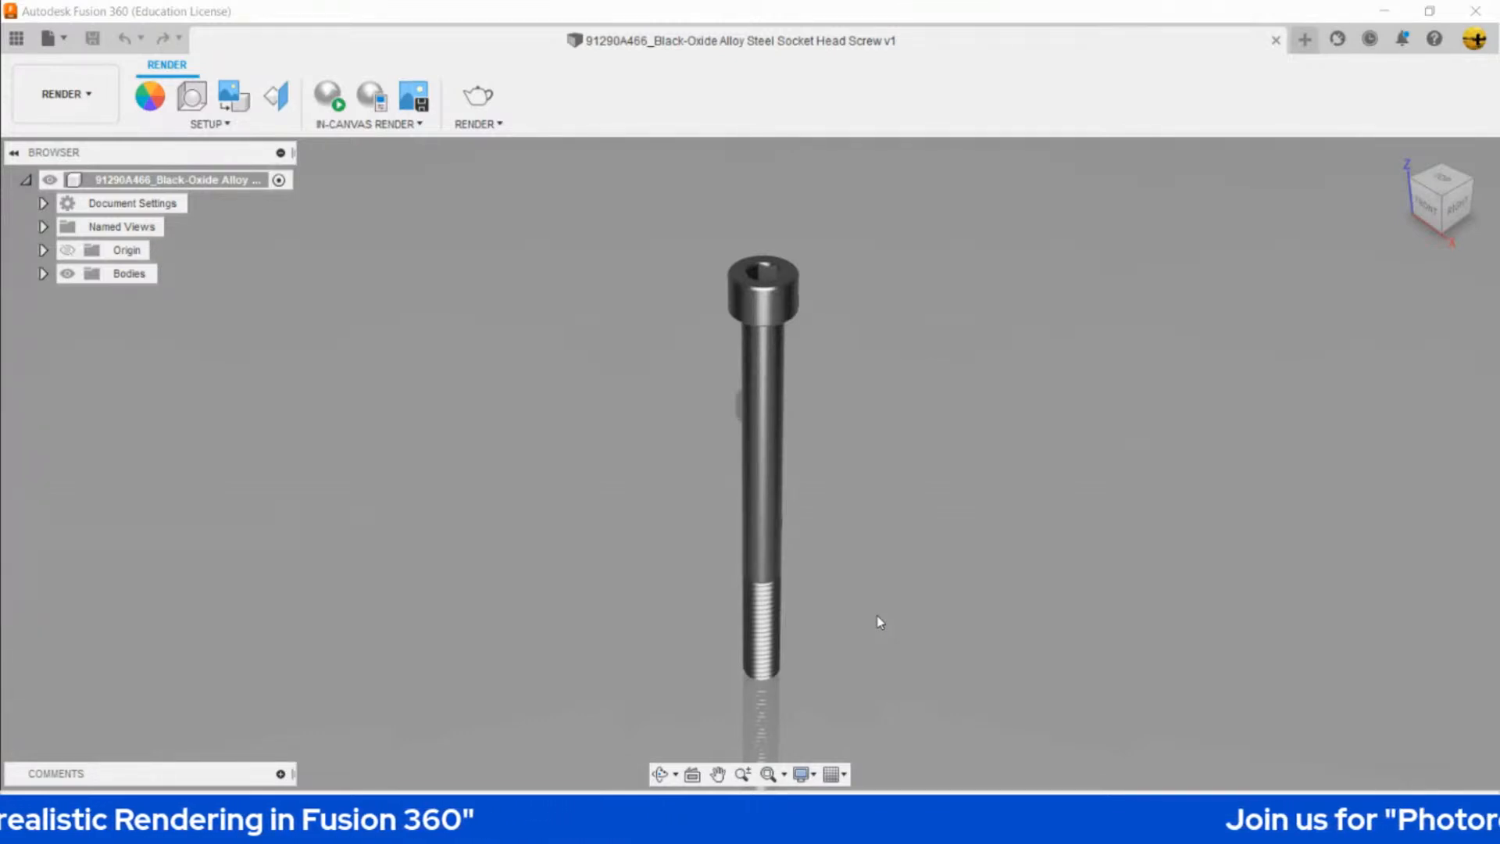
shift+middle_drag(664, 564, 676, 502)
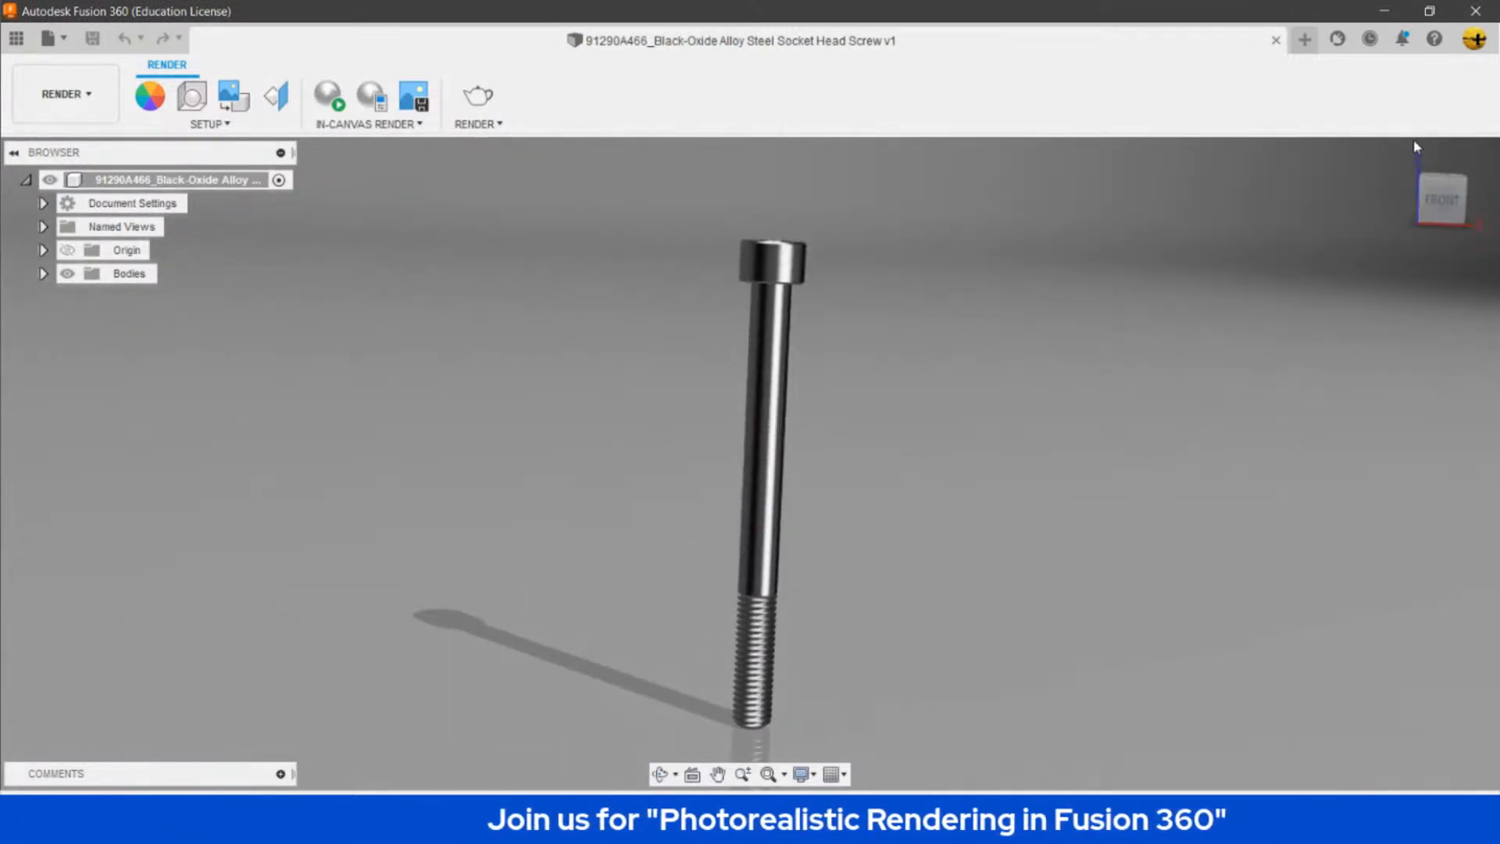
click(1403, 154)
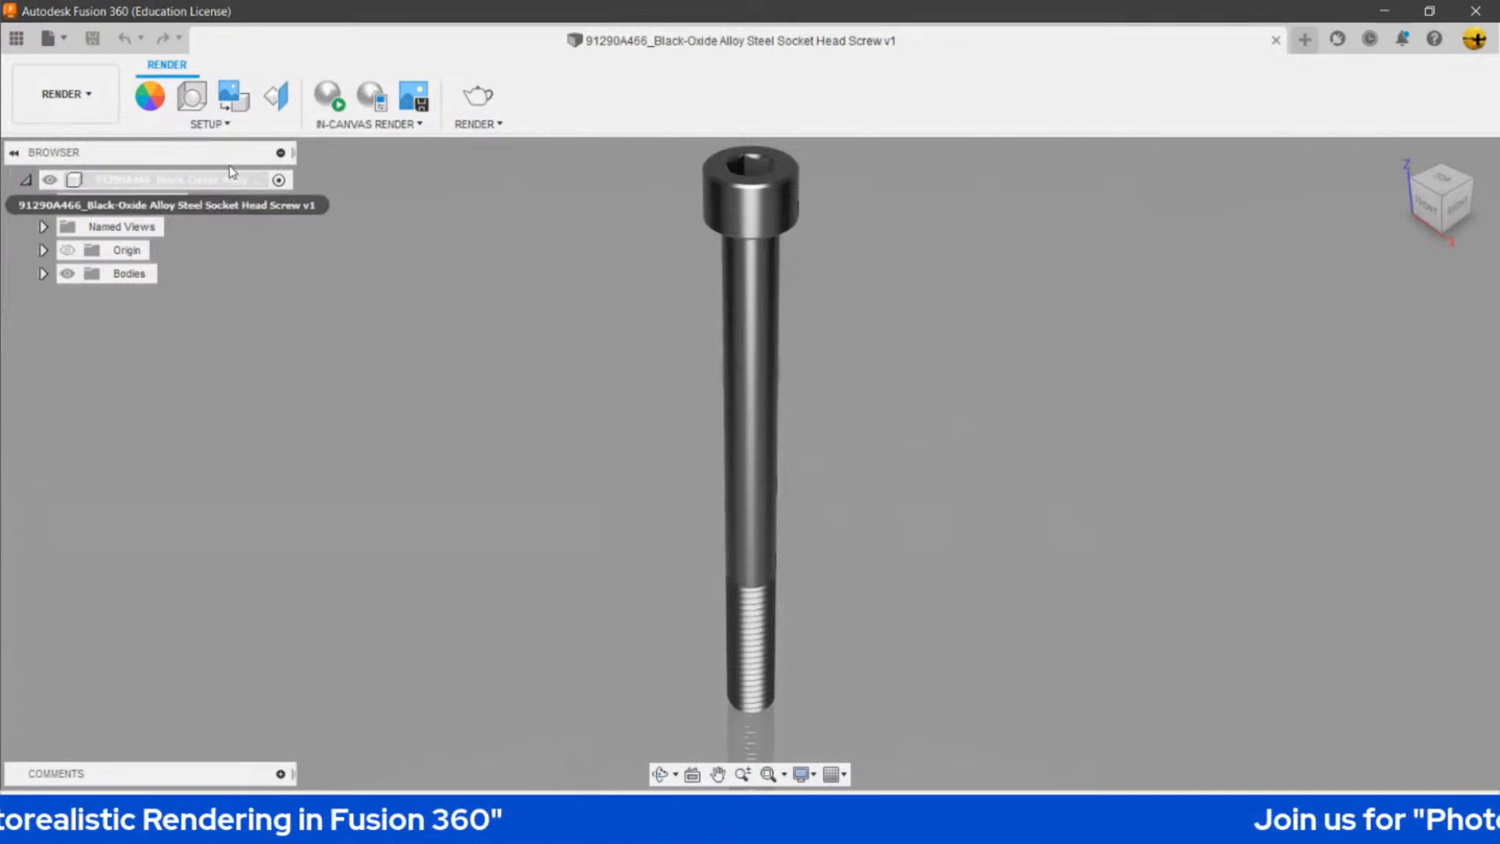
click(208, 124)
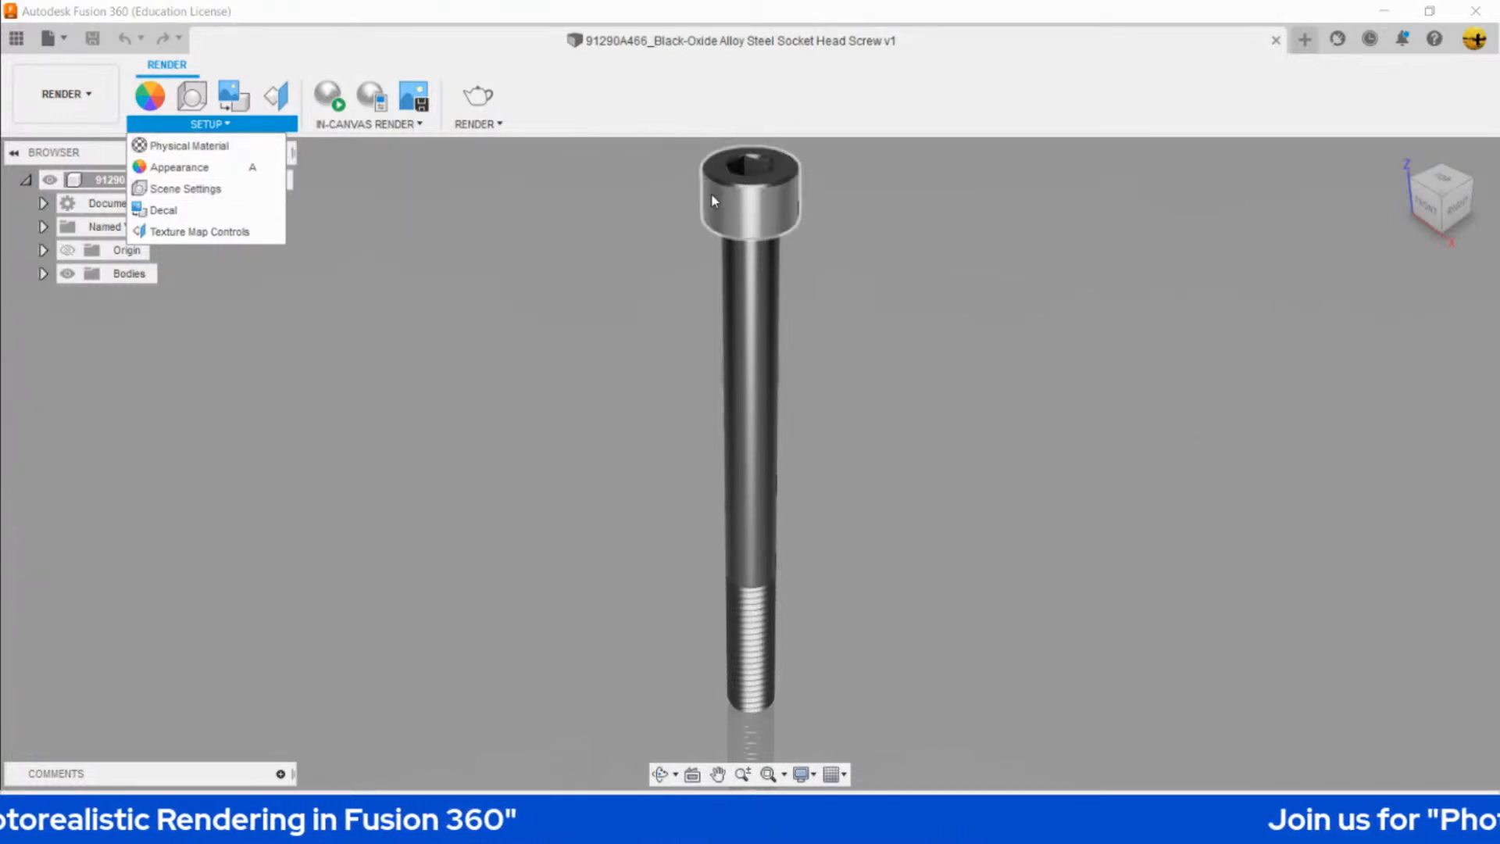
click(562, 279)
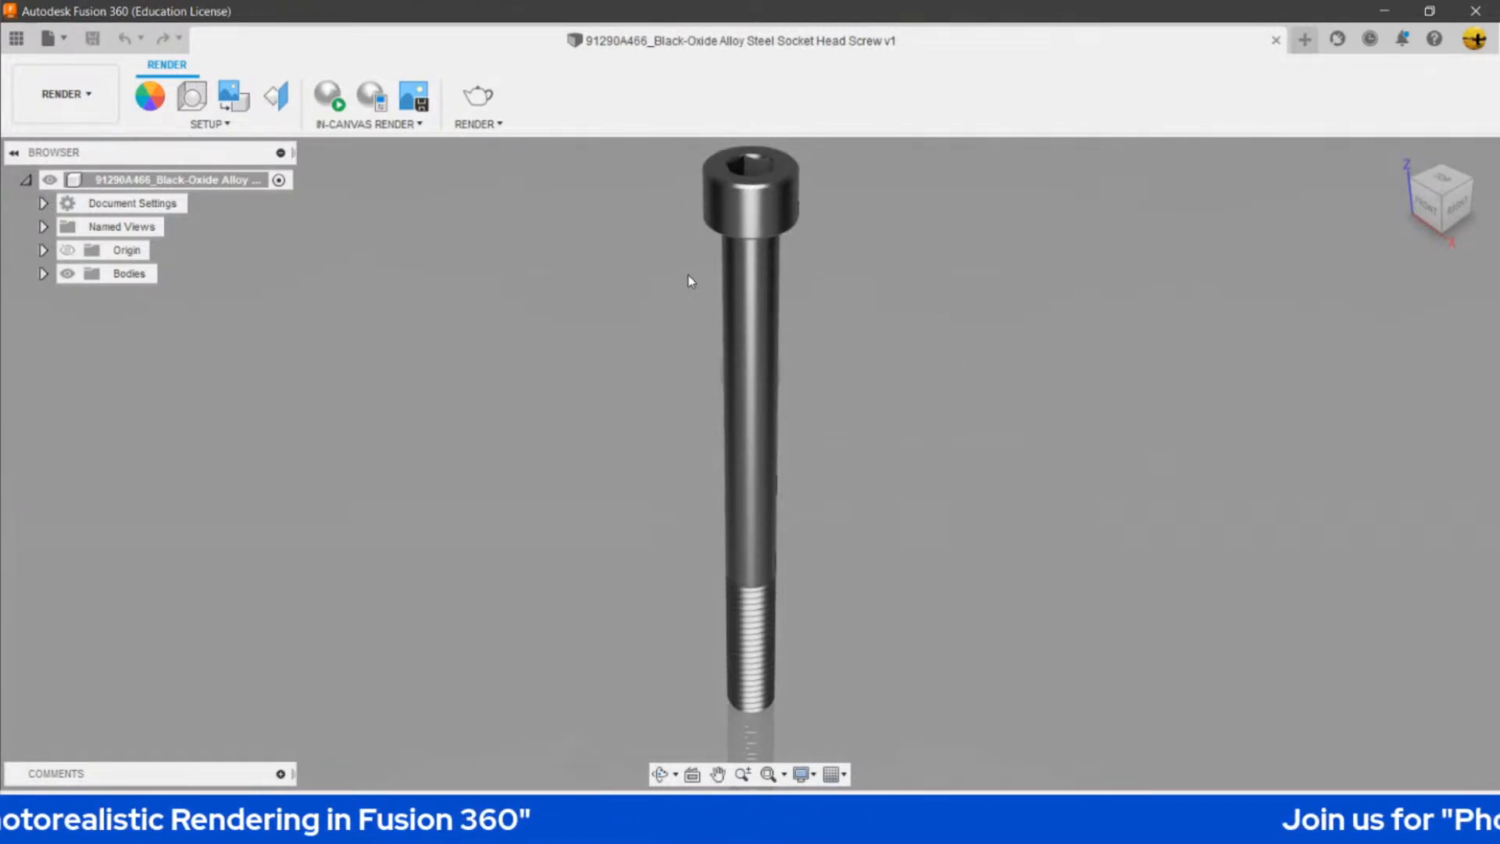
click(209, 125)
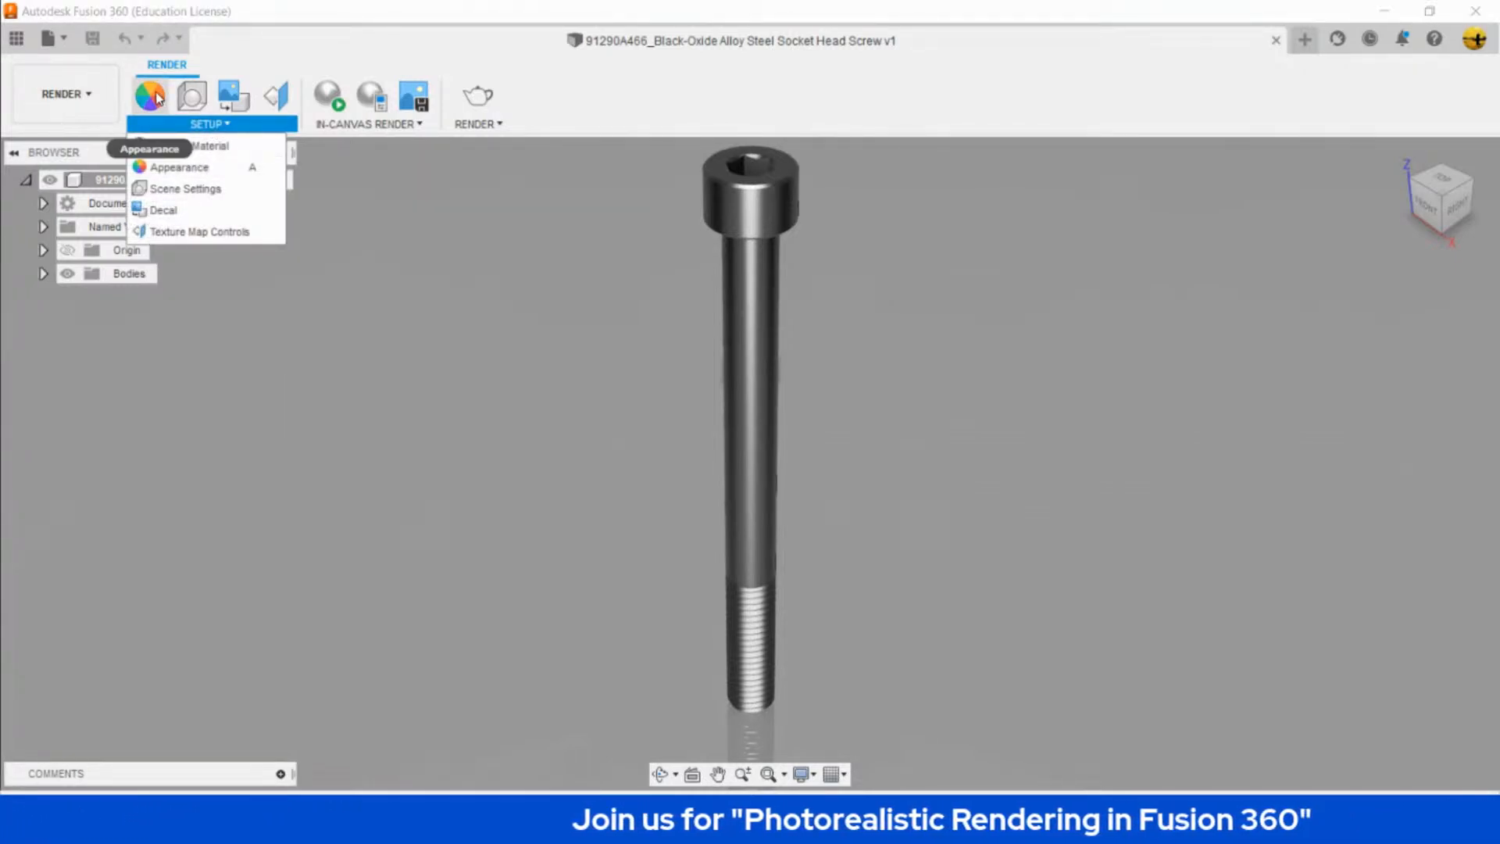
click(419, 227)
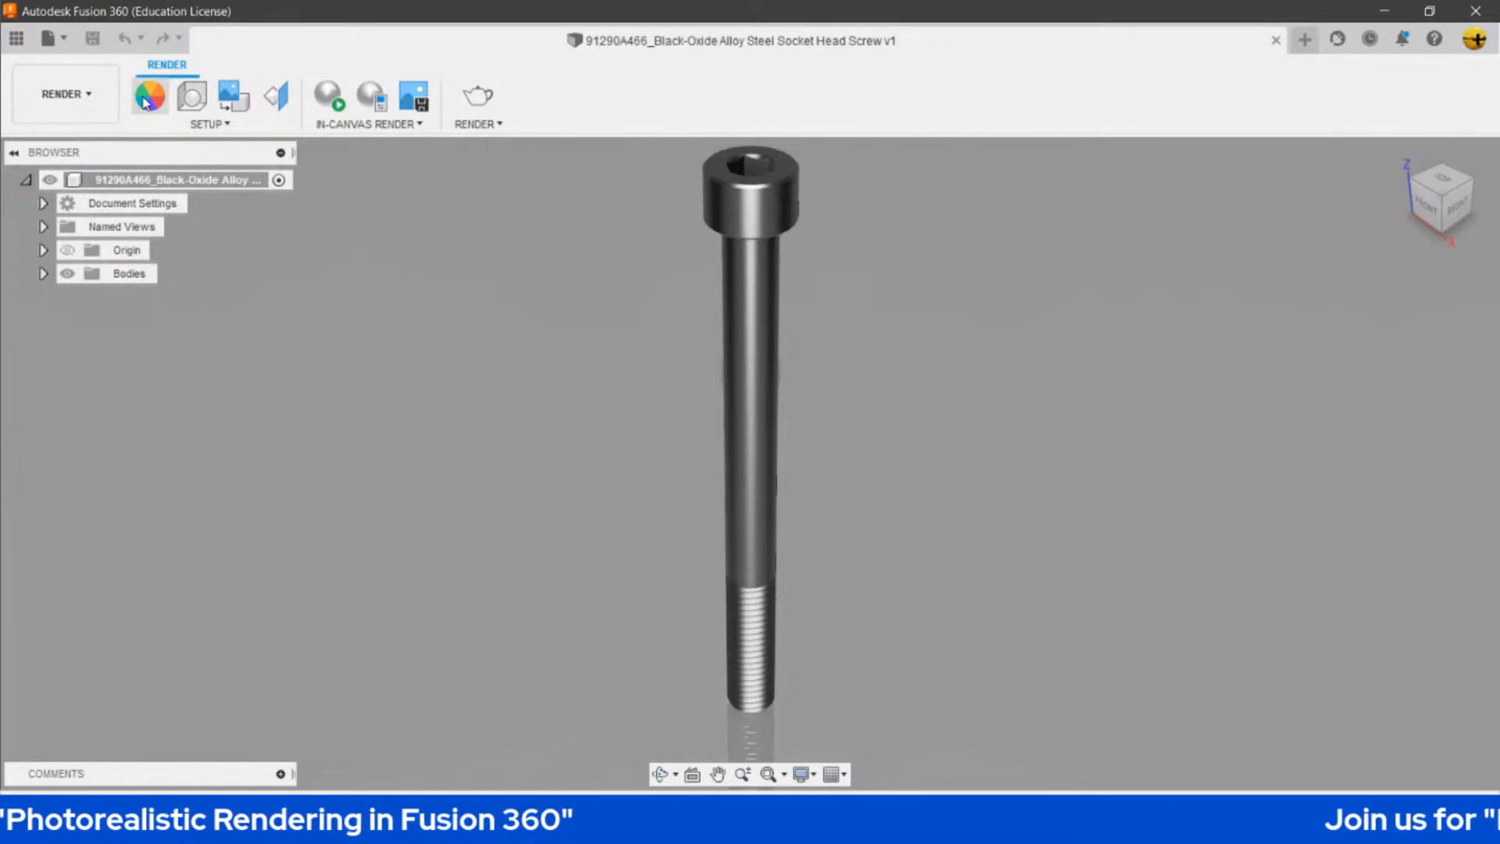
- Start the Appearance command and search the appearance library for "black oxide"
click(151, 106)
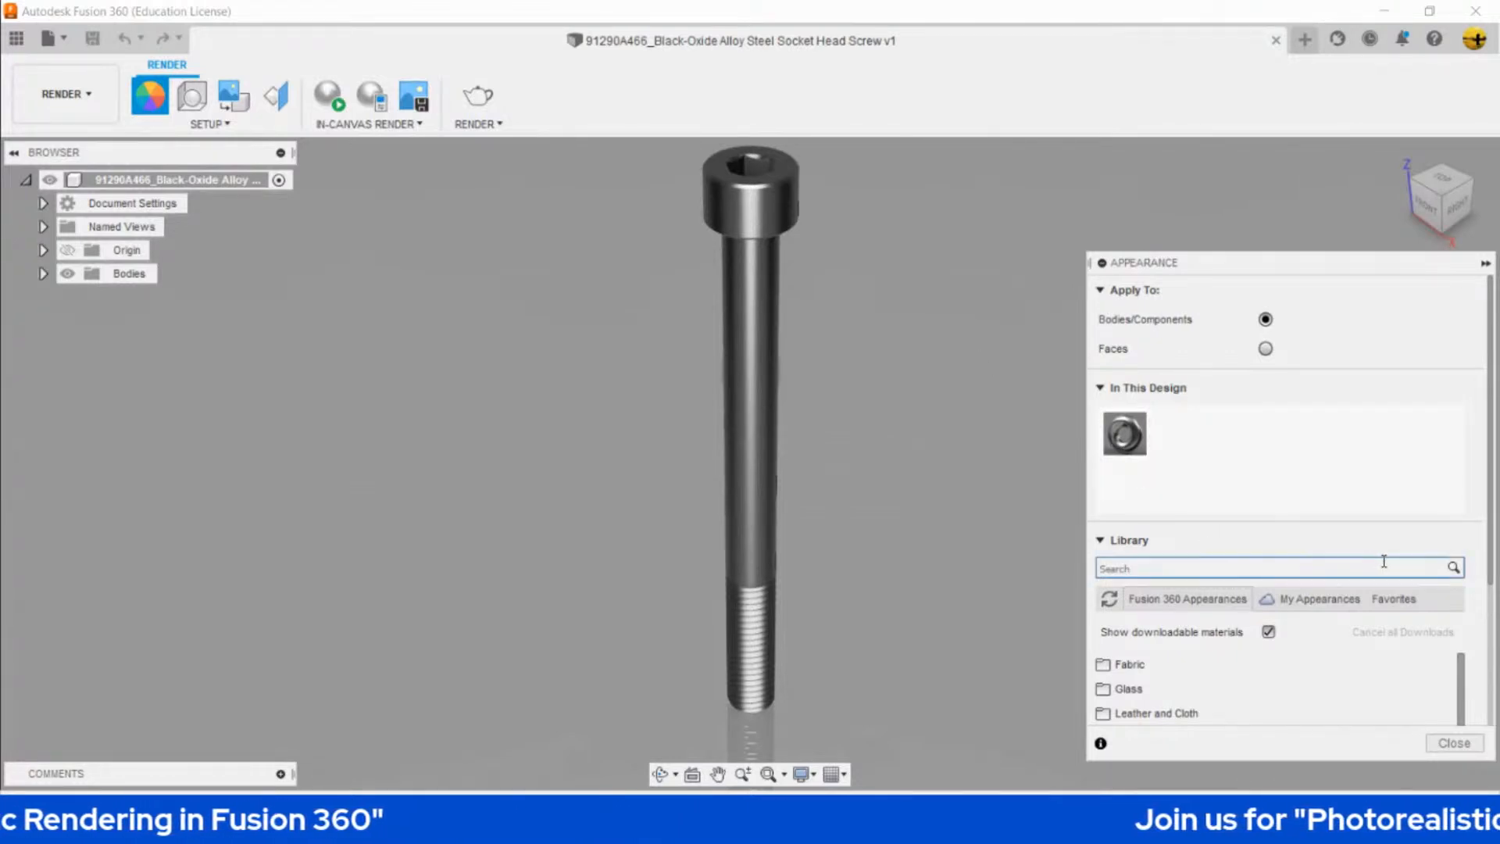
drag(1492, 554, 1495, 698)
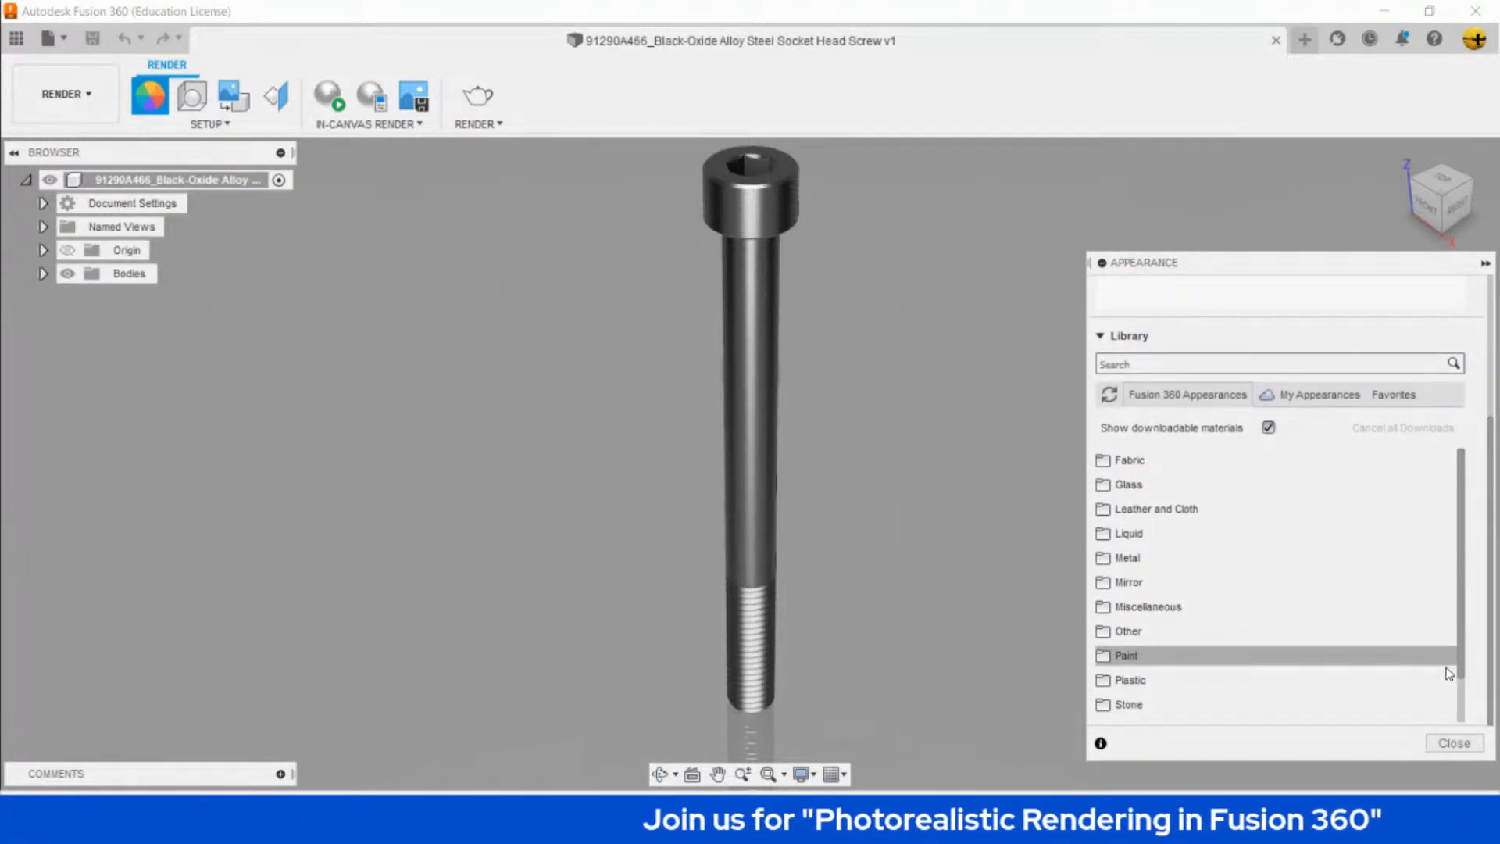
scroll(1262, 492, down, 1)
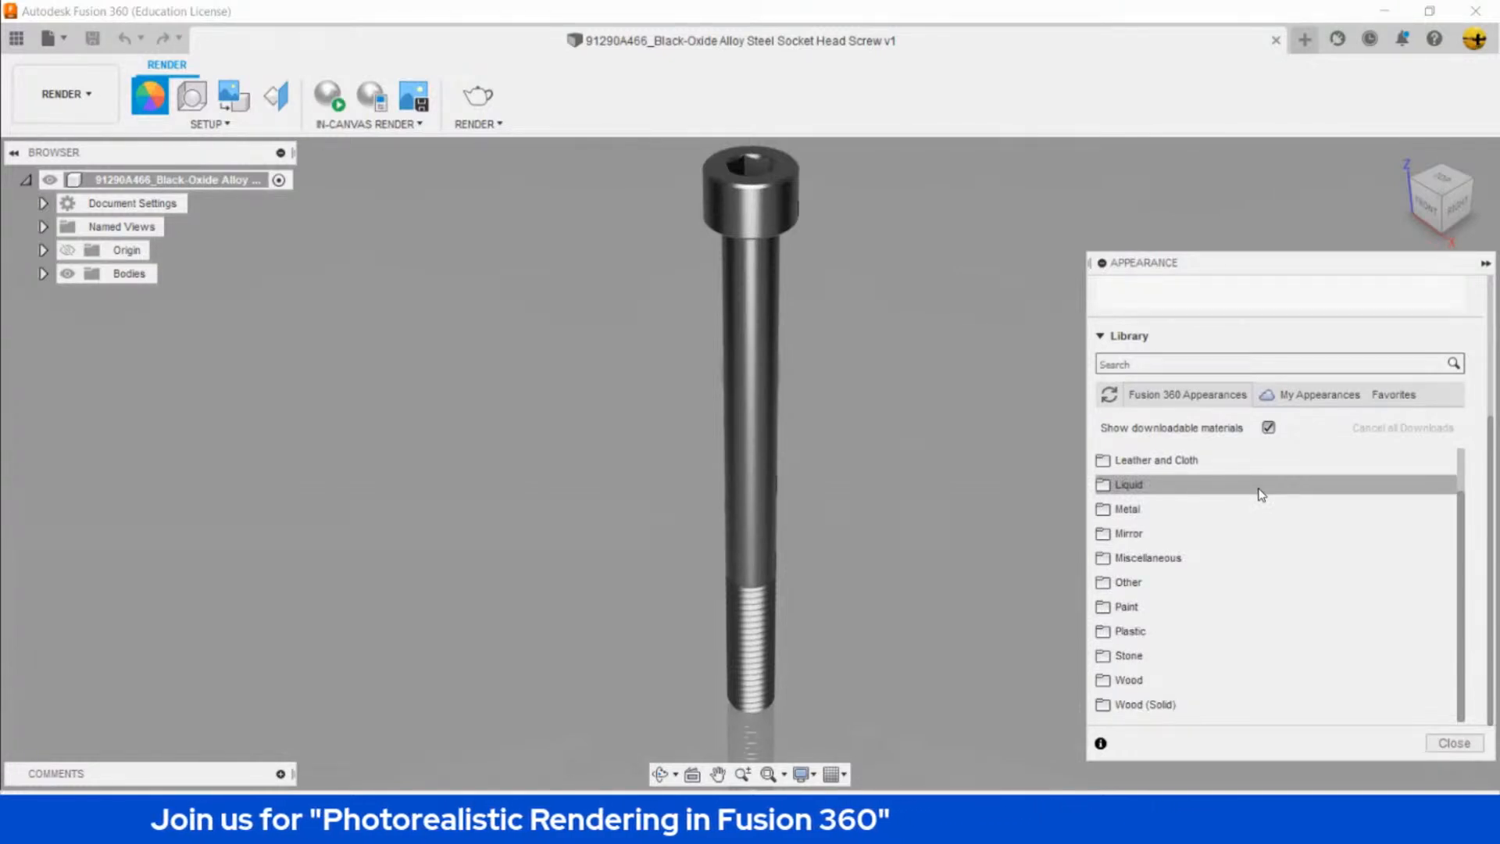
scroll(1263, 493, up, 4)
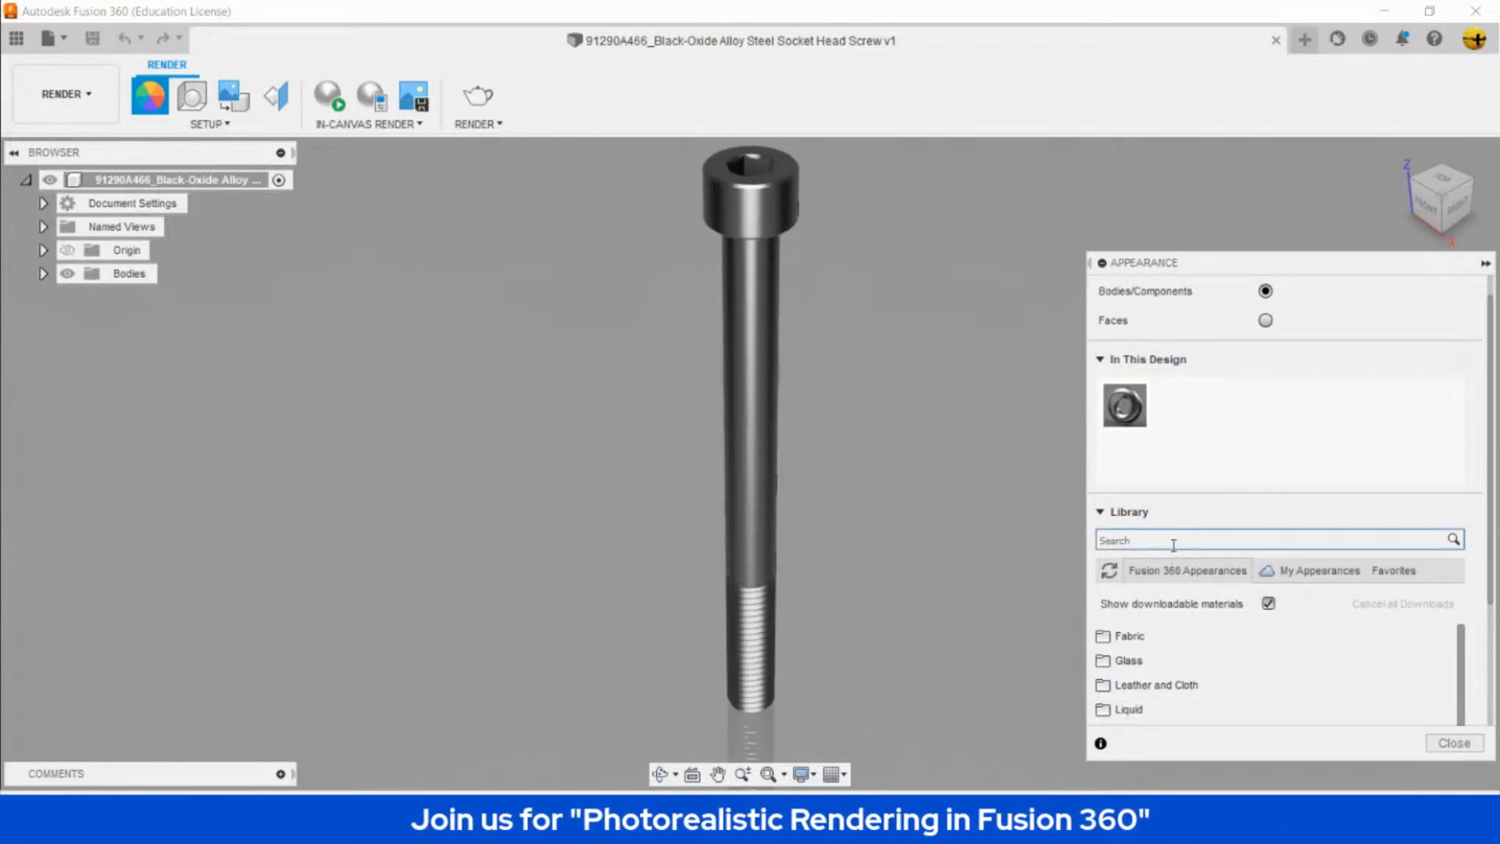
scroll(1175, 609, down, 3)
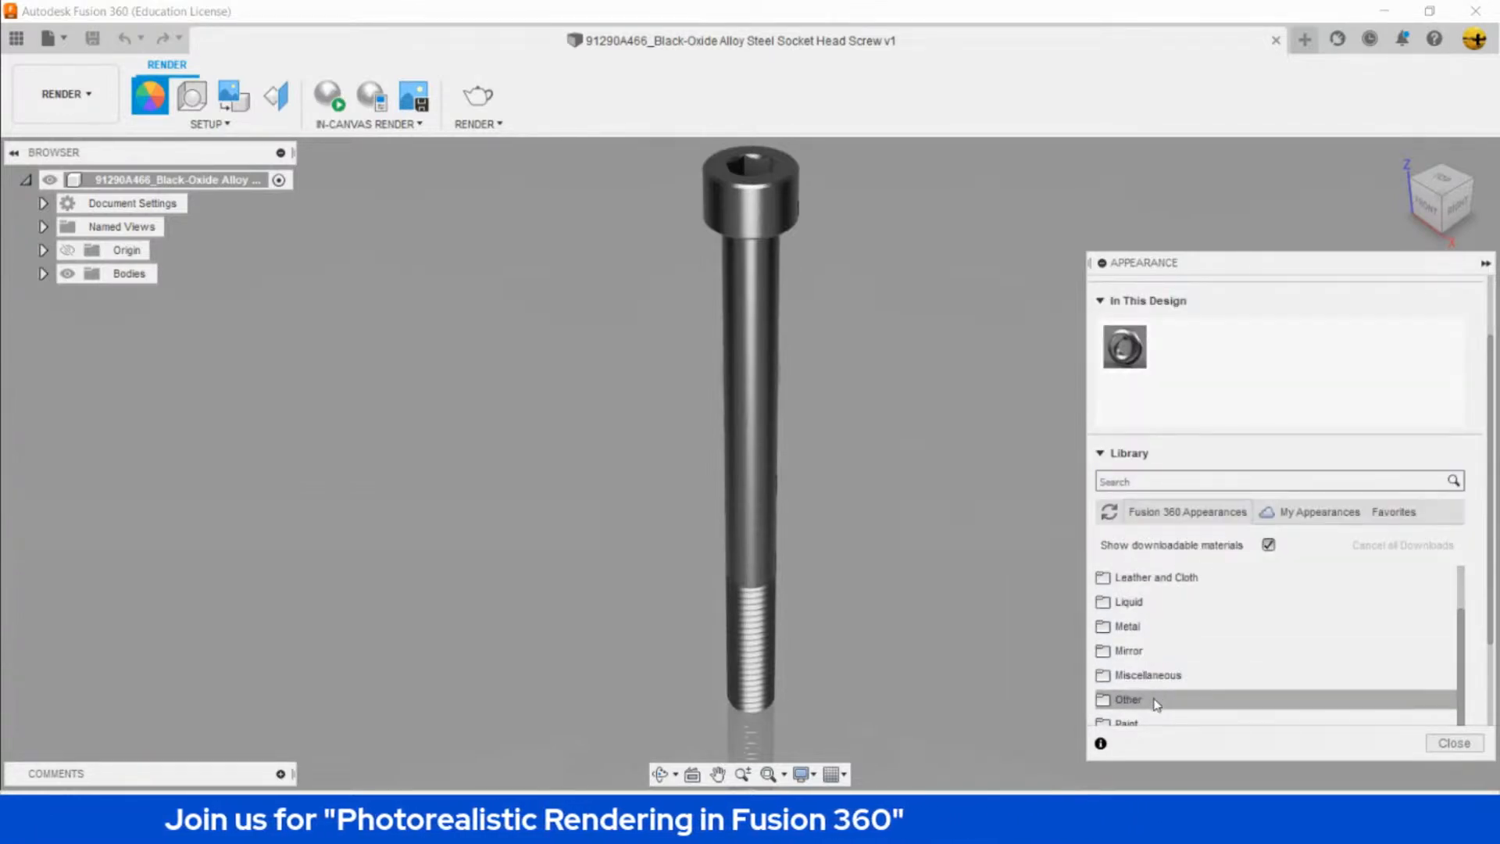
click(1202, 481)
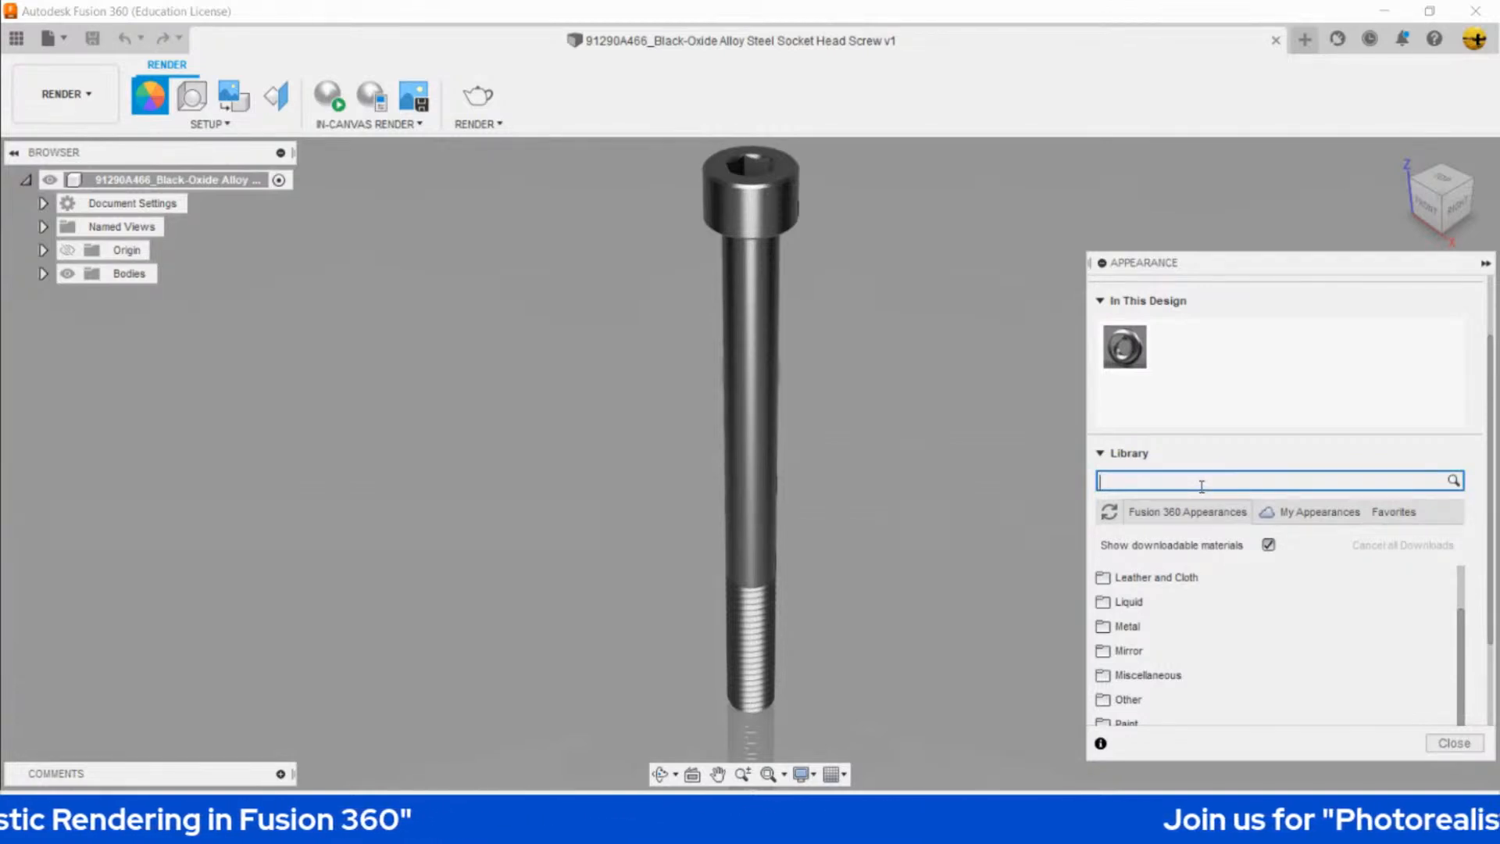
text(black)
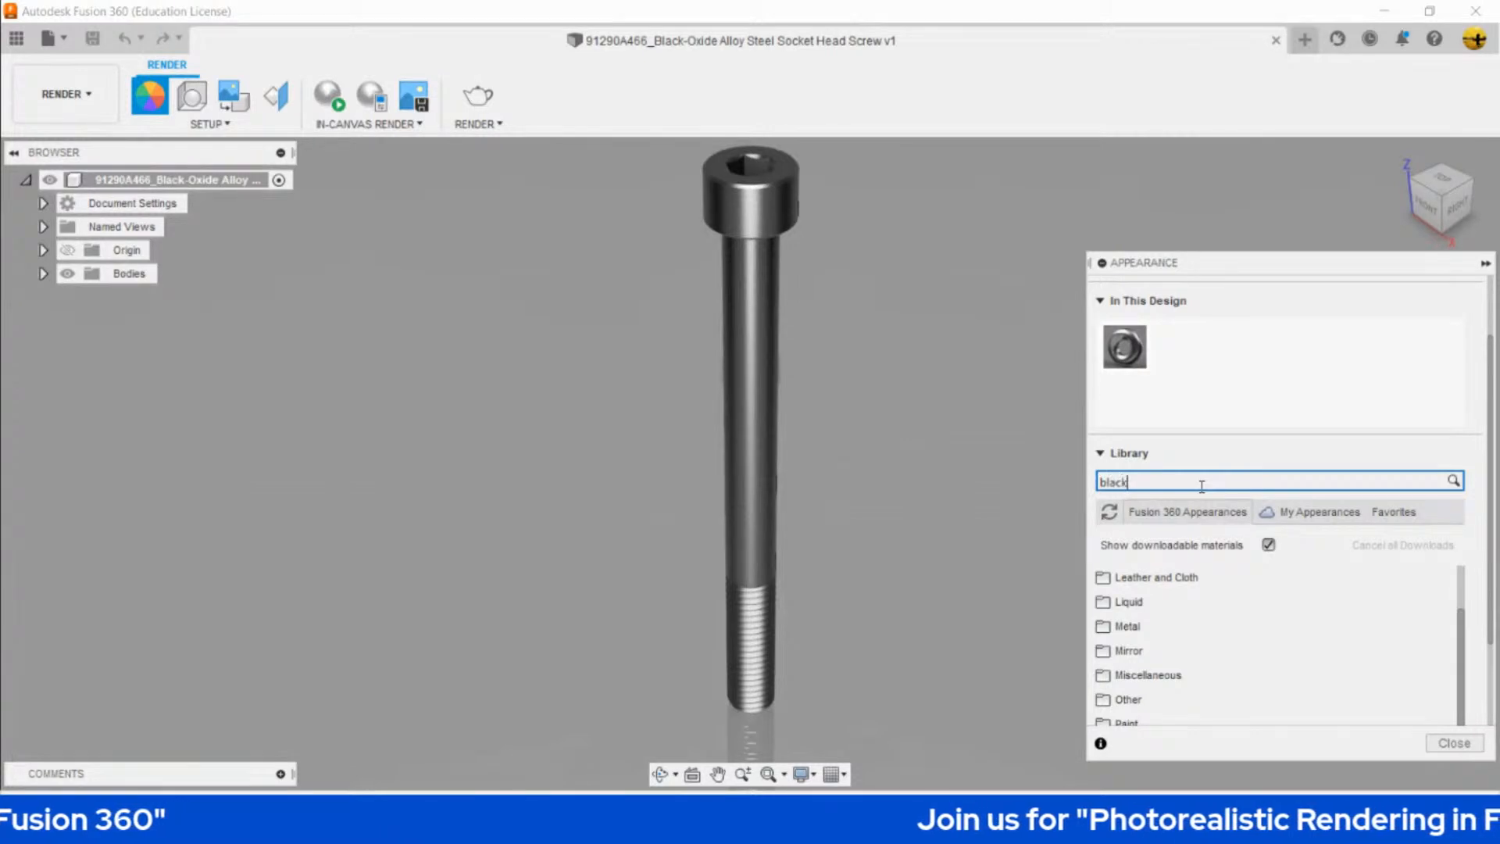
text( oxide)
key(Return)
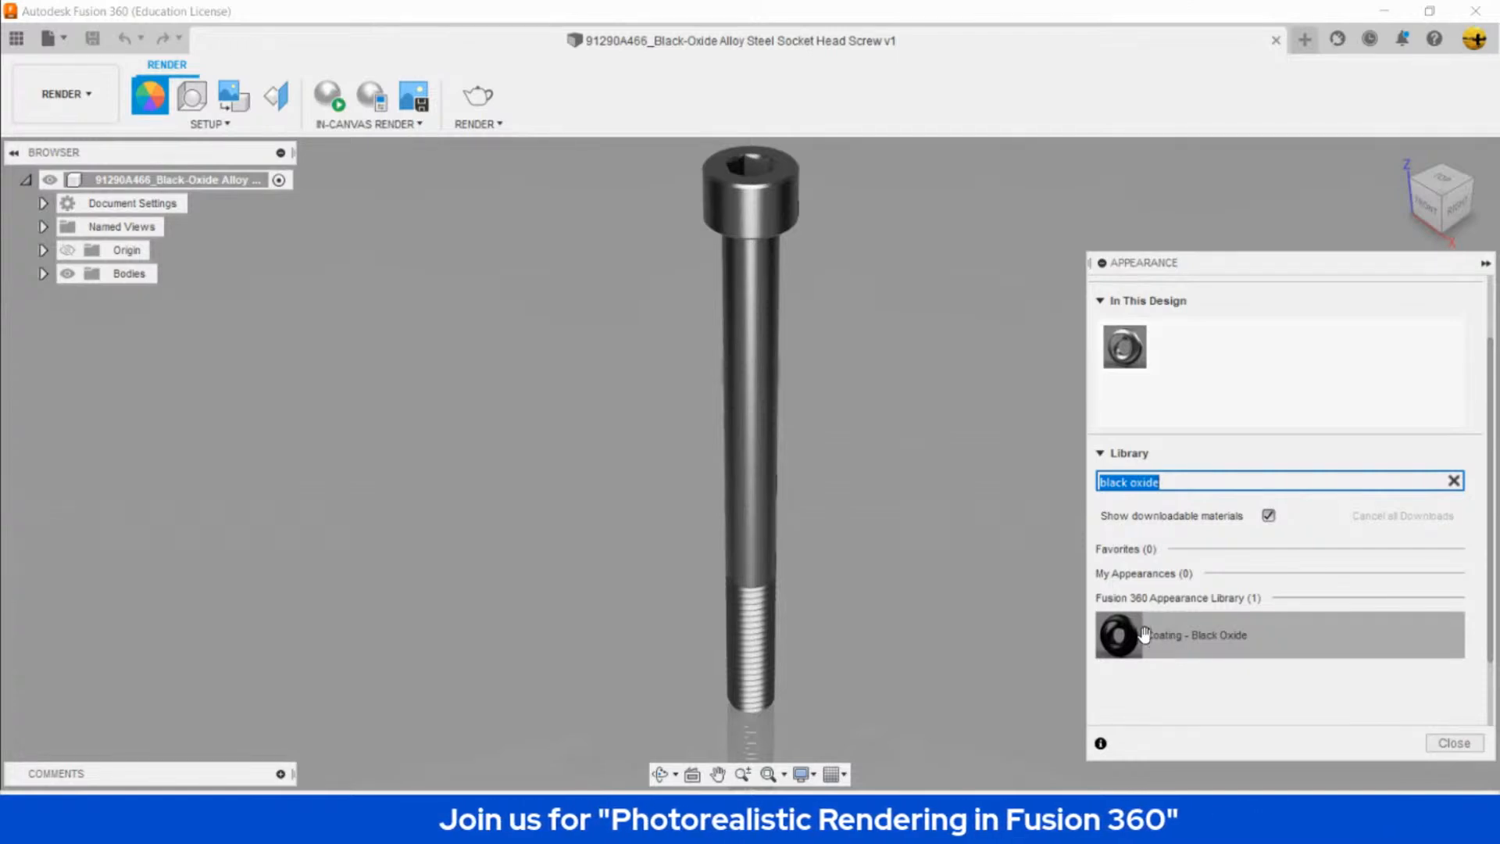
- Apply the Coating - Black Oxide appearance to the whole screw body, finish the Appearance command and restore the home view
drag(1198, 638, 748, 294)
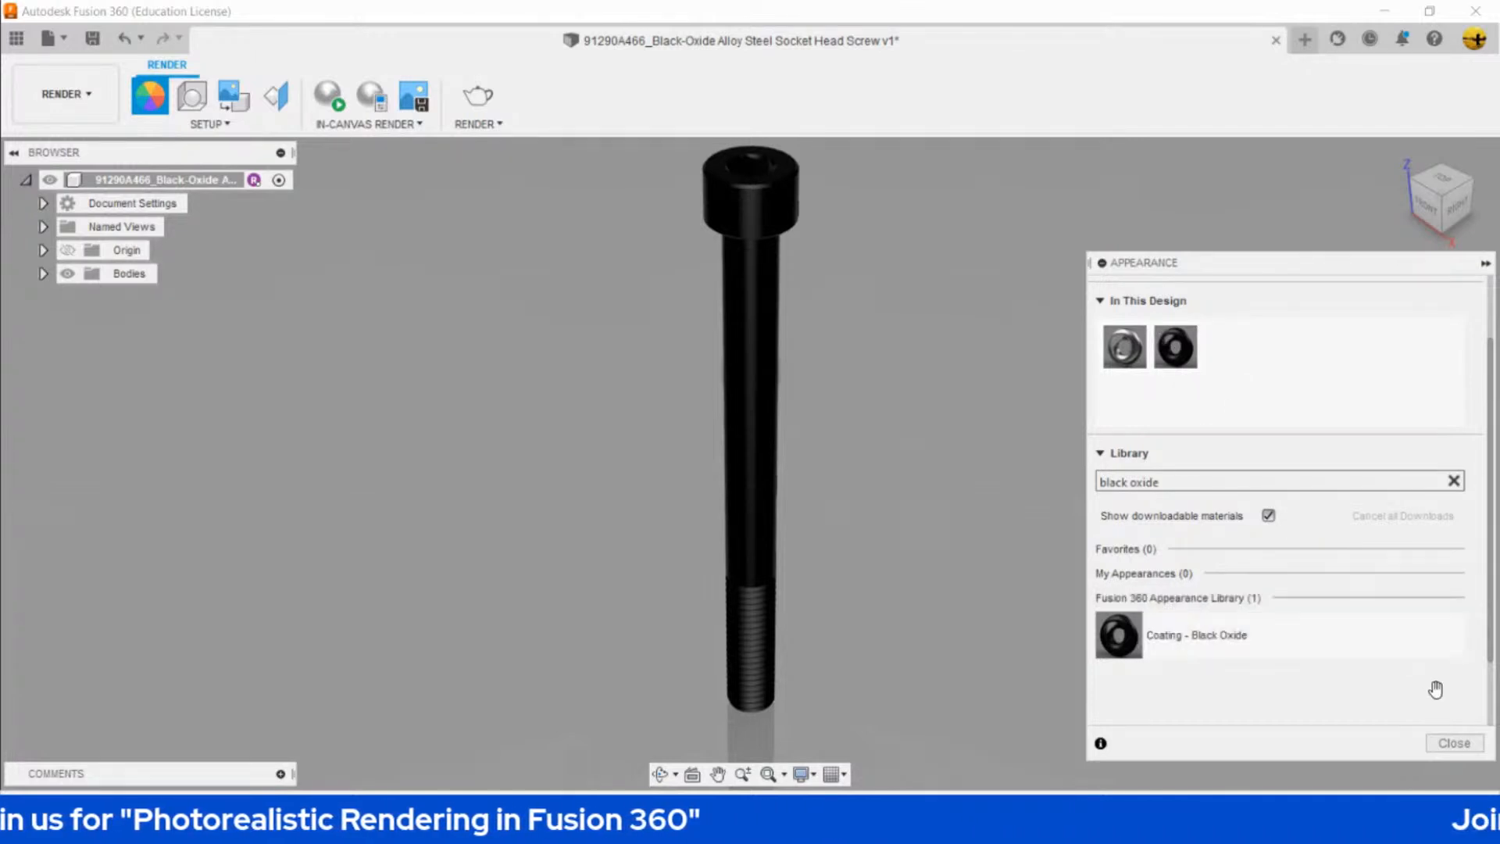
click(1454, 743)
shift+middle_drag(849, 425, 771, 401)
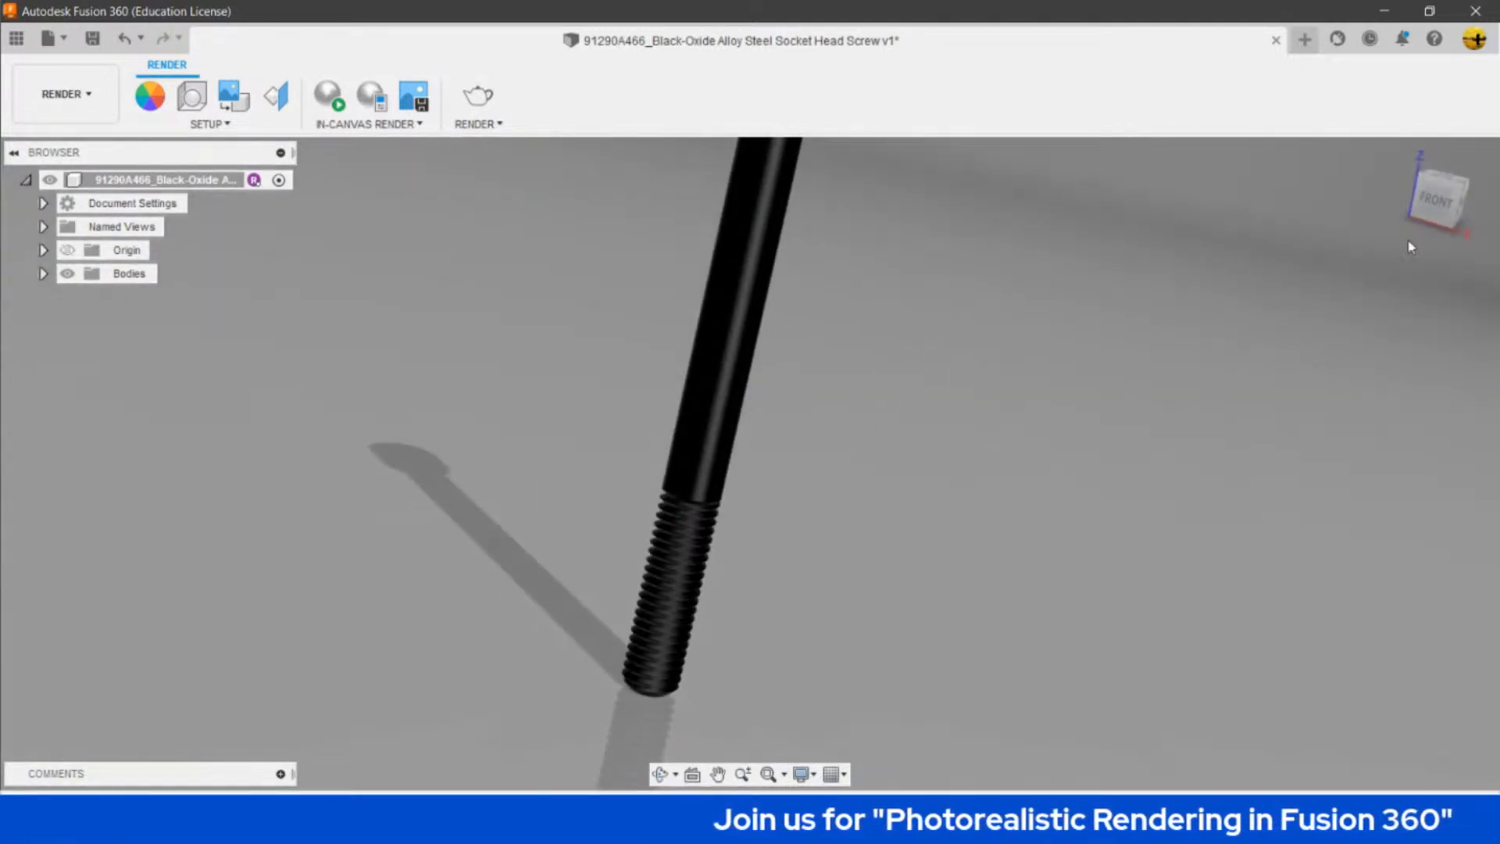
click(1400, 156)
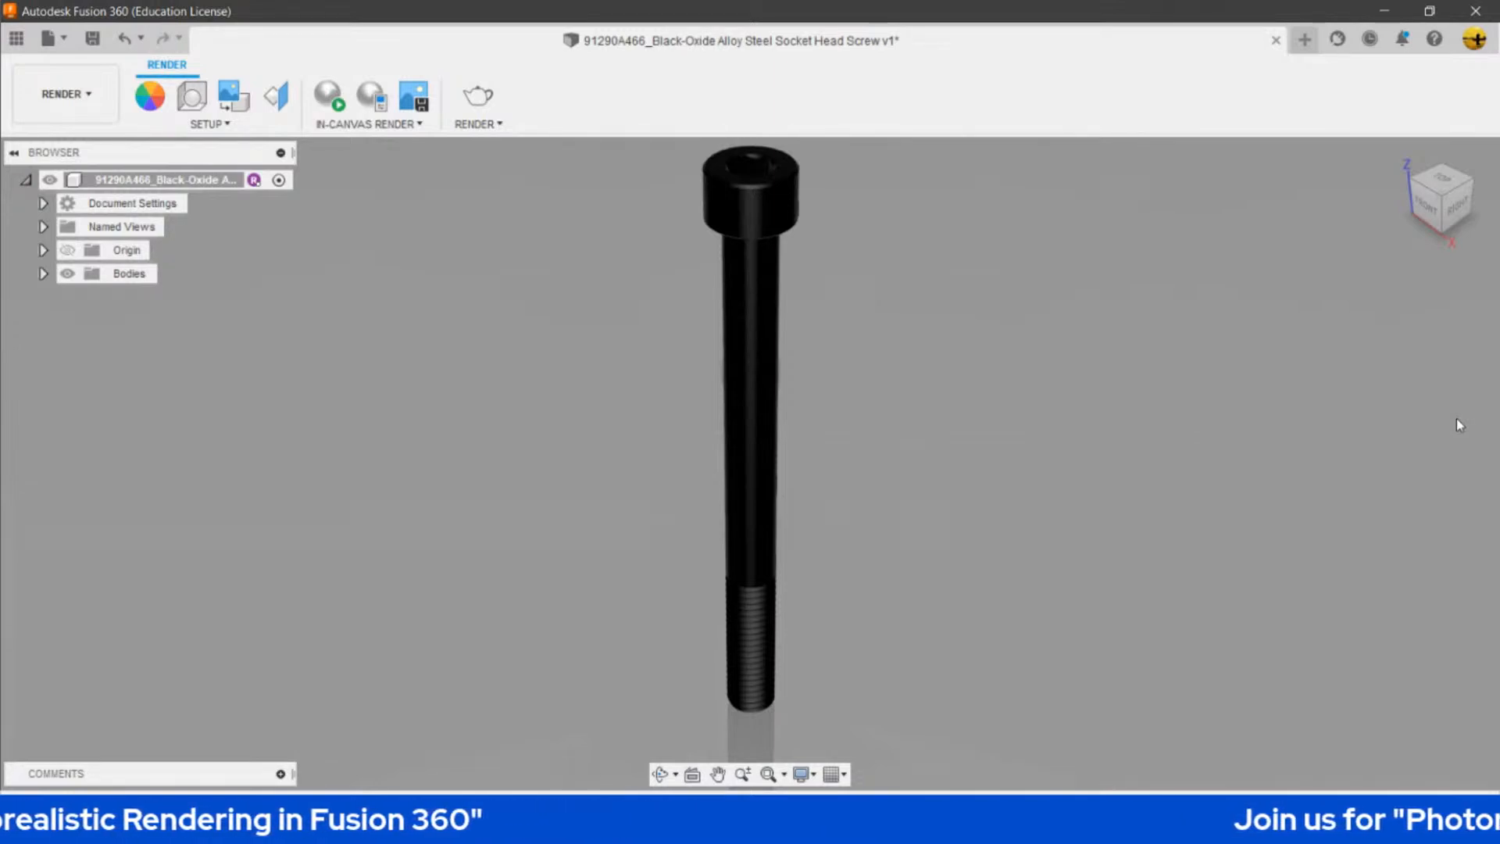
- Open the scene settings for the screw rendering
click(200, 127)
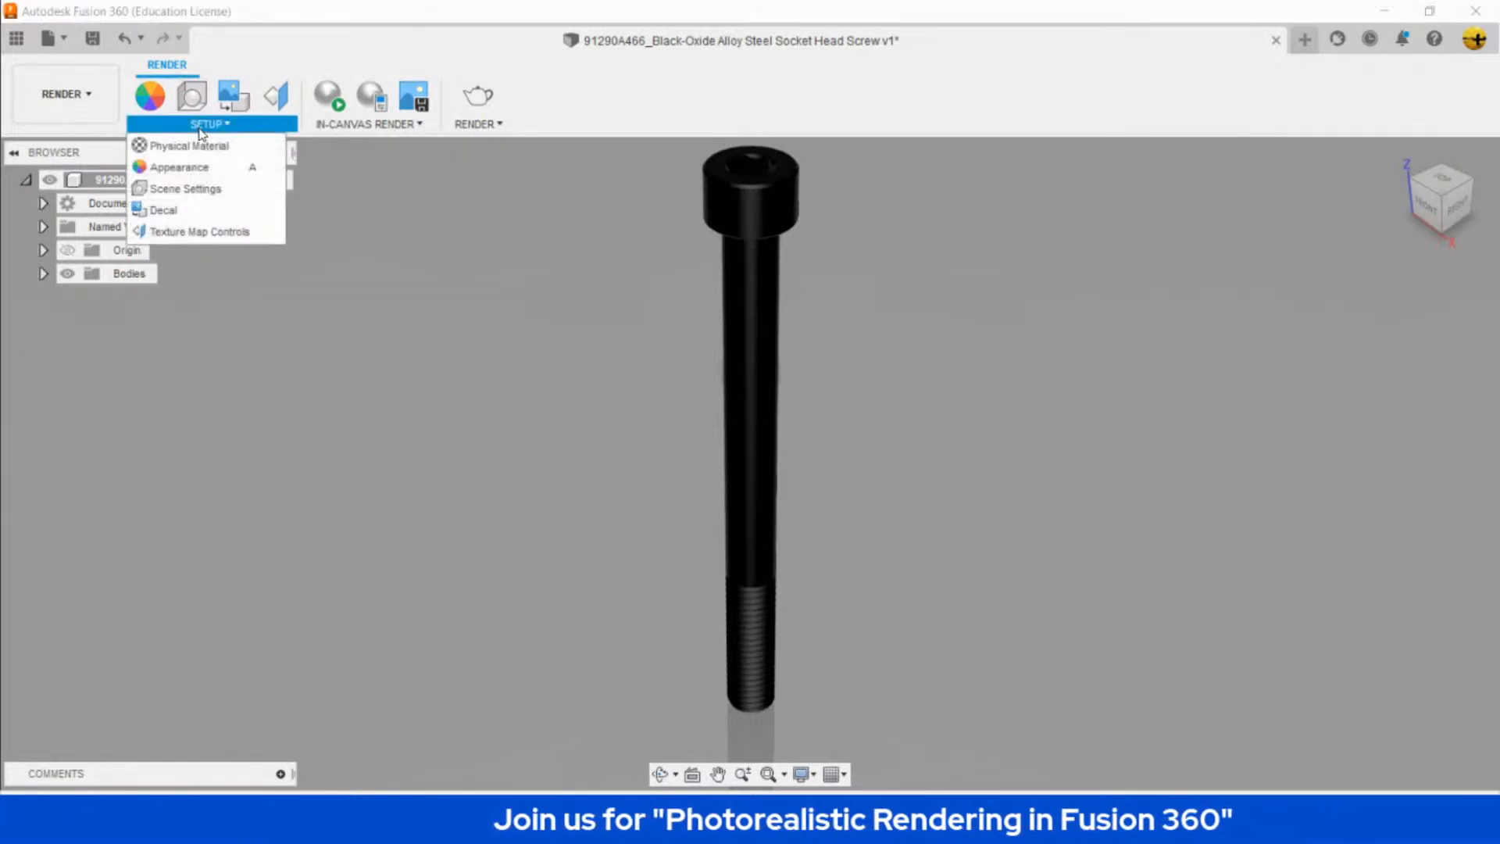
click(189, 190)
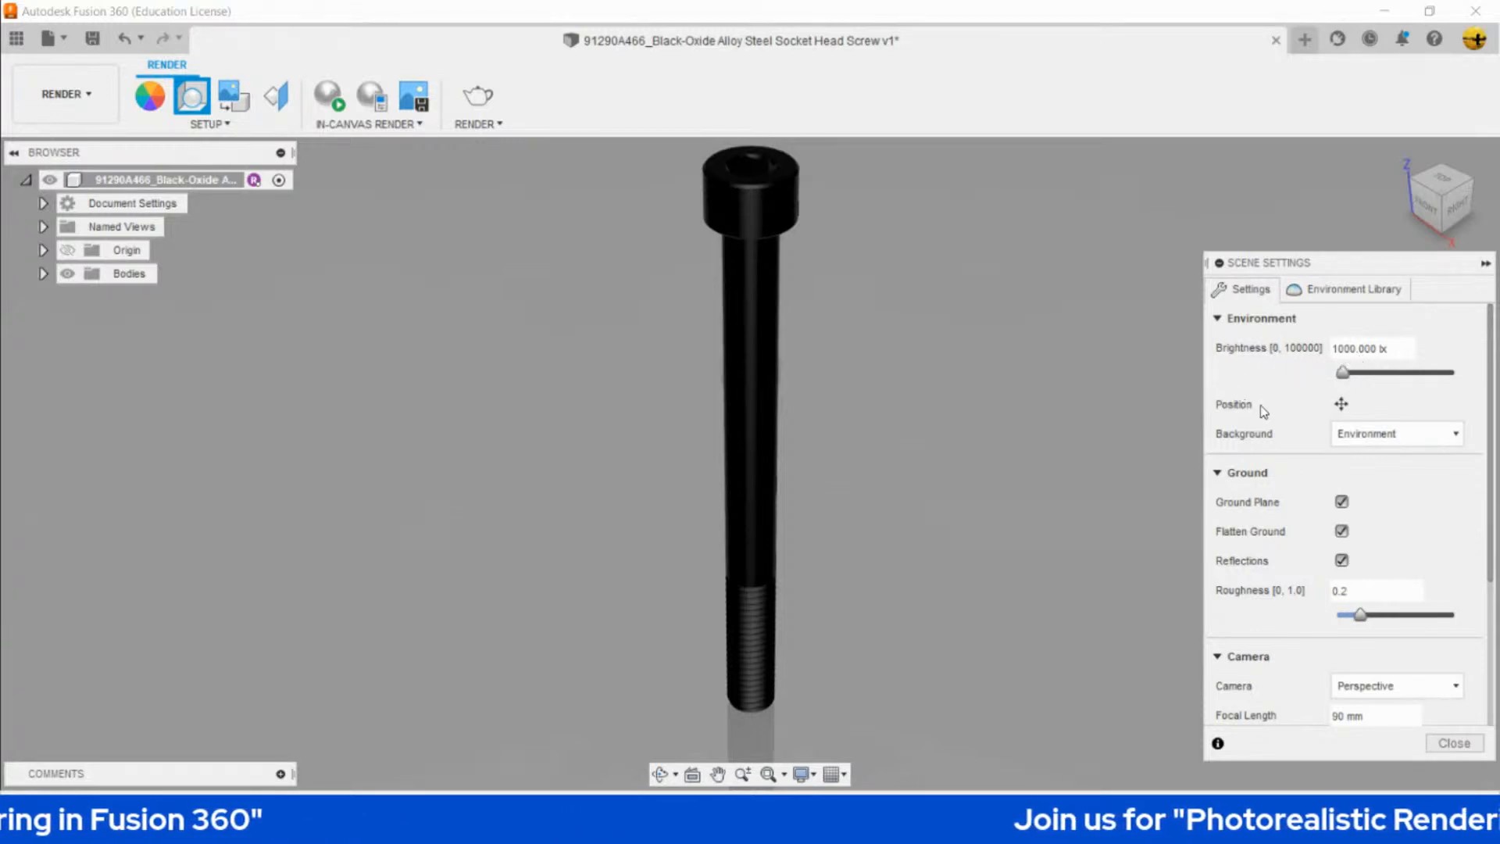
- Try the Solid Color background for the scene and return the background to Environment
click(1361, 436)
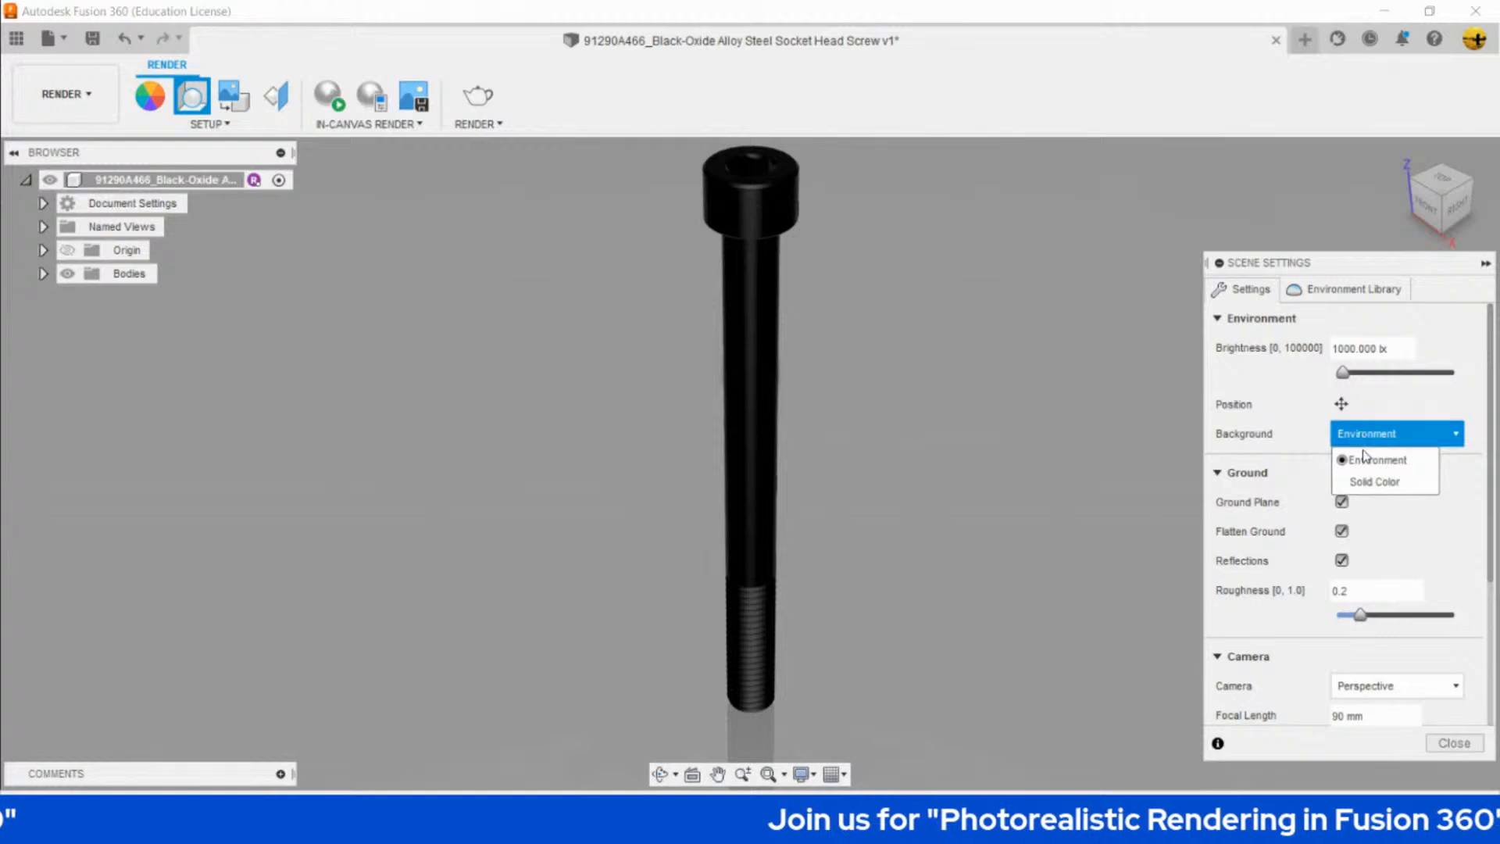
click(1369, 479)
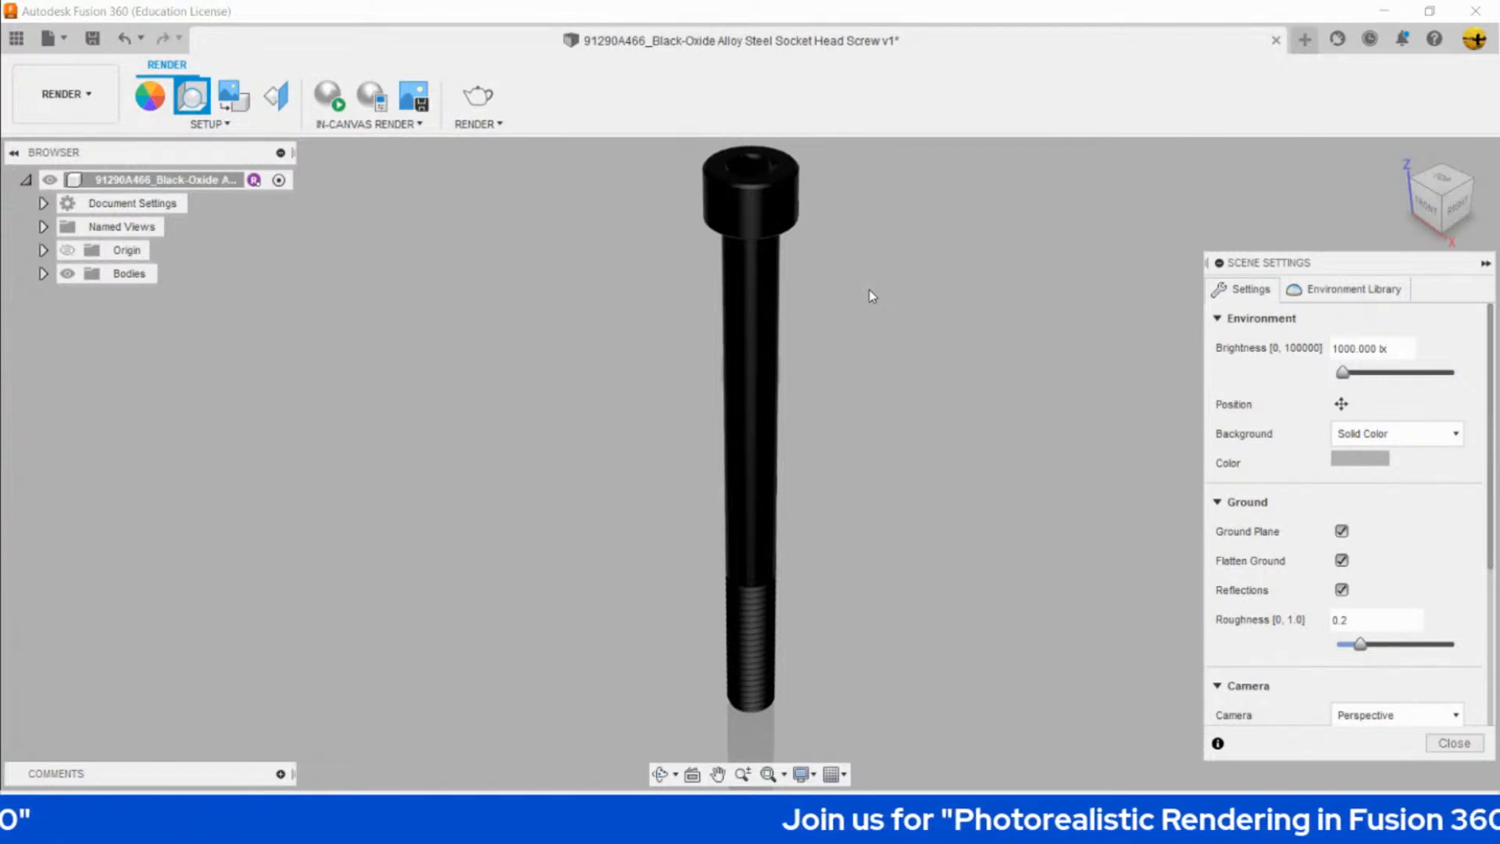
click(1443, 441)
click(1402, 459)
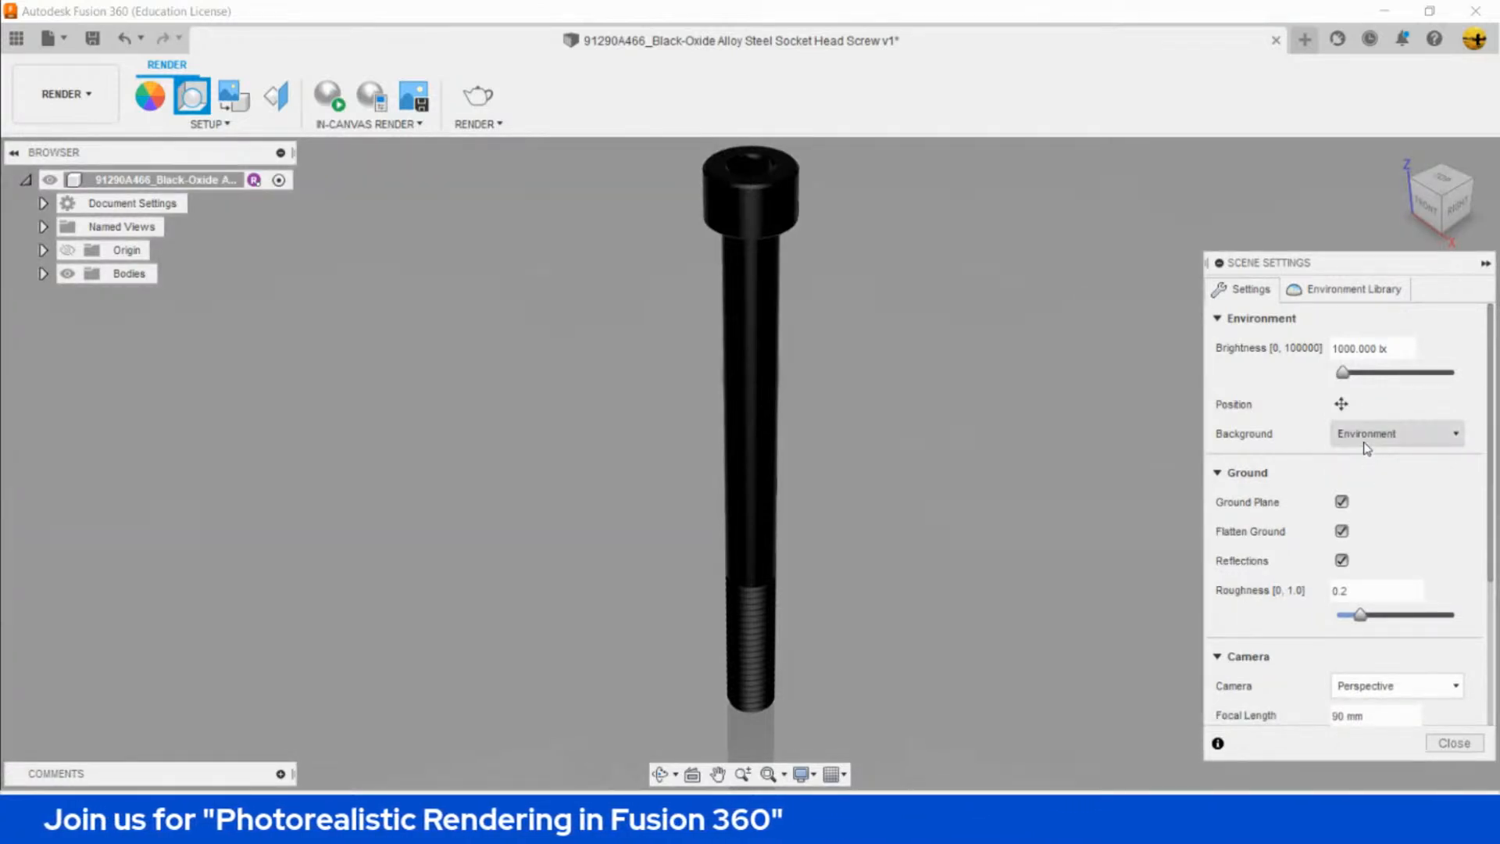
click(1367, 446)
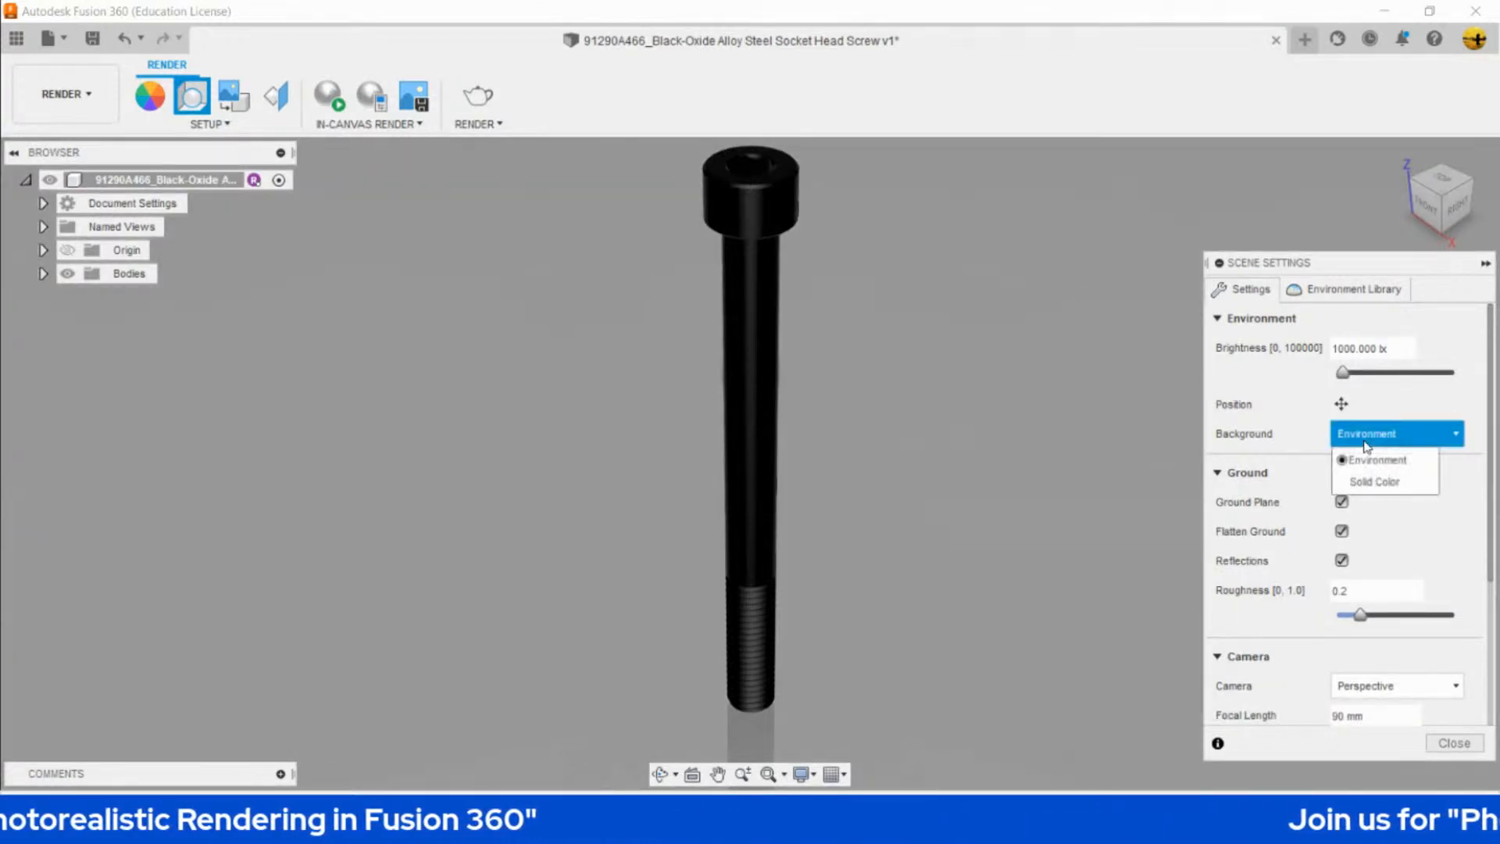
click(1372, 479)
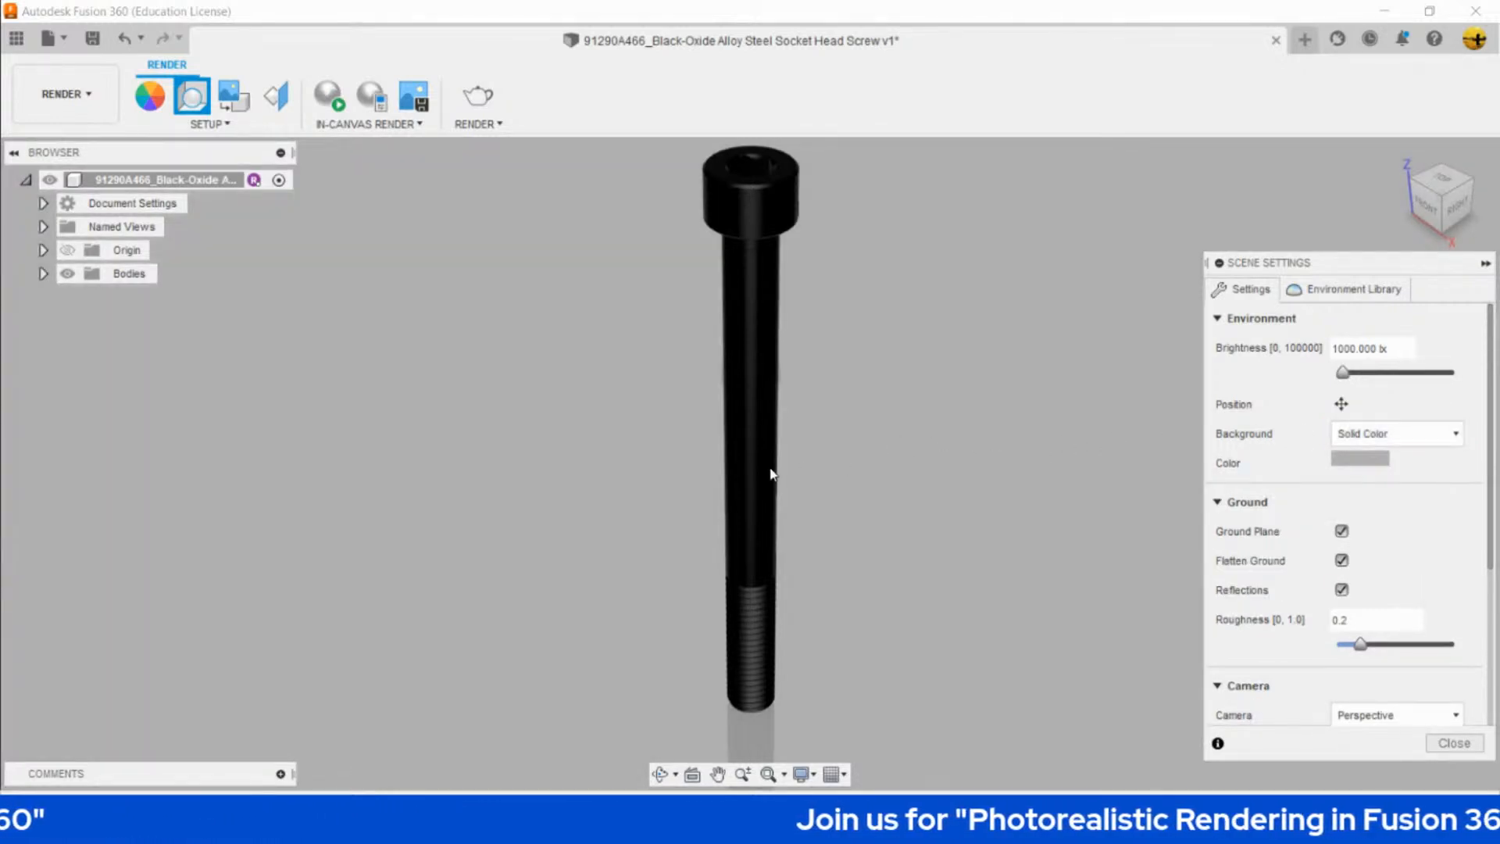
click(1391, 435)
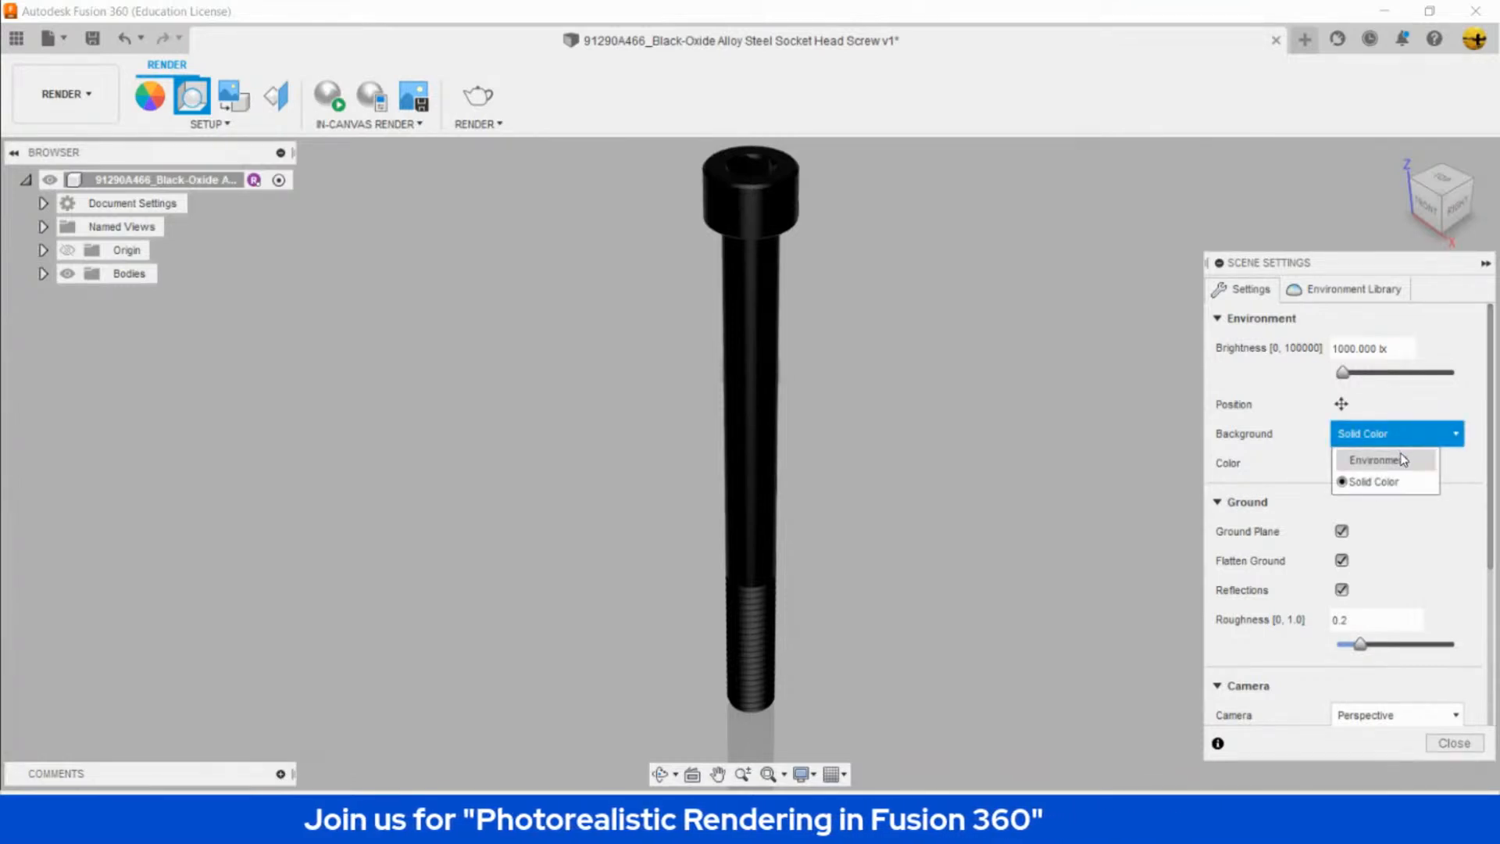
click(1402, 460)
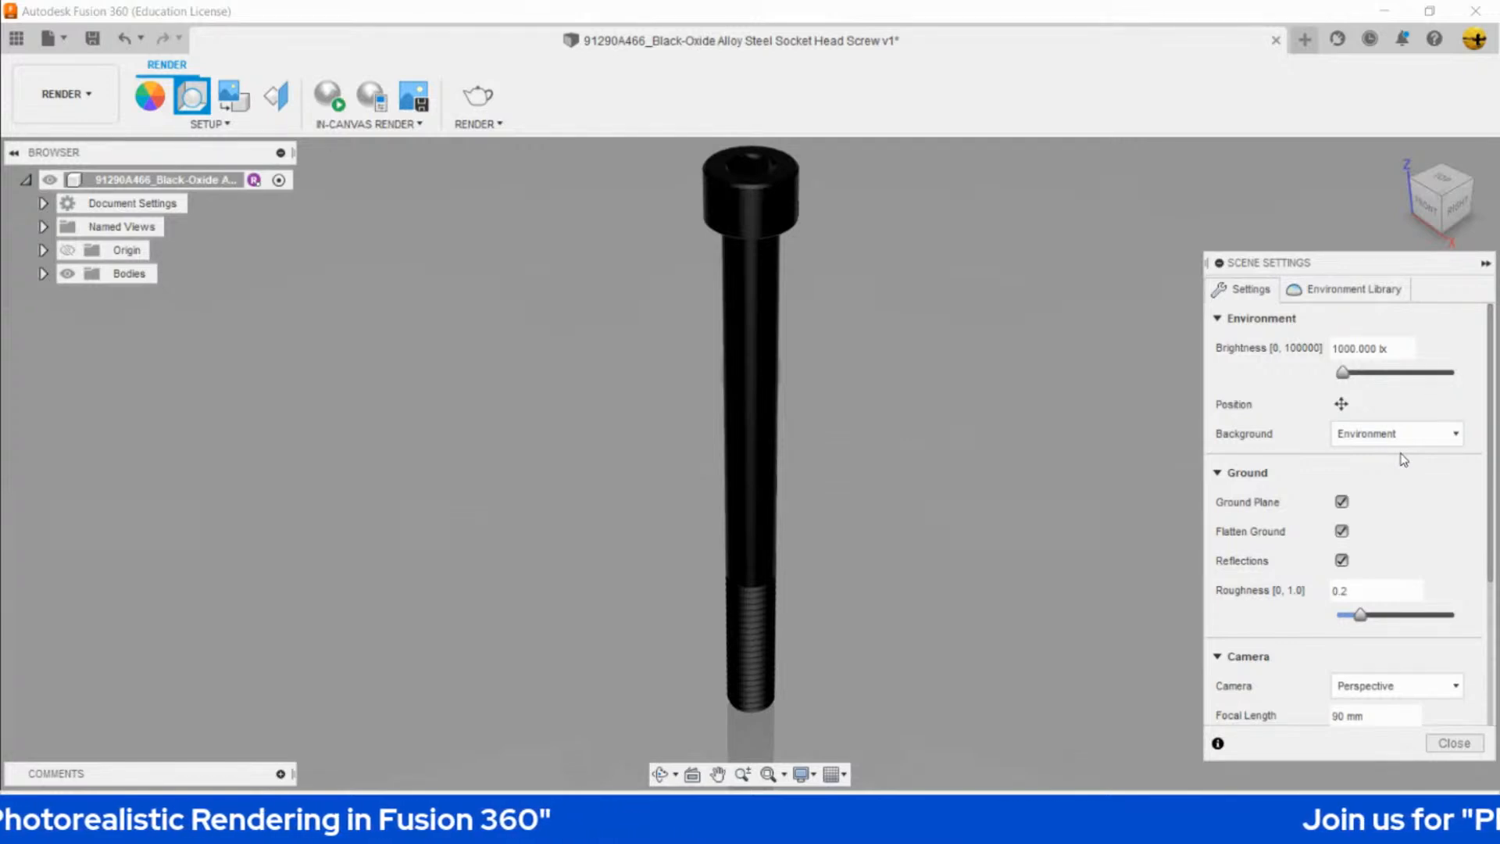
scroll(1406, 469, down, 1)
scroll(1419, 557, up, 1)
scroll(1467, 557, down, 1)
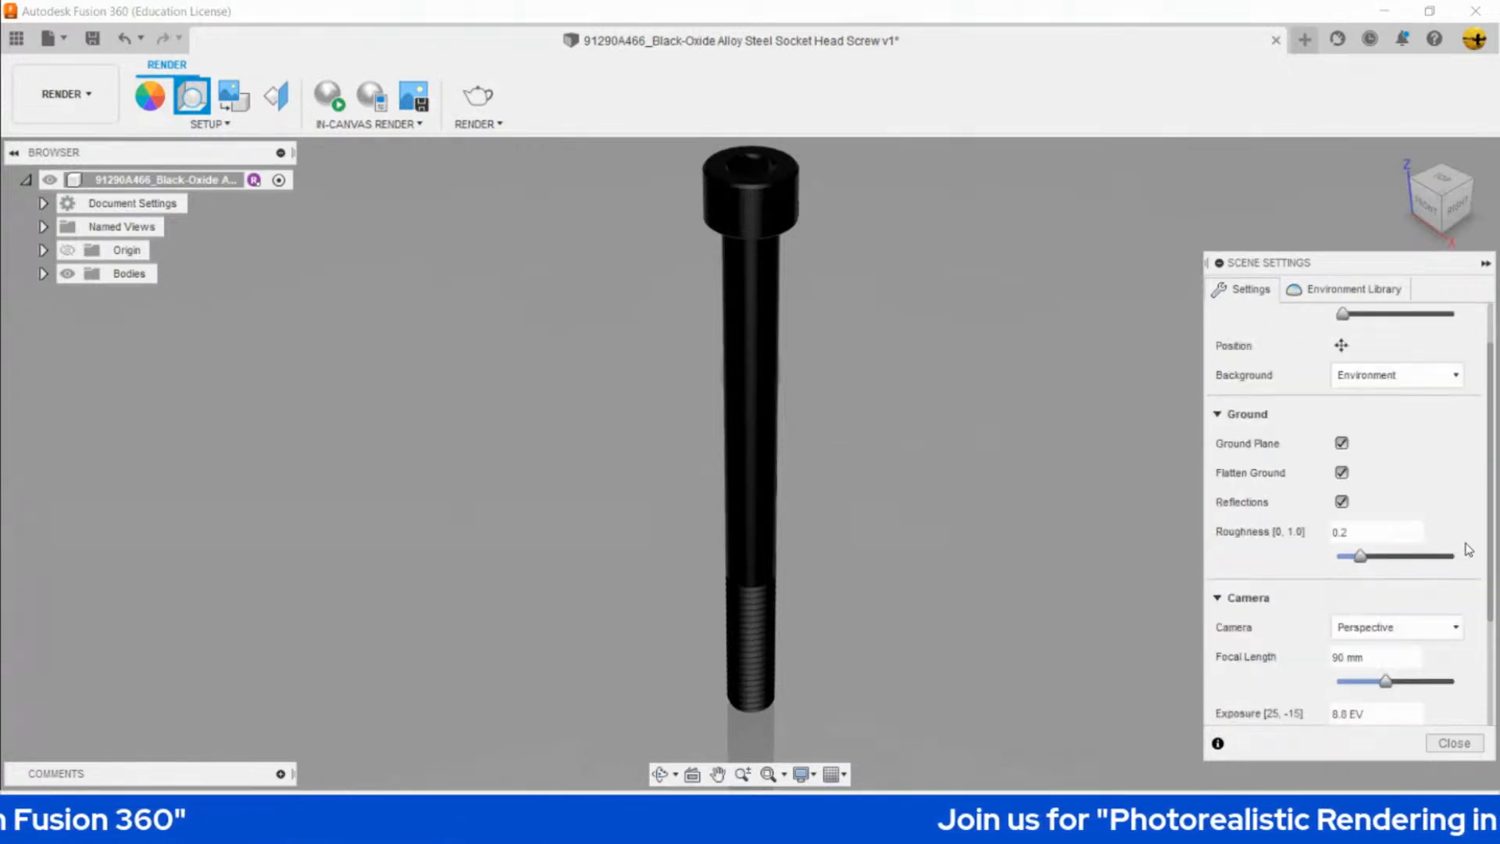
- Turn the ground plane off and back on, and do the same with the ground reflections
click(1342, 443)
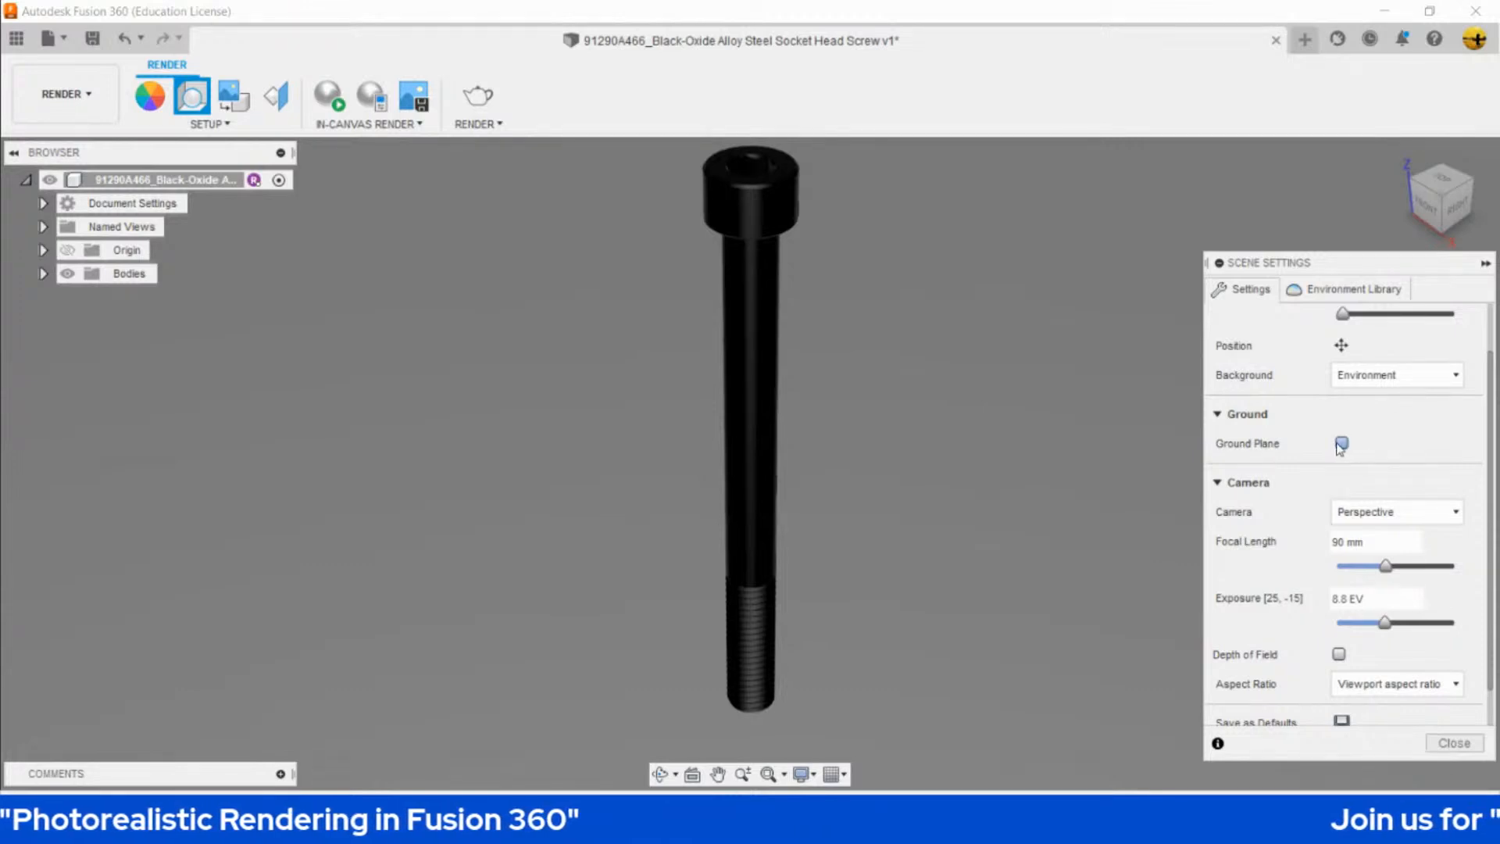
click(1341, 443)
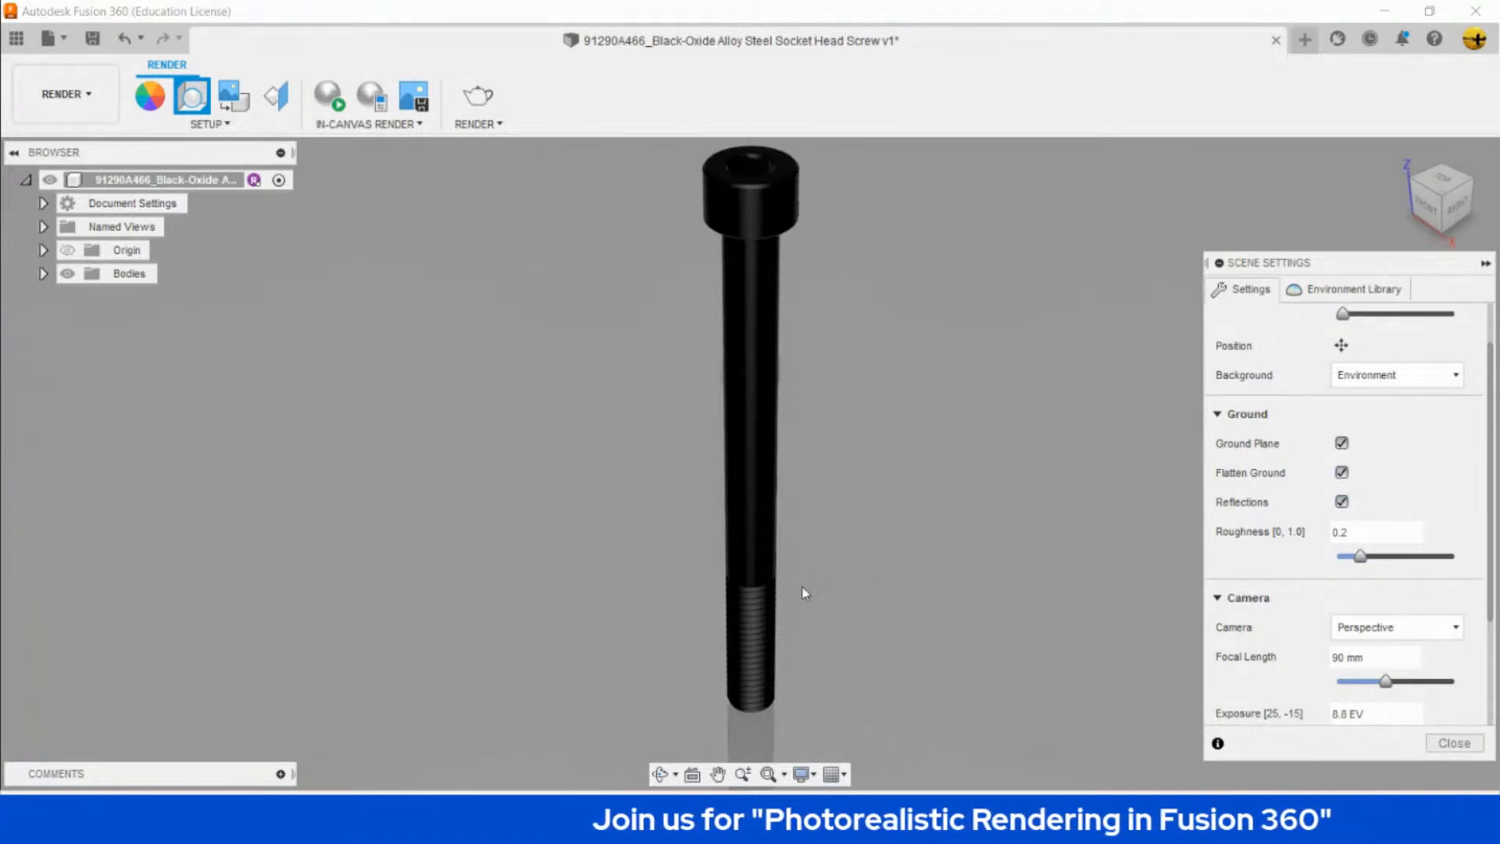
click(1342, 500)
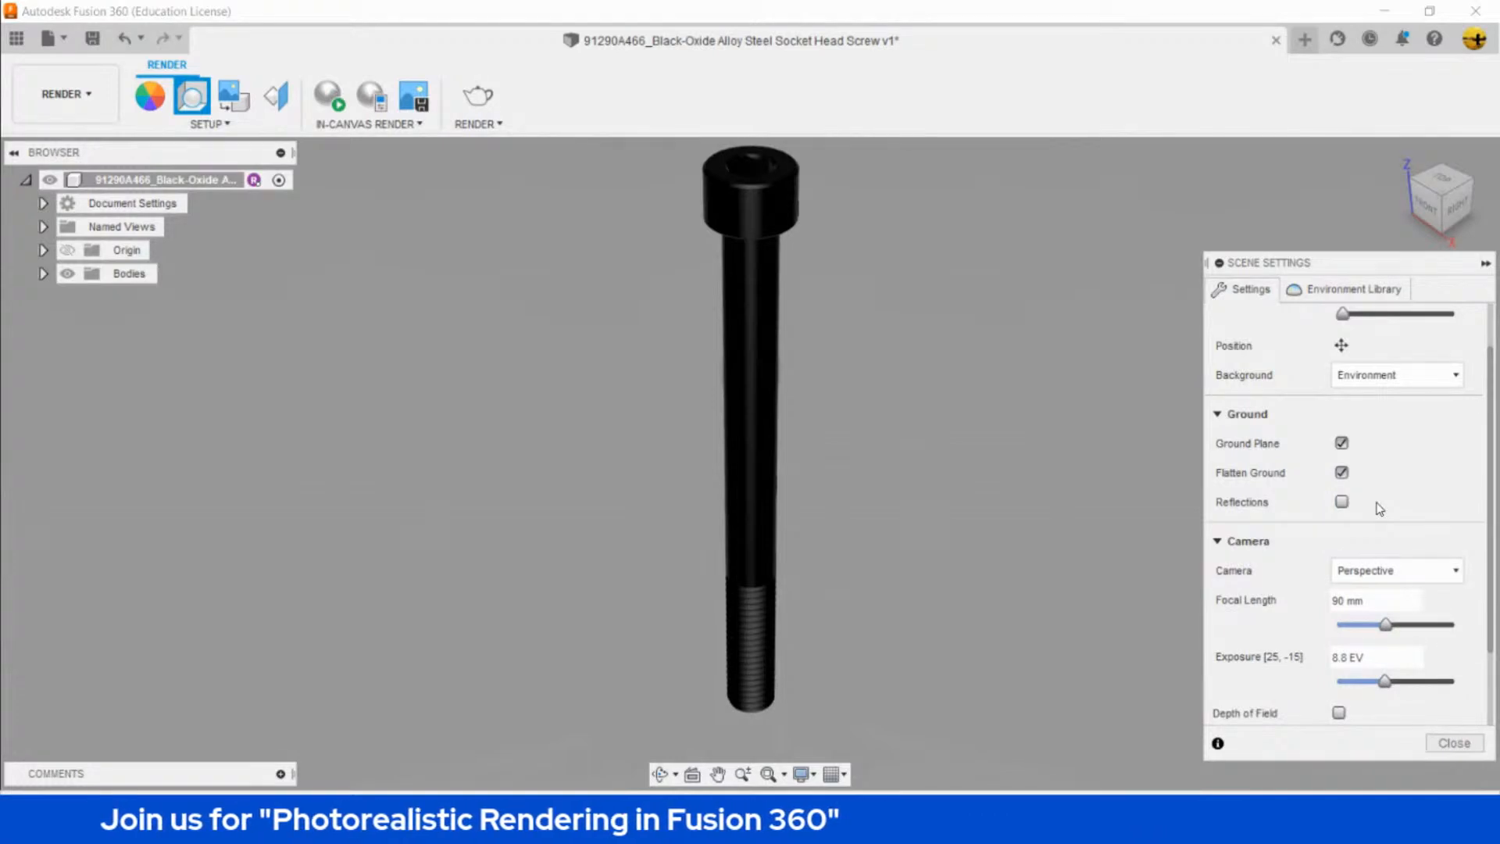
click(1342, 502)
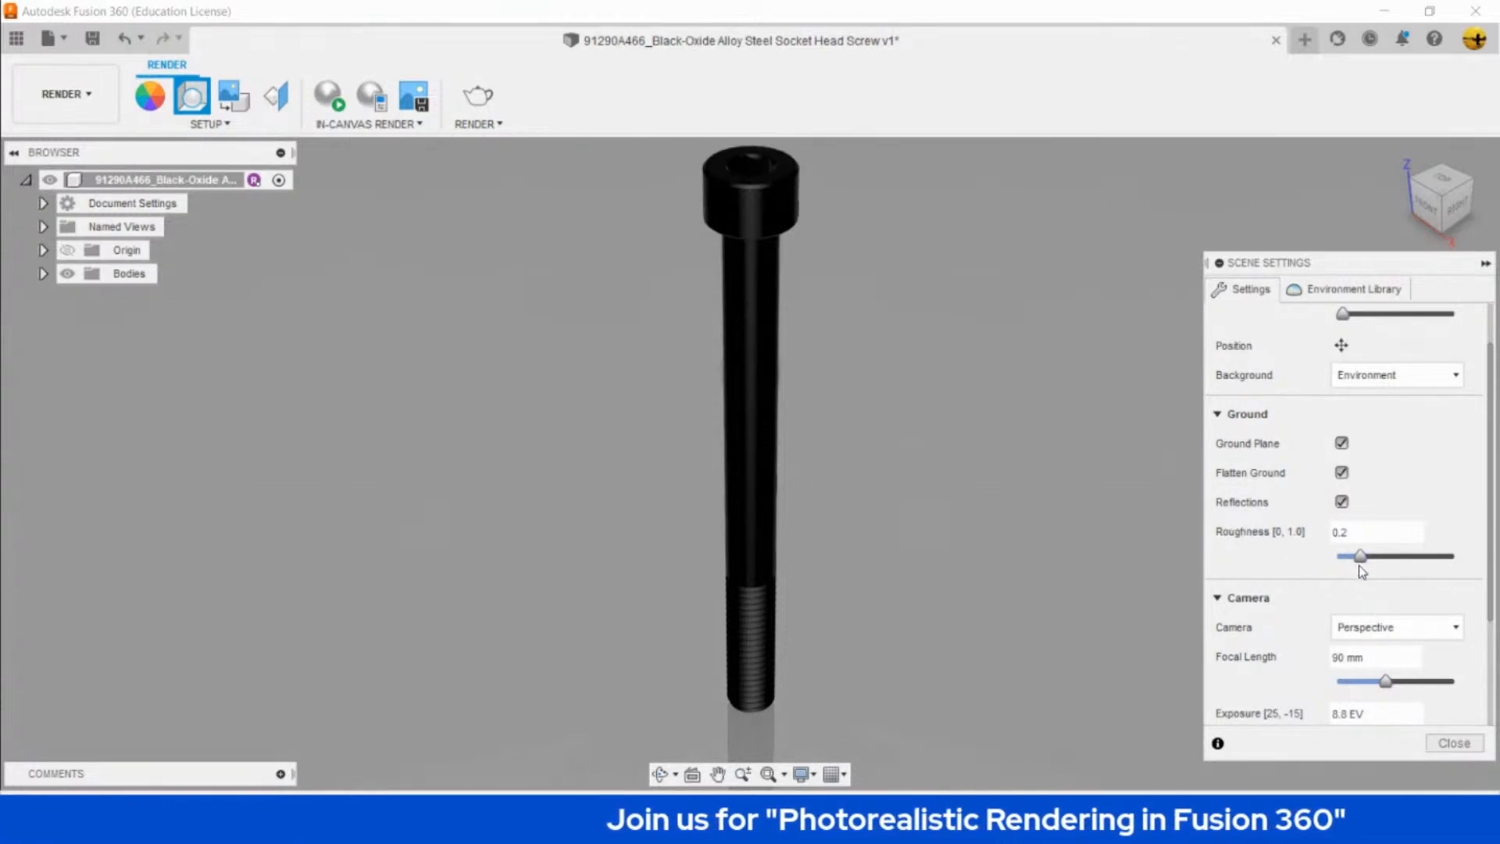
- Try ground reflection roughness values of 1.0 and 0.0, and set the roughness to 0.1
drag(1362, 560, 1478, 583)
middle_drag(880, 636, 887, 550)
scroll(823, 644, down, 2)
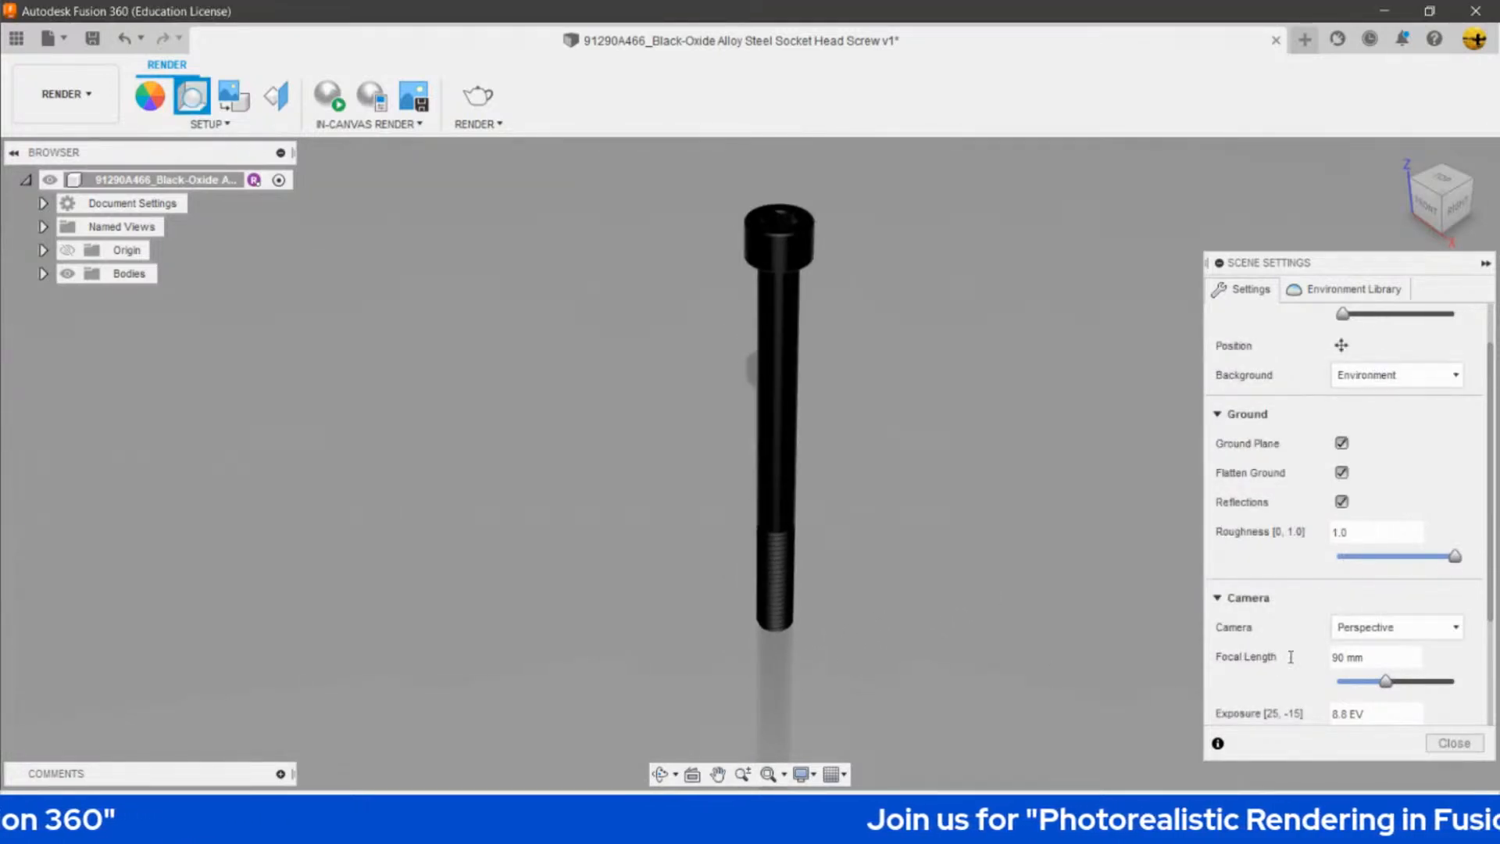
drag(1455, 567, 1341, 568)
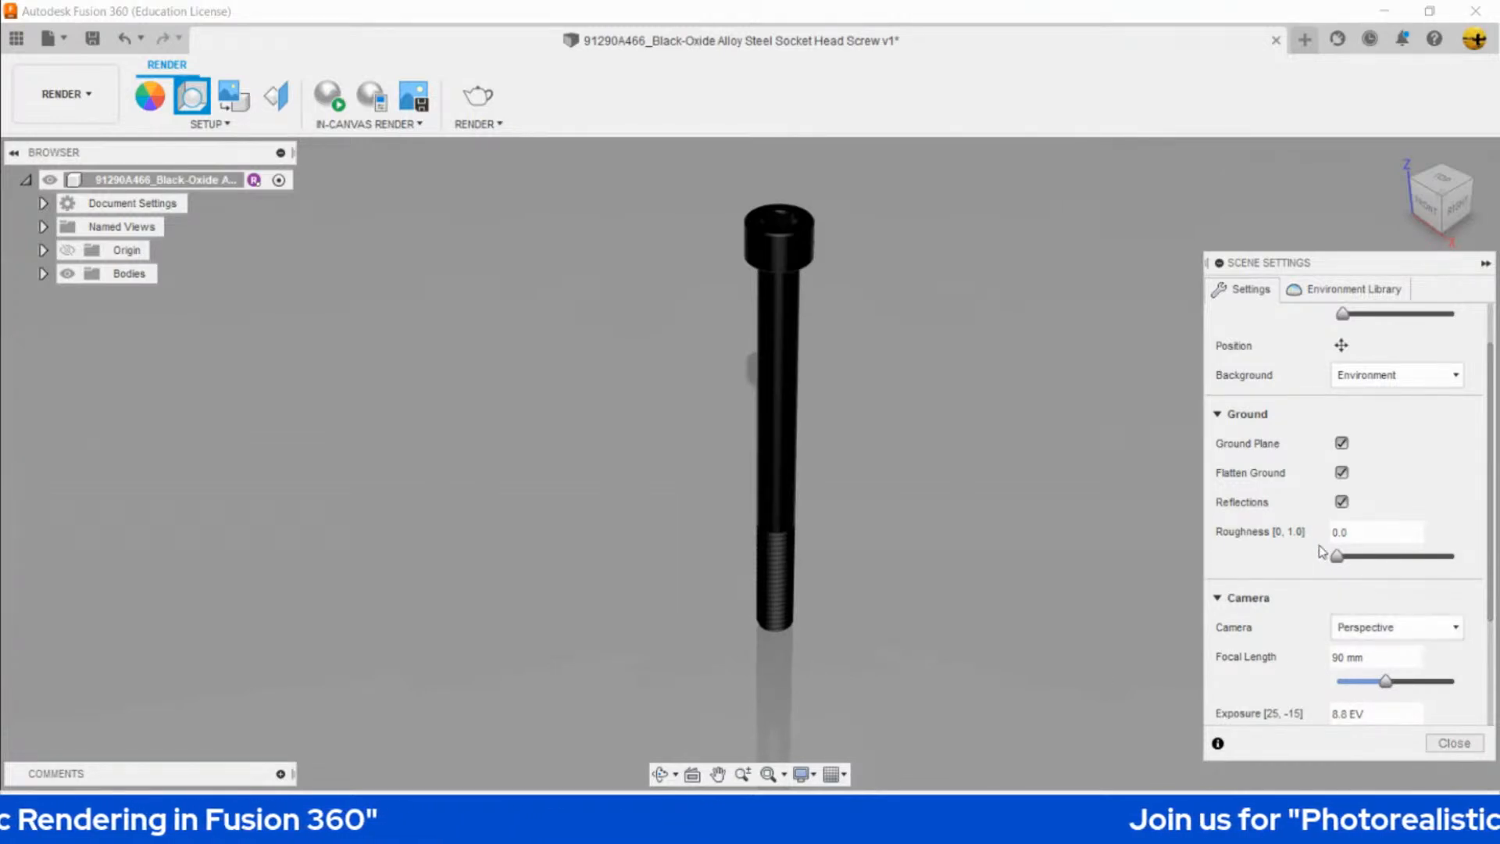
drag(1338, 557, 1349, 557)
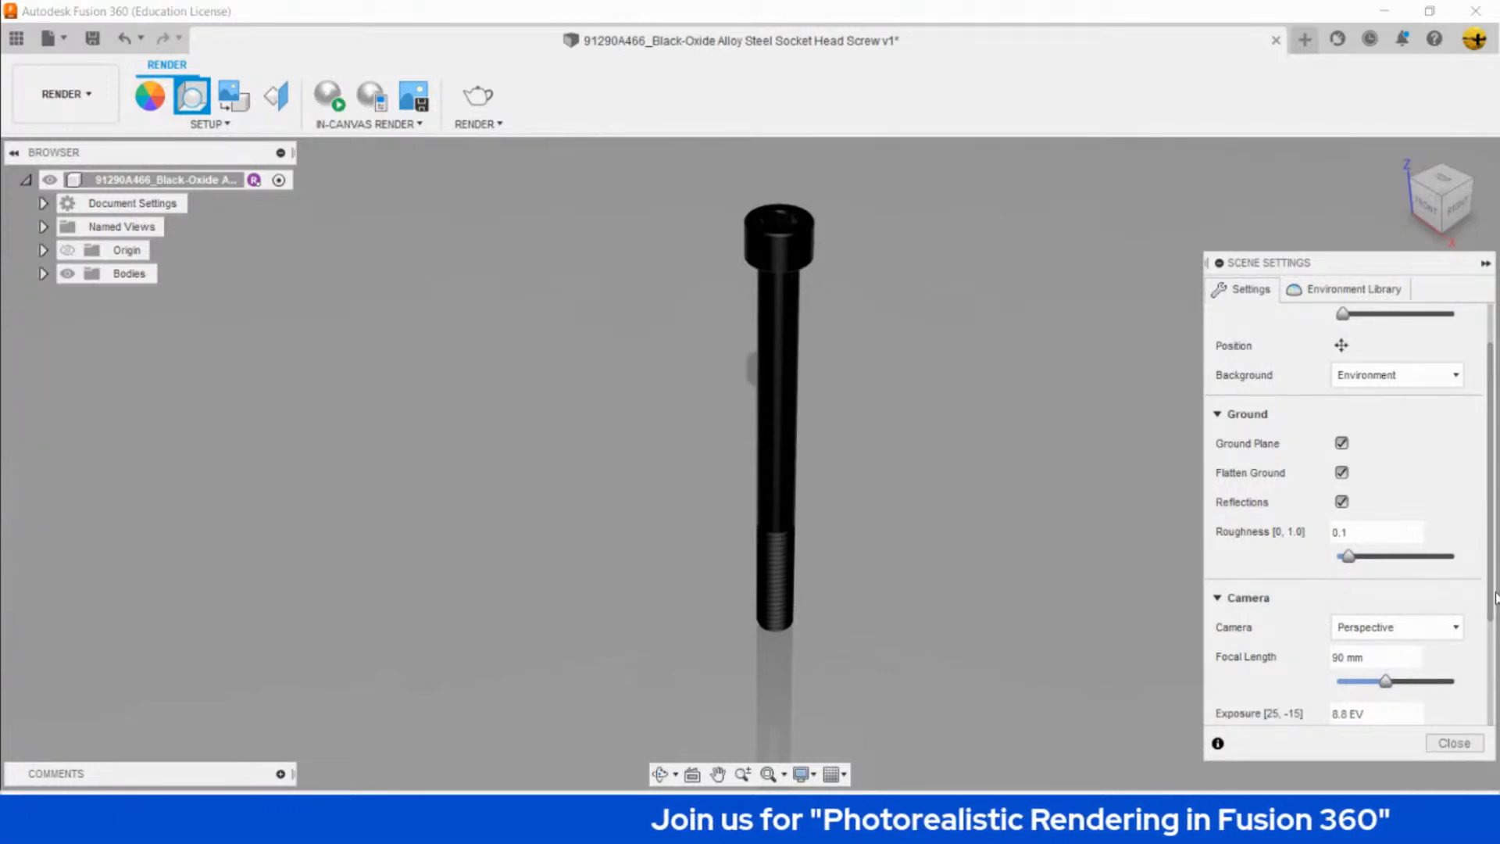
- Examine the screw's shadow and ground reflection from orbited, top and front views, and return to the home view
scroll(1429, 666, down, 5)
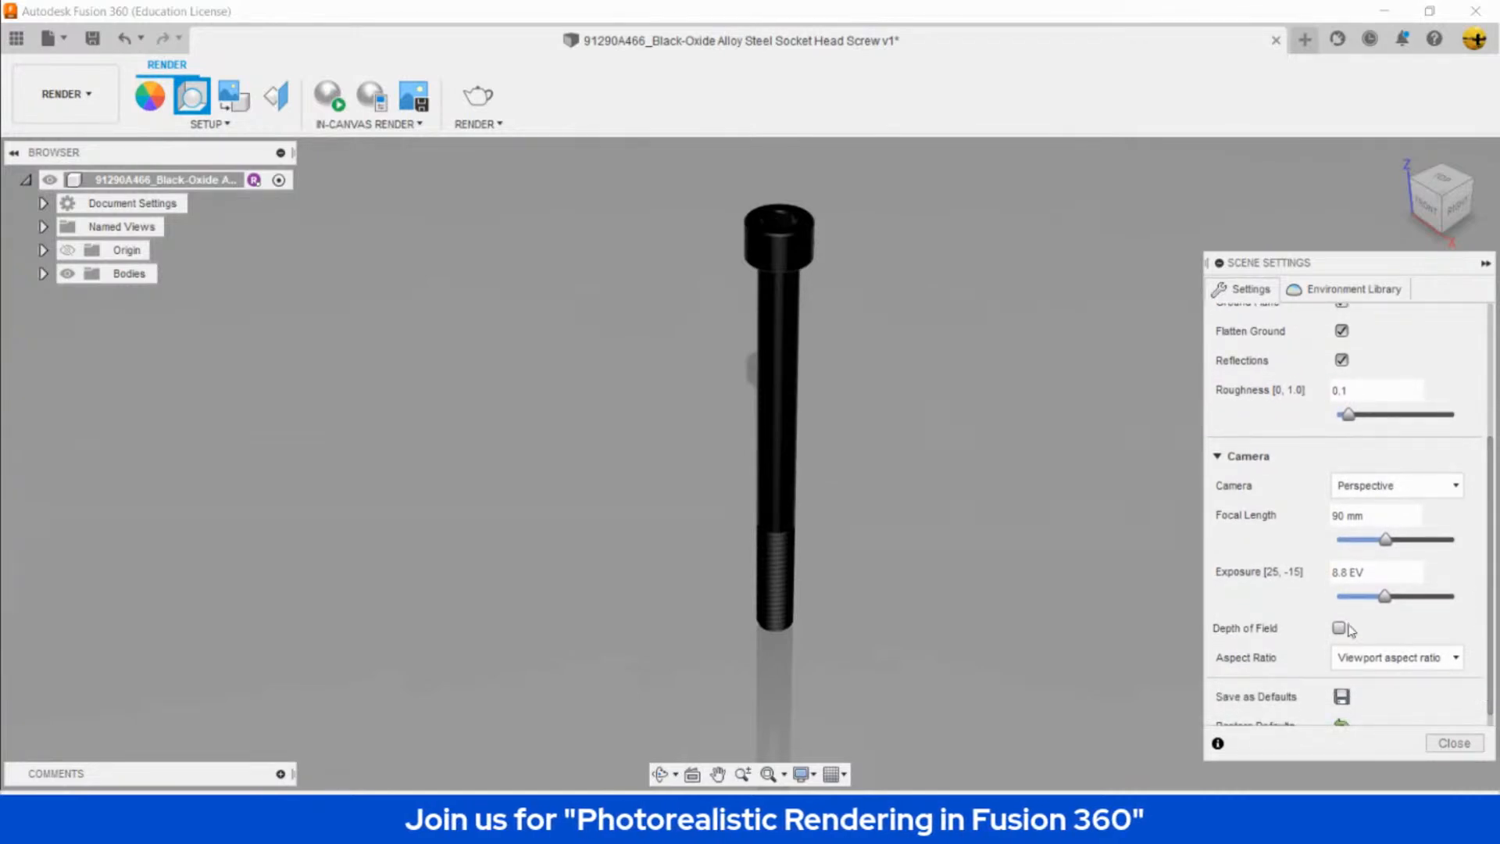
scroll(603, 366, down, 4)
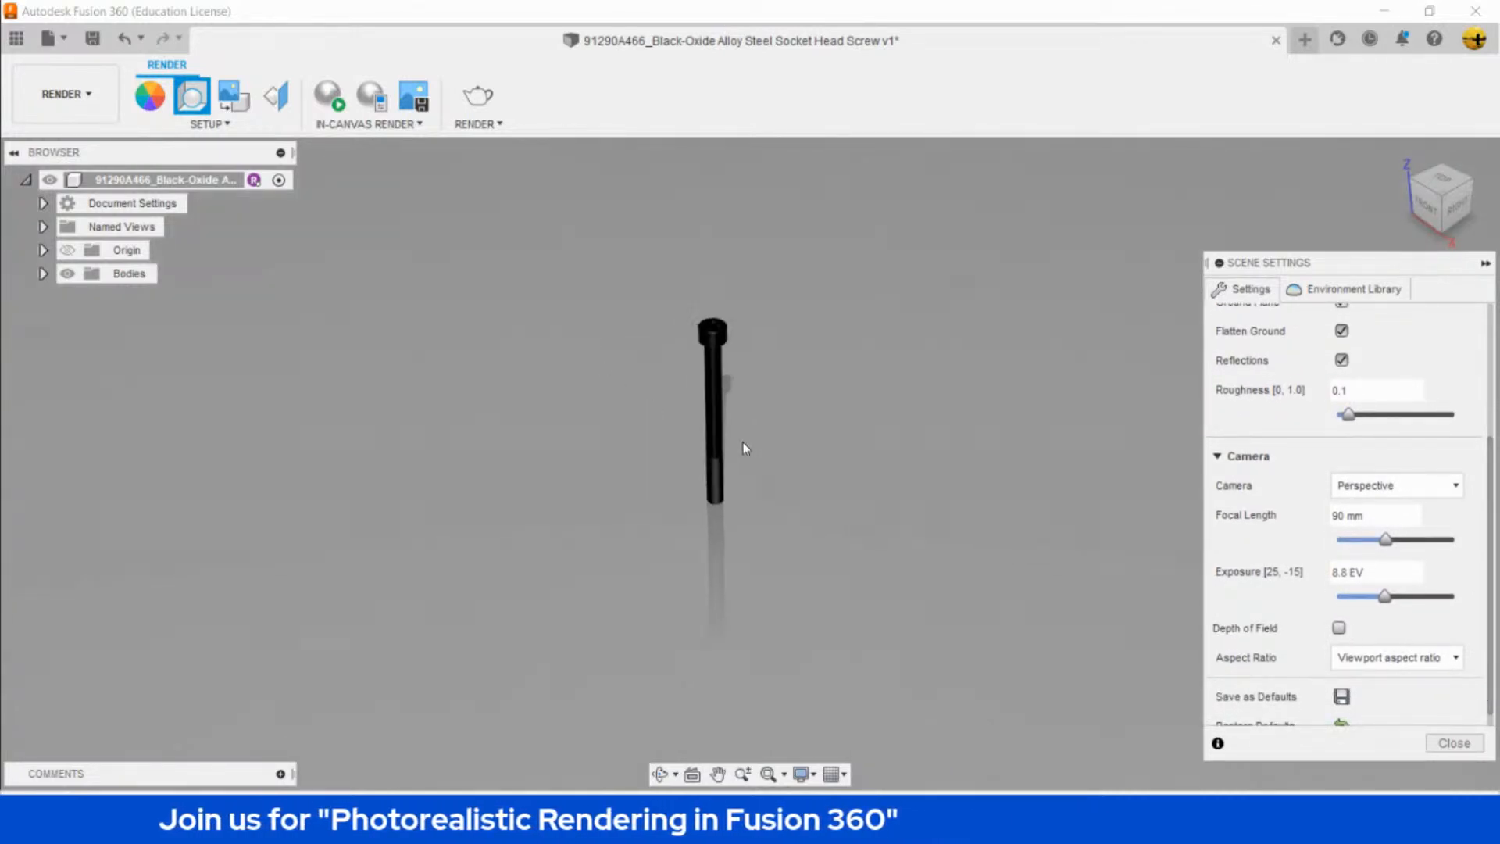
scroll(720, 411, up, 3)
shift+middle_drag(721, 410, 608, 422)
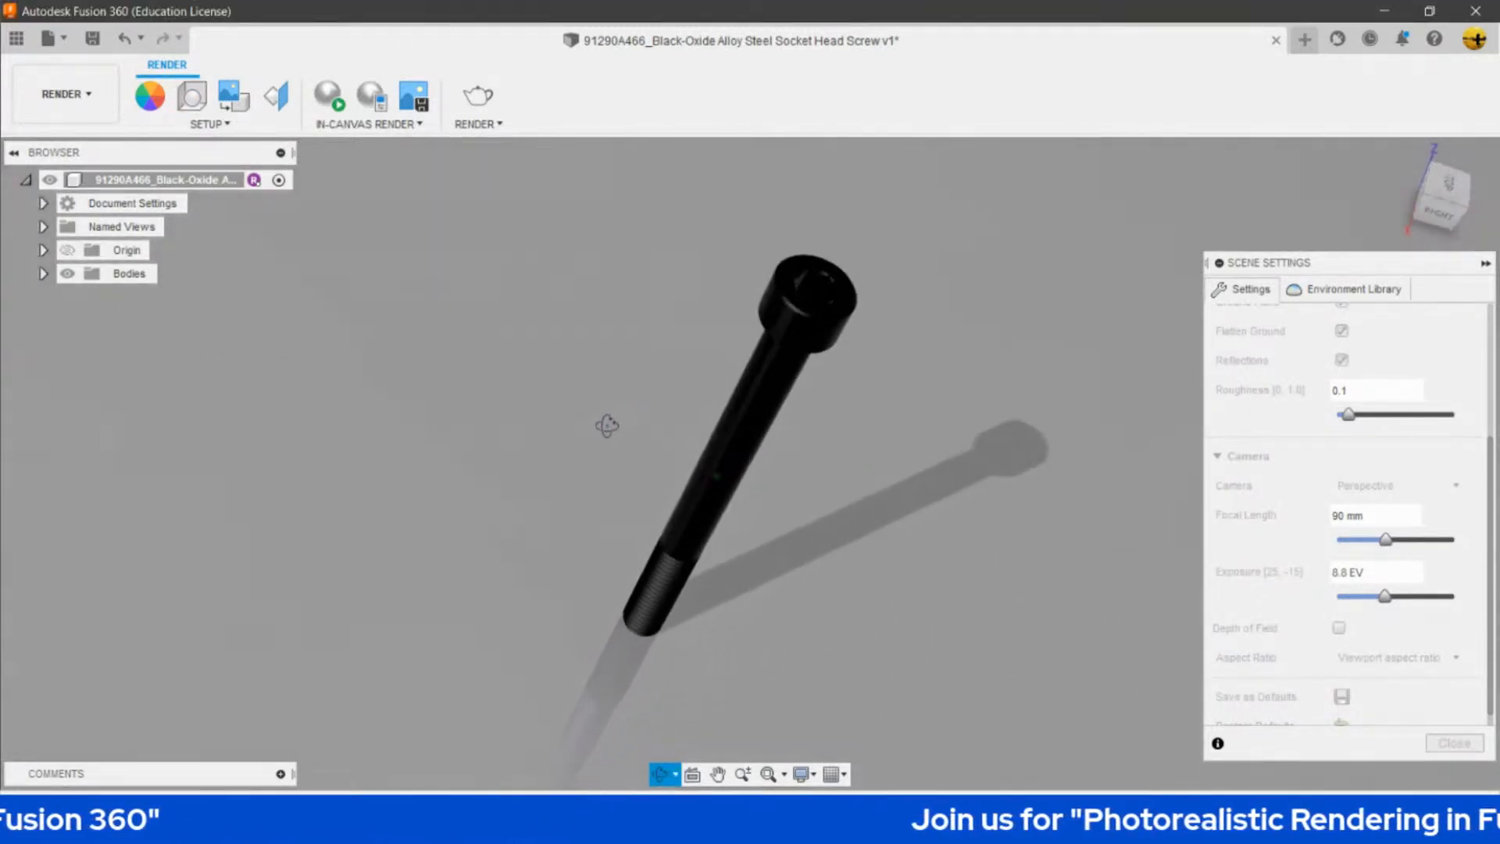
click(1445, 184)
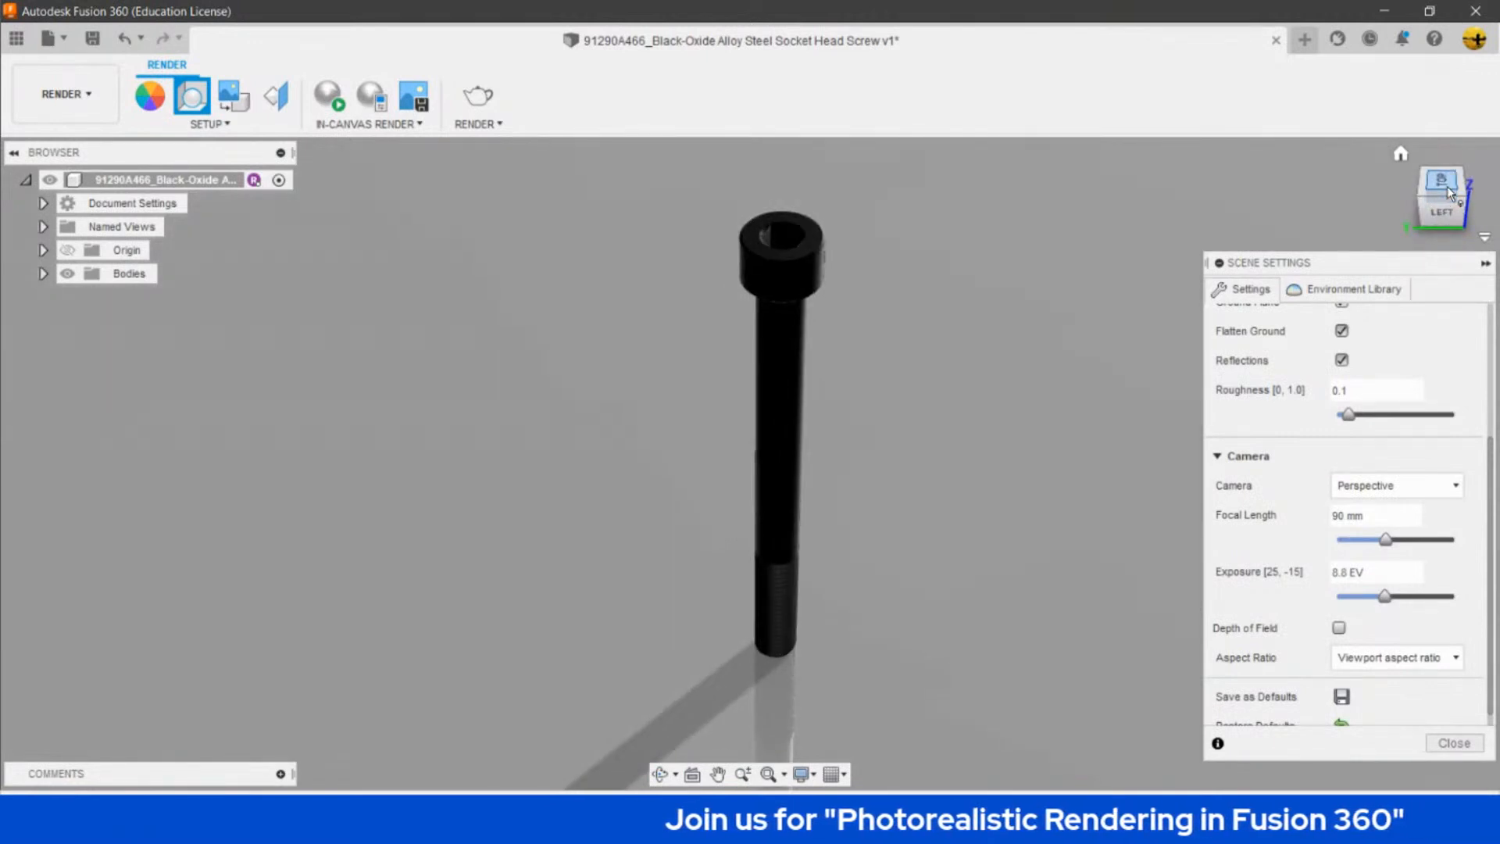
click(1447, 186)
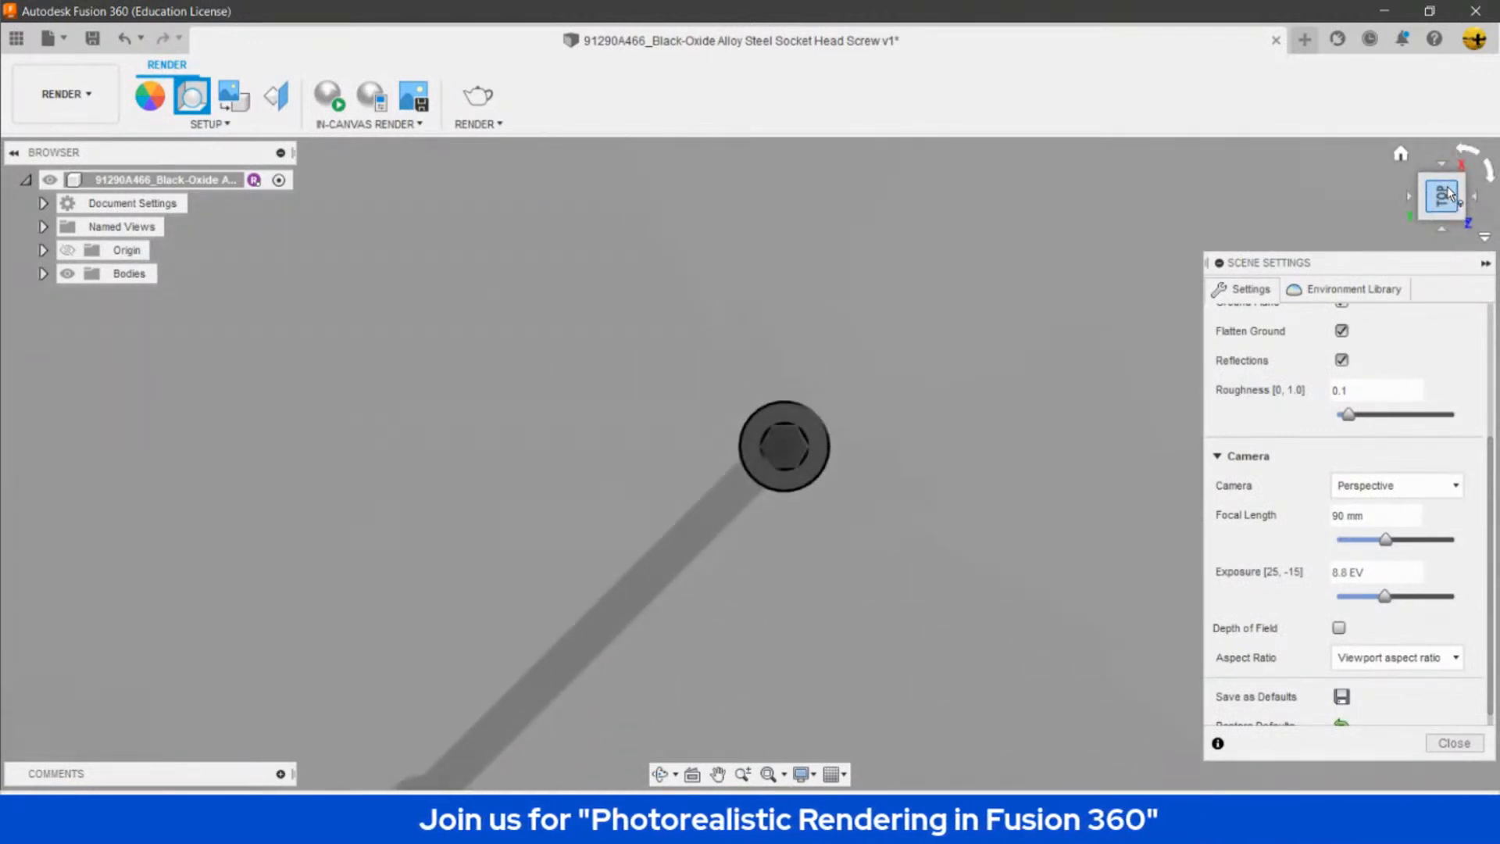
click(1401, 154)
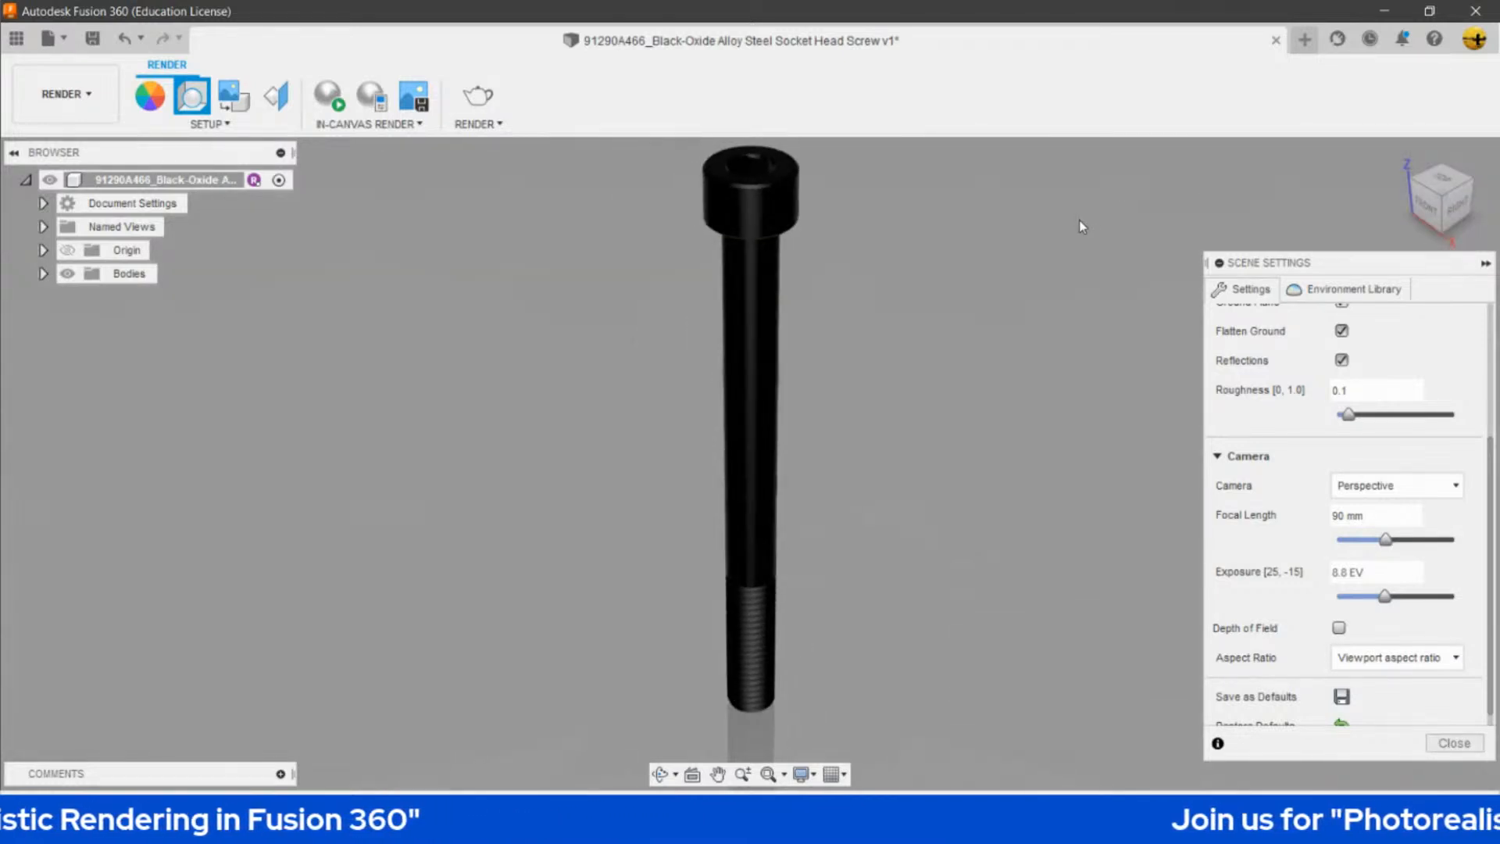
scroll(705, 700, down, 10)
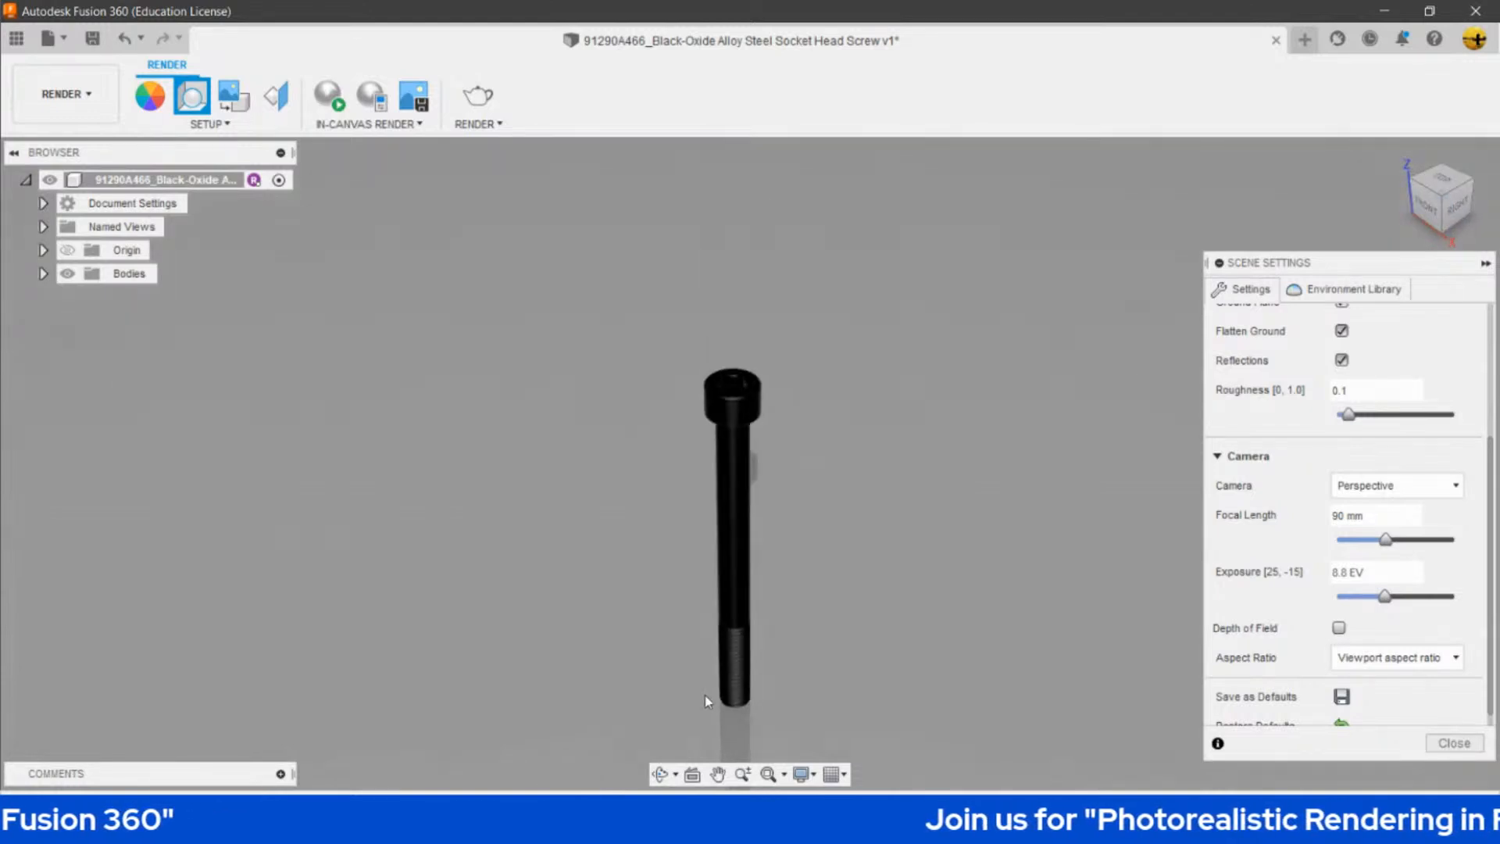
middle_drag(706, 692, 706, 634)
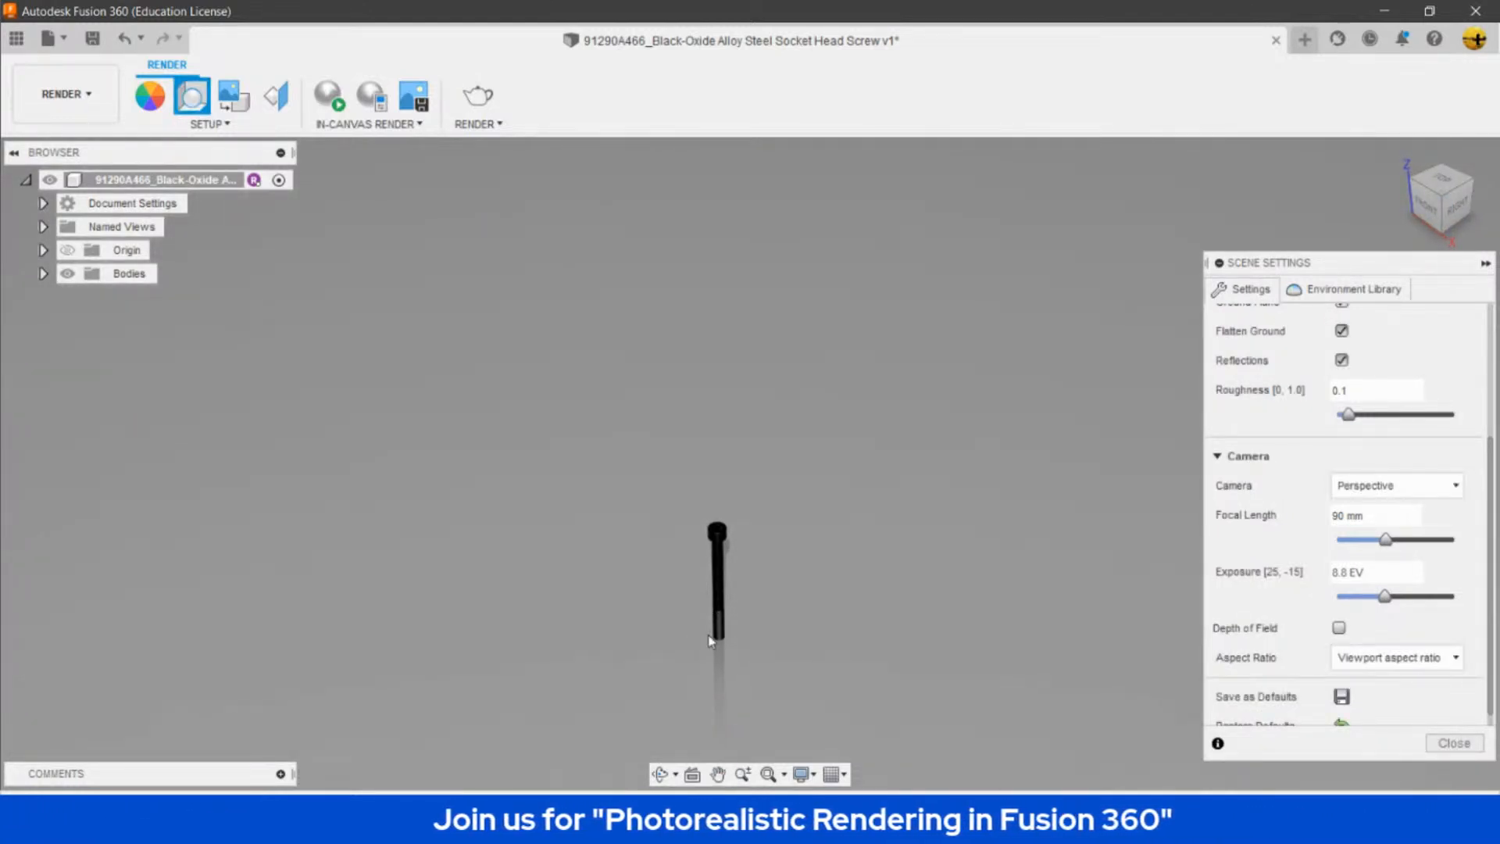
scroll(708, 634, up, 10)
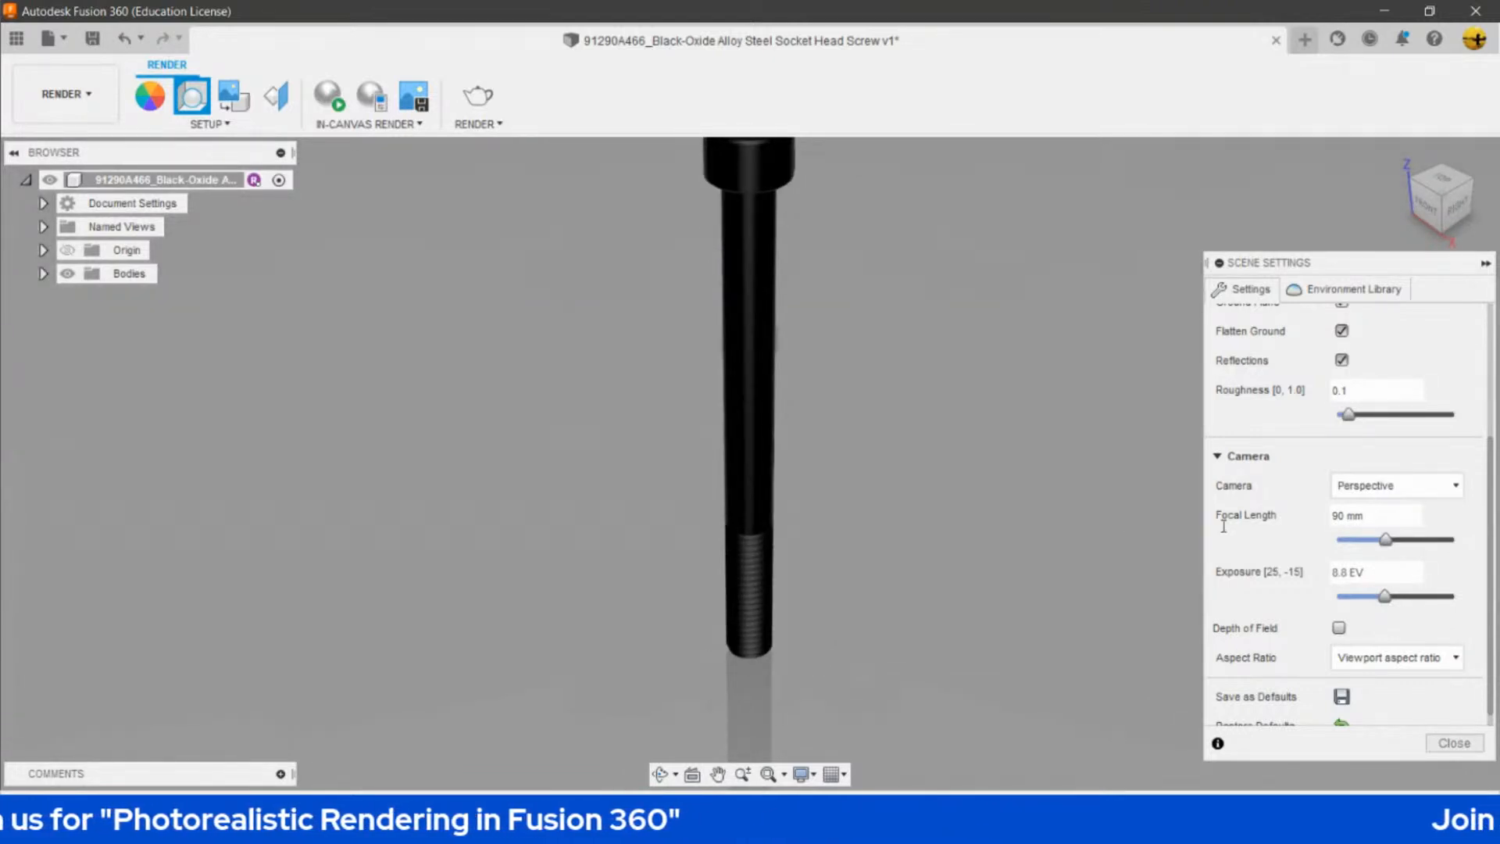
click(1429, 206)
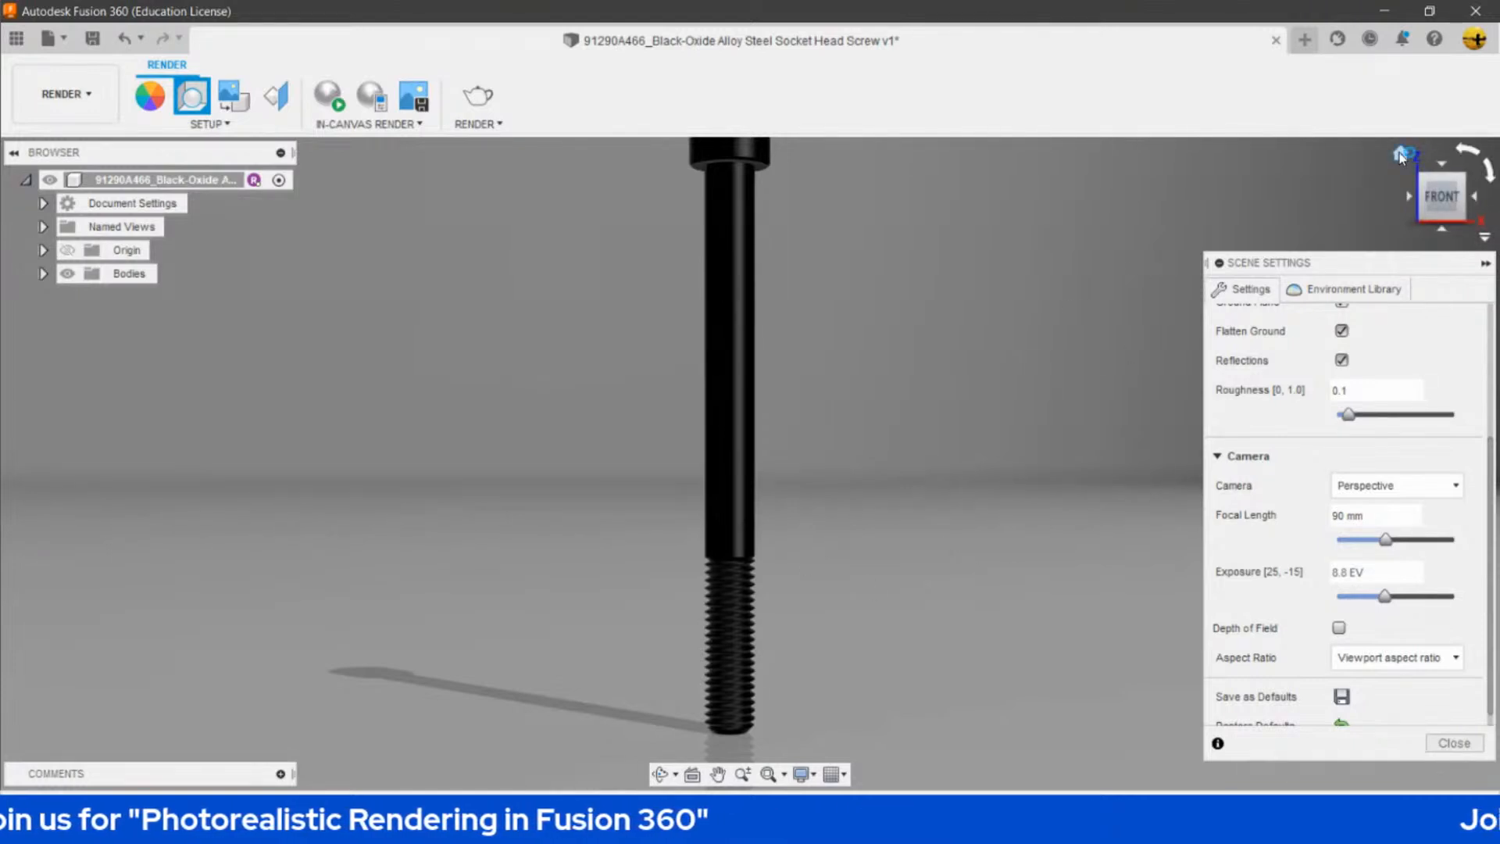
click(1403, 154)
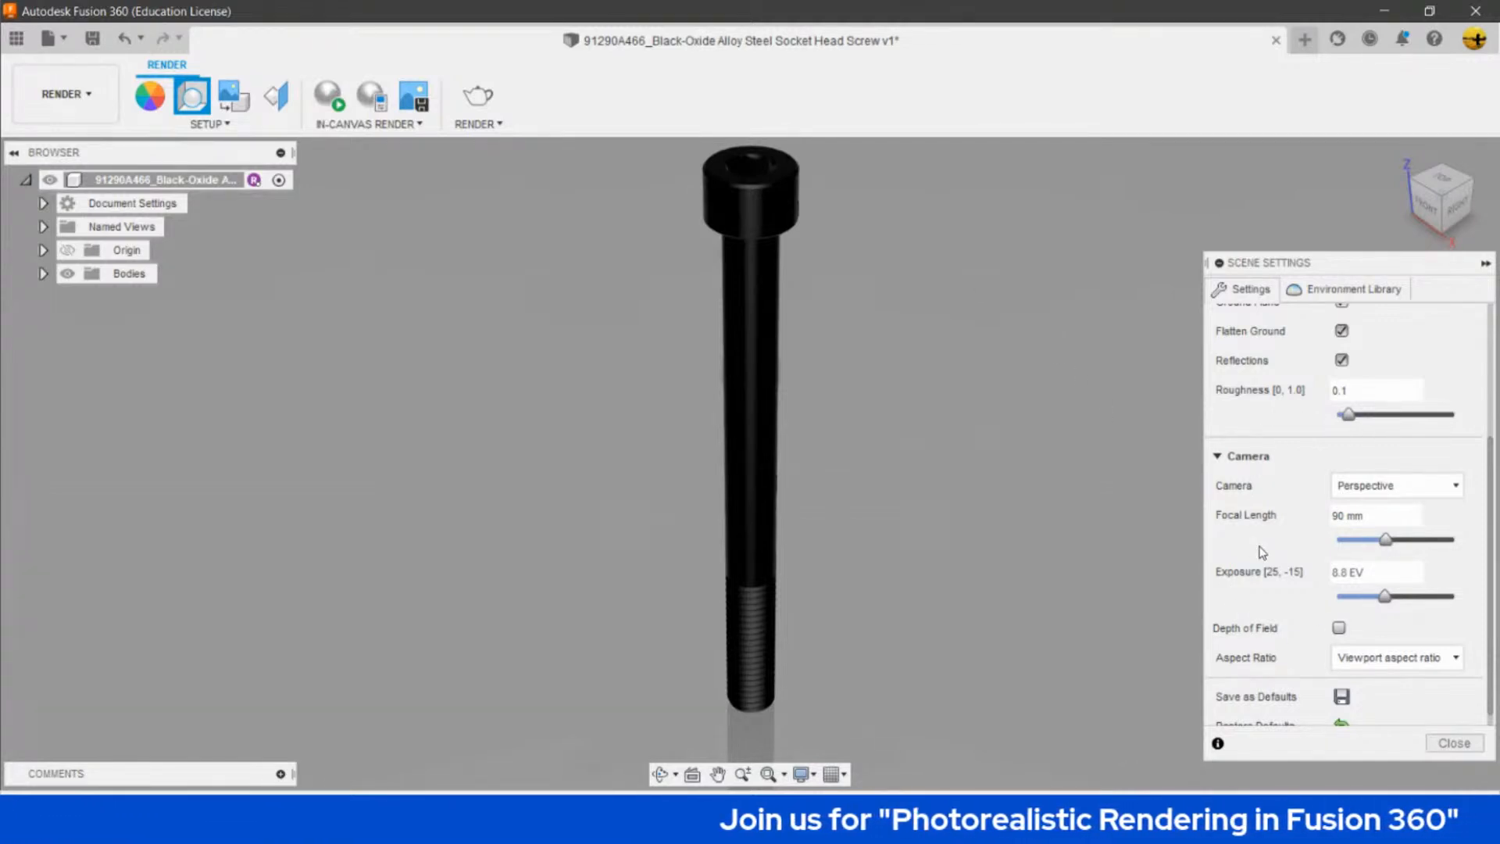
- Try the Orthographic and Perspective with Ortho Faces camera types and return the camera to Perspective
click(1423, 496)
click(1421, 509)
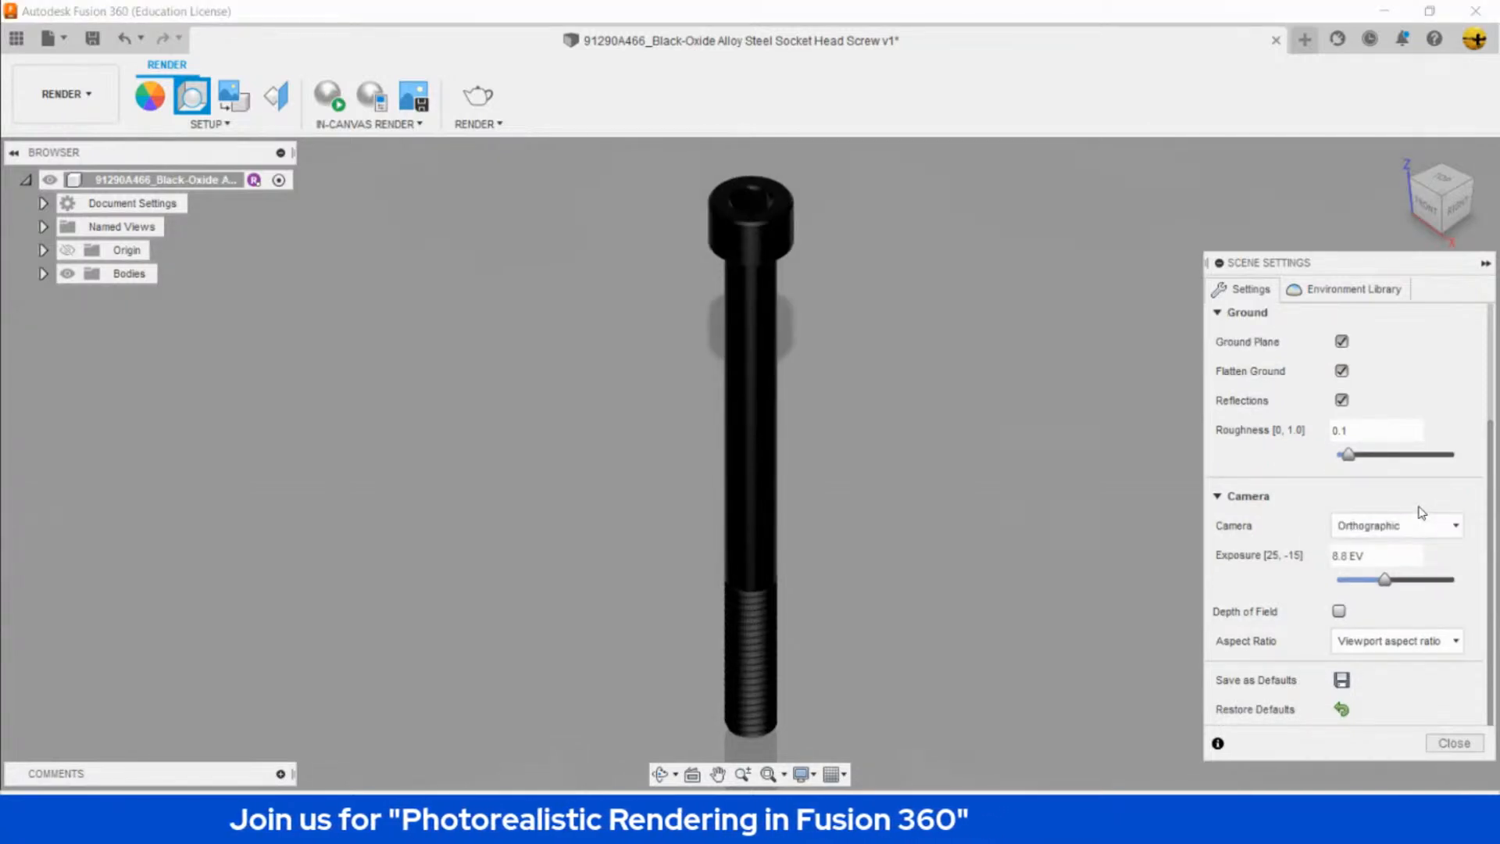
click(1424, 525)
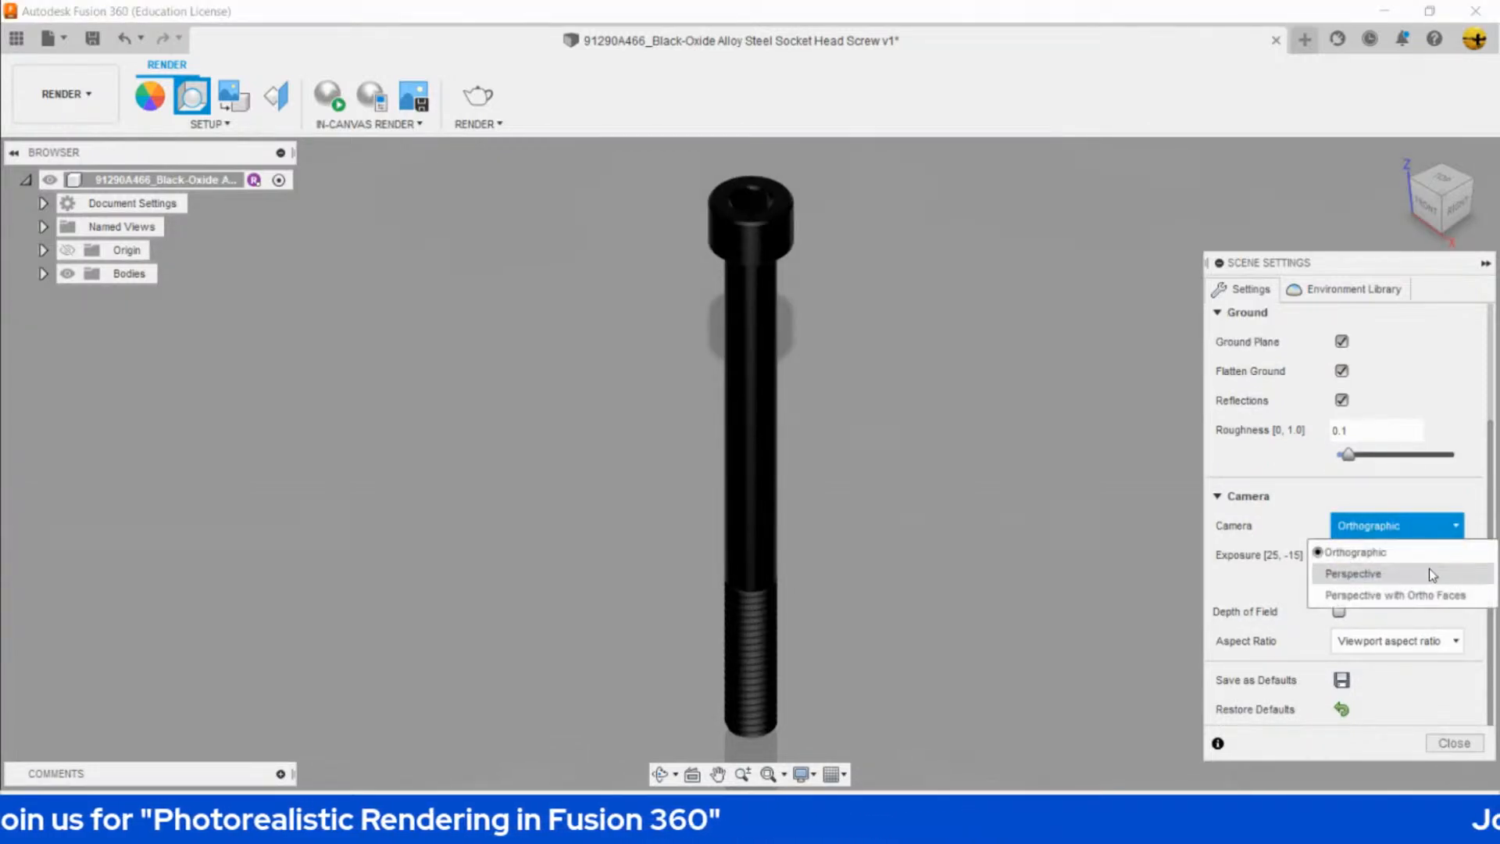
click(1439, 596)
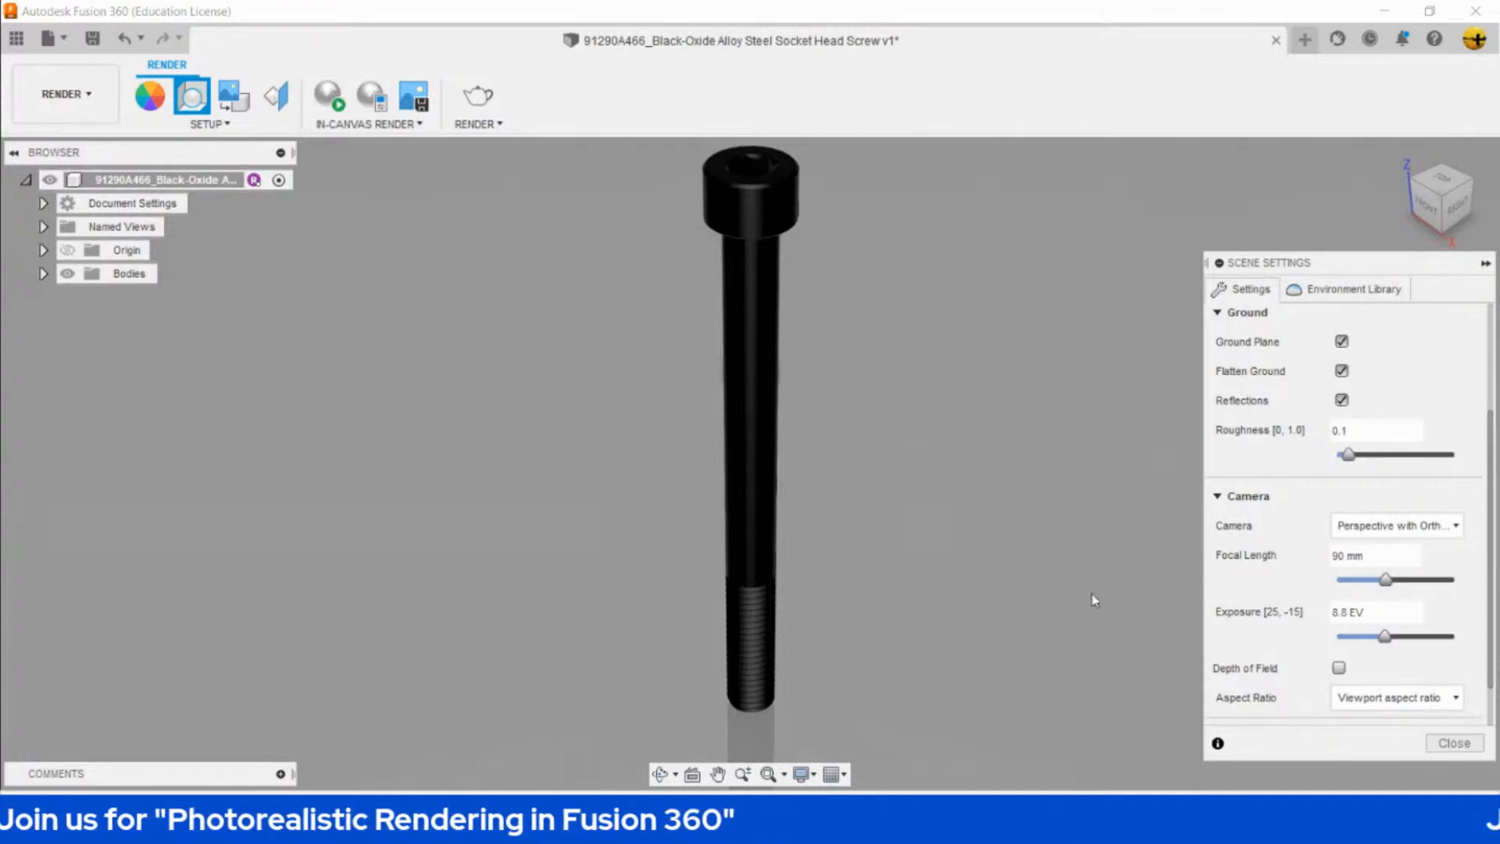
click(1433, 525)
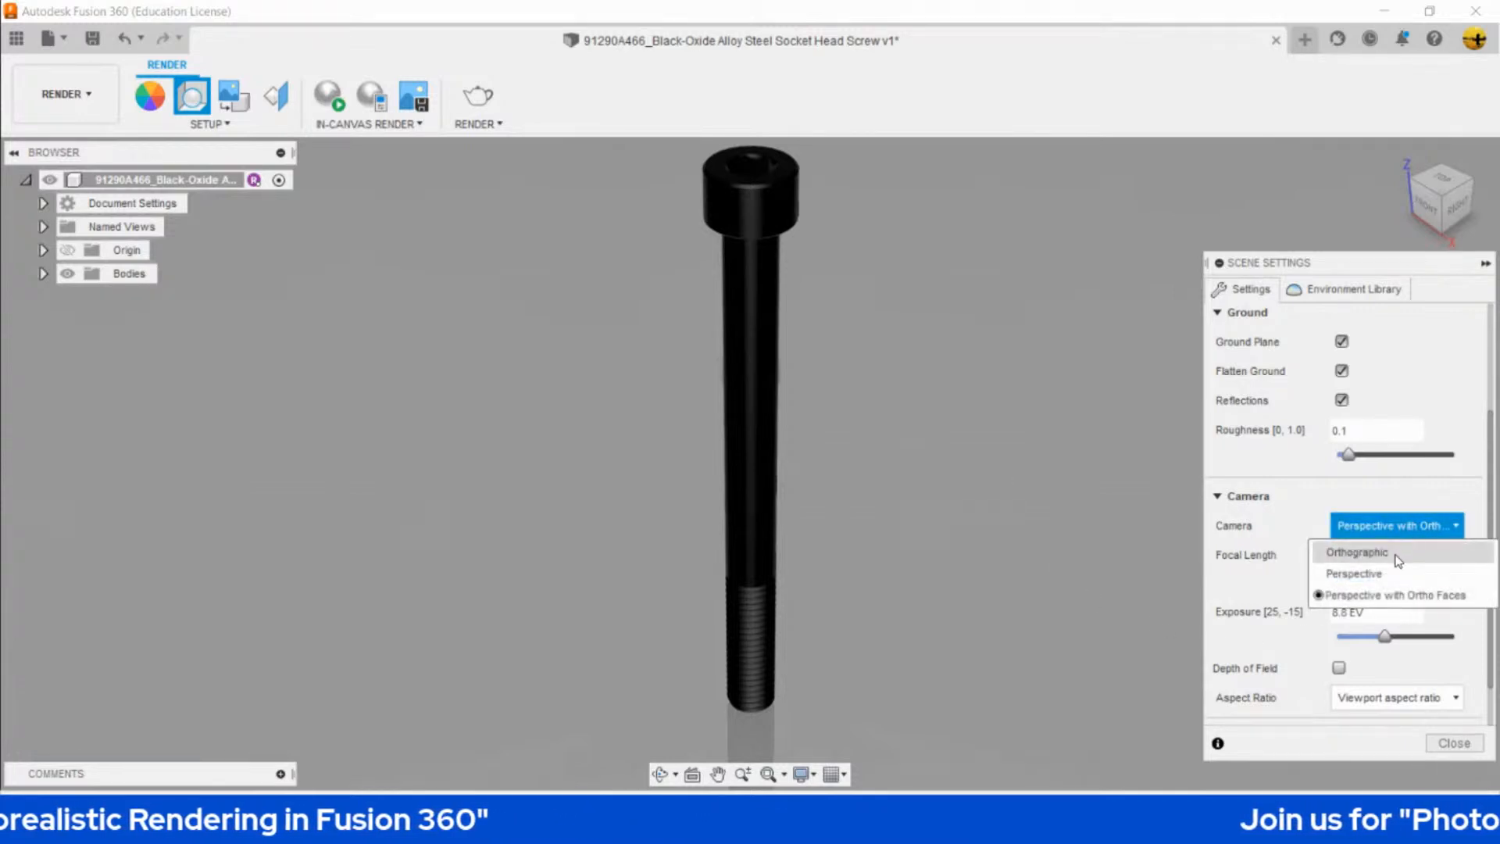
click(1379, 574)
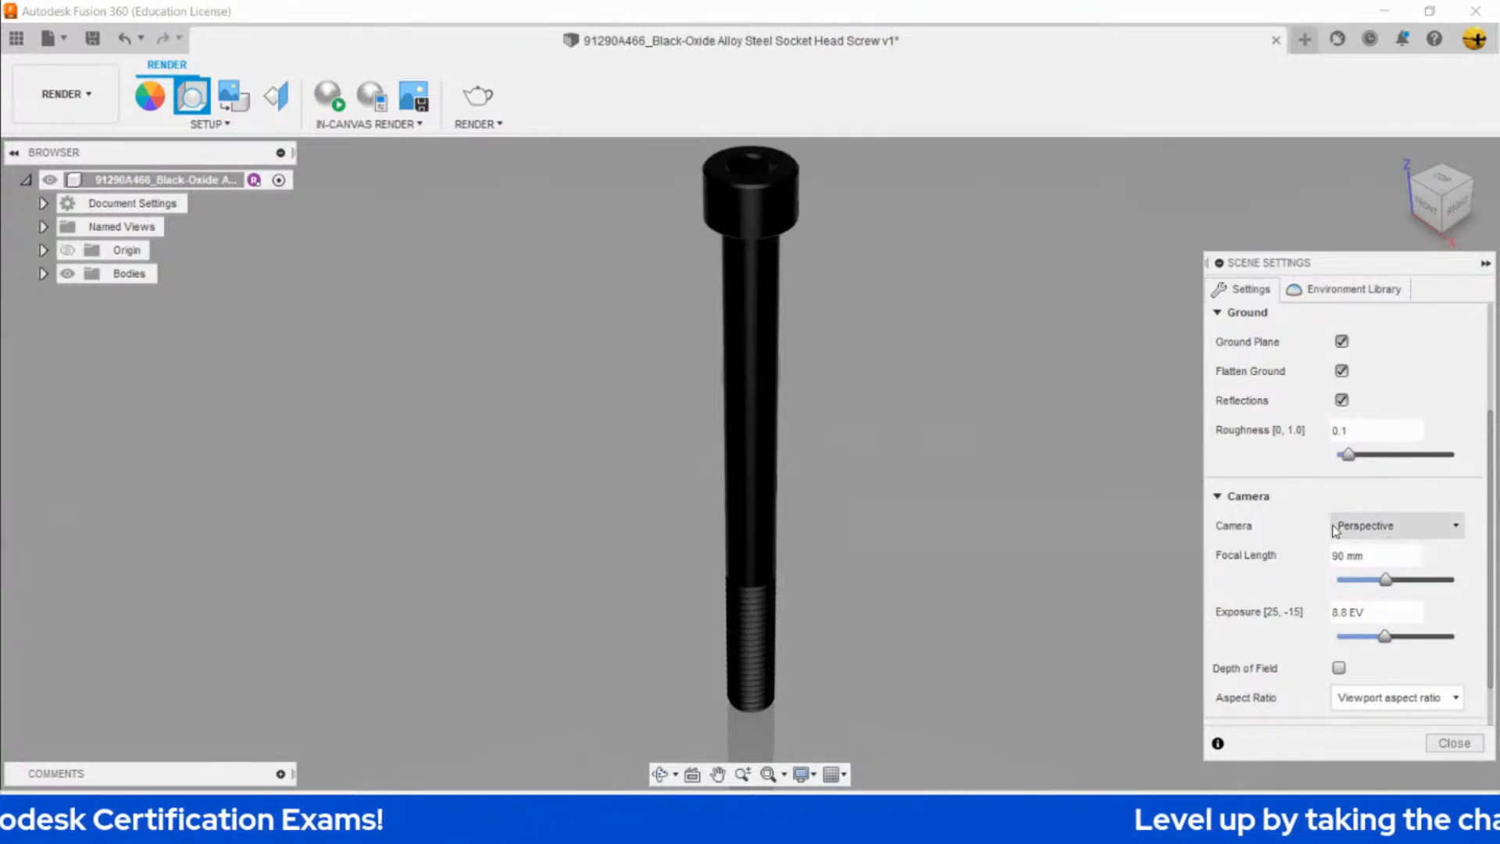
- Try camera exposures of 2.2 EV and 17.1 EV, and reset the exposure to 8.8 EV
drag(1494, 656, 1496, 693)
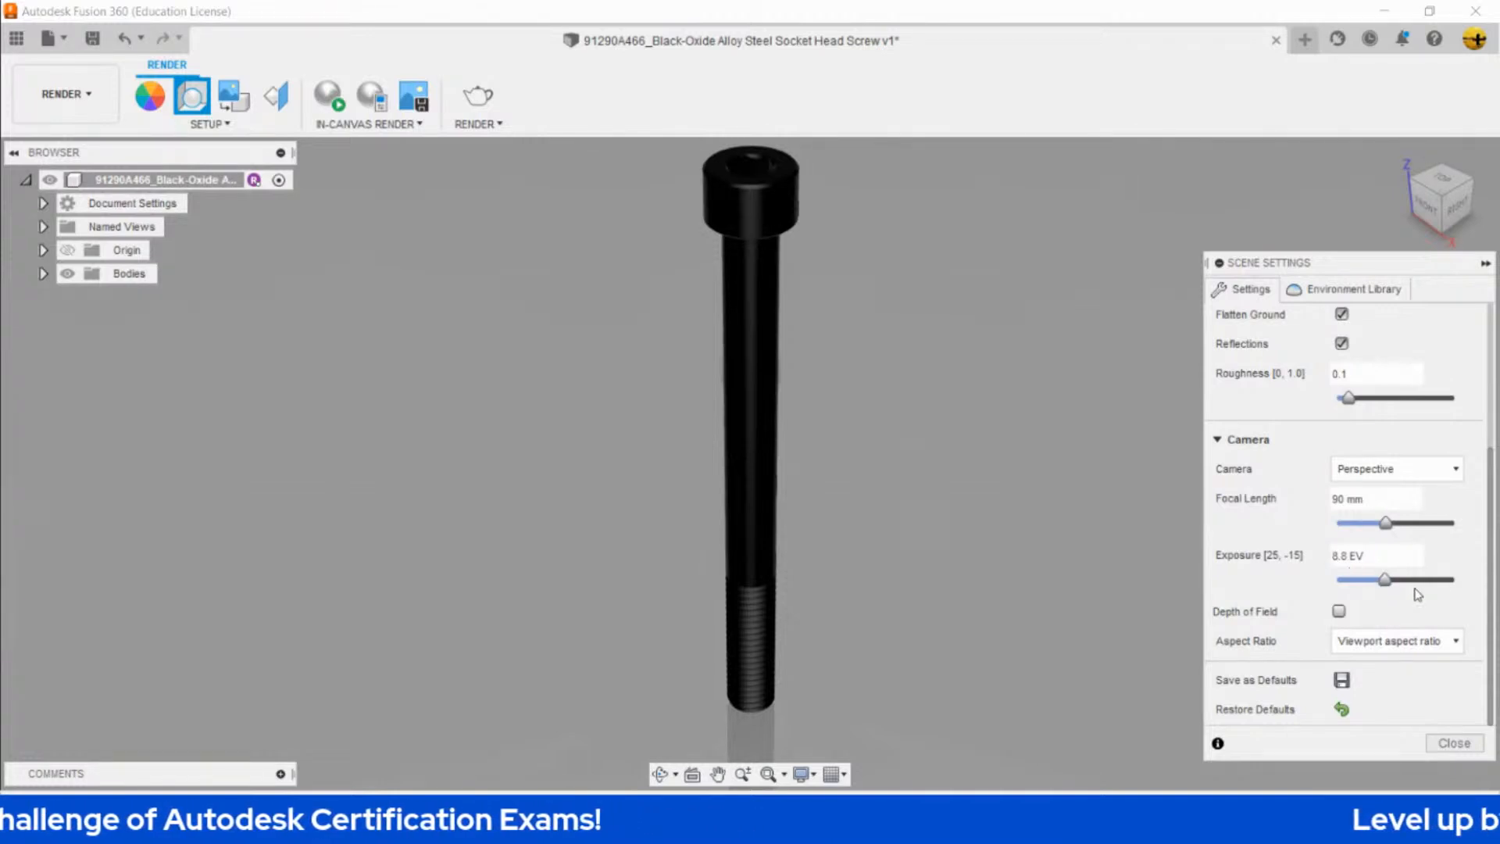
drag(1386, 583, 1404, 585)
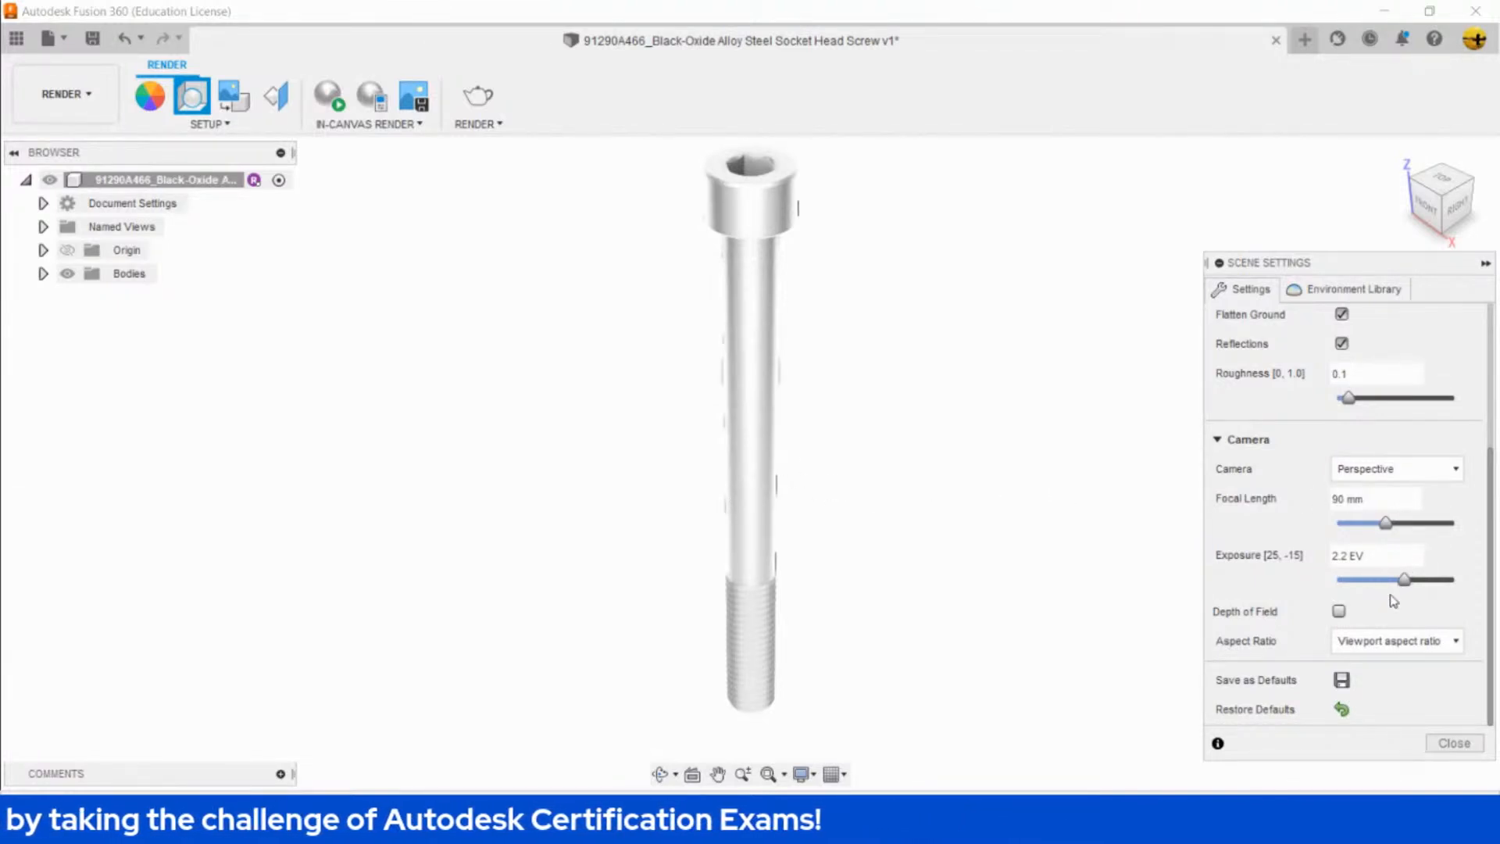
drag(1407, 588, 1361, 590)
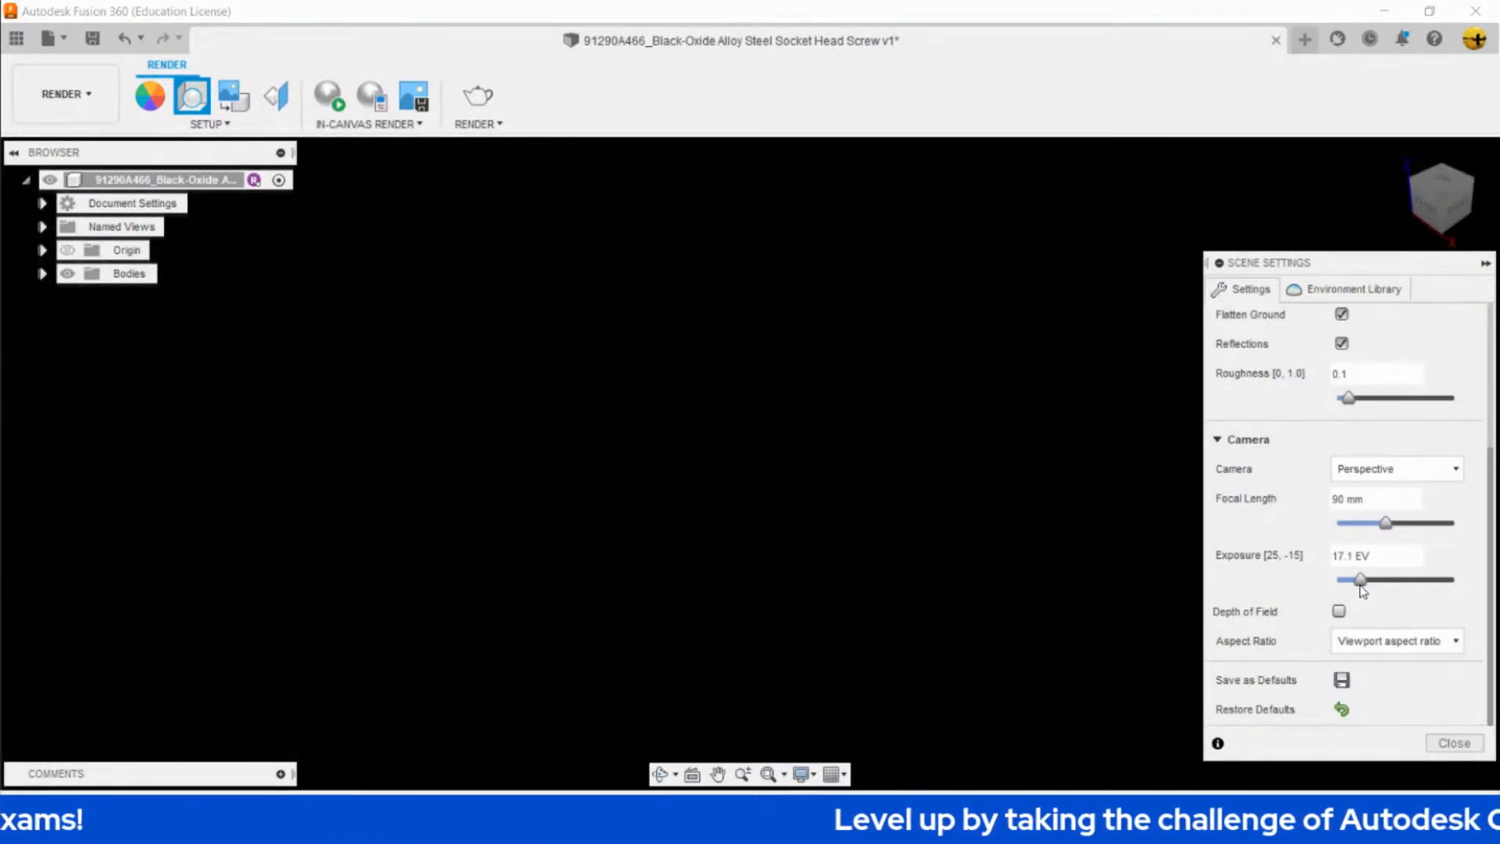
drag(1362, 591, 1318, 556)
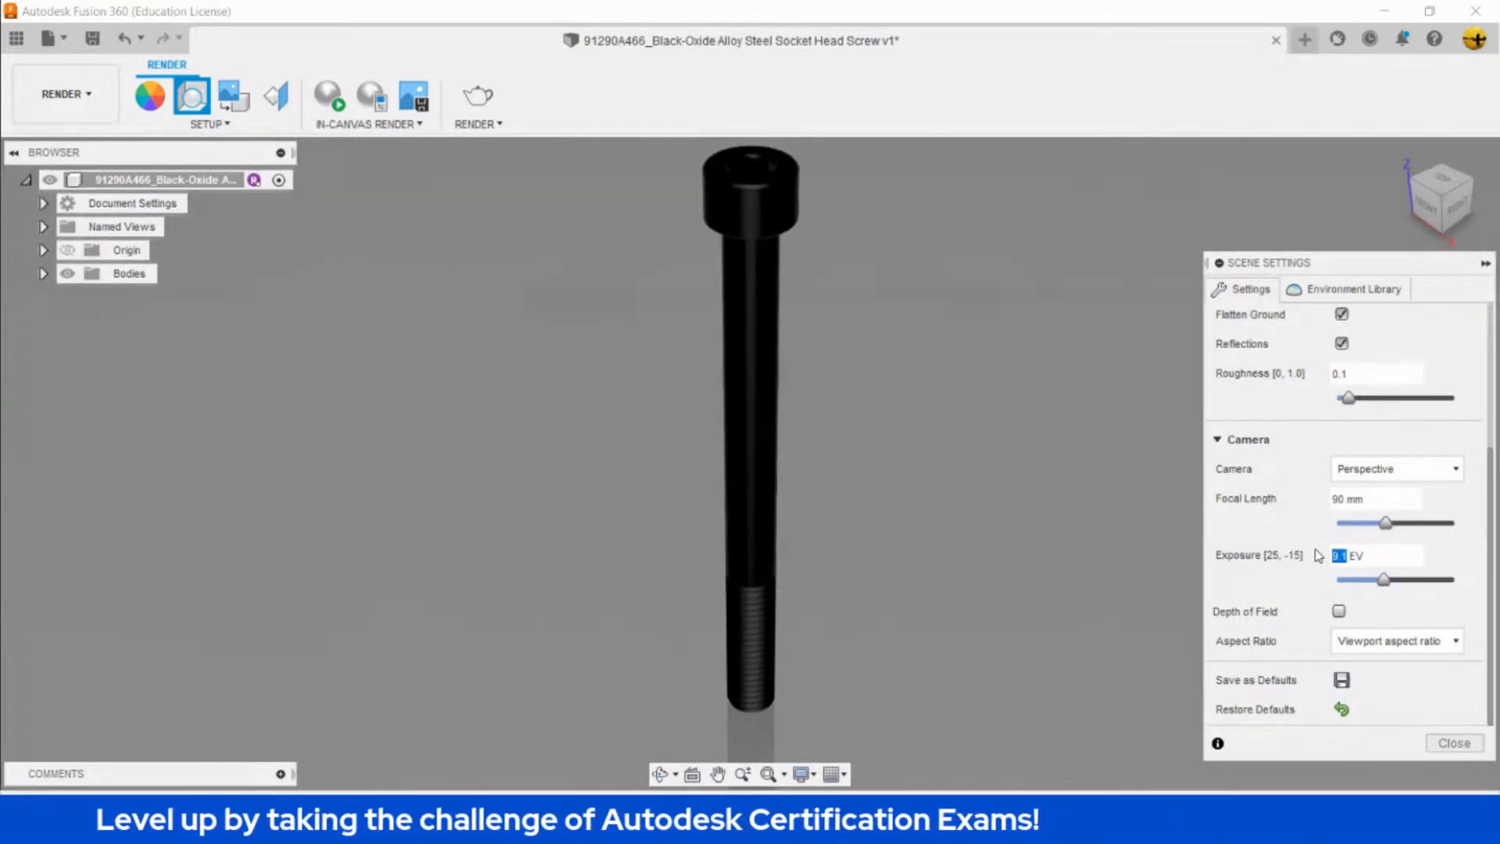
text(8.8)
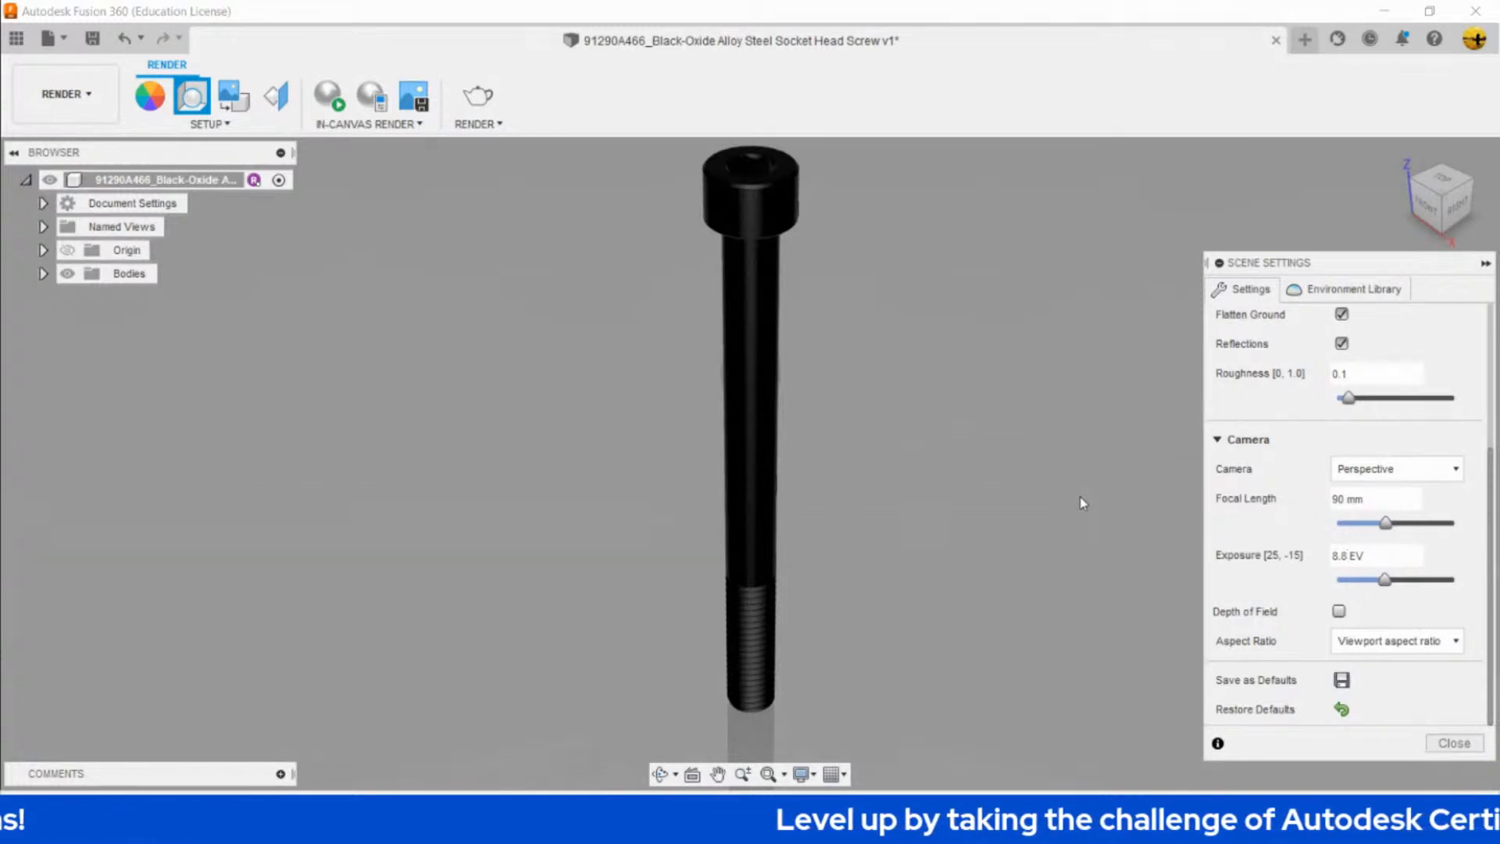
- Enable the camera's depth of field, acknowledge the ray tracing warning, and disable the effect again
click(1339, 610)
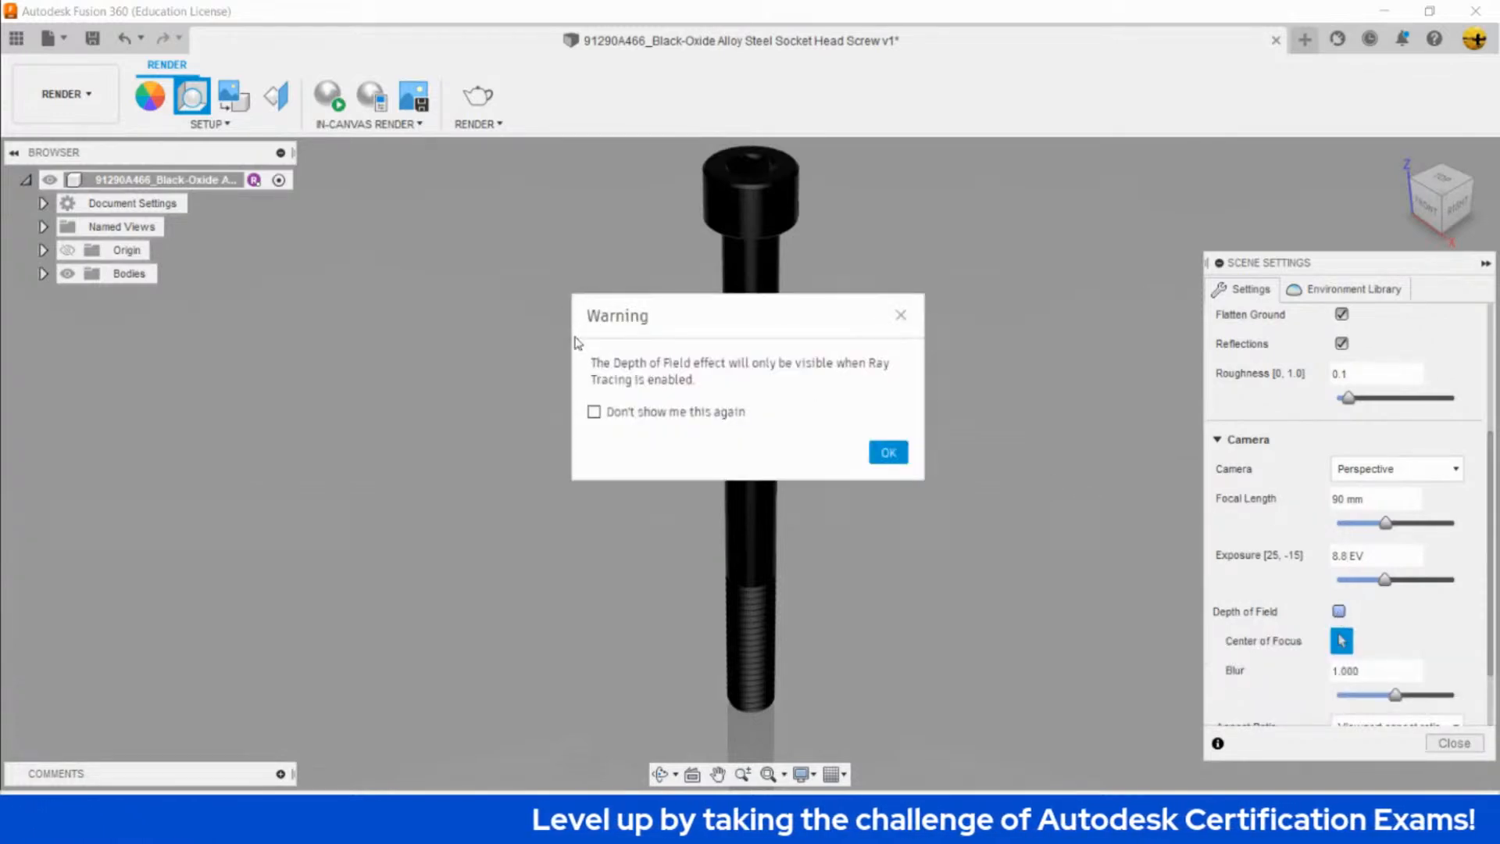
click(876, 453)
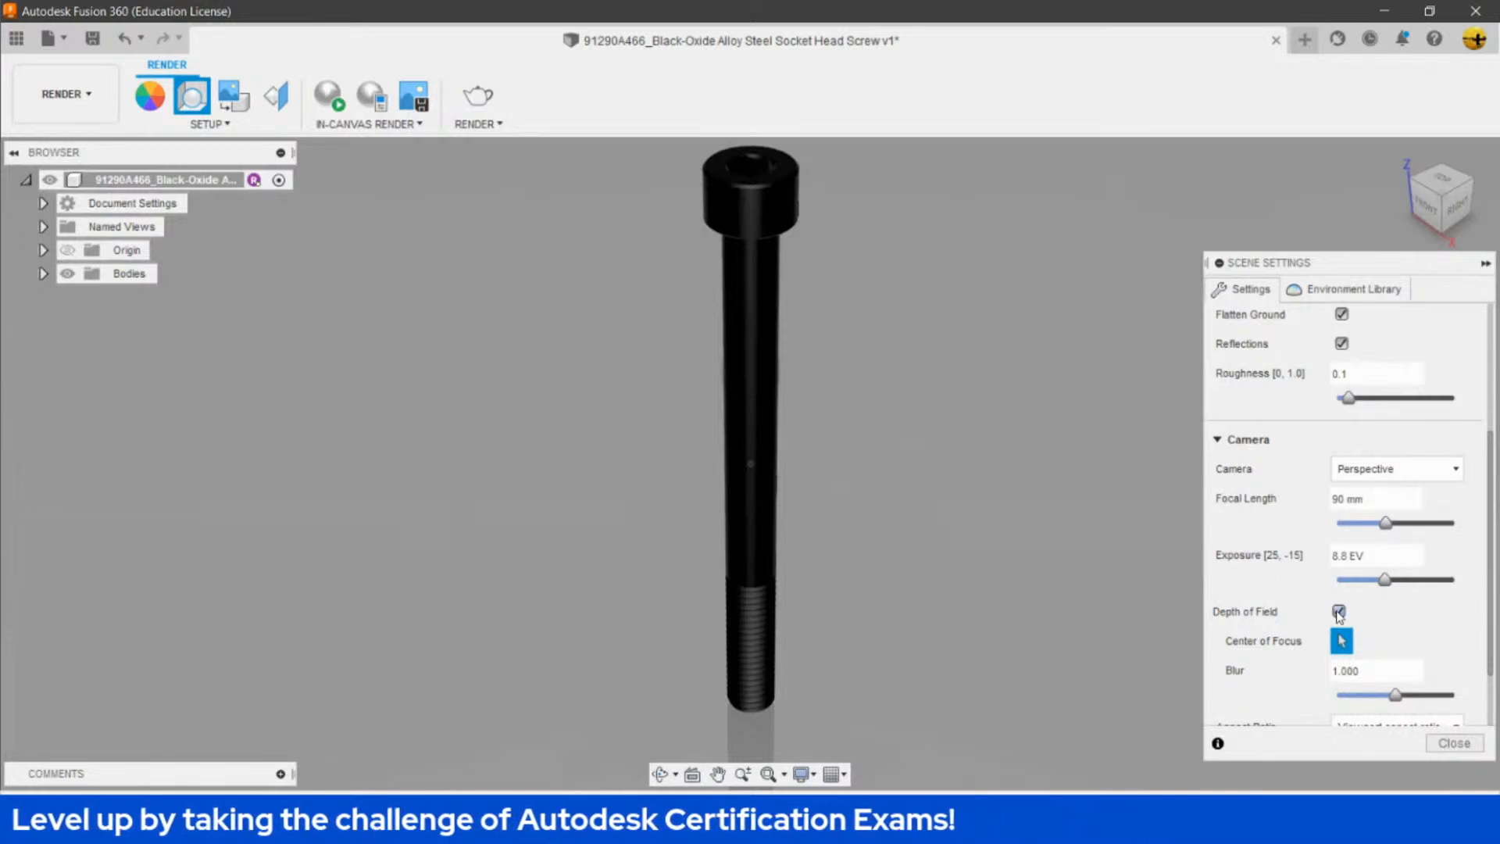
click(1339, 612)
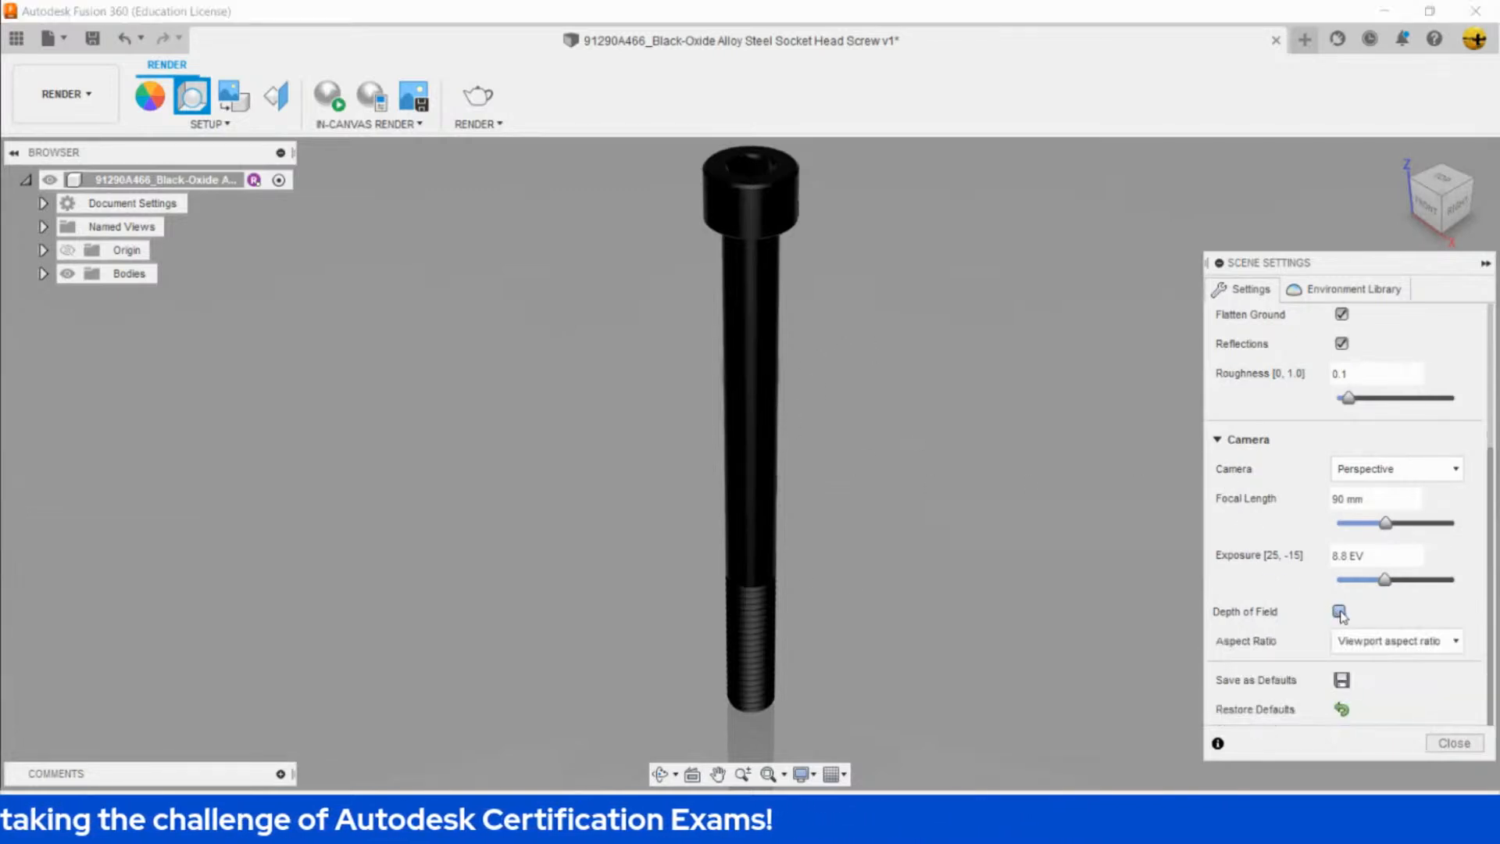
- Try the 1:1 Square, 4:3 Presentation, 5:4 Landscape and 4:5 Portrait camera aspect ratios, and return to Viewport aspect ratio
click(1430, 641)
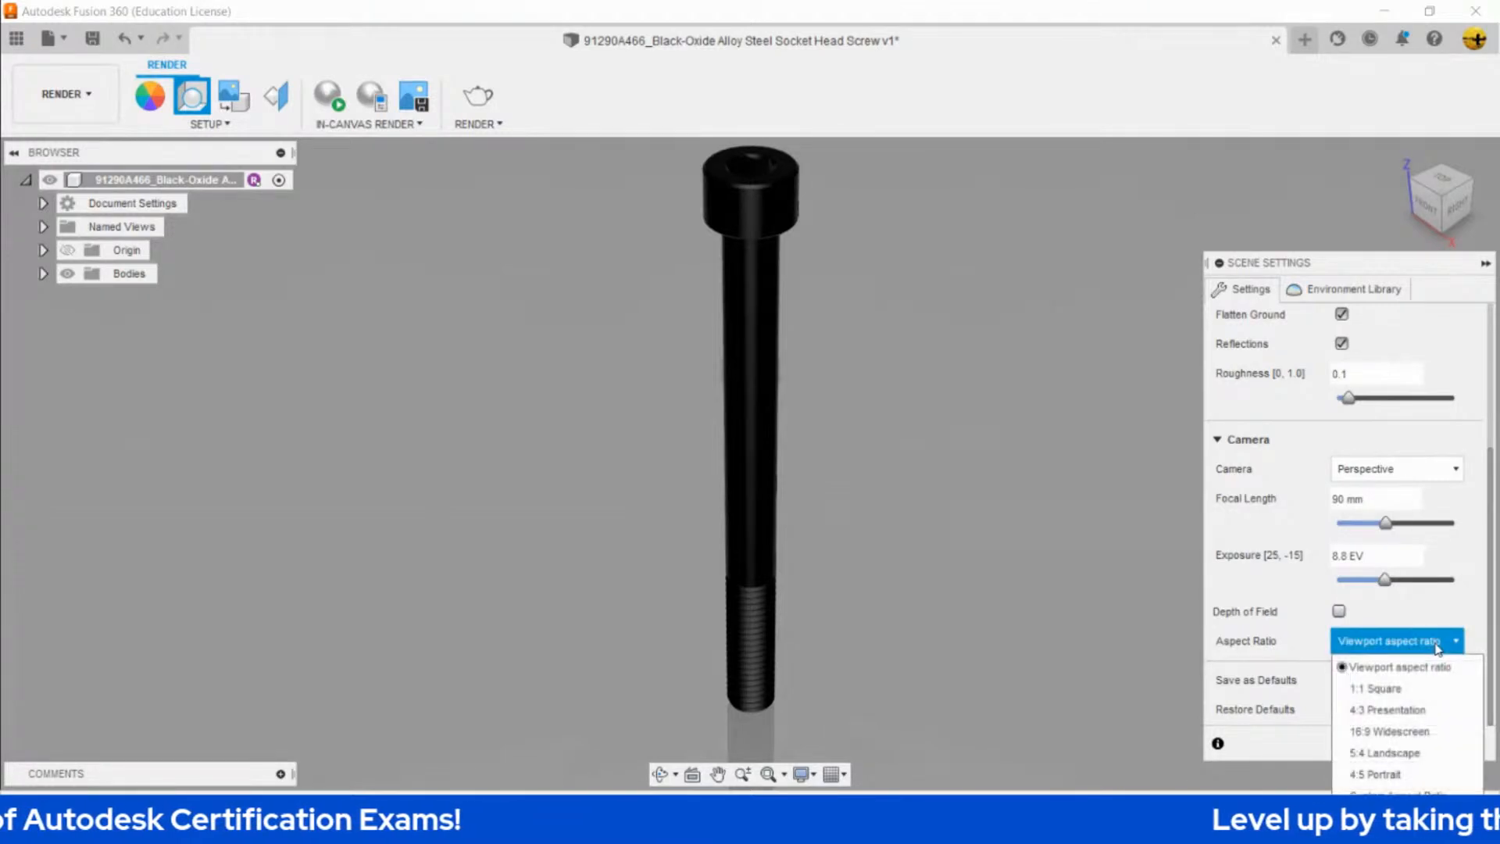
click(1419, 691)
click(1419, 644)
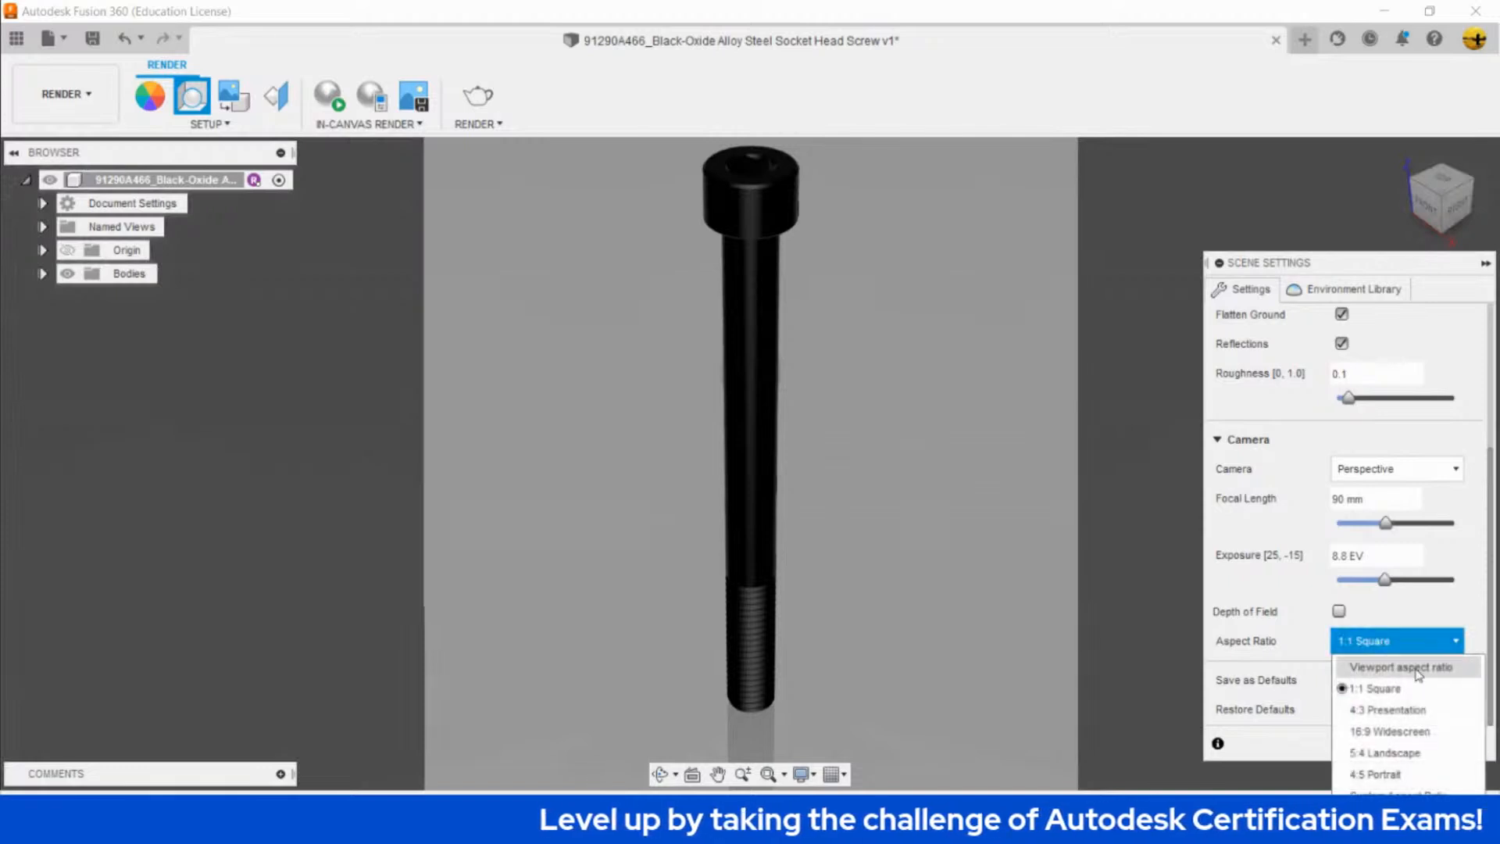
click(1419, 710)
click(1404, 647)
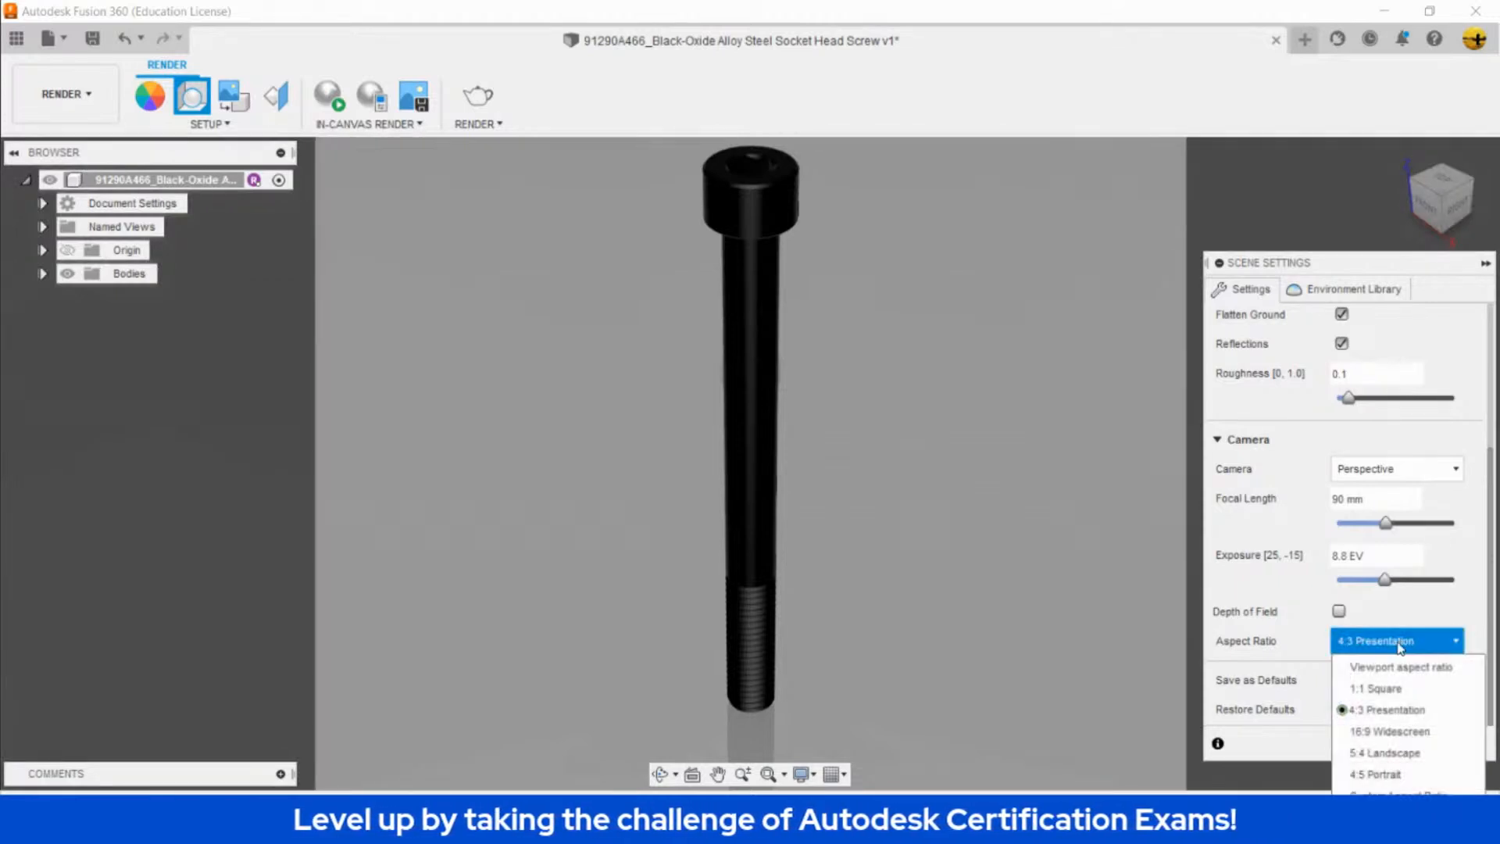
click(1383, 752)
click(1421, 646)
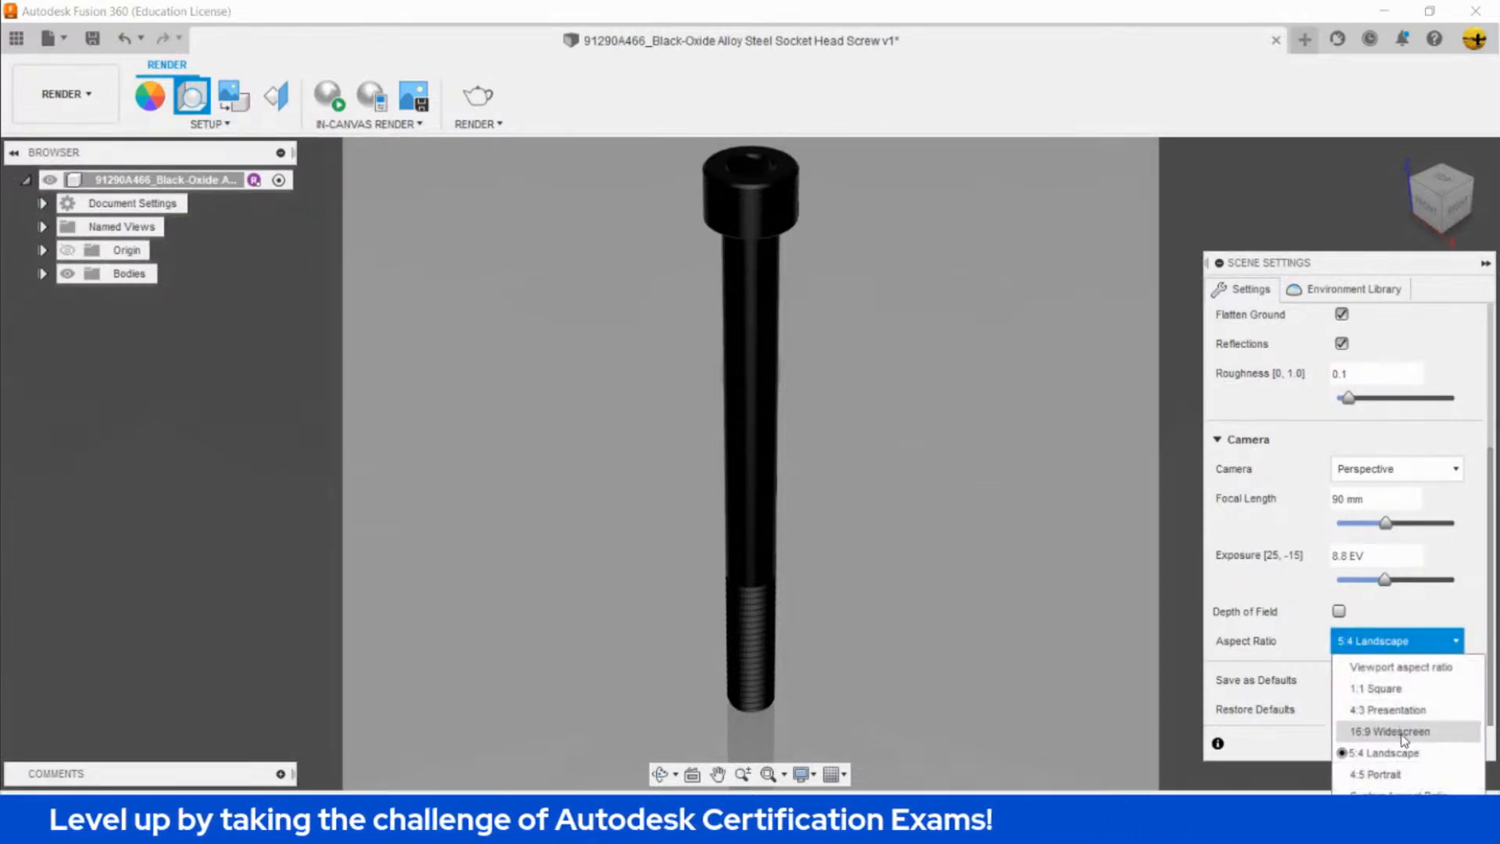
click(1398, 773)
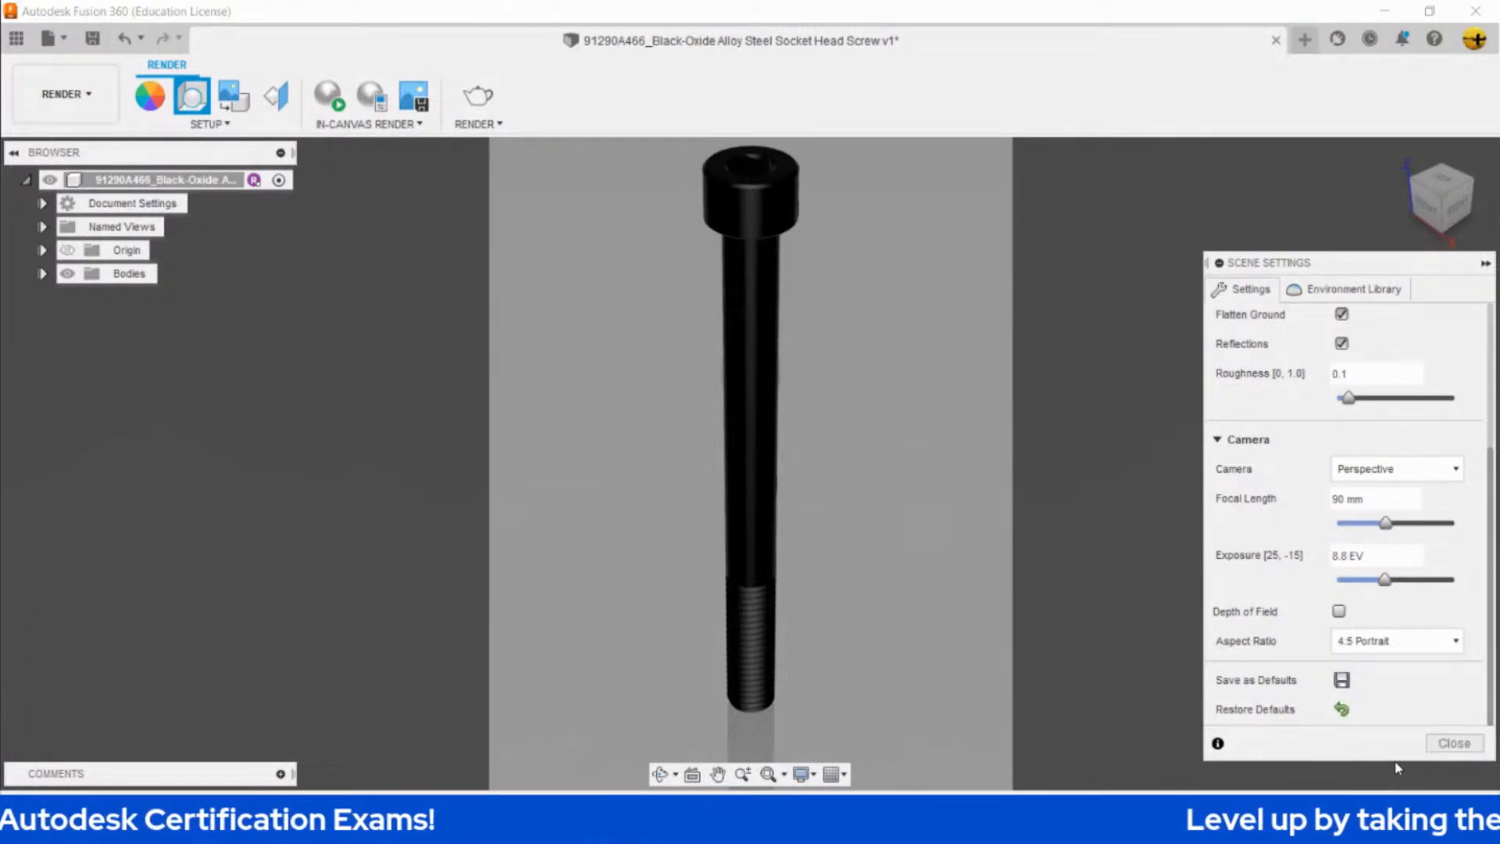
click(1379, 642)
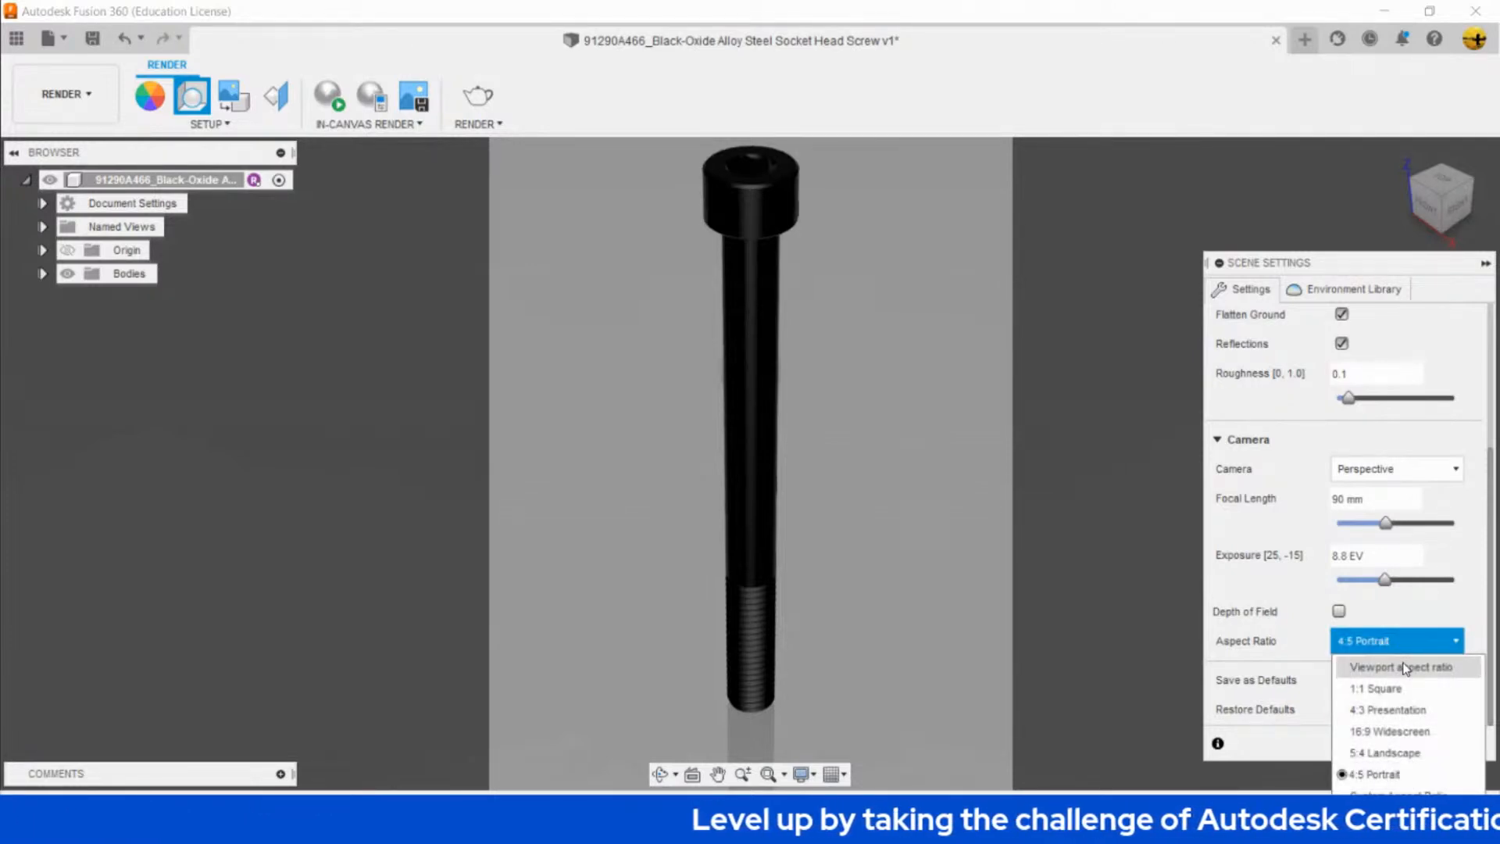
click(1404, 668)
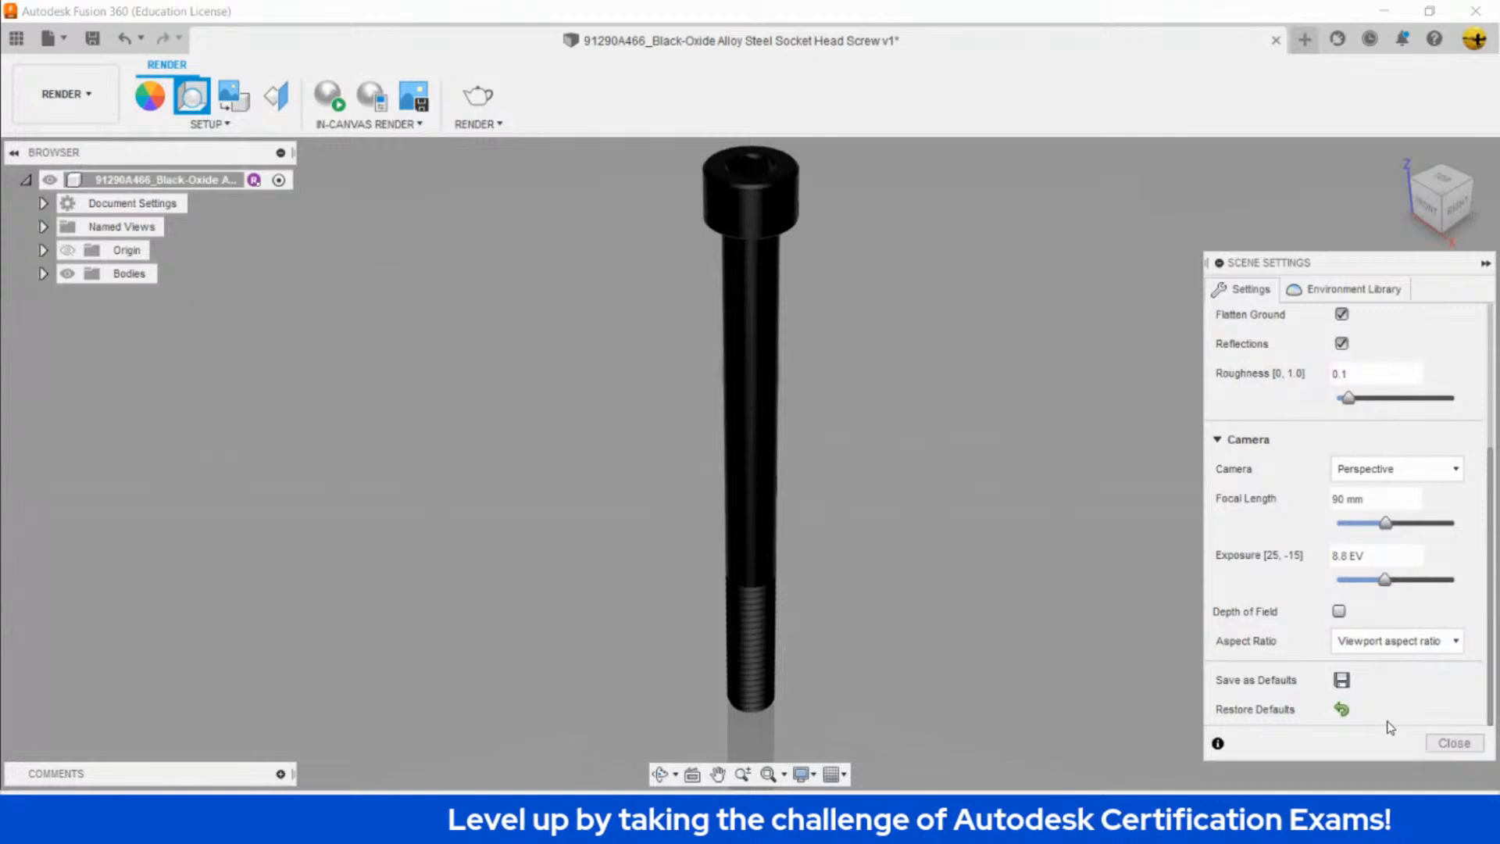
- Try the Cool Light and Rim Highlights environments on the scene, inspect the screw from orbited views, and return to the home view
scroll(1246, 432, up, 3)
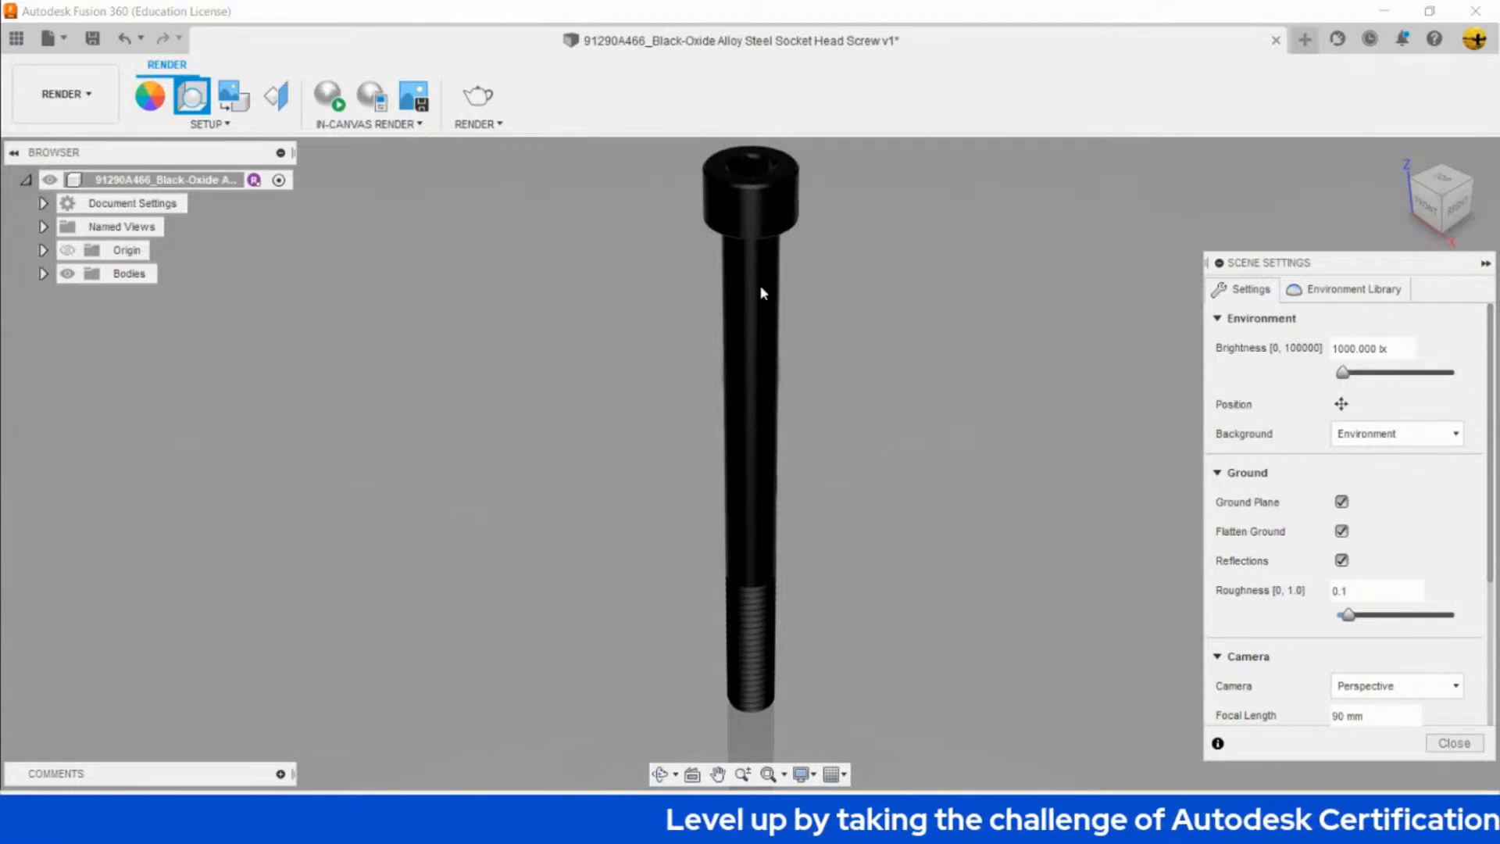
shift+middle_drag(874, 396, 821, 438)
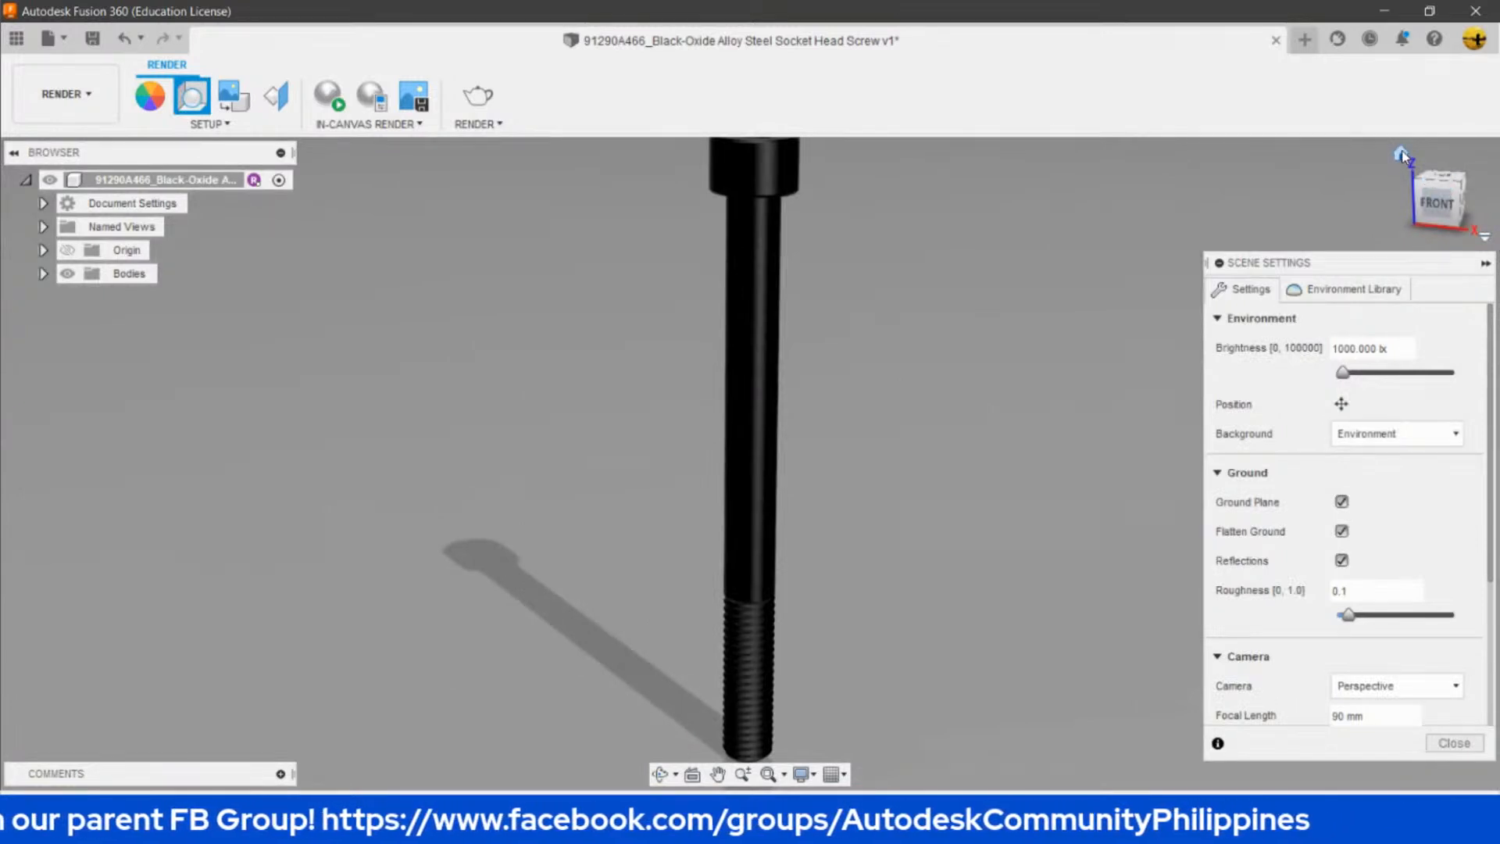
click(1401, 155)
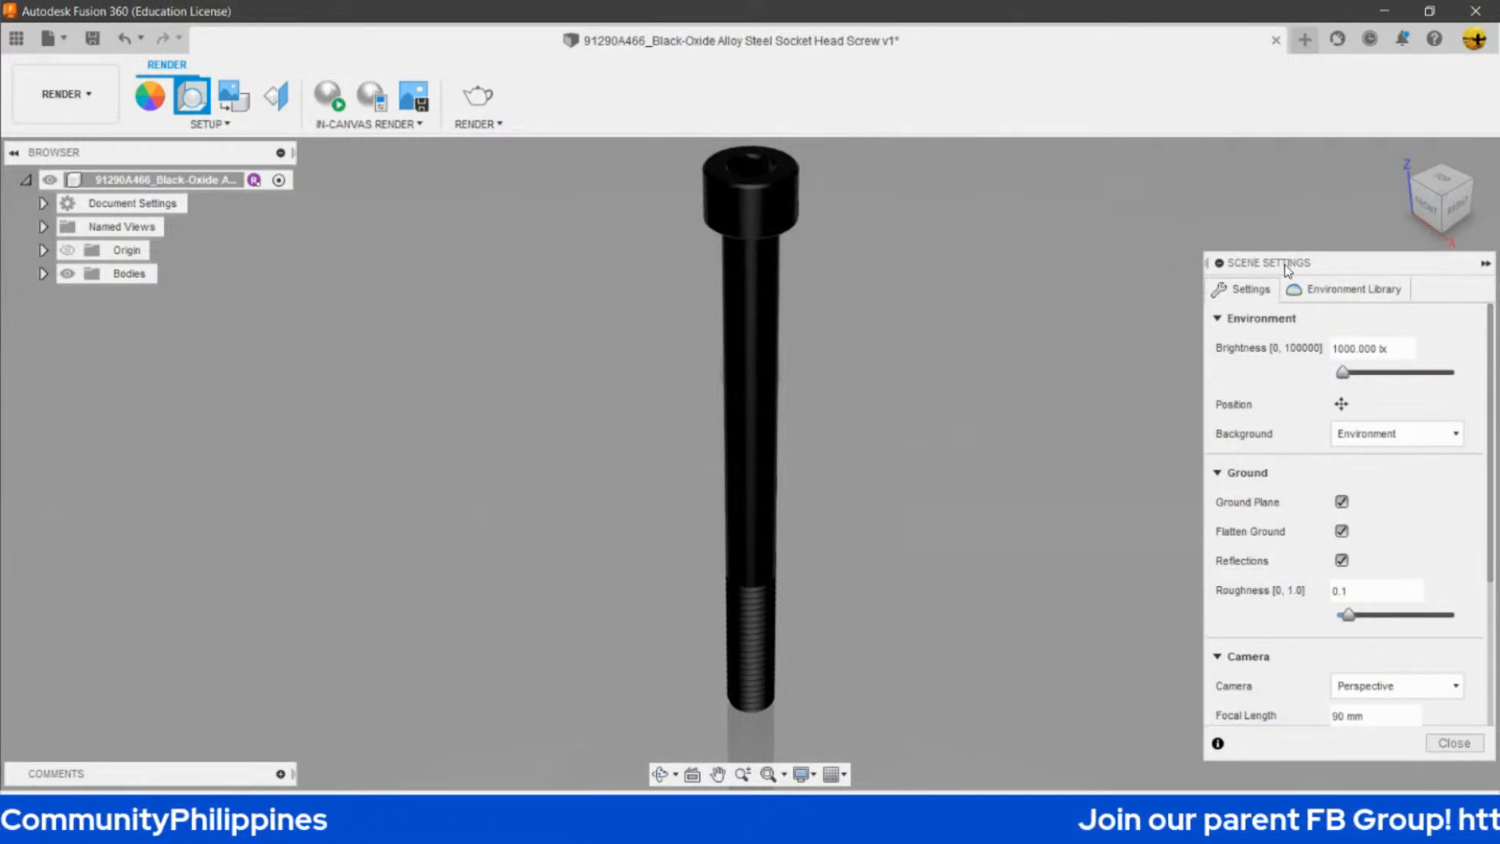
click(1334, 295)
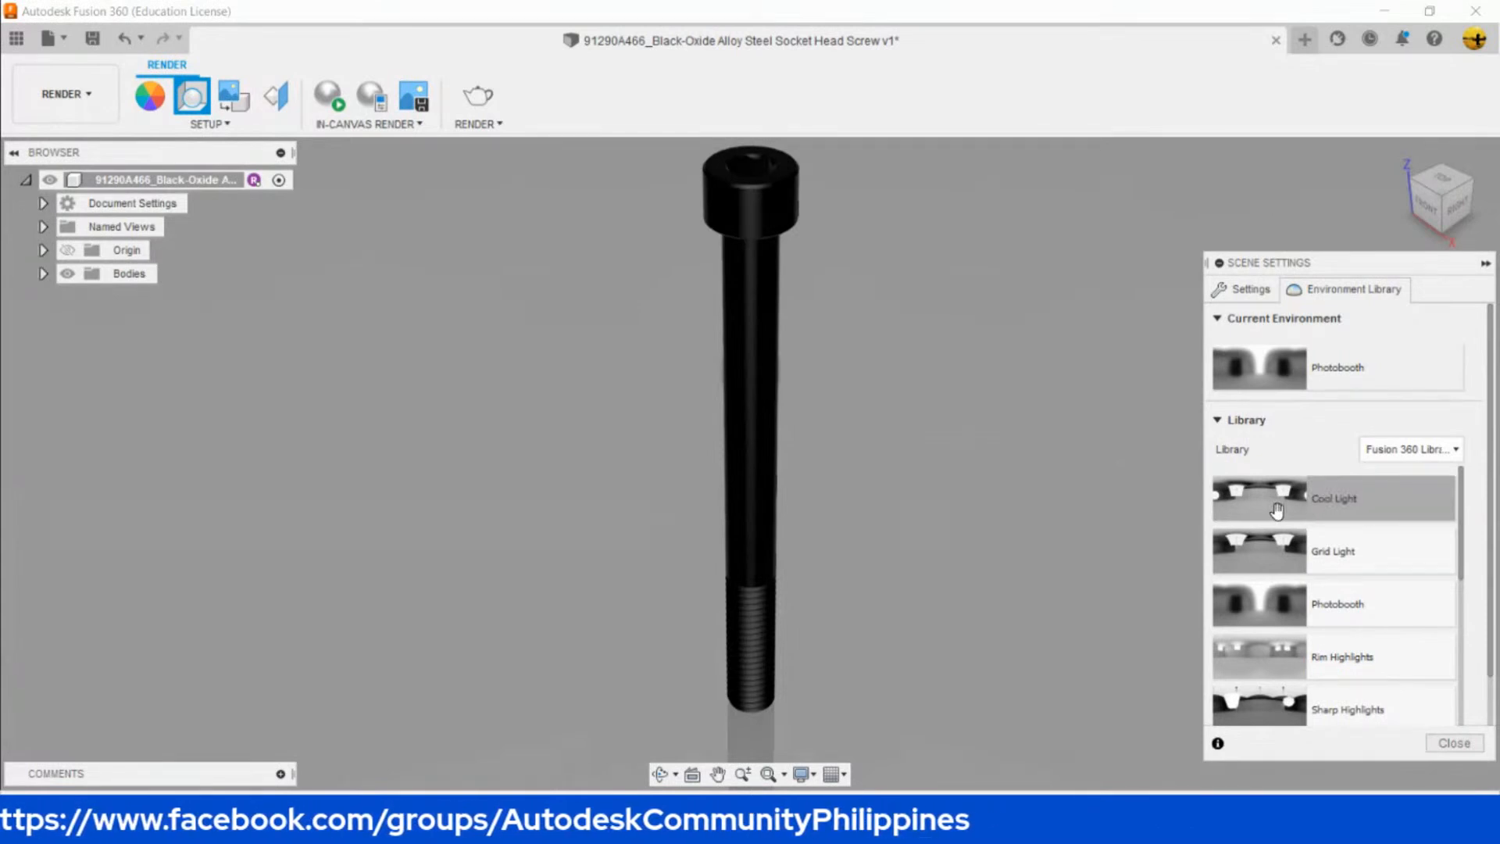
drag(1265, 497, 1059, 403)
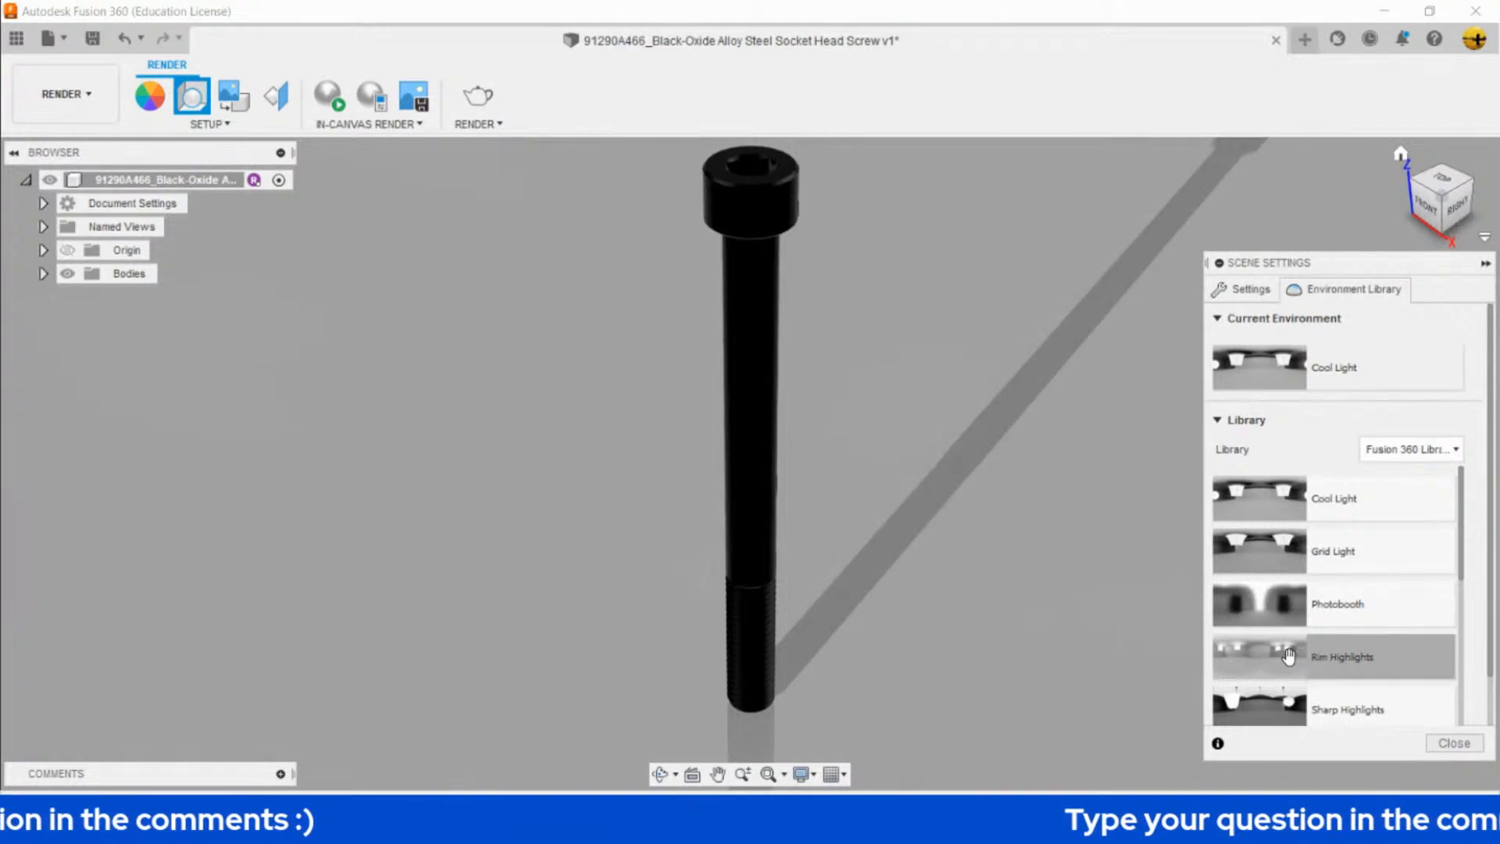
drag(1289, 656, 1094, 480)
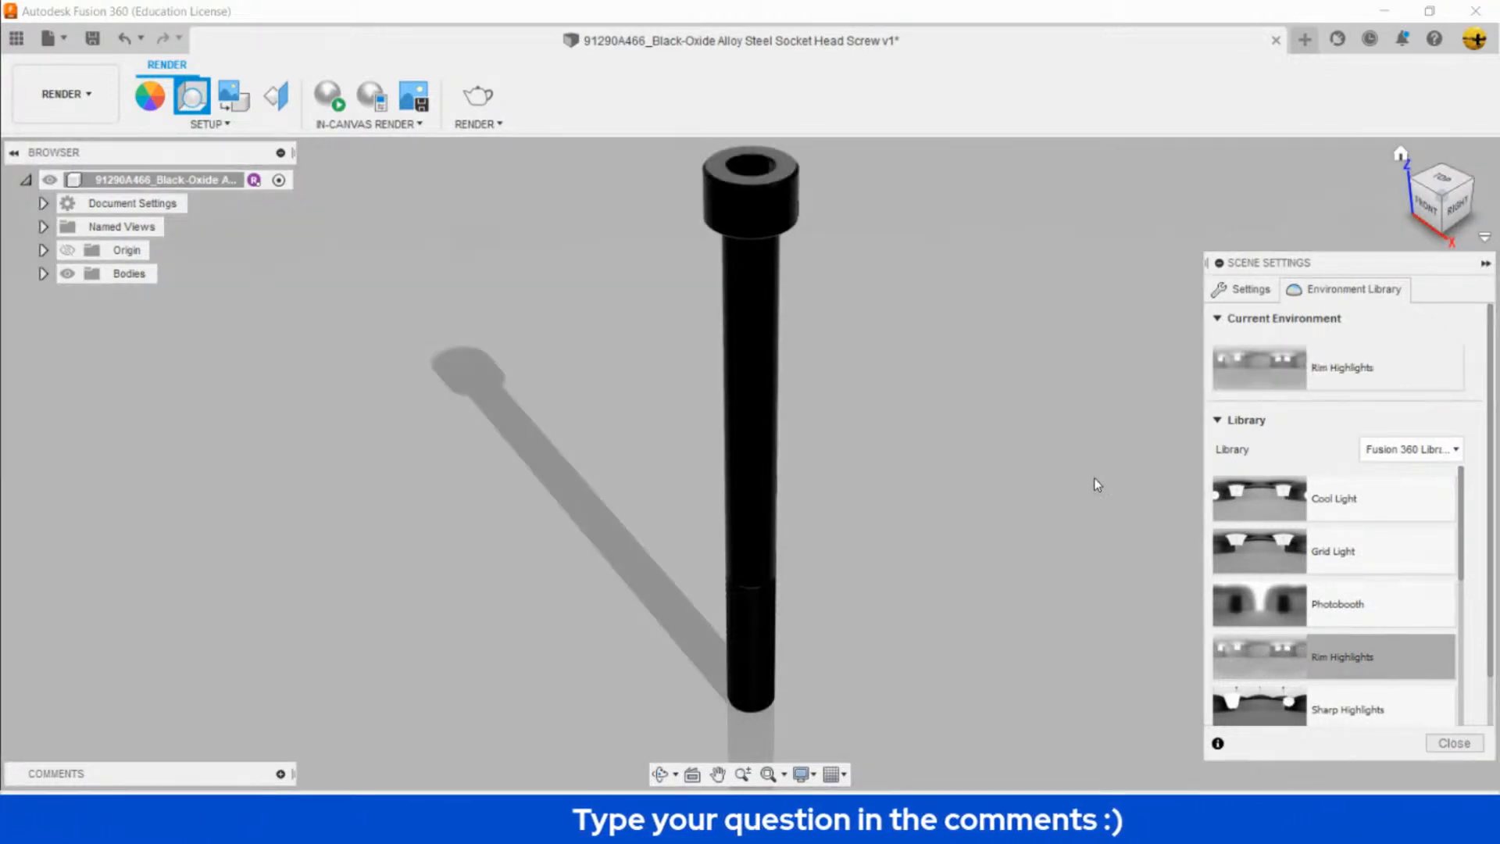
scroll(1094, 478, up, 3)
scroll(1094, 478, down, 2)
scroll(1096, 483, down, 1)
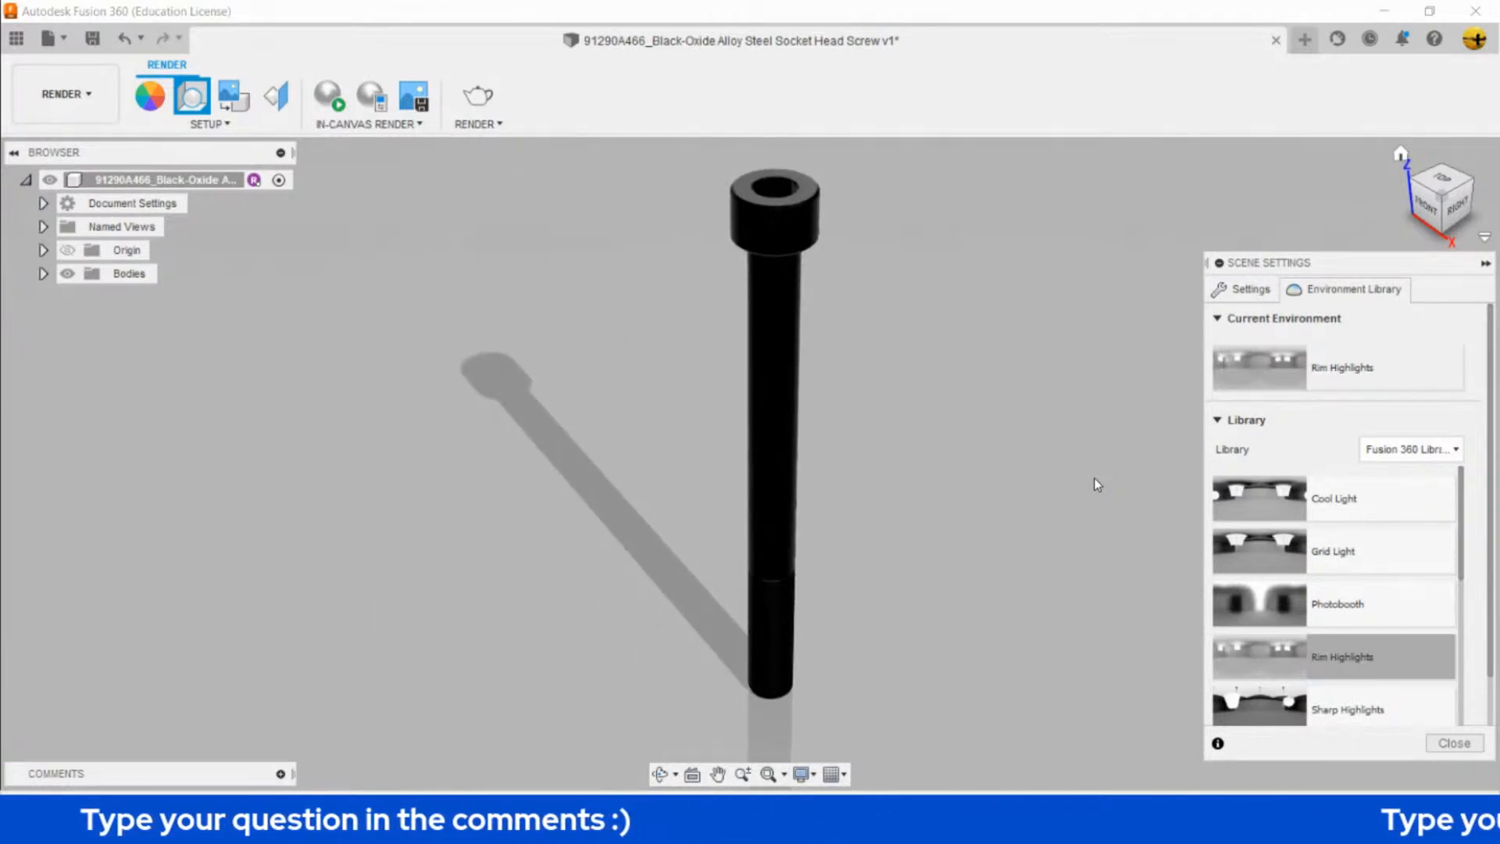
shift+middle_drag(1079, 465, 1036, 378)
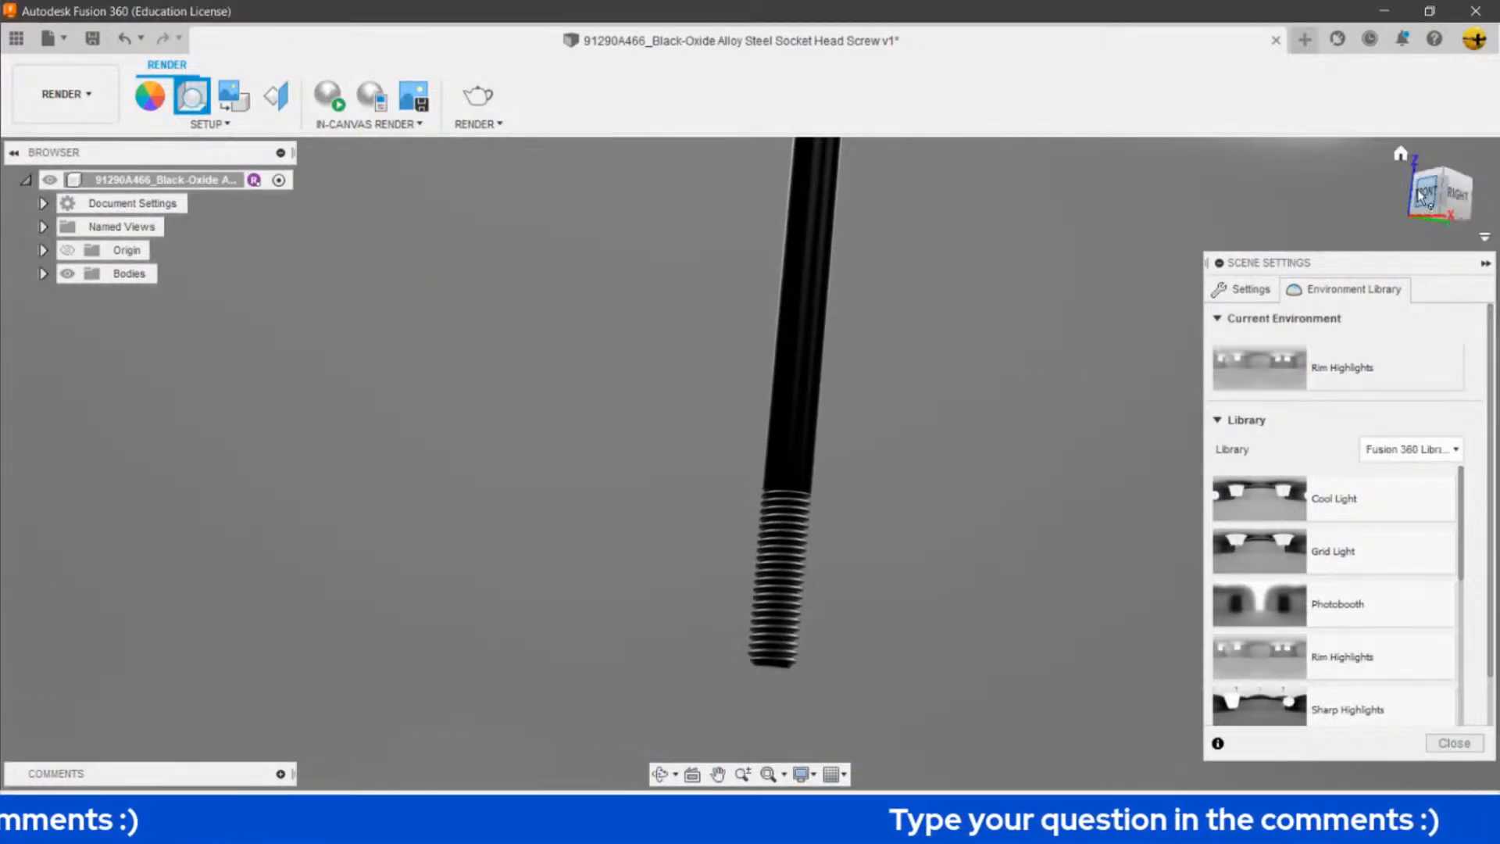
click(1404, 159)
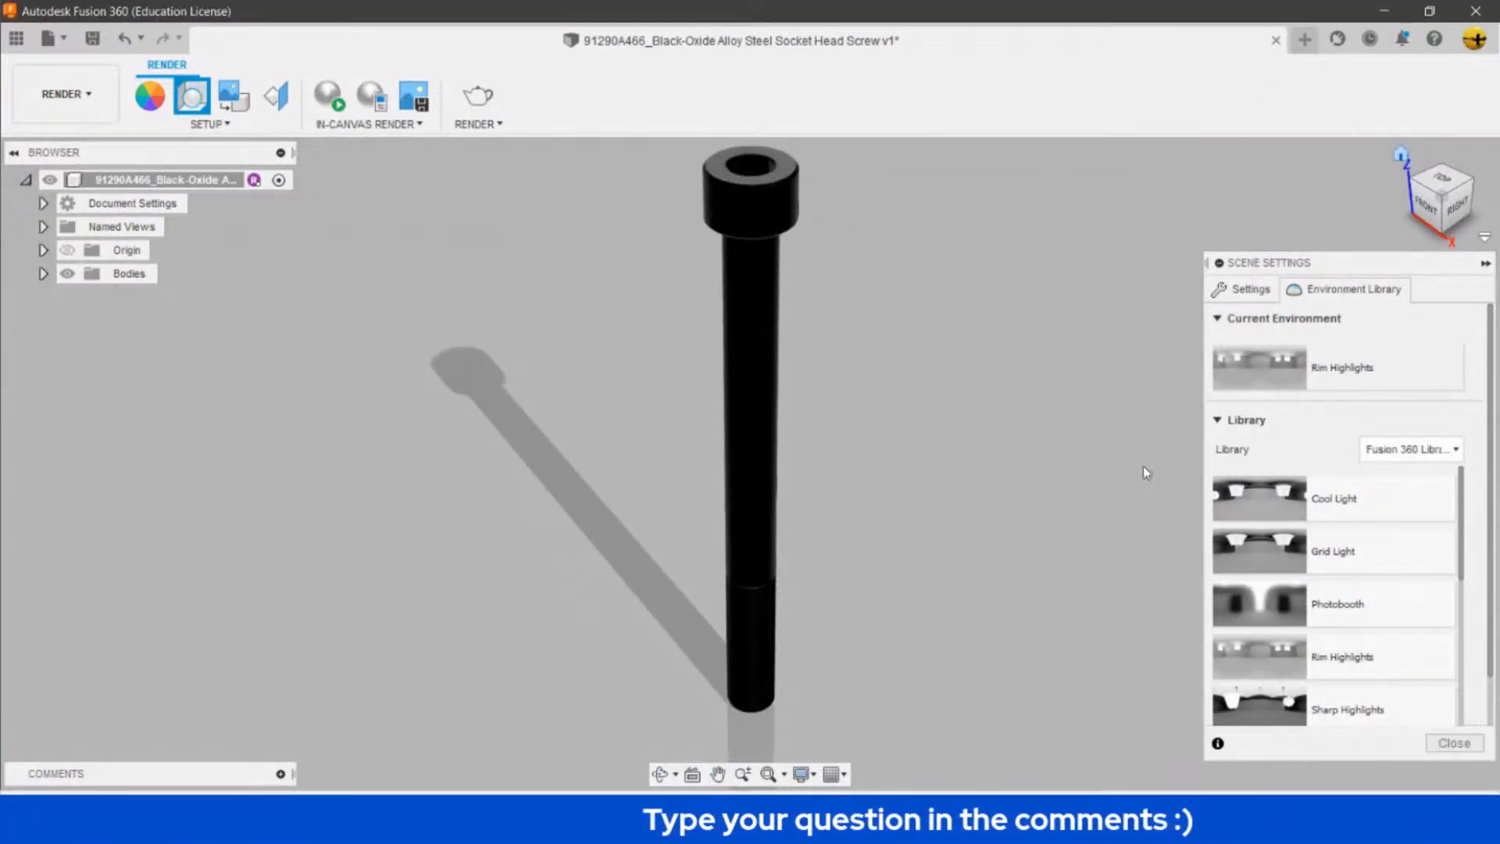
- Browse the Fusion 360 environment library, covering the built-in lighting presets and the downloadable environments from Crossroads to Snow Field
scroll(1348, 687, down, 3)
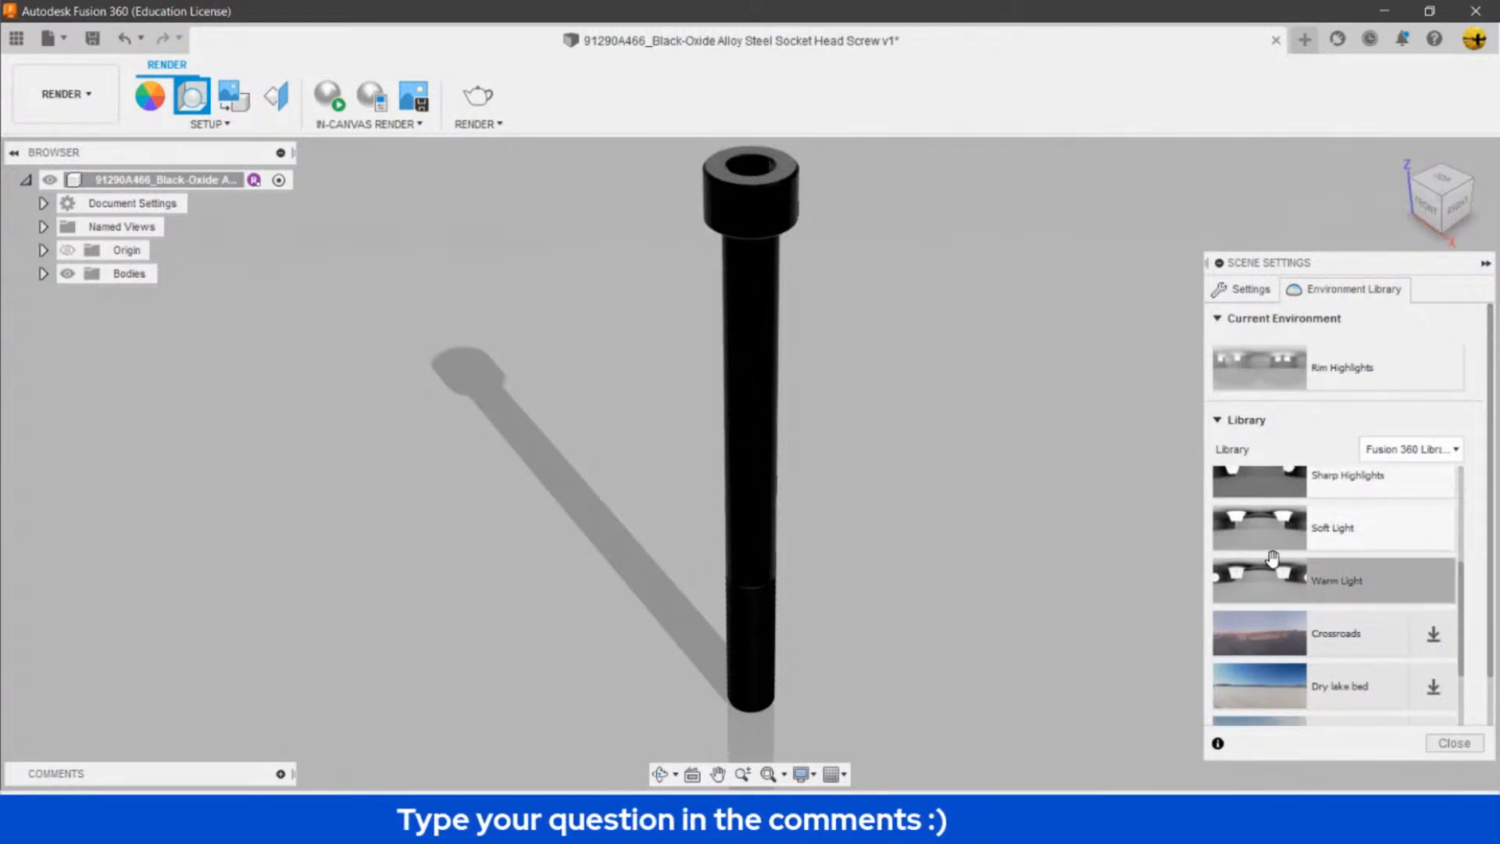
scroll(1293, 600, up, 1)
scroll(1294, 468, down, 5)
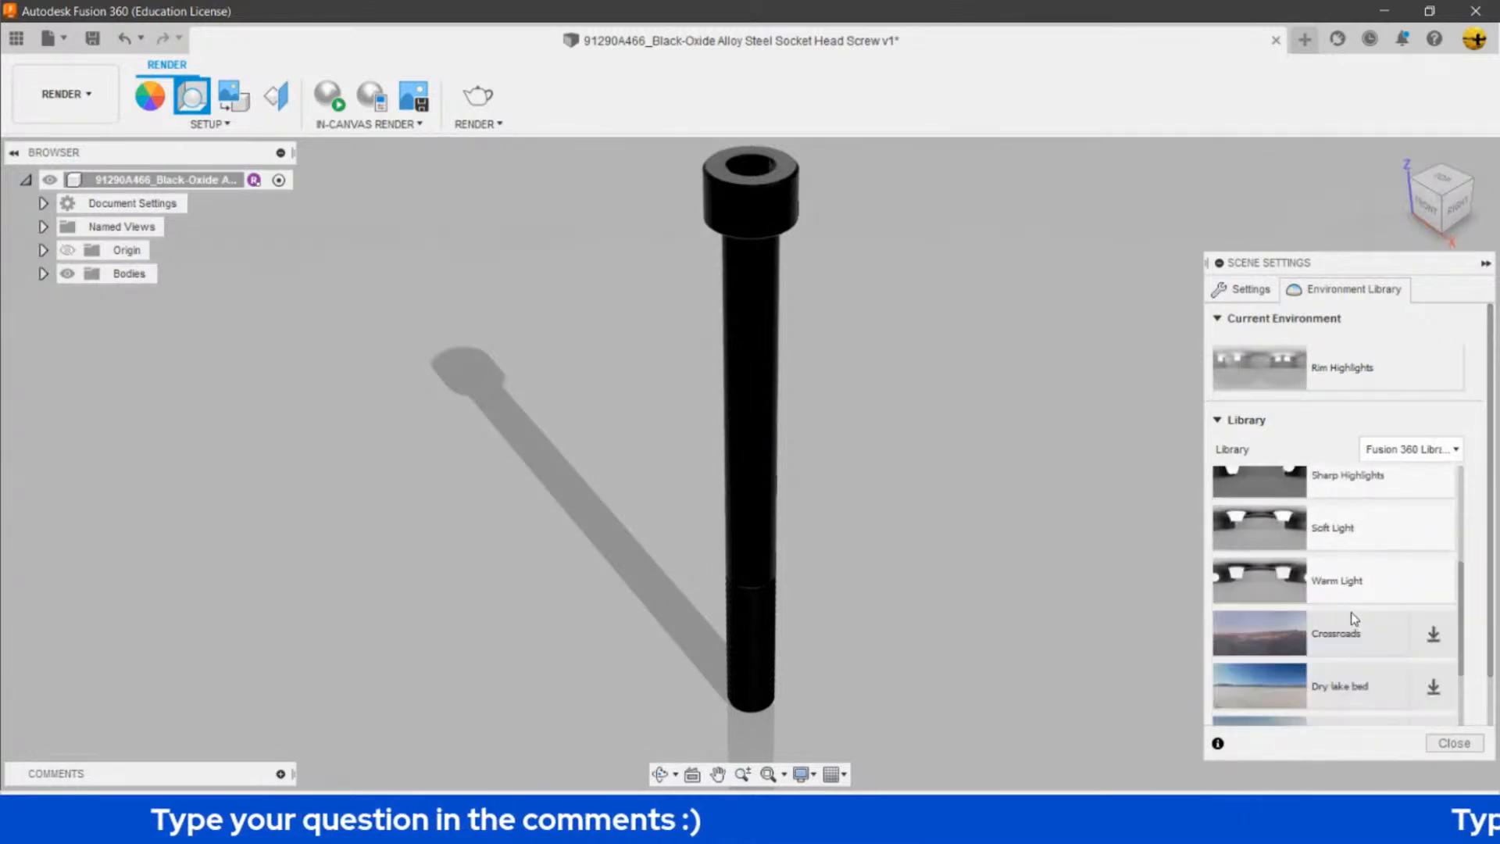
scroll(1356, 619, down, 2)
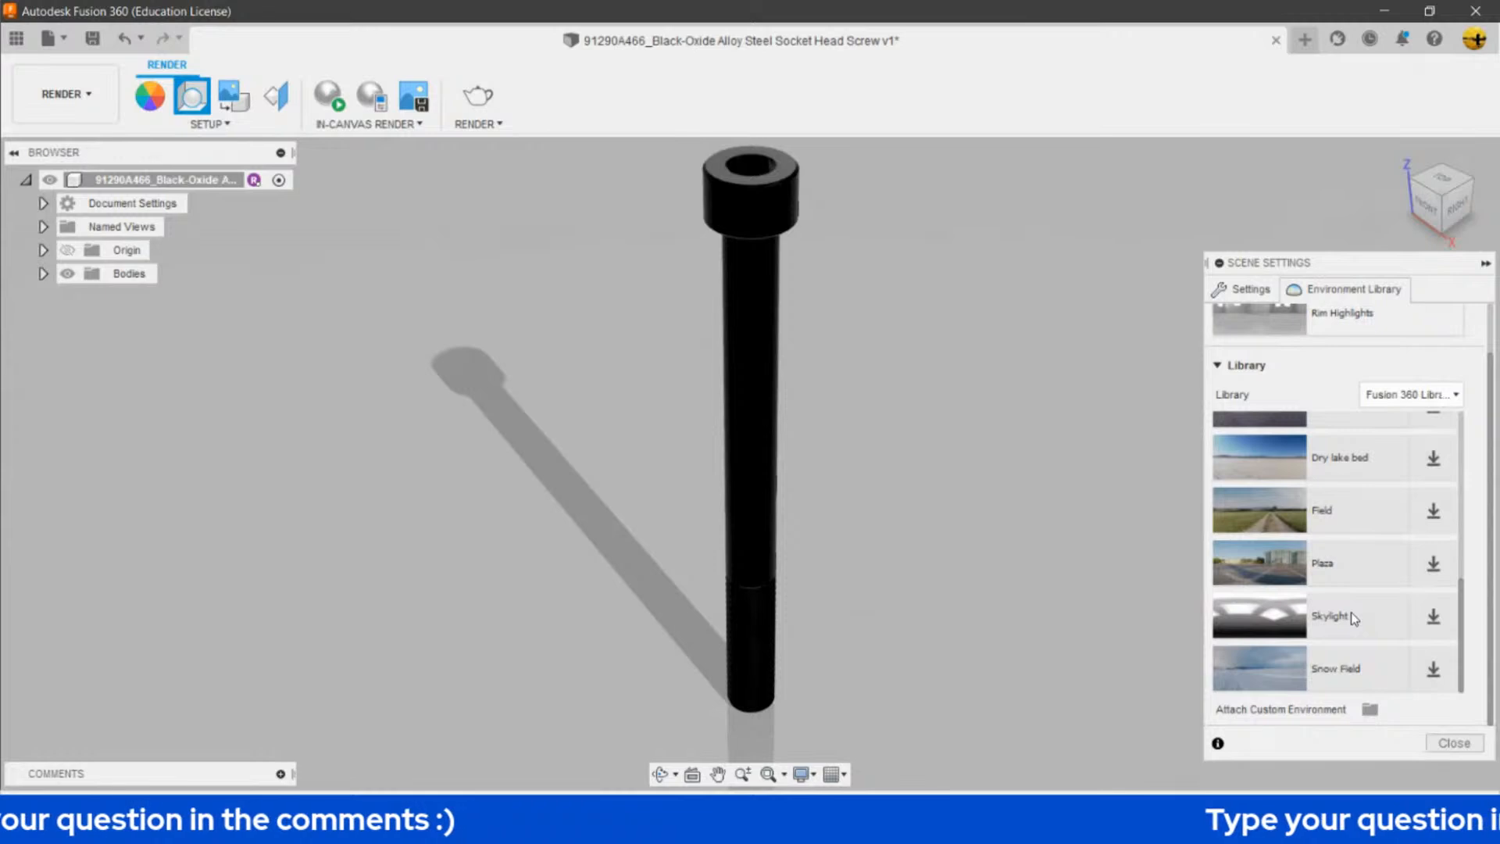
scroll(1397, 619, up, 1)
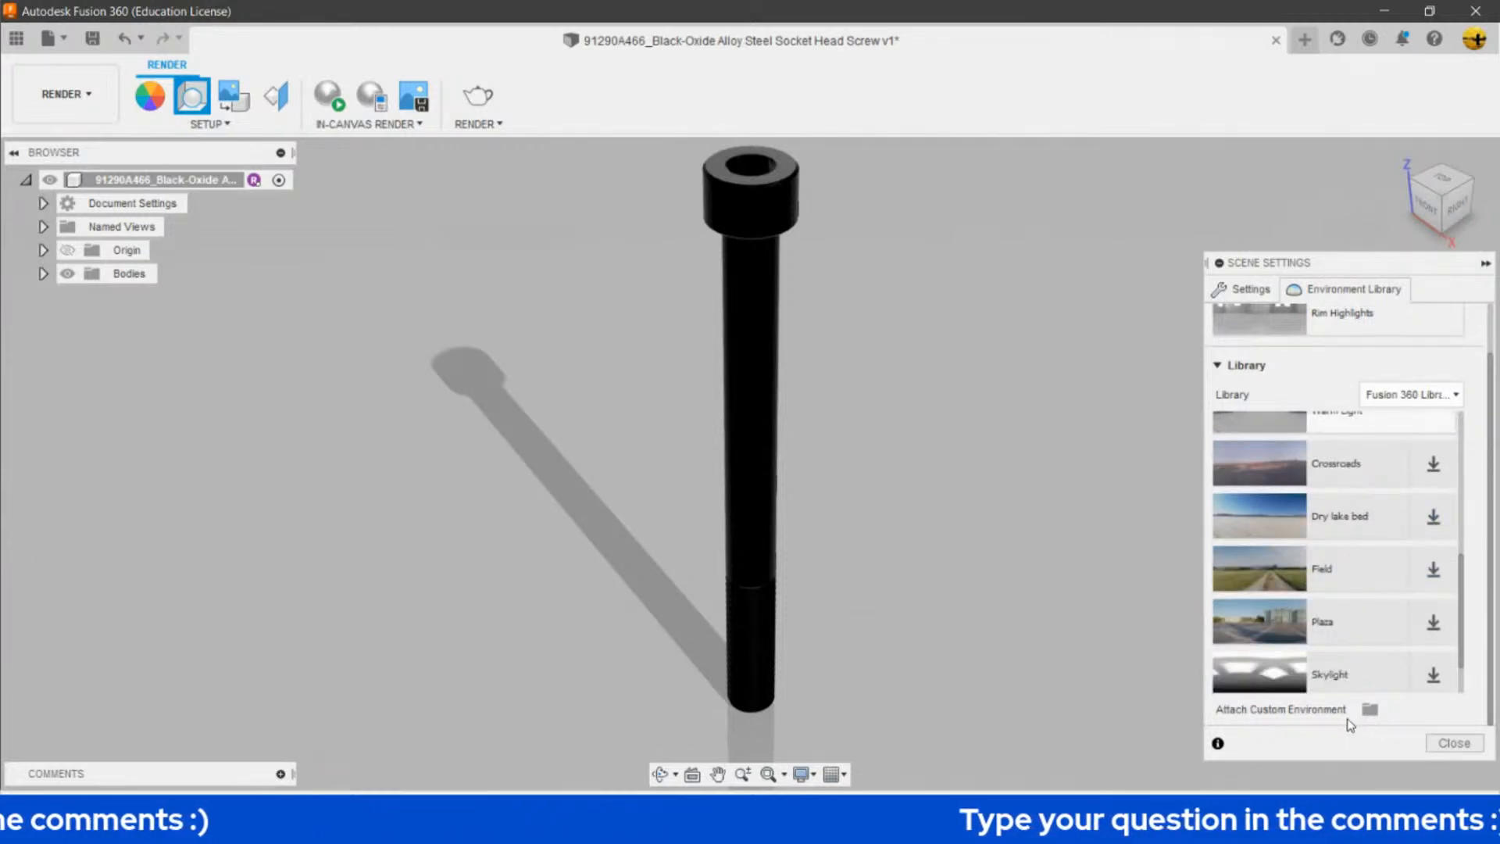
scroll(1409, 651, down, 1)
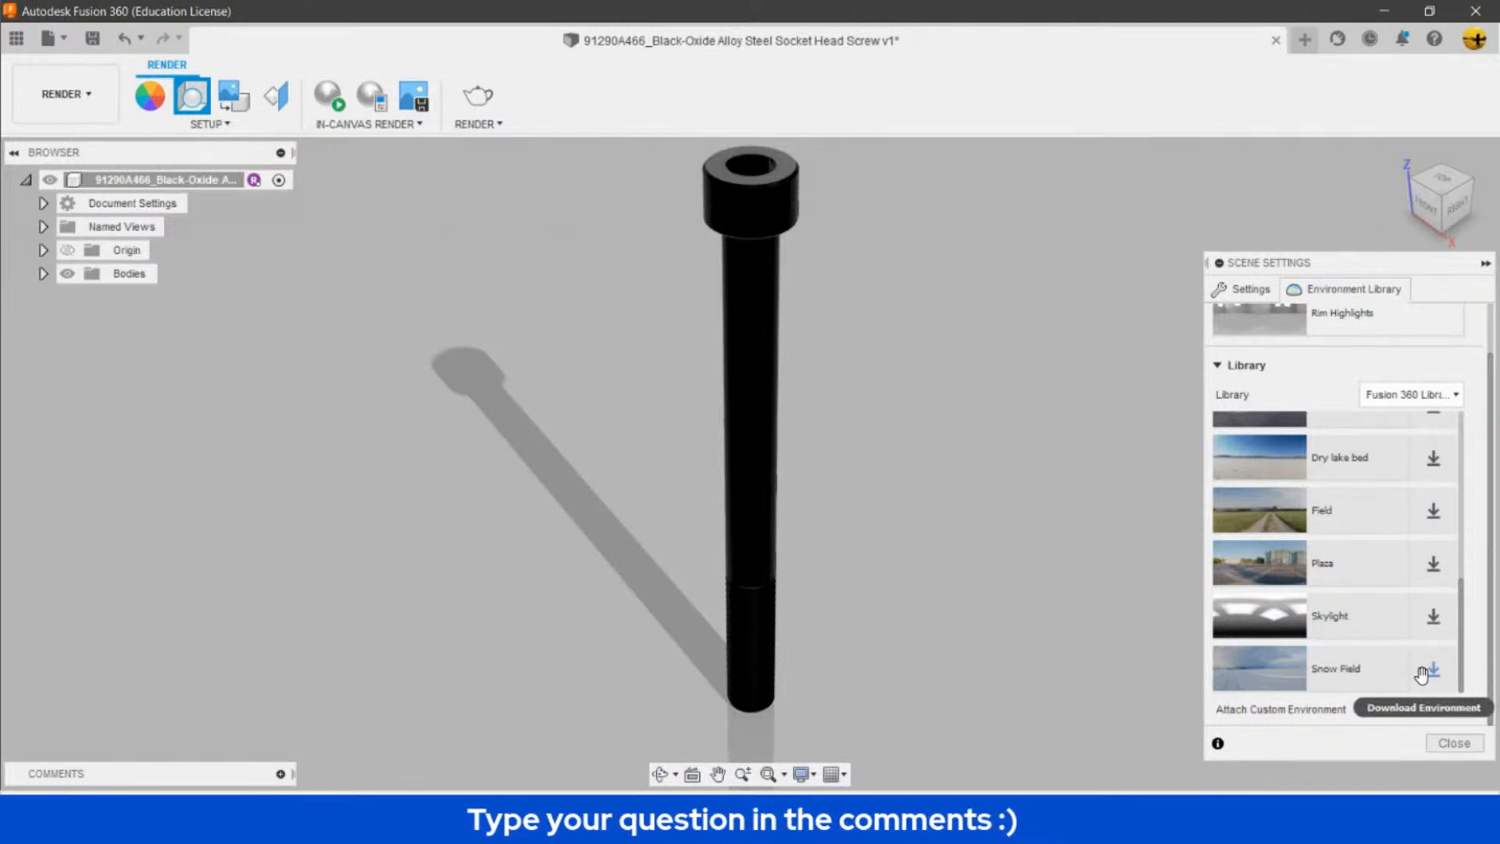
scroll(1422, 672, up, 1)
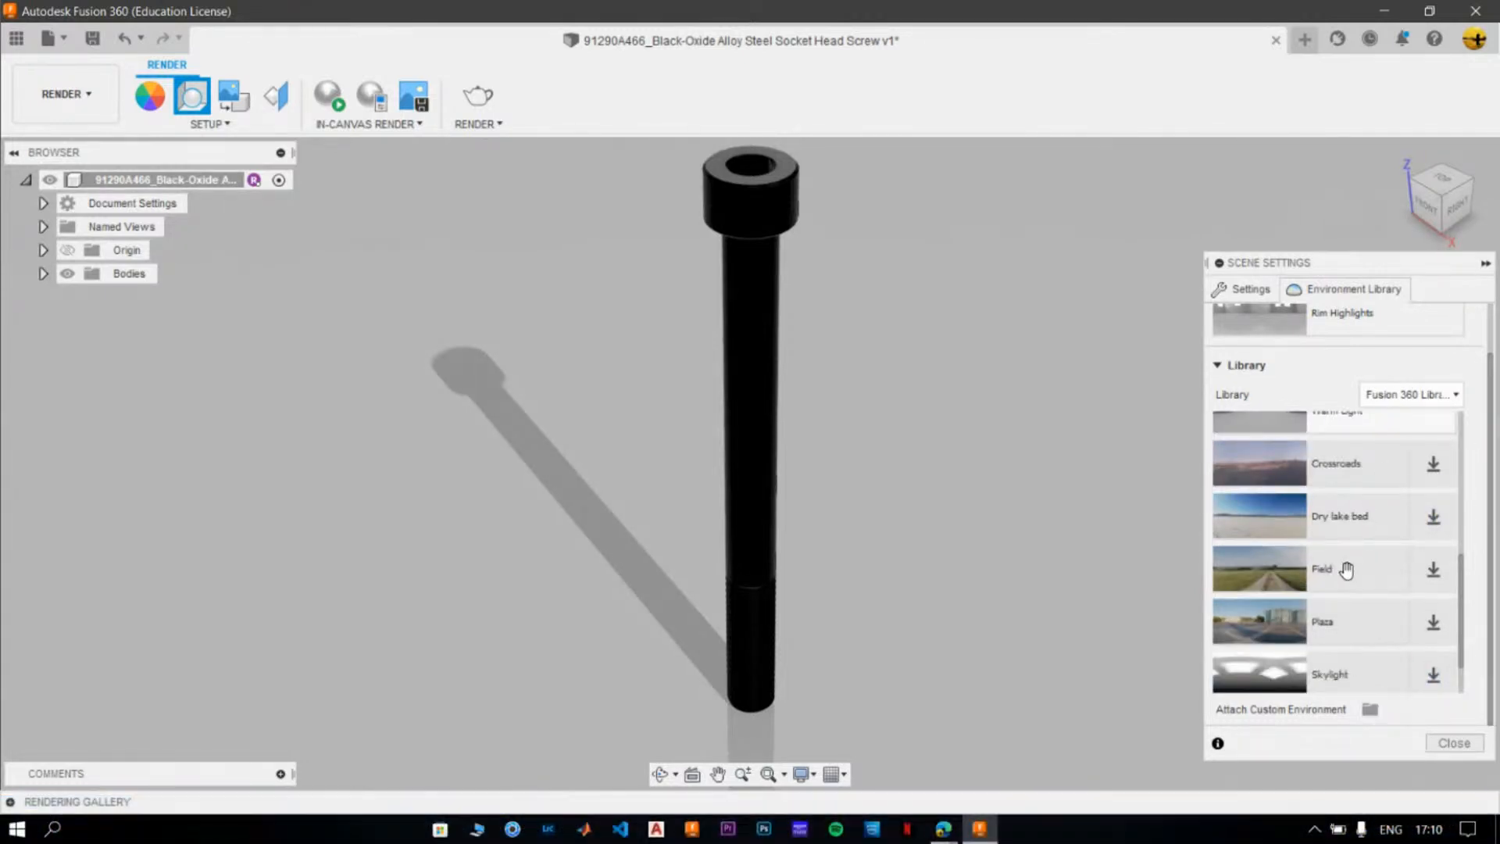
scroll(1339, 569, down, 1)
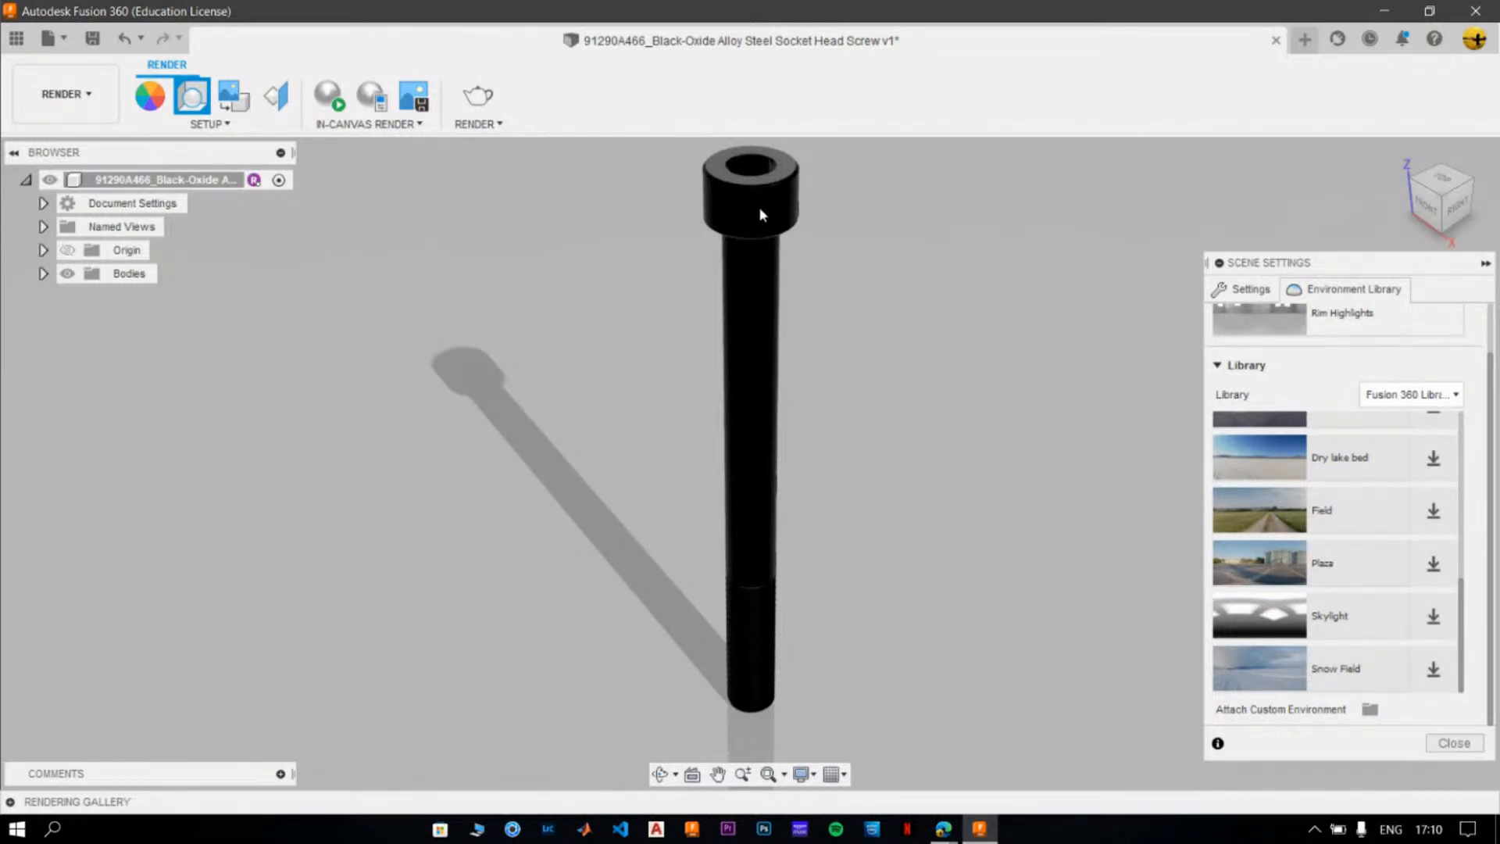
scroll(1320, 558, up, 1)
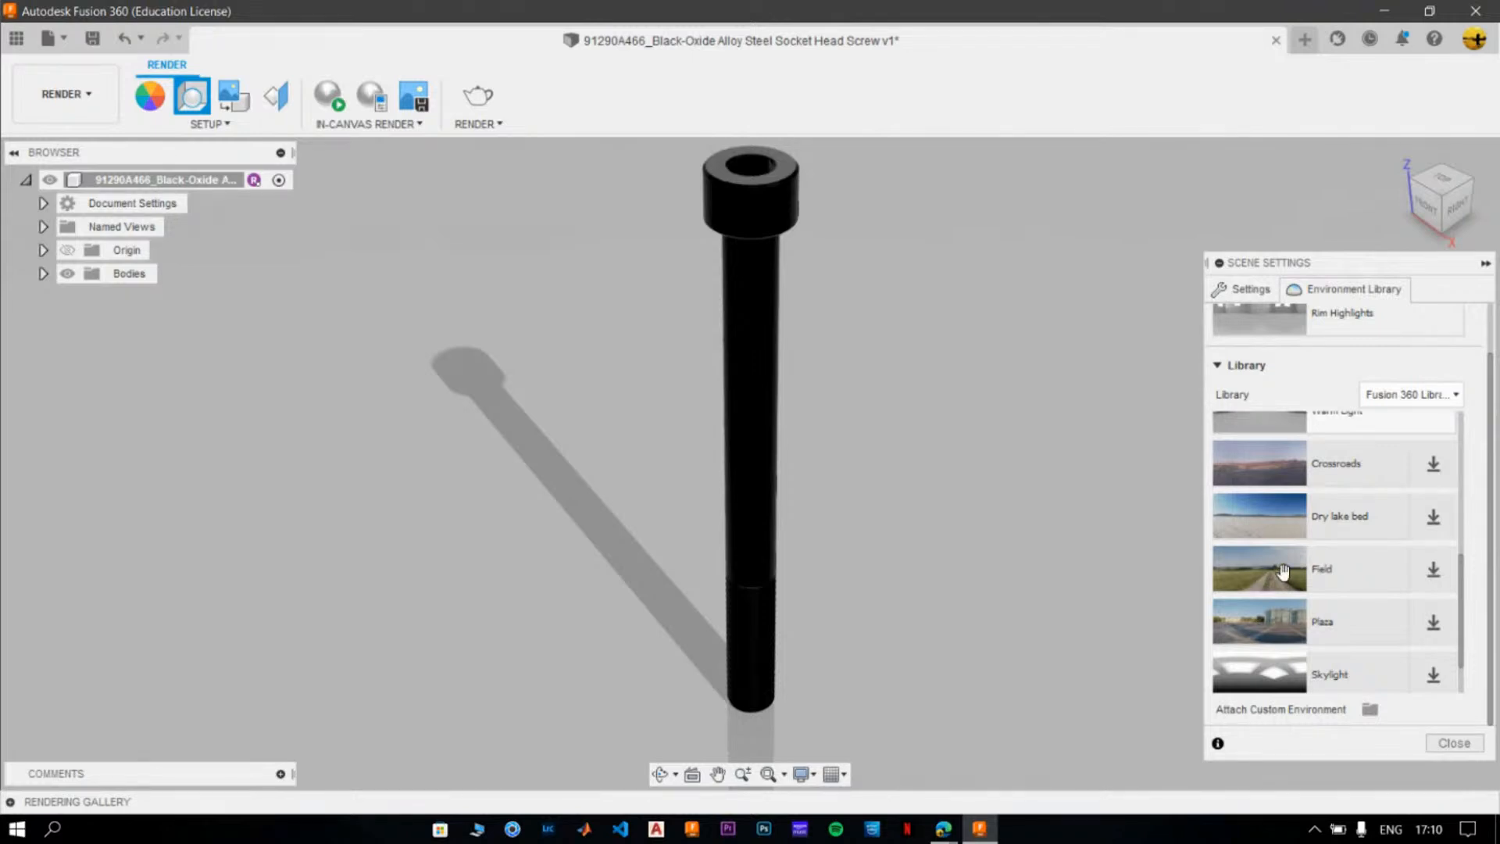
scroll(1283, 573, up, 3)
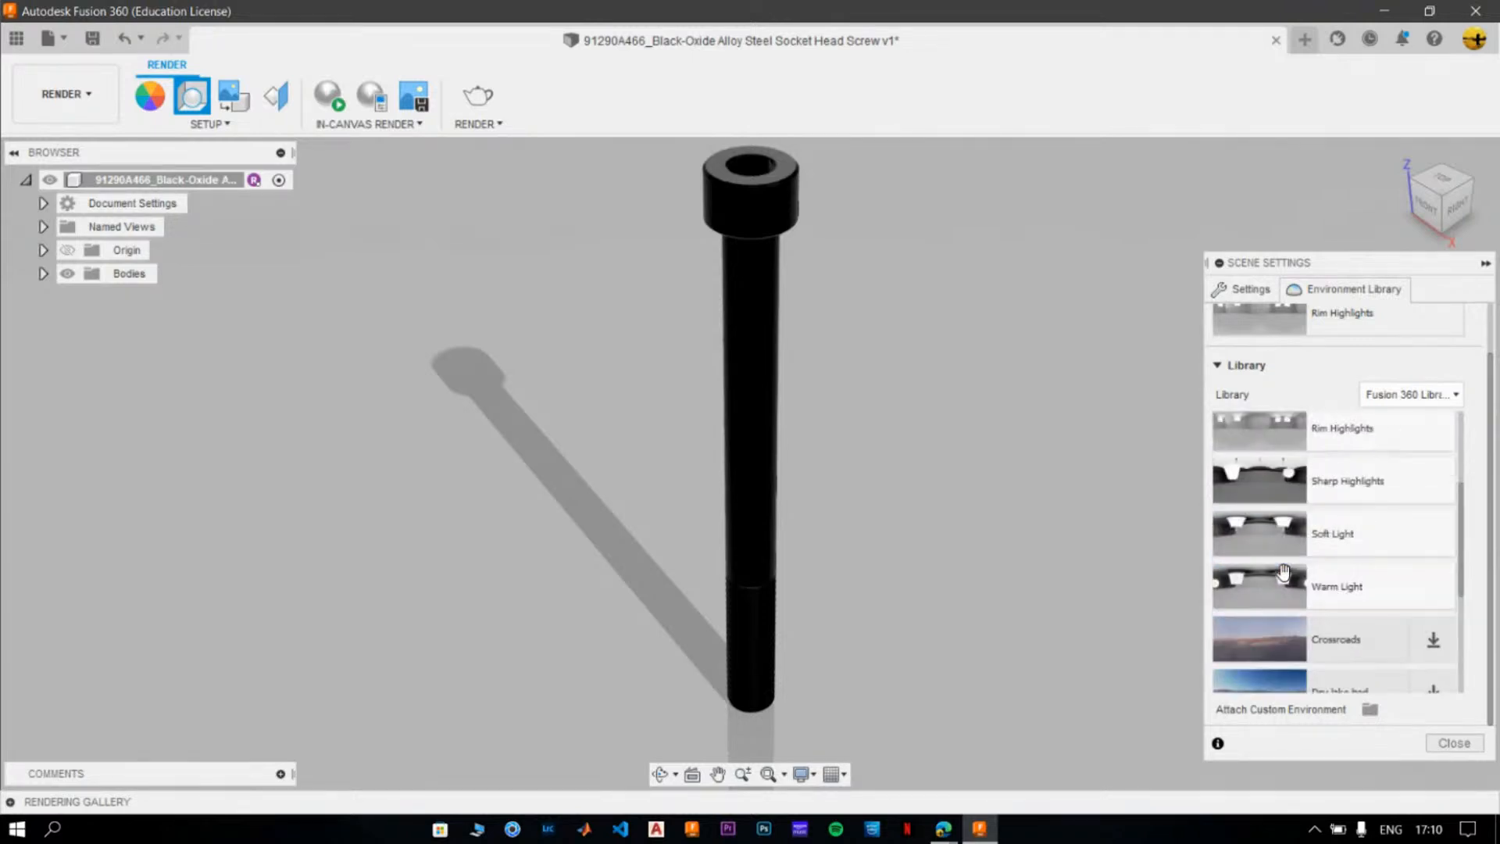
scroll(1419, 604, down, 3)
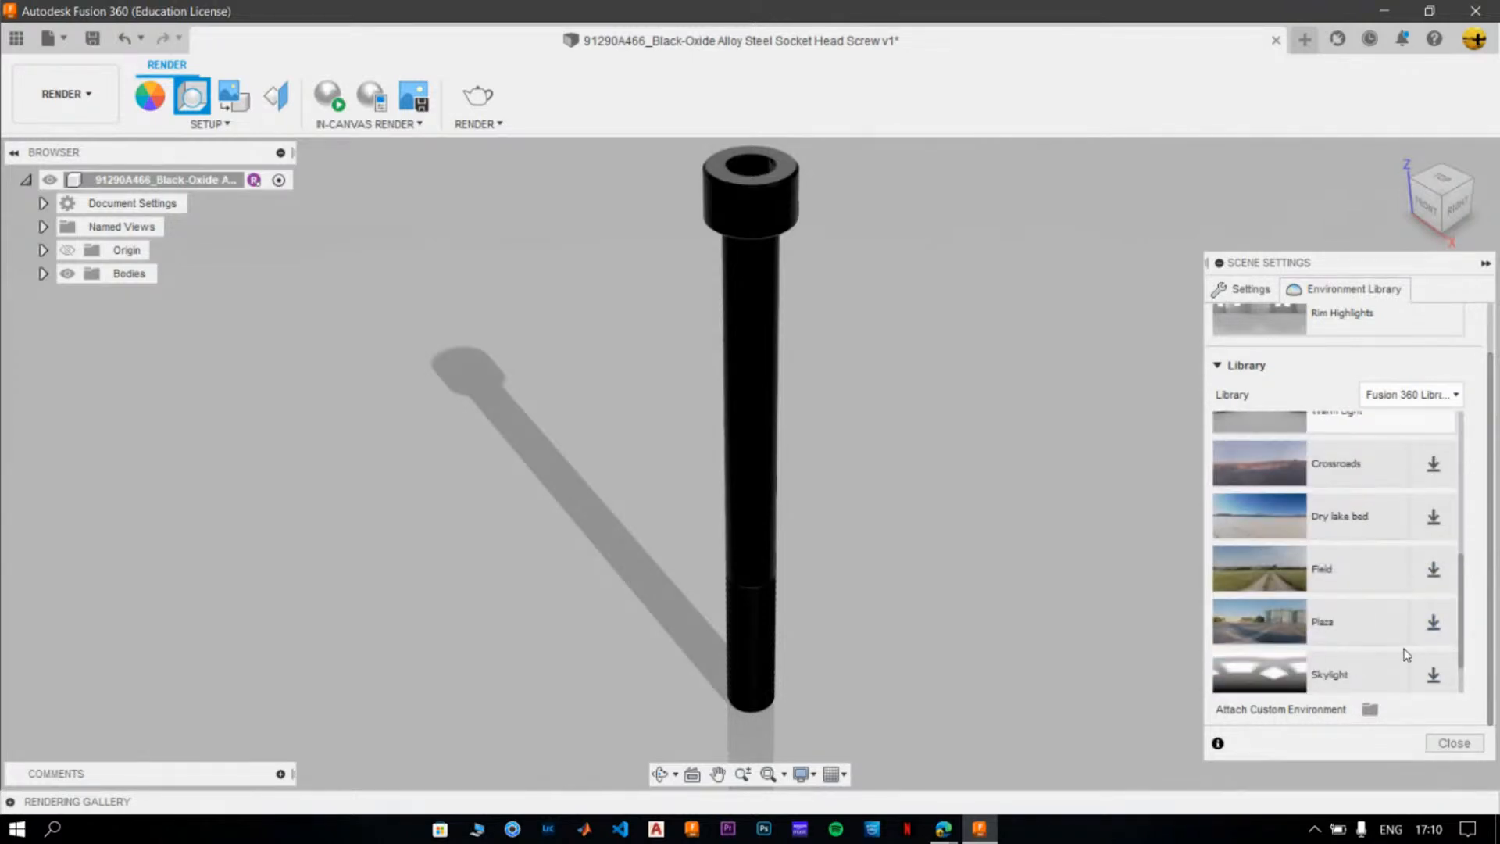
scroll(1406, 617, up, 5)
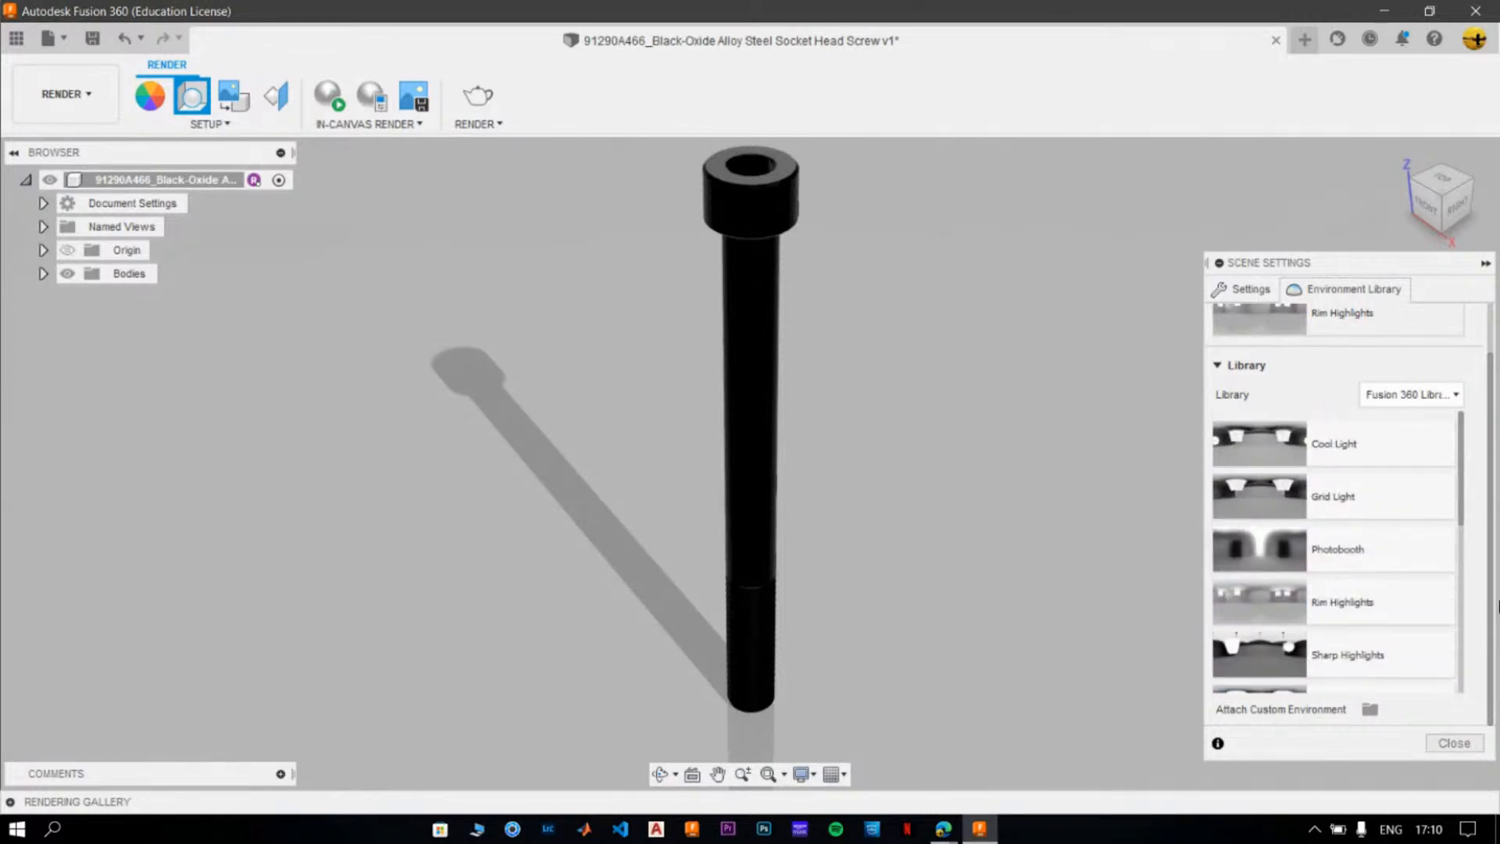
- Apply the Photobooth environment to the scene, check the screw's lighting from an orbited view, and return to the home view
drag(1285, 543, 1032, 426)
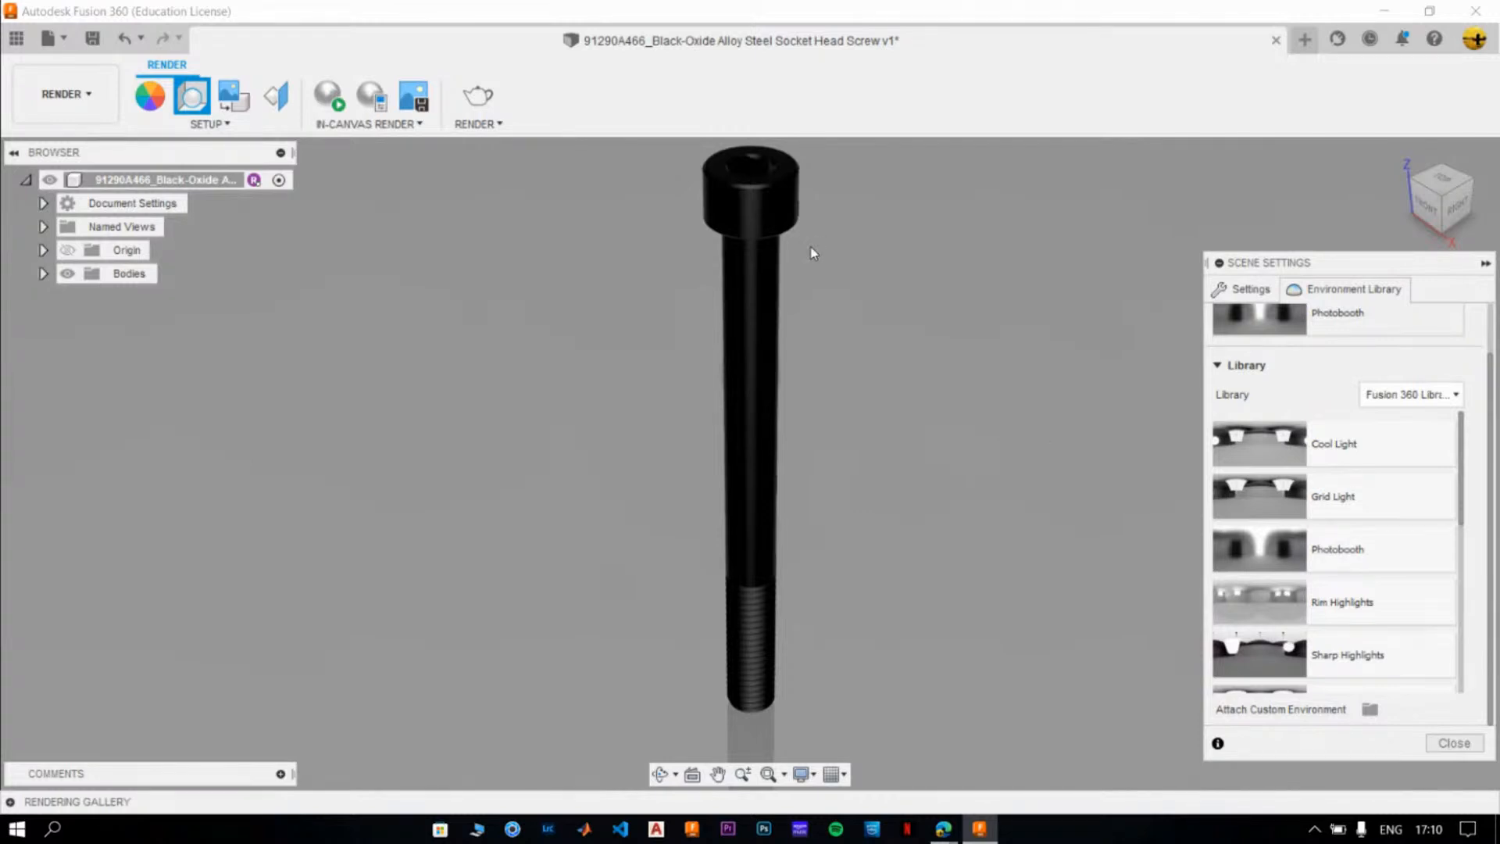
shift+middle_drag(785, 299, 853, 303)
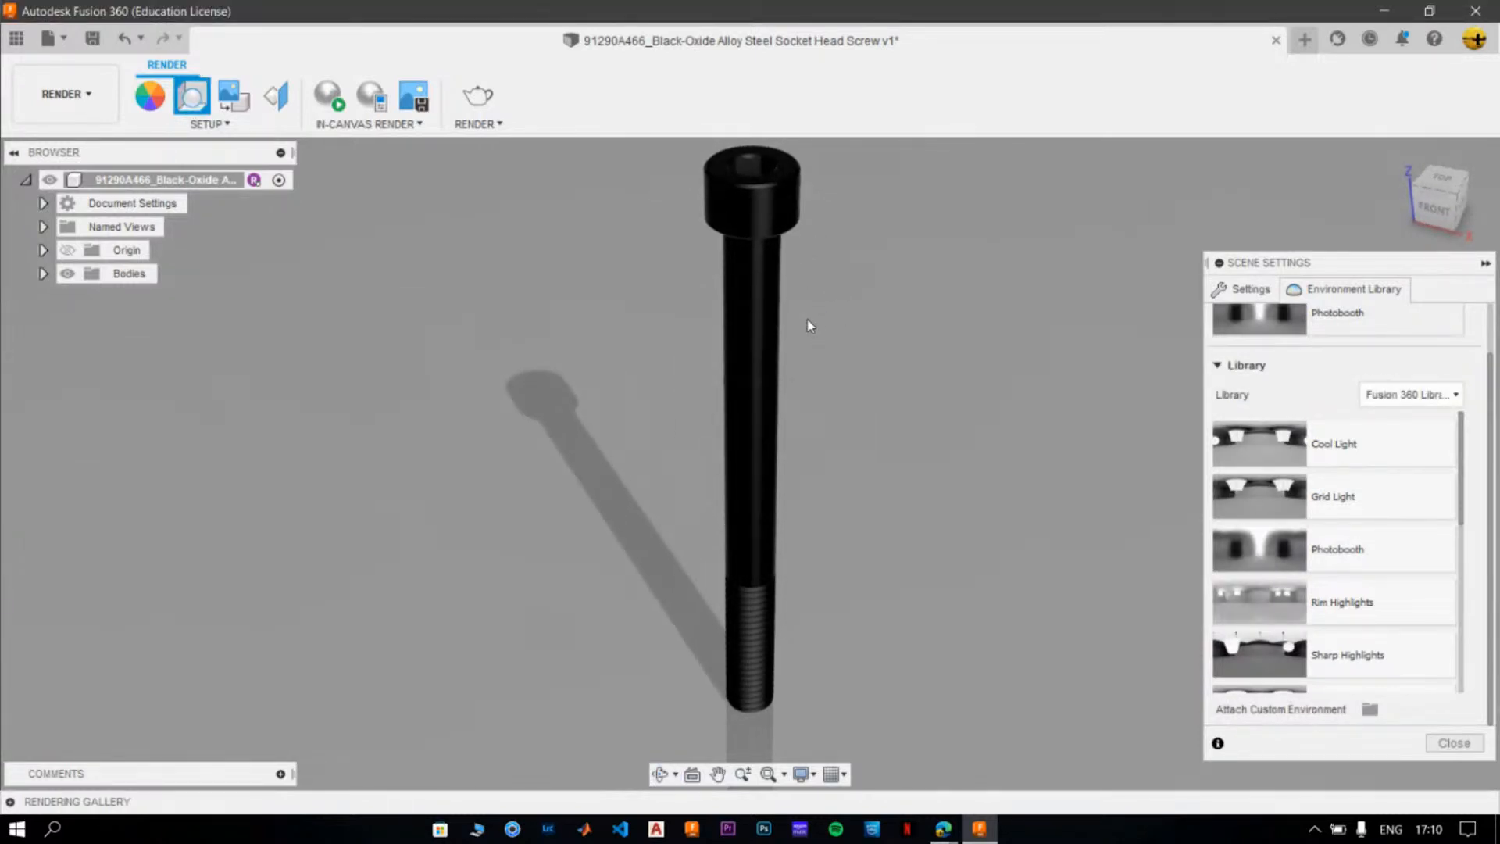
click(1242, 289)
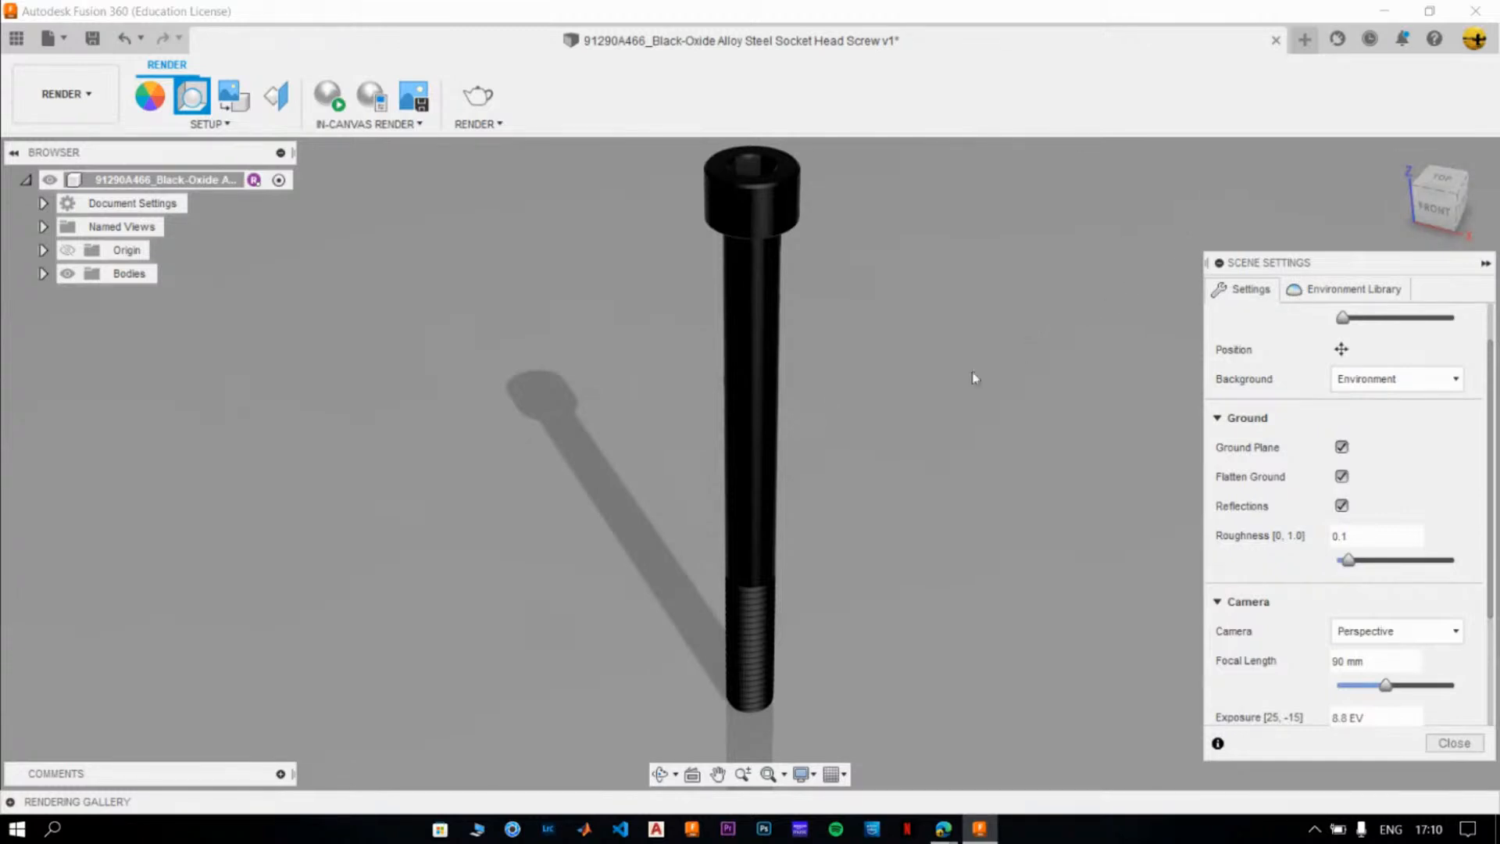
click(1398, 157)
click(1400, 155)
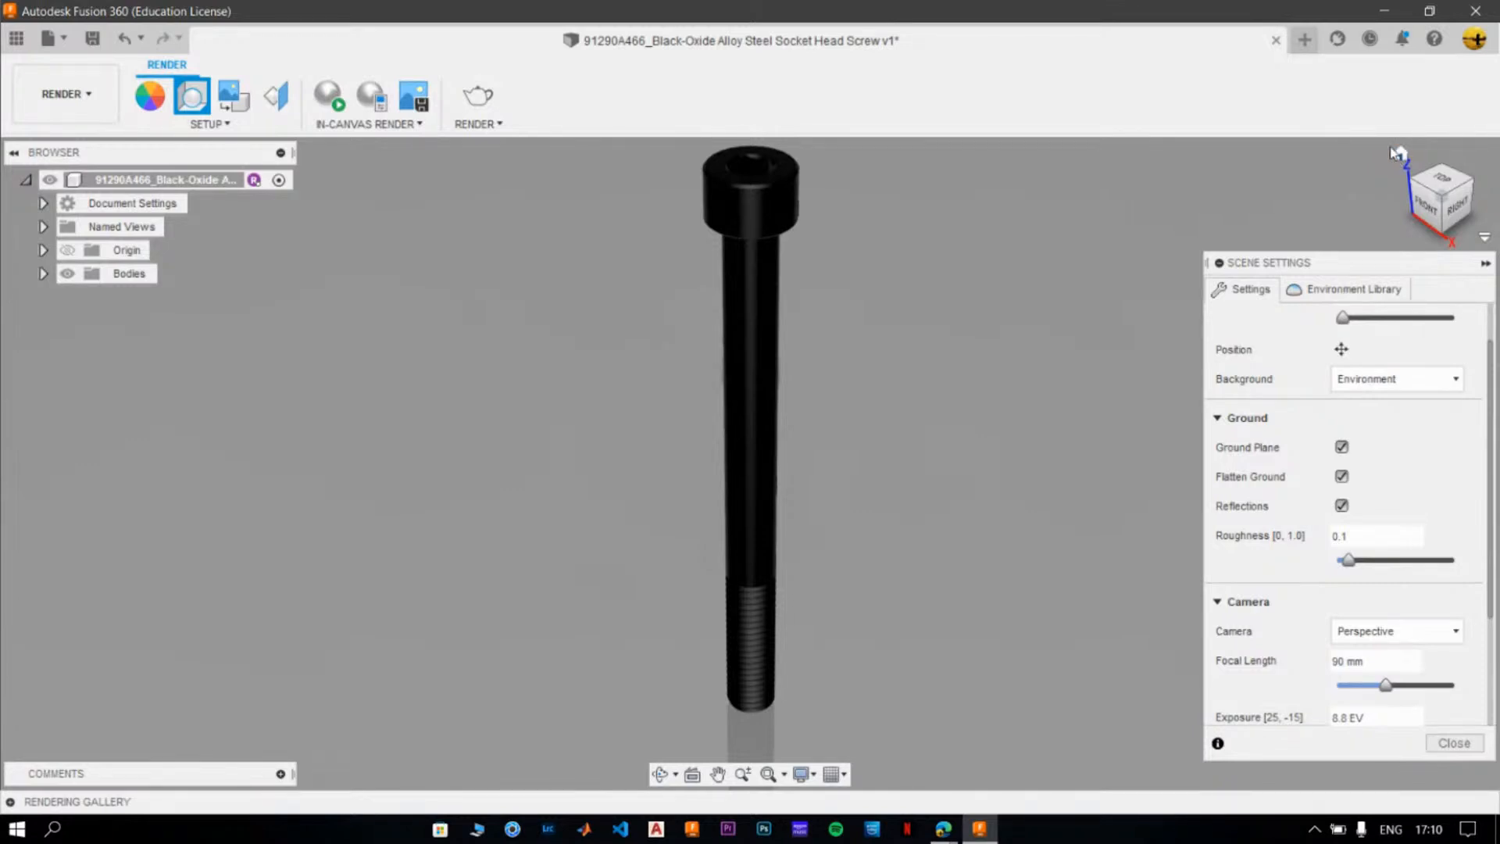
- Adjust the environment's position by trying a rotation of -83.7 deg and setting it to 27.2 deg
scroll(1482, 519, up, 2)
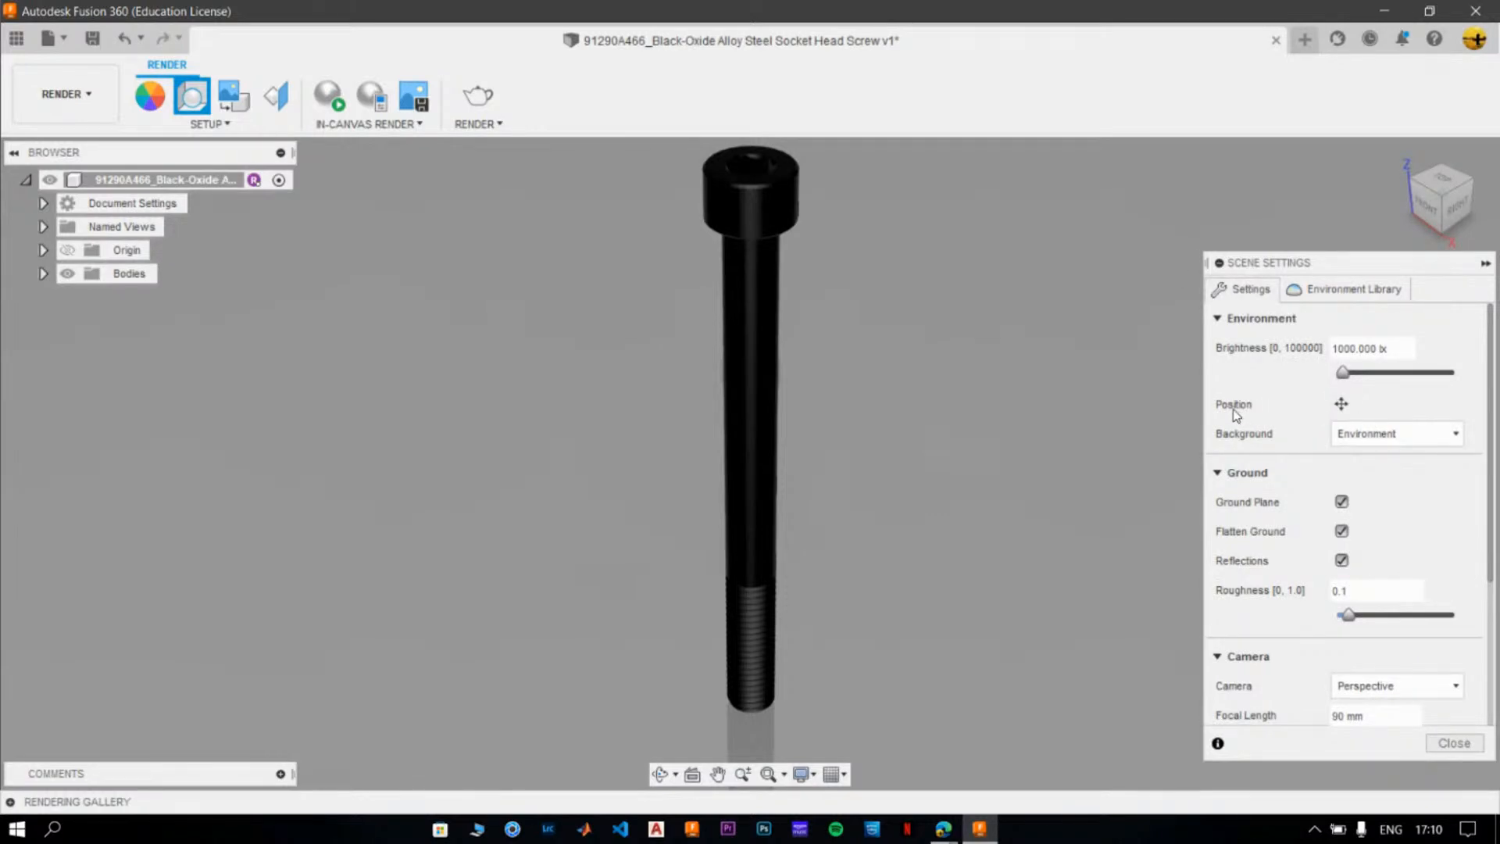
click(1343, 403)
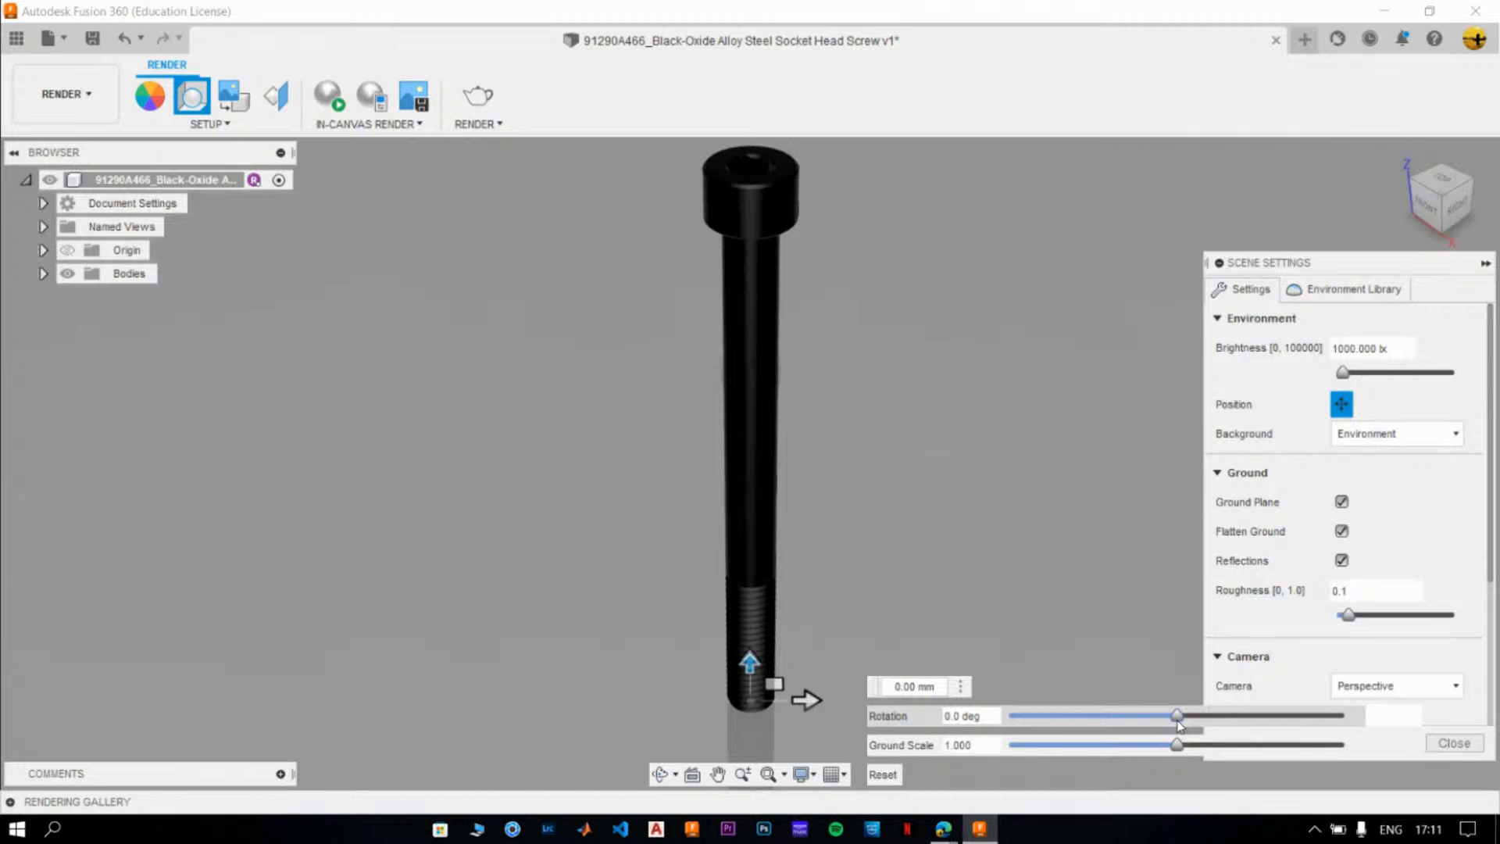
drag(1178, 722, 1098, 718)
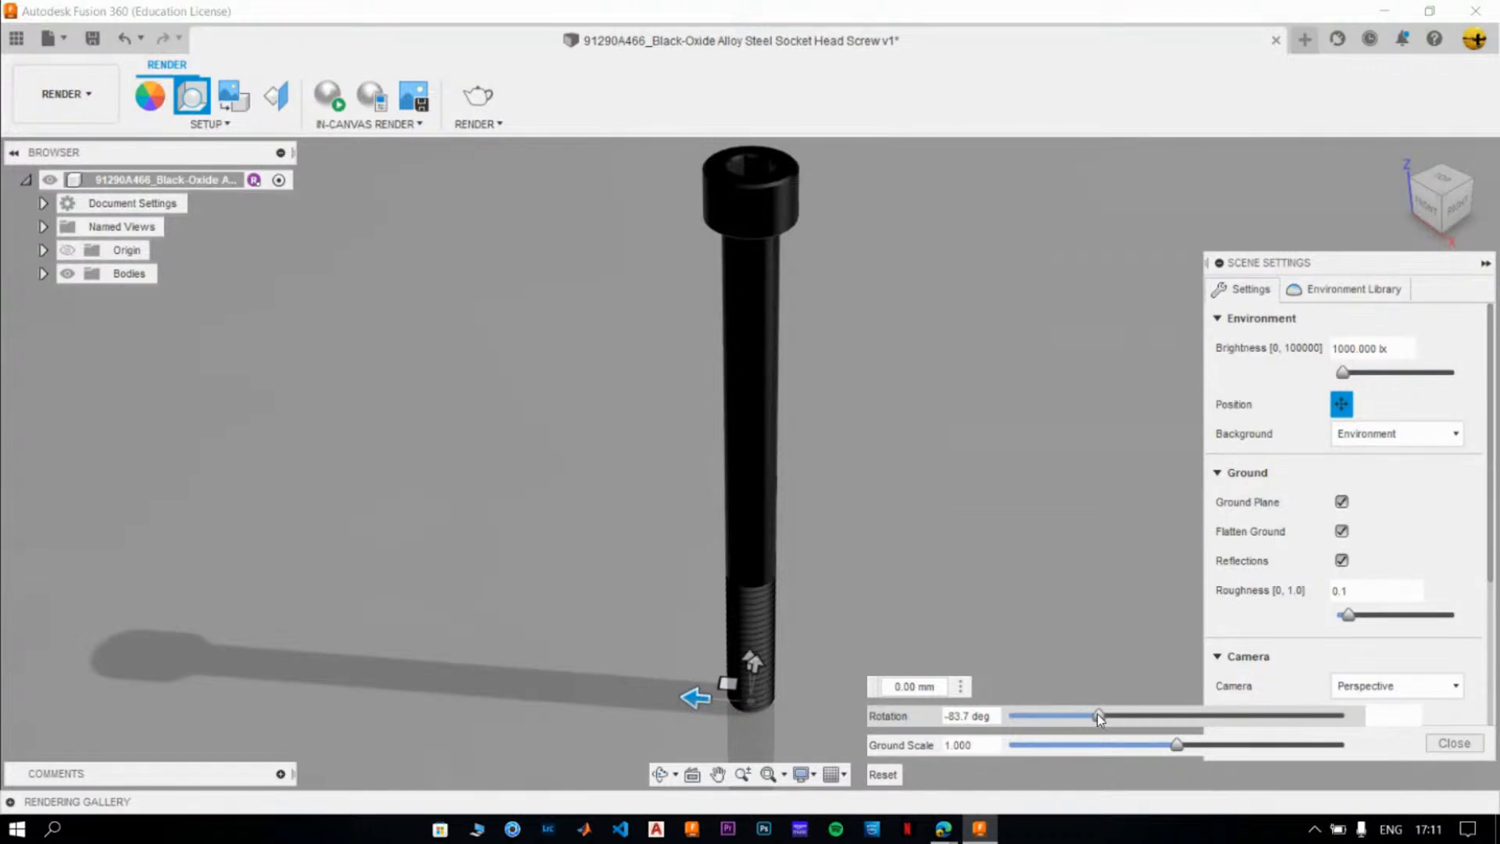
drag(1098, 716, 1204, 727)
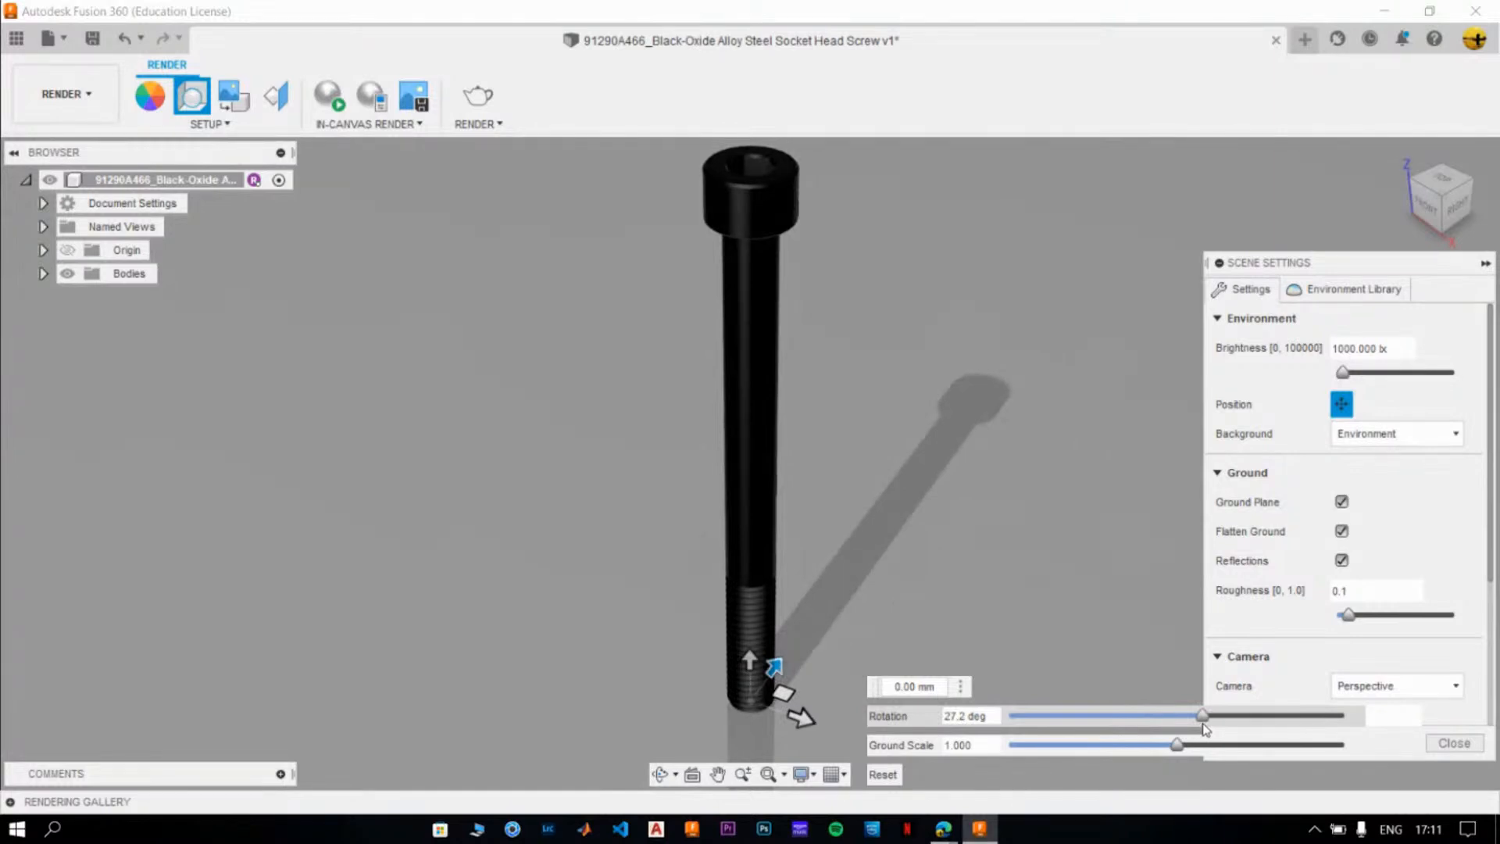
- Set the scene environment's rotation to 43 deg
mouse_move(1204, 727)
mouse_down()
mouse_move(1014, 717)
mouse_move(1236, 716)
mouse_move(1217, 705)
mouse_up()
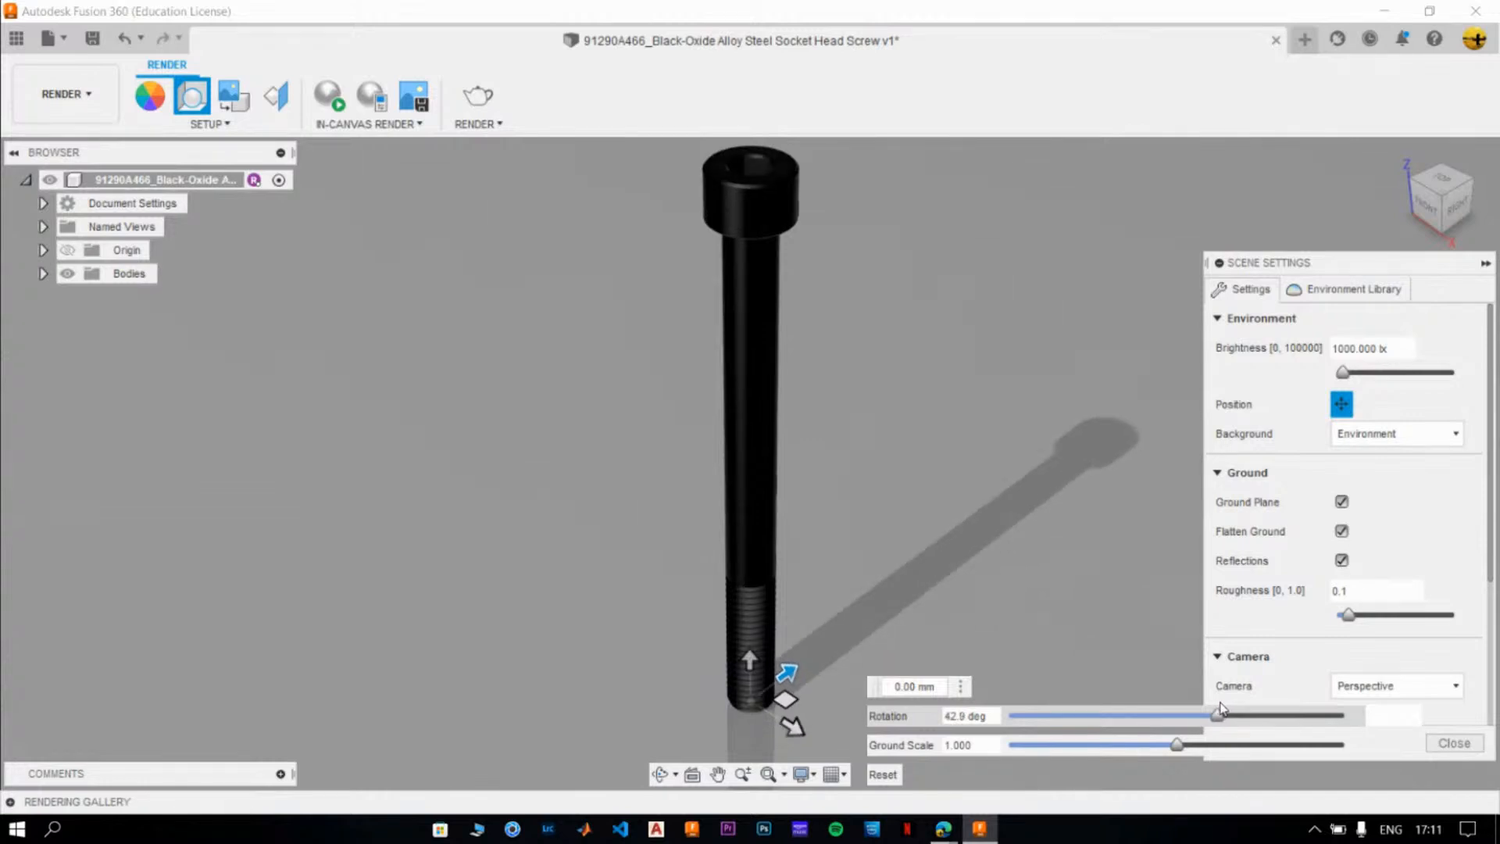
double_click(954, 715)
key(BackSpace)
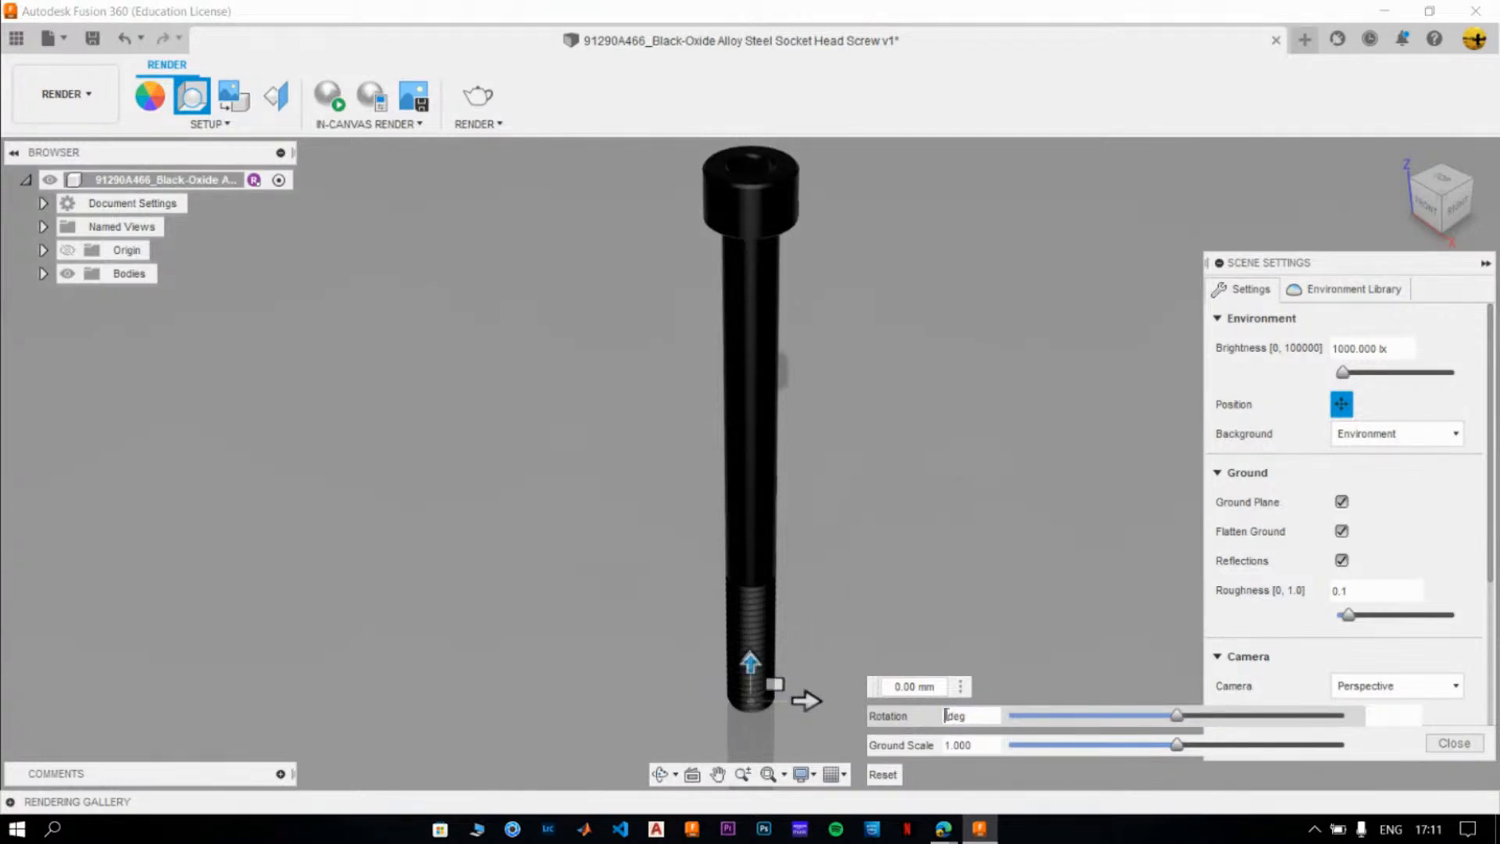
text(43)
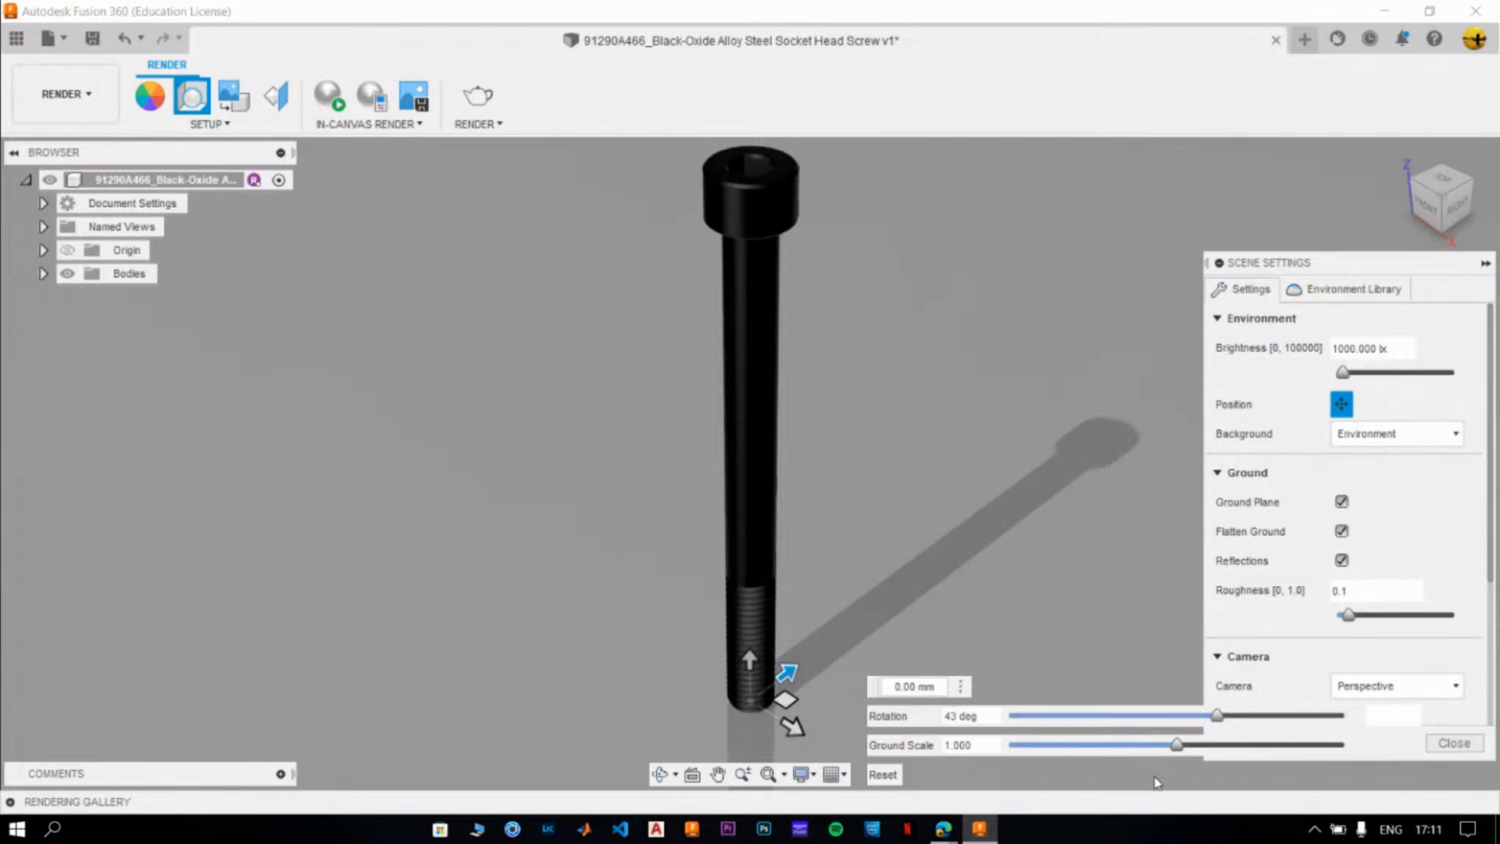
- Set the environment's ground scale to 1, finish the position adjustment, and close the scene settings
mouse_move(1178, 752)
mouse_down()
mouse_move(982, 749)
mouse_move(1340, 750)
mouse_move(1169, 750)
mouse_up()
drag(974, 746, 930, 750)
text(1)
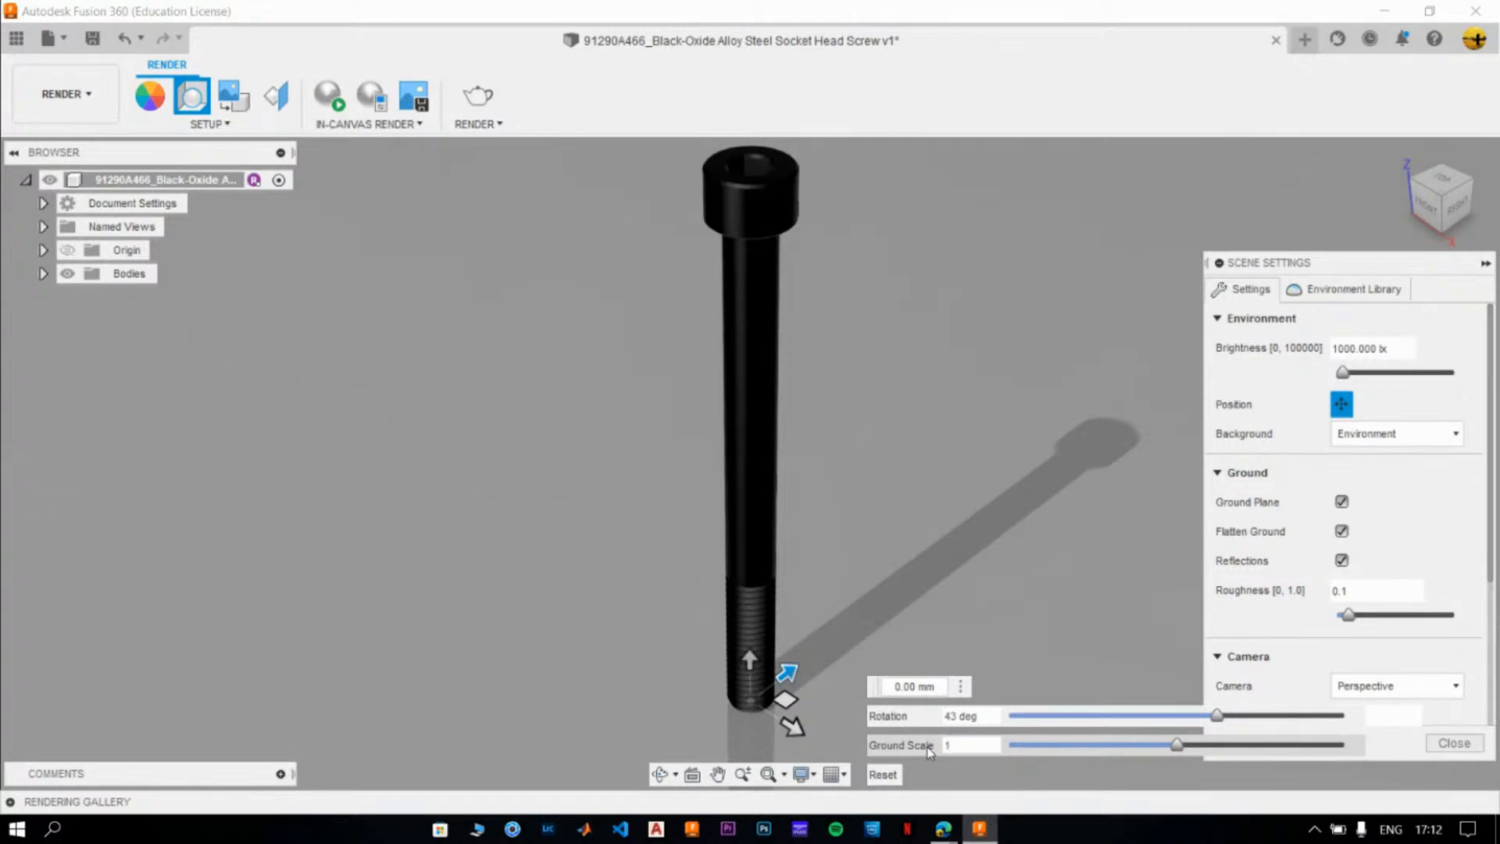
key(Tab)
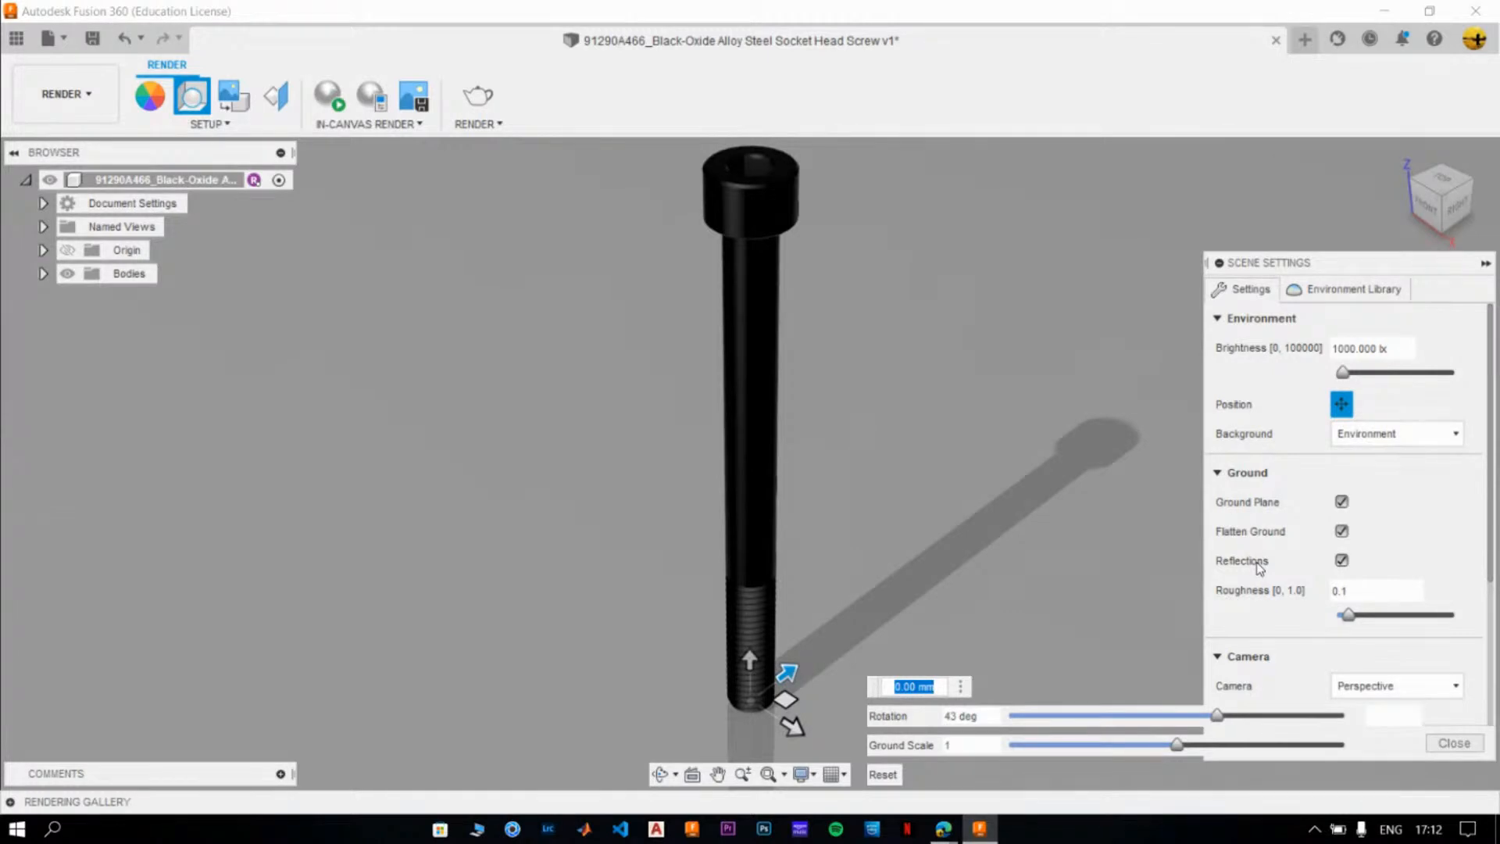
click(1342, 407)
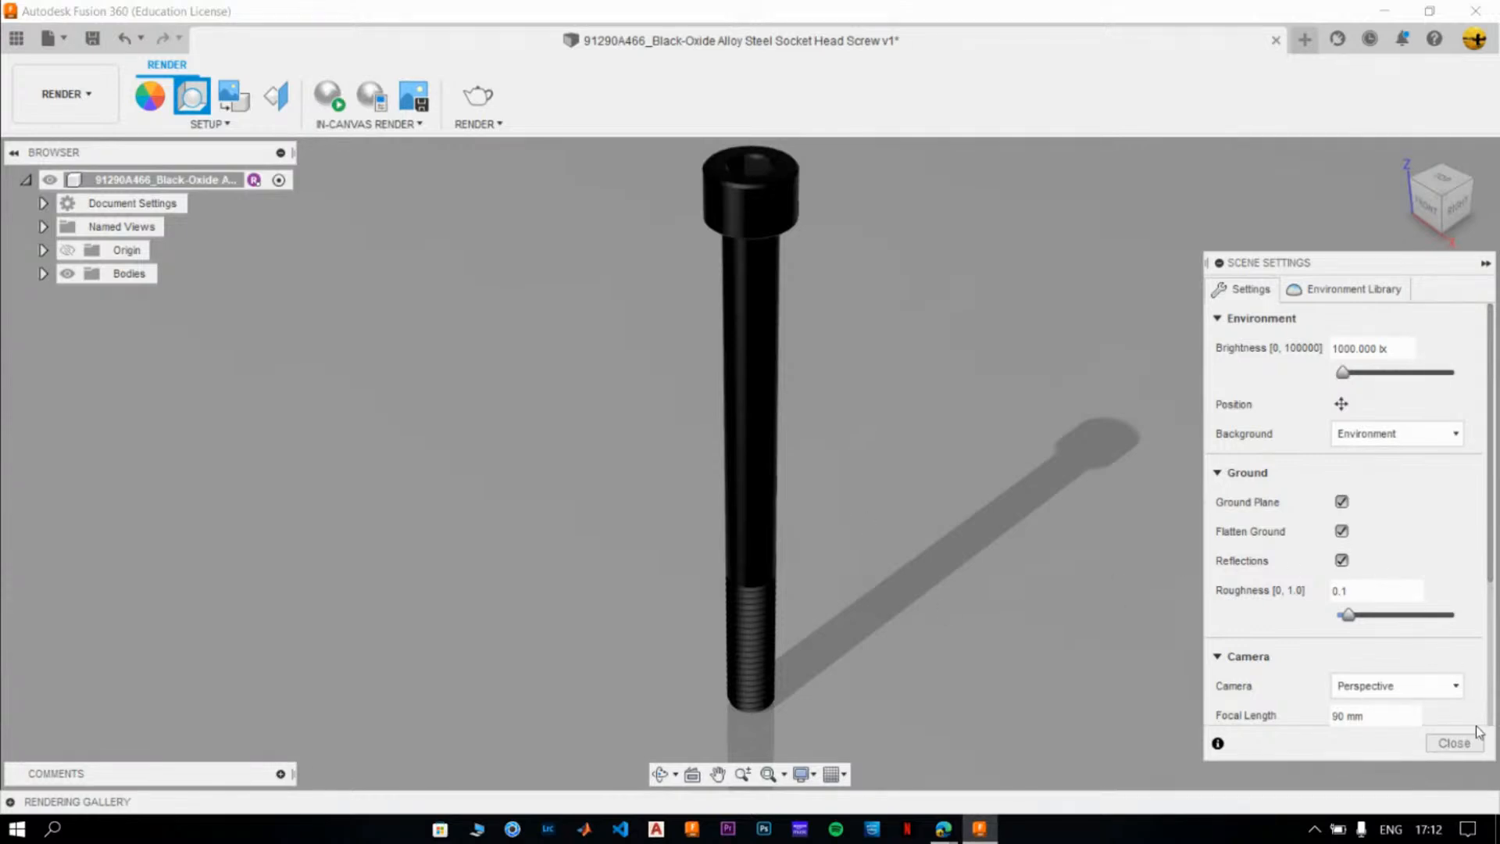
click(1457, 744)
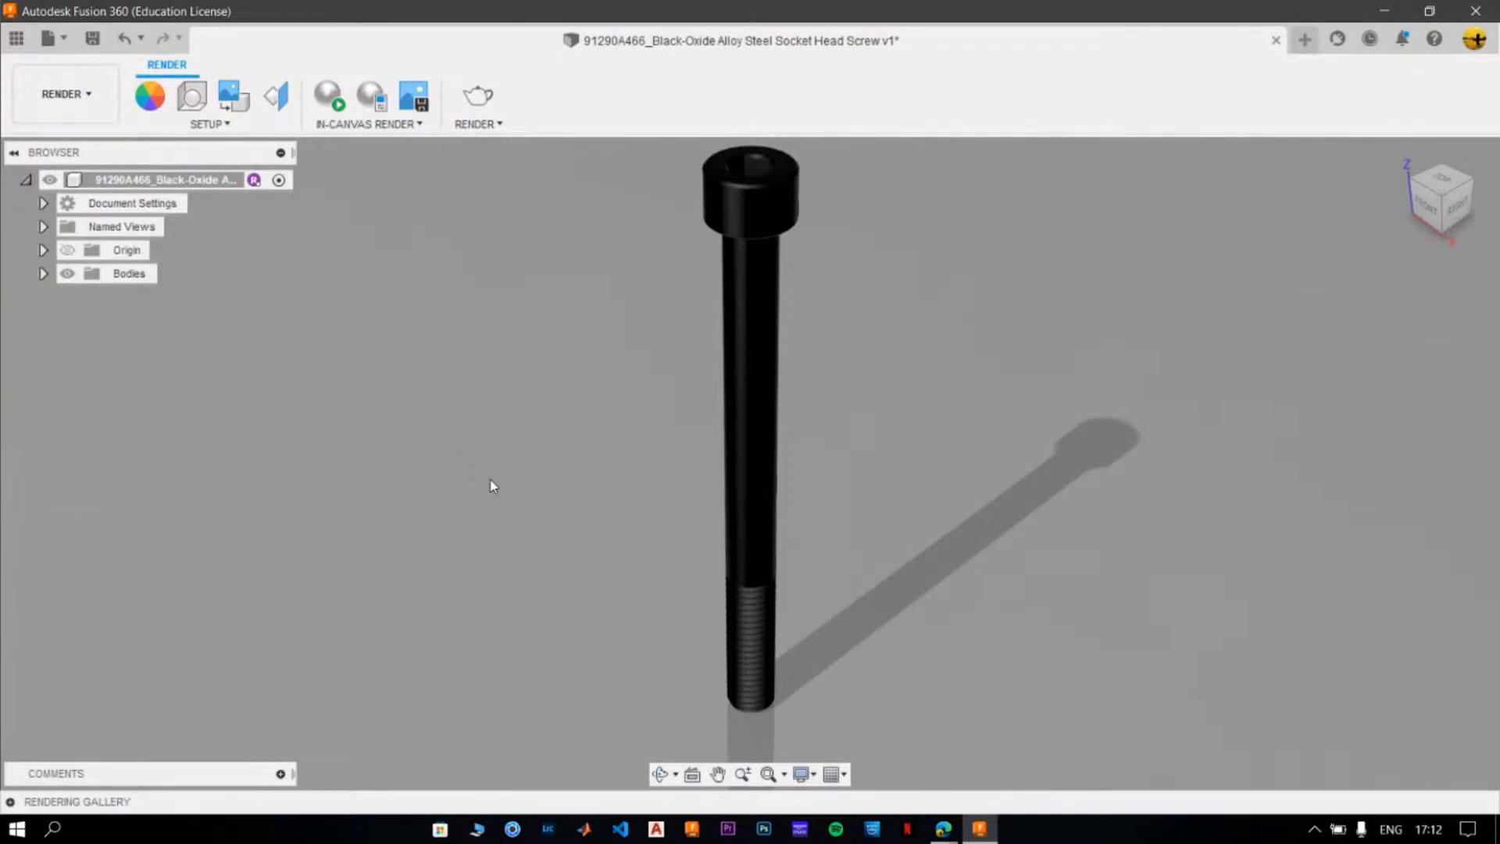
click(227, 125)
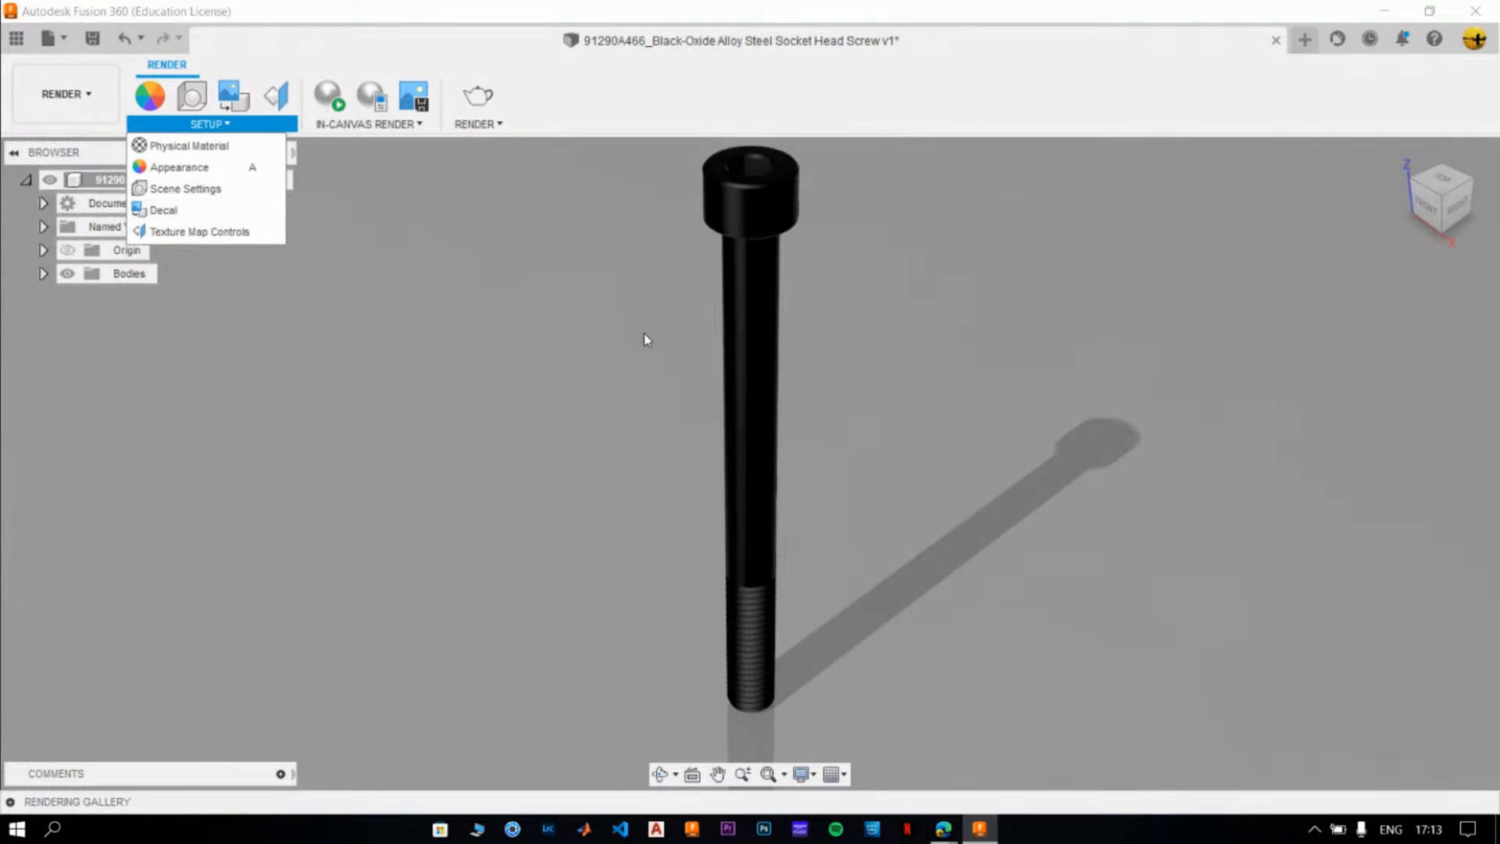
click(533, 372)
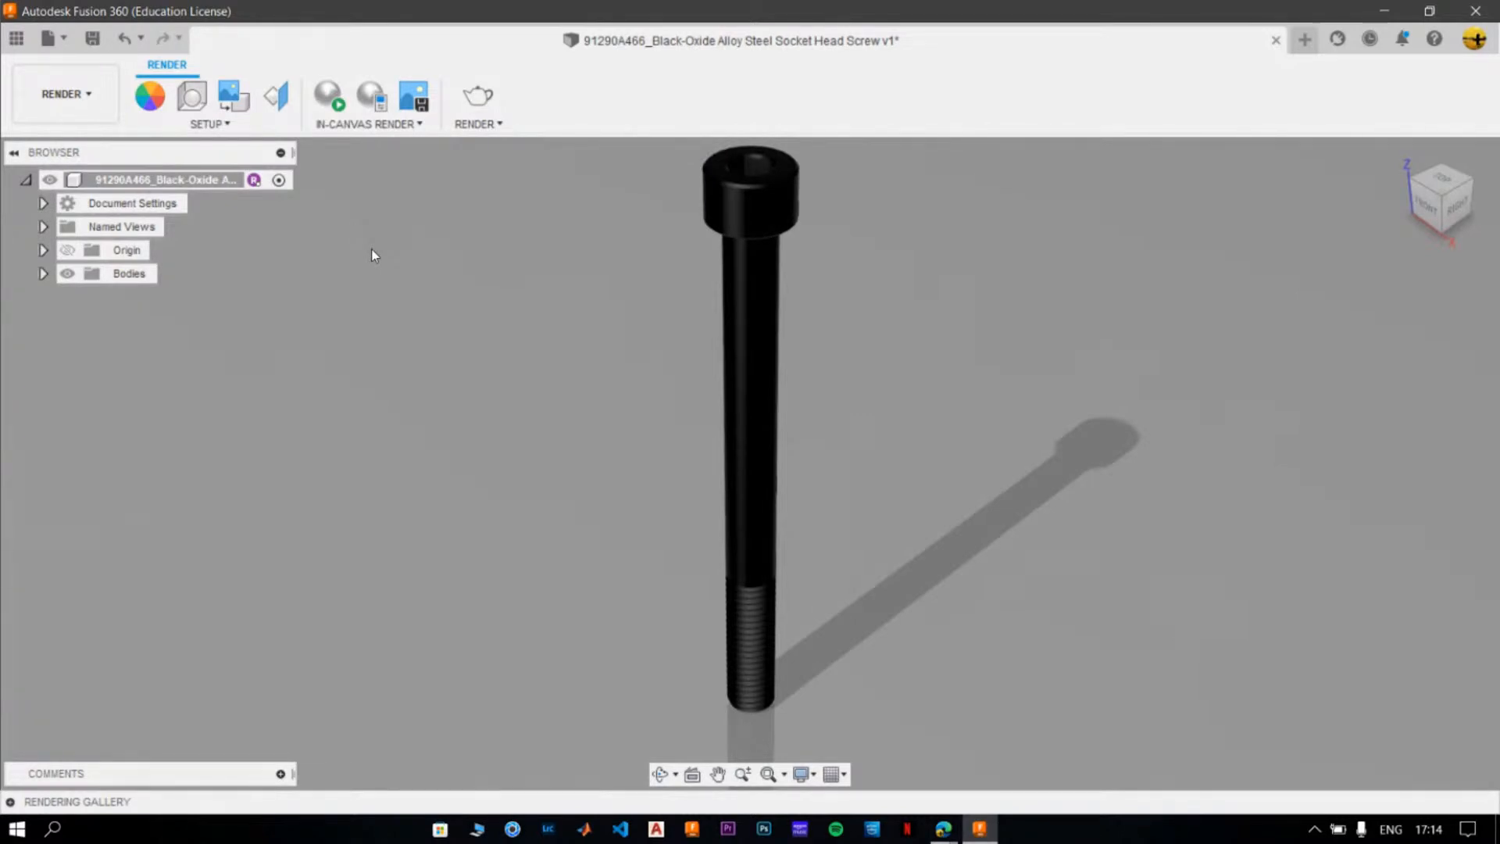
- Preview the screw with an in-canvas render, try the Infinite quality, set it to Final, and stop the render
click(332, 102)
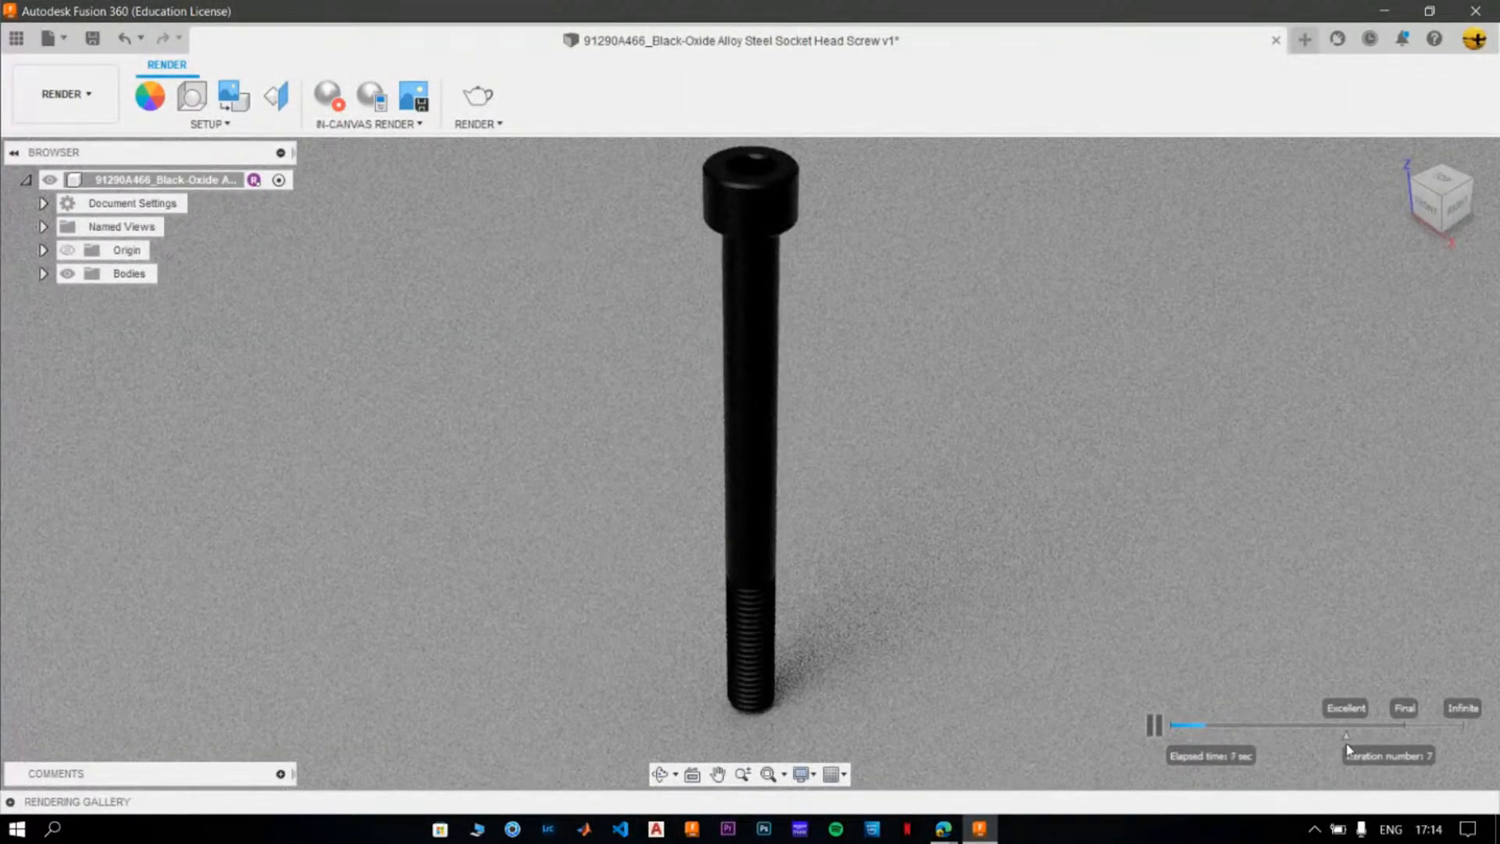
drag(1346, 746, 1467, 735)
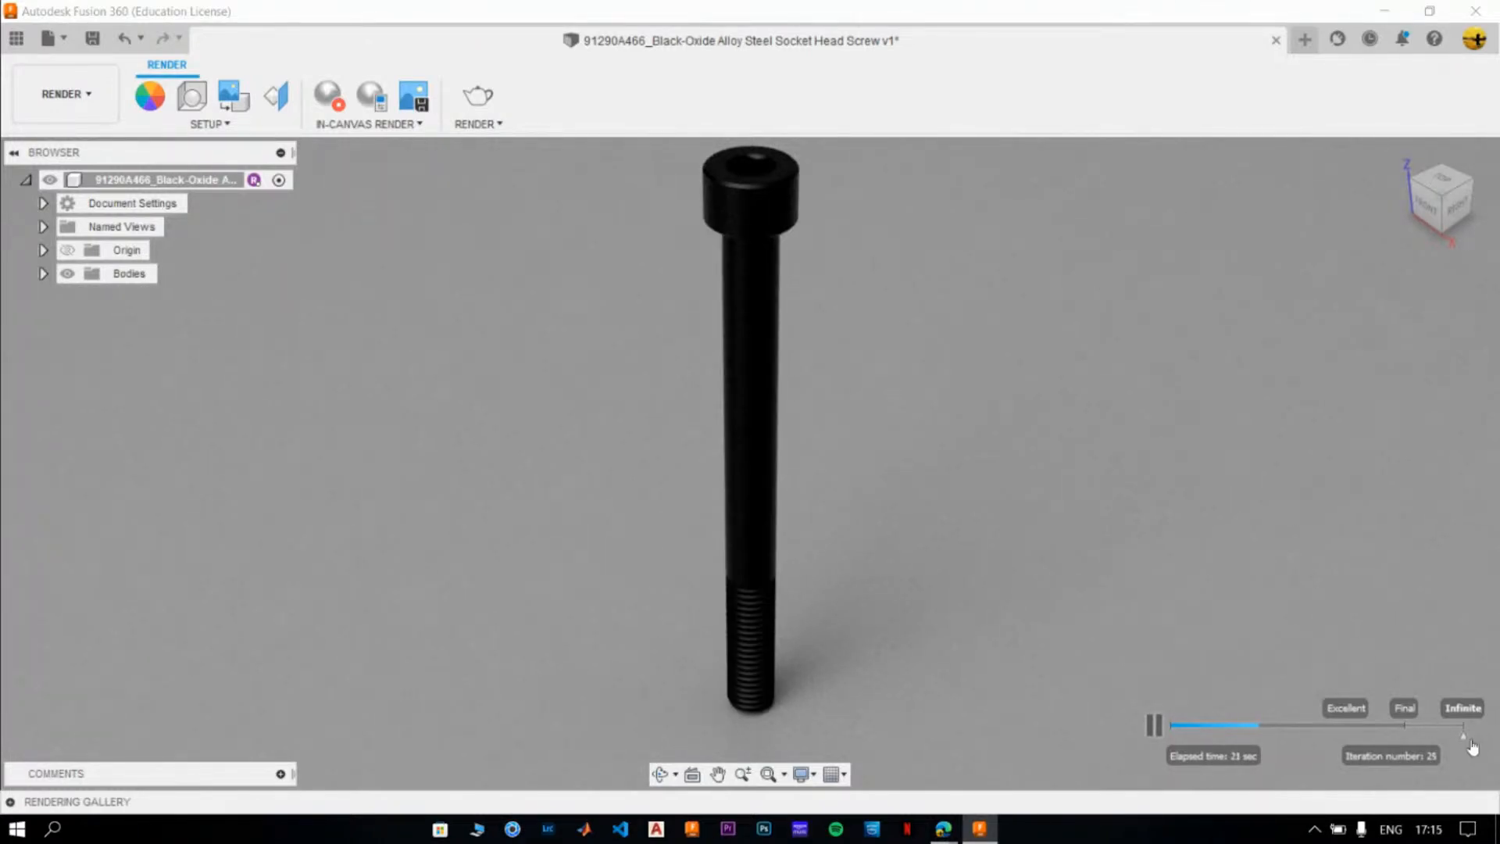
drag(1464, 738, 1407, 738)
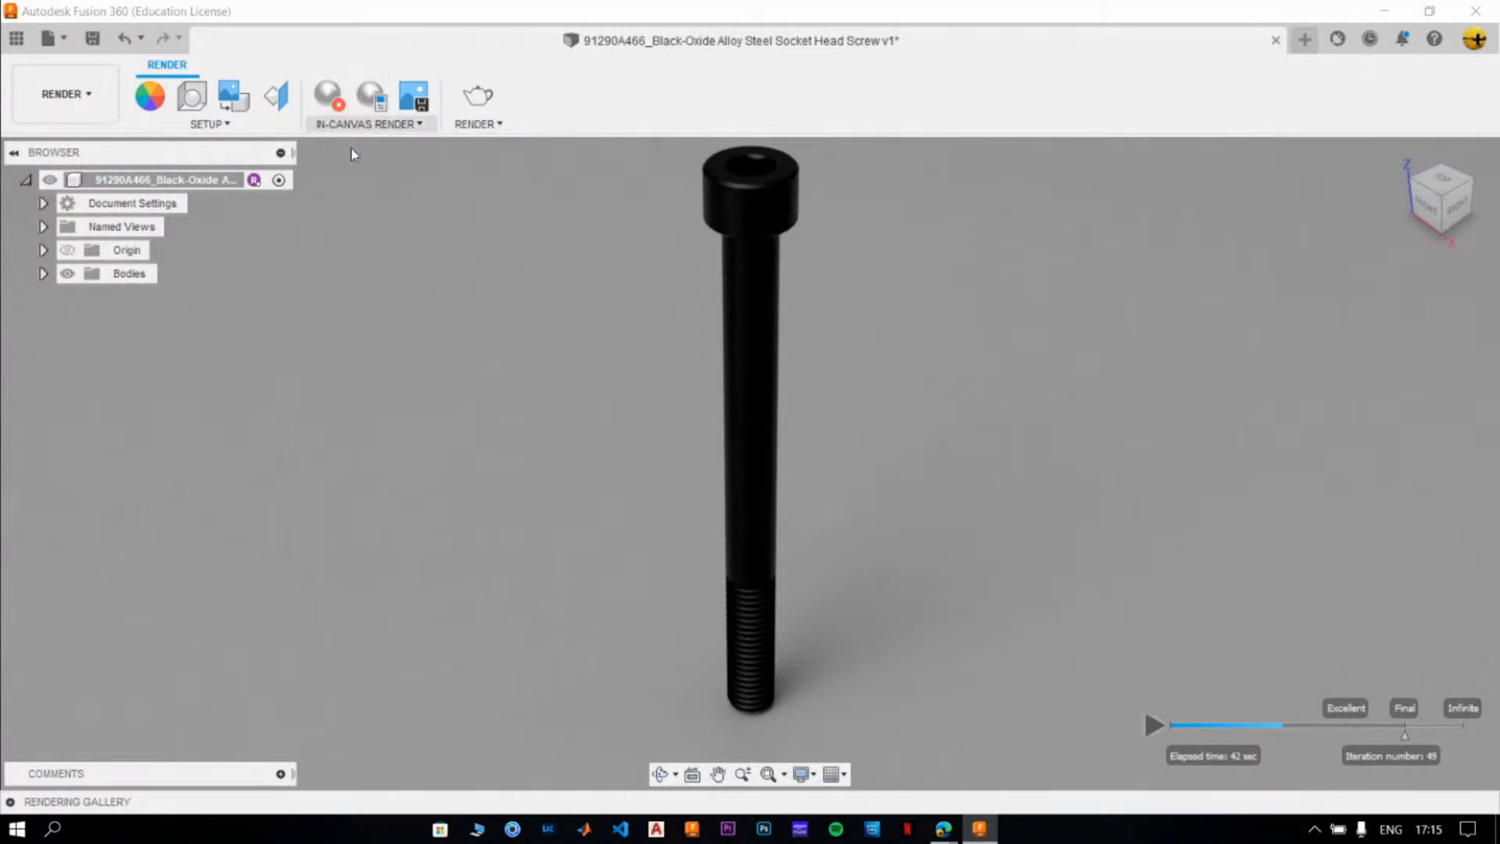
click(336, 100)
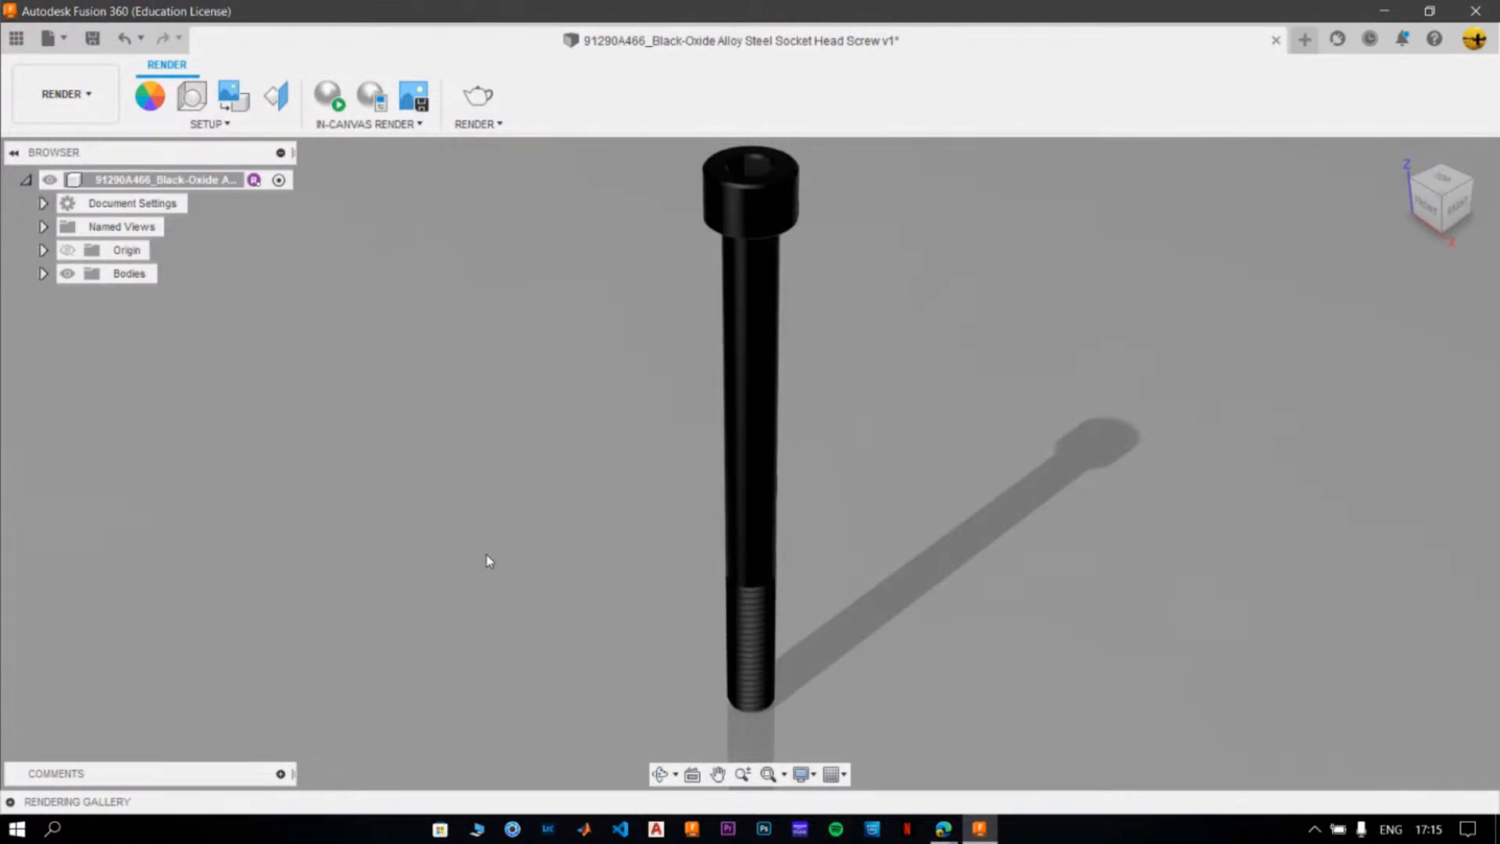
- Set the ground reflection roughness to 0.05 in the scene settings and close them
scroll(488, 556, down, 2)
scroll(487, 555, down, 1)
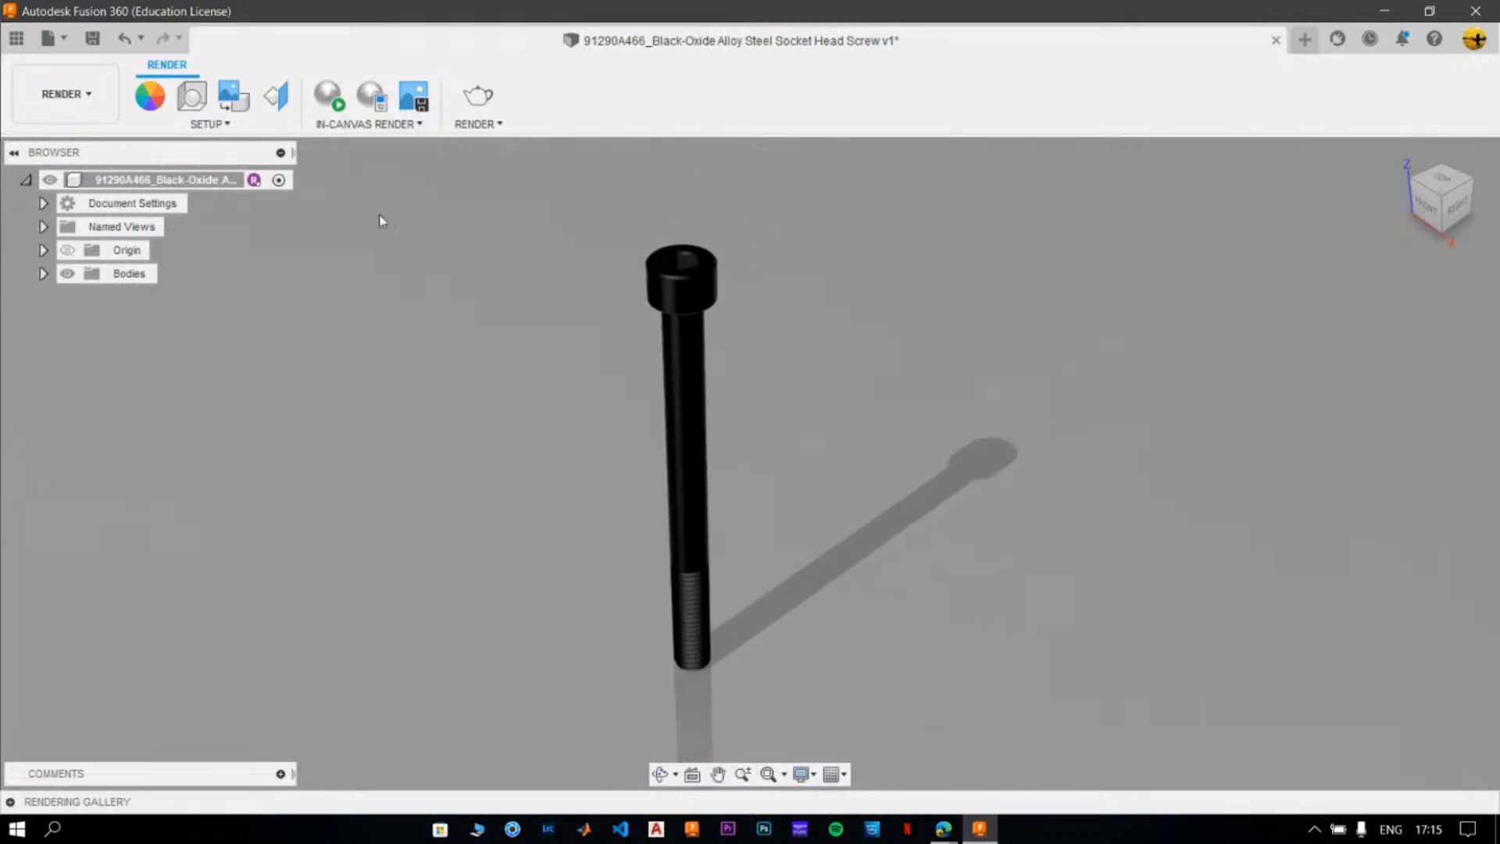
click(192, 97)
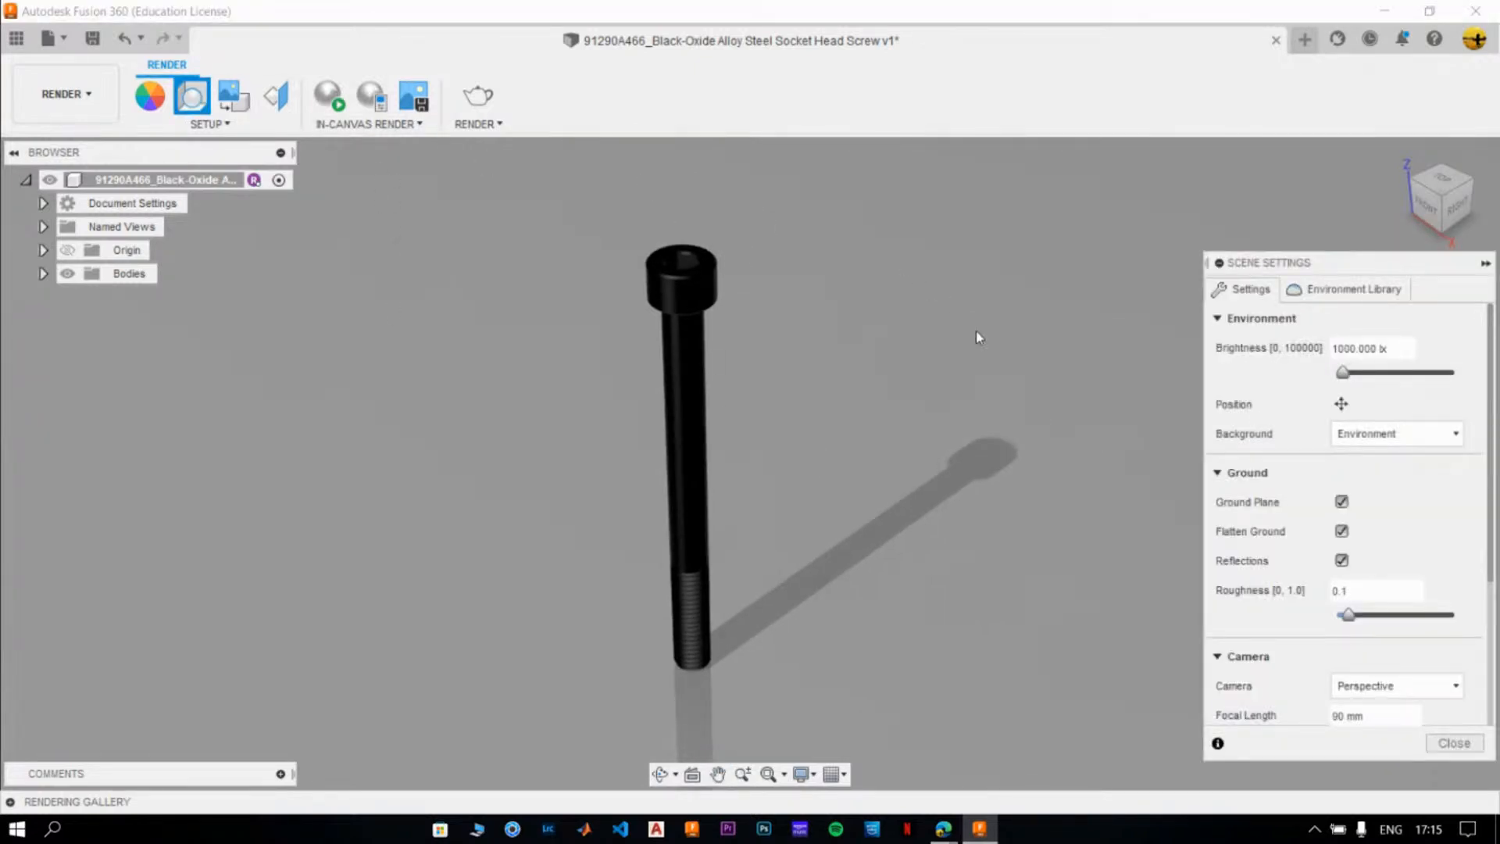
drag(1353, 591, 1344, 591)
text(05)
key(Return)
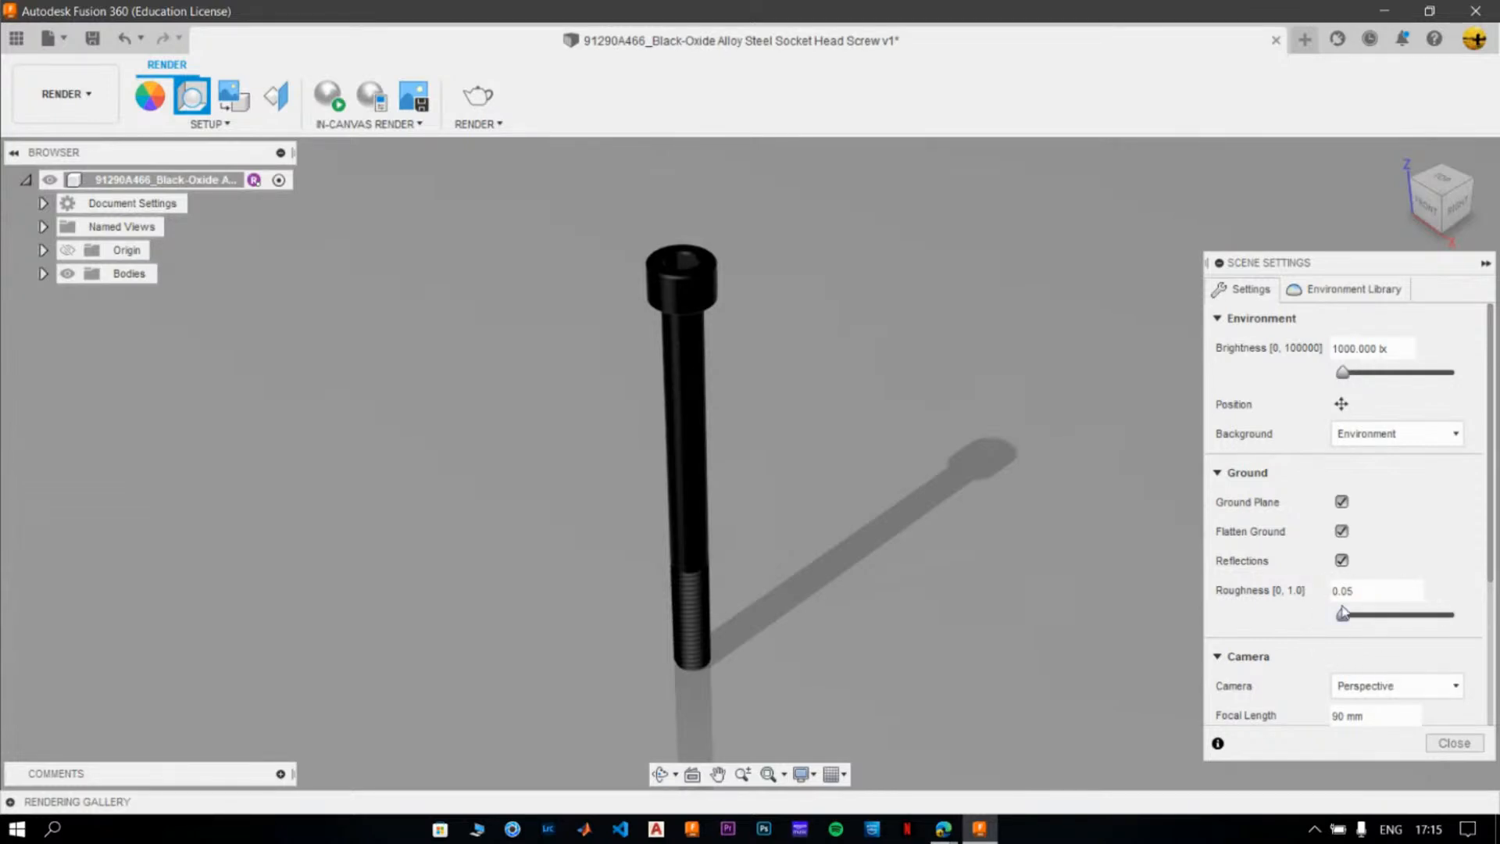
click(1455, 742)
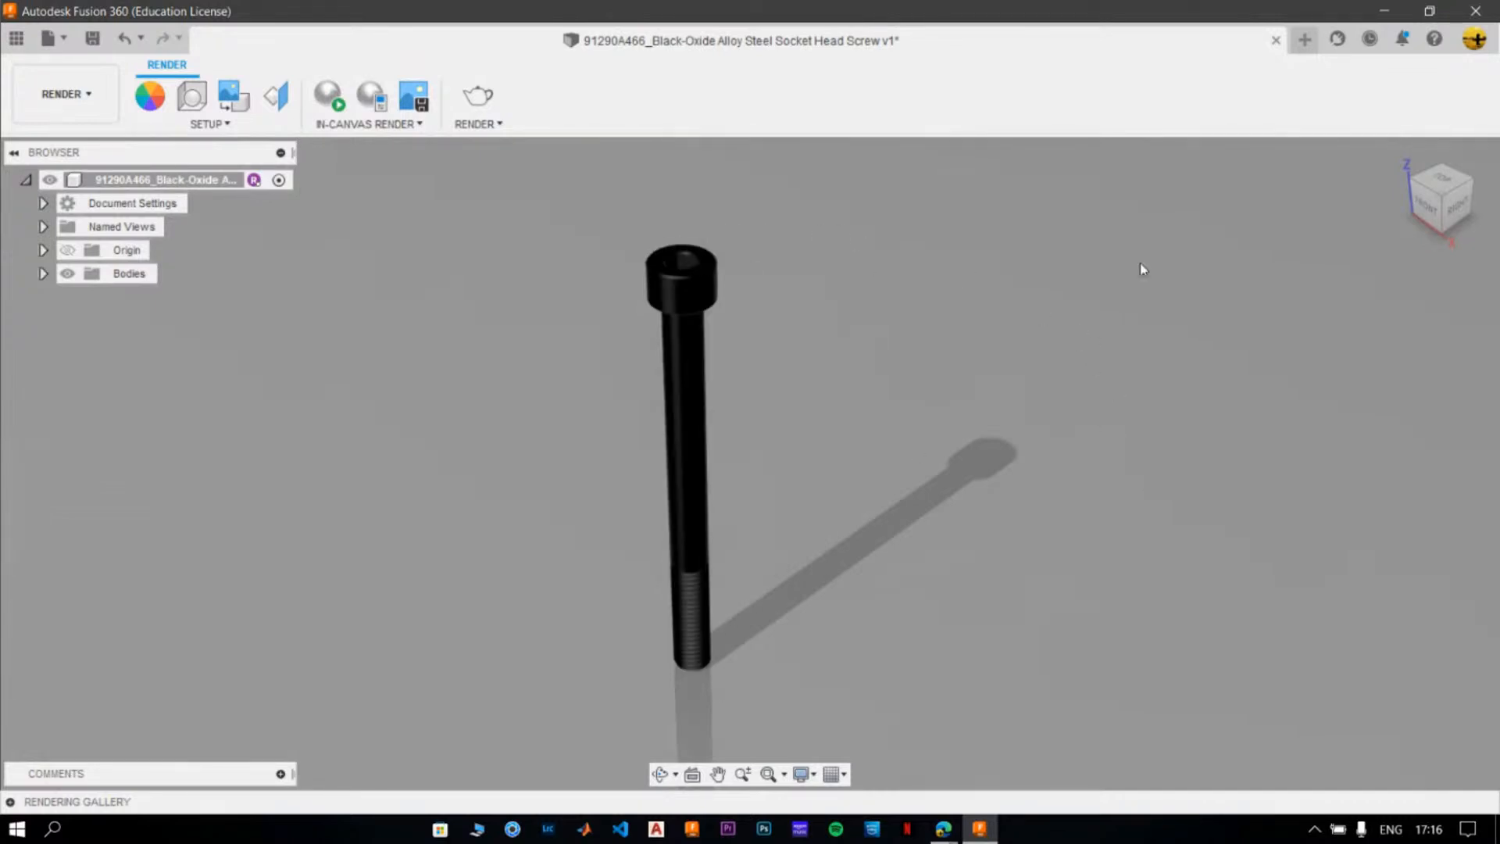
drag(1427, 206, 1498, 159)
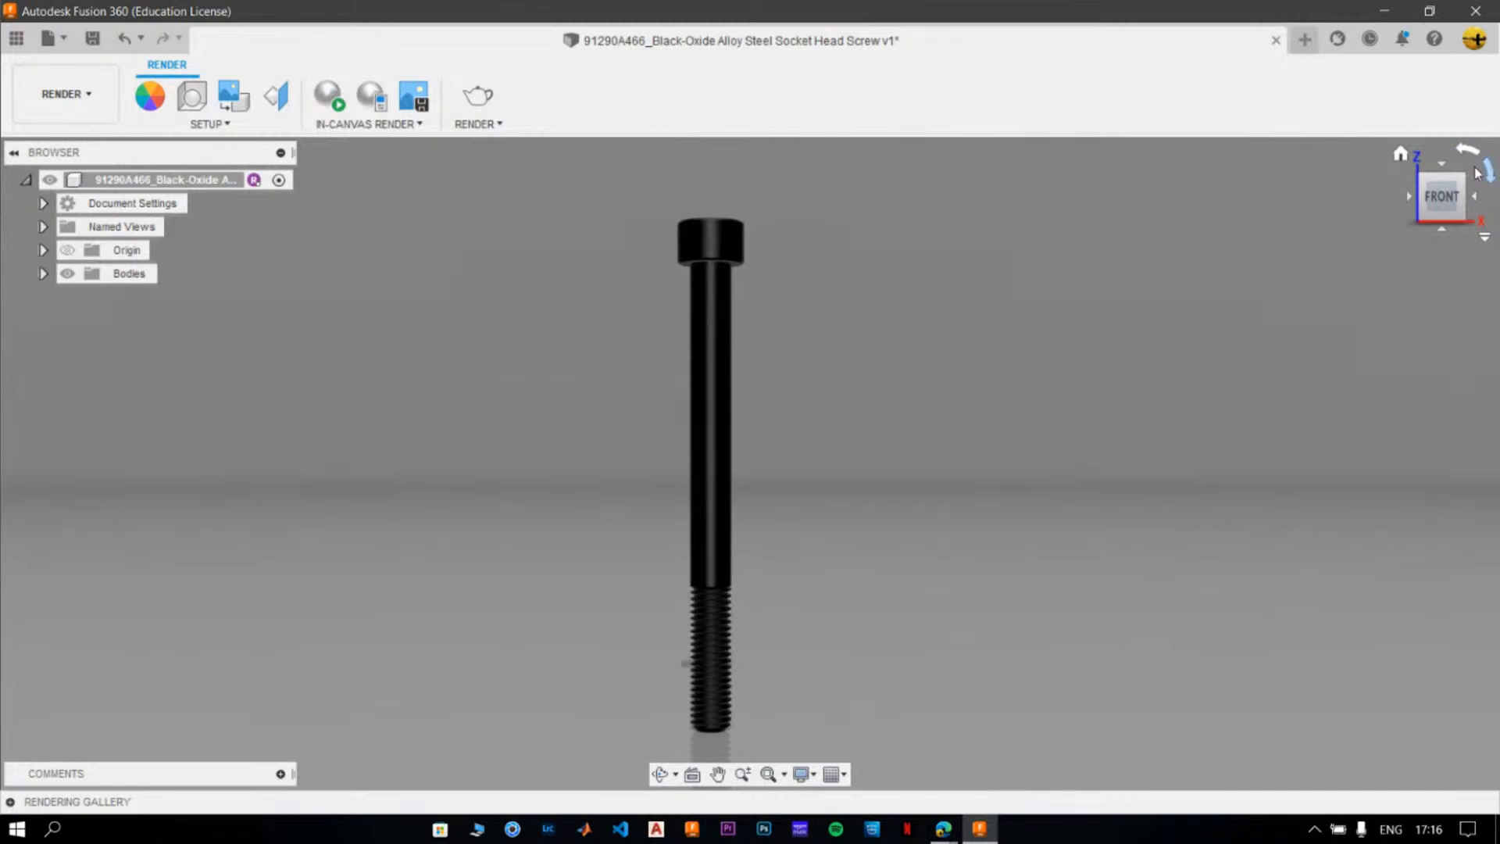
click(1490, 171)
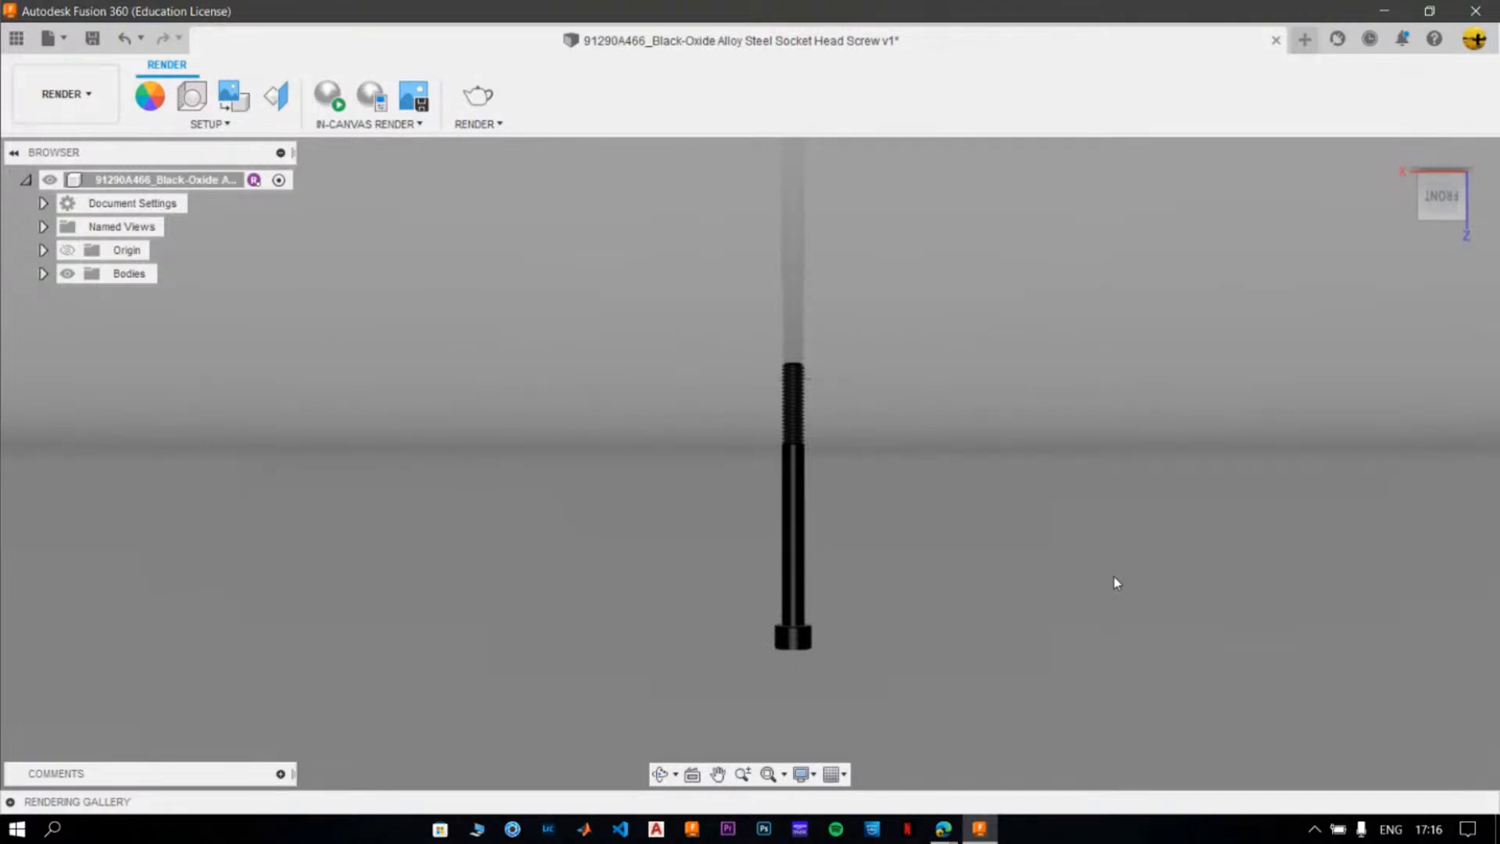
click(1400, 152)
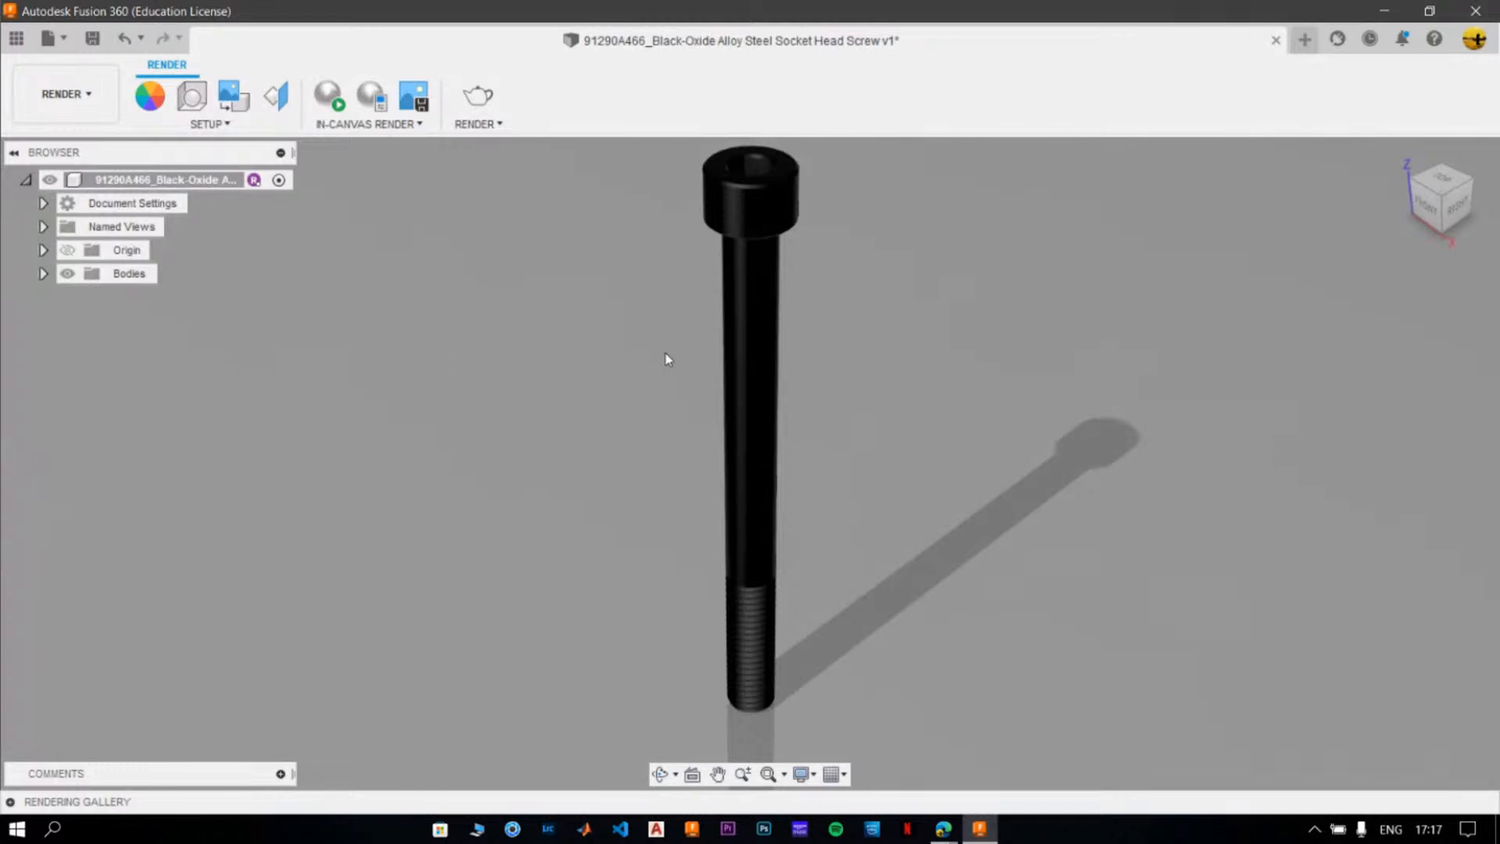
- Lay the screw body down by rotating it 90 deg about the Y axis with Move/Copy, working in the front view
click(740, 344)
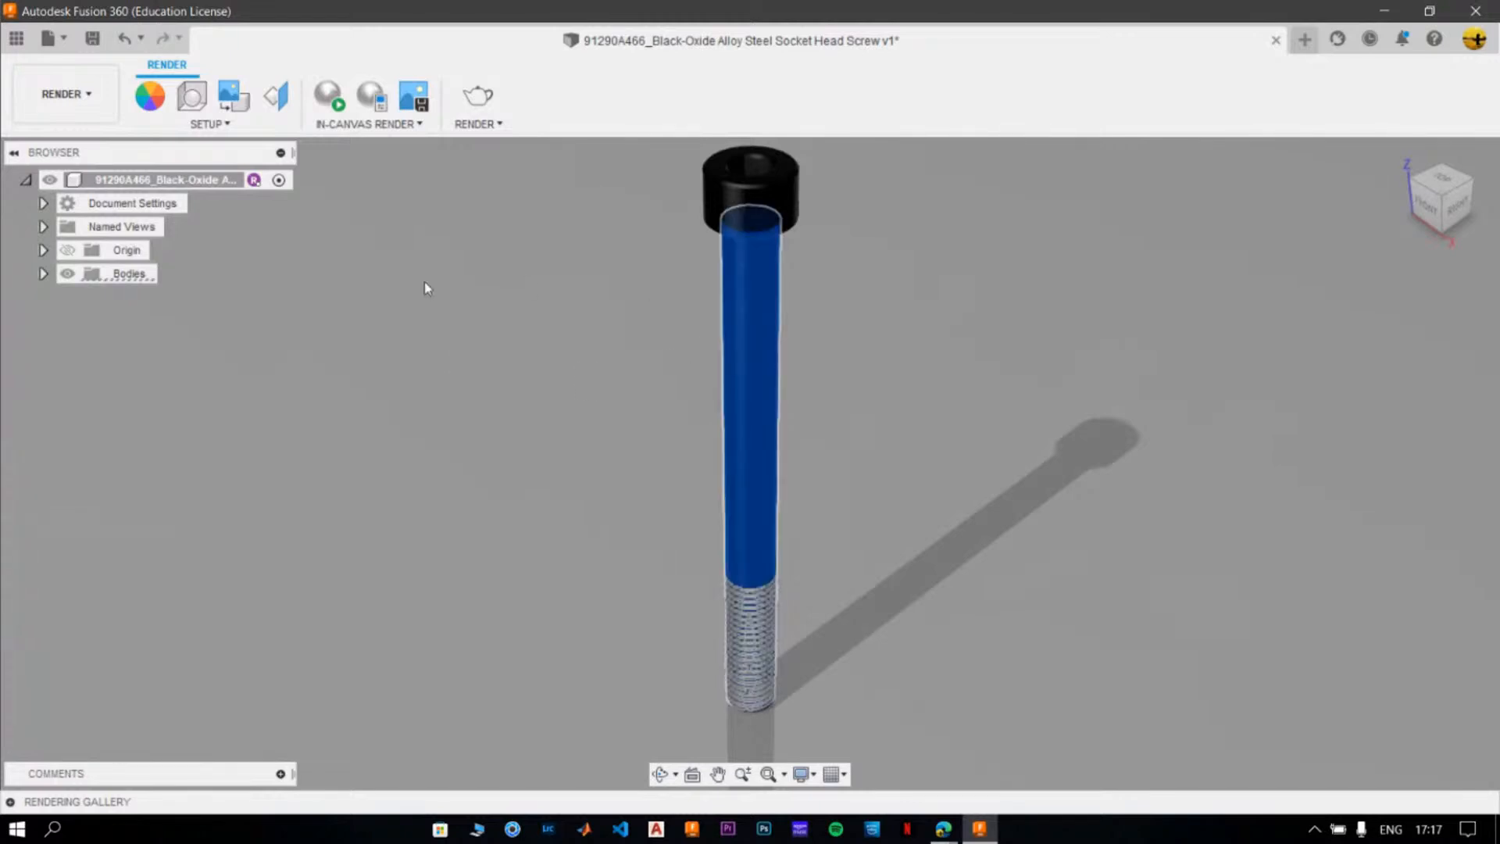
click(43, 274)
click(145, 297)
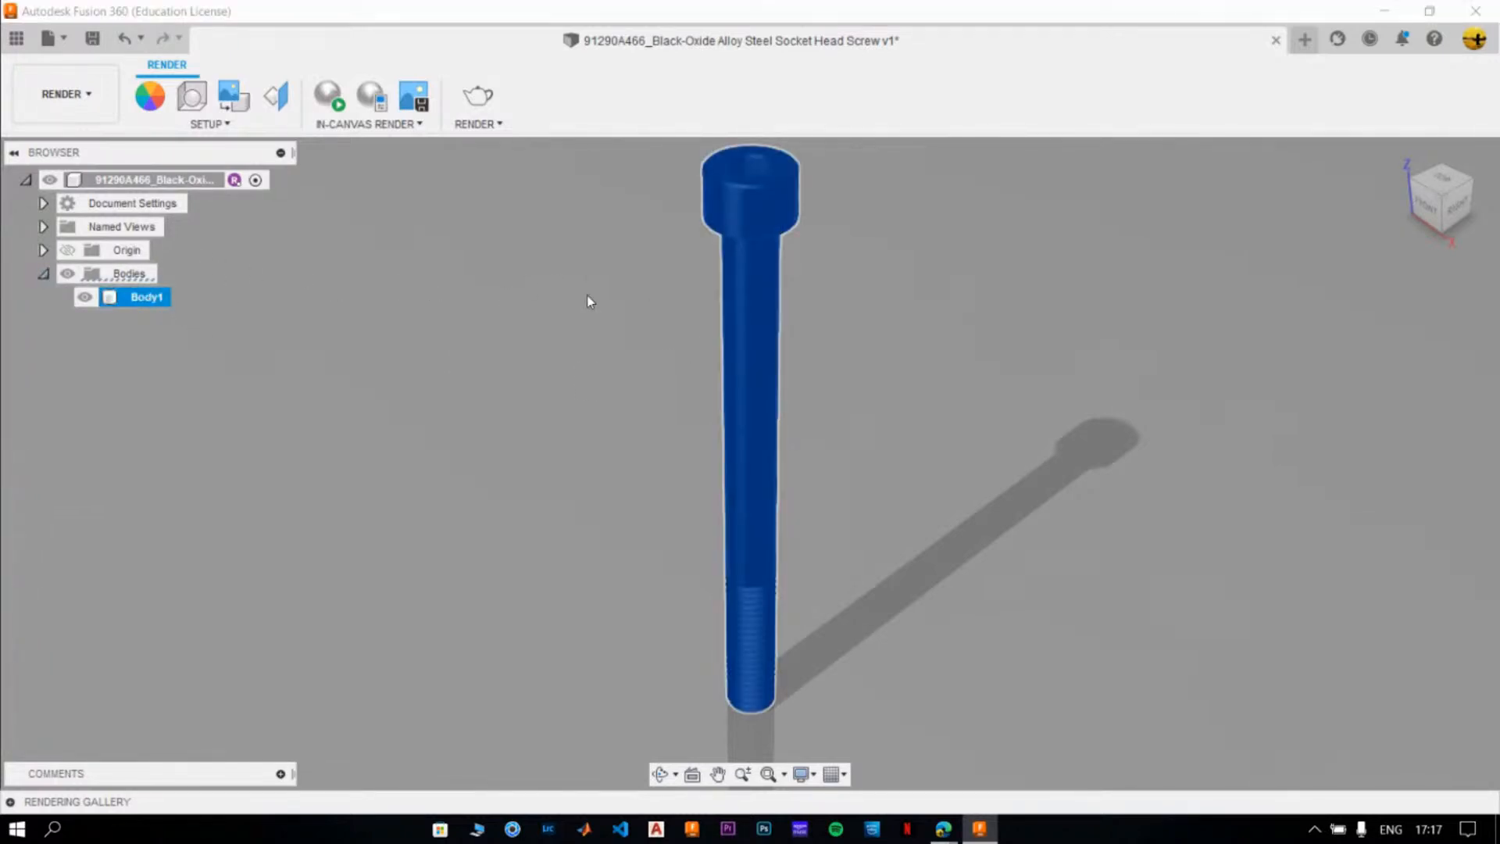
key(m)
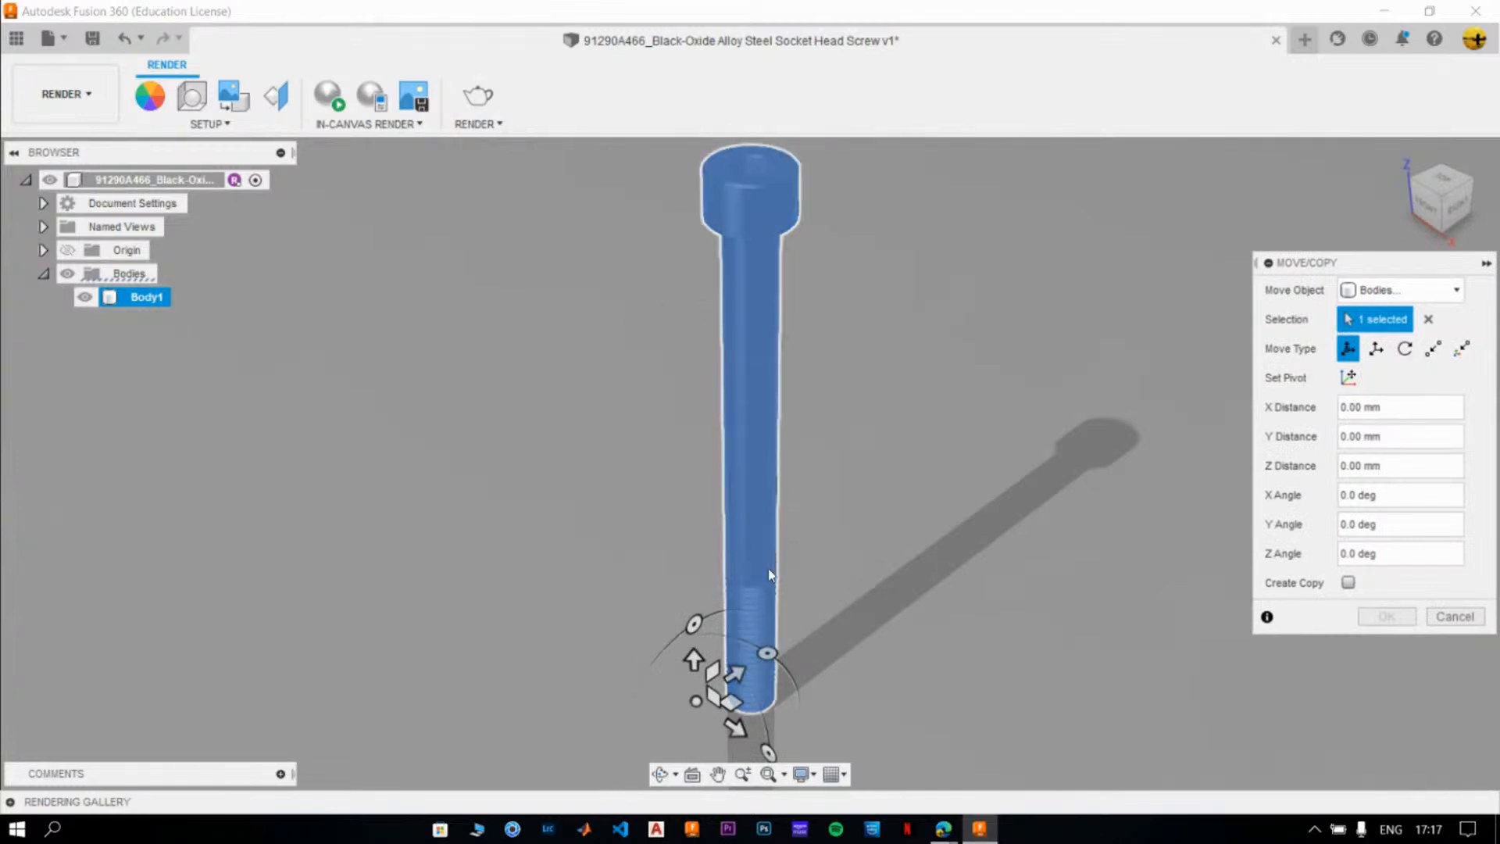
click(1424, 208)
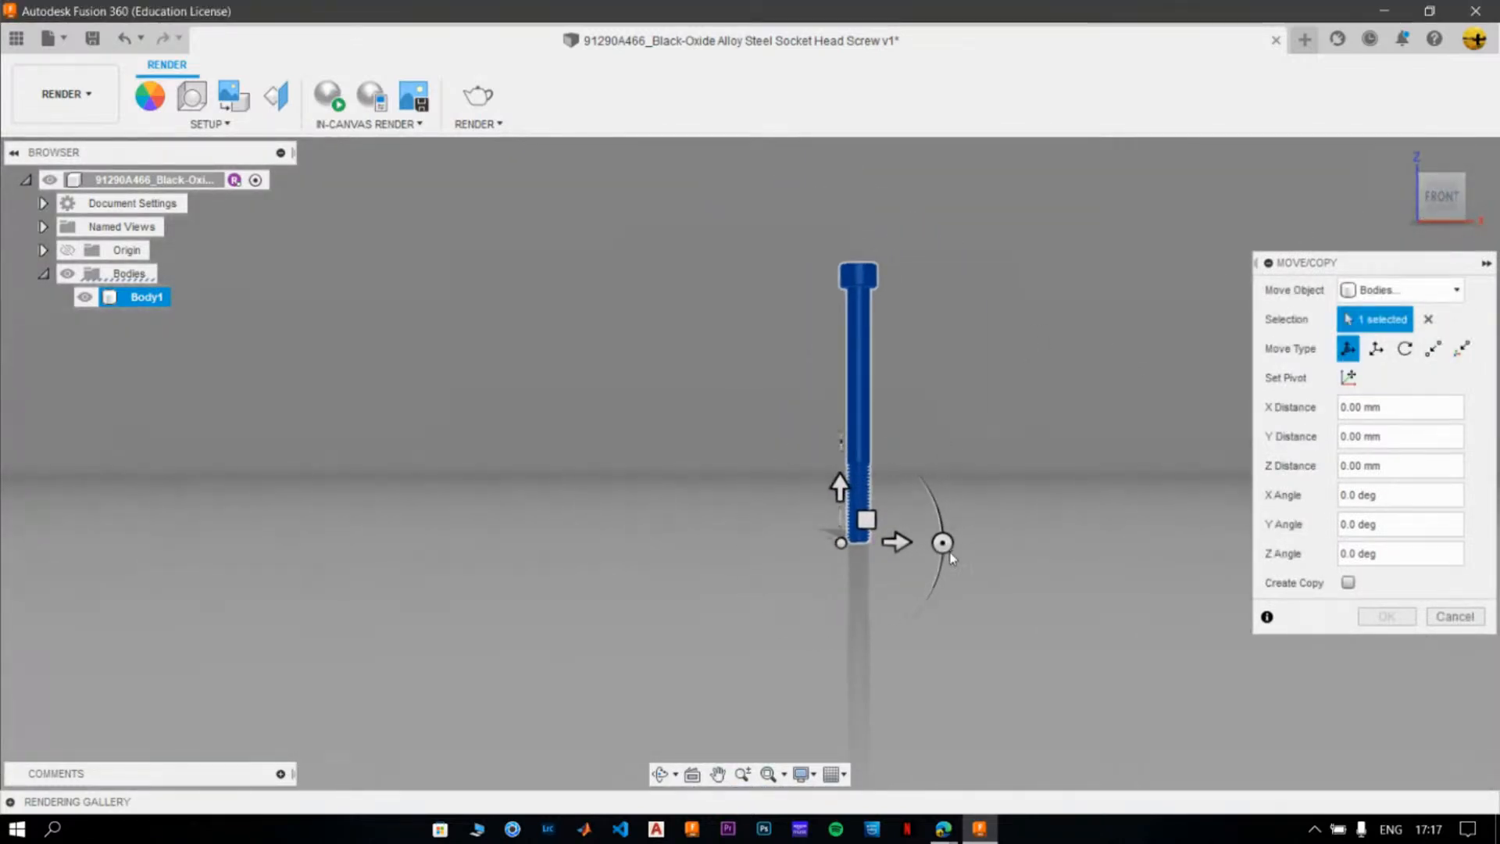
drag(943, 543, 857, 637)
scroll(1094, 602, up, 5)
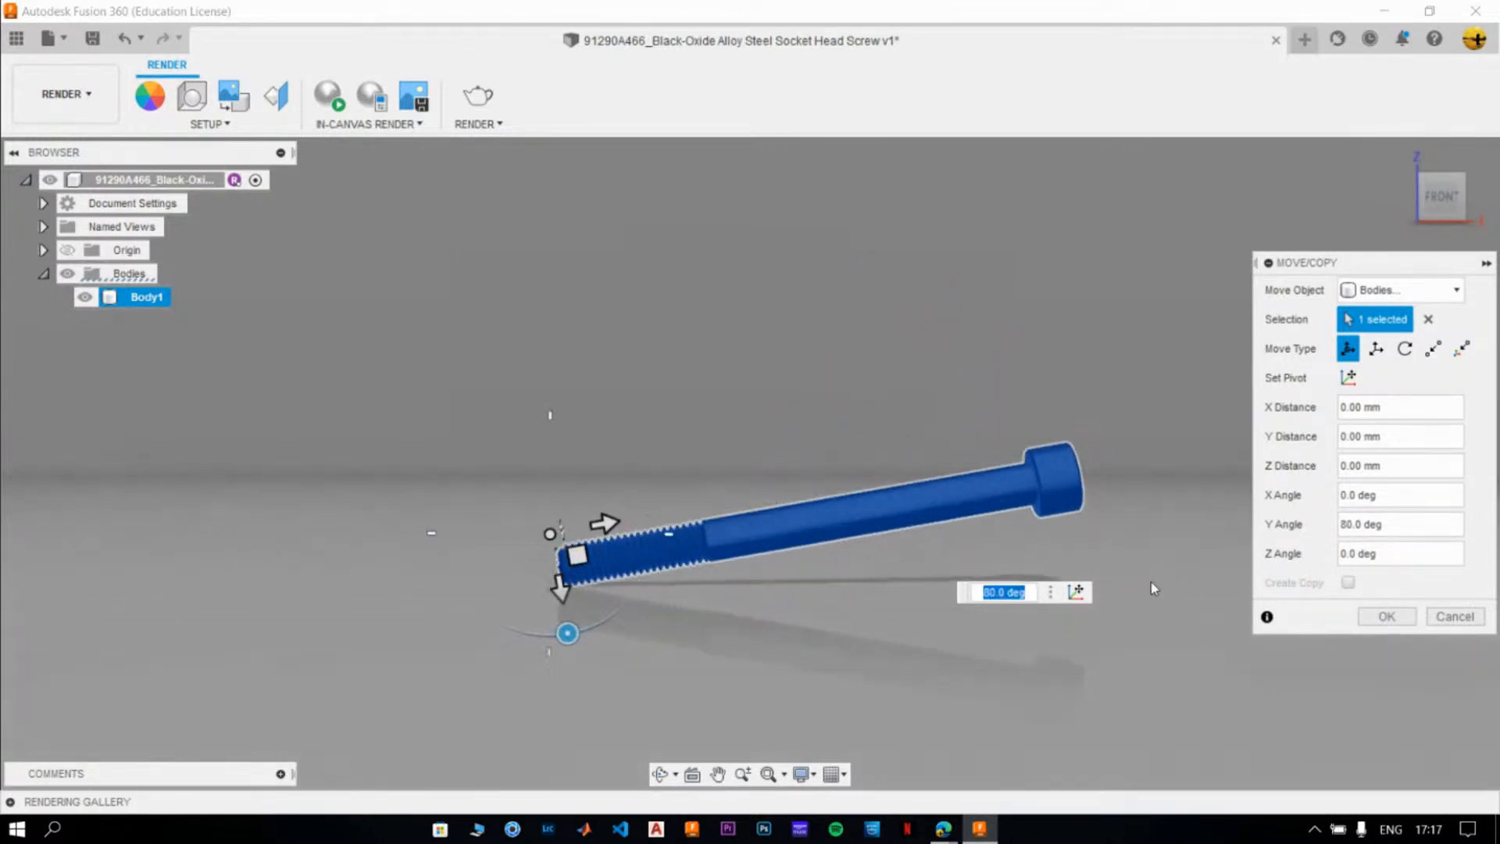
middle_drag(437, 573, 281, 558)
drag(245, 534, 236, 534)
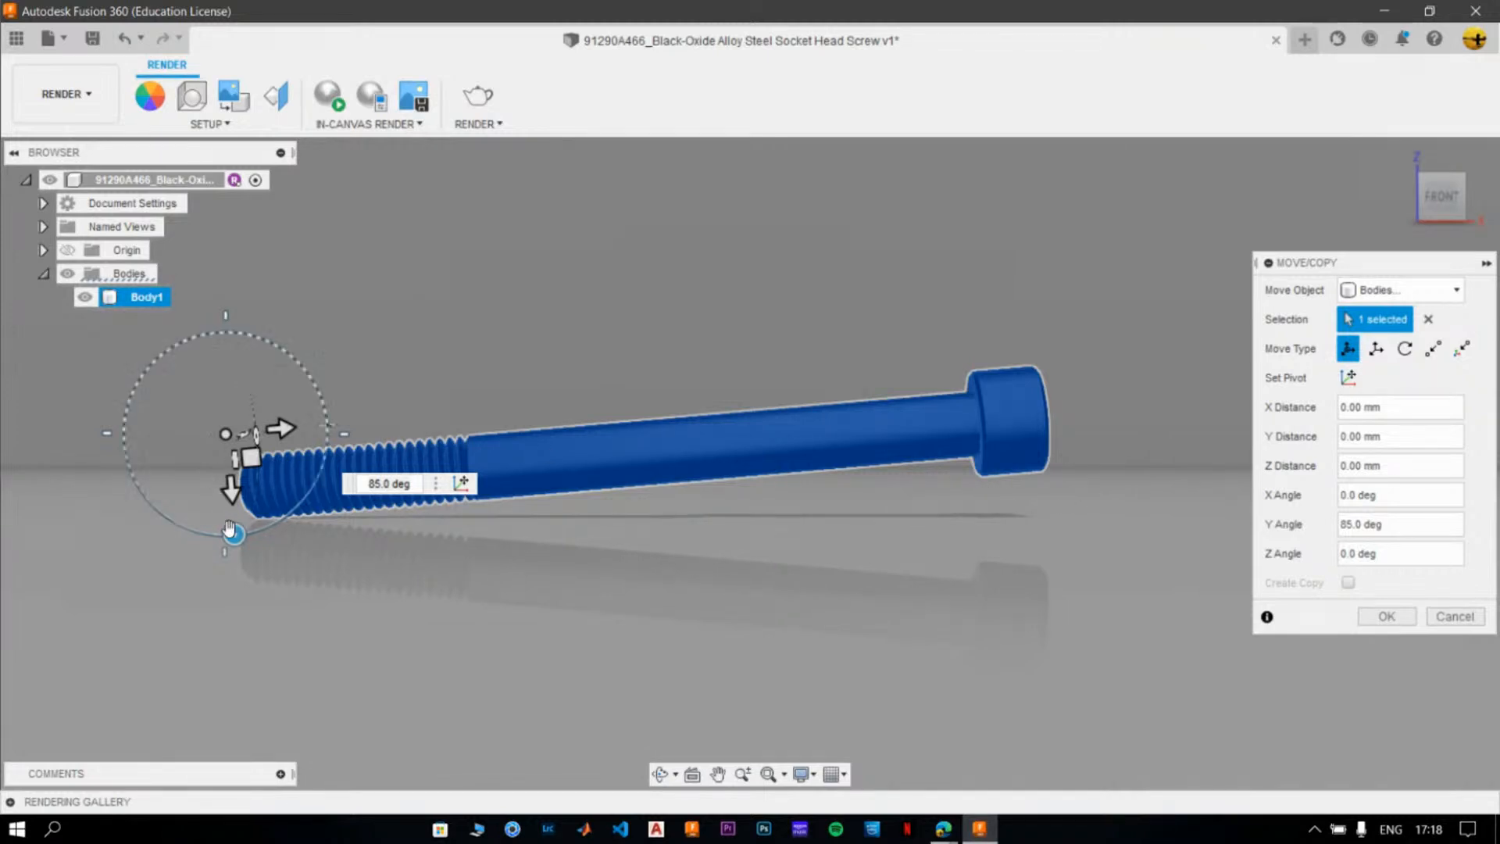
drag(231, 534, 225, 535)
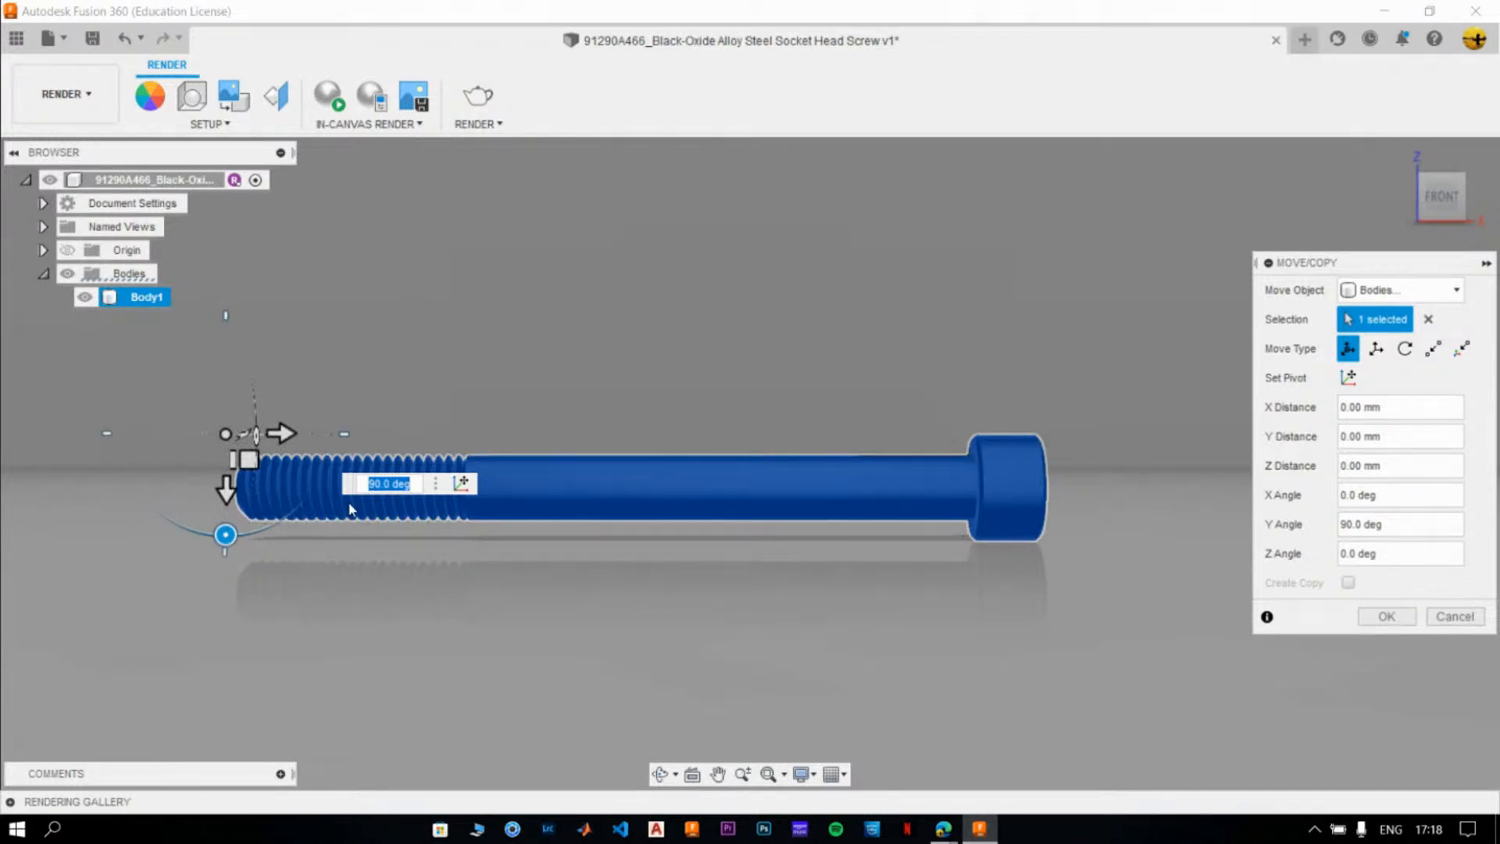
- Fine-tune the screw's rotation to a Y angle of 88.4 deg, checking ground contact at the head and the threaded end
text(88)
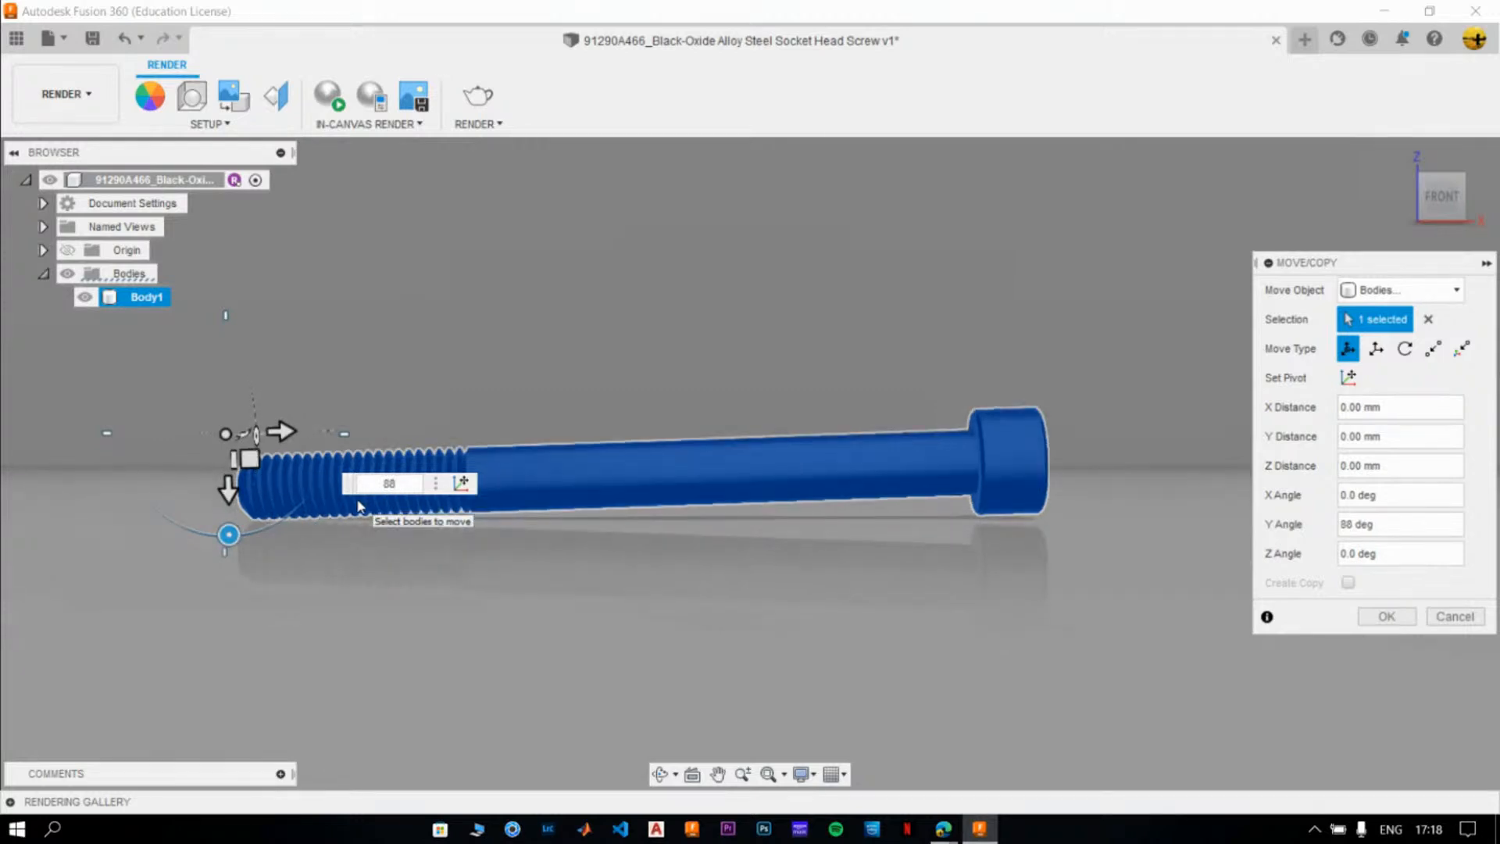
text(.2)
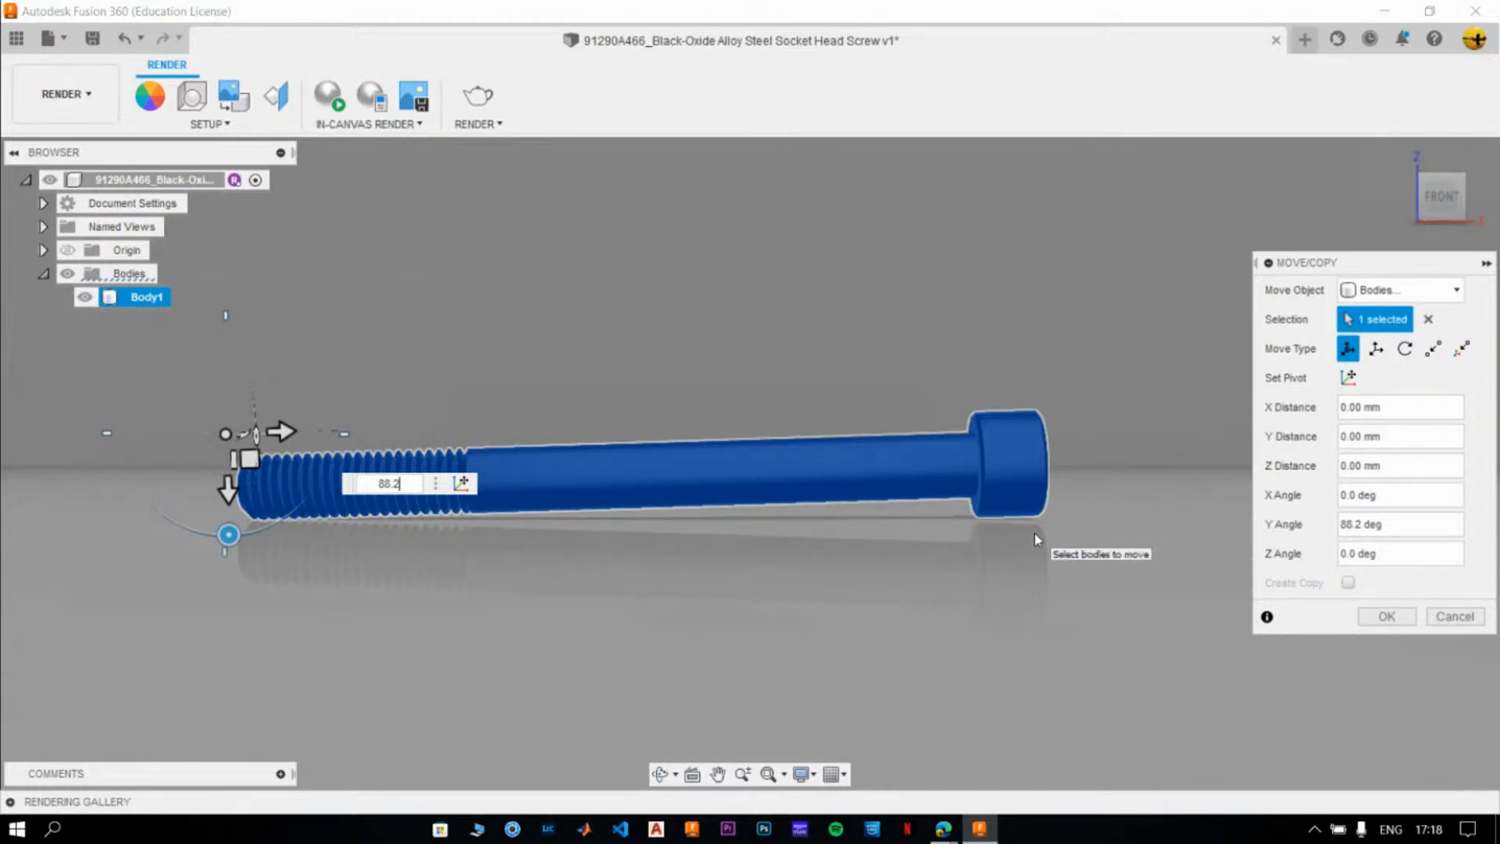
key(BackSpace)
text(3)
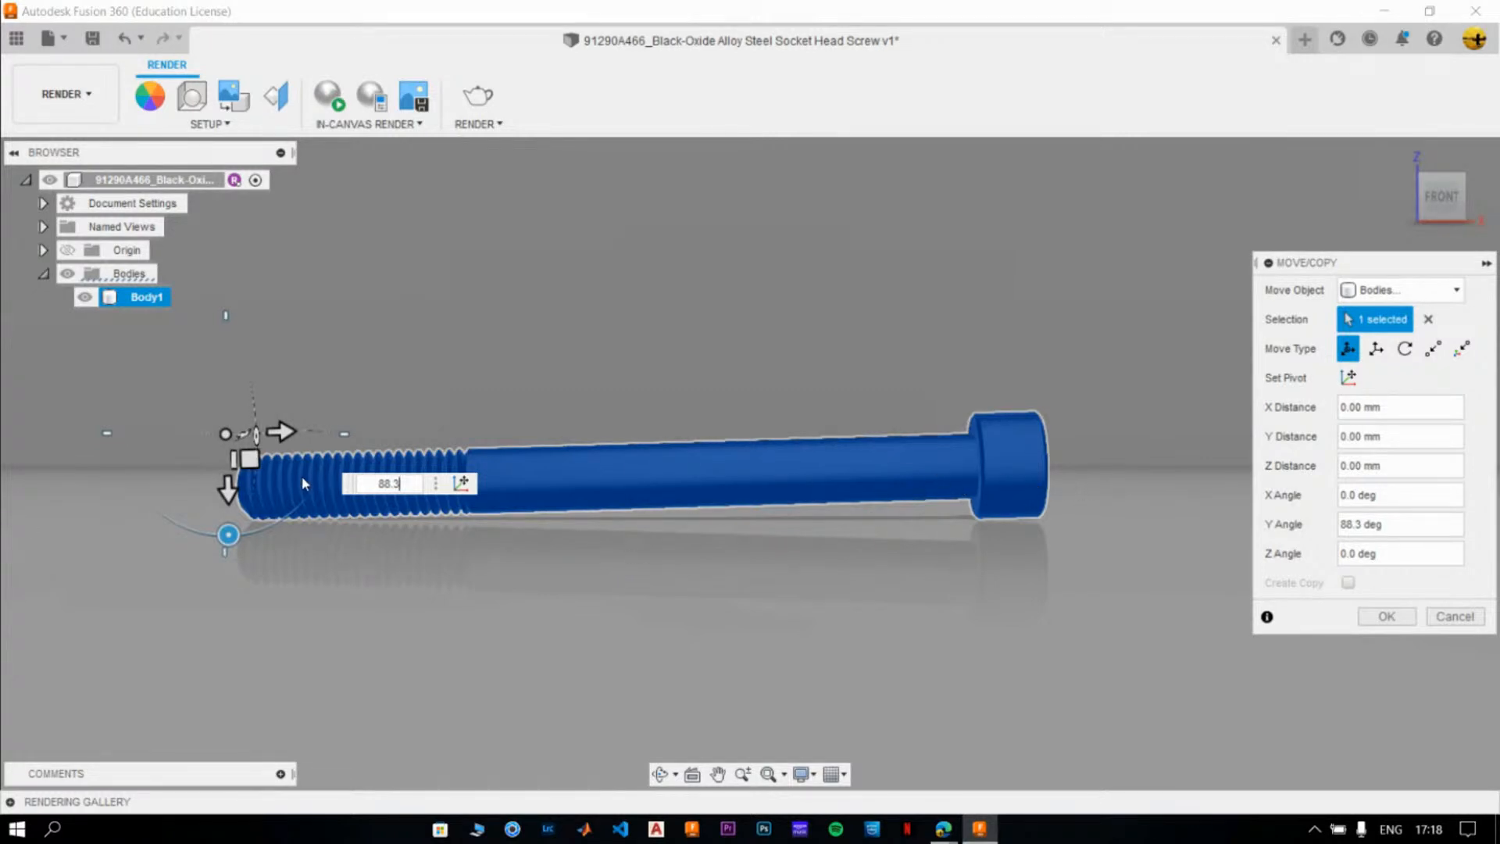
scroll(1034, 598, up, 2)
scroll(1035, 594, up, 3)
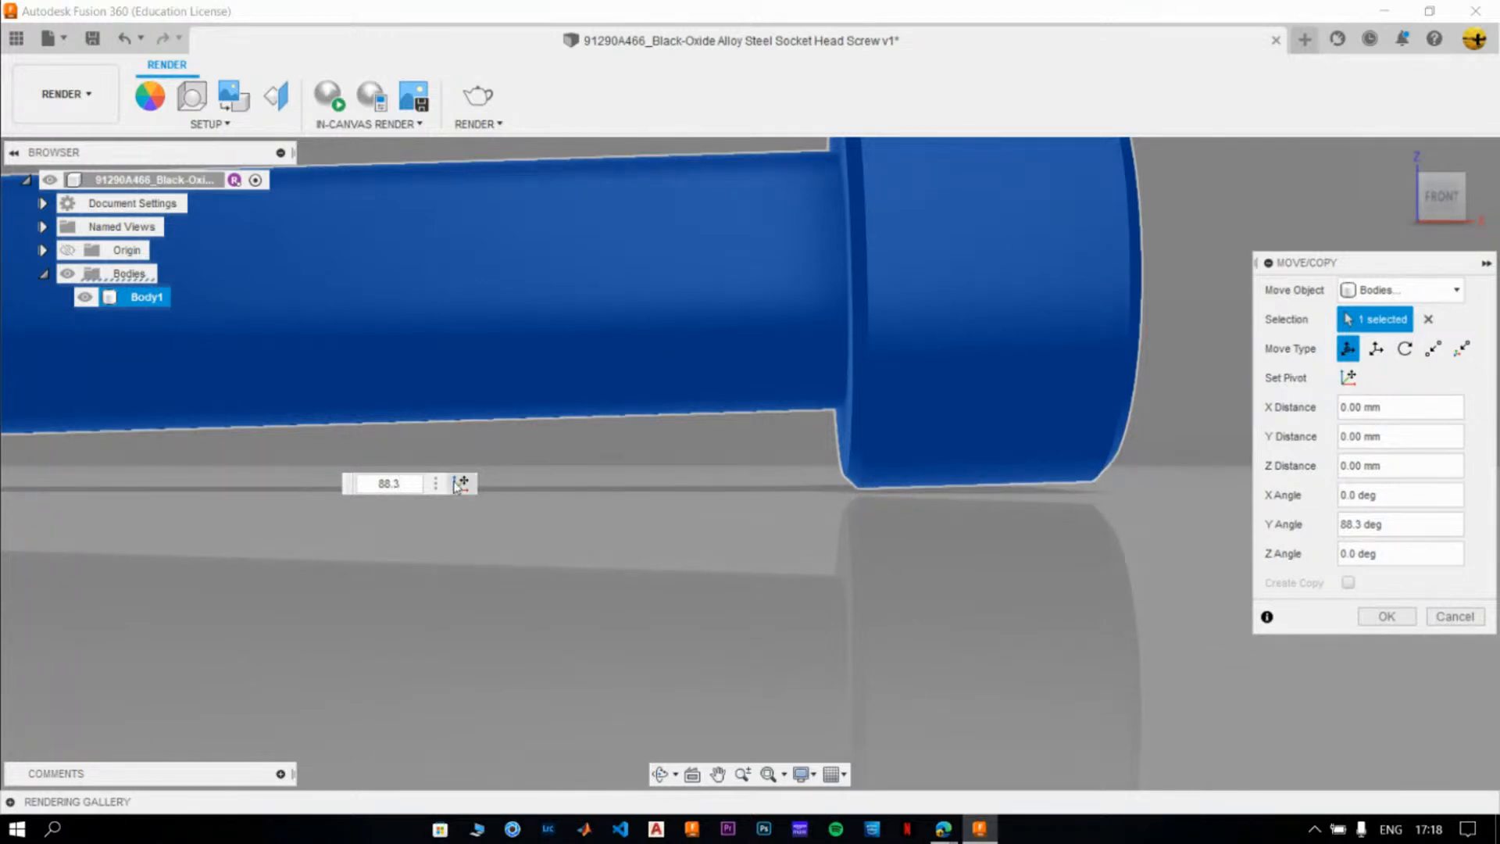
click(404, 486)
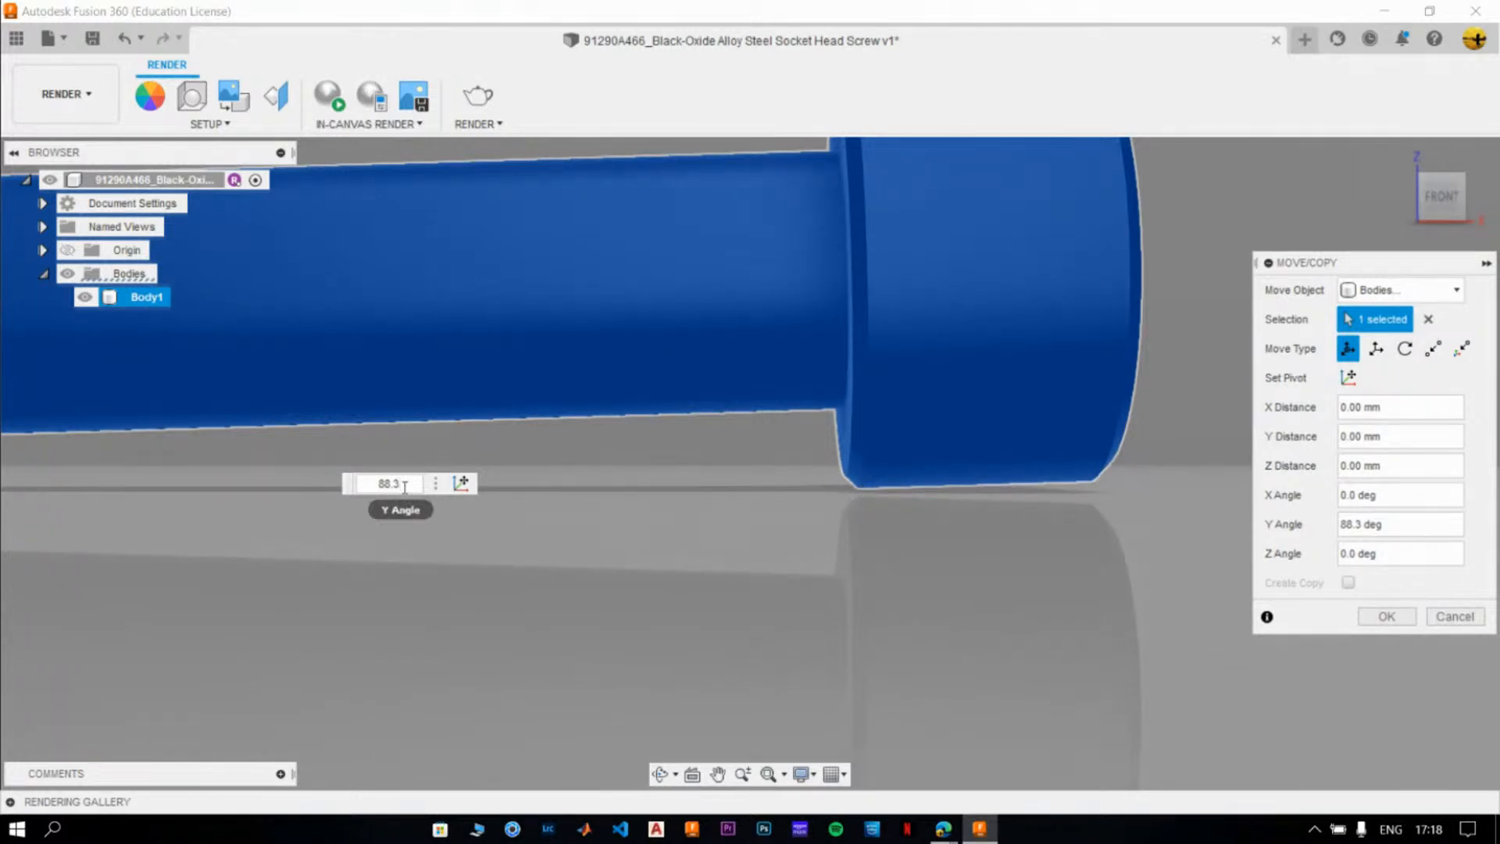
scroll(804, 500, up, 5)
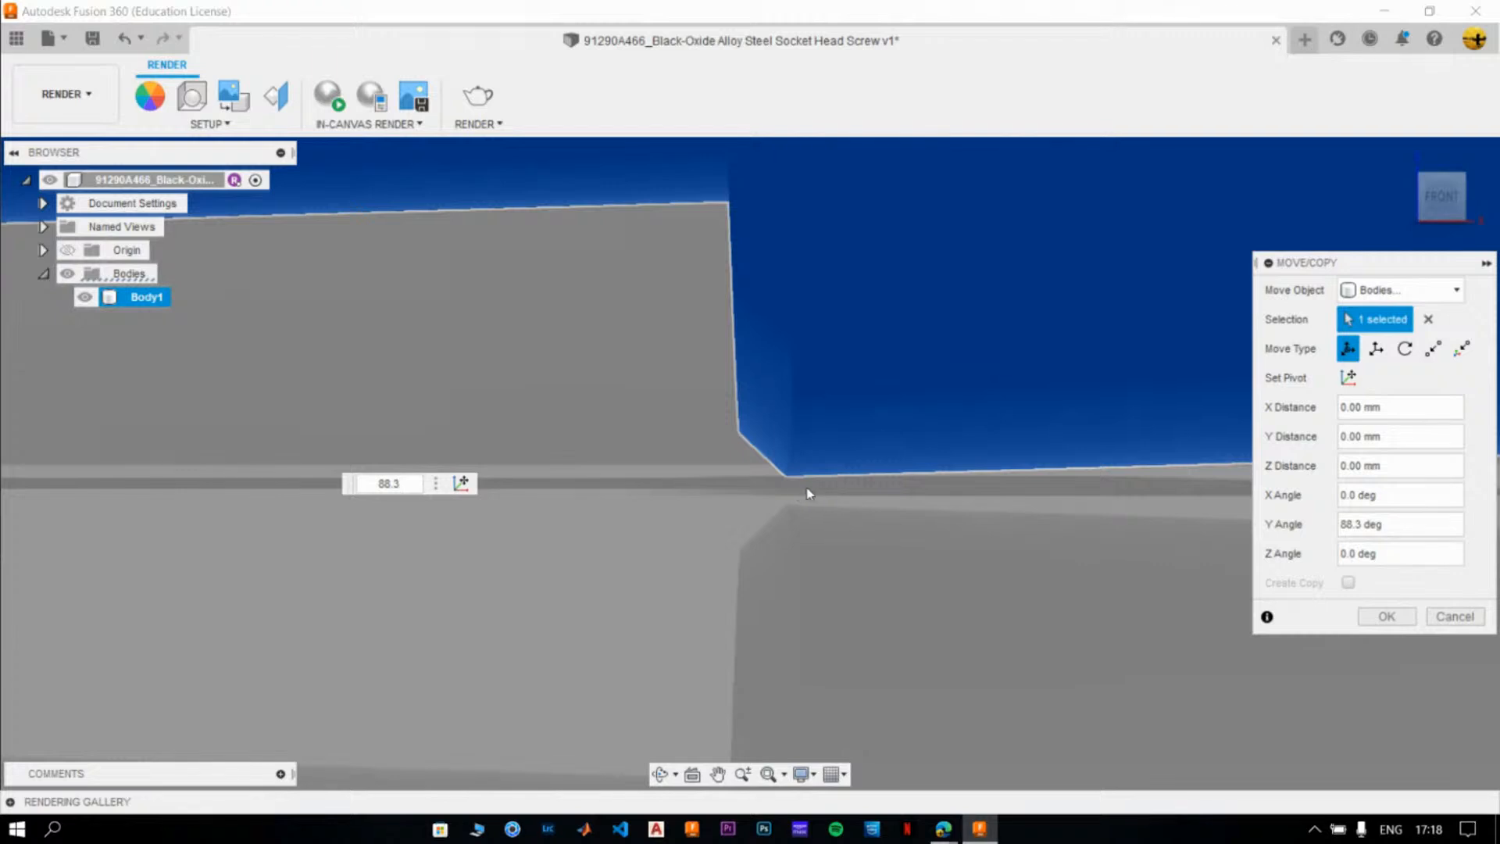
key(BackSpace)
text(4)
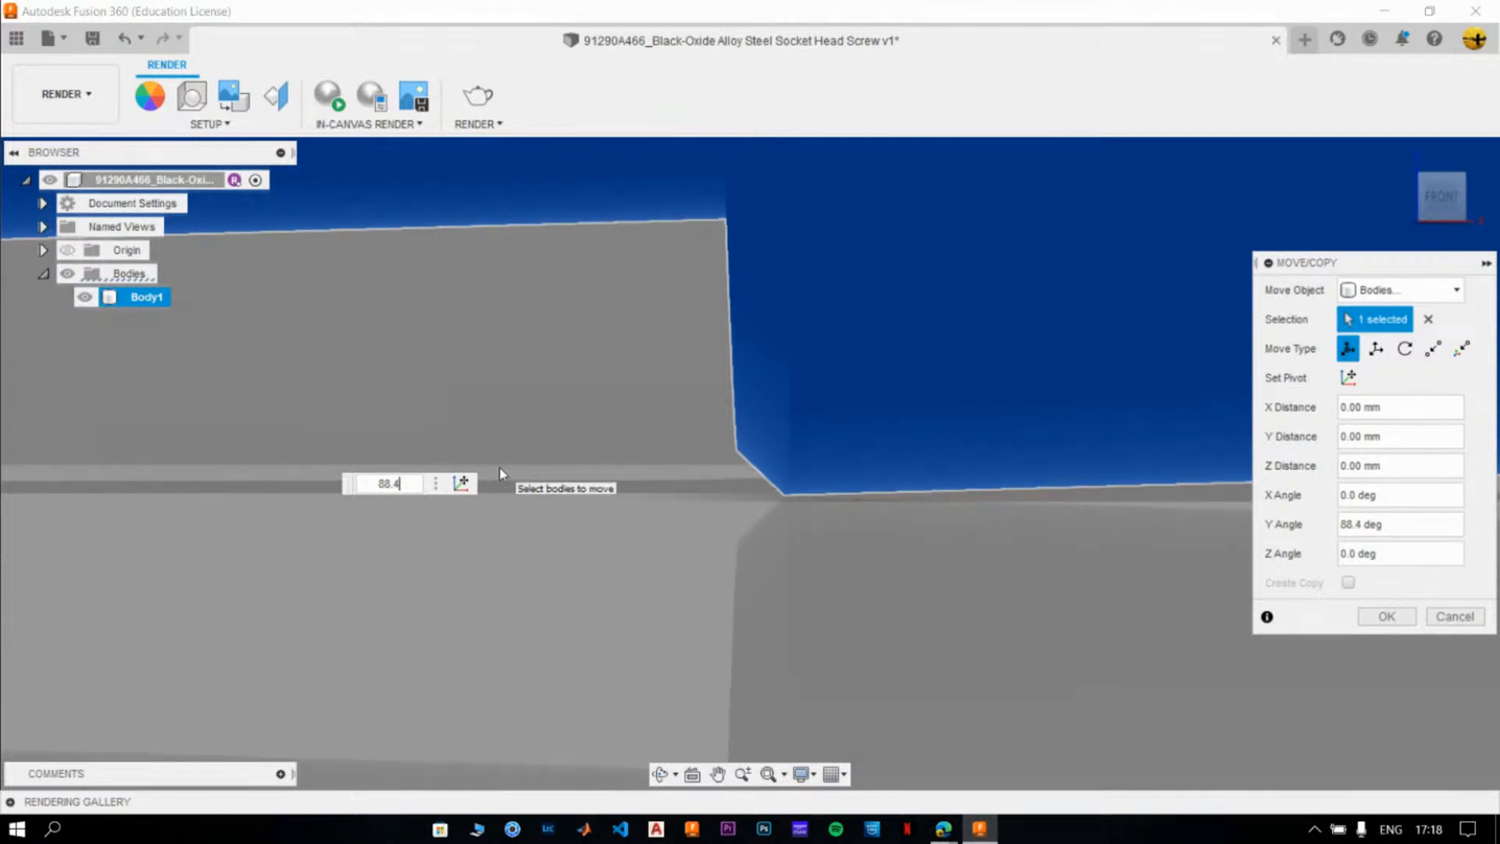
scroll(529, 559, down, 5)
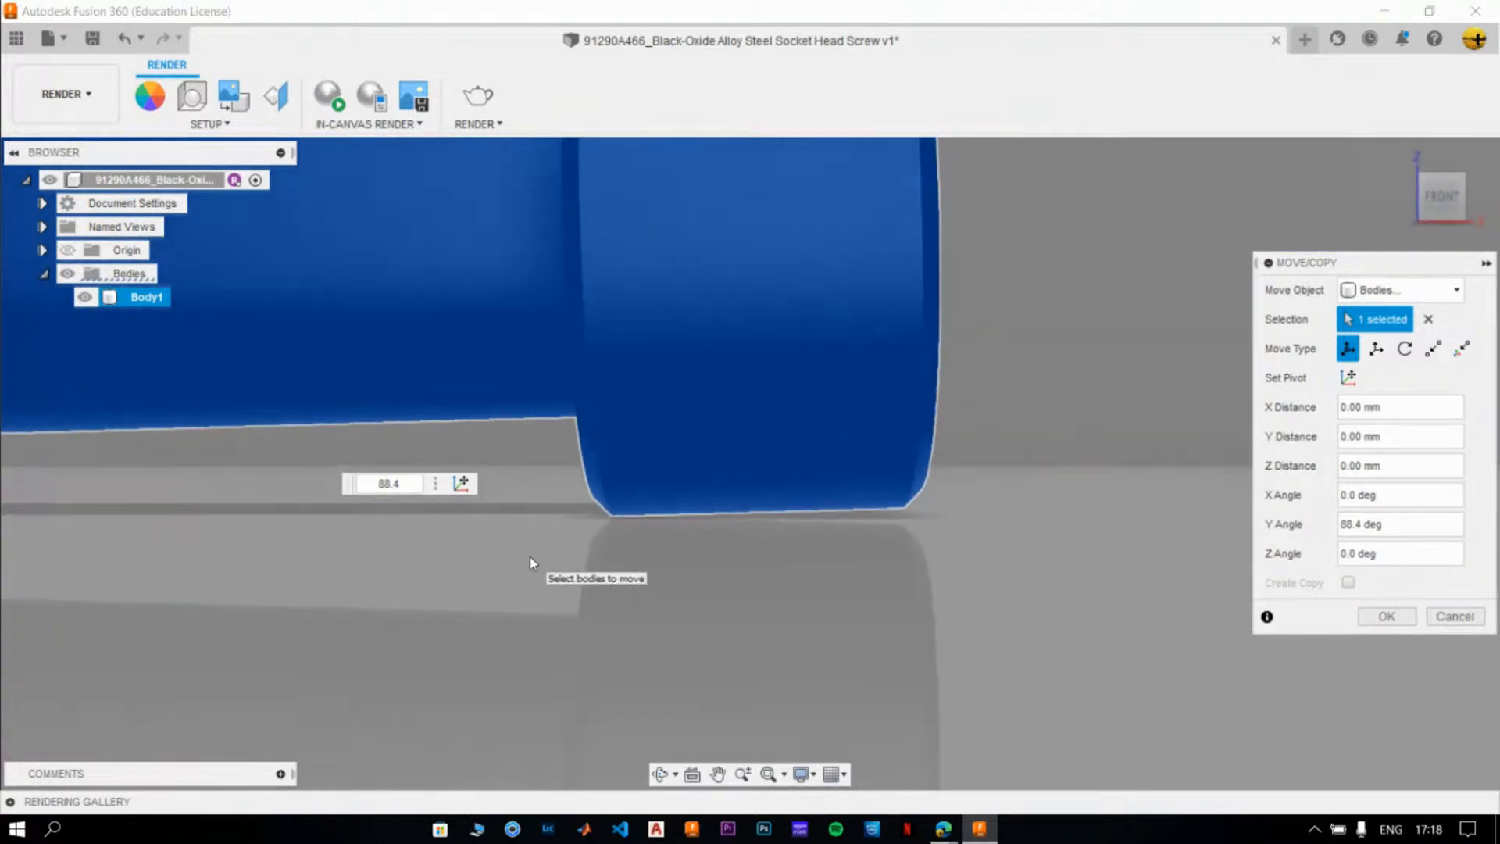
scroll(771, 578, down, 5)
scroll(437, 562, up, 6)
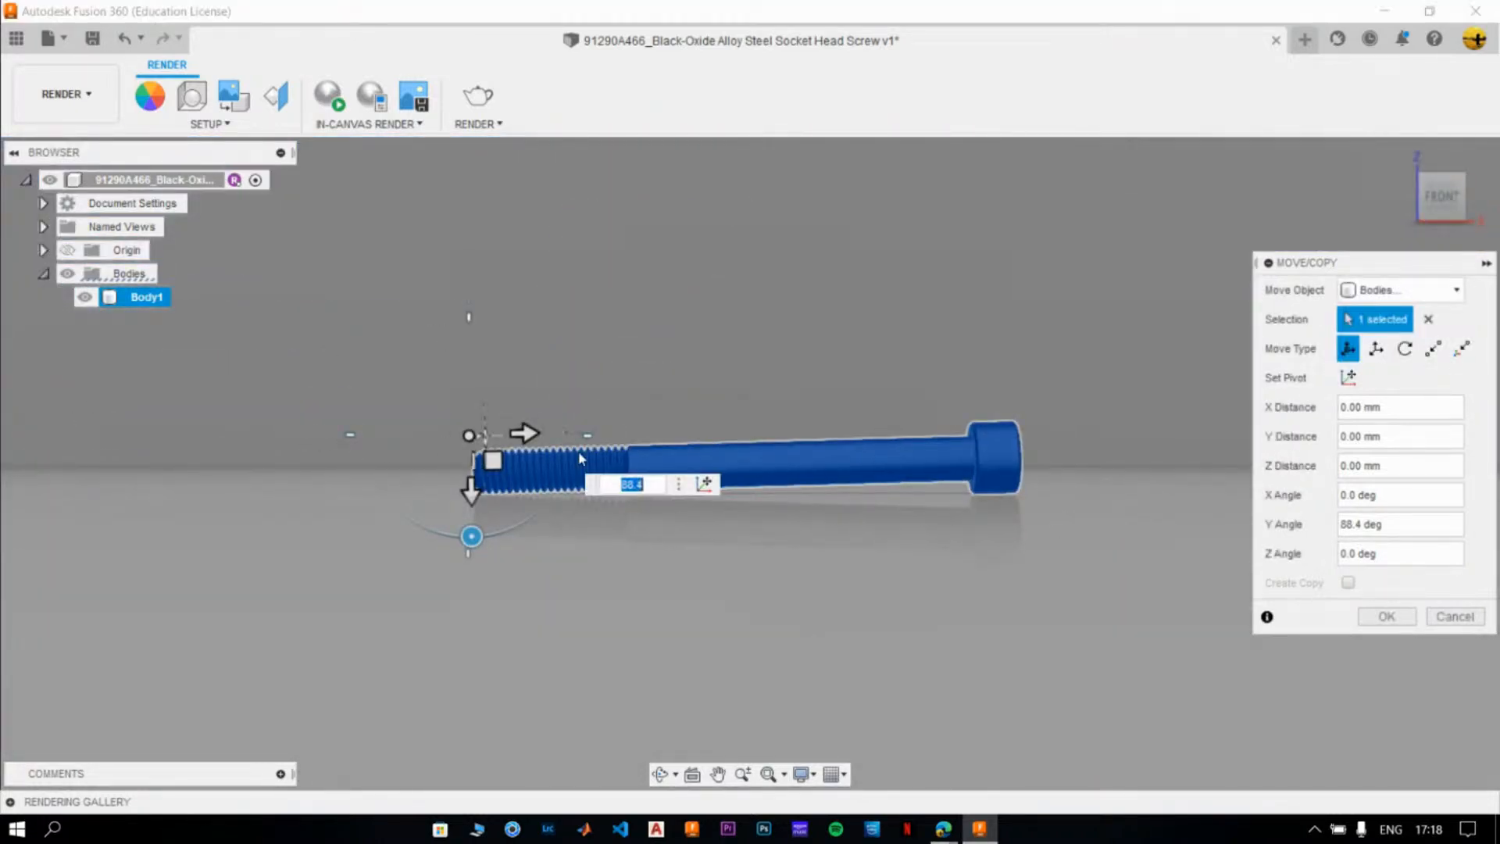
scroll(472, 521, up, 8)
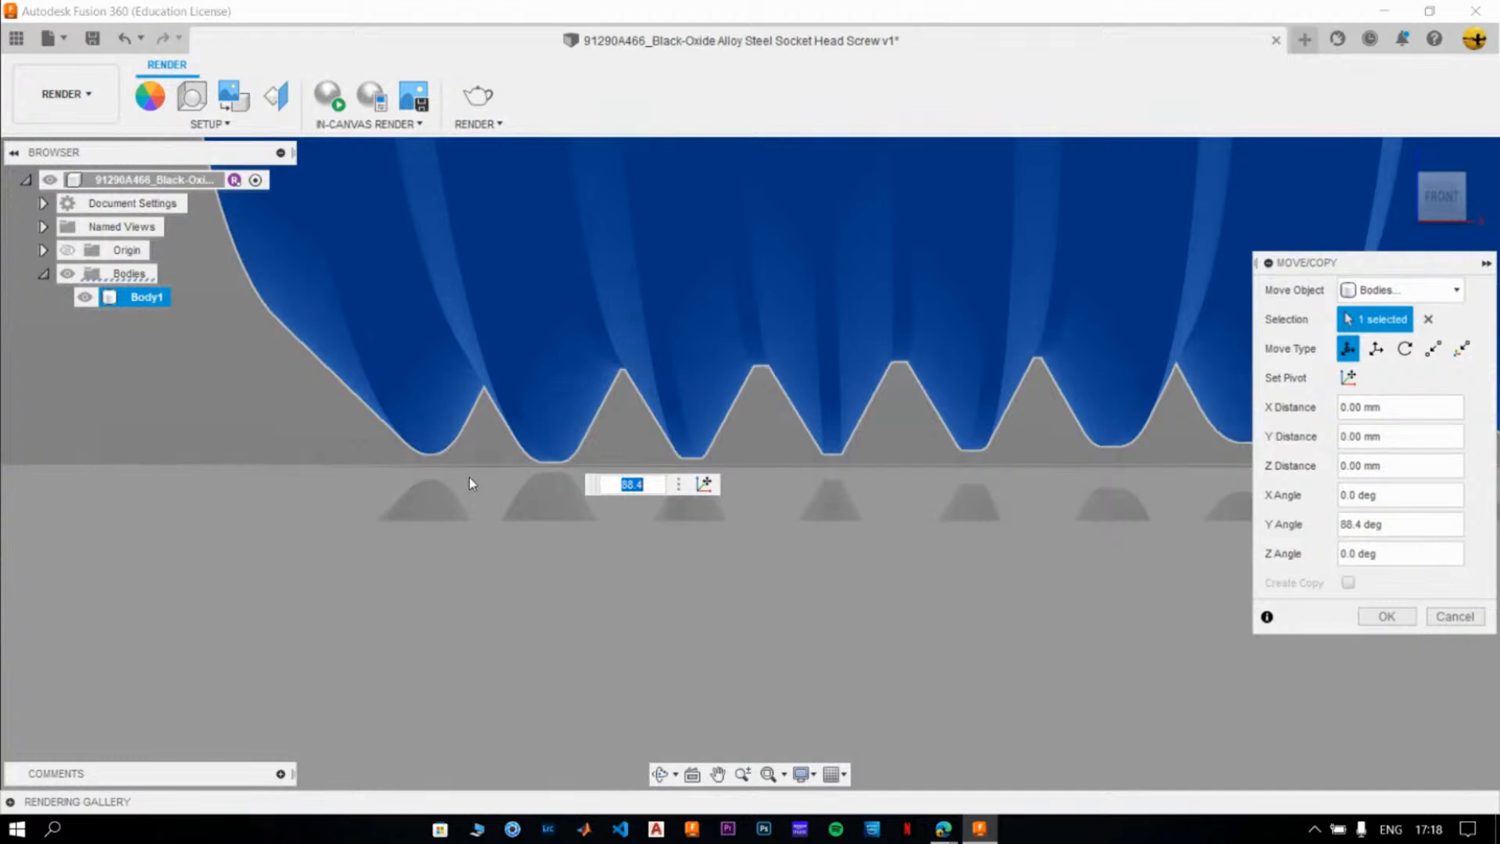
scroll(483, 495, down, 10)
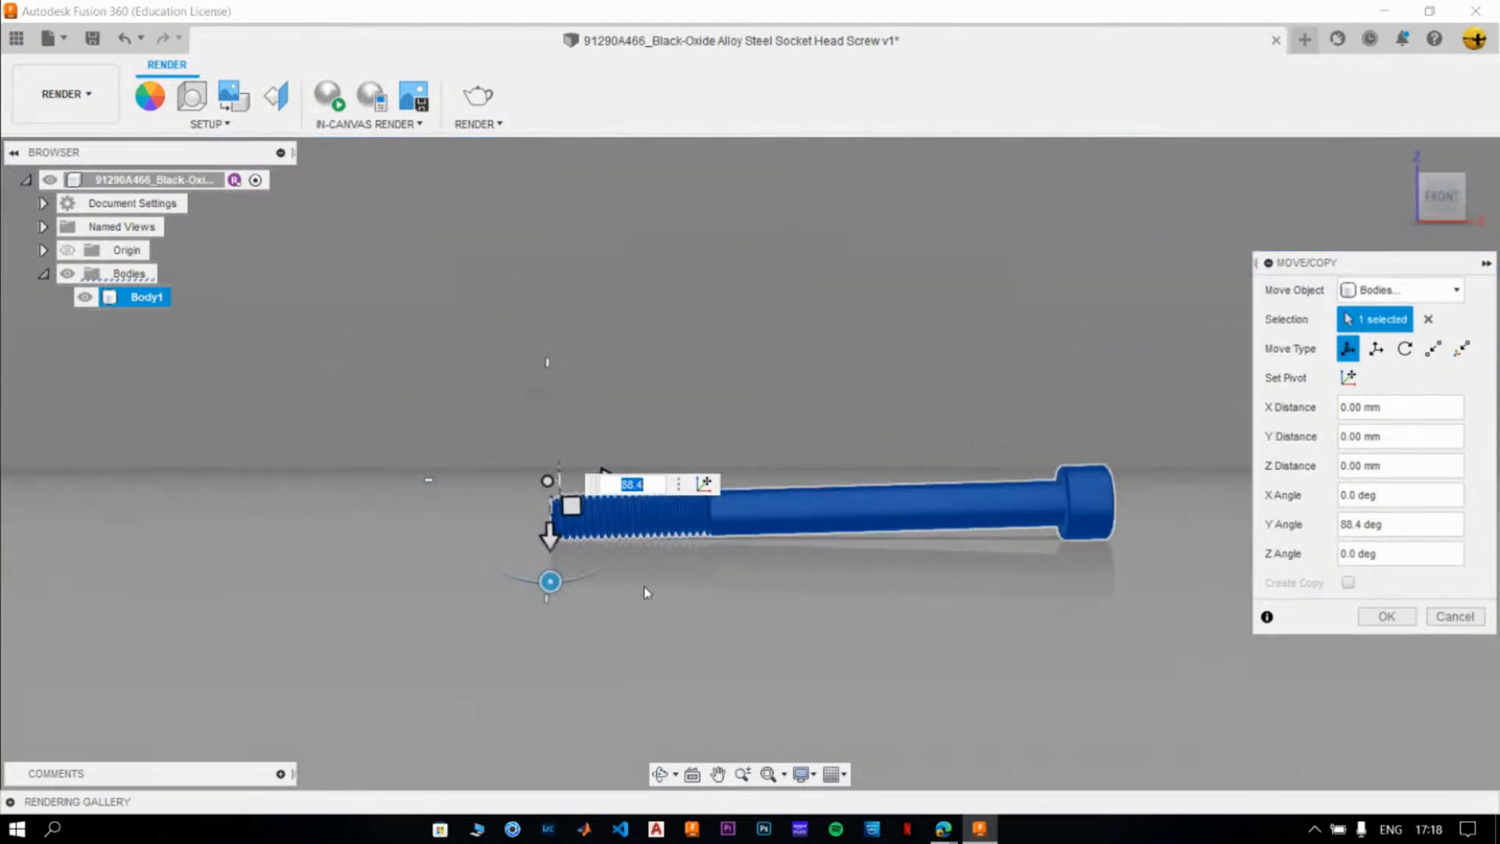
scroll(832, 606, down, 3)
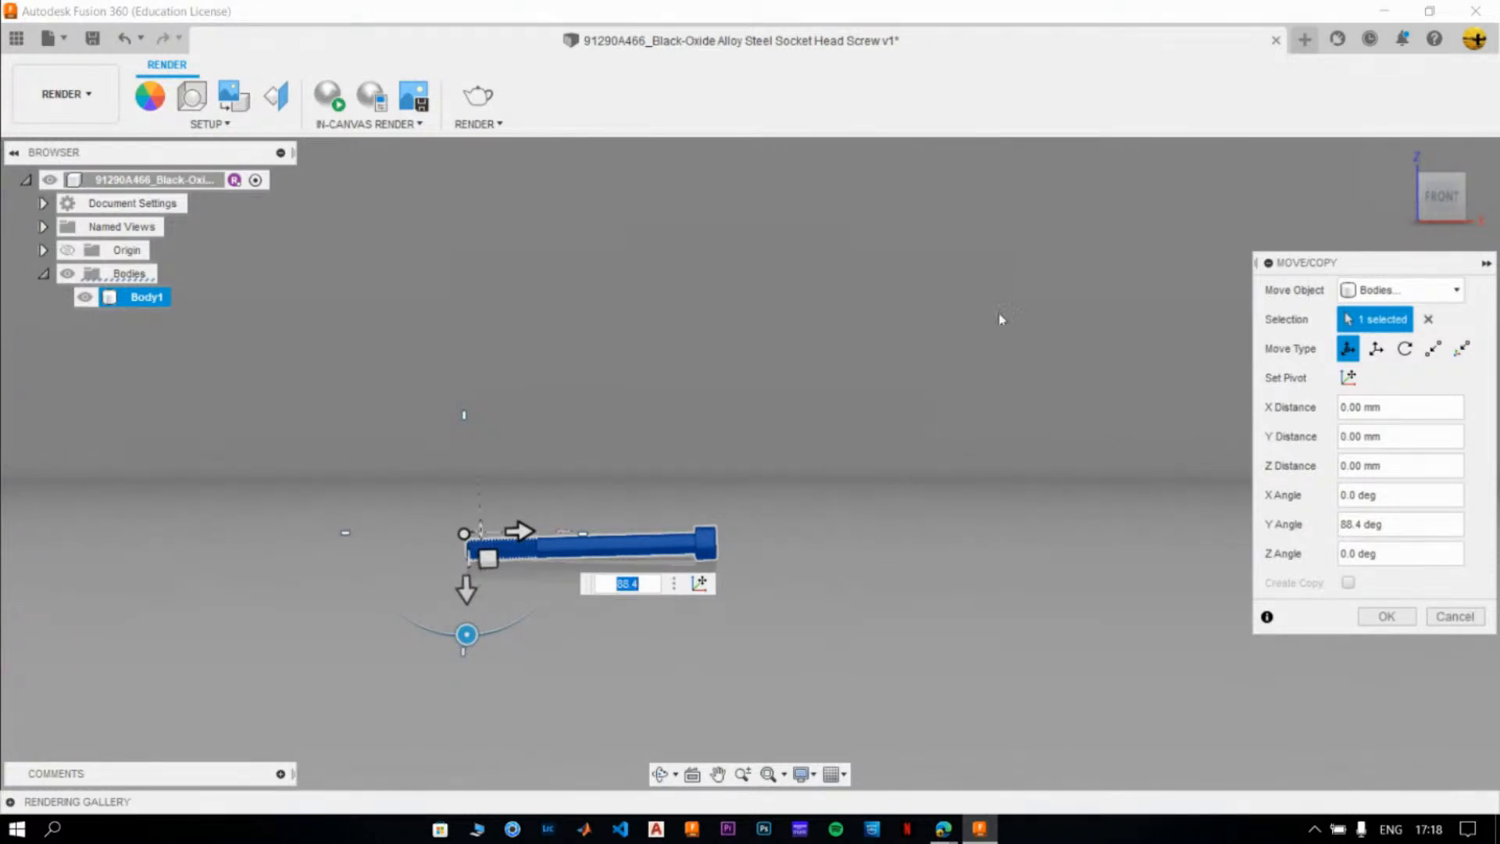
- Turn the screw about its X rotation handle to an X angle of -70 deg, working in the home view
click(1399, 155)
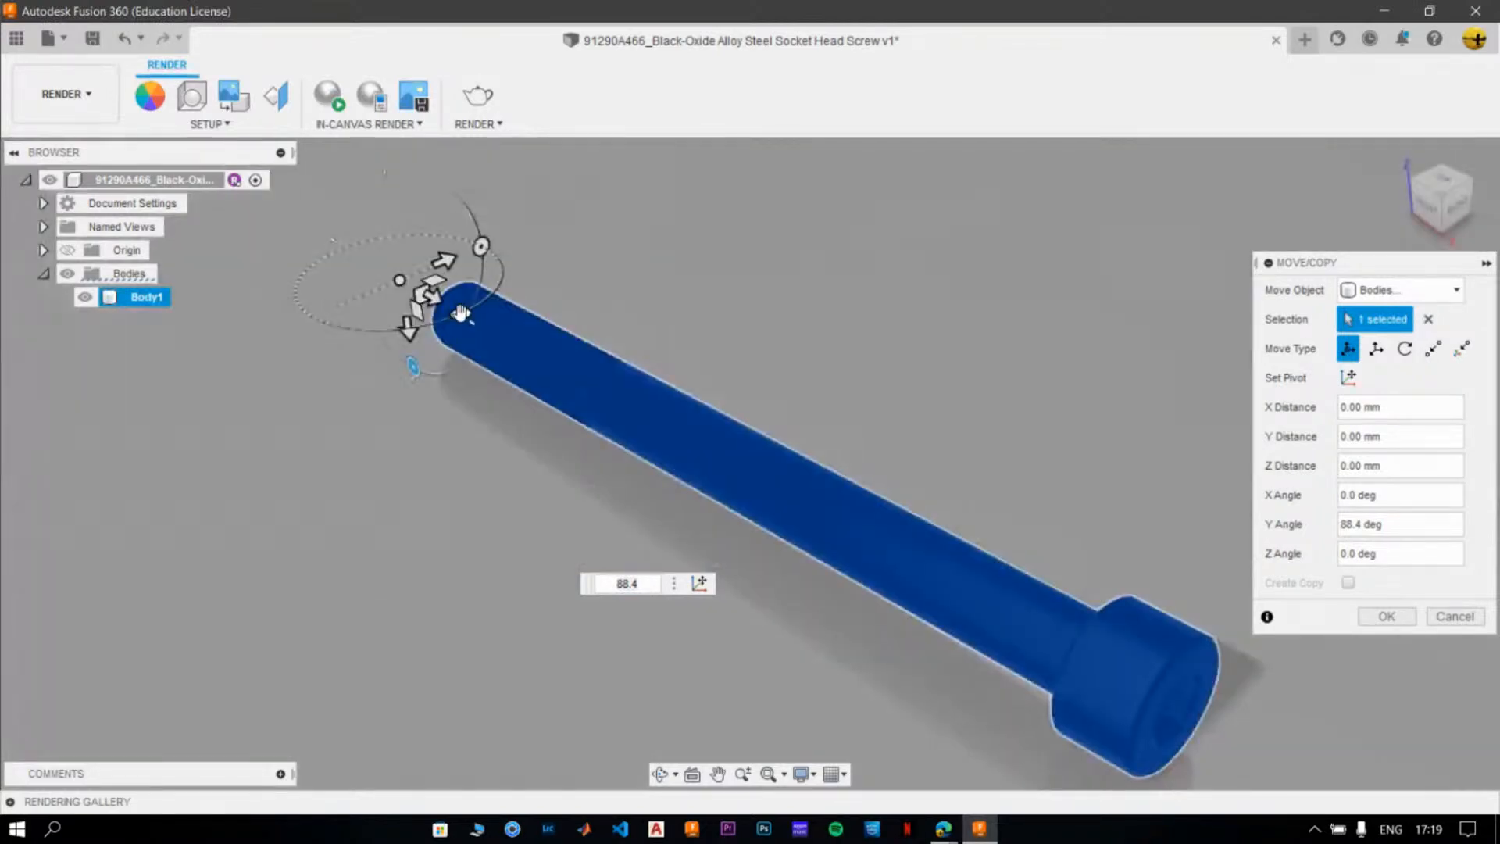
drag(461, 311, 480, 247)
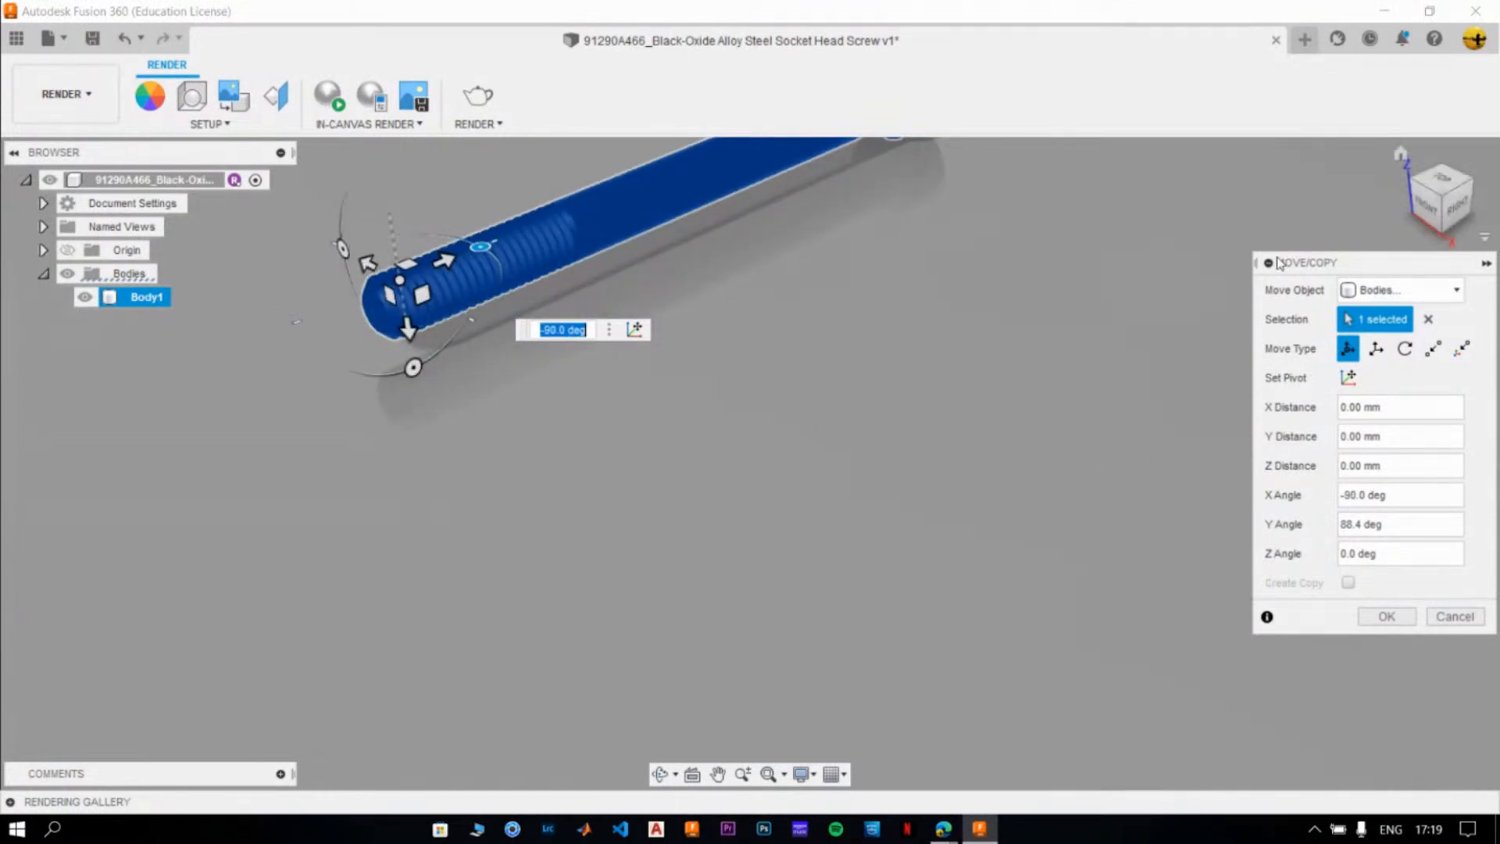
click(1399, 154)
middle_drag(926, 400, 861, 373)
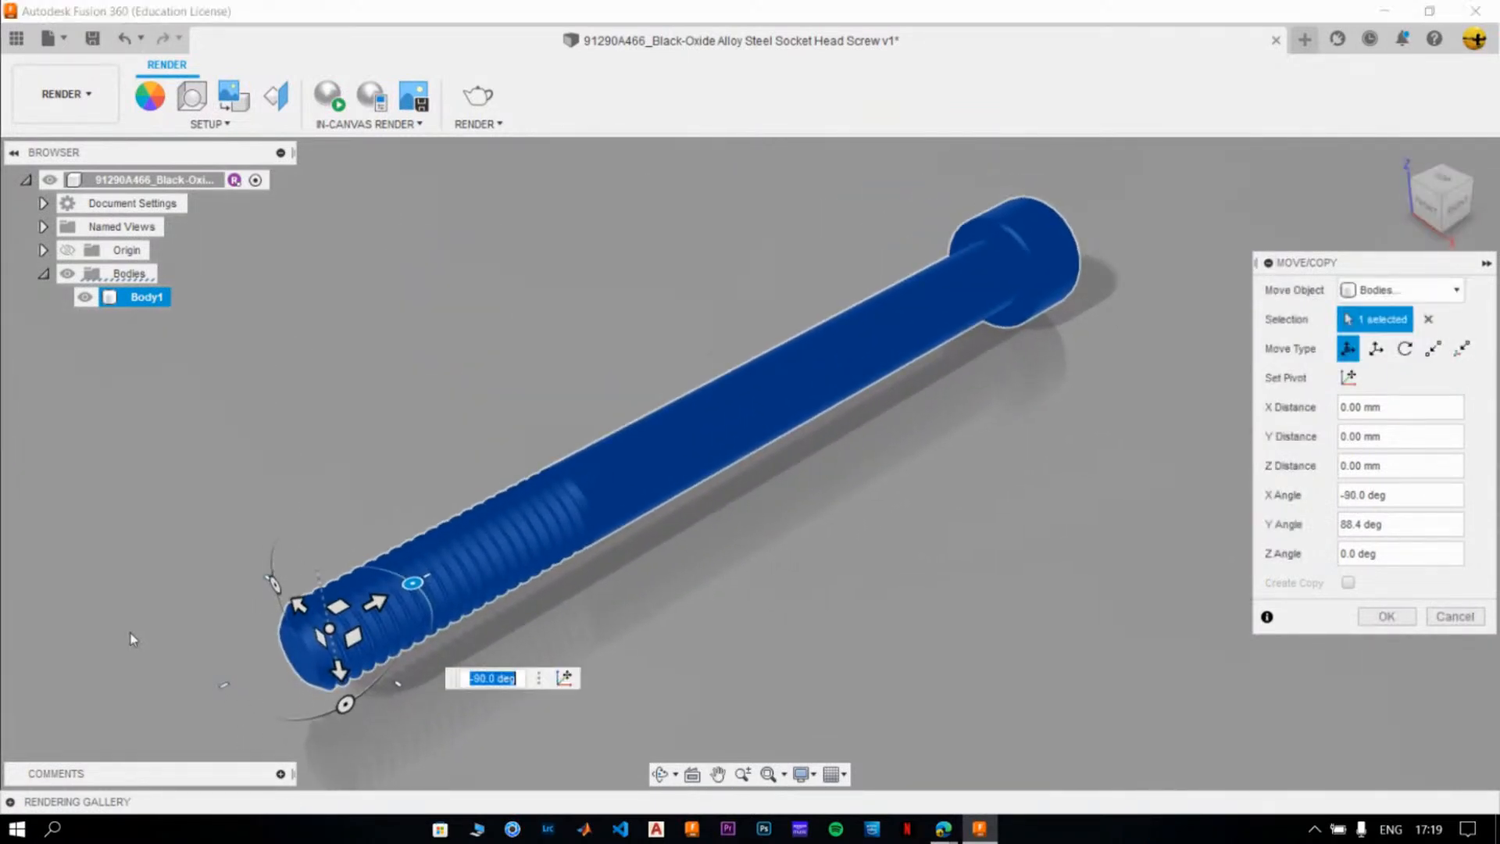
drag(415, 579, 427, 601)
middle_drag(698, 661, 495, 597)
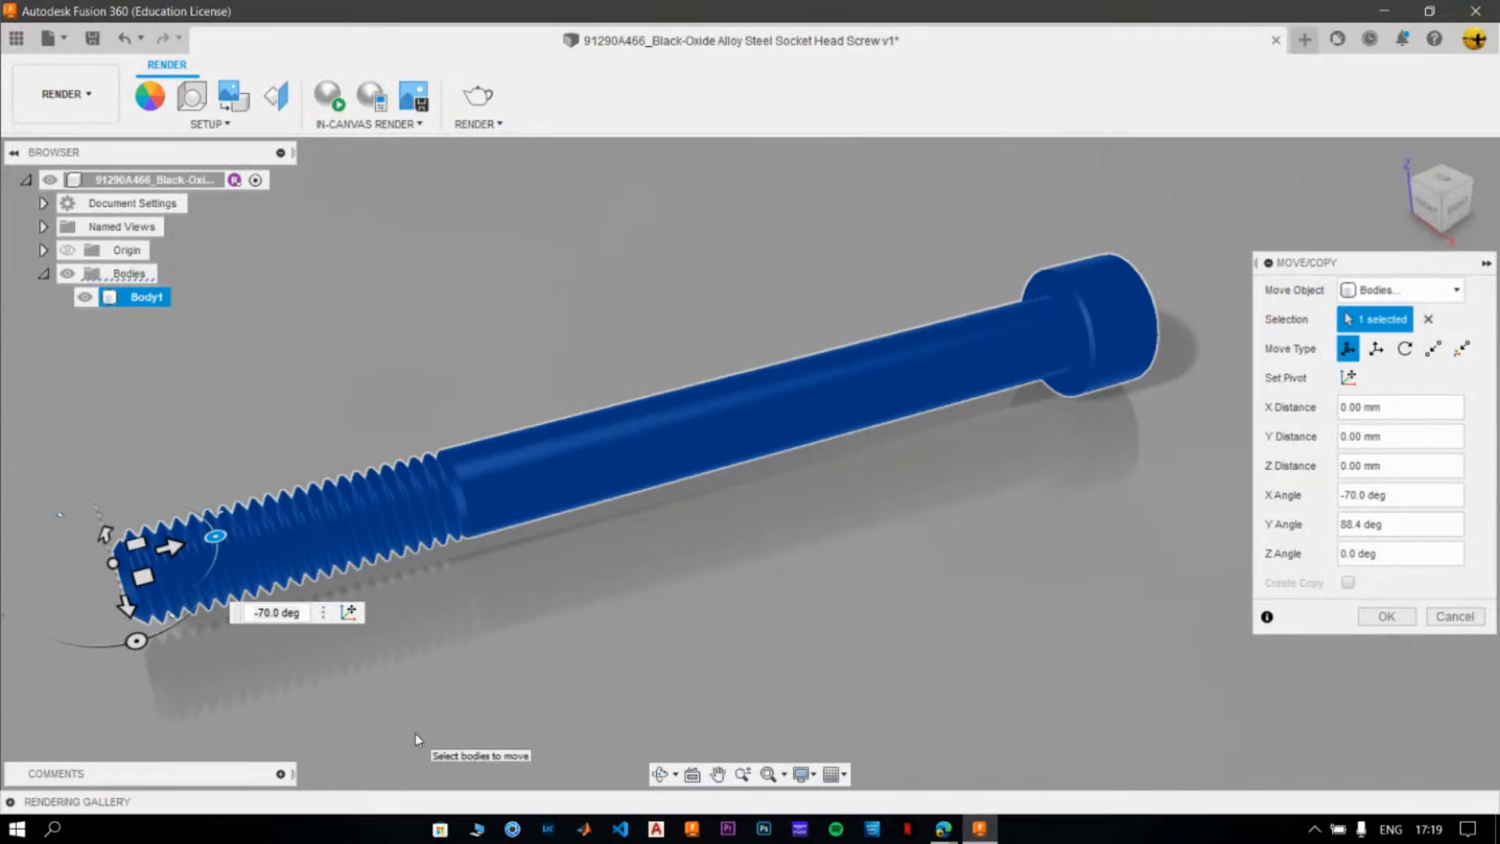
- Level the screw in the right view with an additional Y angle of -1 deg, return to the home view, and confirm the move
shift+middle_drag(621, 564, 595, 532)
click(1451, 197)
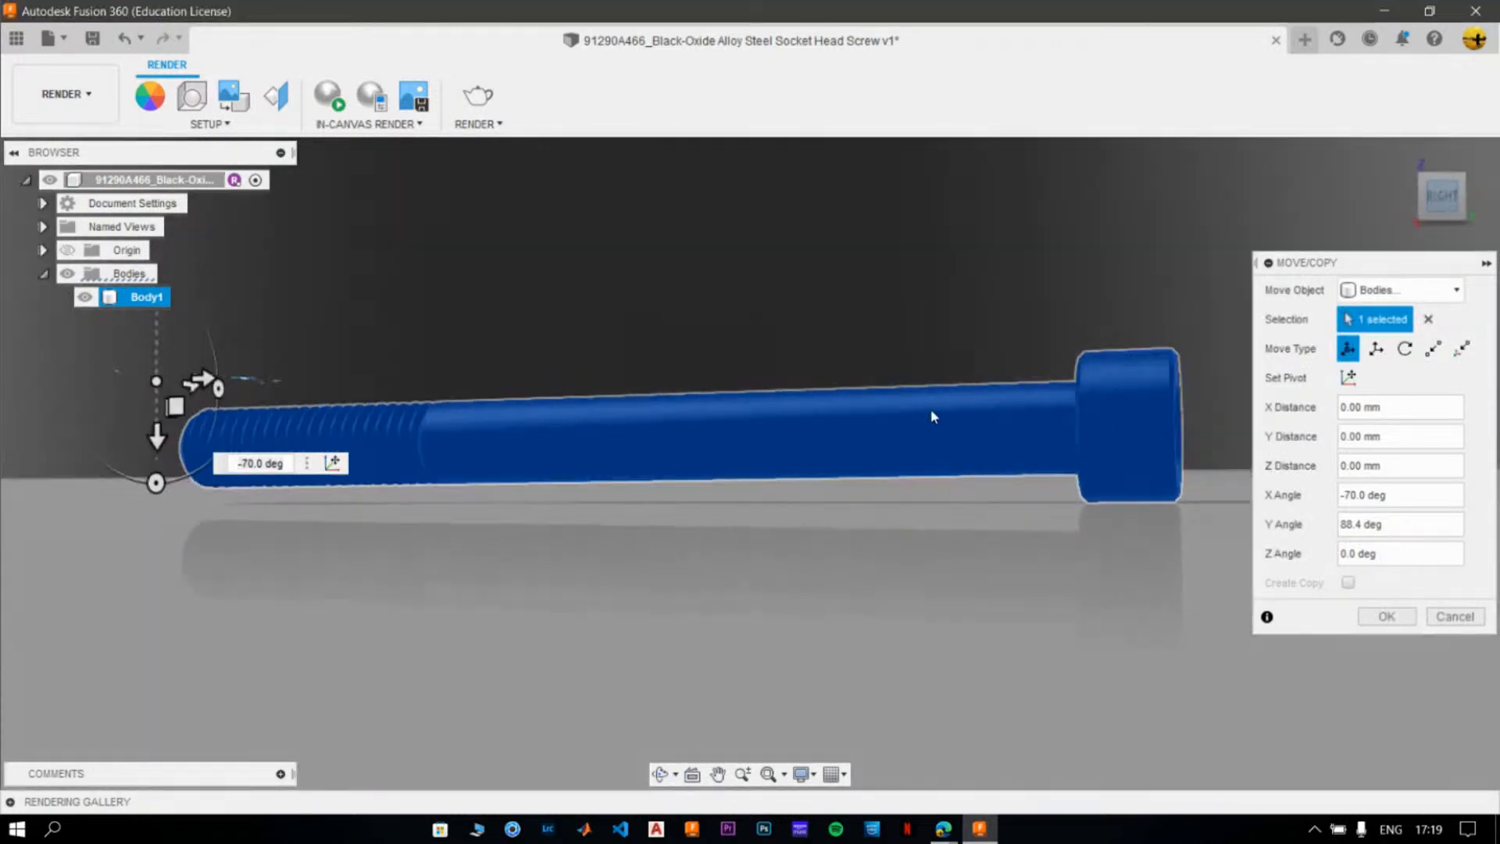
shift+middle_drag(921, 536, 859, 562)
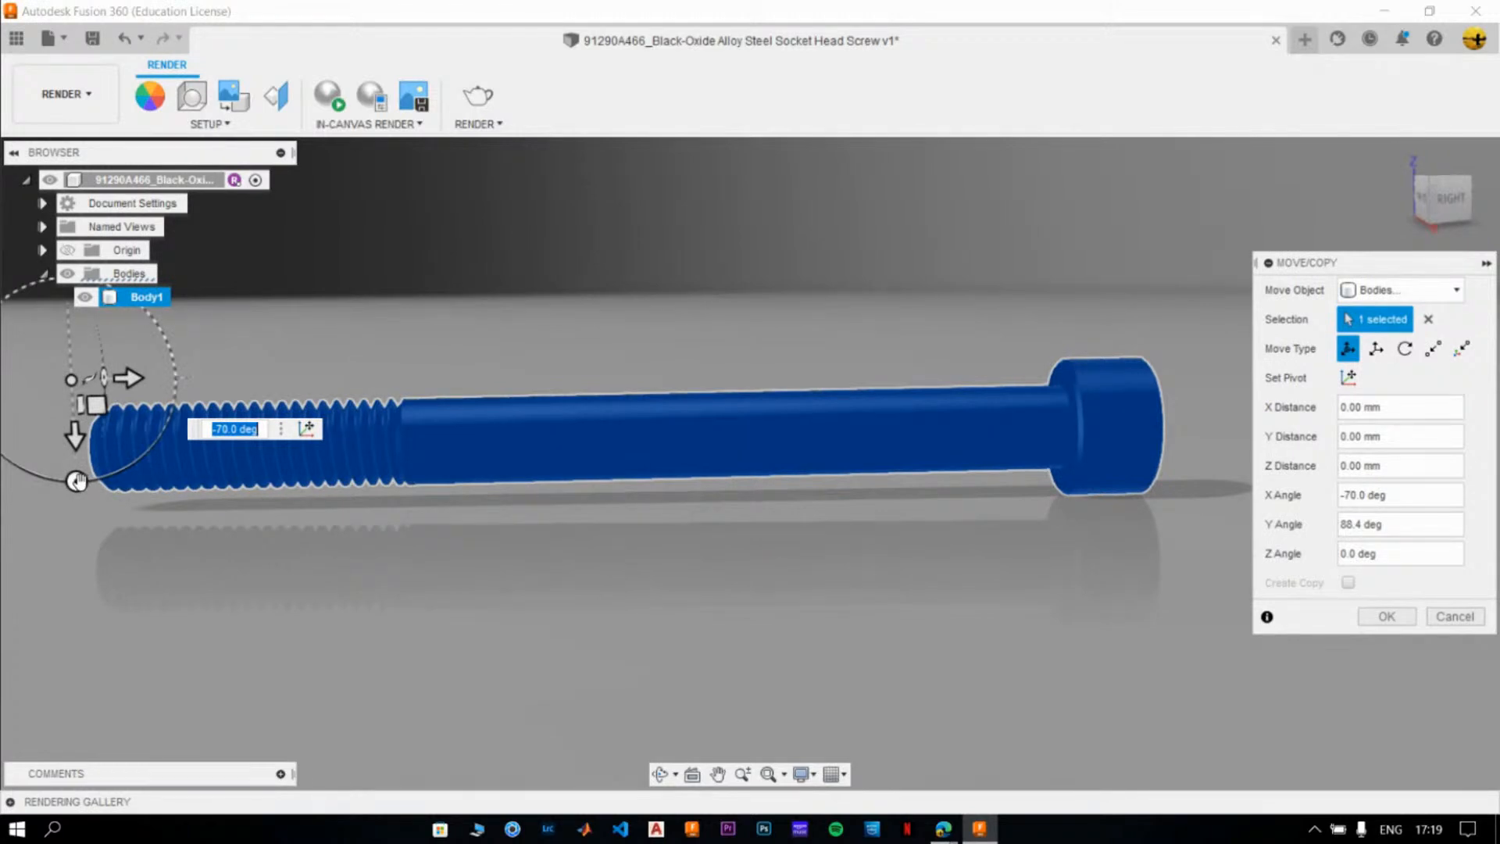
click(1452, 199)
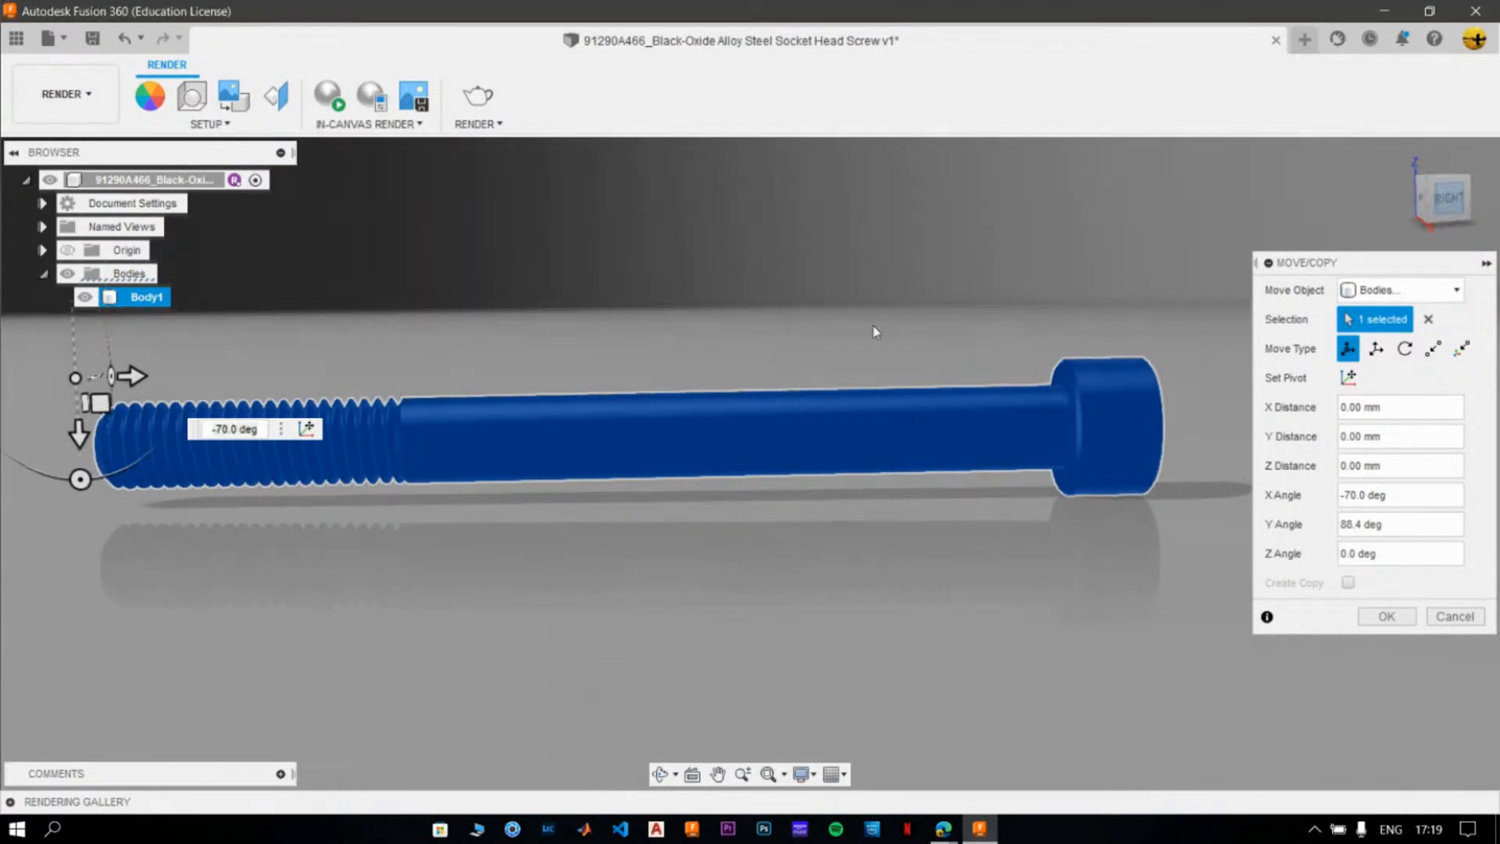
drag(165, 474, 172, 470)
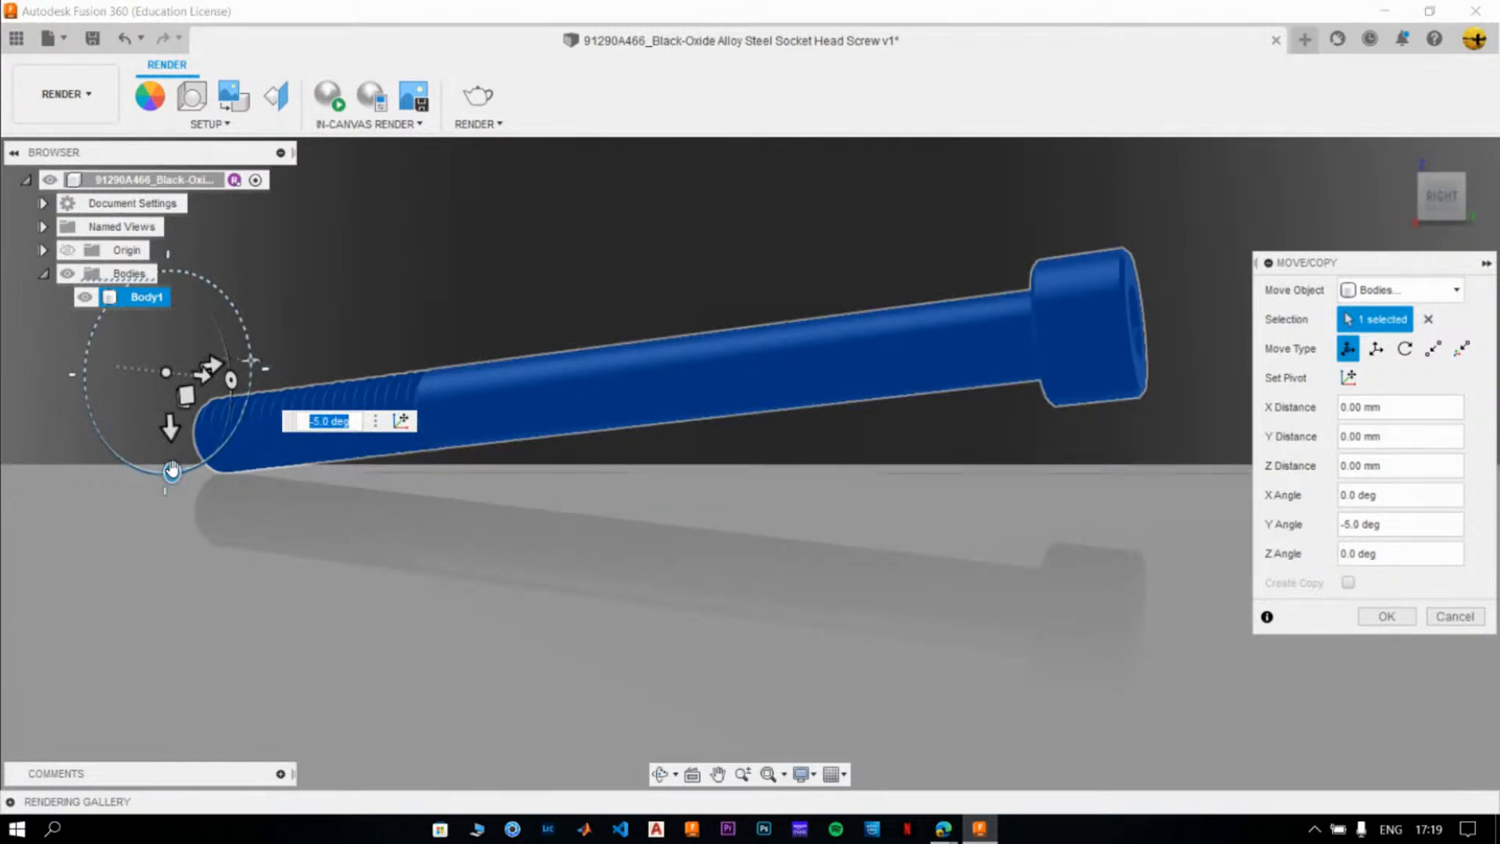
text(-2)
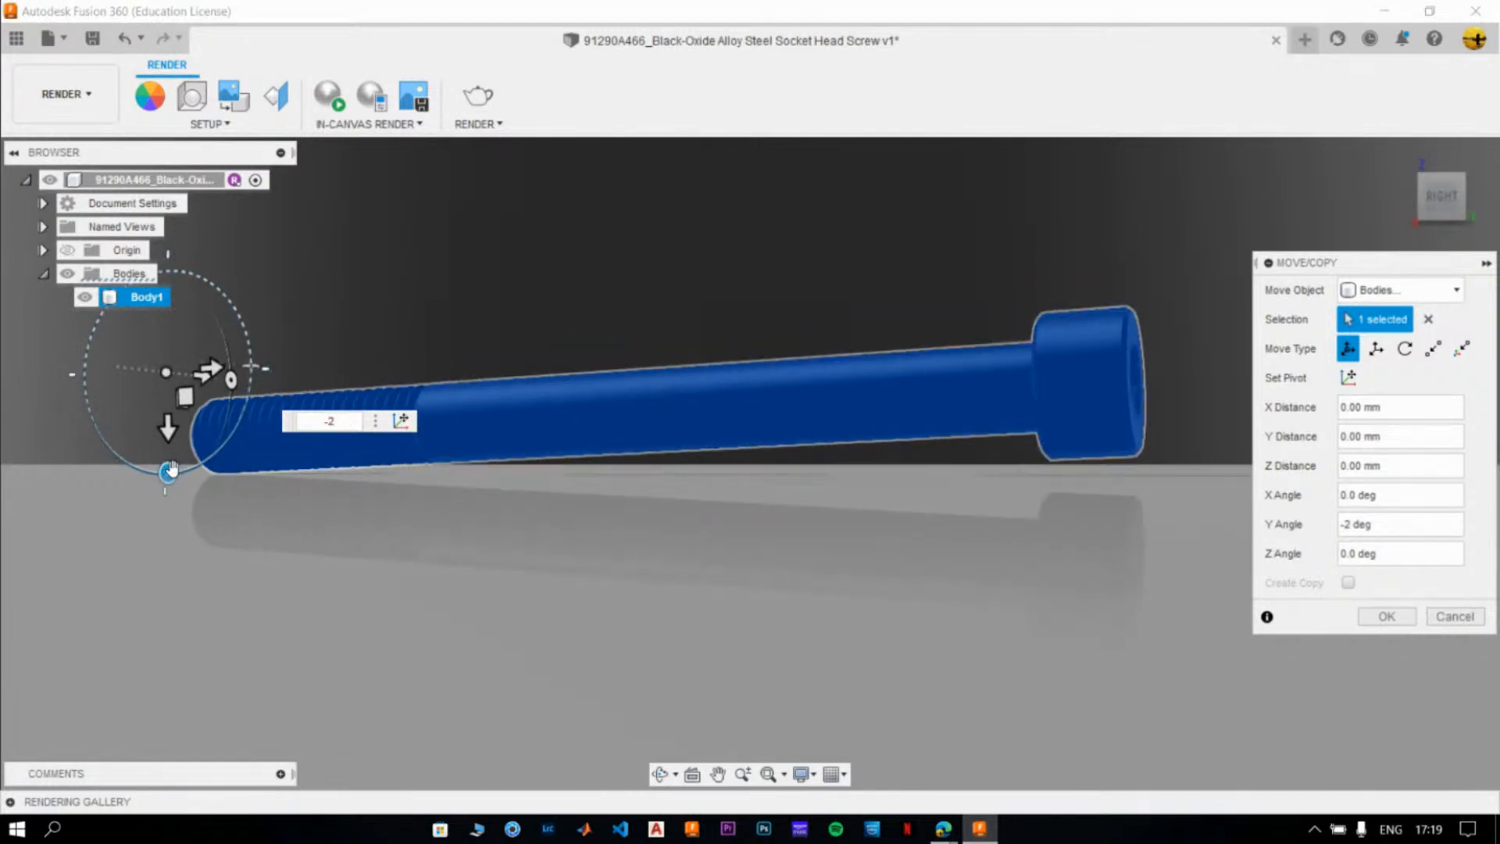
key(BackSpace)
text(1)
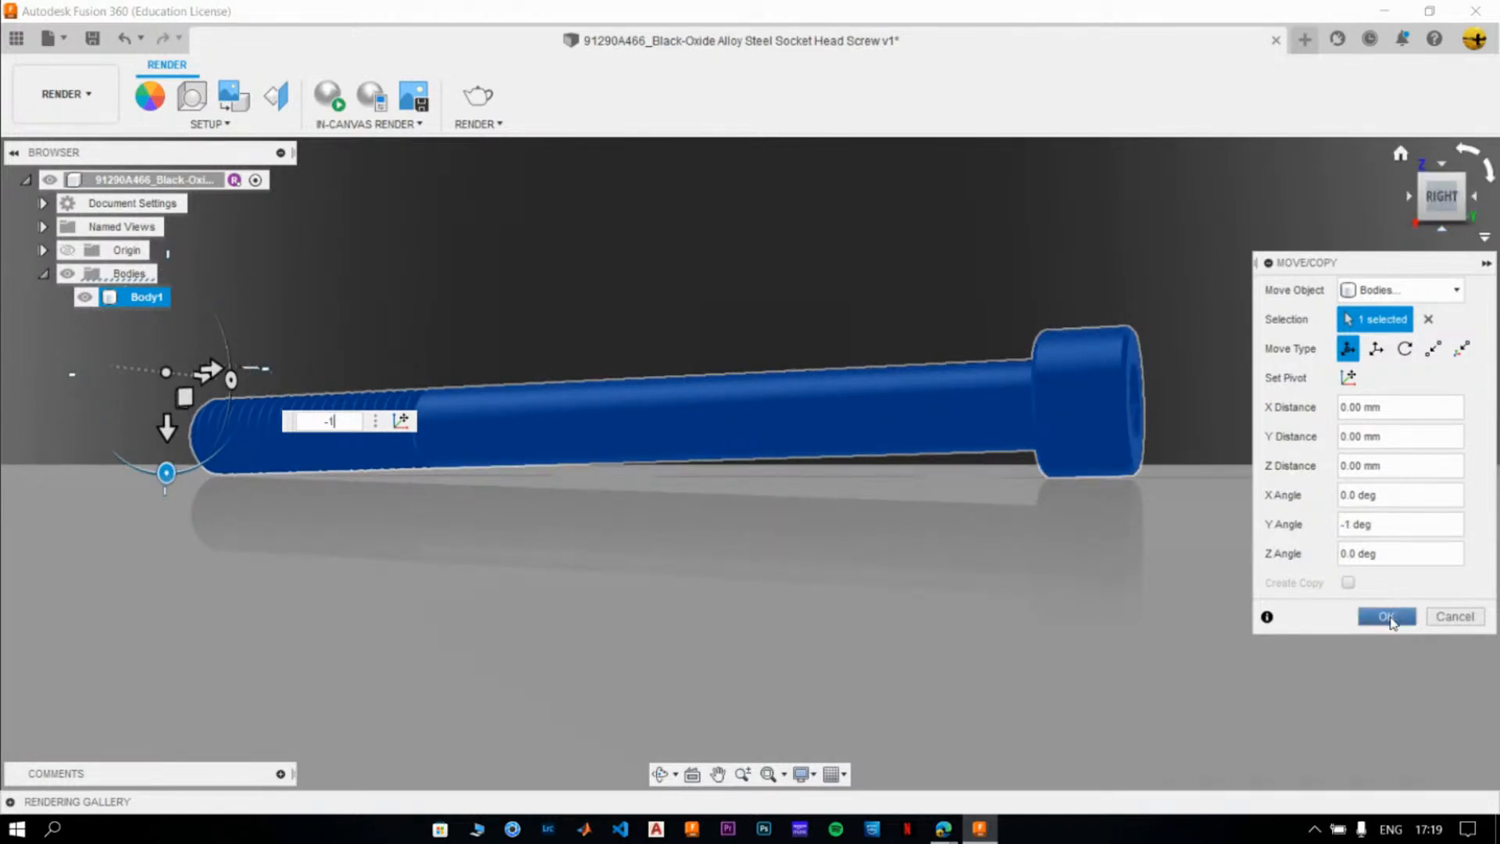
click(1399, 153)
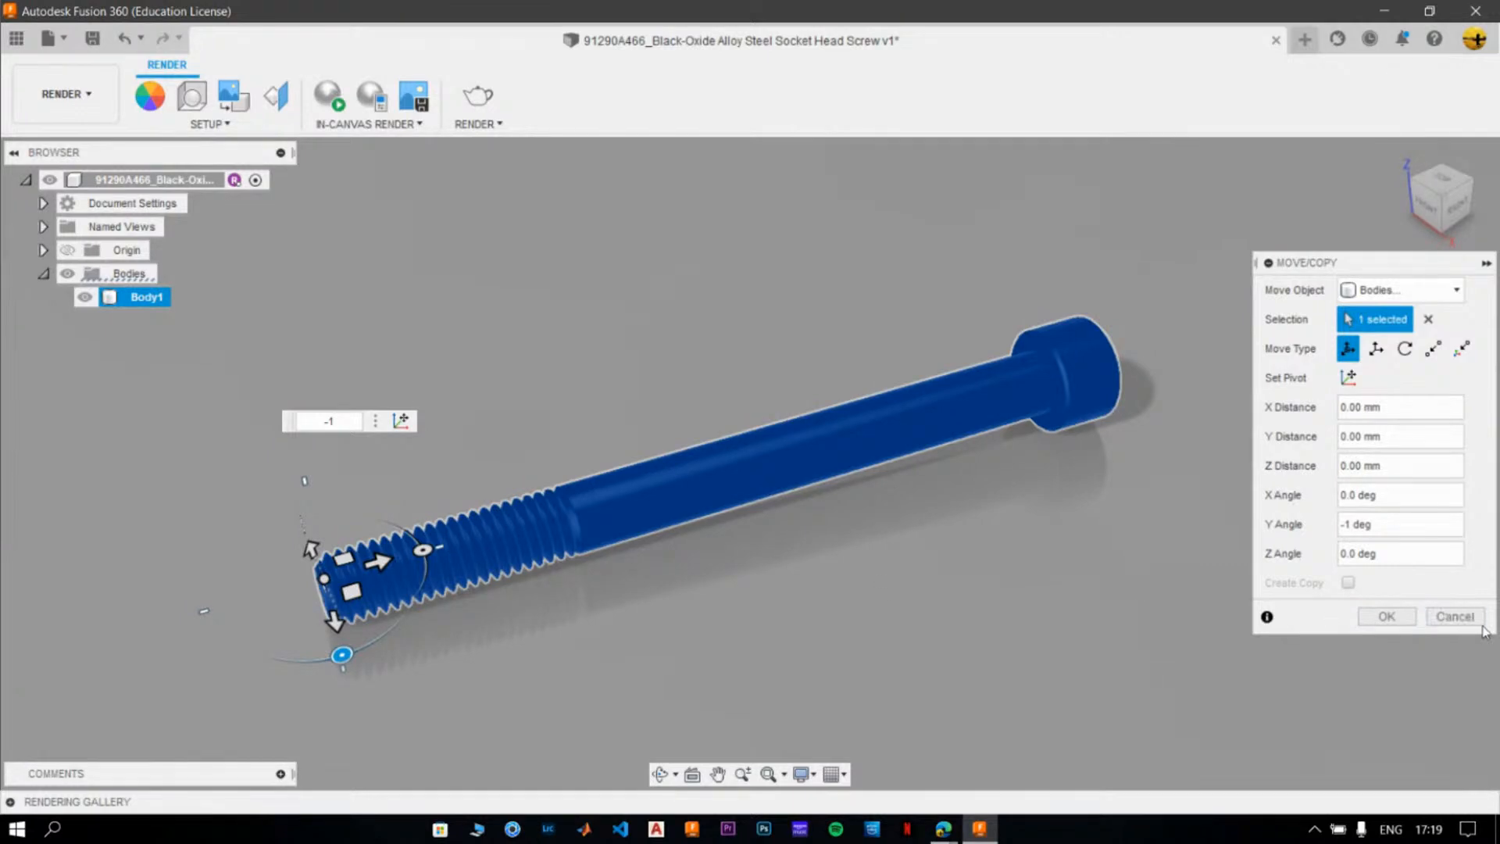
click(1386, 616)
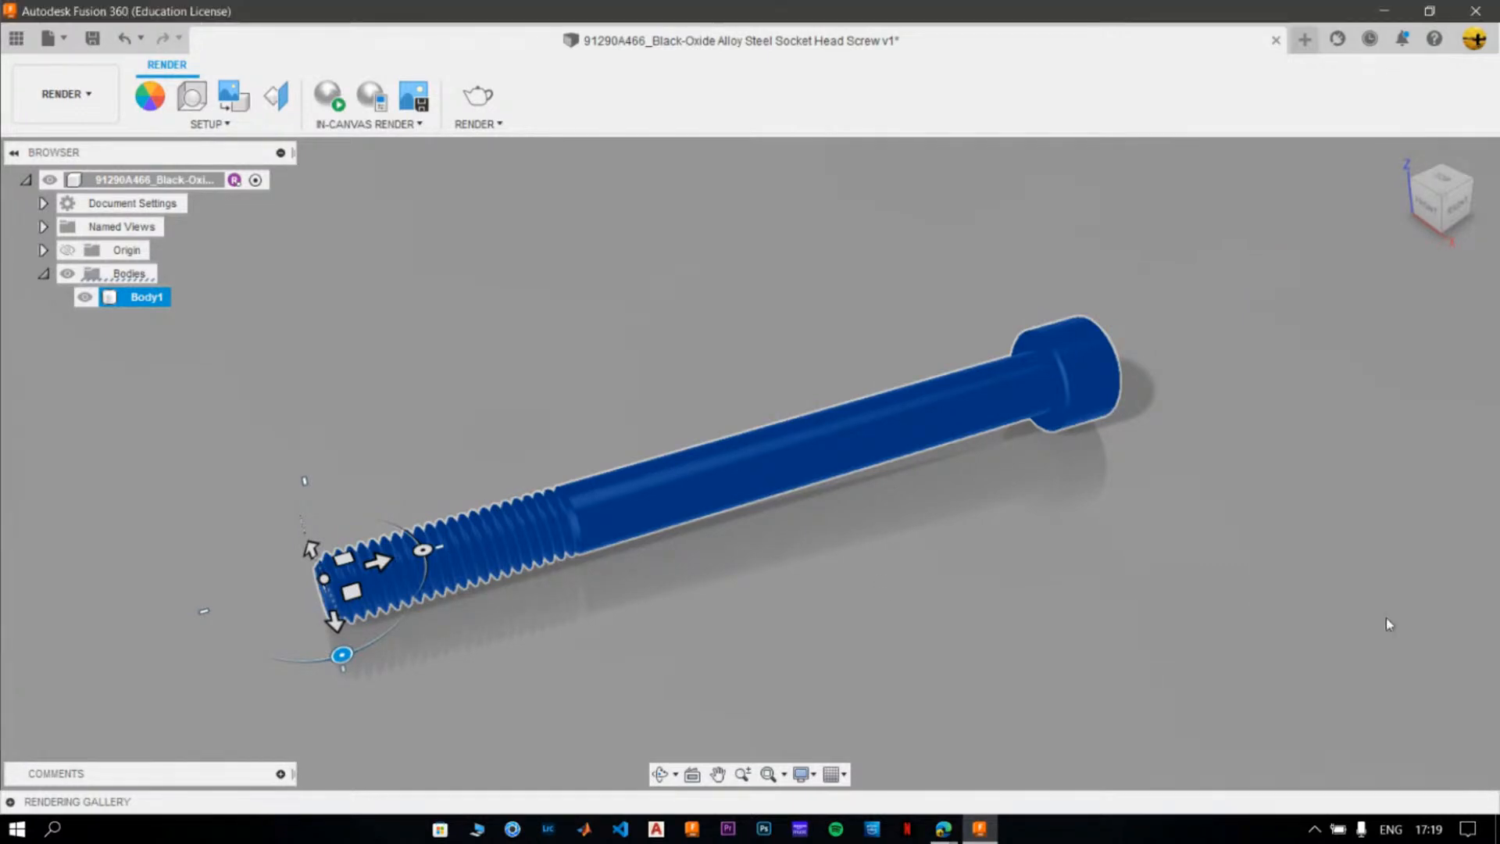
click(1303, 569)
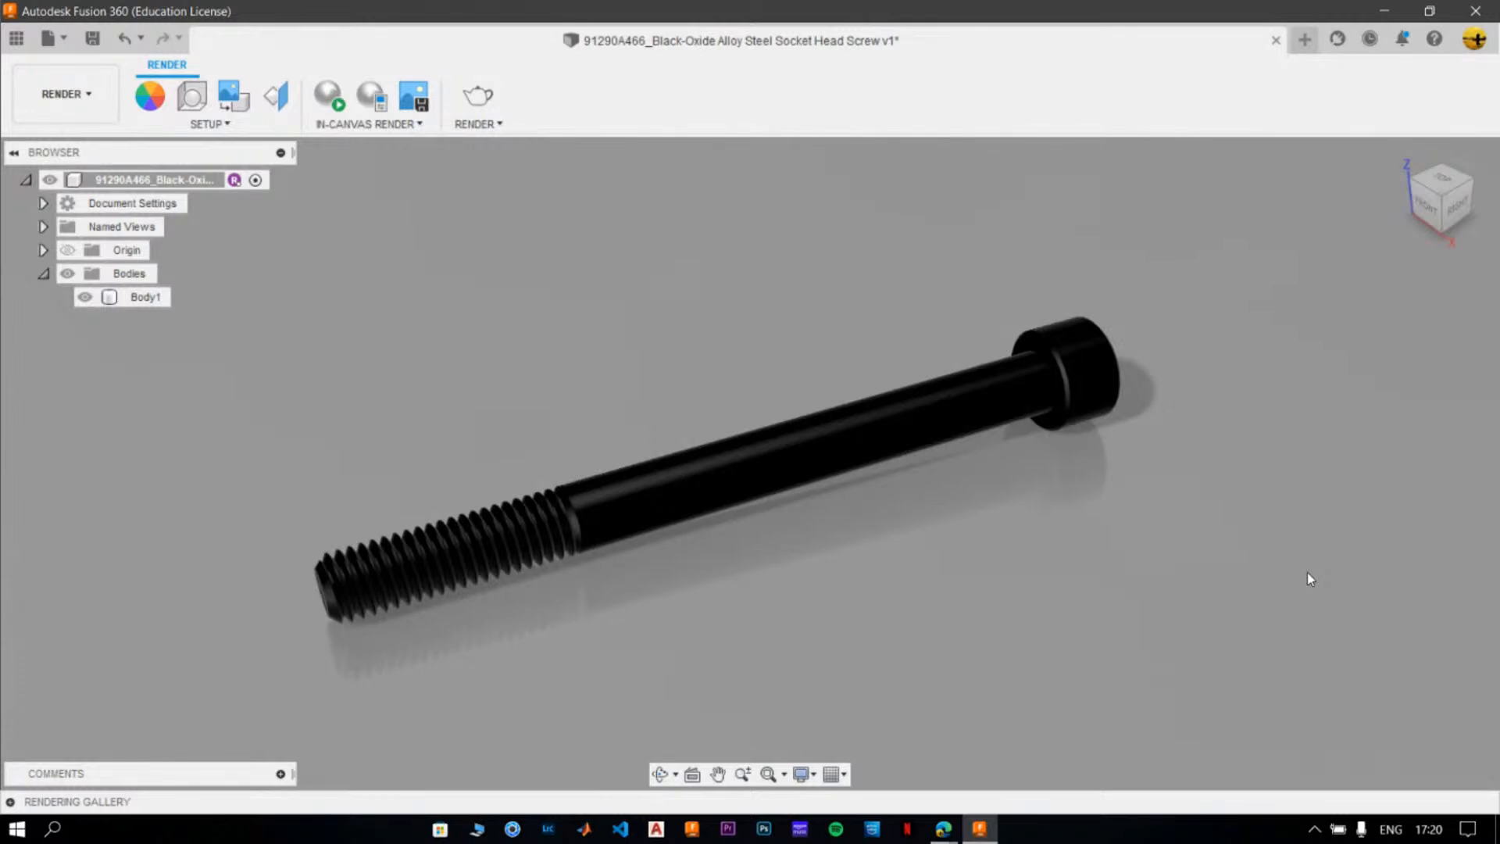
- Preview the laid-down screw with an in-canvas render, pause it, and stop the render
click(718, 516)
click(784, 591)
click(343, 107)
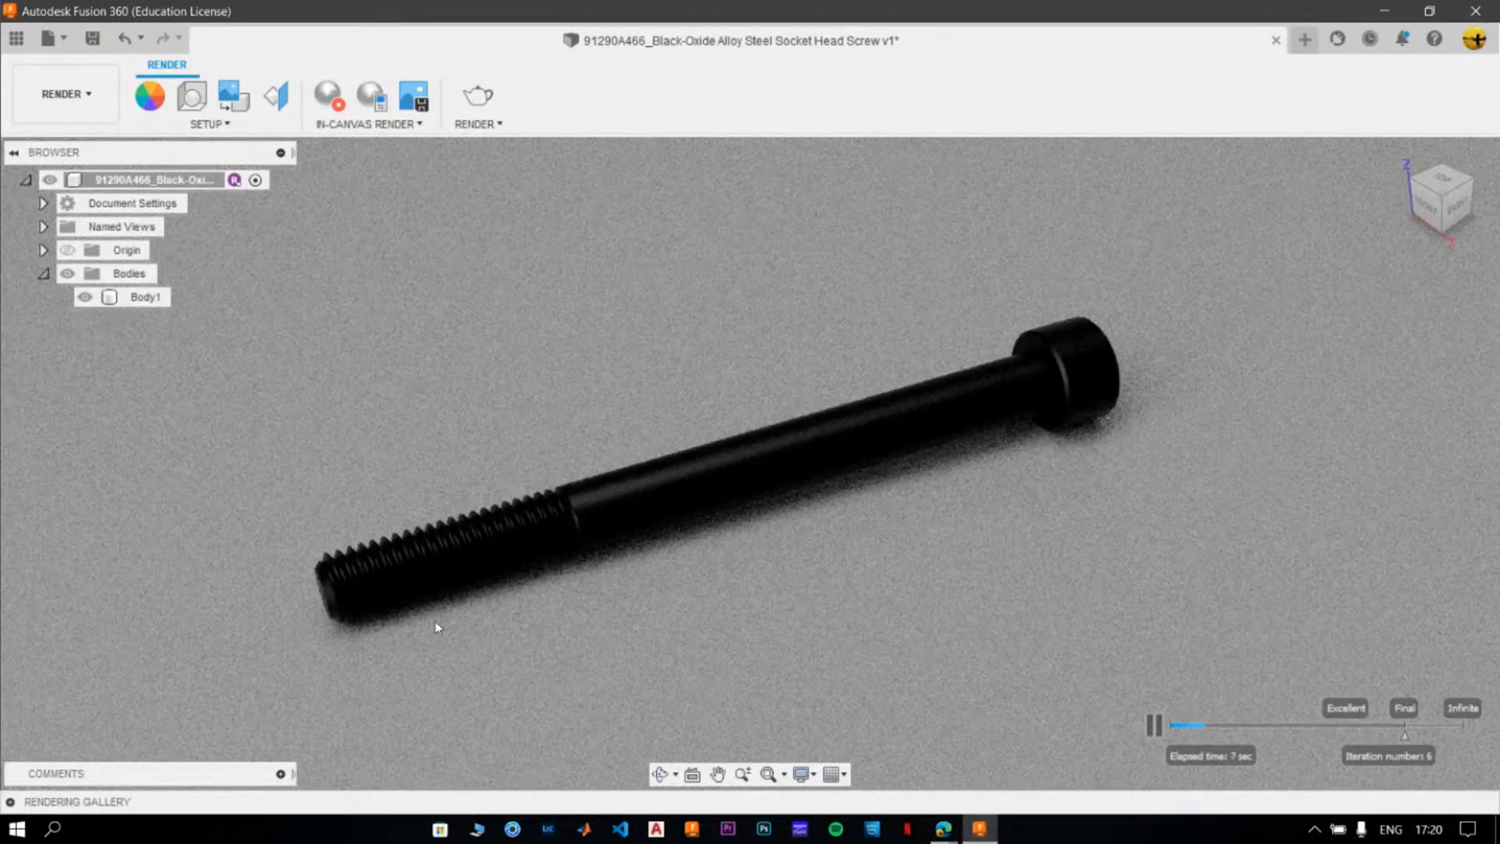
click(501, 525)
click(1148, 728)
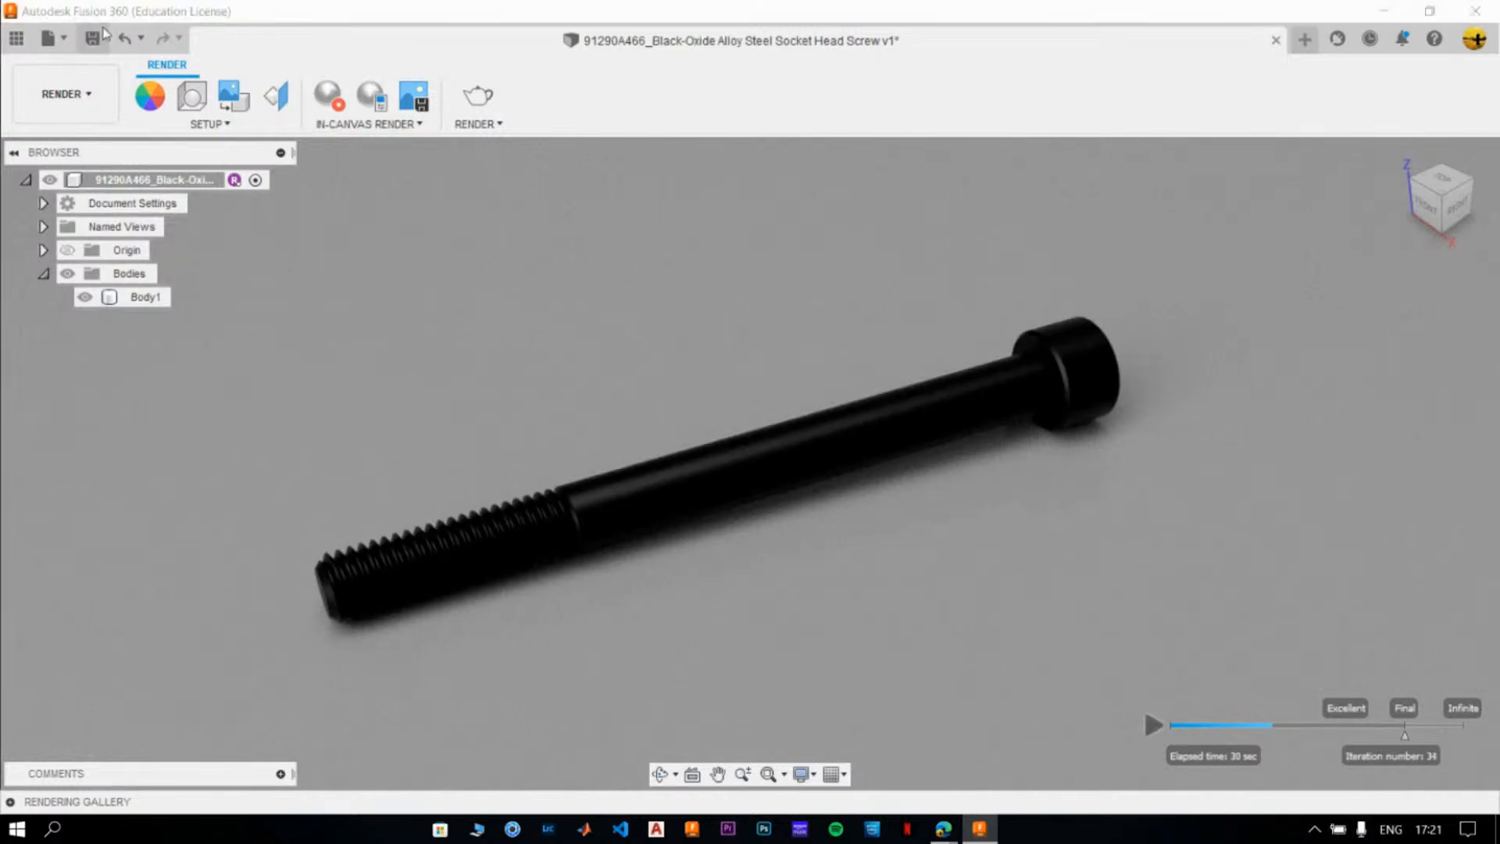
click(347, 103)
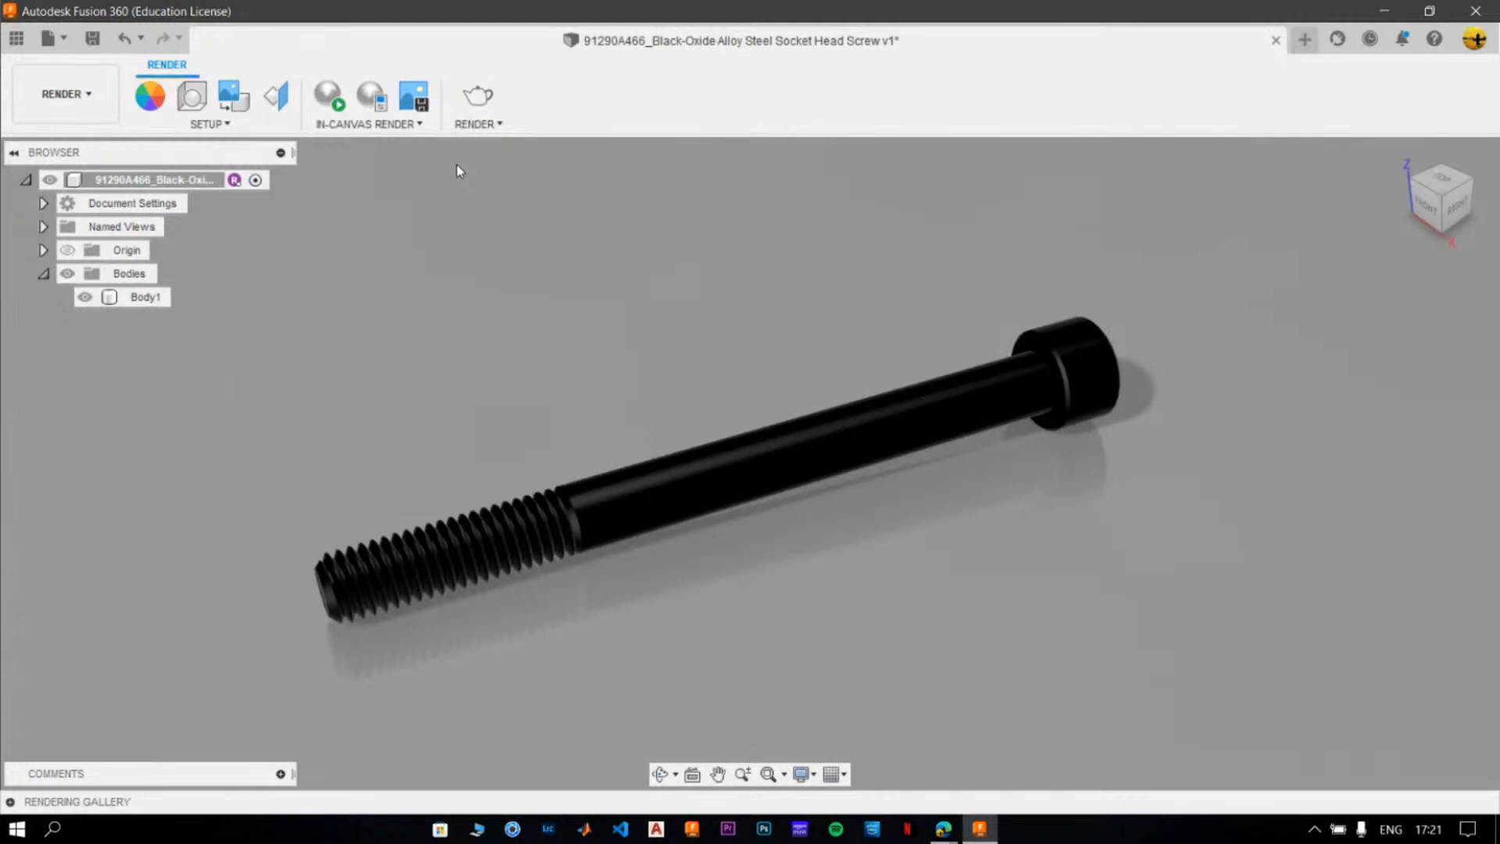
- Start a print-size 8.5x11" 300PPI rendering of the screw with the Local Renderer at Final quality, and expand the rendering gallery
click(478, 98)
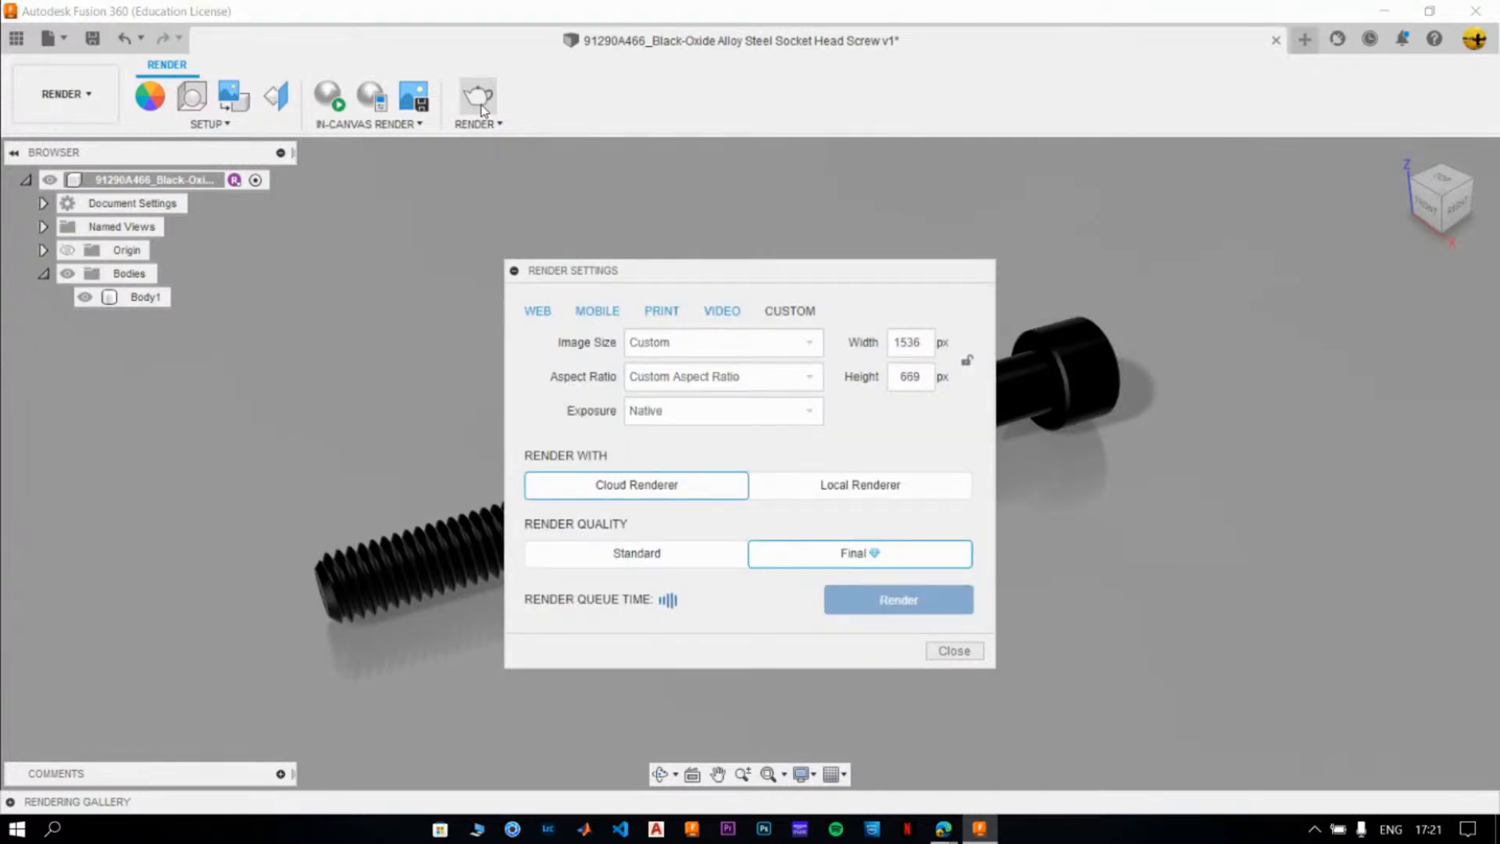
drag(740, 281, 746, 230)
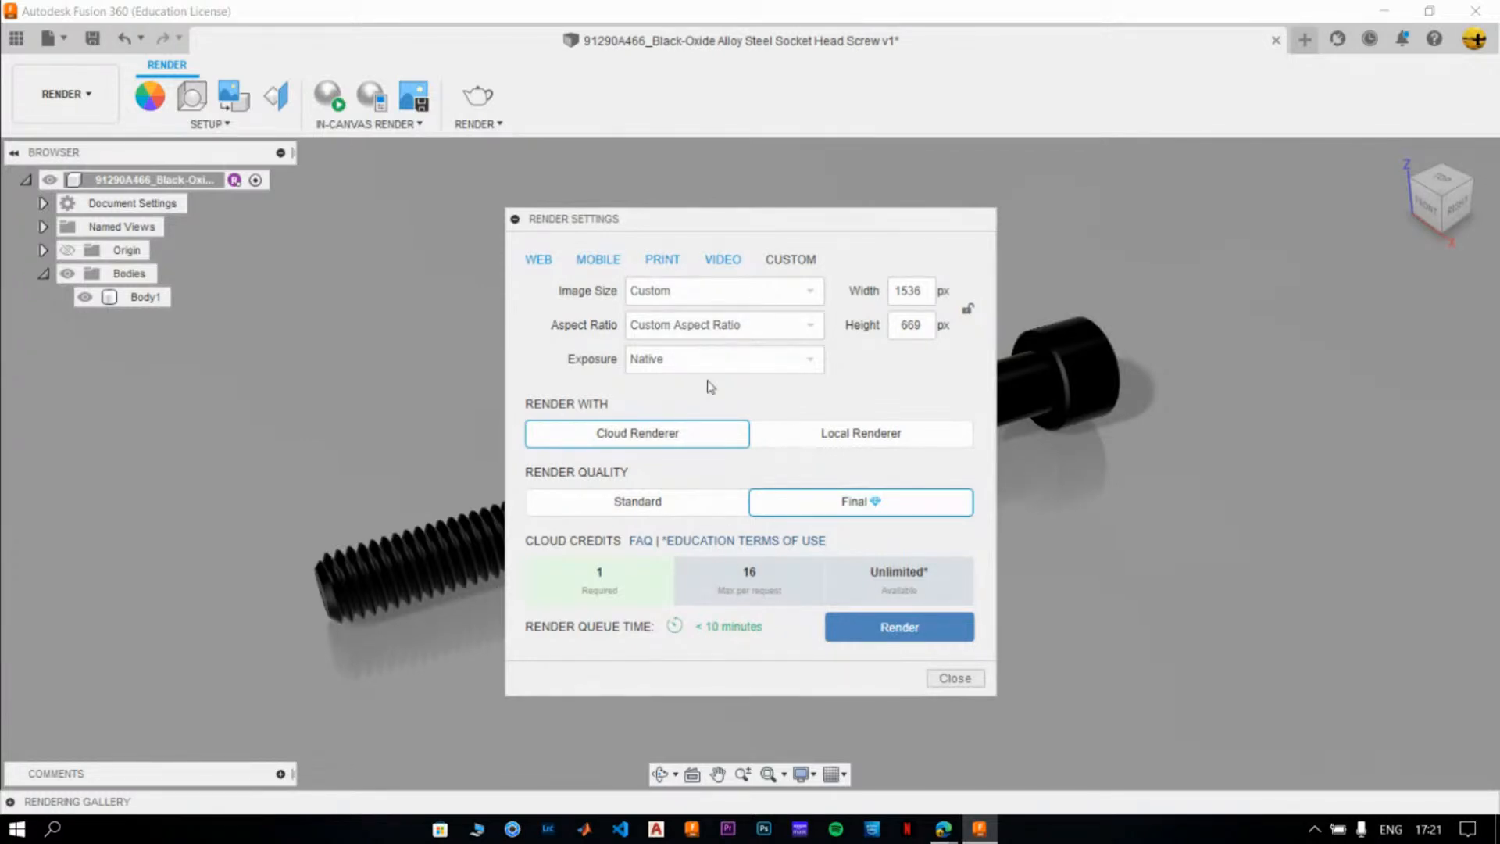
click(669, 262)
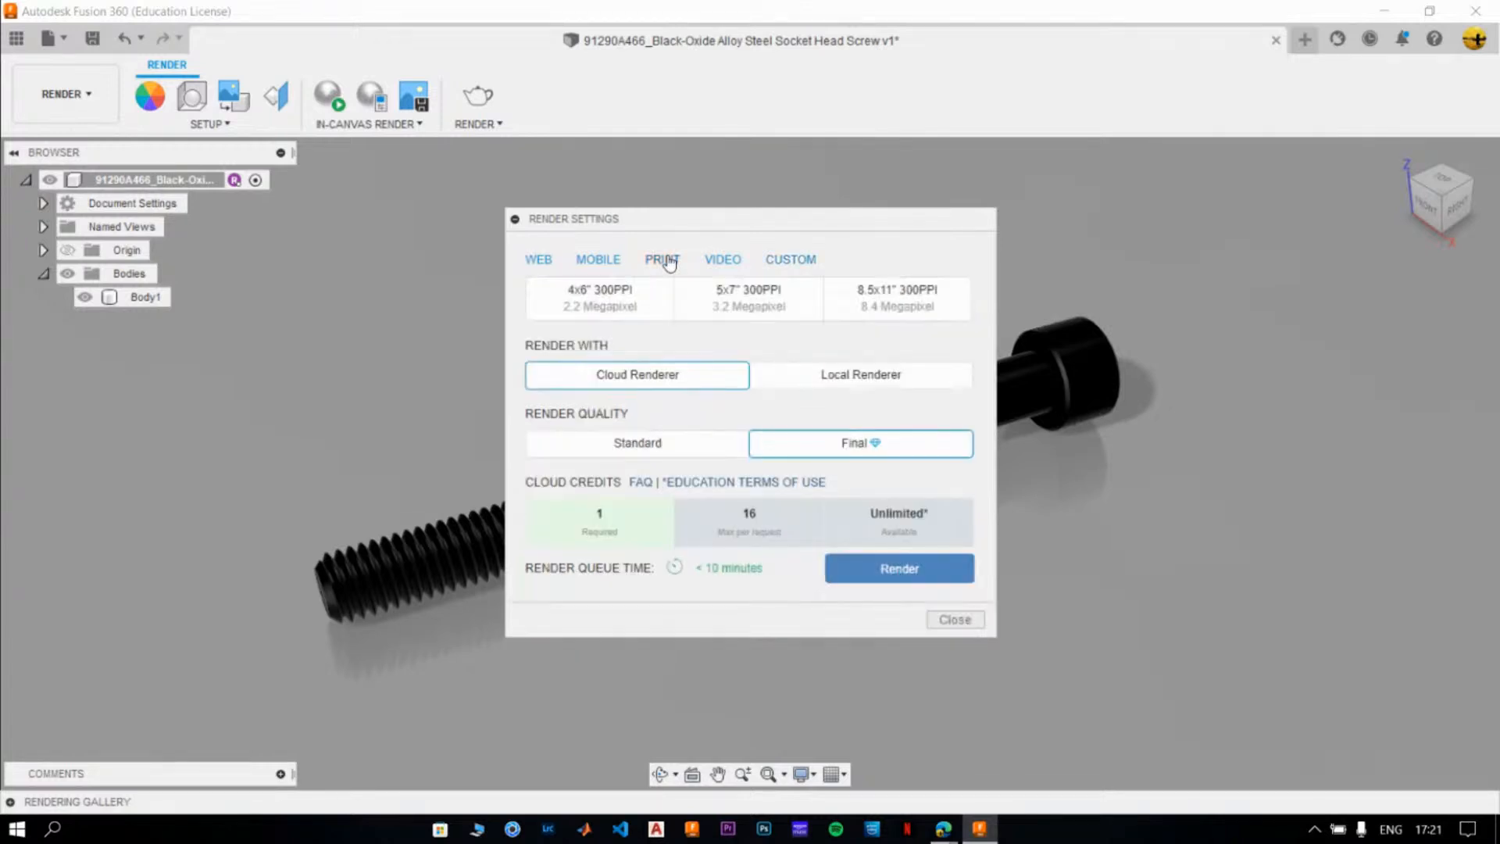
click(915, 310)
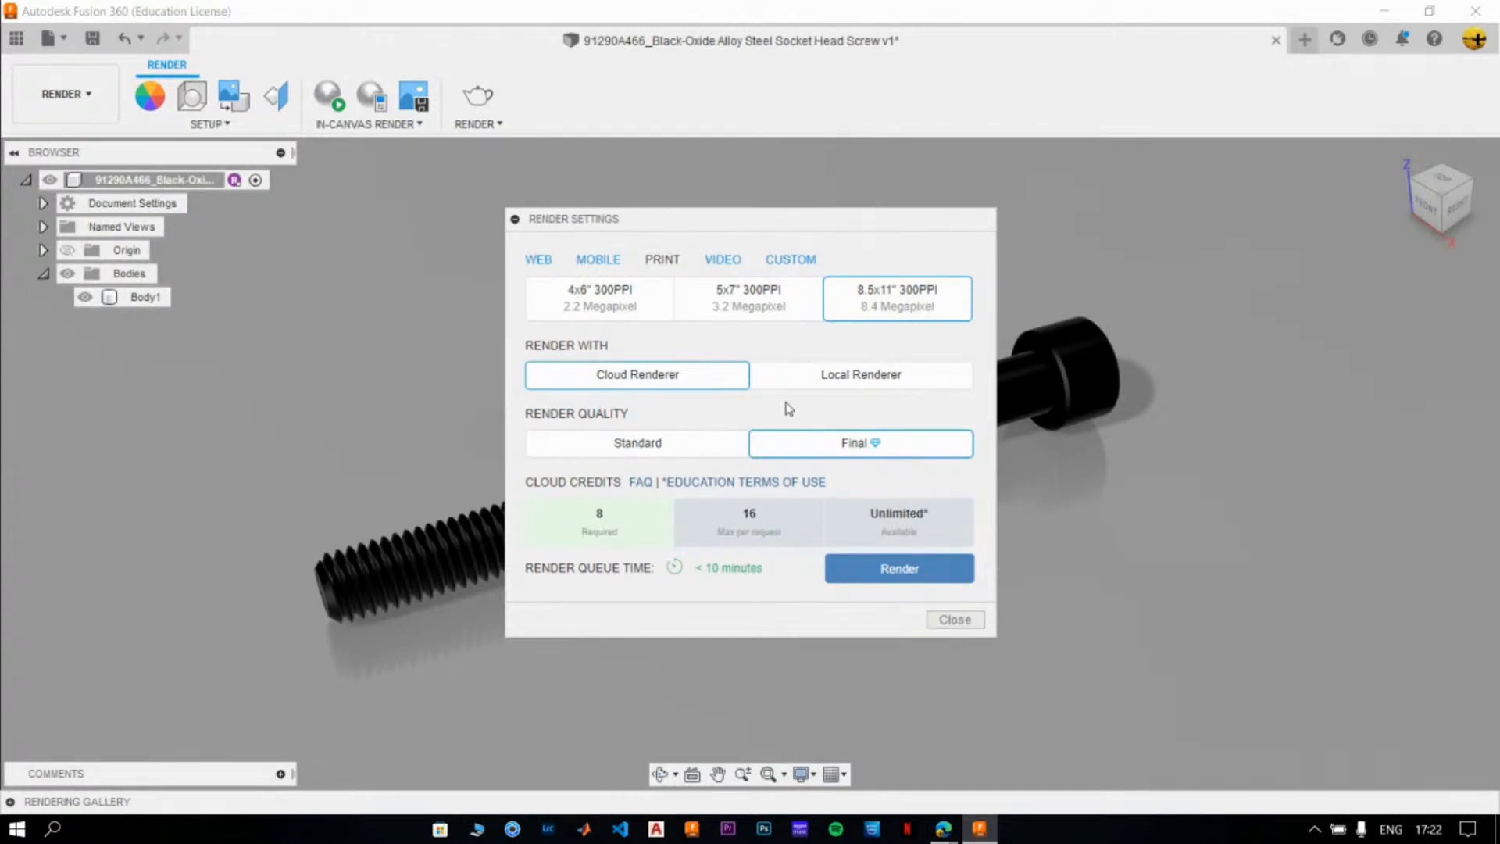
click(840, 376)
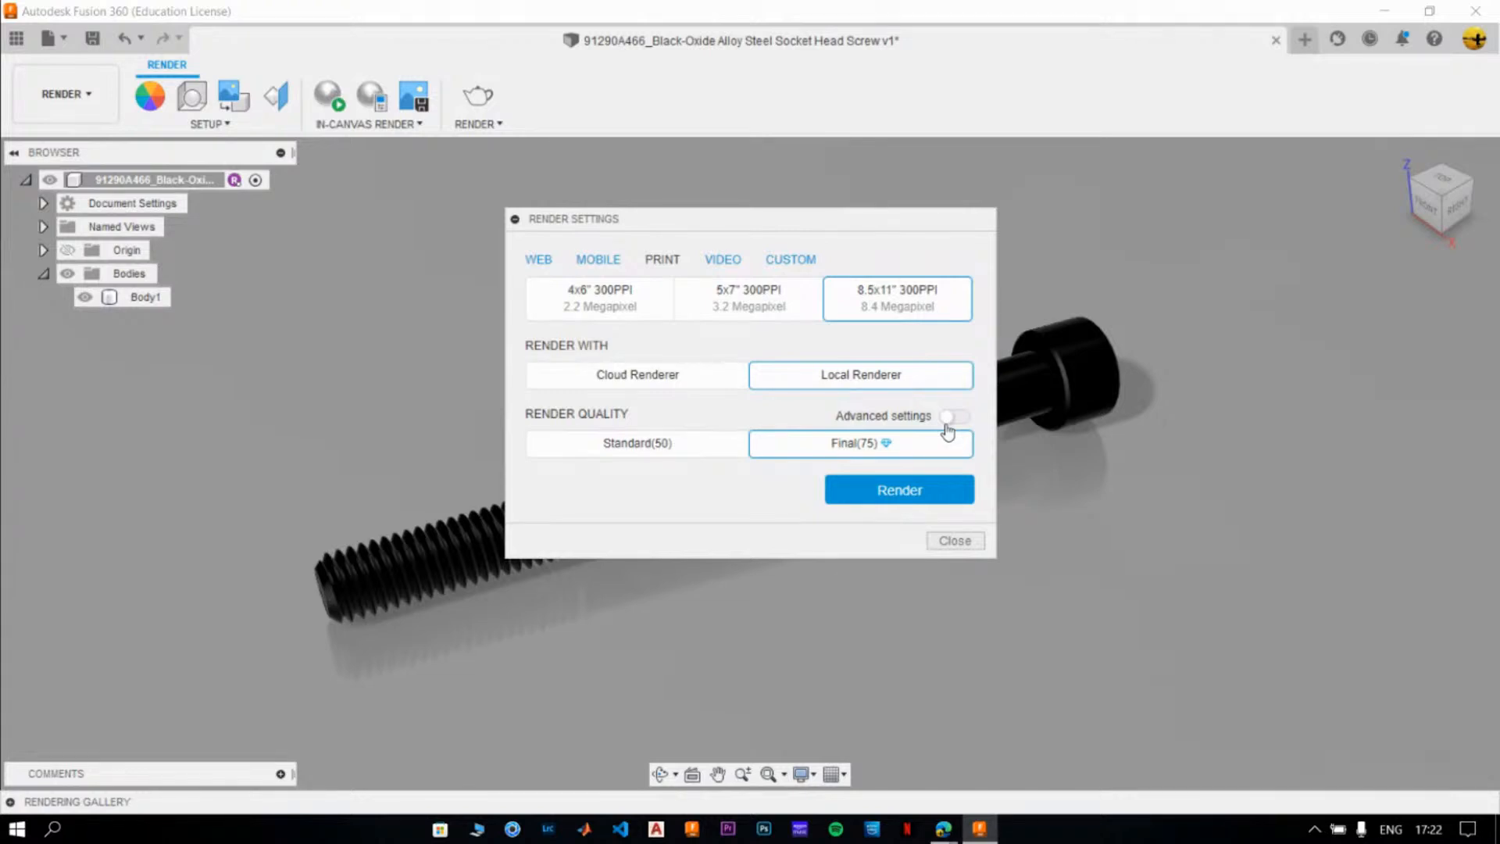
click(931, 493)
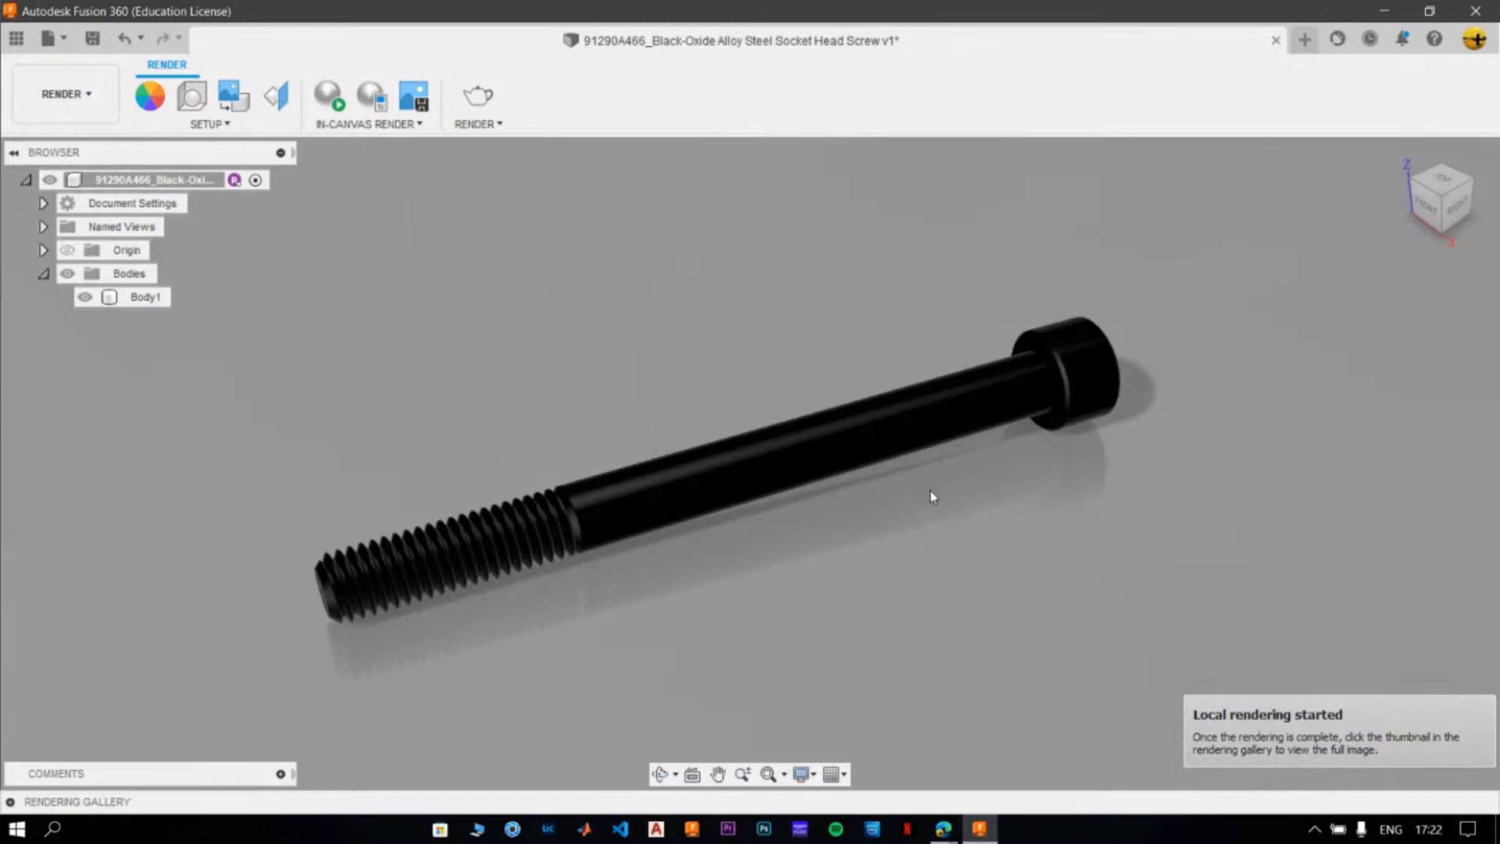
click(10, 803)
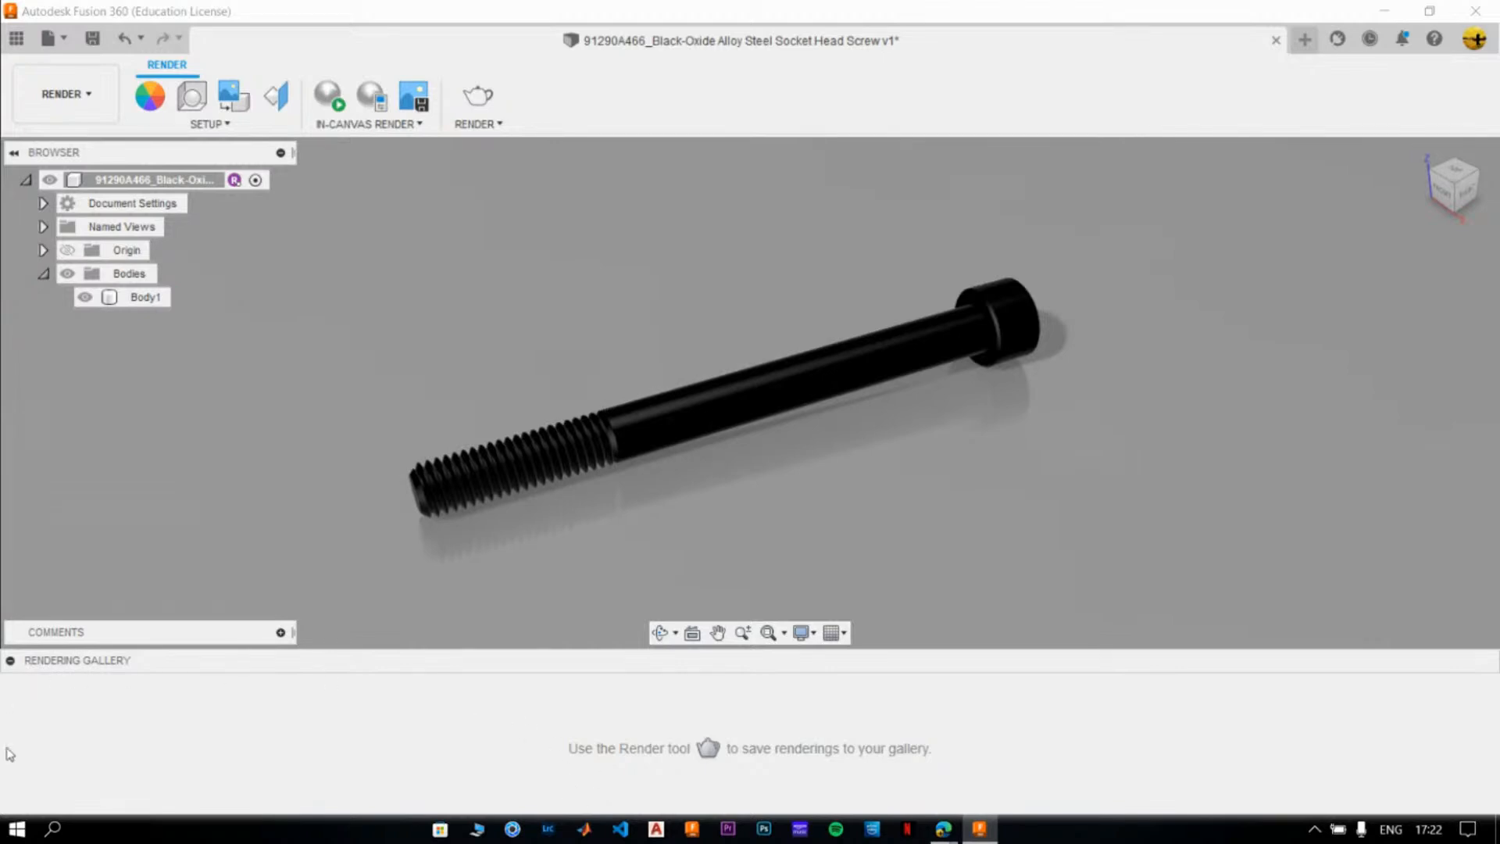
- Start a print-size 8.5x11" 300PPI rendering of the screw with the Cloud Renderer at Final quality, and expand the rendering gallery
click(11, 660)
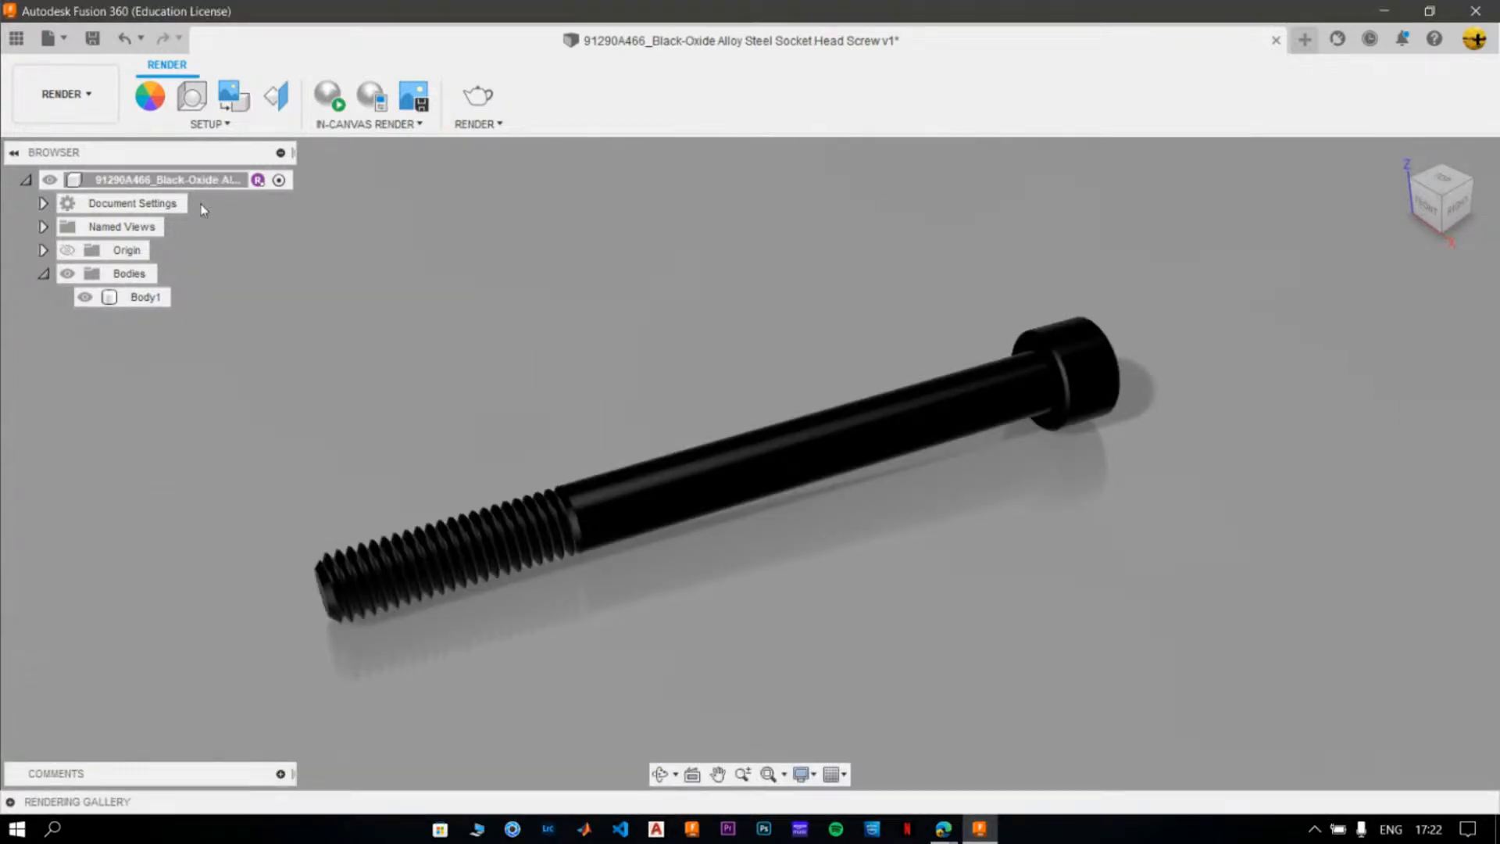
click(687, 505)
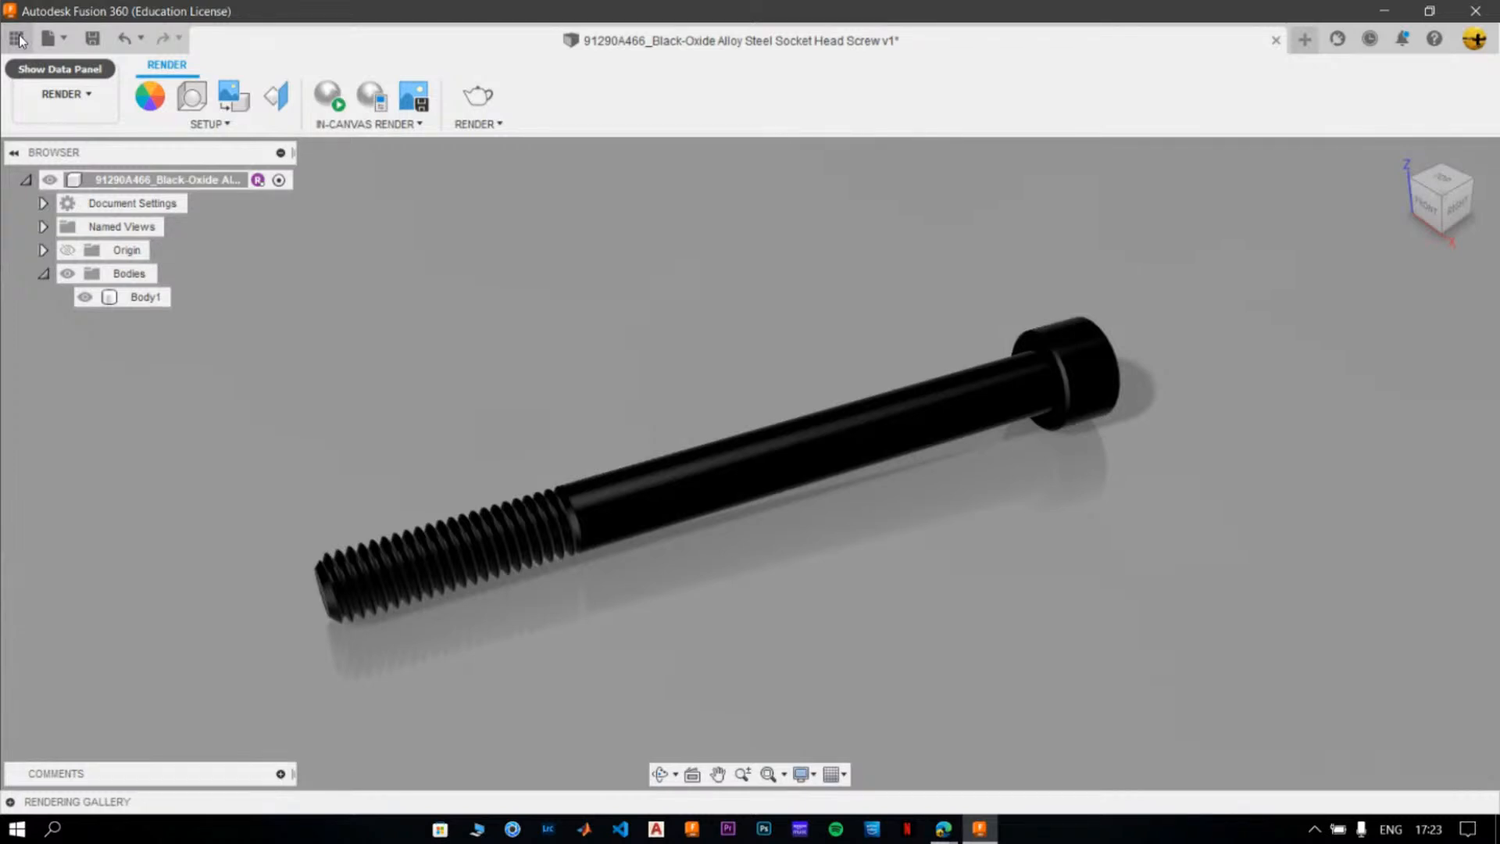
click(488, 100)
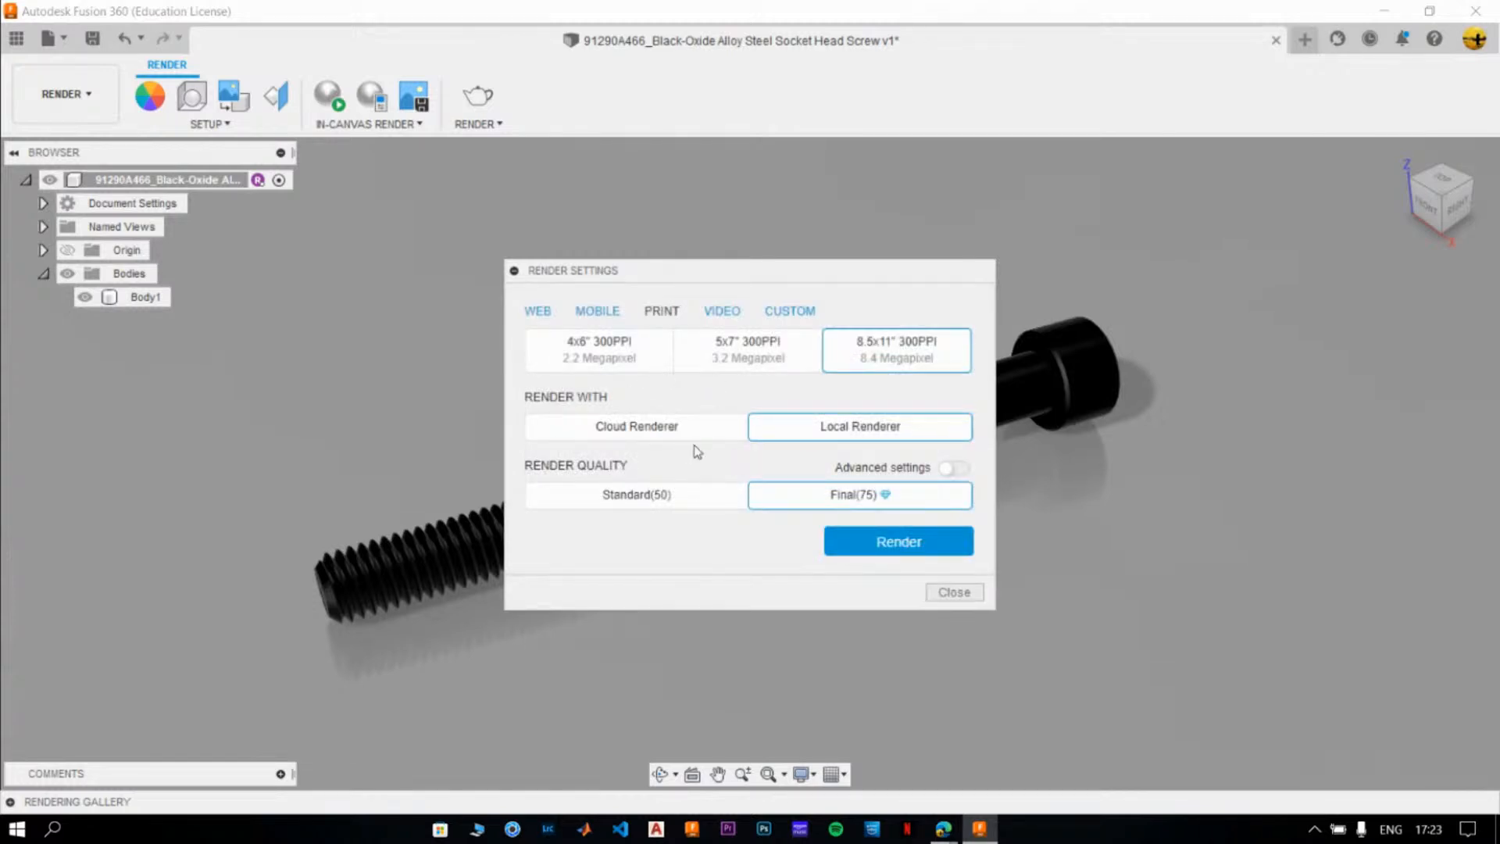
click(672, 426)
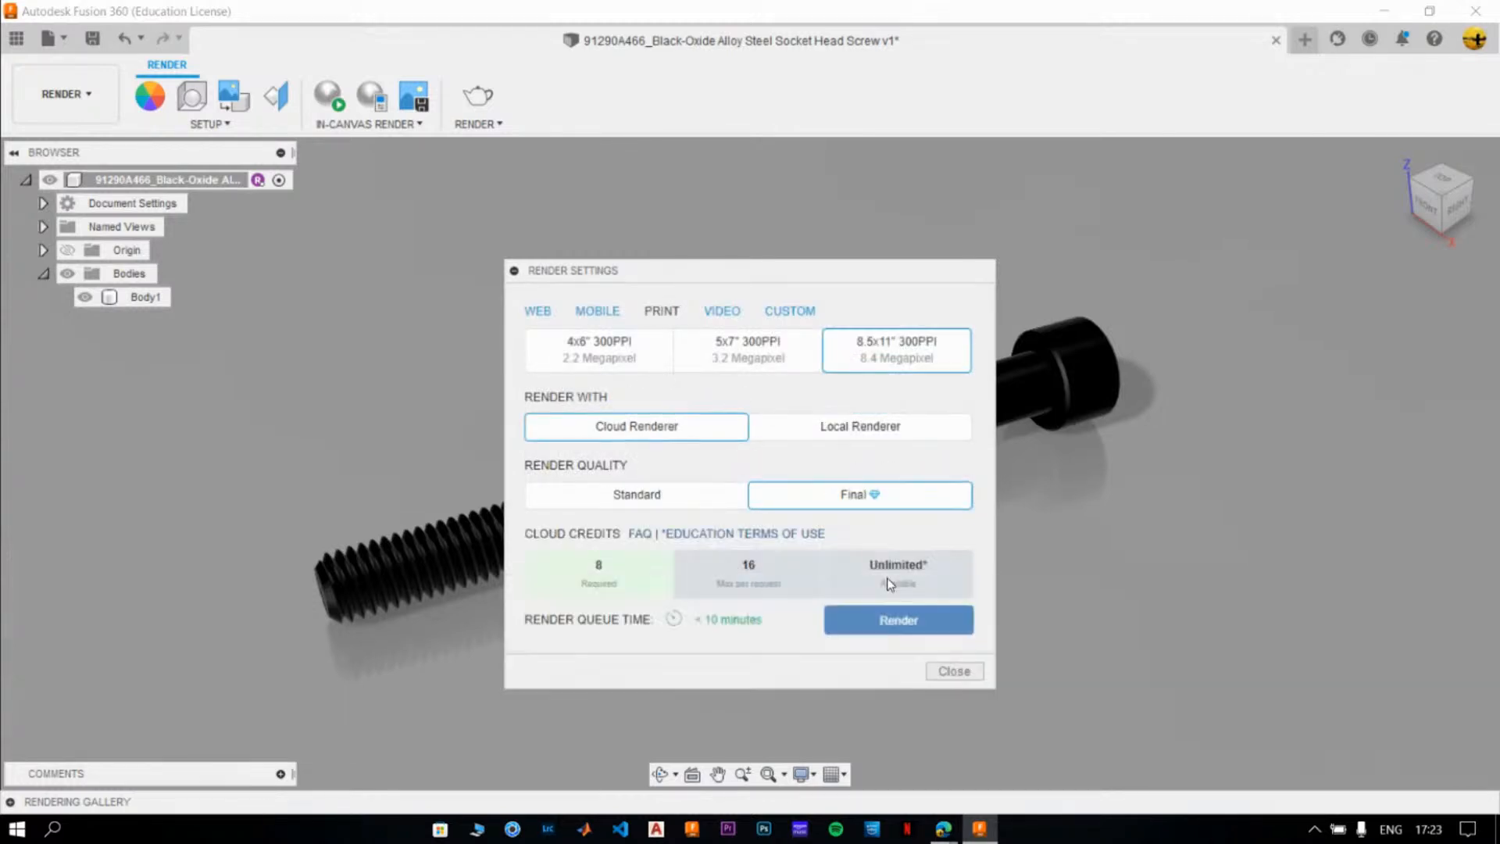
click(908, 622)
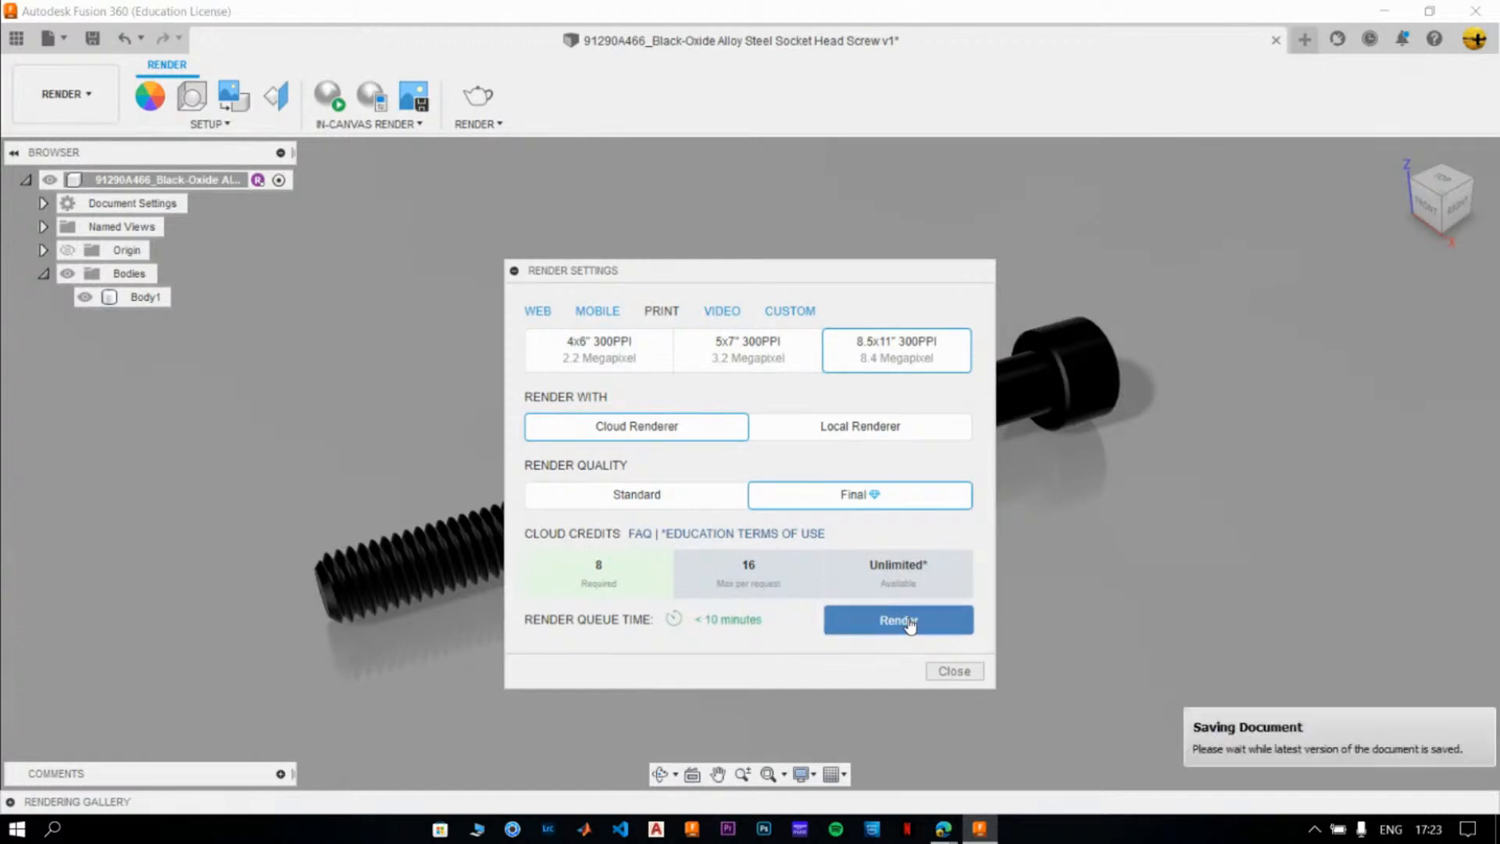
click(10, 801)
- Expand the stacked renderings in the gallery and check the progress of the local and queued cloud renders
mouse_move(283, 747)
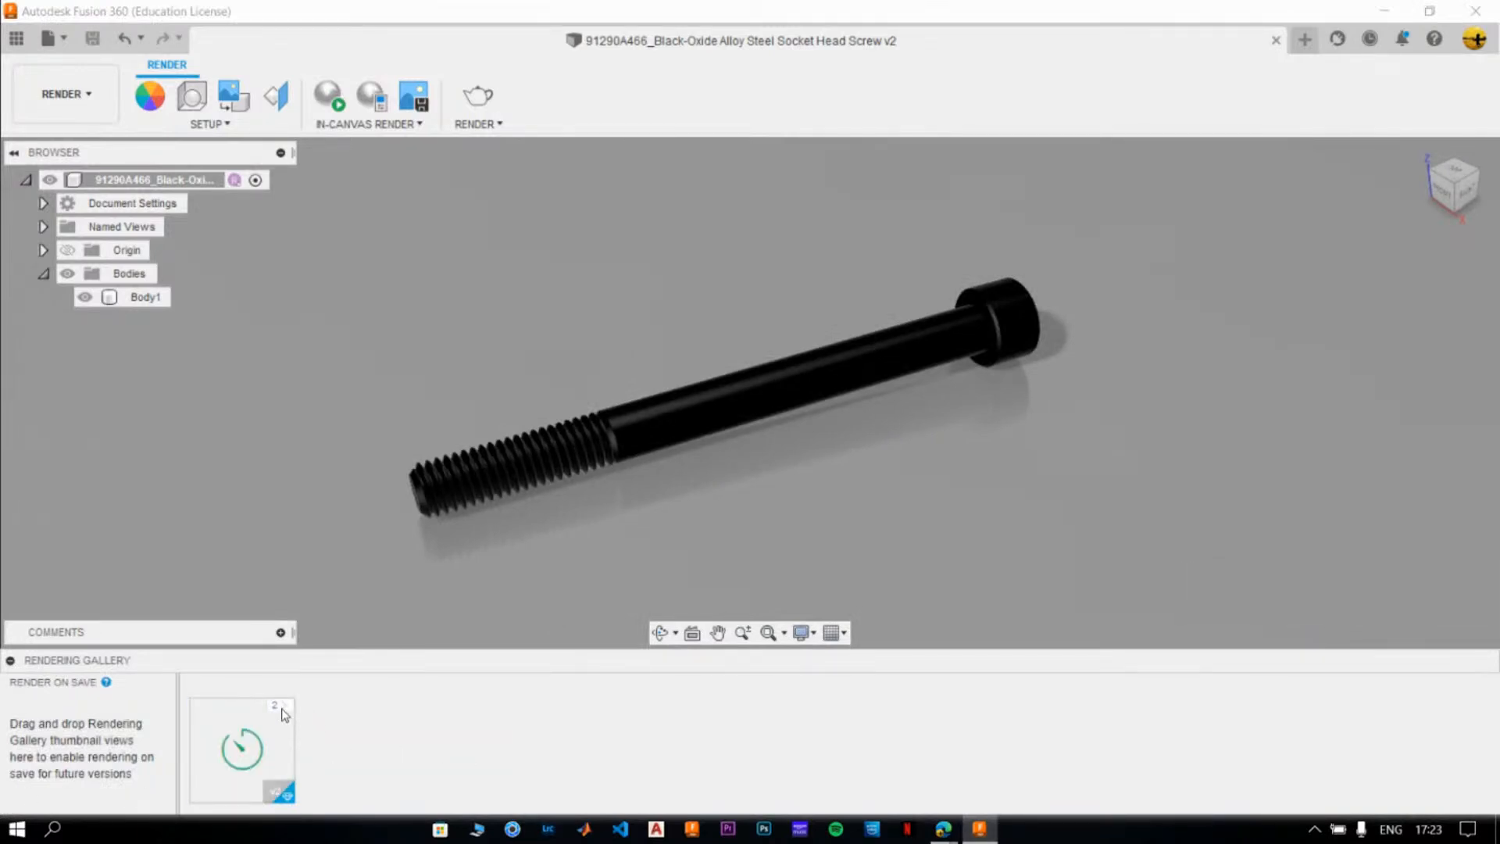
click(283, 712)
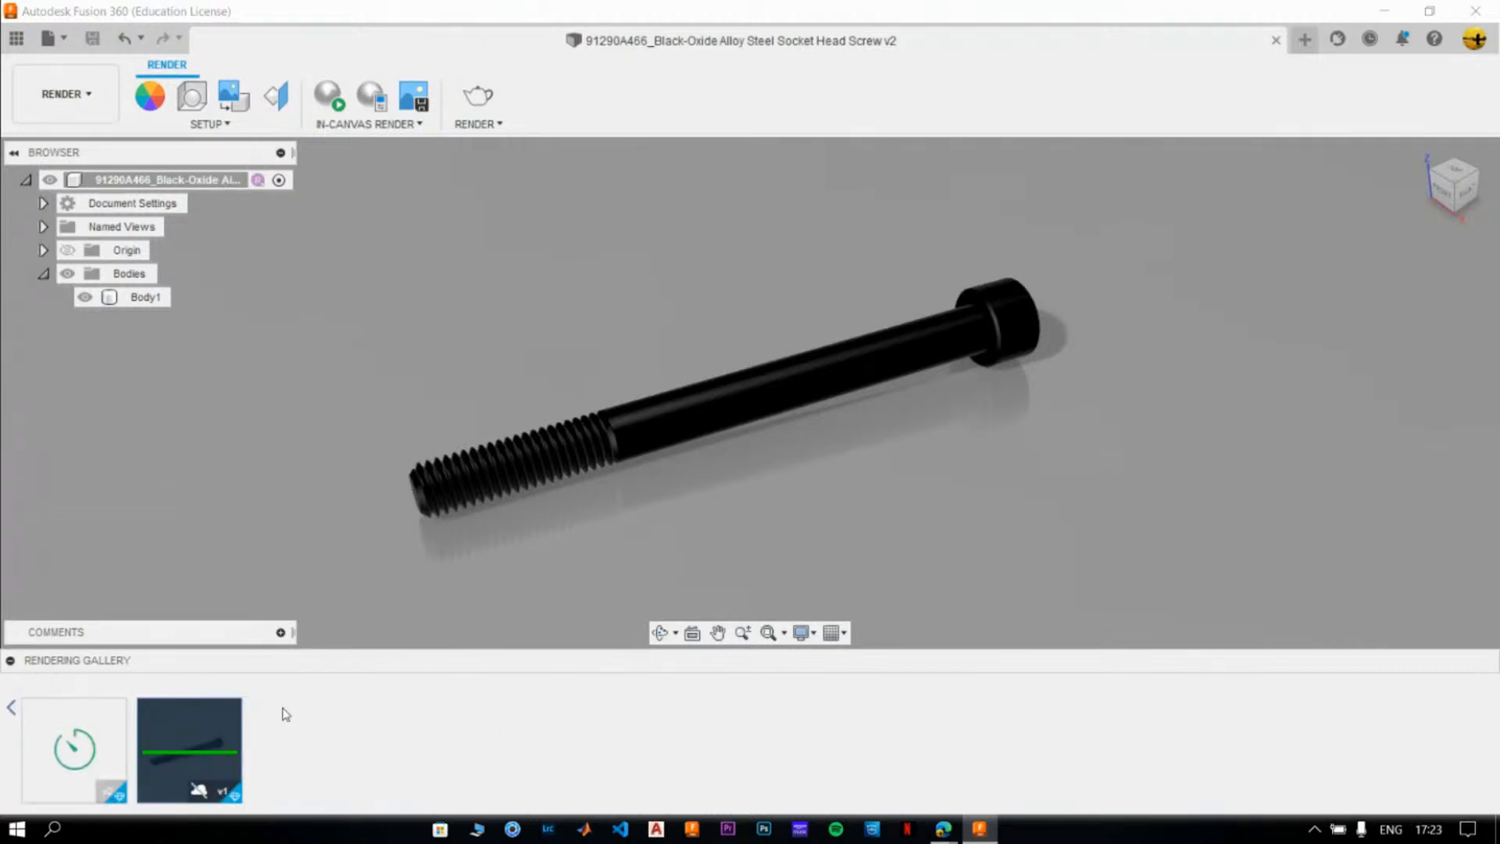
mouse_move(150, 720)
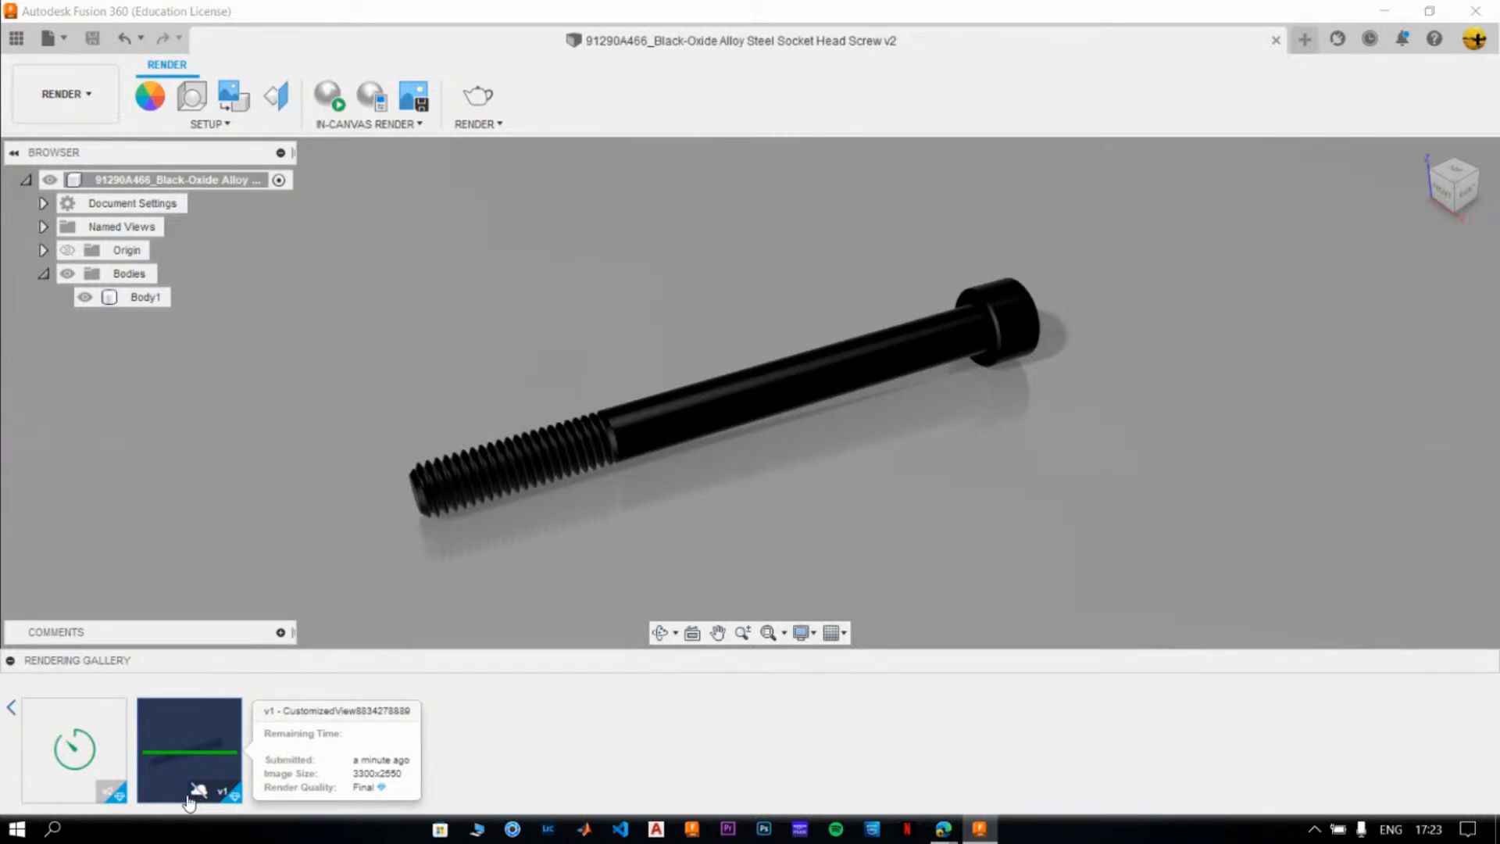
double_click(74, 740)
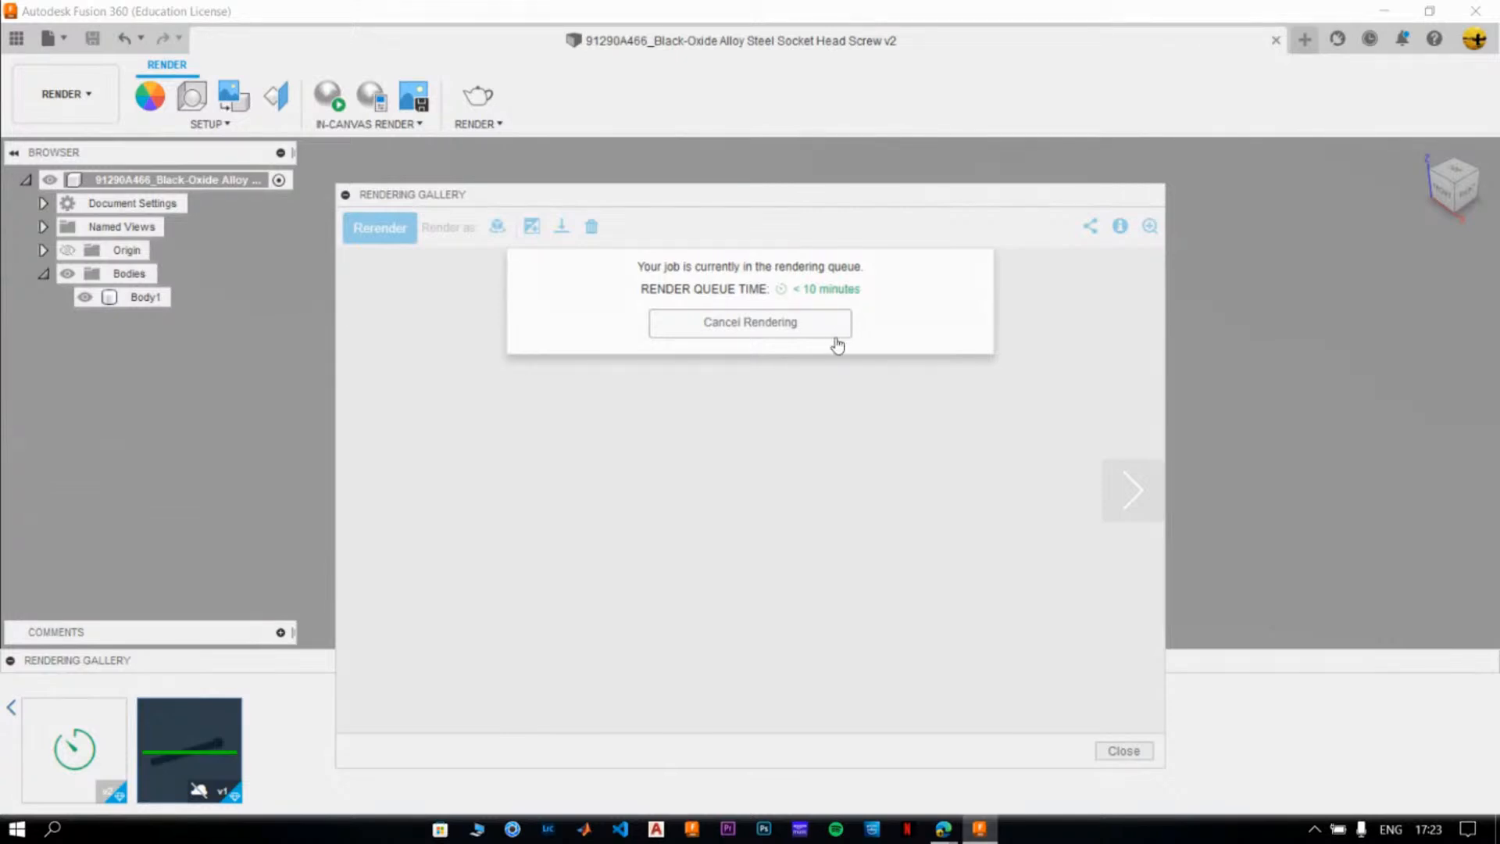
click(1125, 752)
mouse_move(202, 740)
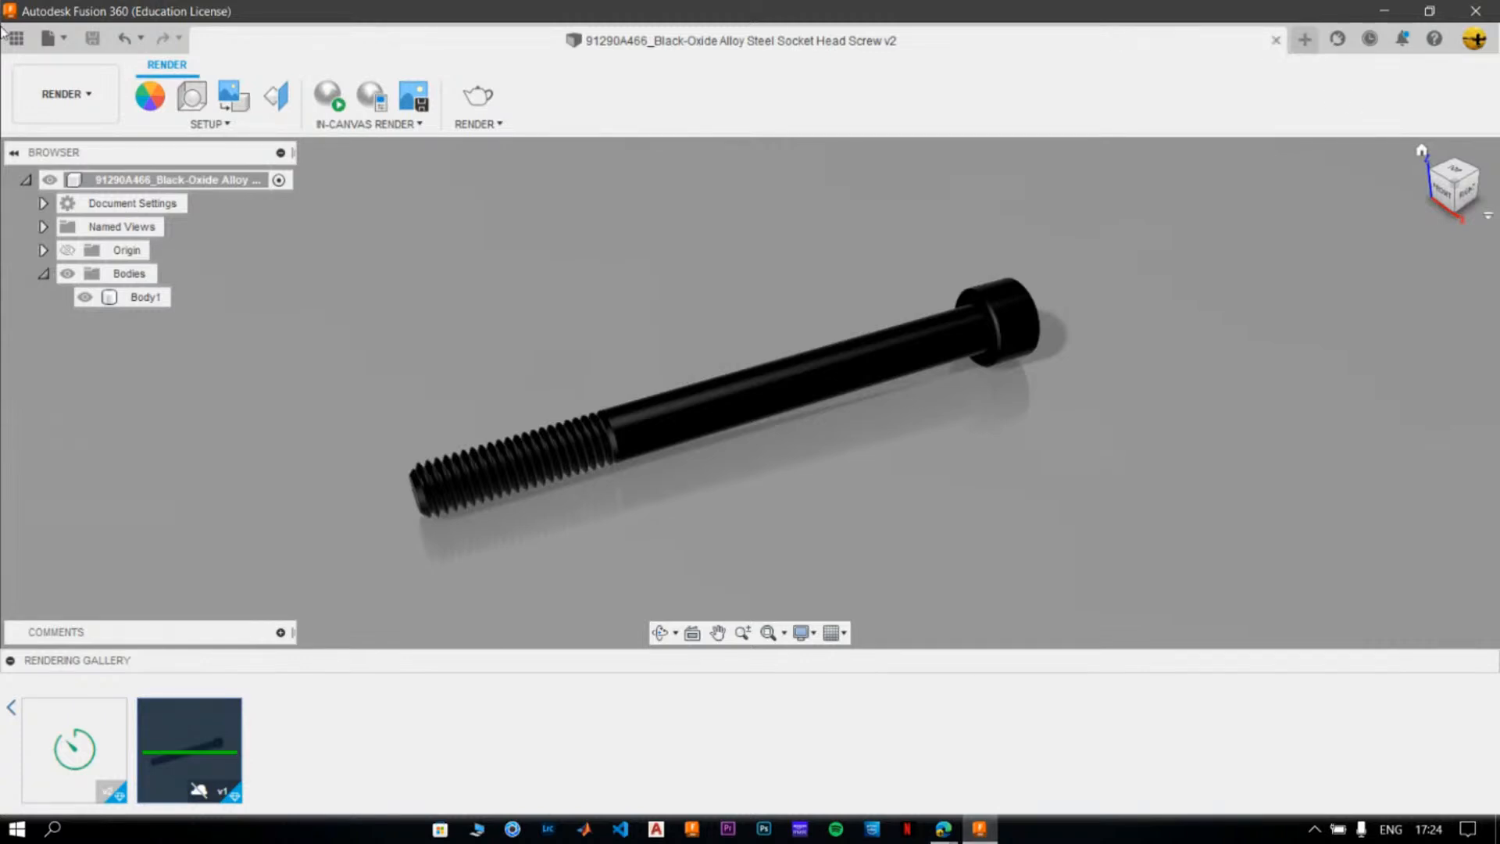
- Open the Ring with blue diamond design from the Photorealistic Rendering using Fusion 360 project, starting from a new empty document
click(1303, 50)
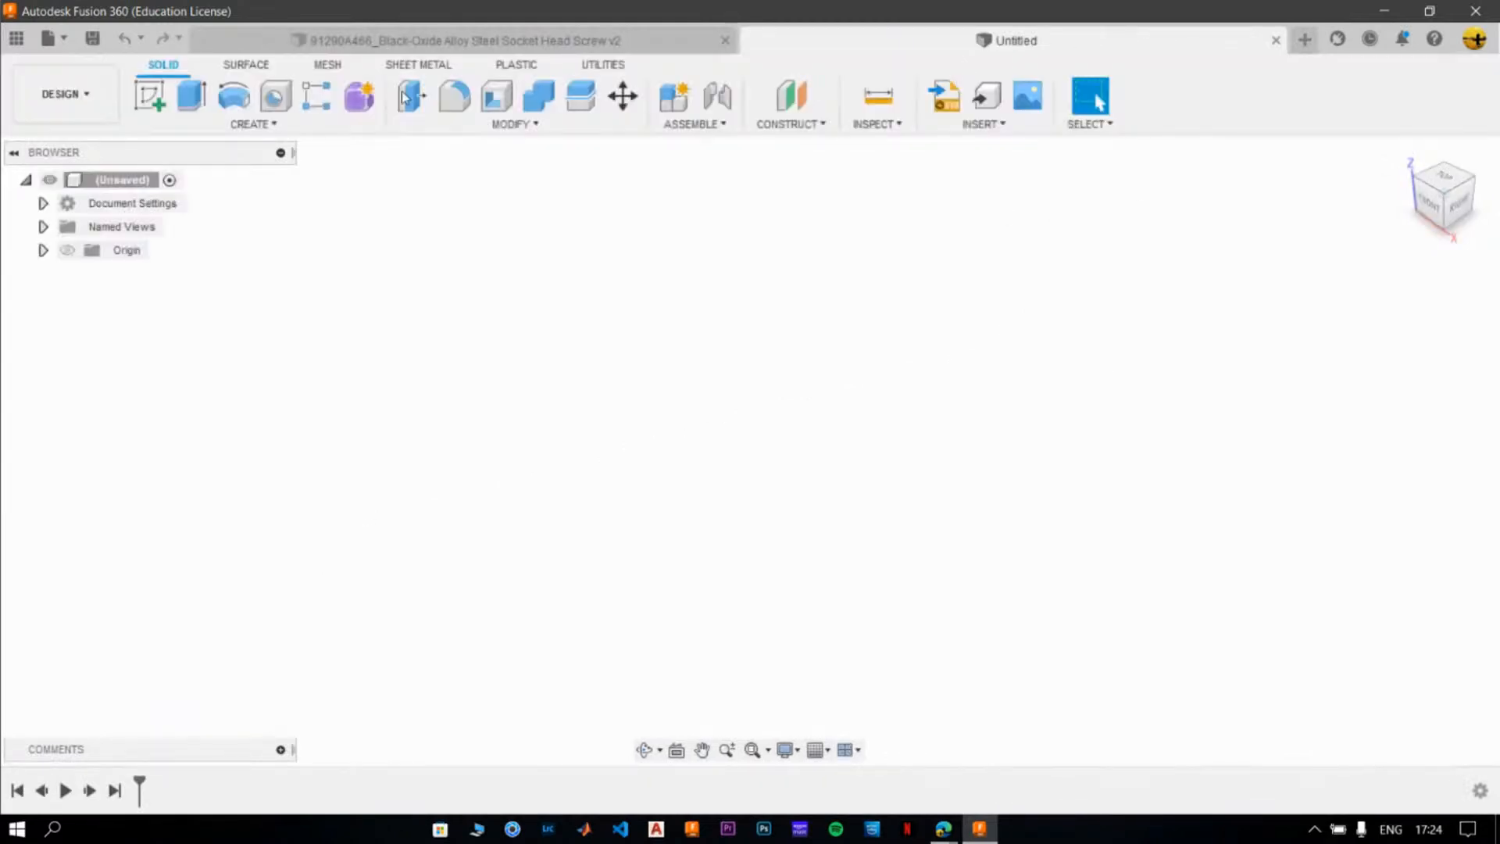
click(18, 43)
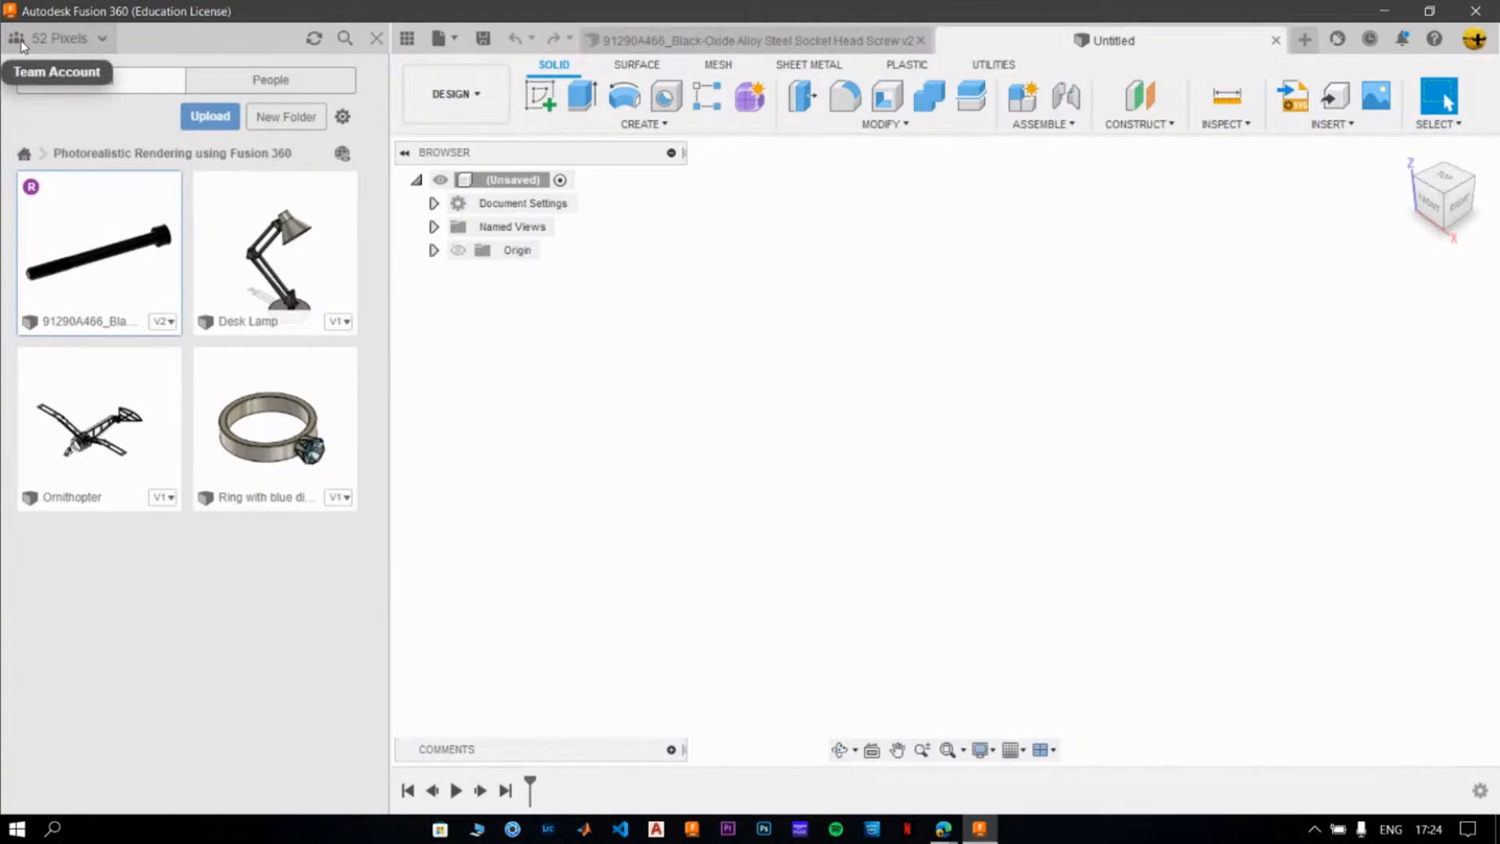
double_click(278, 457)
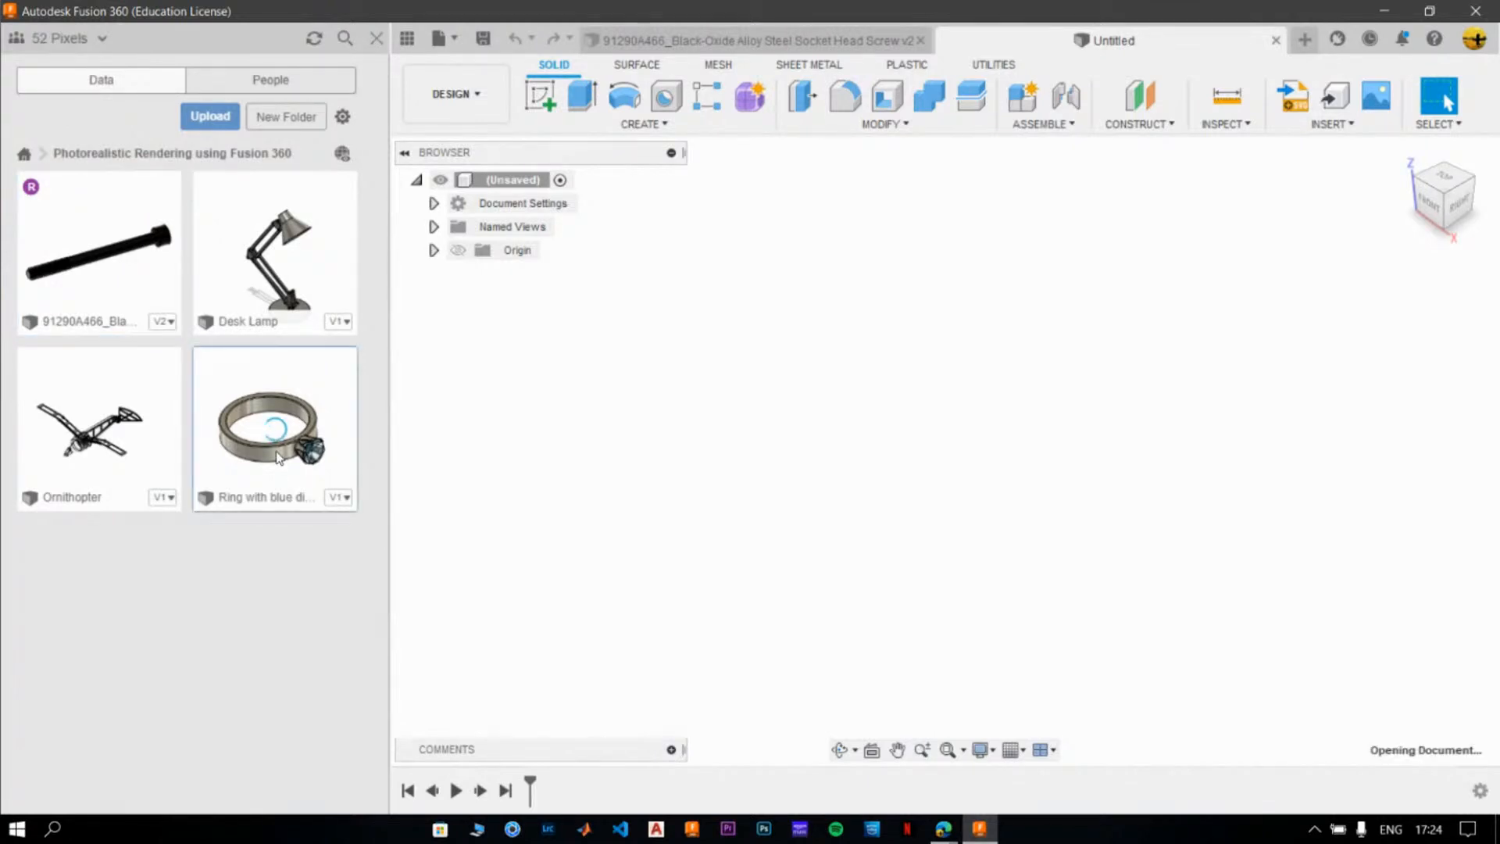
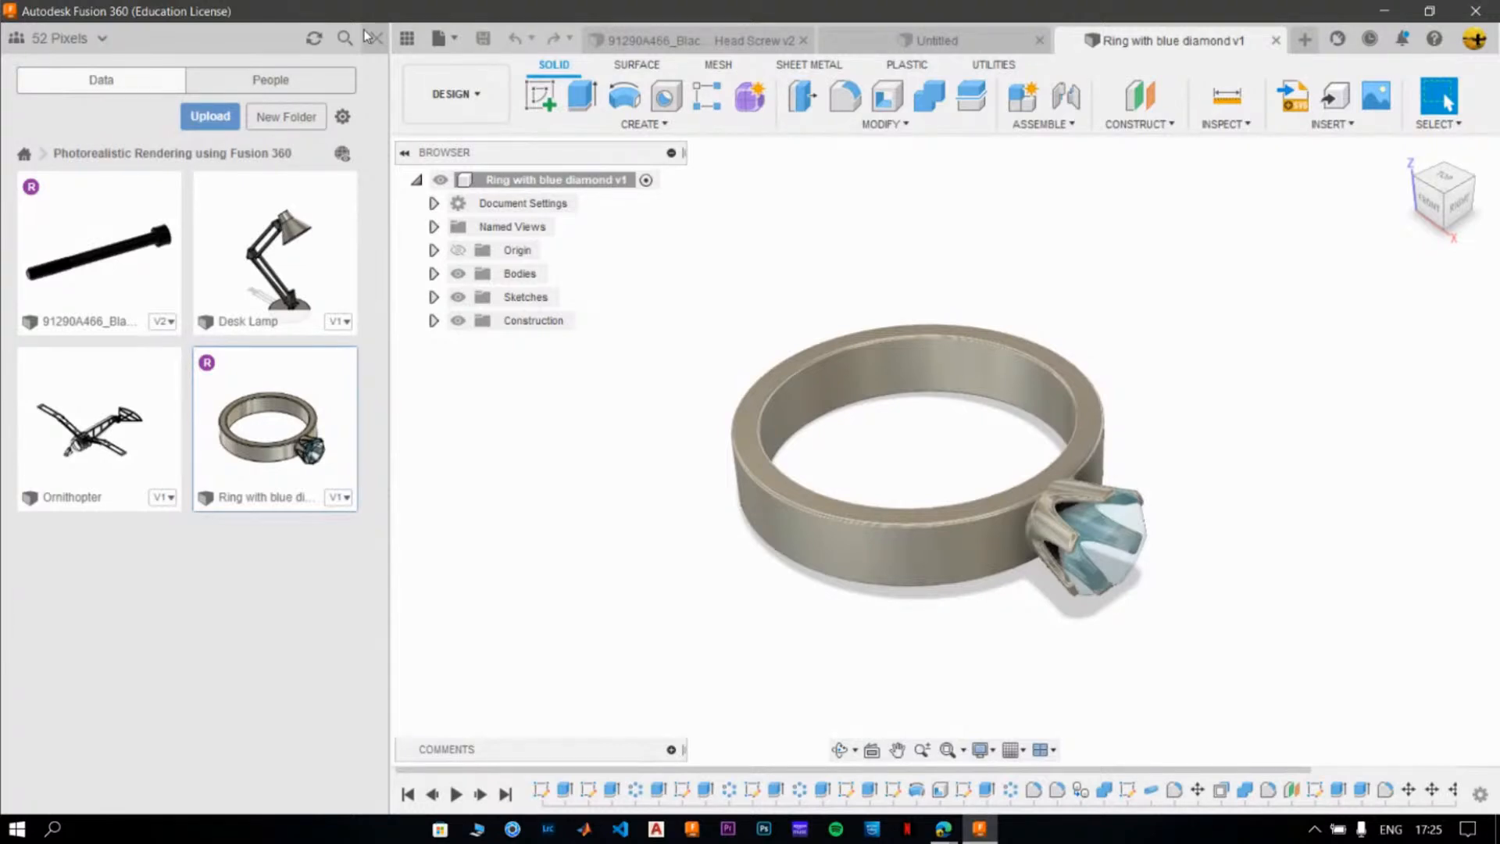
click(371, 37)
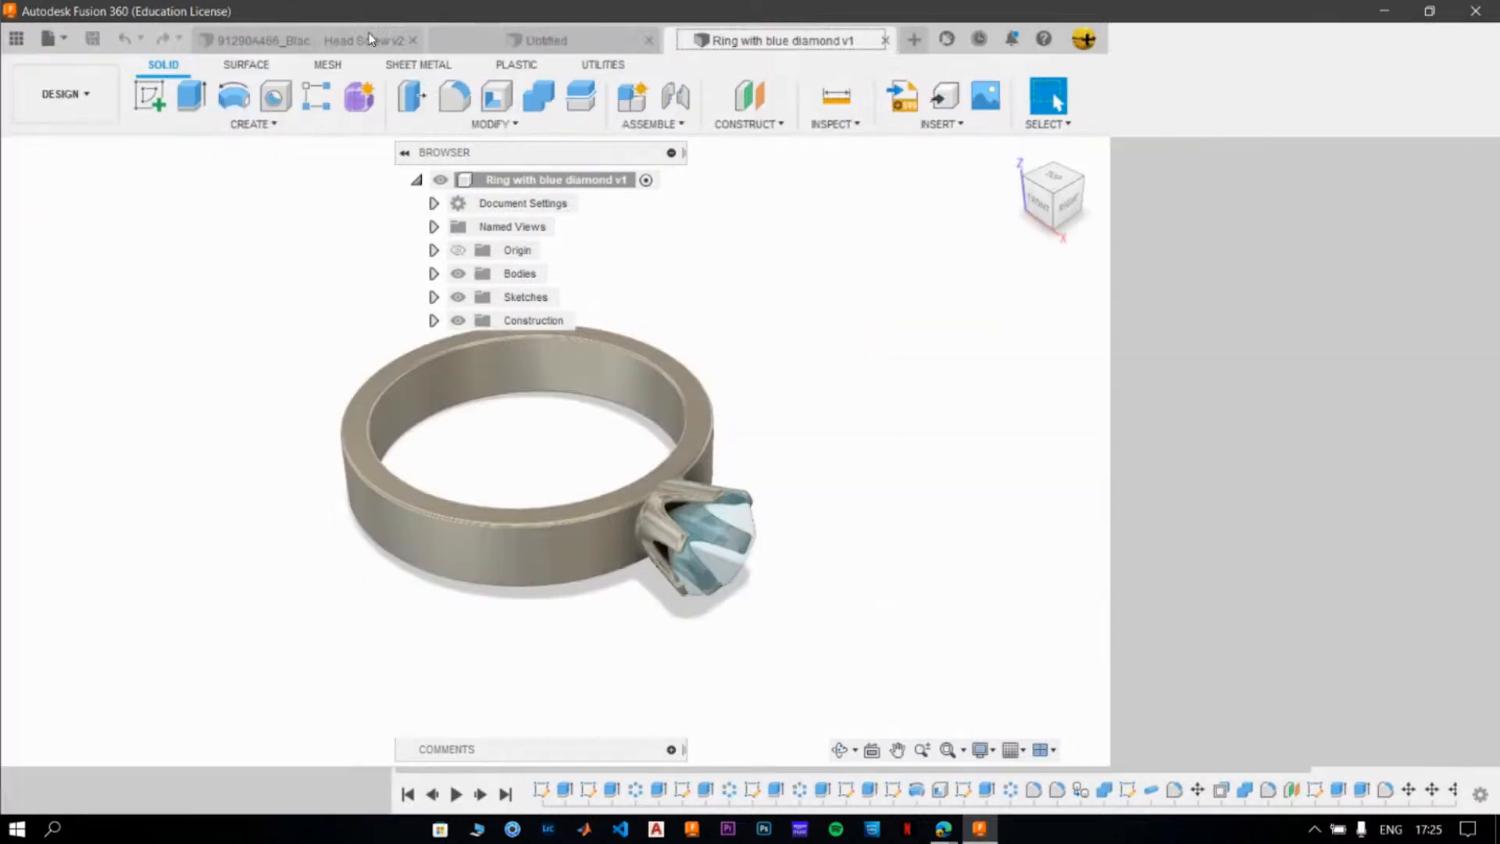
- Close the empty untitled document and show the ring design in its home view
mouse_move(639, 628)
shift+middle_down()
mouse_move(836, 593)
mouse_move(696, 626)
mouse_move(664, 617)
shift+middle_up()
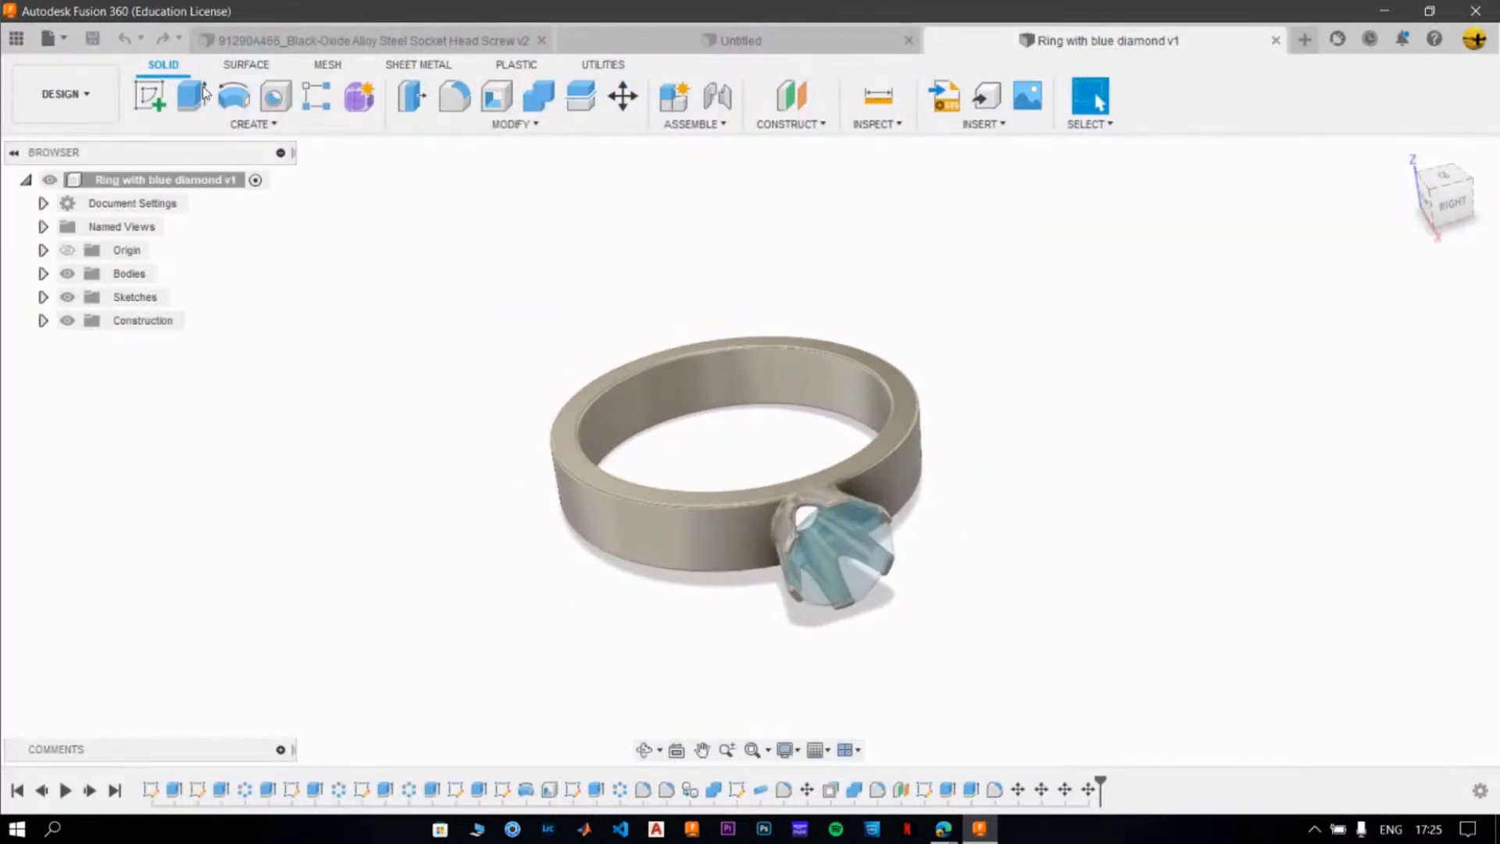
click(17, 38)
click(376, 38)
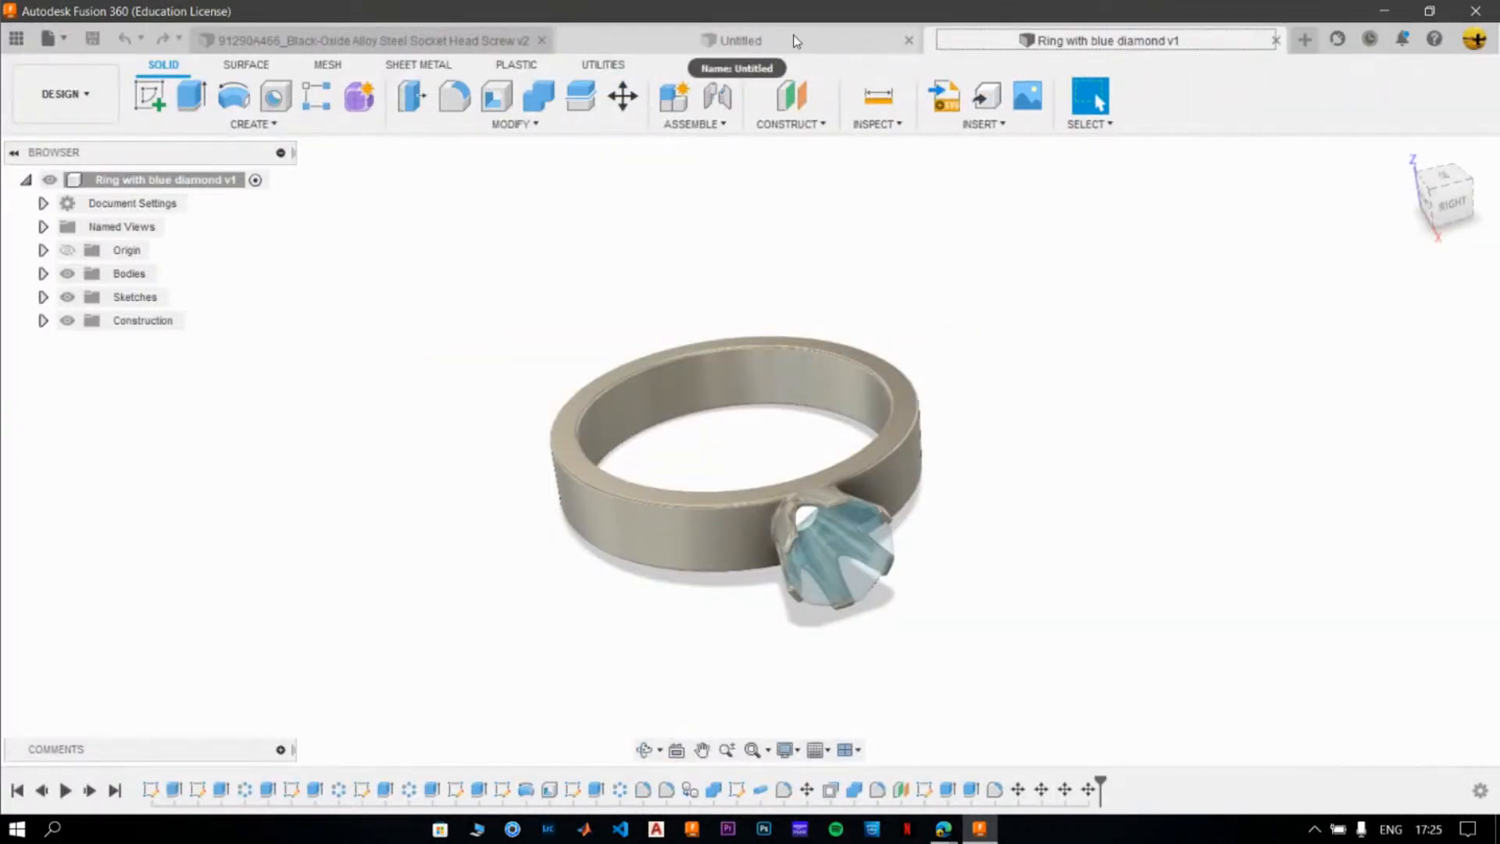
click(908, 40)
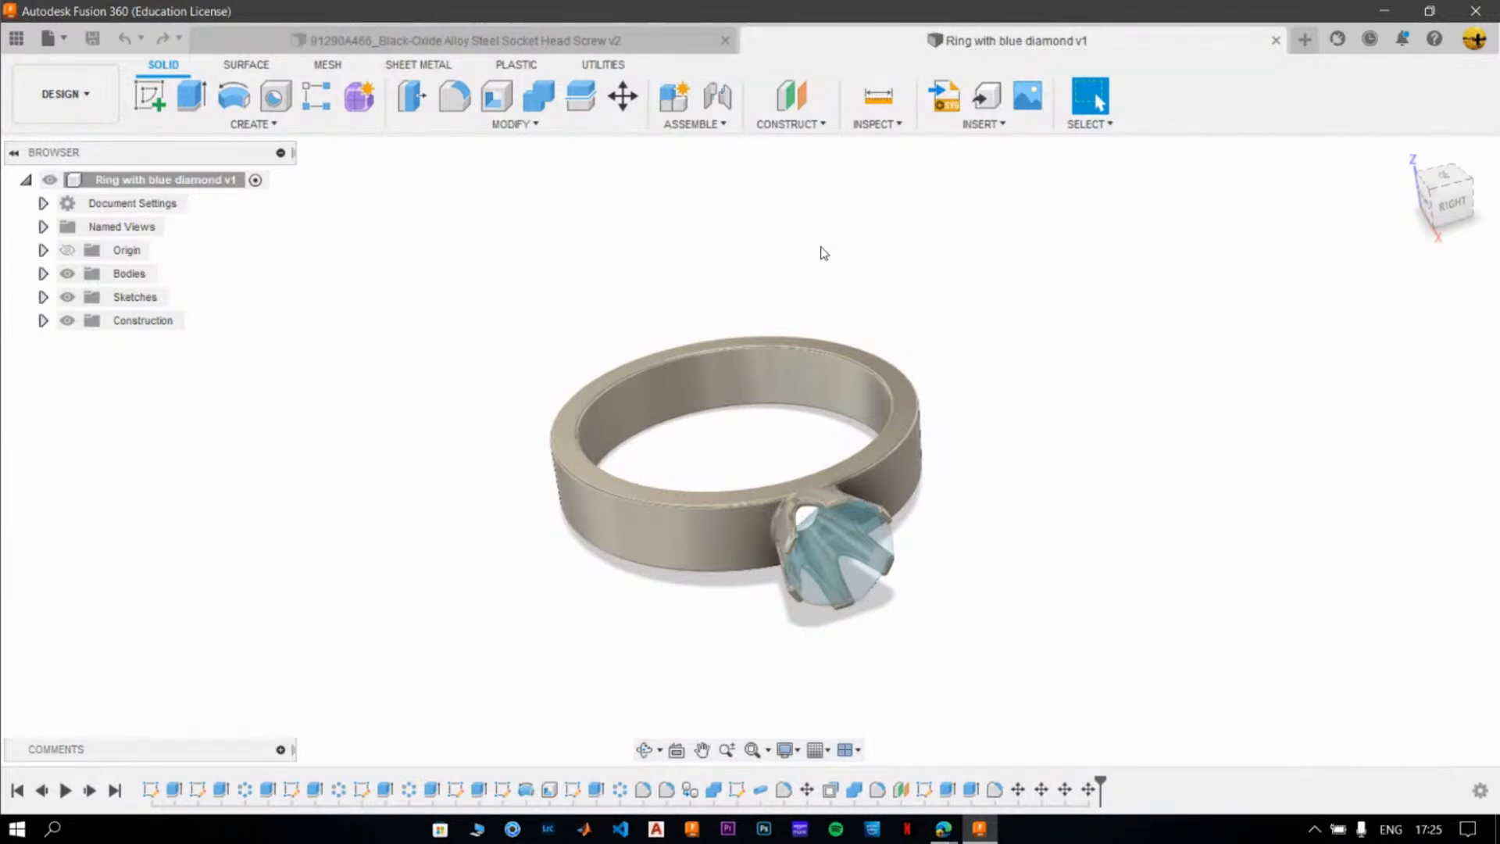
click(530, 35)
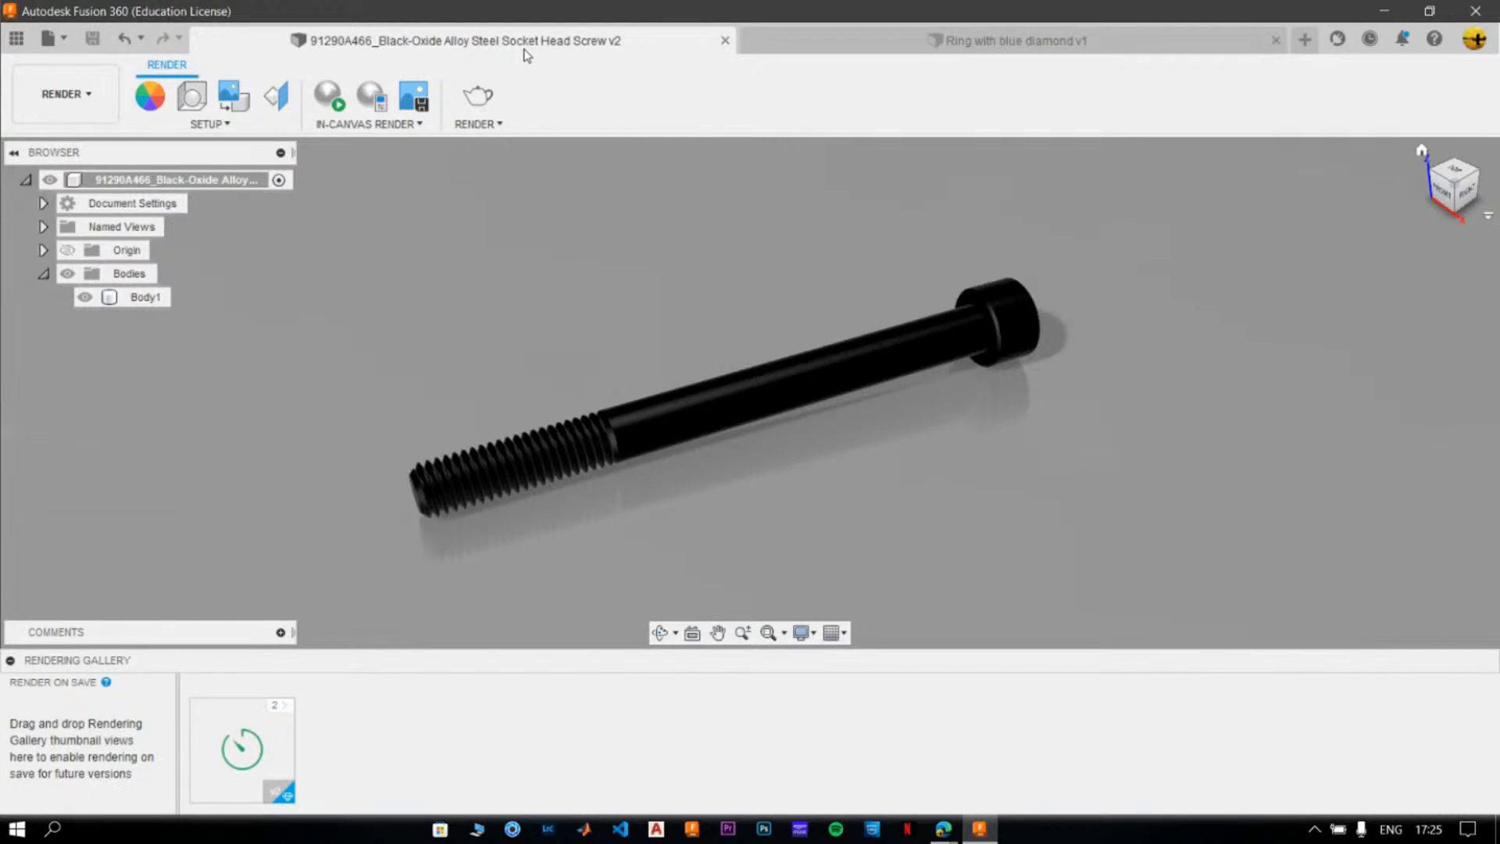
click(859, 45)
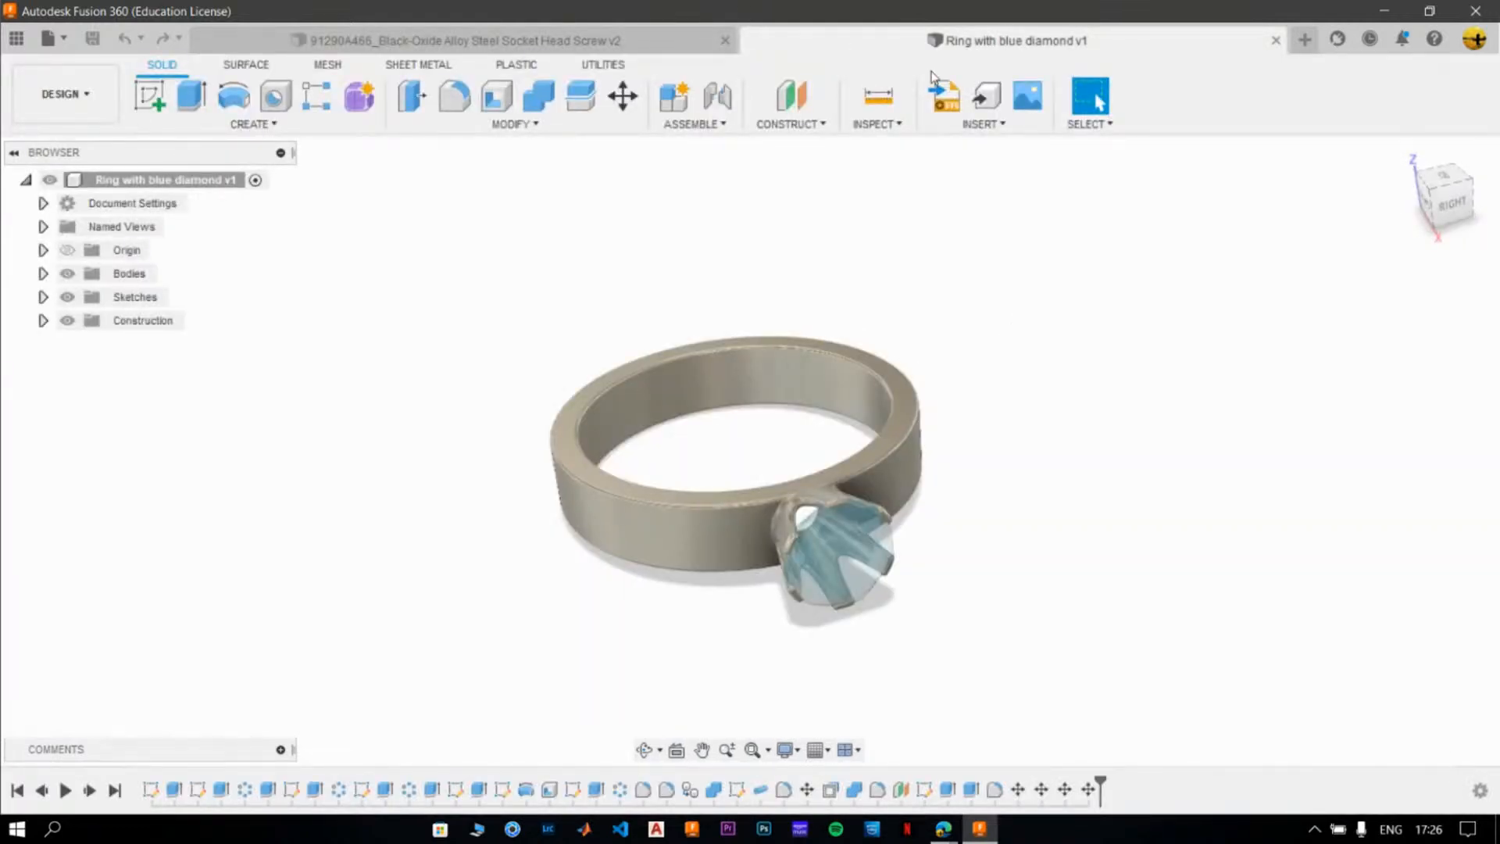
click(1405, 153)
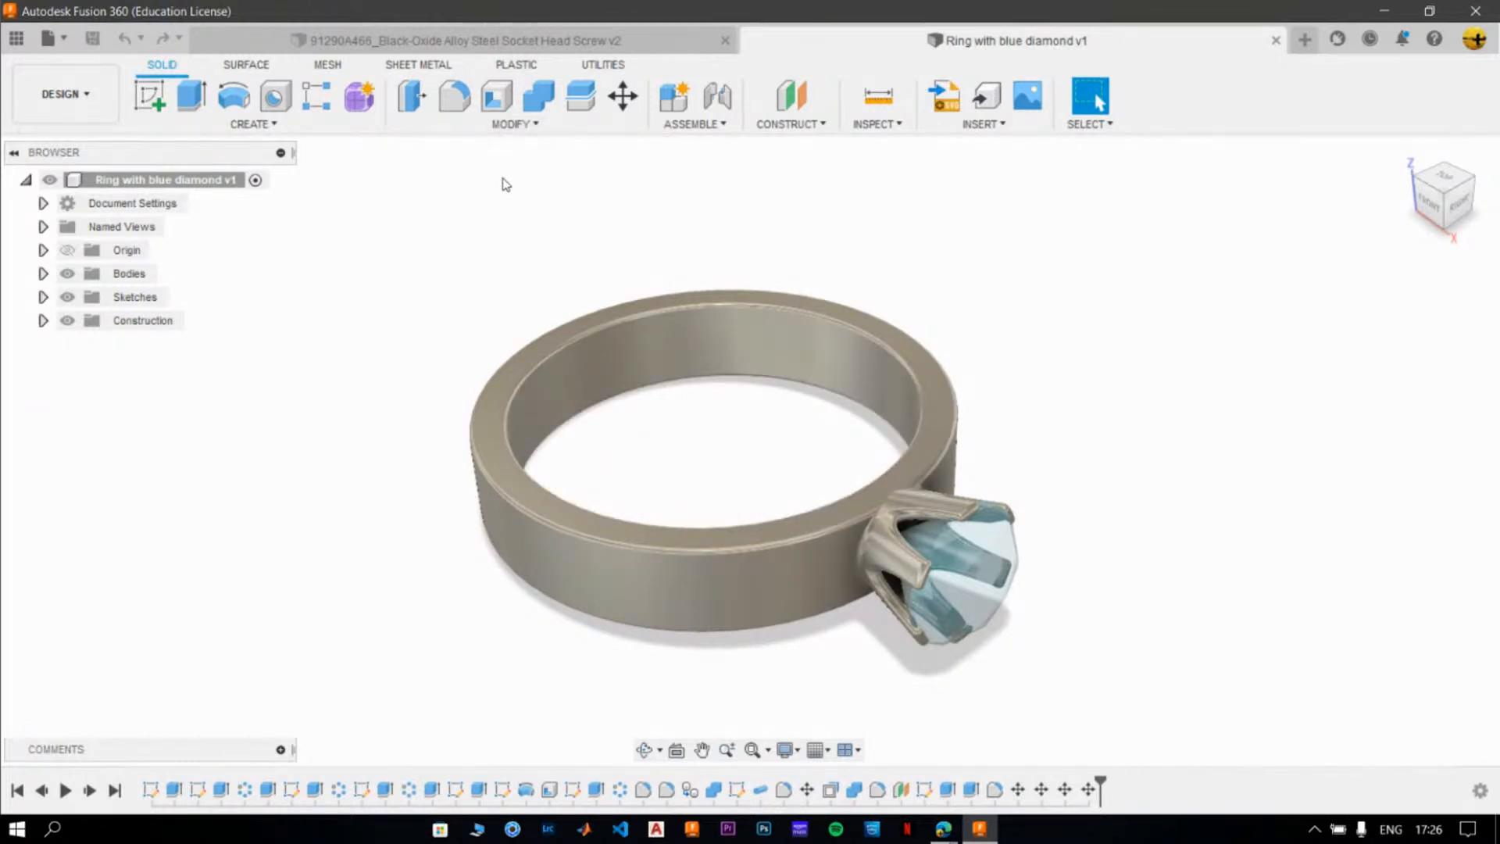
- Open the Appearance settings for the ring design and select the diamond body
click(562, 125)
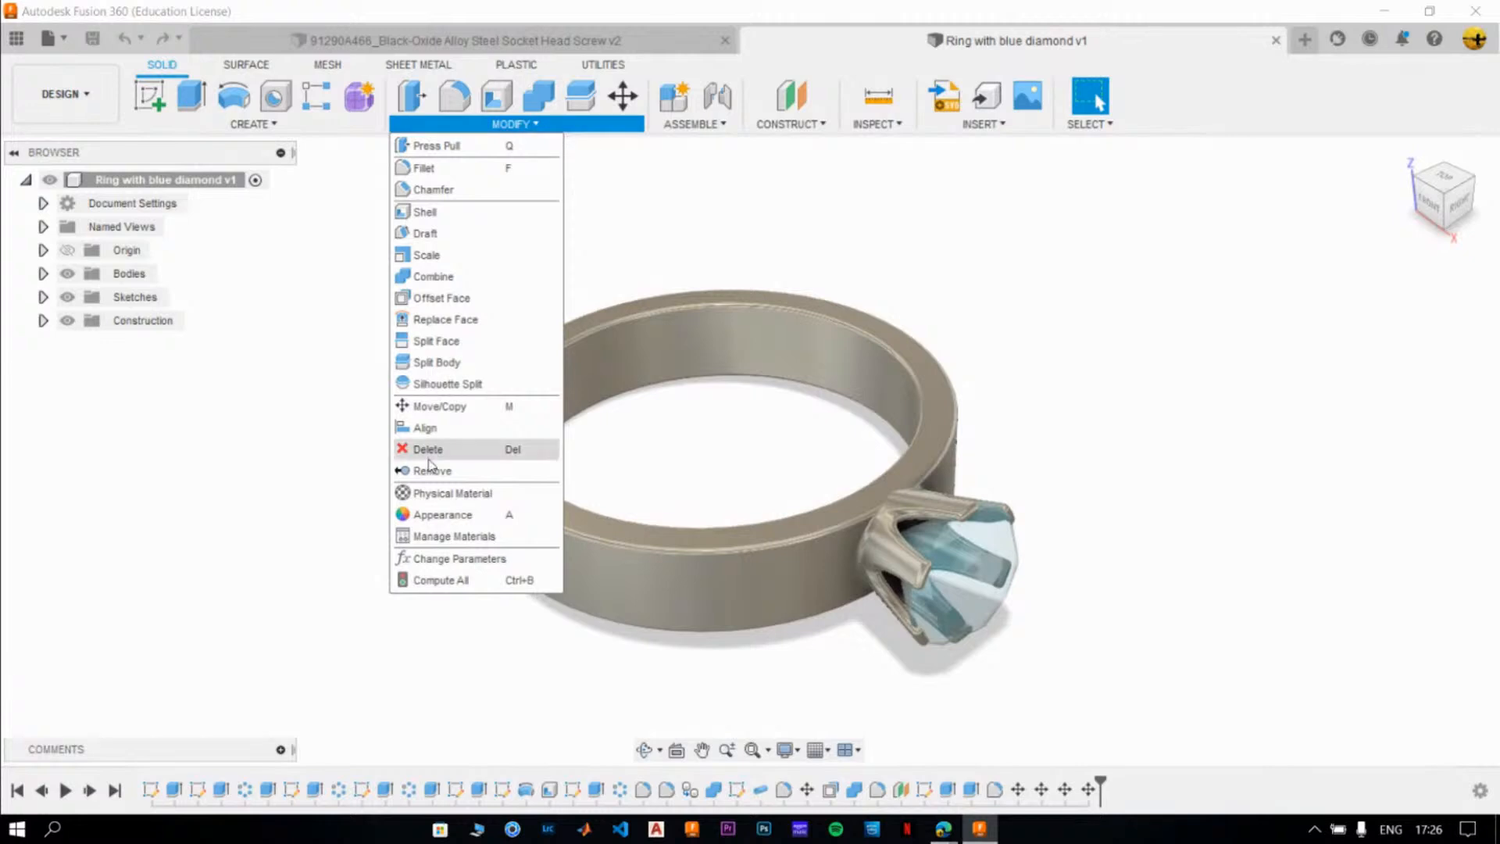
click(442, 514)
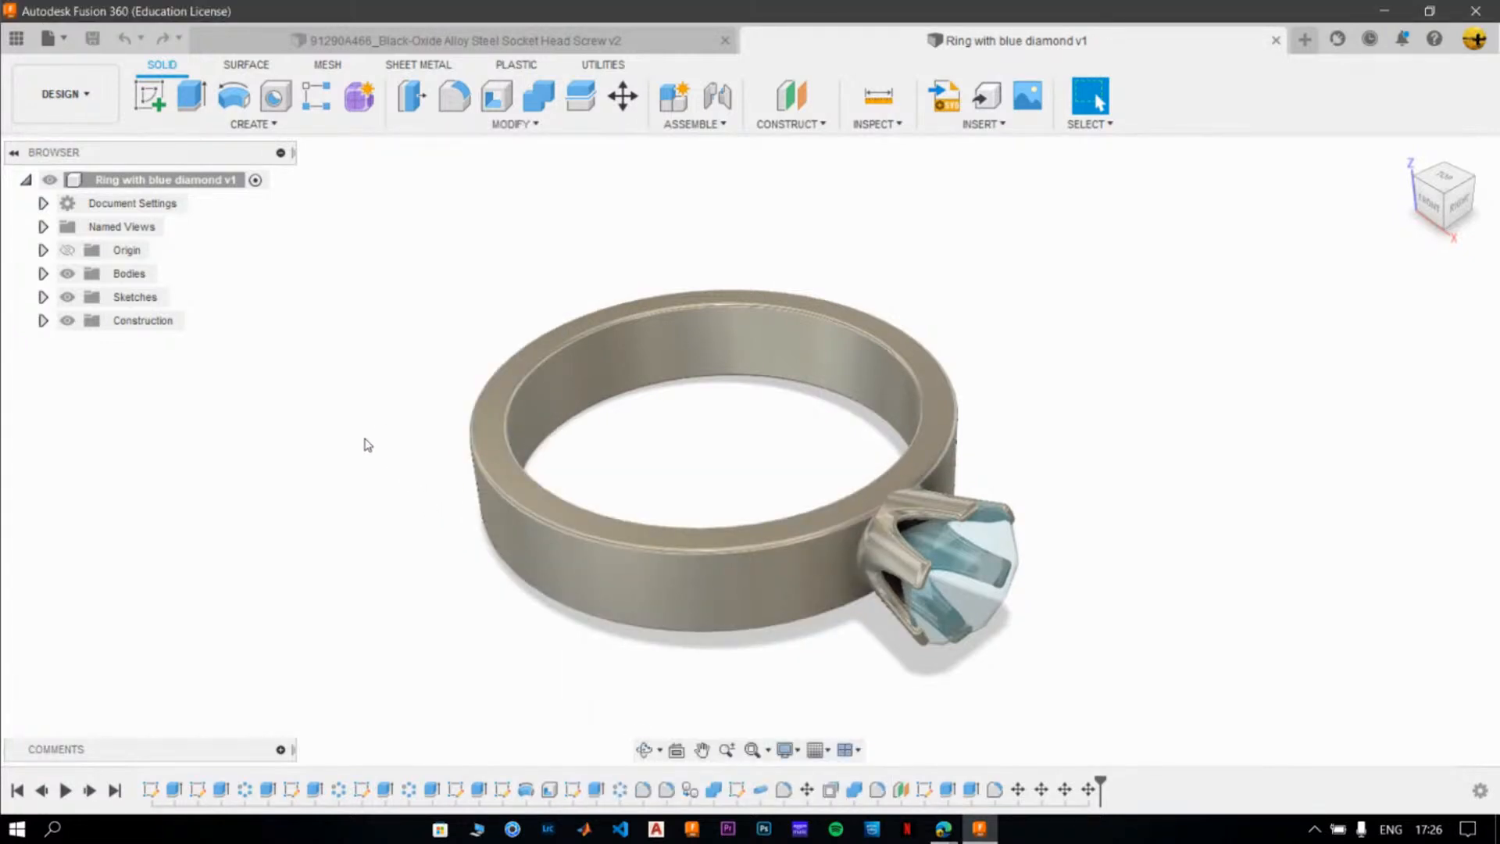
key(a)
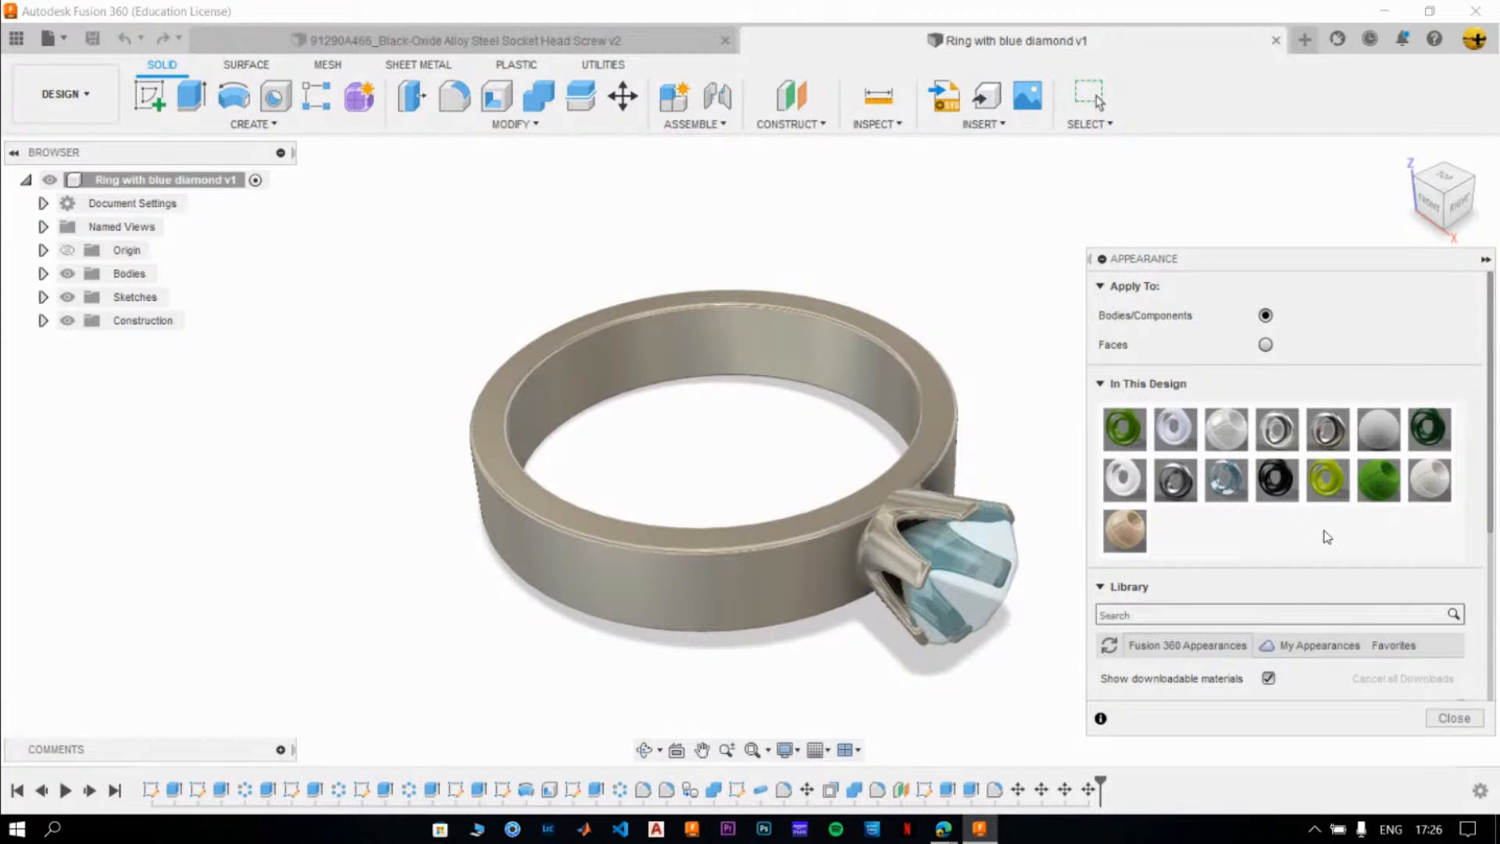
click(945, 429)
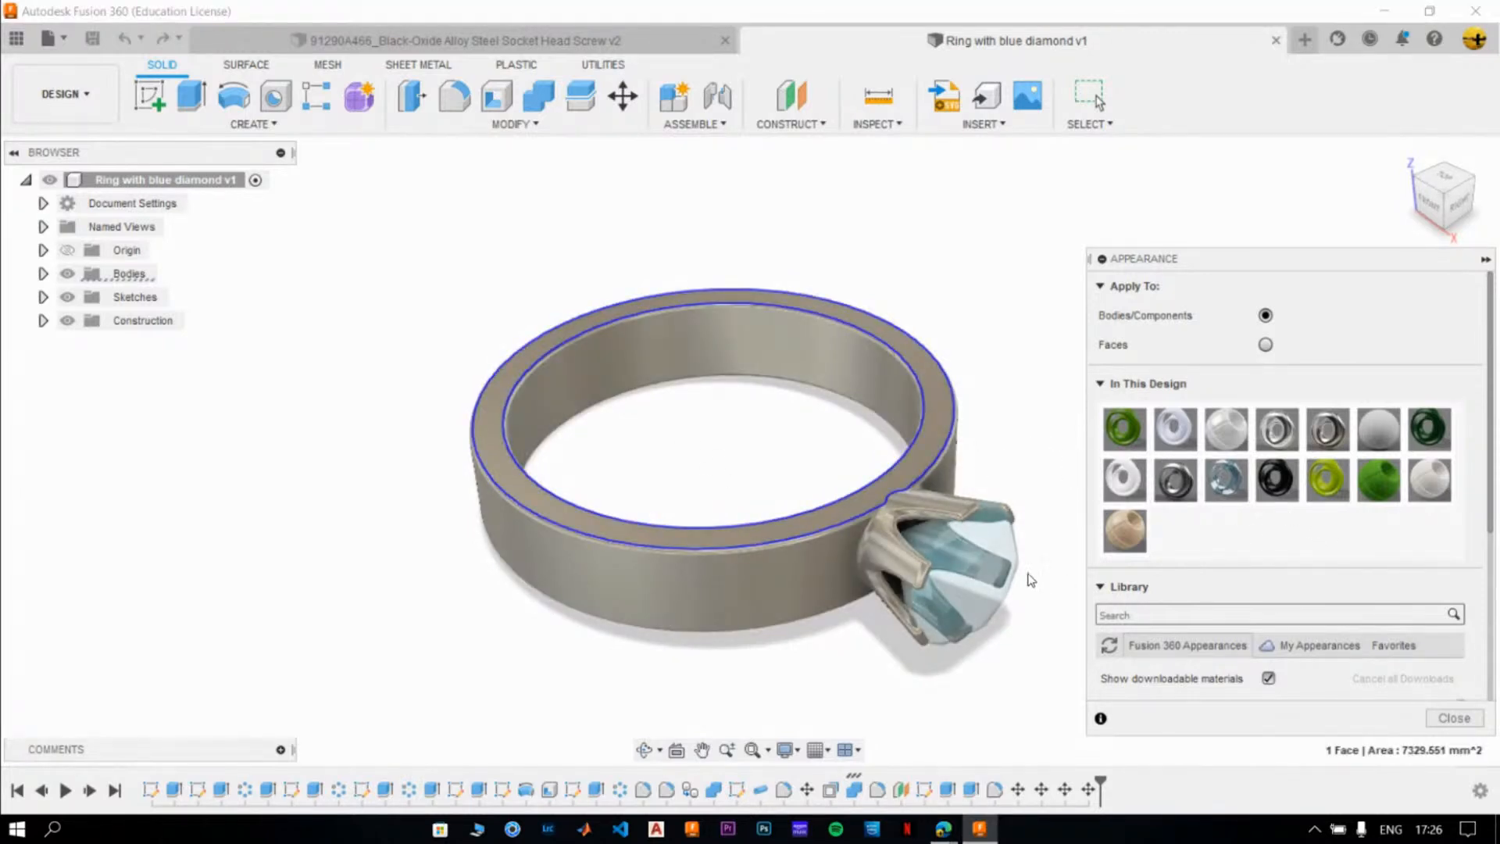
ctrl+click(961, 563)
ctrl+click(939, 418)
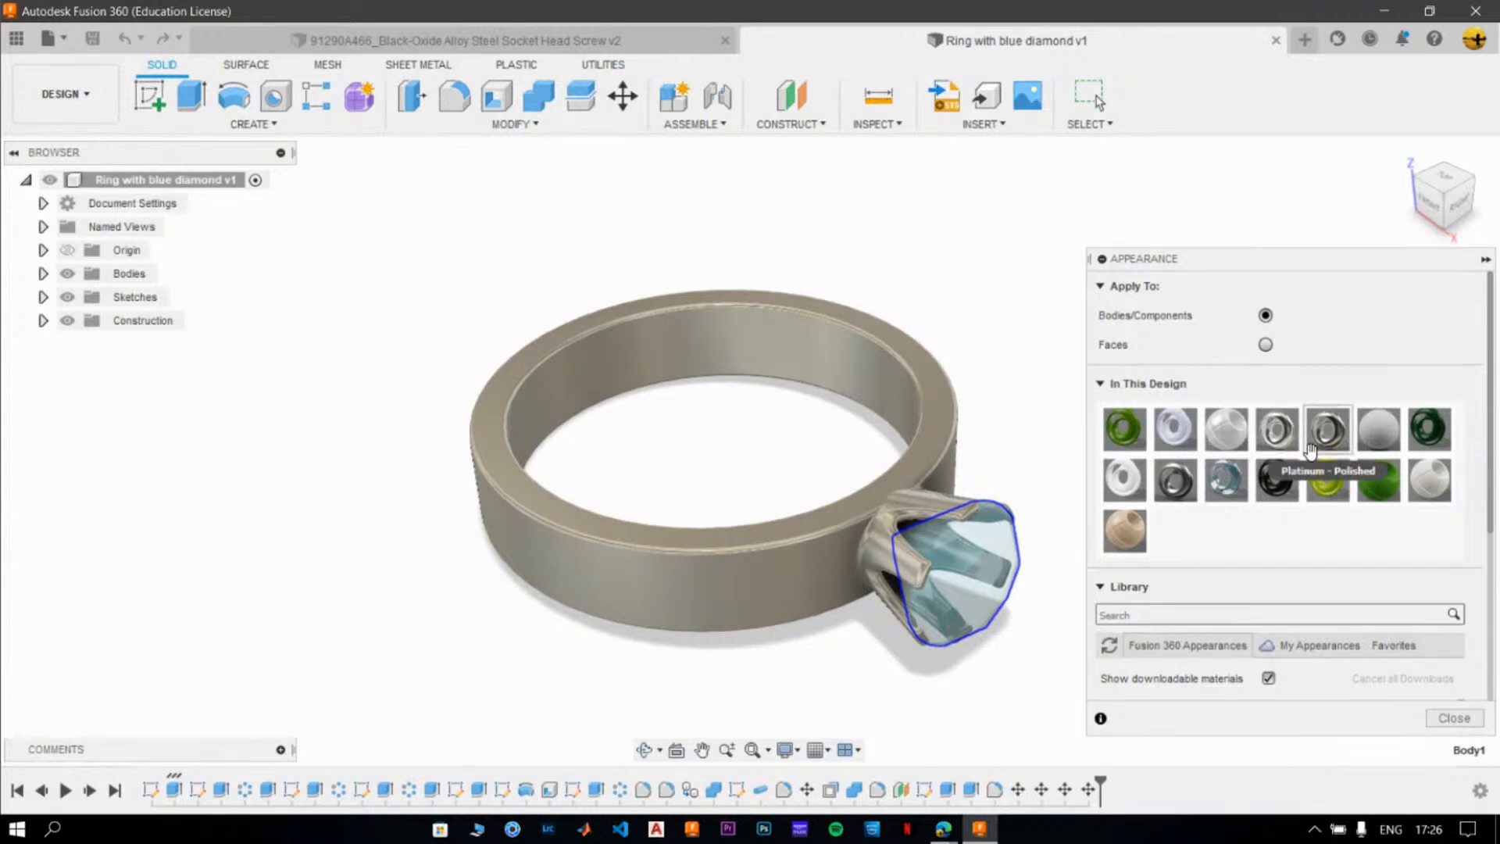
- Delete the first four unused appearances from the ring design: glossy green, pale blue-white, white sphere and chrome
click(1138, 422)
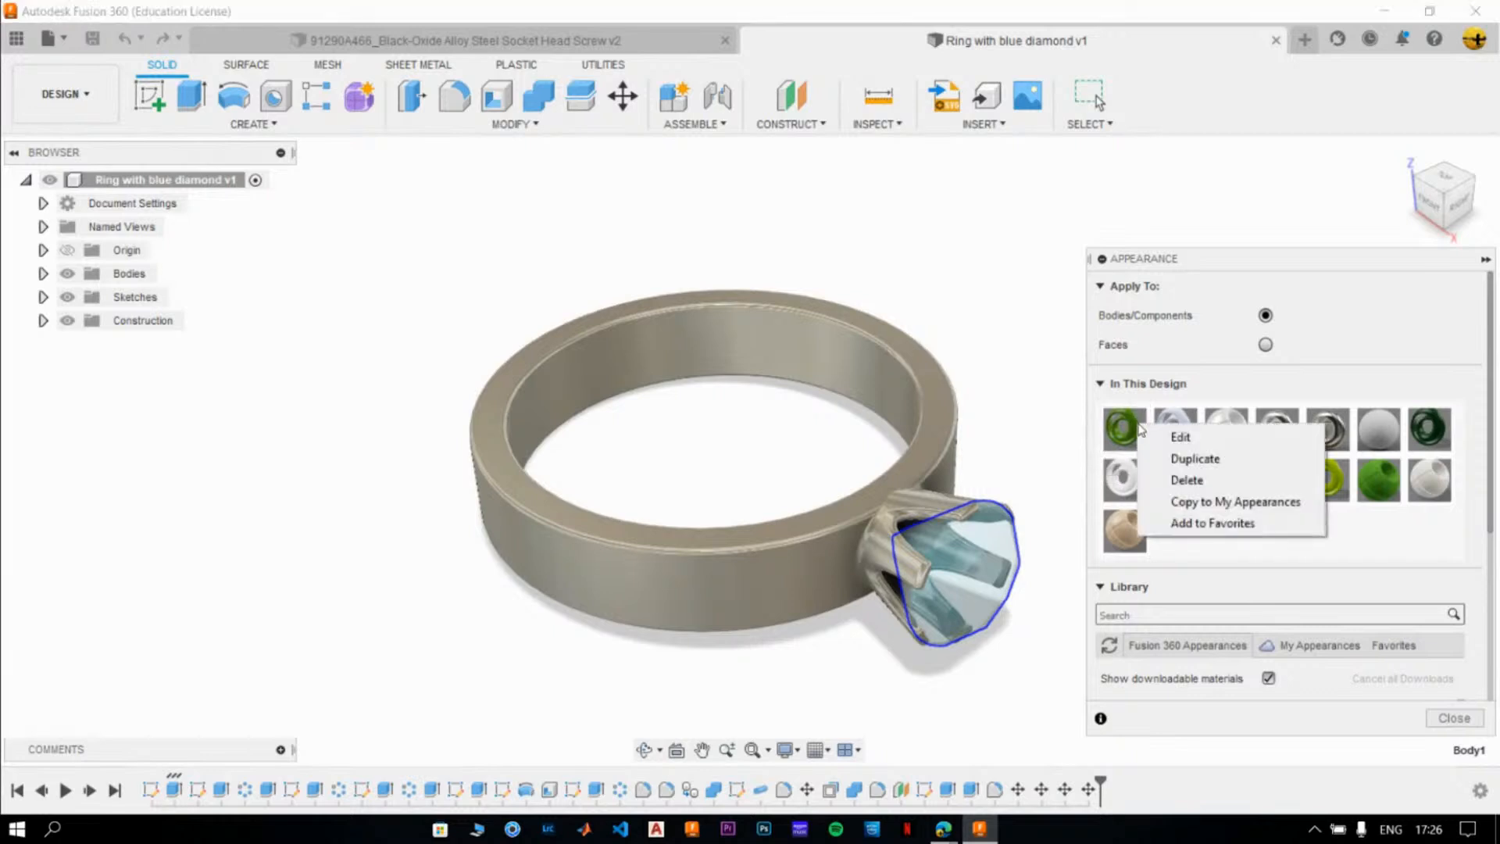
click(1187, 480)
right_click(1128, 437)
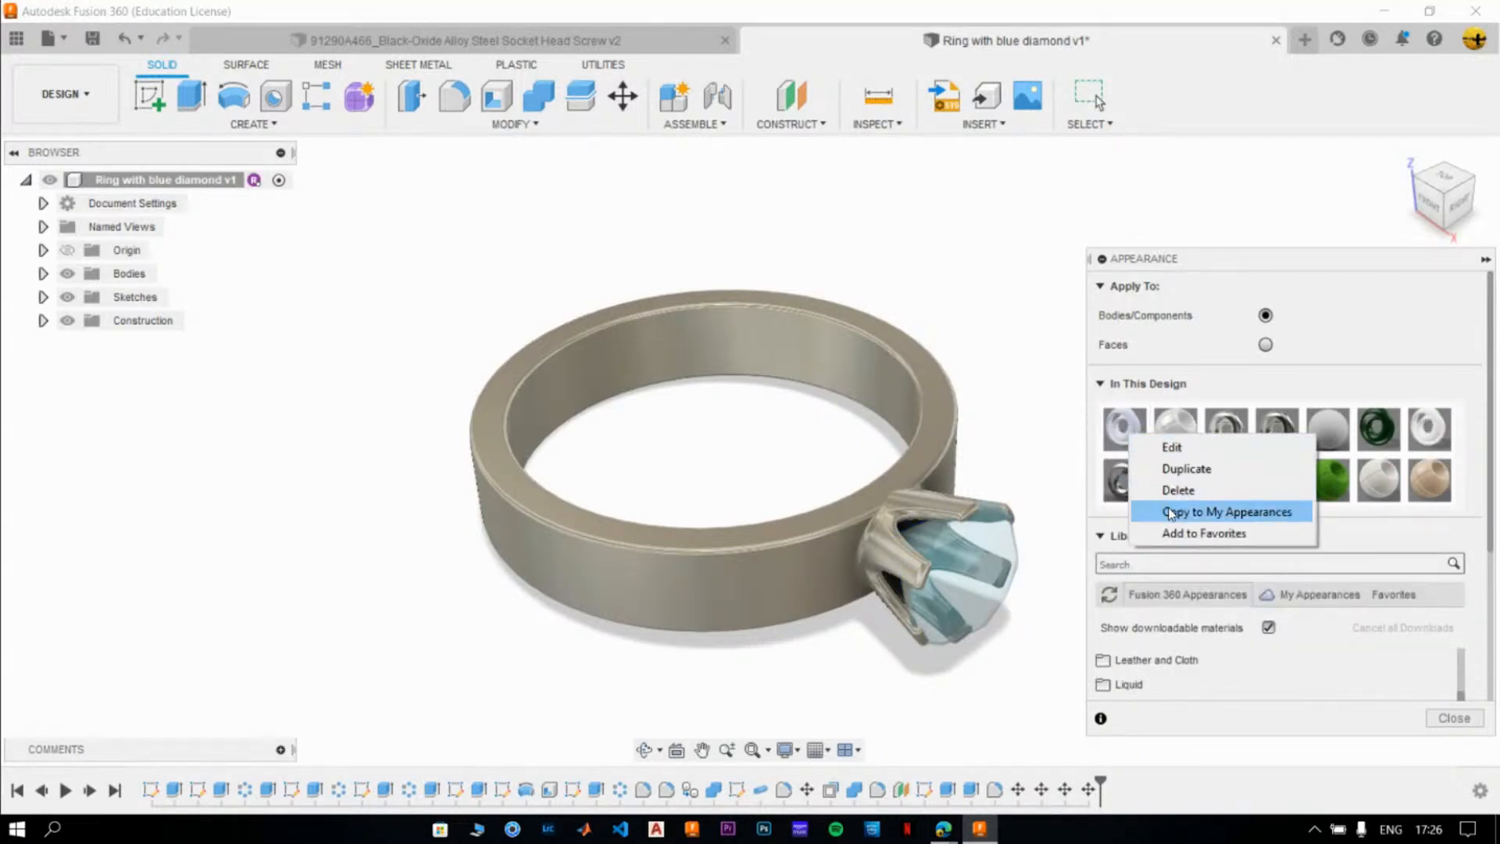
click(1178, 490)
right_click(1133, 424)
click(1177, 476)
right_click(1137, 432)
click(1182, 485)
- Remove the Platinum - Polished, light grey, dark green and Opaque(255,255,255) appearances from the design, and try to remove the dark metallic one
right_click(1125, 439)
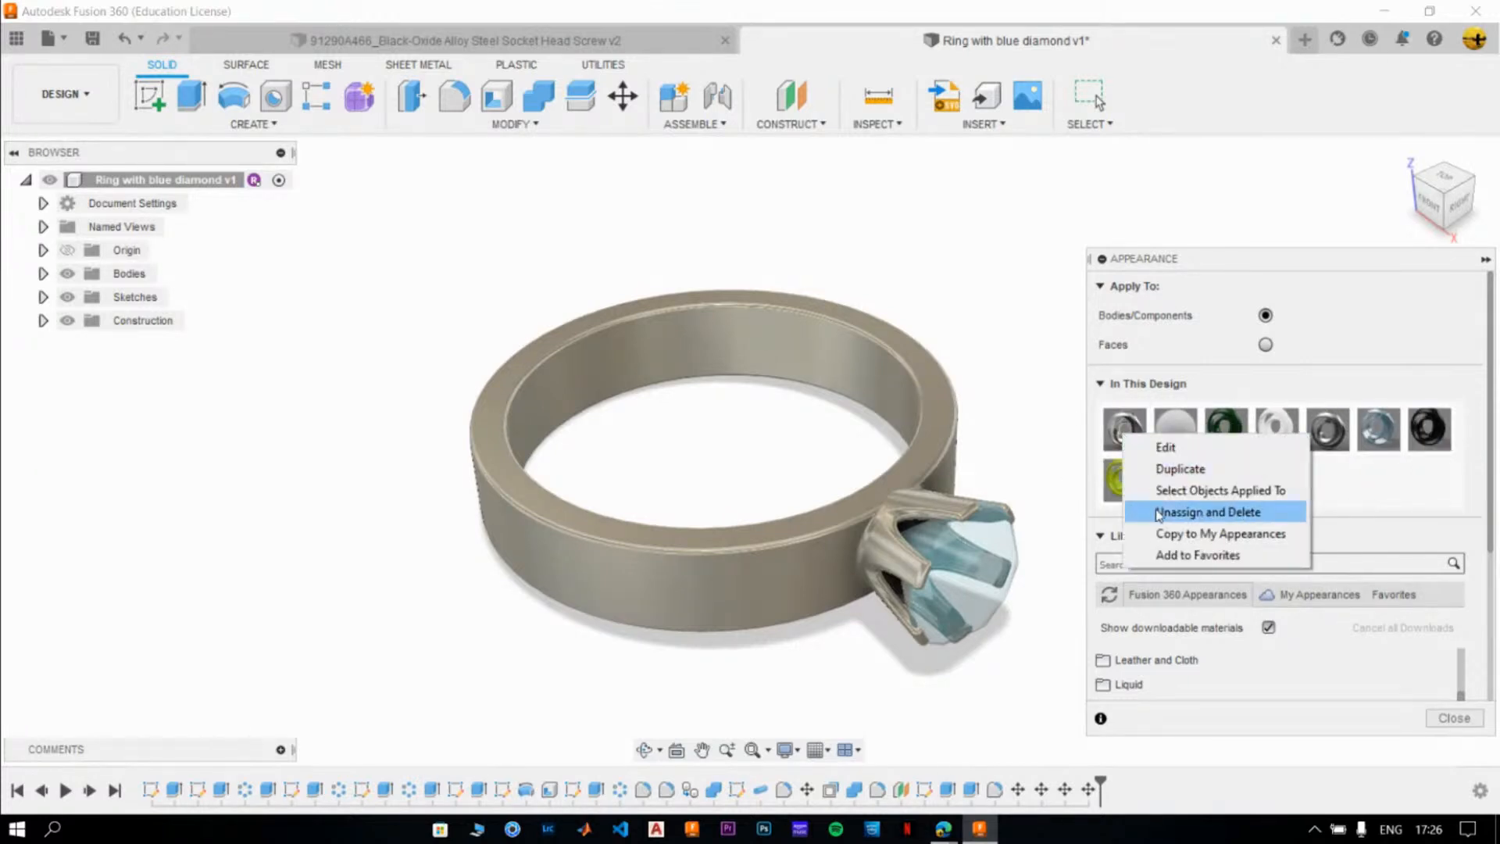
click(1162, 512)
right_click(1124, 431)
click(1174, 482)
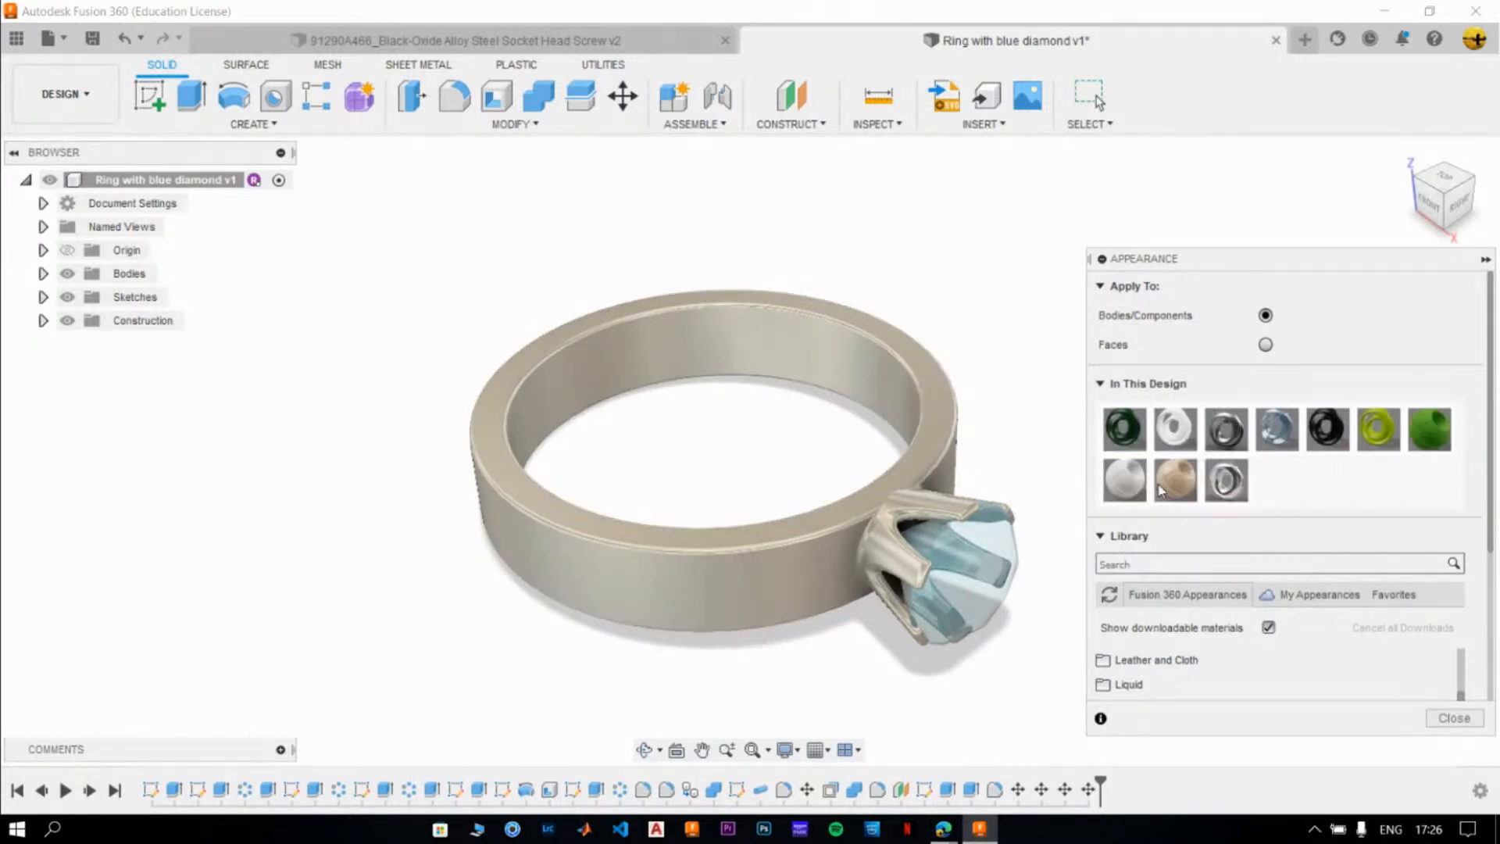
right_click(1125, 435)
click(1173, 484)
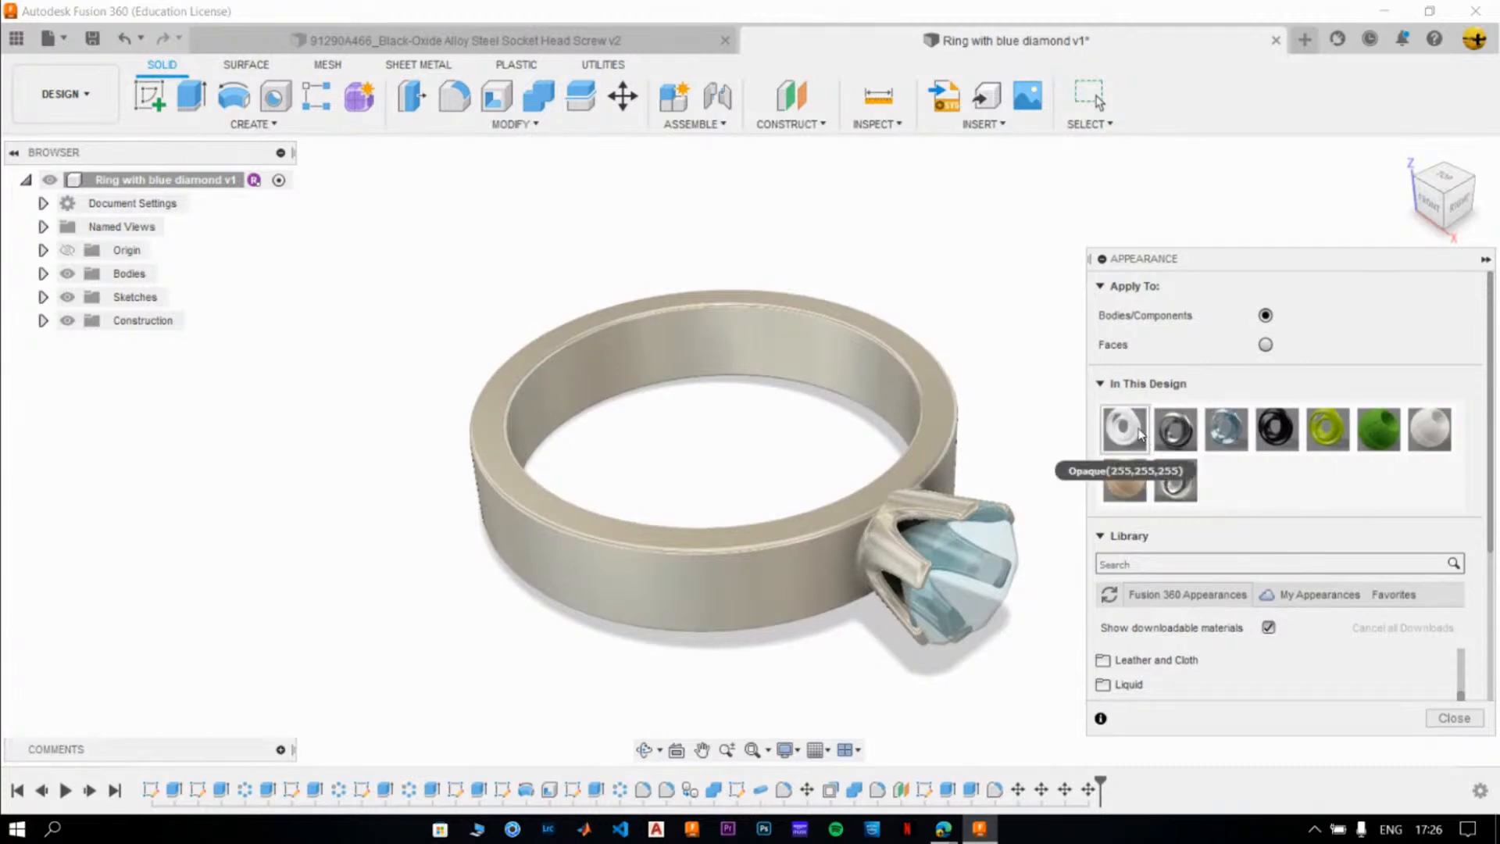
right_click(1132, 431)
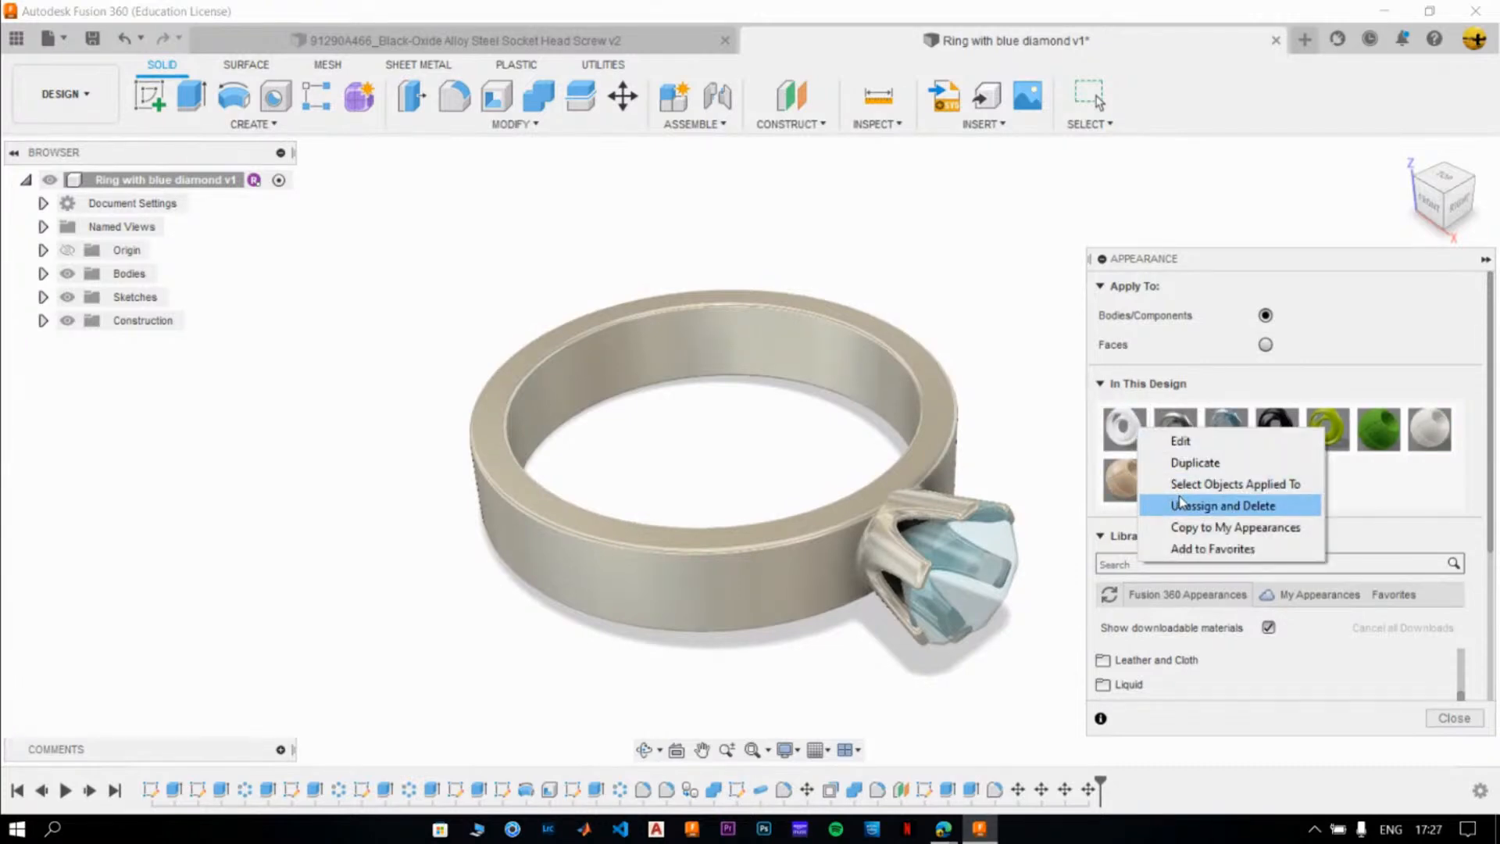
click(1179, 504)
right_click(1131, 432)
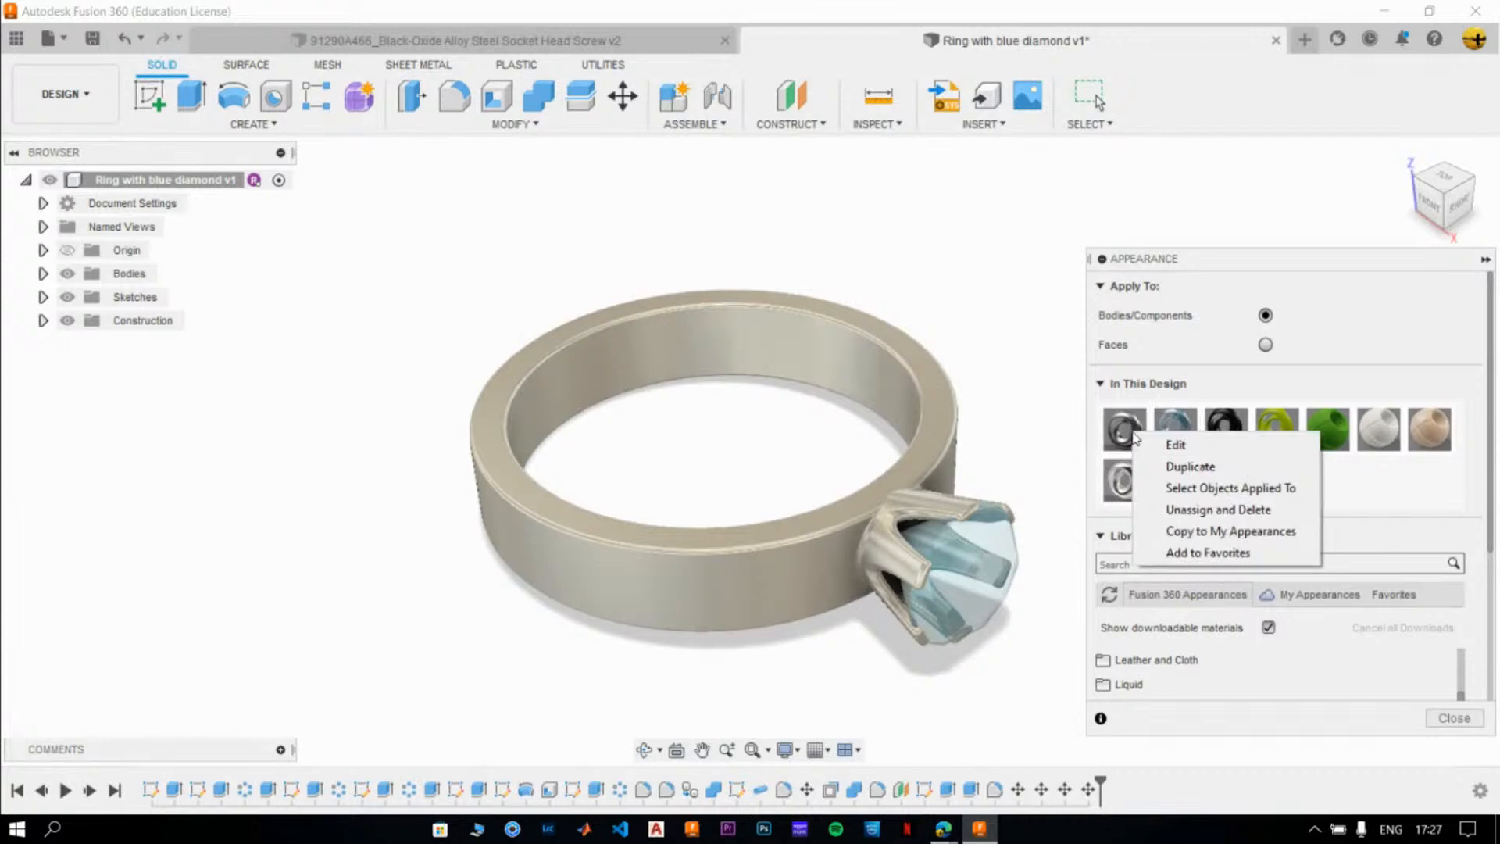
click(1168, 509)
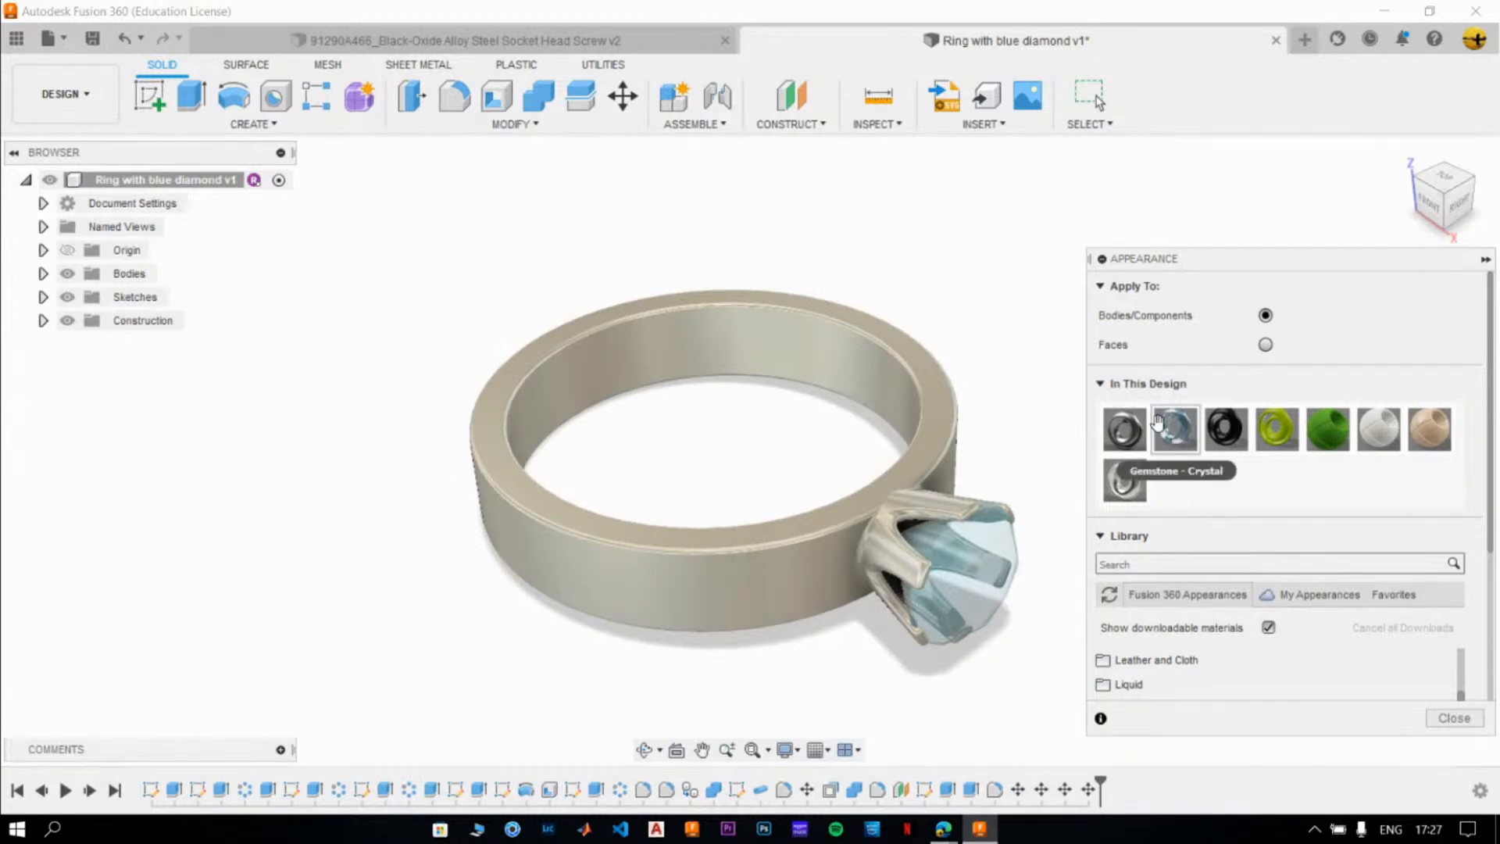
- Remove the Gemstone - Crystal, black, lime, green, white and tan appearances from the design, unassigning any that are in use
right_click(1159, 422)
click(1179, 500)
right_click(1186, 433)
click(1233, 502)
right_click(1193, 435)
click(1242, 487)
right_click(1184, 429)
click(1231, 485)
right_click(1189, 418)
click(1235, 473)
right_click(1179, 418)
click(1223, 473)
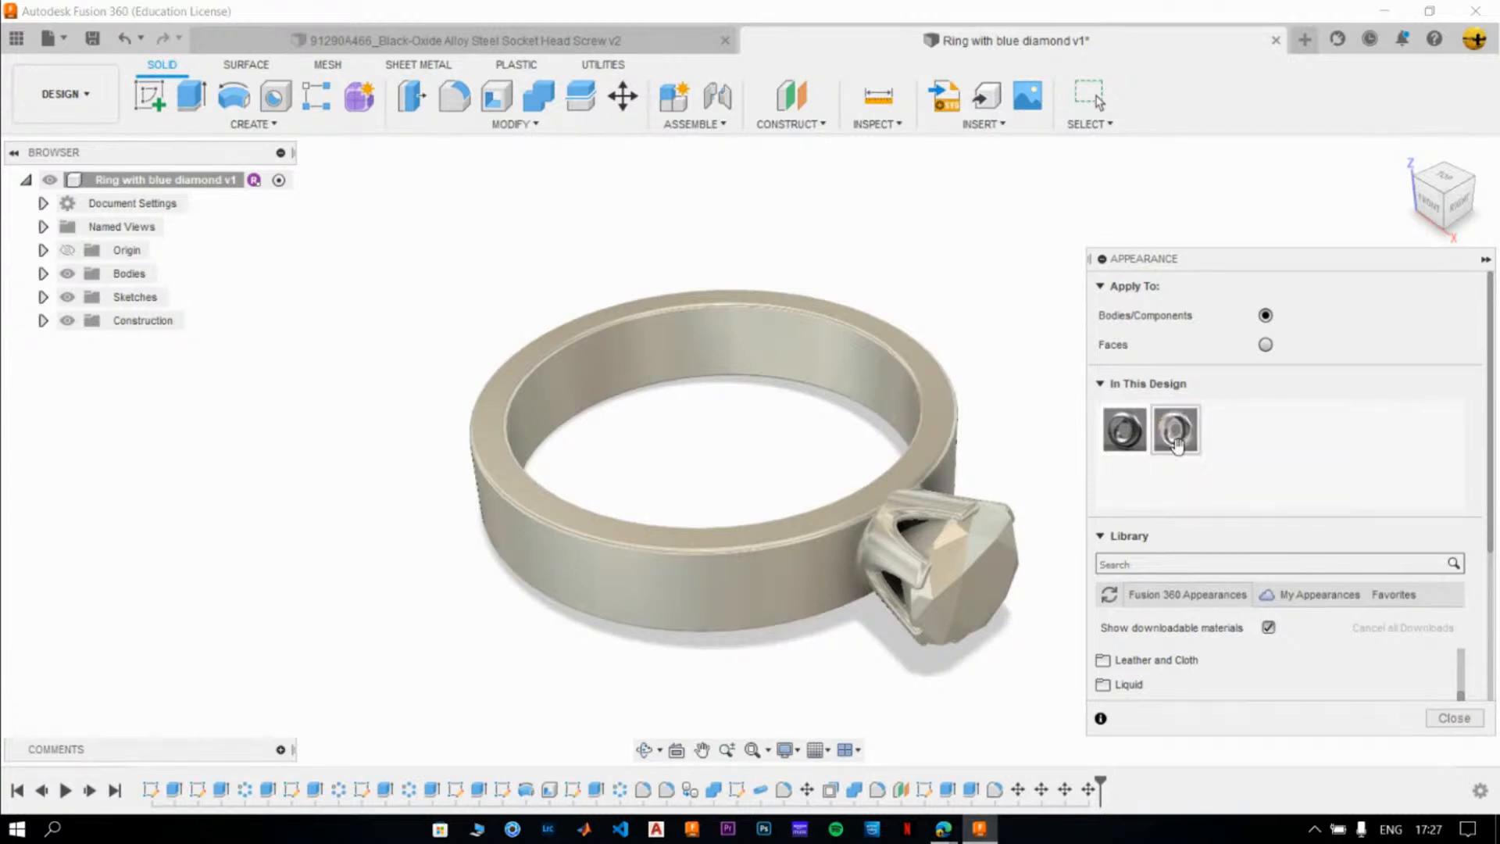
- Try to unassign and delete the remaining light silver metallic appearance from the ring design
right_click(1179, 447)
click(1235, 531)
right_click(1174, 436)
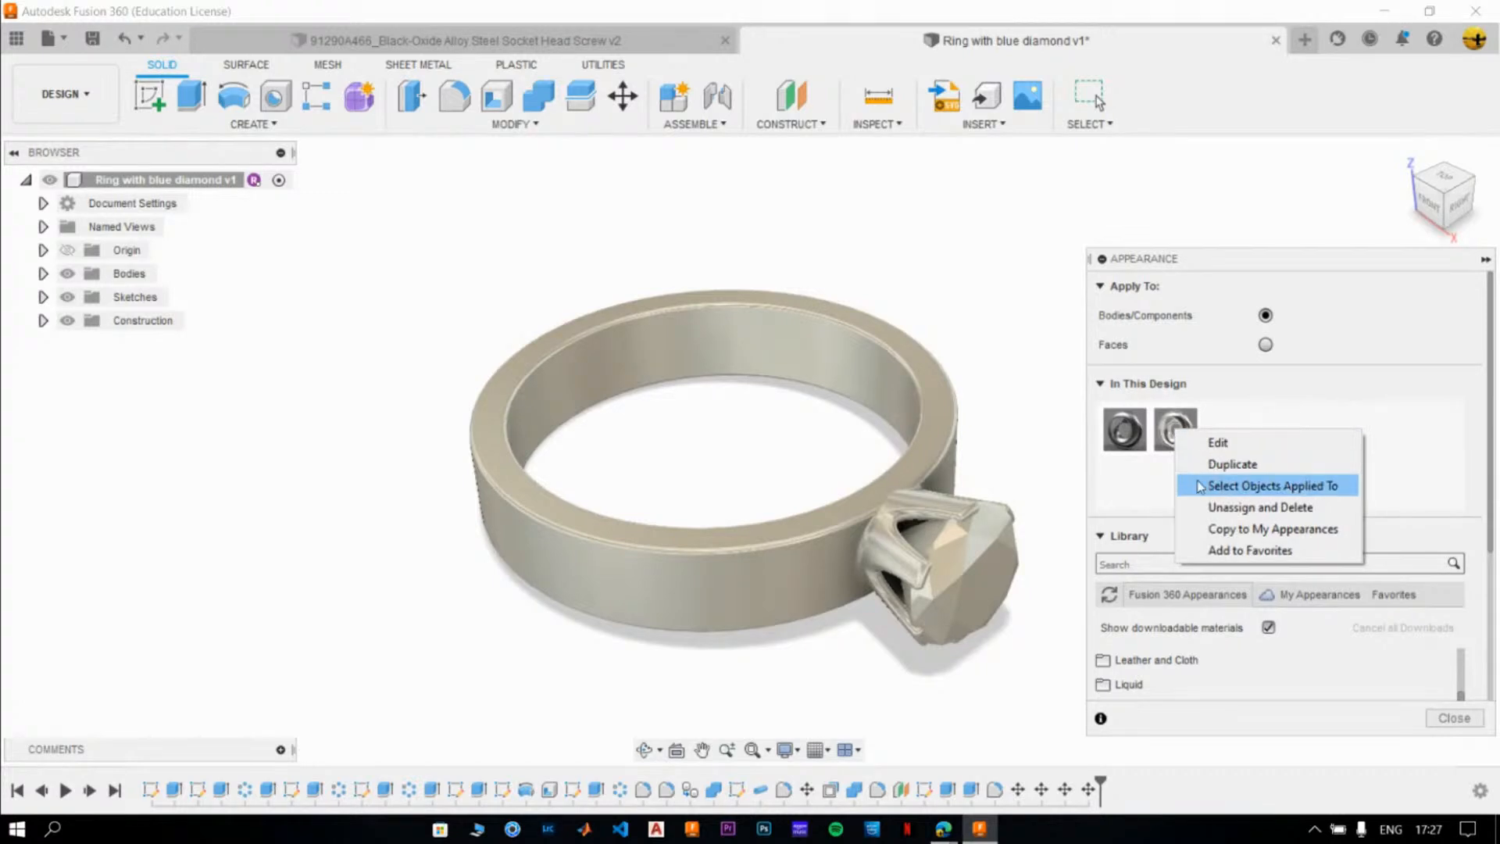
click(1223, 509)
shift+middle_drag(988, 530, 885, 621)
click(1176, 428)
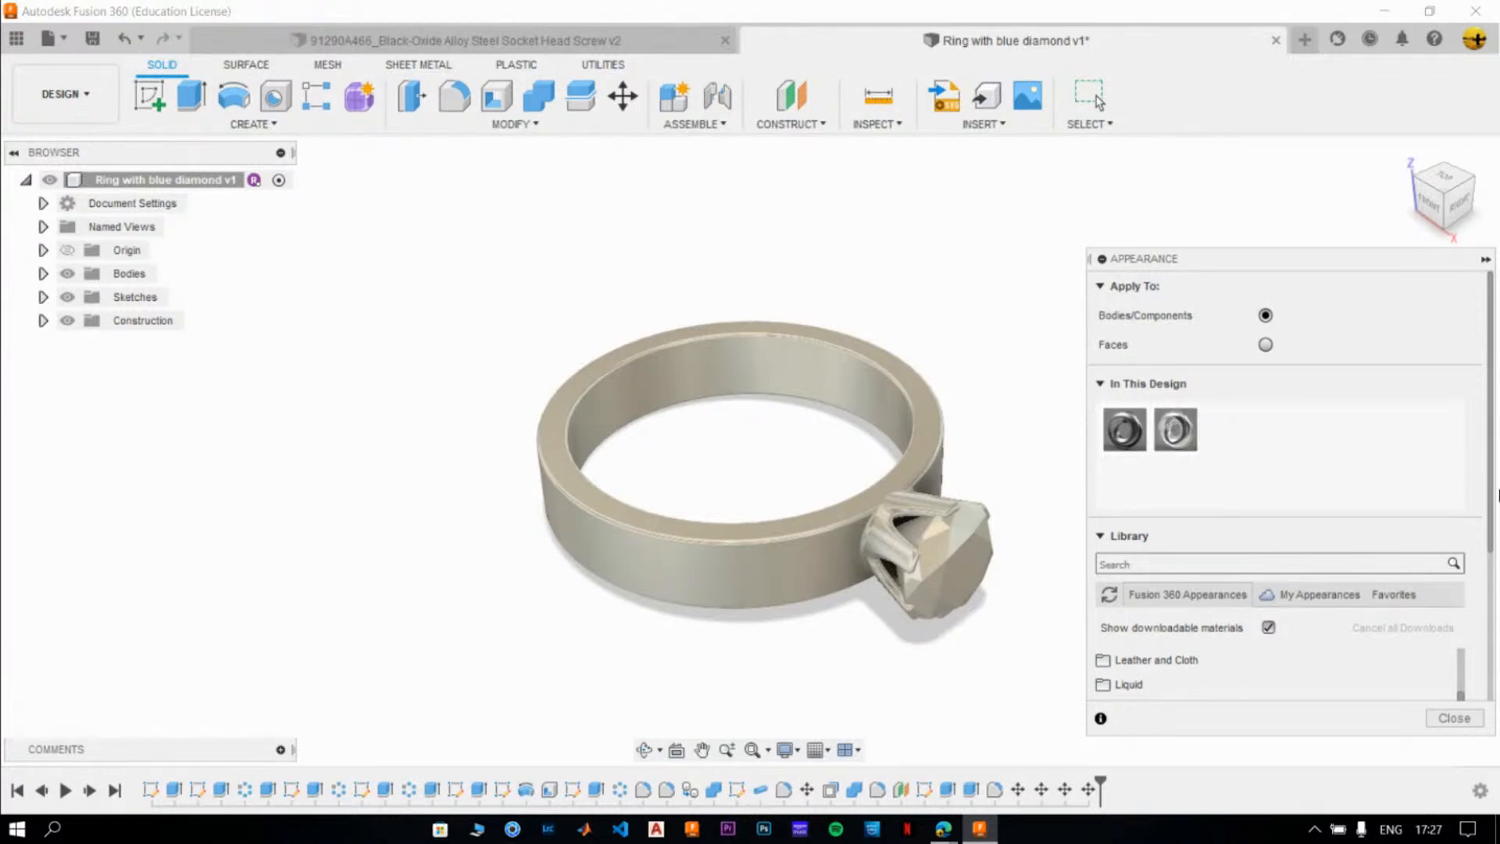
- Search the appearance library for "gold" and apply Gold - Polished to the ring band and its prongs
click(1263, 556)
click(1247, 563)
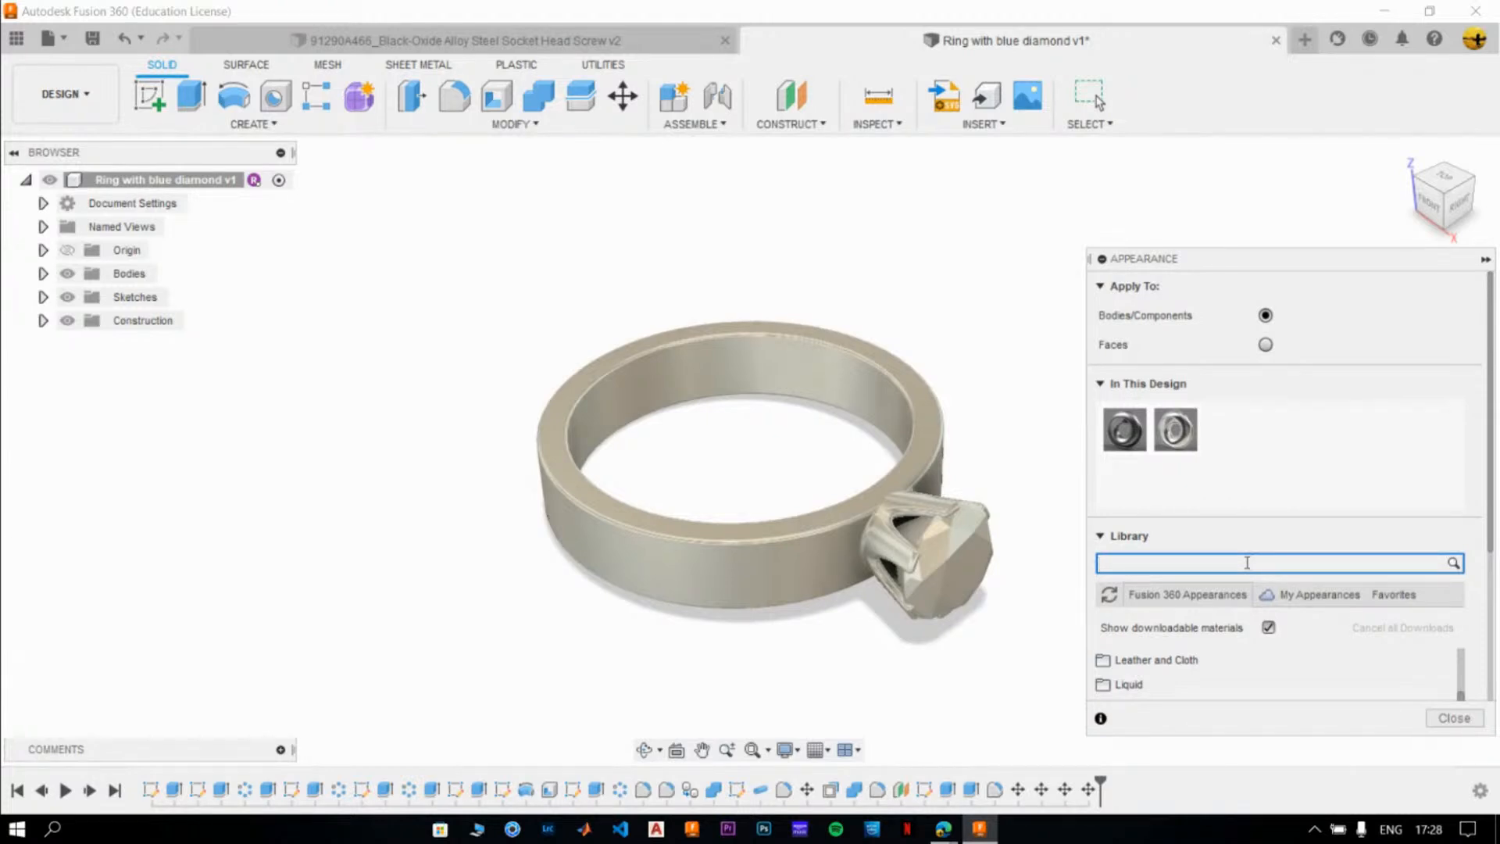
text(gold)
key(Return)
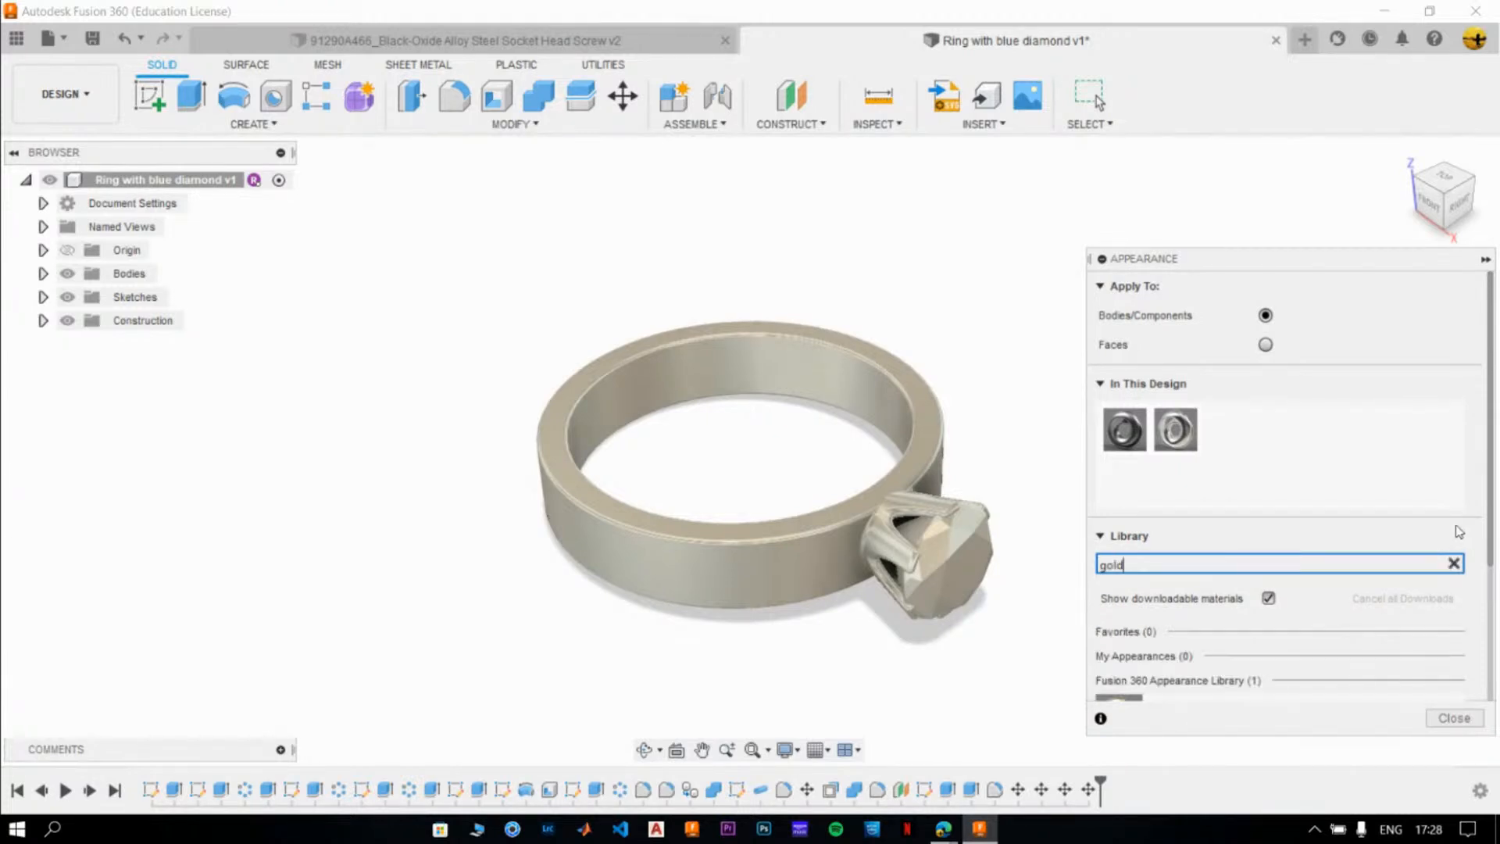
scroll(1458, 533, down, 2)
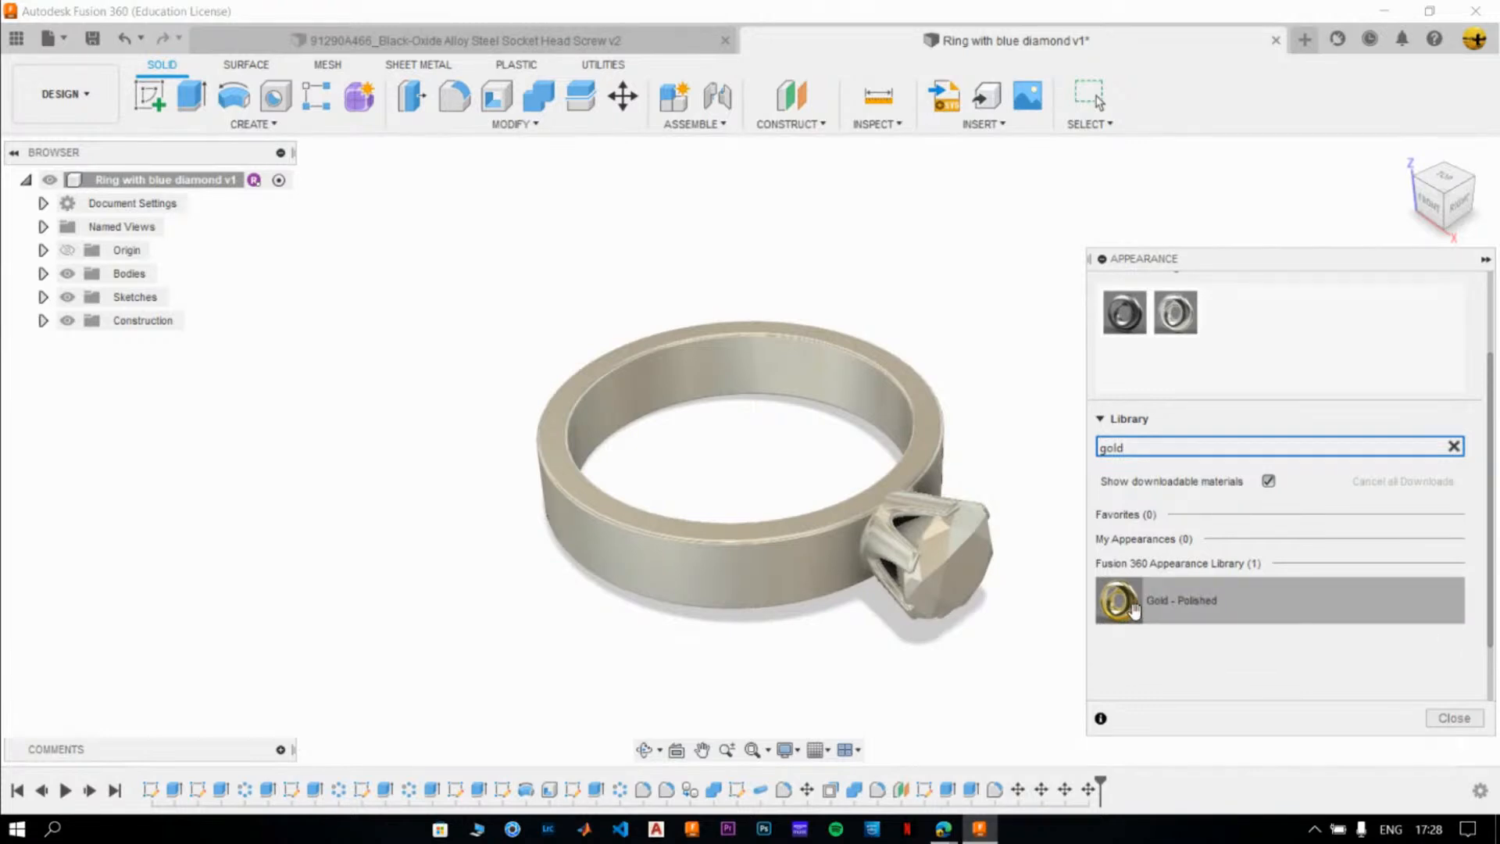
drag(1135, 609, 924, 416)
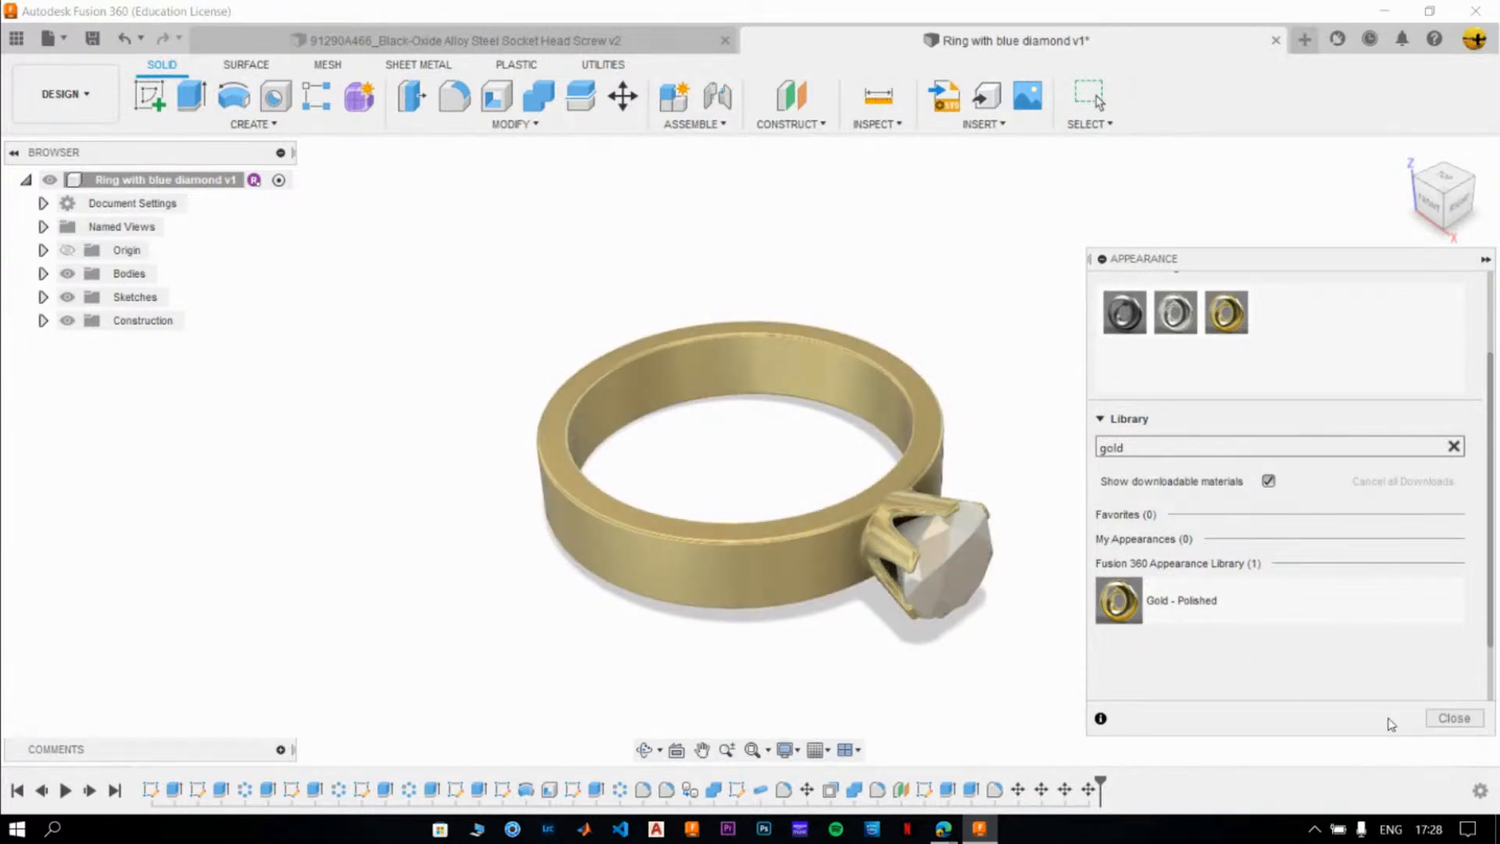
- Search the appearance library for "gemsto", apply Gemstone - Sapphire to the diamond and close the appearance settings
scroll(1242, 471, up, 2)
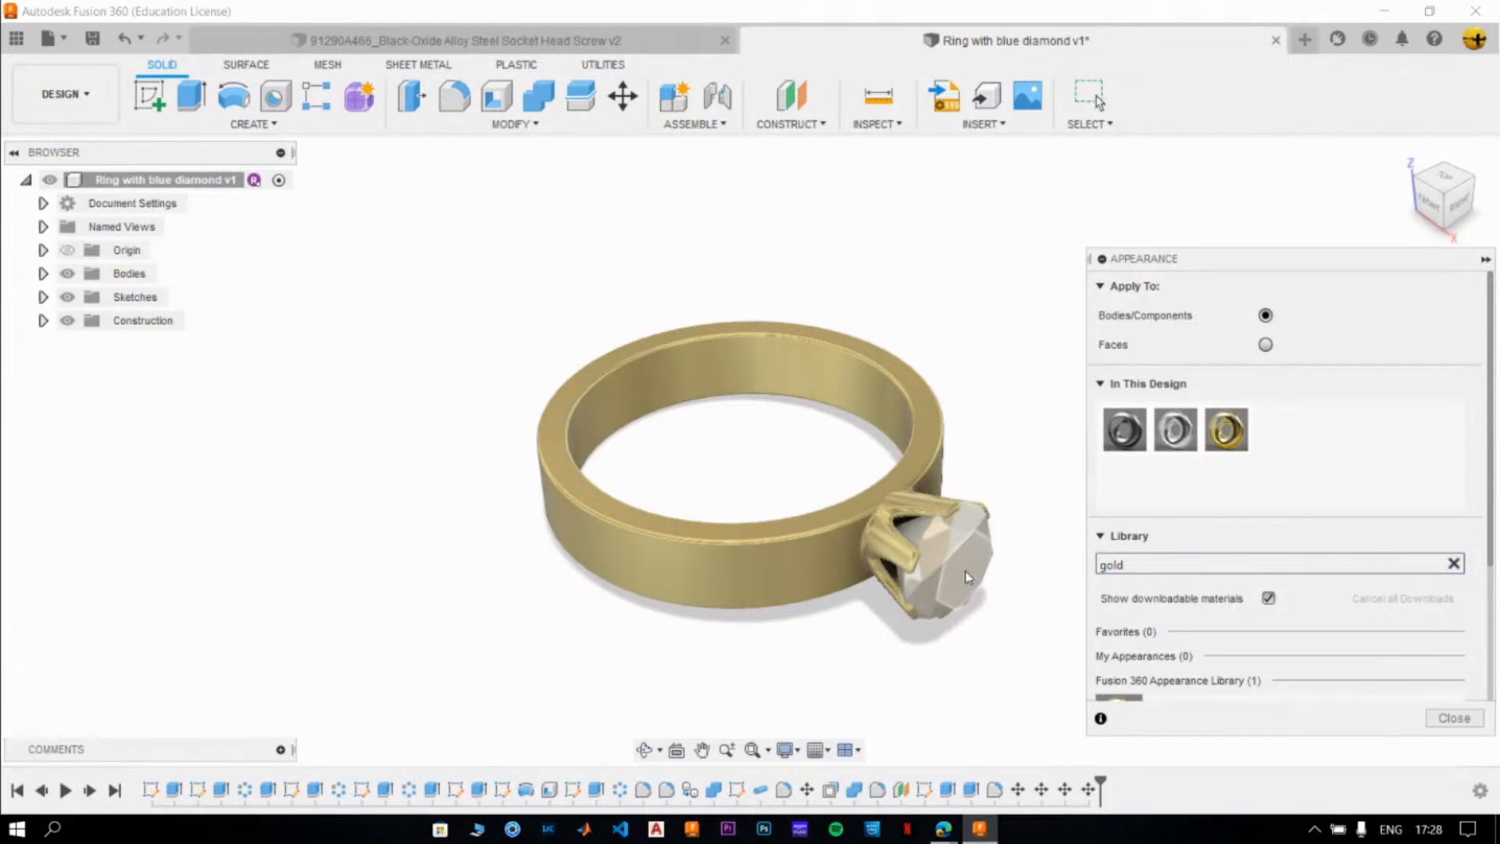
scroll(962, 565, up, 2)
scroll(962, 564, up, 2)
scroll(985, 602, down, 4)
middle_drag(996, 613, 887, 568)
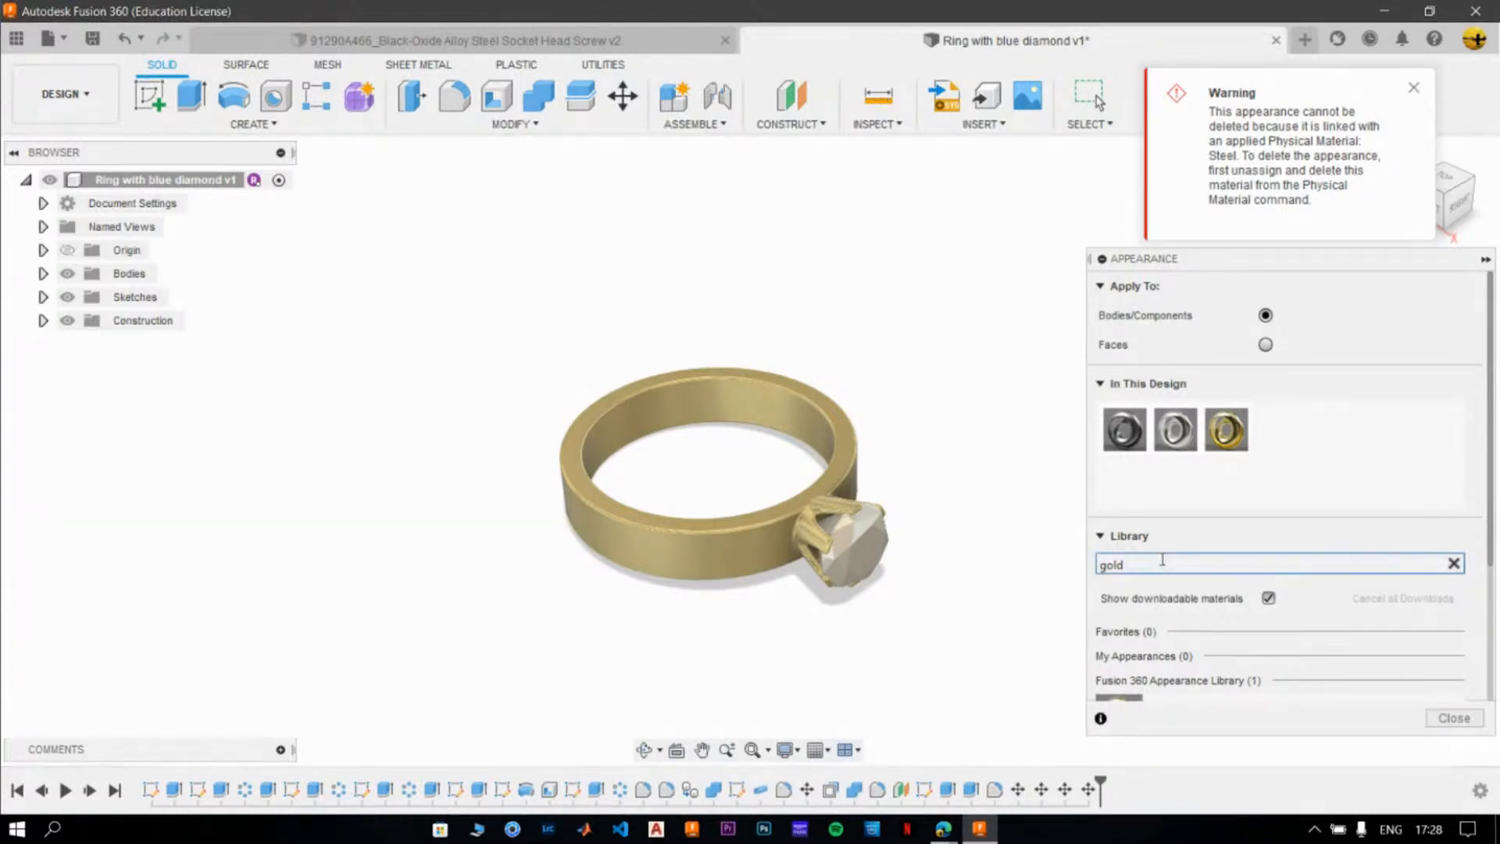
drag(1163, 560, 1073, 557)
key(BackSpace)
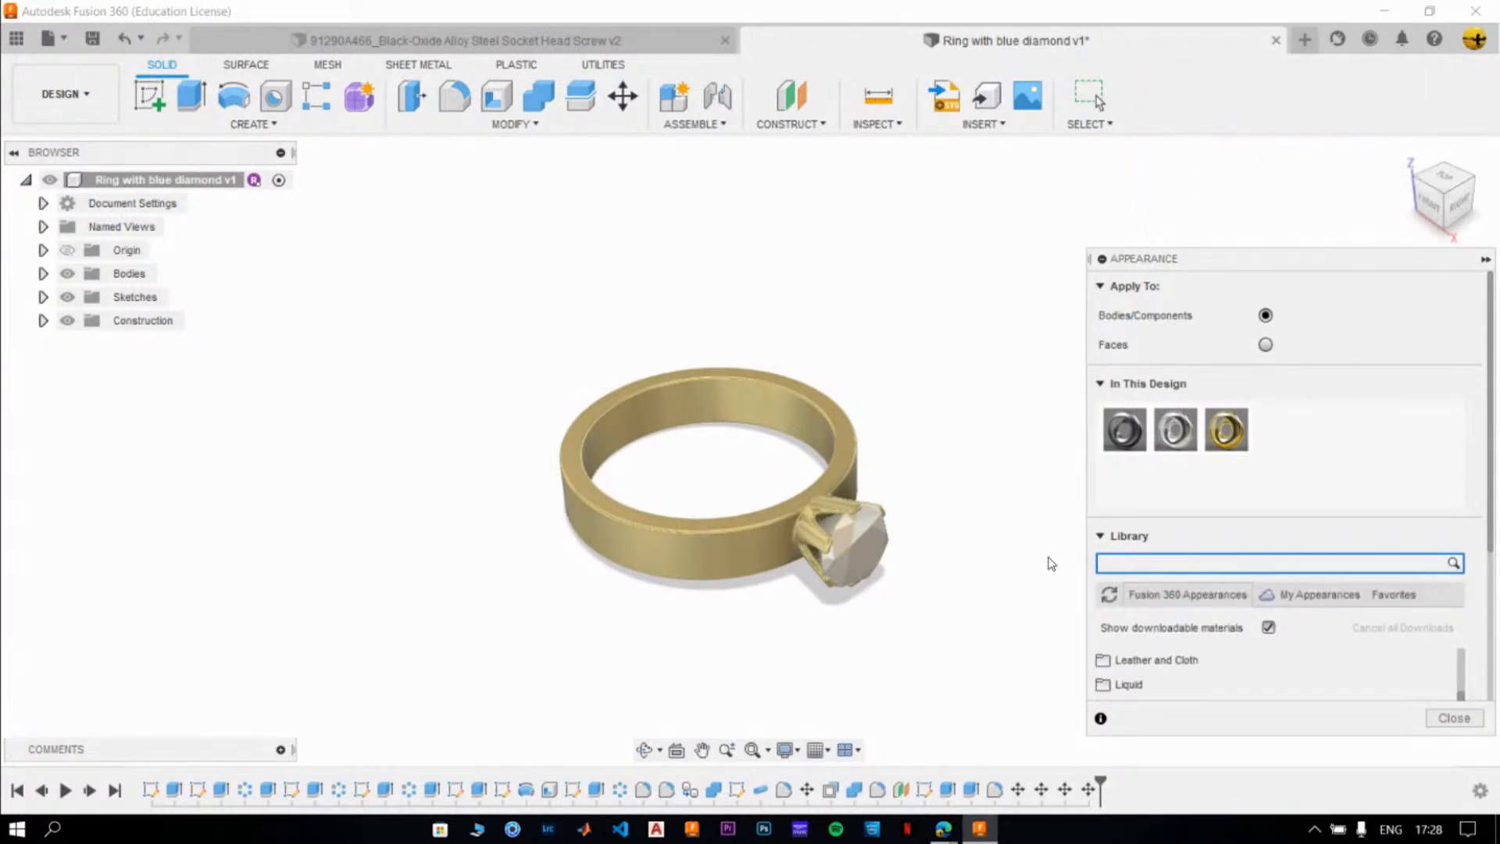
text(gemsto)
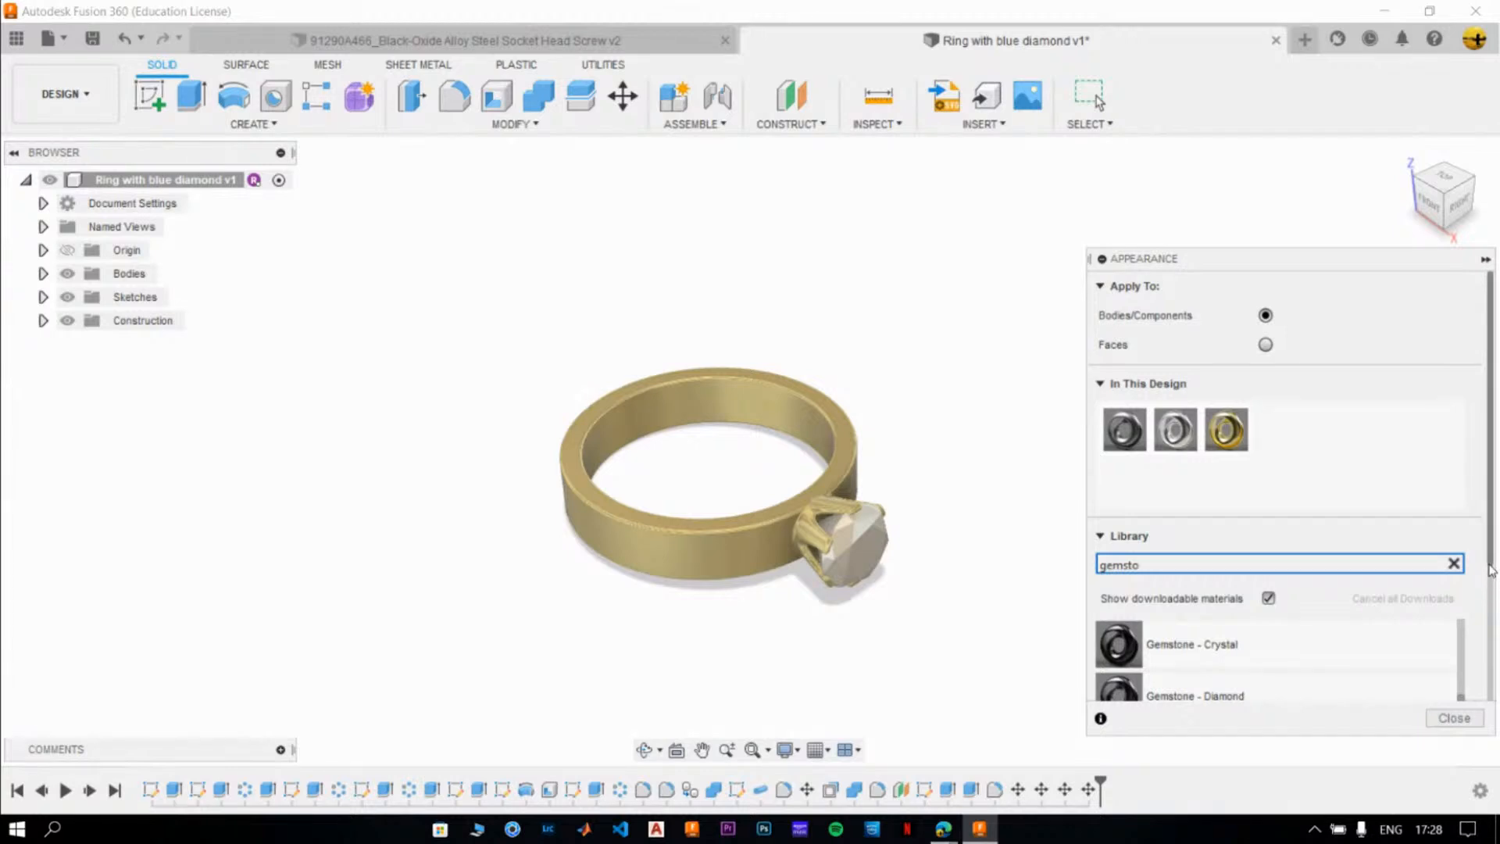
drag(1489, 560, 1492, 684)
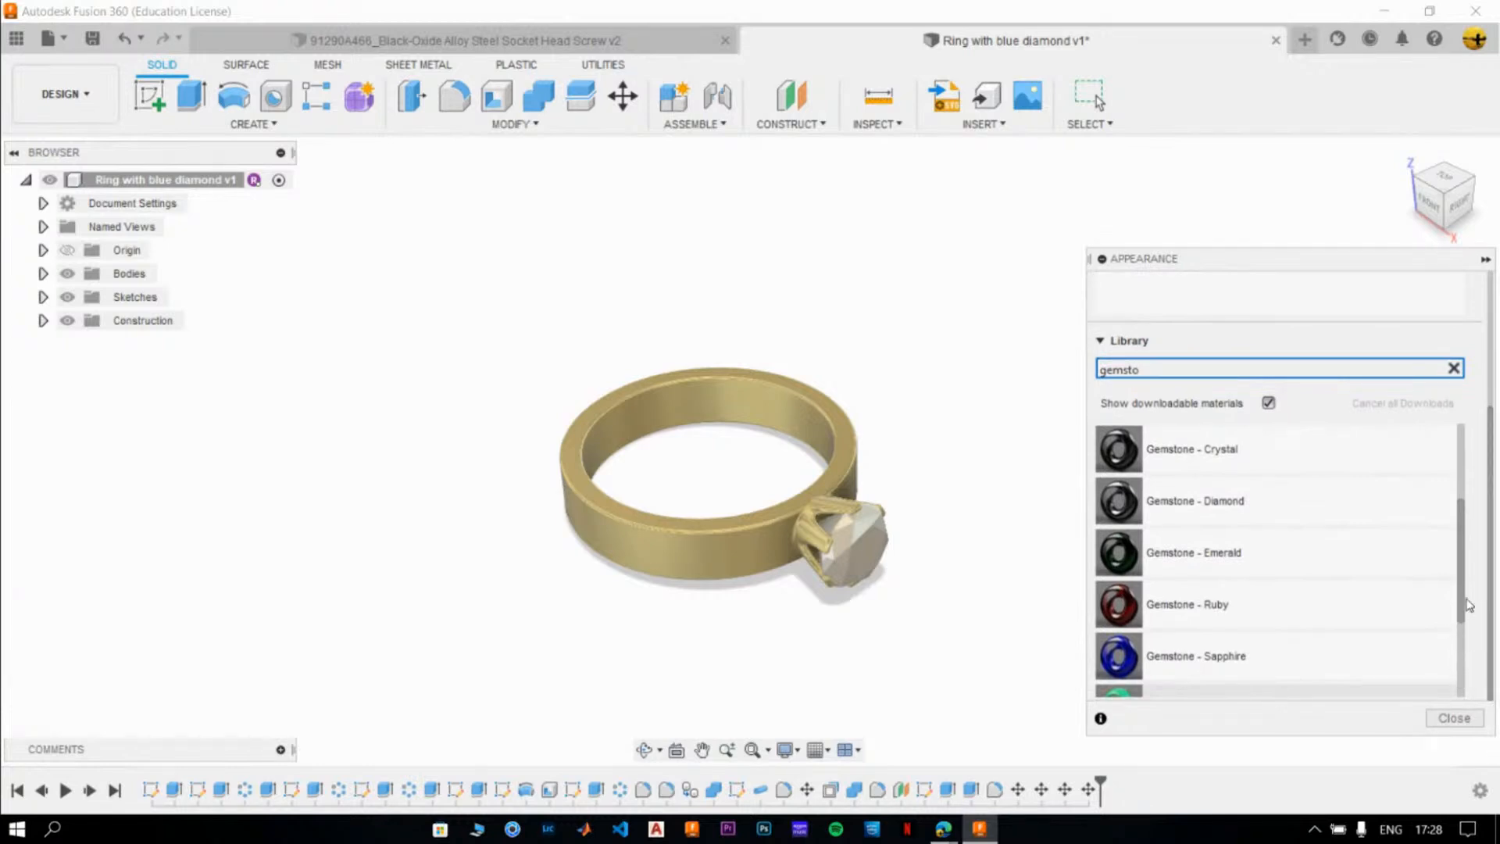
scroll(1461, 650, down, 3)
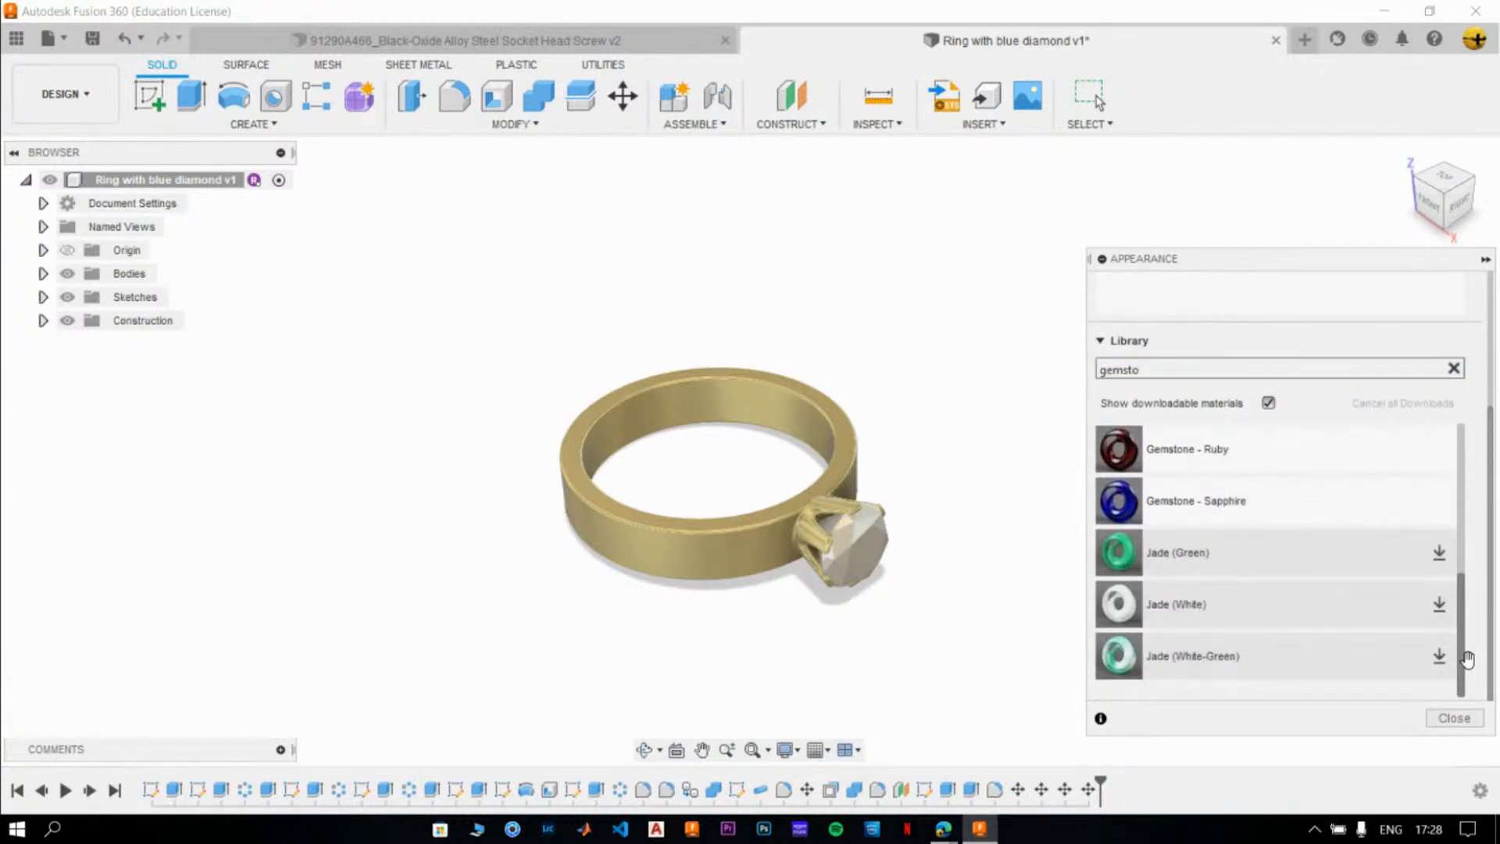
scroll(1483, 673, up, 1)
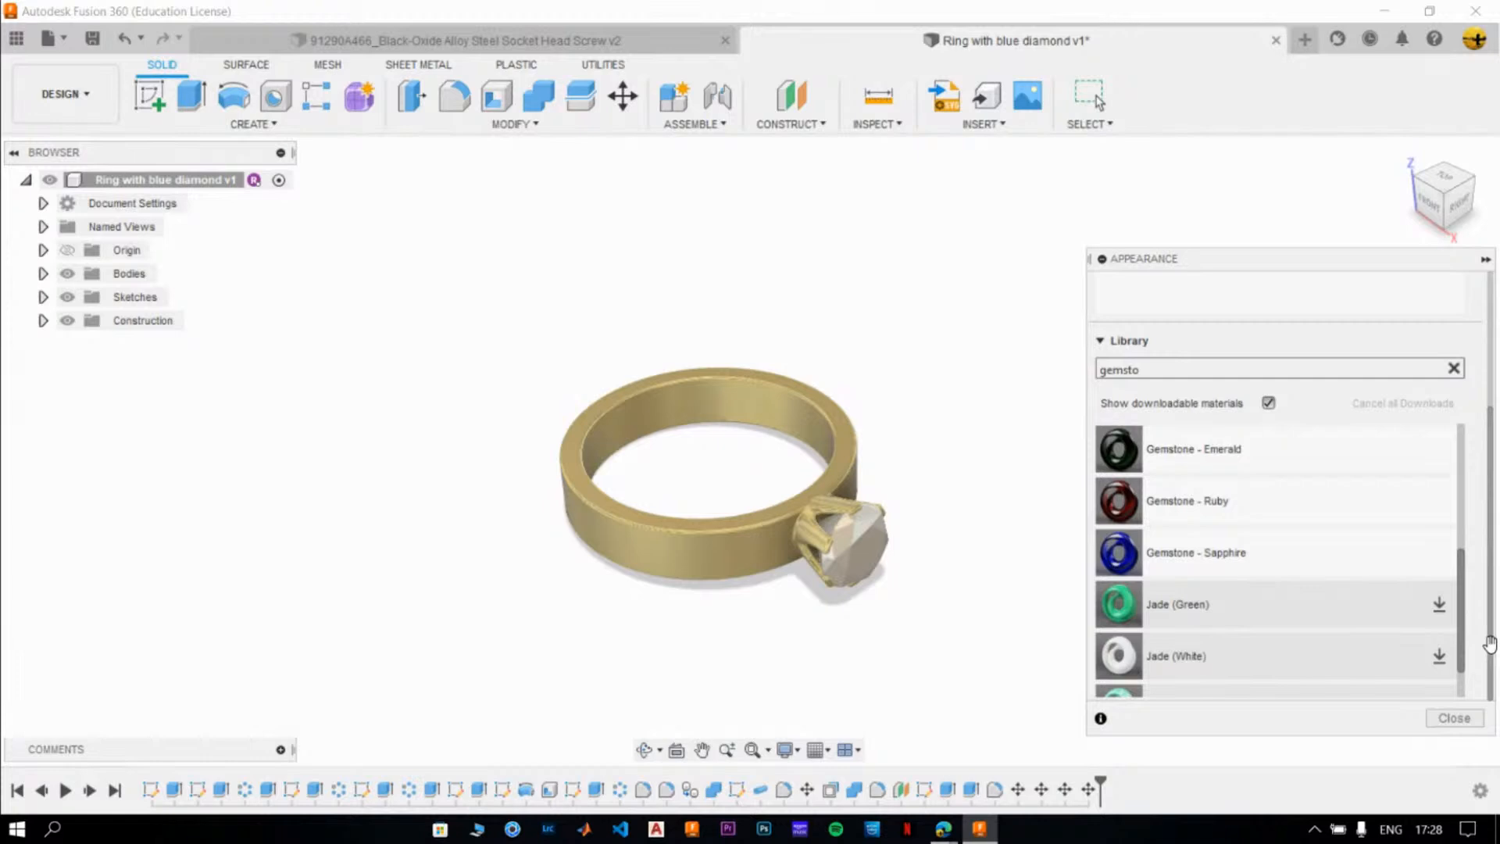
scroll(1488, 644, up, 1)
drag(1159, 604, 851, 553)
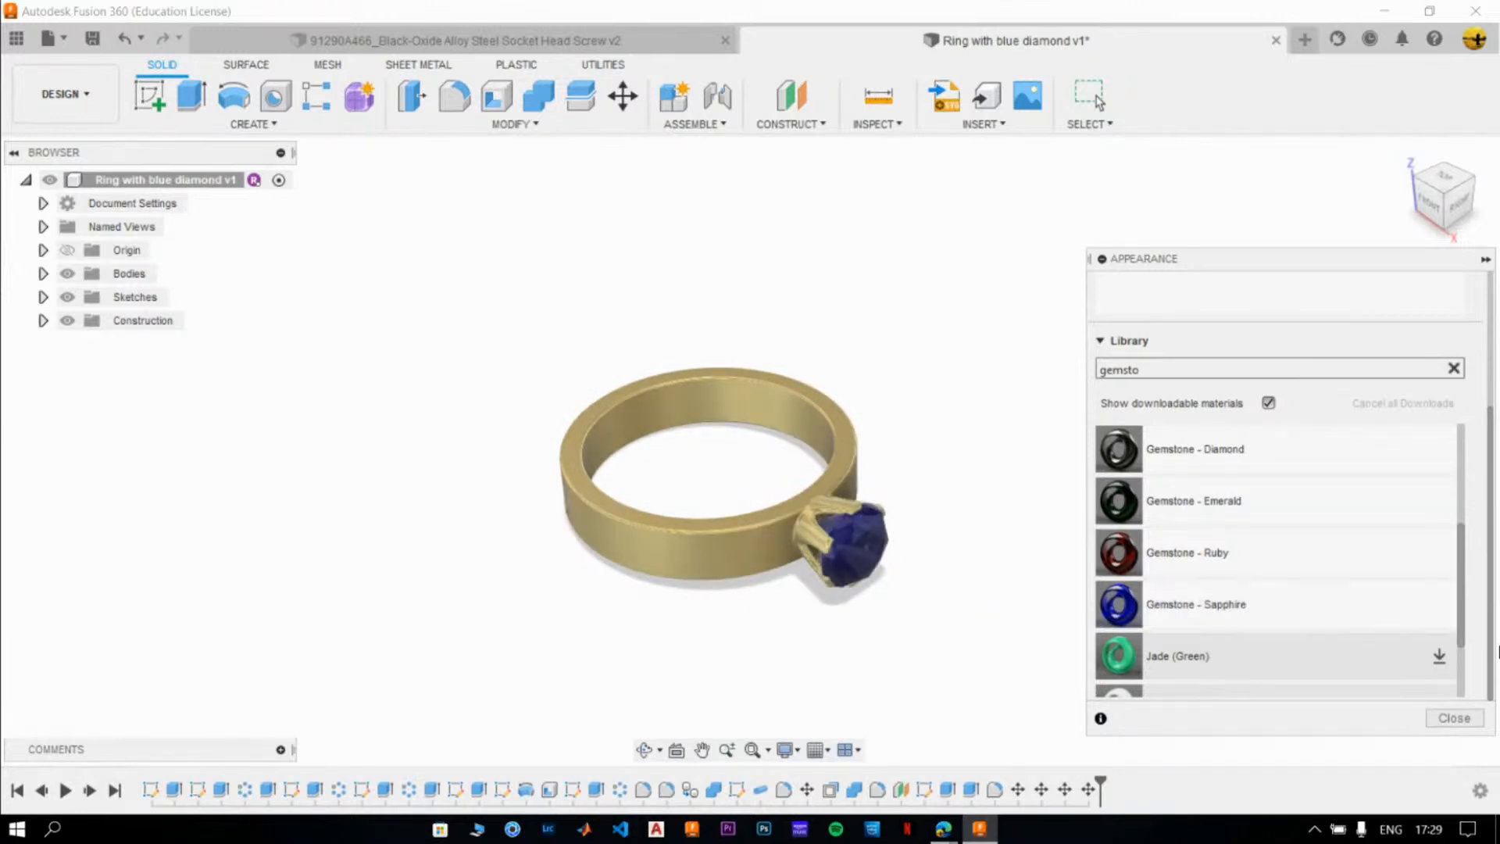
click(1454, 718)
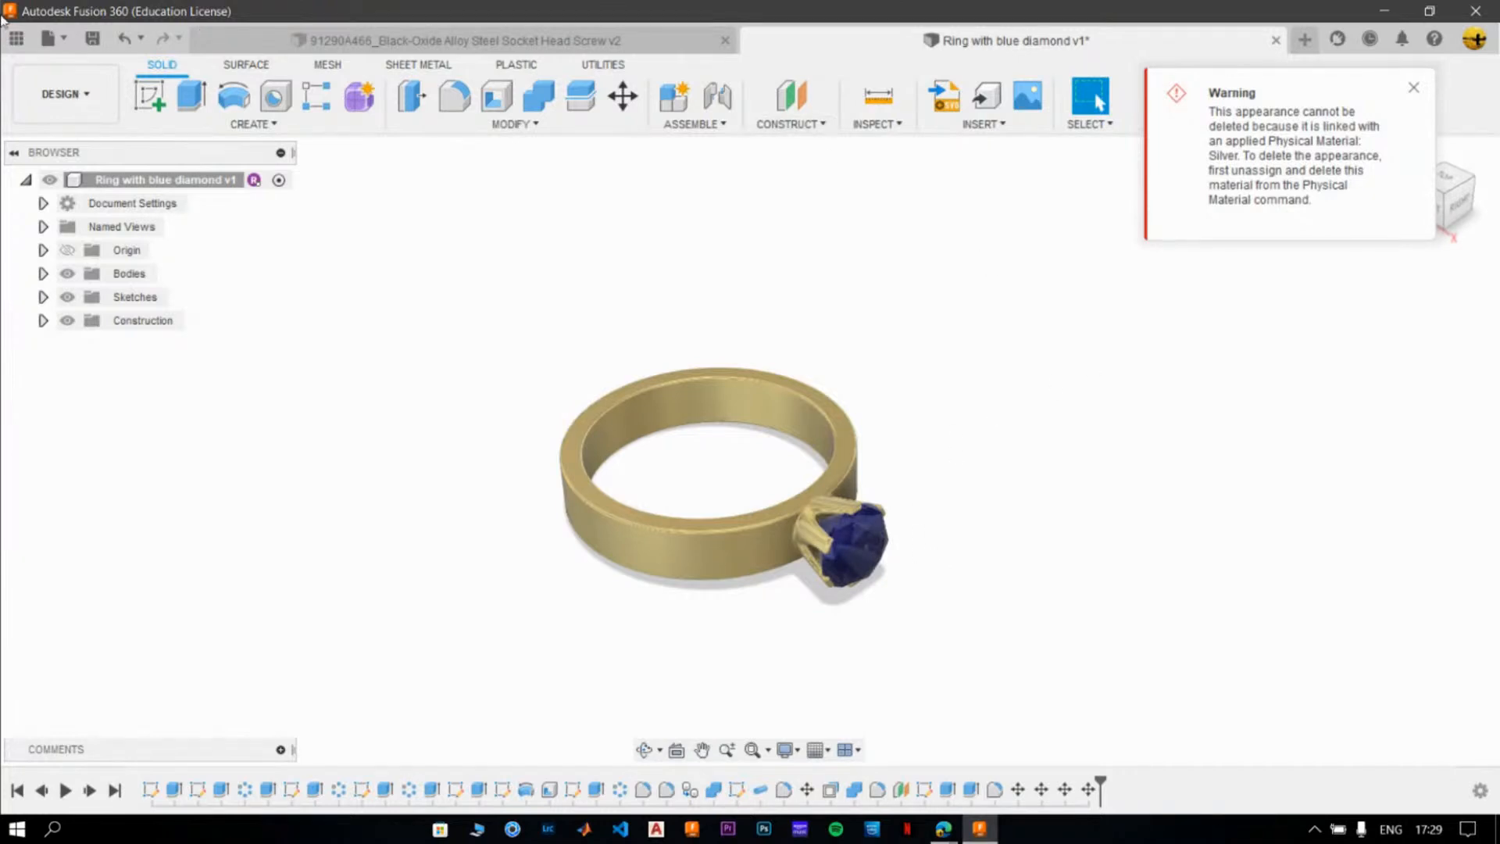
- Save the ring design and switch to the Render workspace, collapsing the rendering gallery and dismissing the warning
click(92, 37)
click(745, 461)
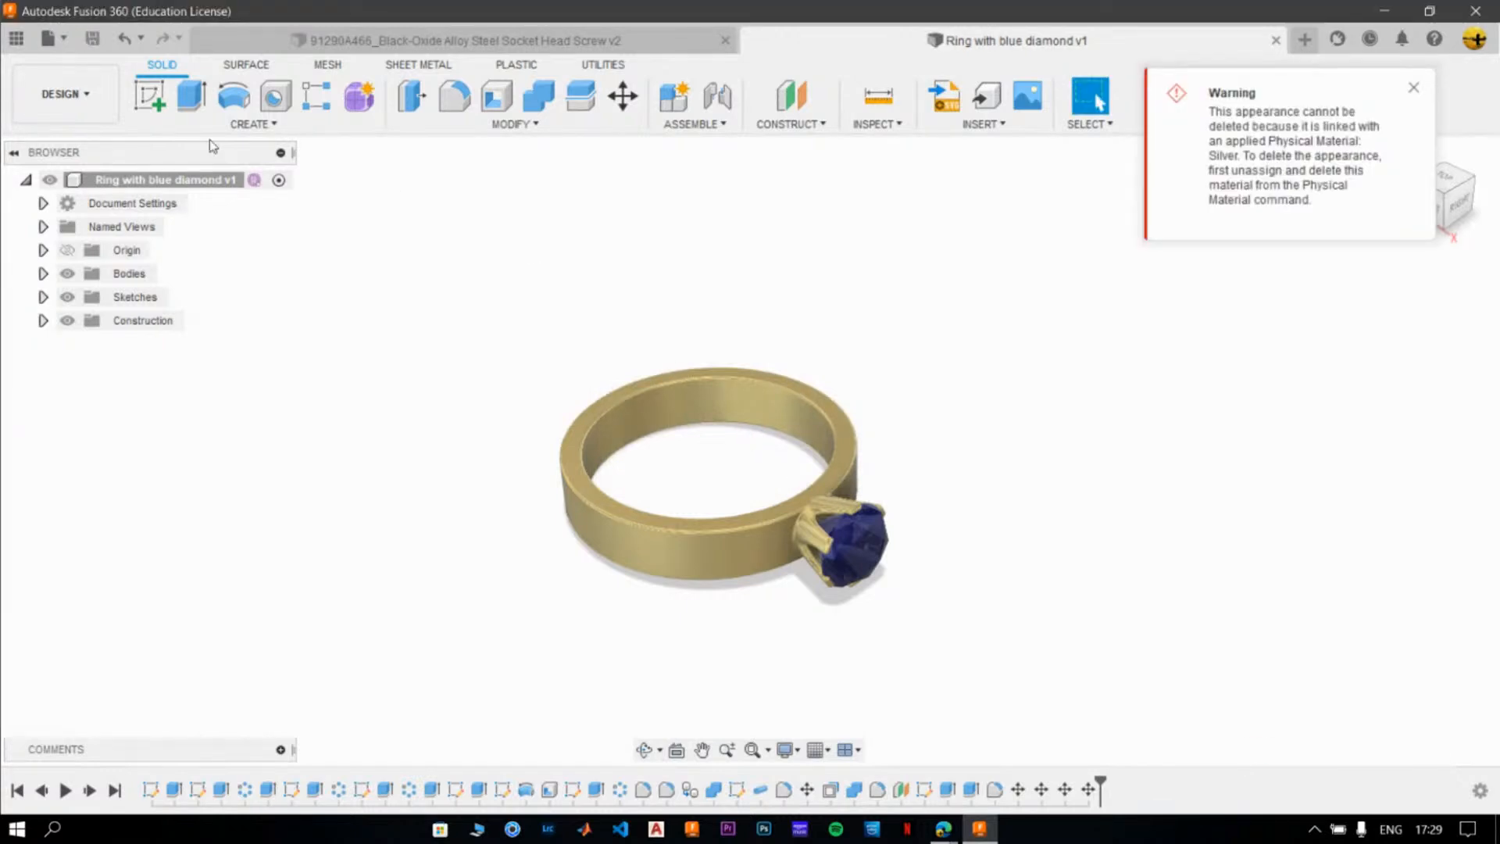
click(110, 114)
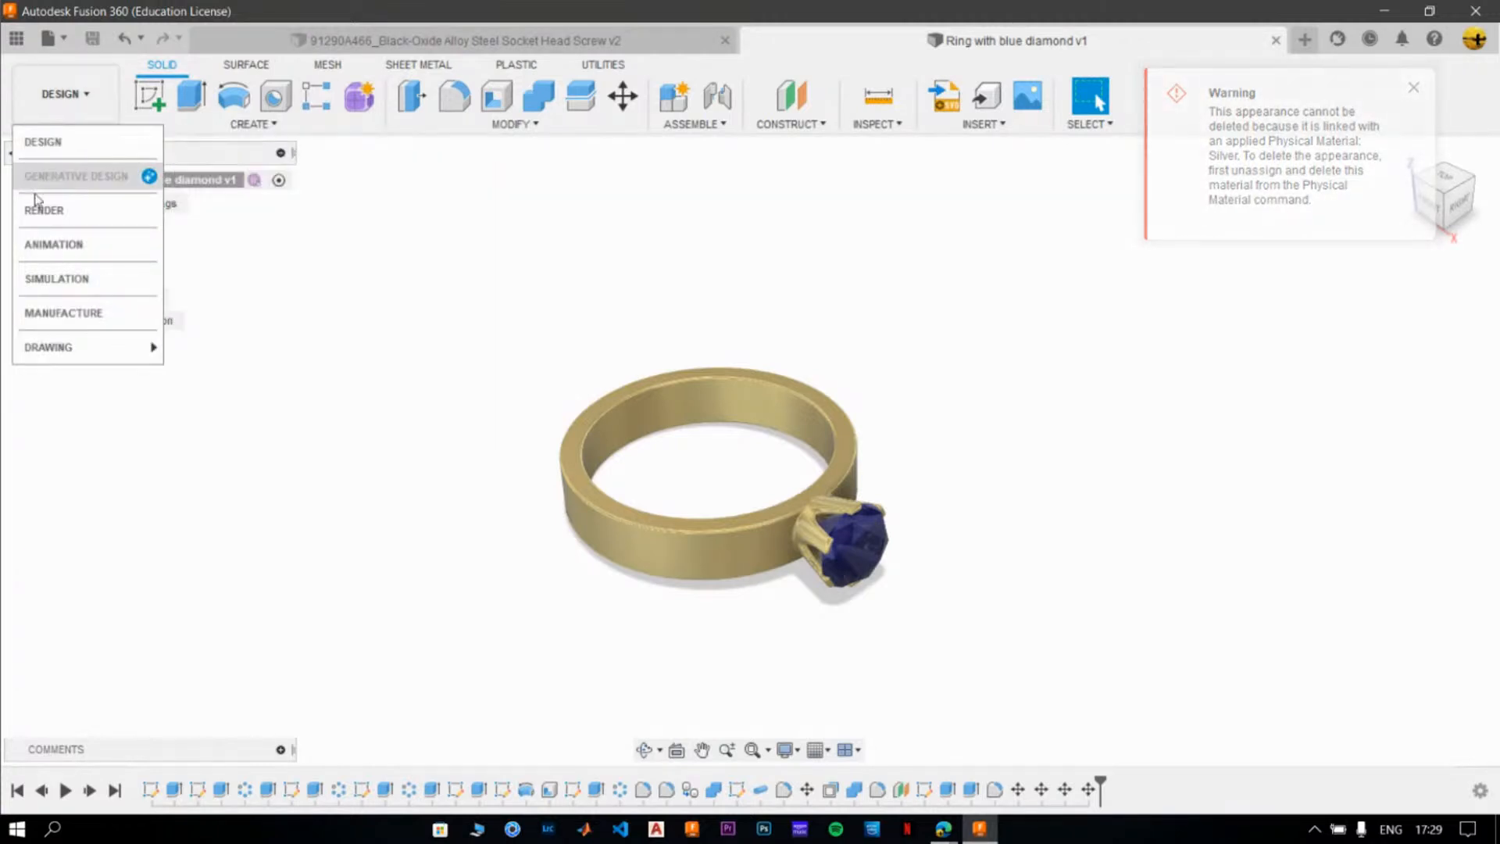
click(45, 211)
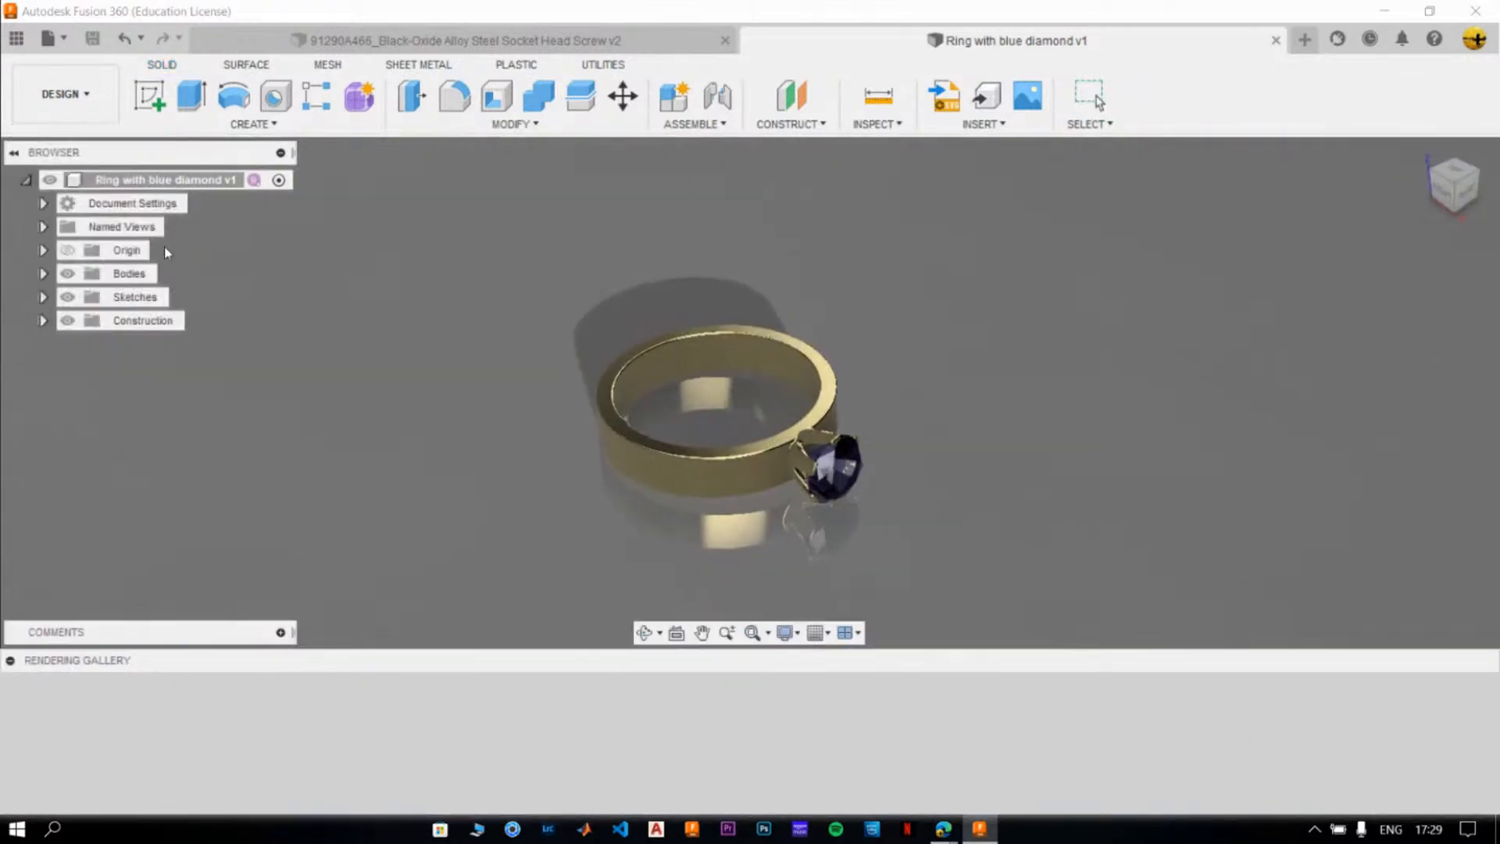
click(11, 661)
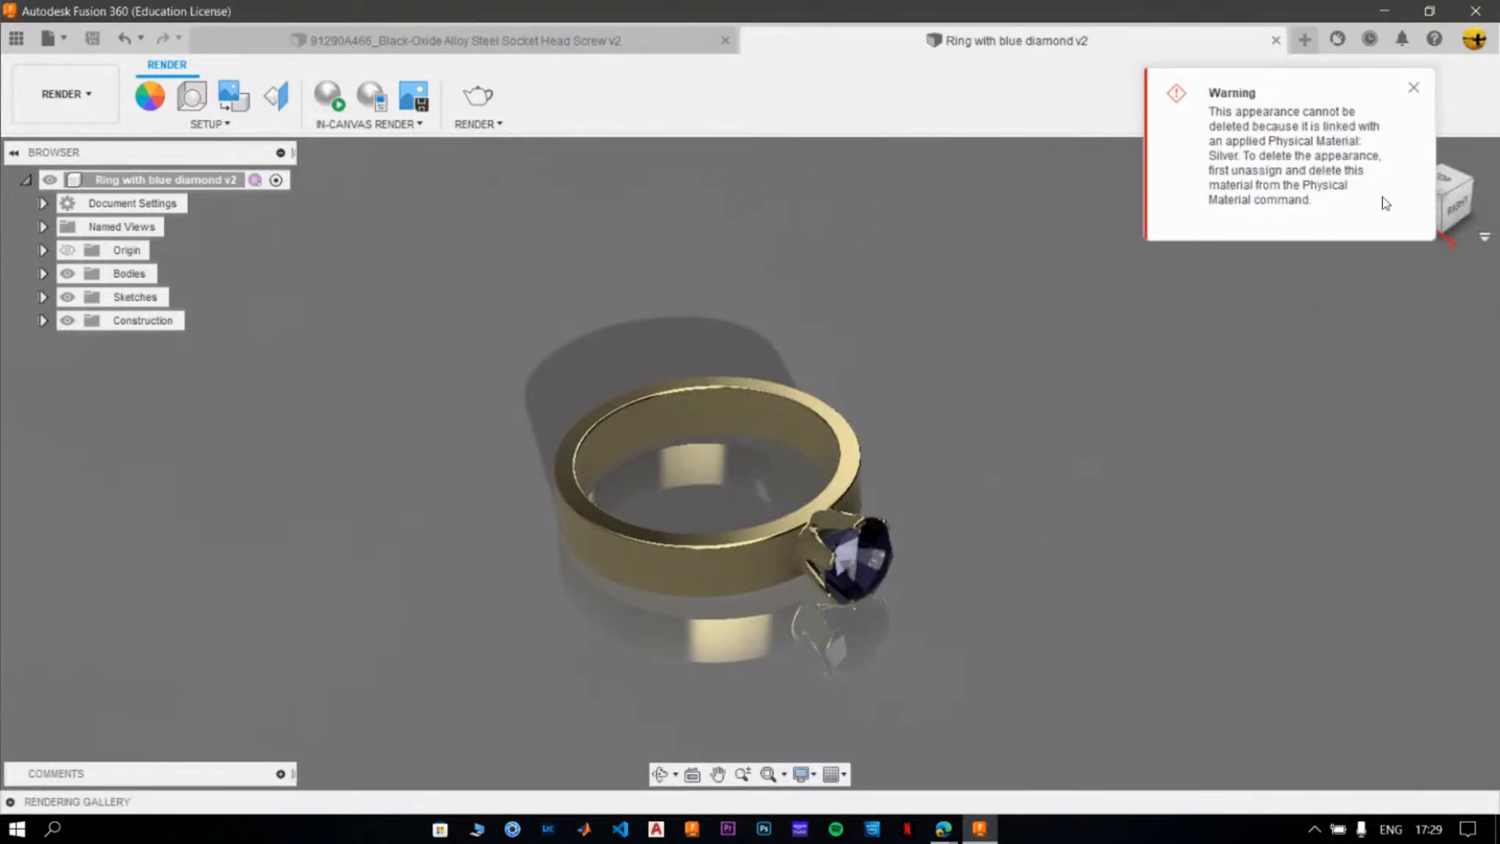
click(1413, 89)
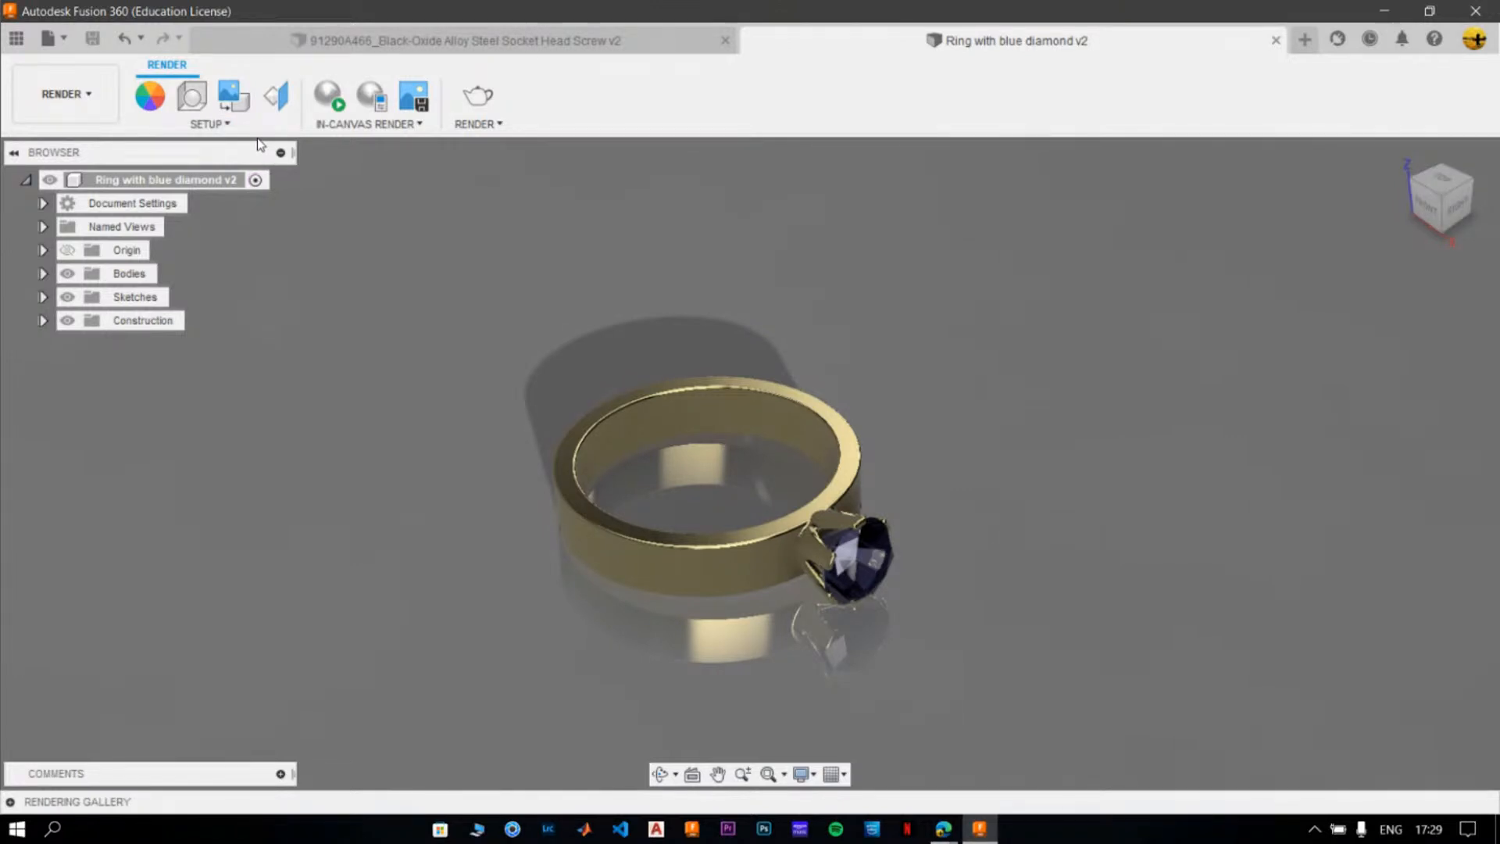
- Open the scene settings and set the background to Solid Color
click(190, 105)
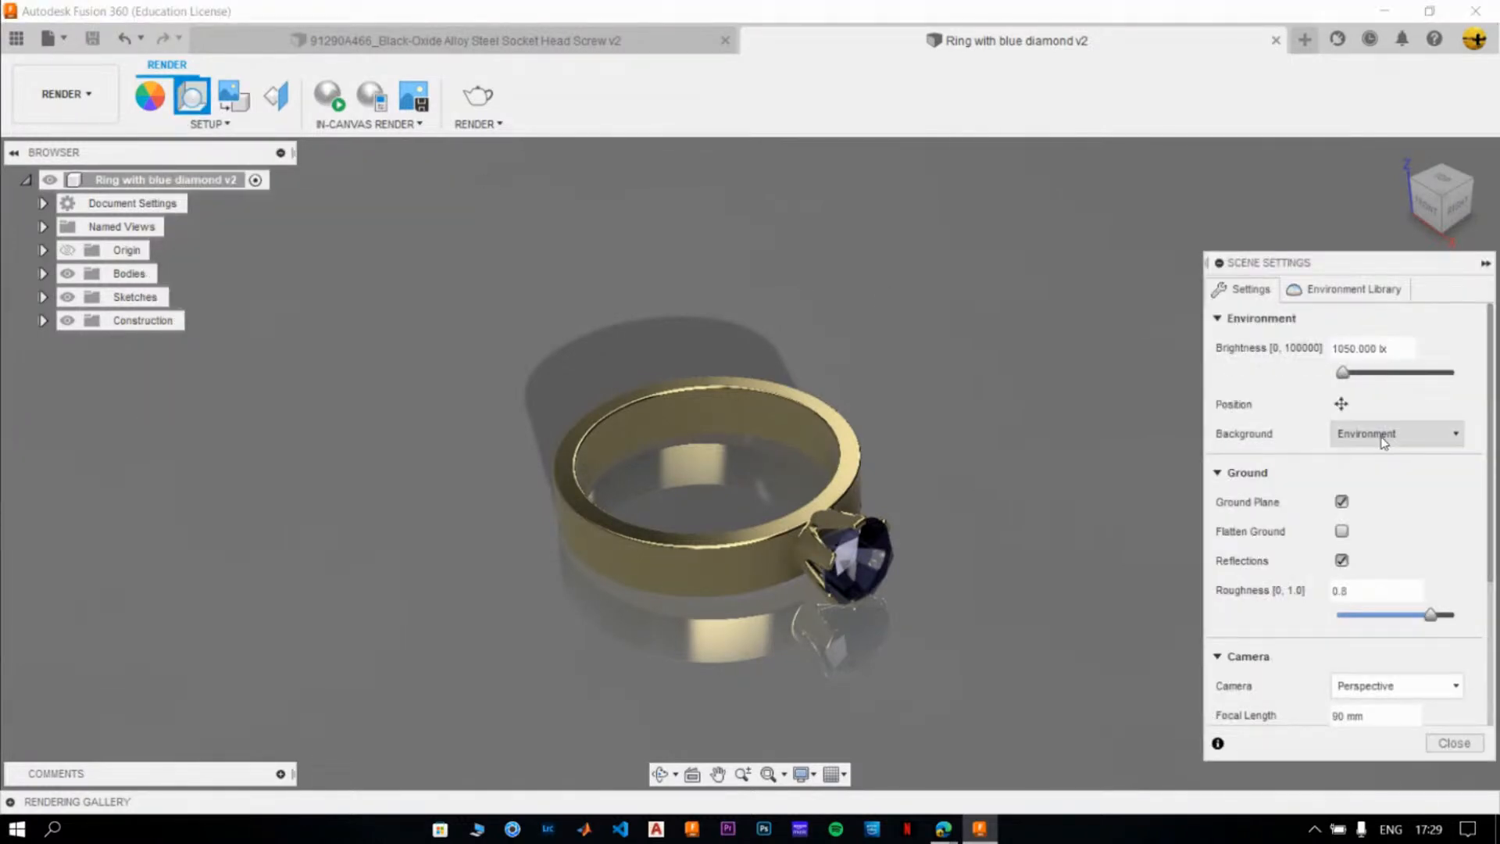
click(1384, 442)
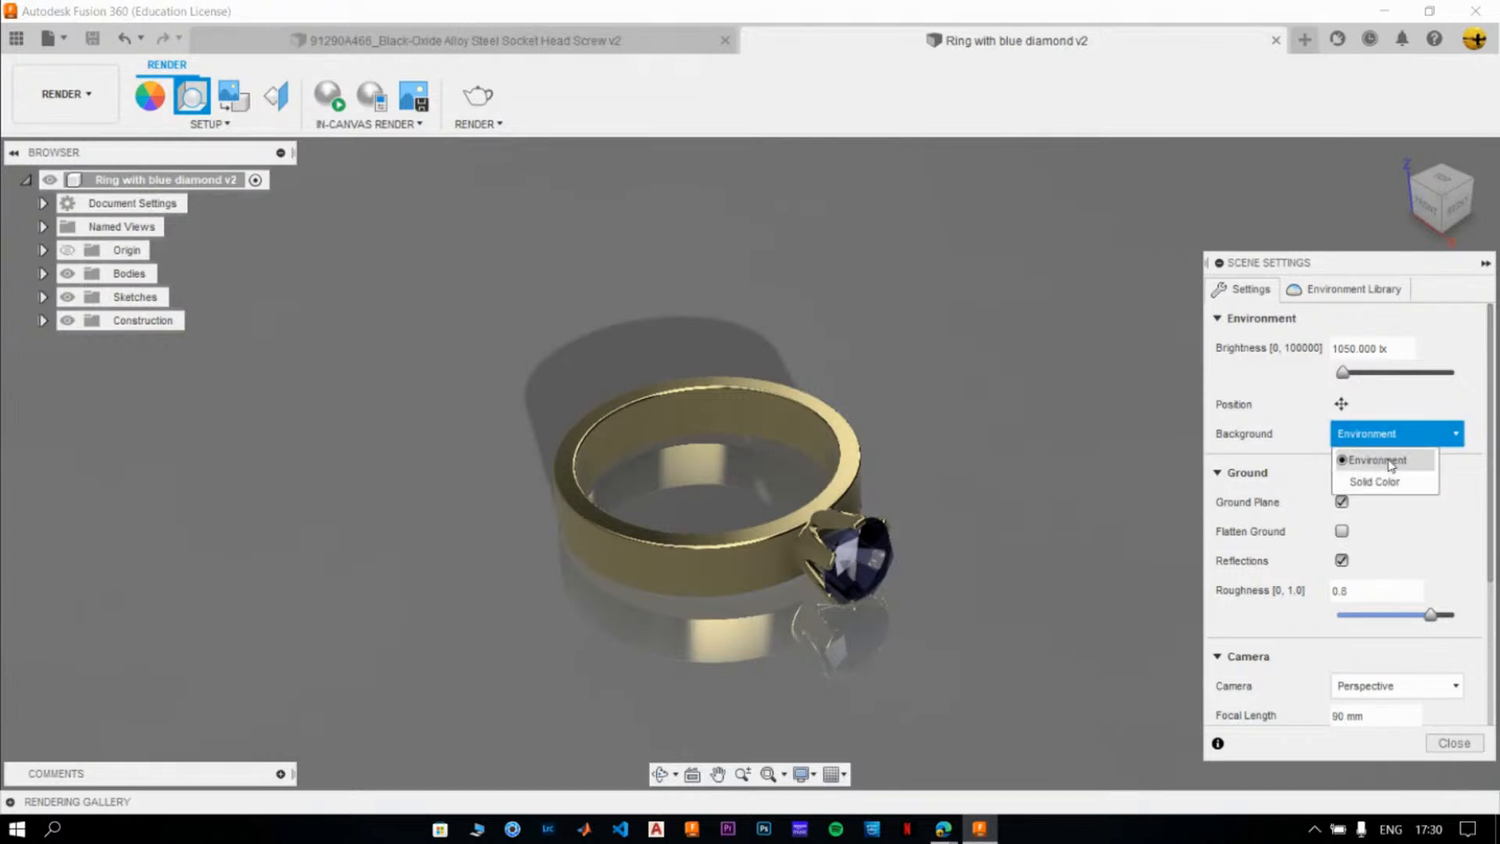
click(1392, 480)
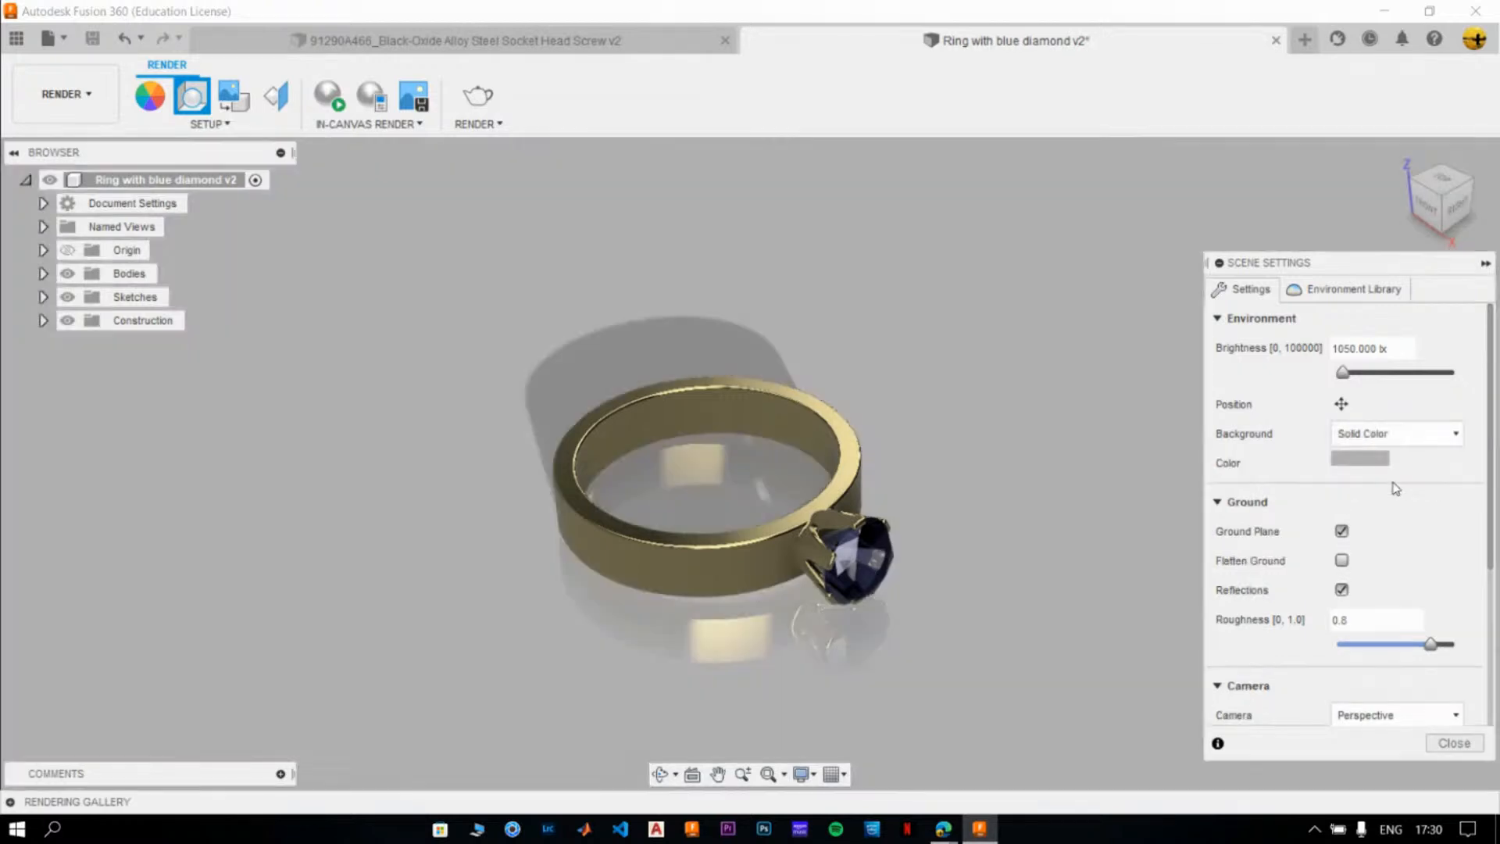
click(1390, 436)
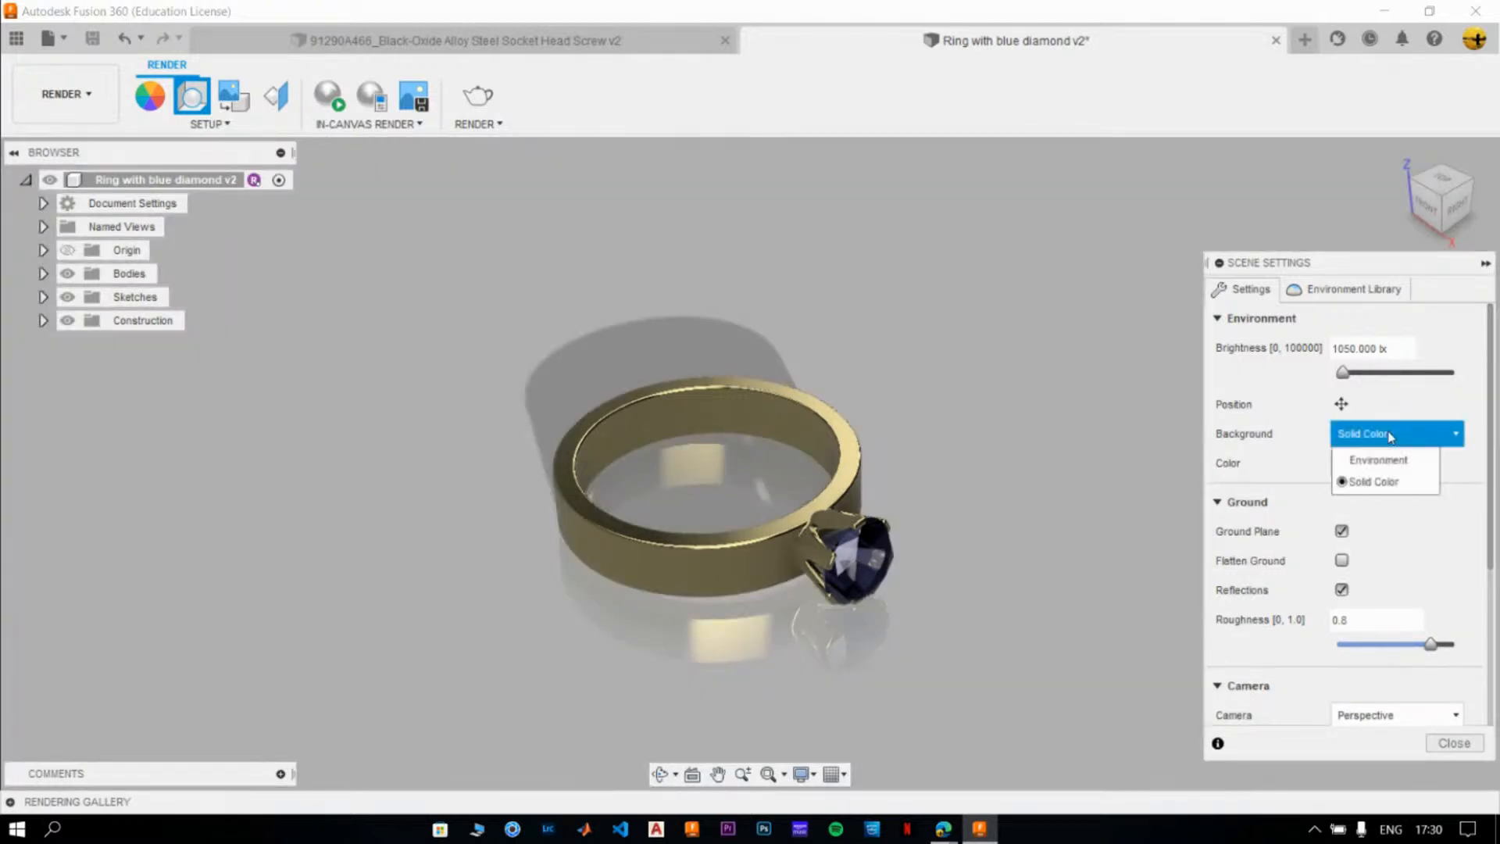
click(1402, 482)
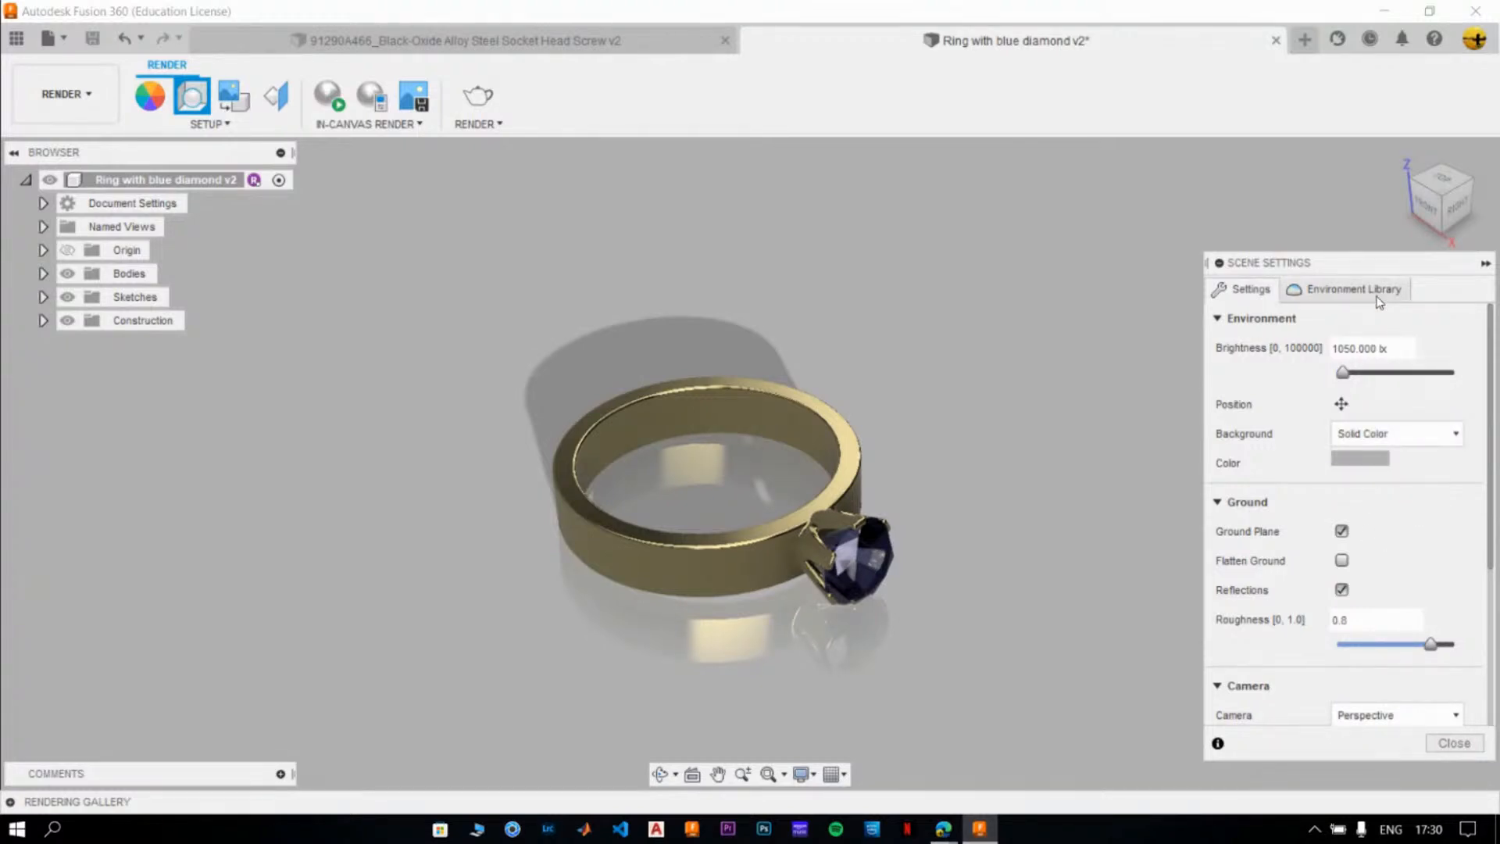
- Try the Photobooth and Rim Highlights environments on the scene, and keep Photobooth as the current environment
click(1379, 302)
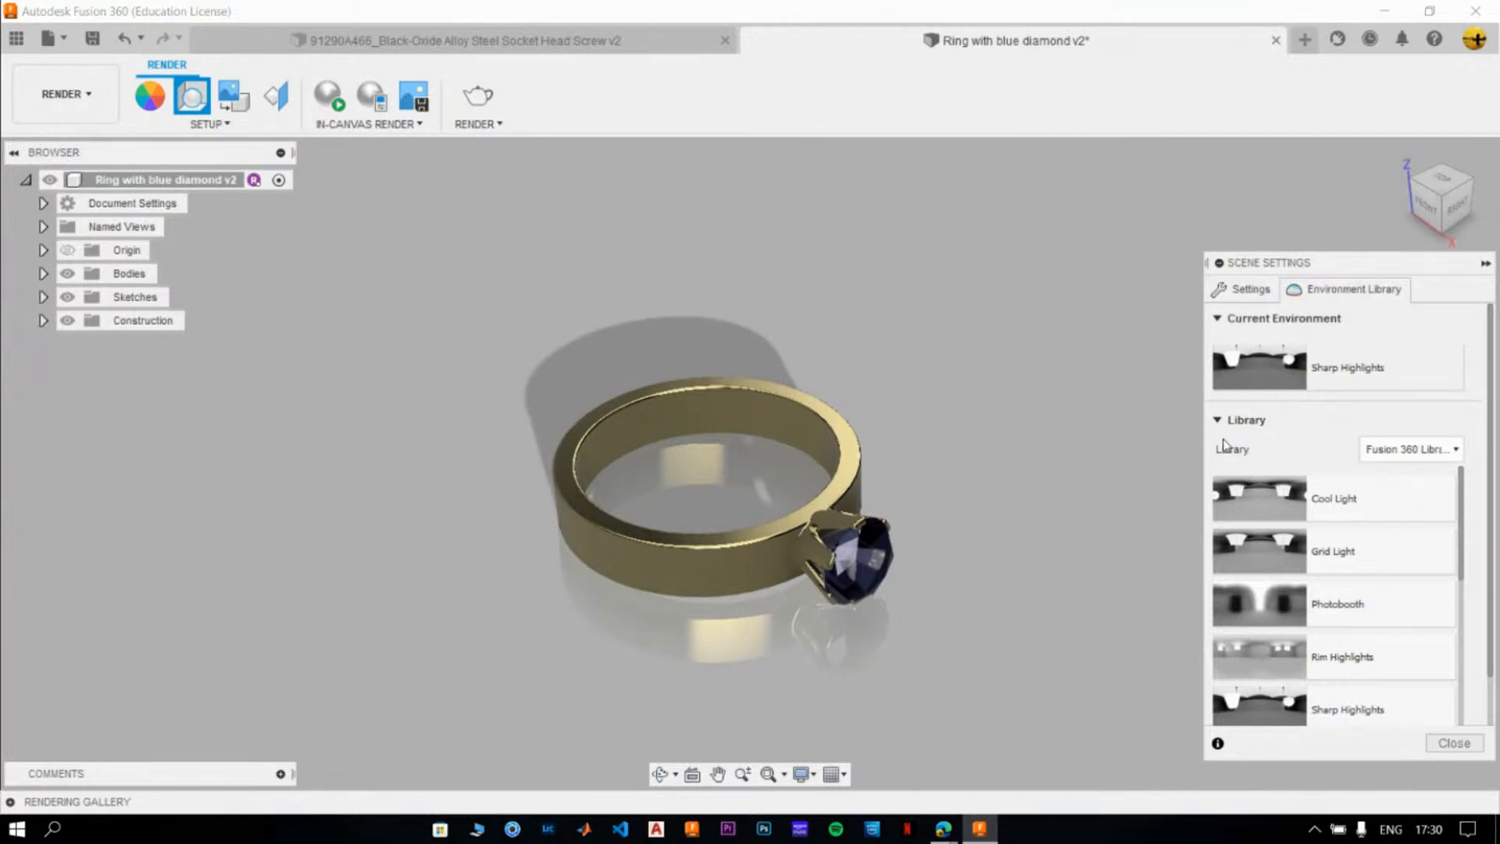
drag(1248, 598, 1058, 345)
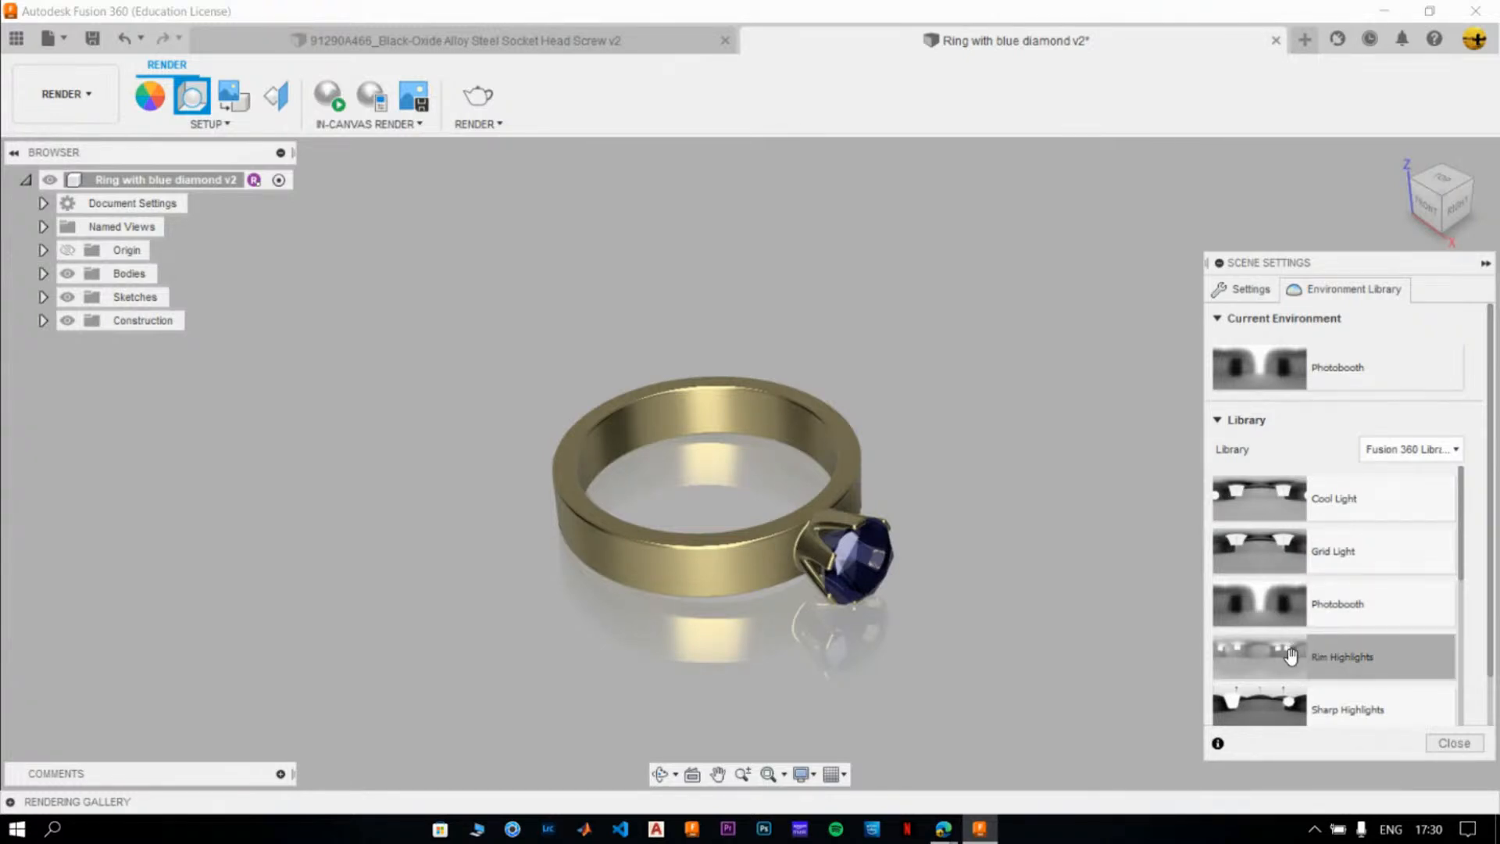
drag(1291, 656, 1118, 472)
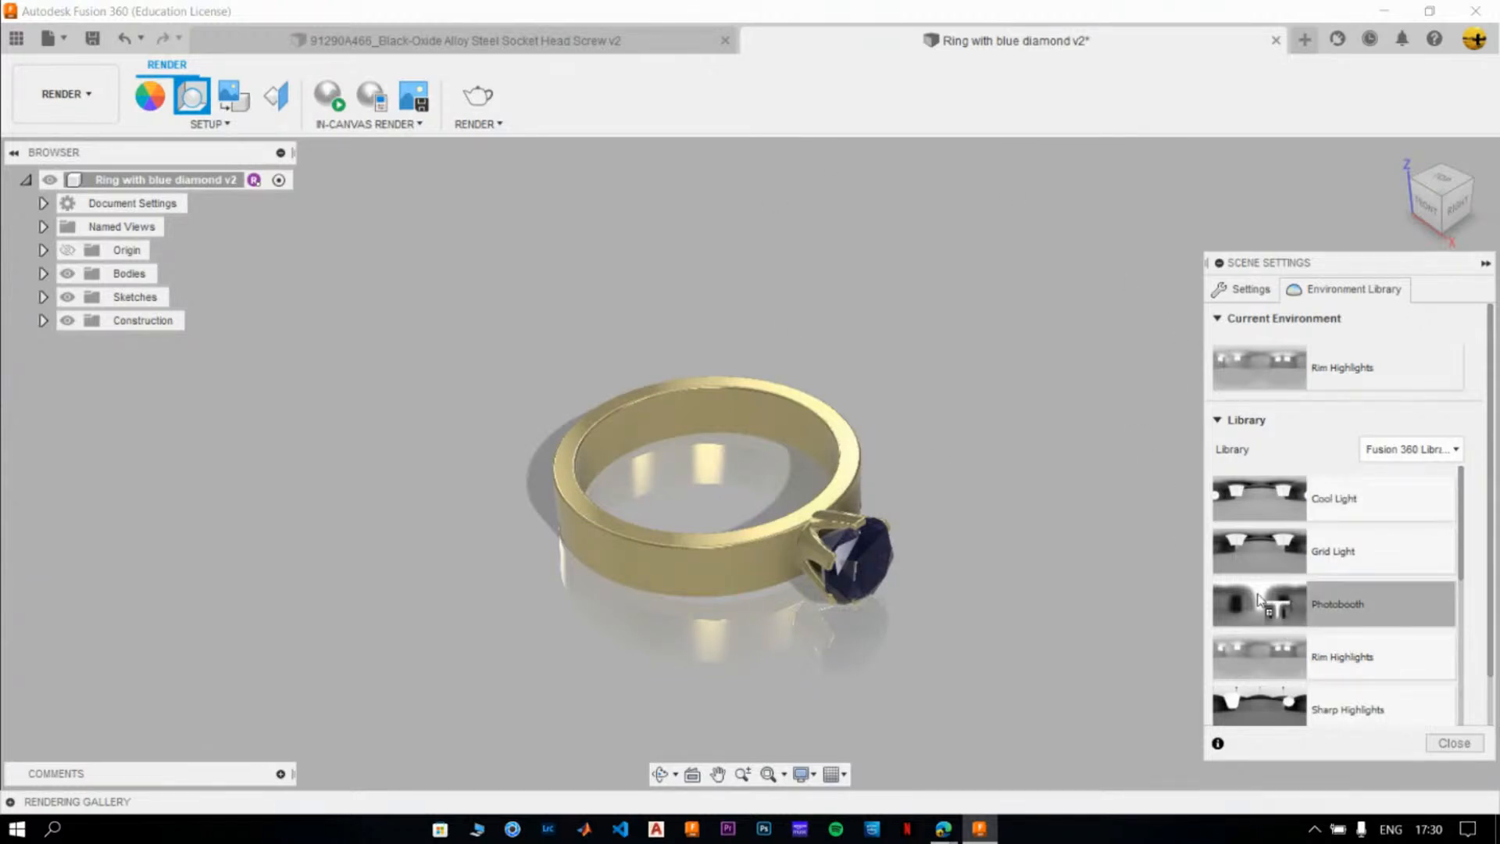
drag(1284, 607, 1076, 518)
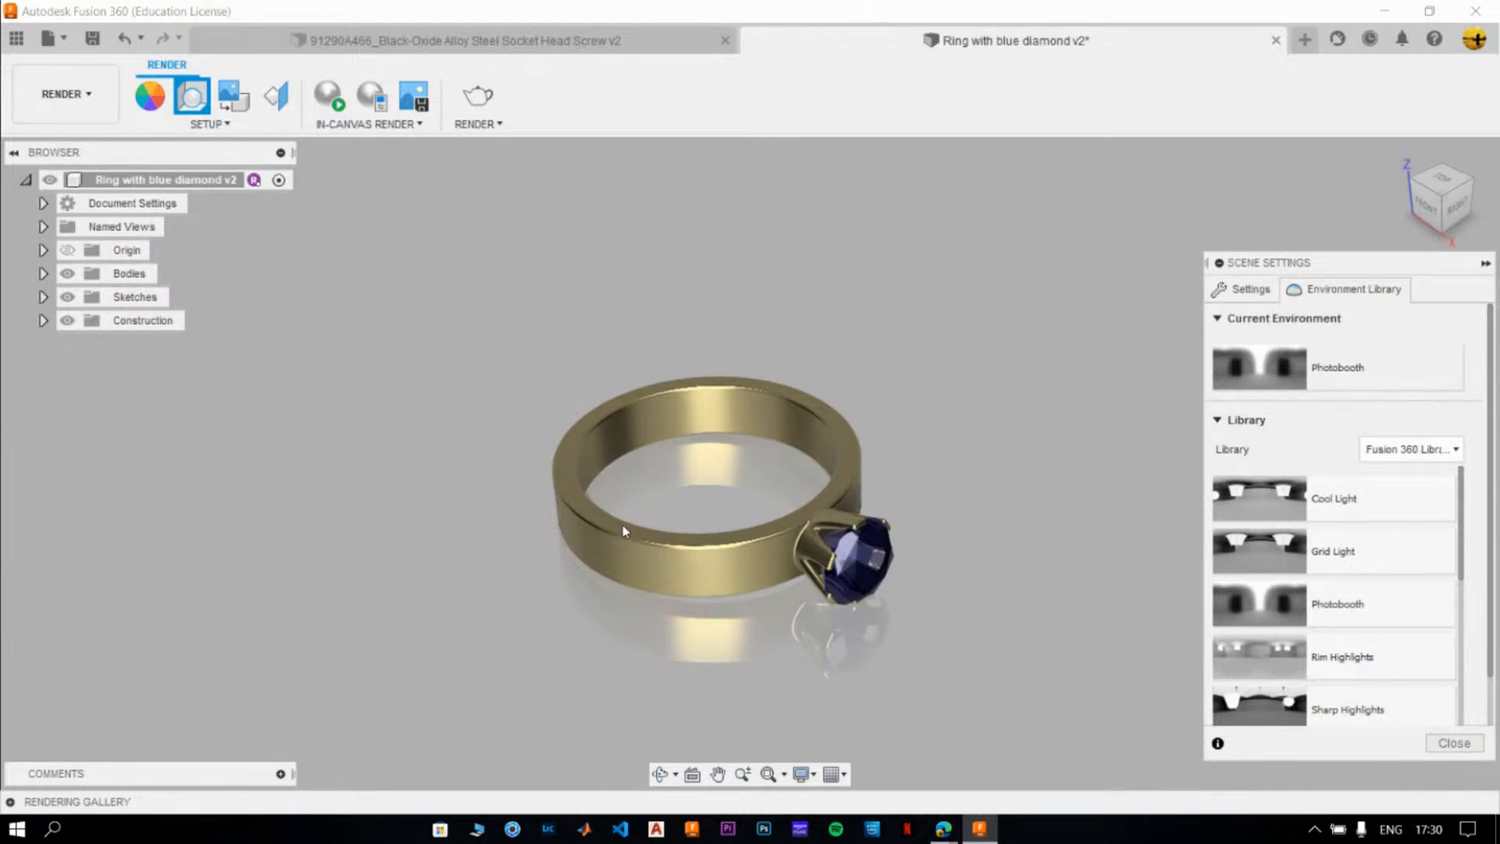
- Adjust the scene environment's position to a rotation of 10.5 degrees, leaving its vertical offset at 0.00 mm
click(1234, 300)
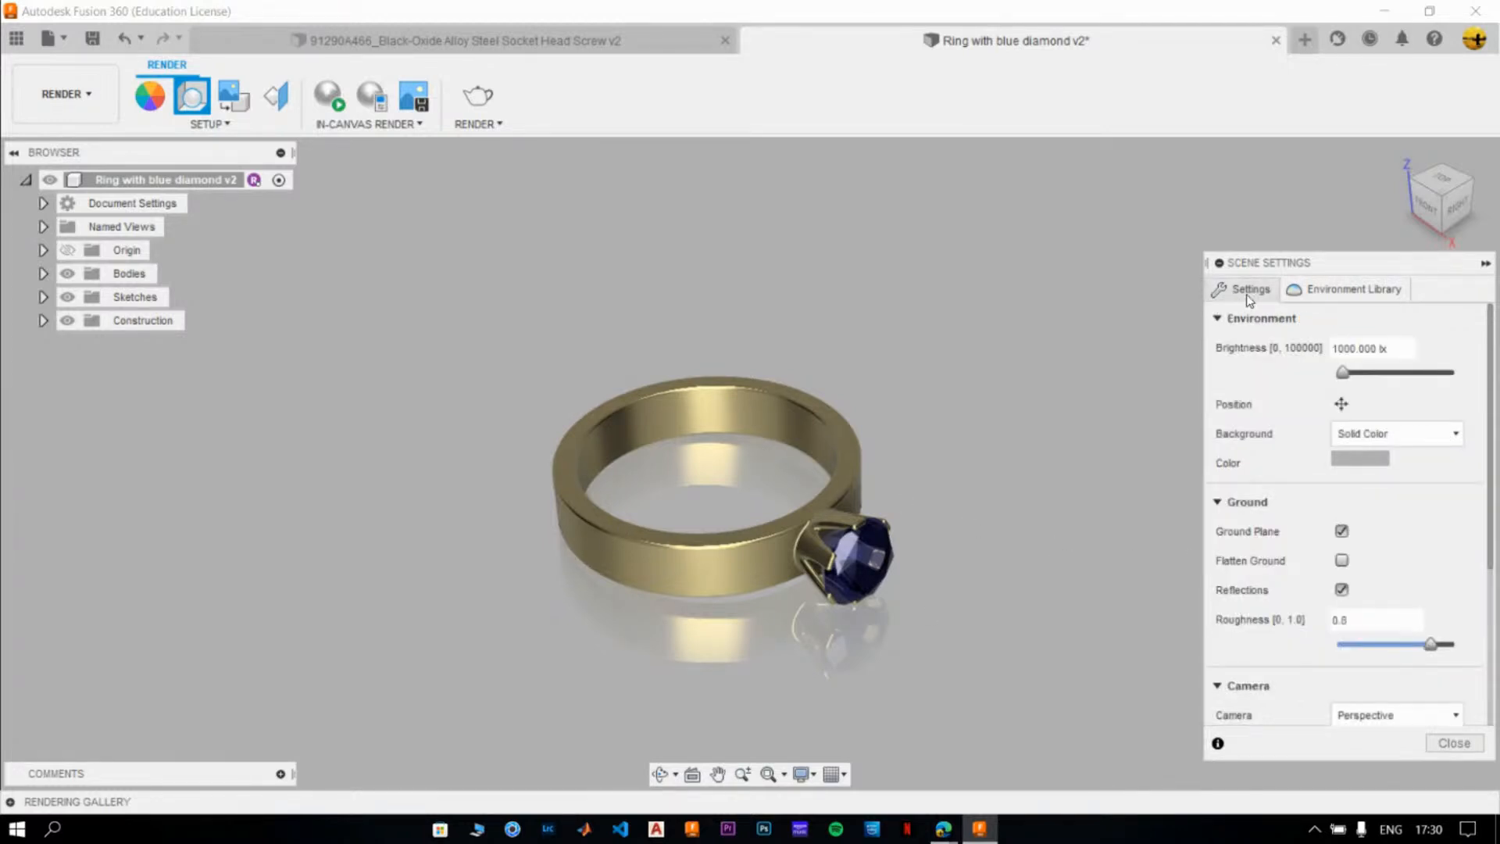
click(1345, 406)
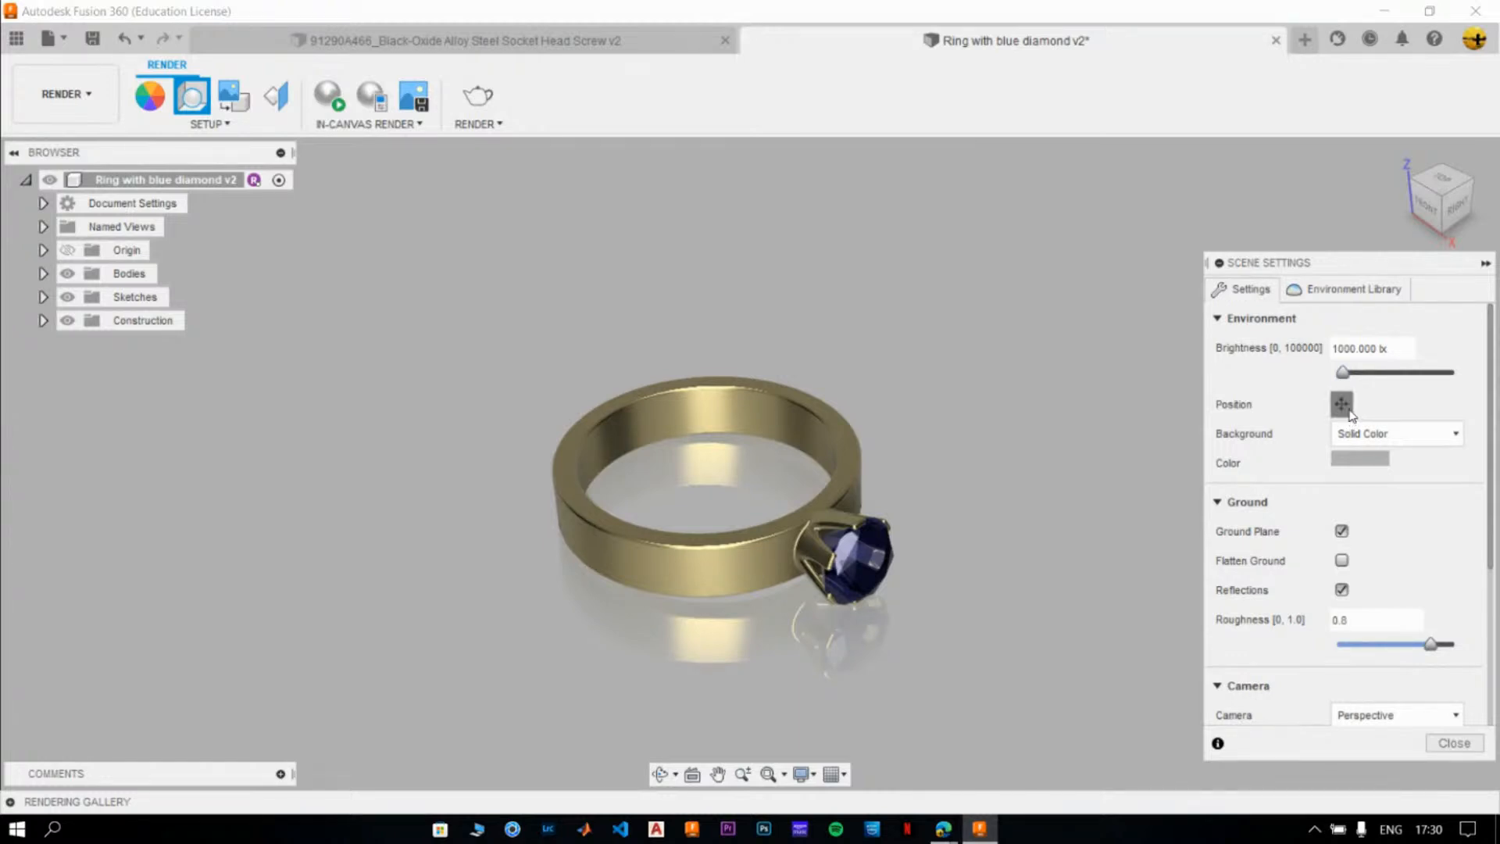
mouse_move(1160, 607)
mouse_down()
mouse_move(1267, 602)
mouse_move(1095, 592)
mouse_move(1137, 594)
mouse_up()
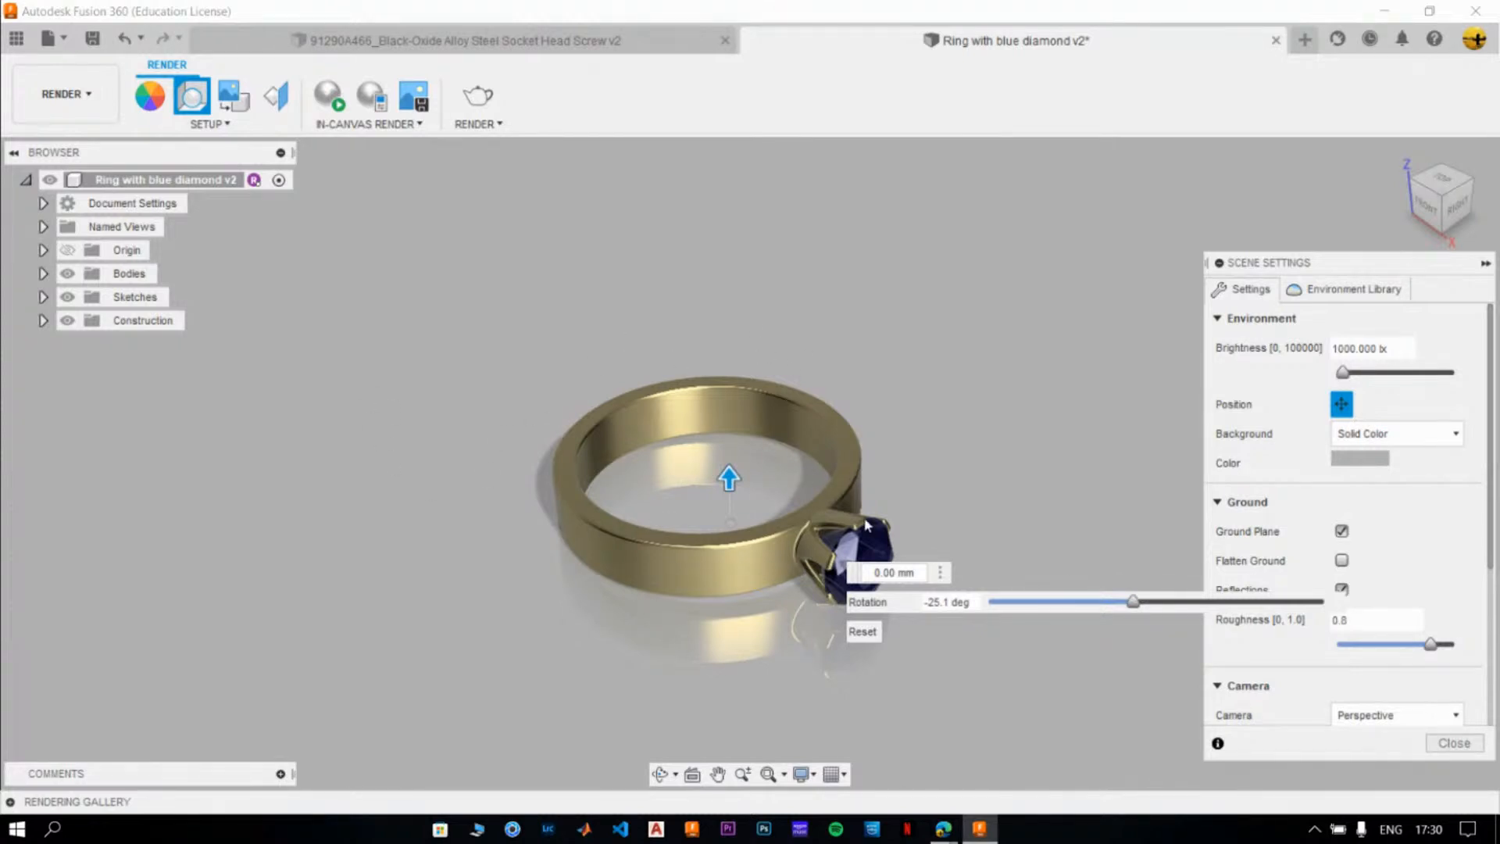
middle_drag(1014, 461, 931, 432)
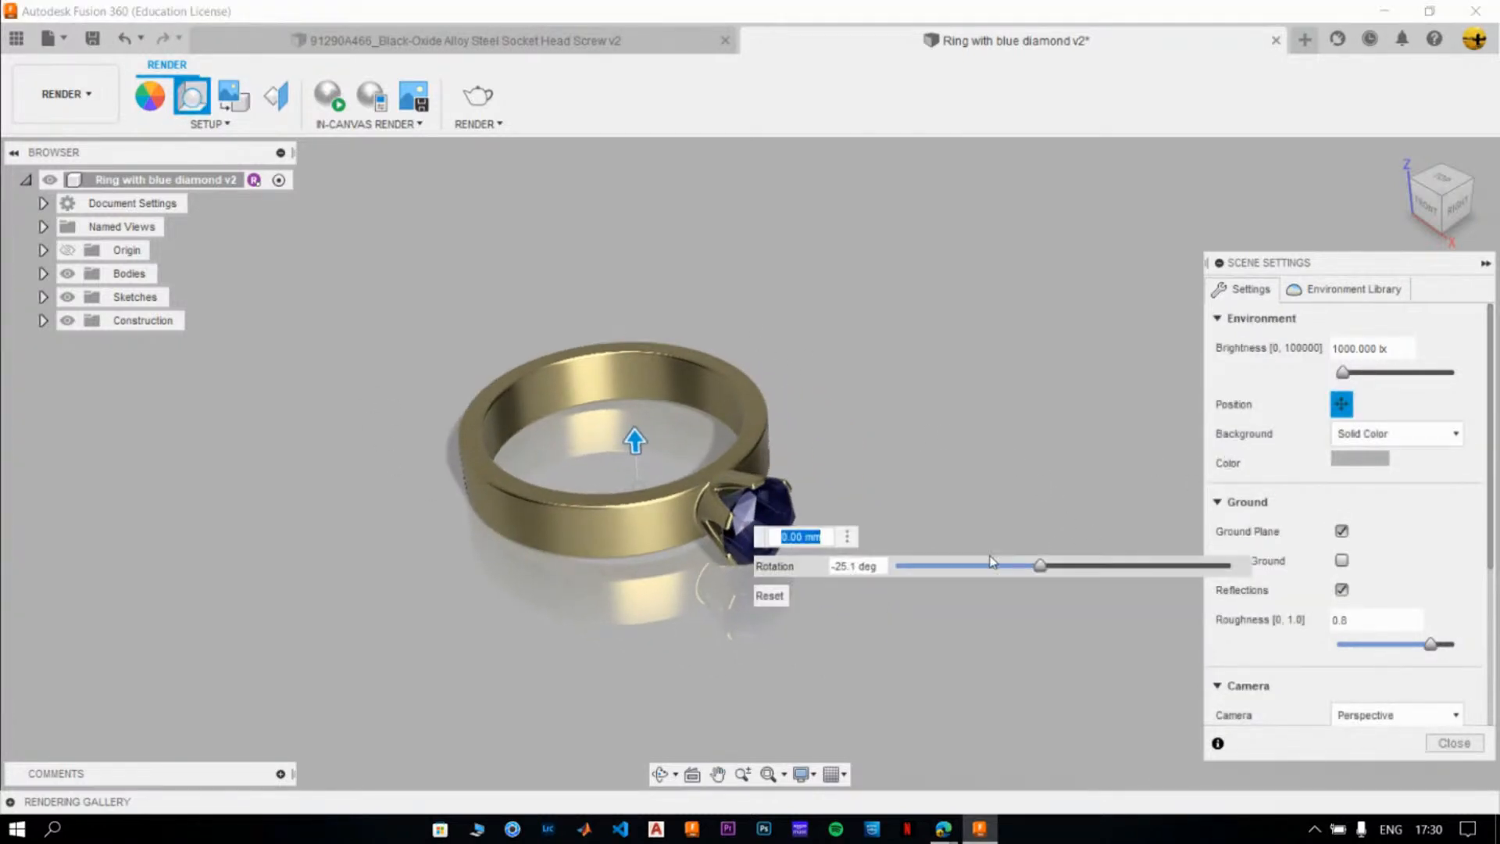
drag(1027, 571, 1072, 564)
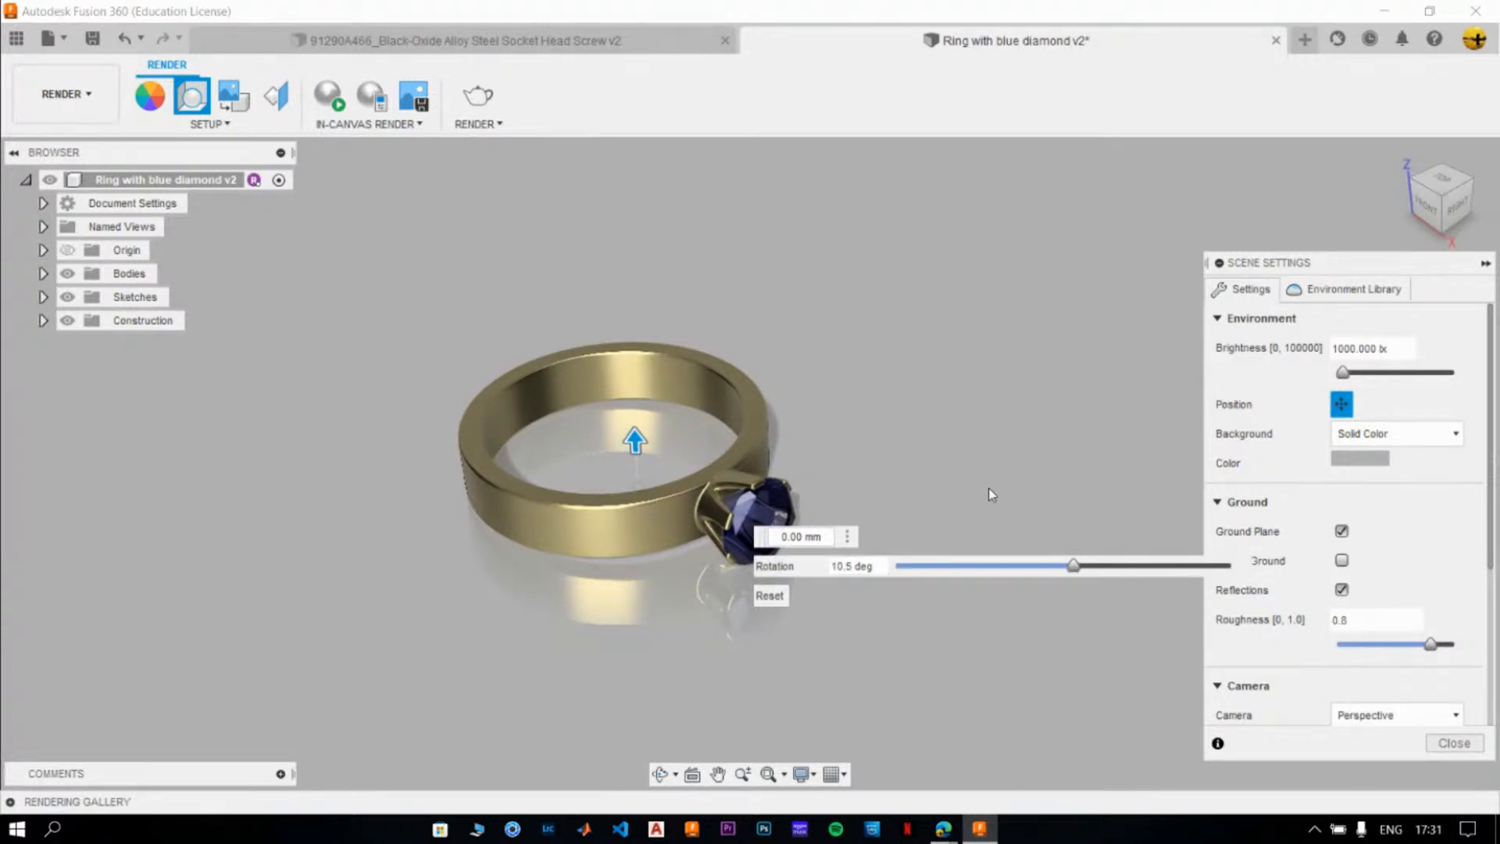
click(1337, 407)
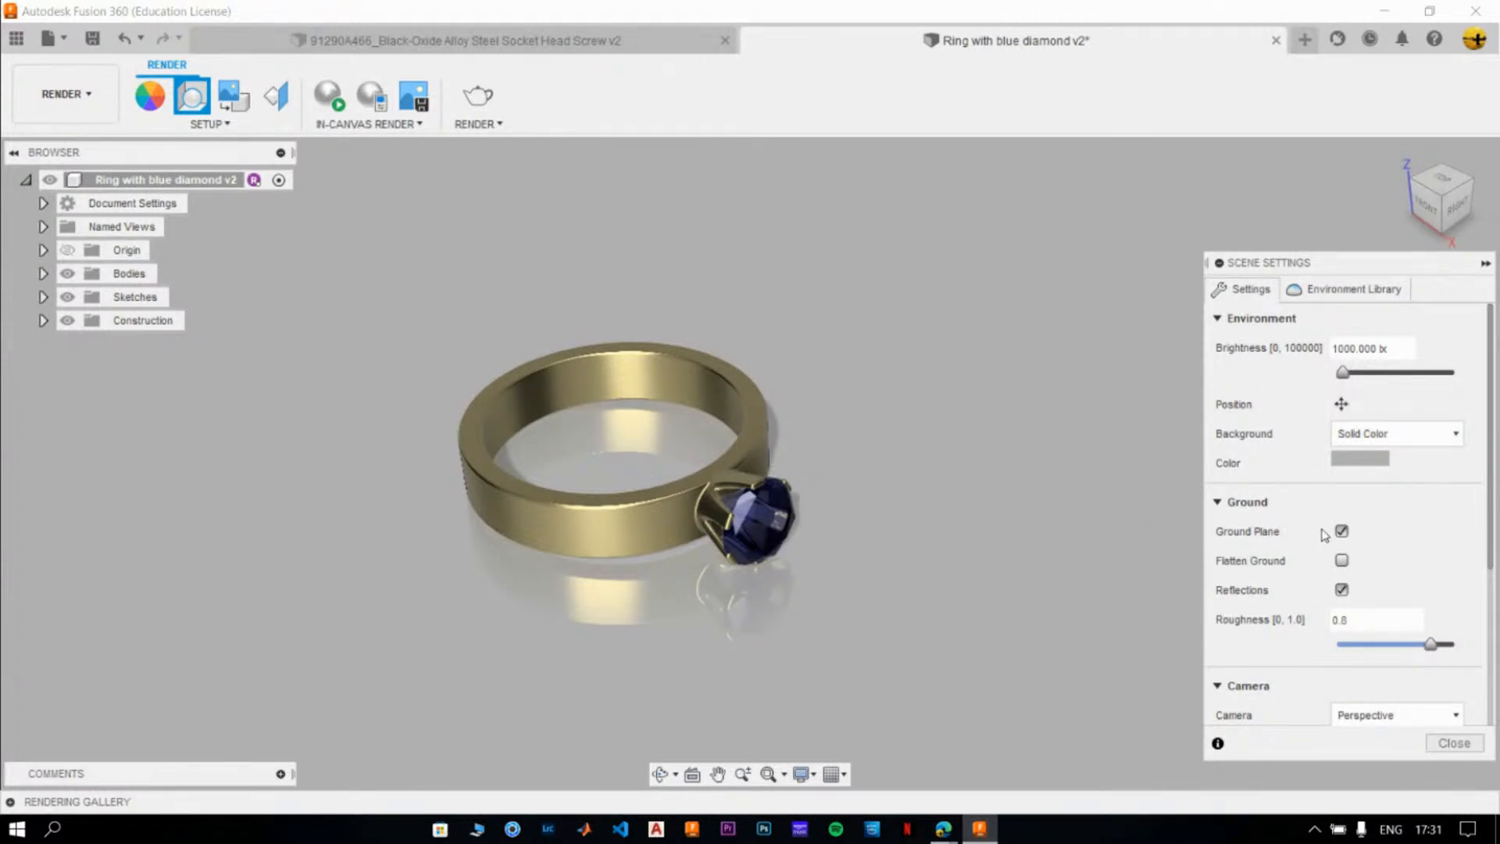
- Turn on Flatten Ground for the scene and set the ground reflection roughness to 0.2
click(1342, 561)
drag(1431, 644, 1354, 649)
key(Return)
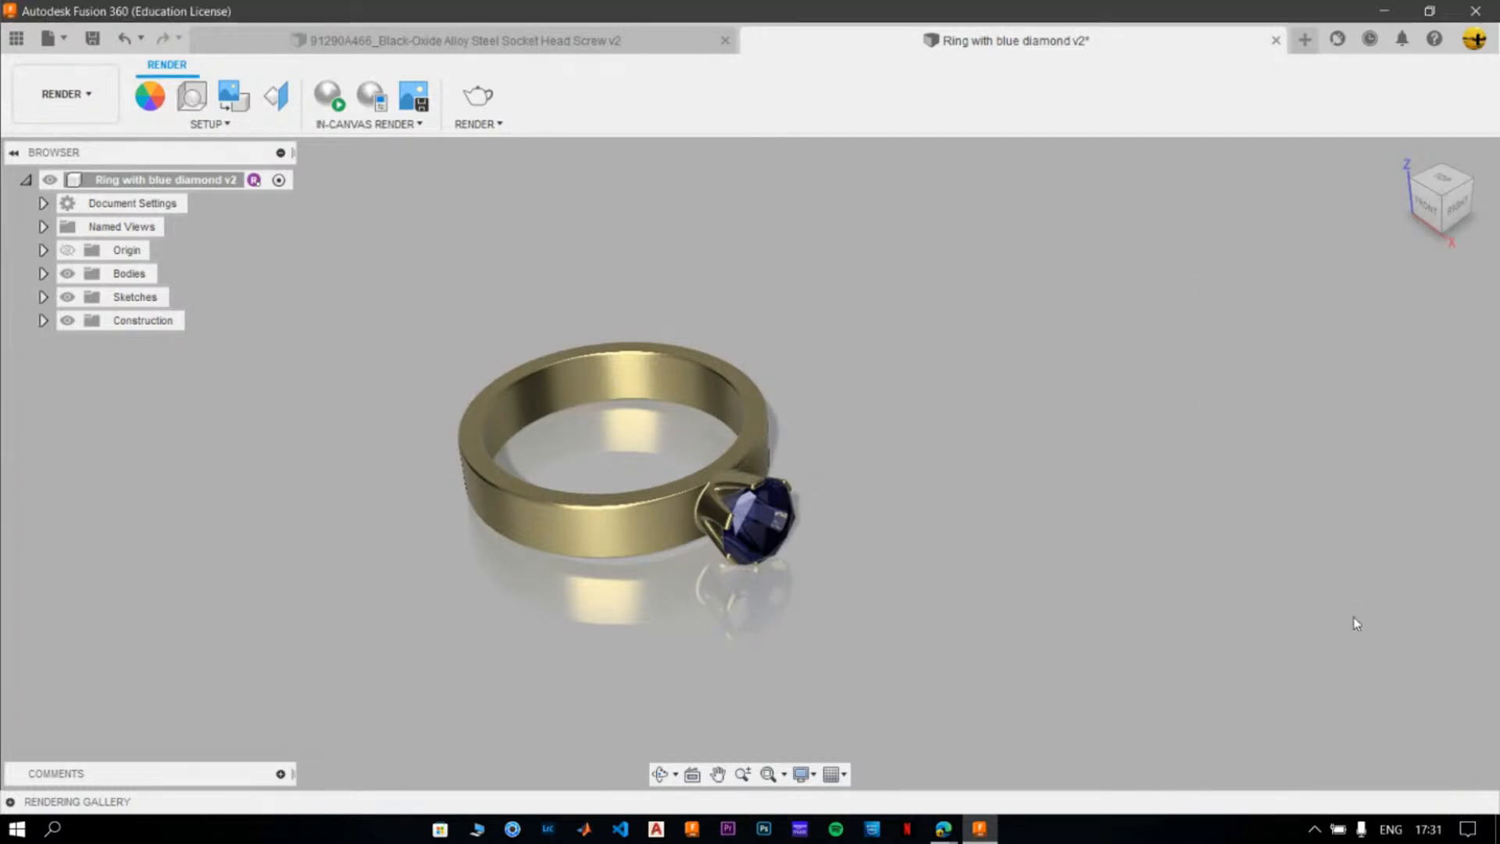
- Review the camera settings and try orange (219, 148, 40) and teal (40, 219, 198) as the solid background color
click(193, 97)
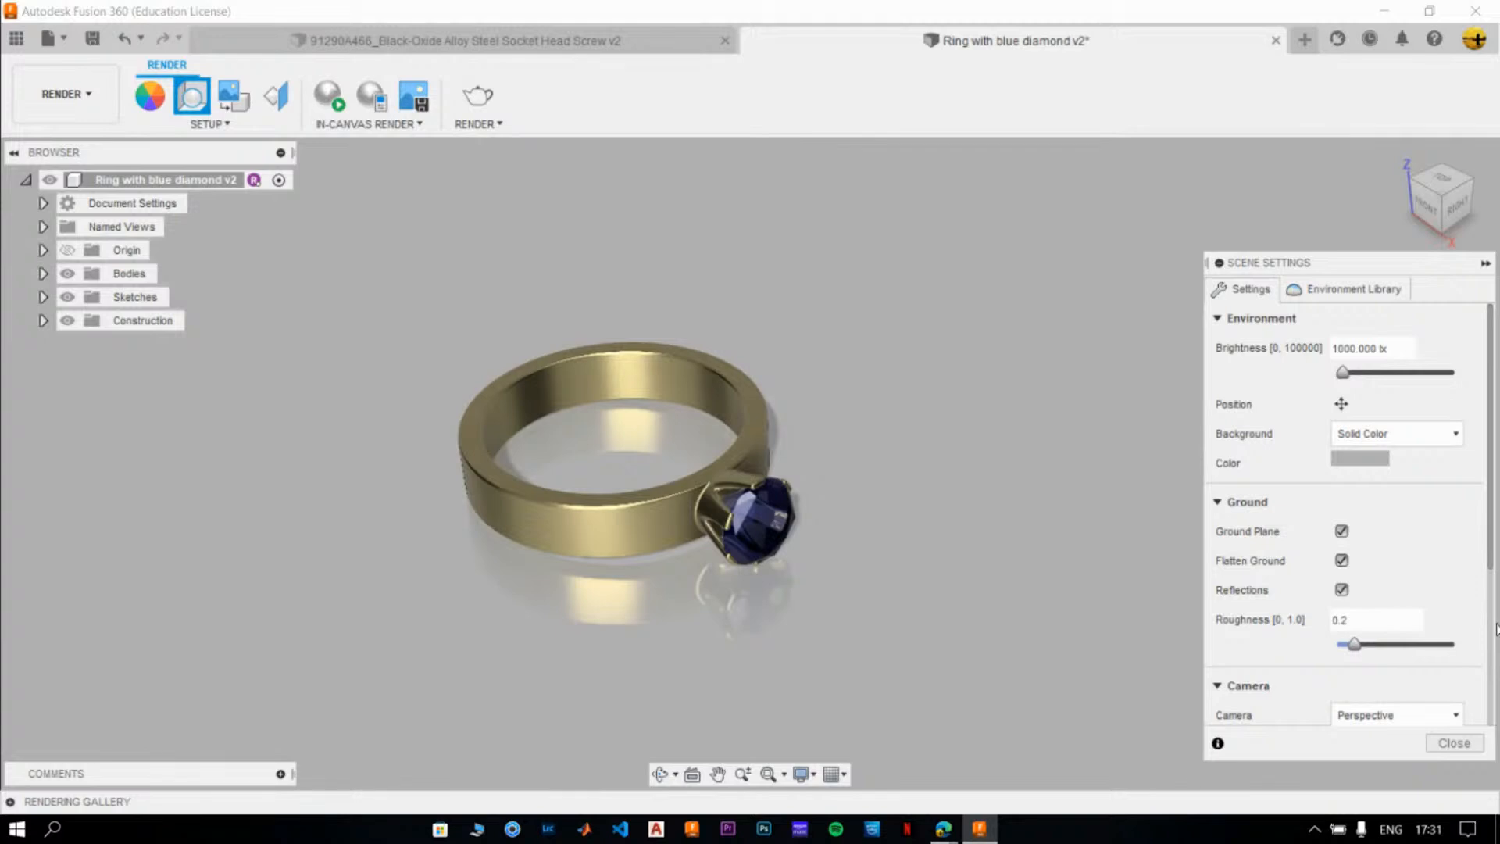
drag(1496, 558, 1496, 658)
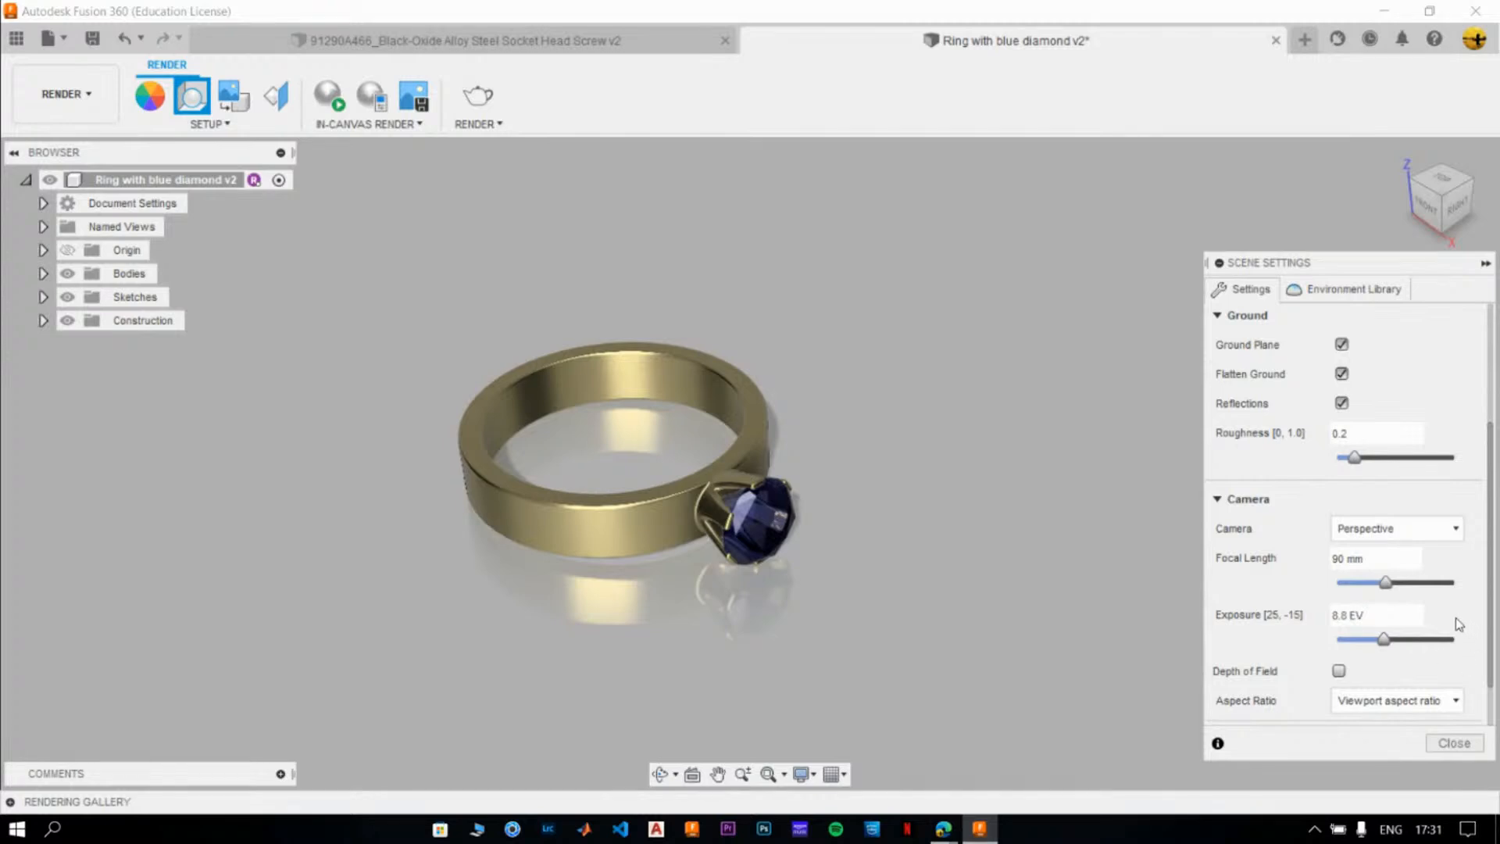
drag(1489, 666, 1496, 481)
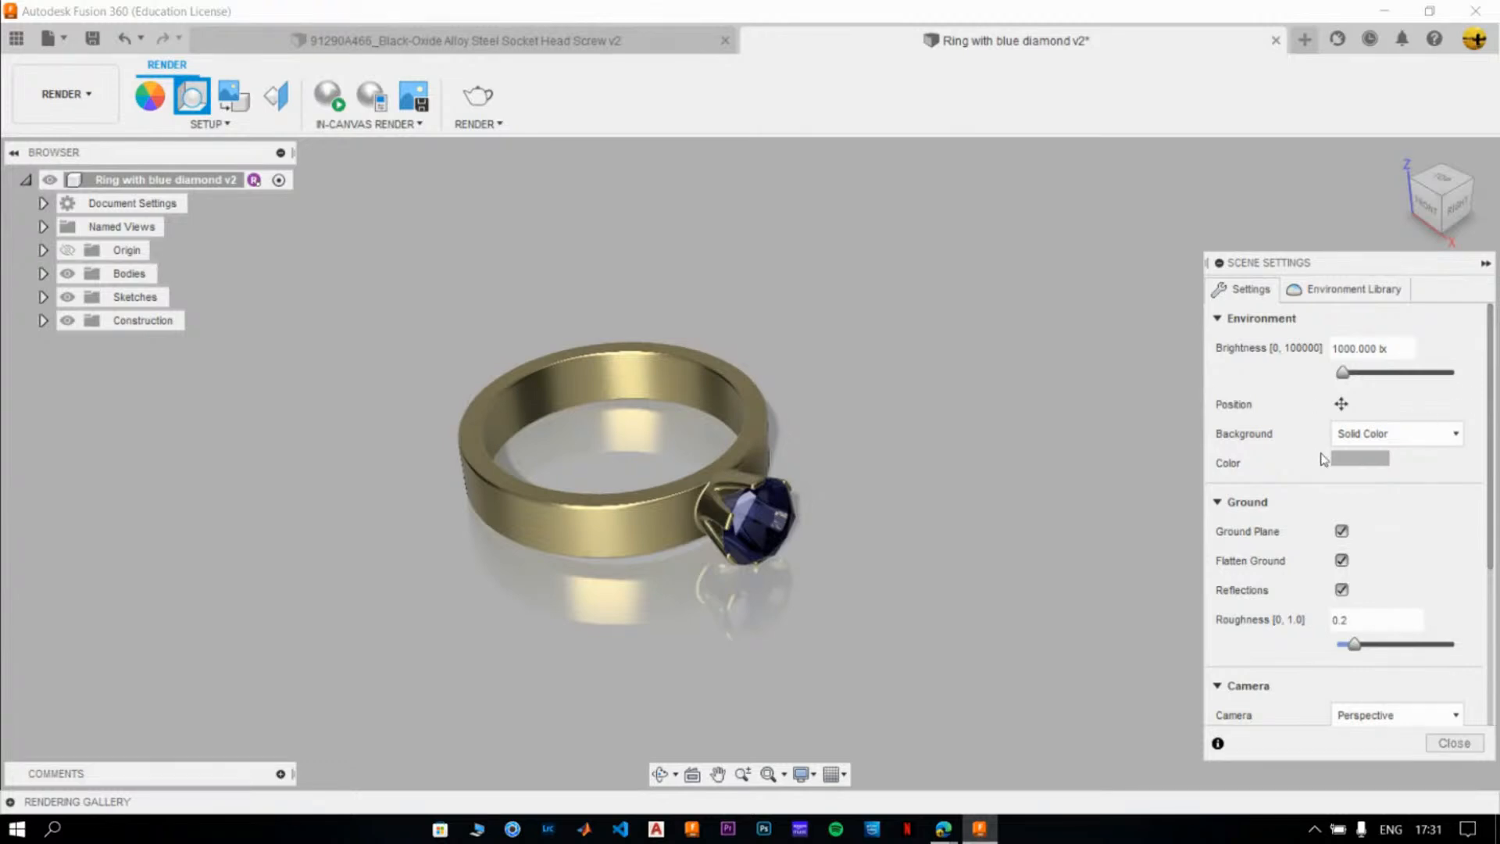
click(1369, 465)
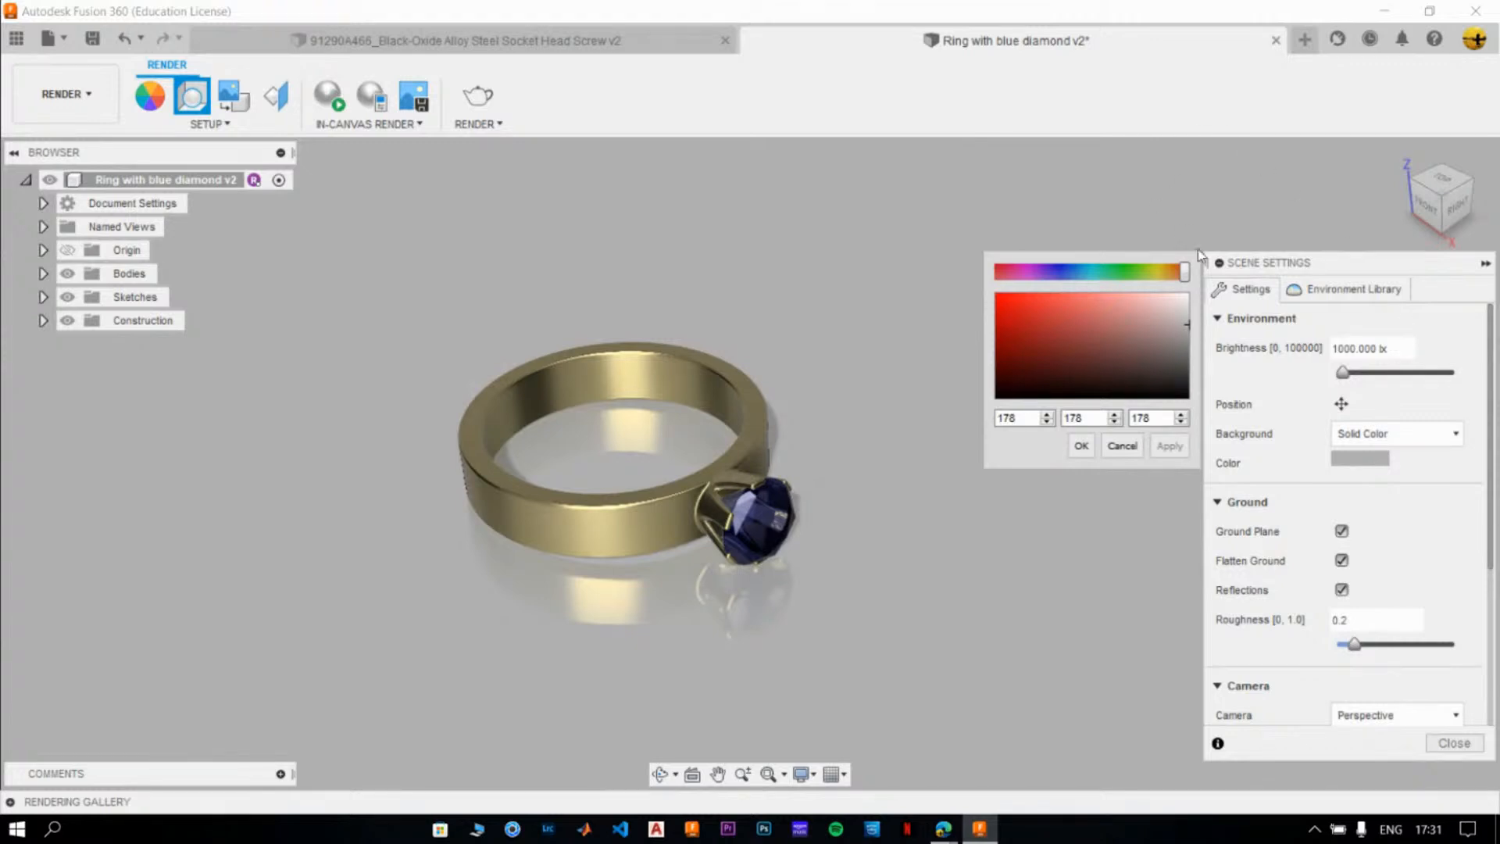
click(1175, 271)
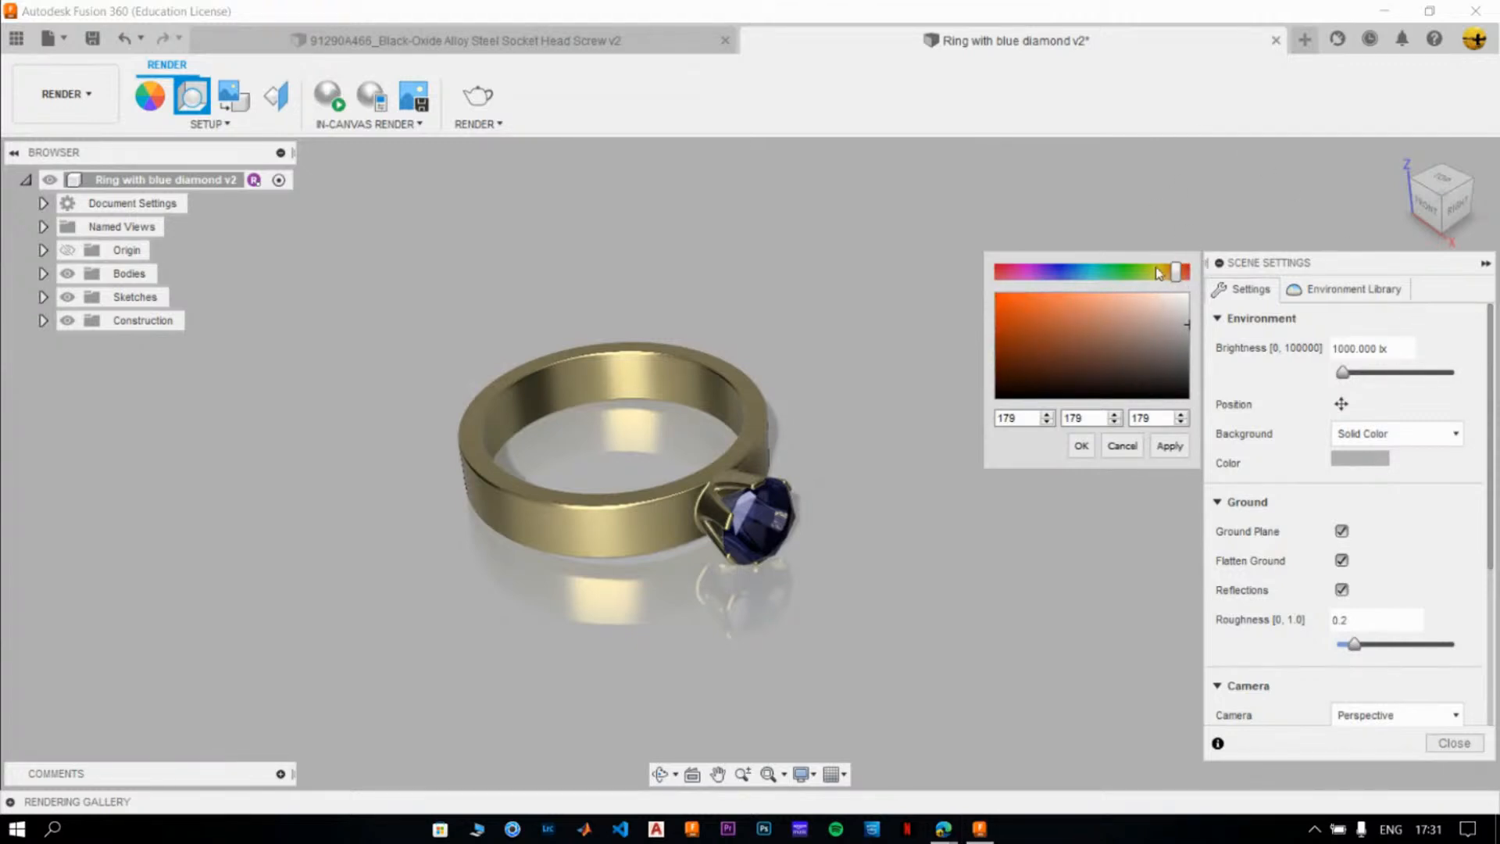
click(1162, 271)
click(1031, 307)
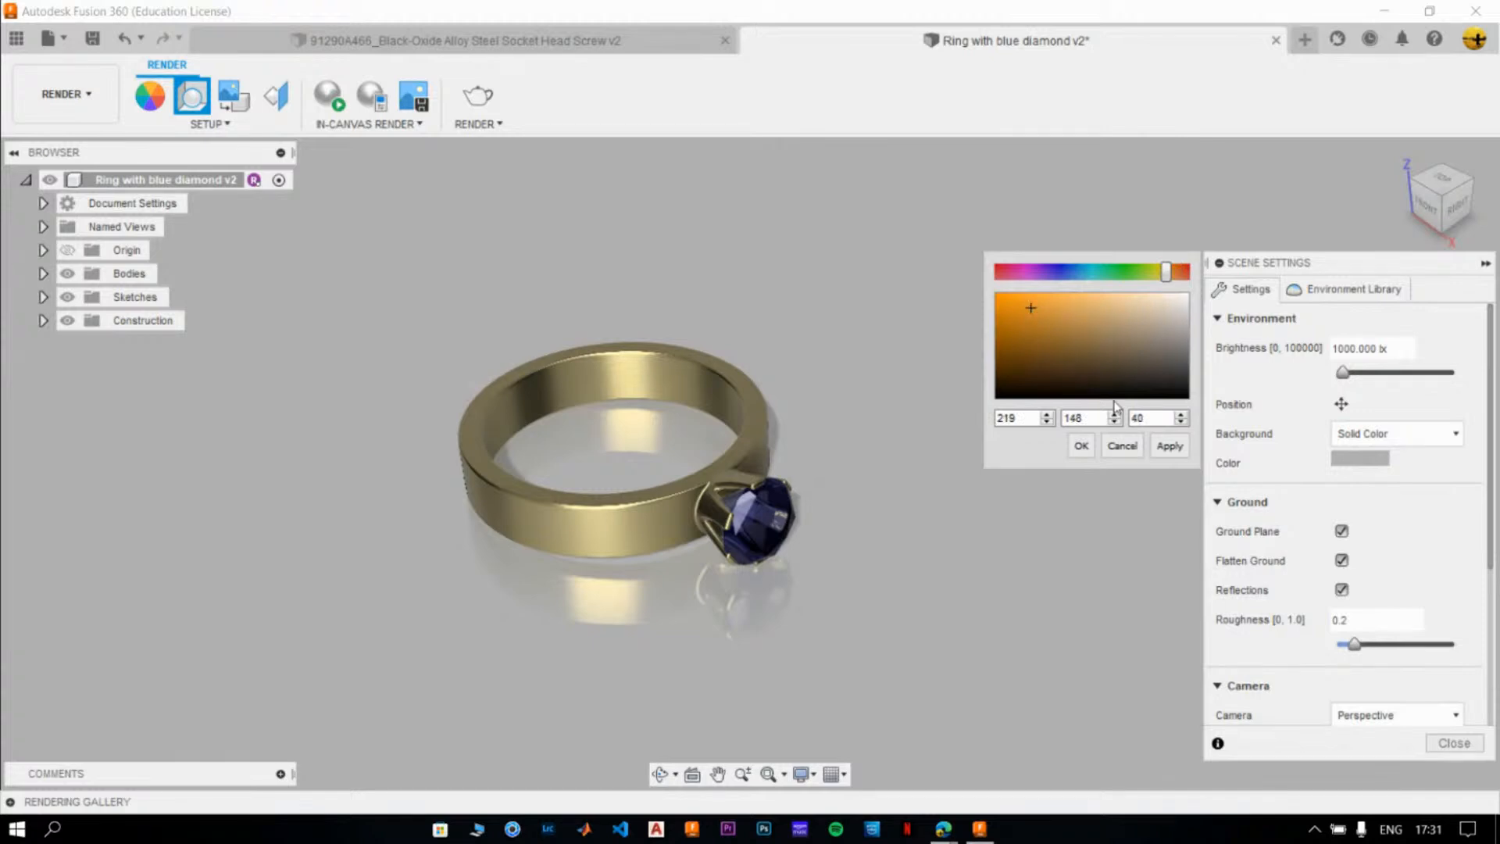
click(1169, 445)
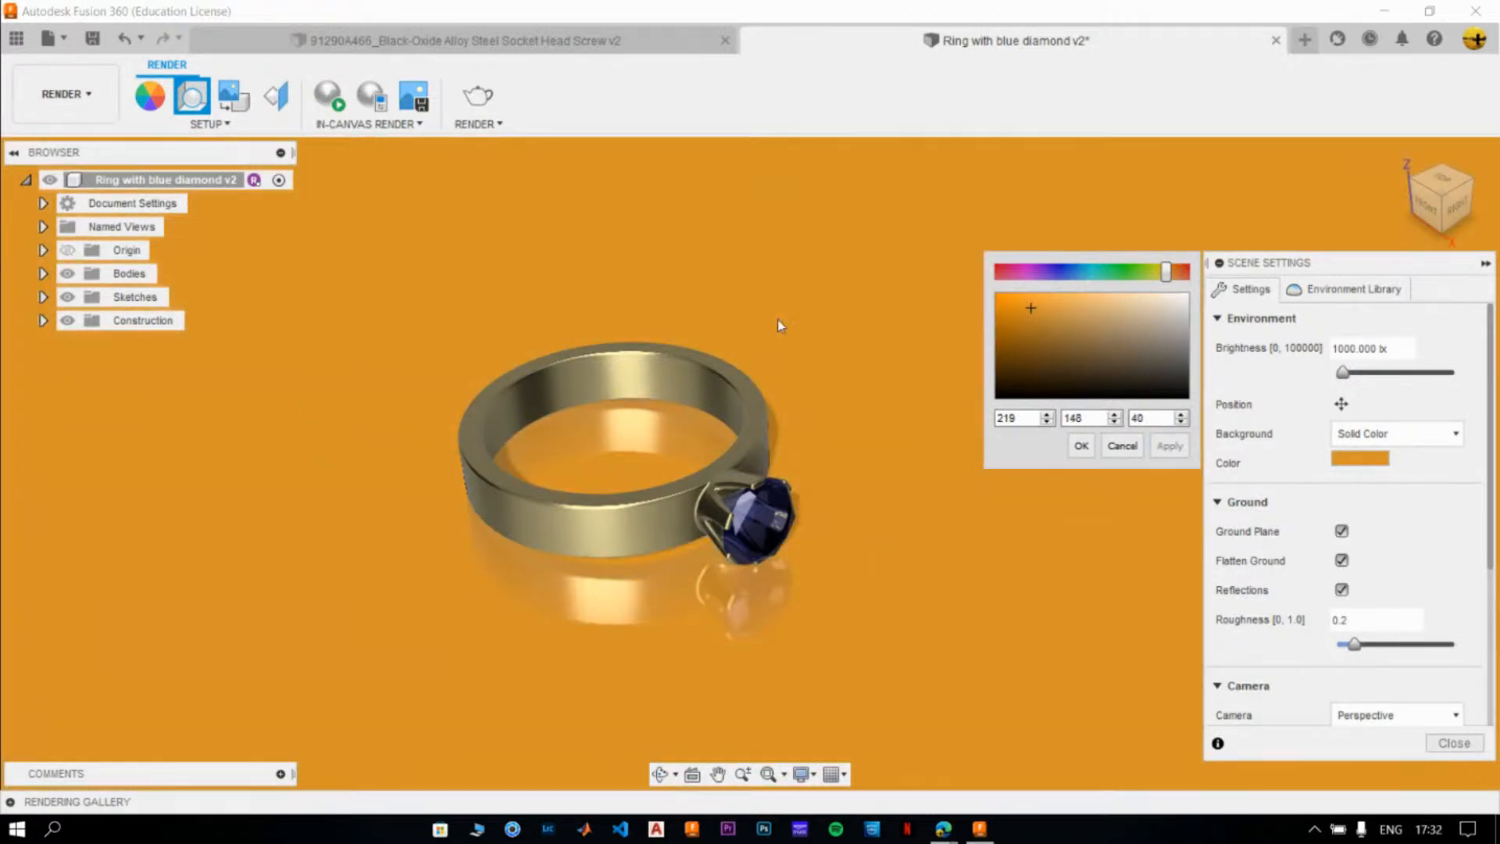
click(1086, 270)
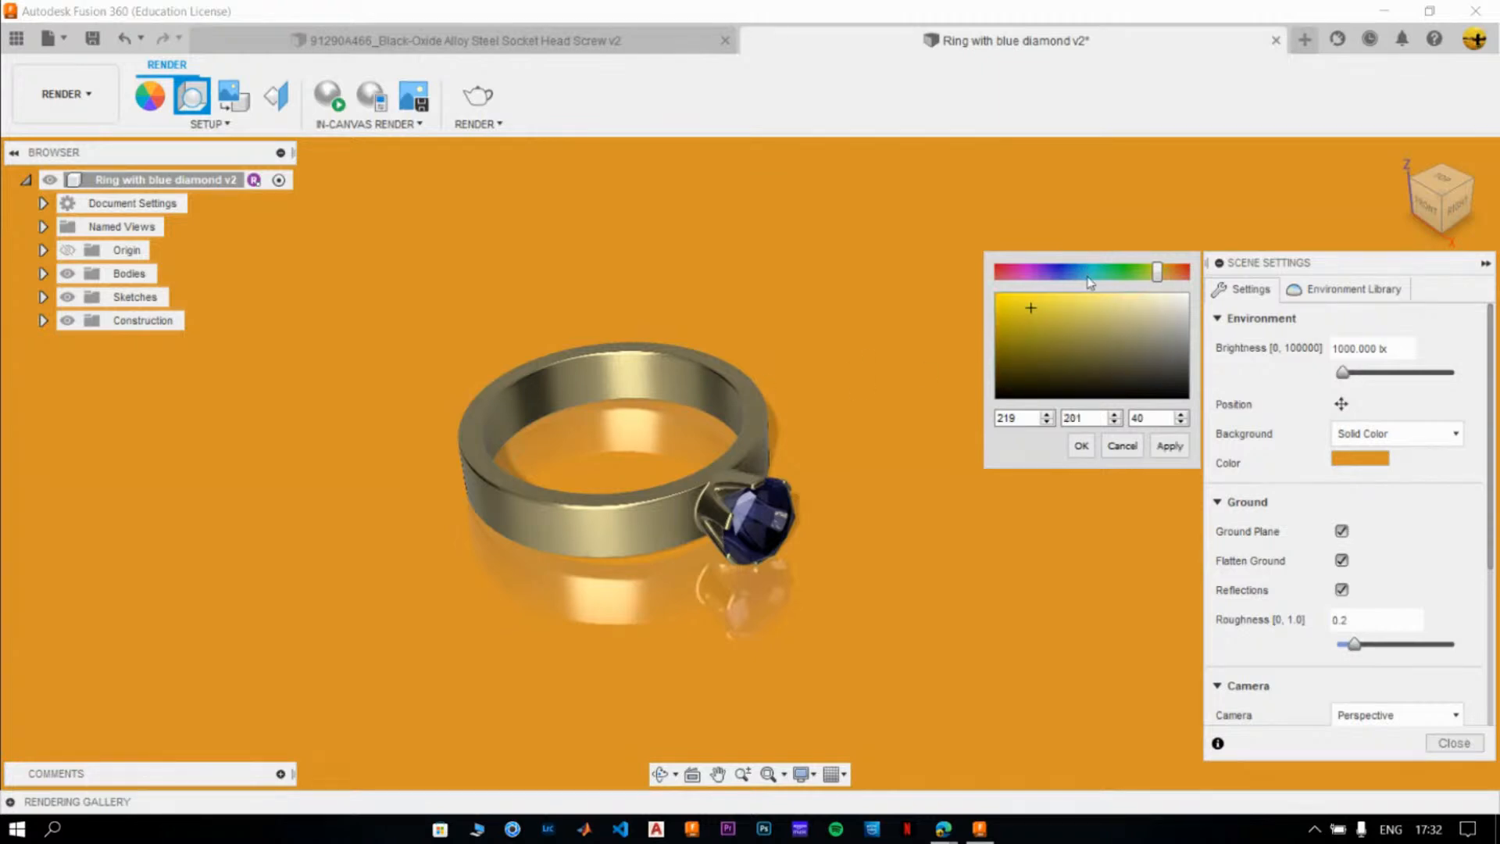
click(1094, 270)
click(1096, 271)
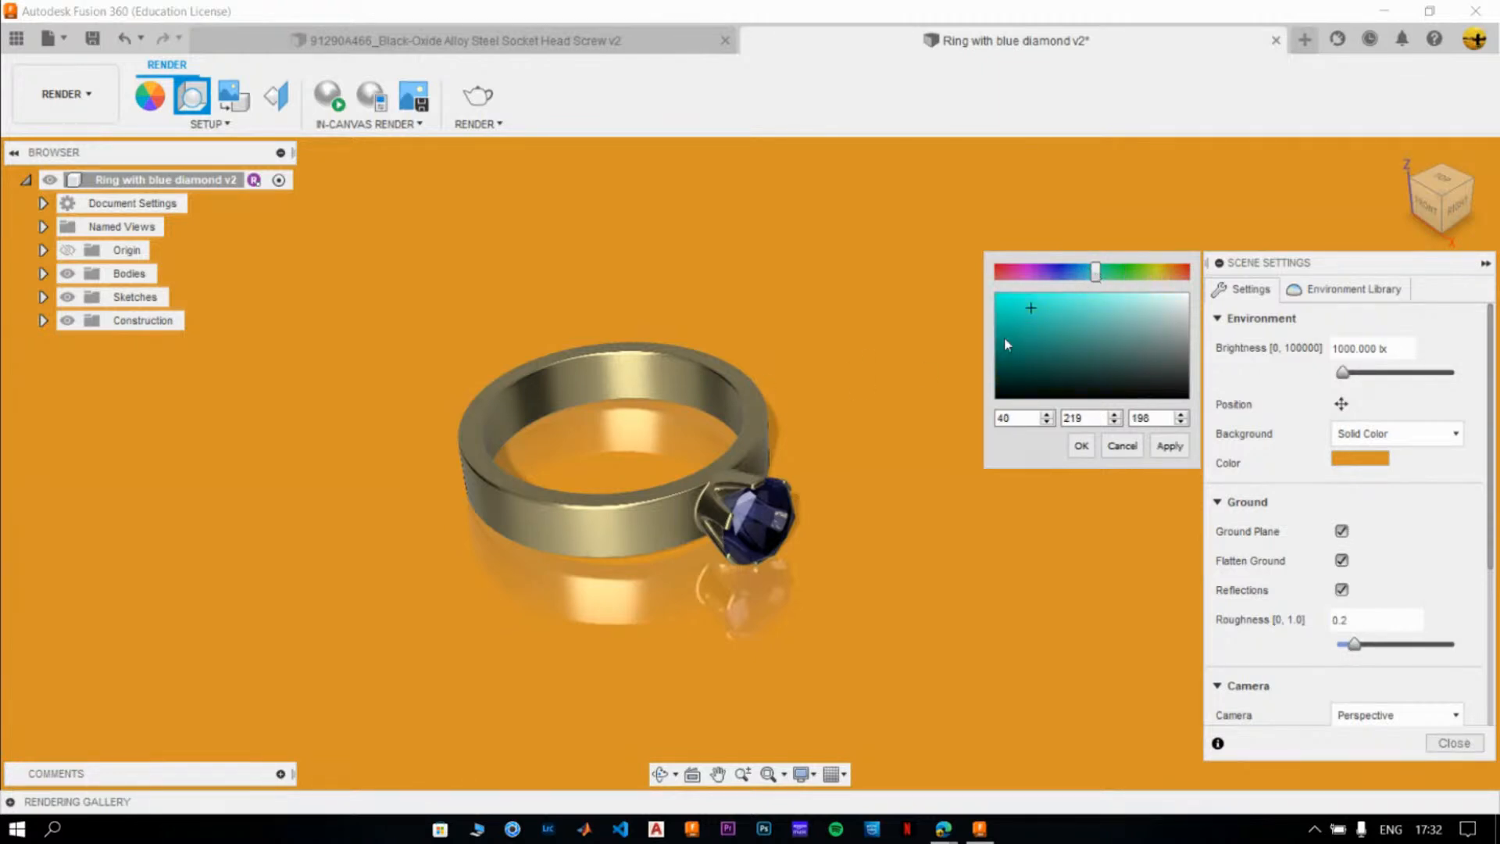
click(1180, 444)
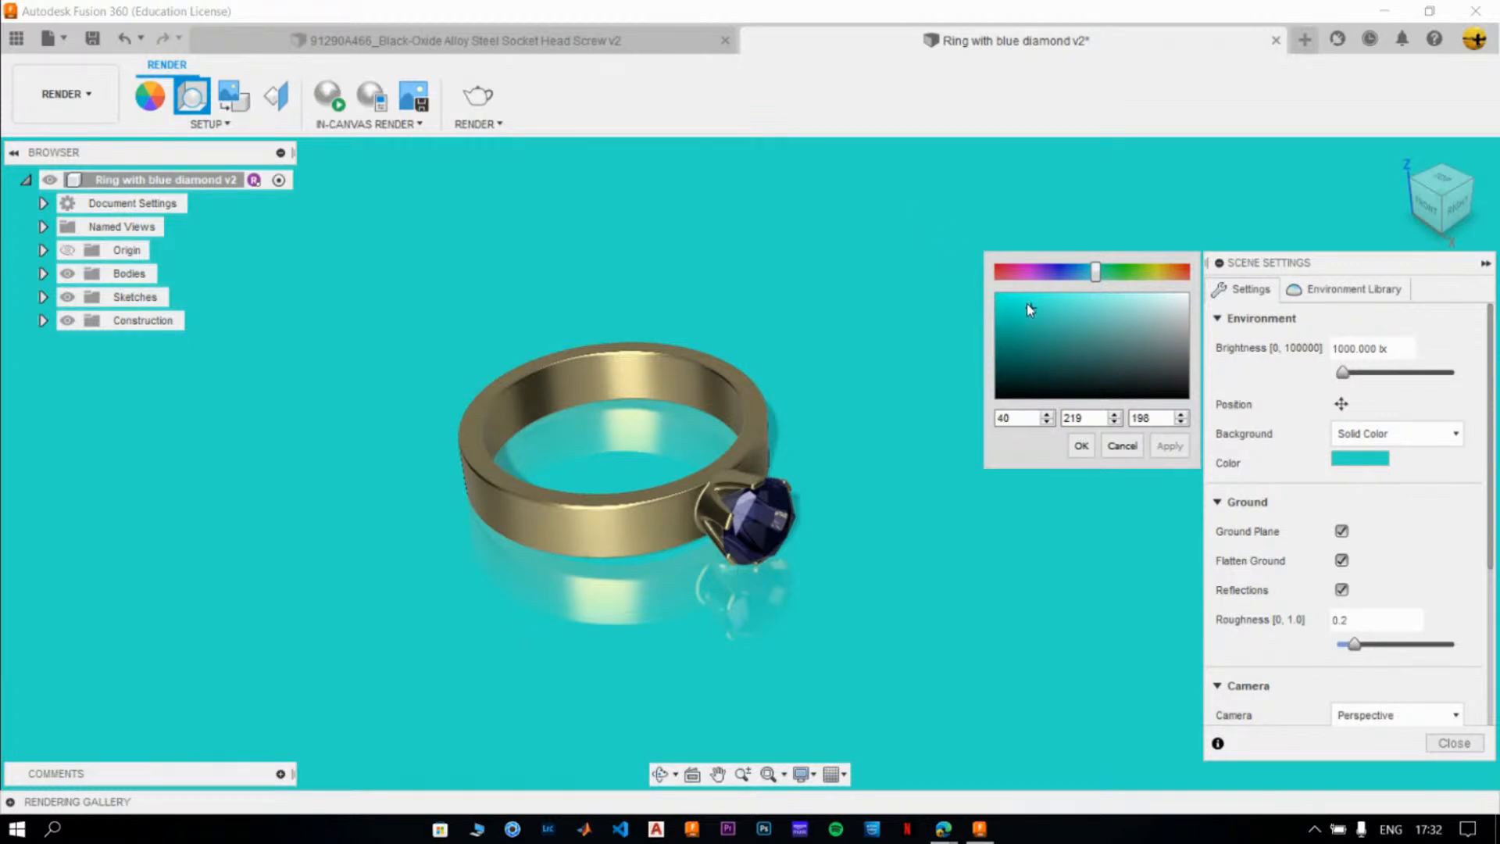
- Darken the solid background color to gray with RGB 42, 42, 42 and close the scene settings
drag(1033, 306, 1198, 379)
click(1172, 446)
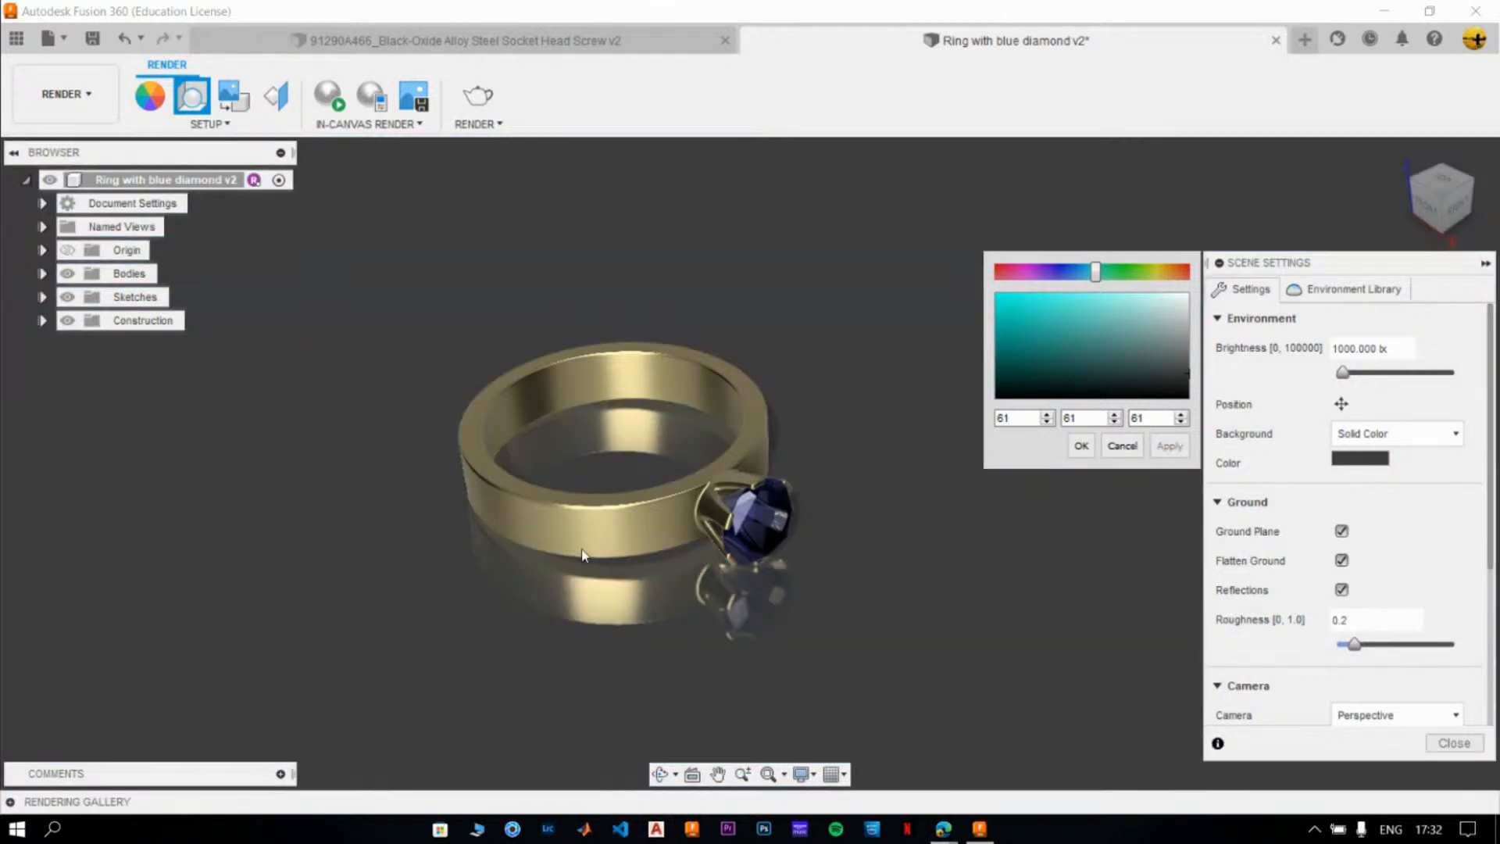
drag(1190, 381, 1191, 380)
click(1174, 445)
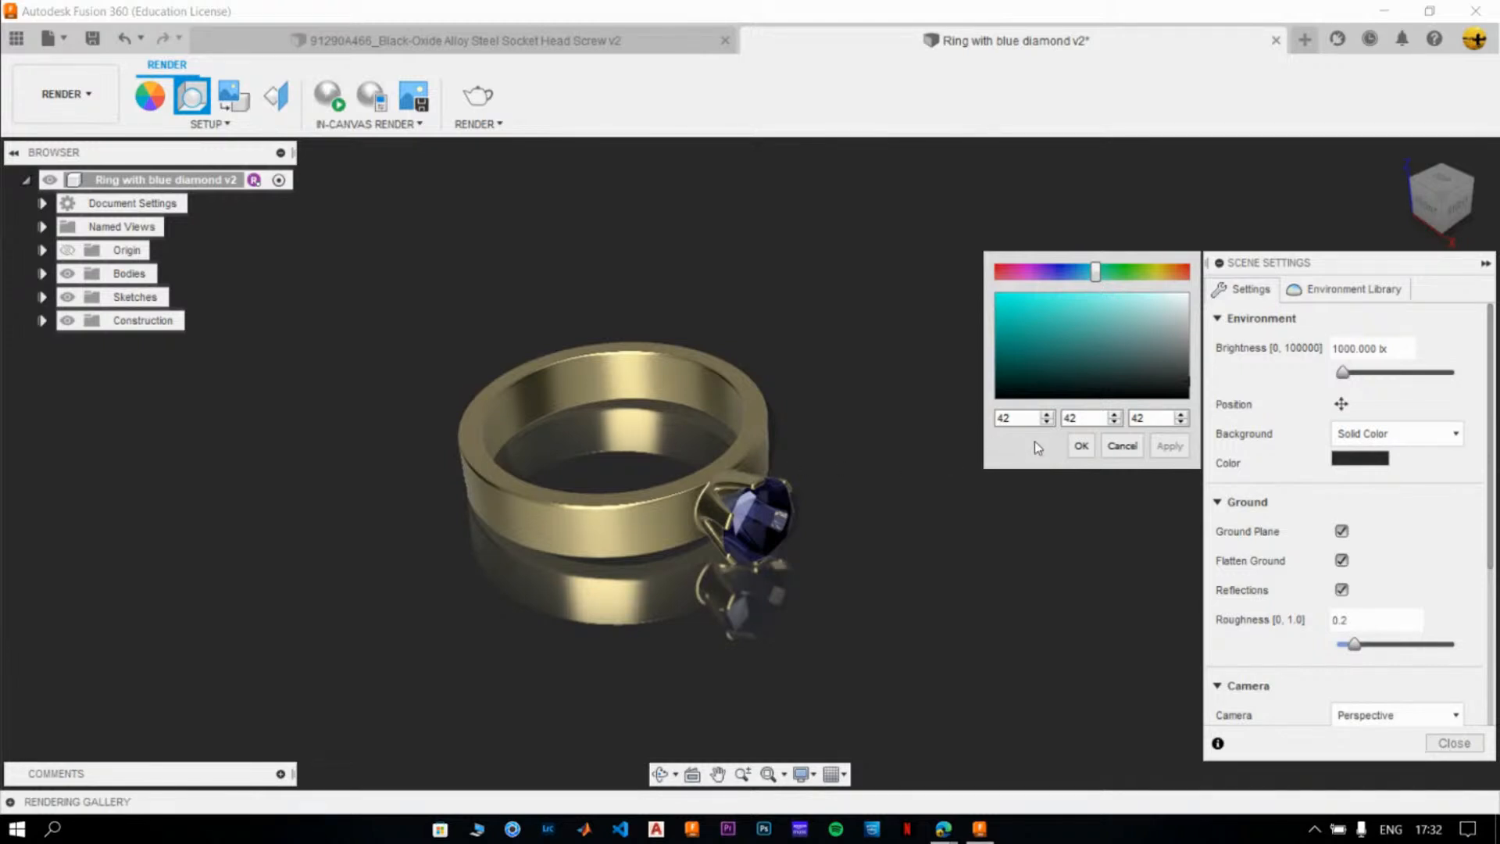
click(1079, 445)
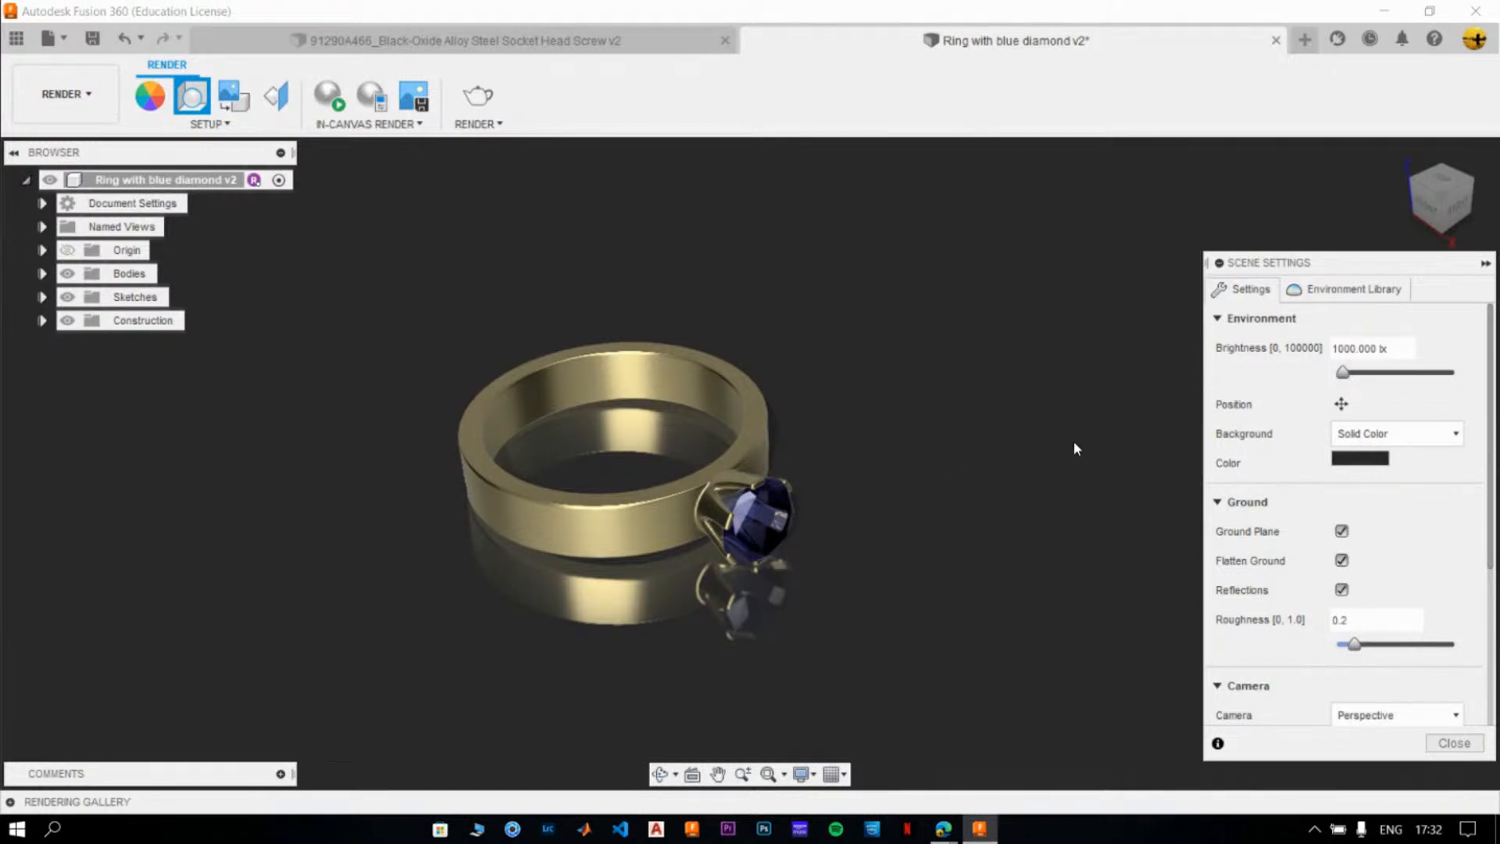
click(1454, 742)
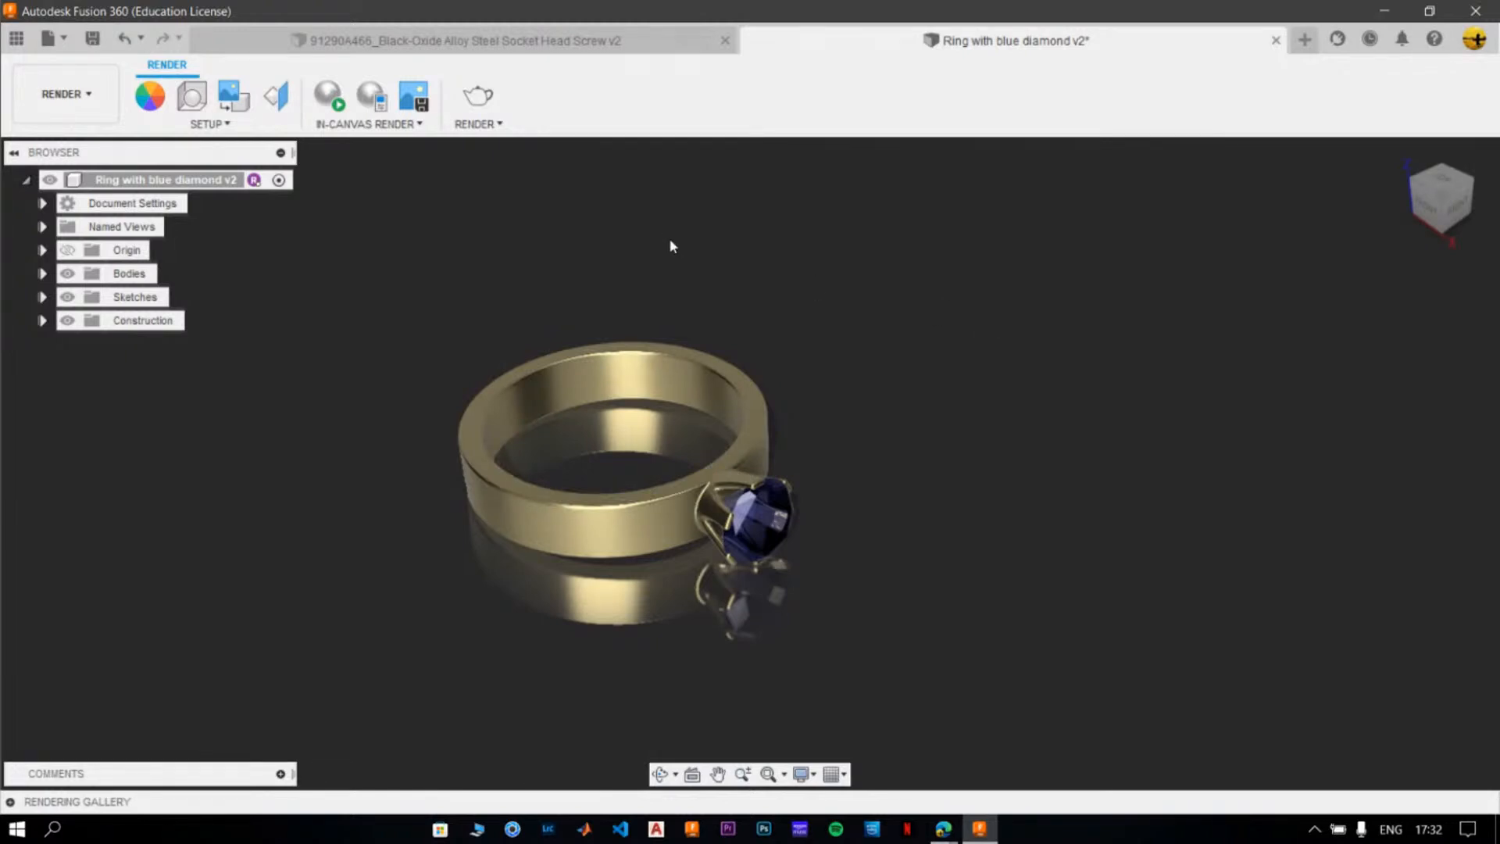
- Try the Rim Highlights environment on the dark scene and switch back to Photobooth
click(191, 95)
click(1350, 289)
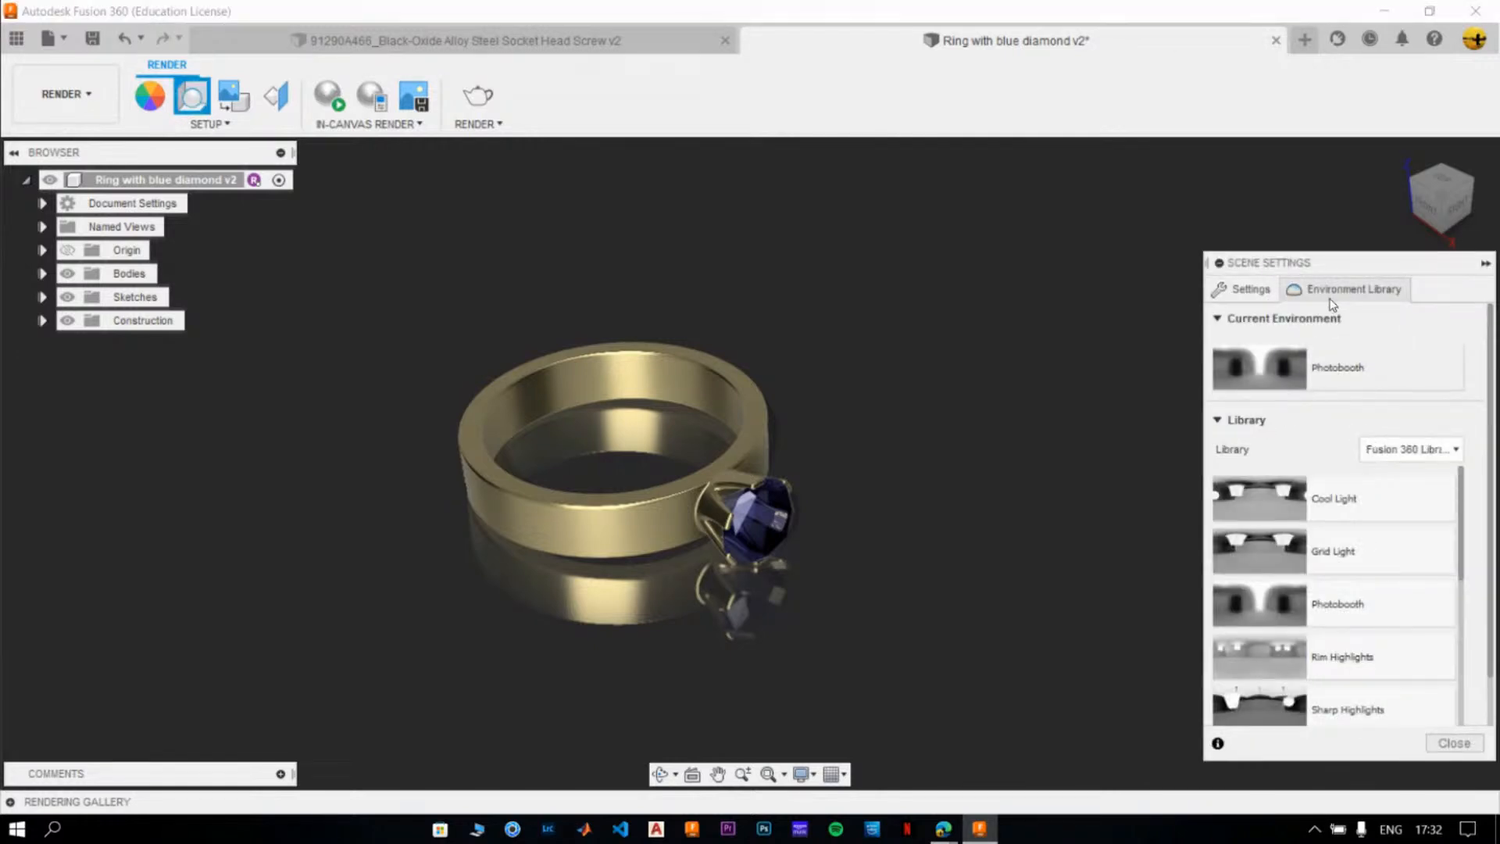
drag(1282, 643, 1063, 510)
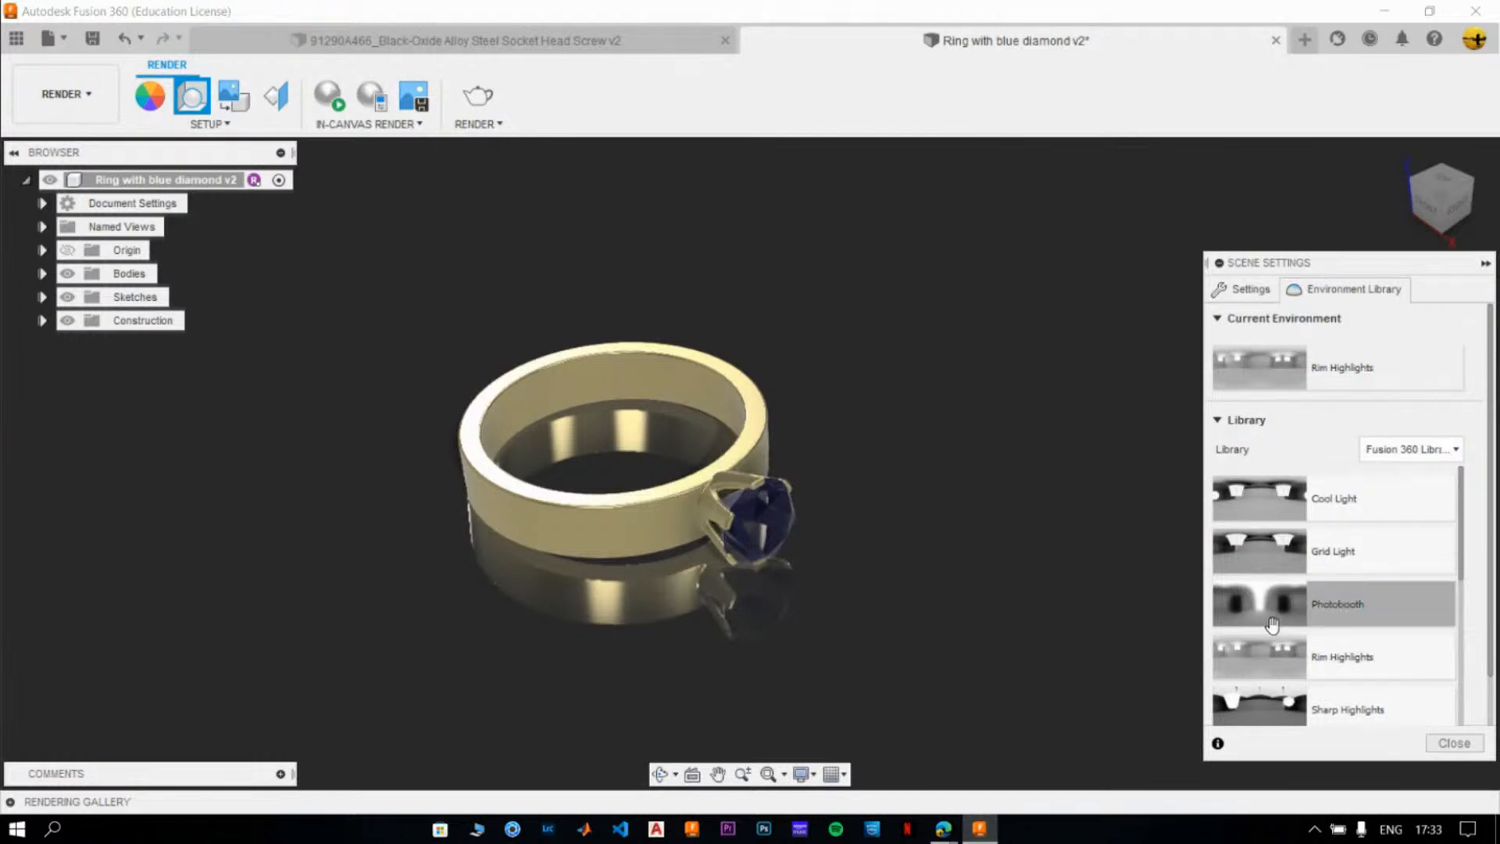
drag(1259, 604, 1055, 446)
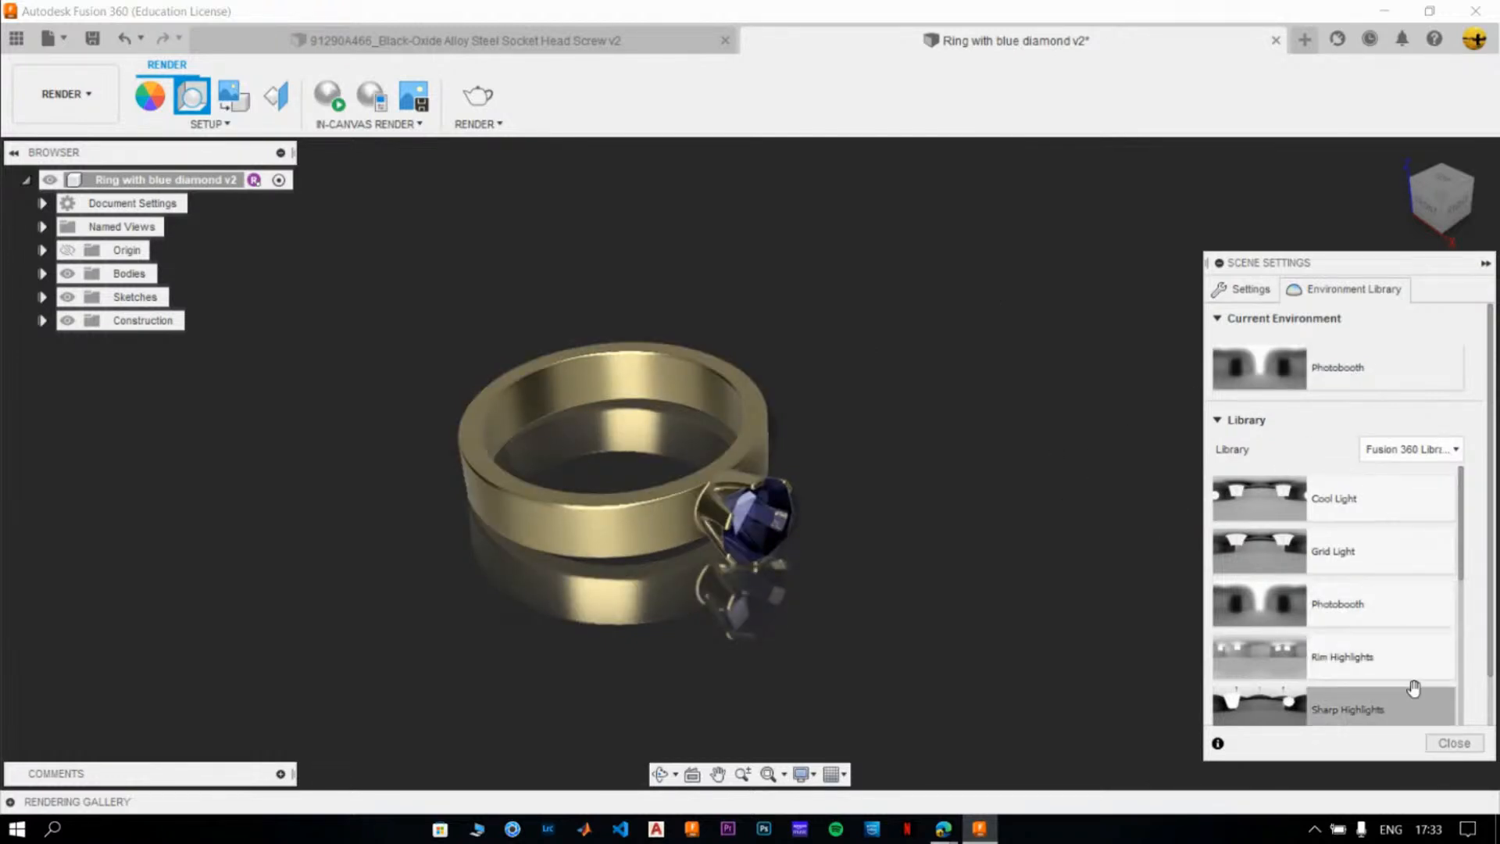
click(1453, 744)
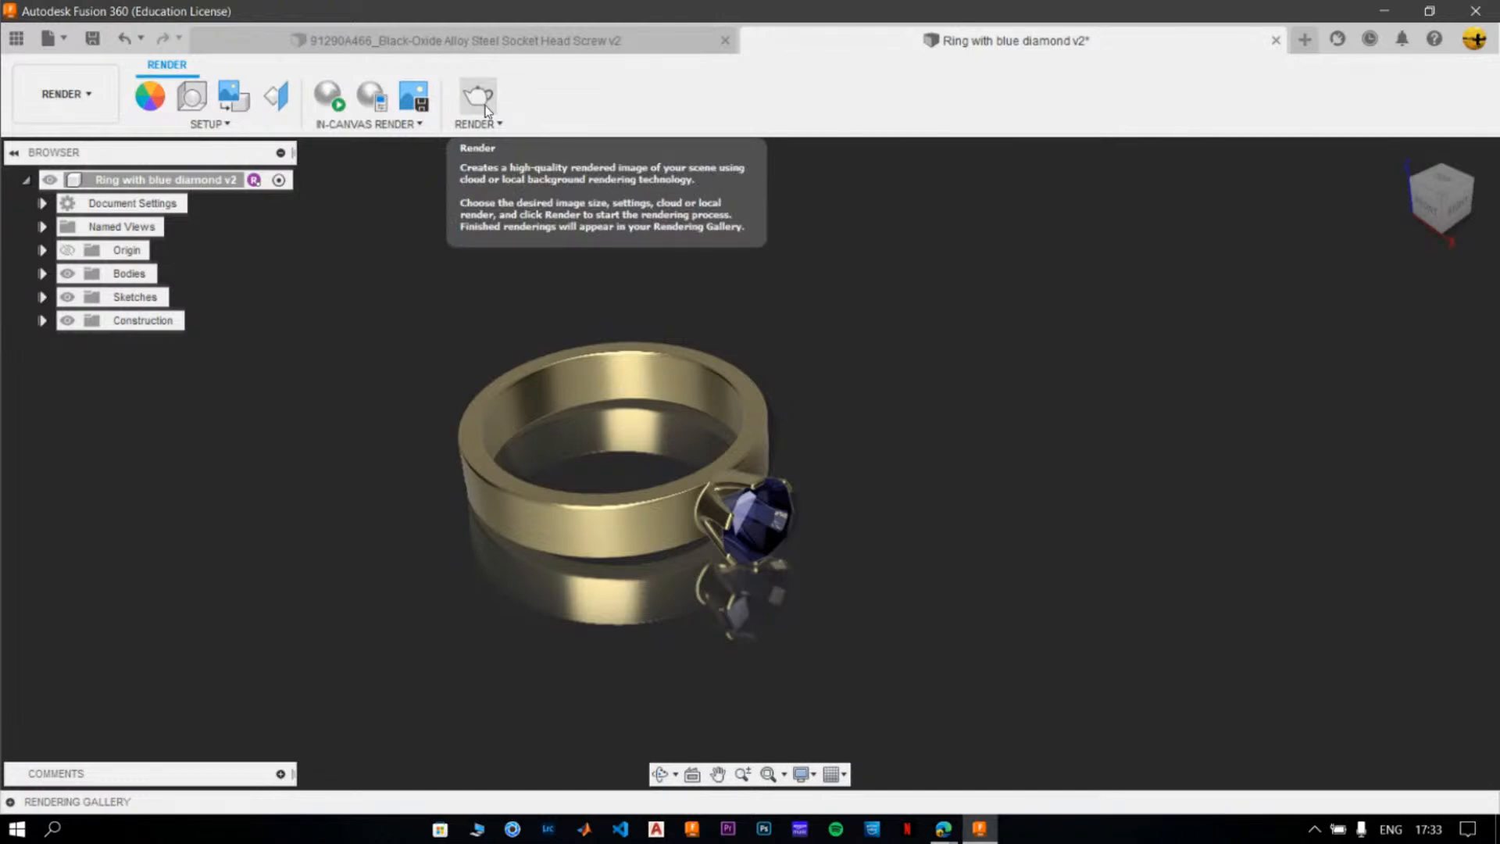
- Preview the ring with an in-canvas render and stop it
click(340, 111)
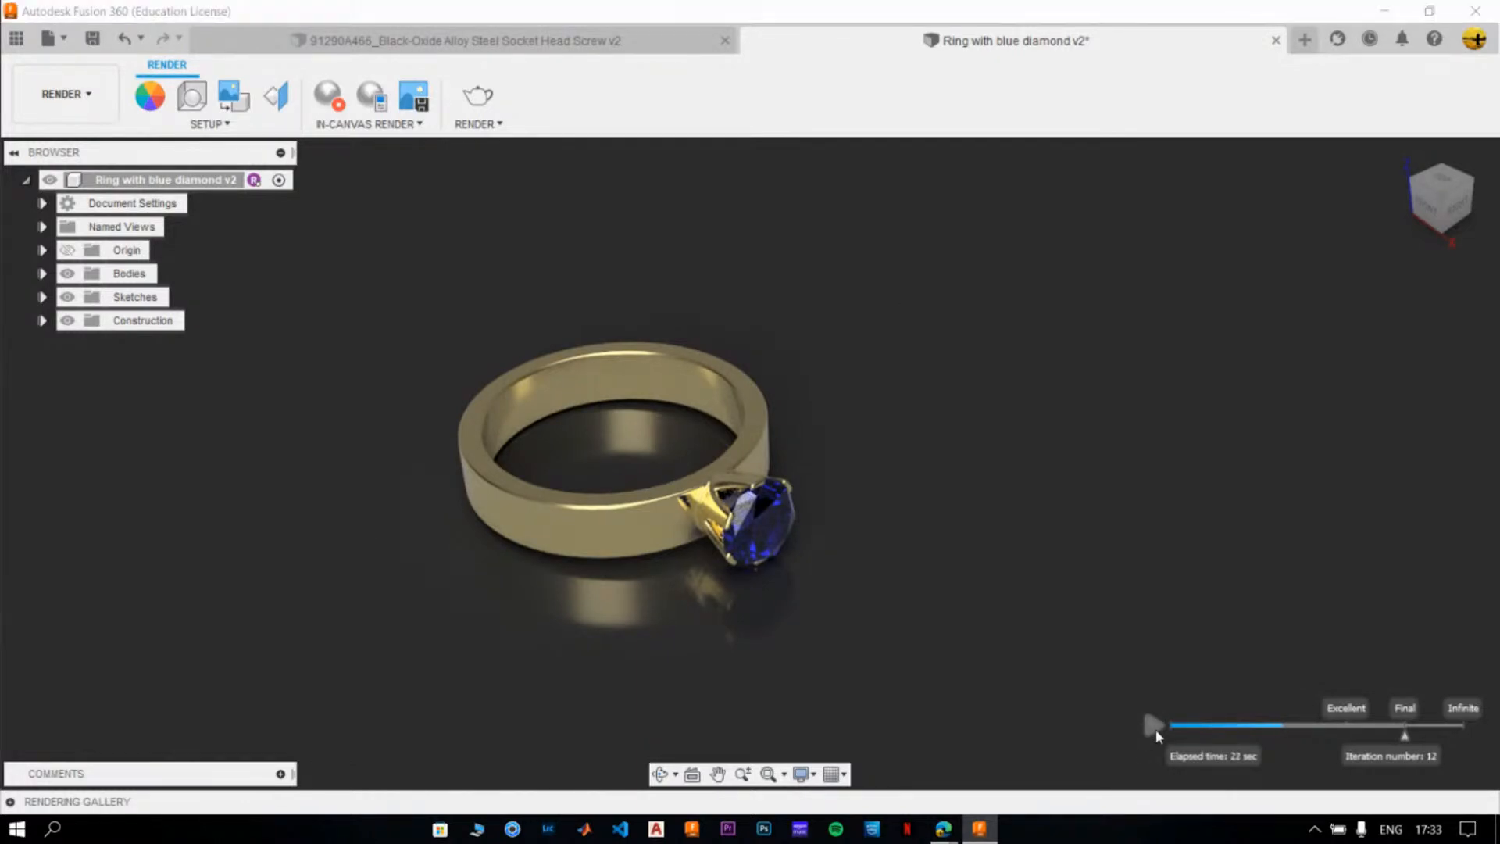
click(336, 109)
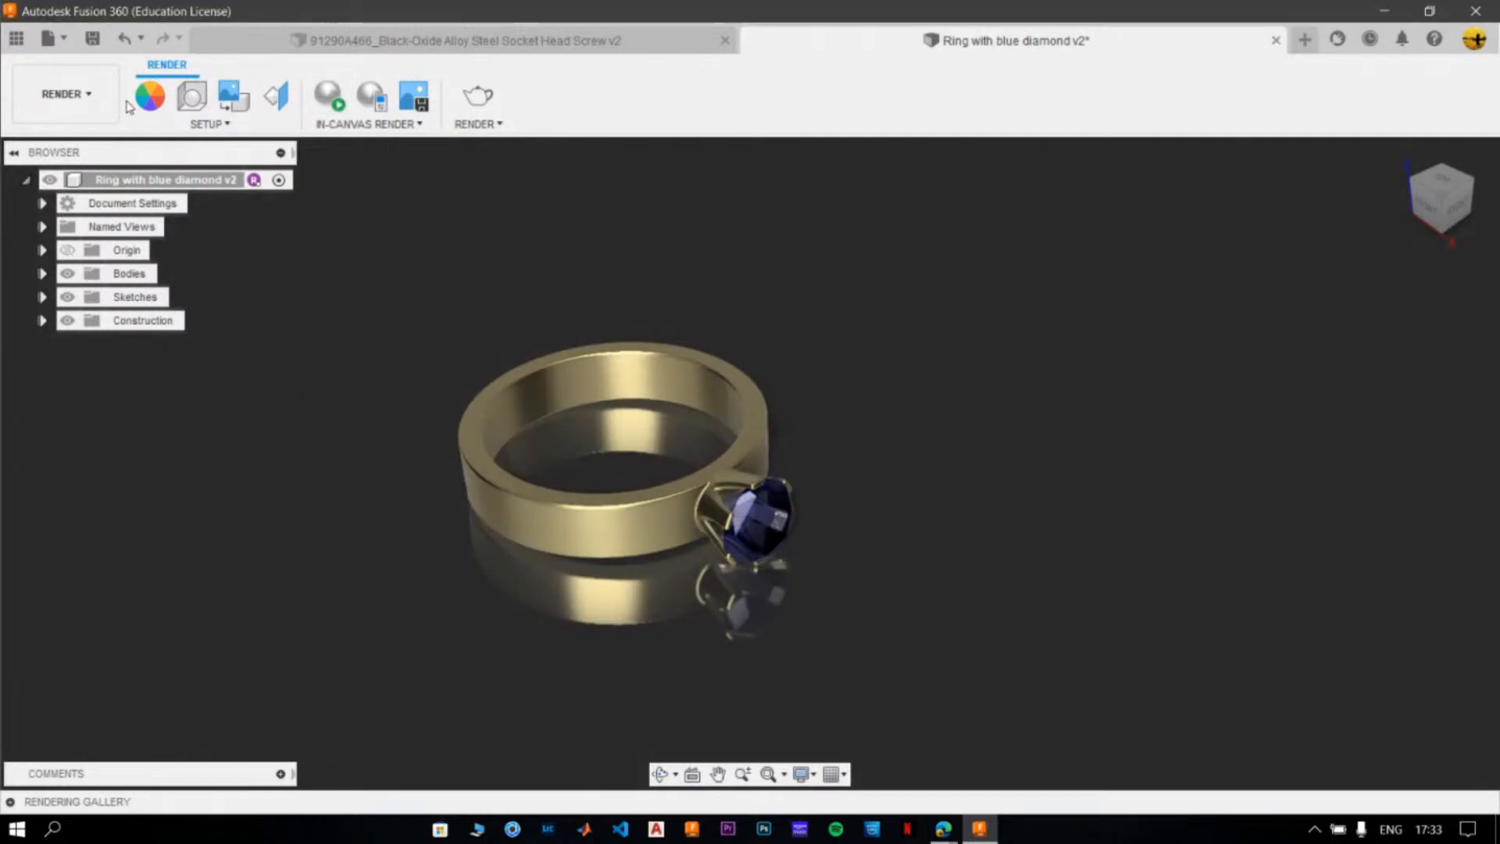
- Set the scene's solid background color to near-black RGB 28, 28, 28 and close the scene settings
click(193, 97)
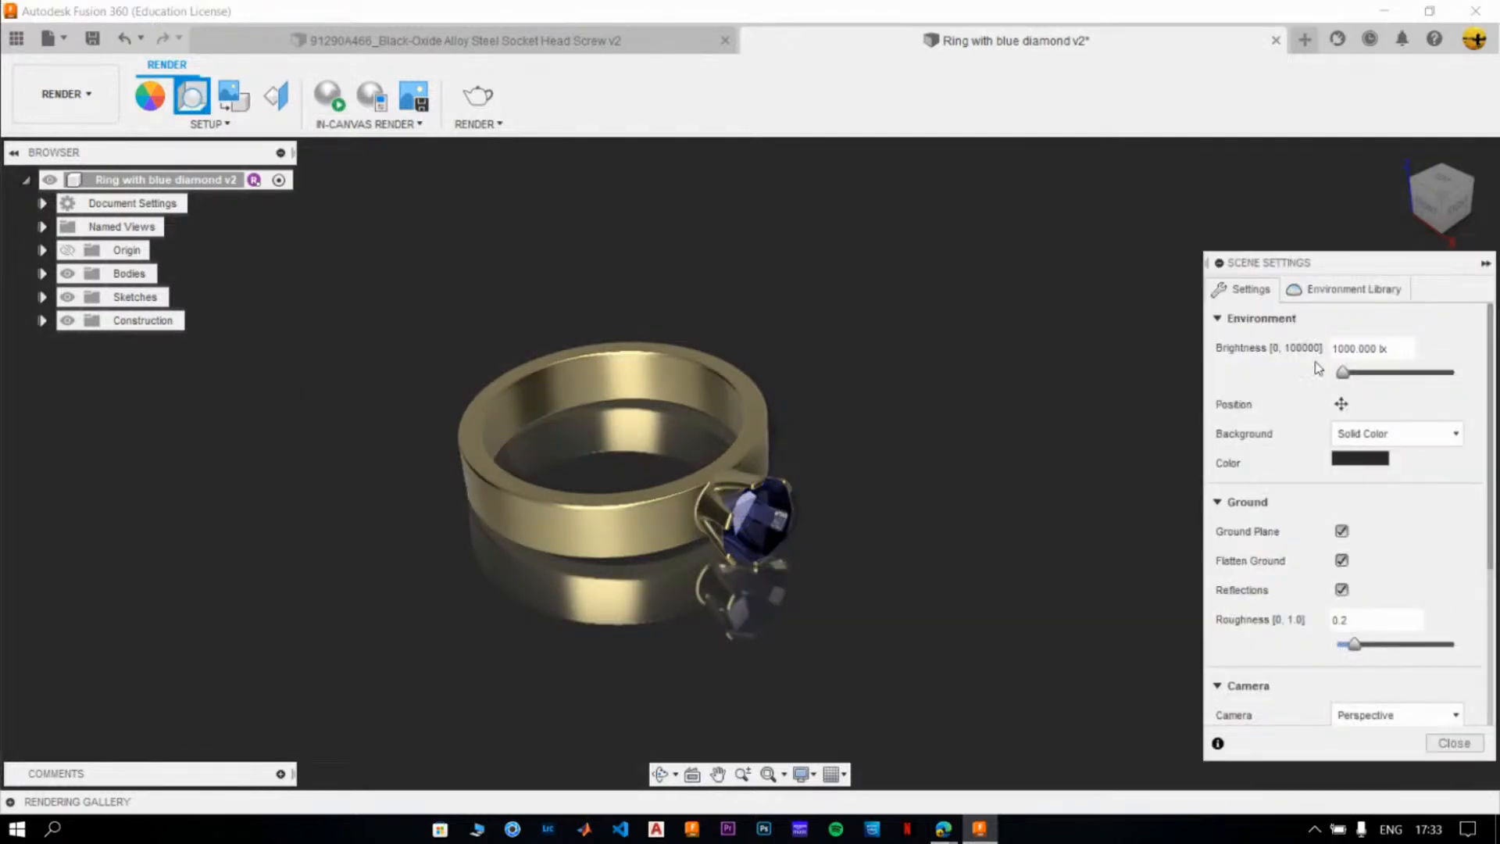
click(1360, 458)
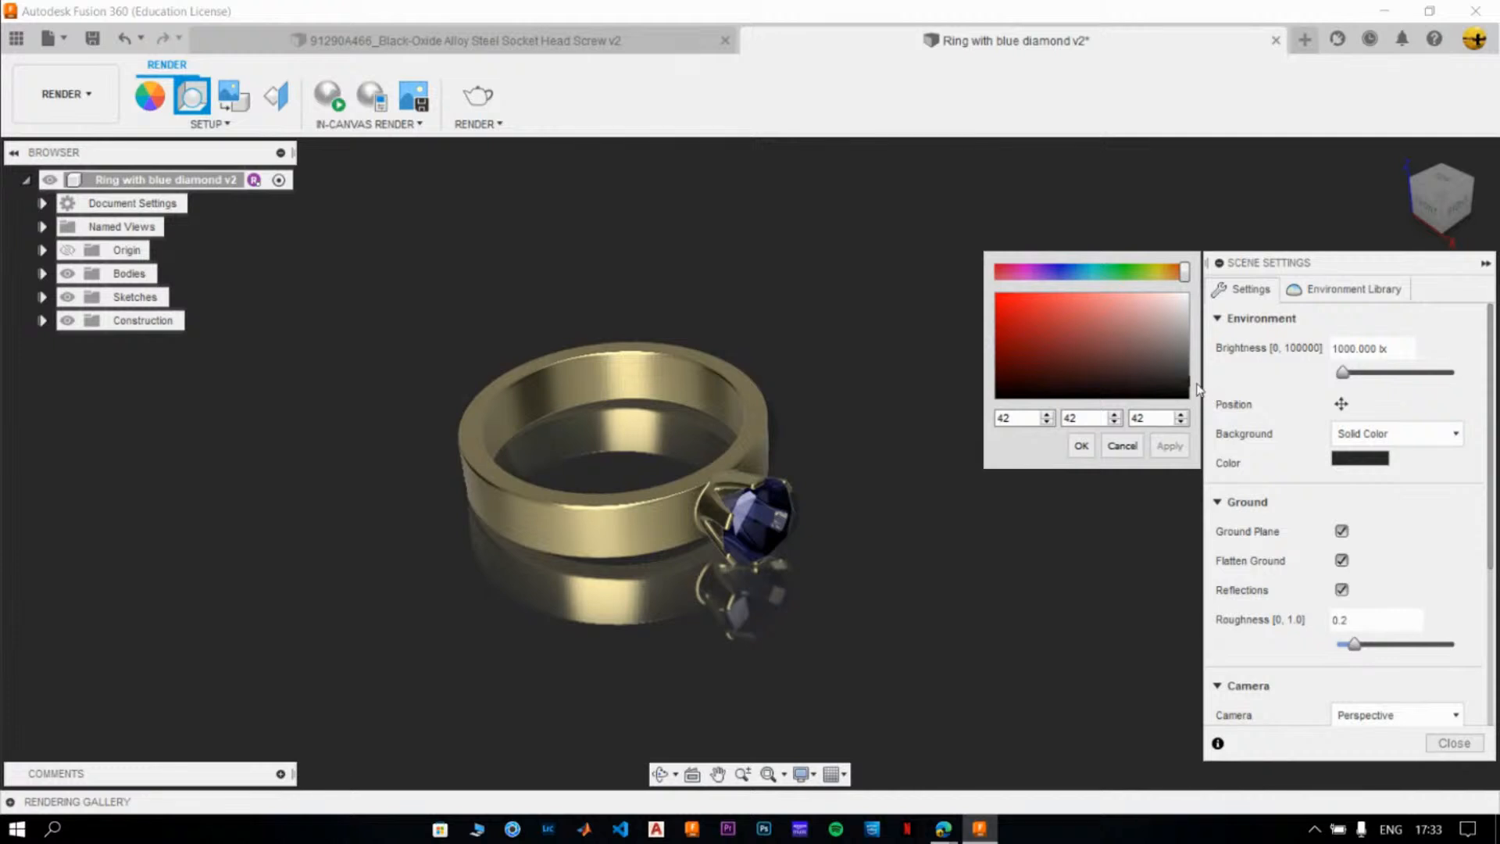
click(1189, 390)
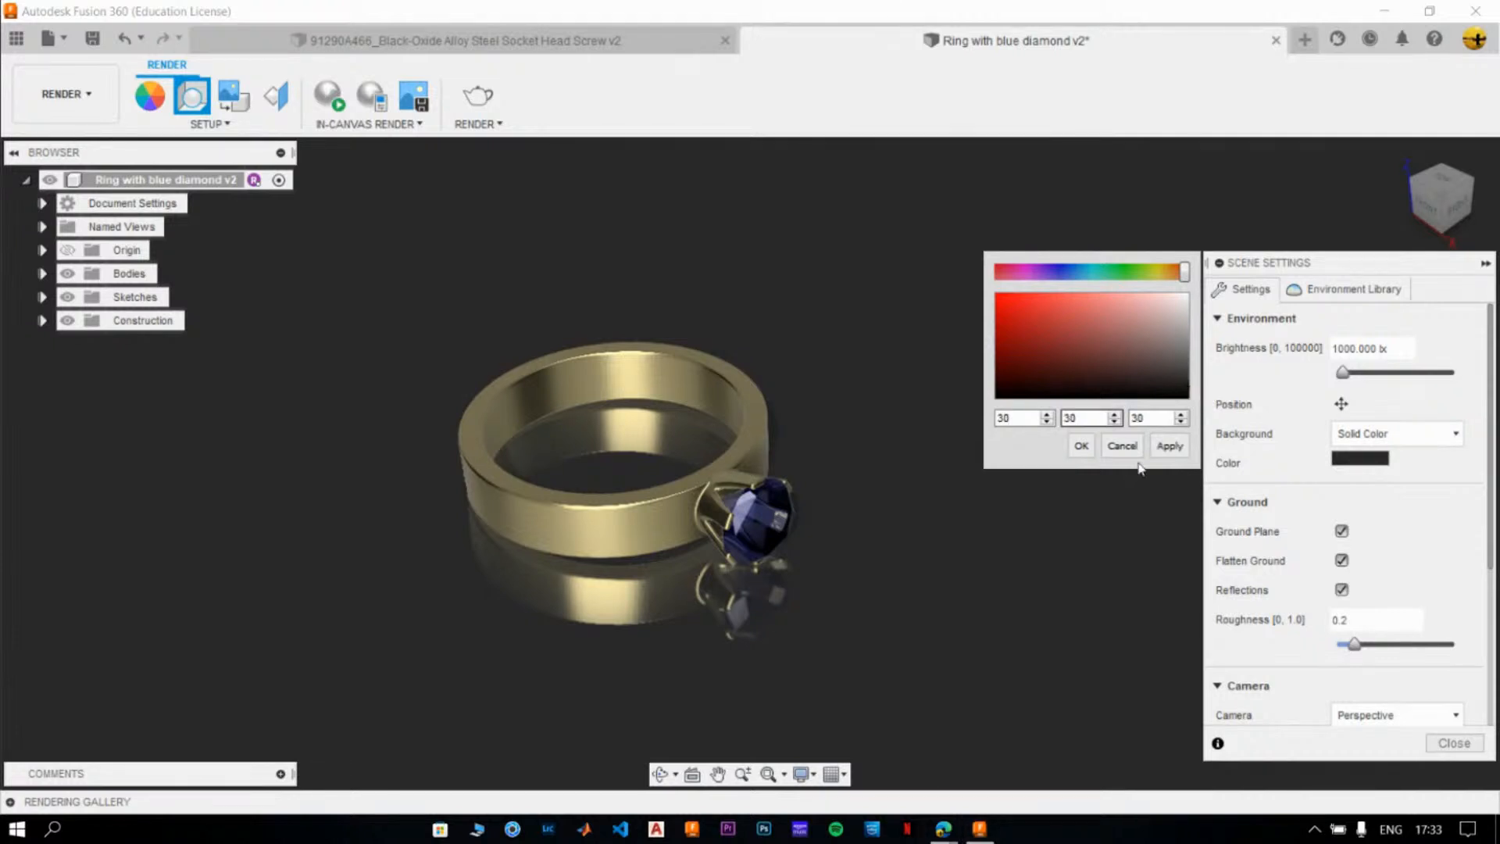
click(1169, 445)
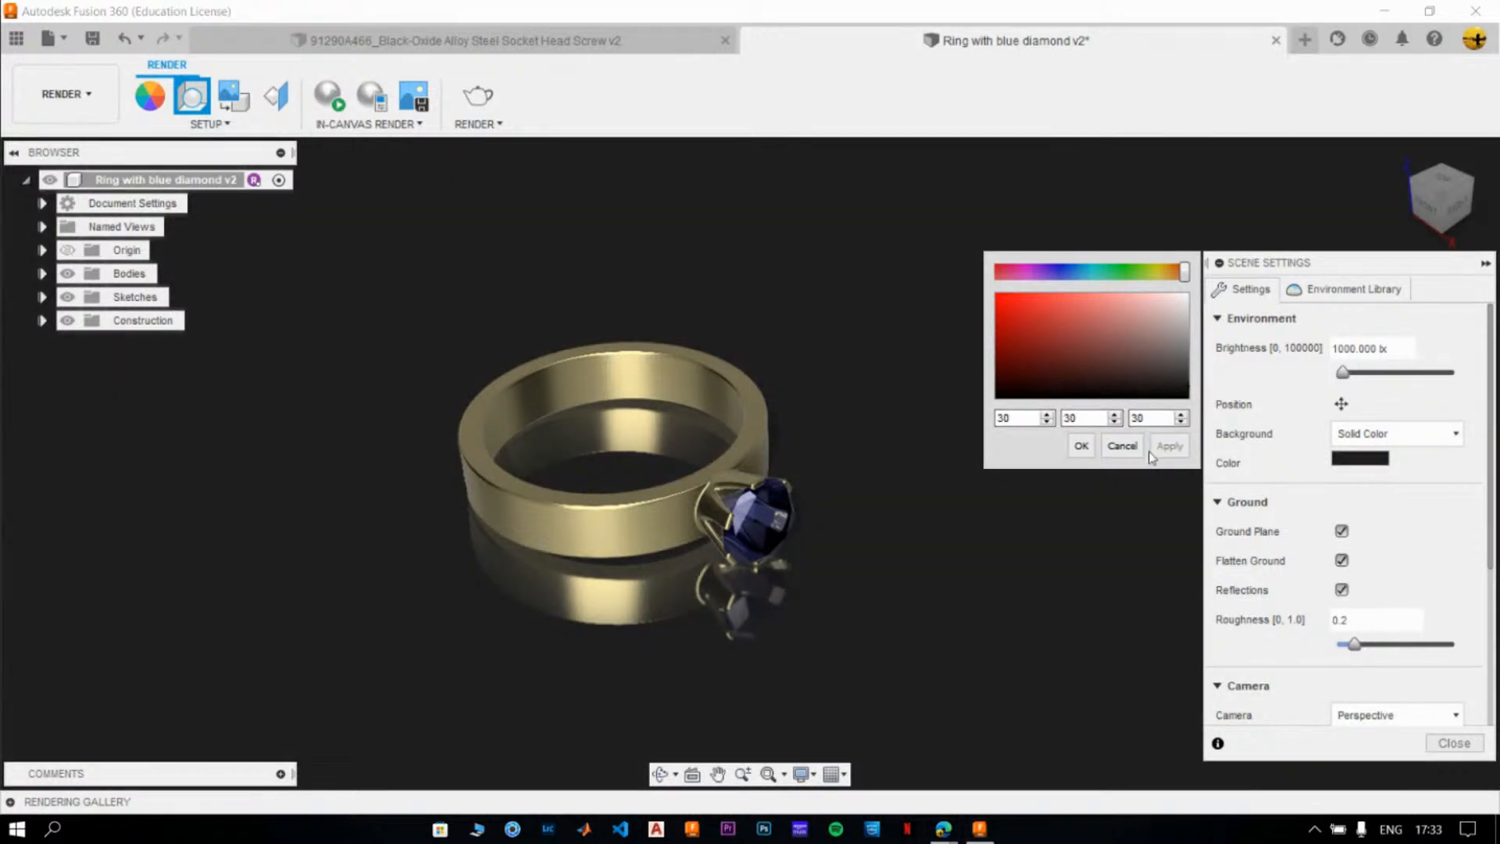
text(28)
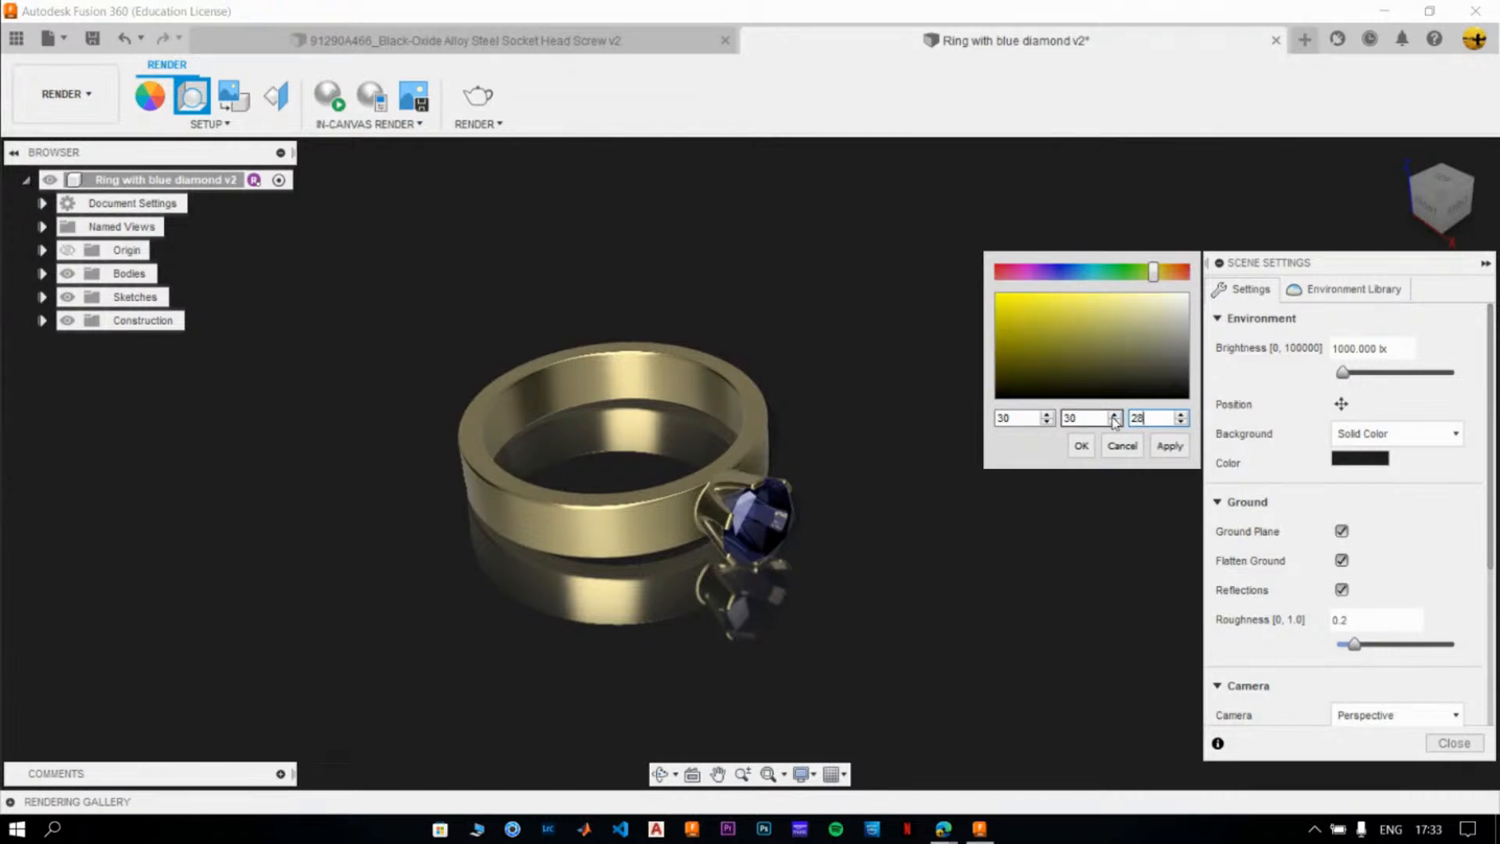
text(28)
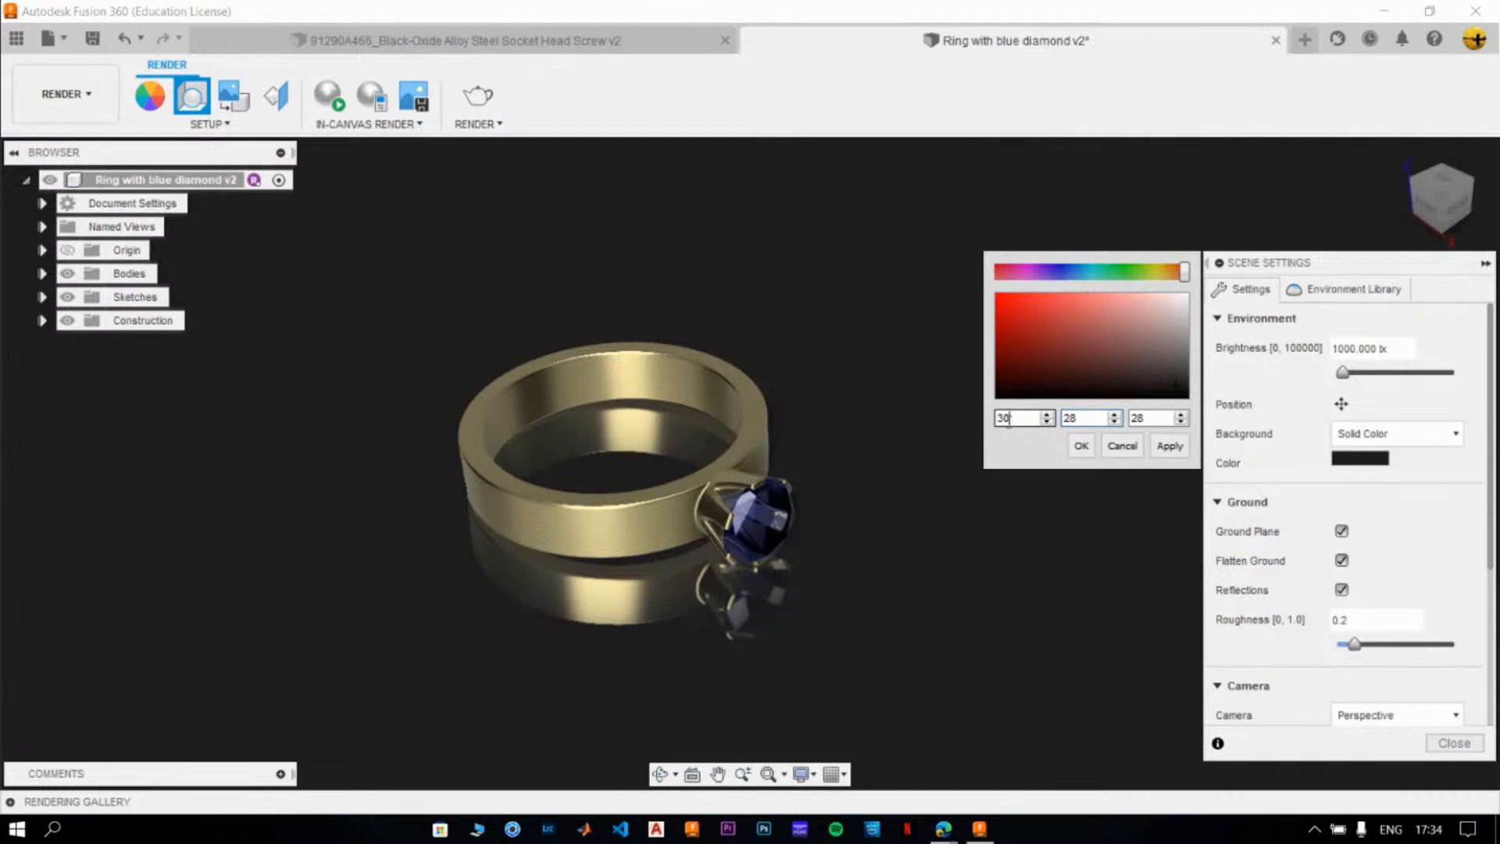
key(BackSpace)
key(BackSpace)
text(28)
click(1169, 445)
click(1081, 445)
click(1452, 743)
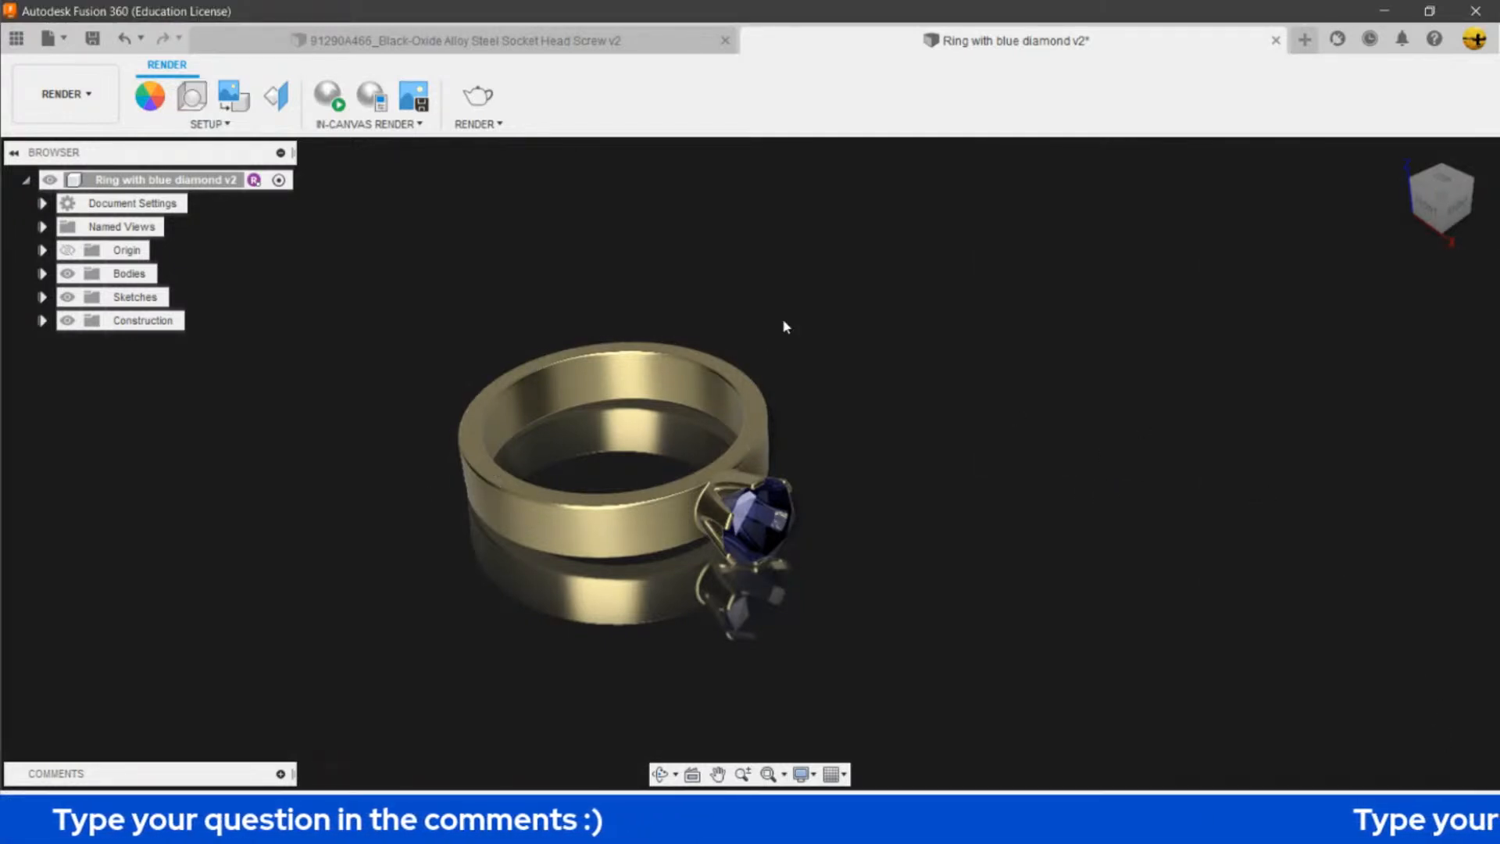
- Examine the ring and its ground reflection up close and from the front, and return to the home view
scroll(895, 406, up, 2)
scroll(873, 406, up, 2)
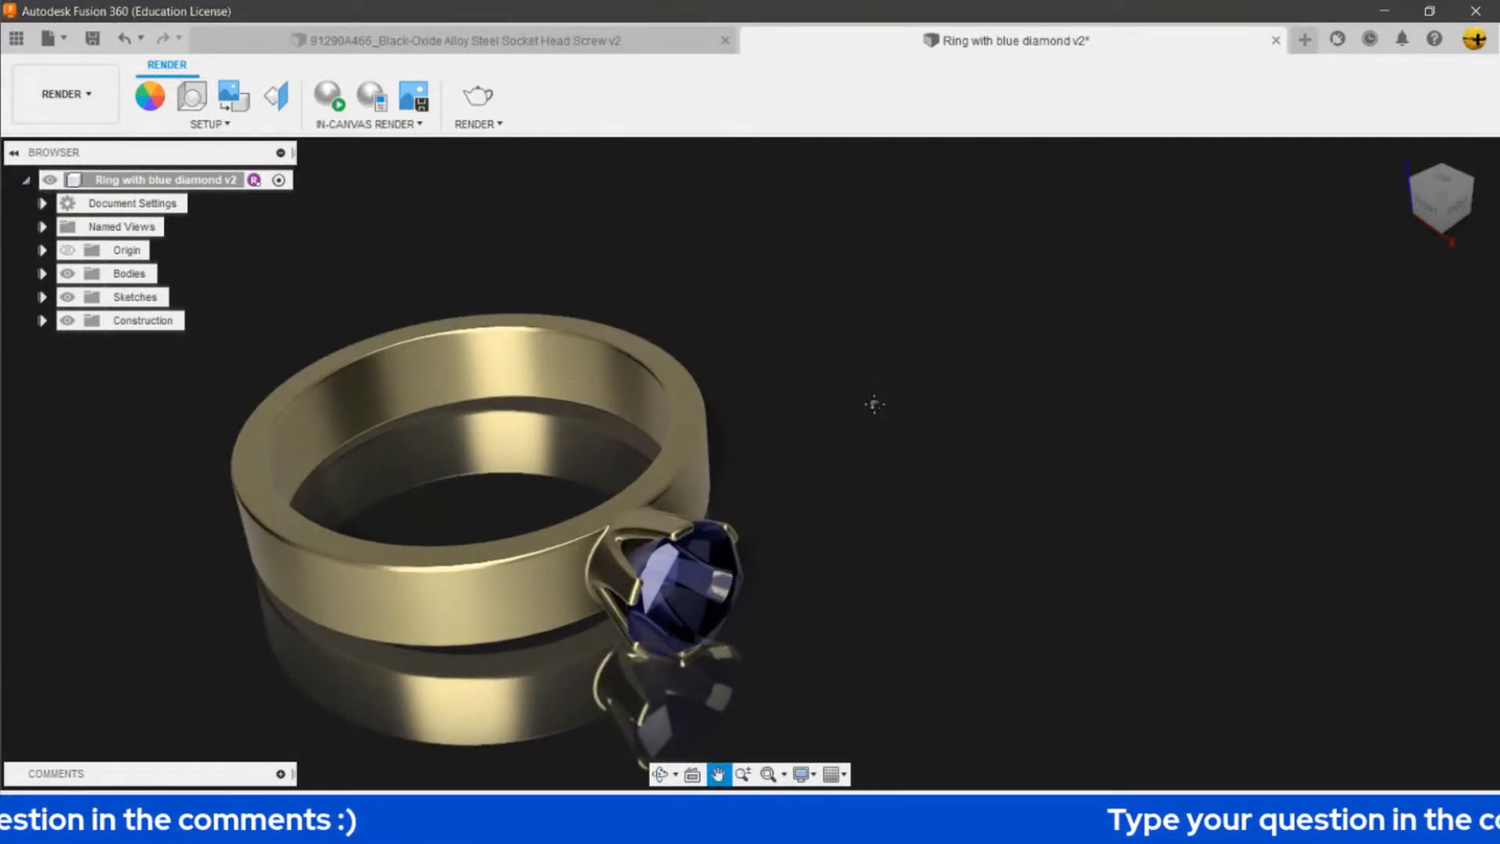
middle_drag(864, 409, 1058, 261)
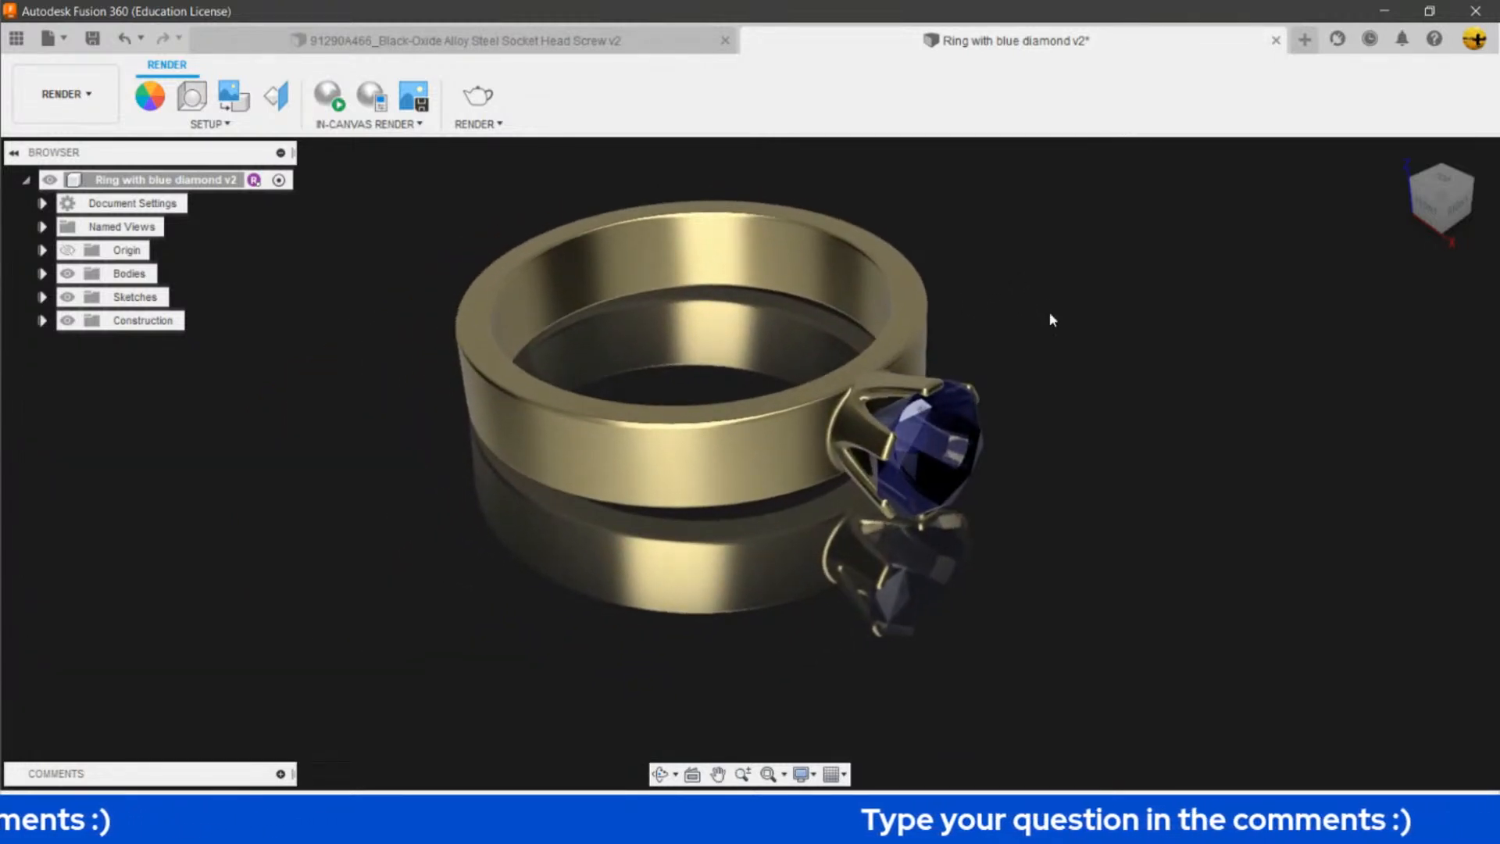
scroll(1048, 312, up, 1)
middle_drag(1049, 311, 1125, 328)
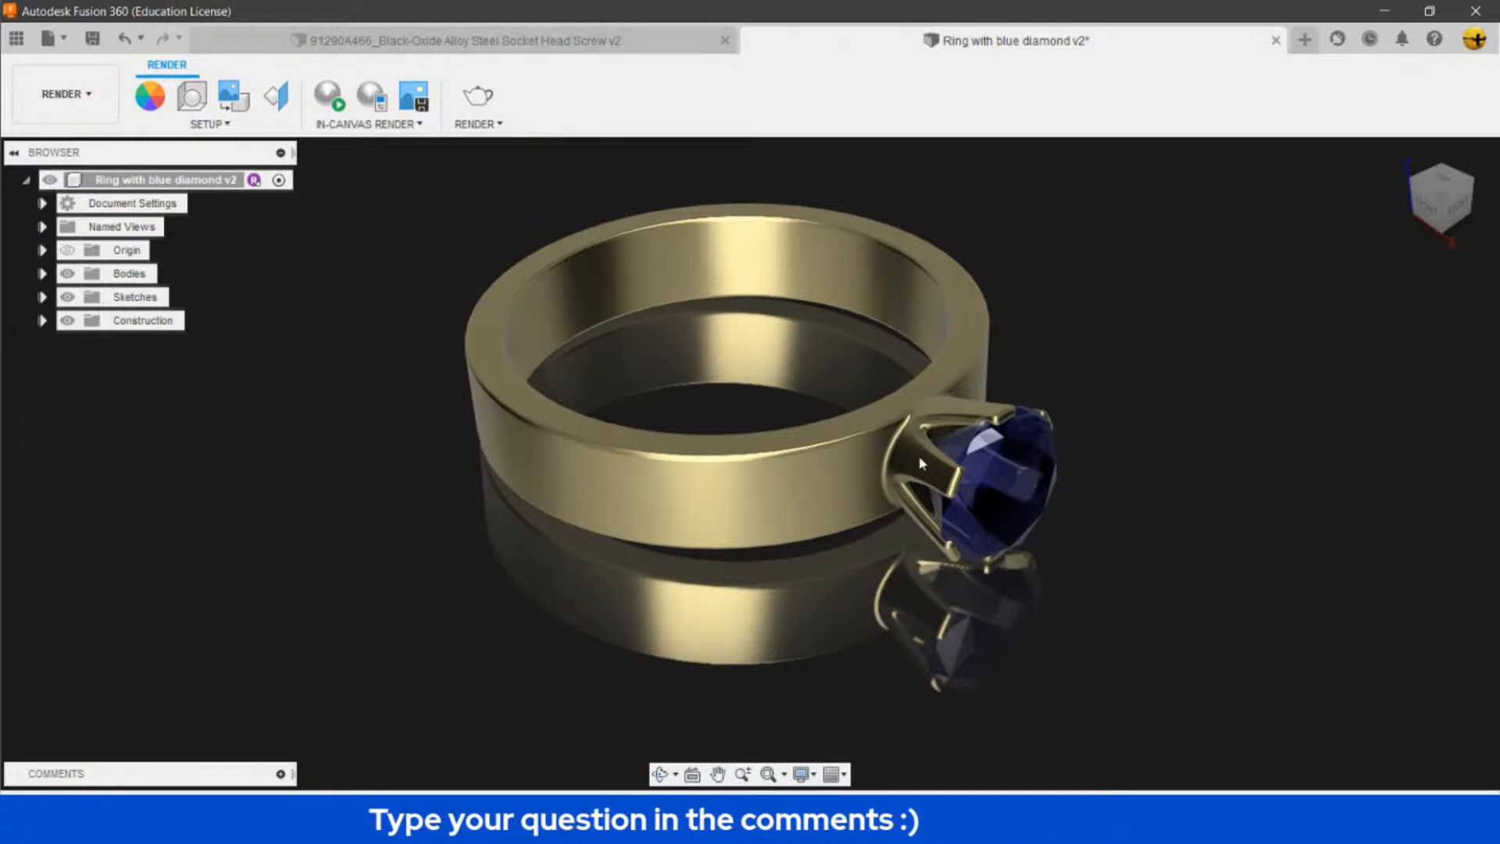
click(1428, 206)
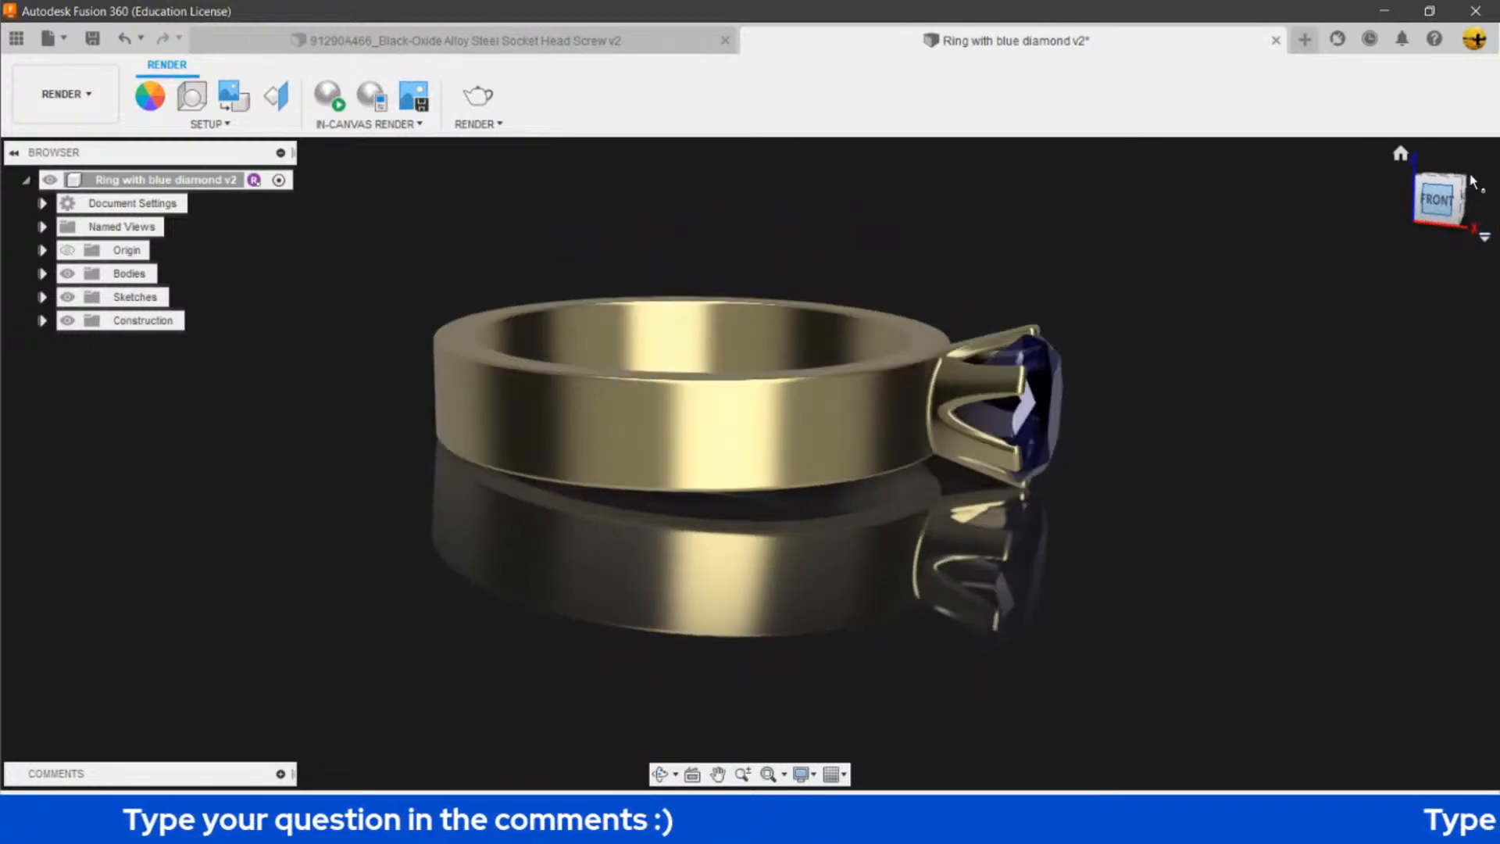
click(1467, 154)
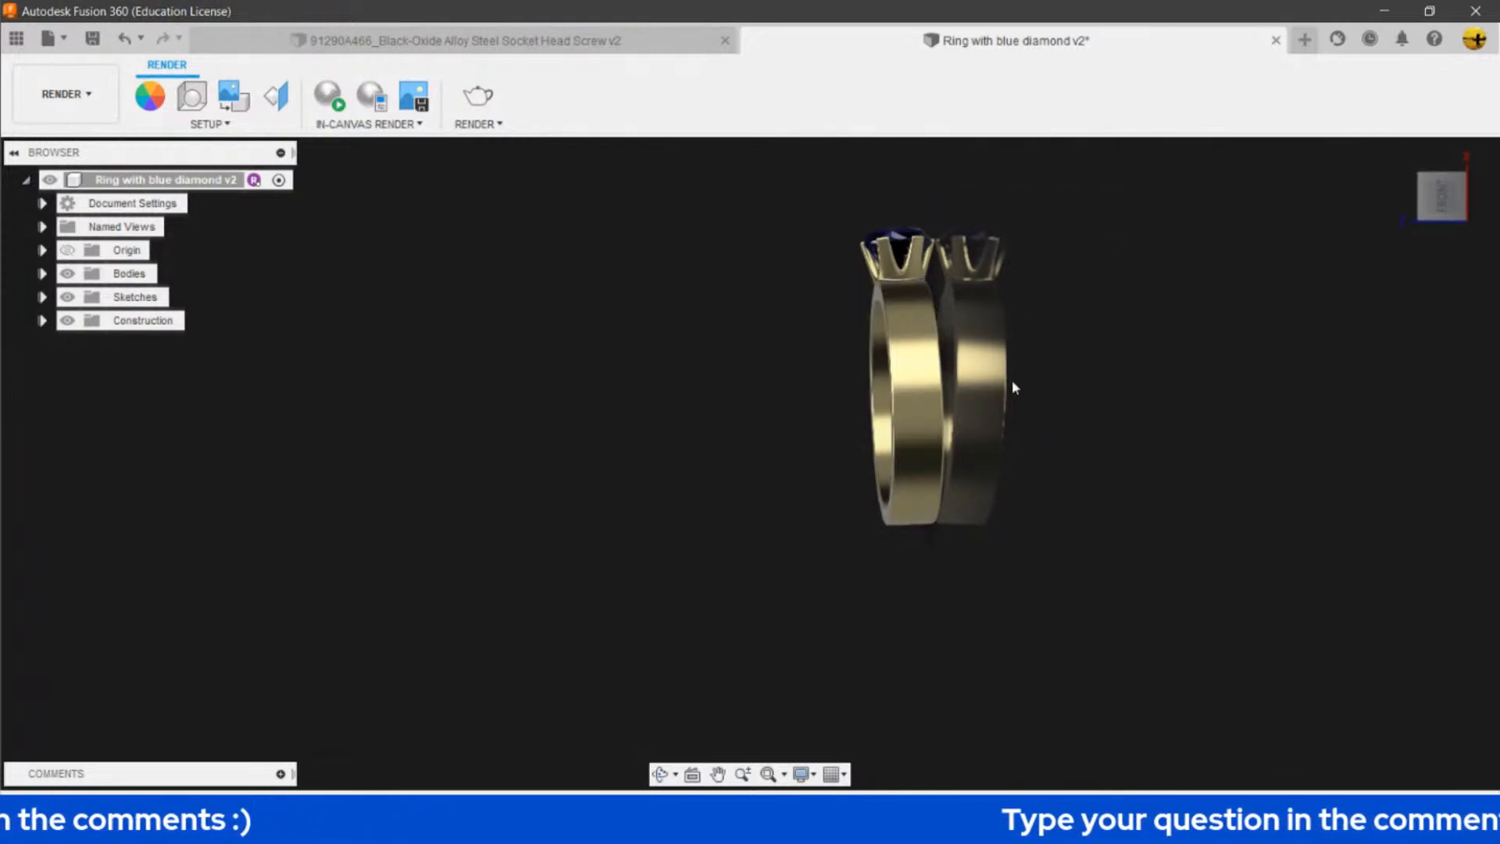
mouse_move(1441, 195)
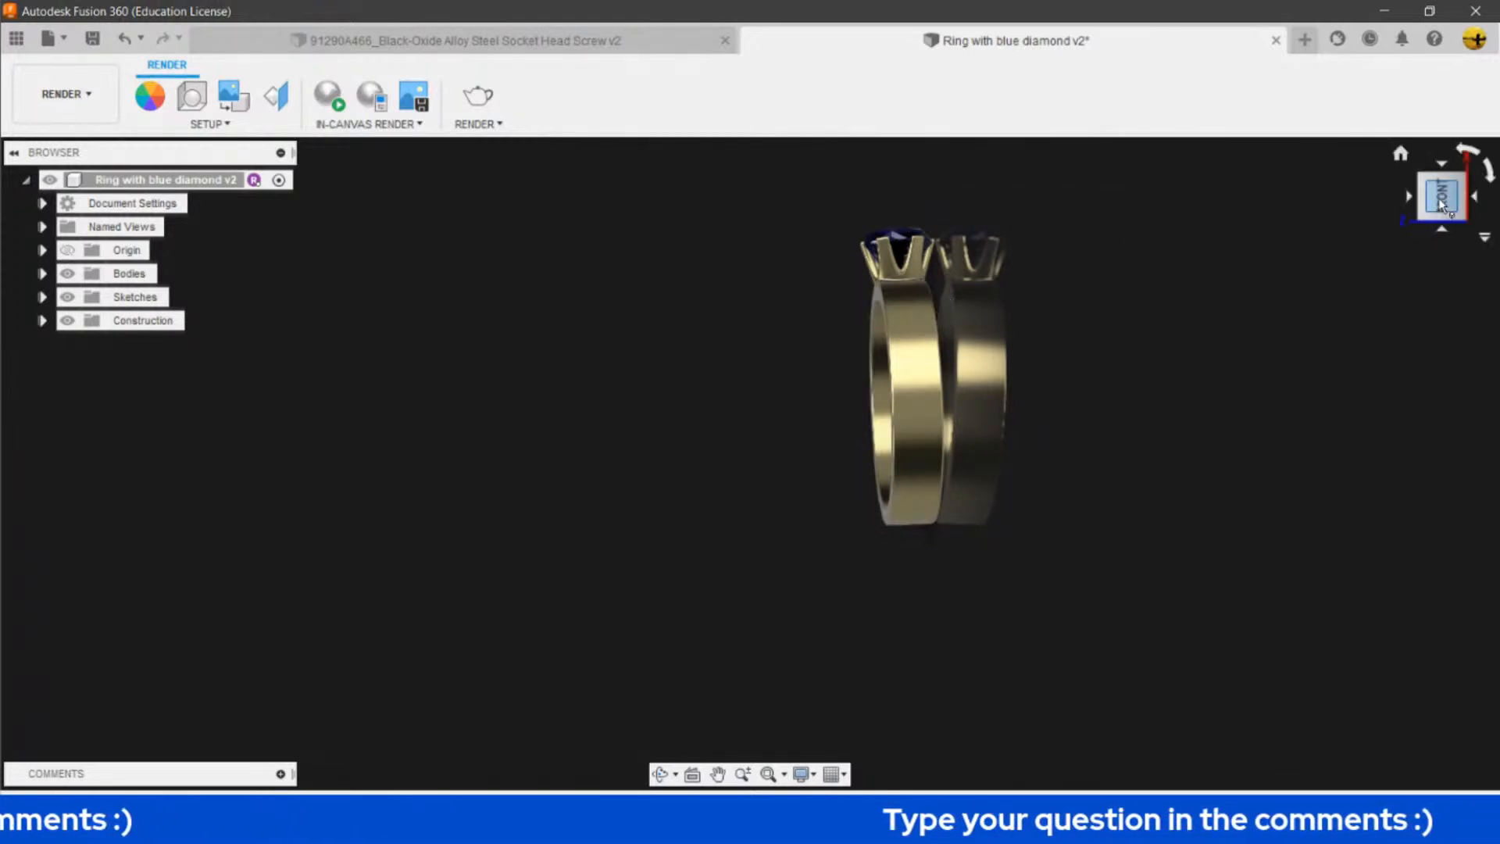
click(1488, 176)
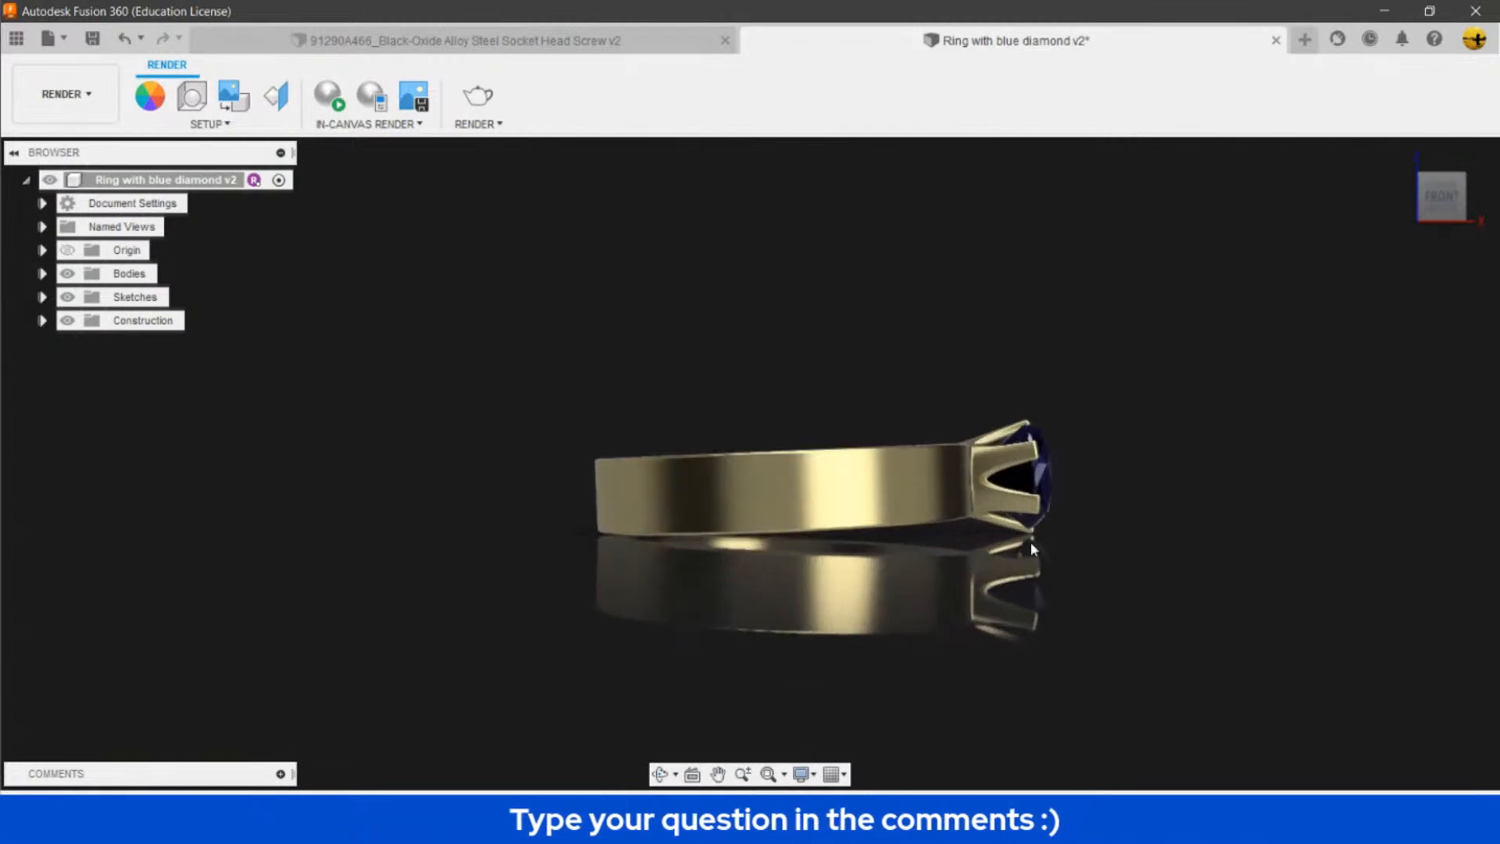
scroll(1054, 547, up, 5)
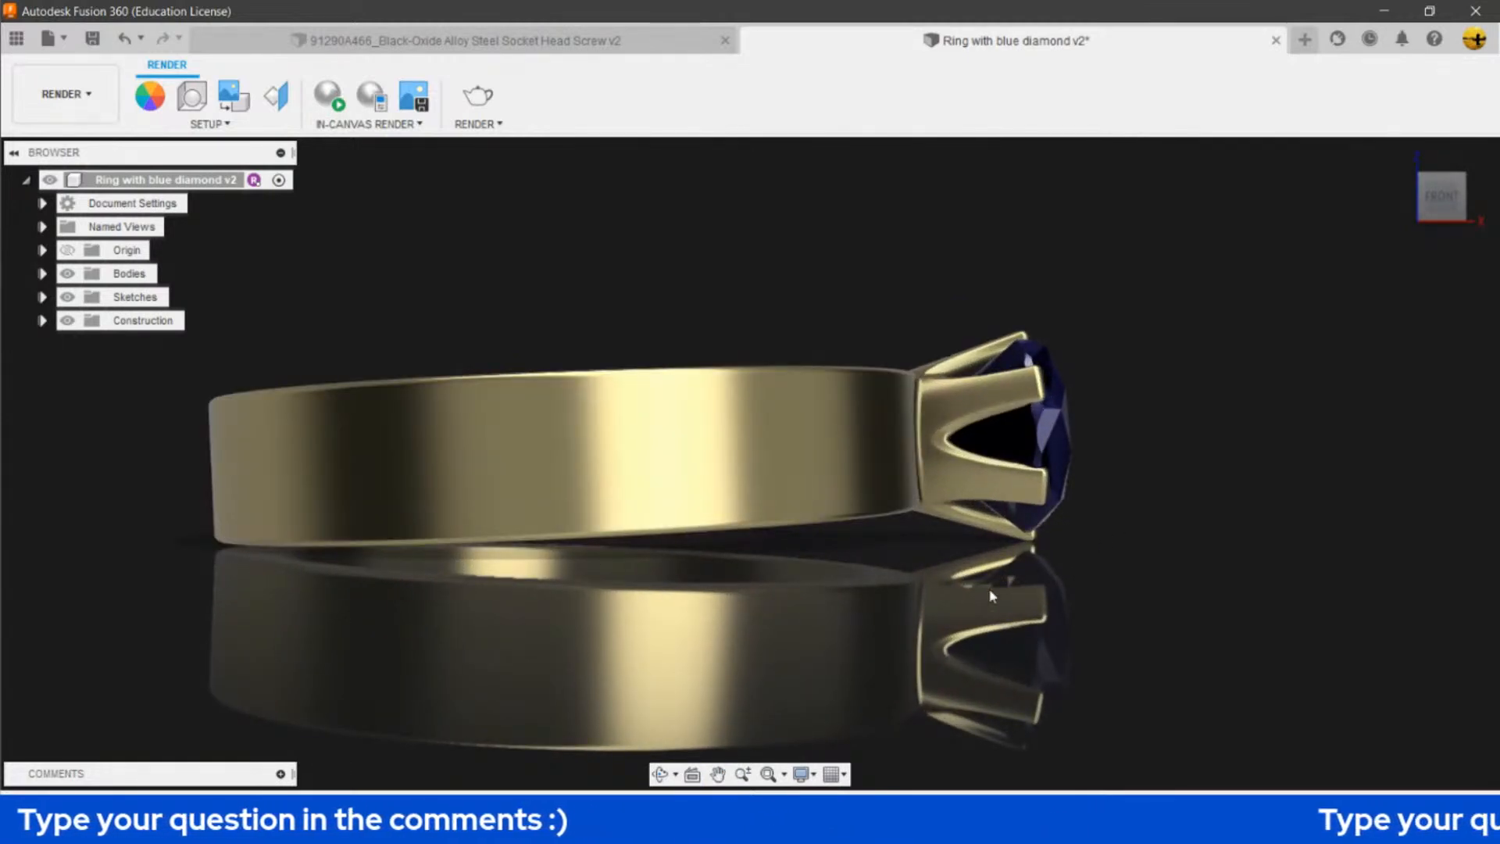
mouse_move(1399, 156)
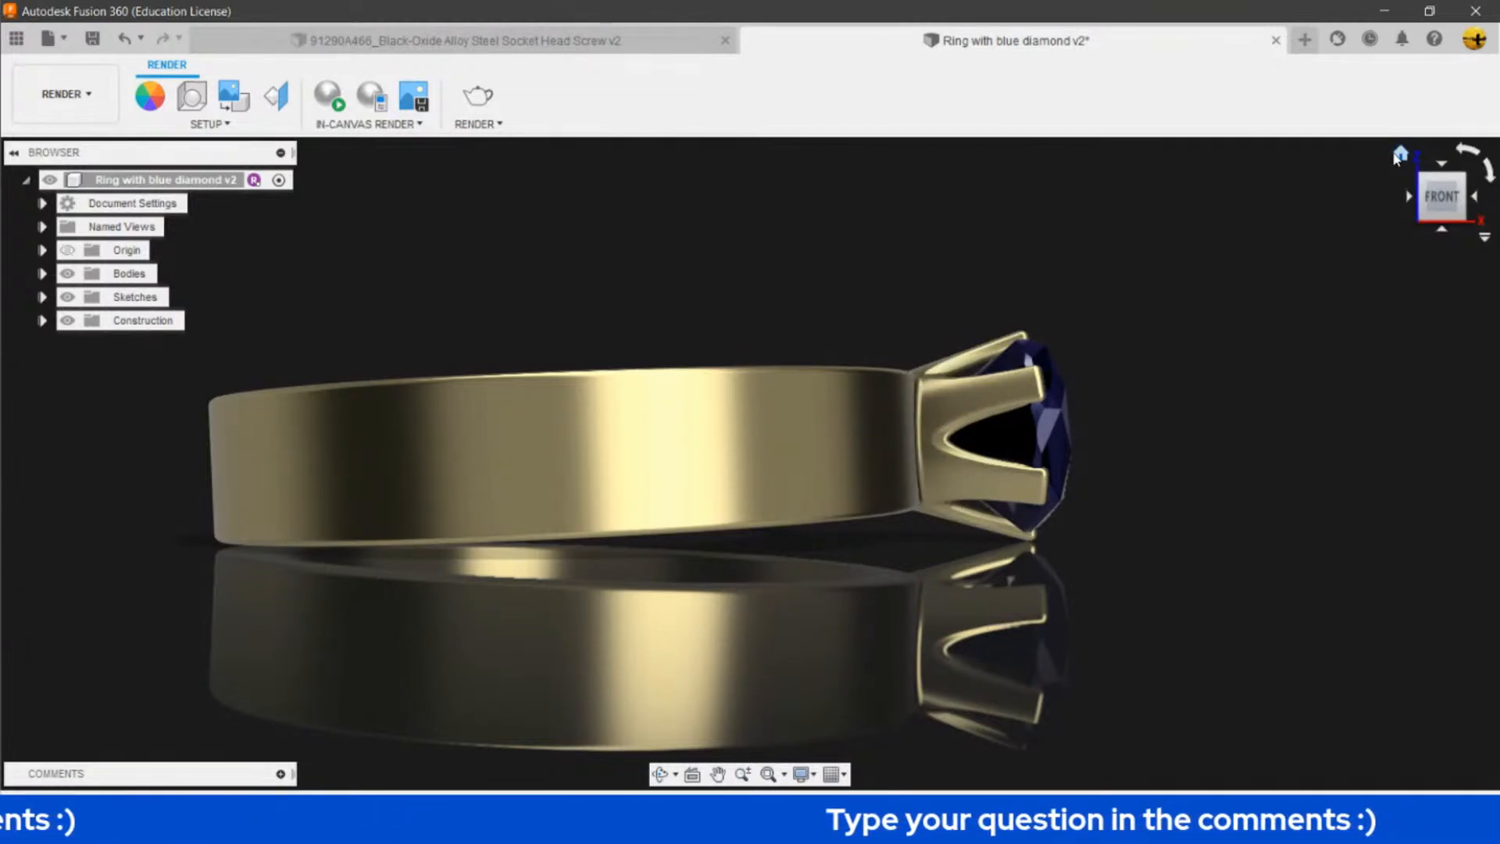
click(1399, 156)
middle_drag(971, 412, 978, 383)
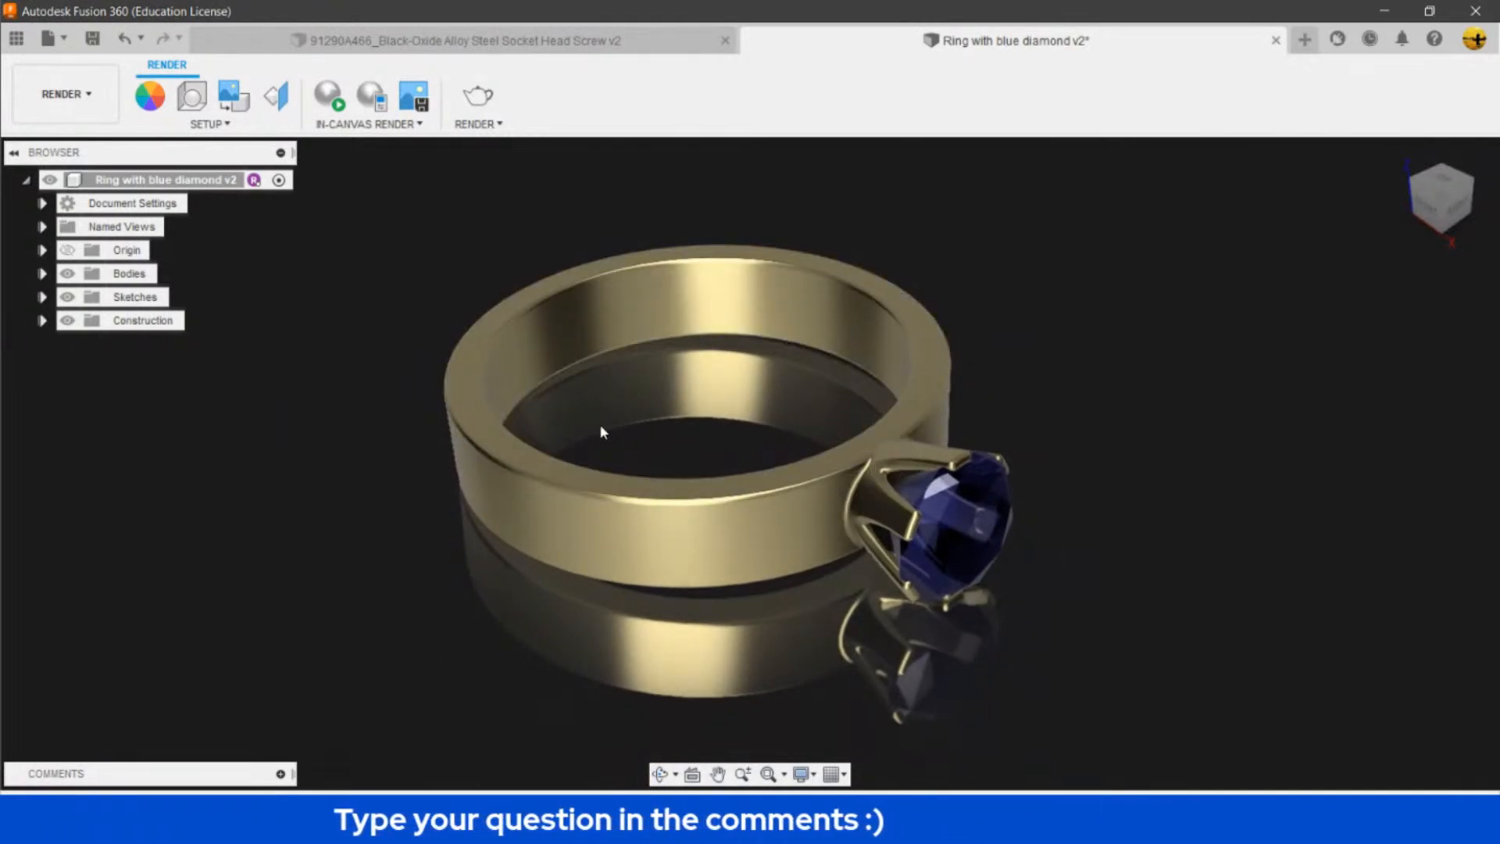
middle_drag(599, 465, 587, 450)
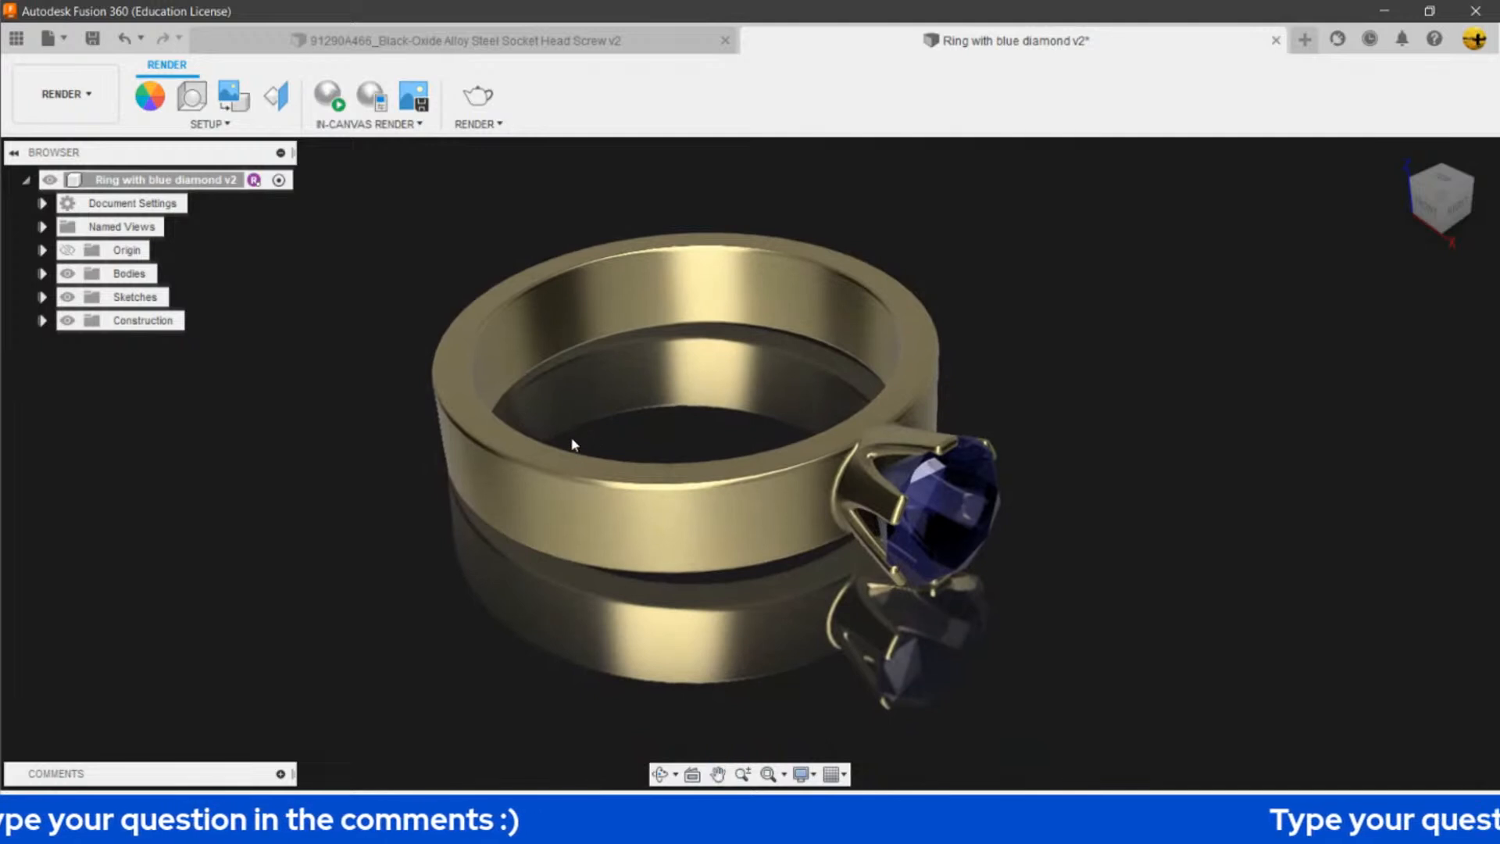
- Start a cloud rendering of the ring at 8.5x11" 300PPI print size and Final quality, and collapse the rendering gallery
click(472, 95)
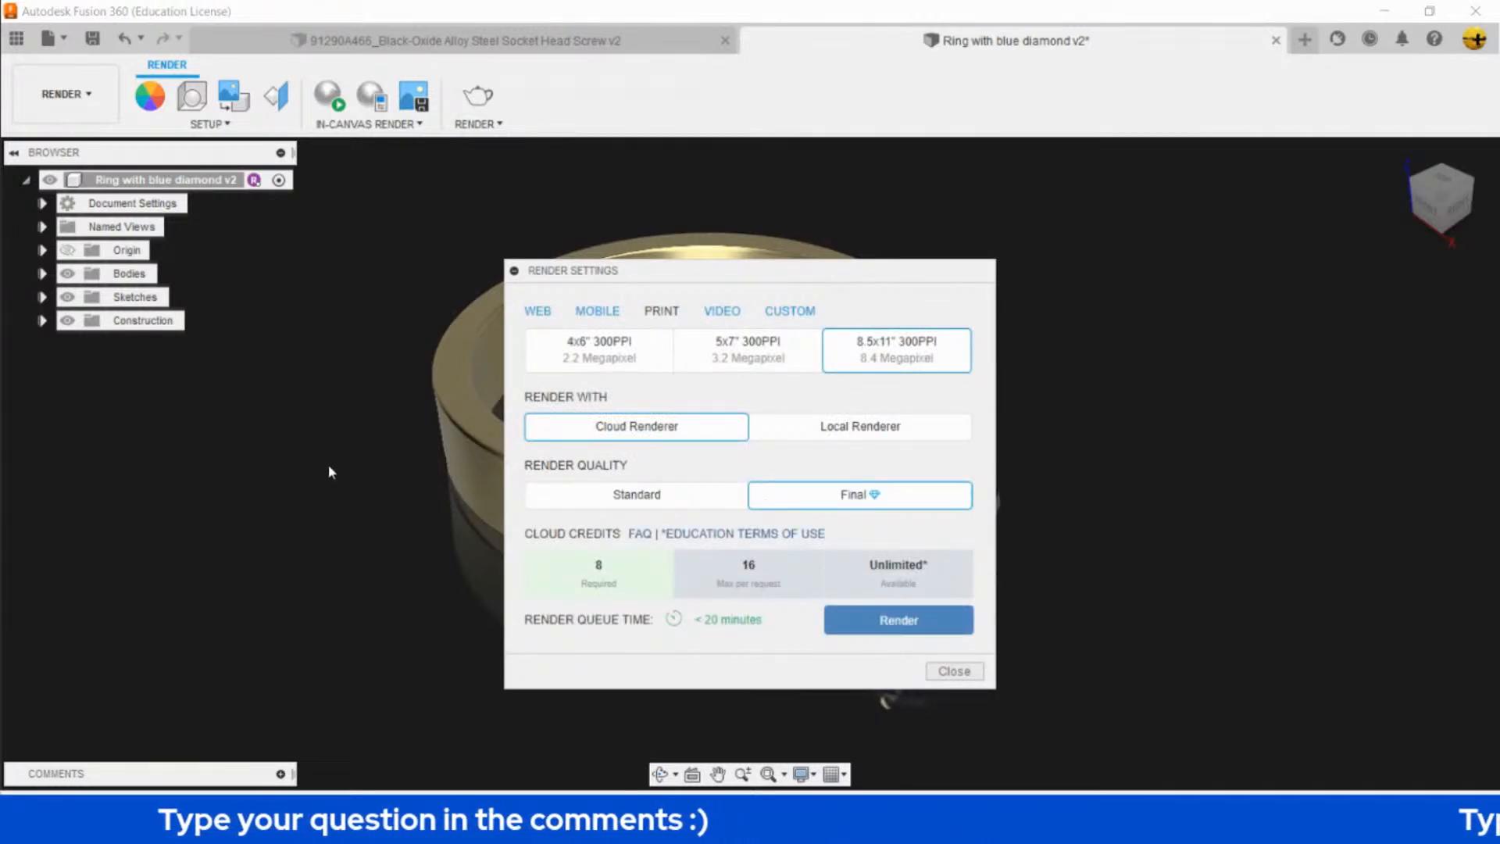
click(906, 625)
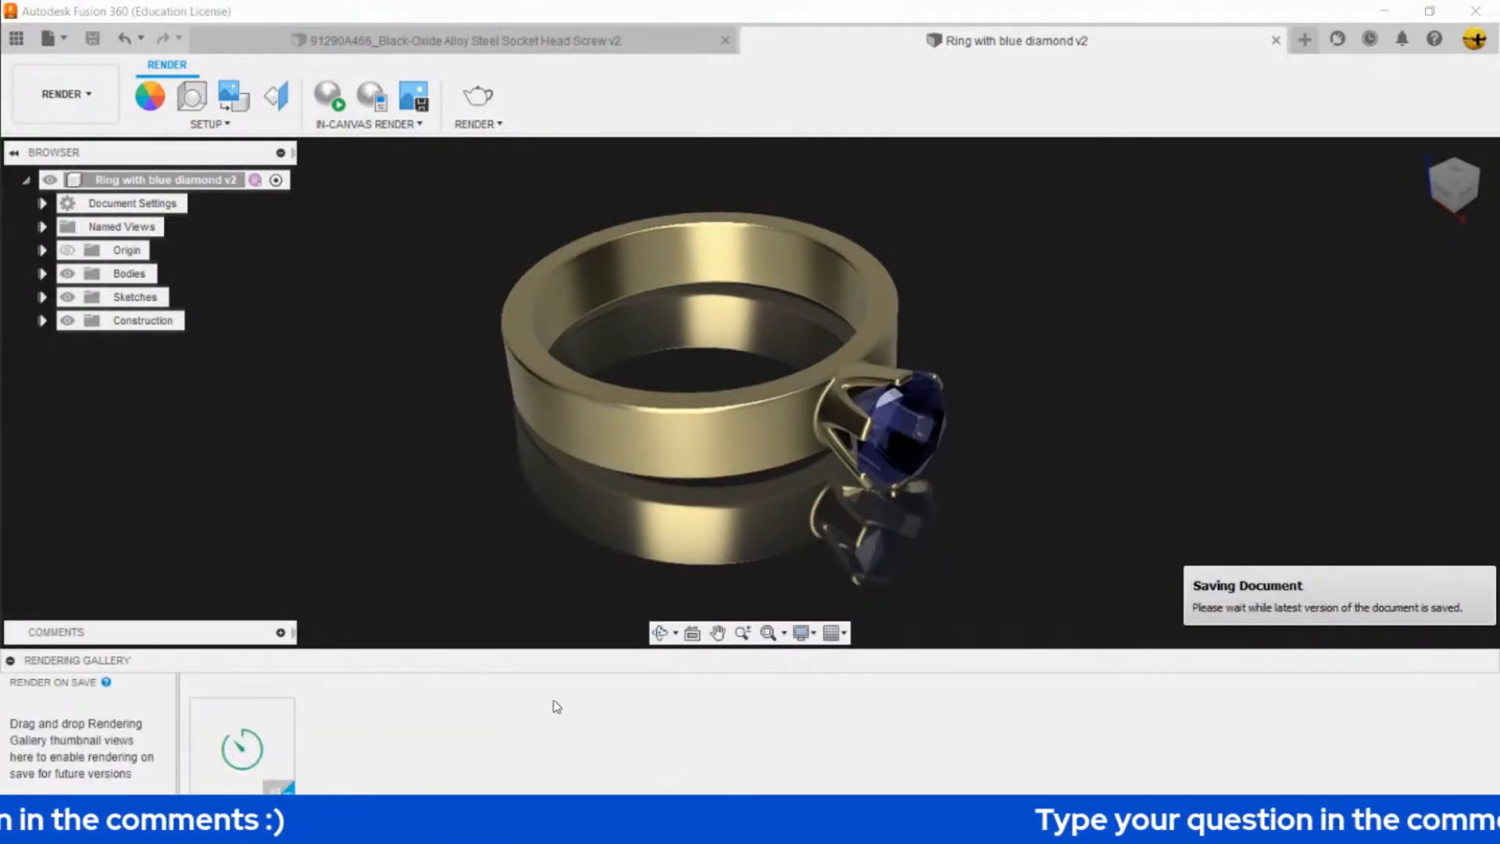
mouse_move(232, 769)
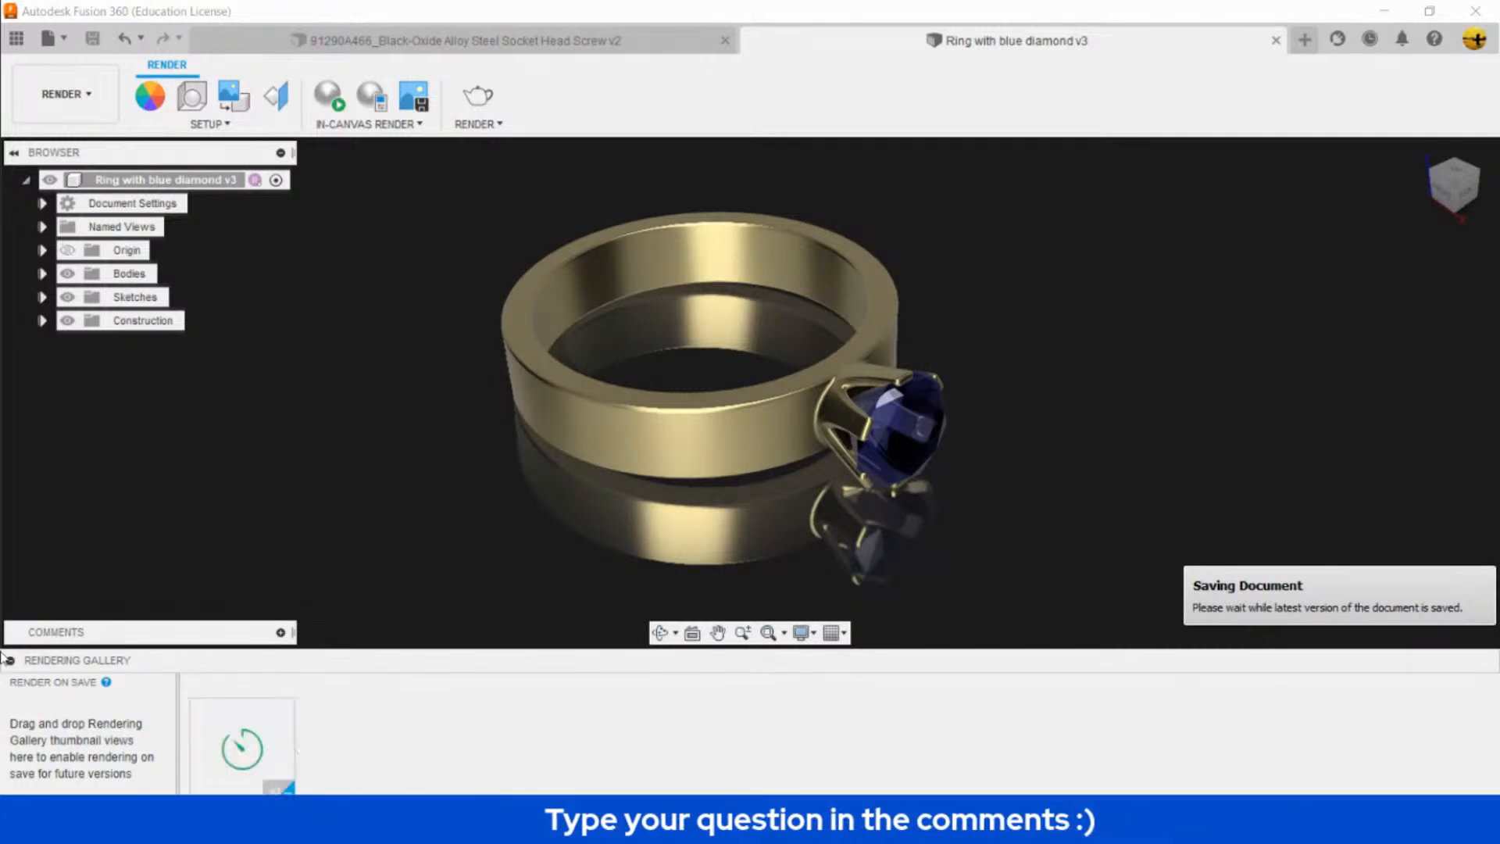
click(12, 661)
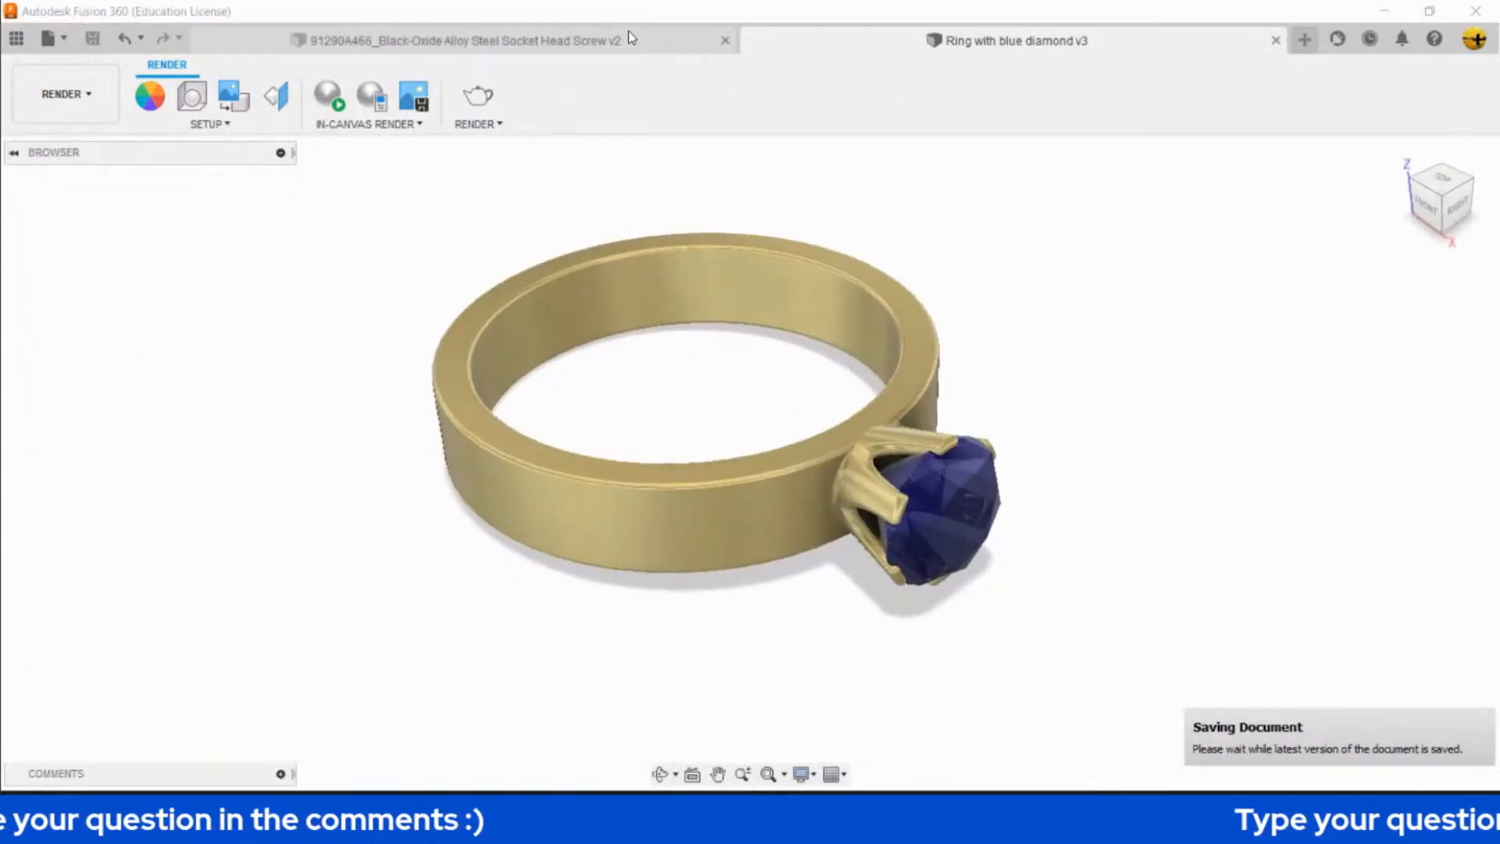
- Download the socket head screw's finished rendering as a PNG image into the Rendering Livestream folder inside 52 Pixels
click(628, 36)
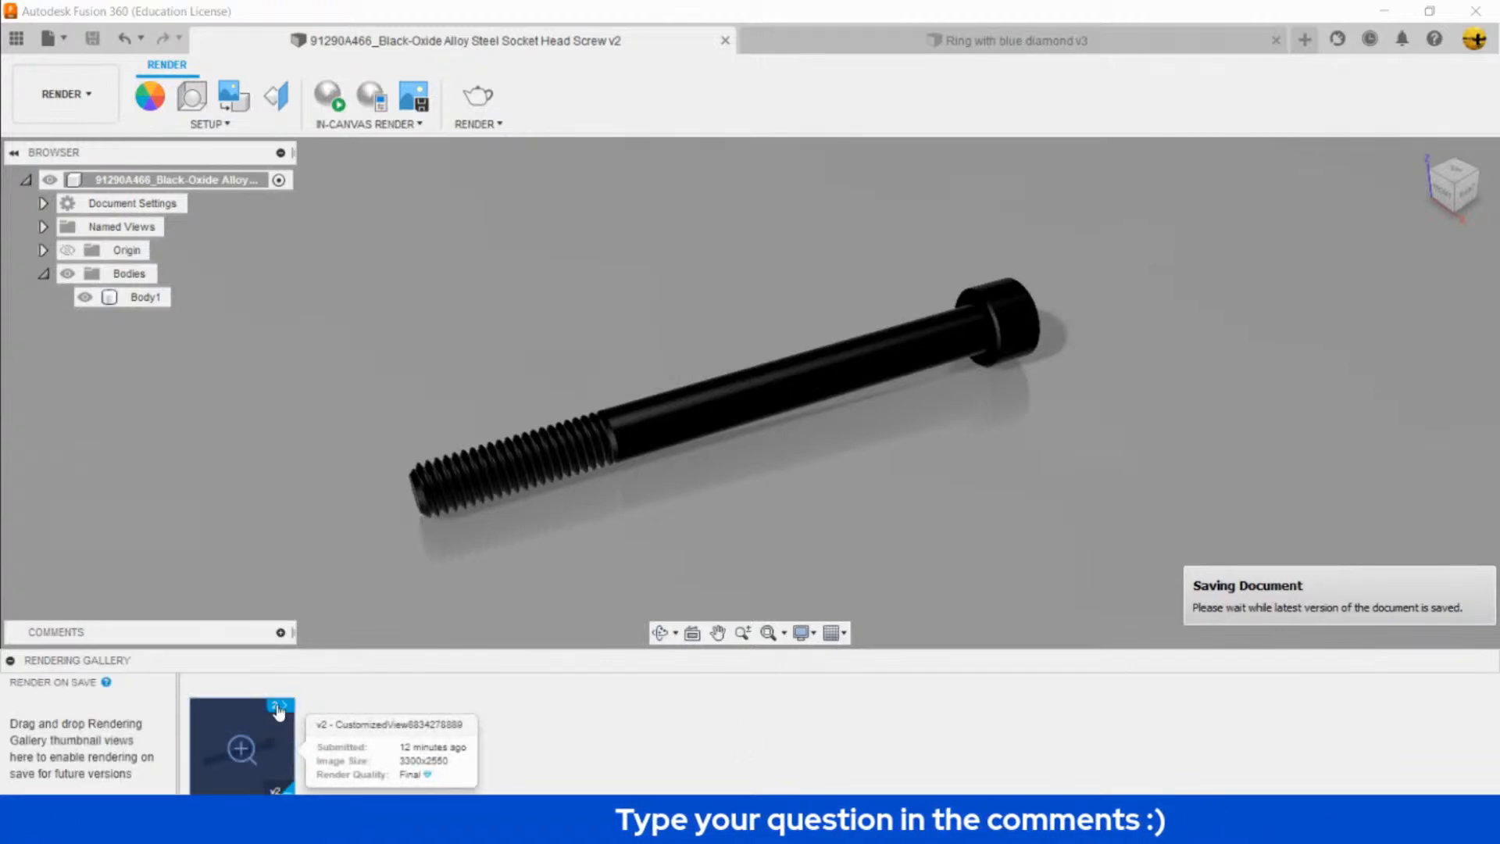
click(241, 750)
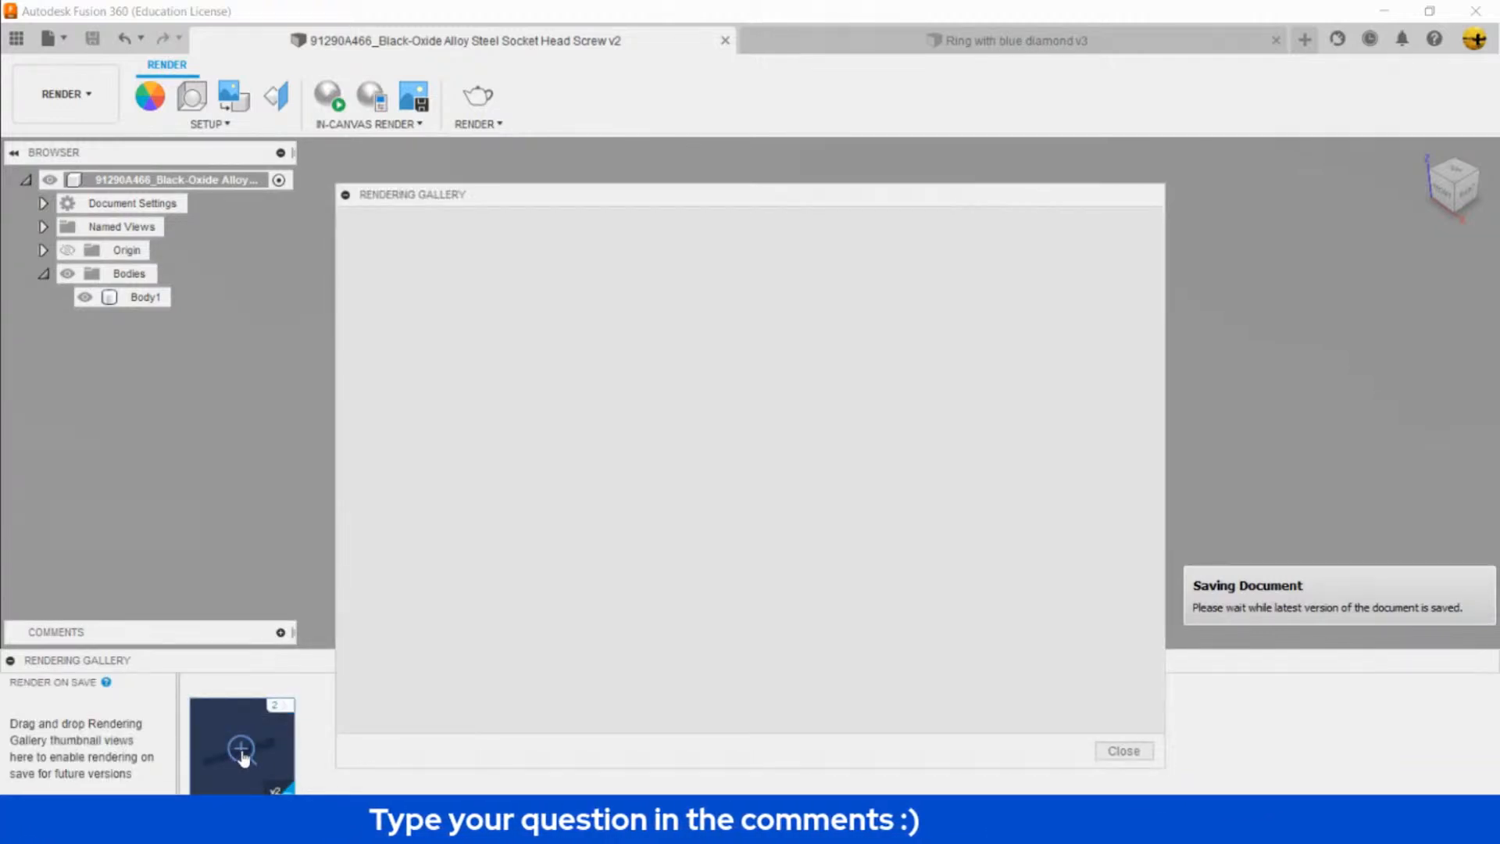
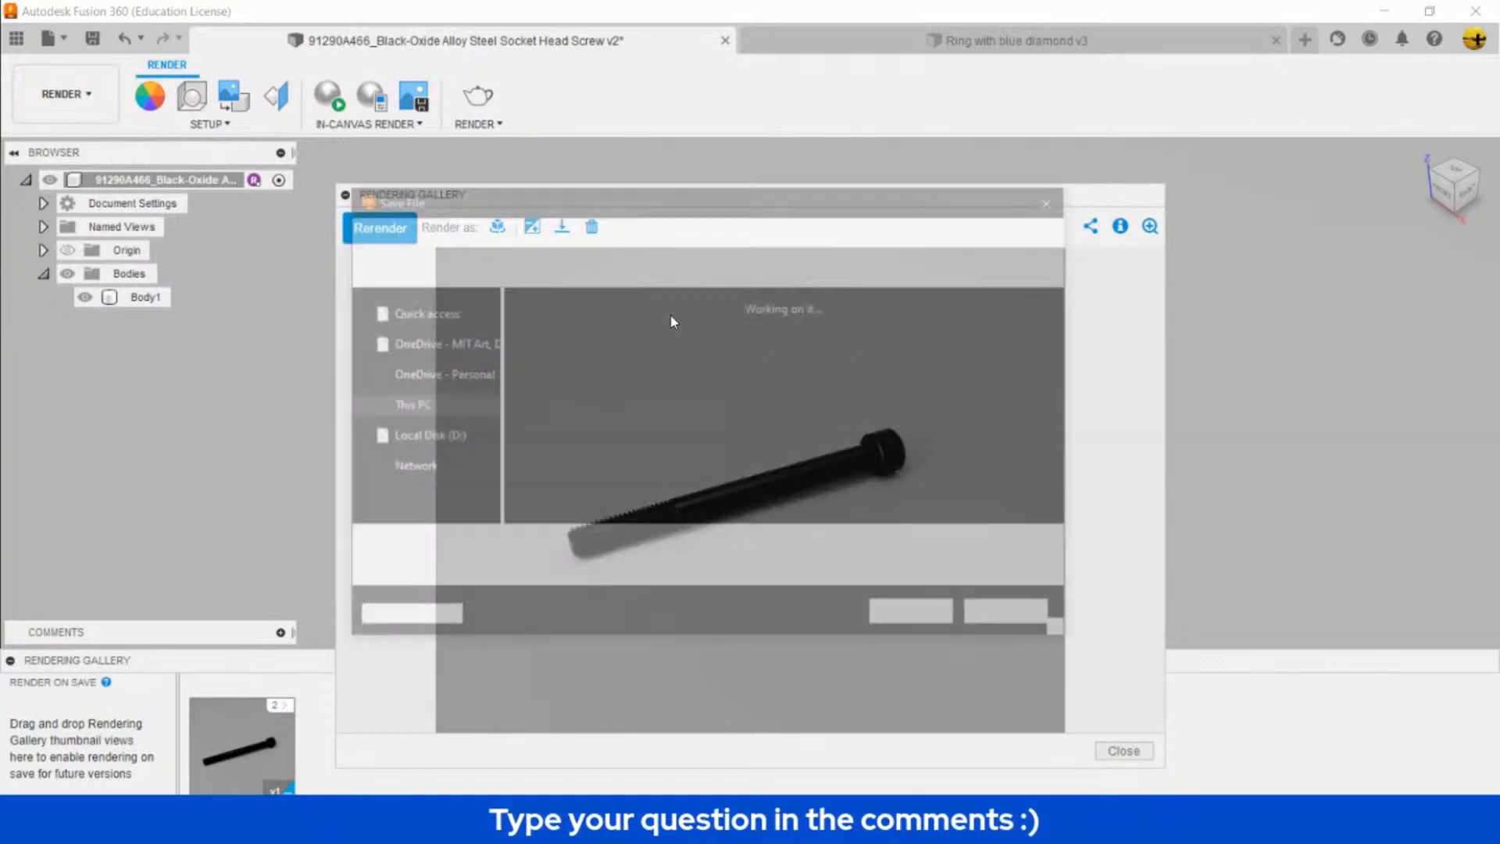
click(556, 233)
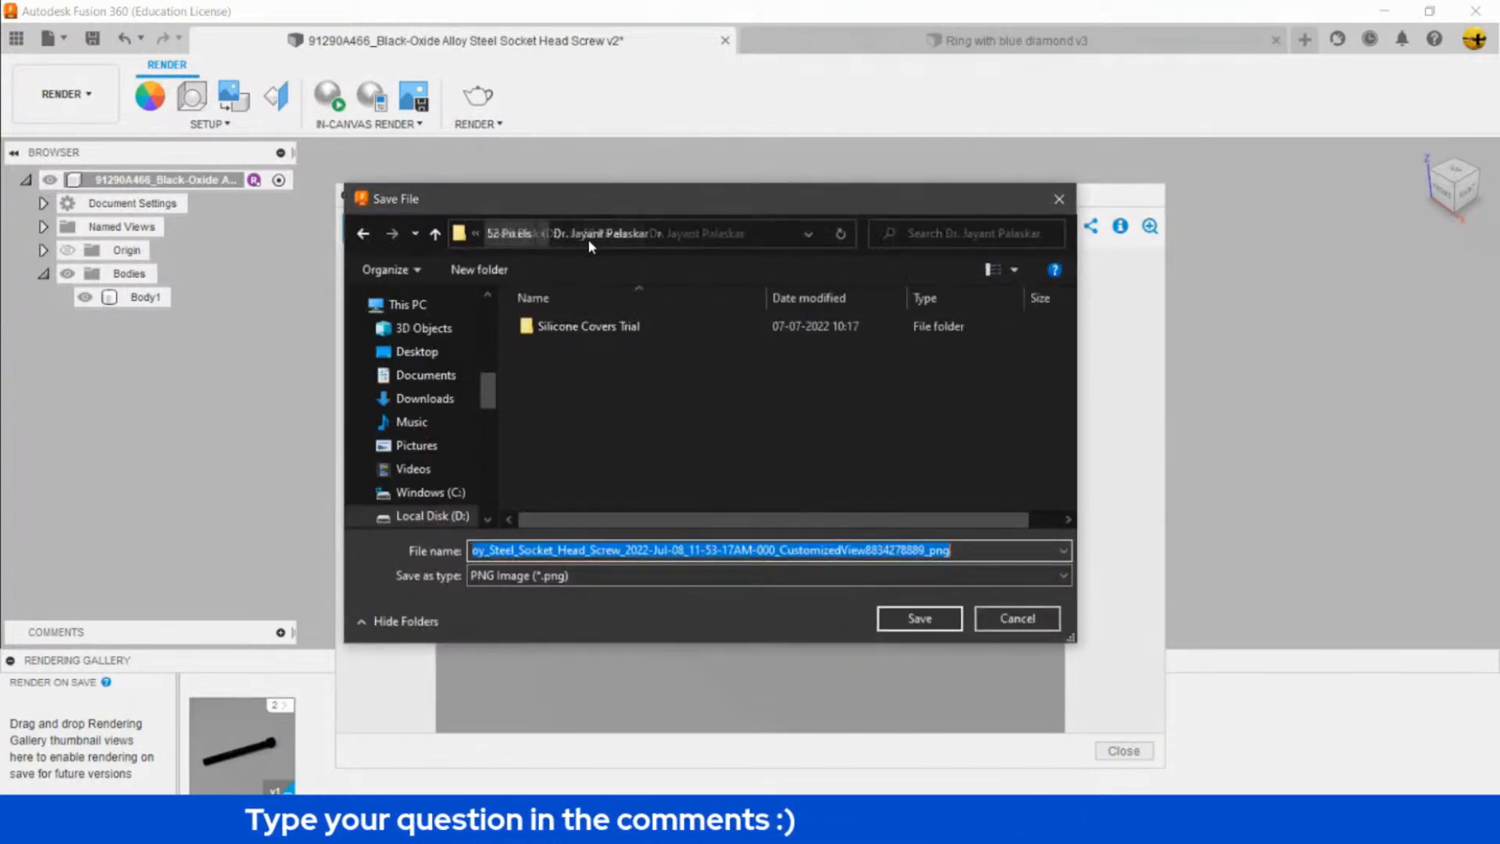
click(539, 232)
scroll(631, 395, down, 5)
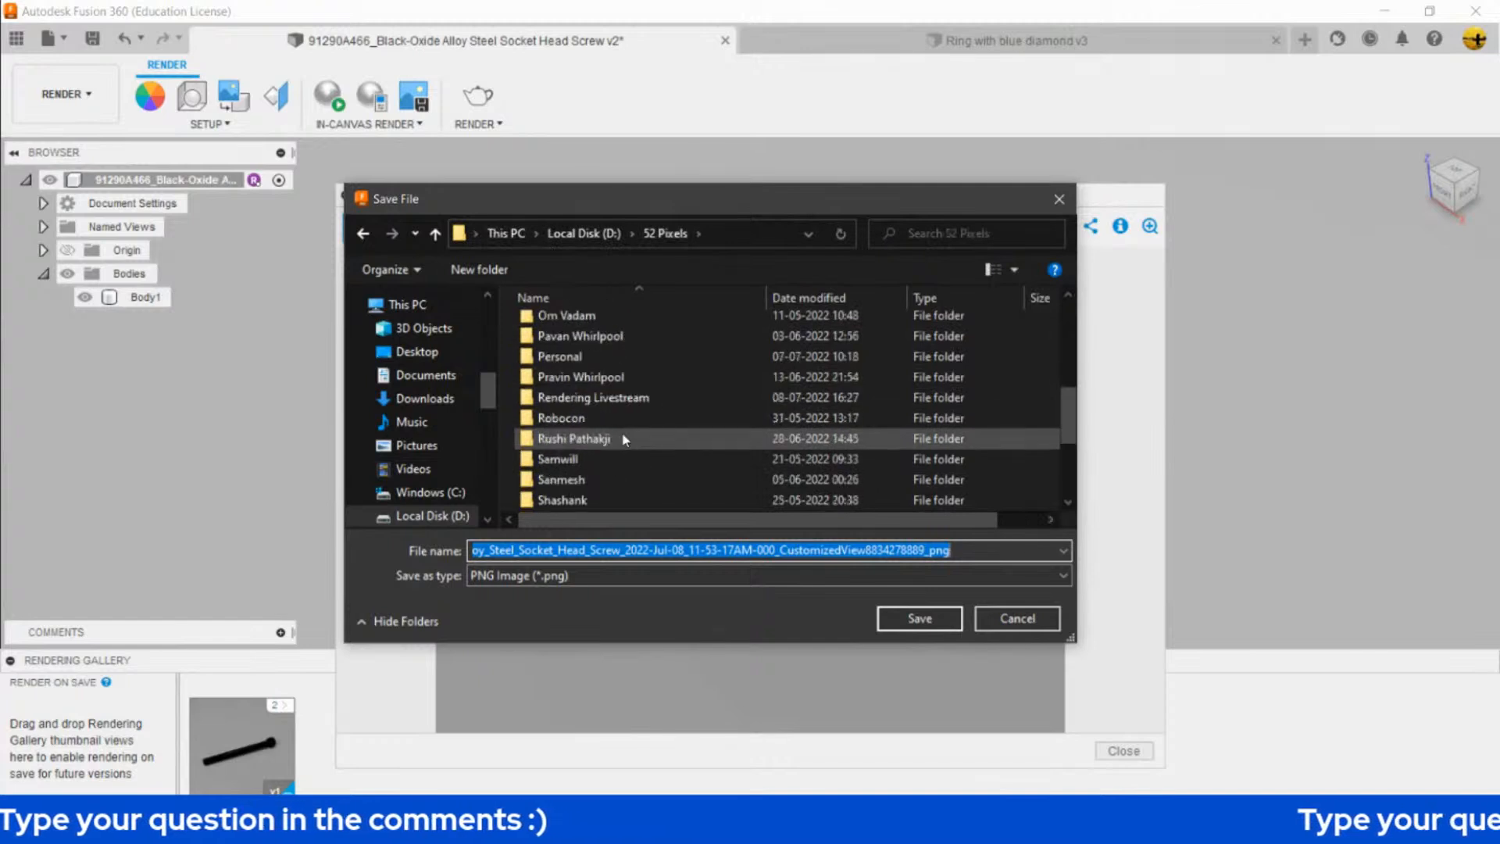
scroll(611, 364, up, 2)
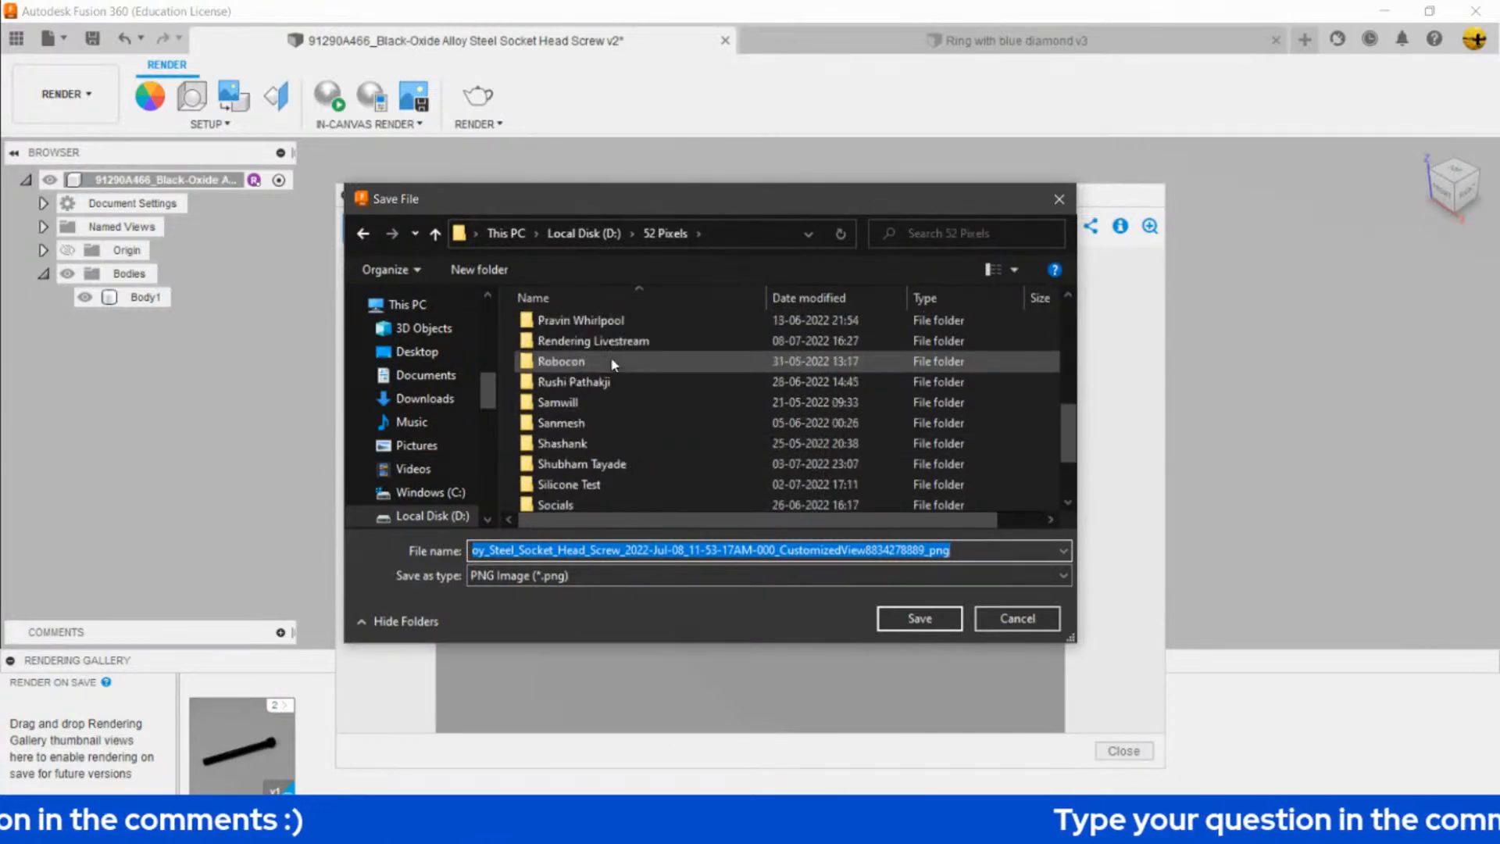
double_click(586, 339)
click(918, 618)
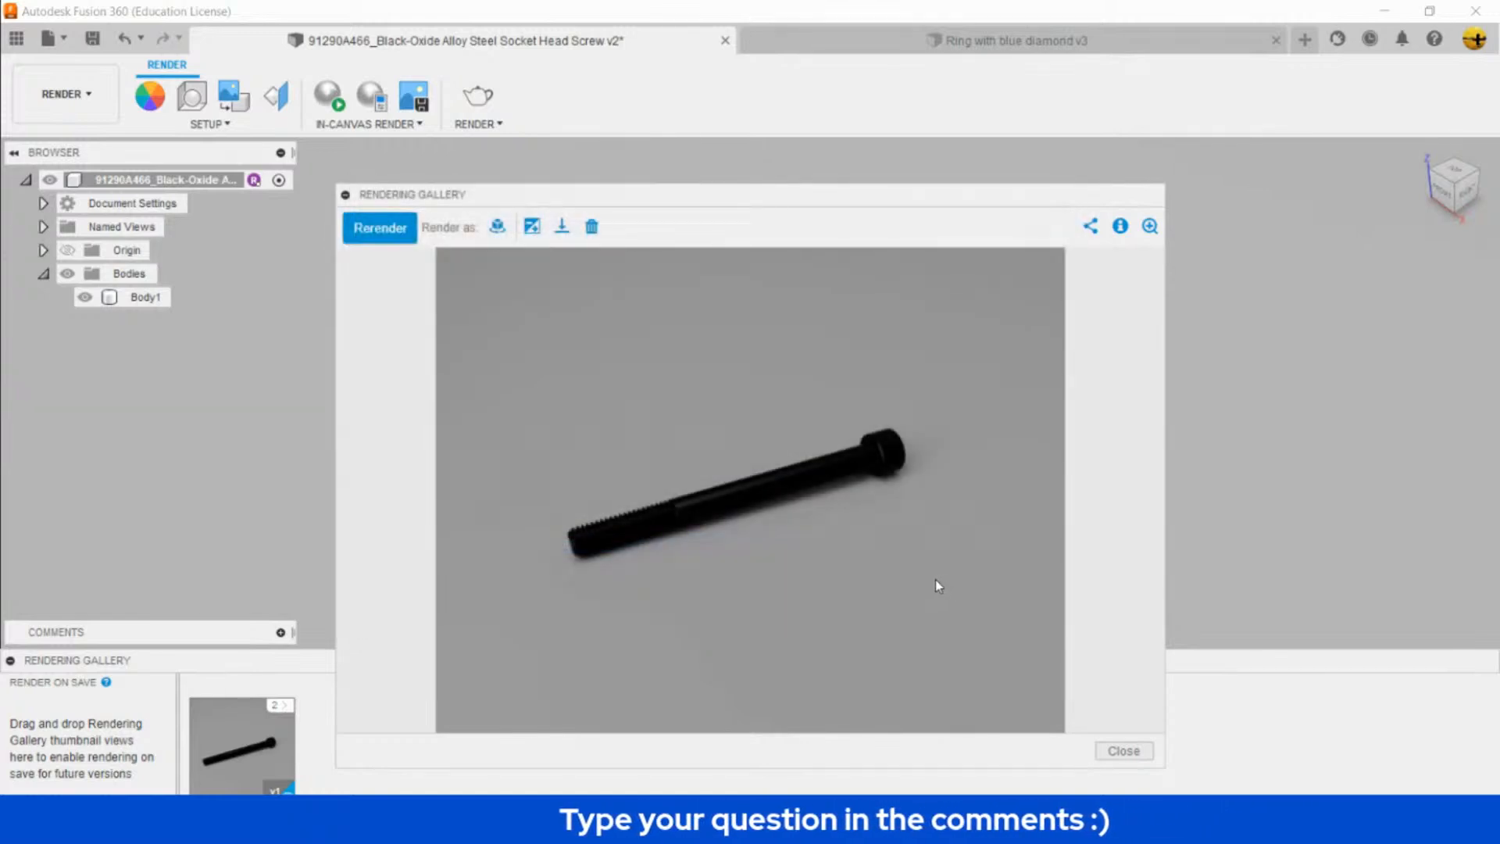
click(1132, 753)
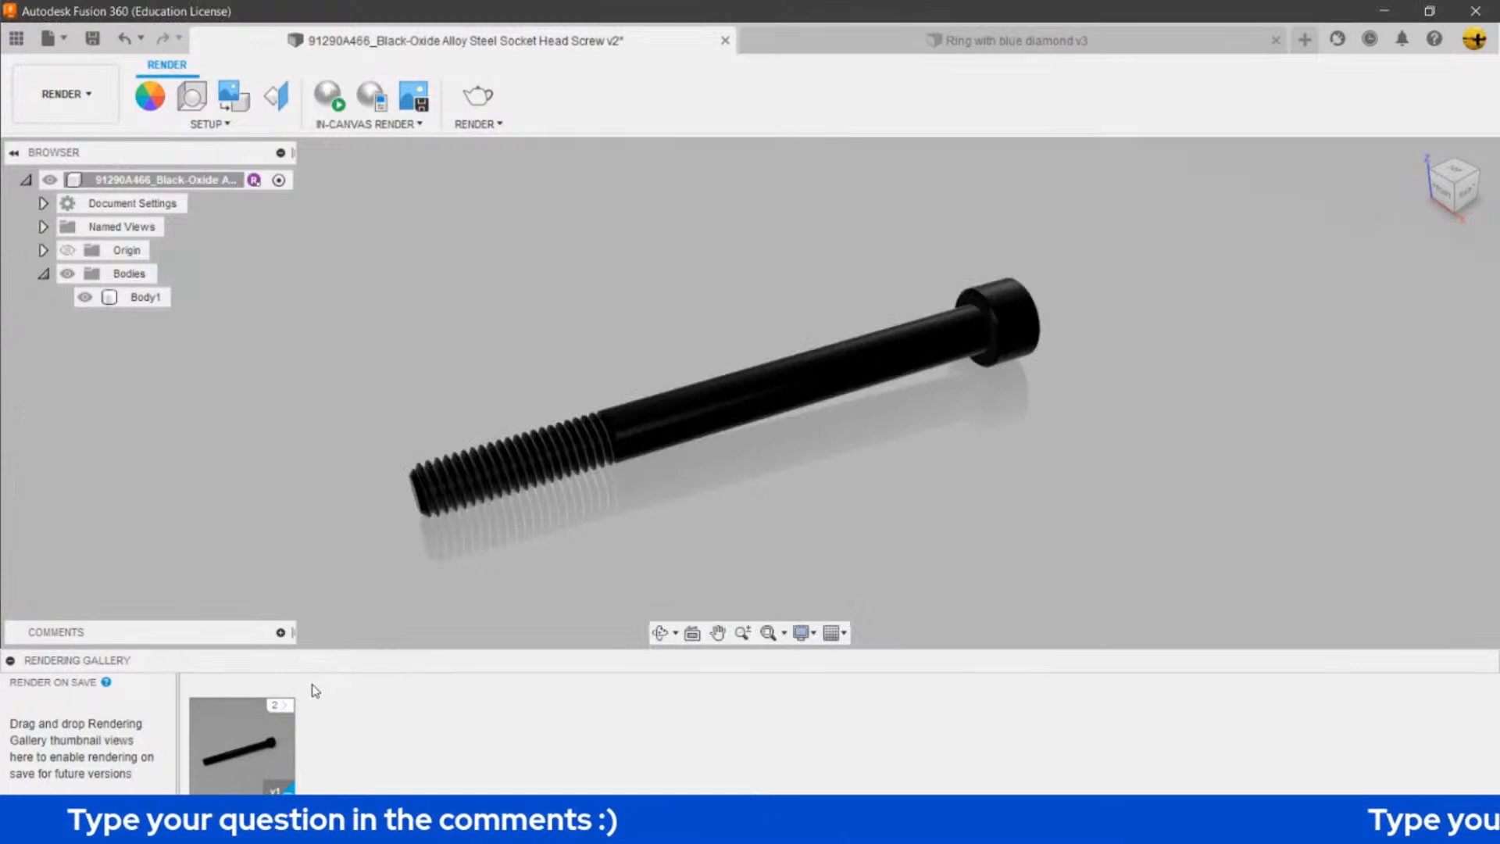
- View the socket head screw's stored rendering from the gallery again, then close it and collapse the gallery
mouse_move(274, 713)
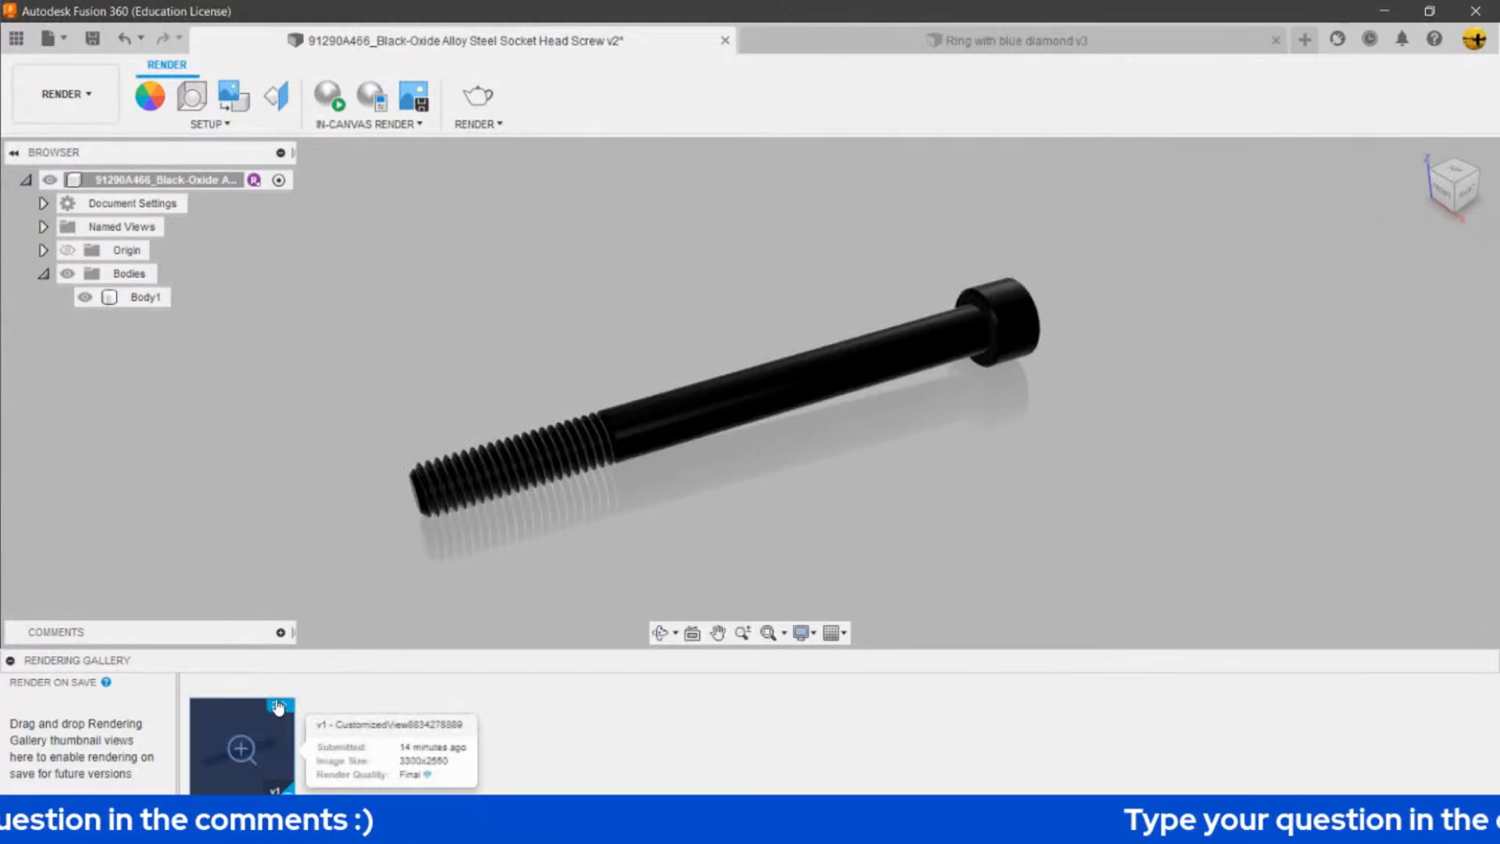
click(276, 705)
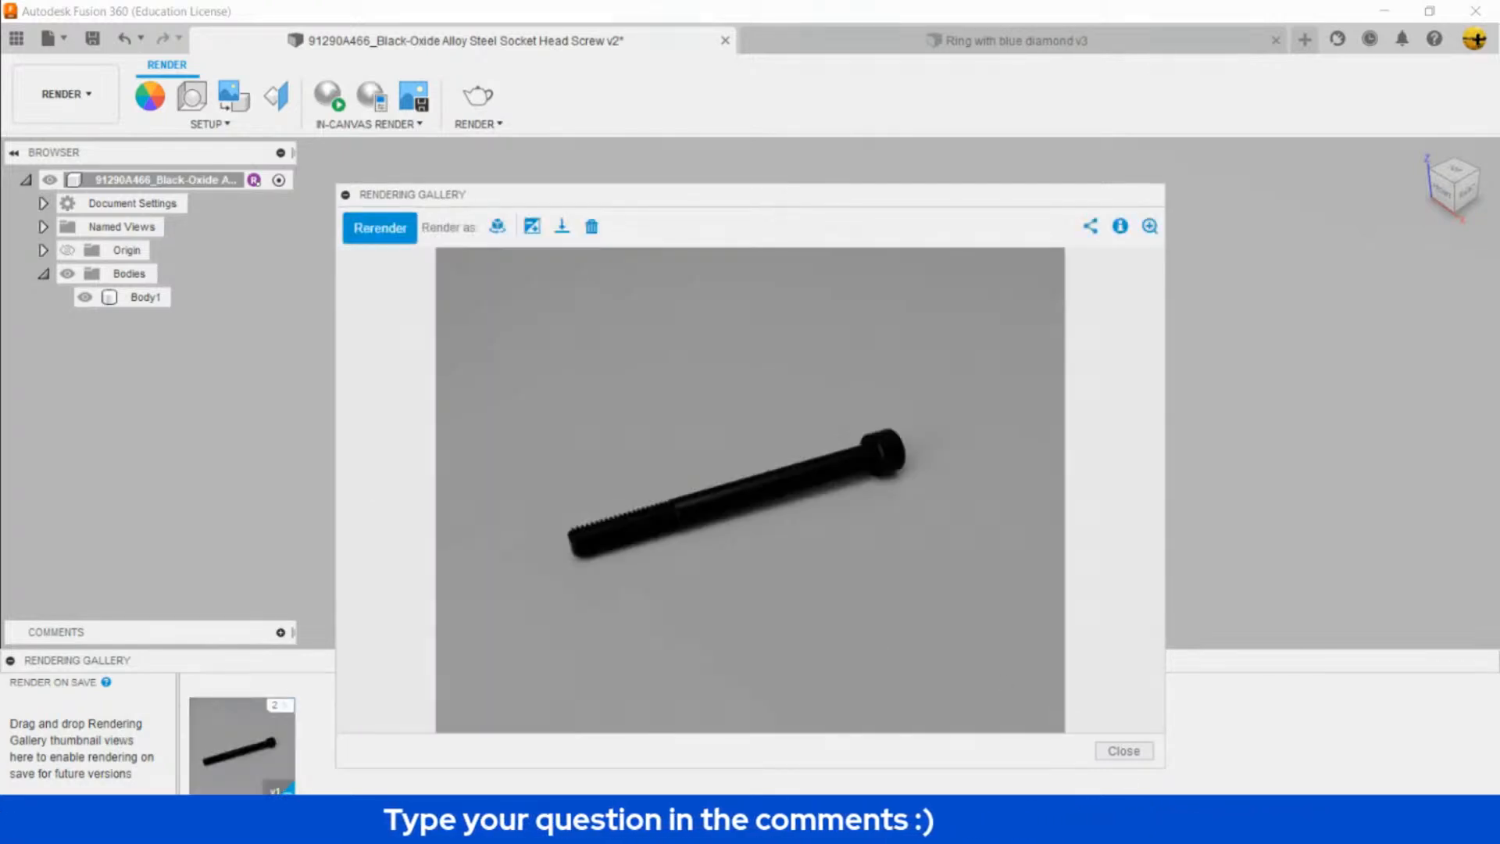
click(1124, 751)
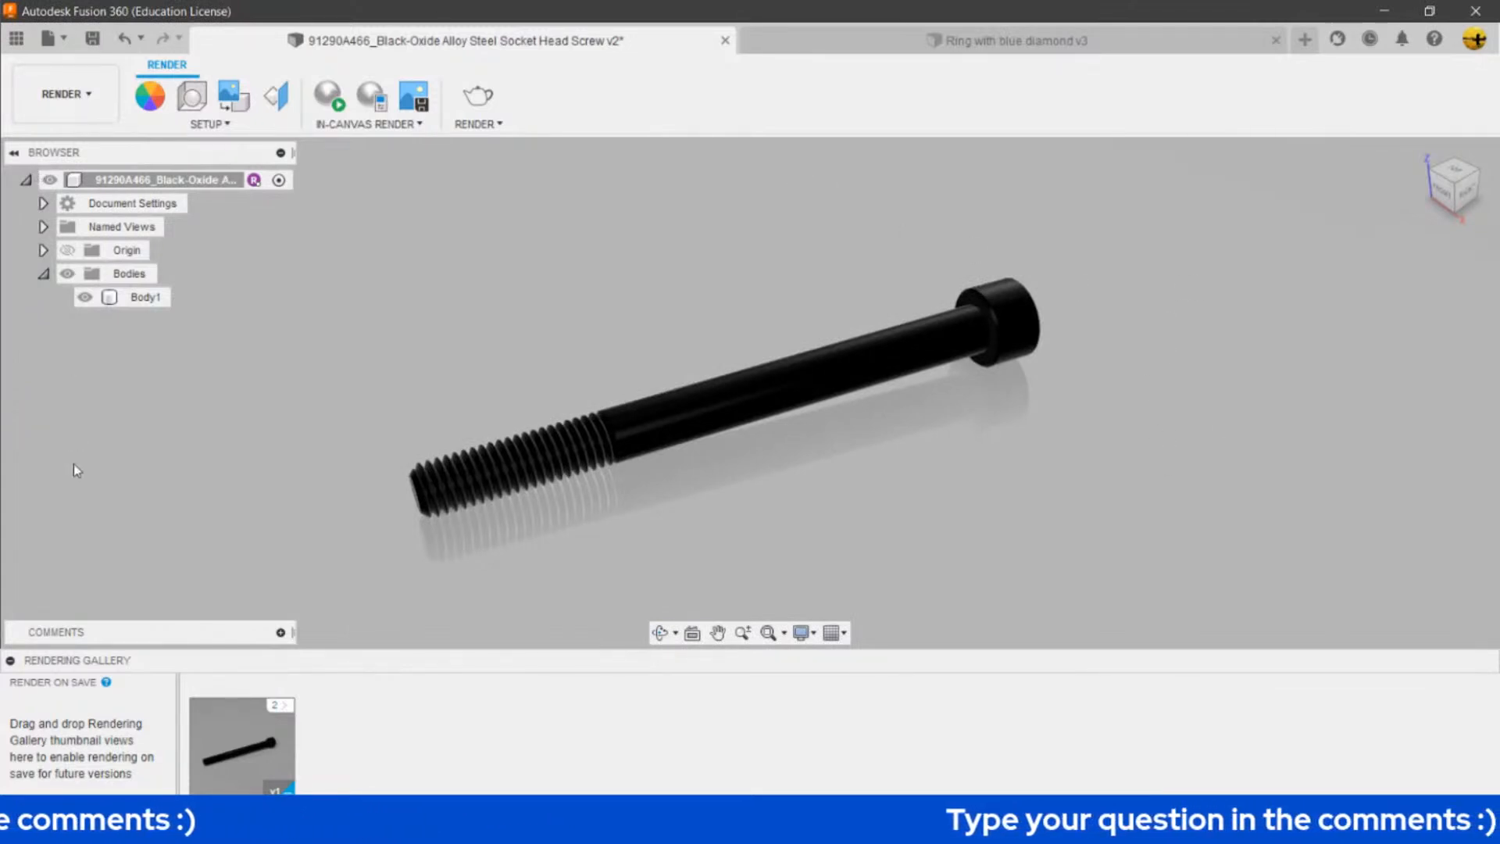
click(10, 661)
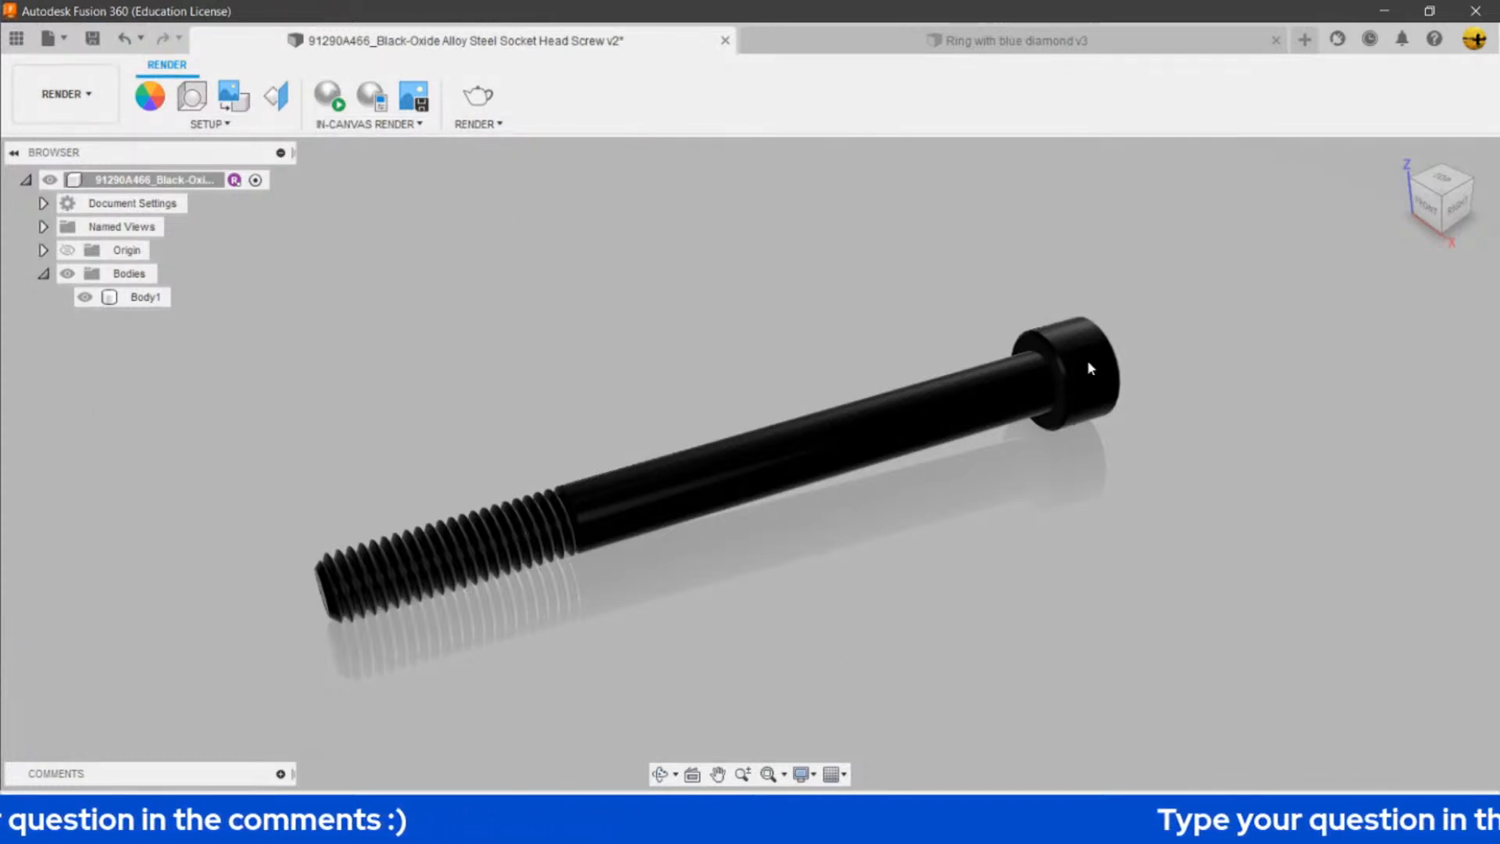
- Save the socket head screw document with the default version description and close it, leaving the ring design with its gallery collapsed
click(92, 38)
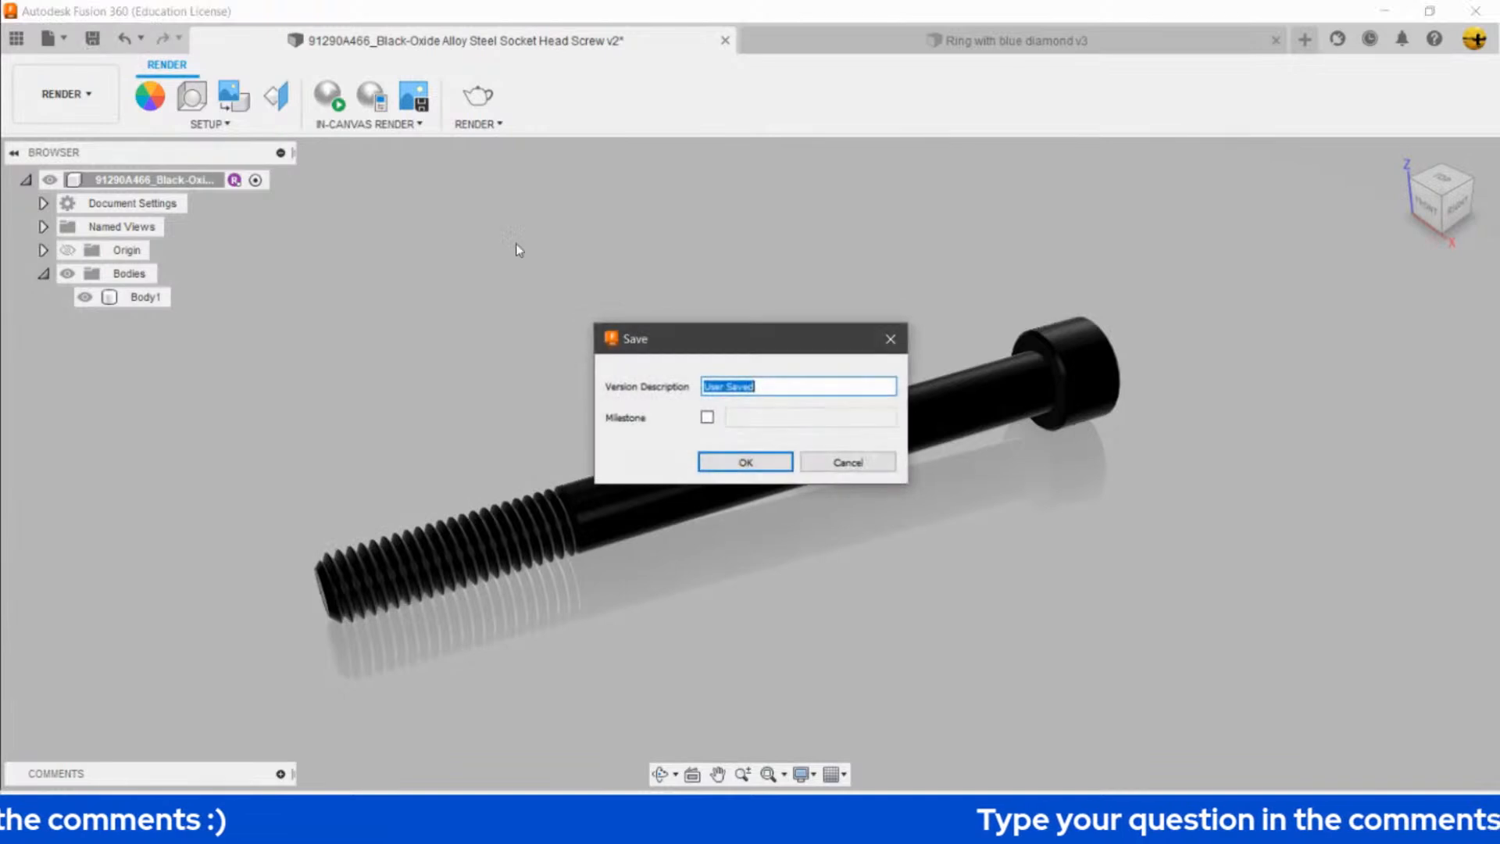
click(768, 465)
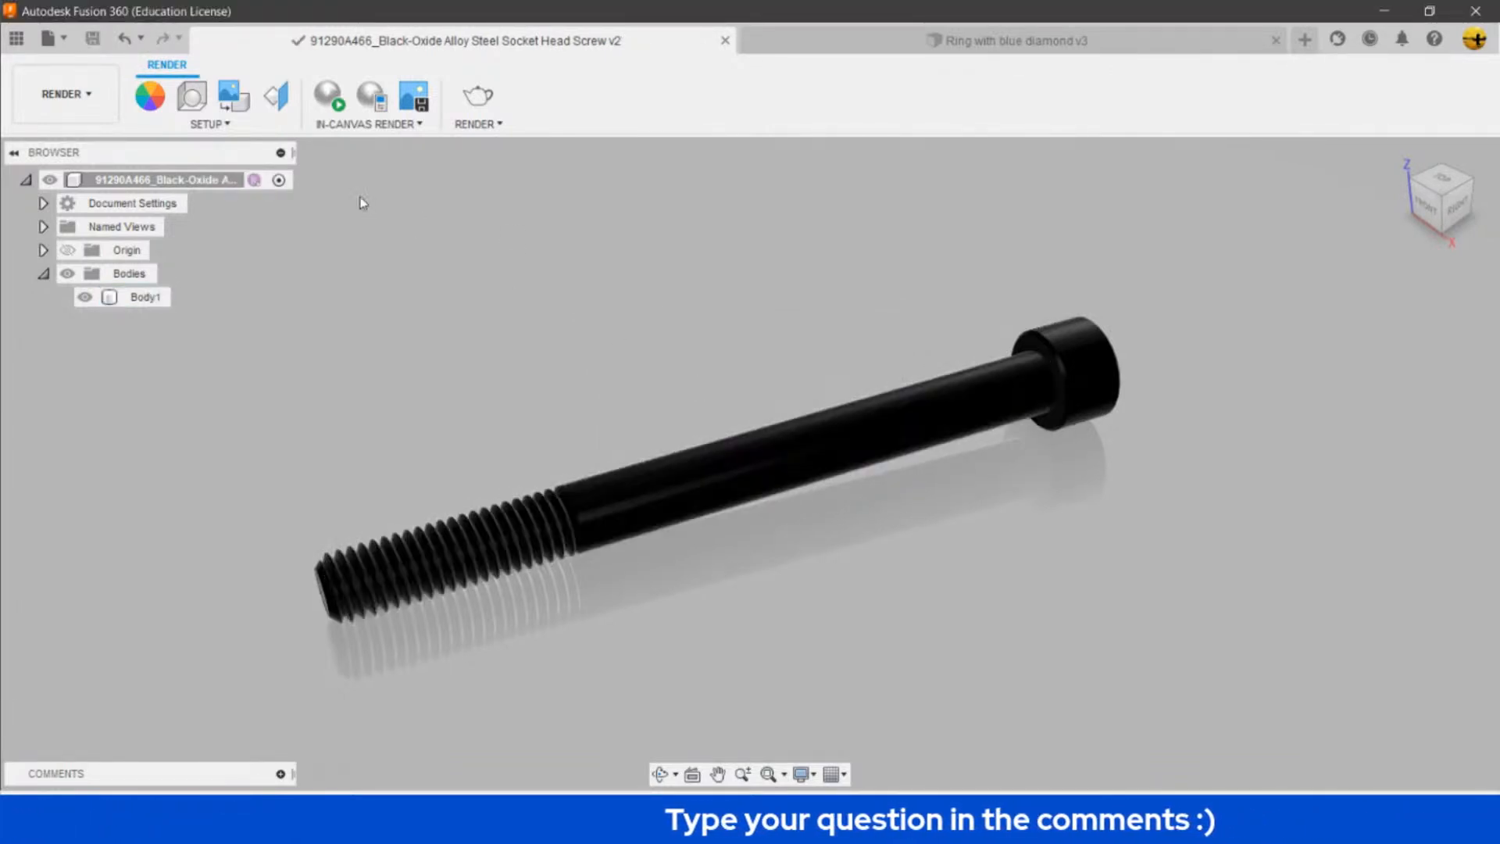
click(725, 41)
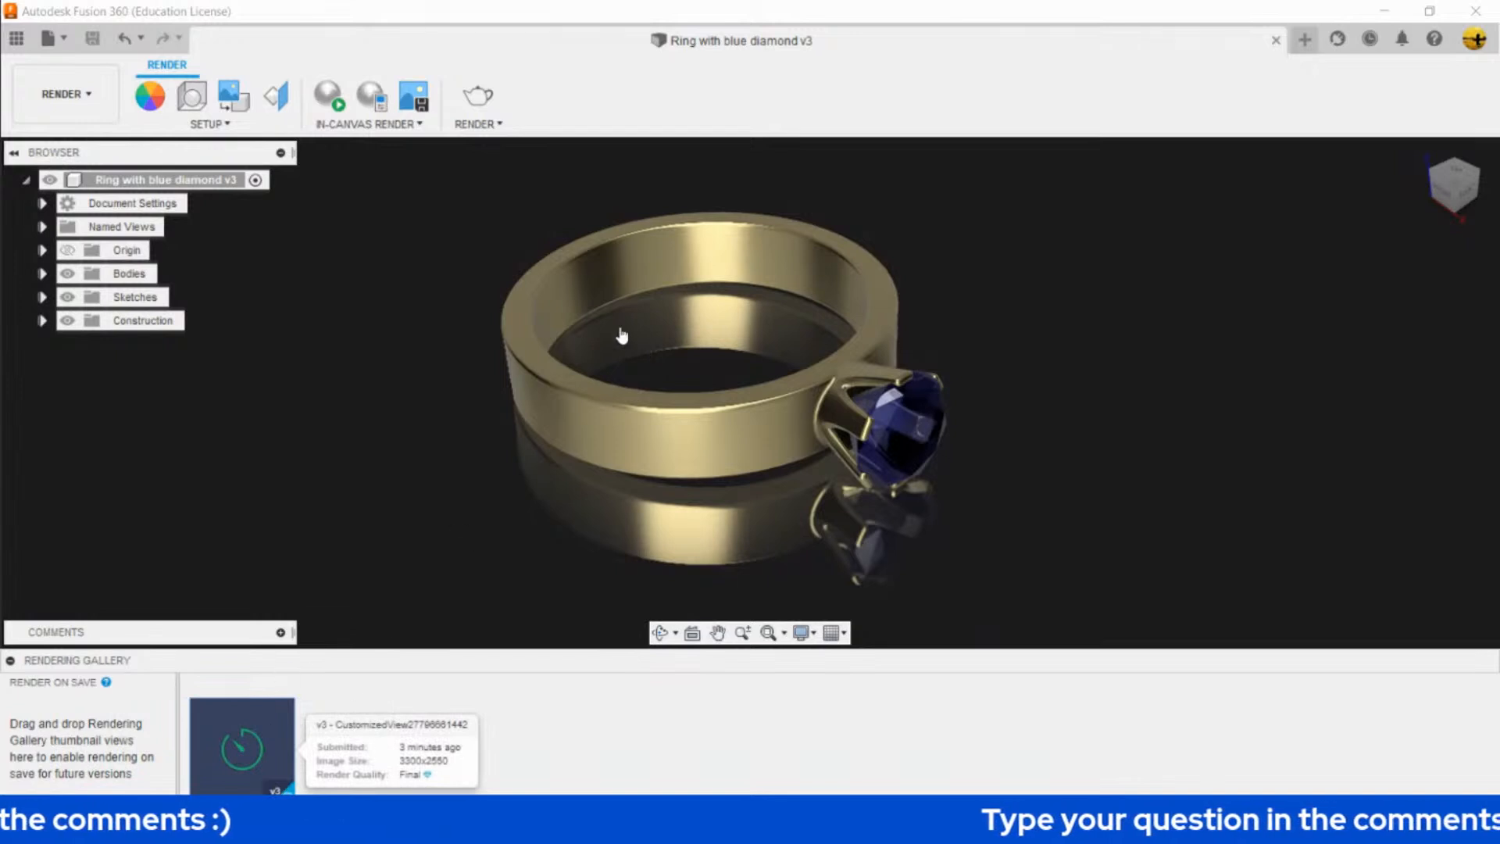
click(11, 660)
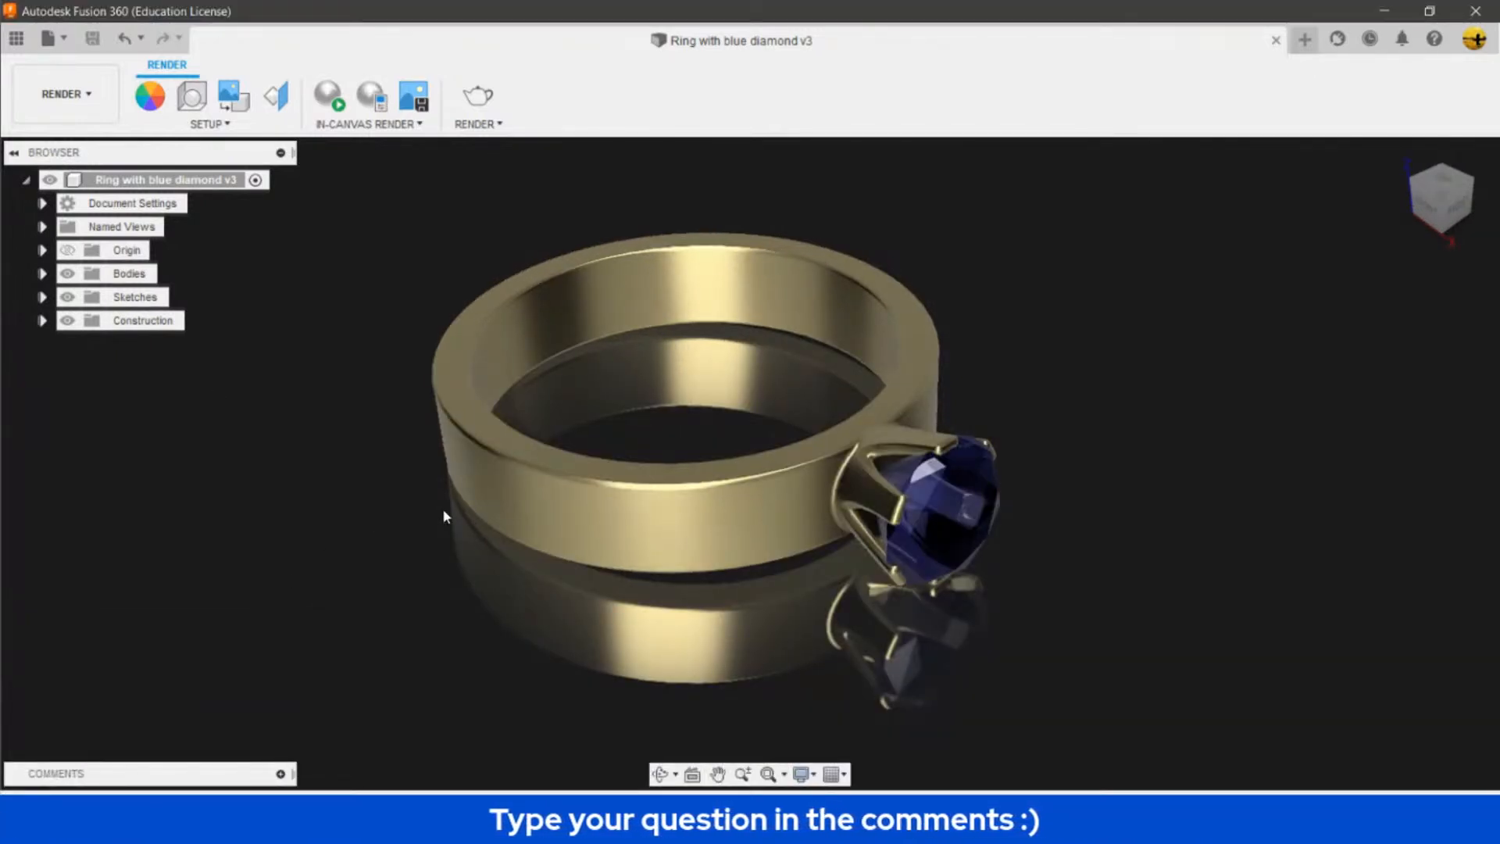
- Open the Ornithopter design from the Photorealistic Rendering using Fusion 360 project and look over its components
click(21, 37)
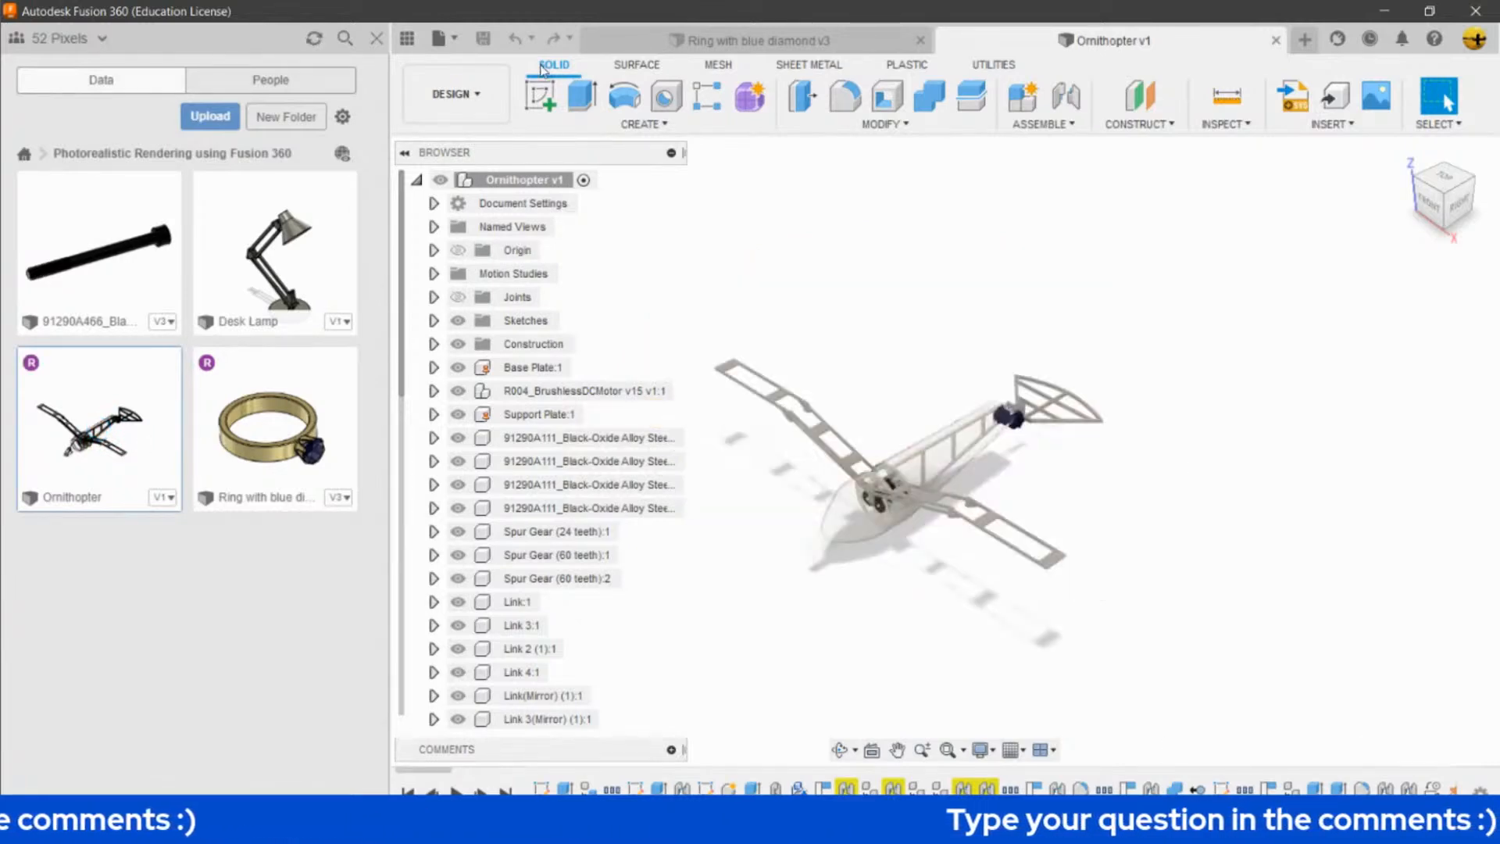
click(376, 39)
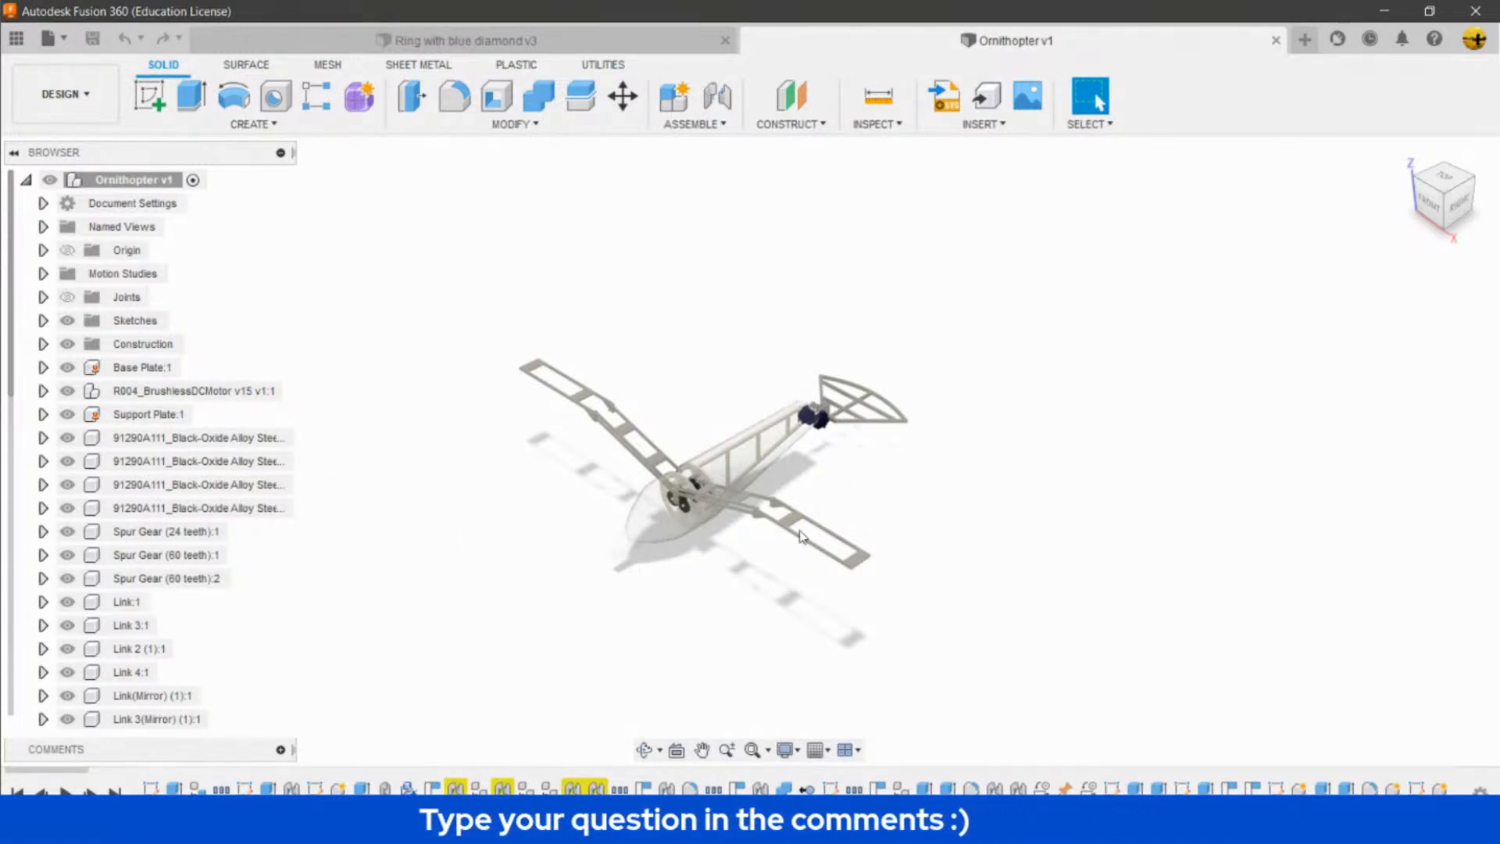
scroll(91, 507, down, 5)
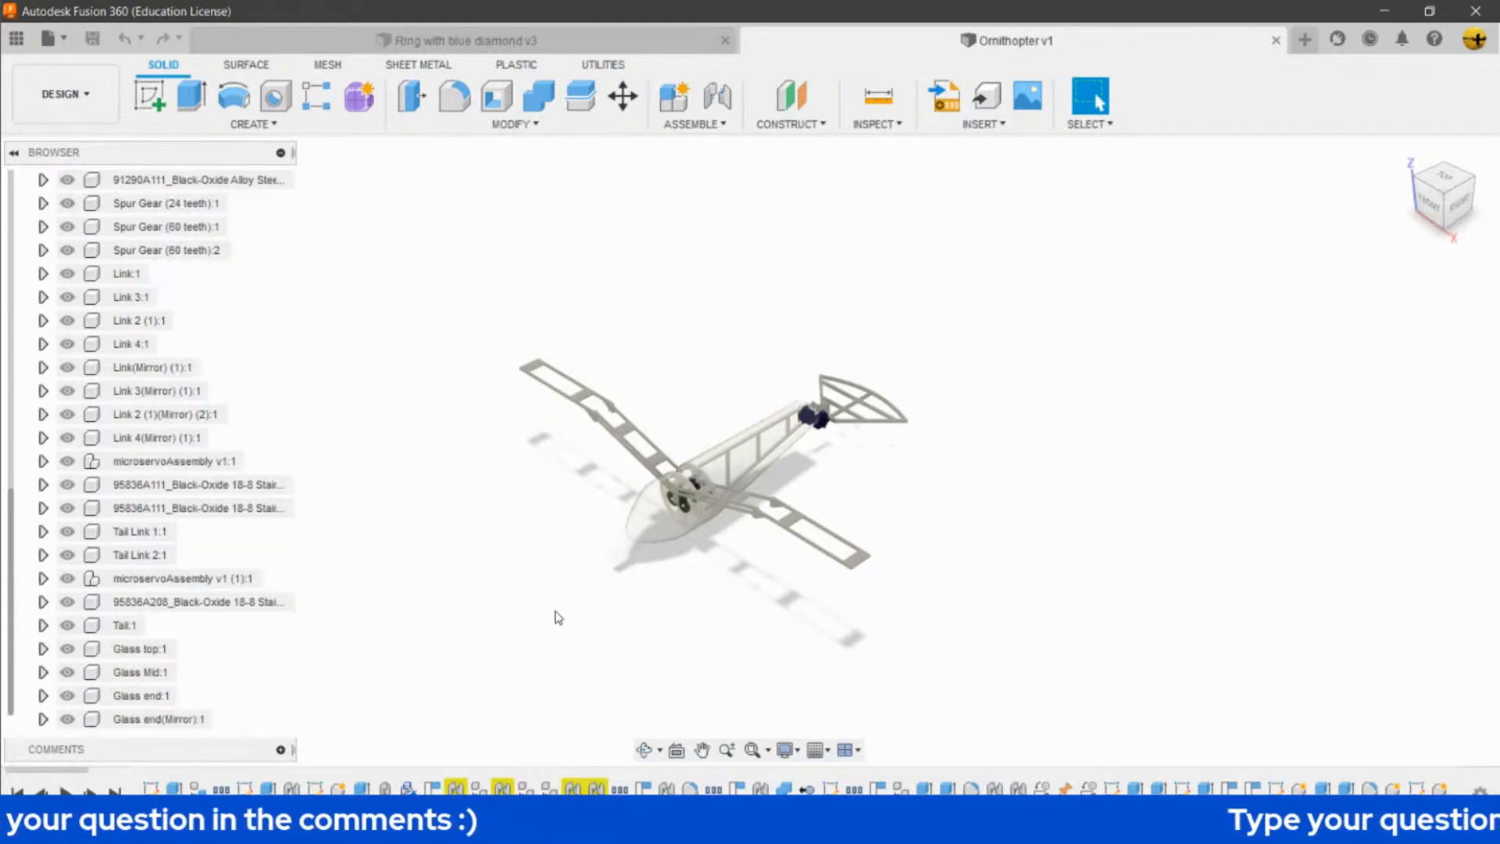
scroll(649, 526, up, 6)
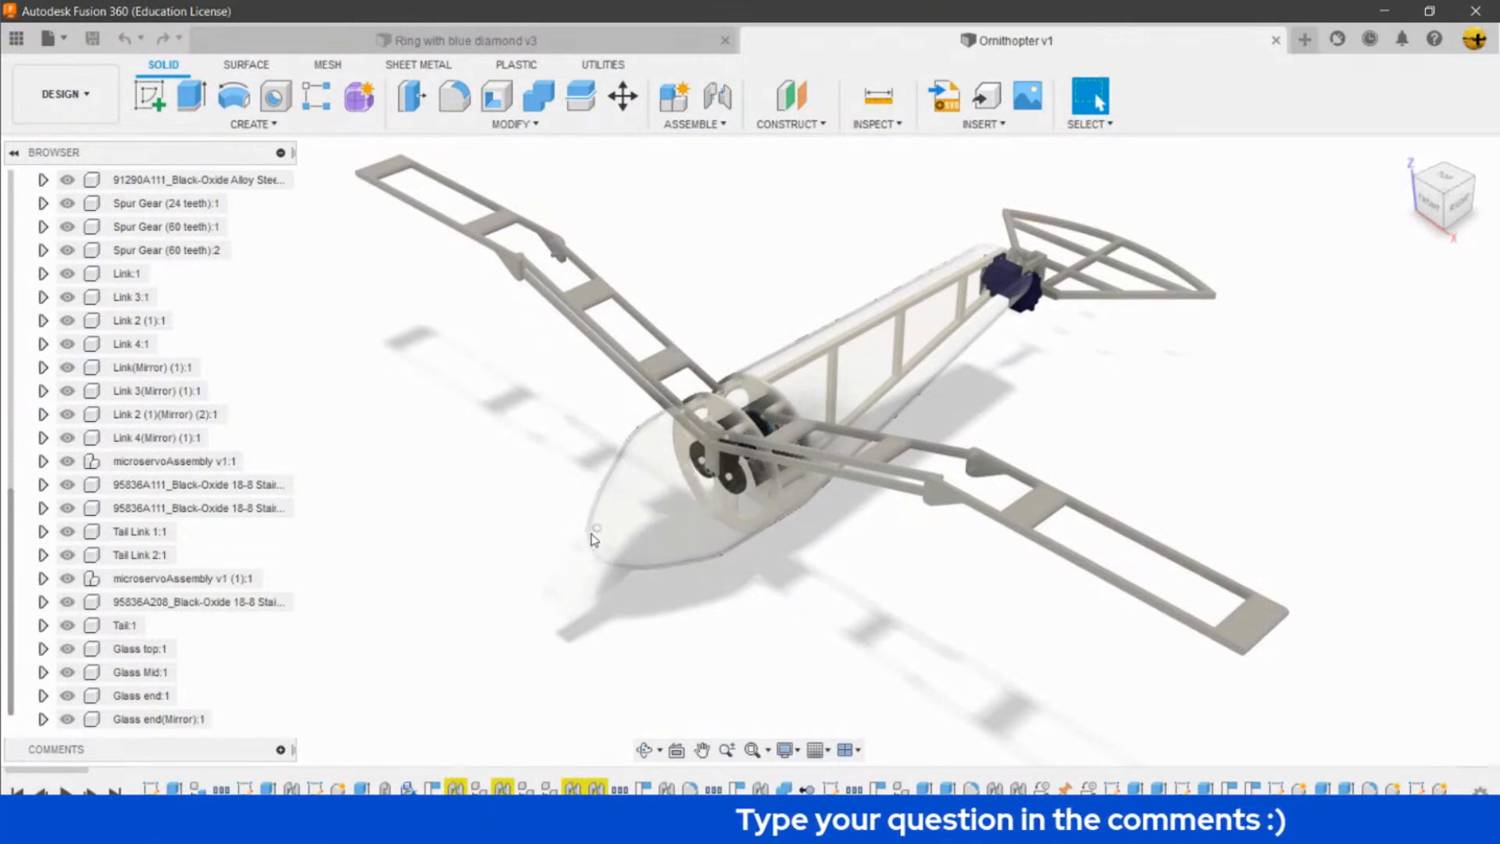
scroll(536, 423, down, 4)
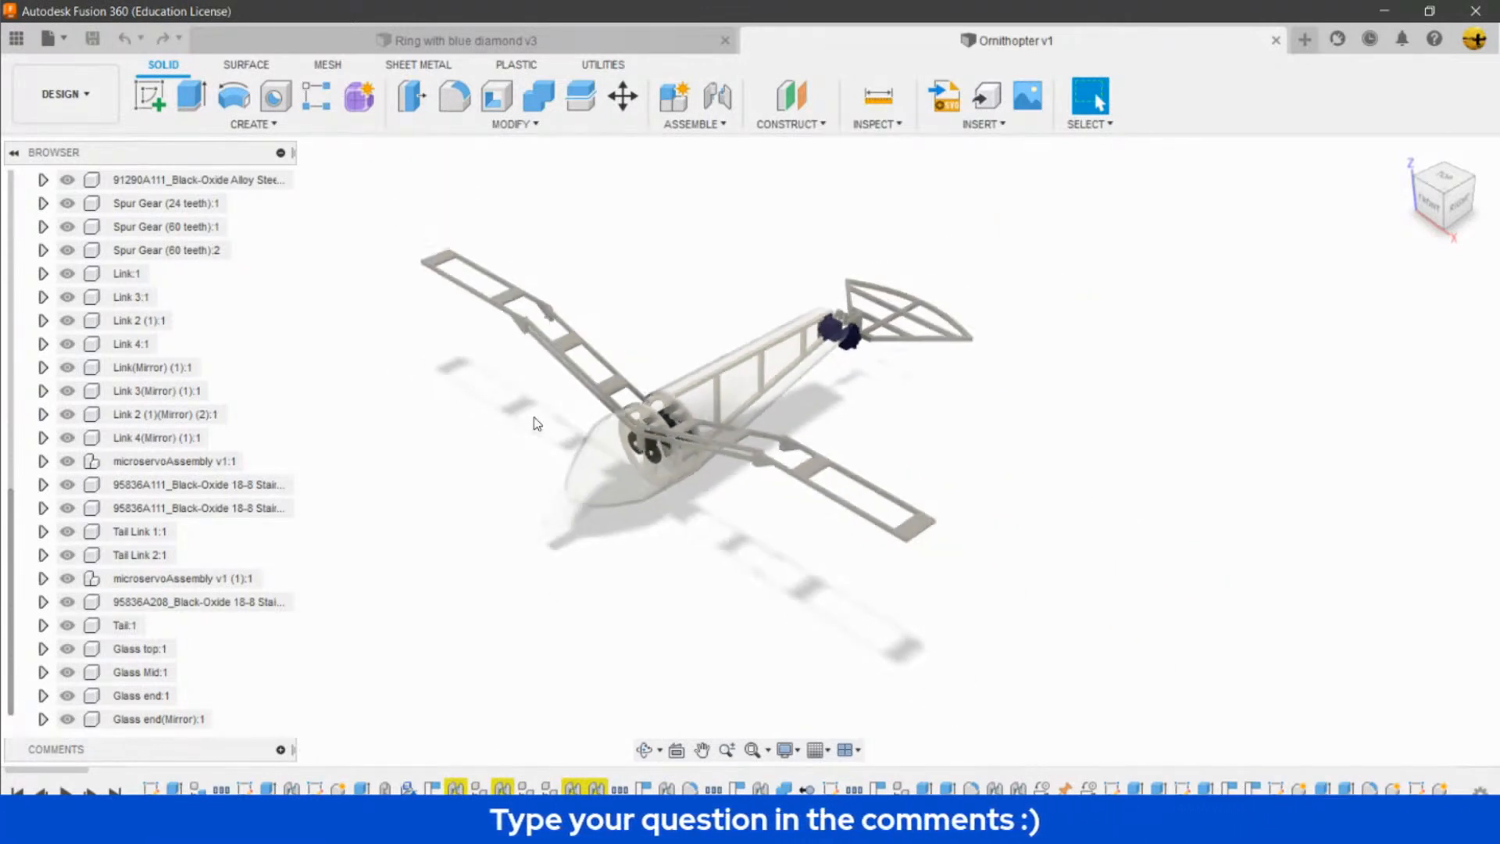
- Switch the Ornithopter design to the Render workspace and collapse its empty rendering gallery
click(65, 94)
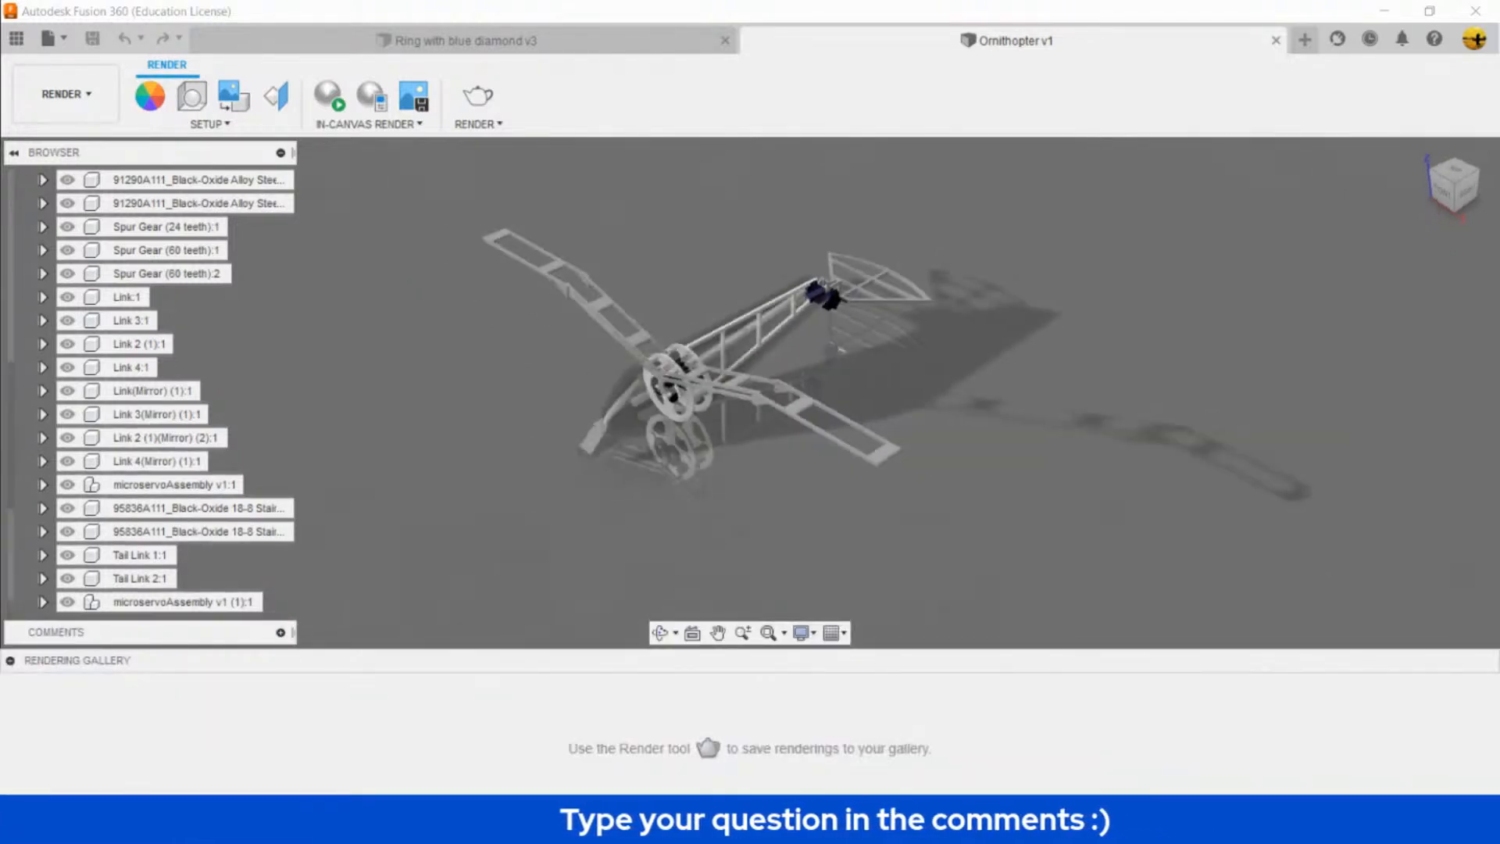
click(11, 660)
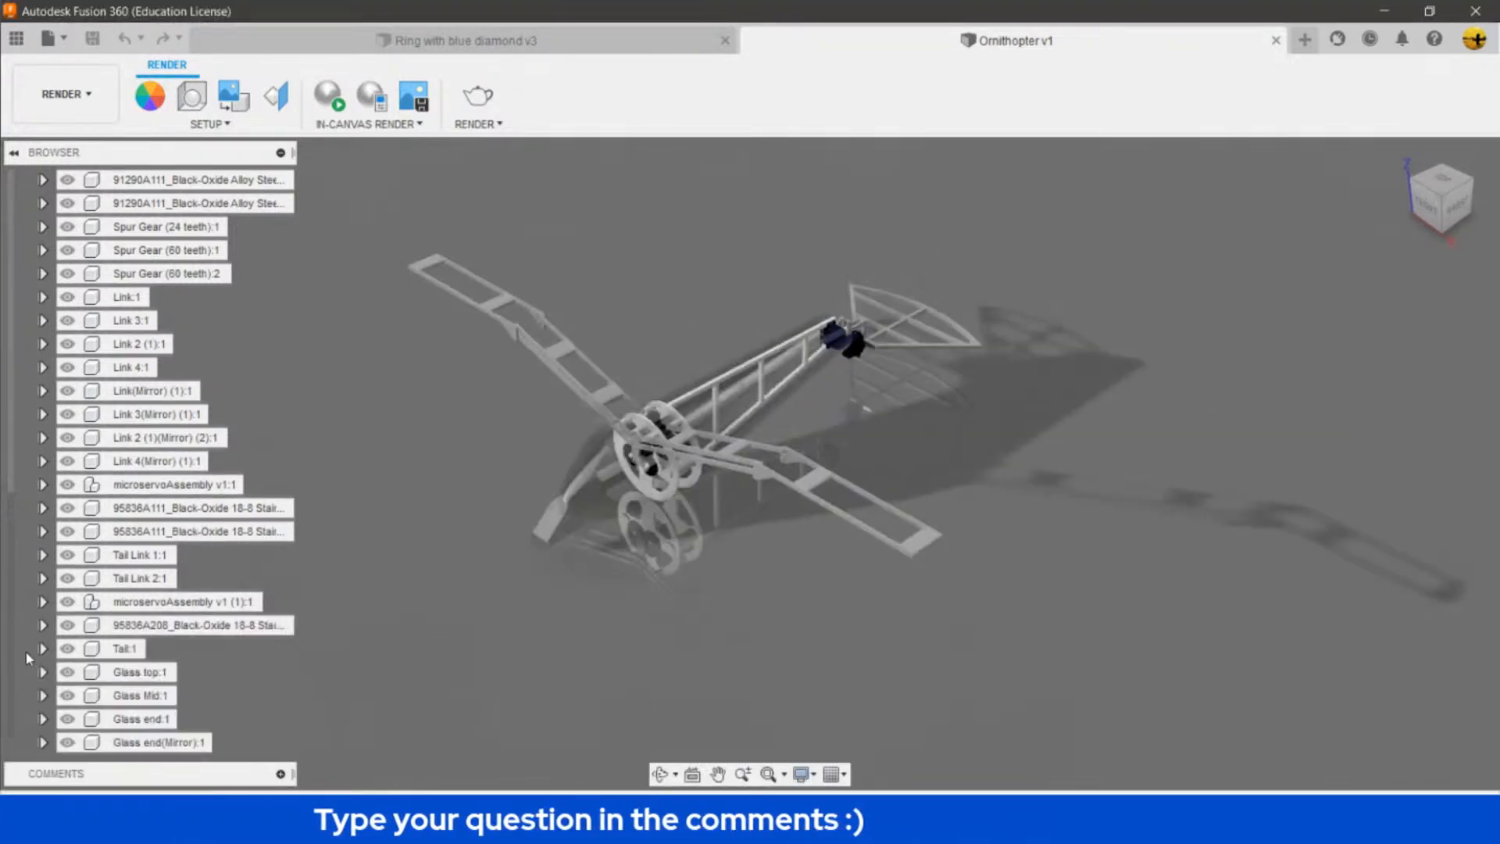
scroll(972, 538, down, 1)
middle_drag(972, 538, 1004, 551)
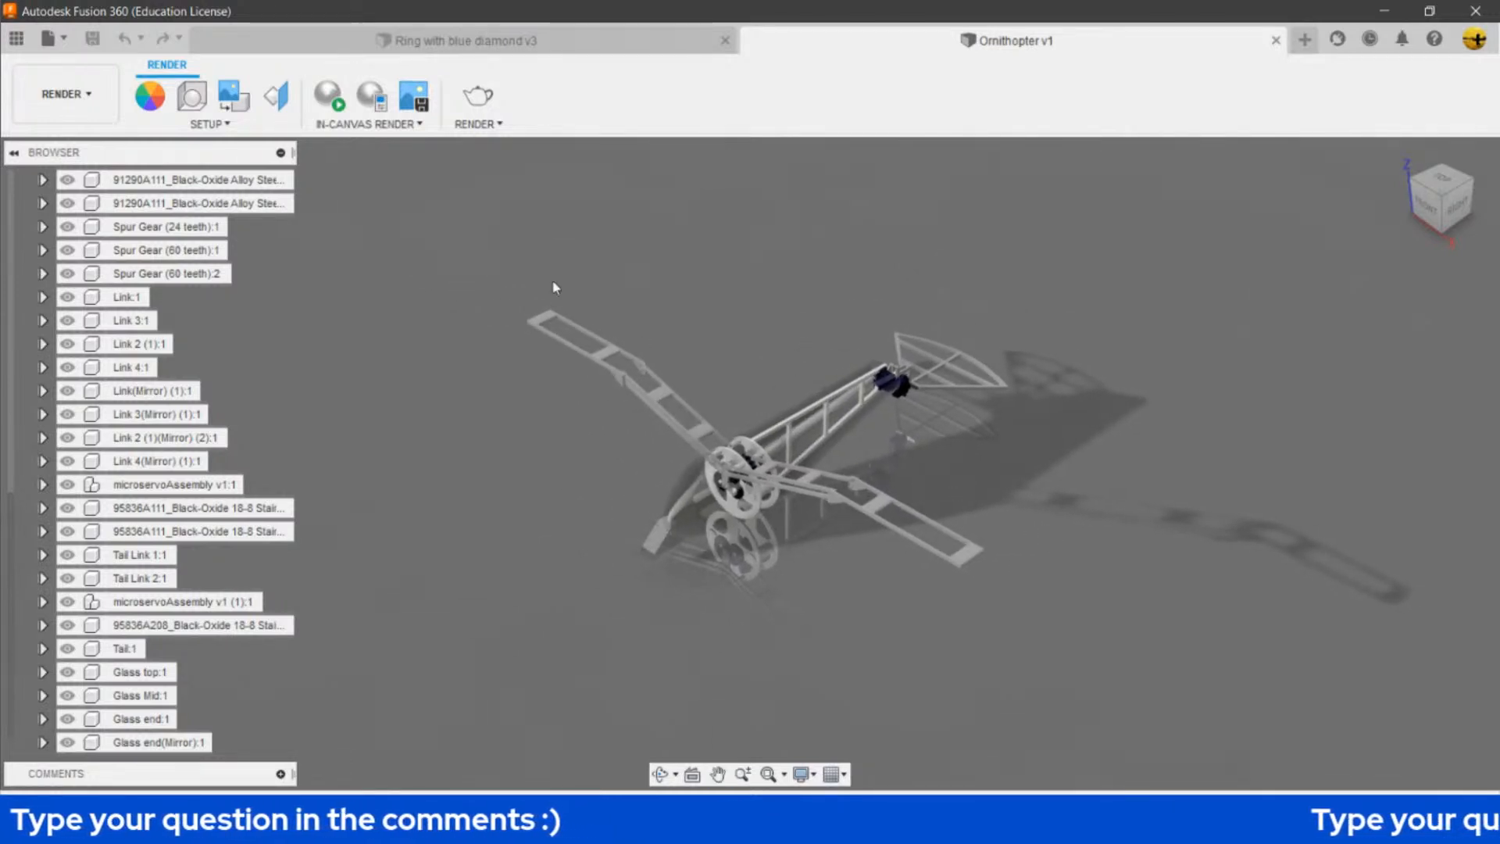
click(139, 98)
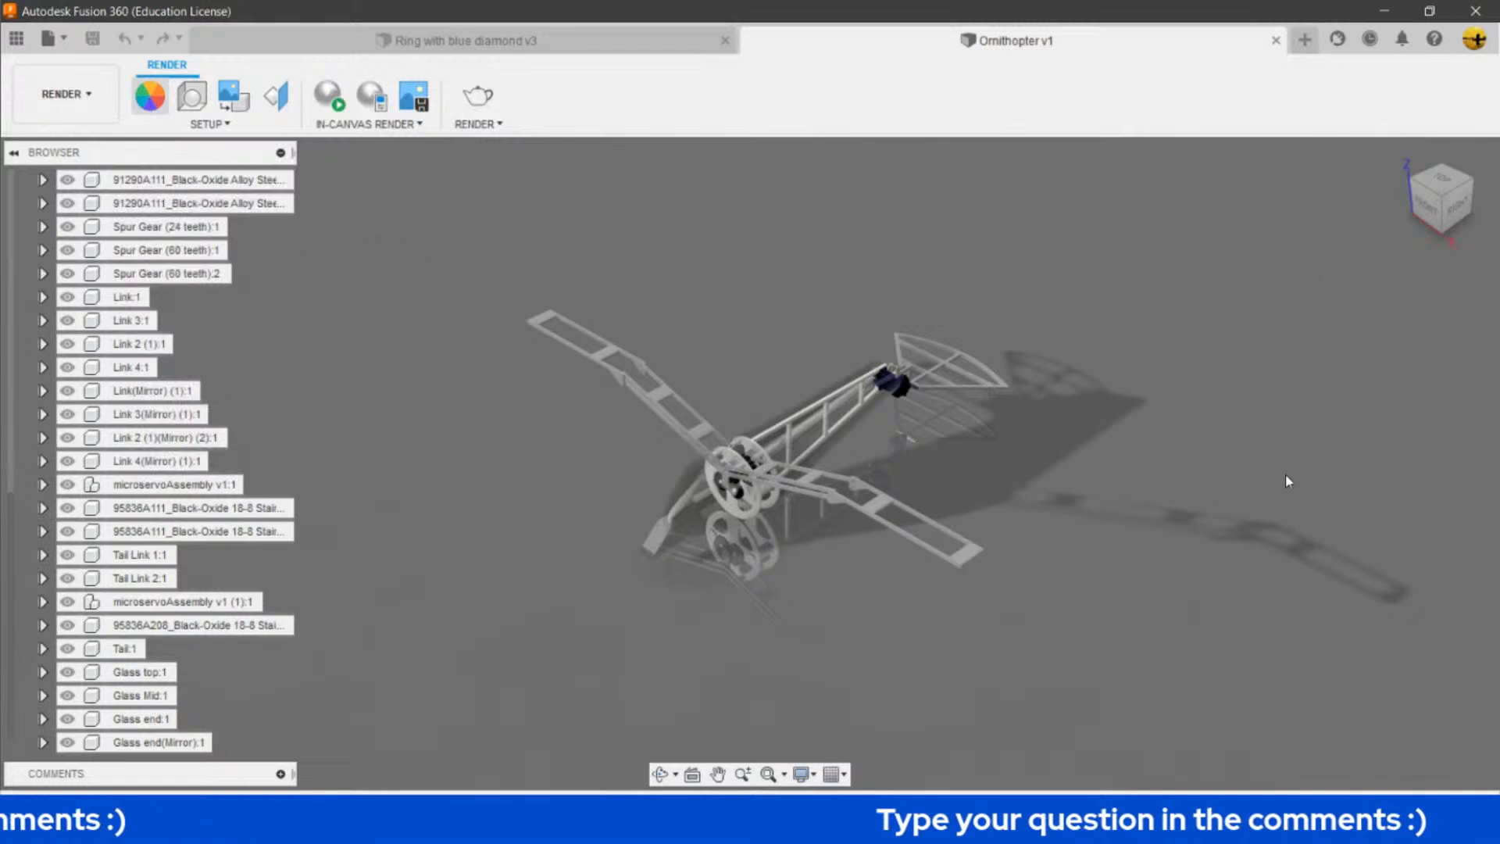
key(a)
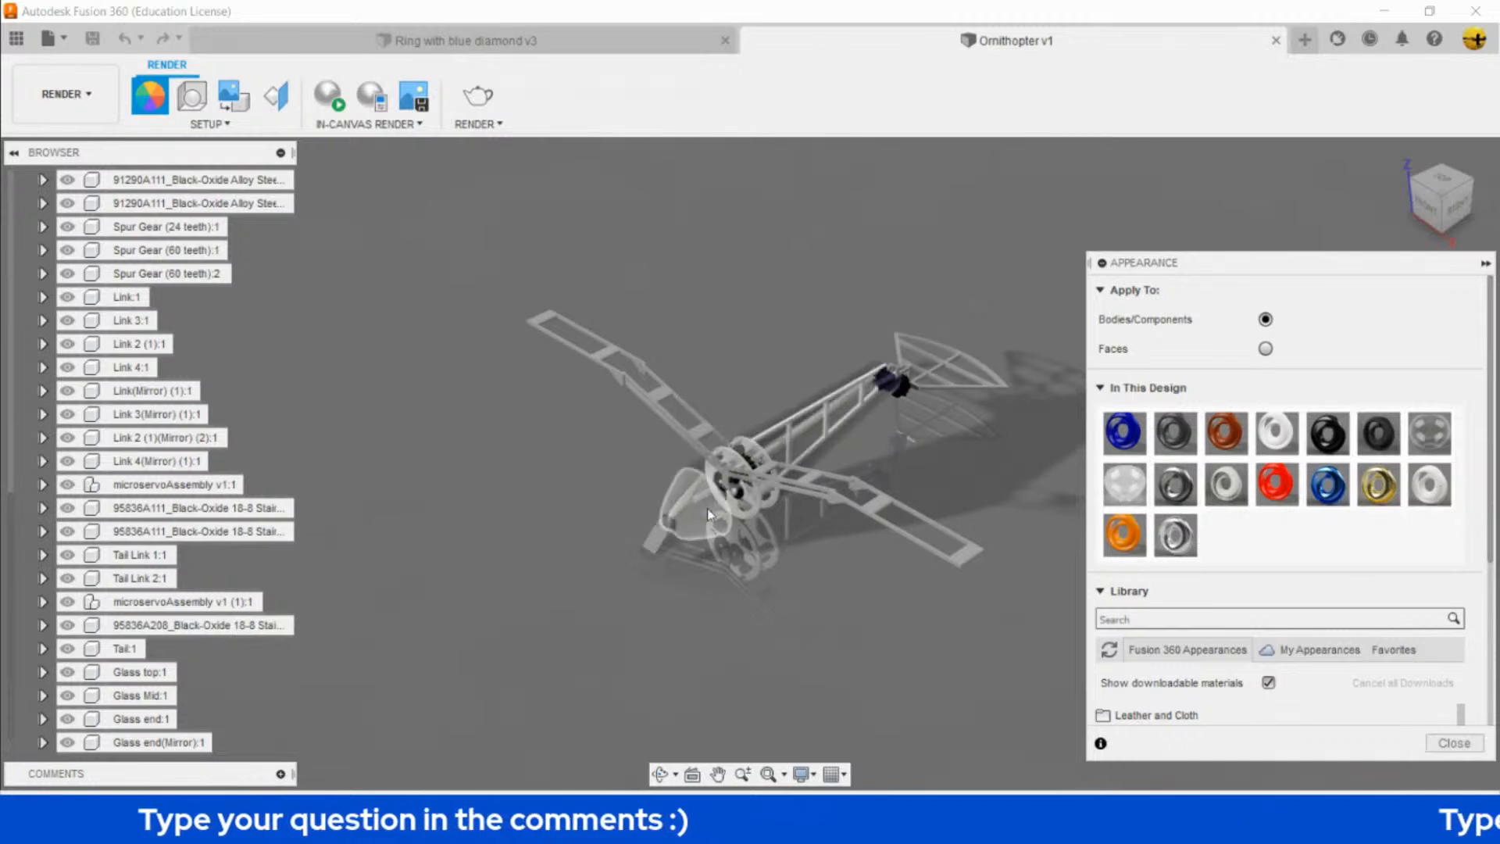
click(1458, 748)
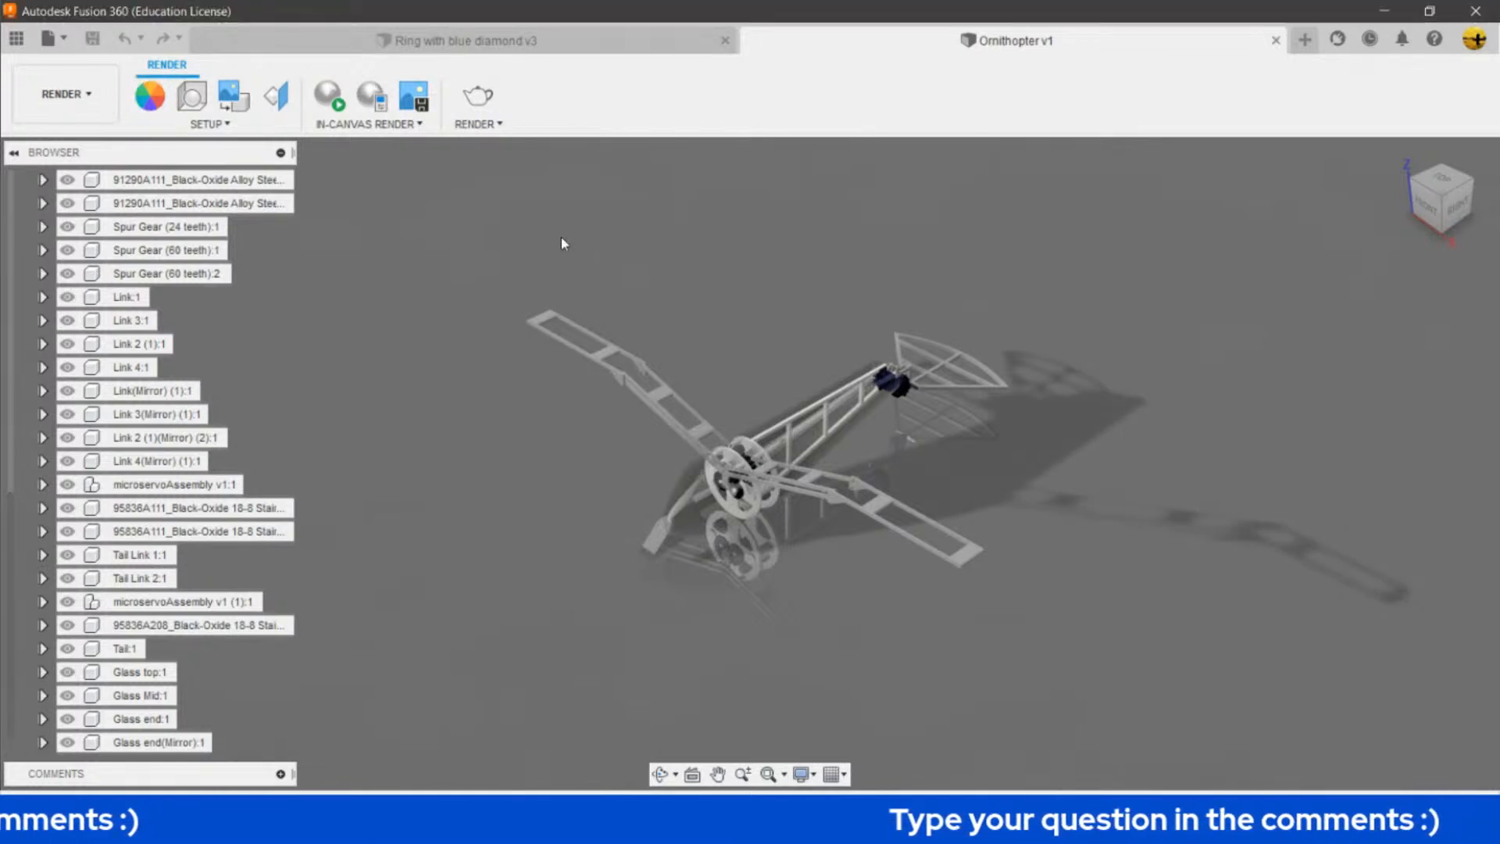
- Set the Ornithopter scene's background to a solid dark colour with RGB values 28, 28, 28
click(193, 99)
click(1382, 436)
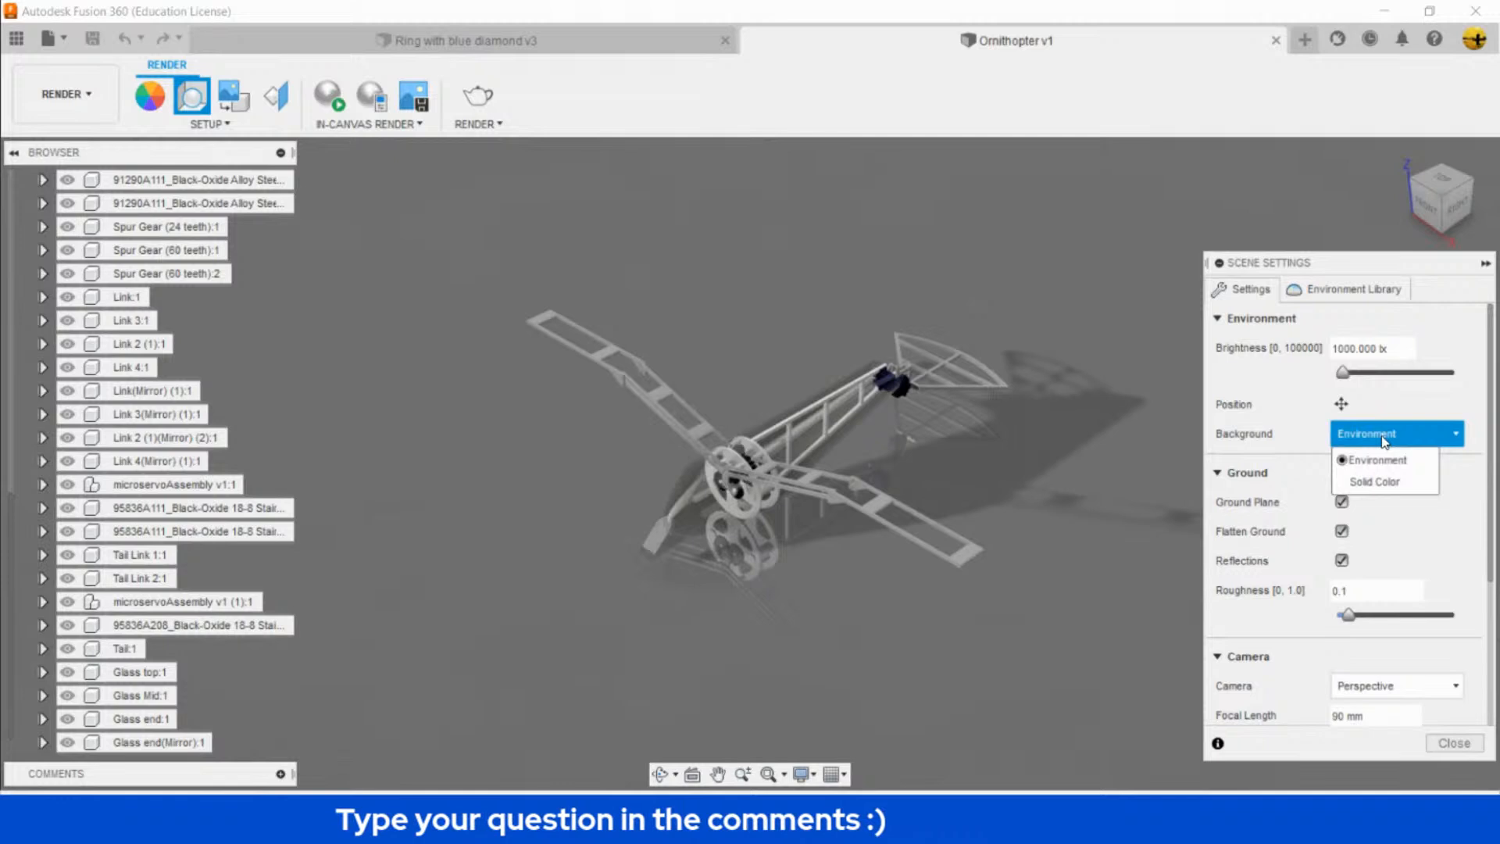
click(1379, 486)
click(1361, 459)
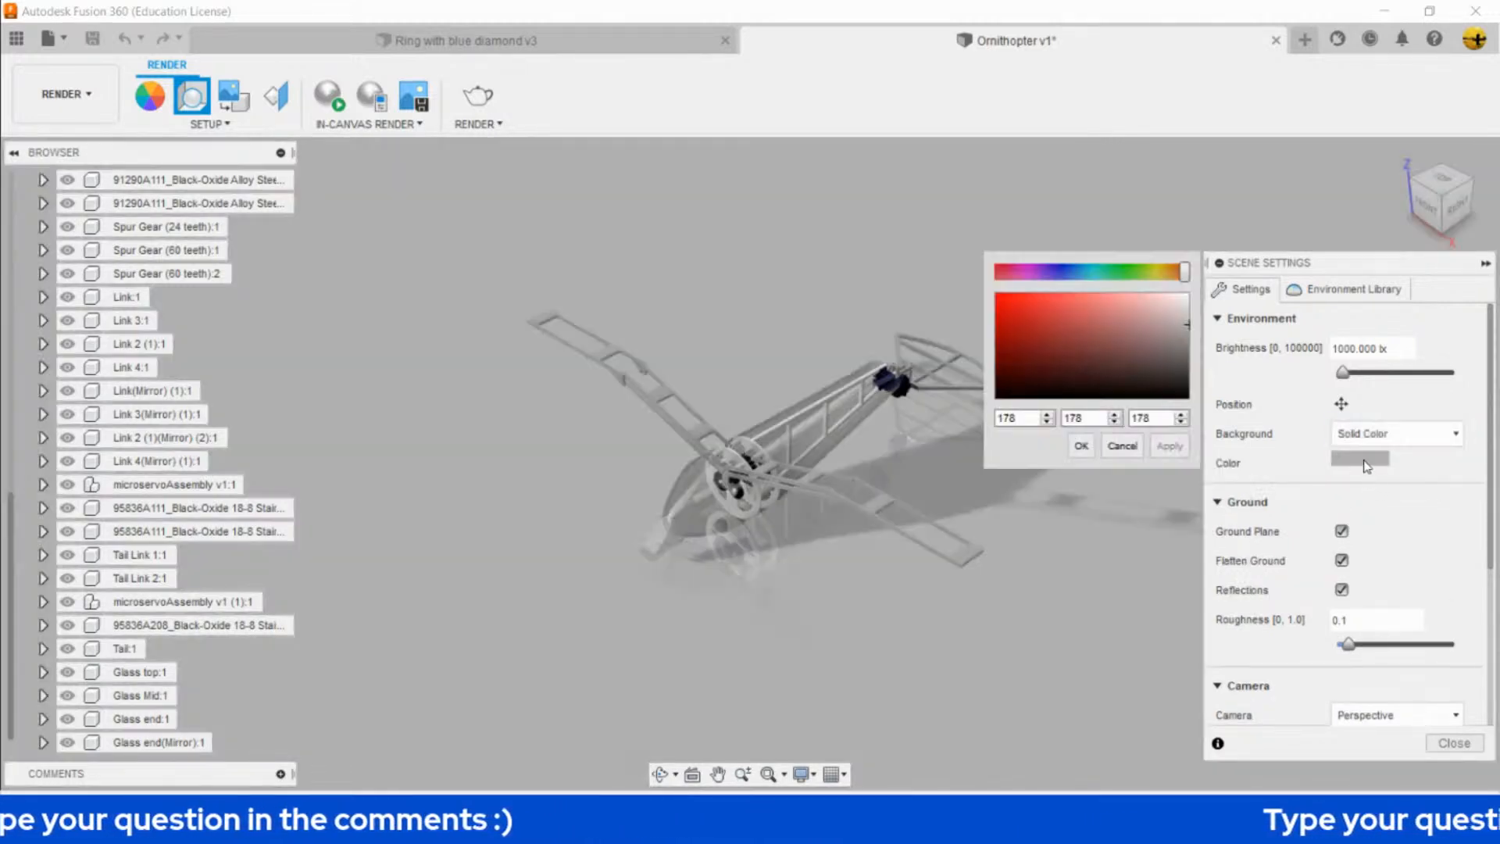
drag(1178, 367, 1193, 385)
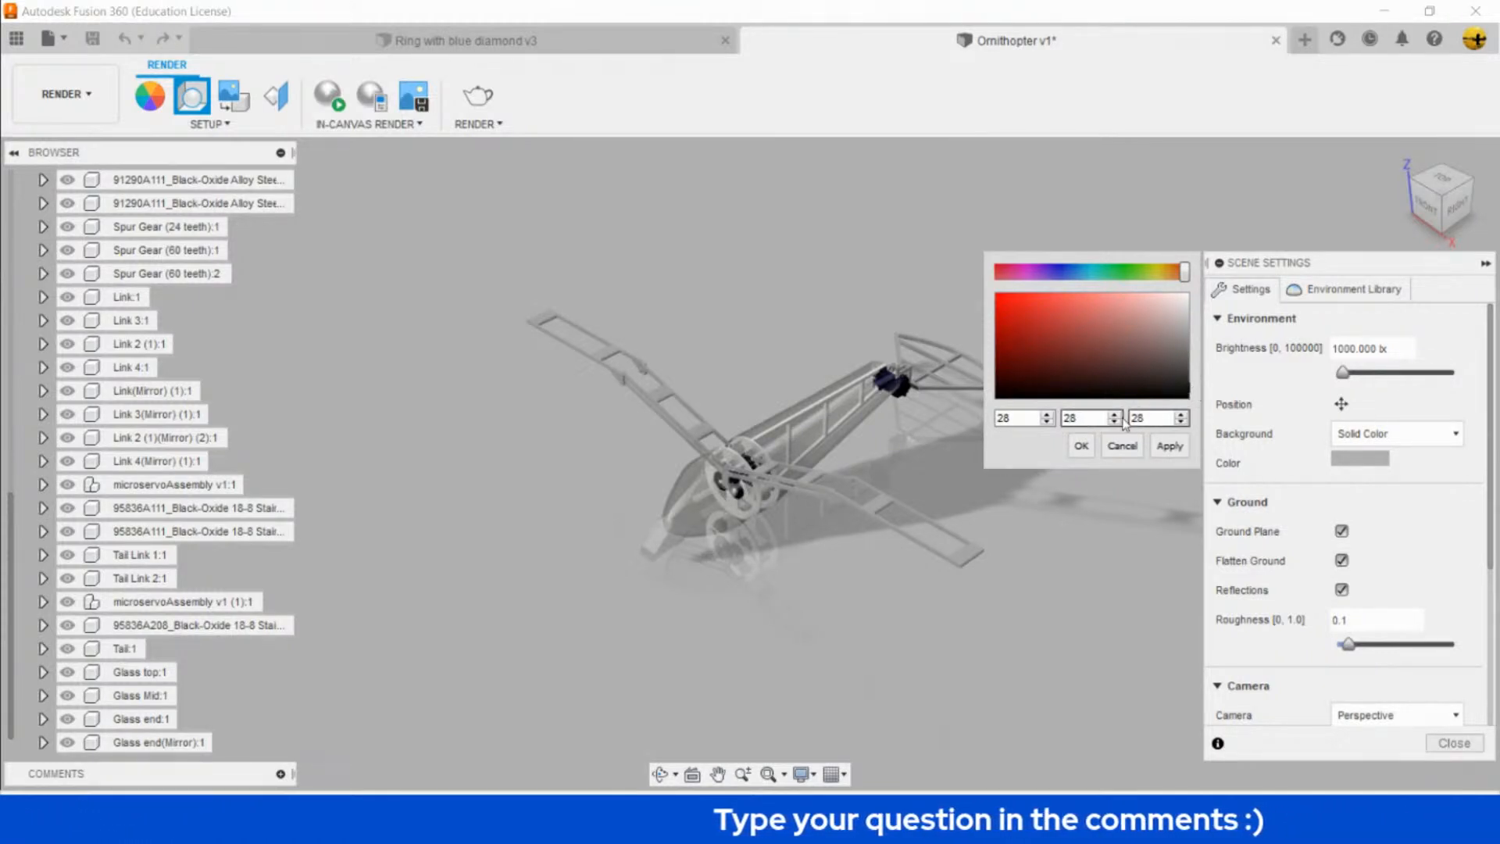
click(1176, 450)
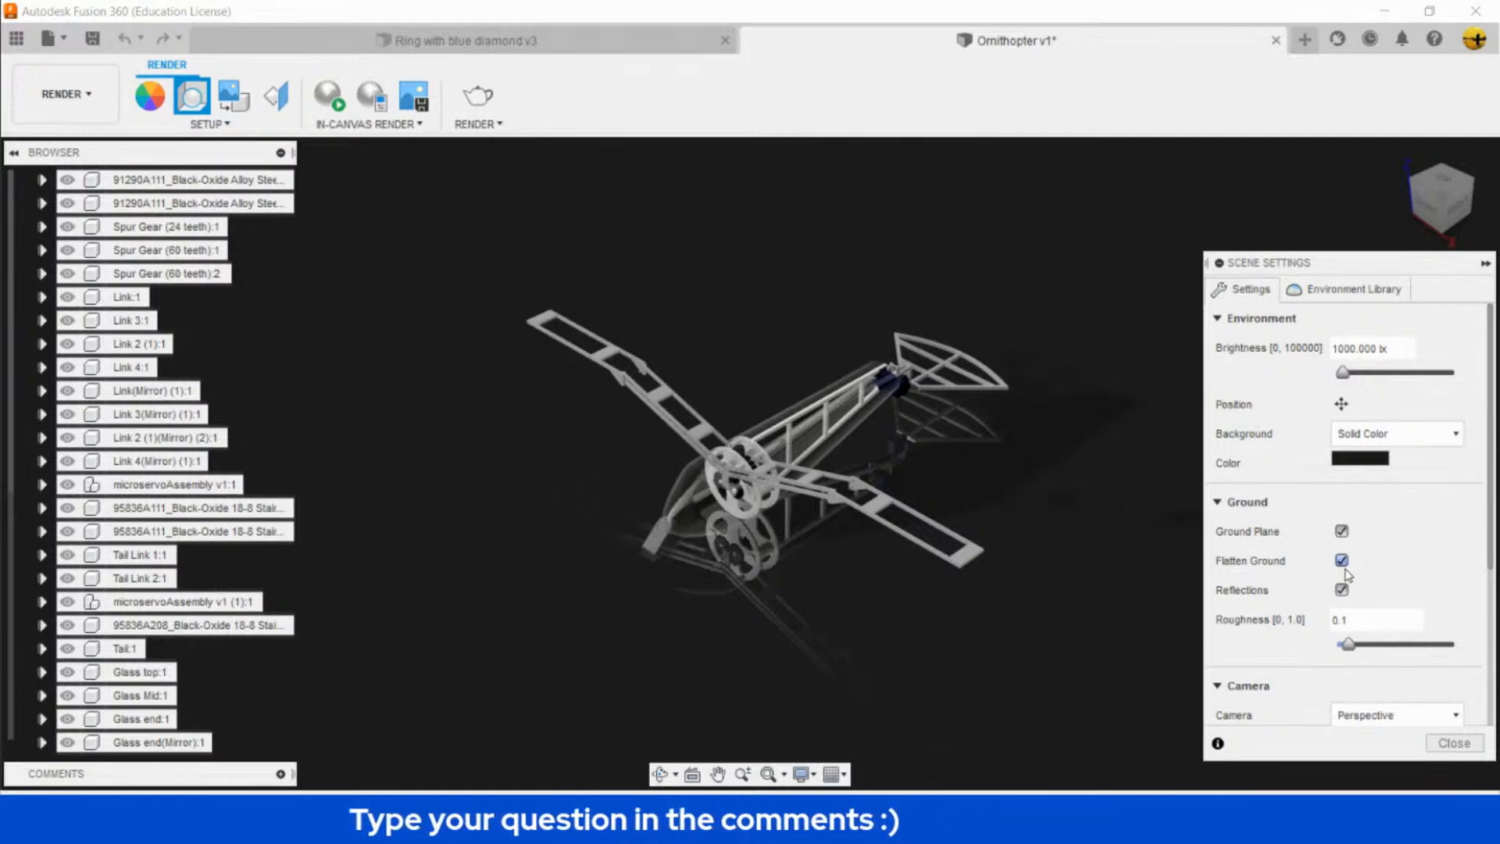
- Try the Soft Light environment on the Ornithopter scene and switch back to Sharp Highlights
click(1346, 291)
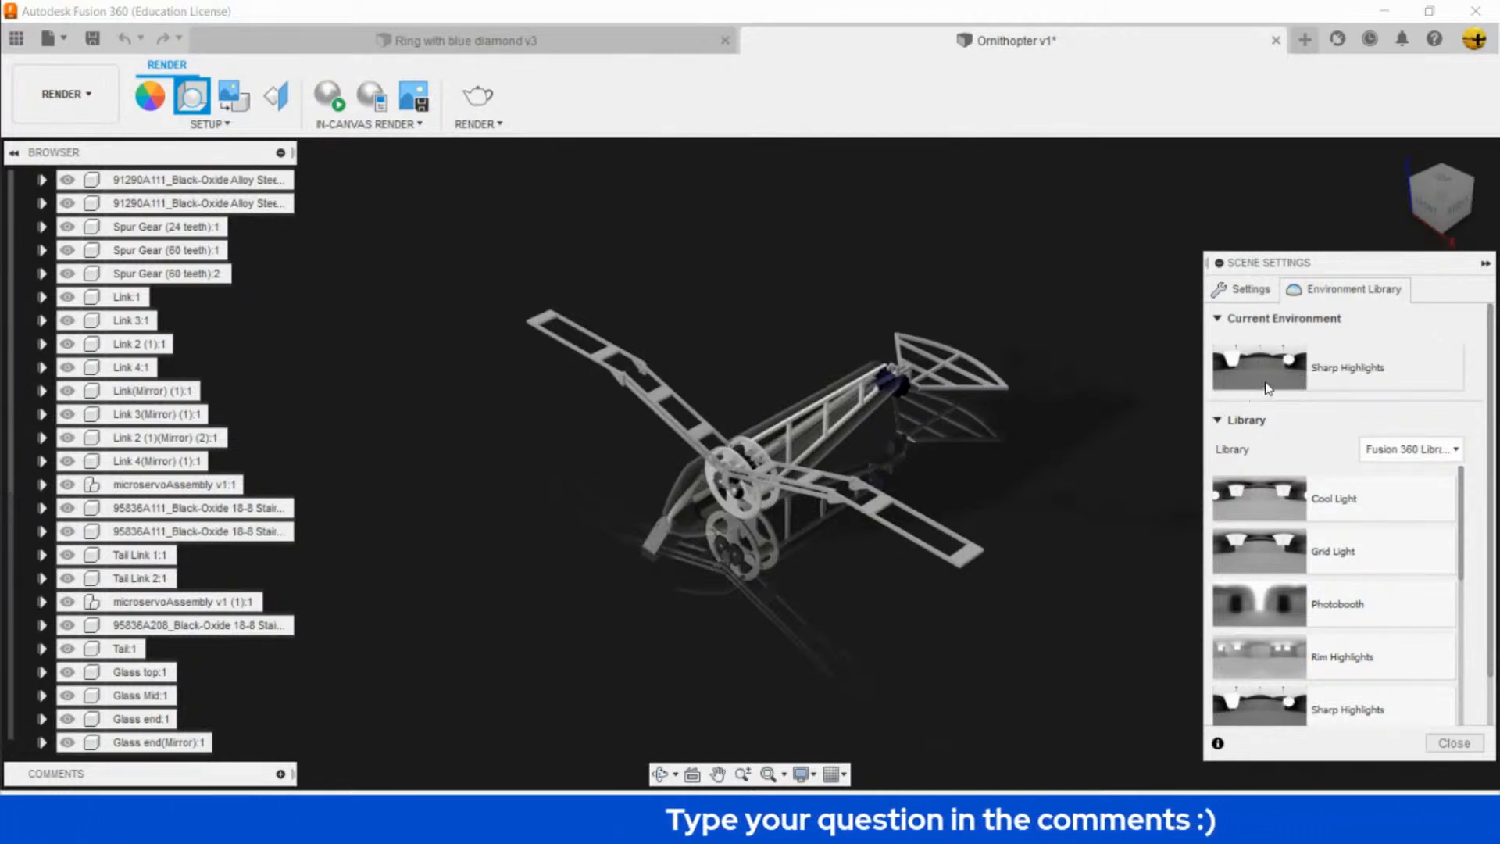
scroll(1281, 598, down, 3)
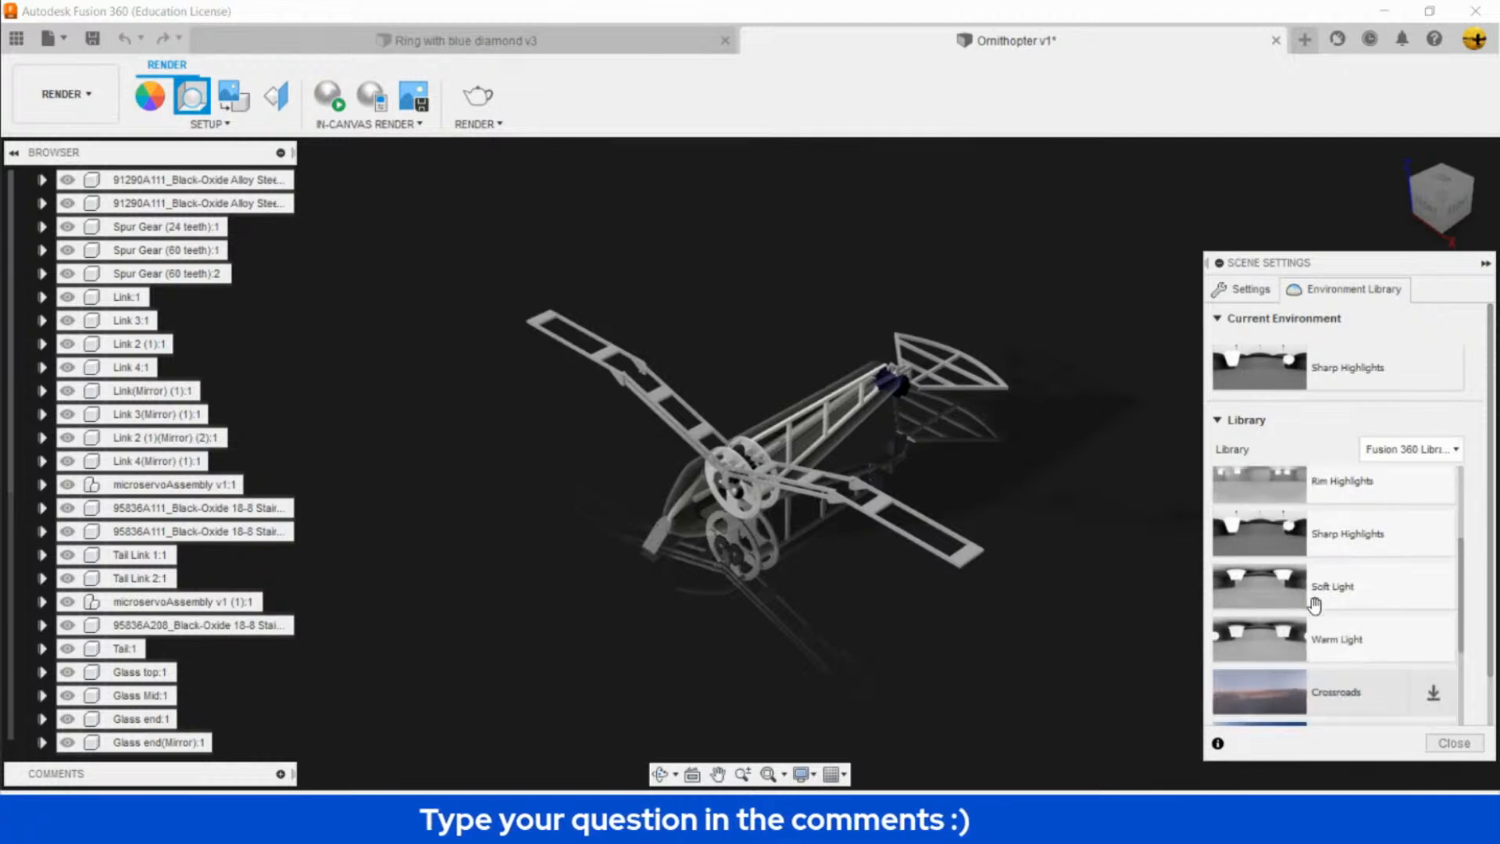
drag(1267, 577, 1141, 511)
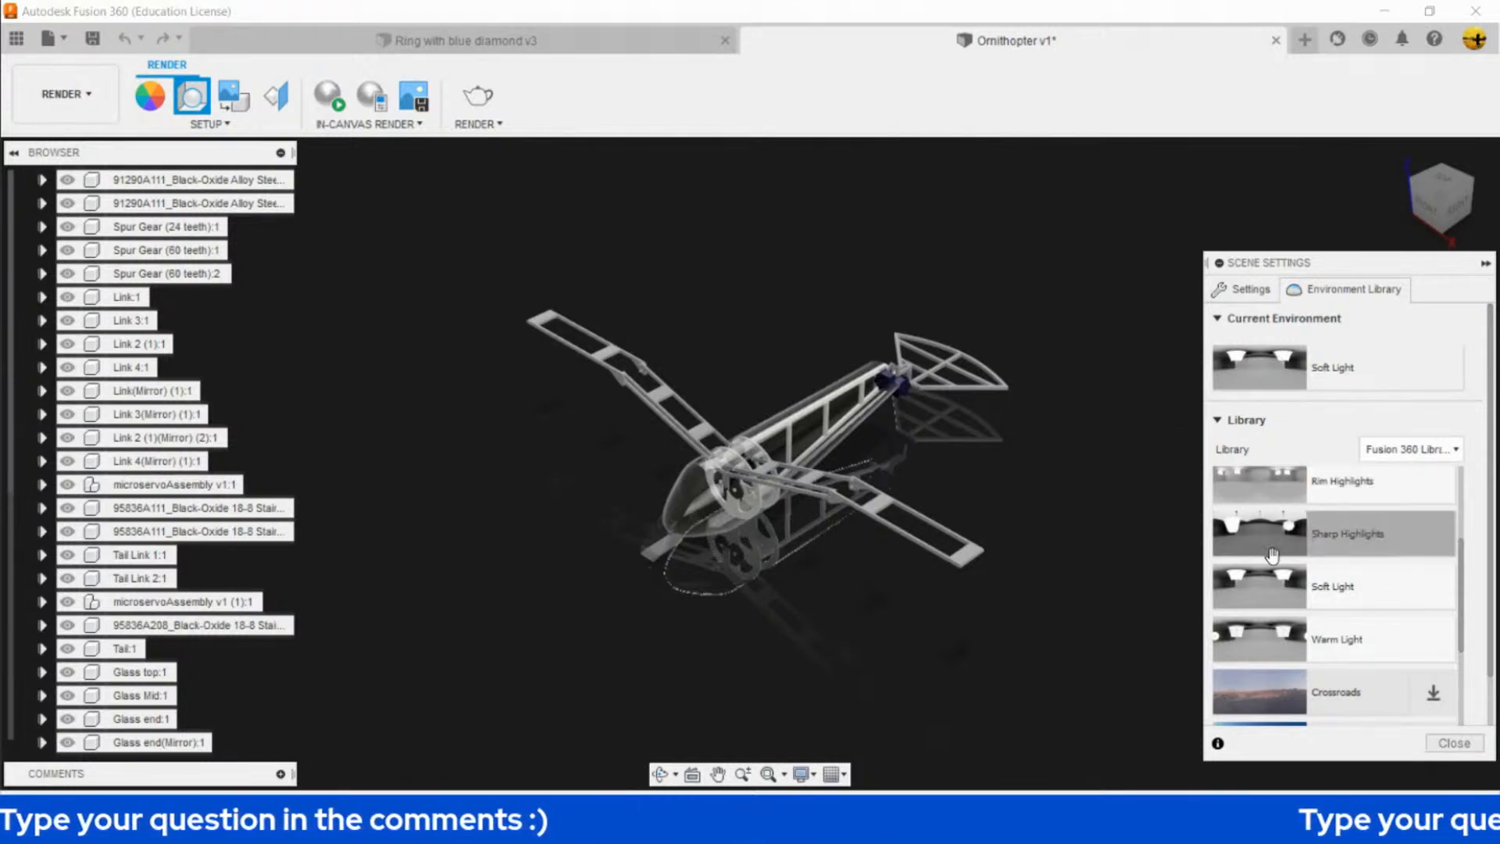
scroll(1272, 555, up, 1)
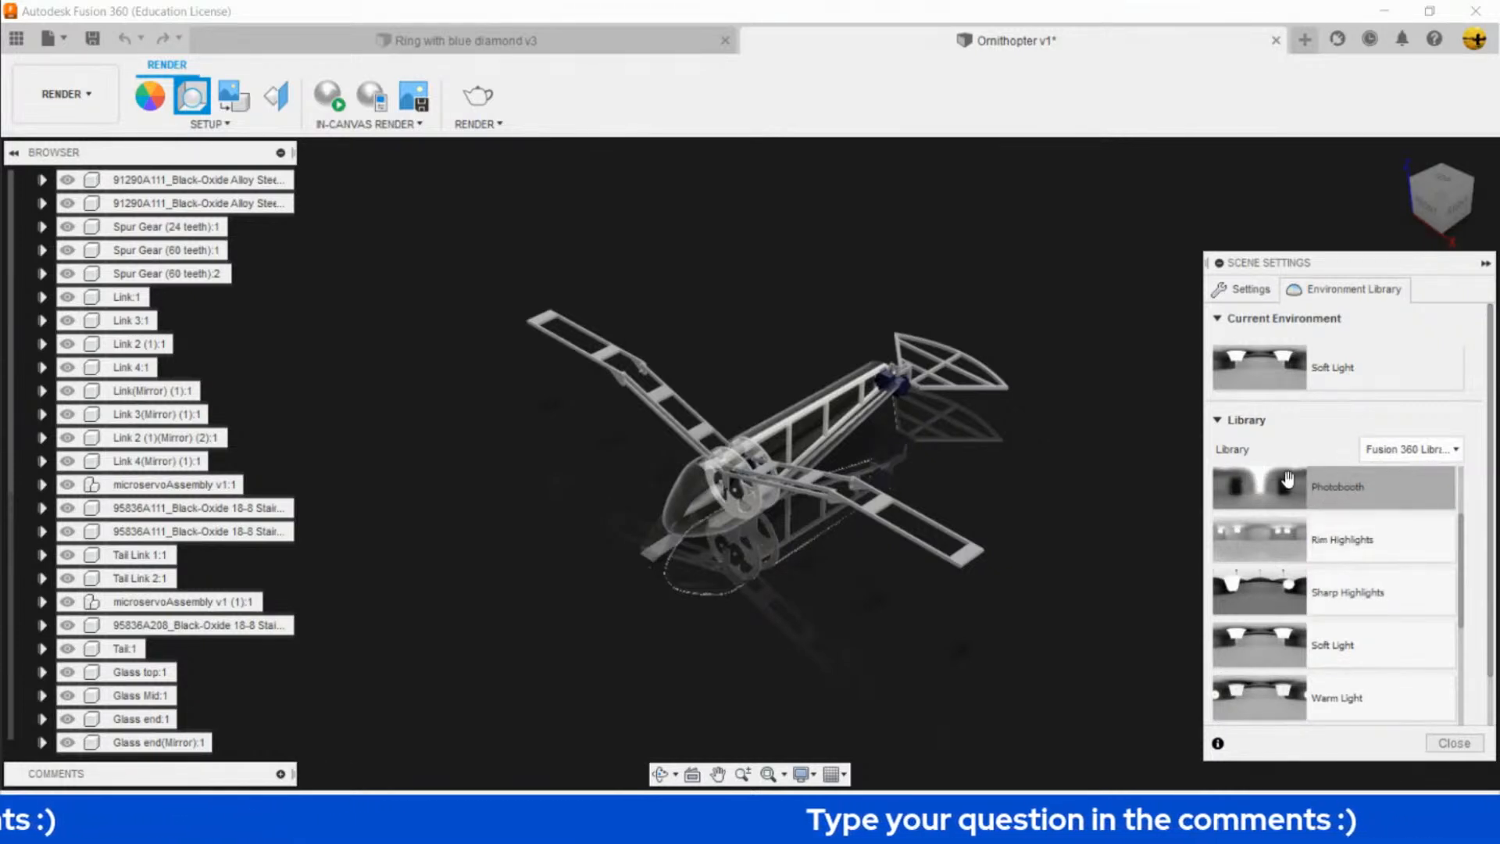
drag(1300, 582, 1141, 530)
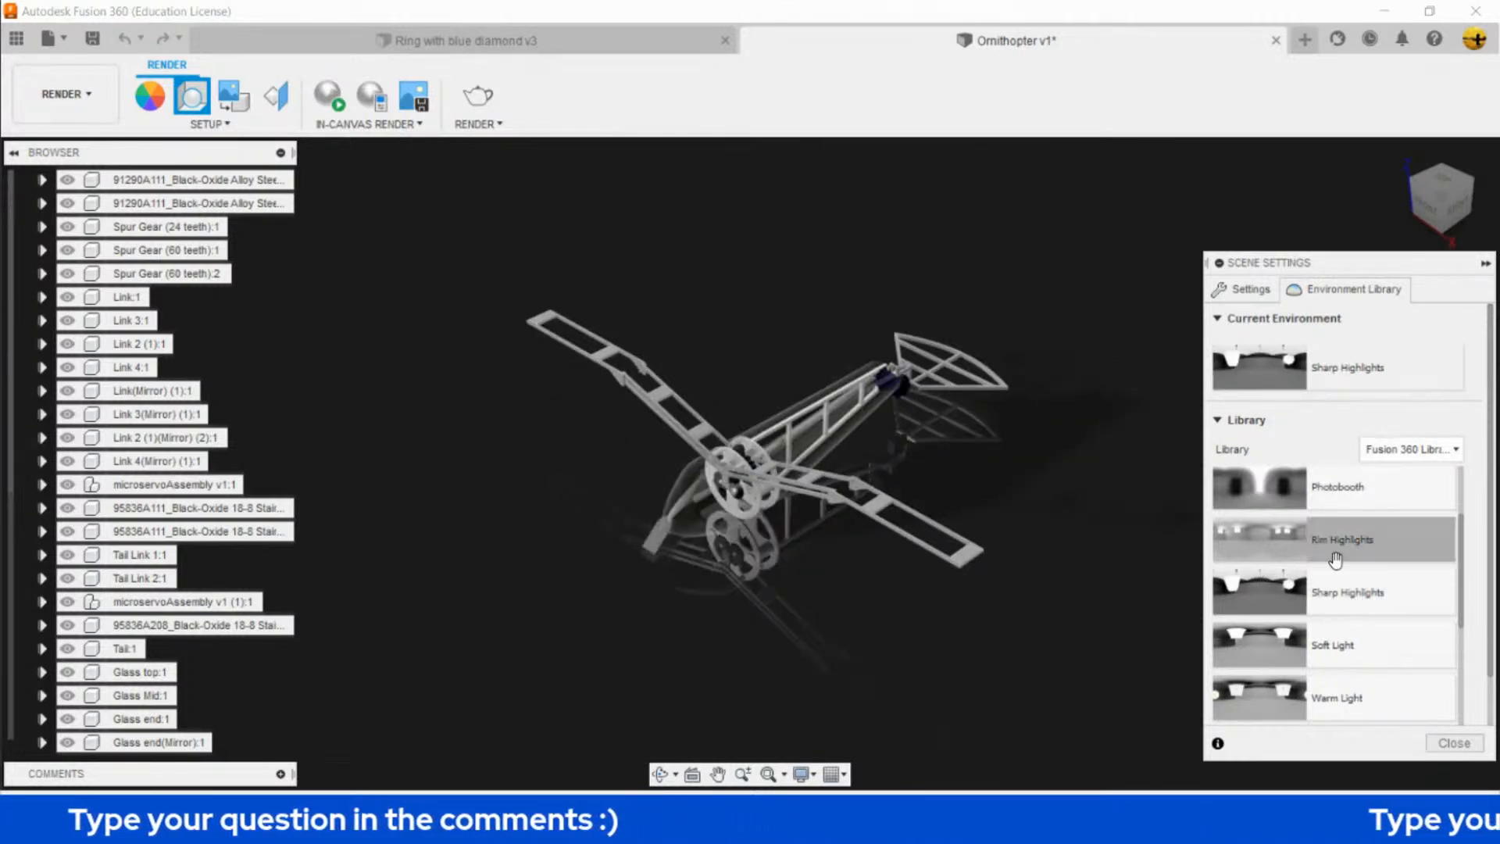
scroll(1297, 489, up, 2)
- Rotate the scene environment to about -36.6 degrees and close the scene settings
click(1245, 289)
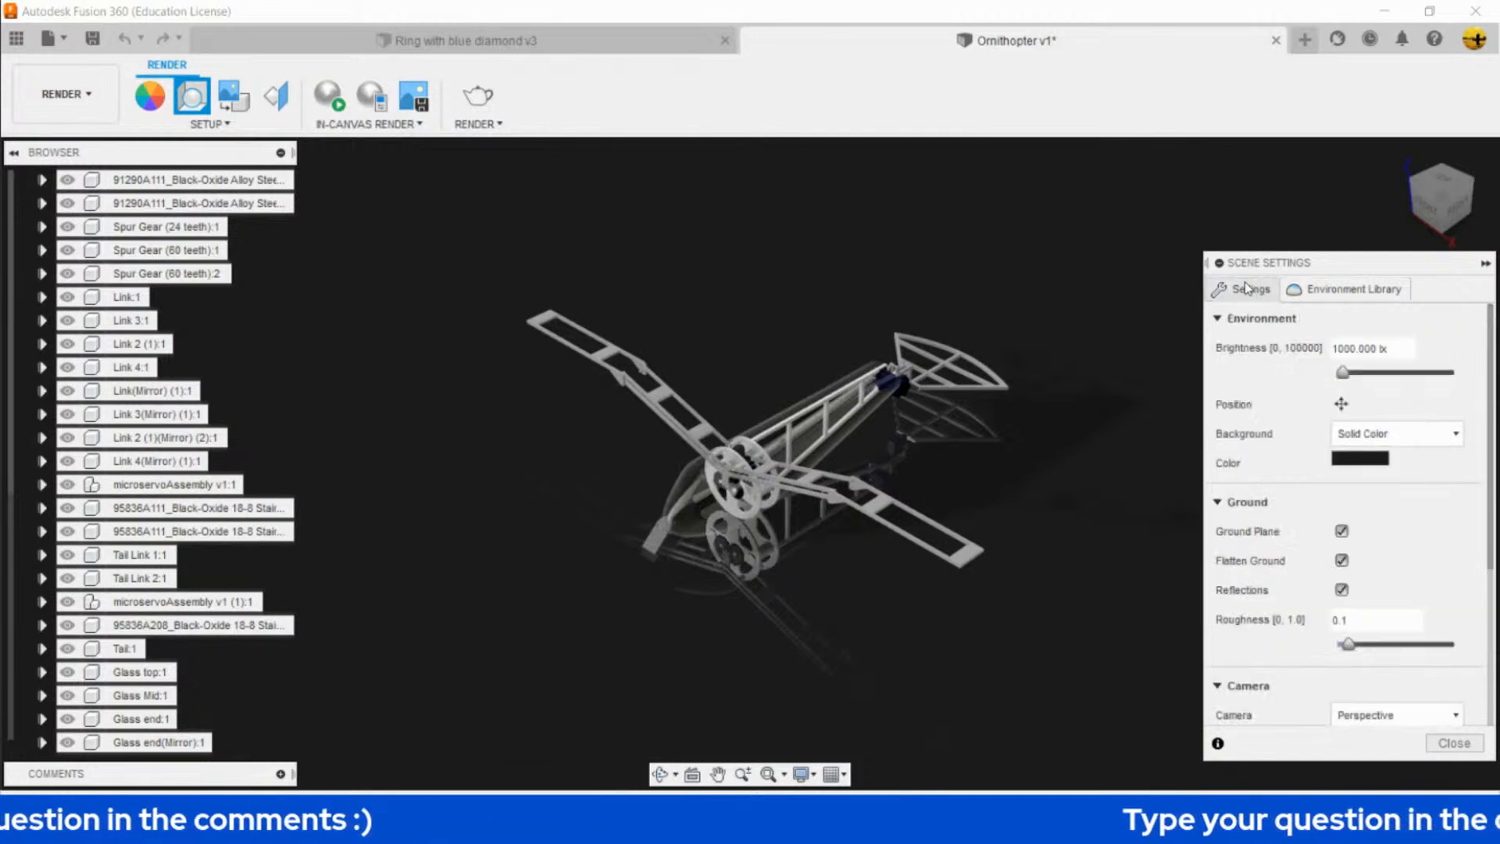
click(1341, 404)
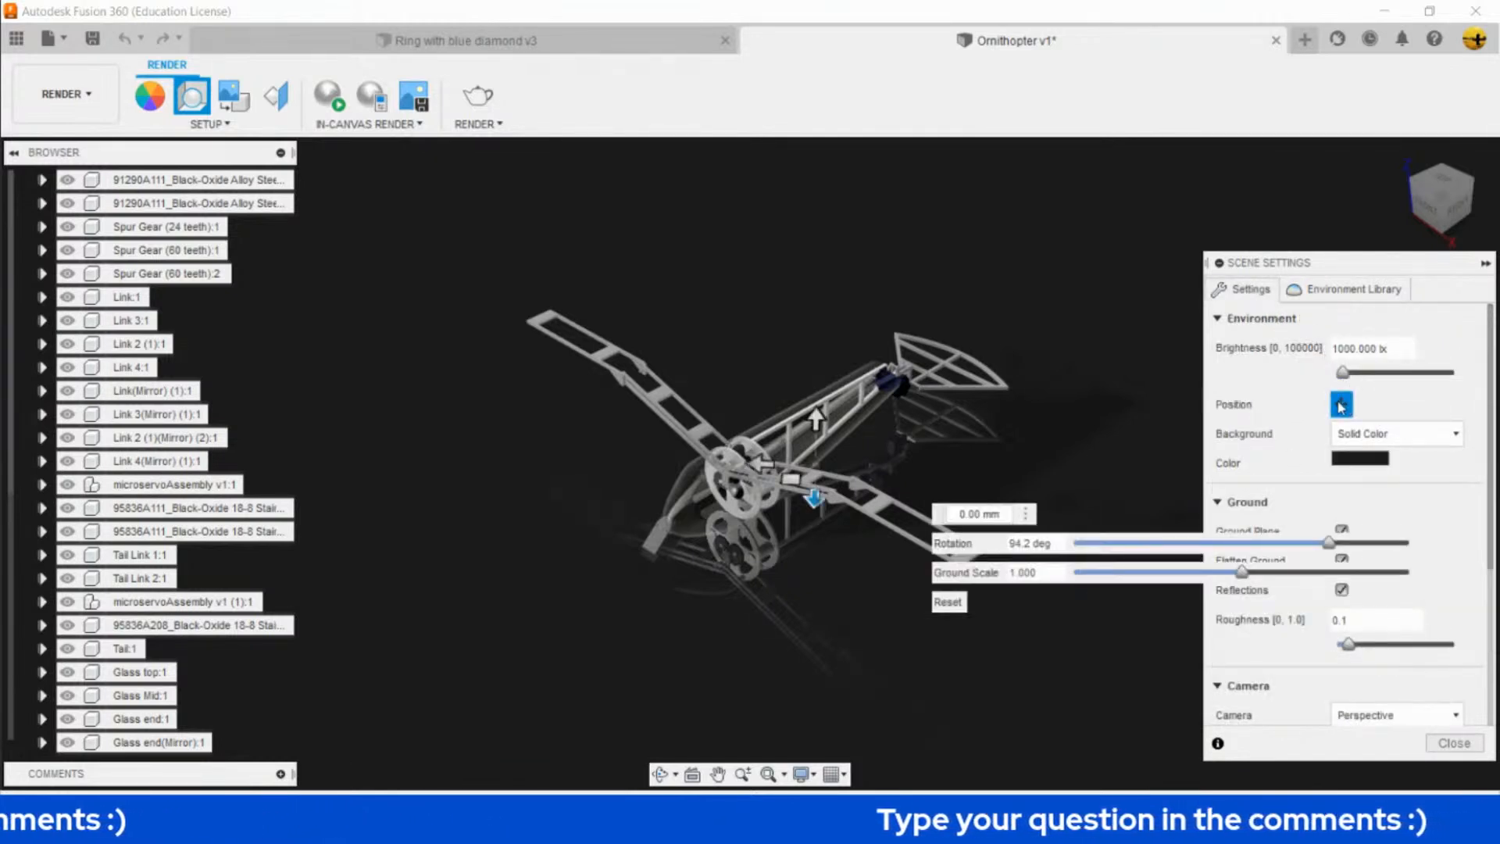
drag(1332, 544, 1211, 562)
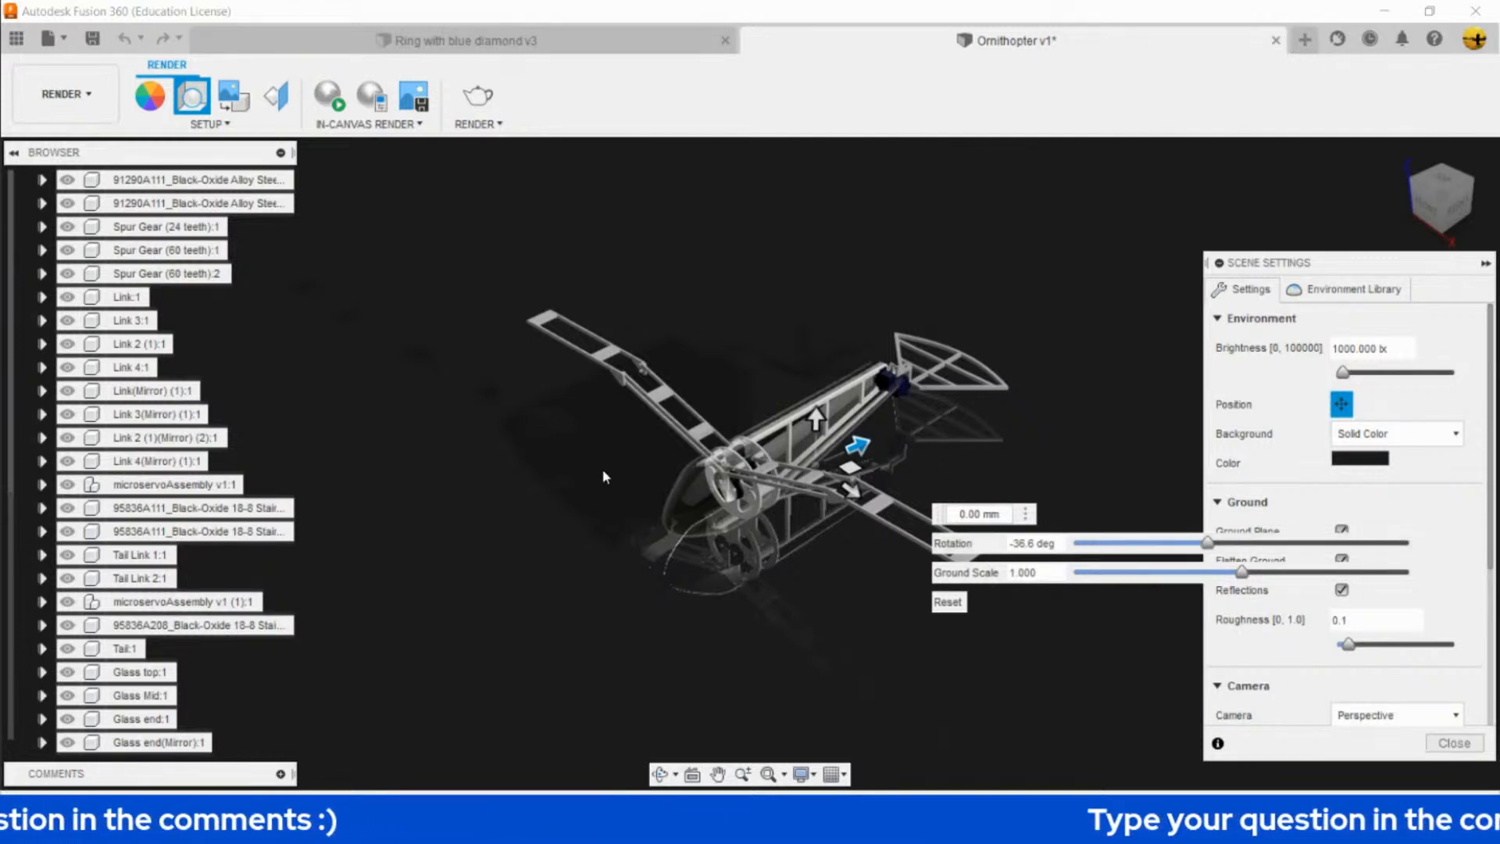
click(1343, 404)
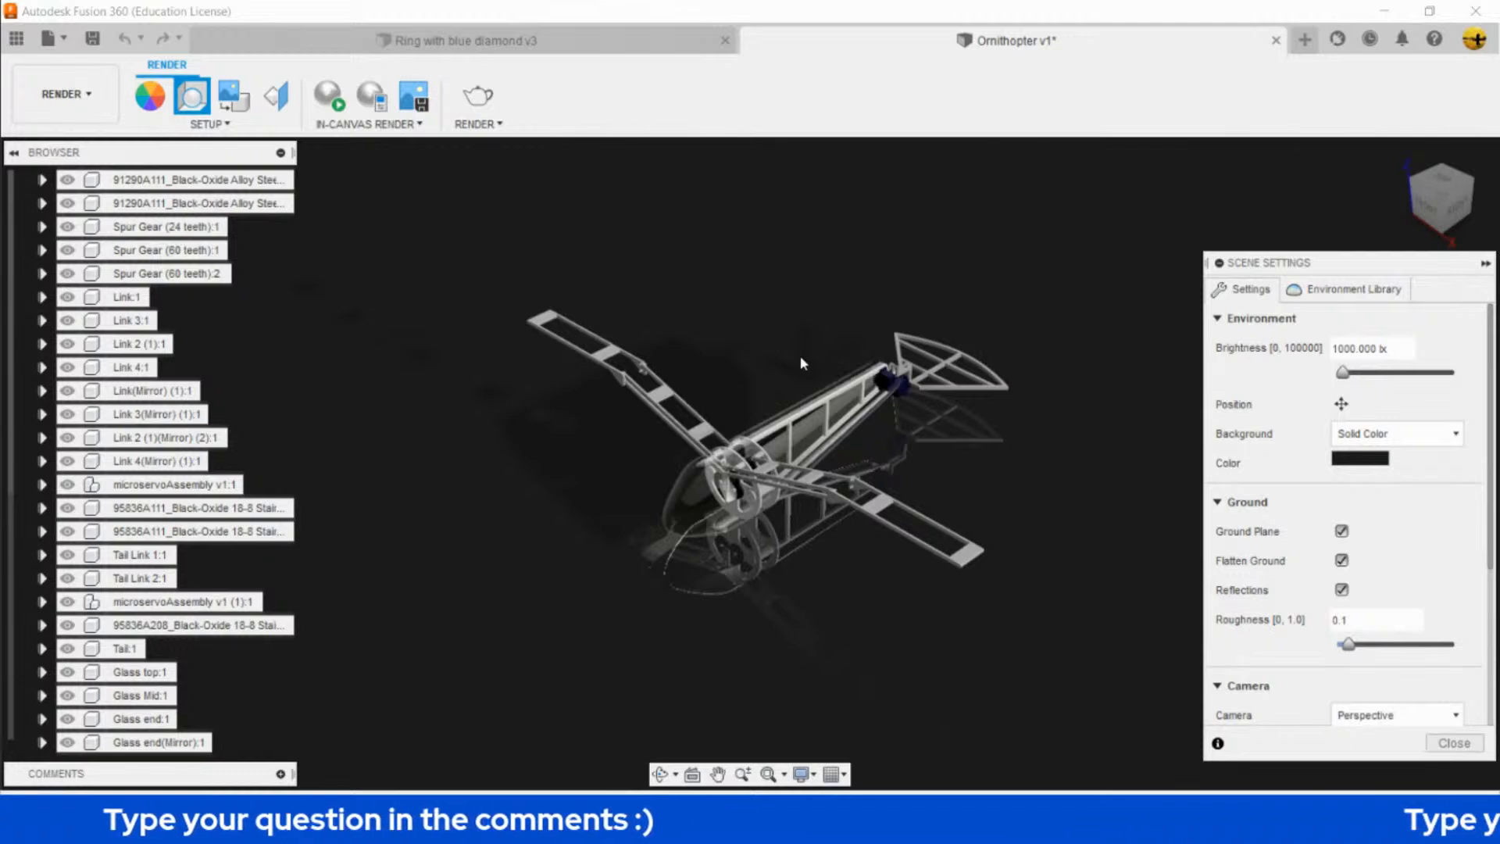
click(1454, 743)
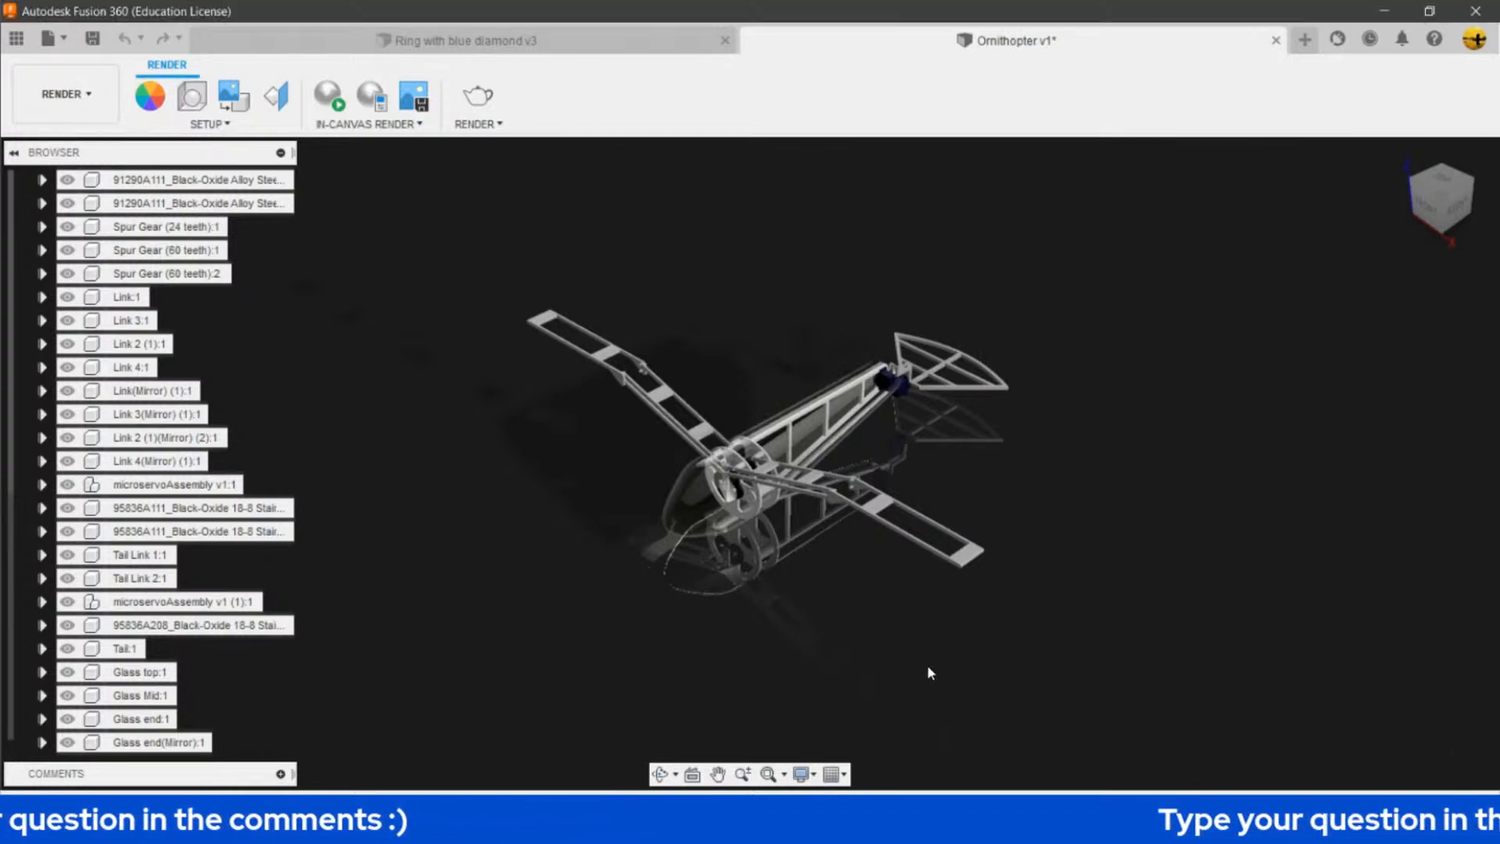
- Frame the Ornithopter closer and start an in-canvas render of it
scroll(897, 629, up, 5)
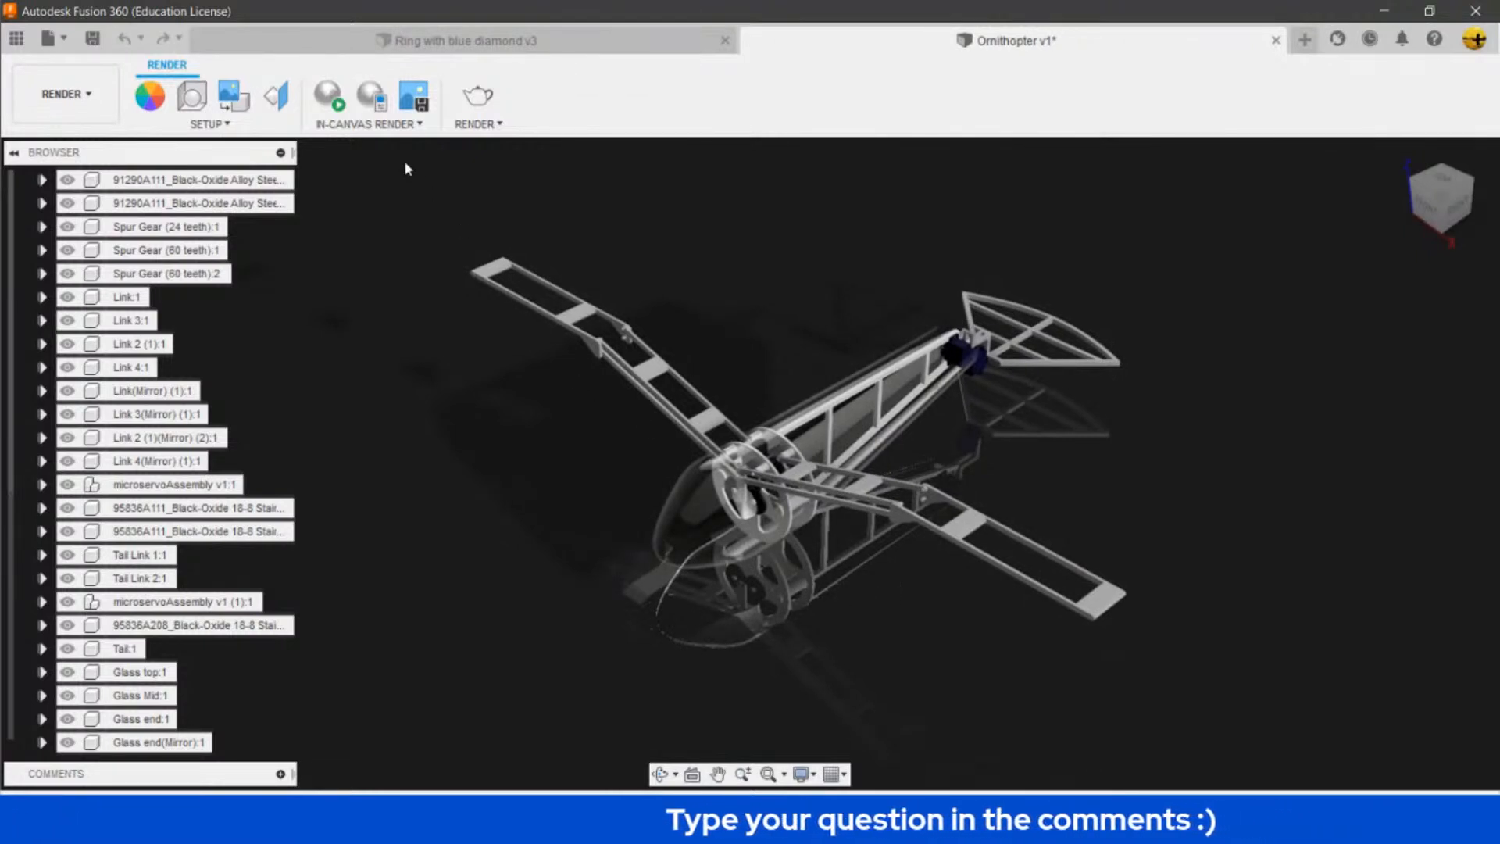
click(332, 101)
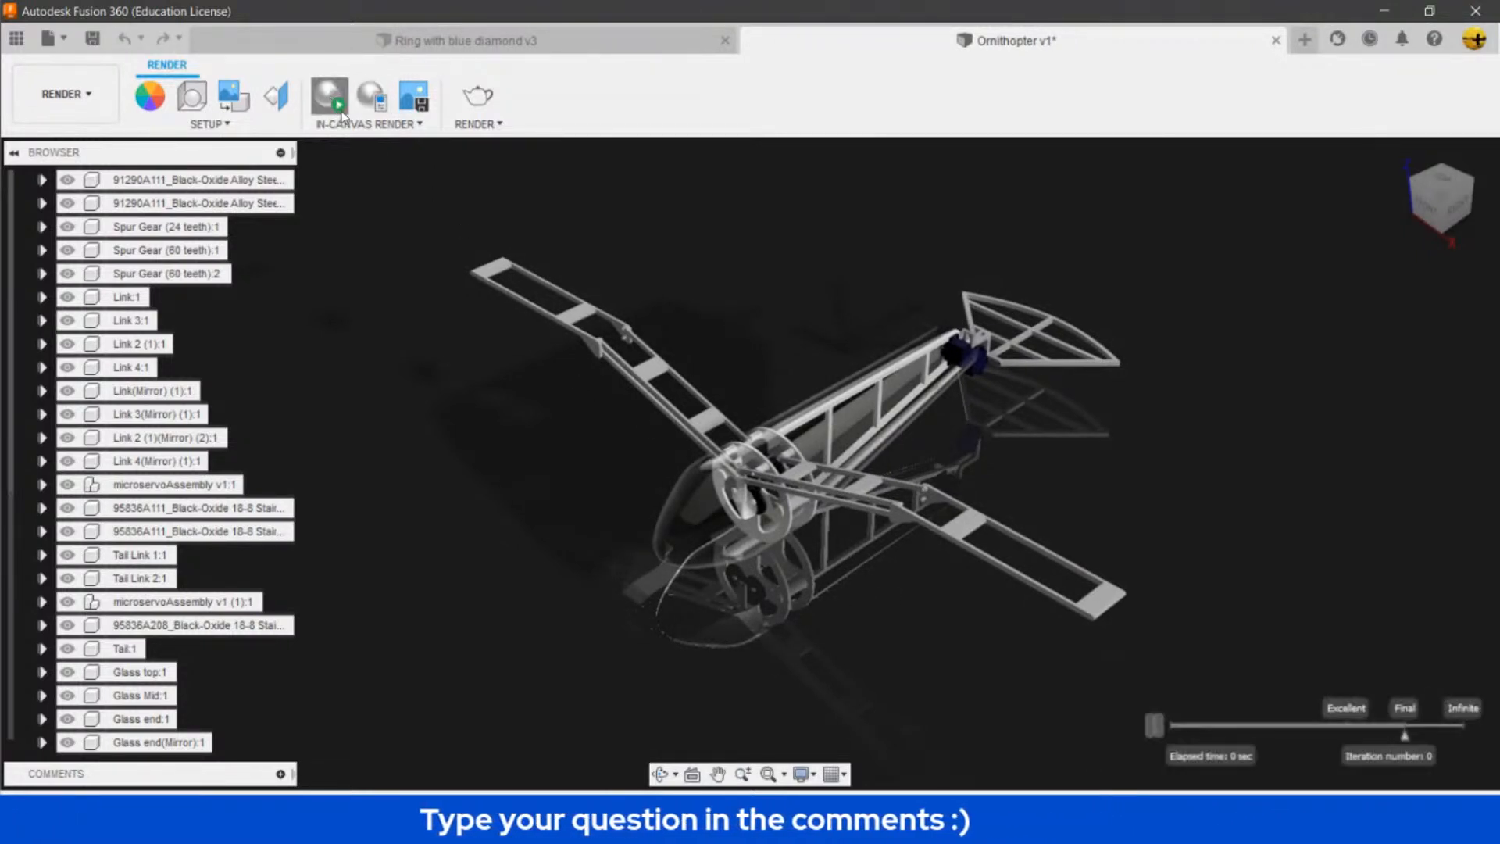
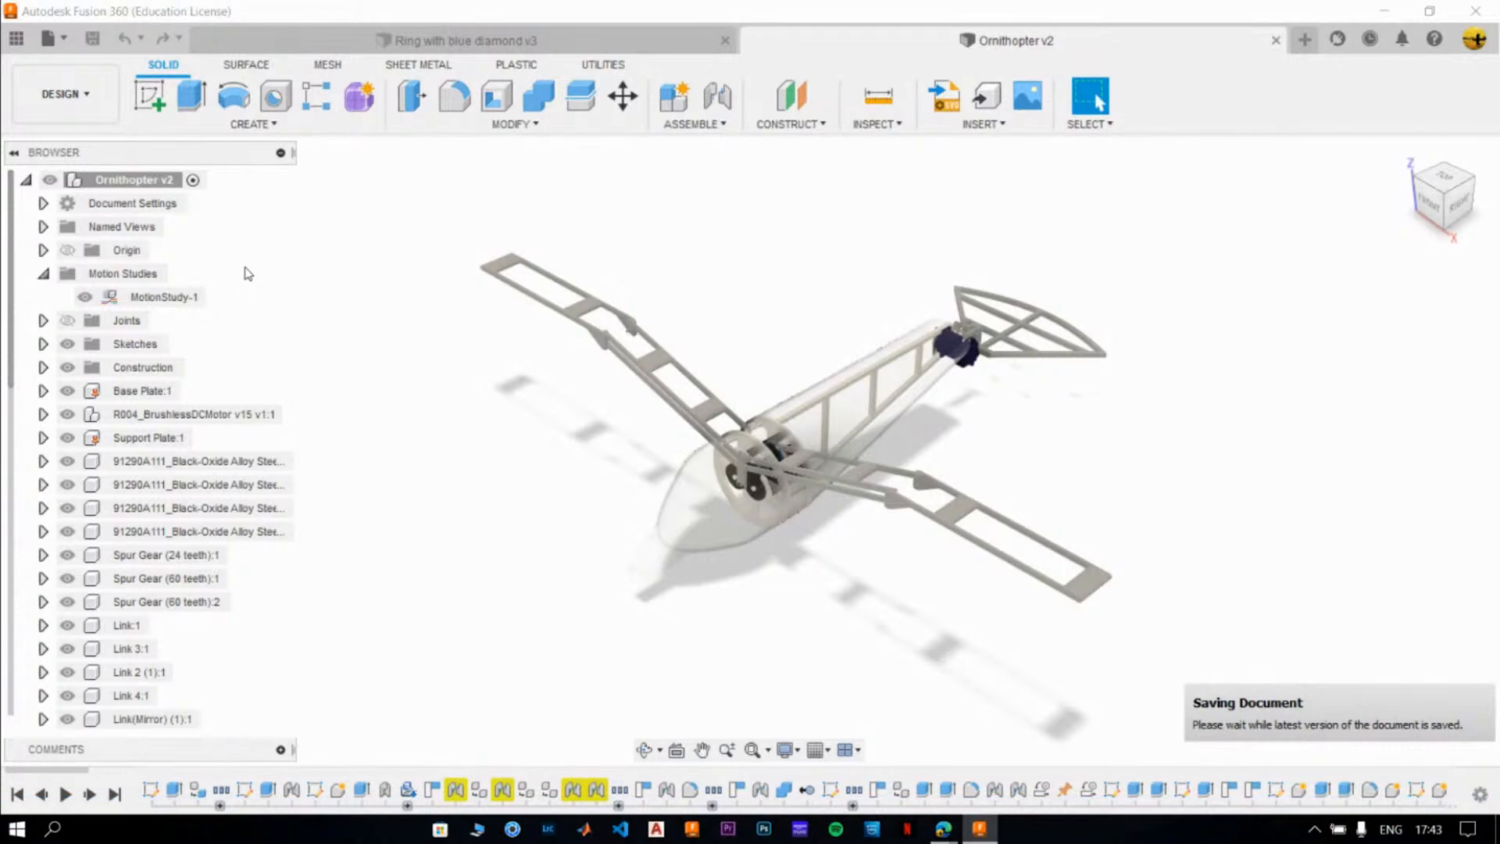
- Open MotionStudy-1 of the Ornithopter for editing and play its motion once through
right_click(176, 297)
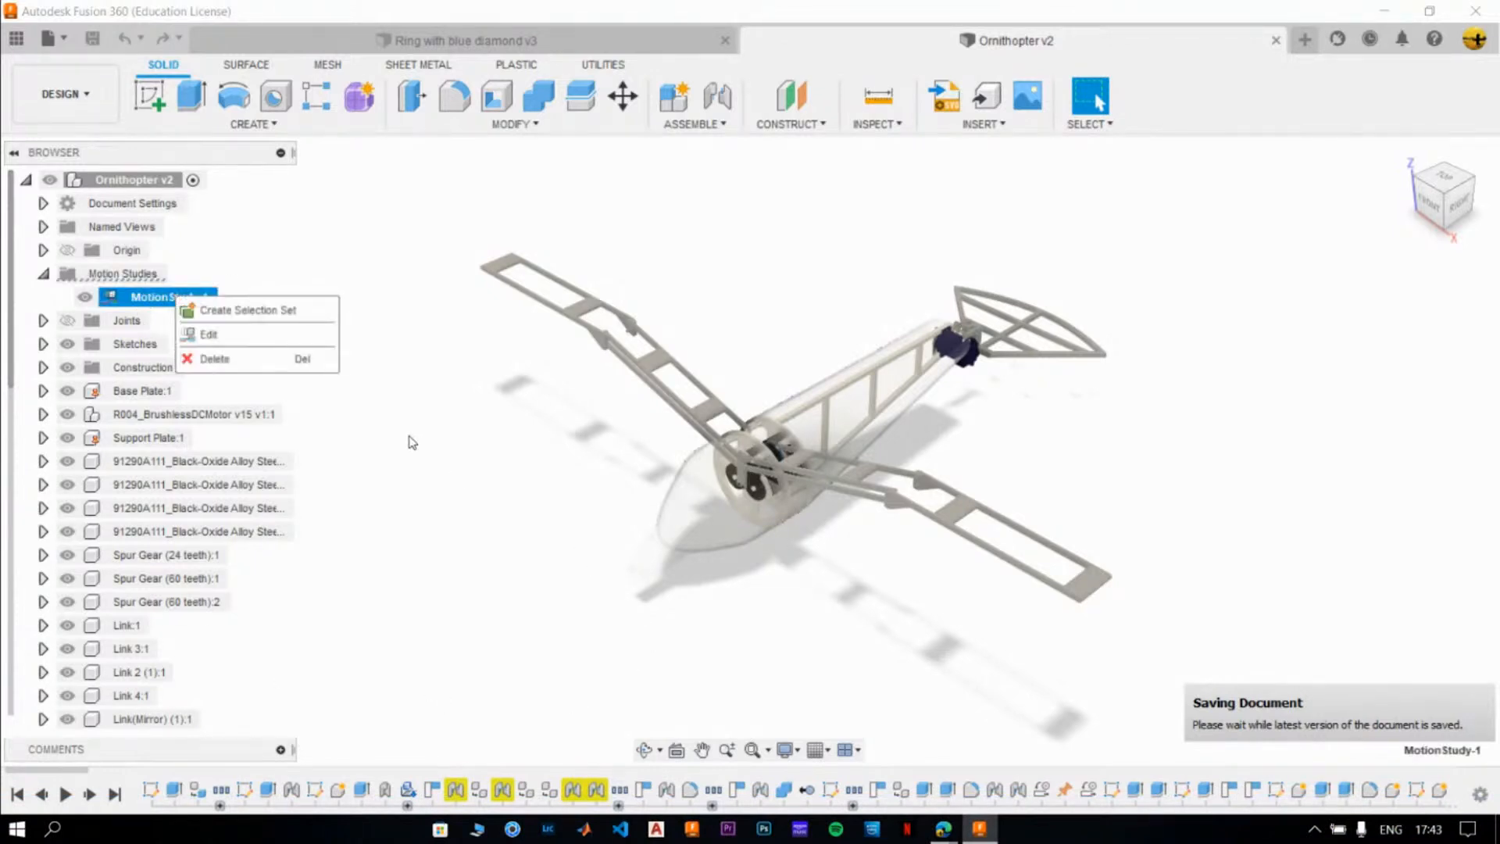
click(247, 336)
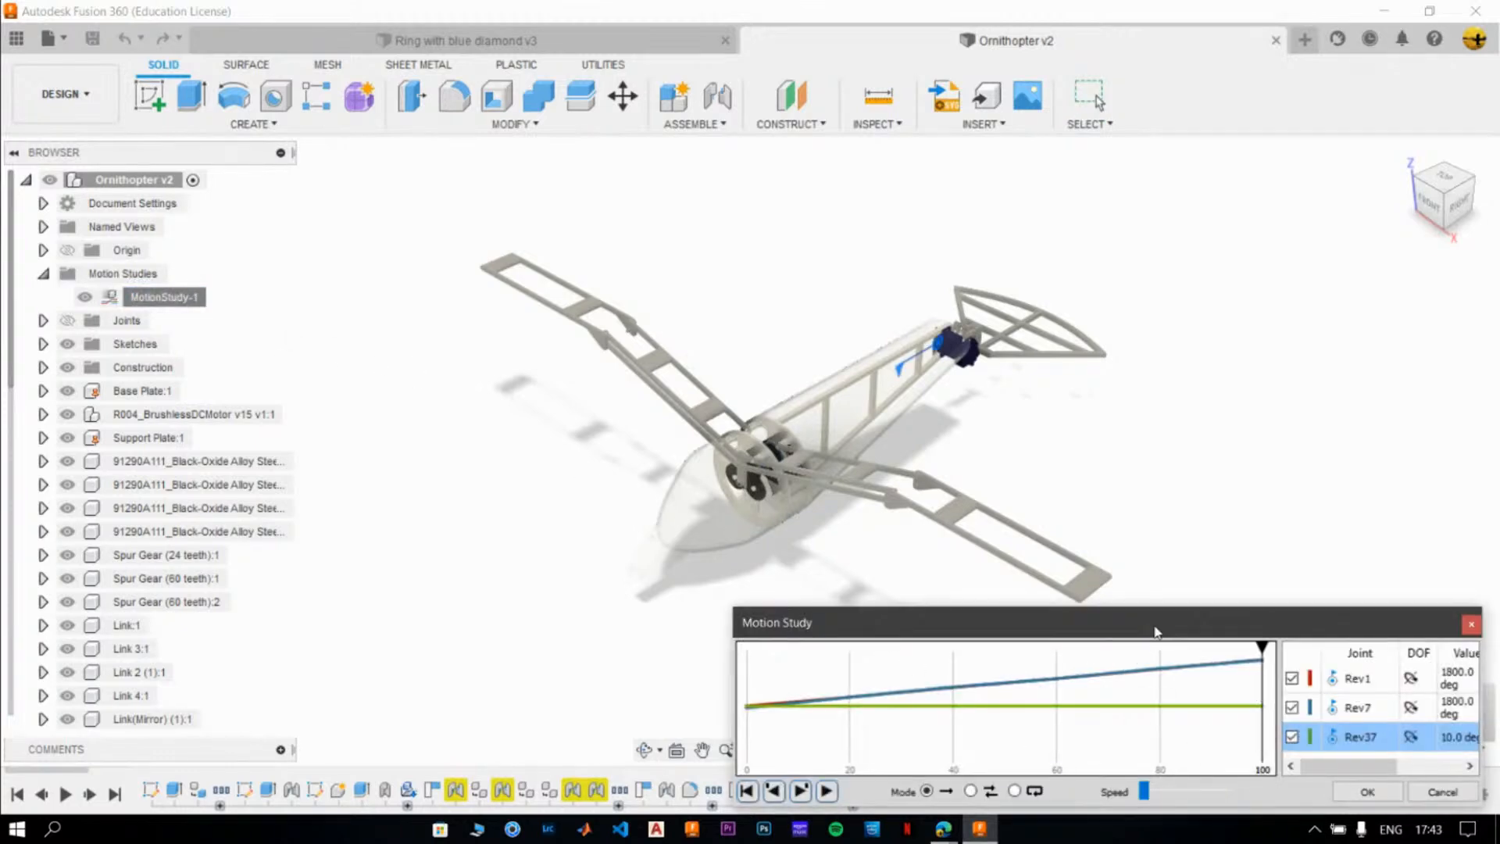
mouse_move(1157, 627)
mouse_down()
mouse_move(1131, 614)
mouse_move(1148, 616)
mouse_up()
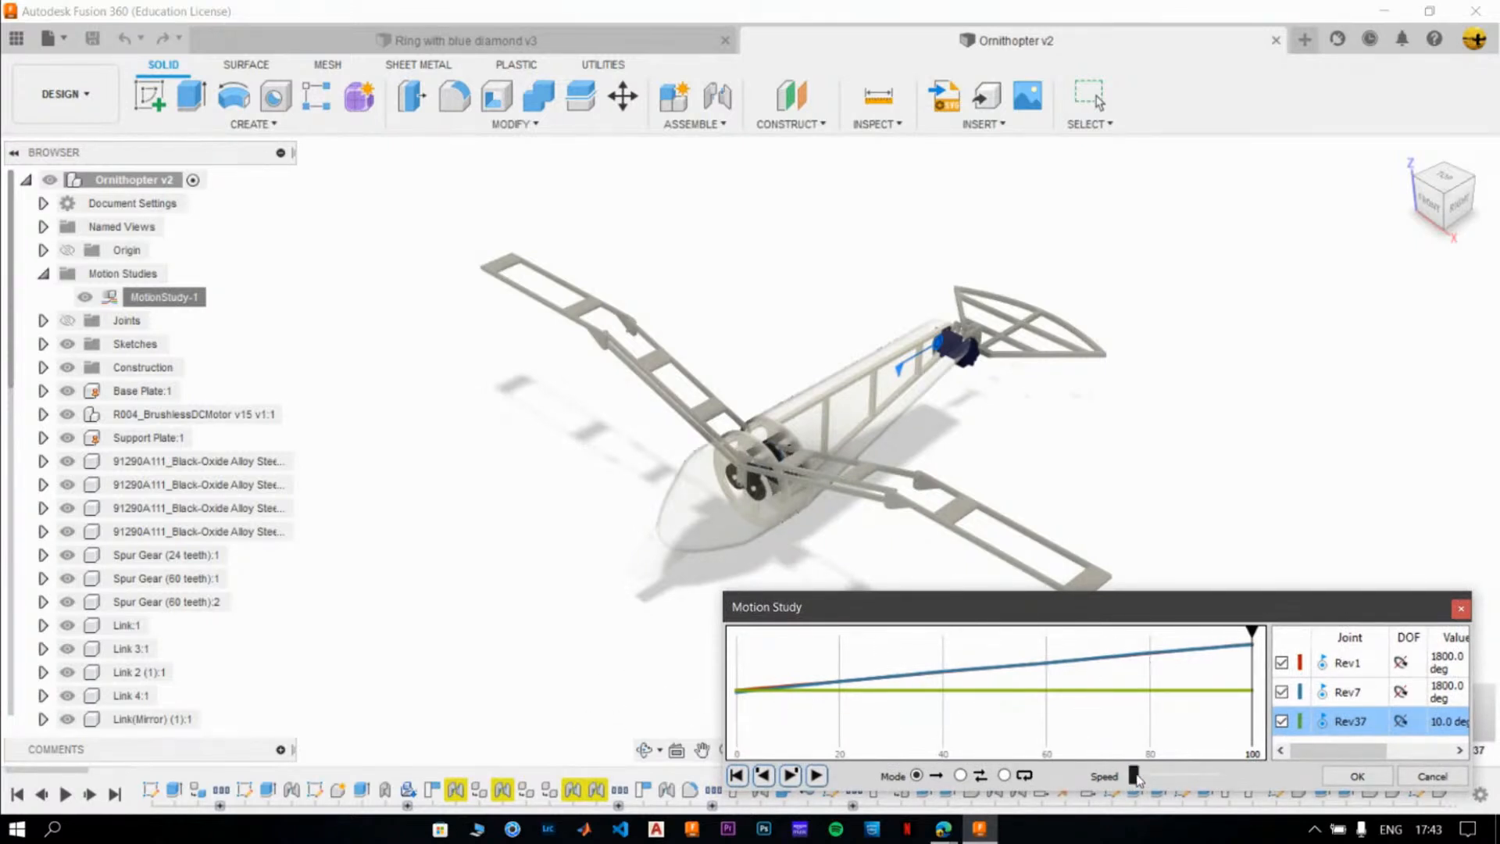
click(817, 775)
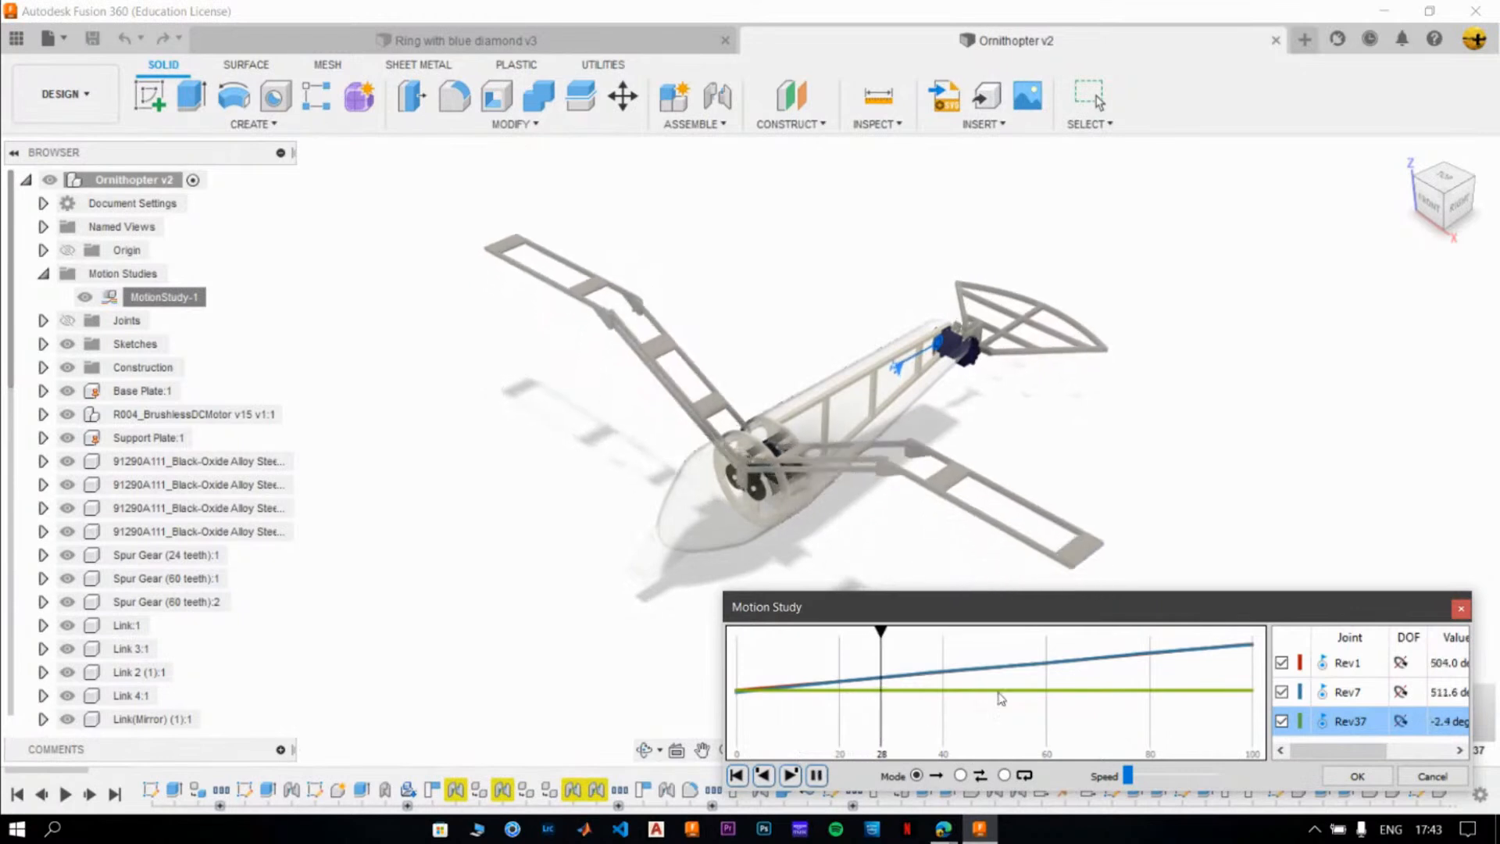
drag(1075, 603, 1084, 645)
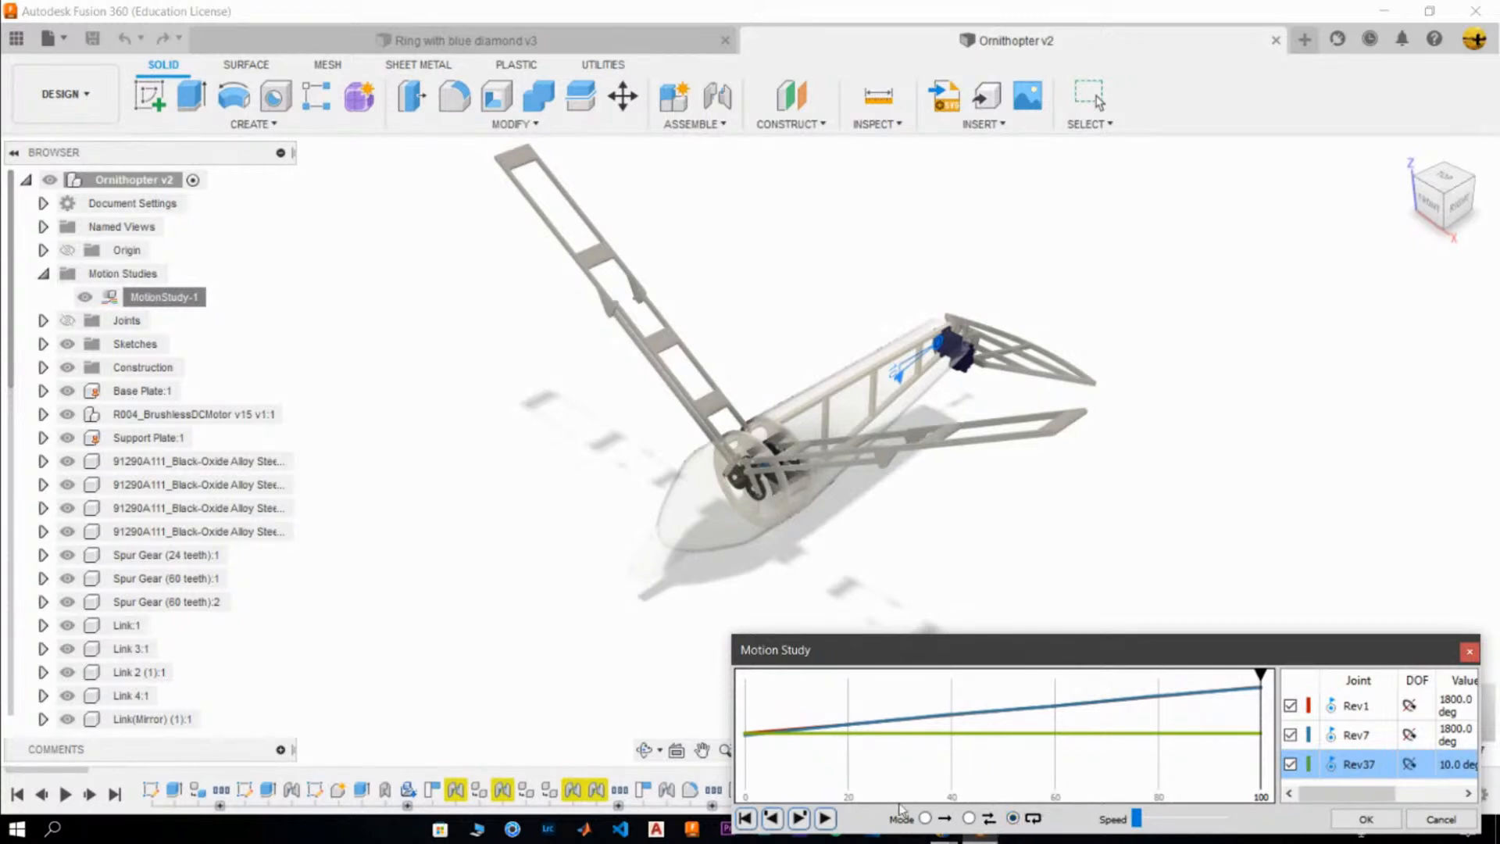
- Play the motion study in loop mode, accept it and revert the component positions
click(823, 817)
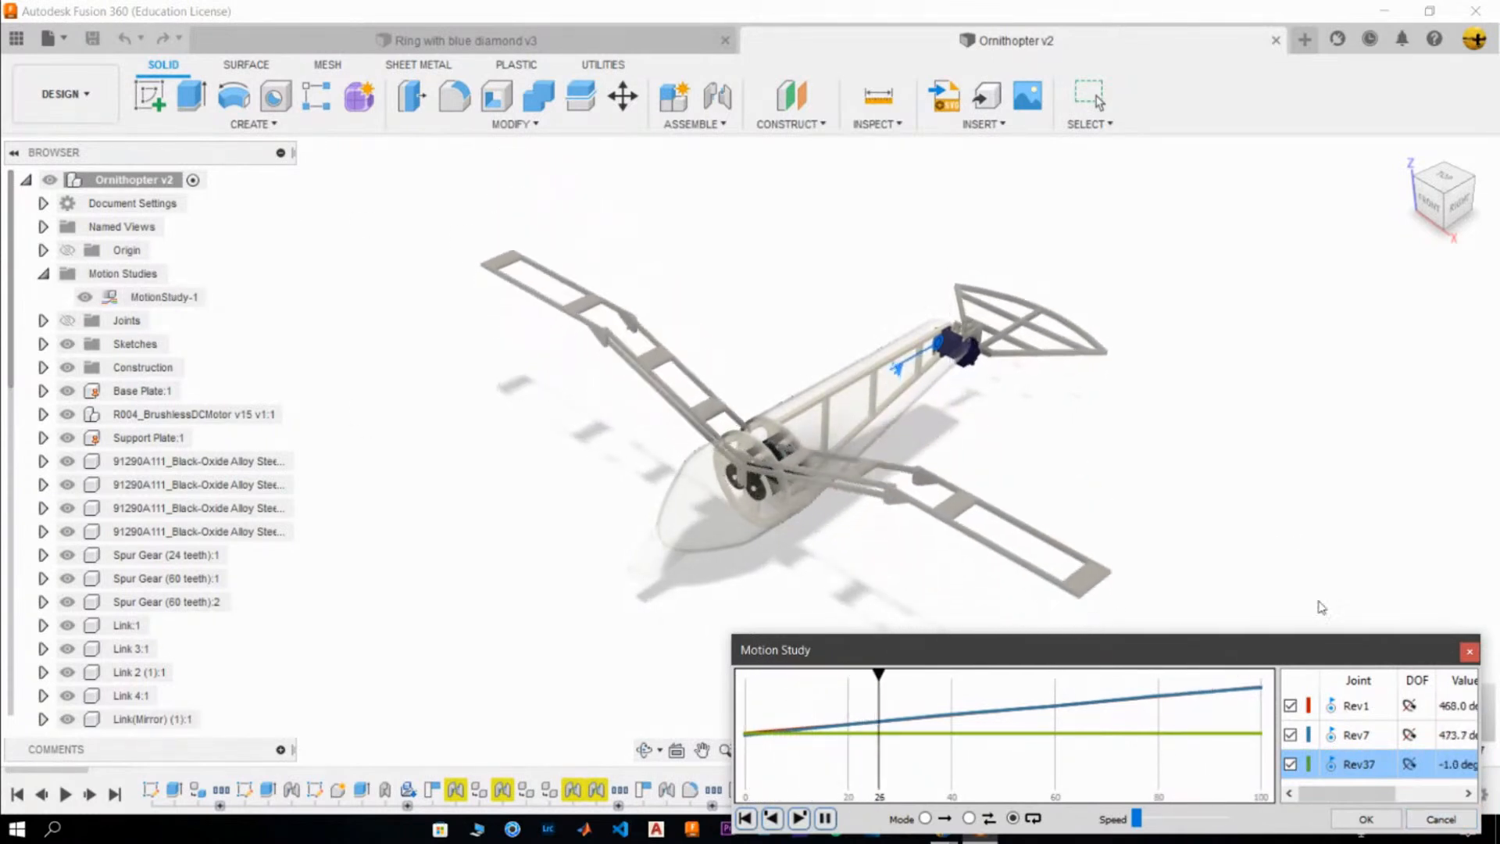
click(1366, 819)
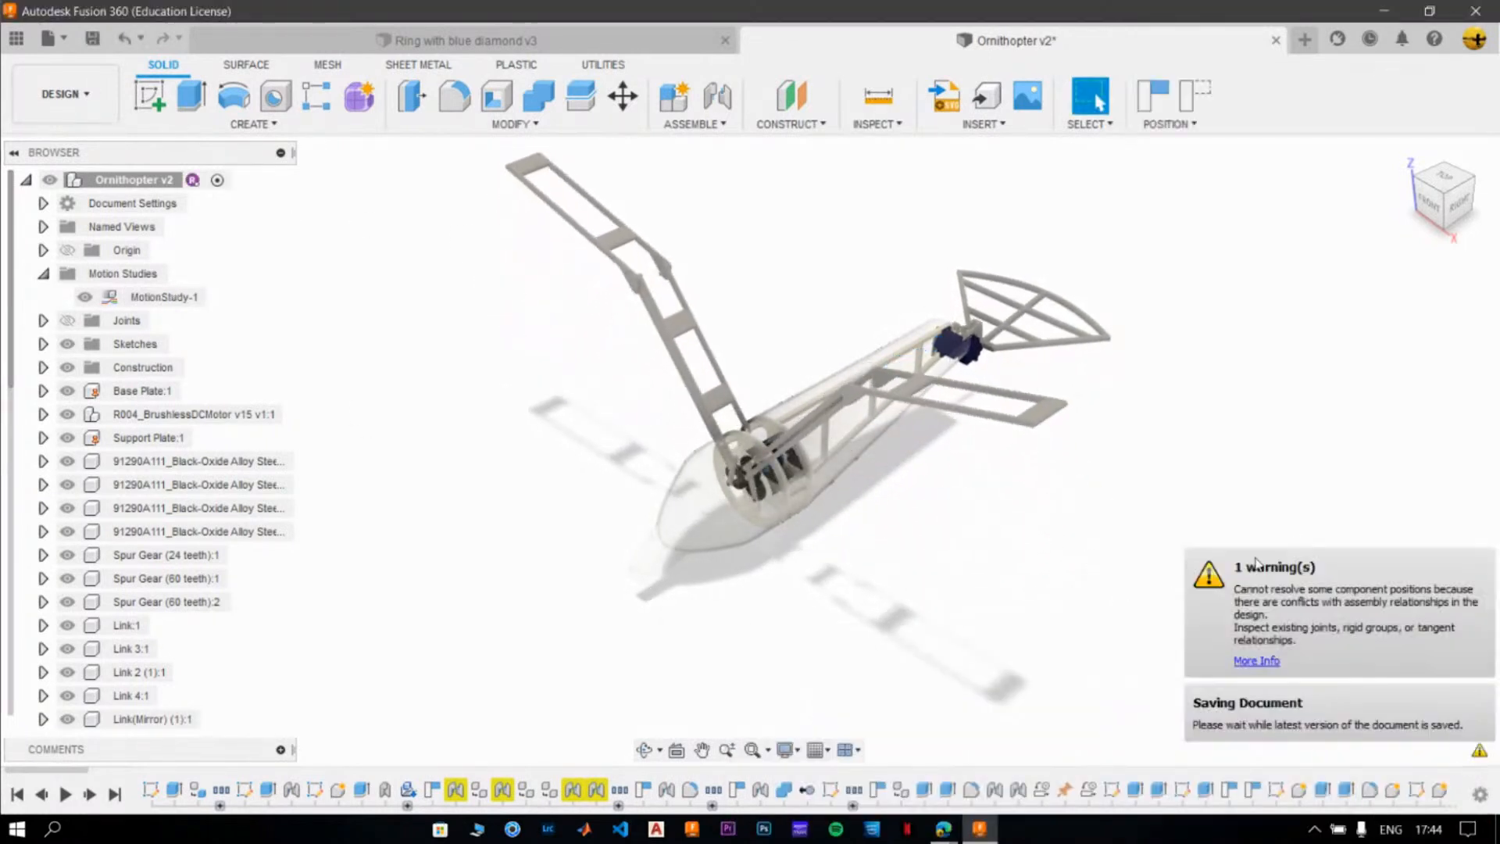
click(1214, 98)
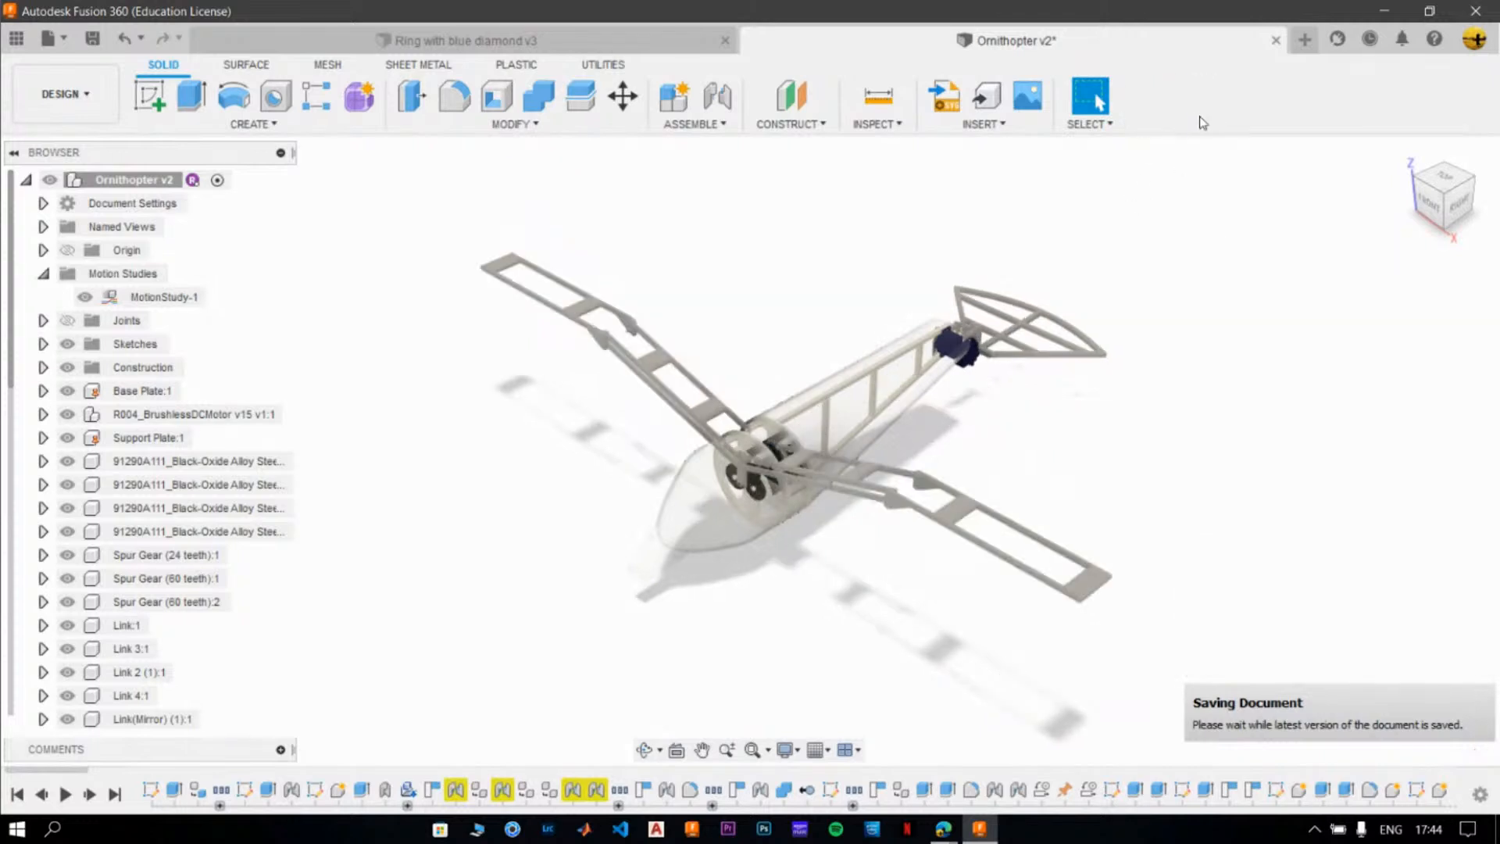
- Switch the Ornithopter design to the Render workspace and check its submitted rendering in the gallery
click(85, 93)
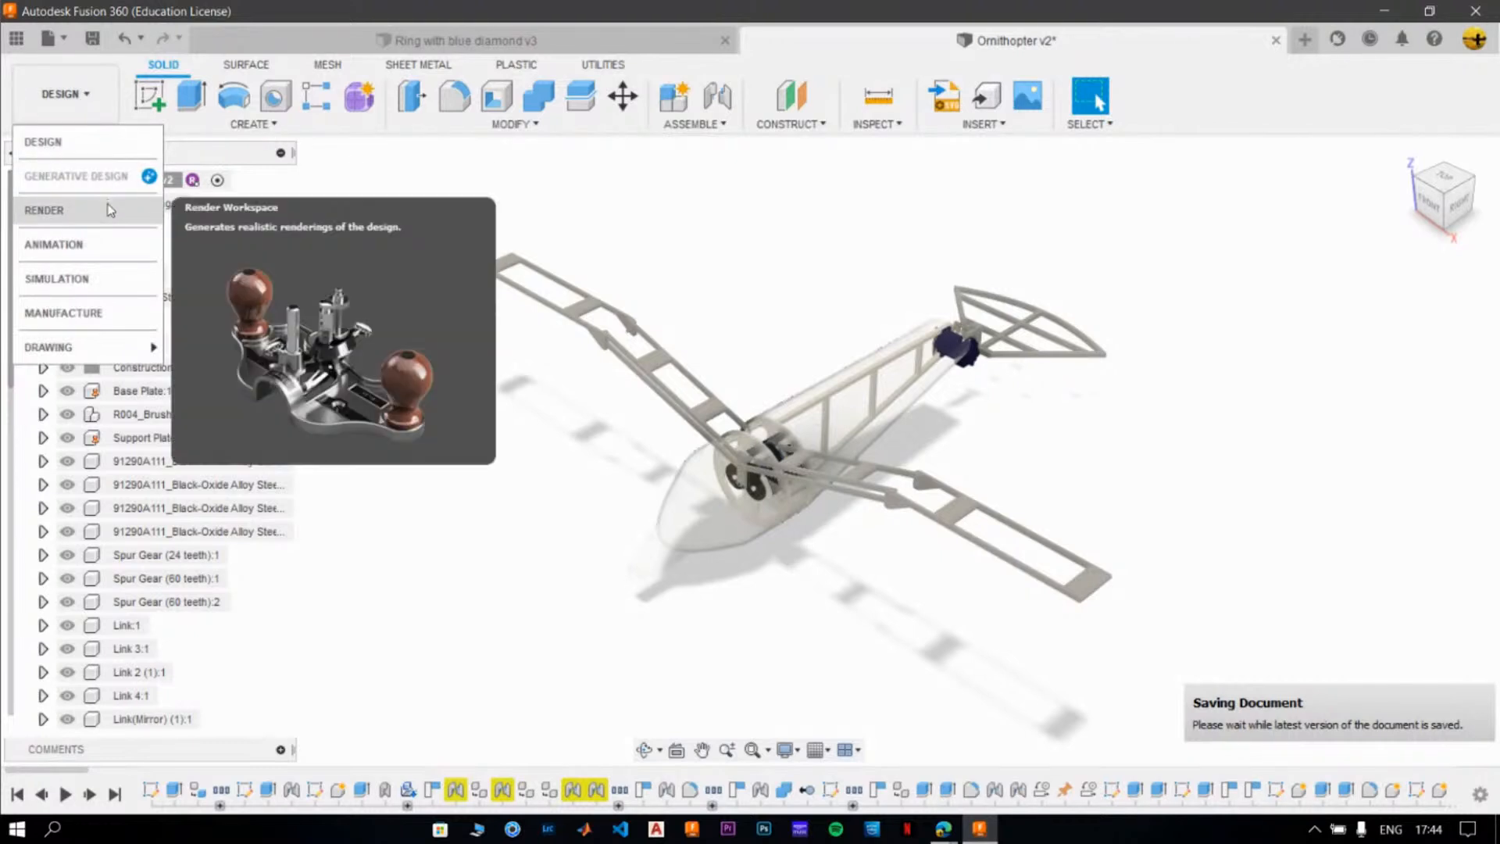
click(689, 240)
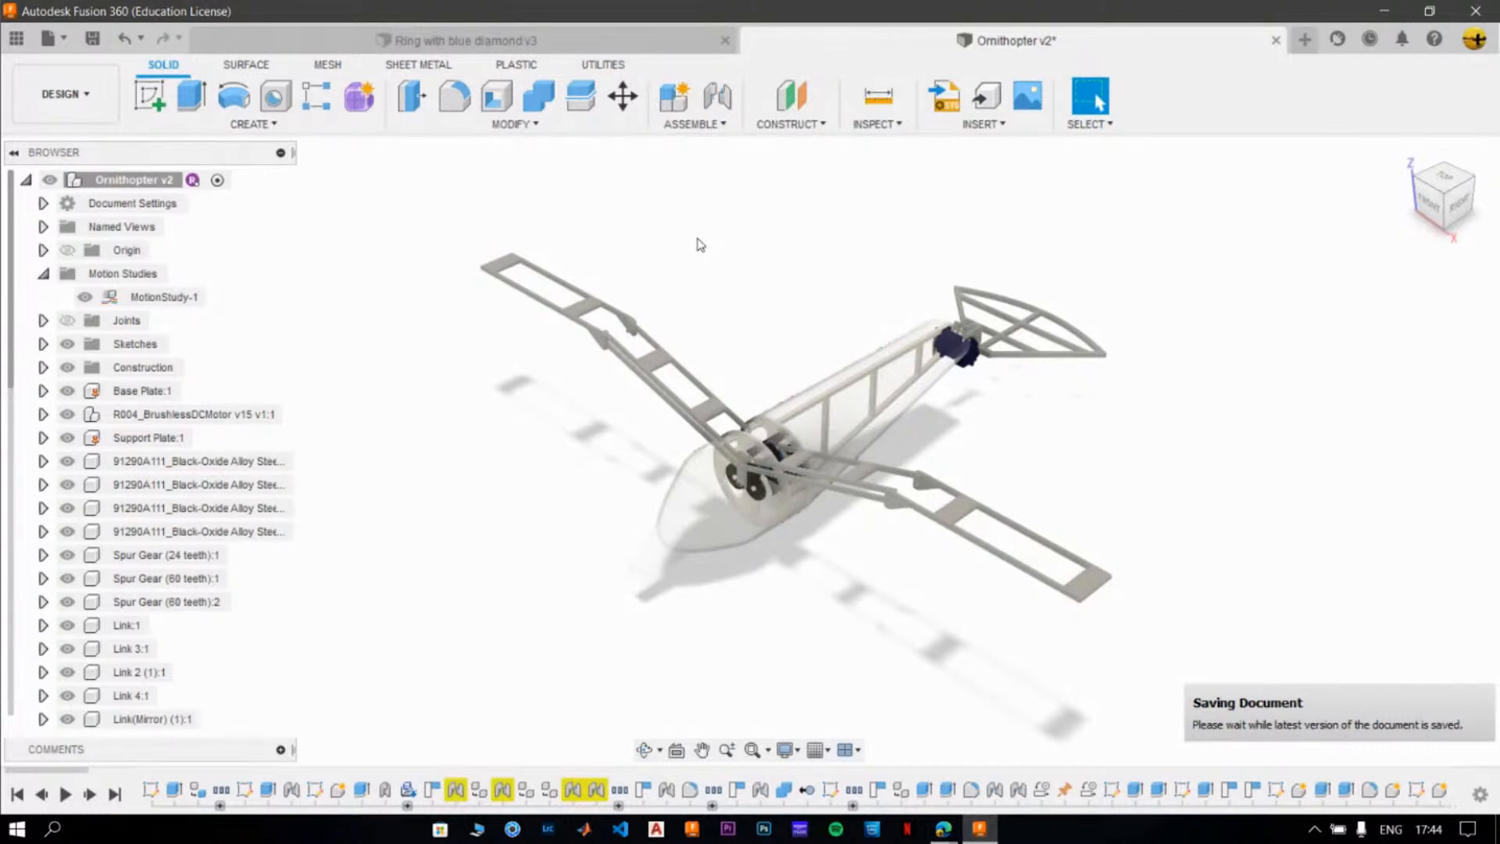
click(96, 115)
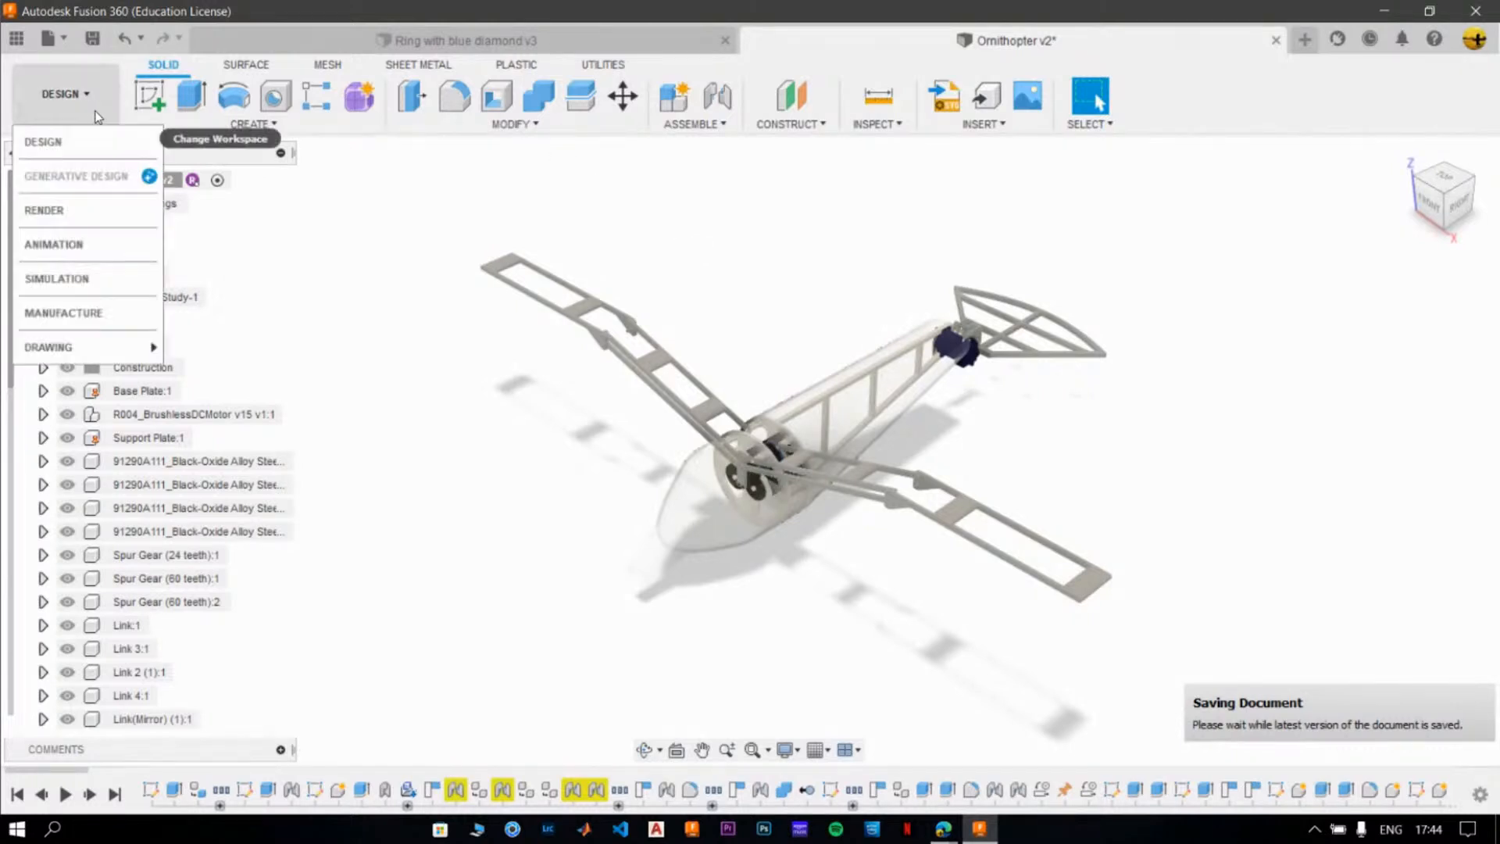
click(100, 209)
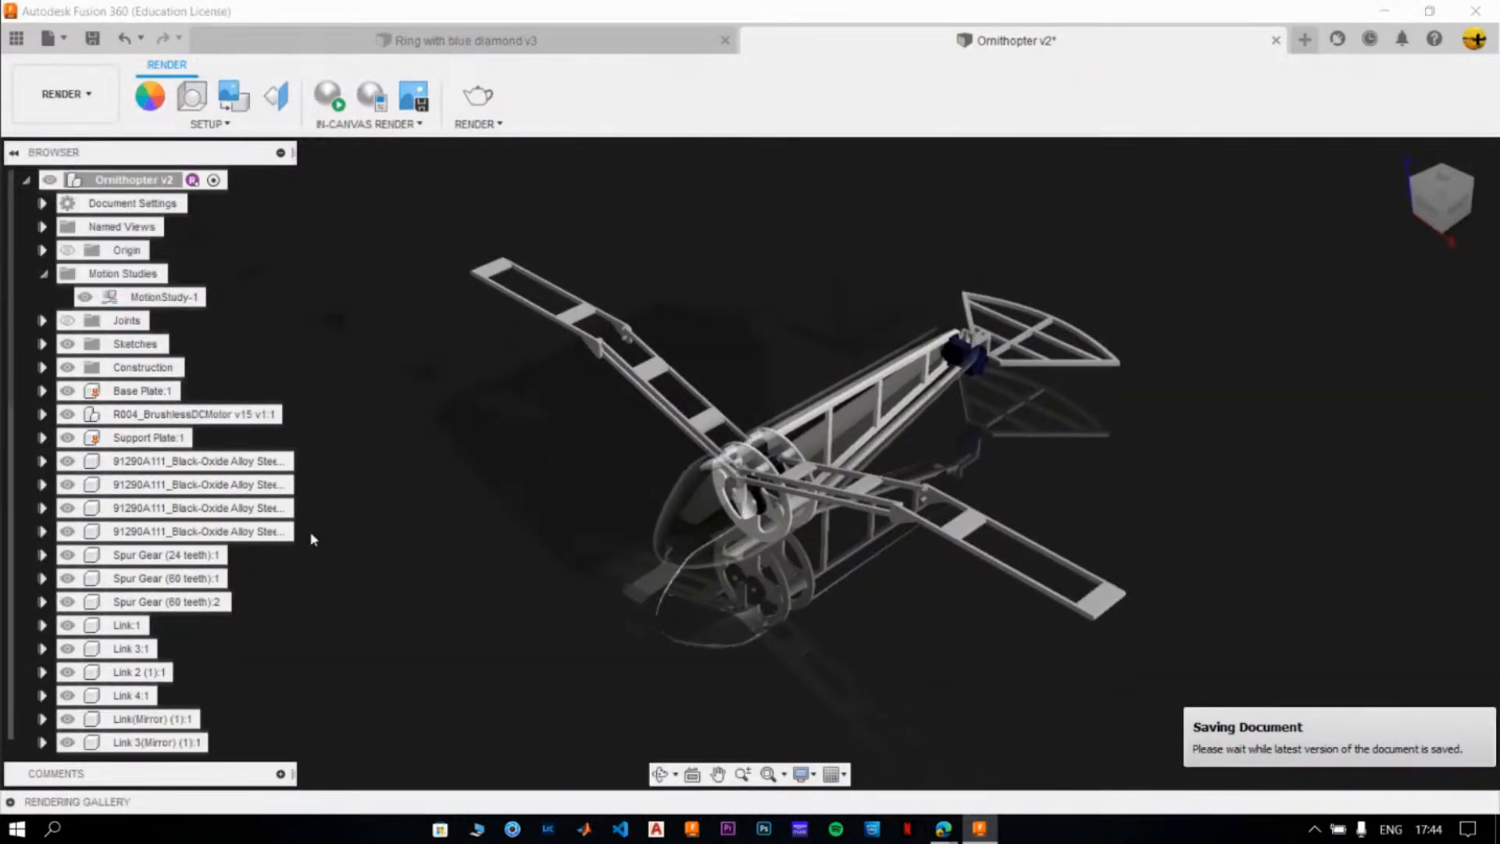
click(8, 801)
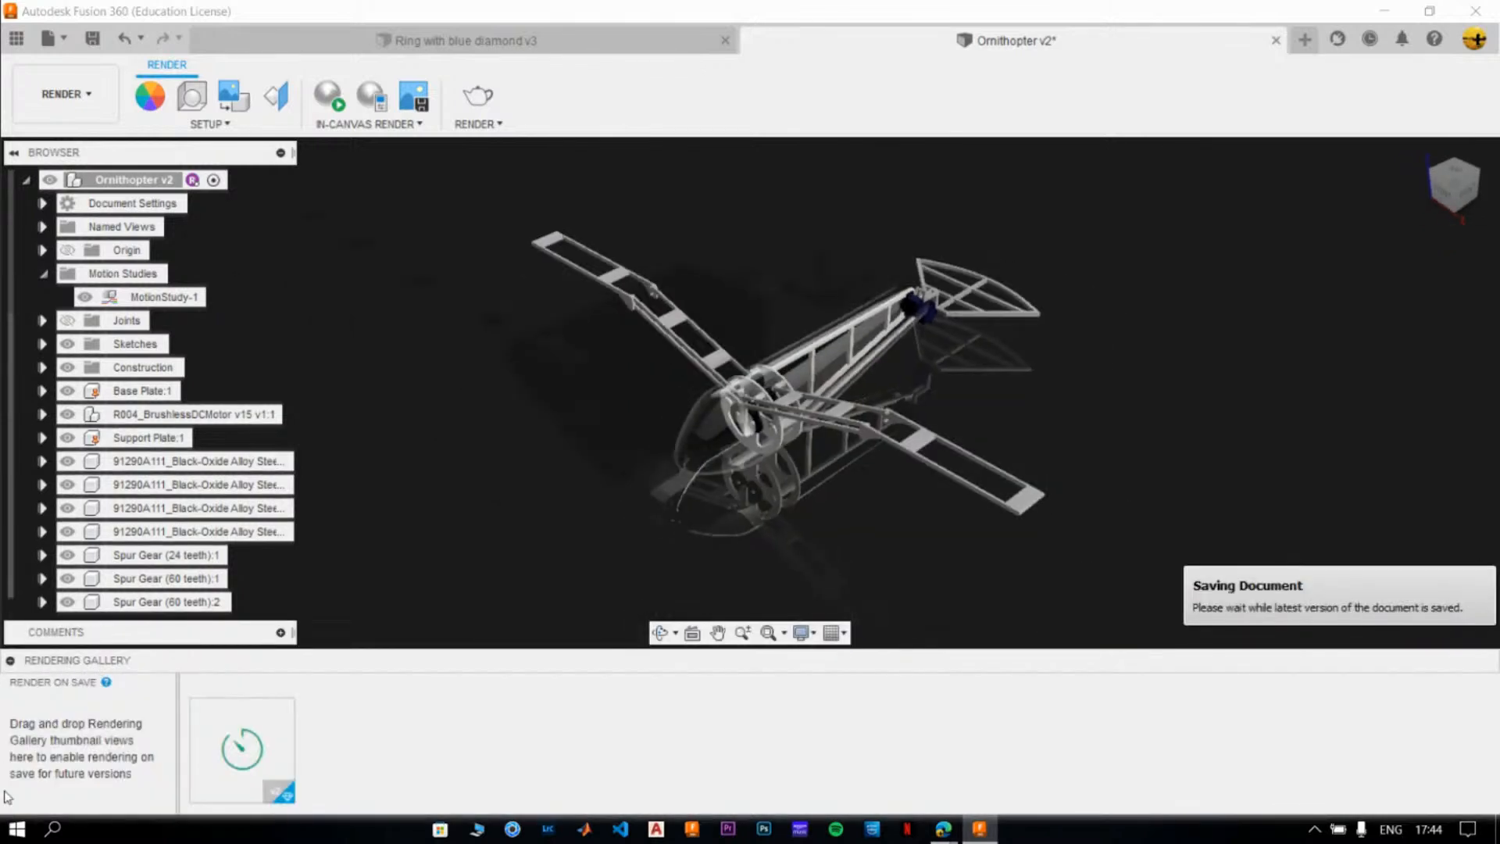
click(10, 661)
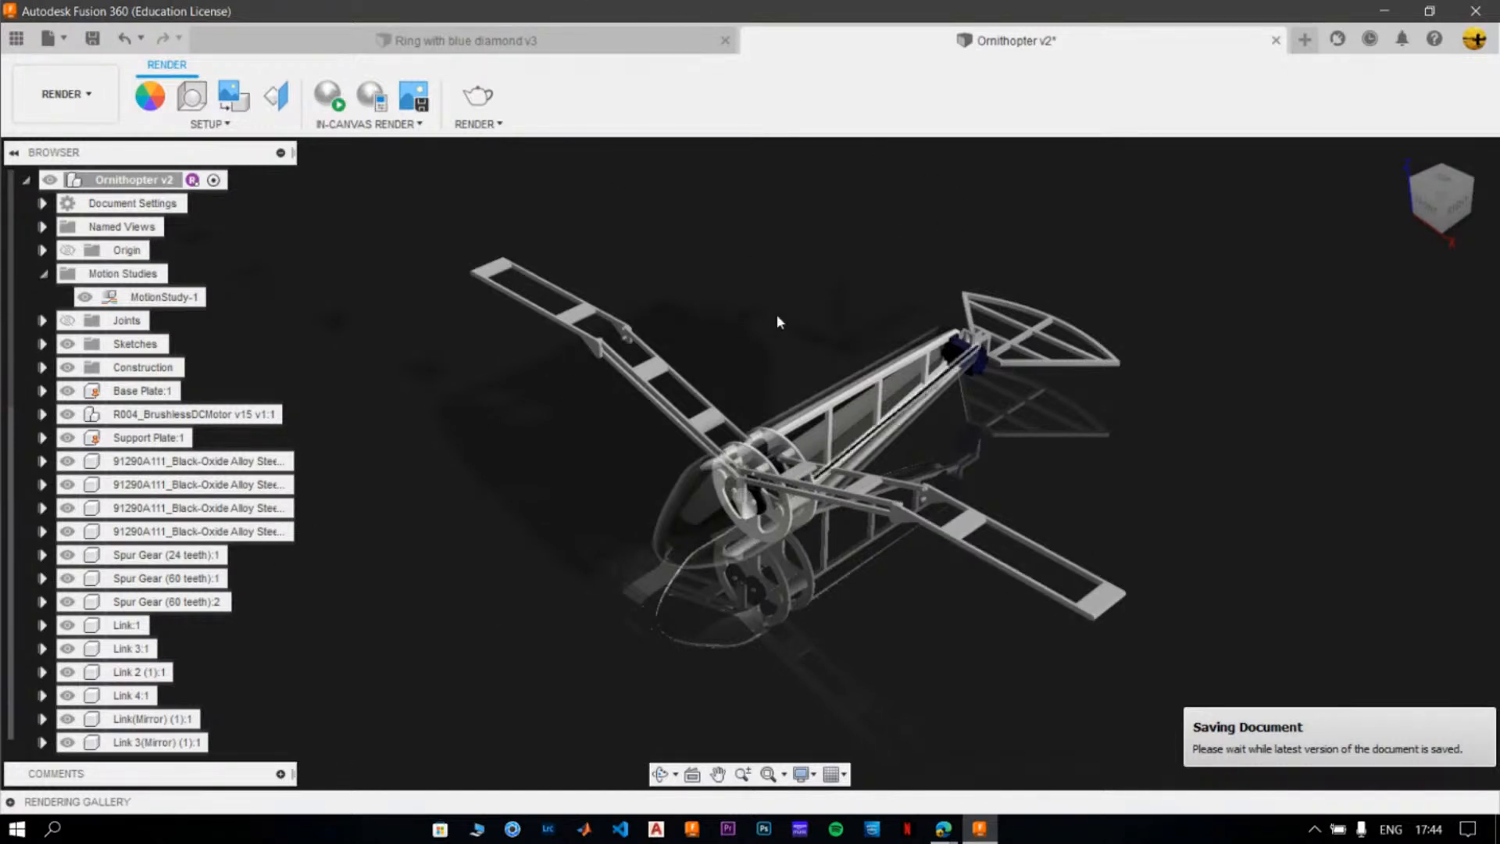
- Check the status of the submitted ring rendering in the ring design's gallery
click(602, 47)
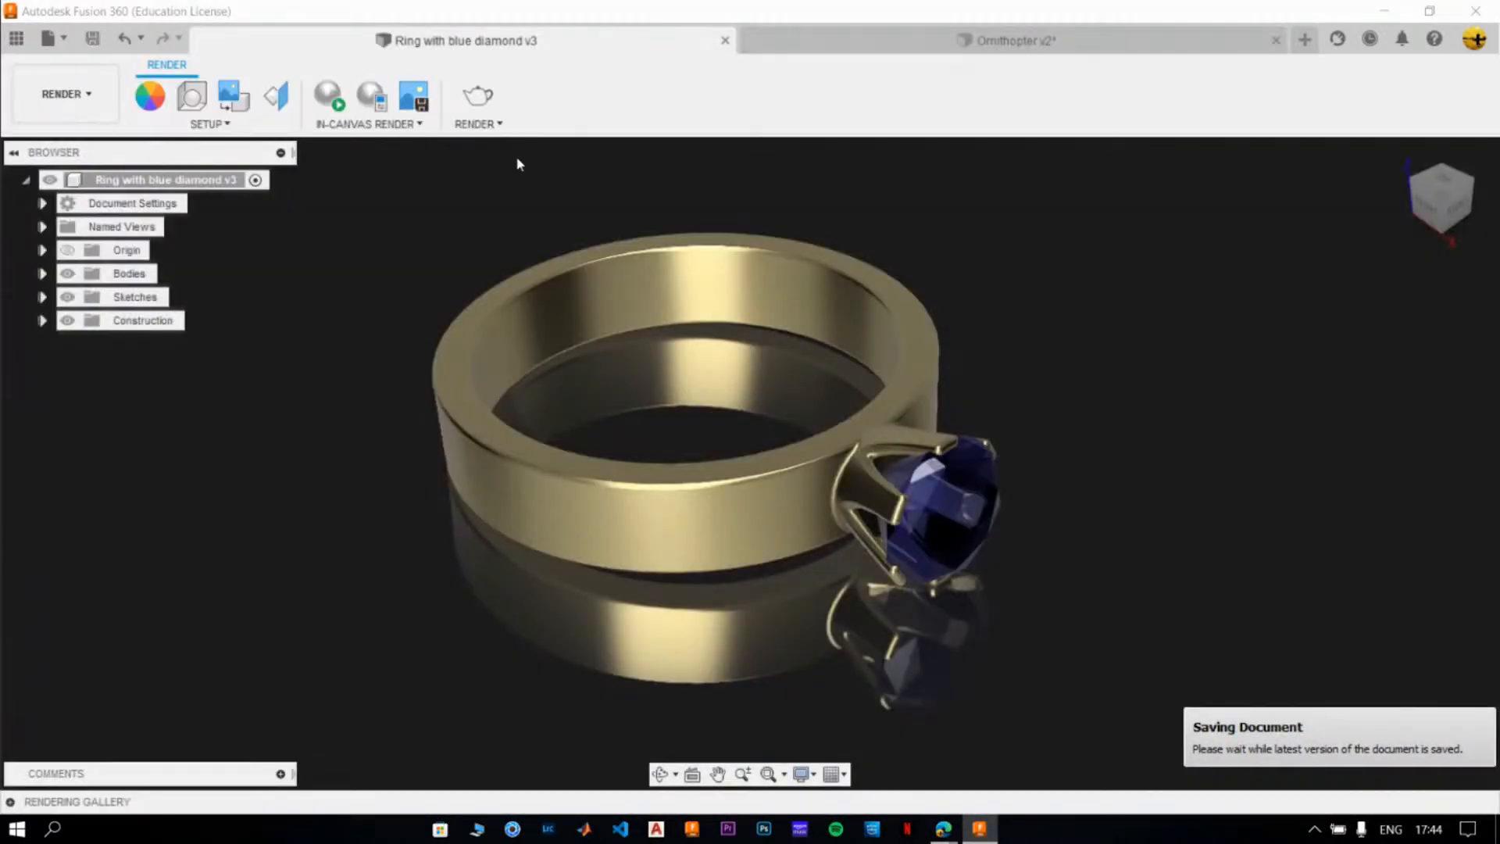
click(15, 802)
mouse_move(273, 762)
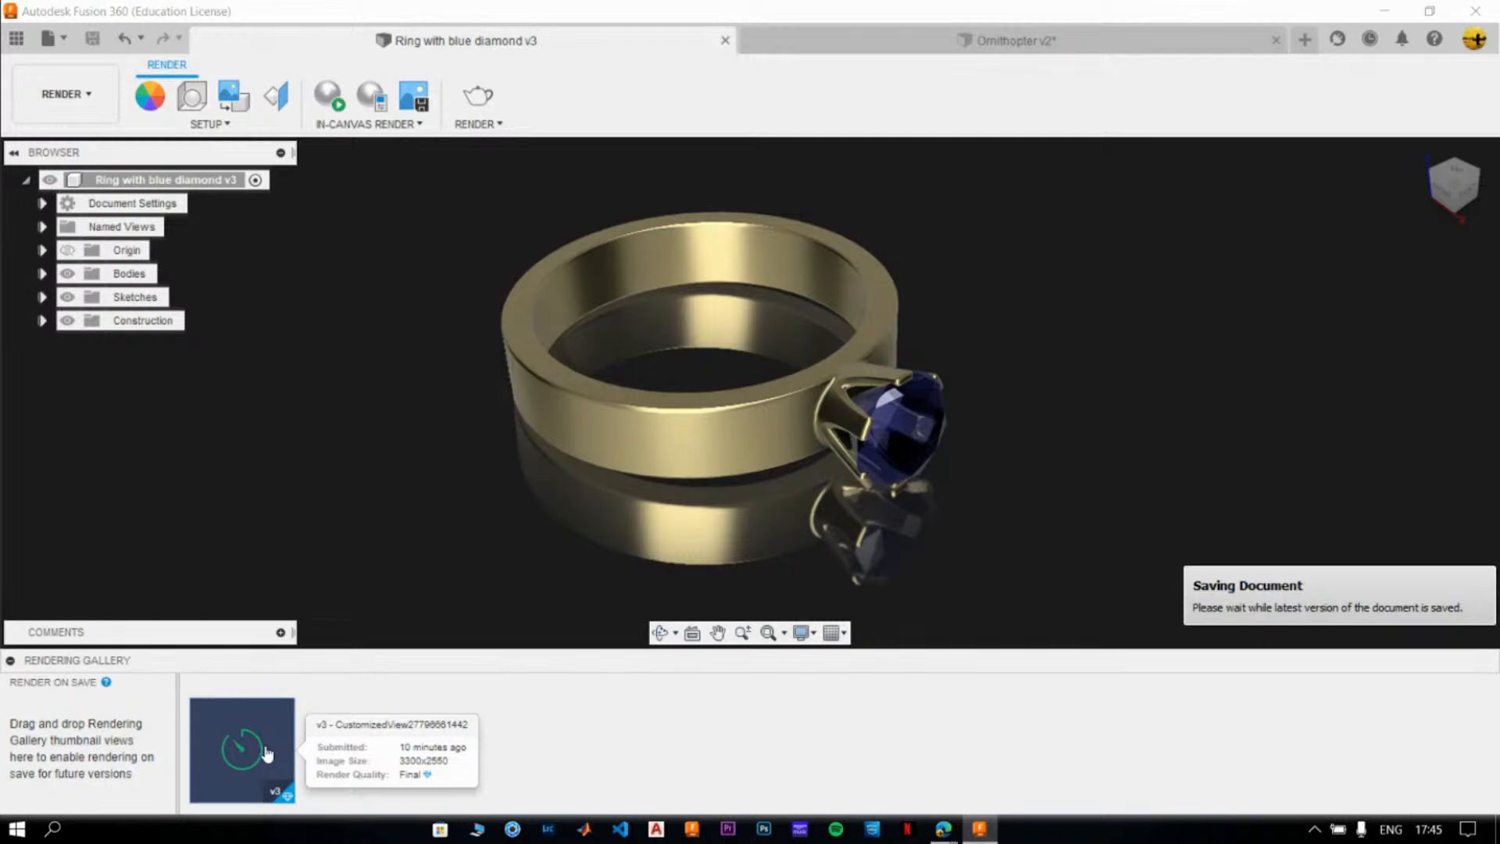
click(12, 662)
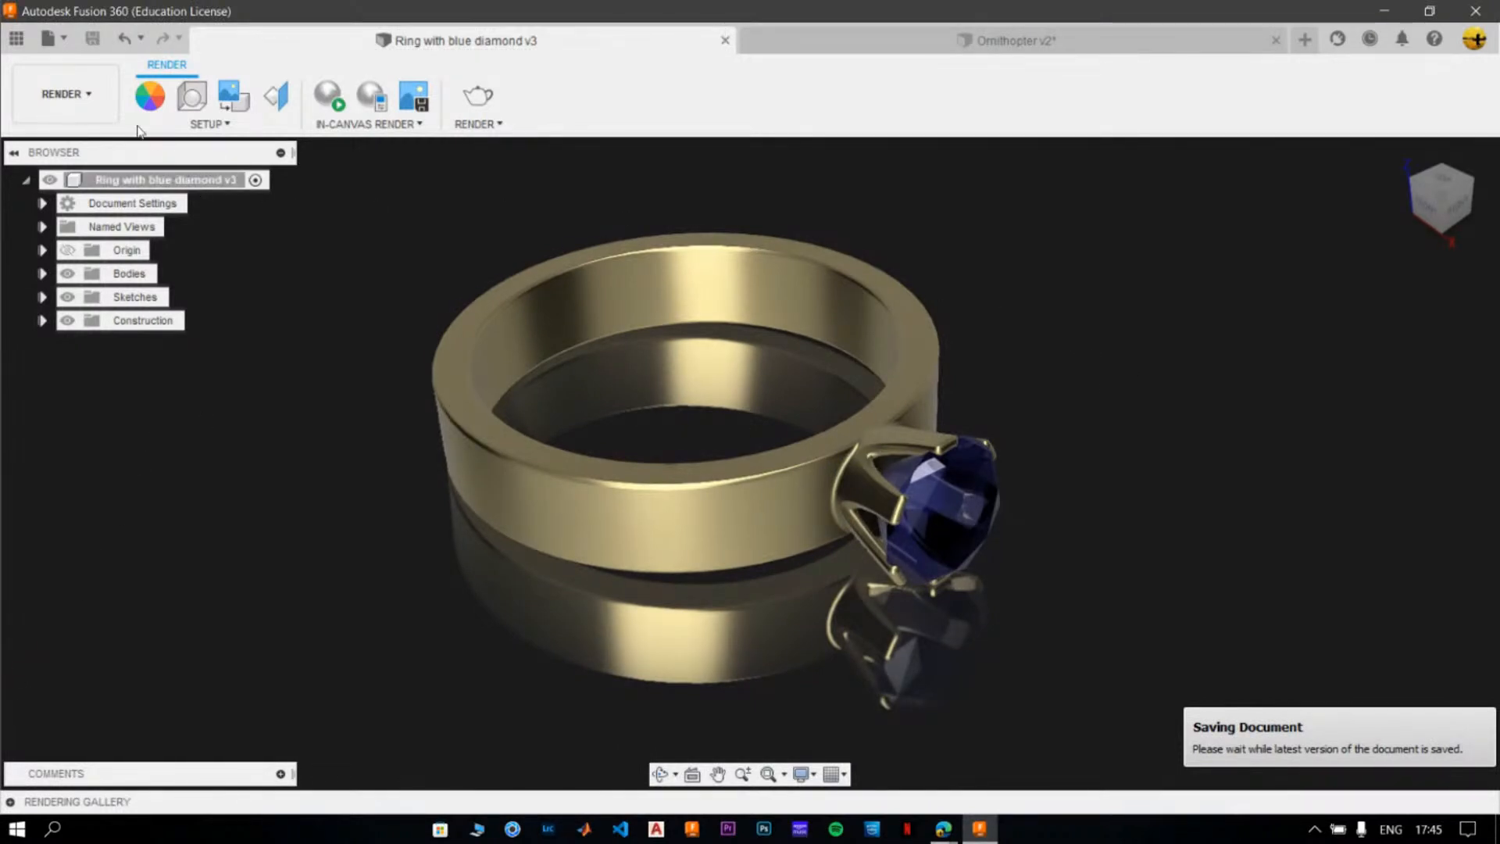
- Switch the ring design to the Design workspace and start a sketch on the horizontal XY plane
click(62, 94)
click(64, 139)
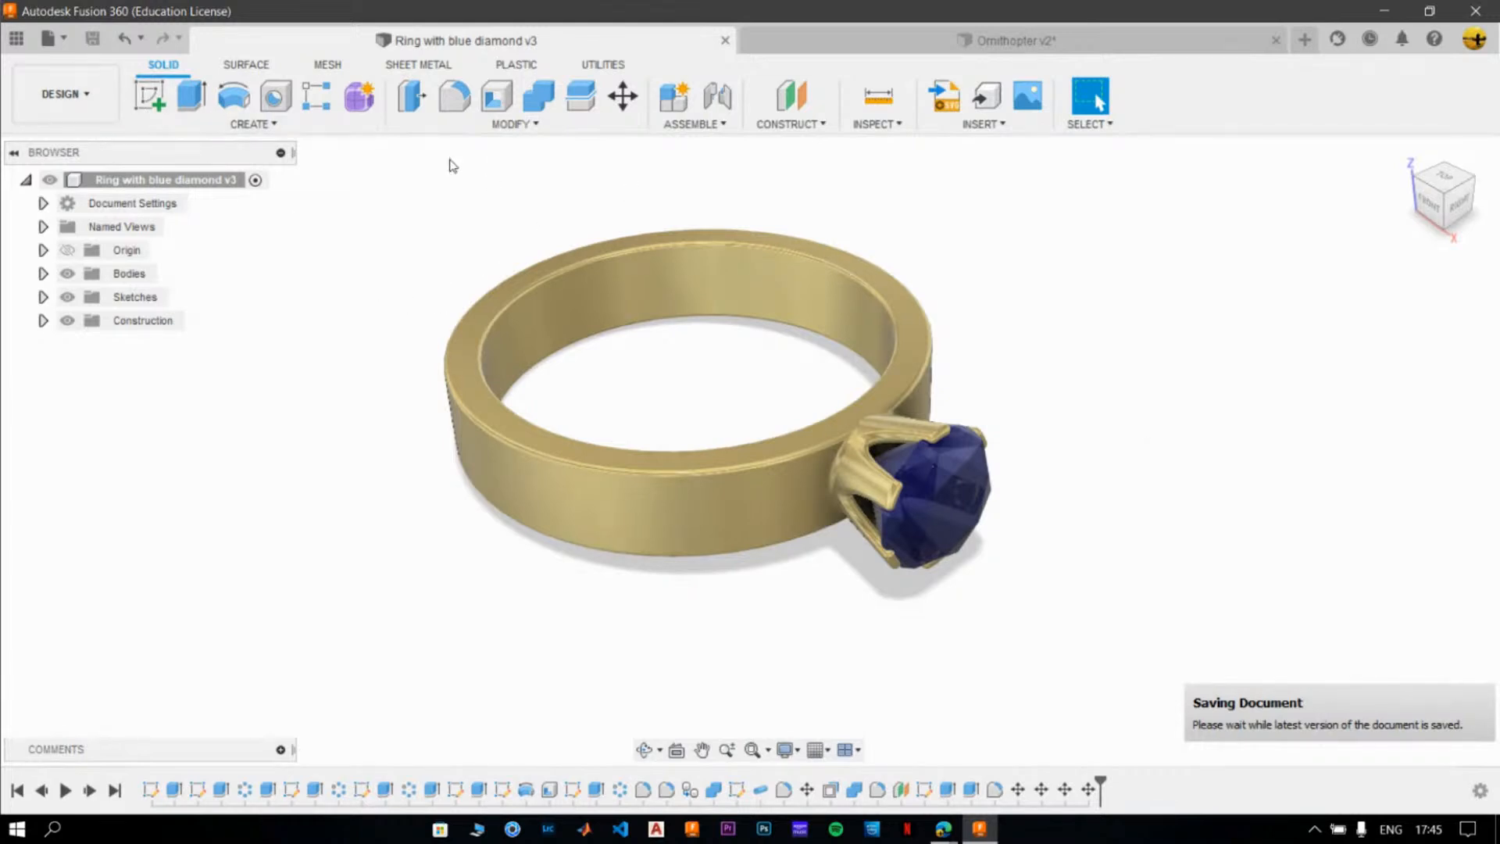
click(148, 106)
scroll(414, 285, down, 3)
mouse_move(549, 390)
shift+middle_down()
mouse_move(573, 409)
mouse_move(609, 285)
mouse_move(640, 408)
shift+middle_up()
click(643, 282)
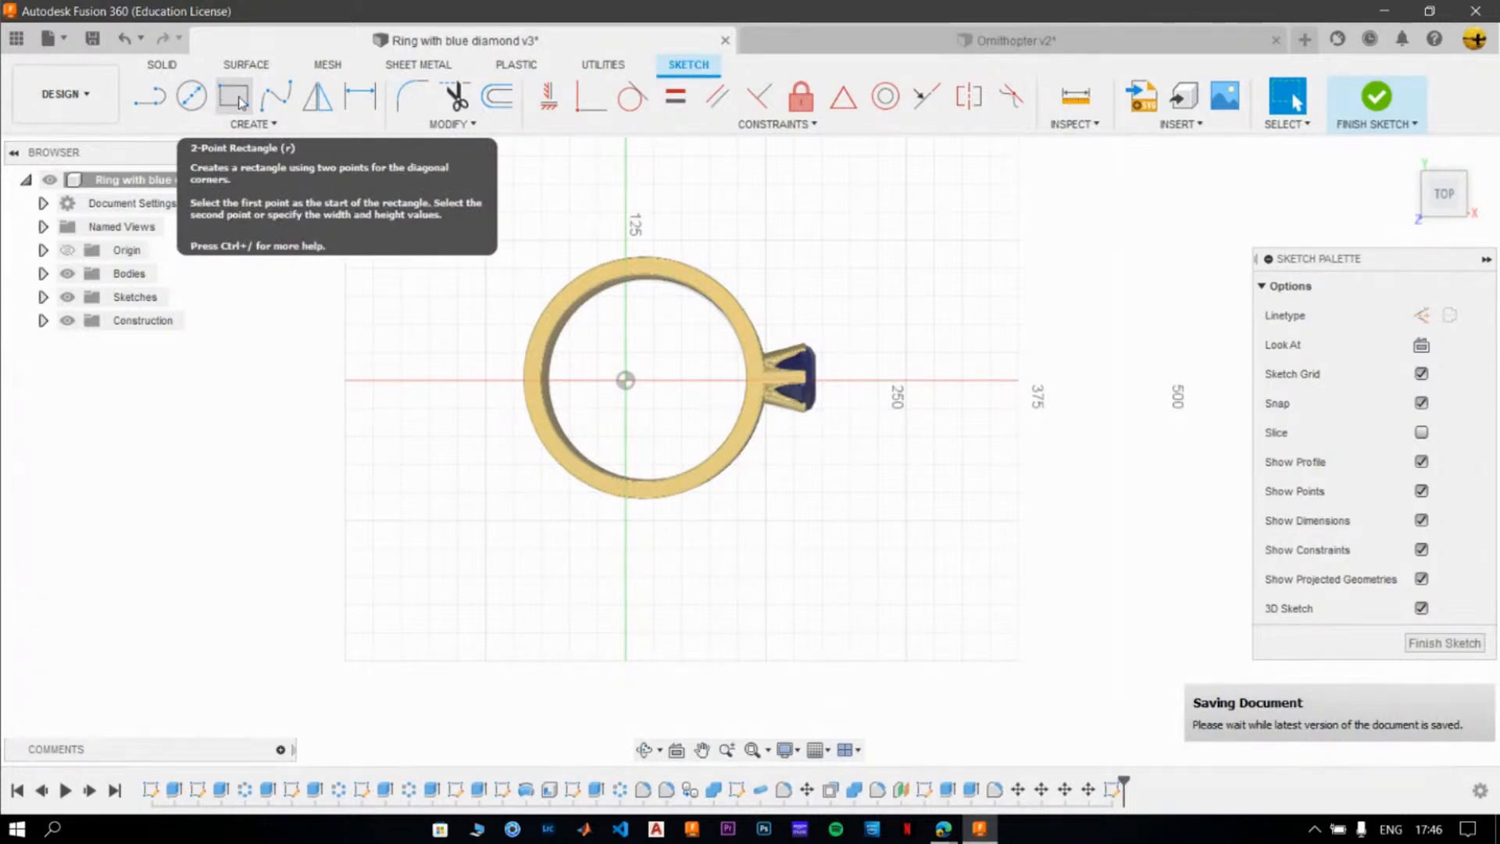
- Sketch a two-point rectangle about 350 by 350 mm enclosing the whole ring and its gemstone
click(239, 103)
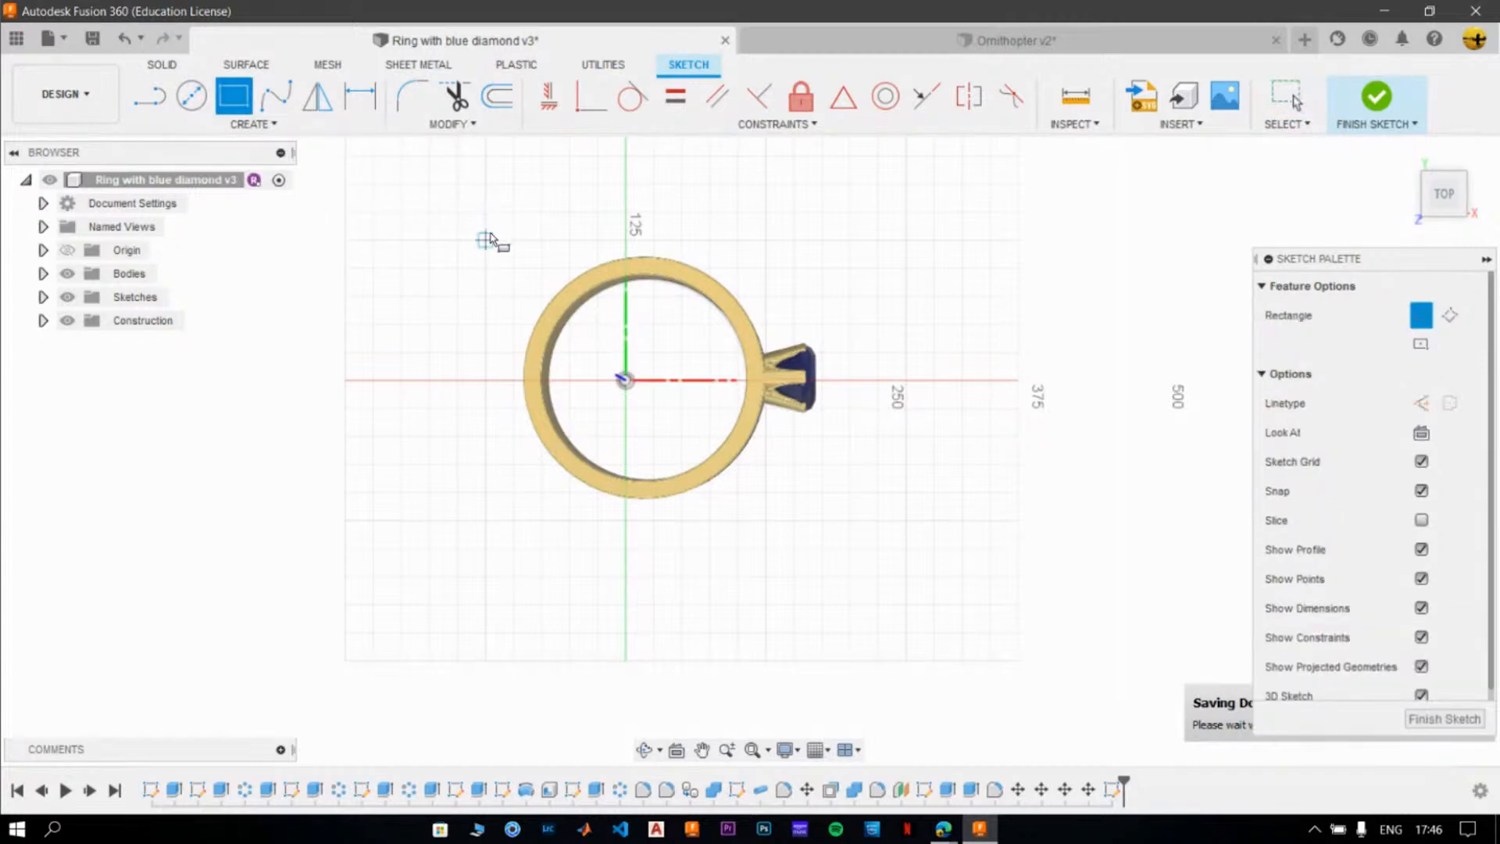
click(457, 184)
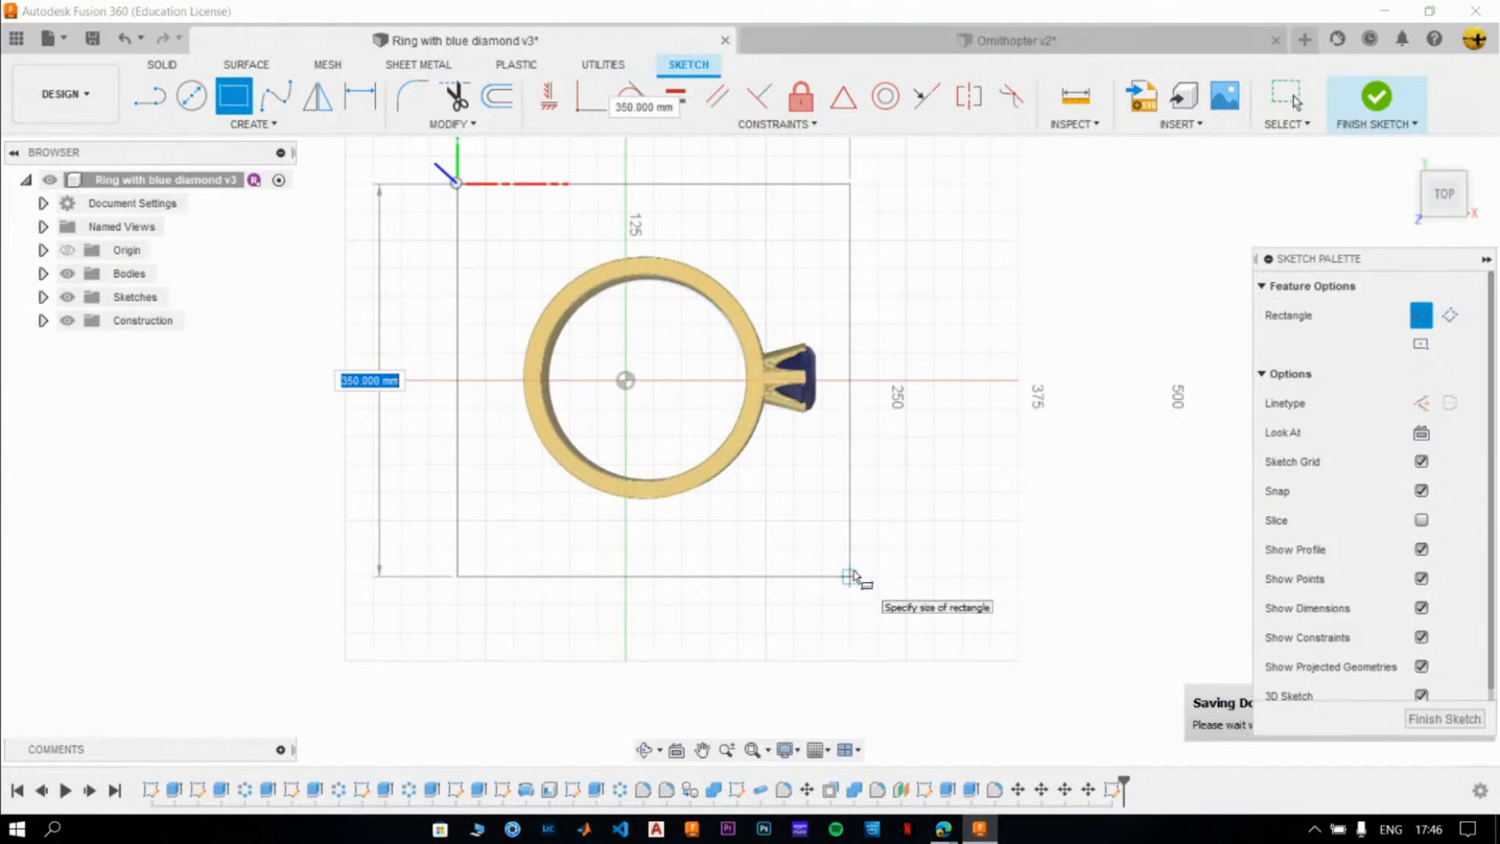
click(851, 577)
key(Escape)
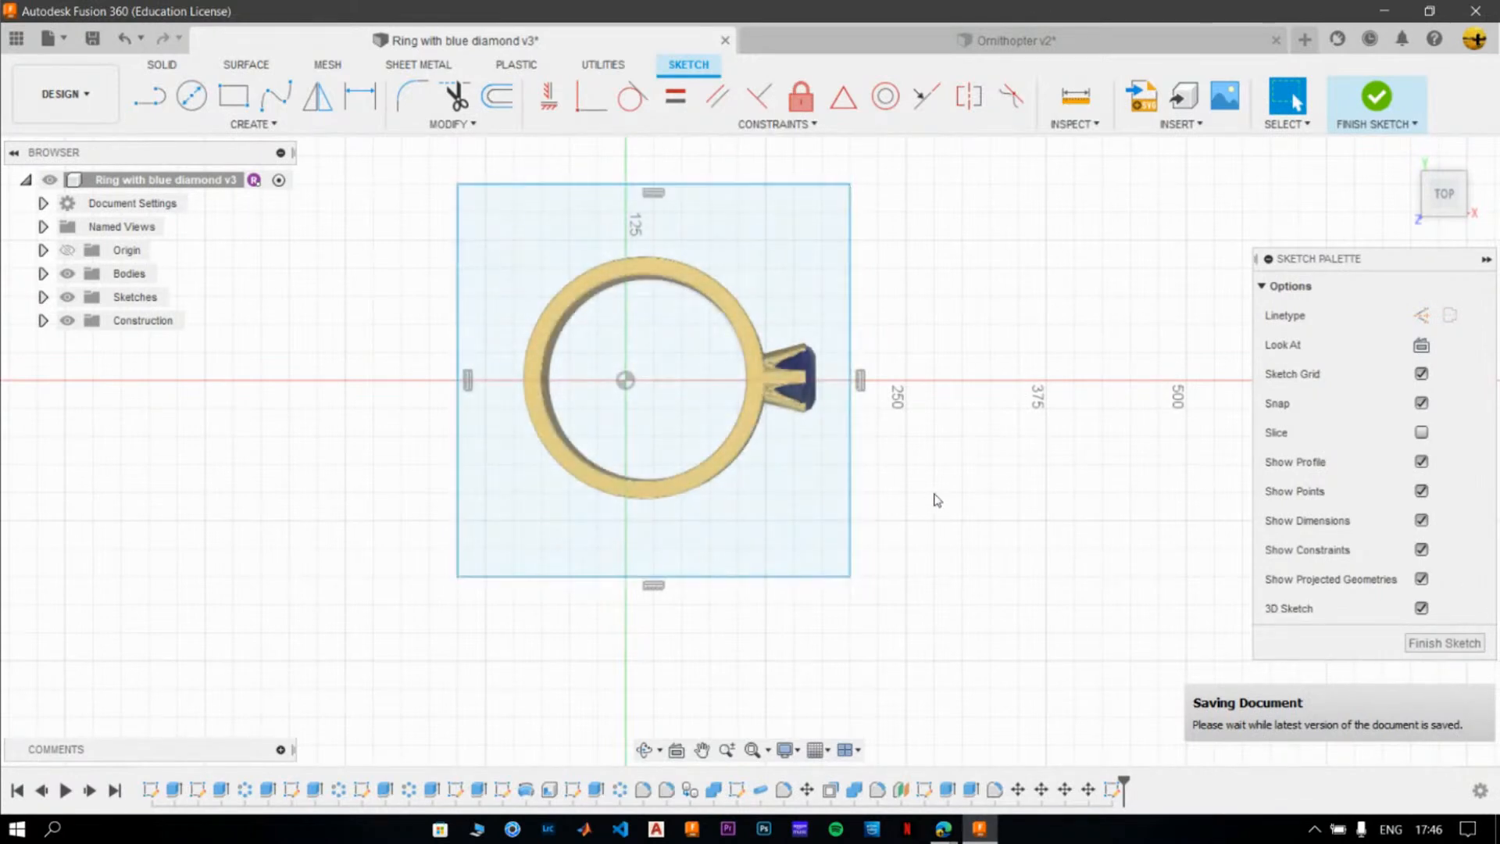
- Finish the sketch and extrude the rectangle 30 mm downward beneath the ring as a new component
click(1447, 644)
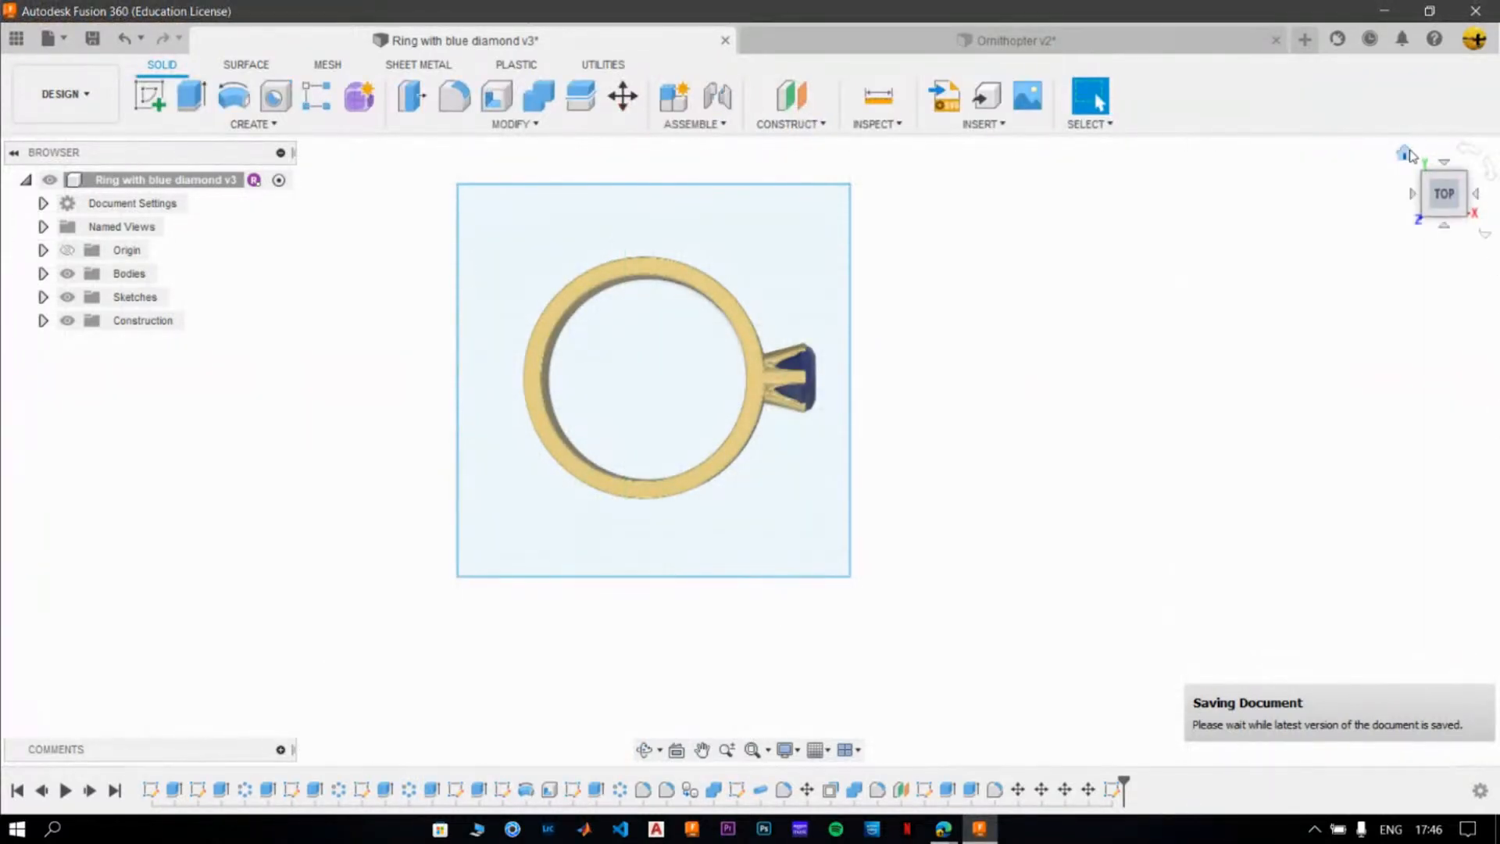
click(1405, 152)
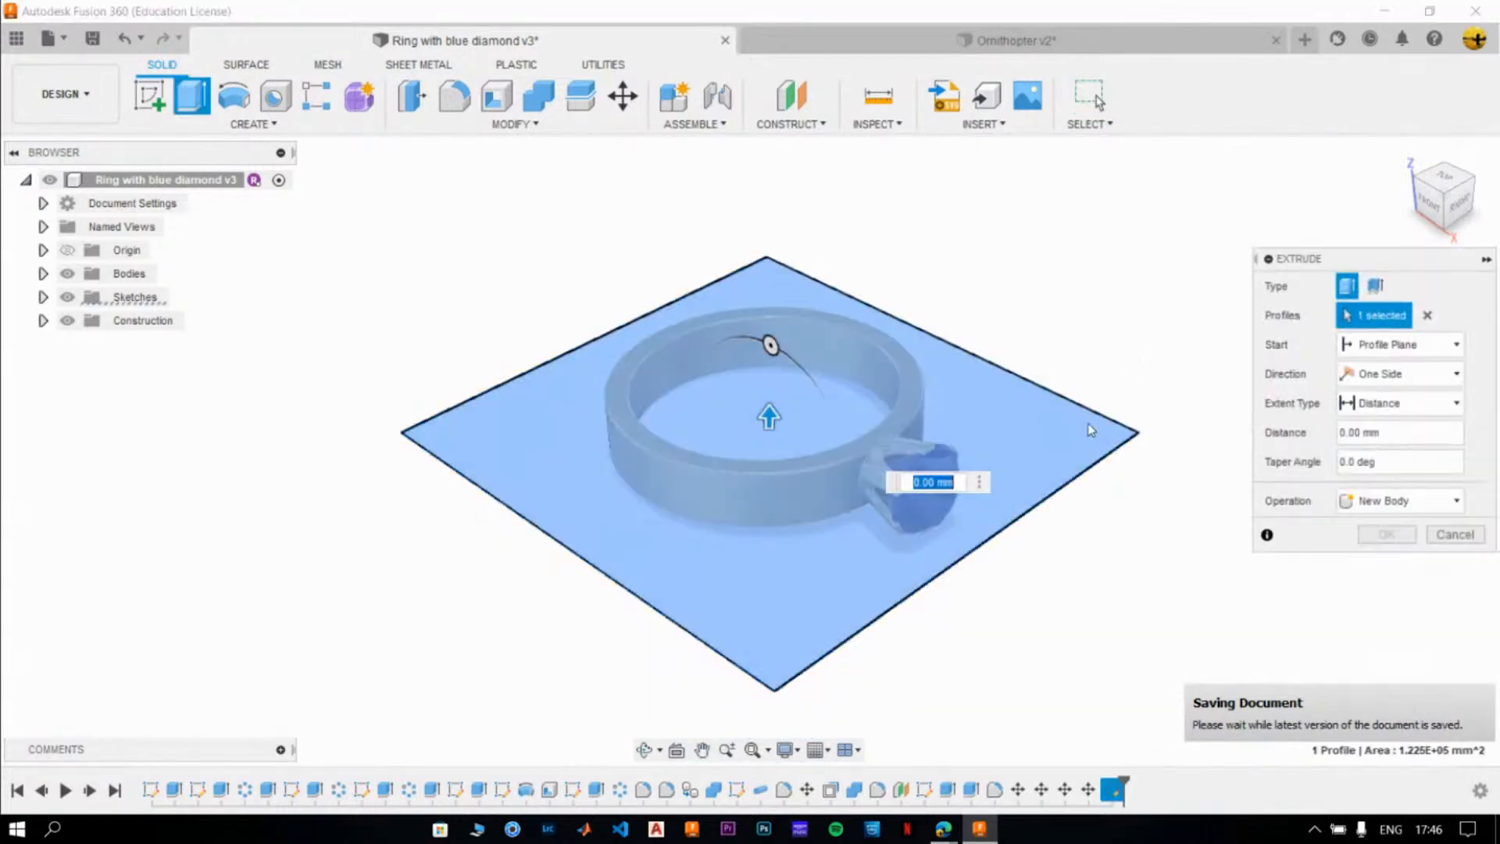
click(1427, 214)
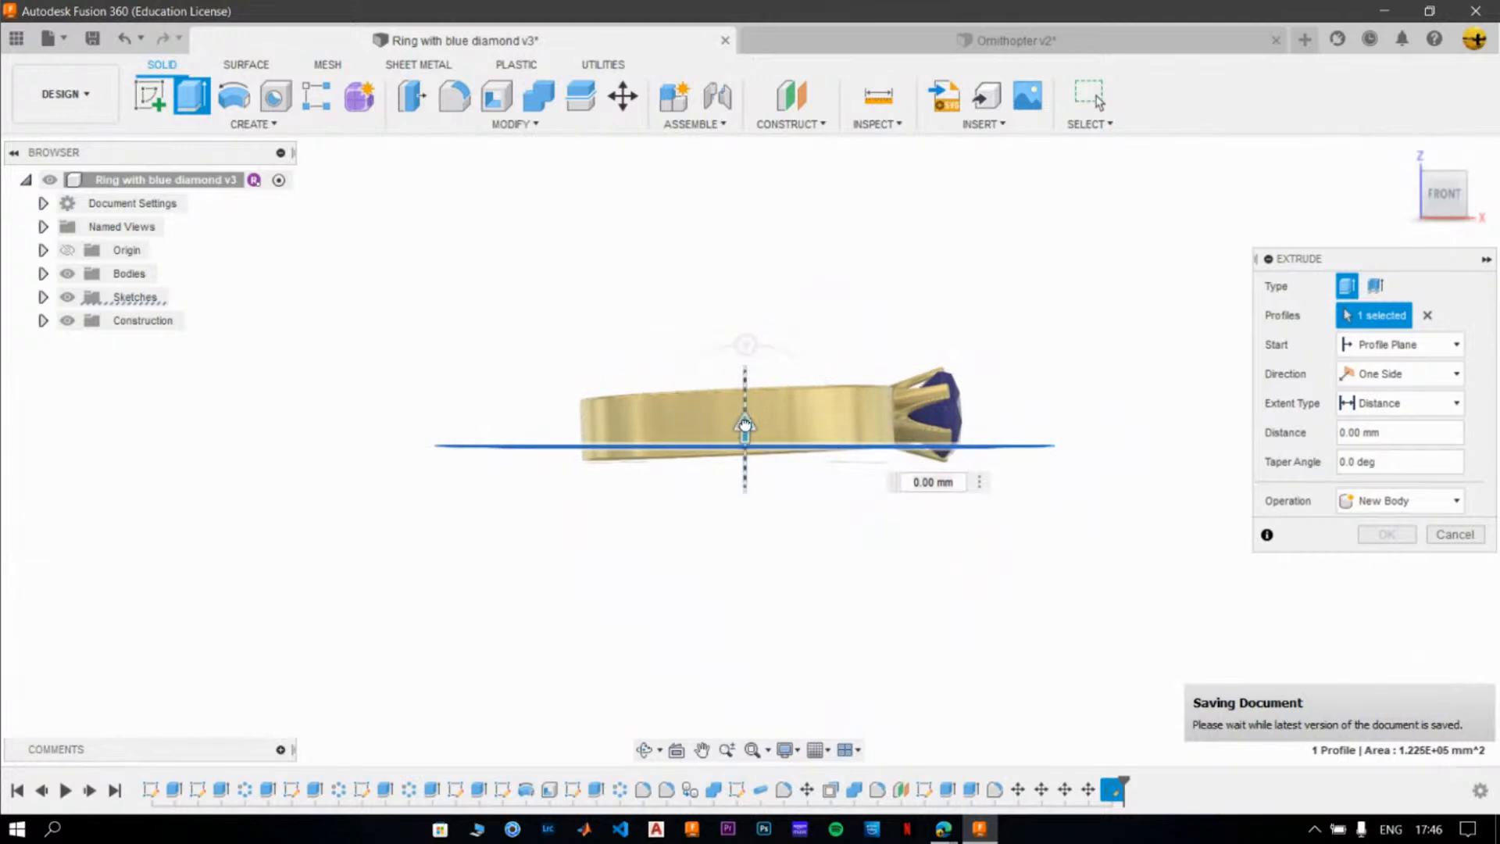
drag(745, 423, 760, 466)
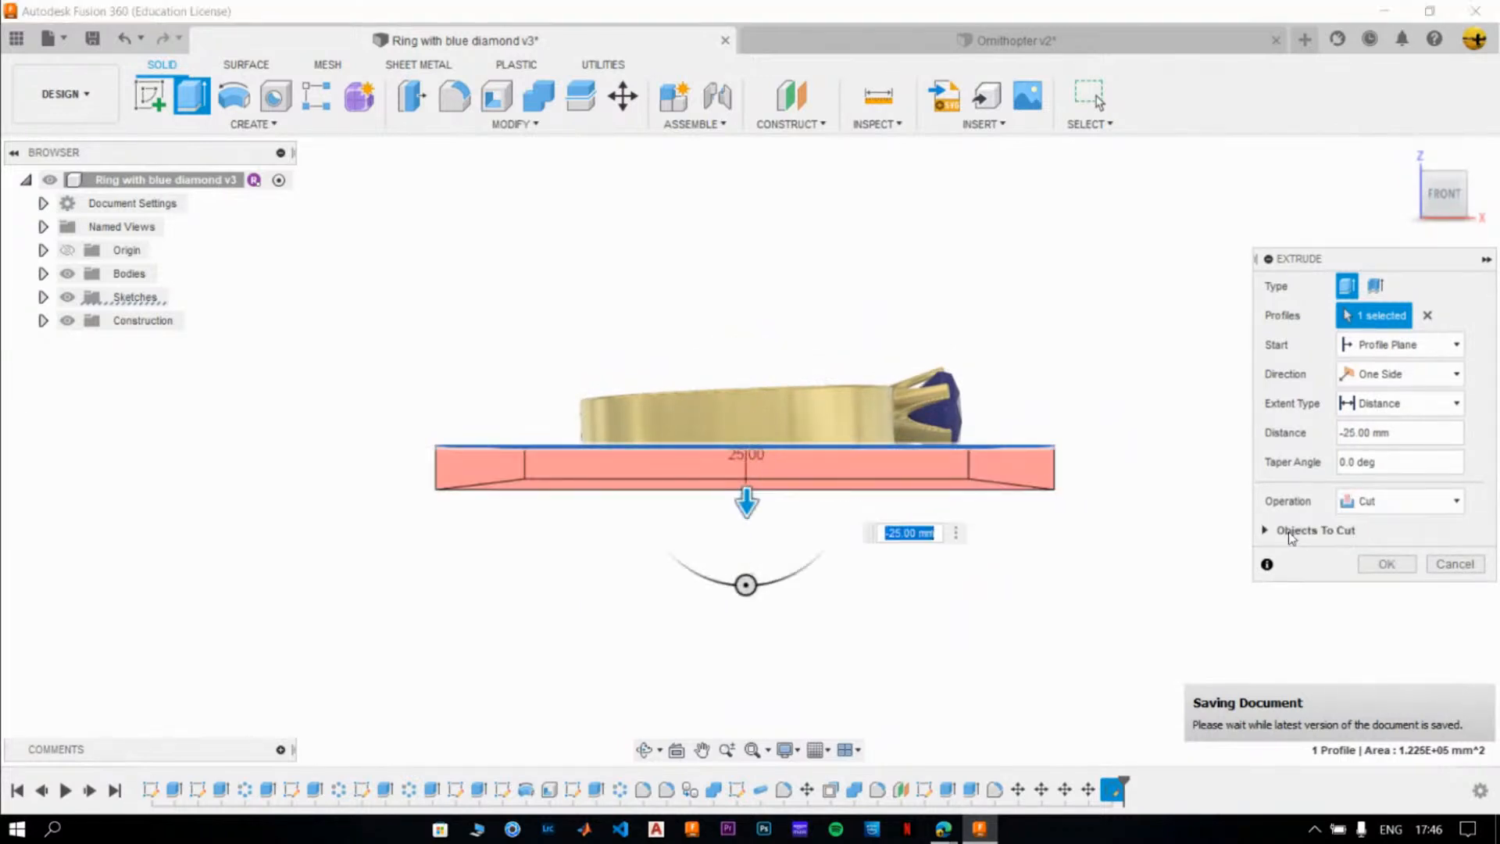
scroll(1148, 461, up, 4)
scroll(940, 524, down, 4)
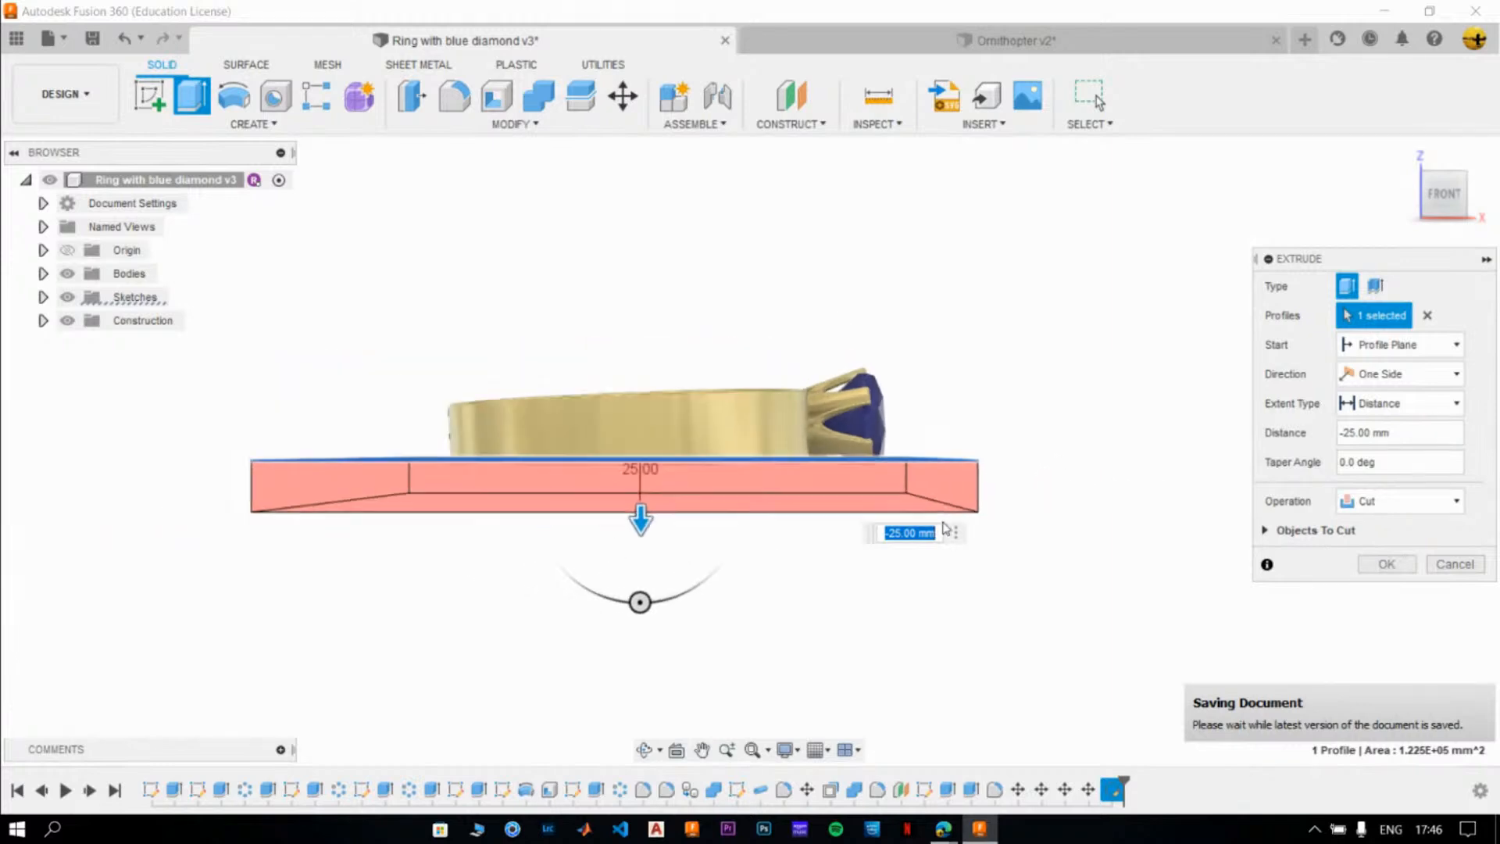
middle_drag(953, 519, 1024, 501)
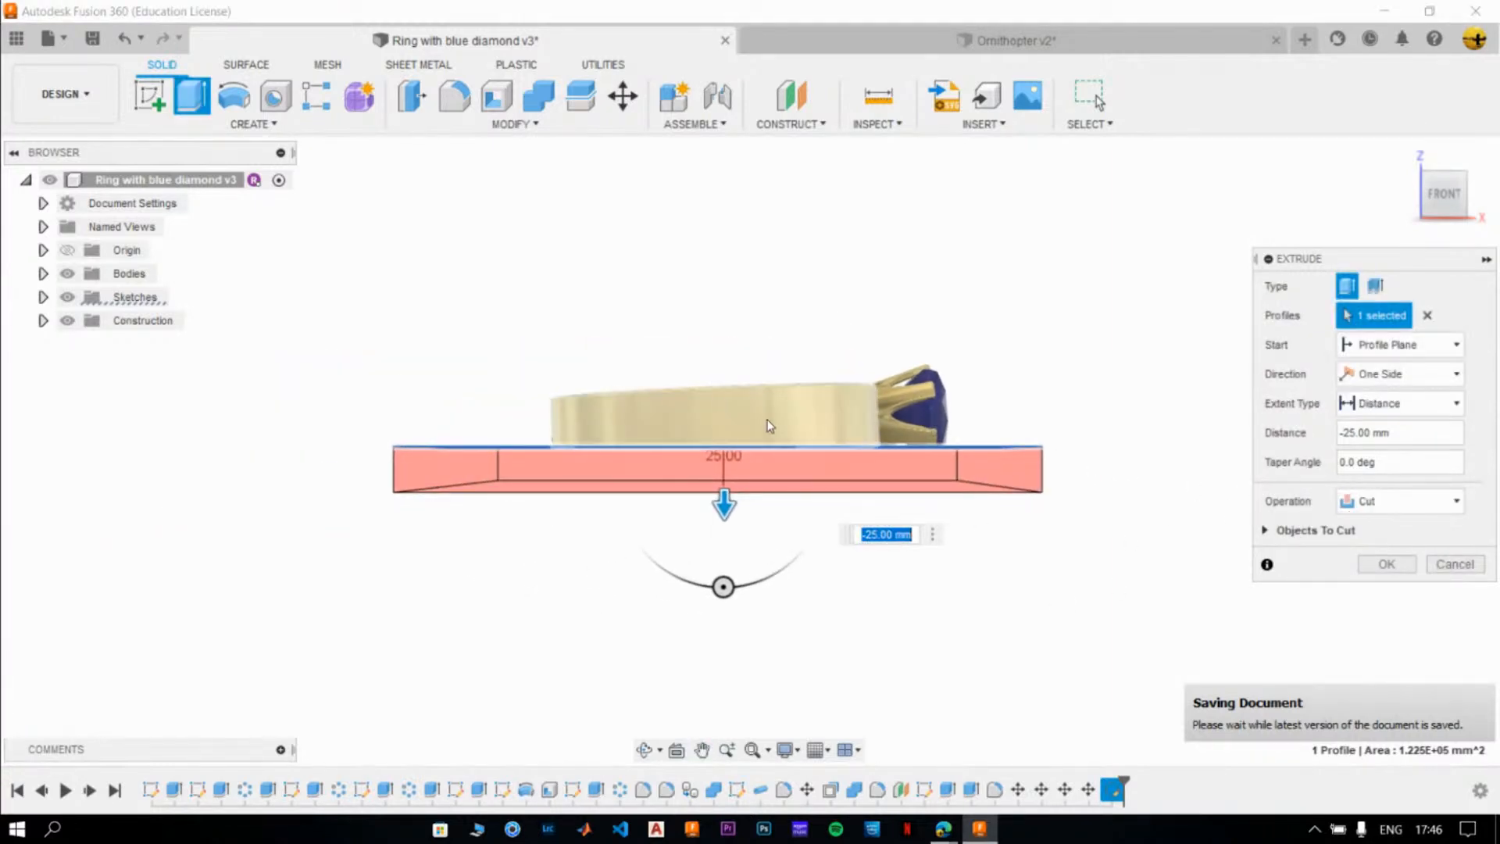
click(1395, 501)
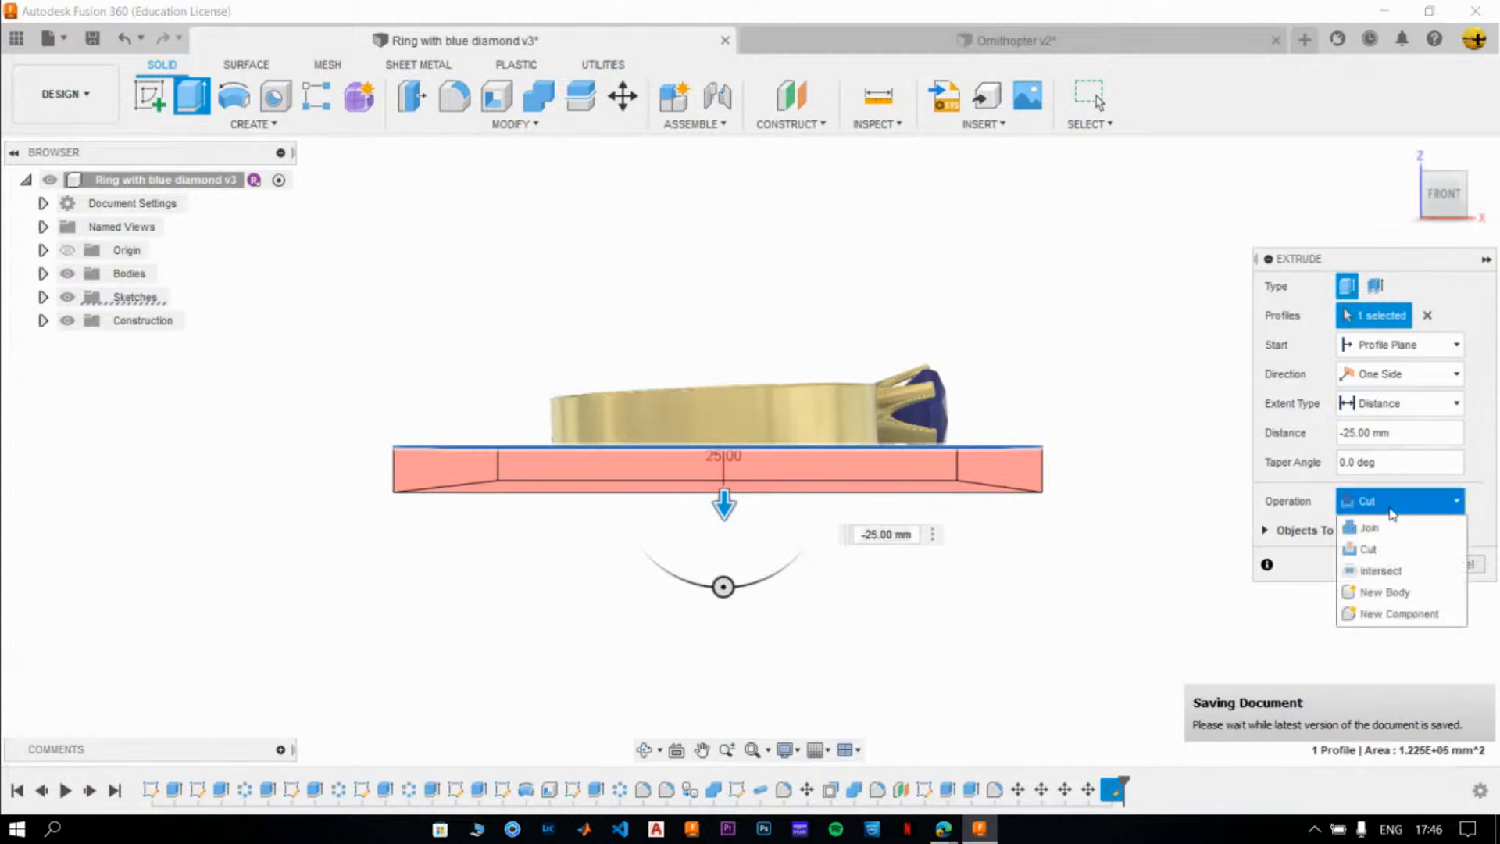
click(1399, 614)
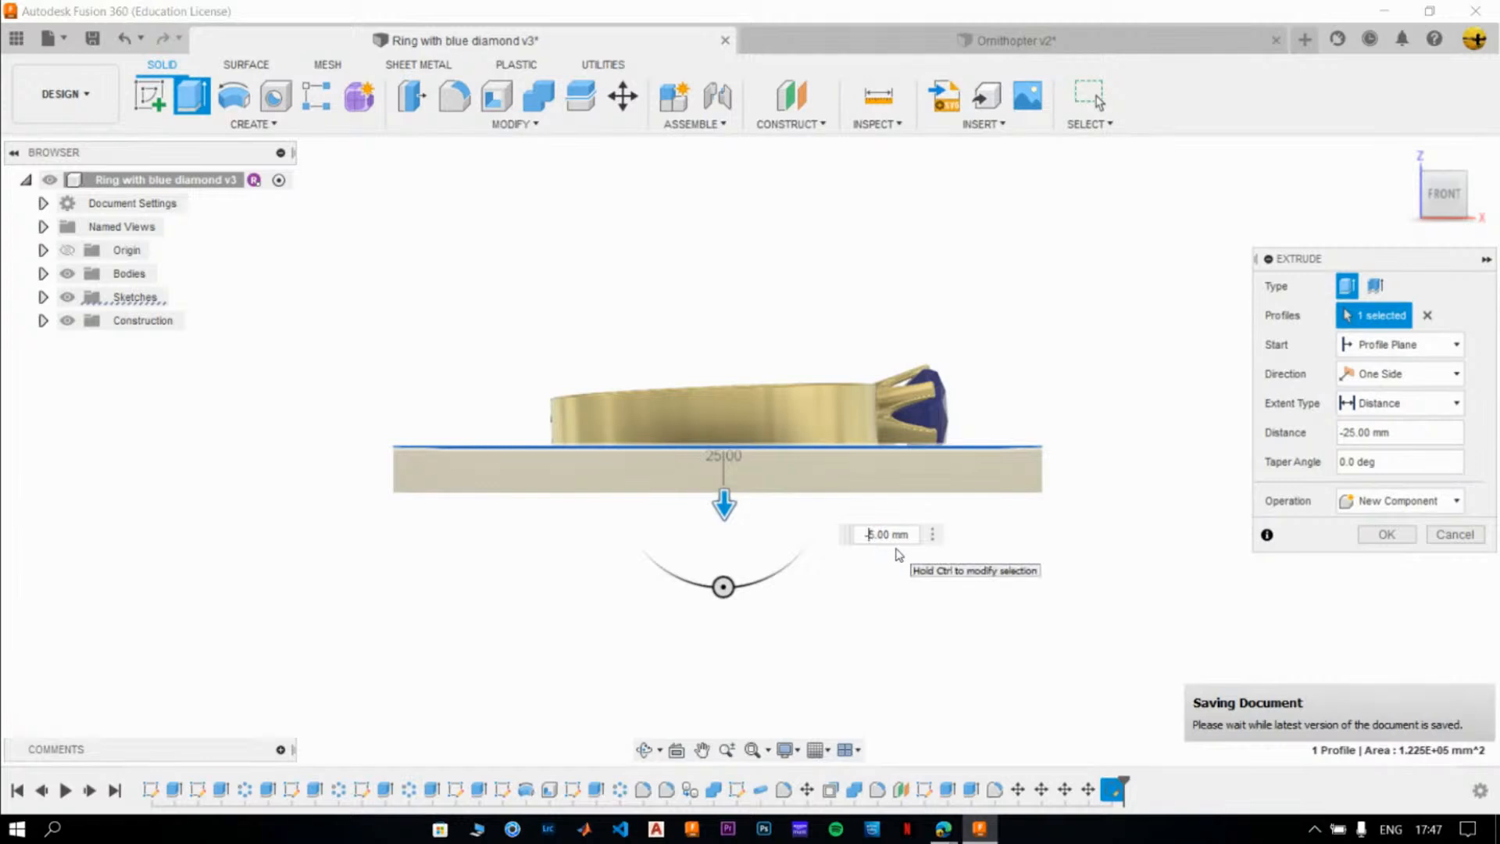
text(4)
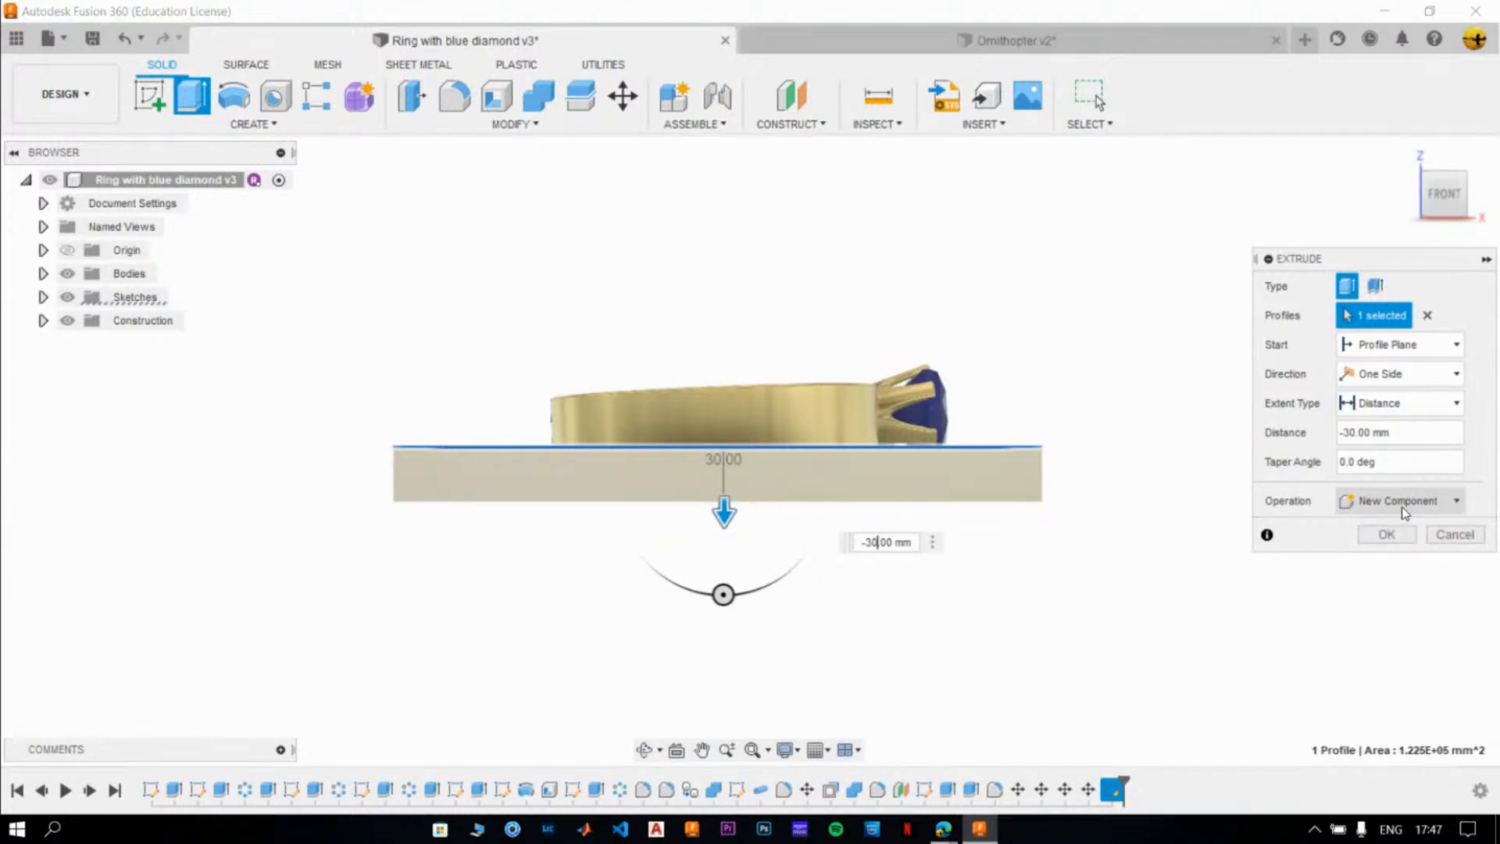
click(1398, 535)
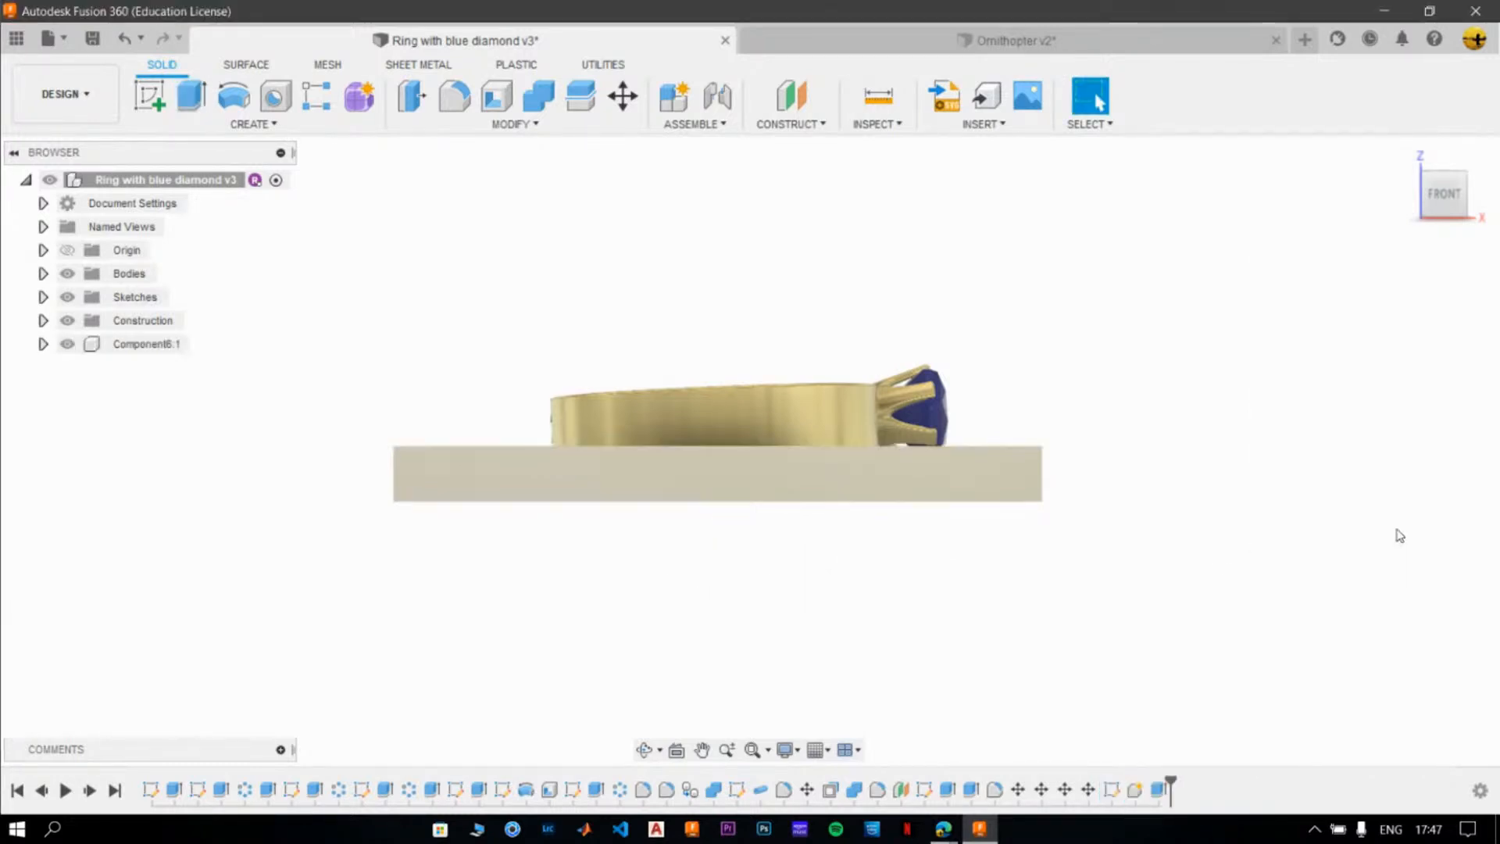
- Rename the new slab component as Base
click(159, 345)
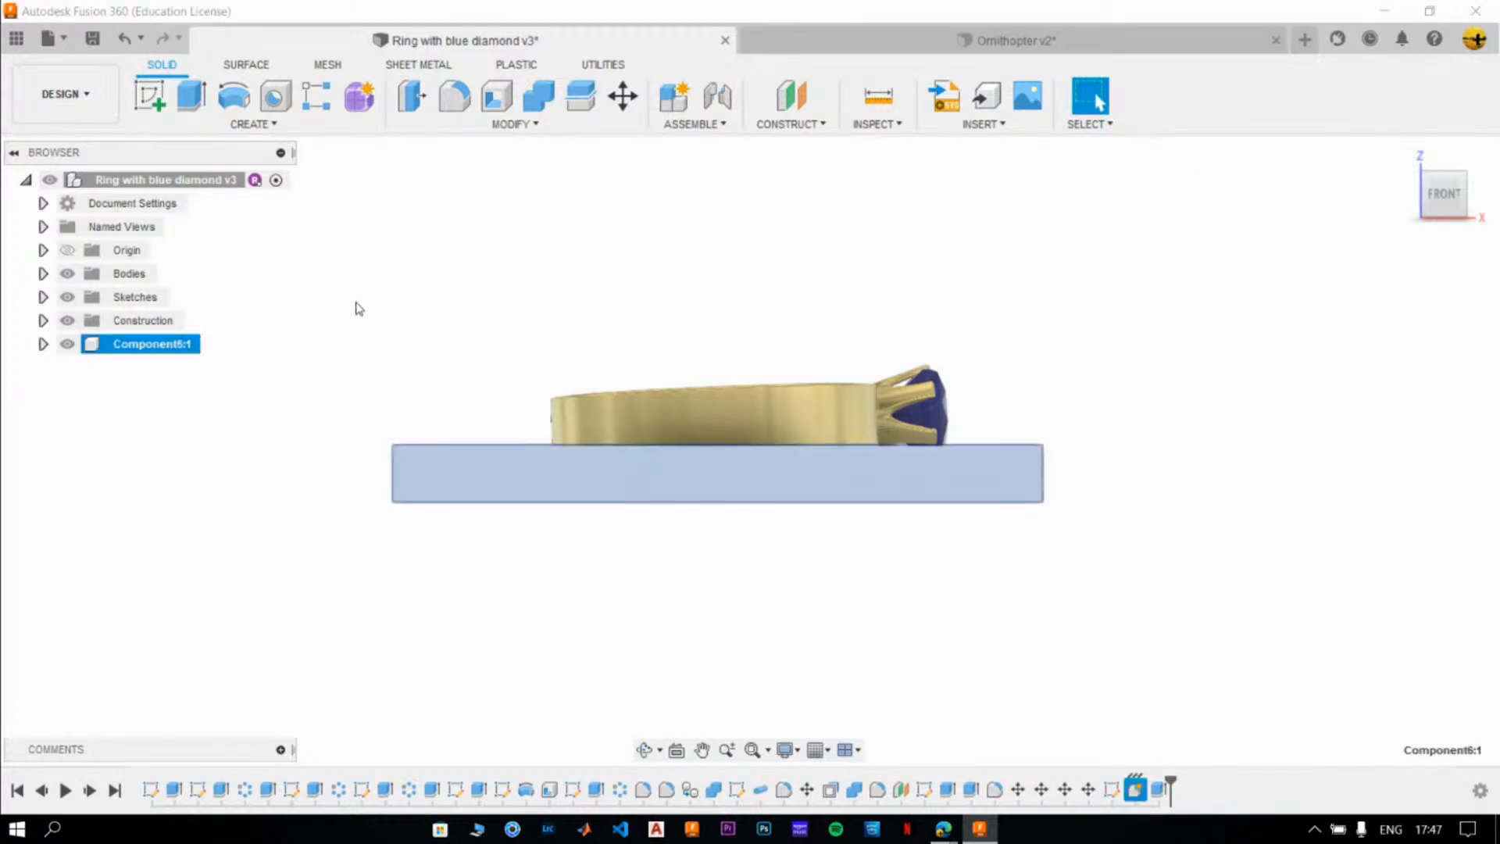
double_click(179, 344)
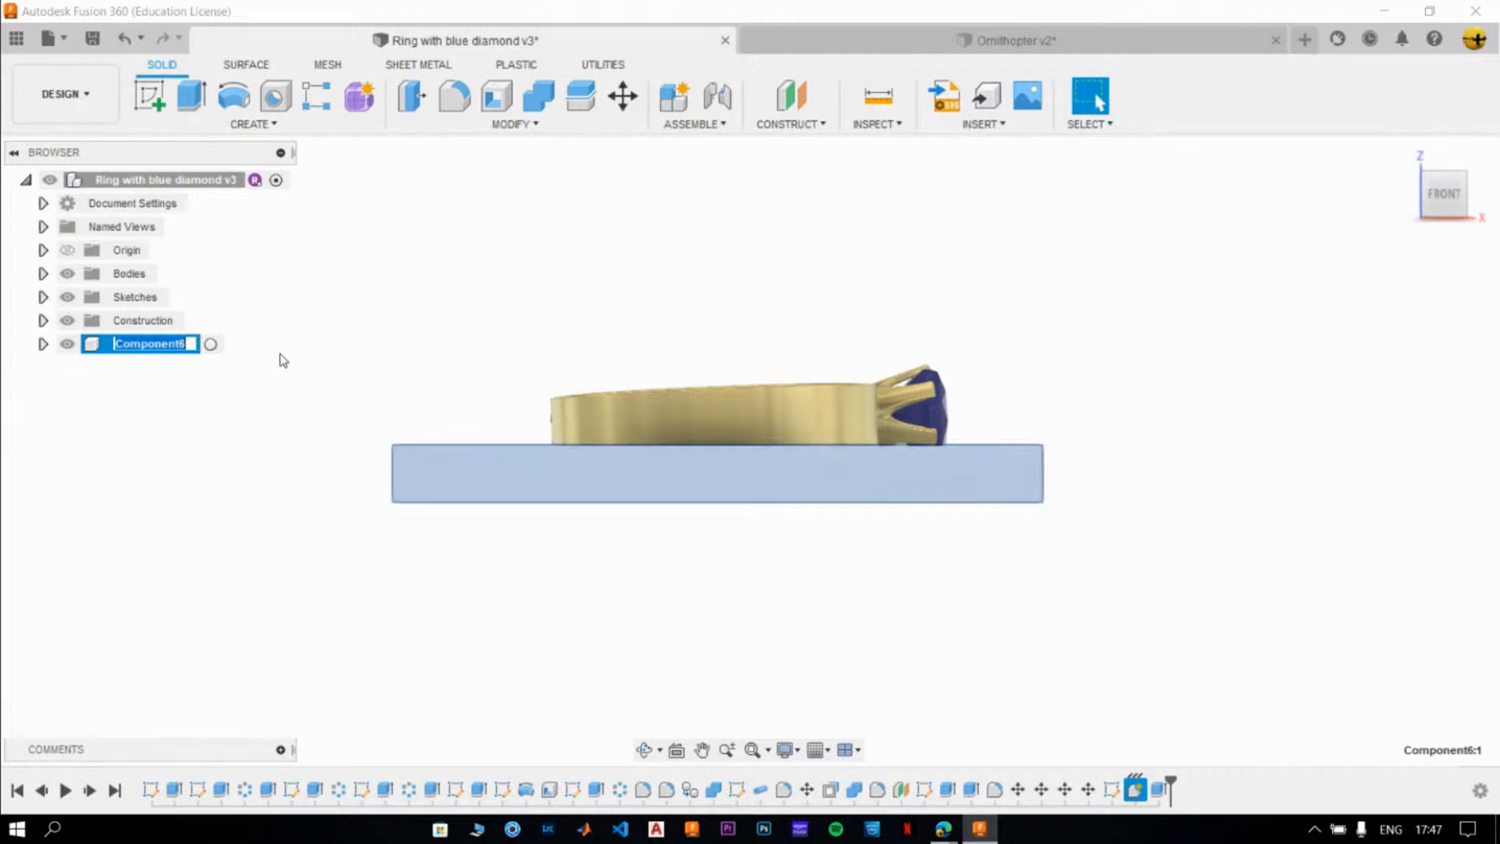
text(Base)
key(Escape)
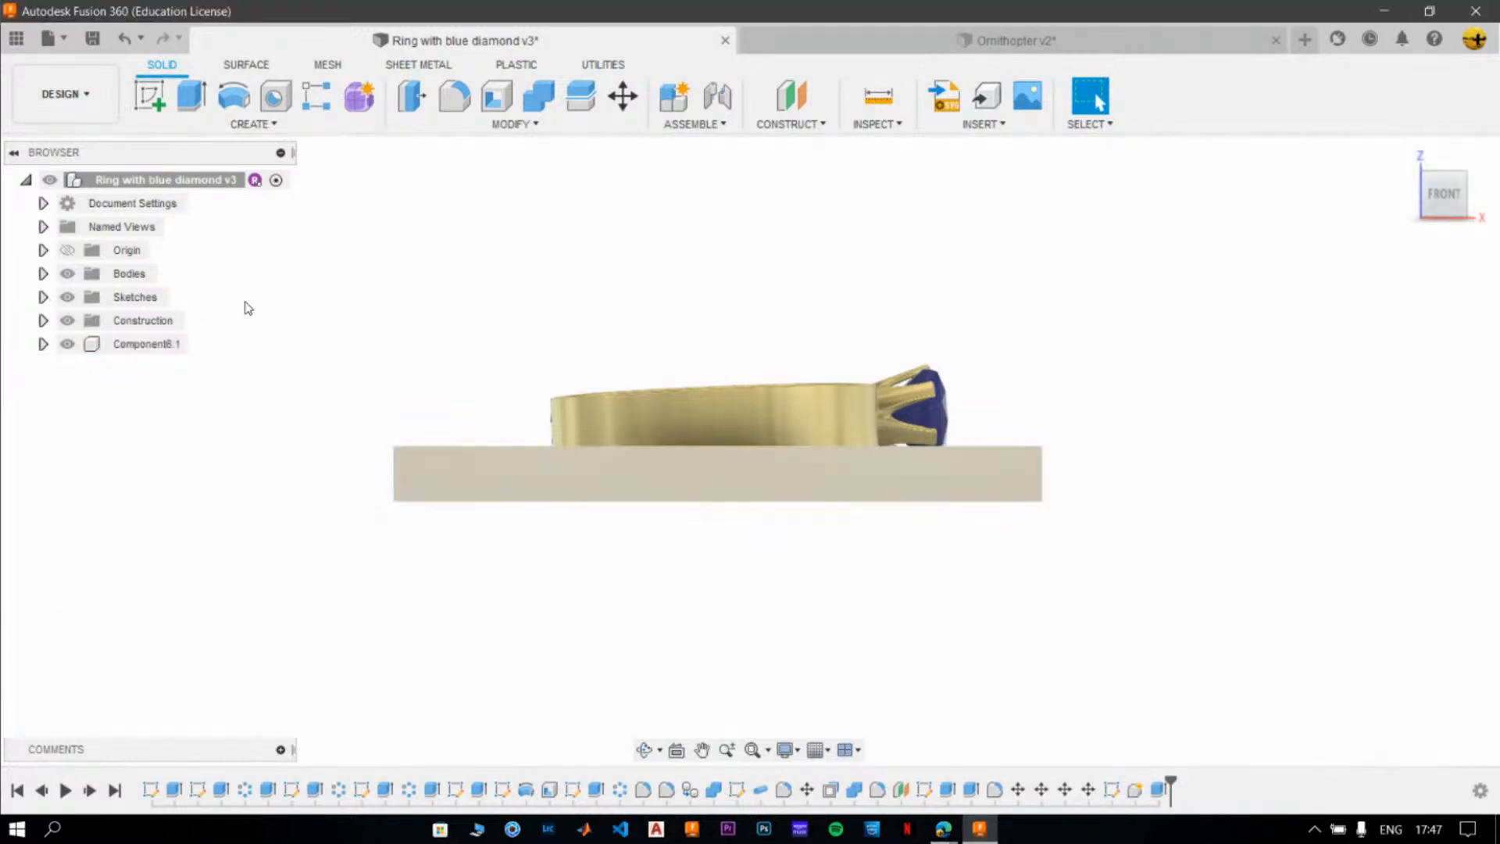
click(161, 346)
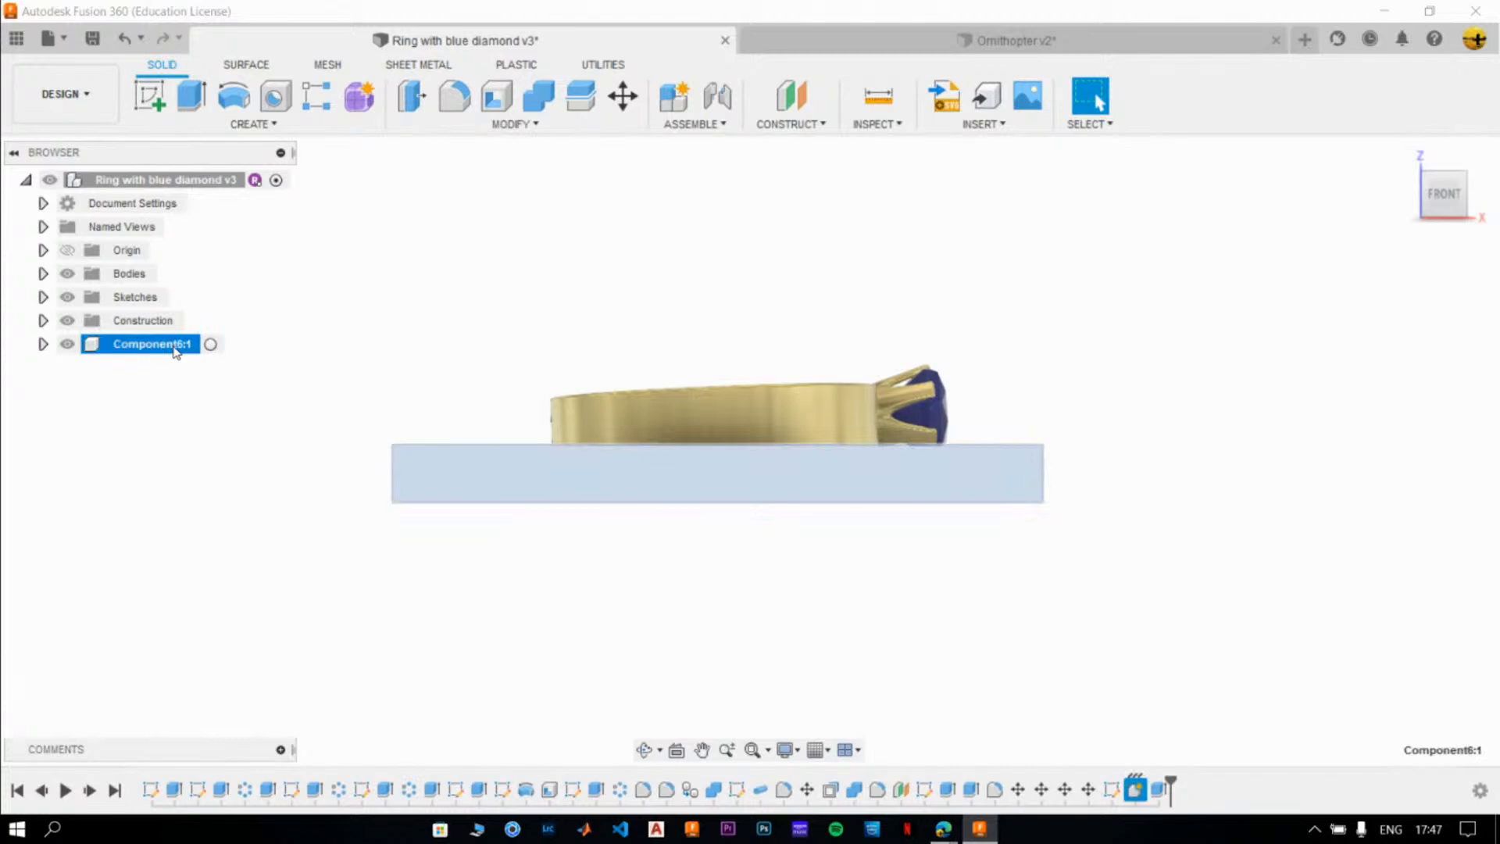
double_click(177, 347)
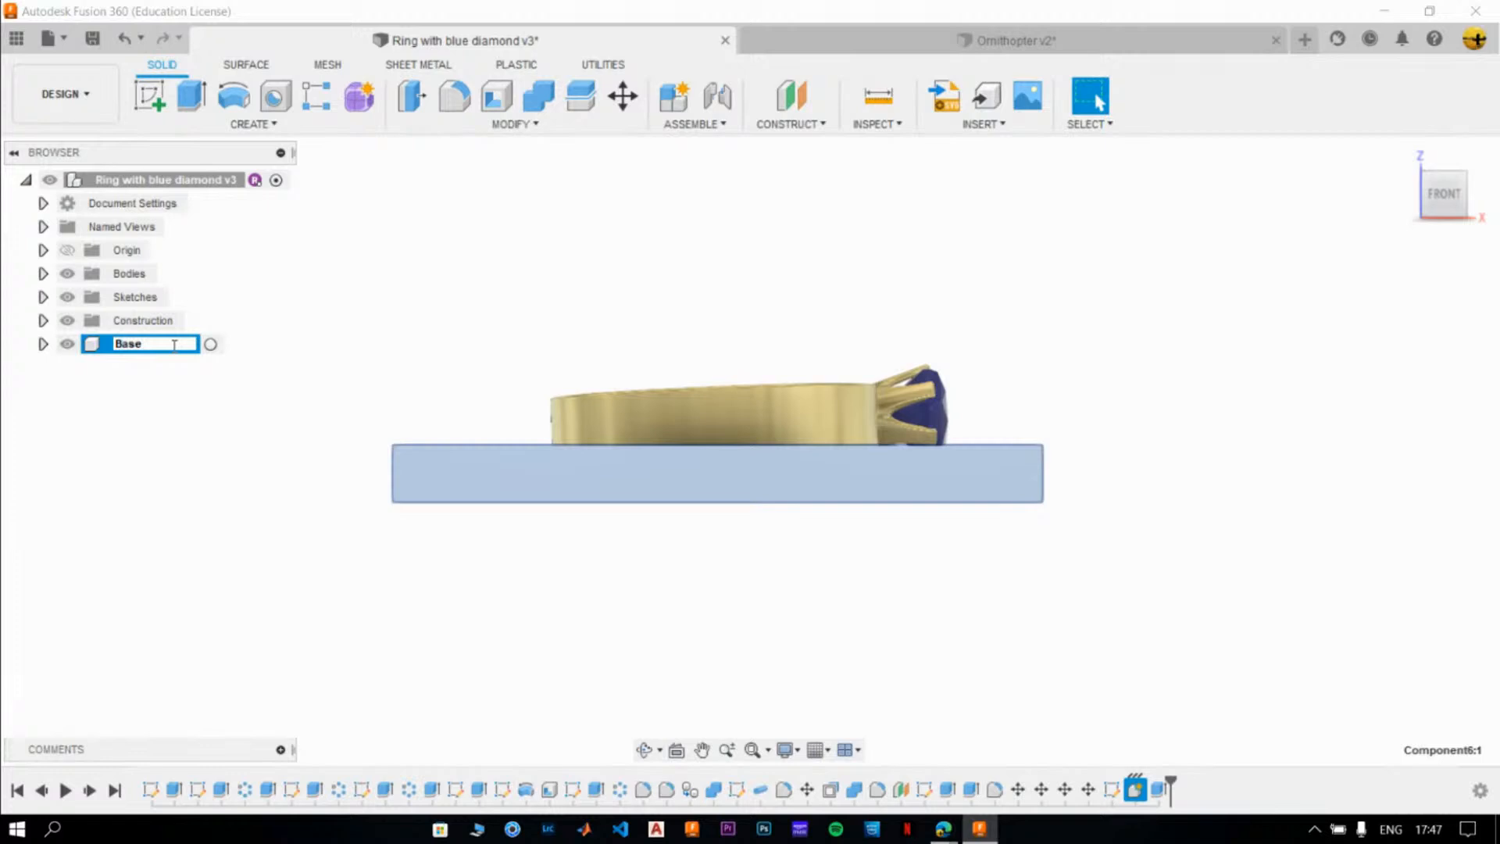
key(Return)
click(423, 295)
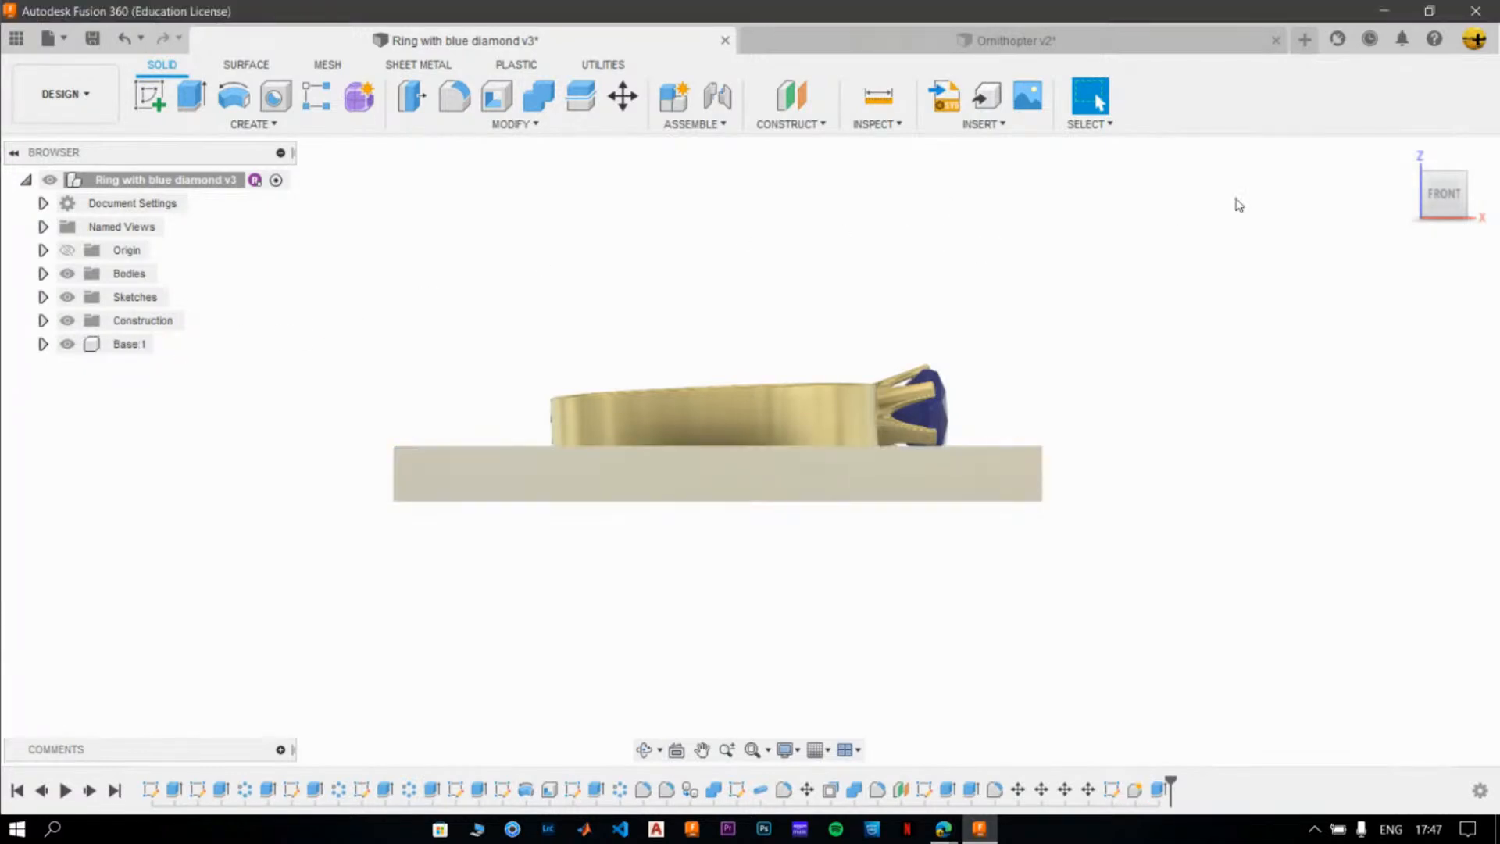
- Try to move the ring and gemstone bodies together 10 mm upward along Z, out of the base
click(1404, 156)
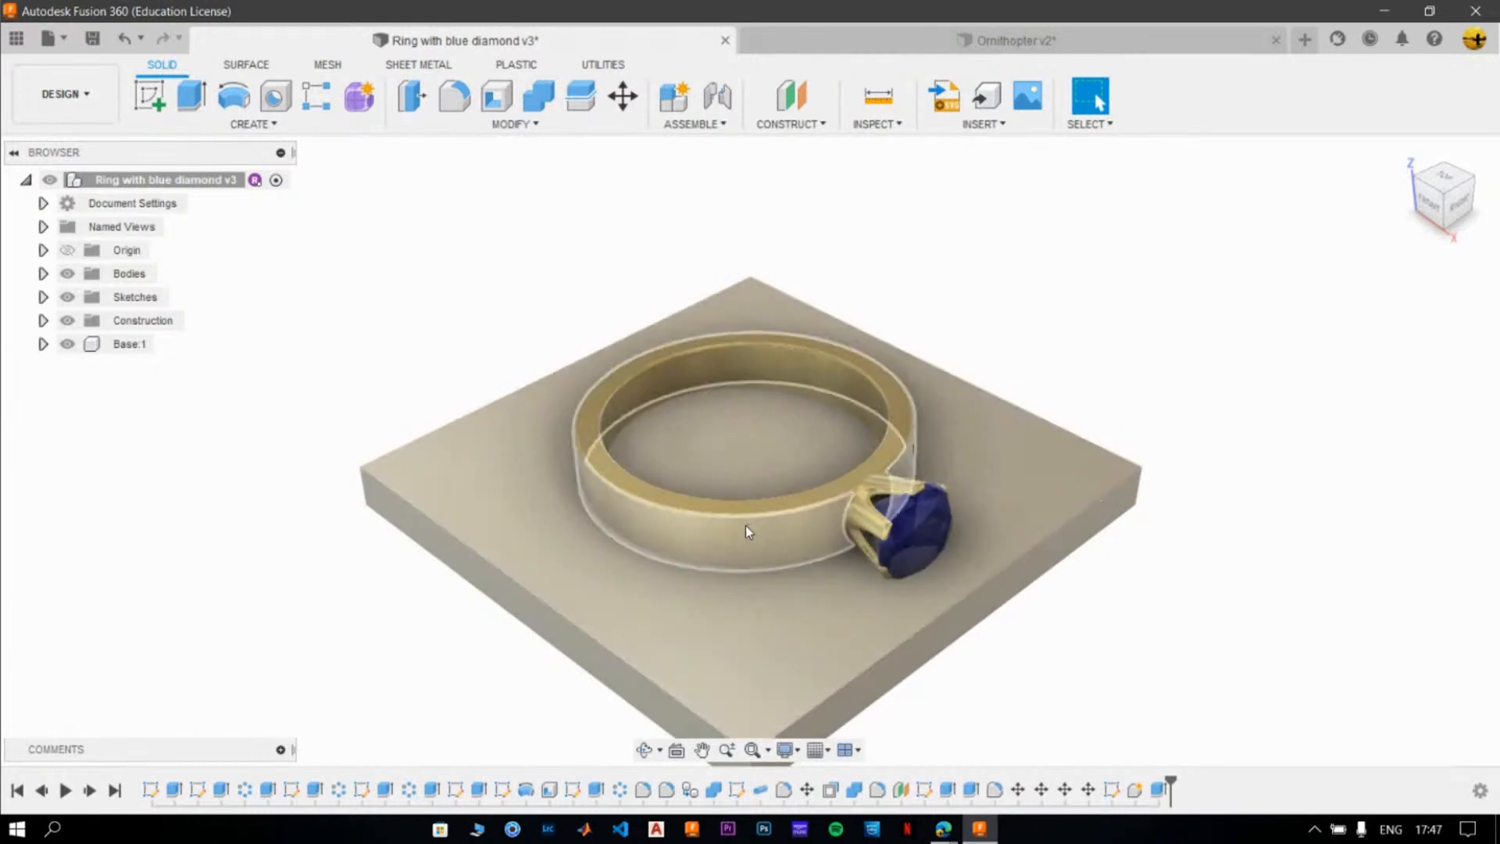
click(43, 273)
click(125, 297)
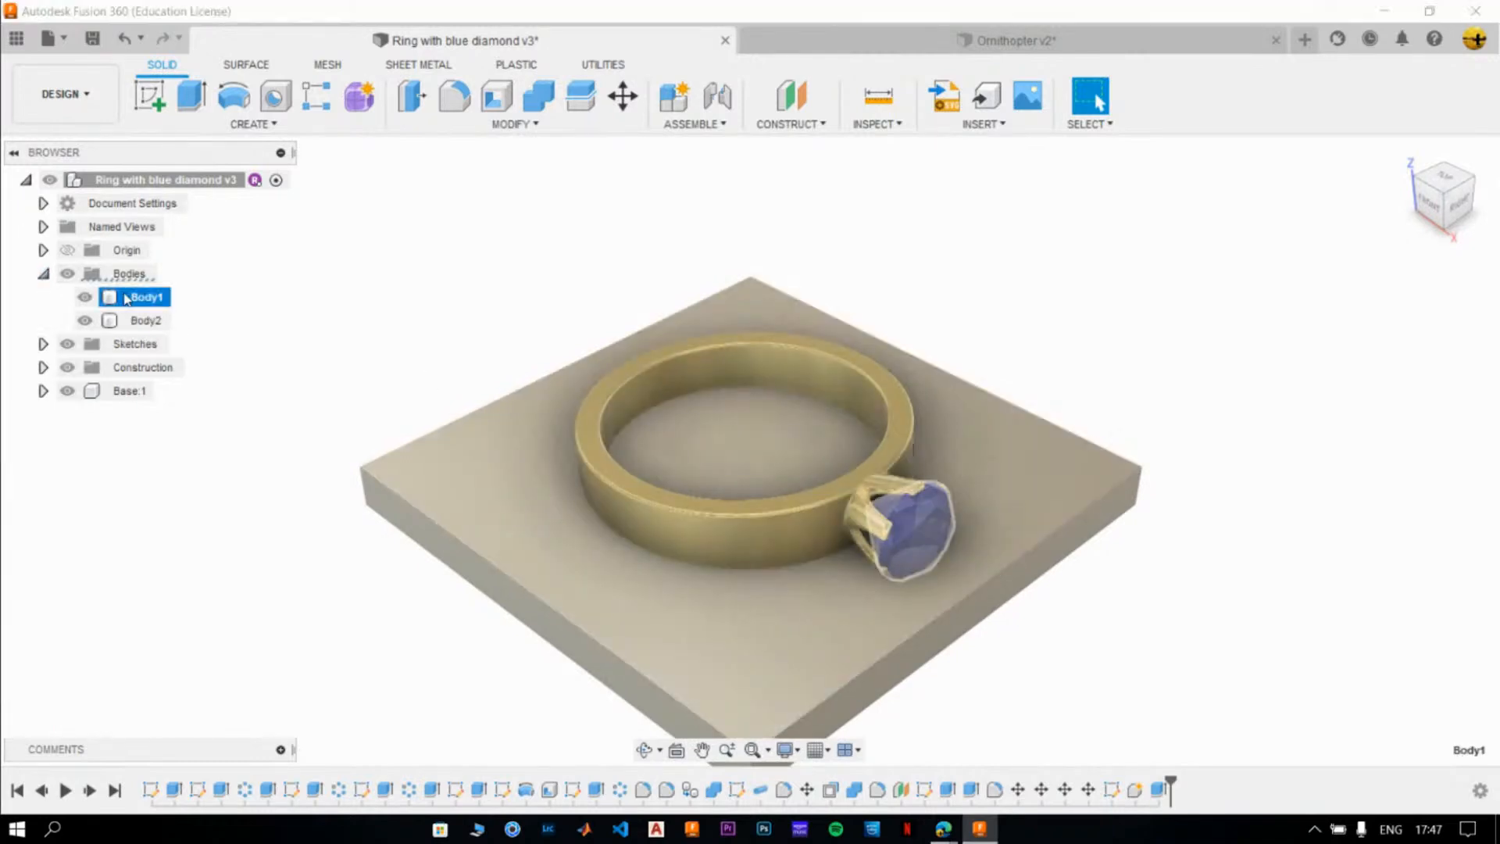
shift+click(129, 321)
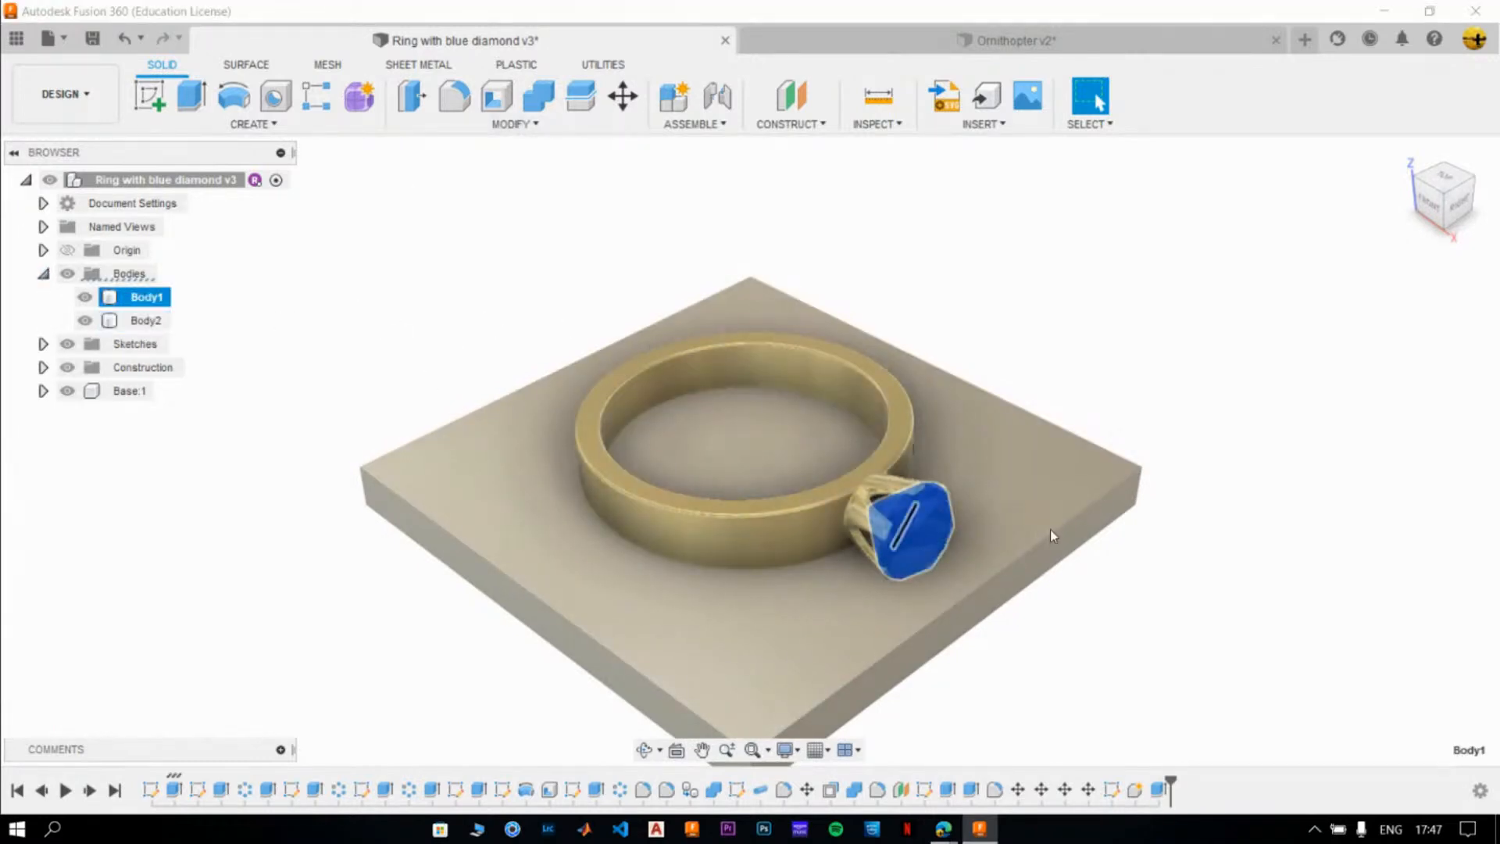
ctrl+click(146, 320)
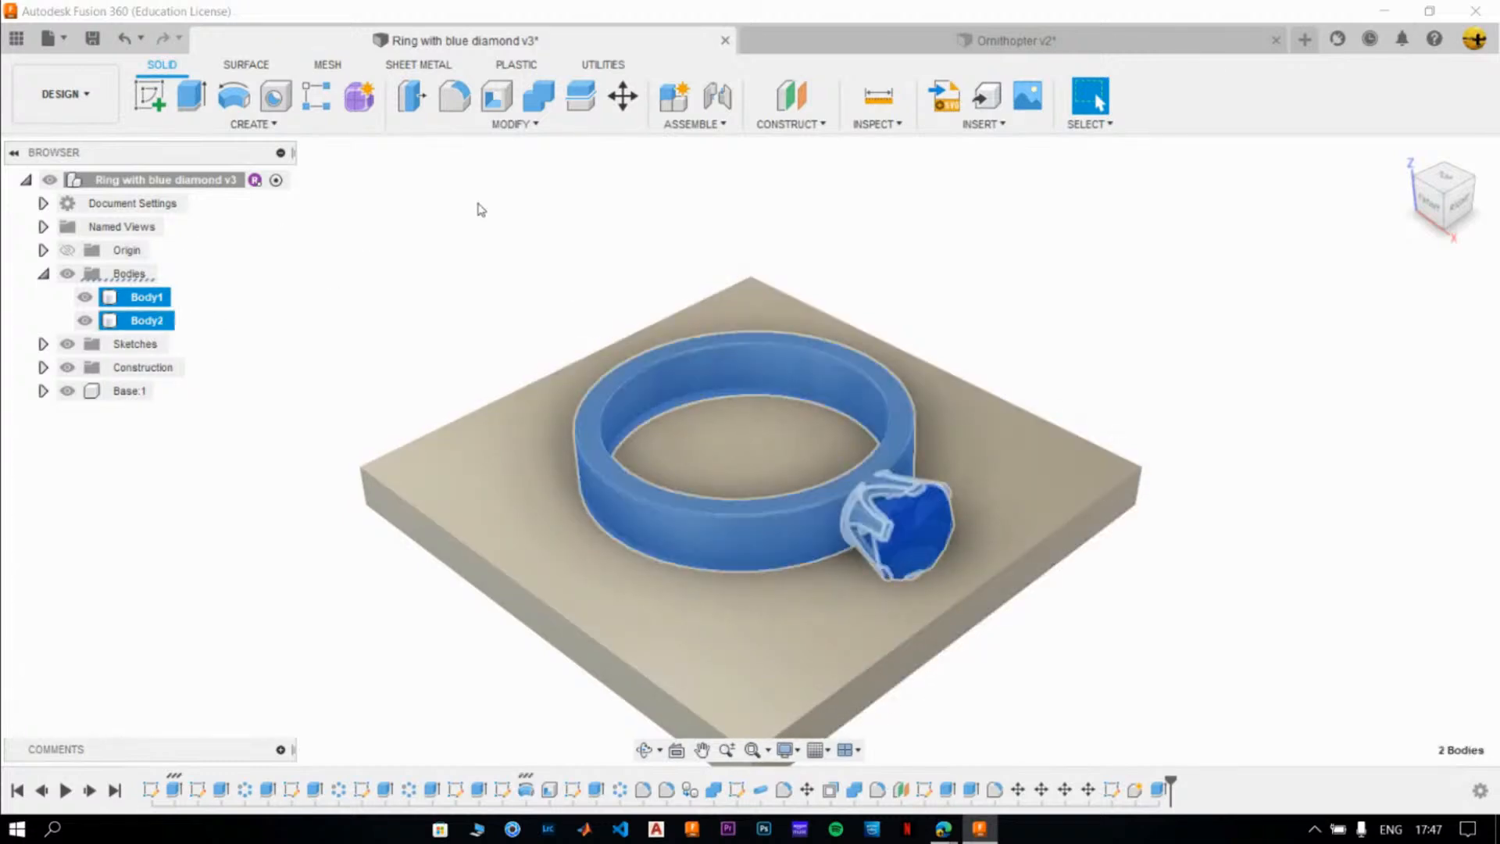
click(1429, 204)
scroll(928, 488, up, 4)
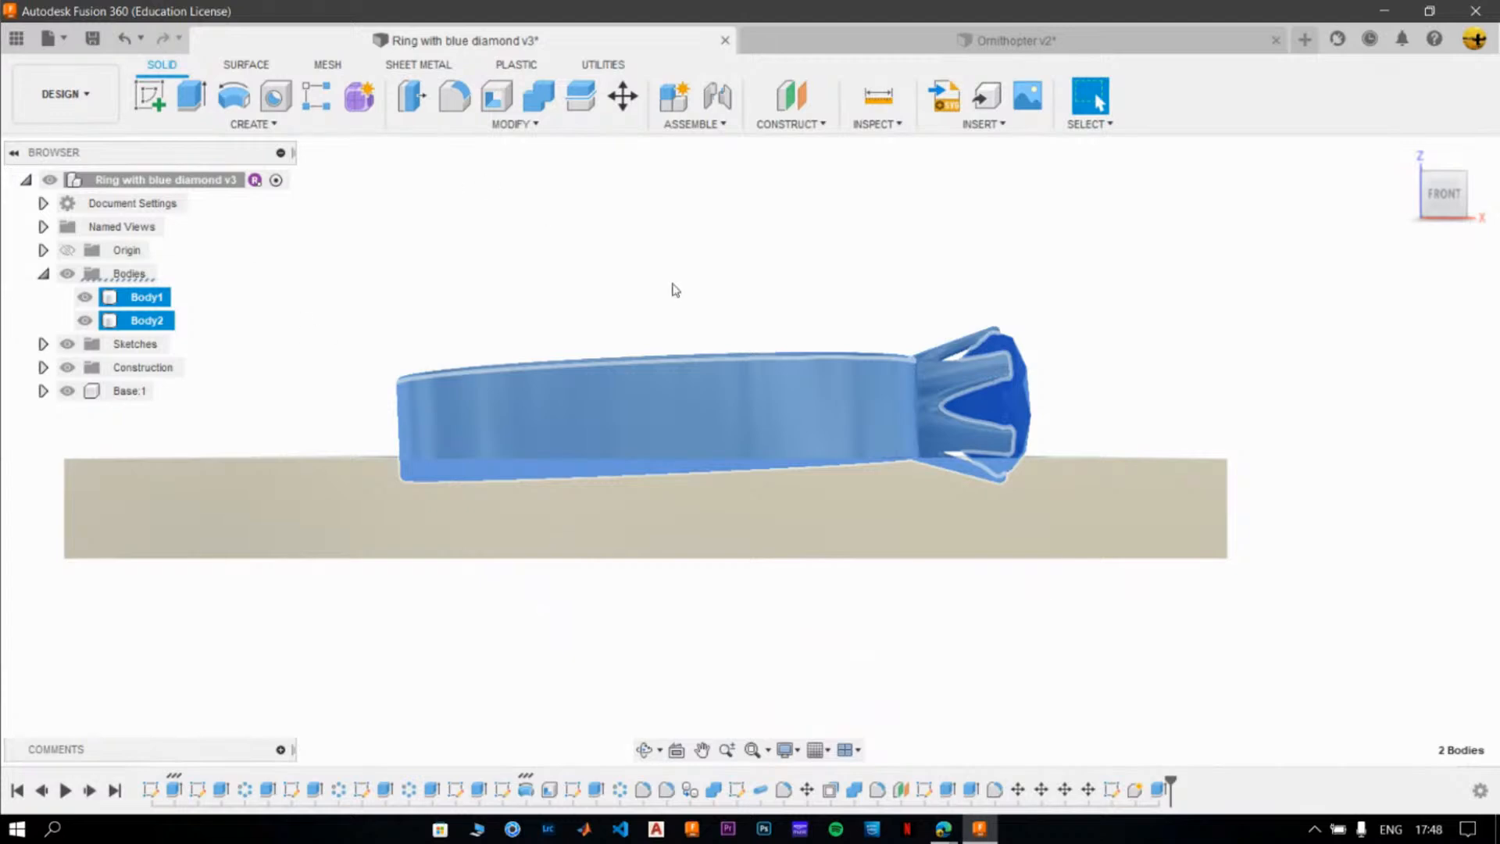
key(m)
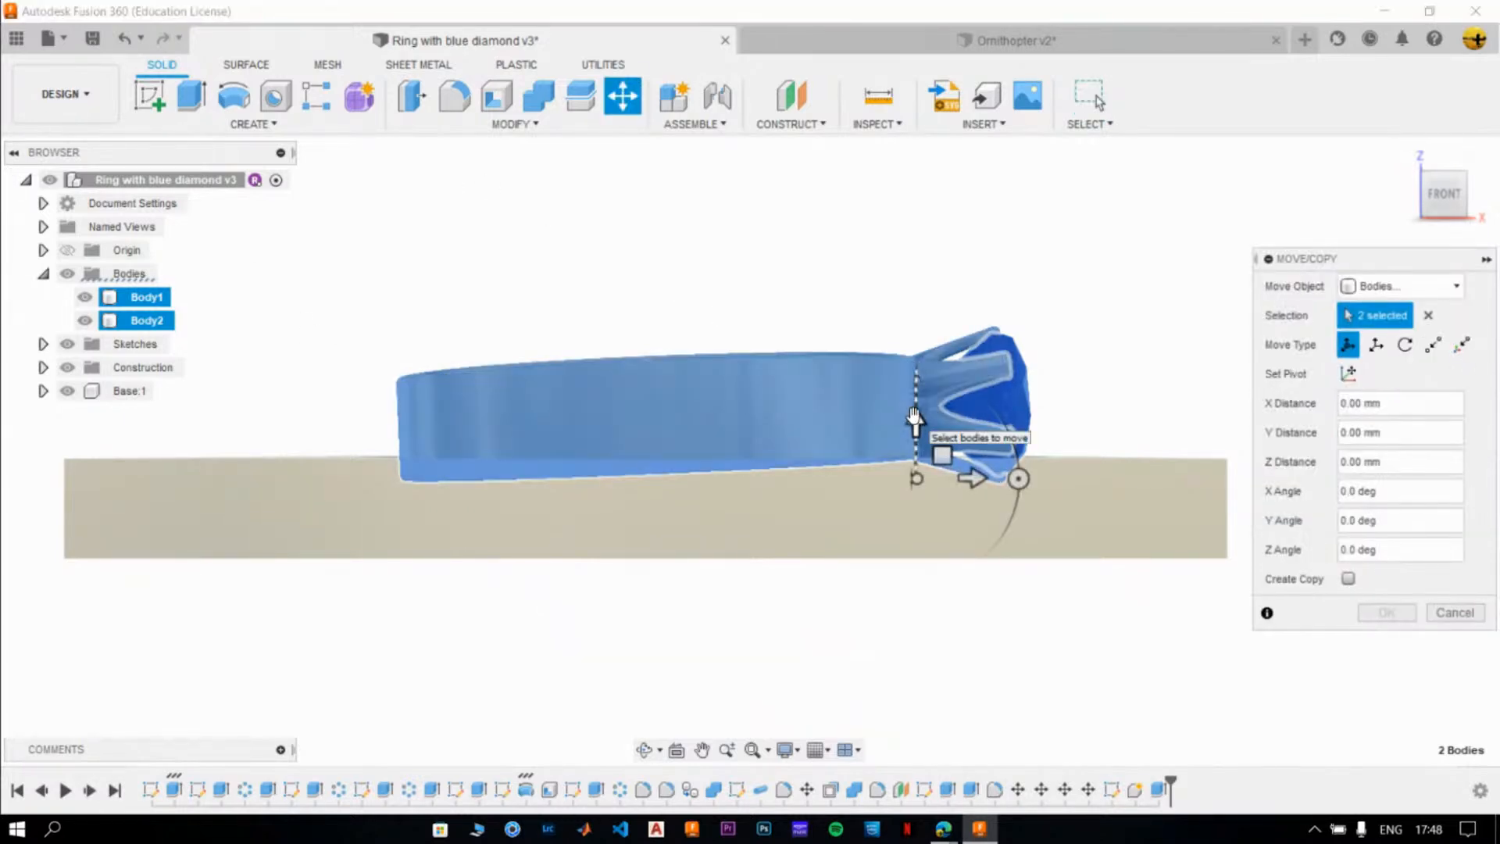
drag(914, 418, 914, 394)
scroll(942, 426, up, 3)
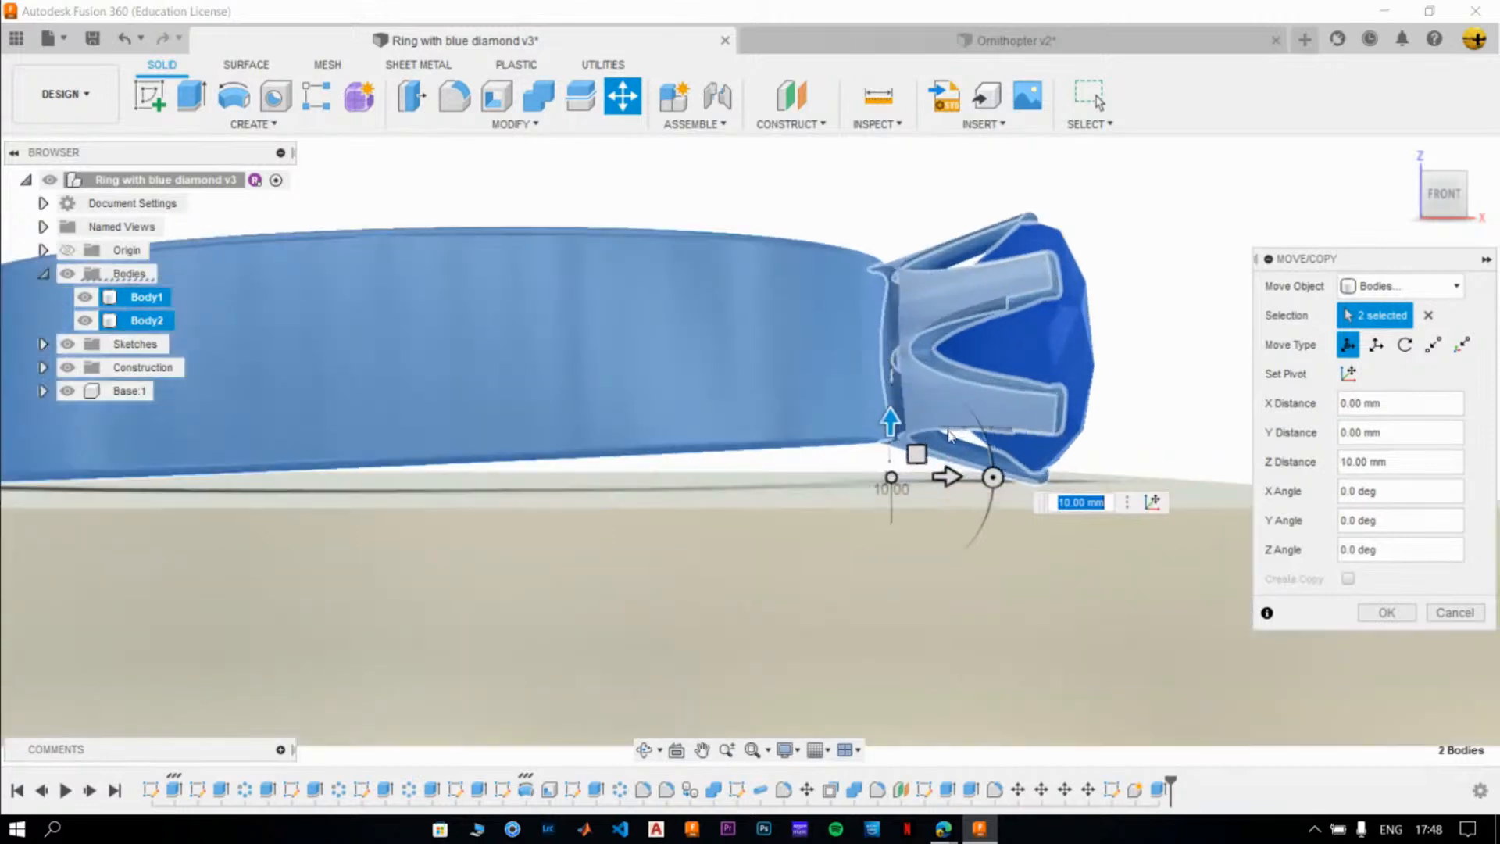
scroll(777, 480, down, 4)
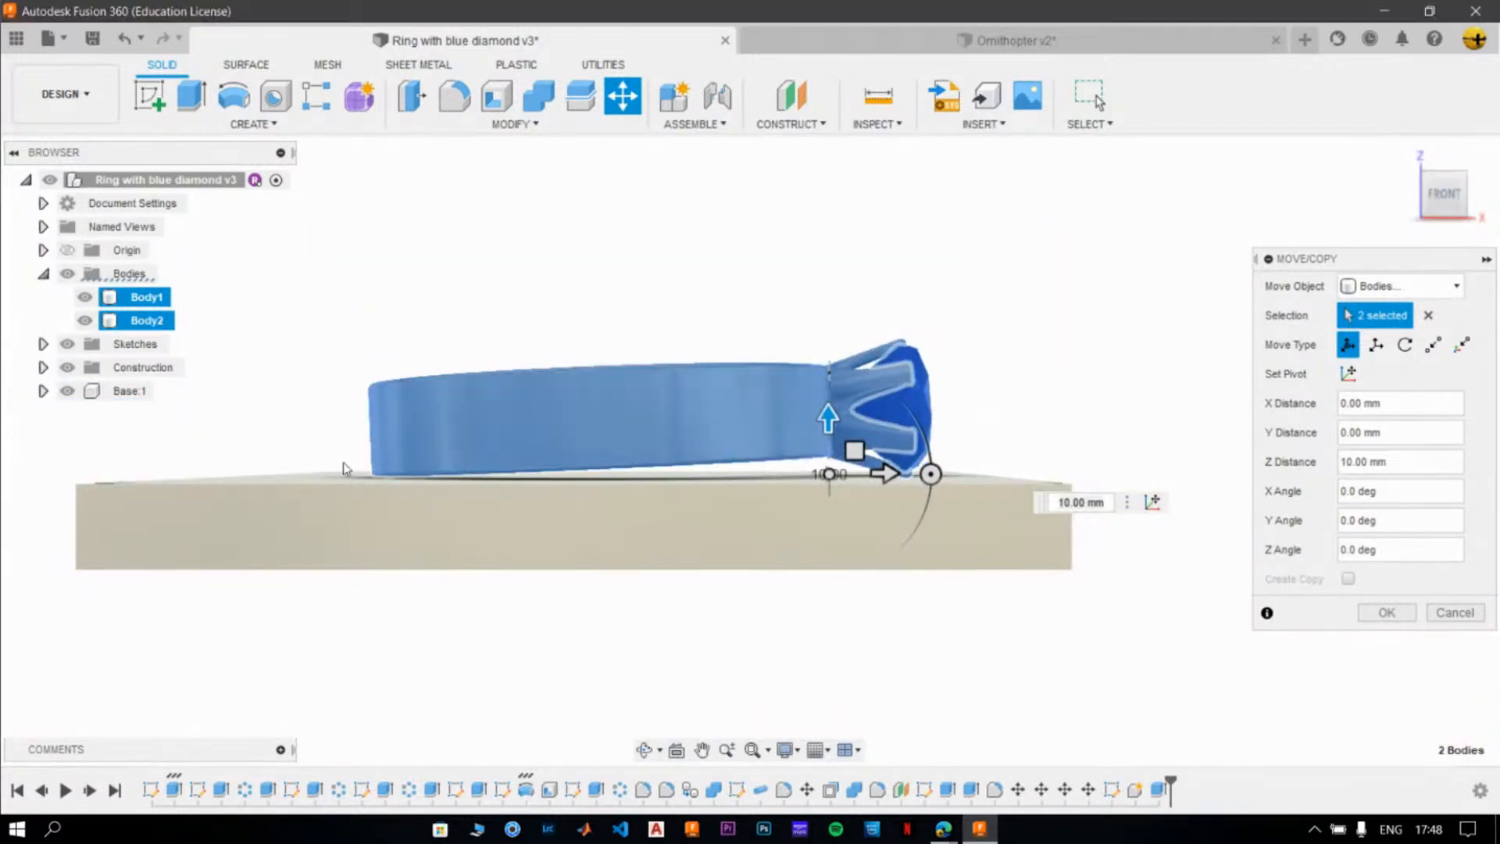
scroll(865, 449, up, 5)
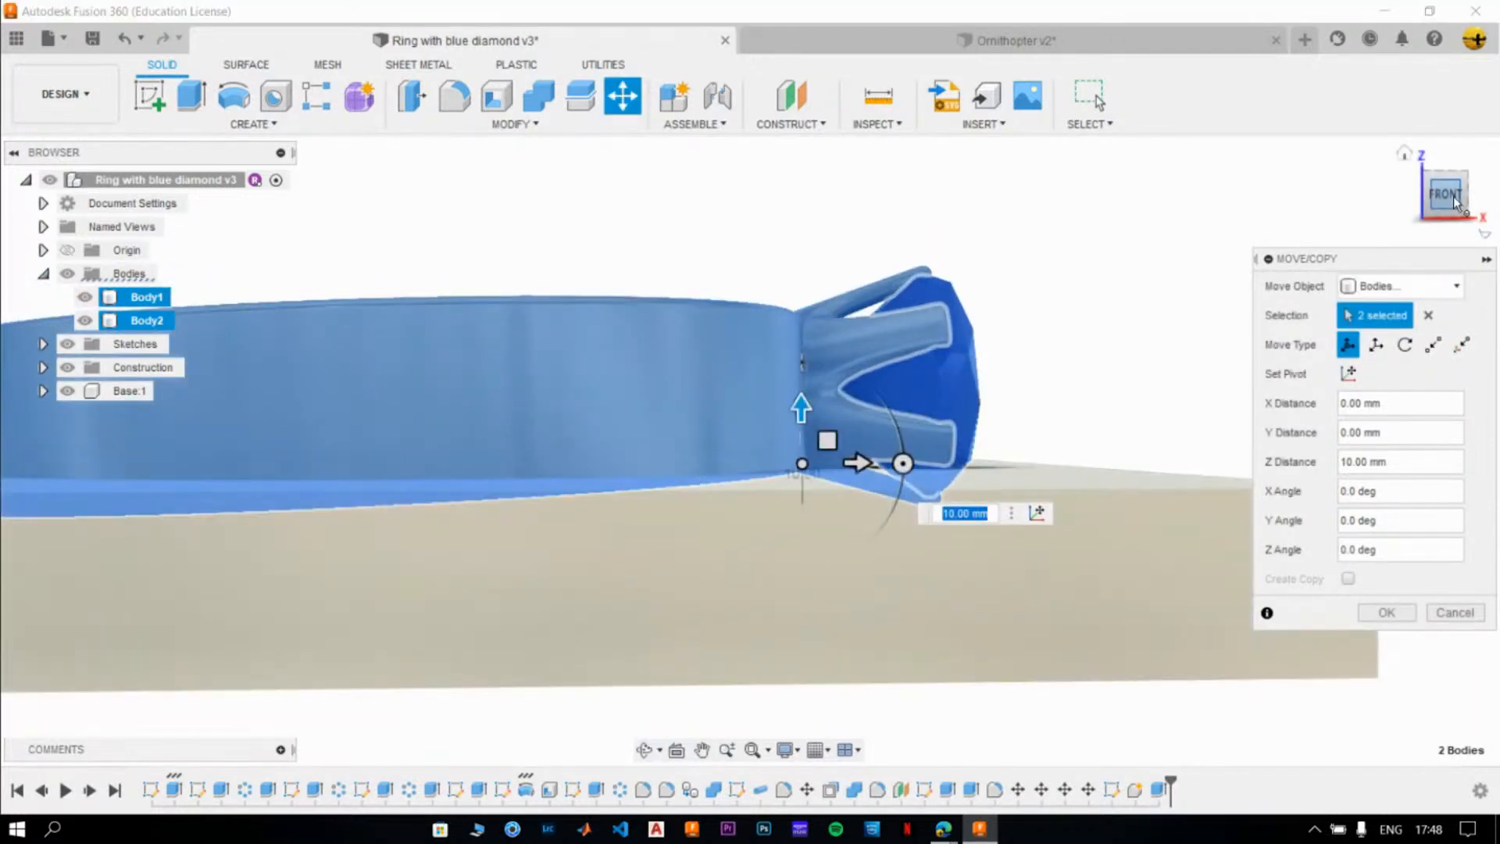
scroll(676, 569, down, 8)
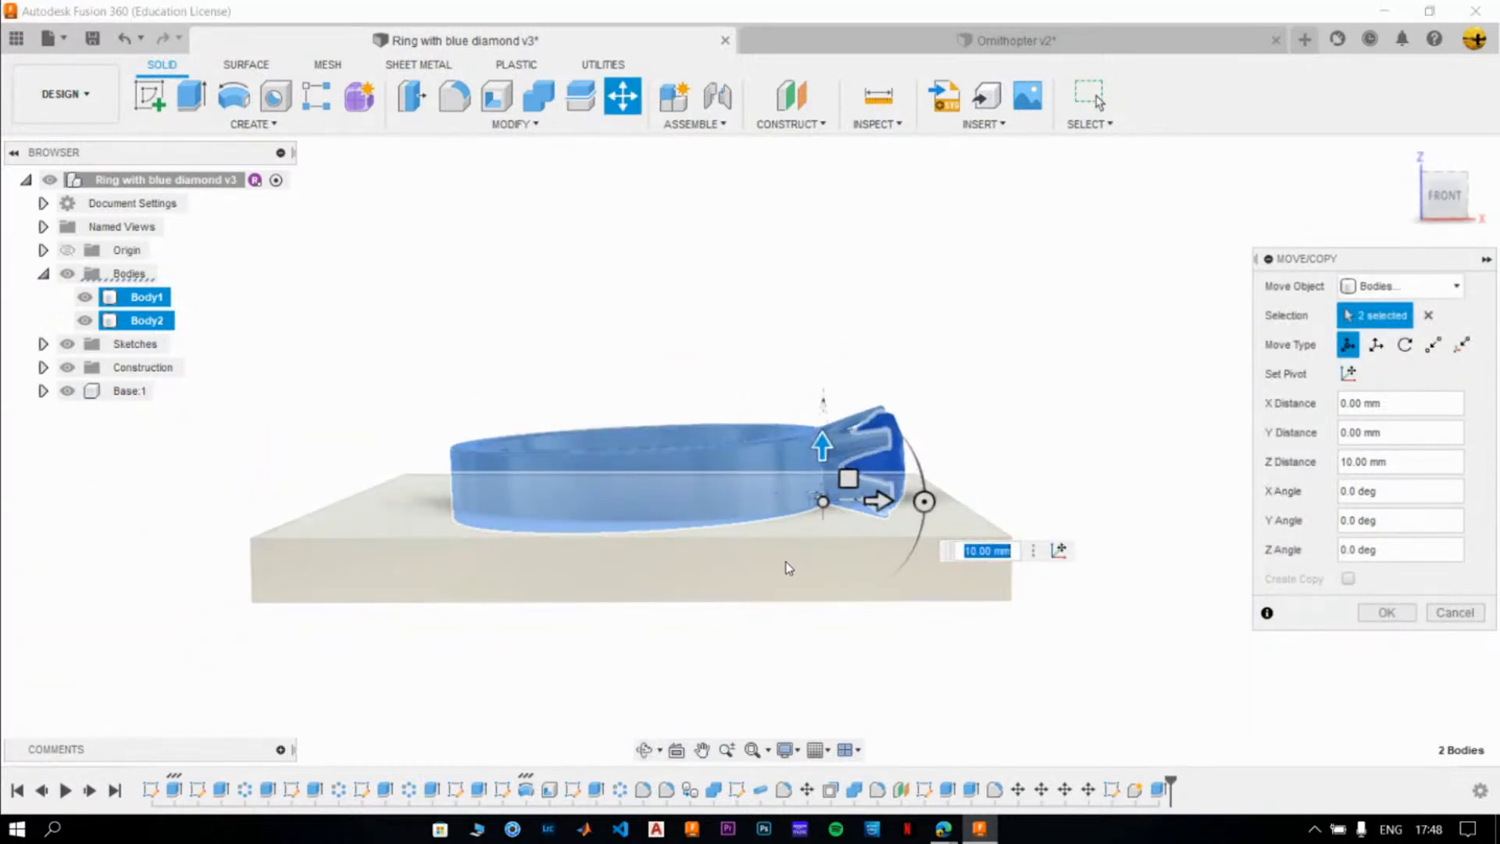
key(Return)
- Move Body1 and Body2 together 10 mm upward along Z so the ring rests on the base
click(145, 297)
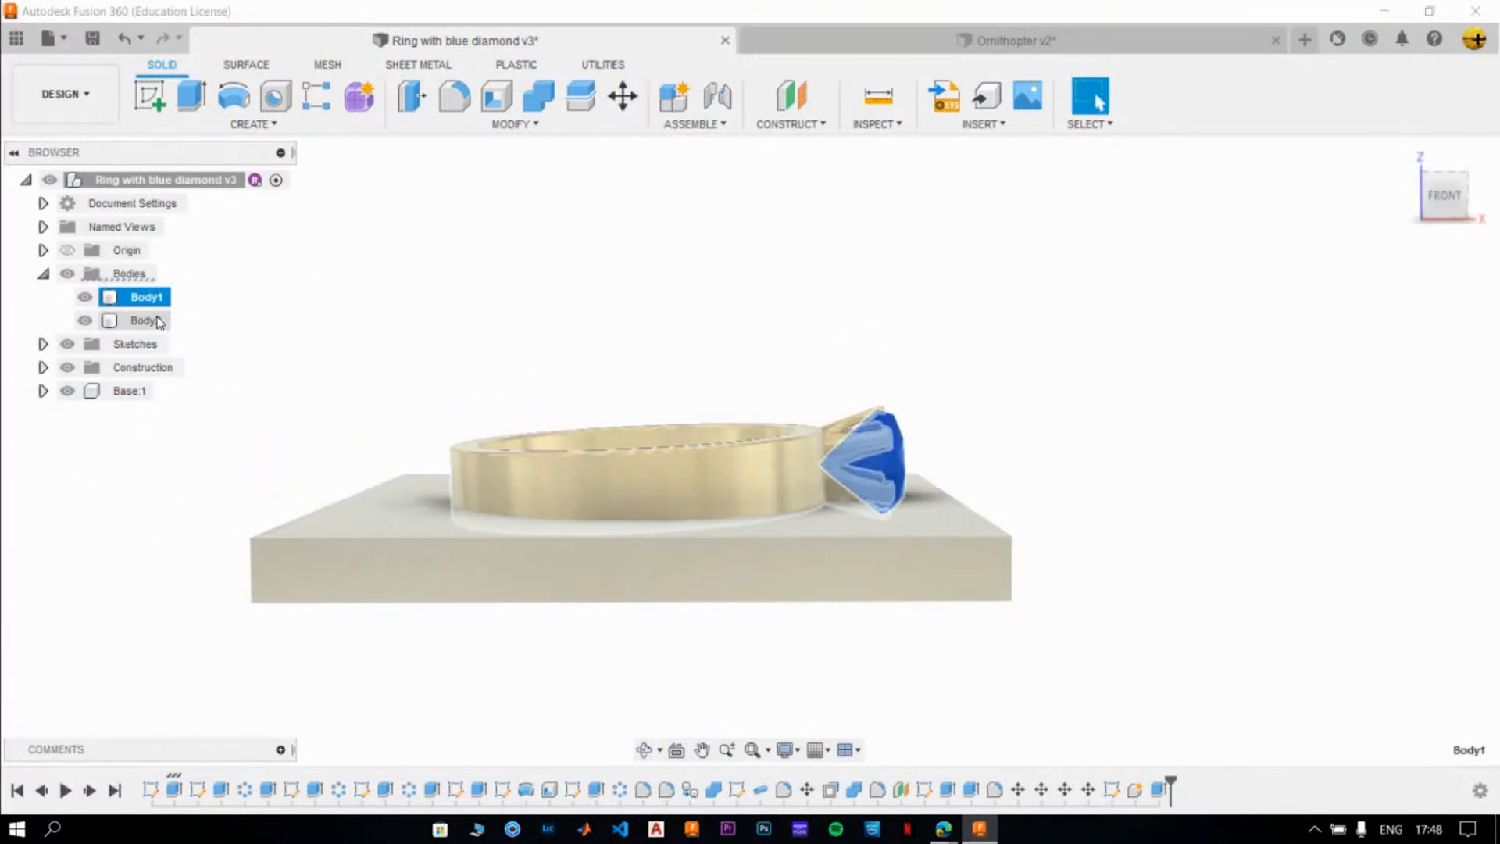
shift+click(161, 322)
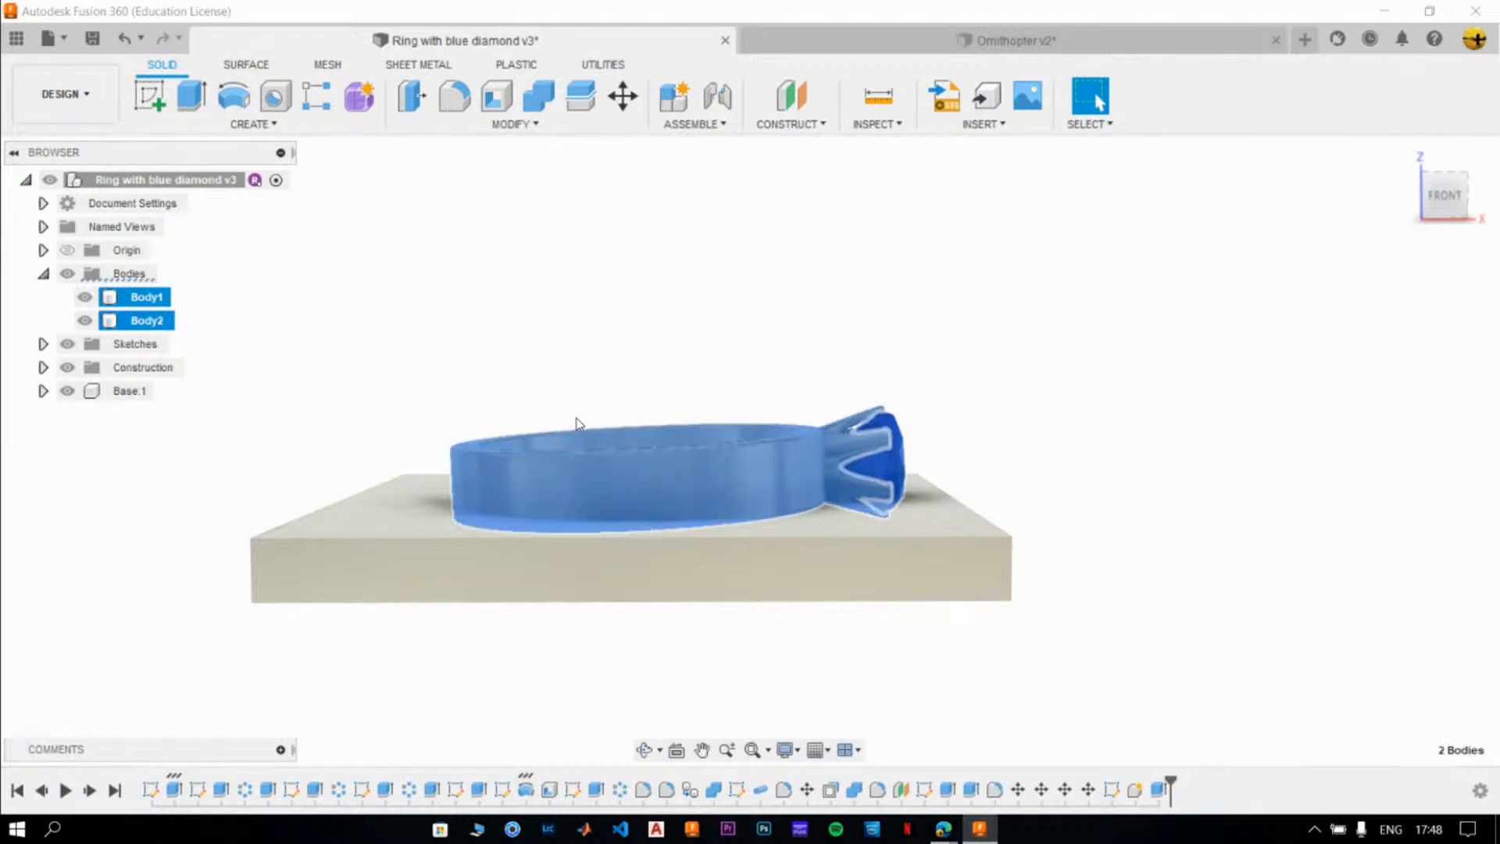
key(m)
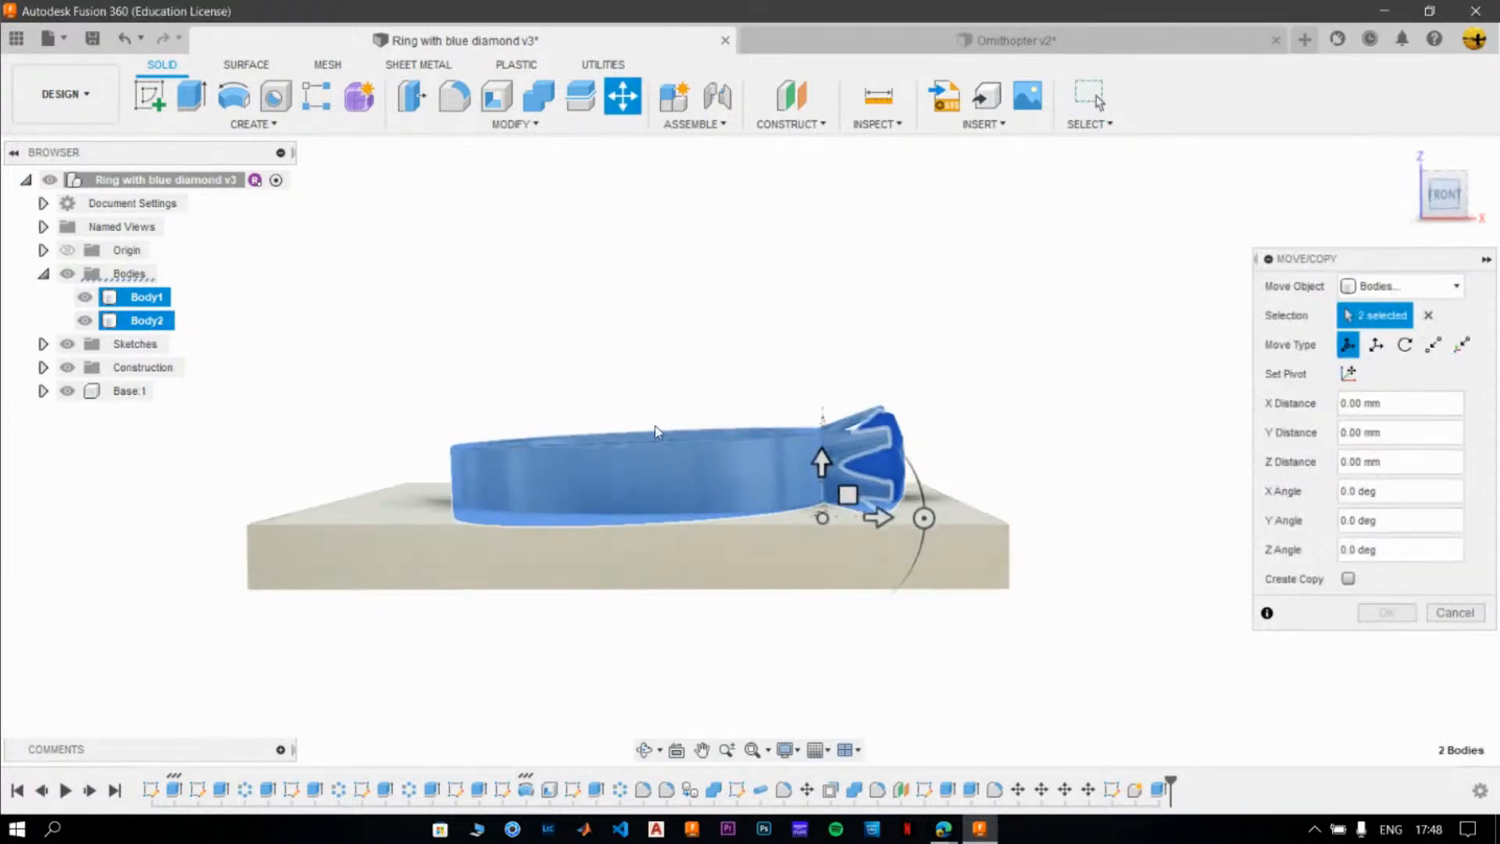
drag(820, 459, 819, 446)
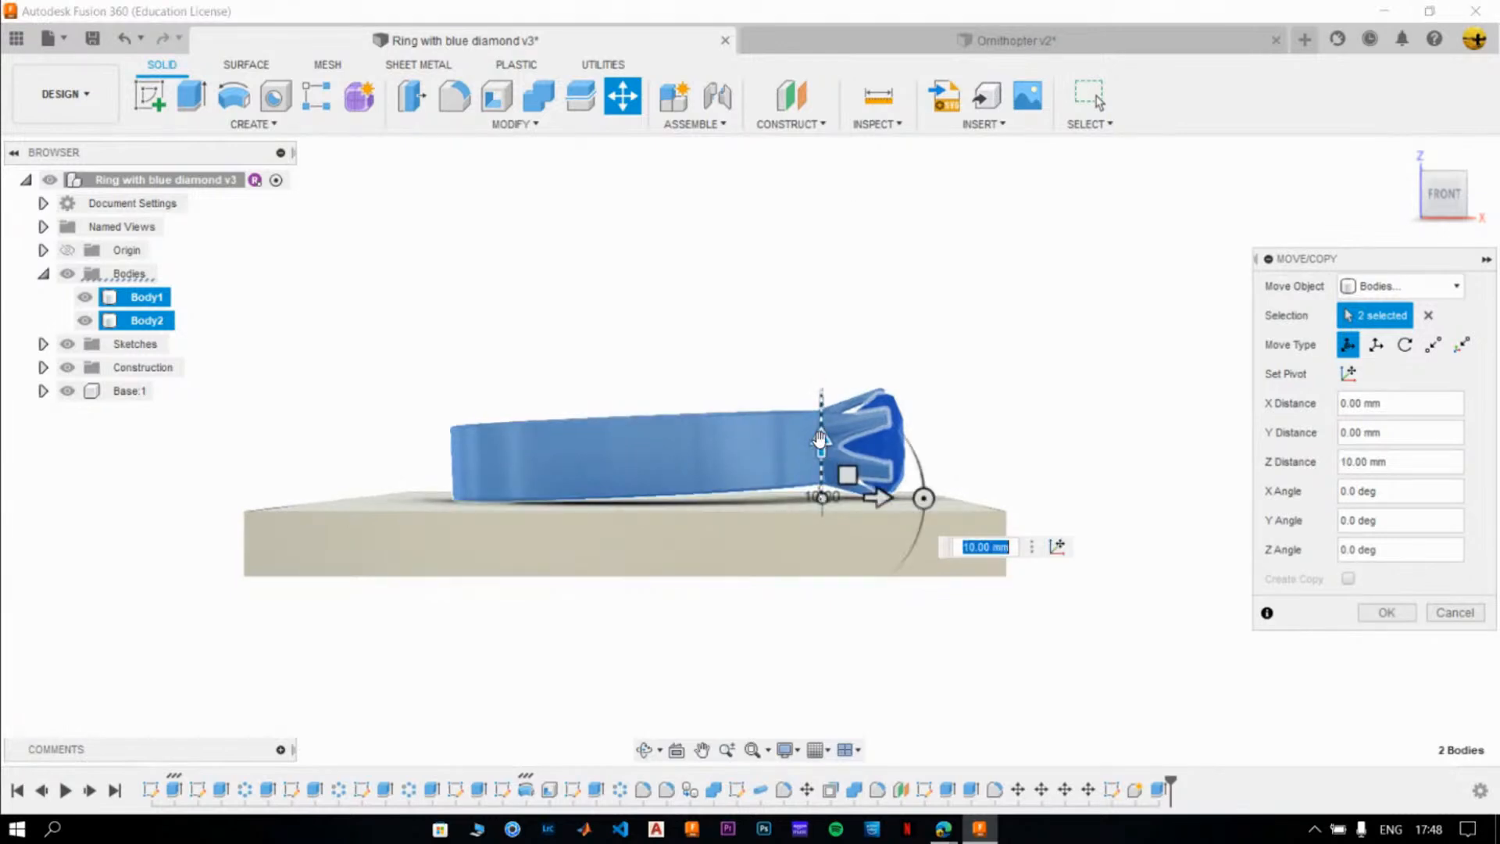
click(1387, 613)
- Examine the contact between the ring, its gemstone prongs and the top face of the base
scroll(904, 576, up, 4)
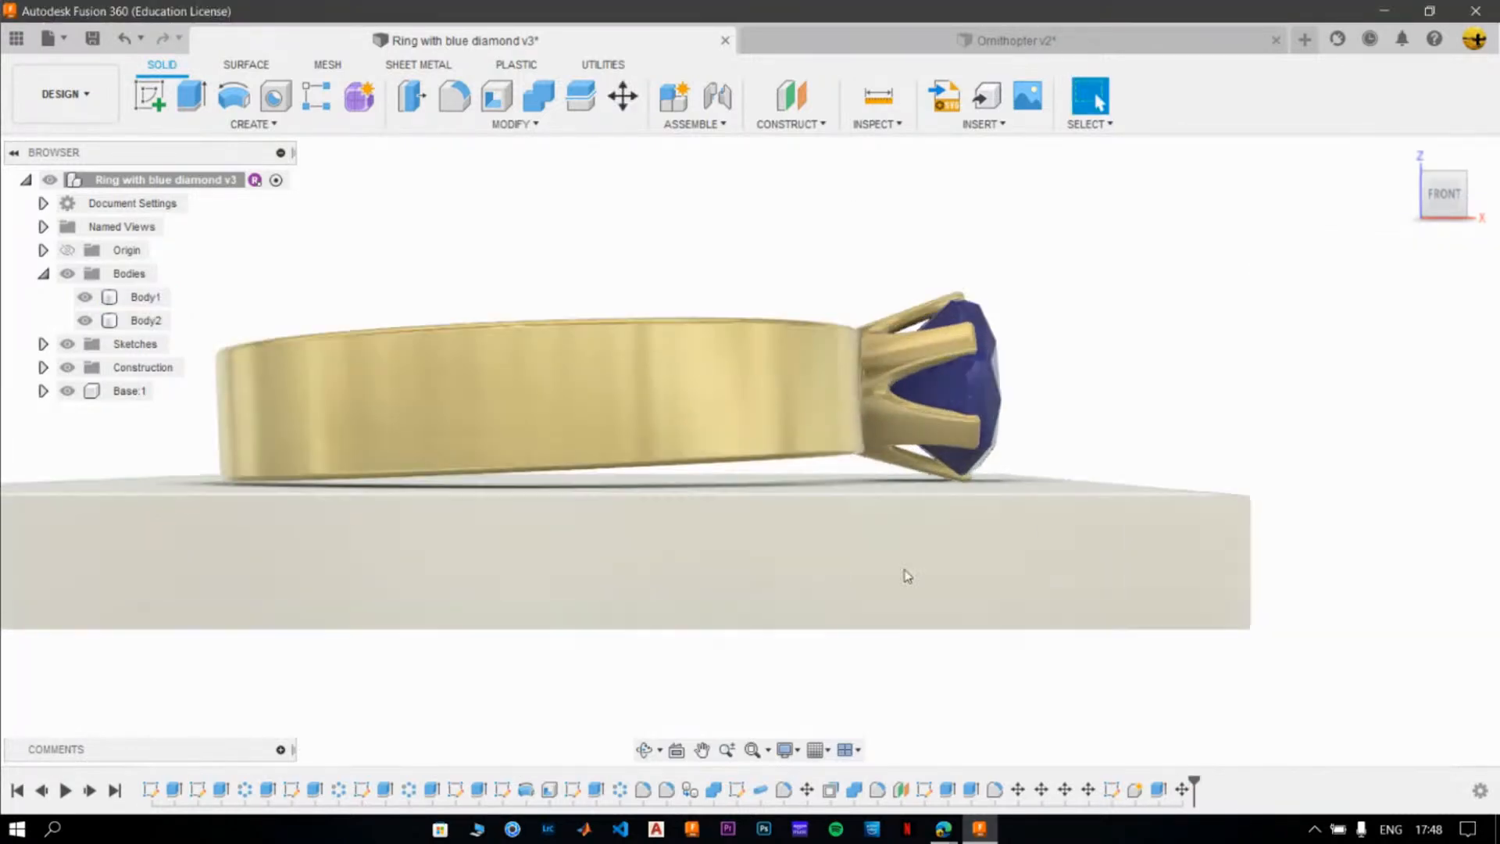
scroll(974, 583, up, 5)
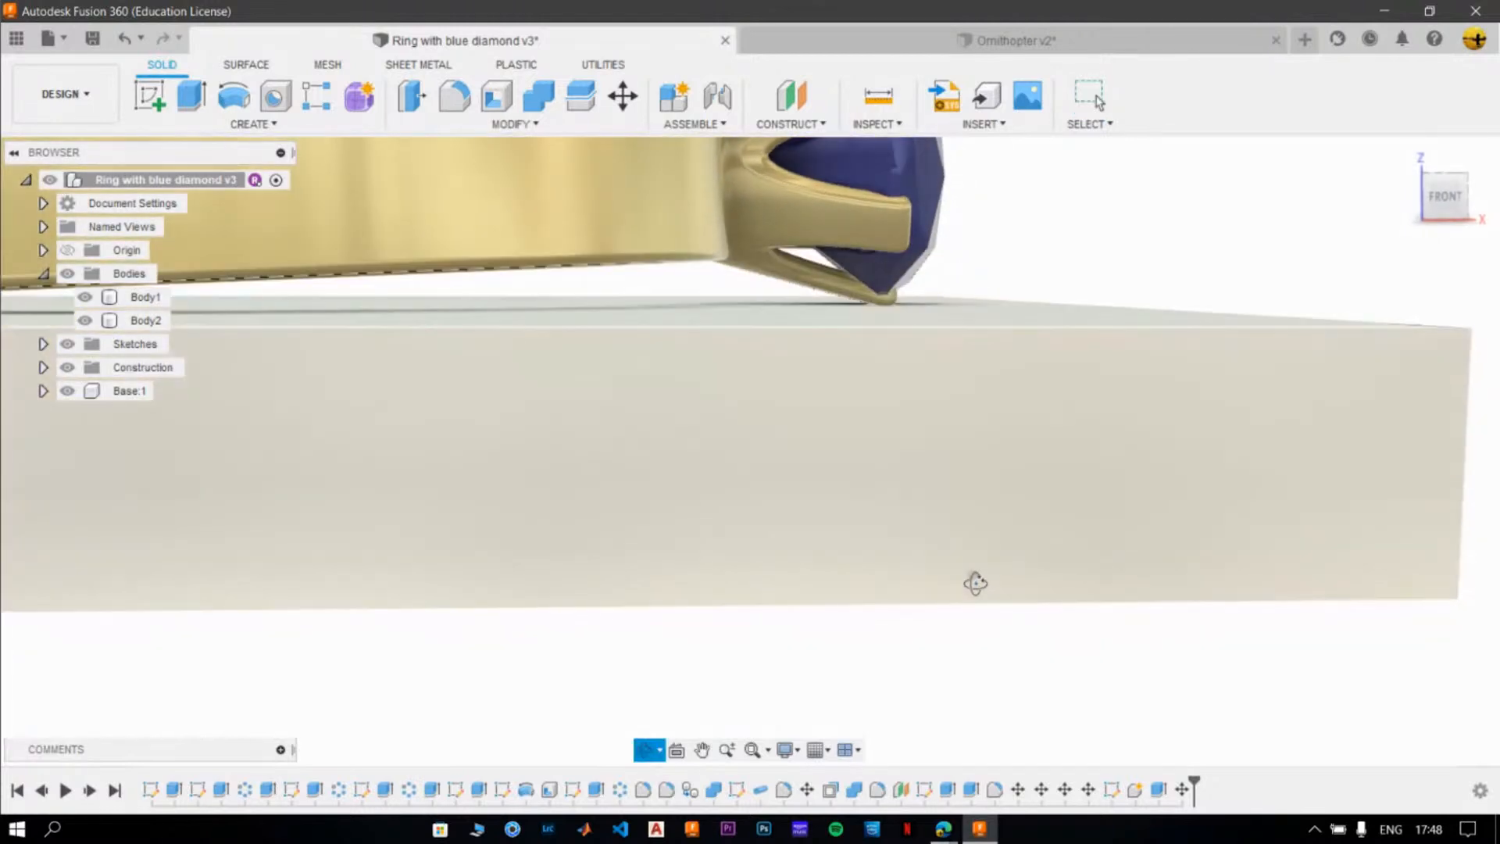
middle_drag(621, 531, 872, 552)
scroll(852, 547, down, 5)
middle_drag(791, 528, 1144, 531)
scroll(781, 508, up, 3)
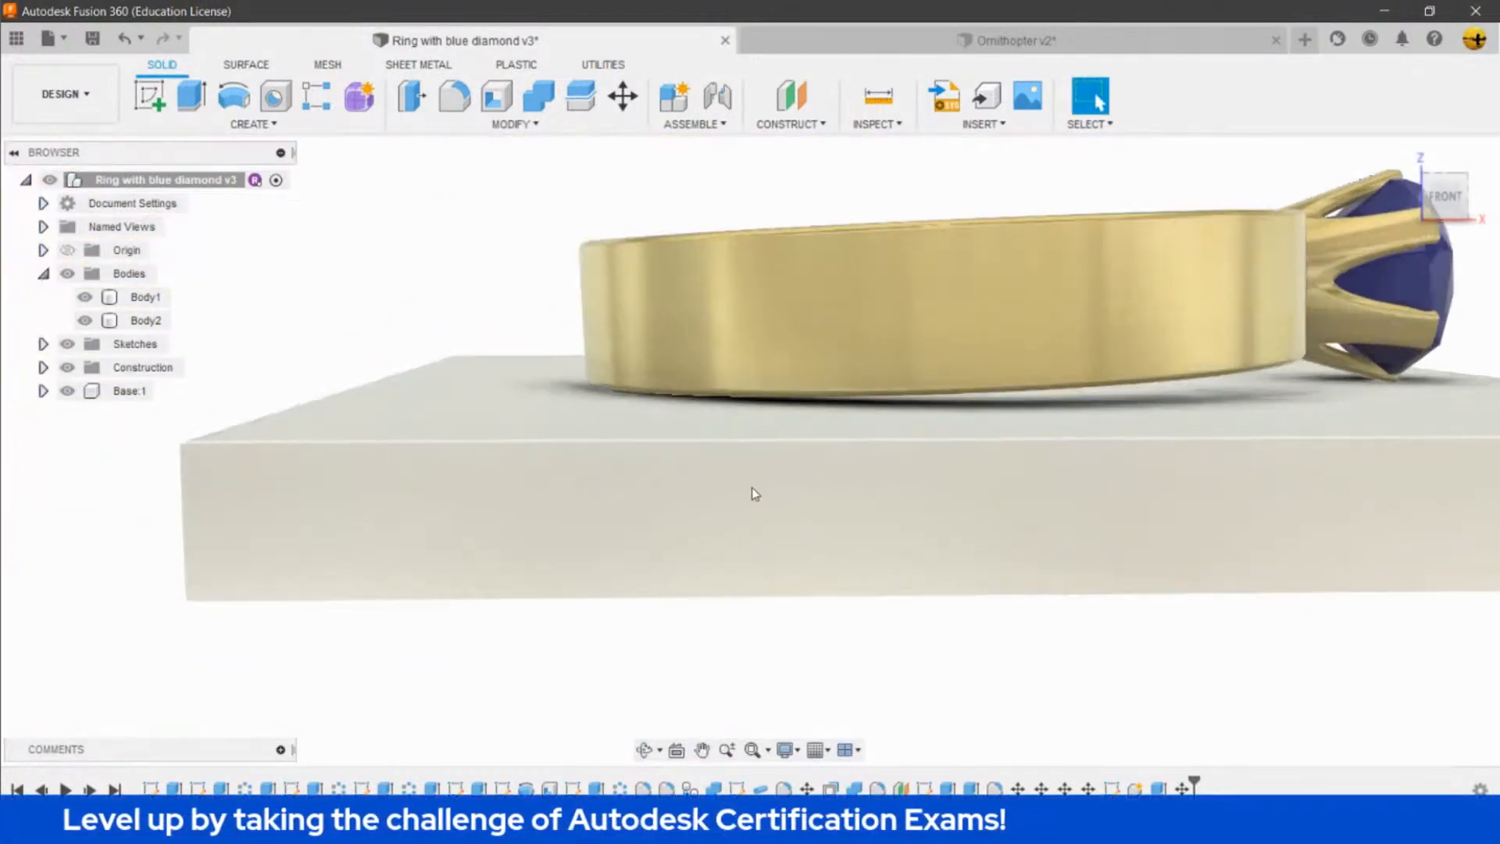
mouse_move(664, 520)
shift+middle_down()
mouse_move(692, 524)
mouse_move(687, 505)
shift+middle_up()
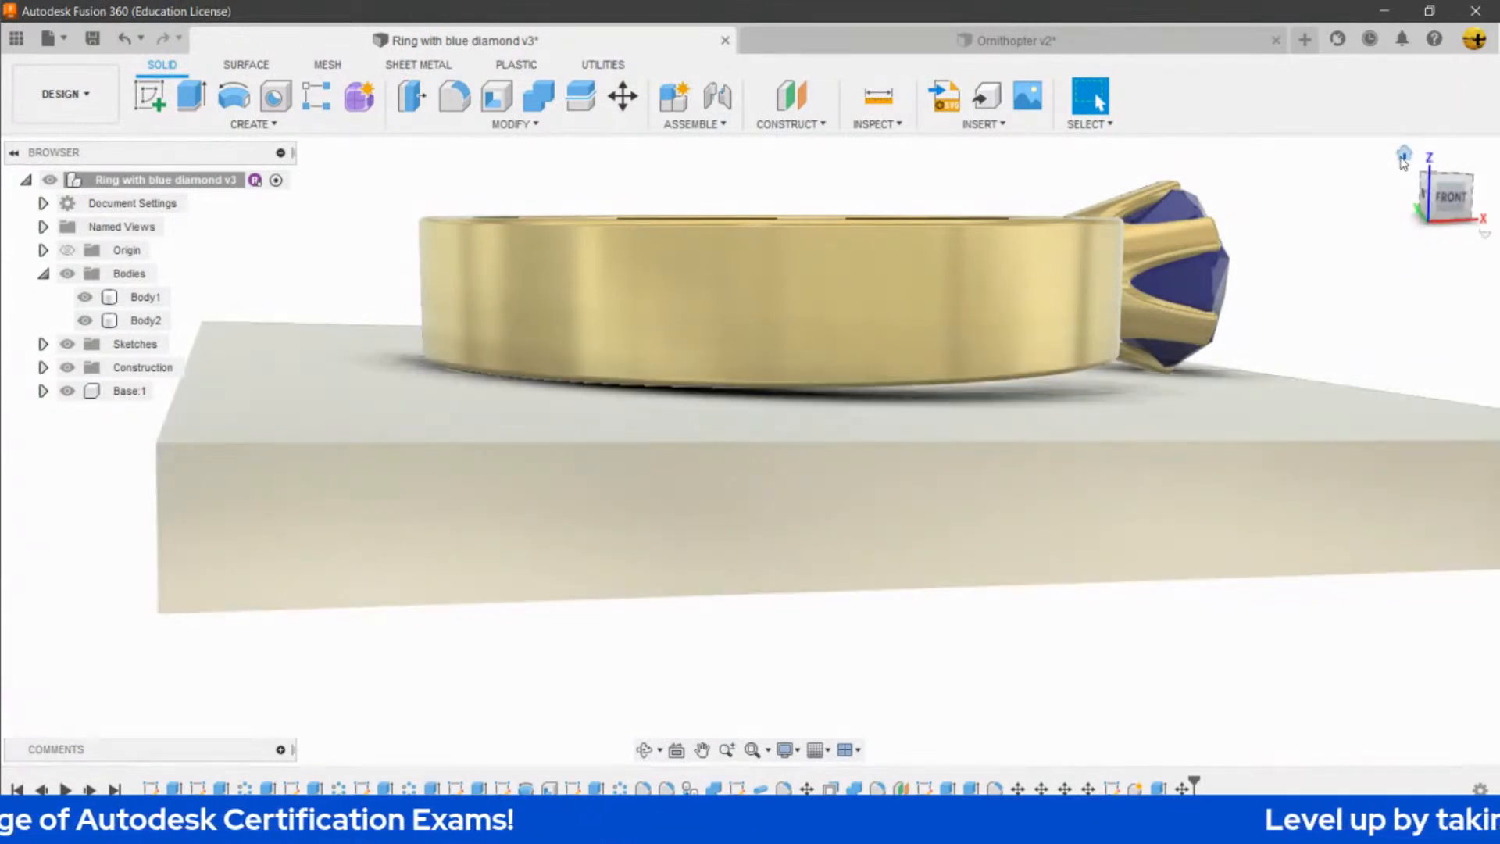
click(1405, 155)
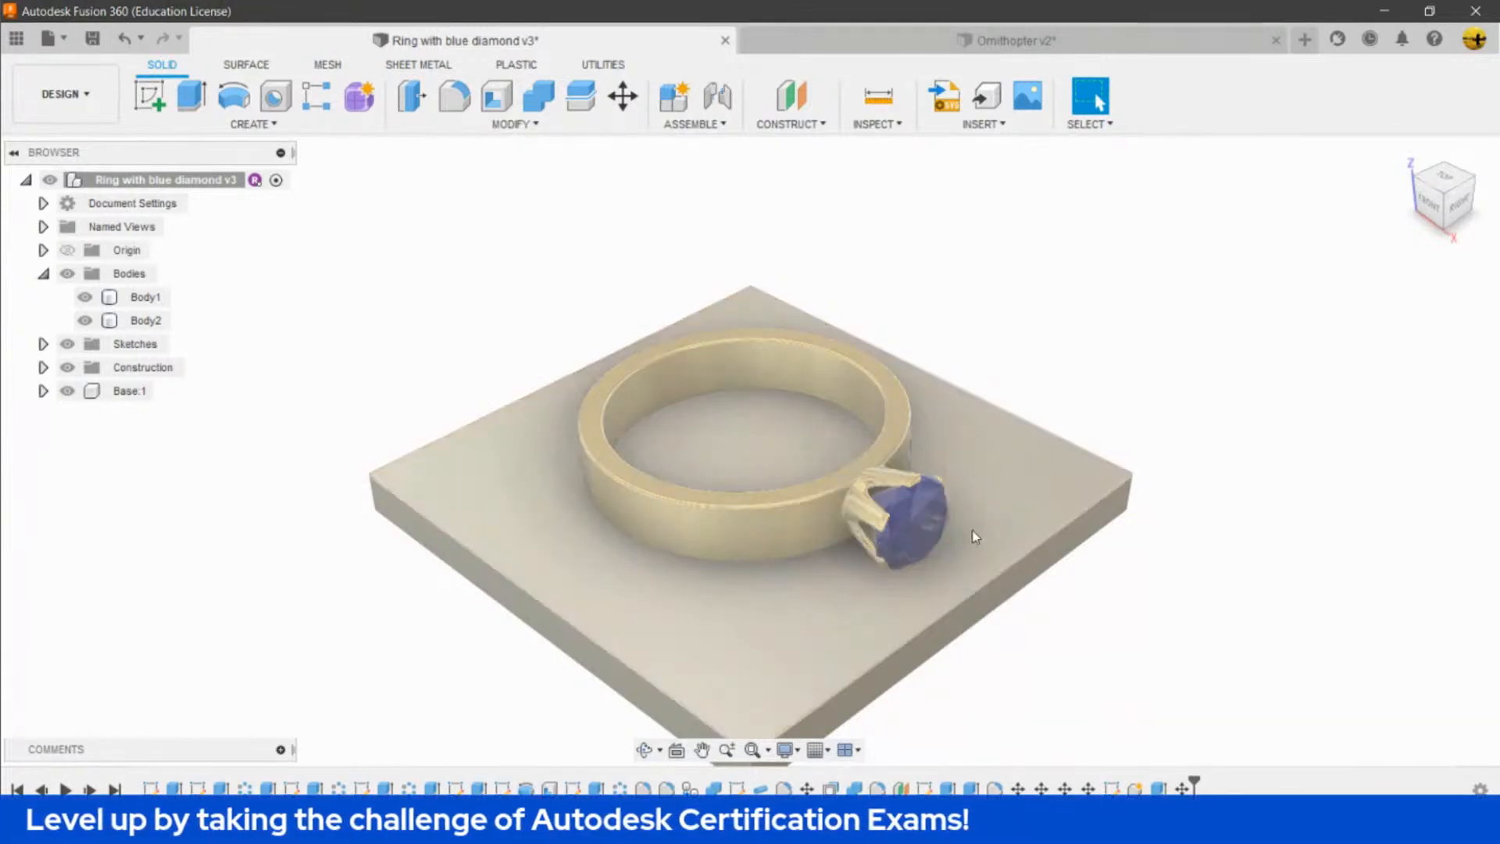
- Assign the Marble physical material from the Stone category of the Fusion 360 Material Library to the base
scroll(1047, 477, down, 2)
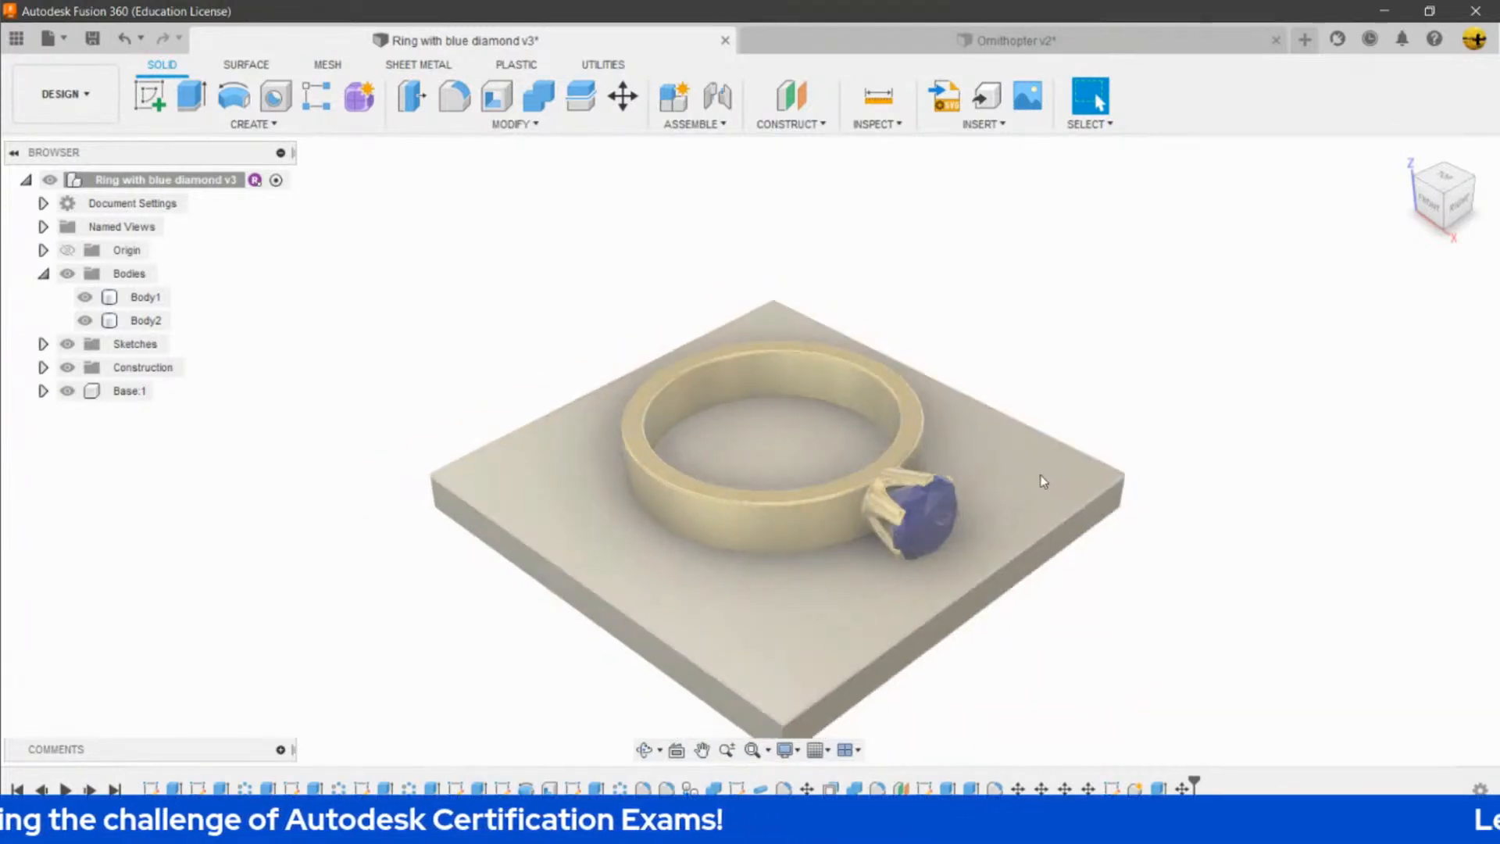
middle_drag(1039, 474, 1005, 374)
scroll(773, 478, down, 1)
middle_drag(766, 483, 686, 525)
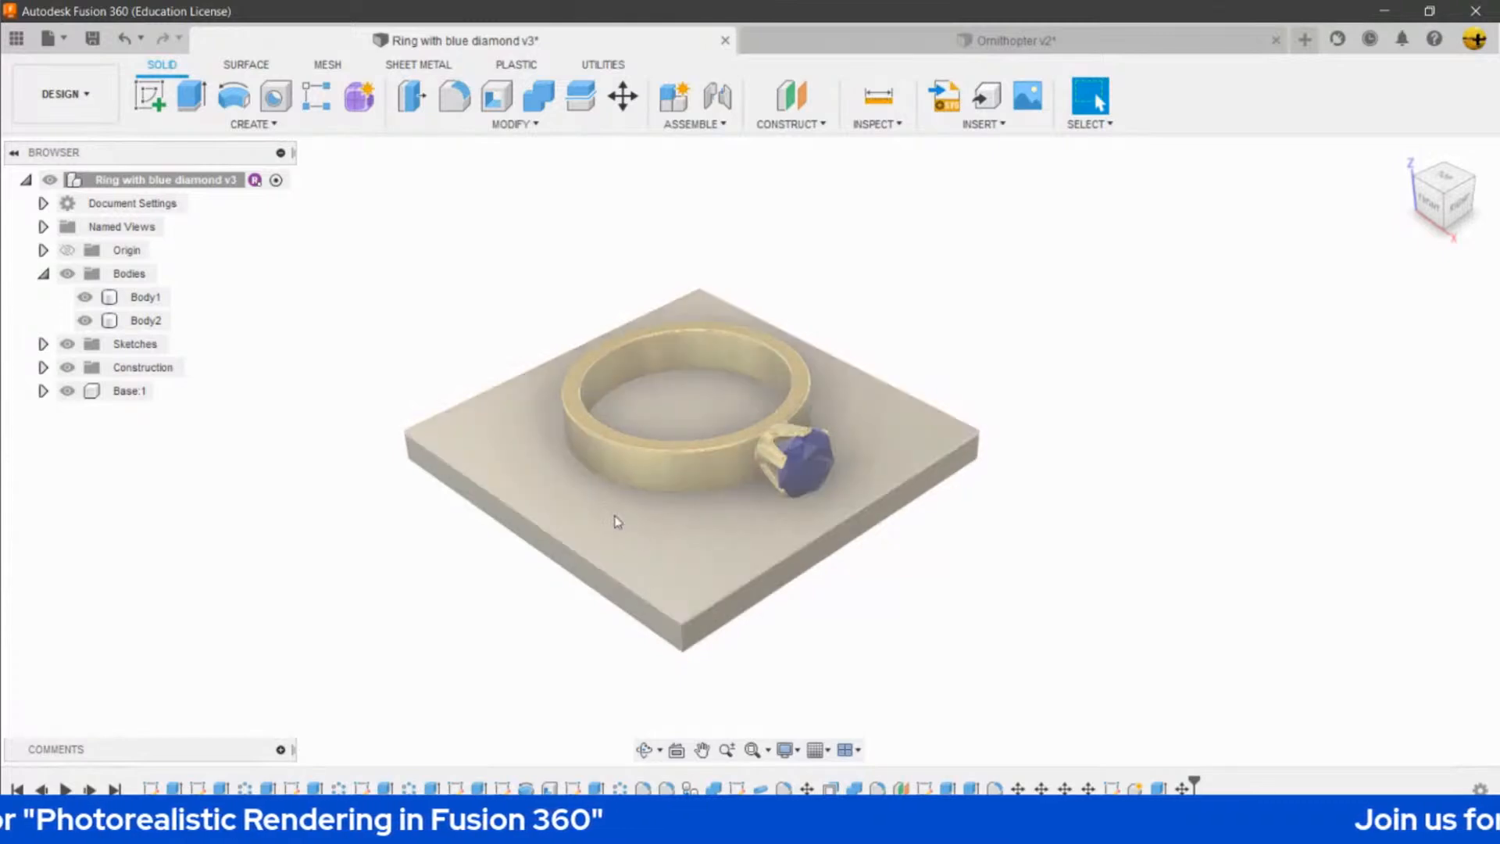
click(496, 124)
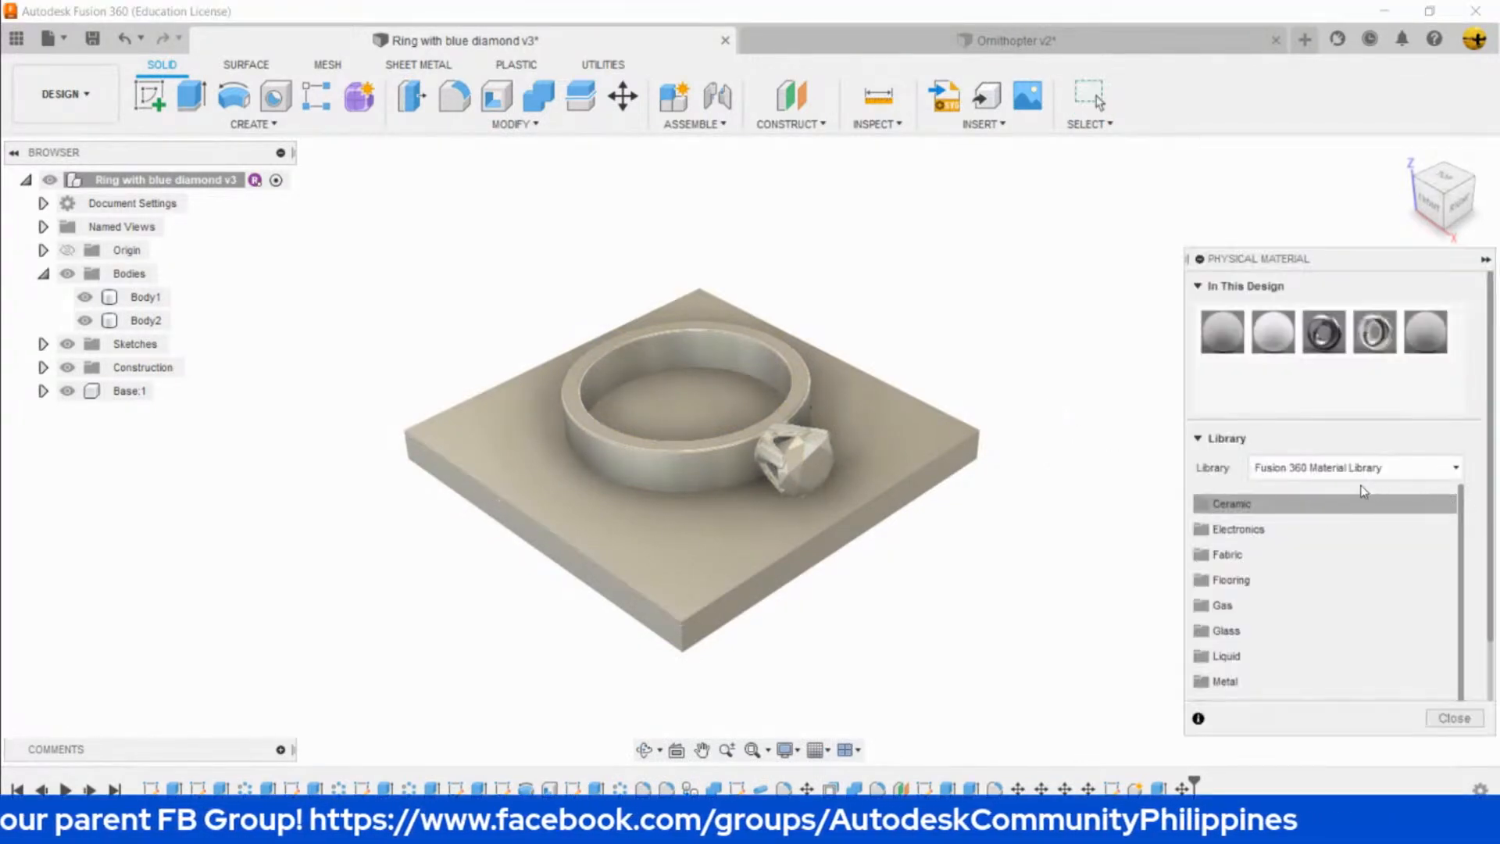
scroll(1321, 562, down, 3)
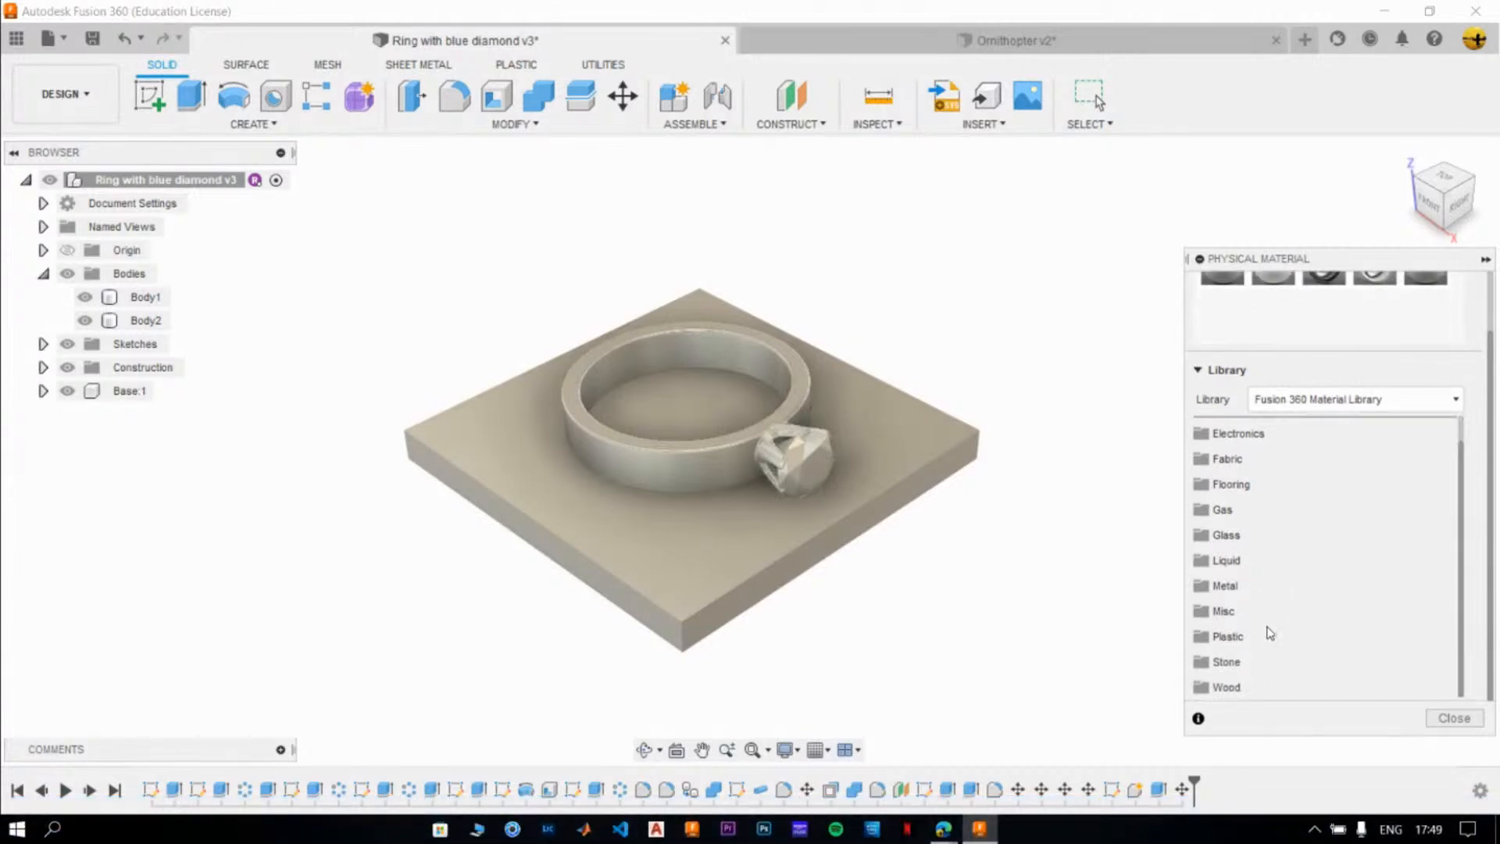
click(1269, 661)
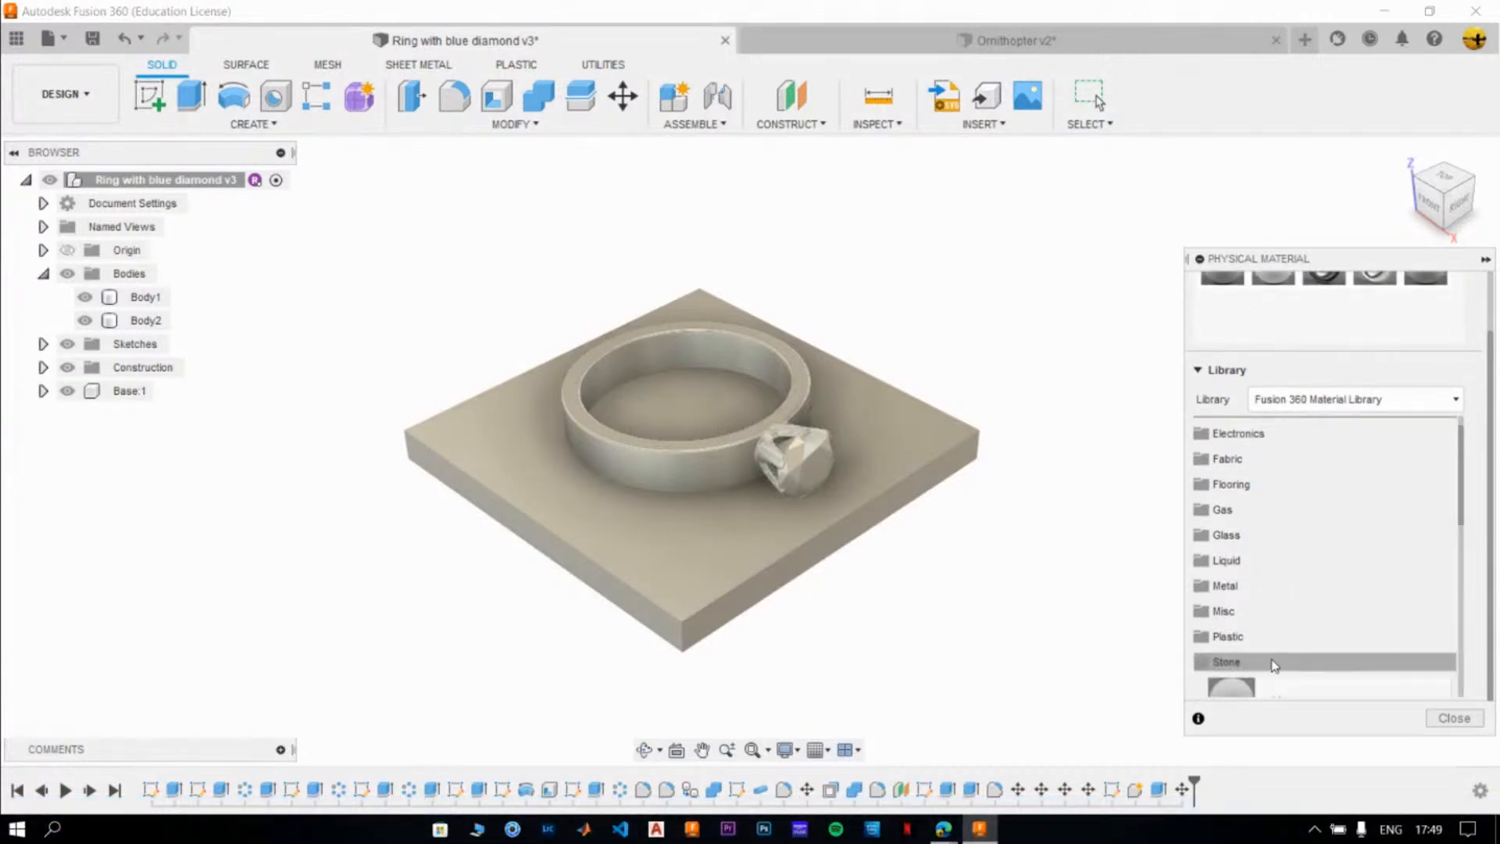
scroll(1324, 539, down, 1)
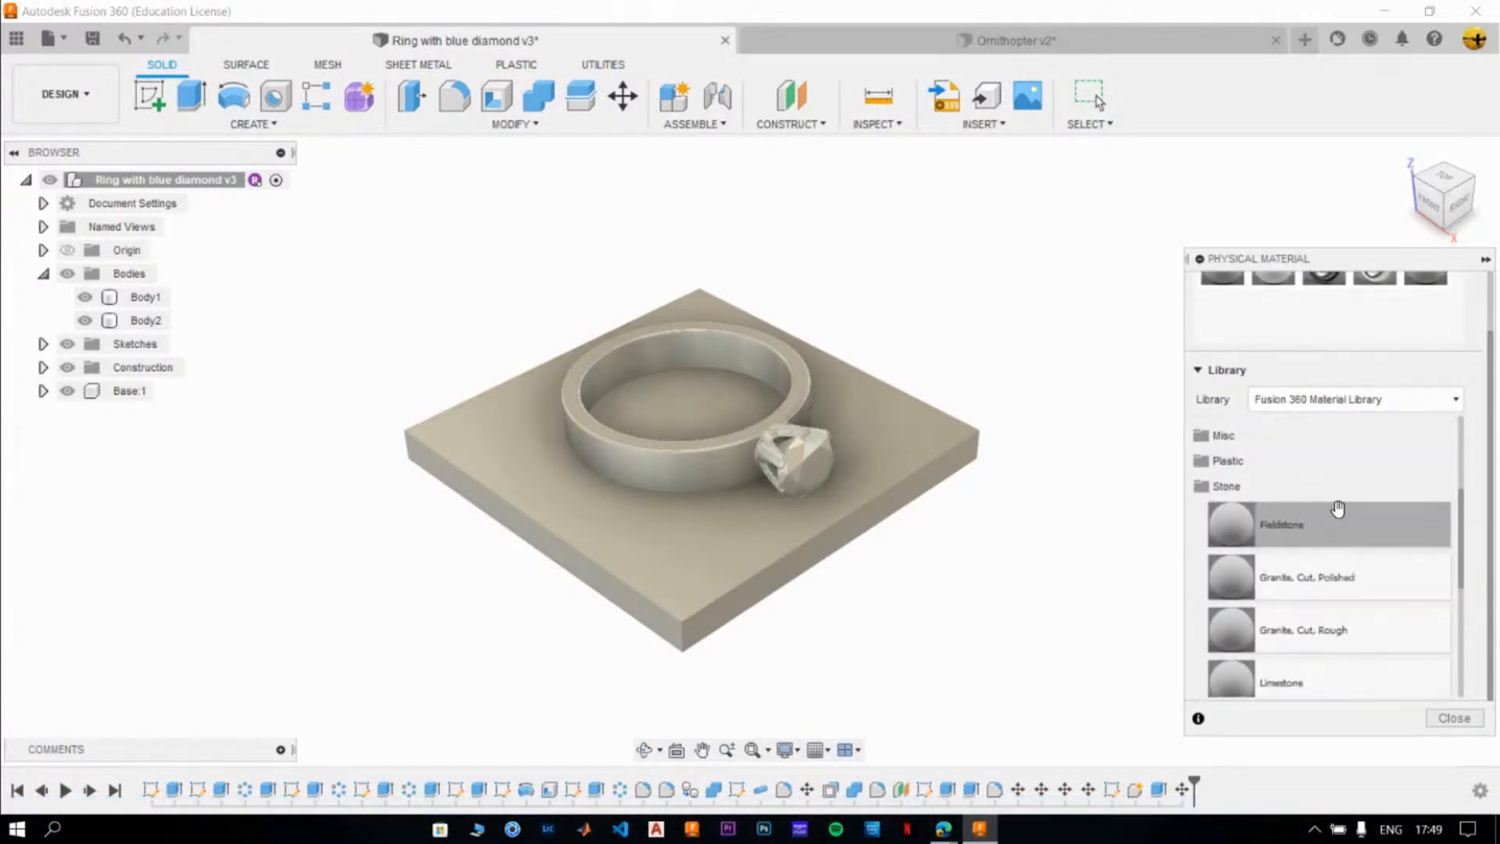
scroll(1340, 629, down, 2)
scroll(1325, 618, down, 2)
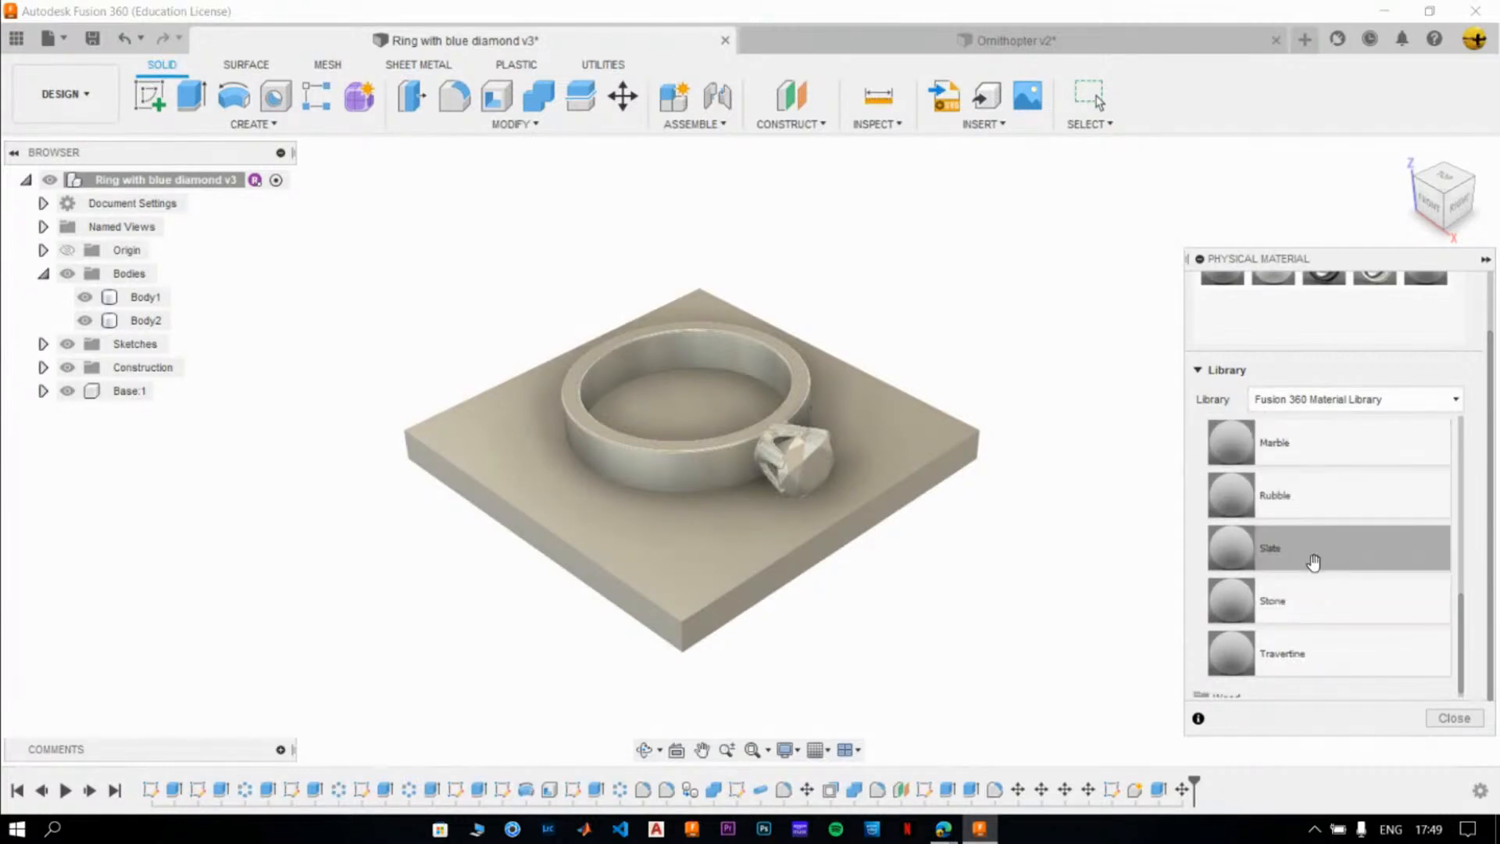
scroll(1312, 637, up, 2)
scroll(1313, 642, up, 3)
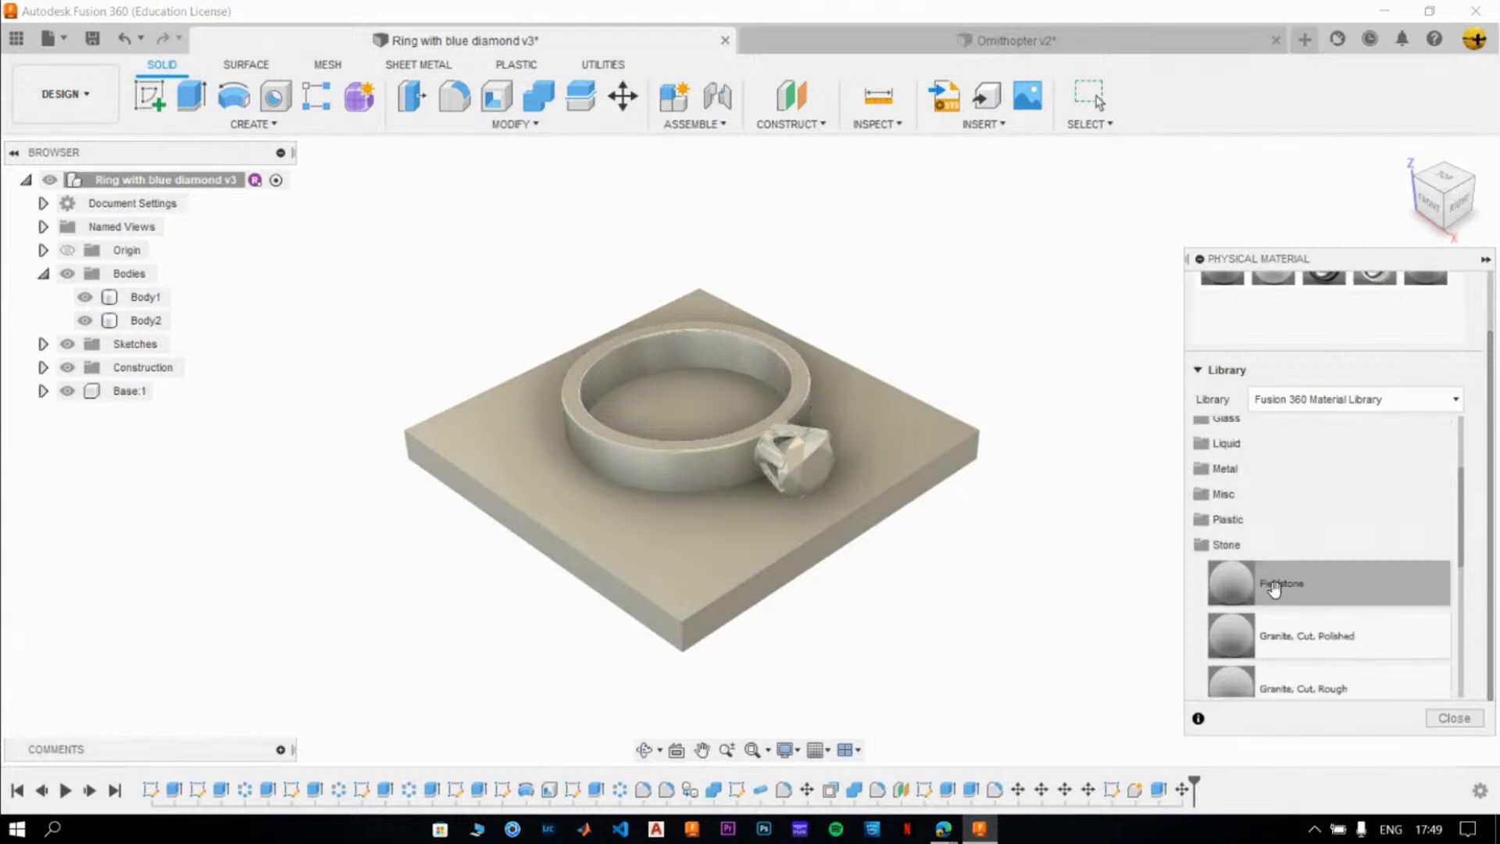
scroll(1342, 598, down, 3)
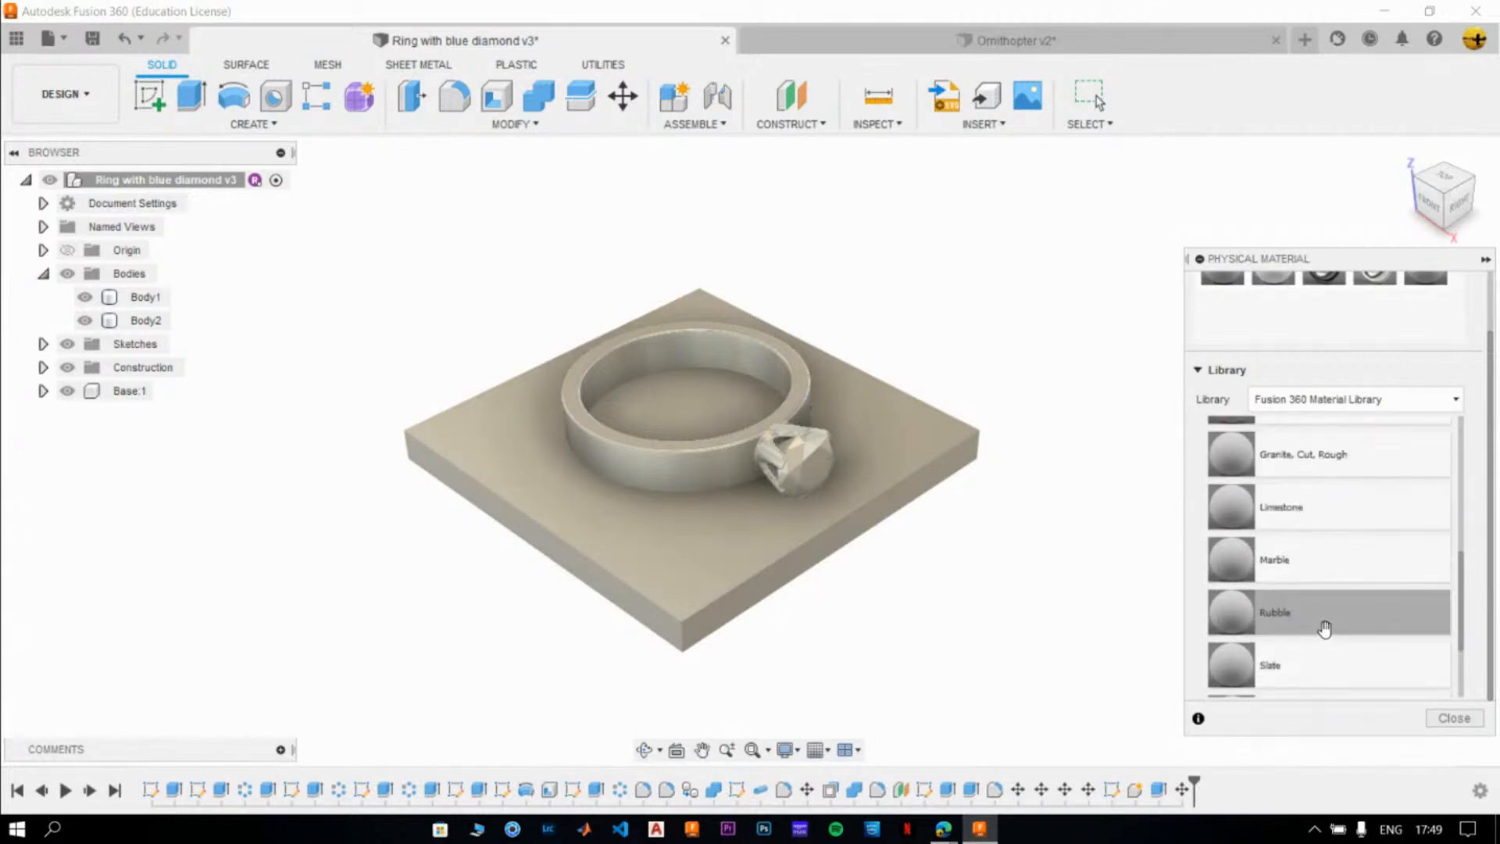
drag(1200, 545, 961, 438)
scroll(961, 506, up, 10)
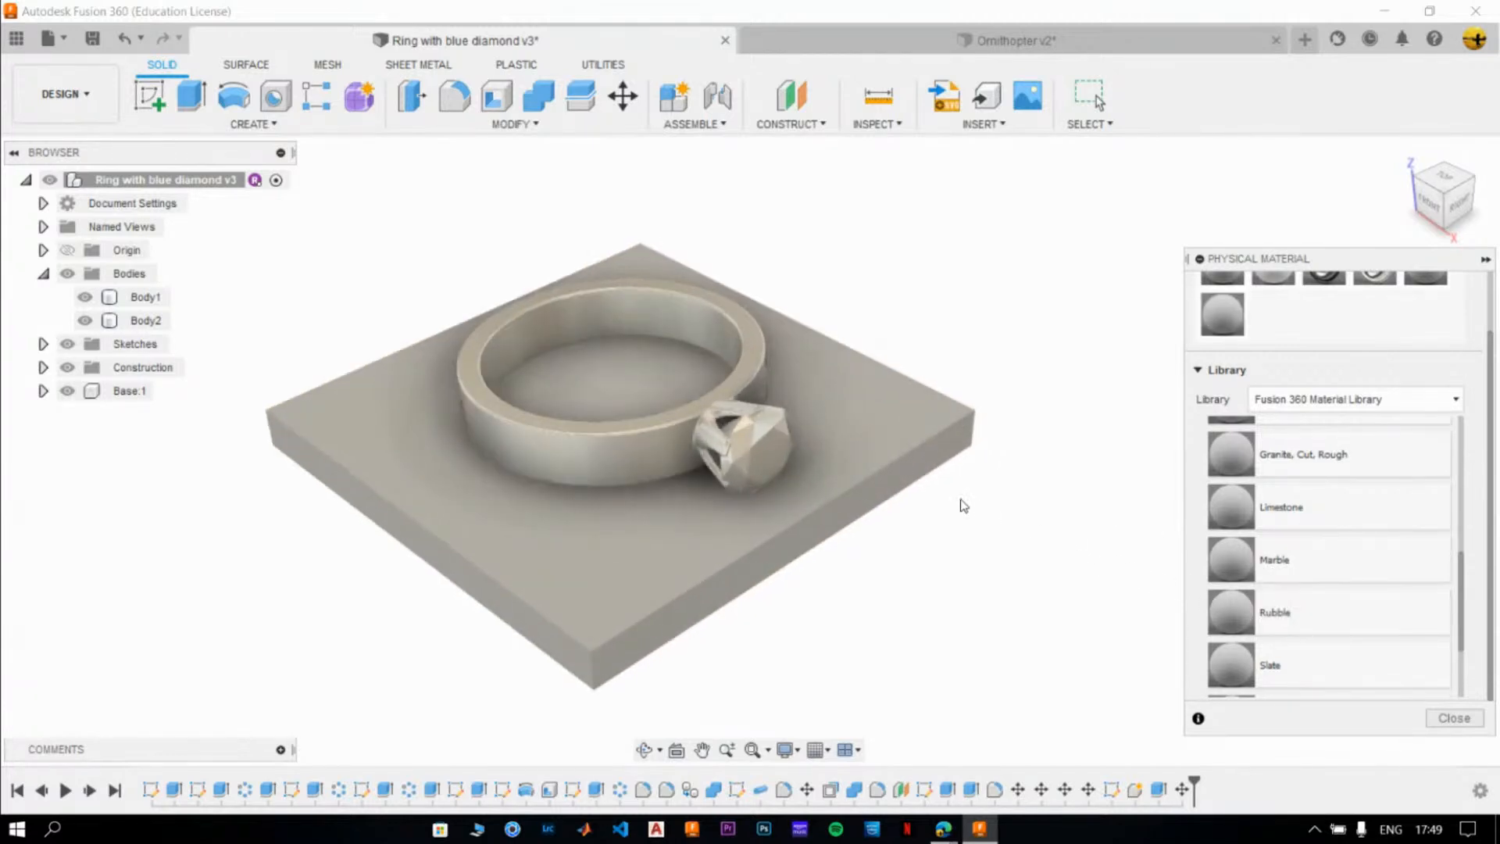
middle_drag(952, 334, 1110, 372)
scroll(804, 499, up, 3)
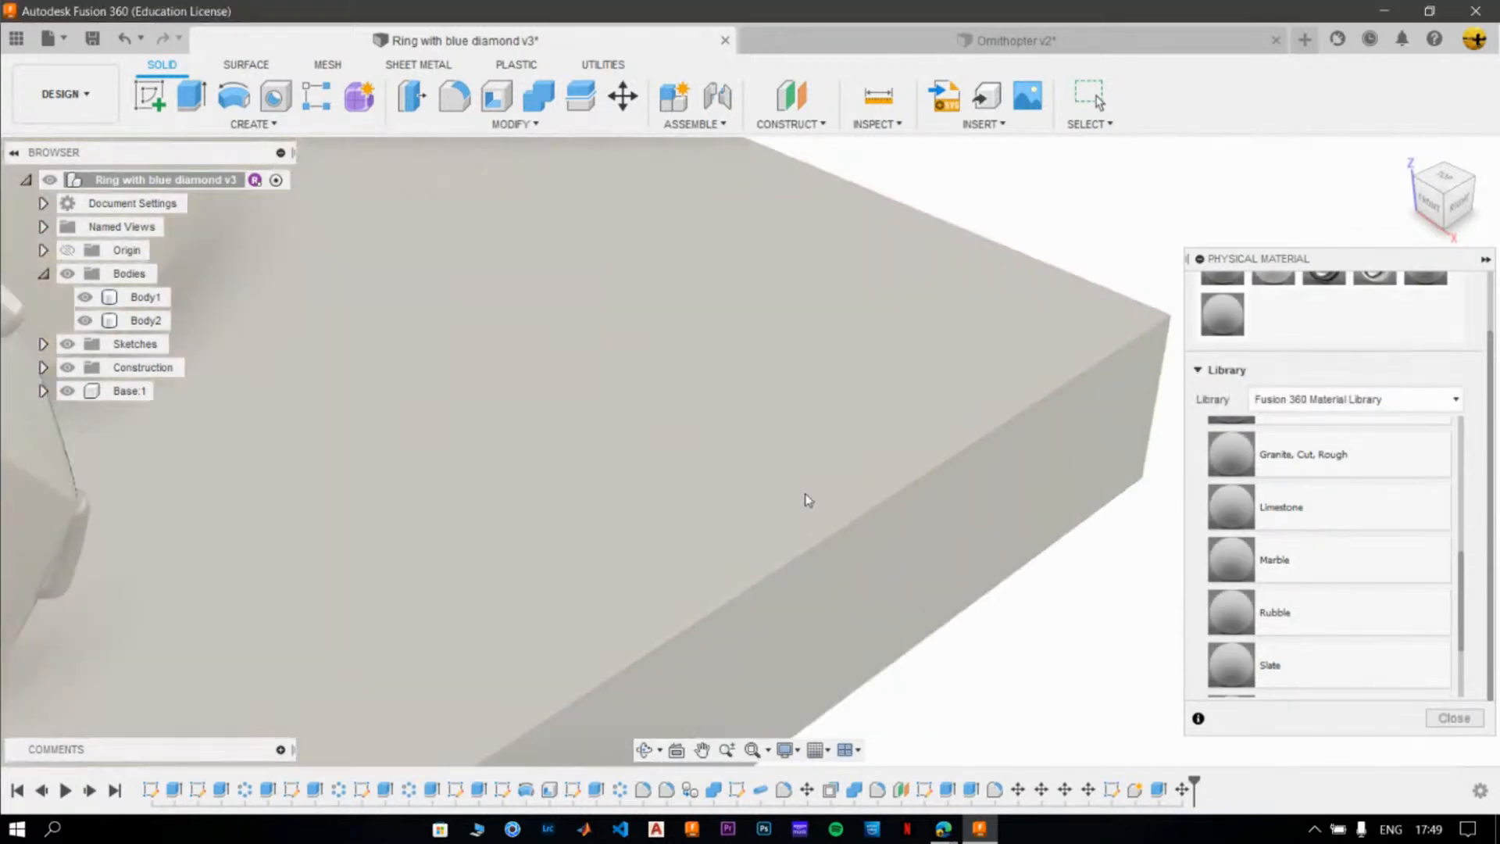
scroll(864, 592, down, 8)
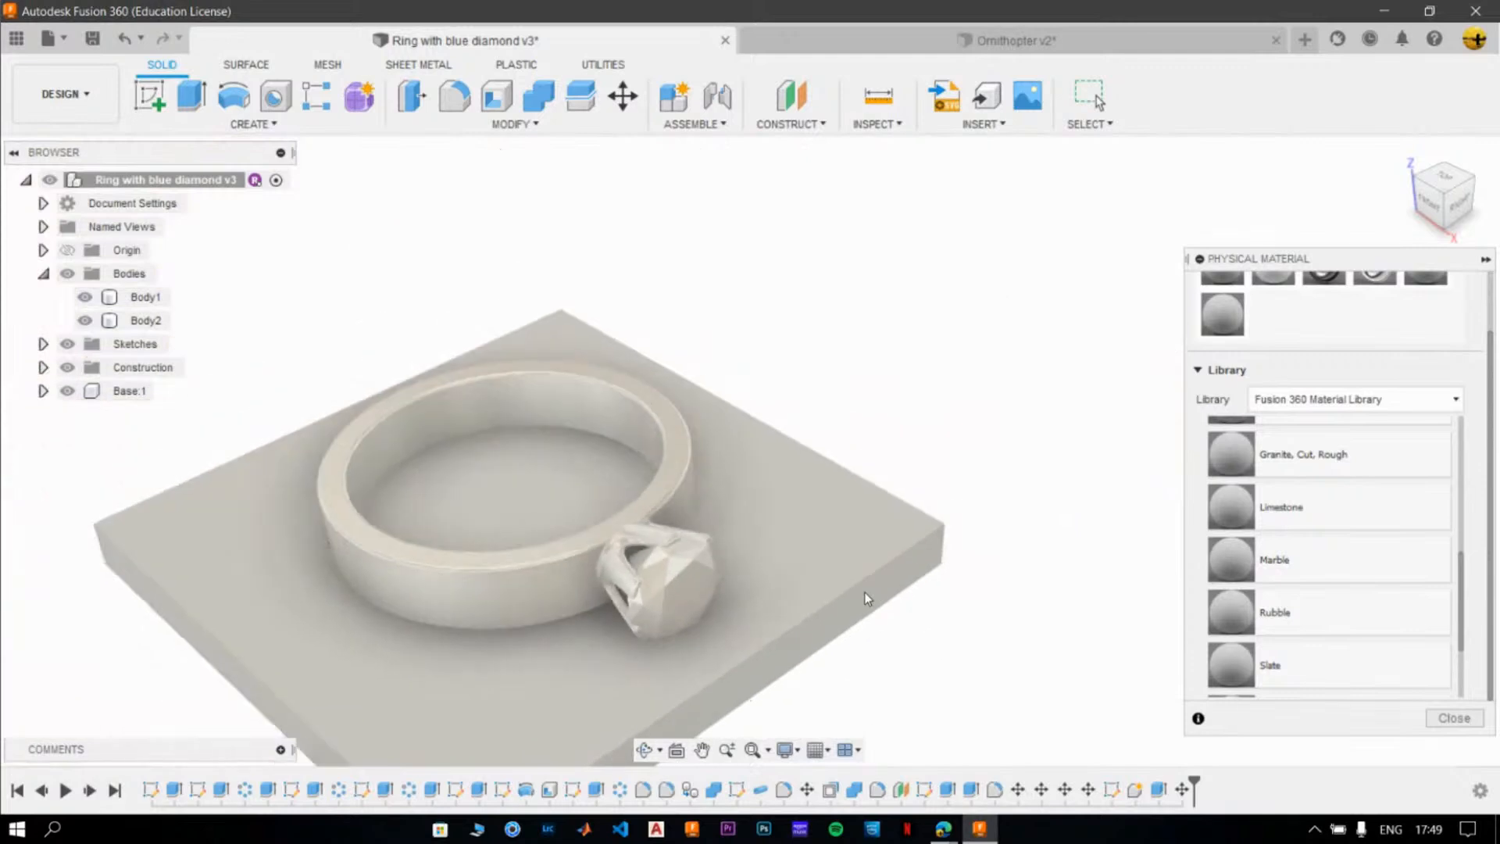
scroll(871, 586, down, 3)
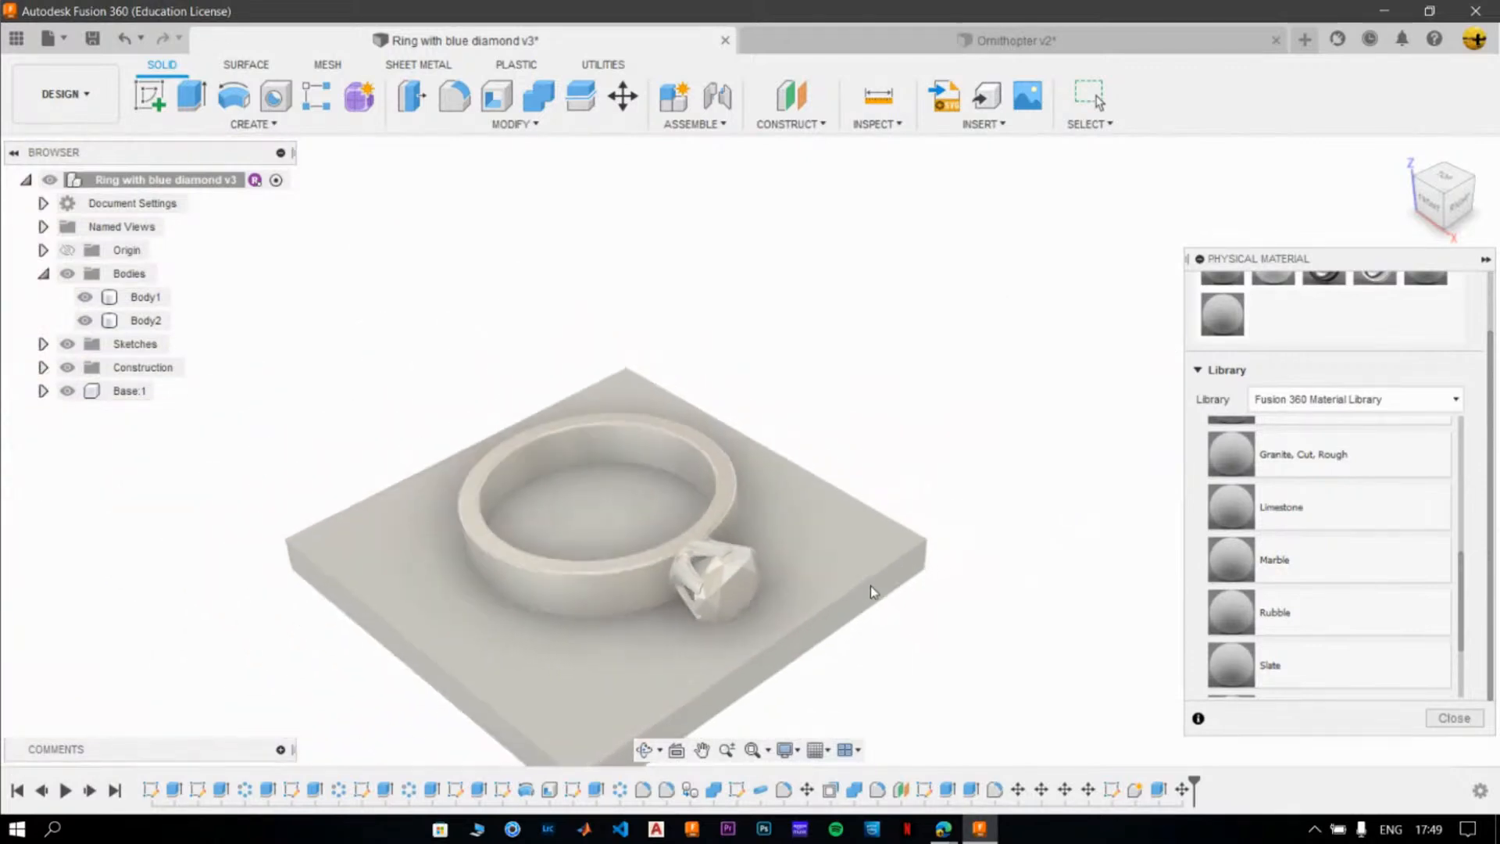
click(1436, 720)
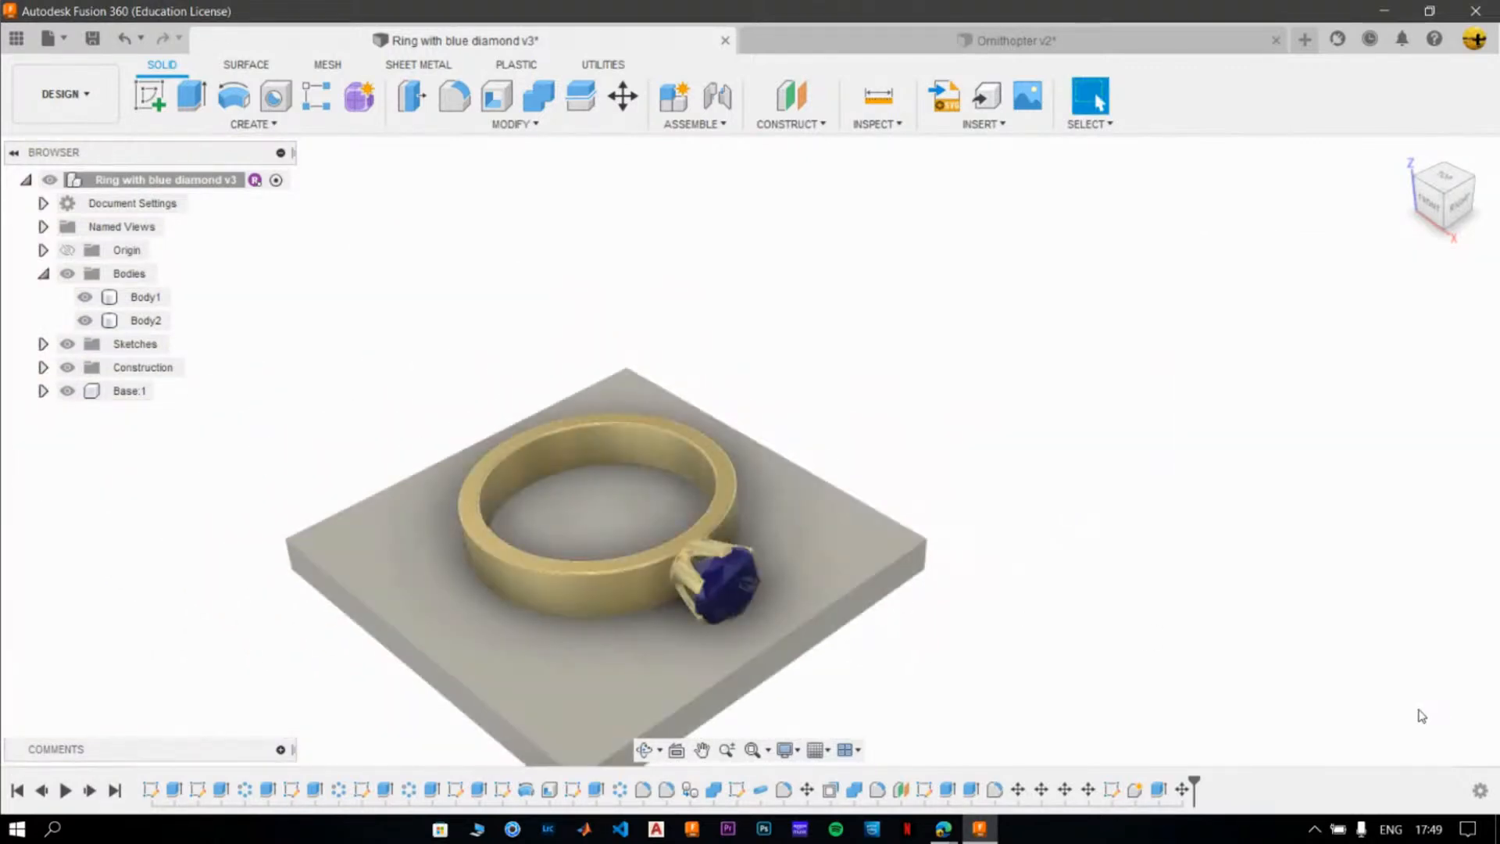
- Try to unassign and delete the base's marble appearance from the appearances used in this design
middle_drag(1058, 656, 1011, 529)
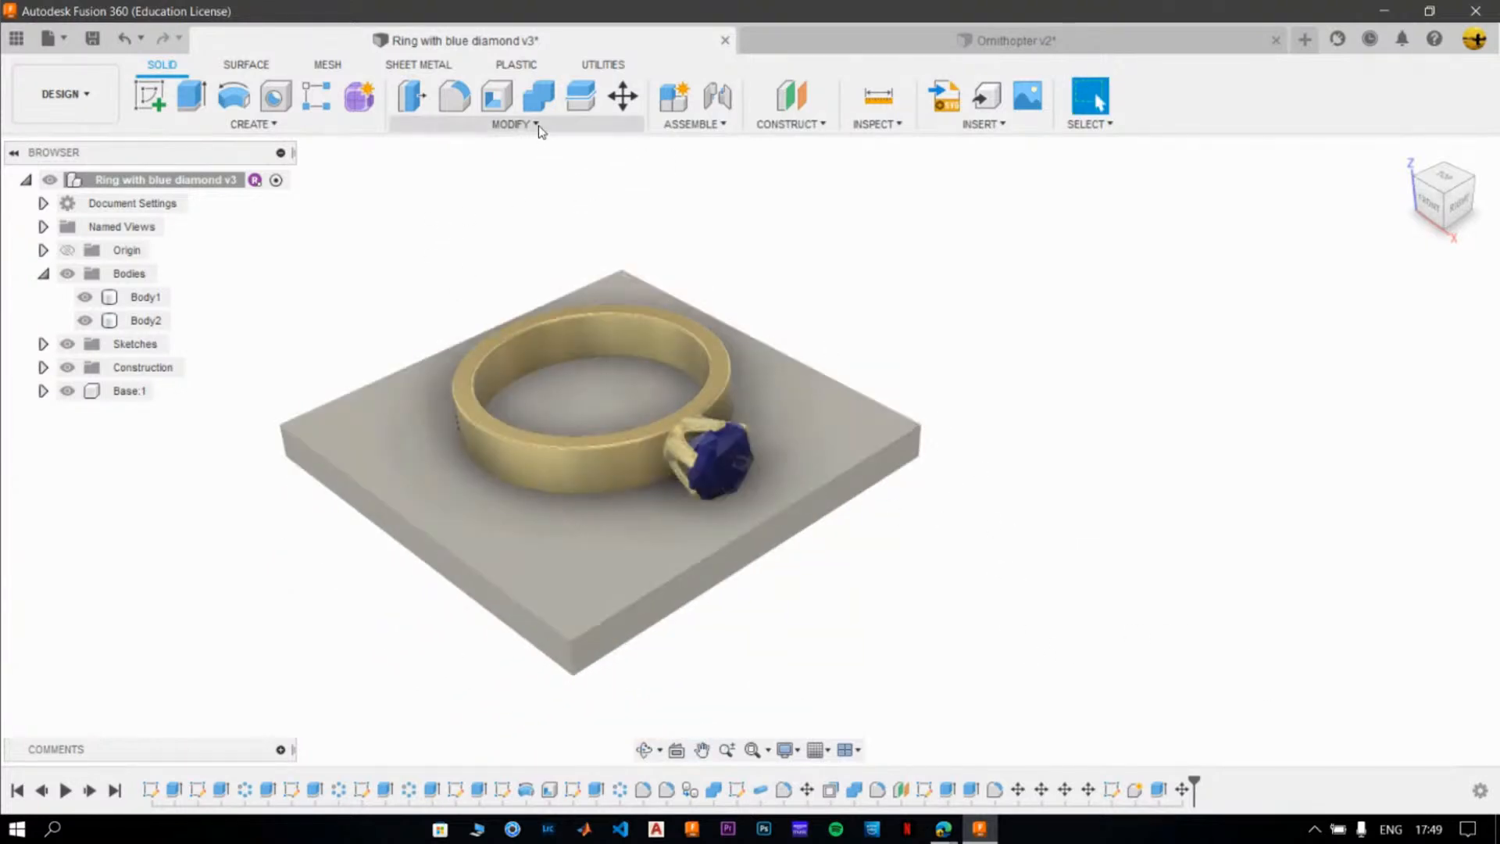
click(538, 125)
click(490, 516)
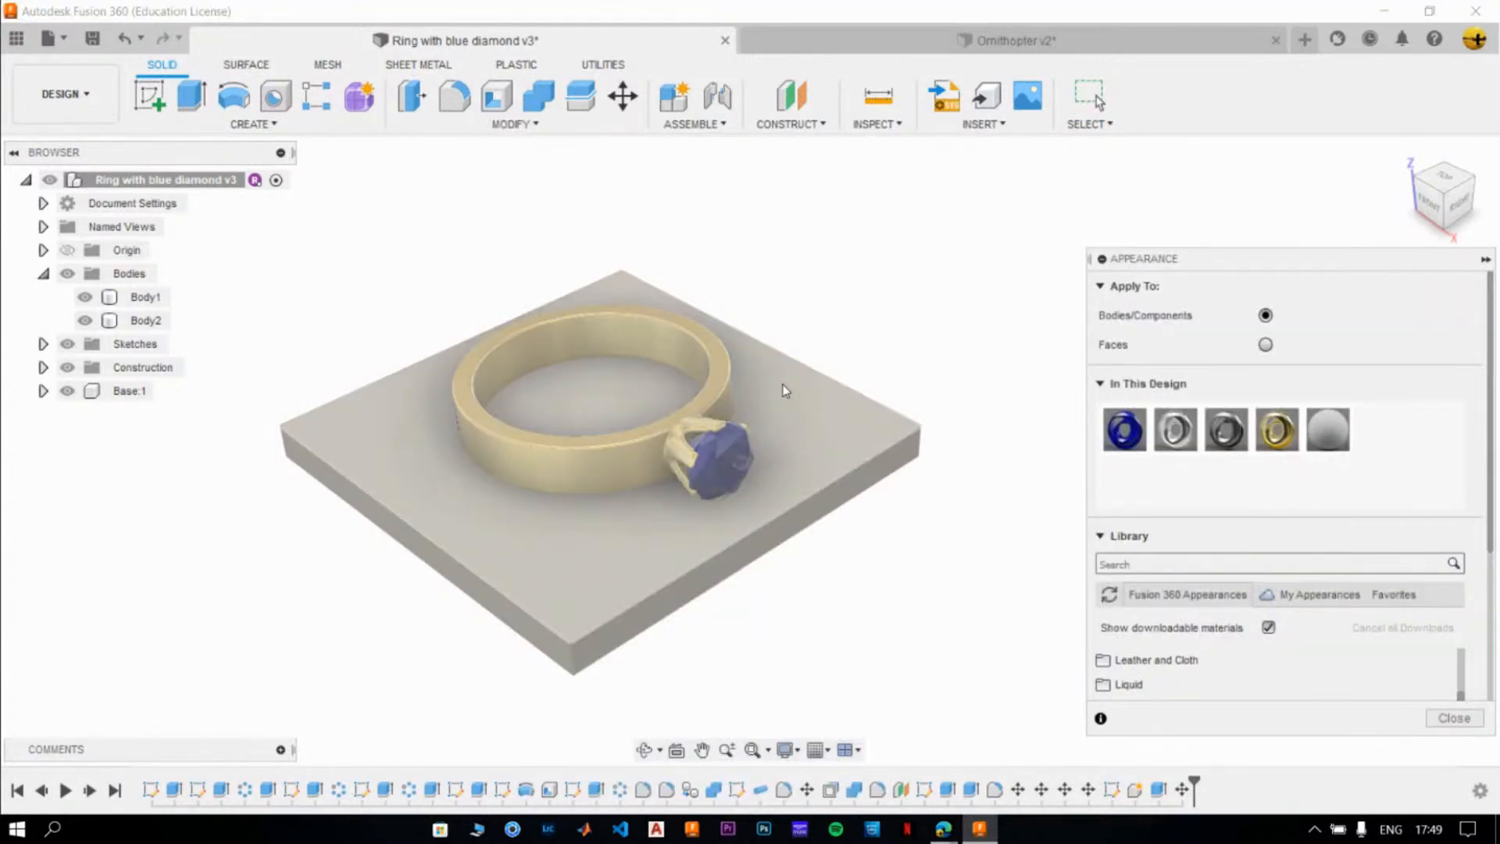
right_click(1332, 433)
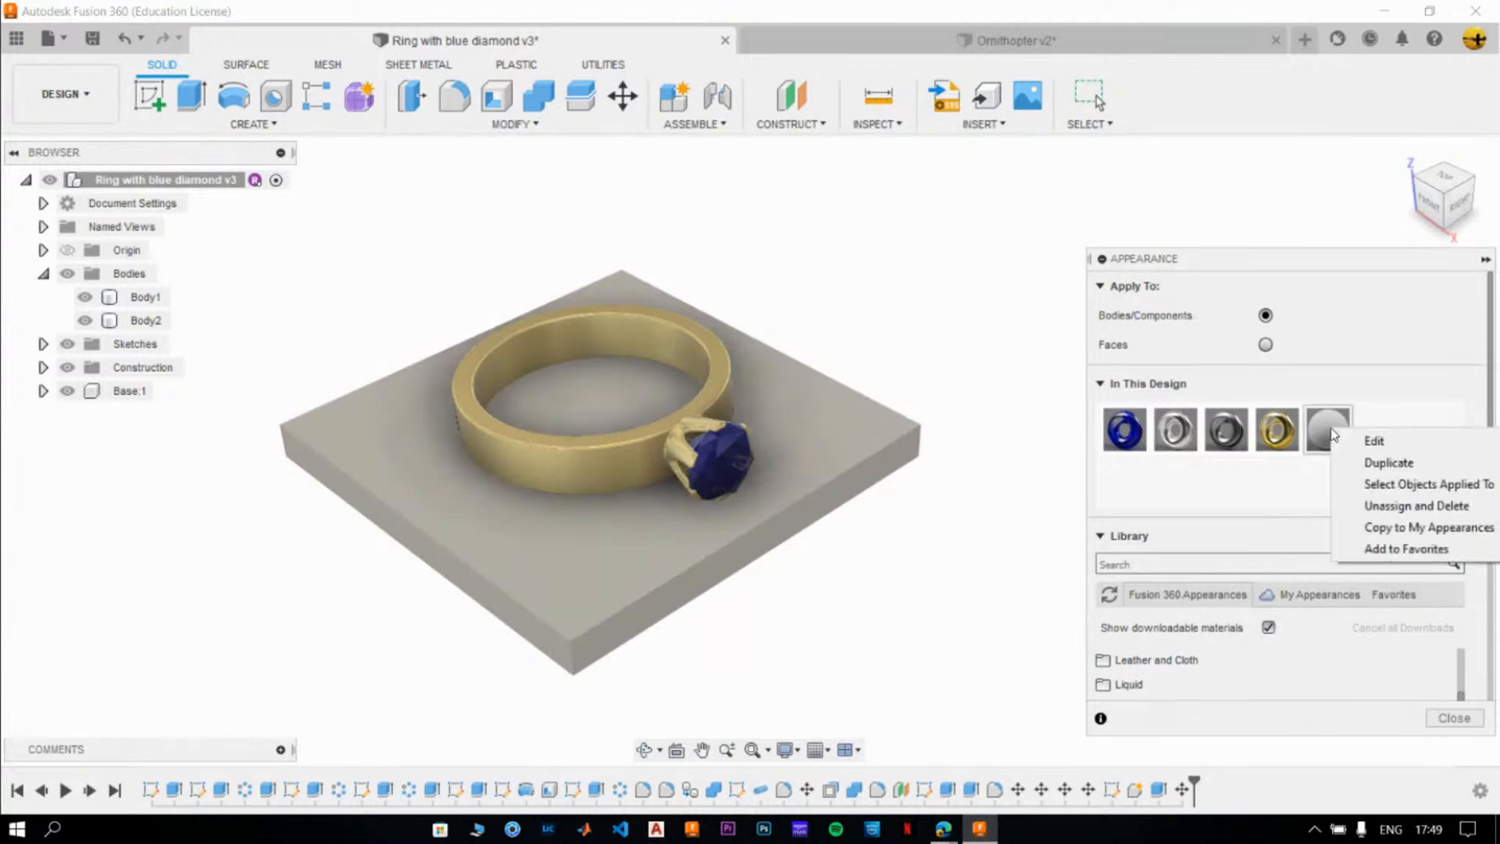
click(1419, 508)
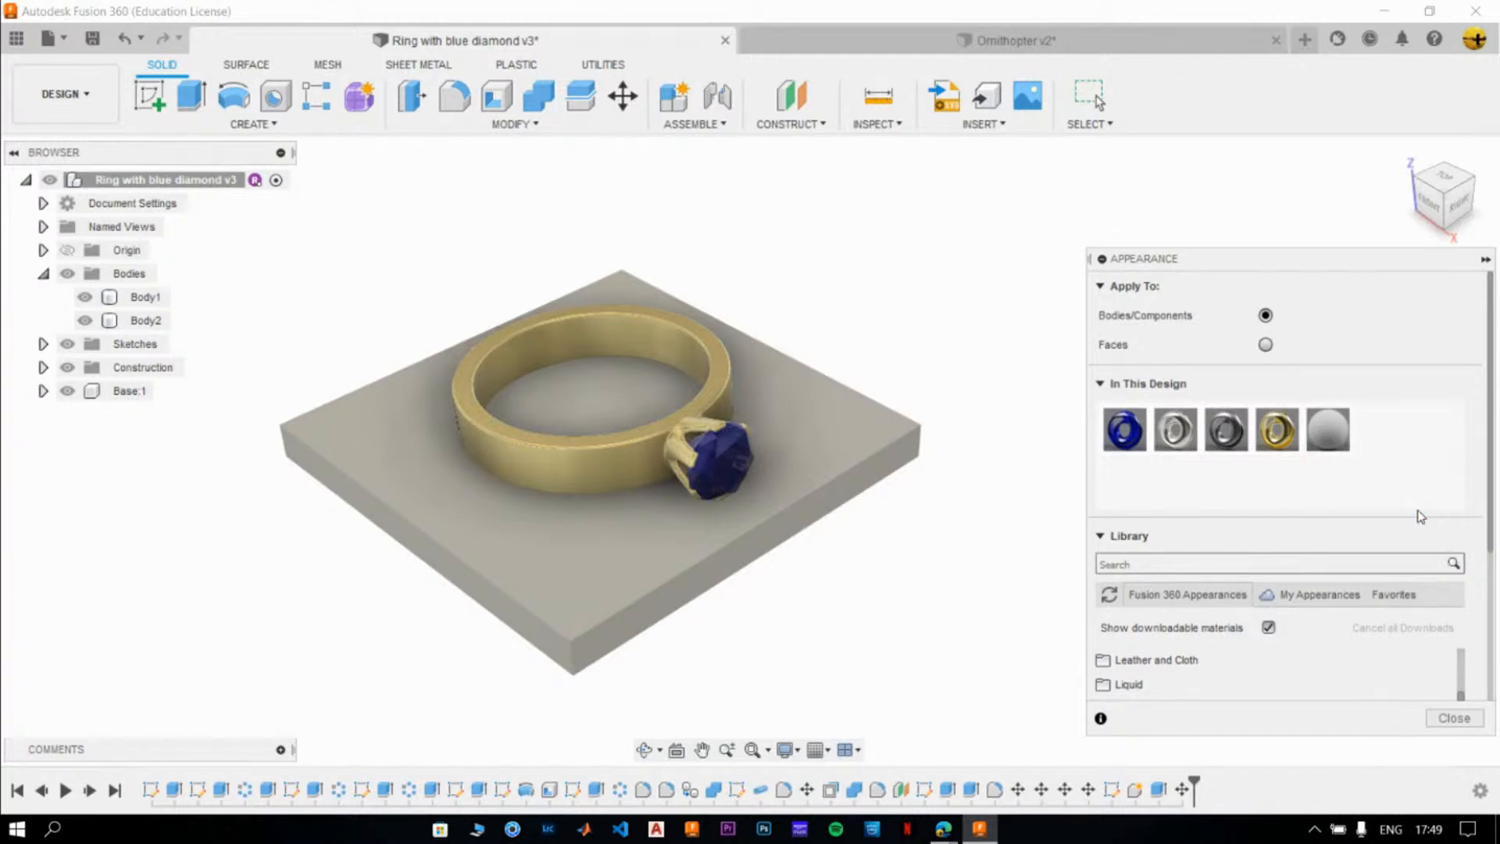
right_click(1328, 431)
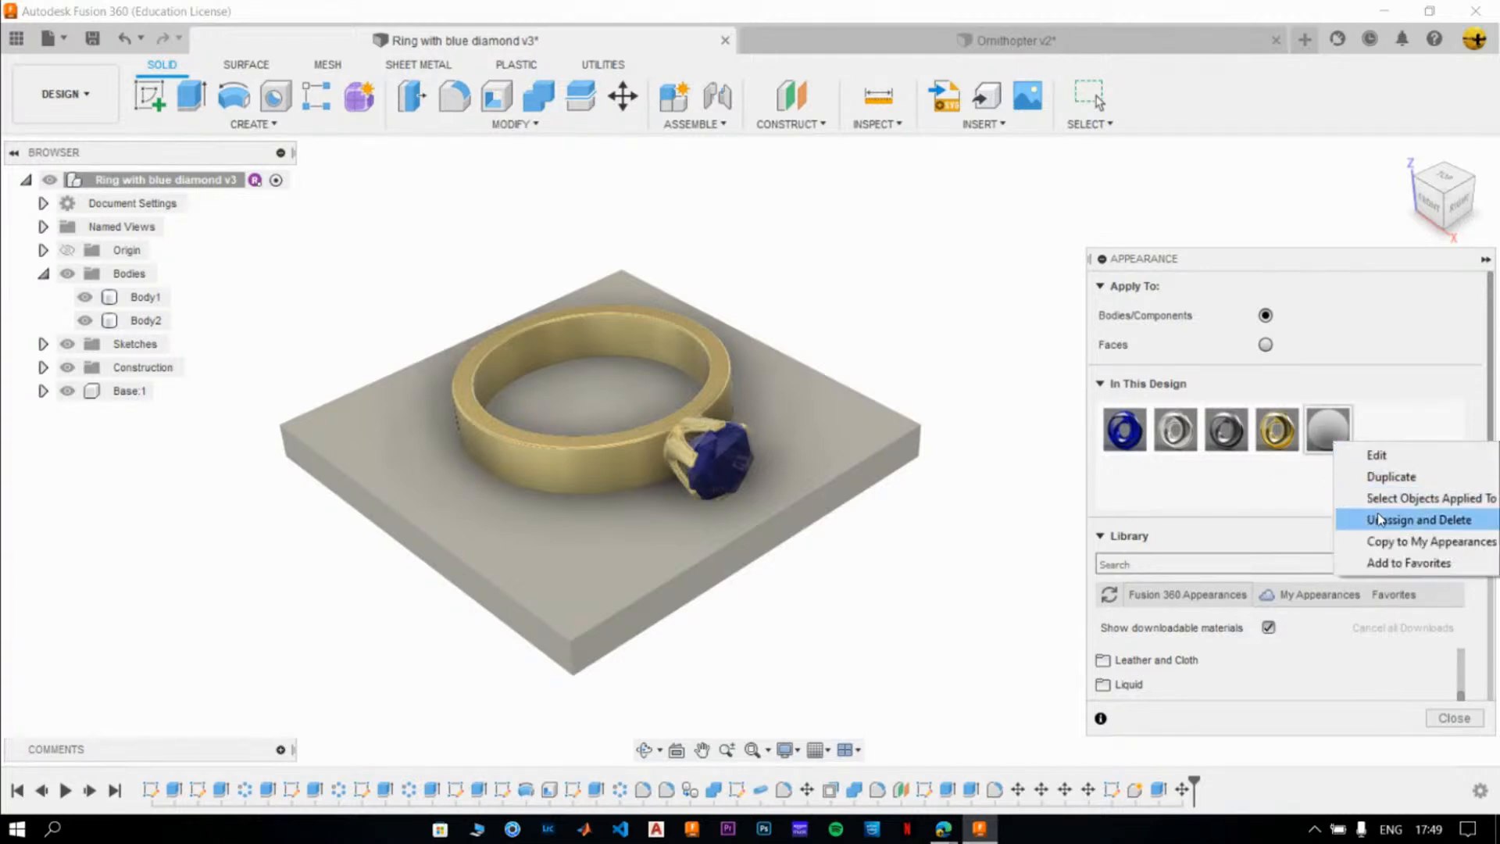
click(1398, 518)
right_click(1320, 435)
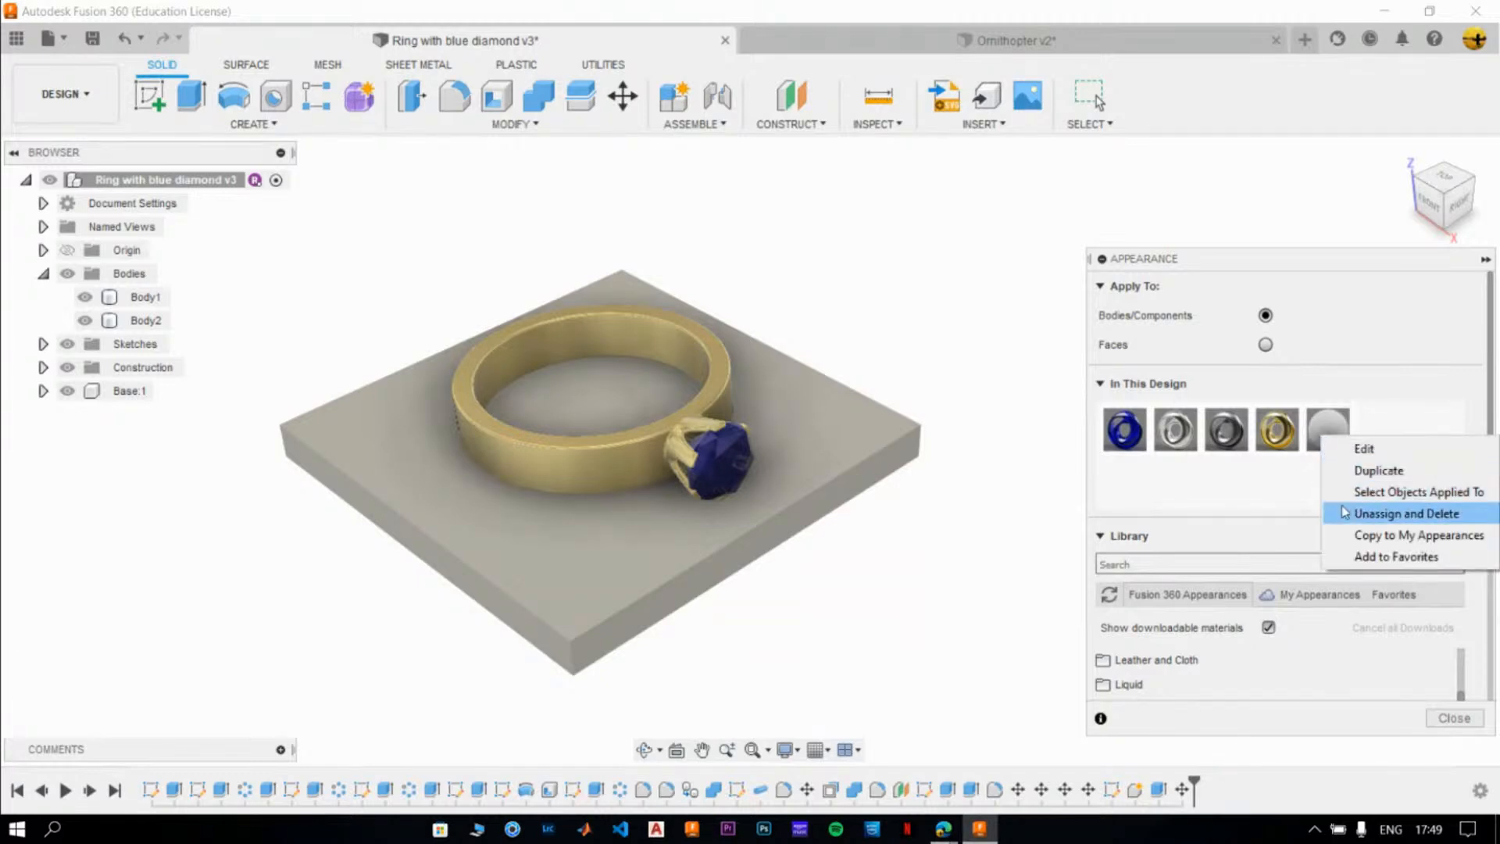
click(1328, 511)
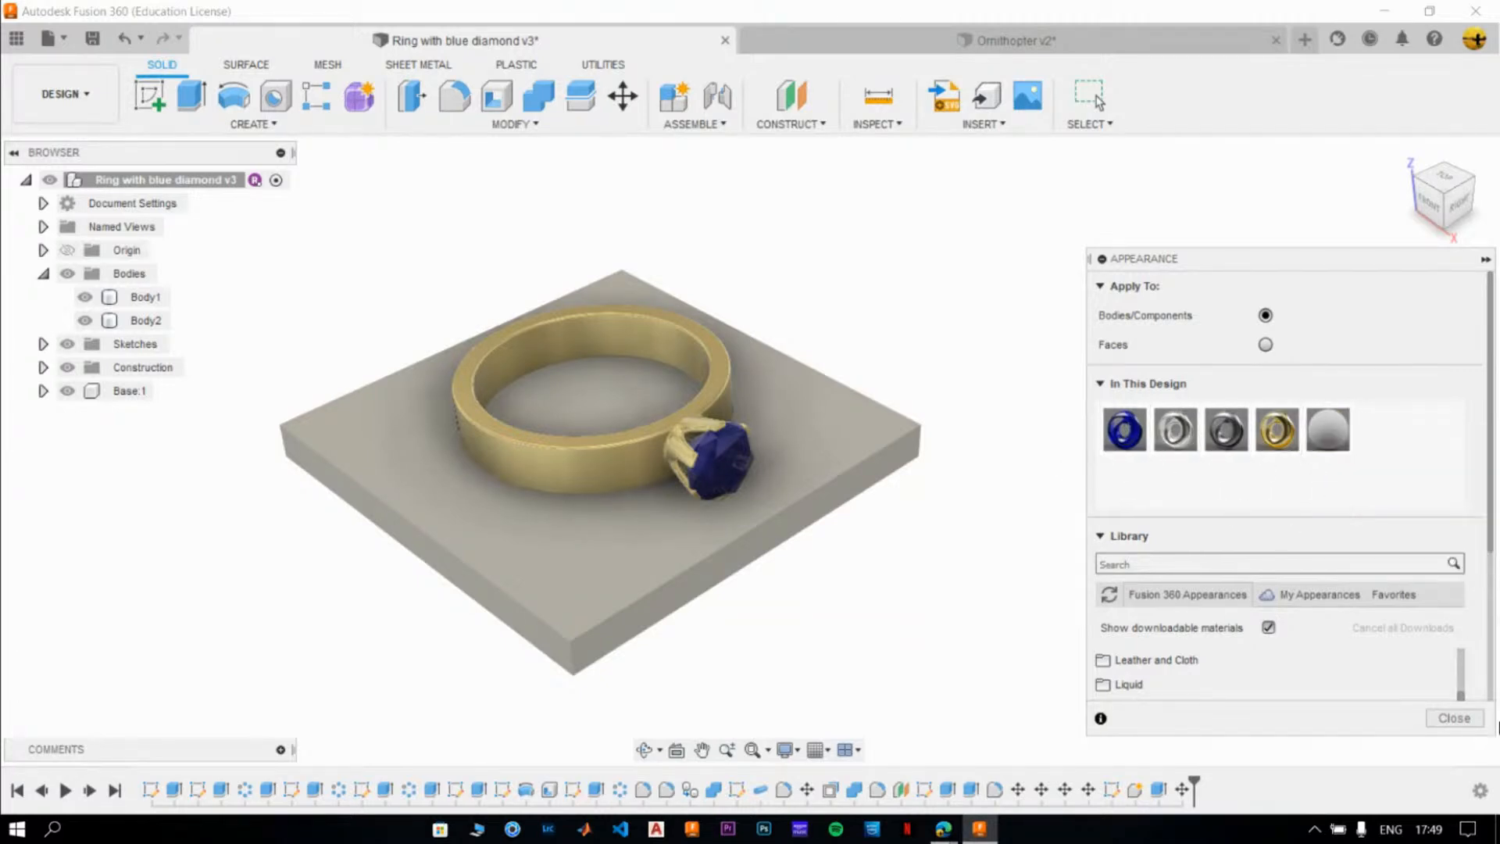
scroll(1367, 675, down, 5)
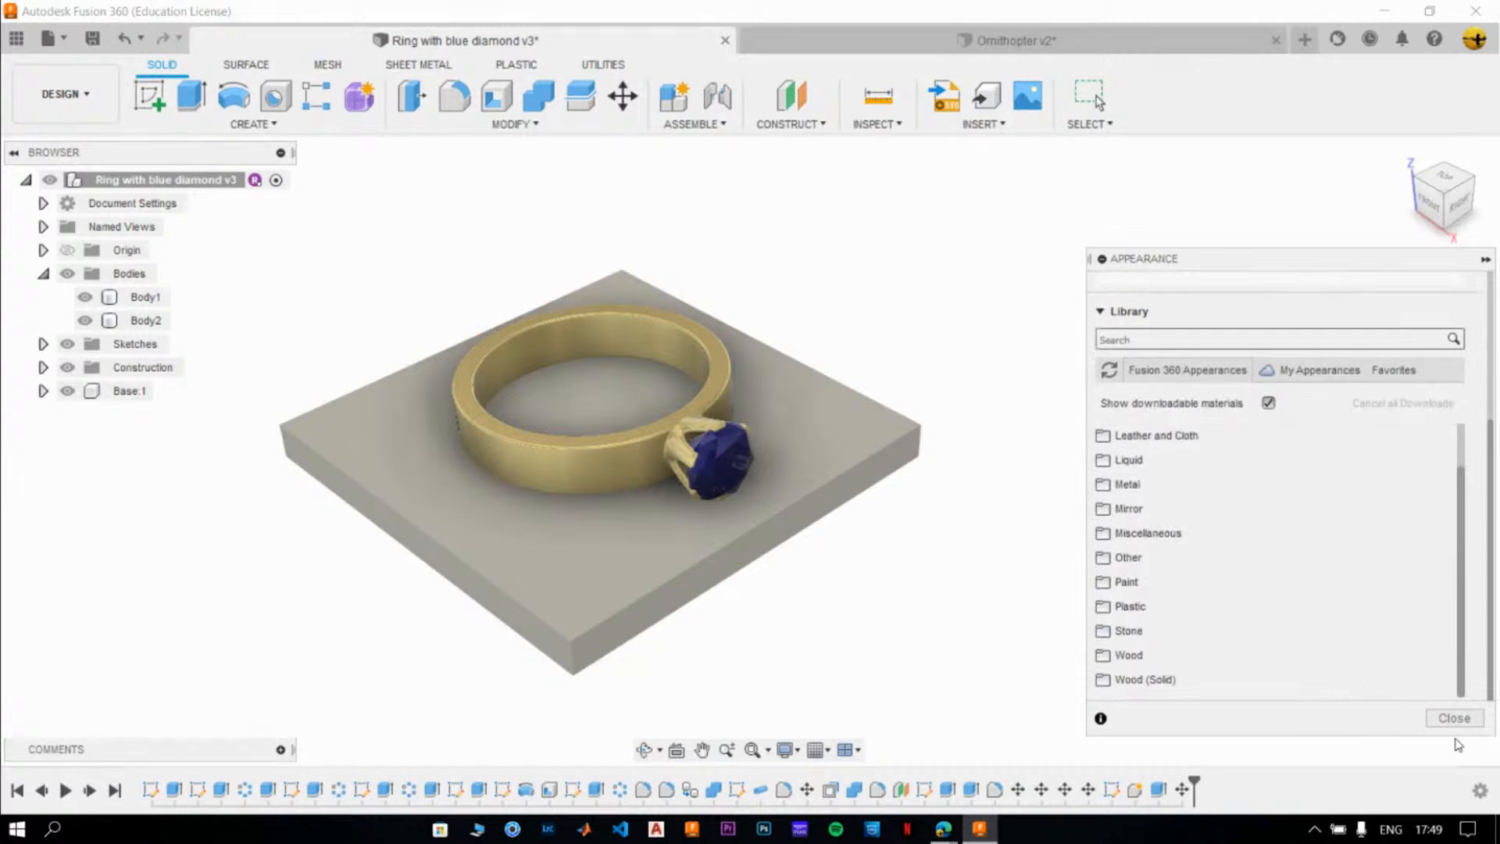
click(1453, 717)
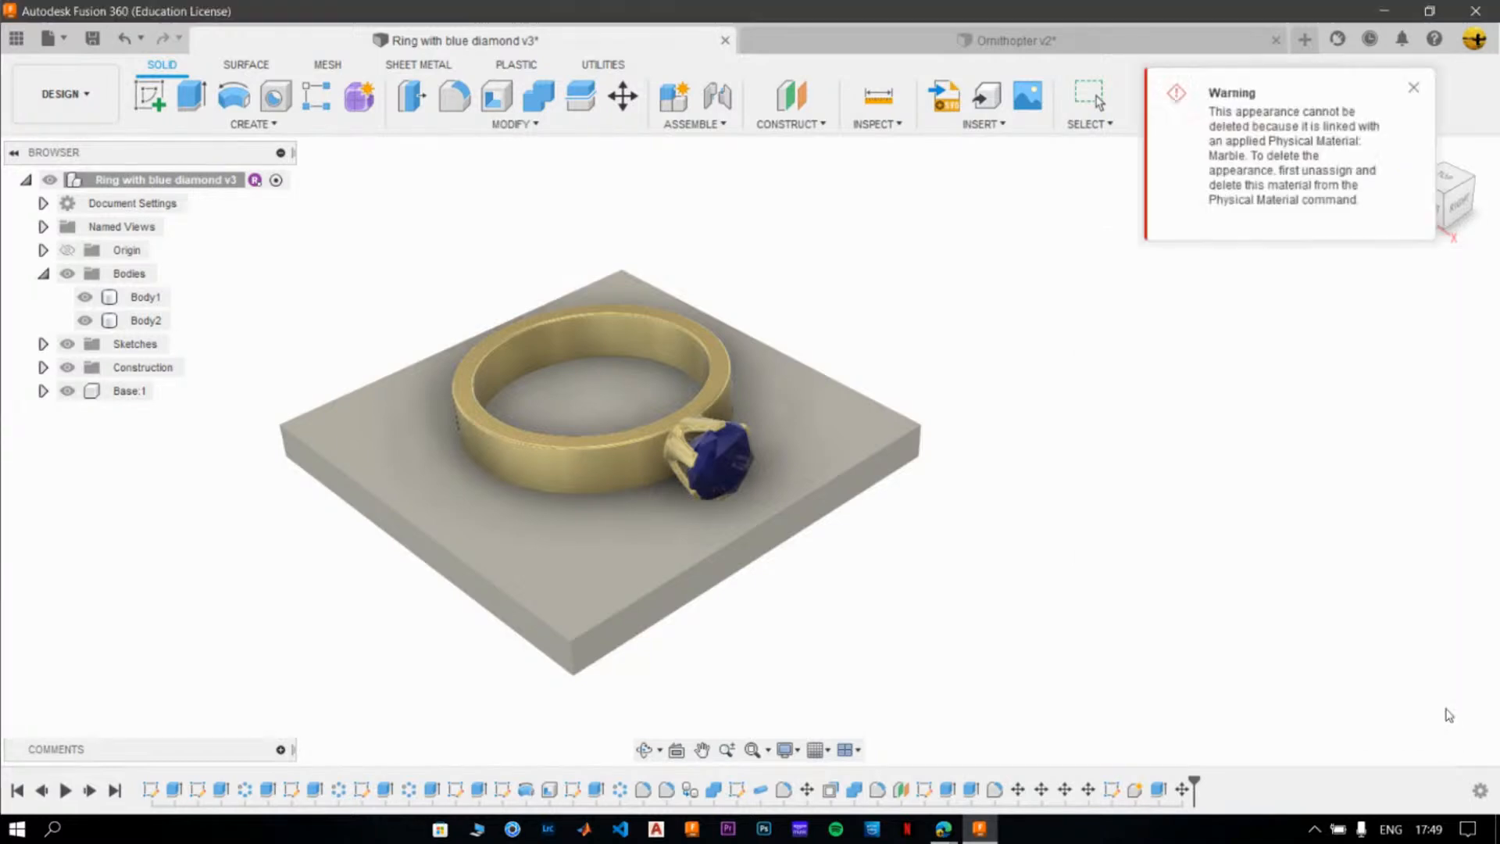
click(1415, 90)
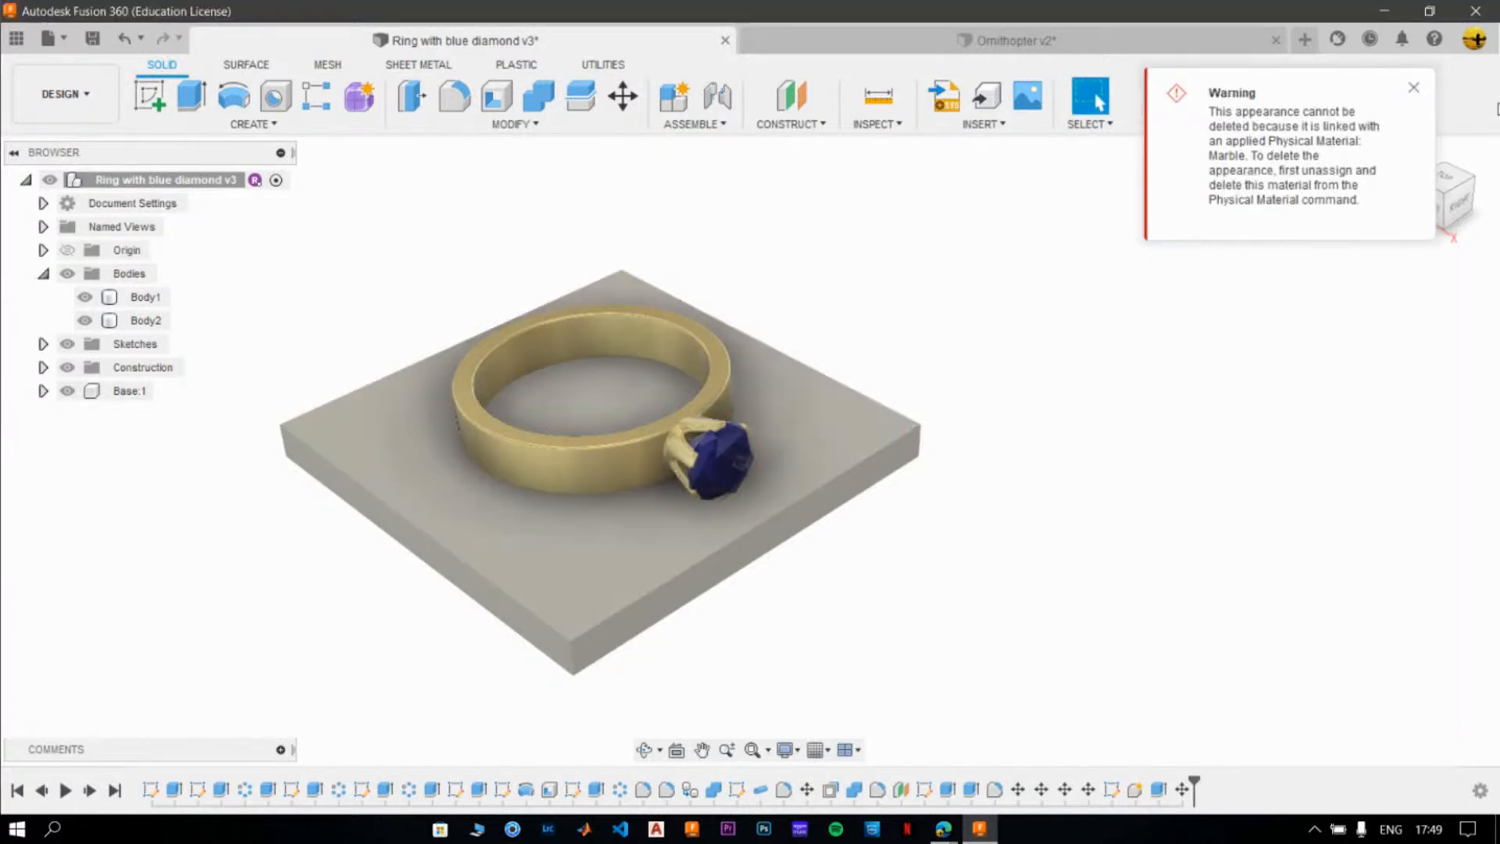
click(1421, 88)
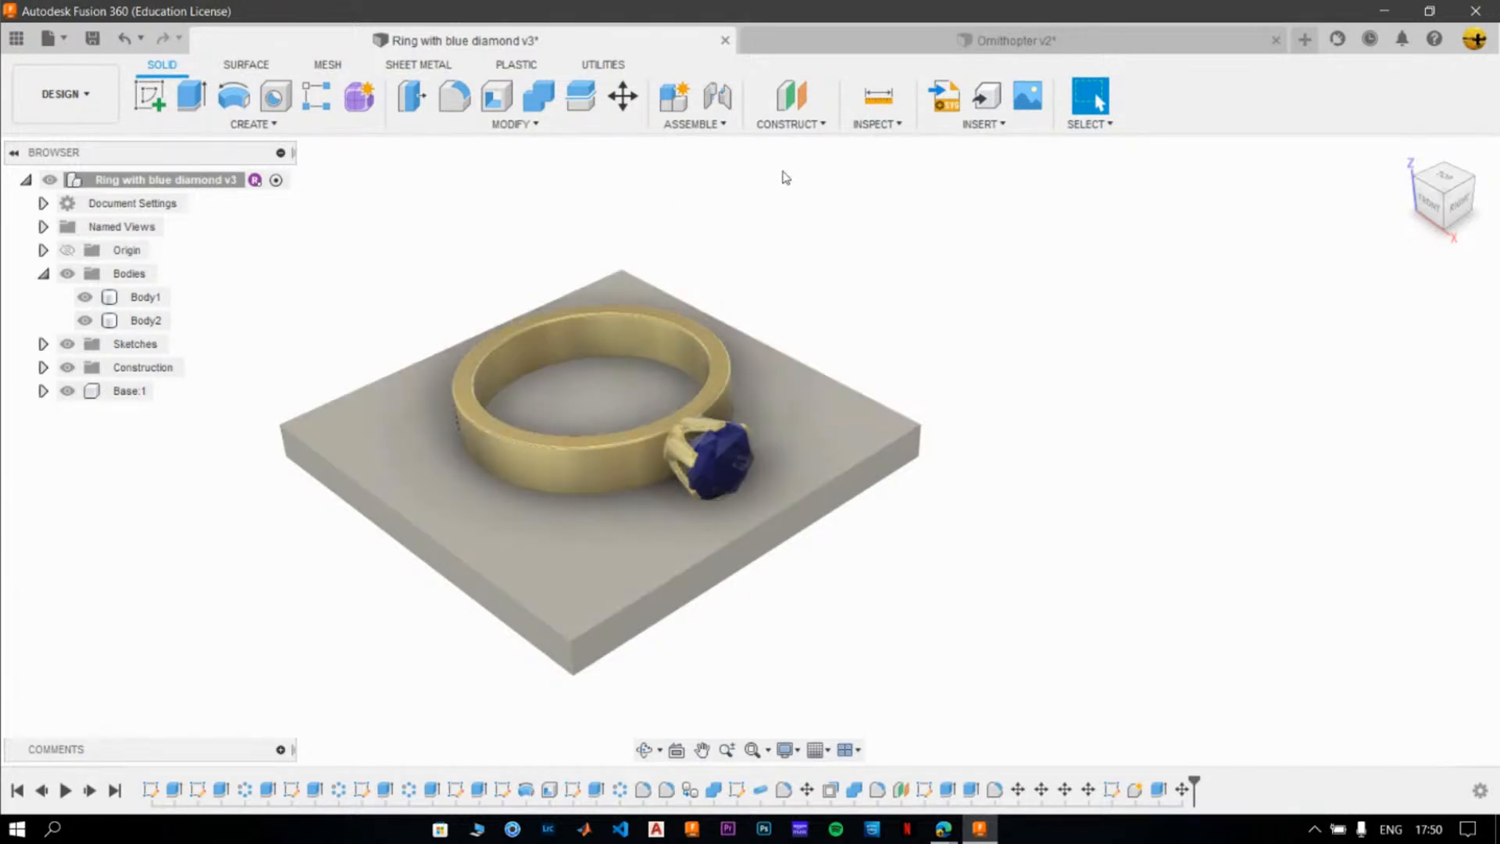
click(550, 128)
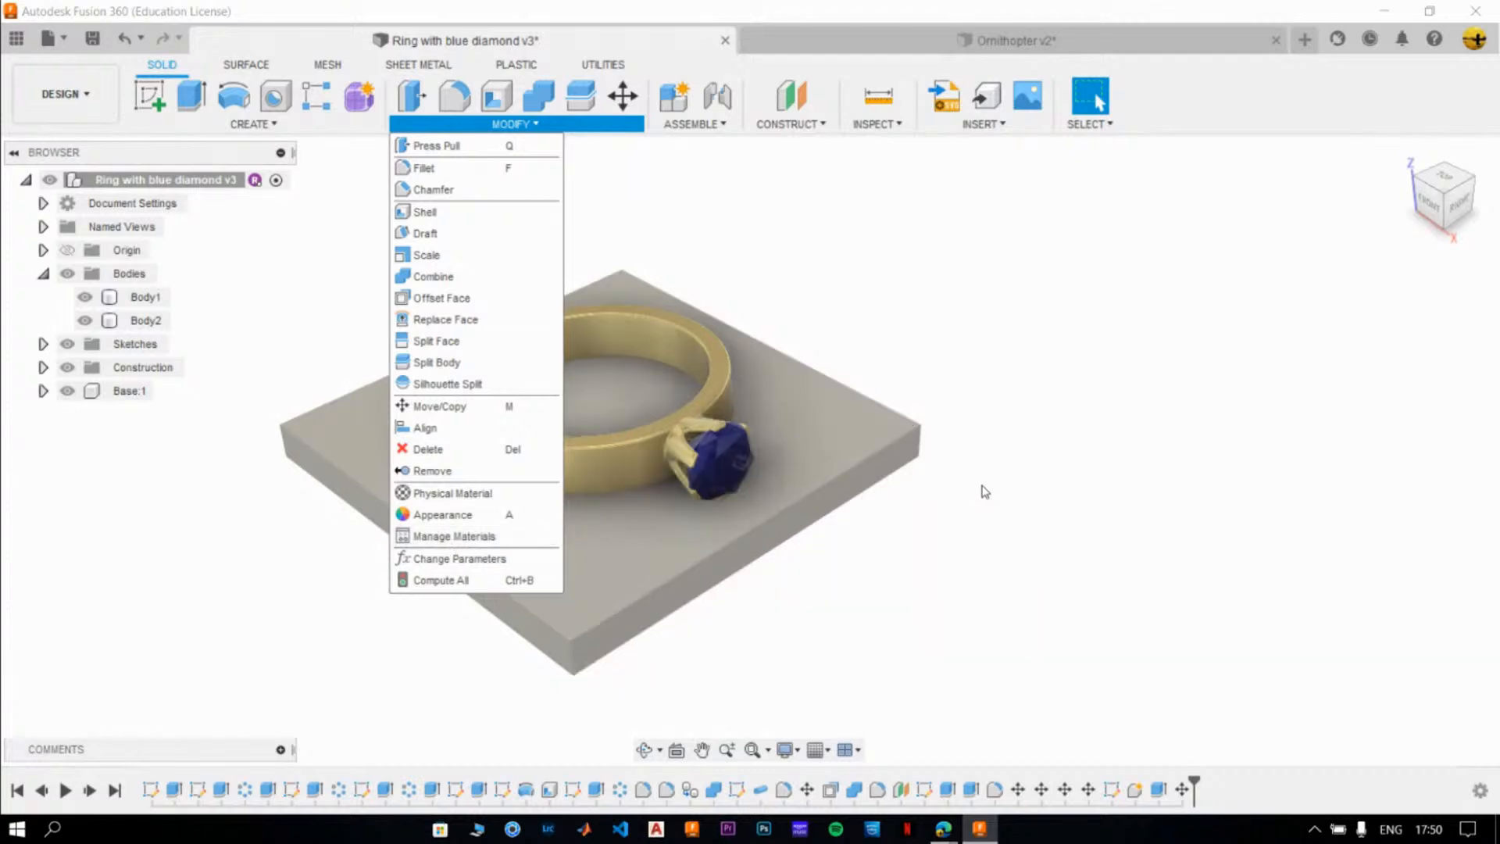
click(1012, 509)
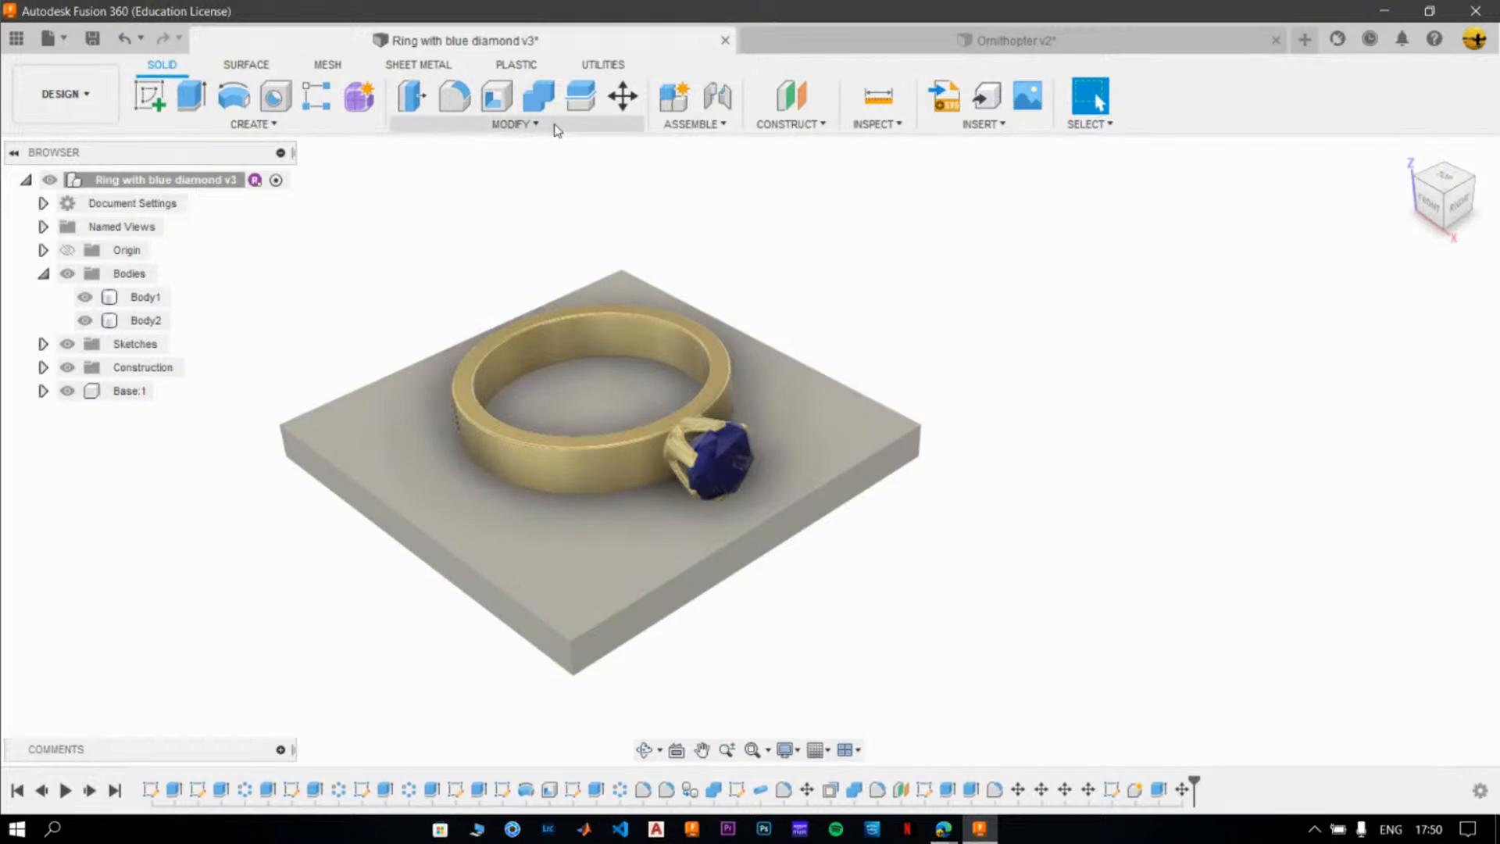
- Switch to the browser and open the nested marble_10-4K texture folder in Google Drive
click(943, 828)
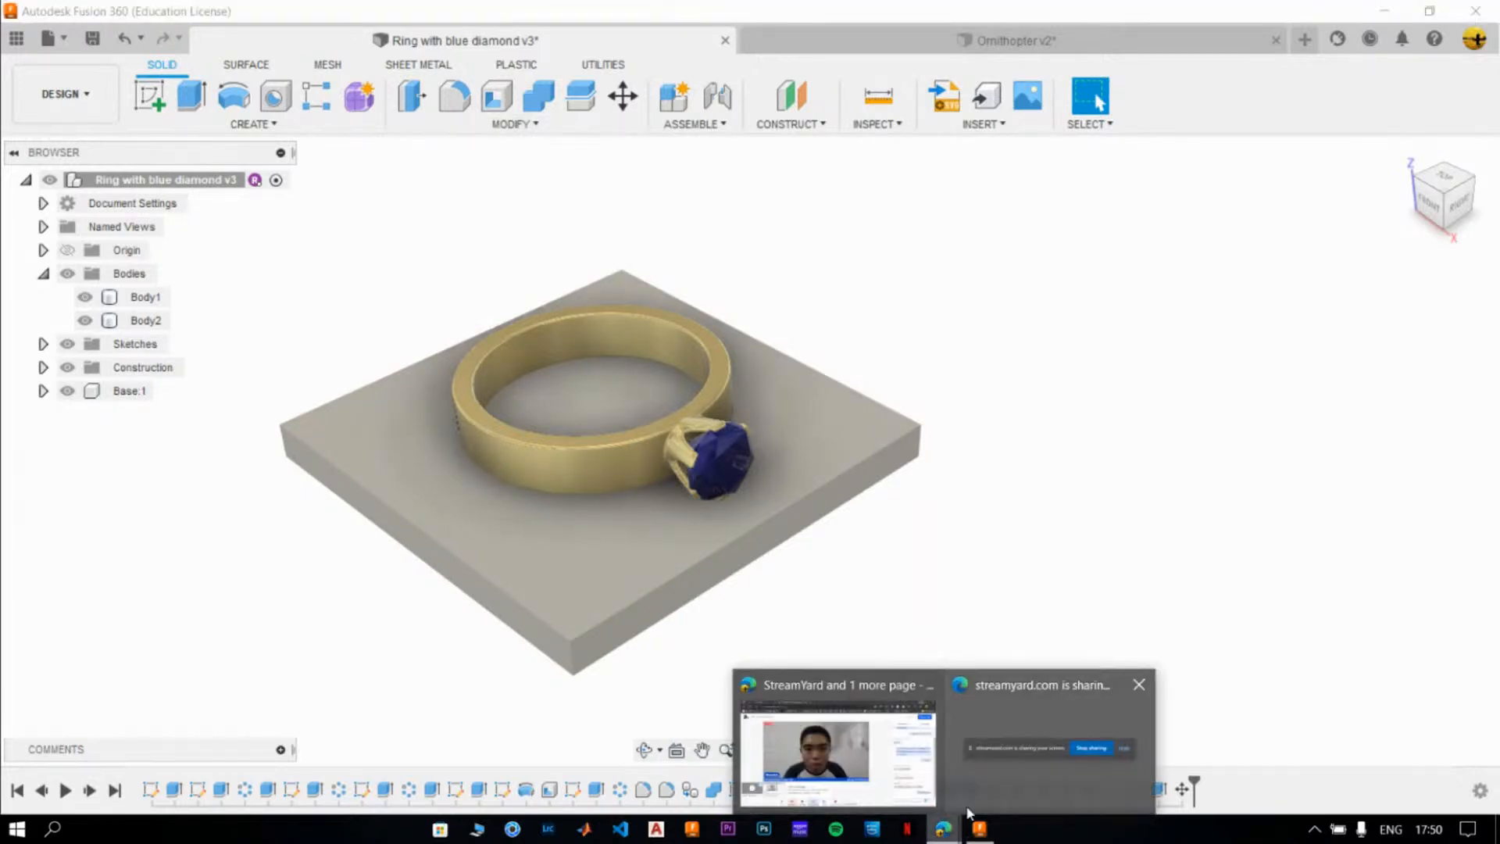
click(920, 763)
click(452, 16)
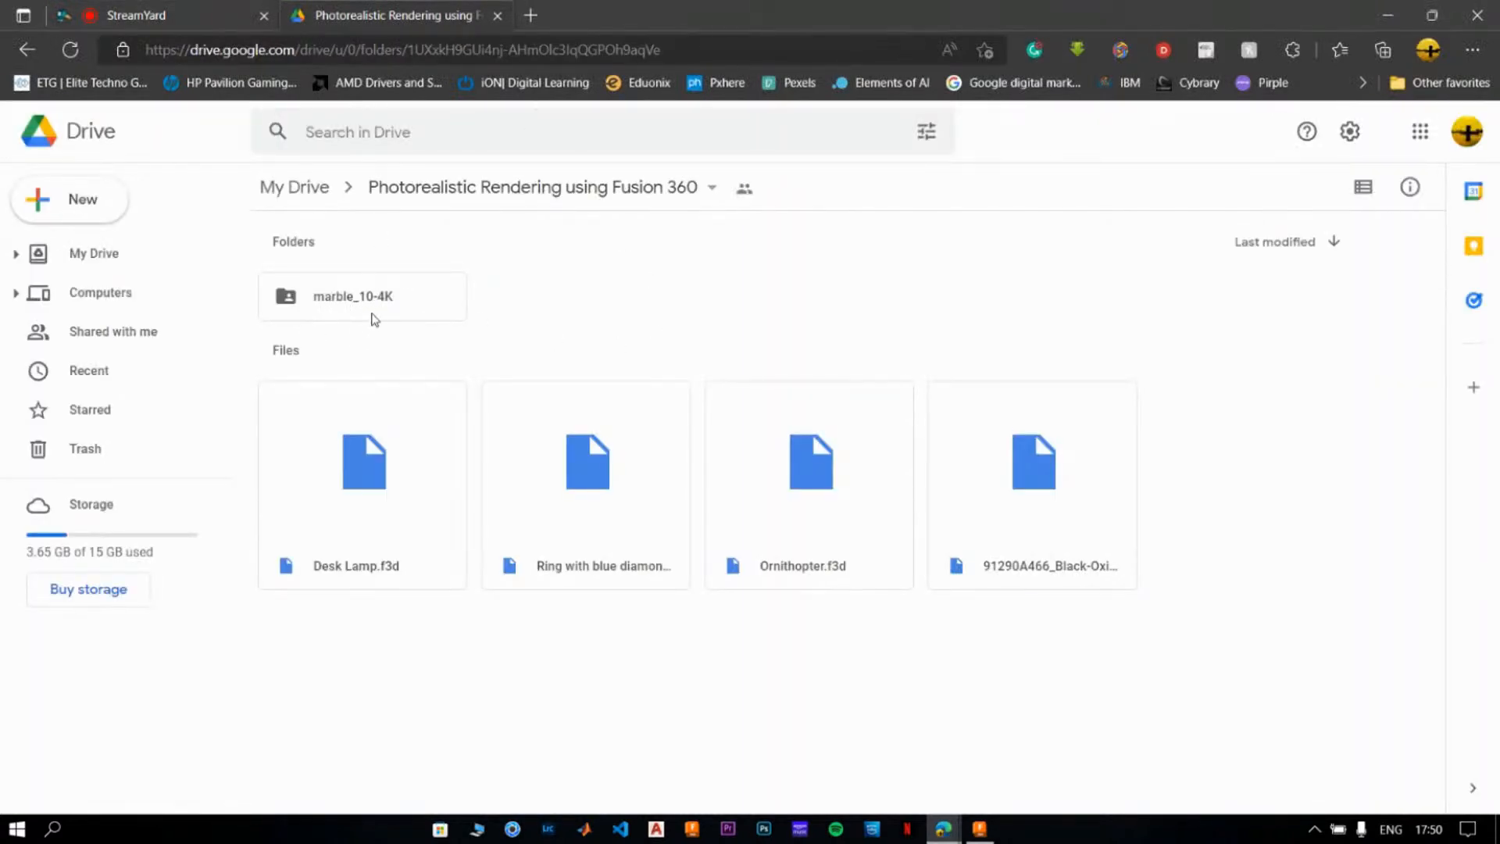
double_click(348, 305)
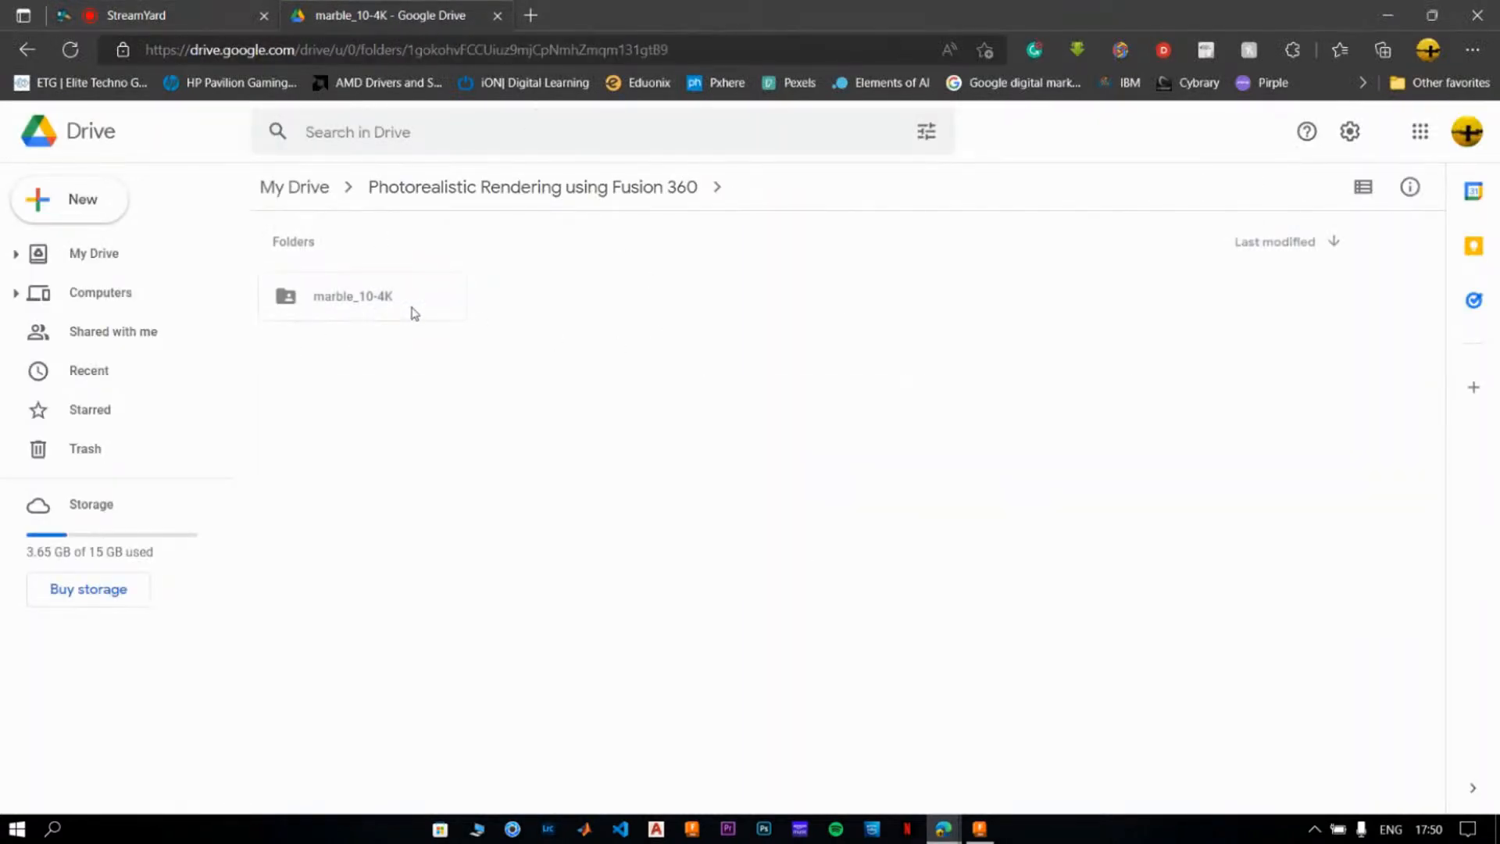
double_click(364, 313)
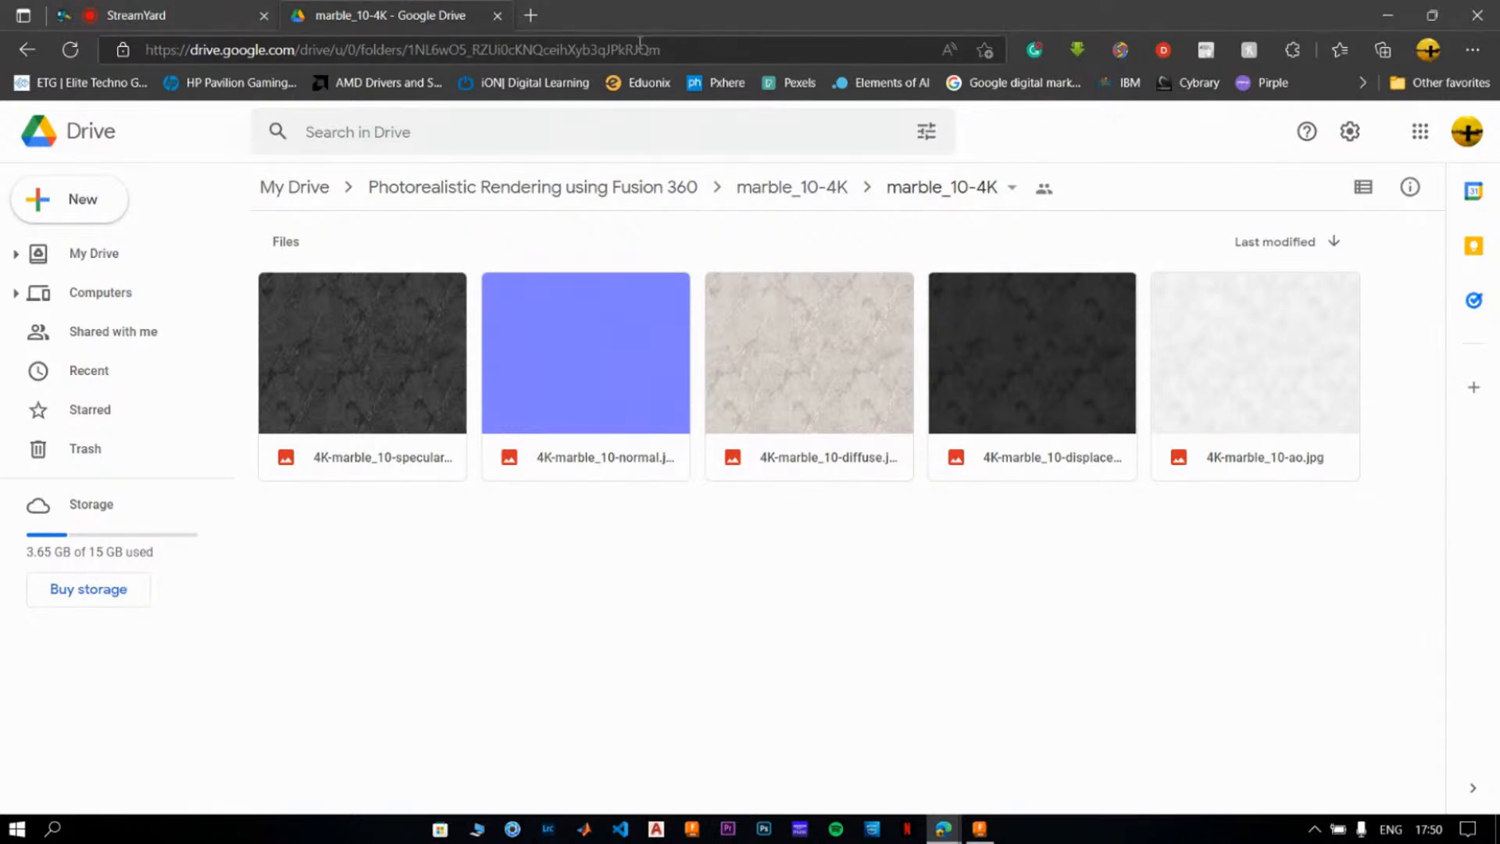
- Switch back to Fusion 360, open the Material Browser for managing materials, and widen and reposition its window
key(alt+Tab)
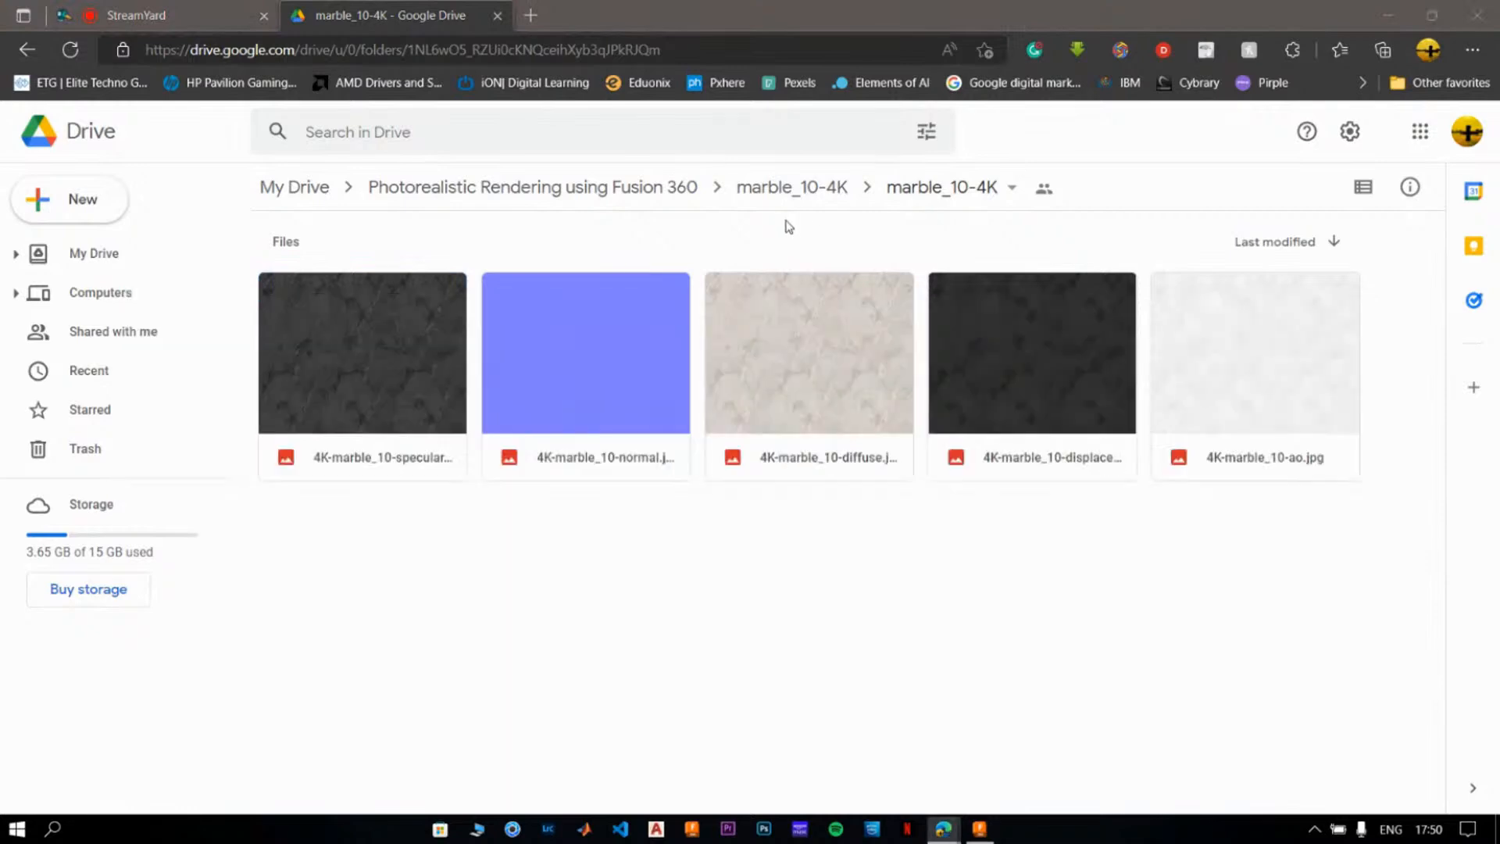
key(alt+Tab)
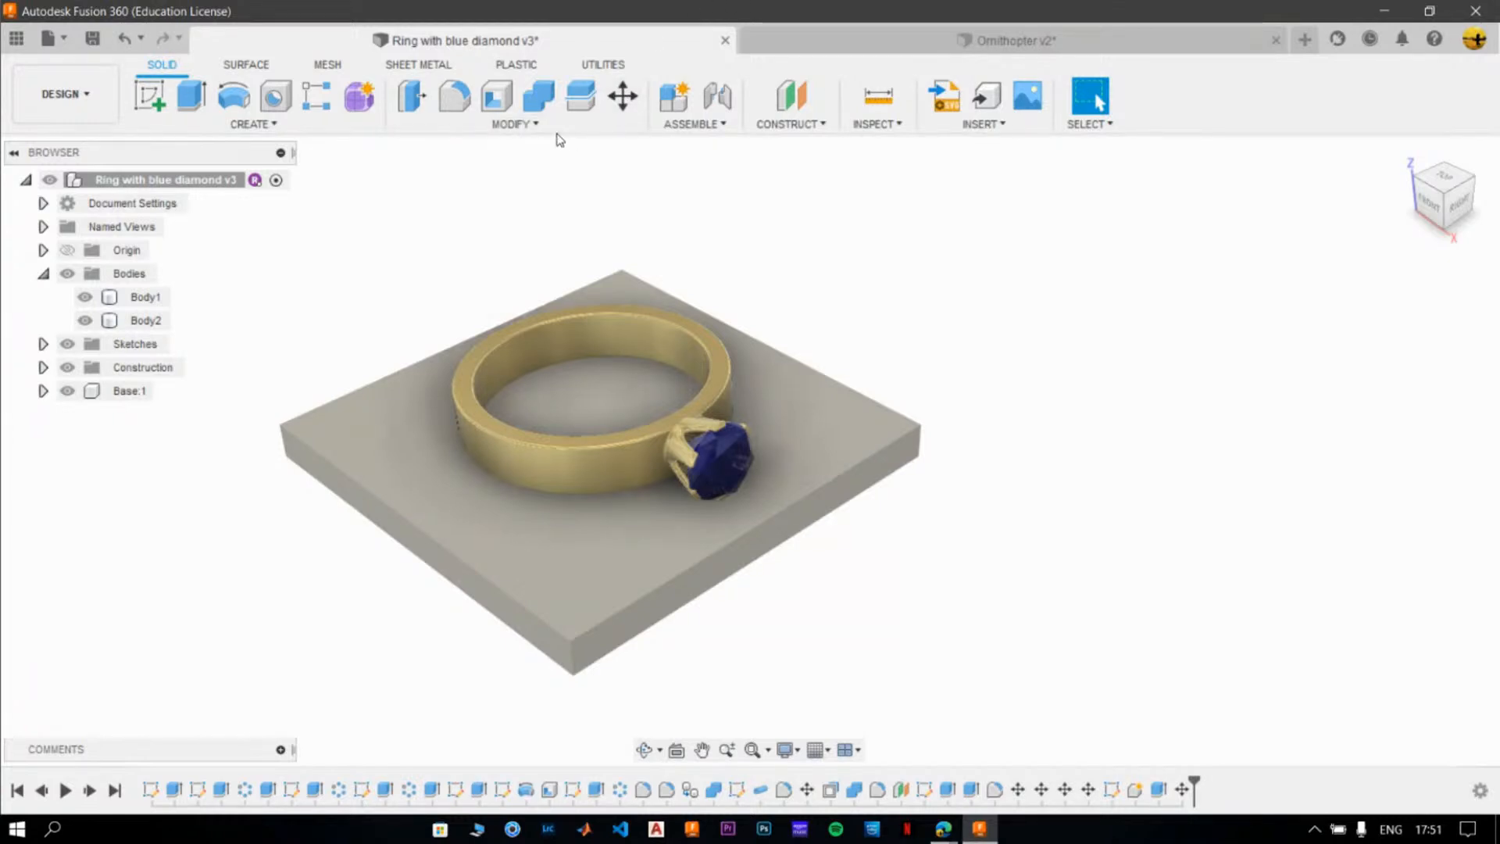
click(529, 126)
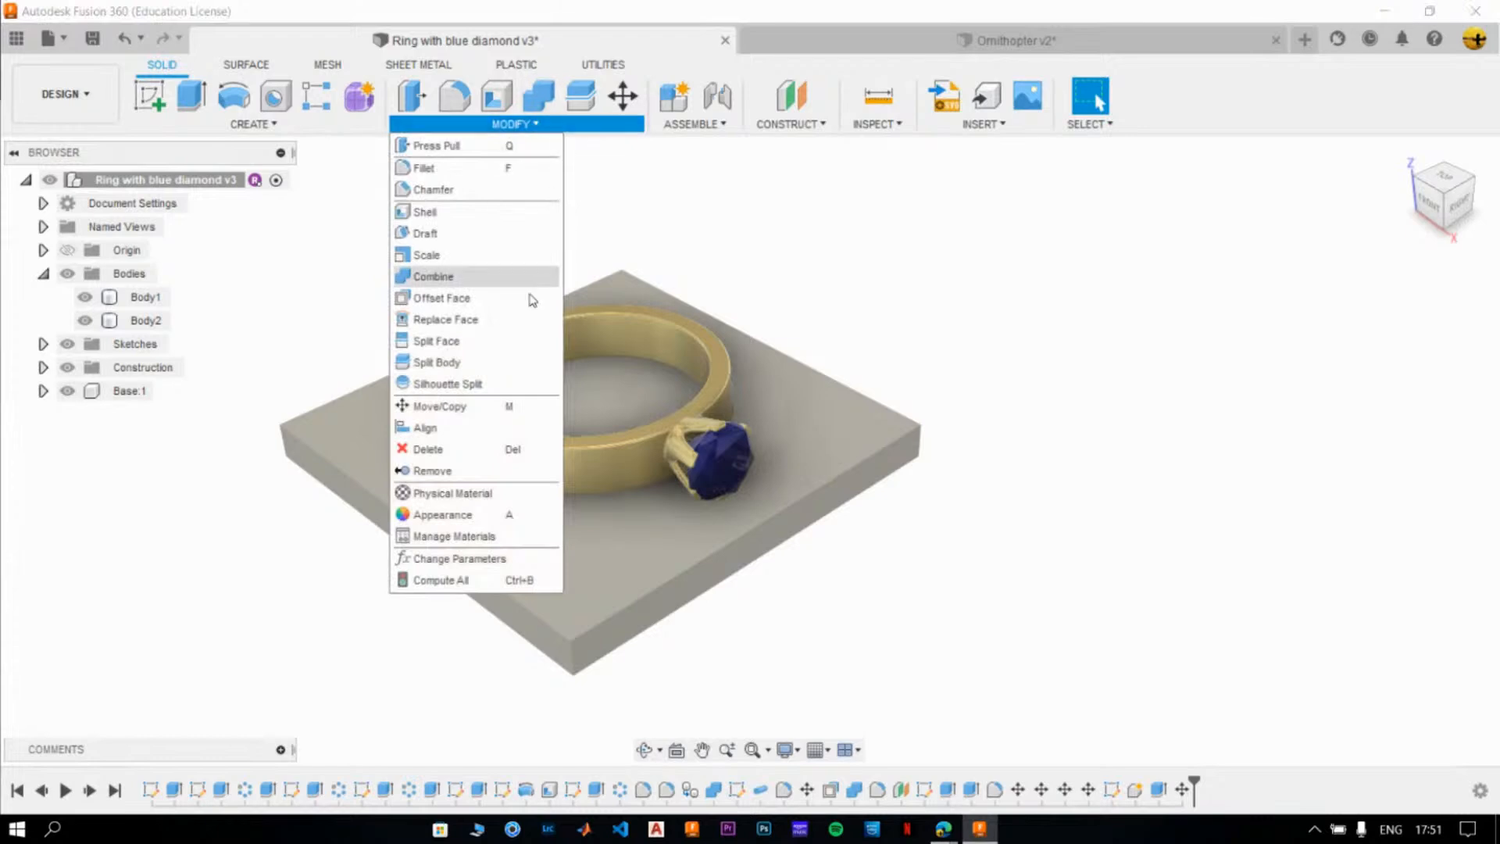
click(459, 546)
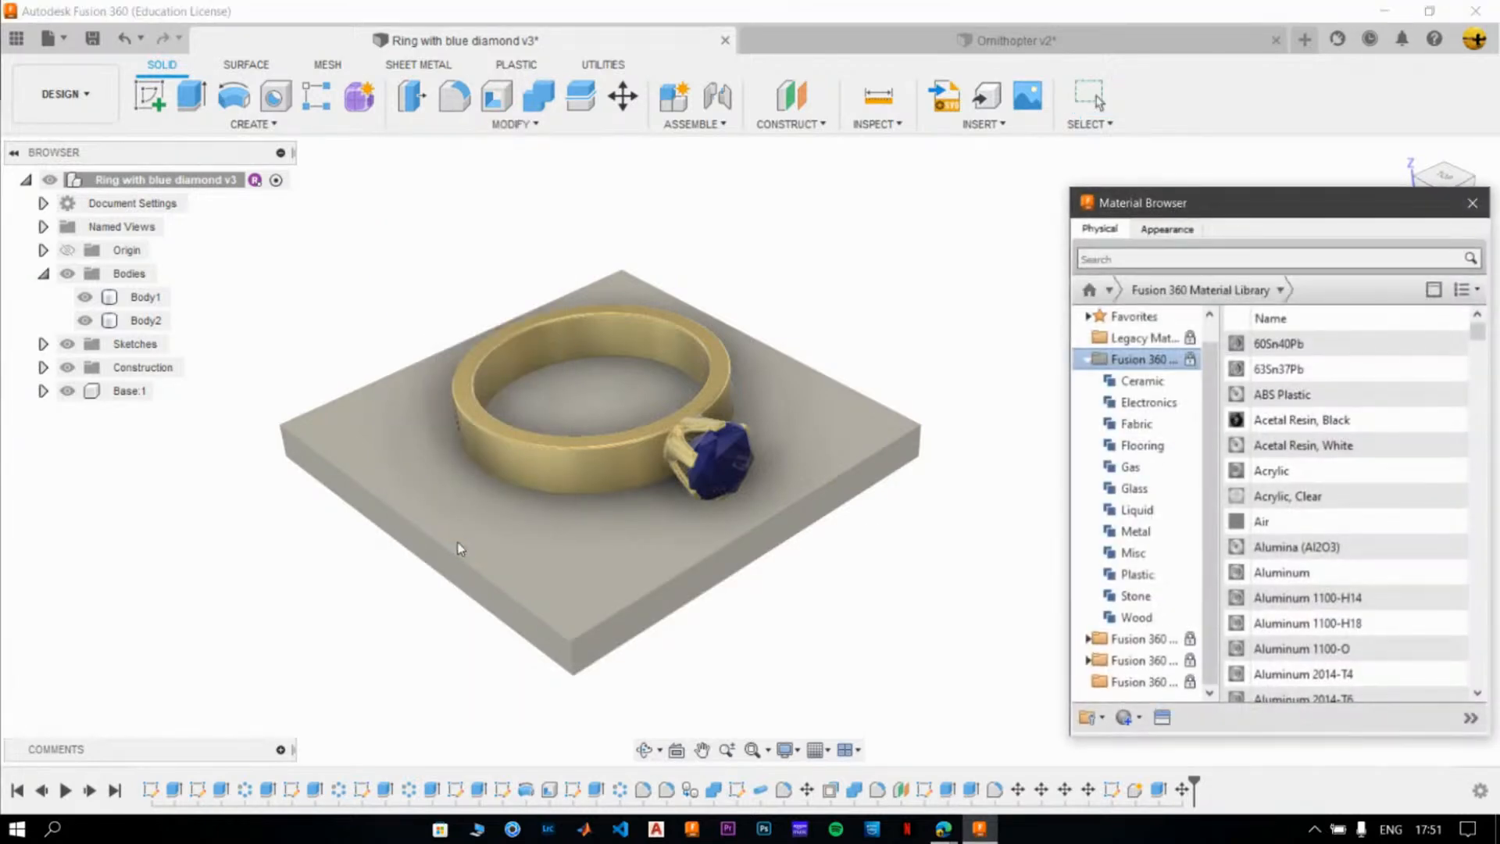
drag(1223, 204, 1143, 150)
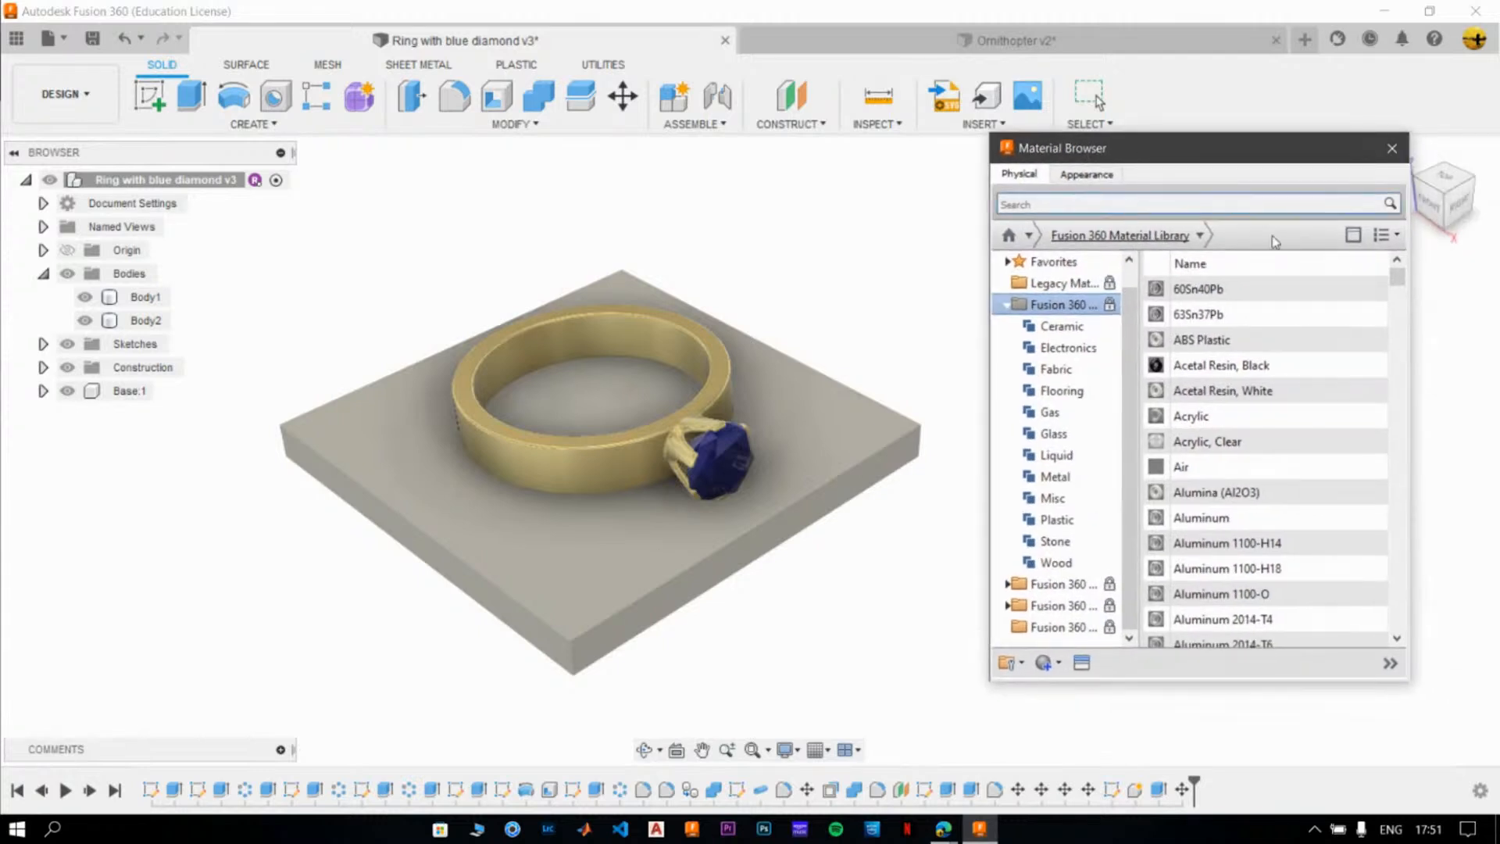
drag(990, 159, 744, 156)
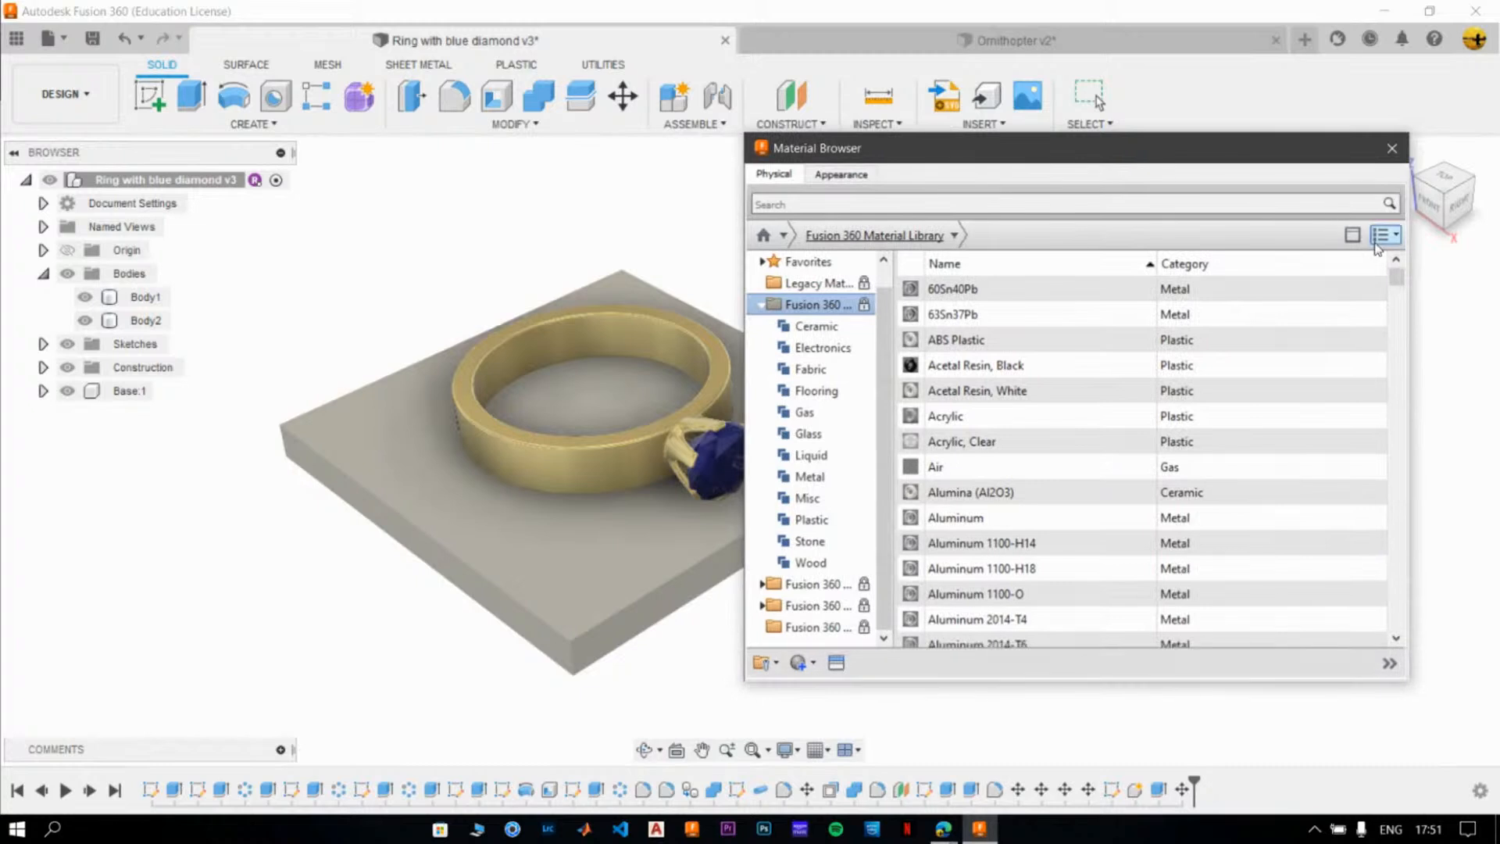
drag(1409, 274, 1462, 273)
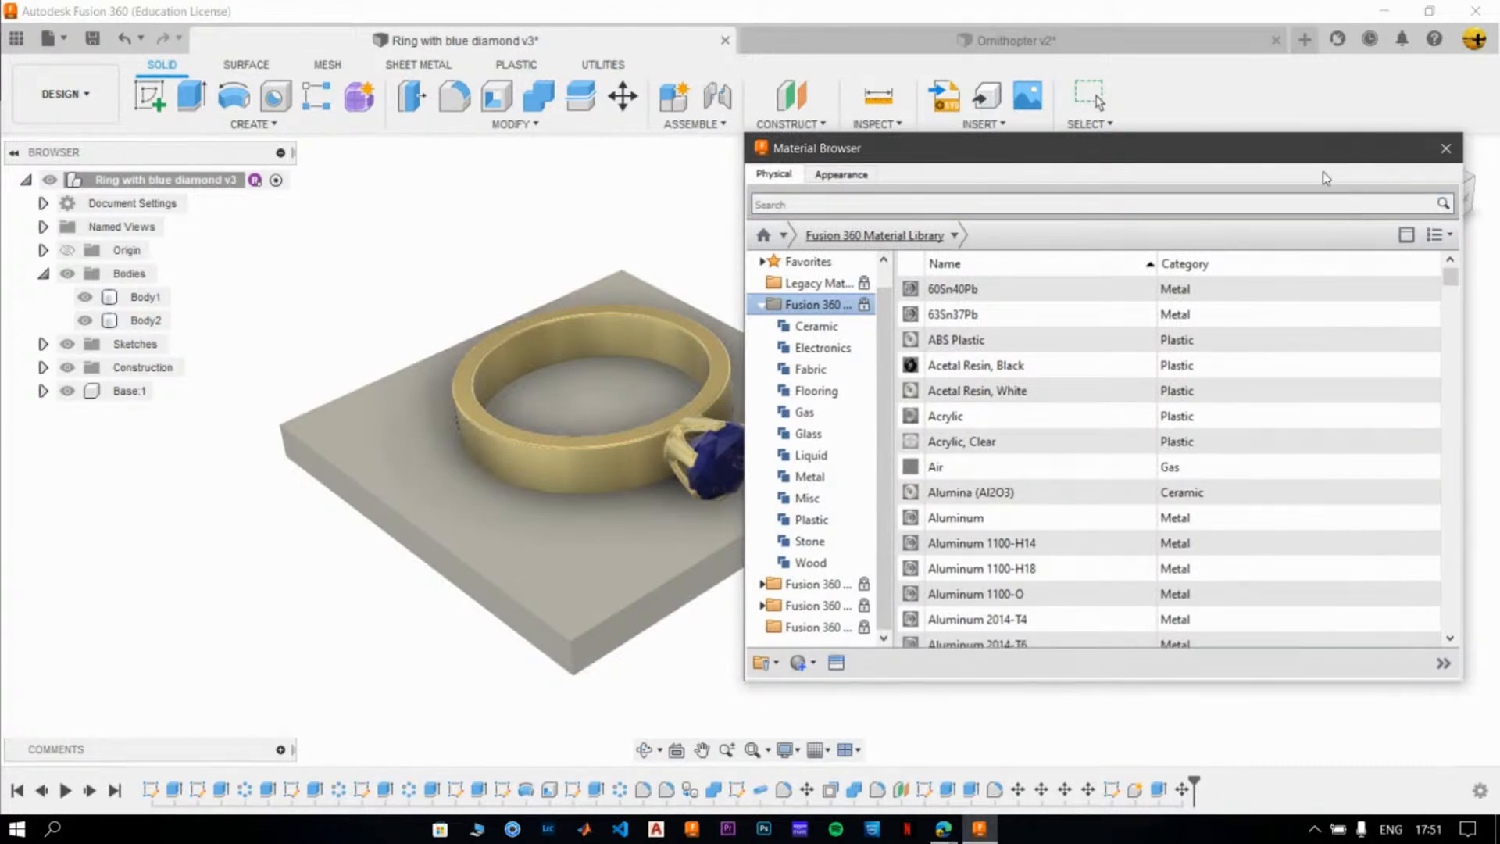
drag(1312, 157, 1272, 155)
- Create a new generic material among the appearances in the Material Browser
scroll(1139, 457, down, 3)
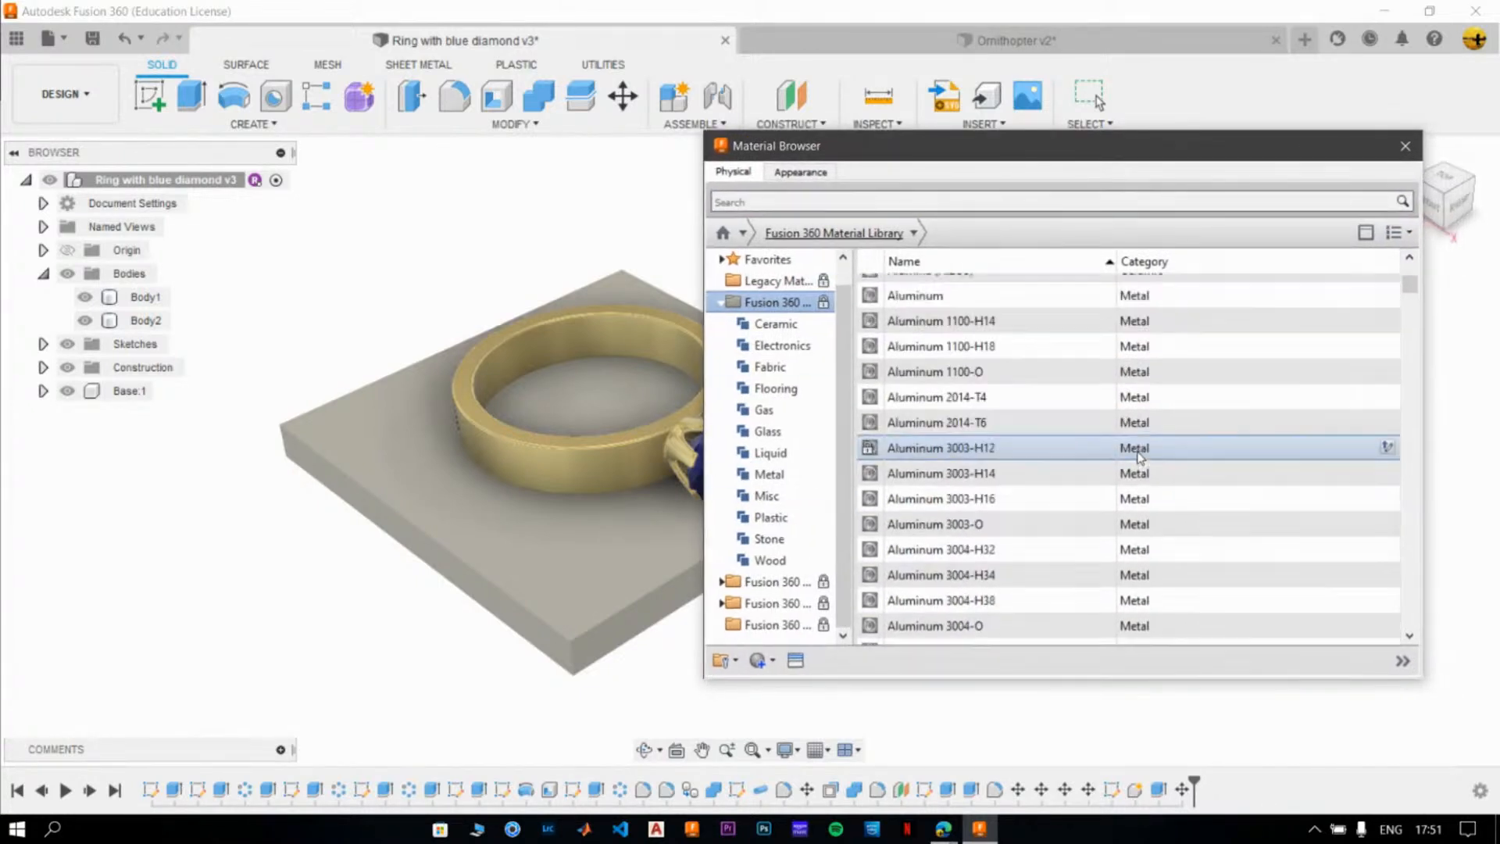
scroll(1140, 457, down, 6)
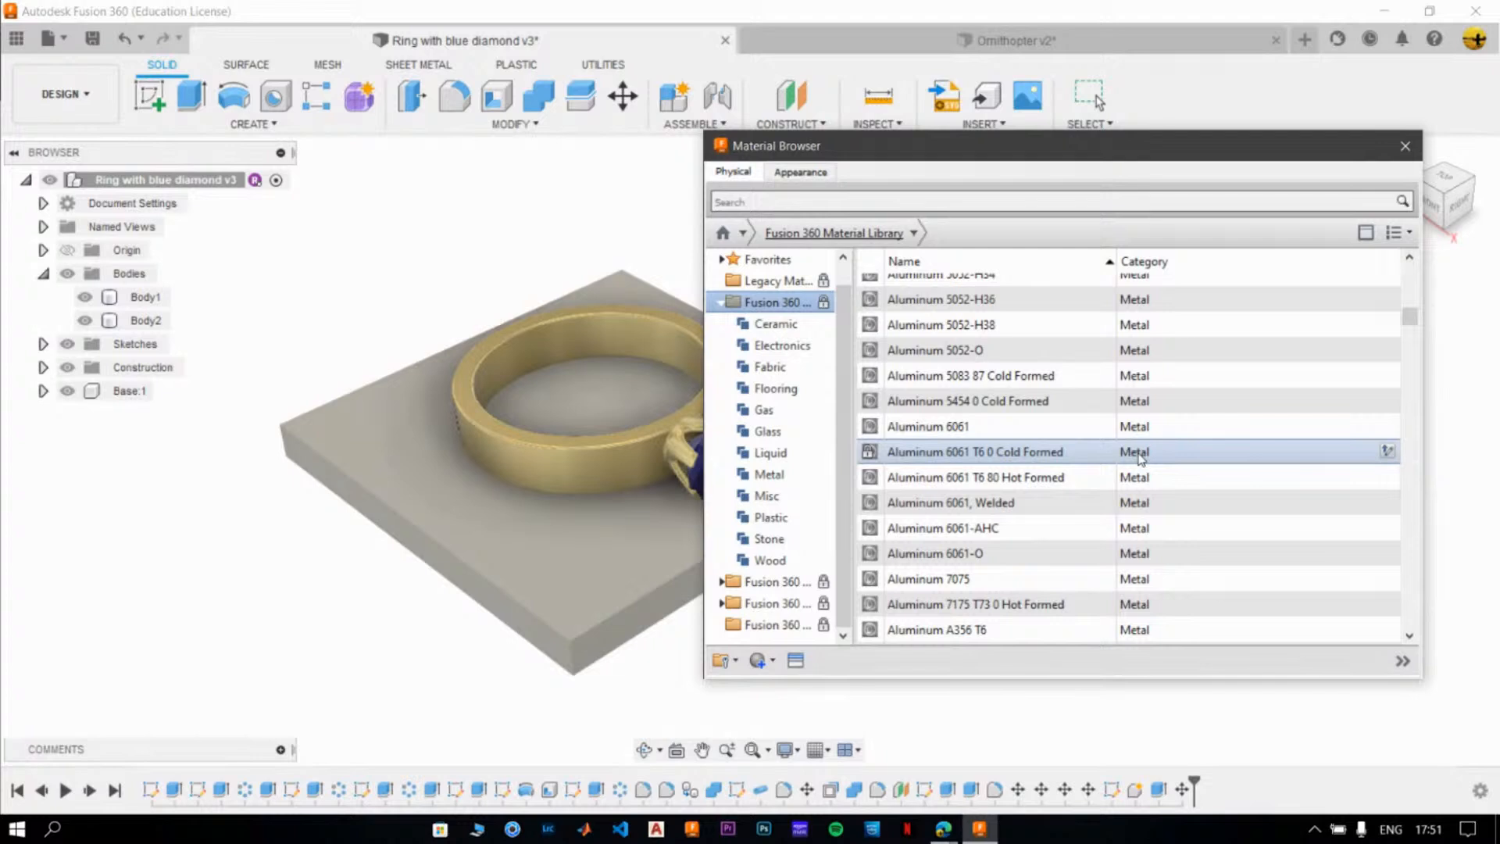
scroll(1140, 457, up, 1)
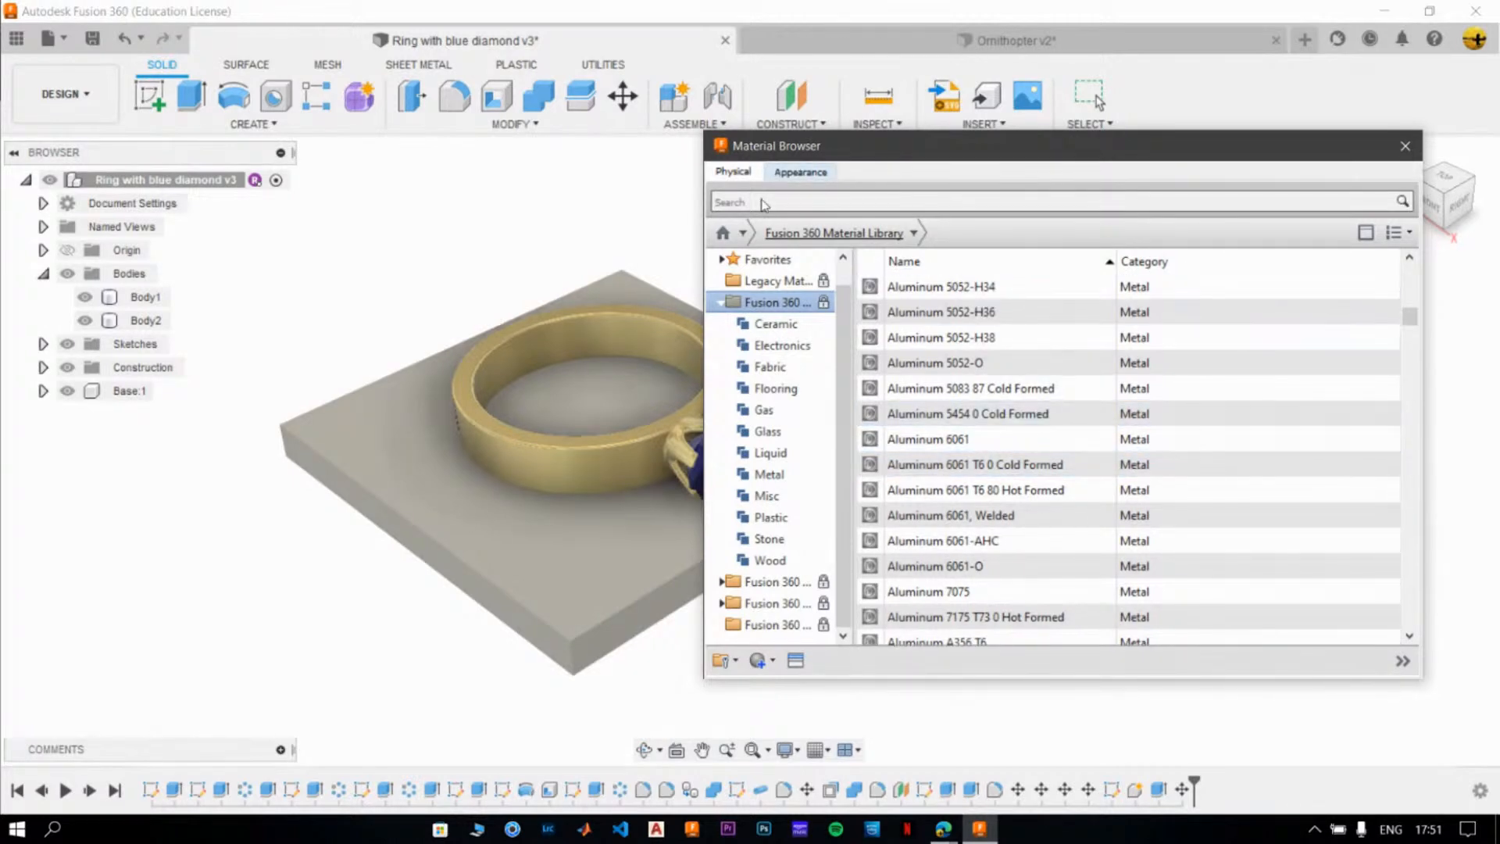
click(812, 177)
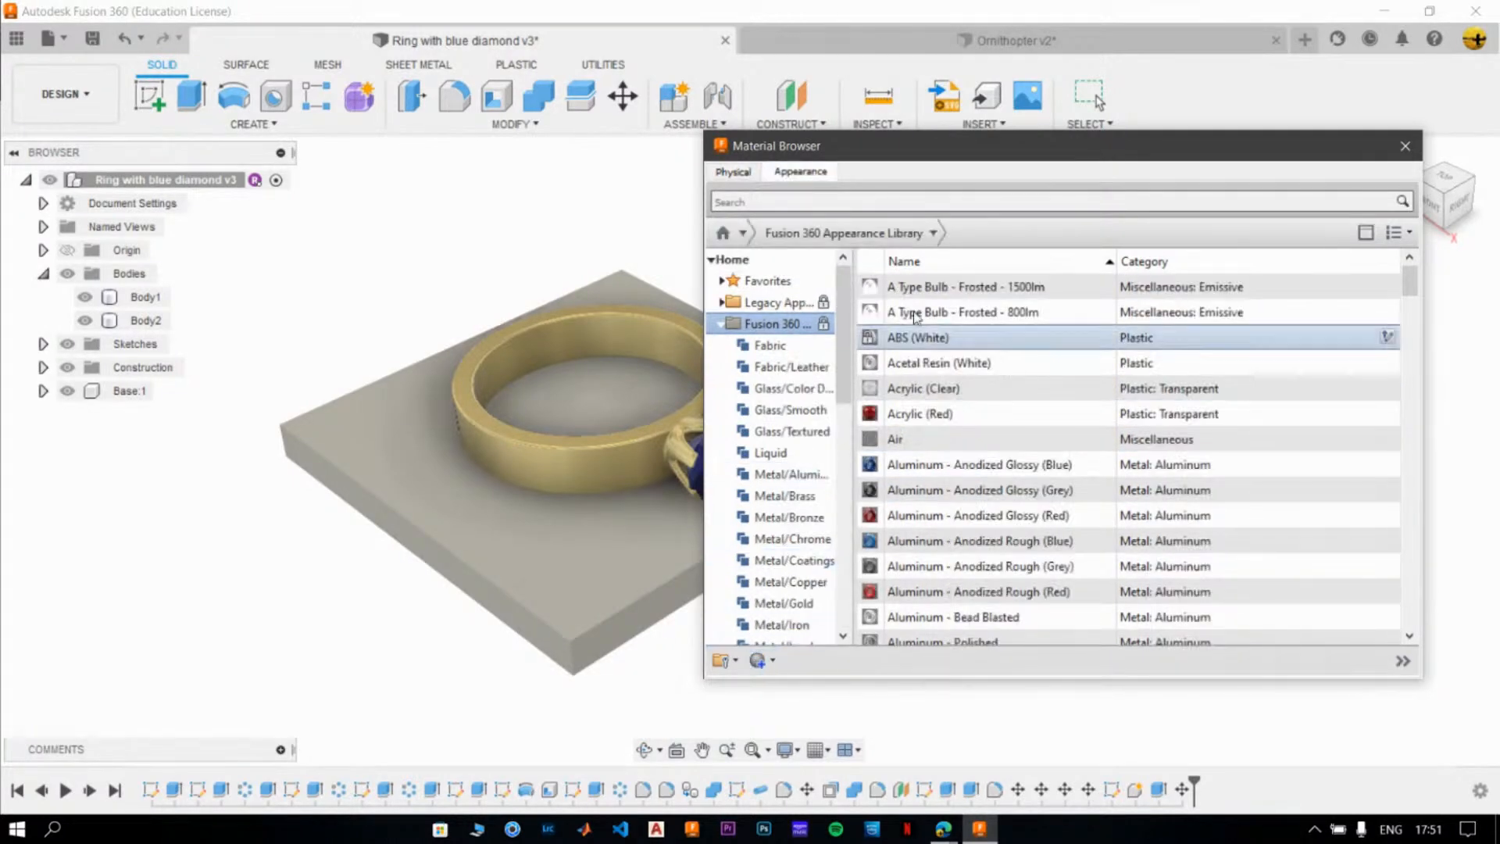
click(773, 662)
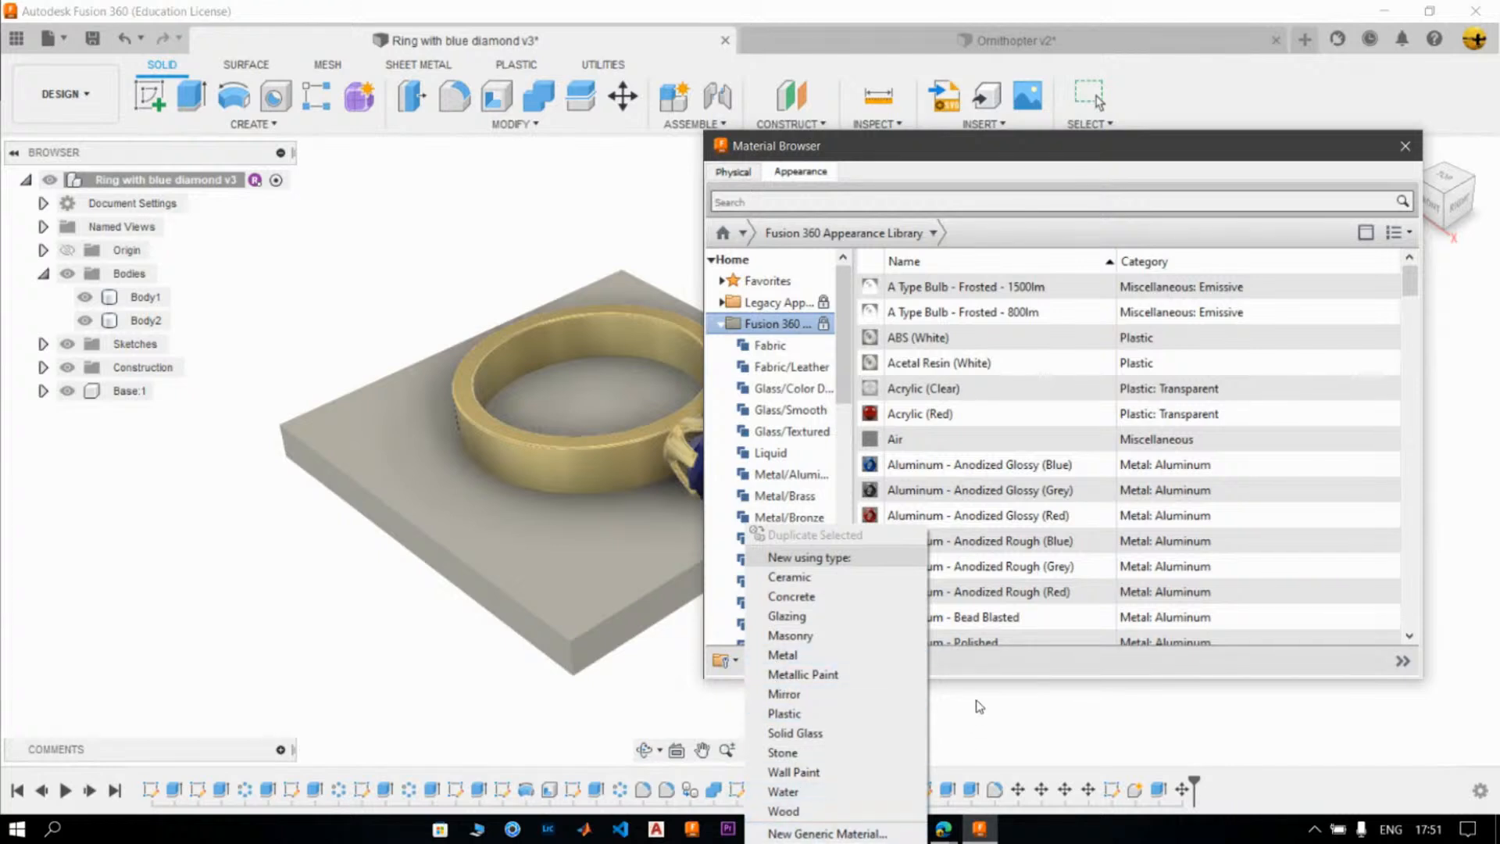
click(961, 644)
click(773, 662)
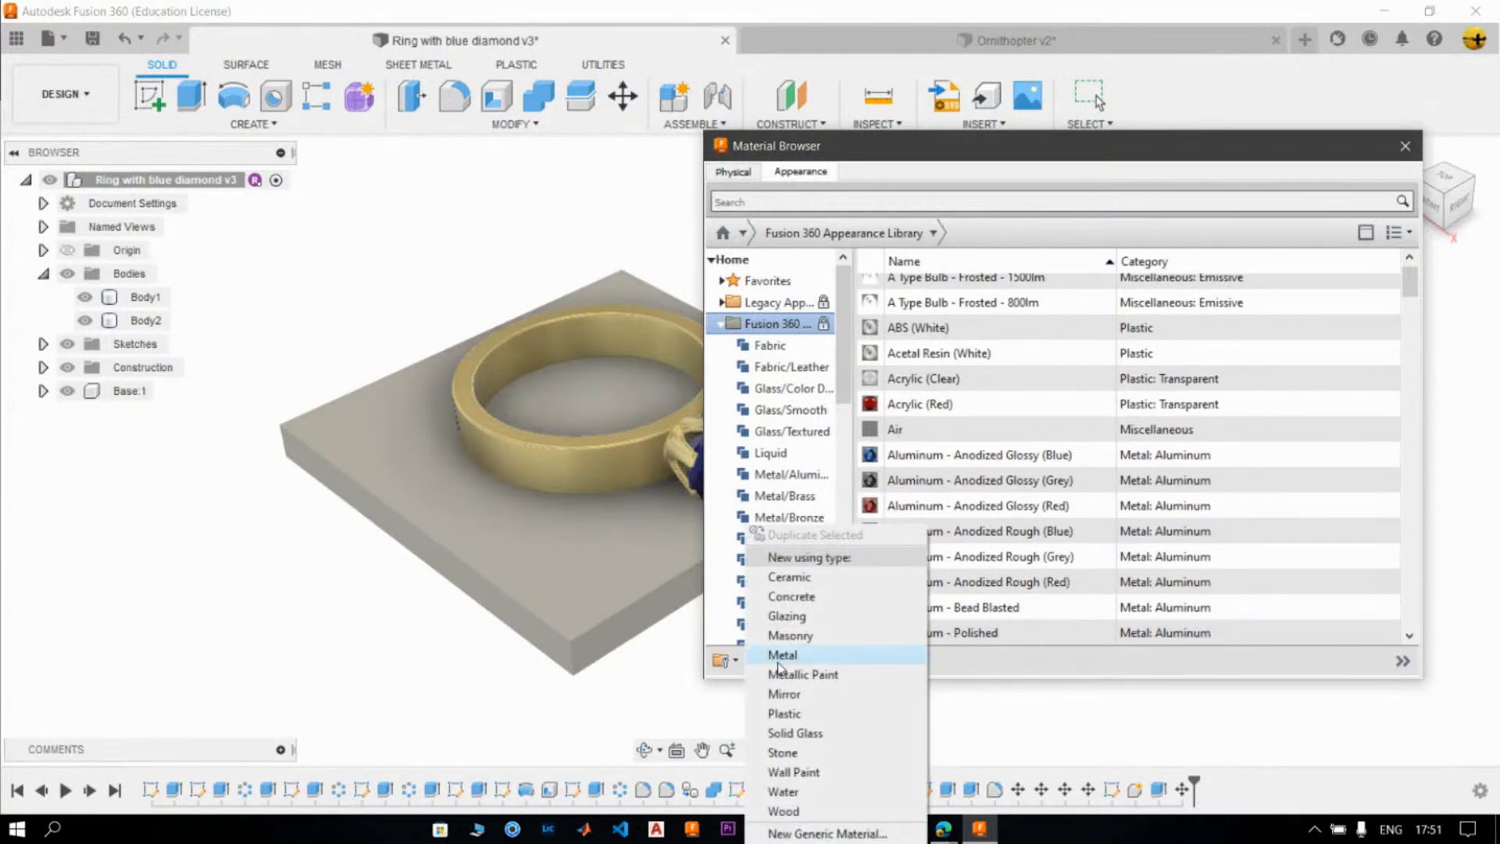
click(849, 834)
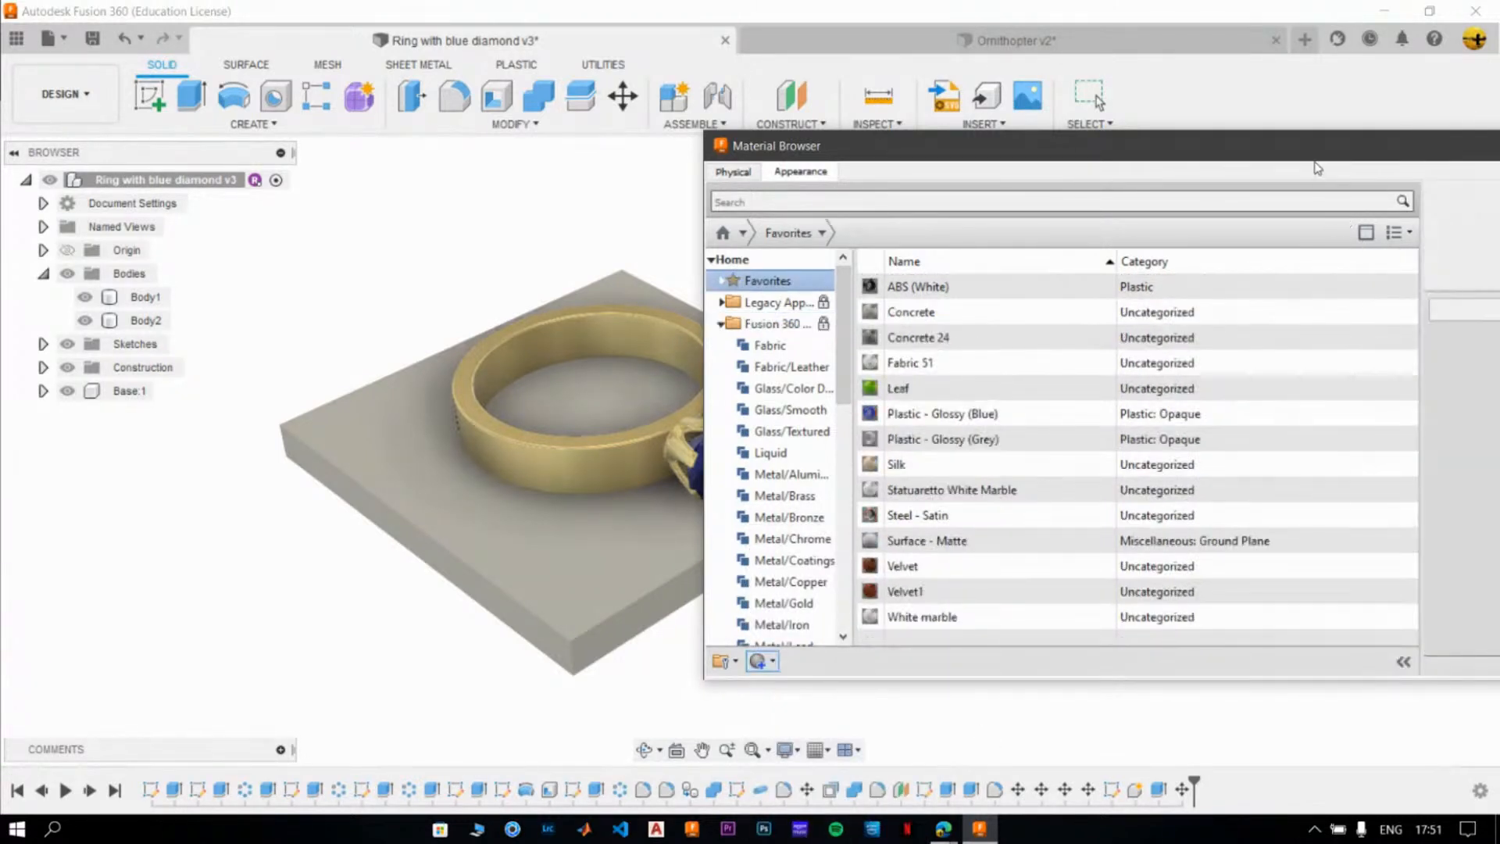
drag(1314, 153, 749, 120)
- Name the new generic material "Marble Appearance"
click(1097, 271)
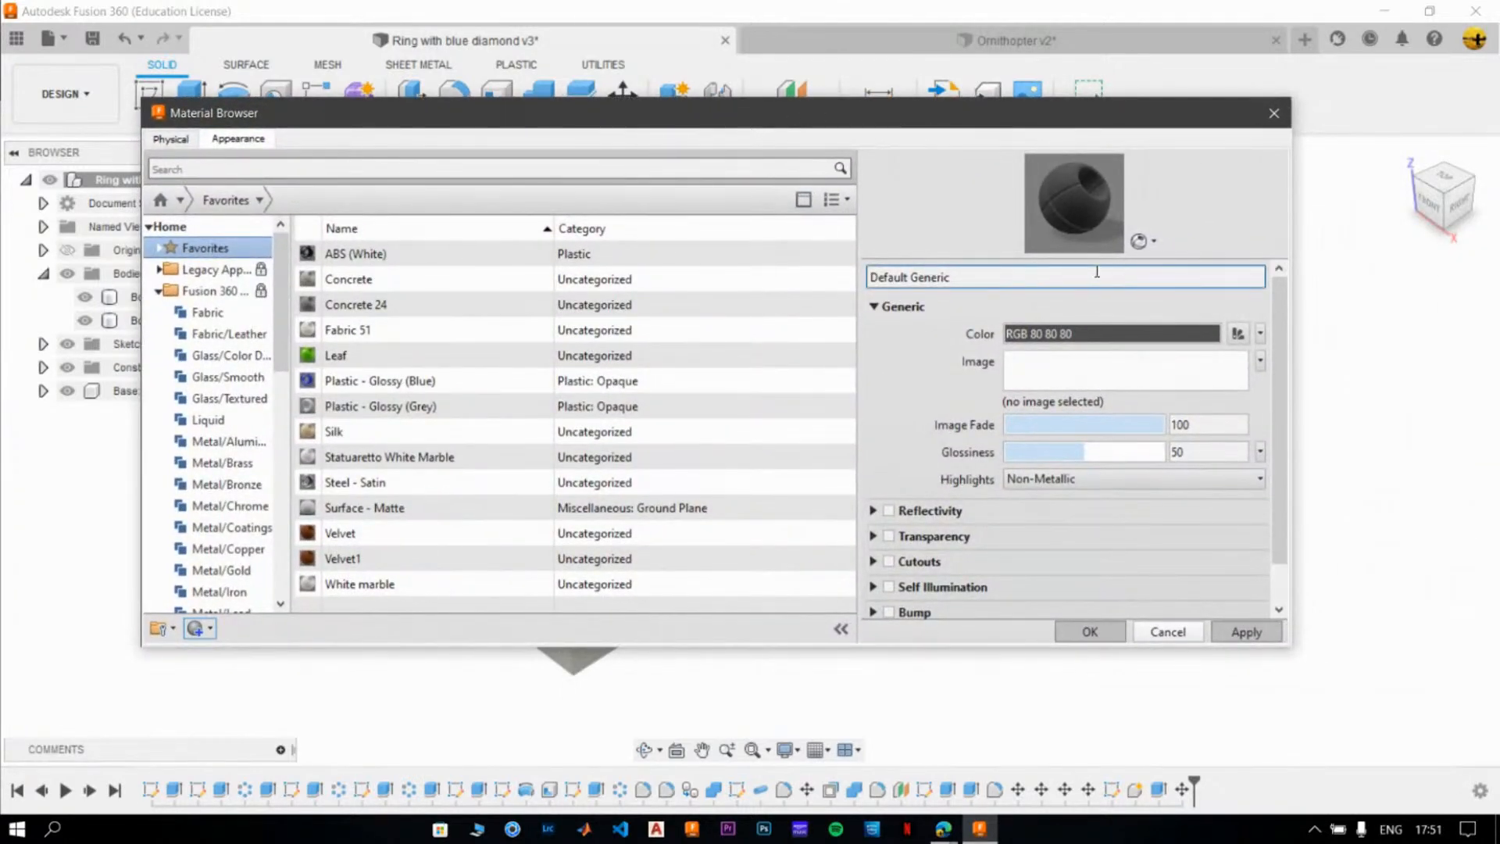
click(1019, 281)
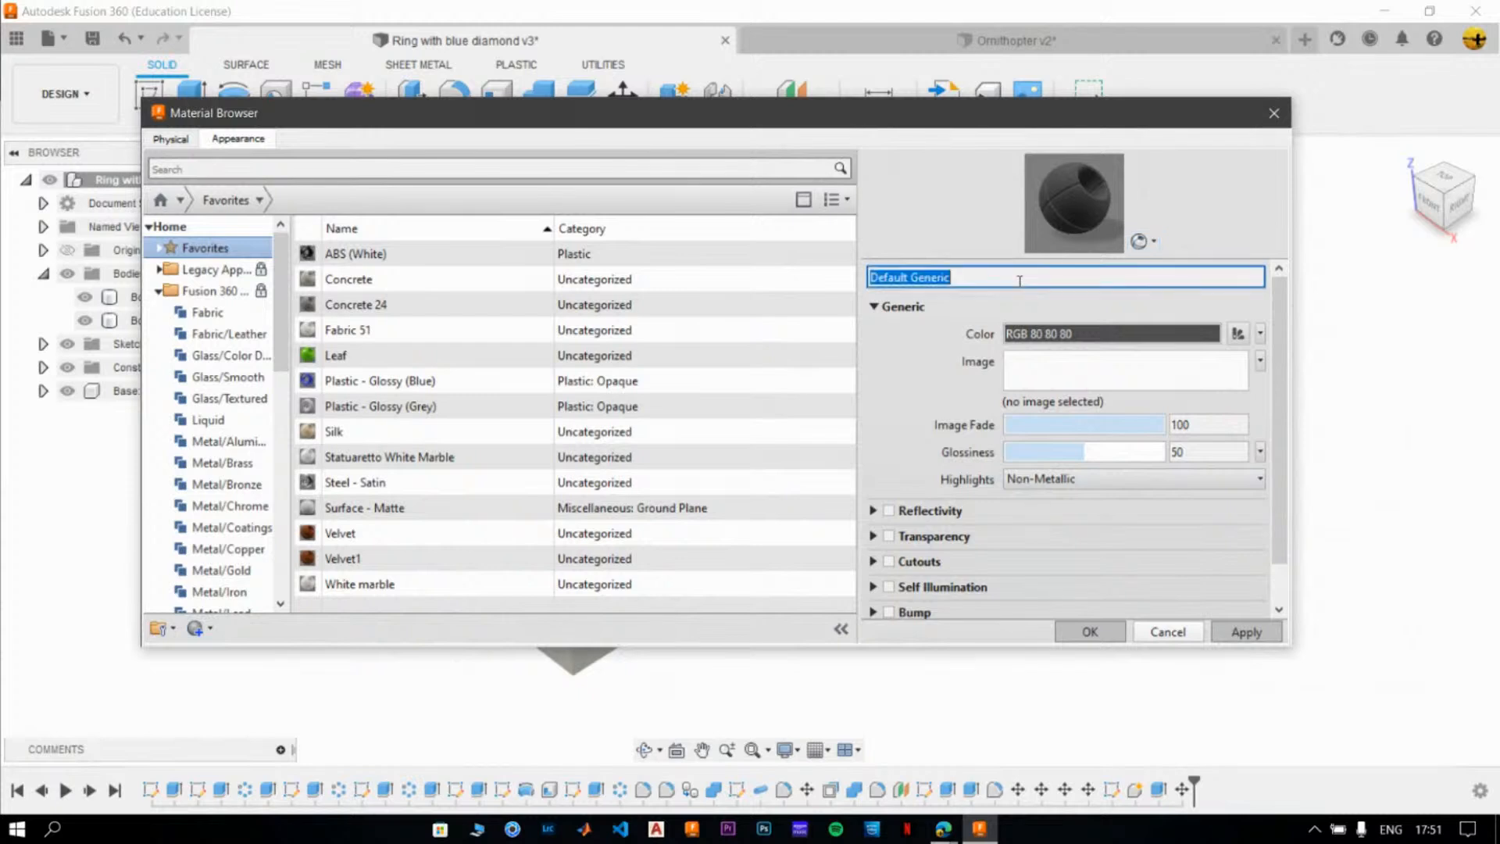
text(Ma)
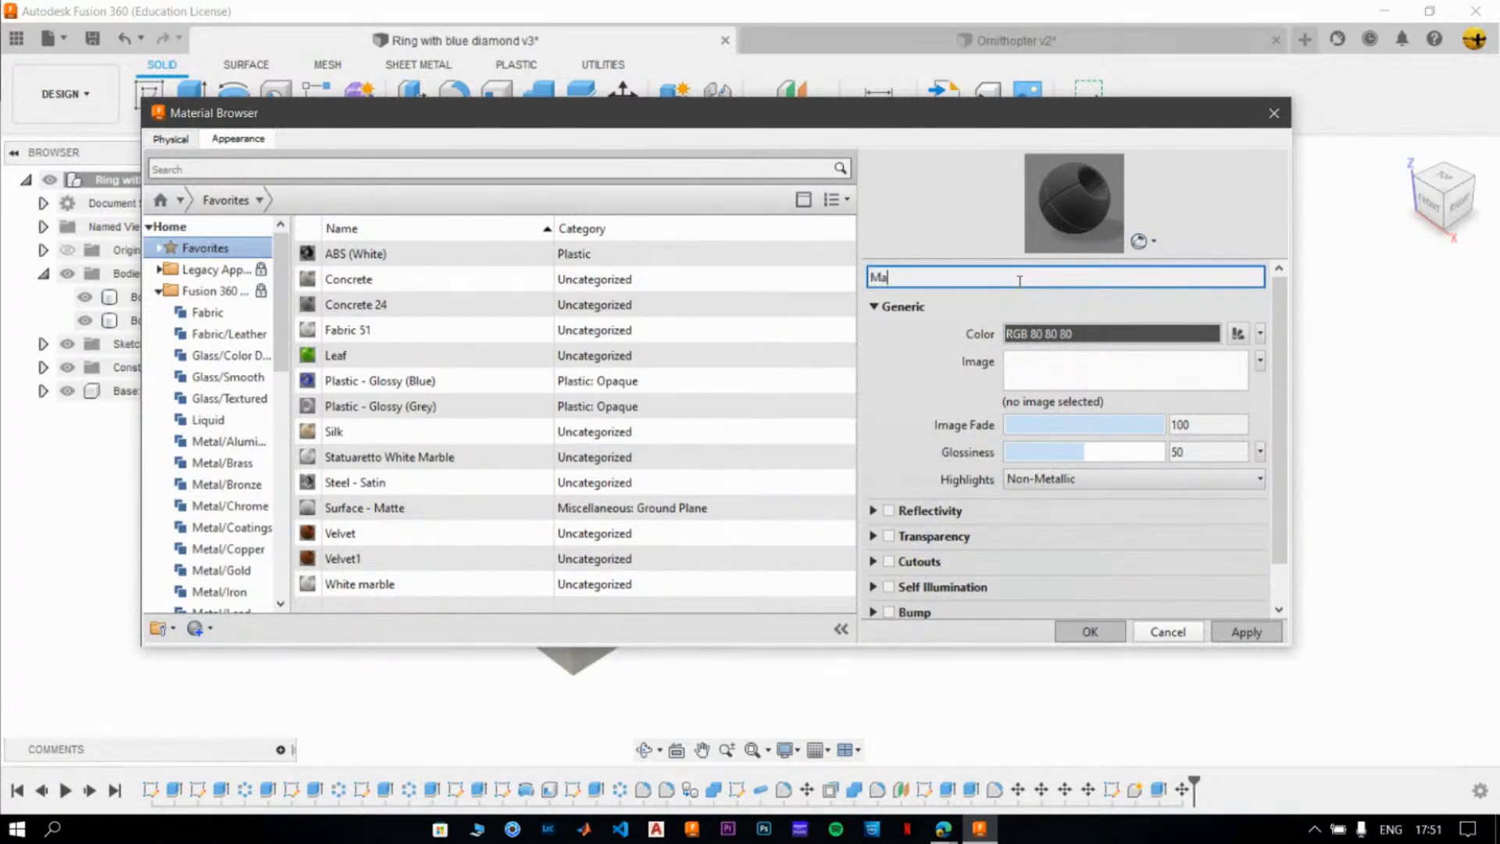
text(rble Appr)
text(arance)
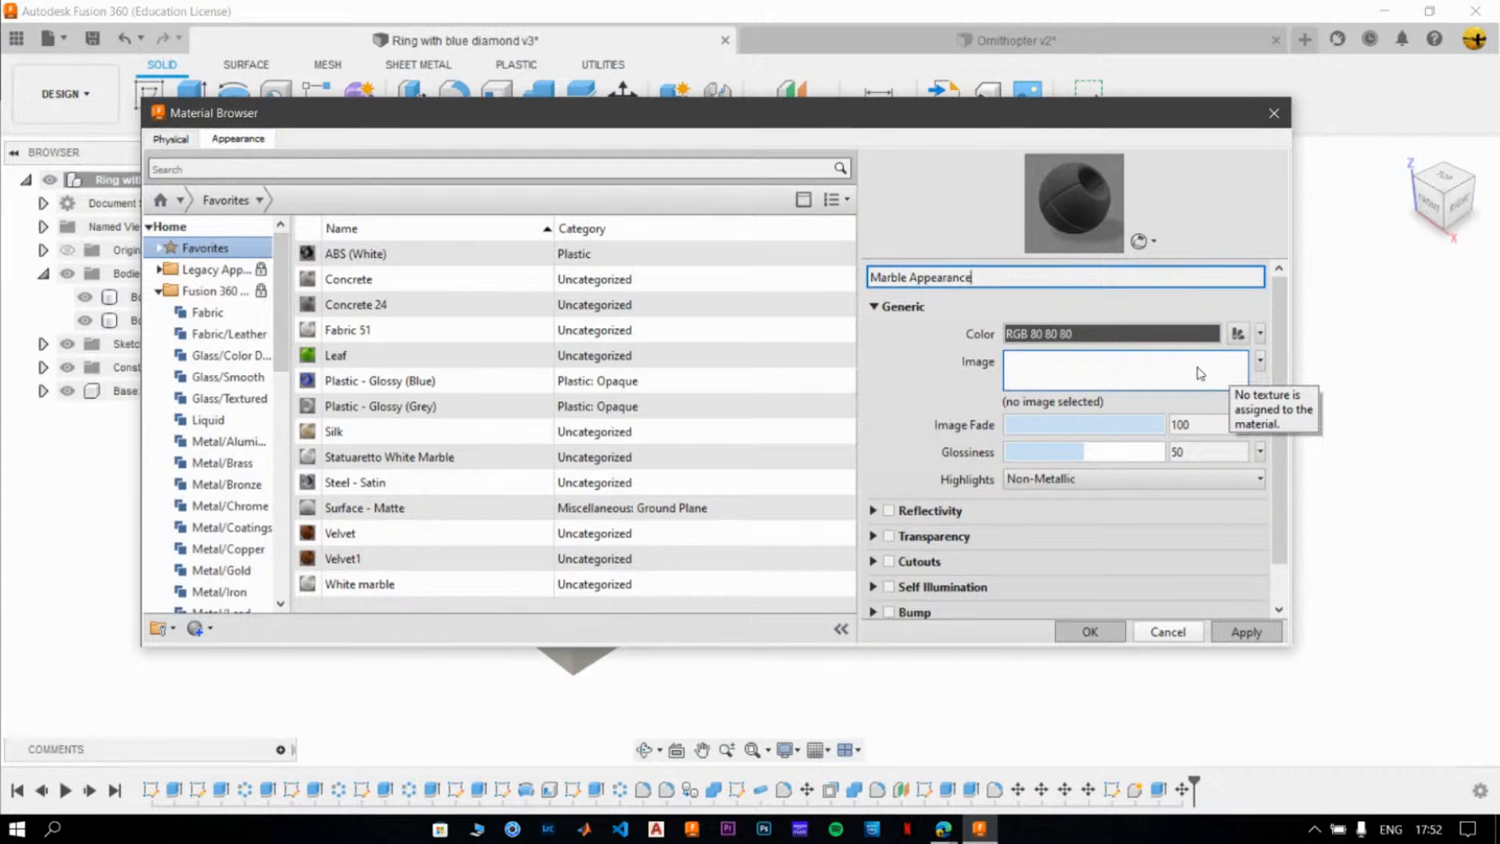
- Assign 4K-marble_10-diffuse from the nested marble_10-4K folder in DesignWorks Studio > Plugins as the material's generic image
click(1229, 376)
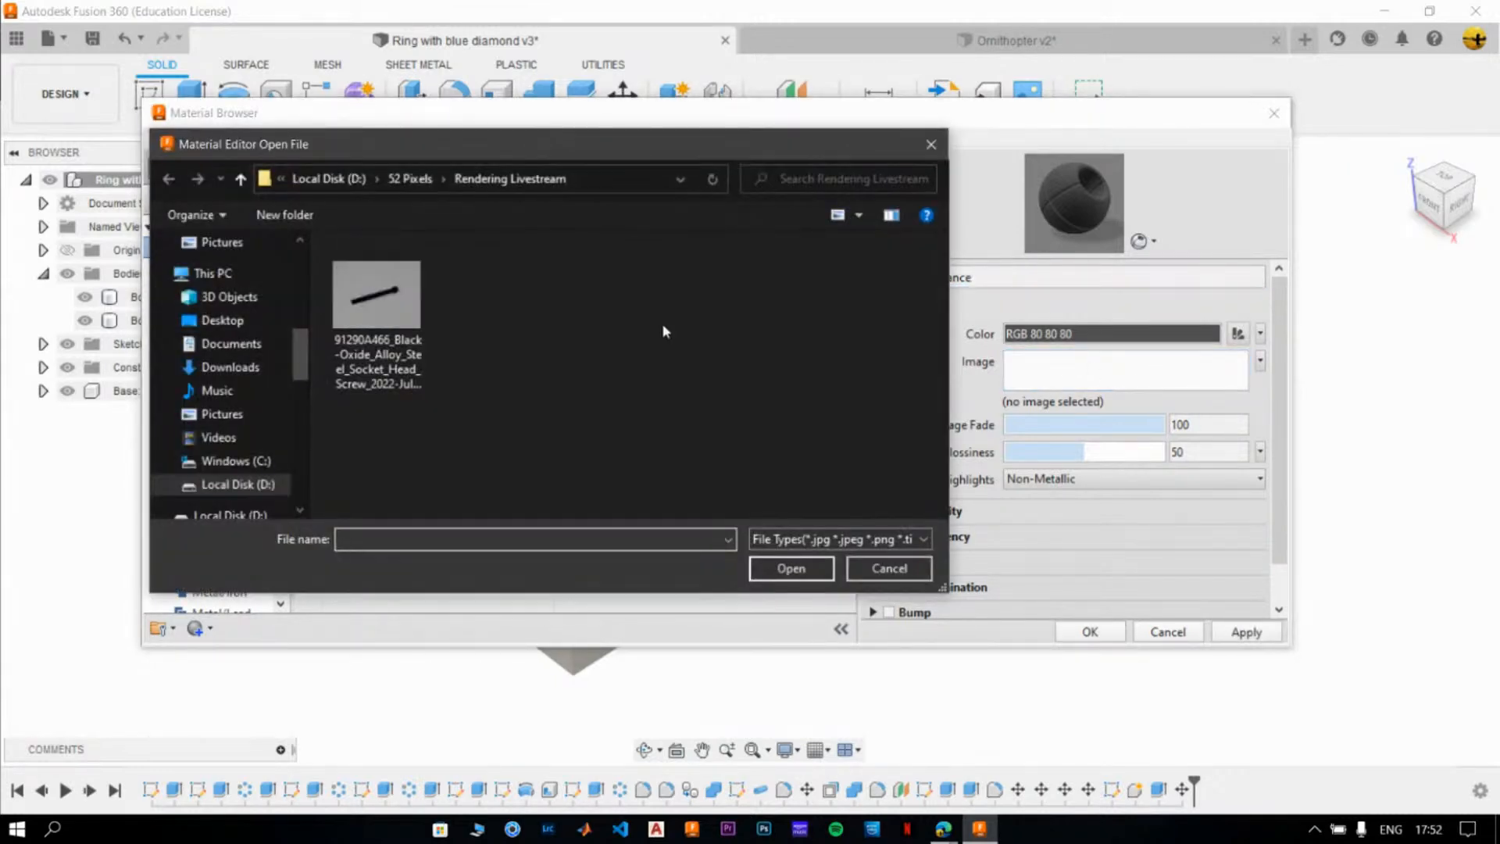
click(328, 178)
click(447, 356)
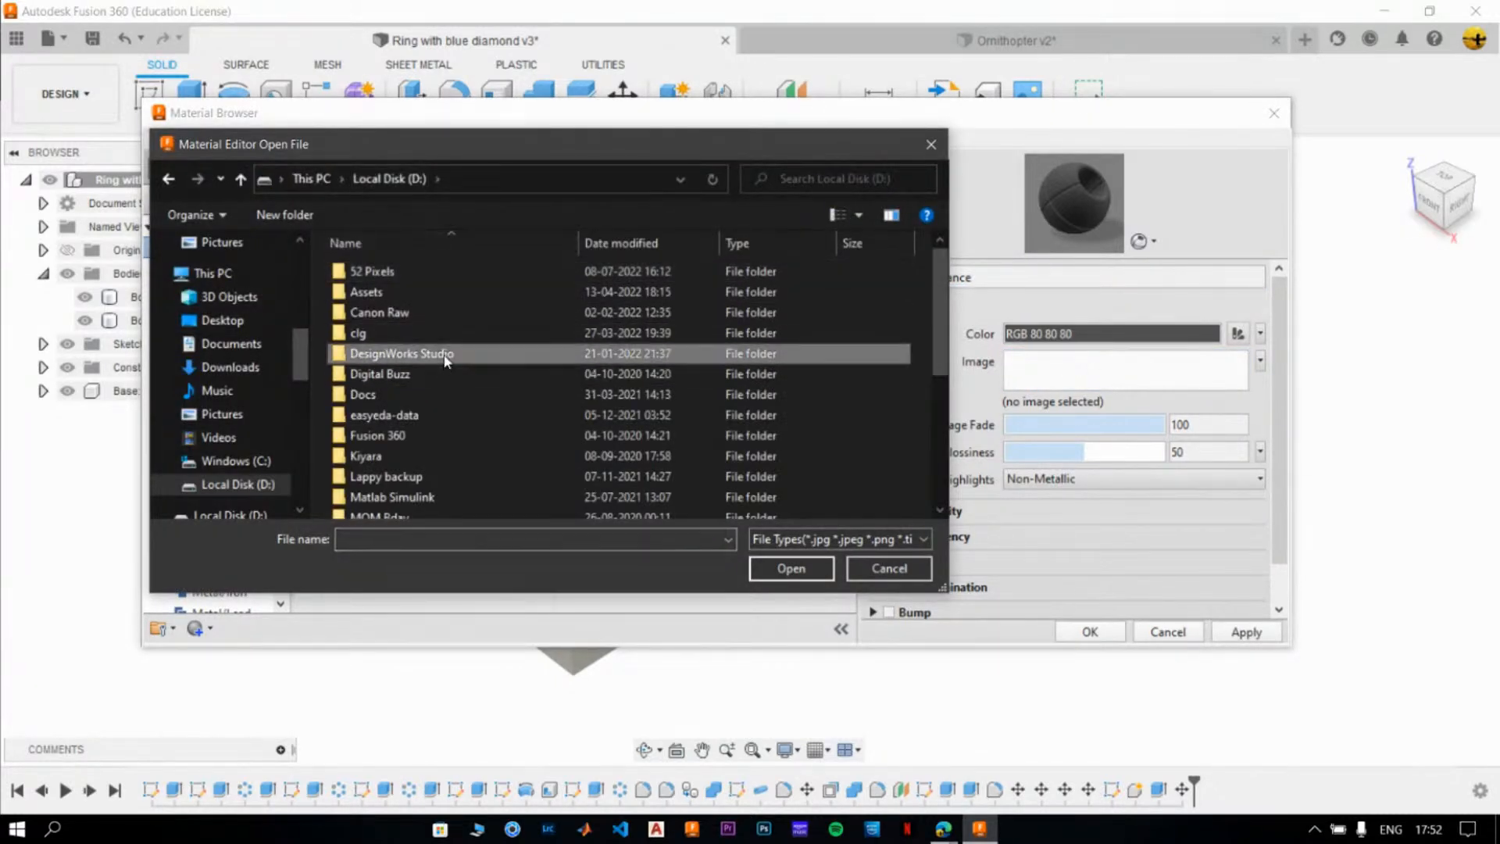
double_click(447, 356)
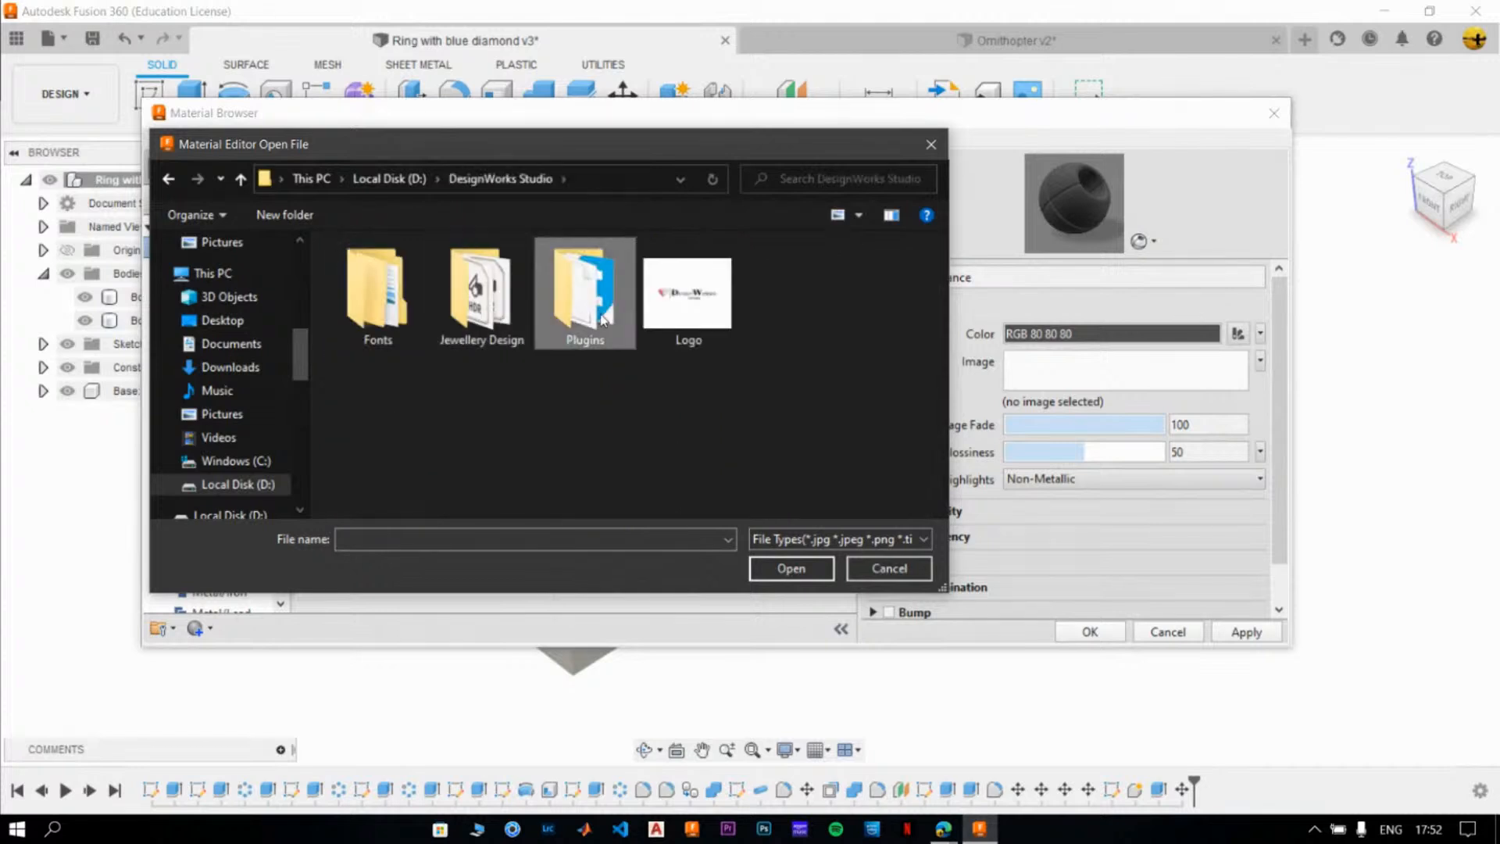
double_click(582, 280)
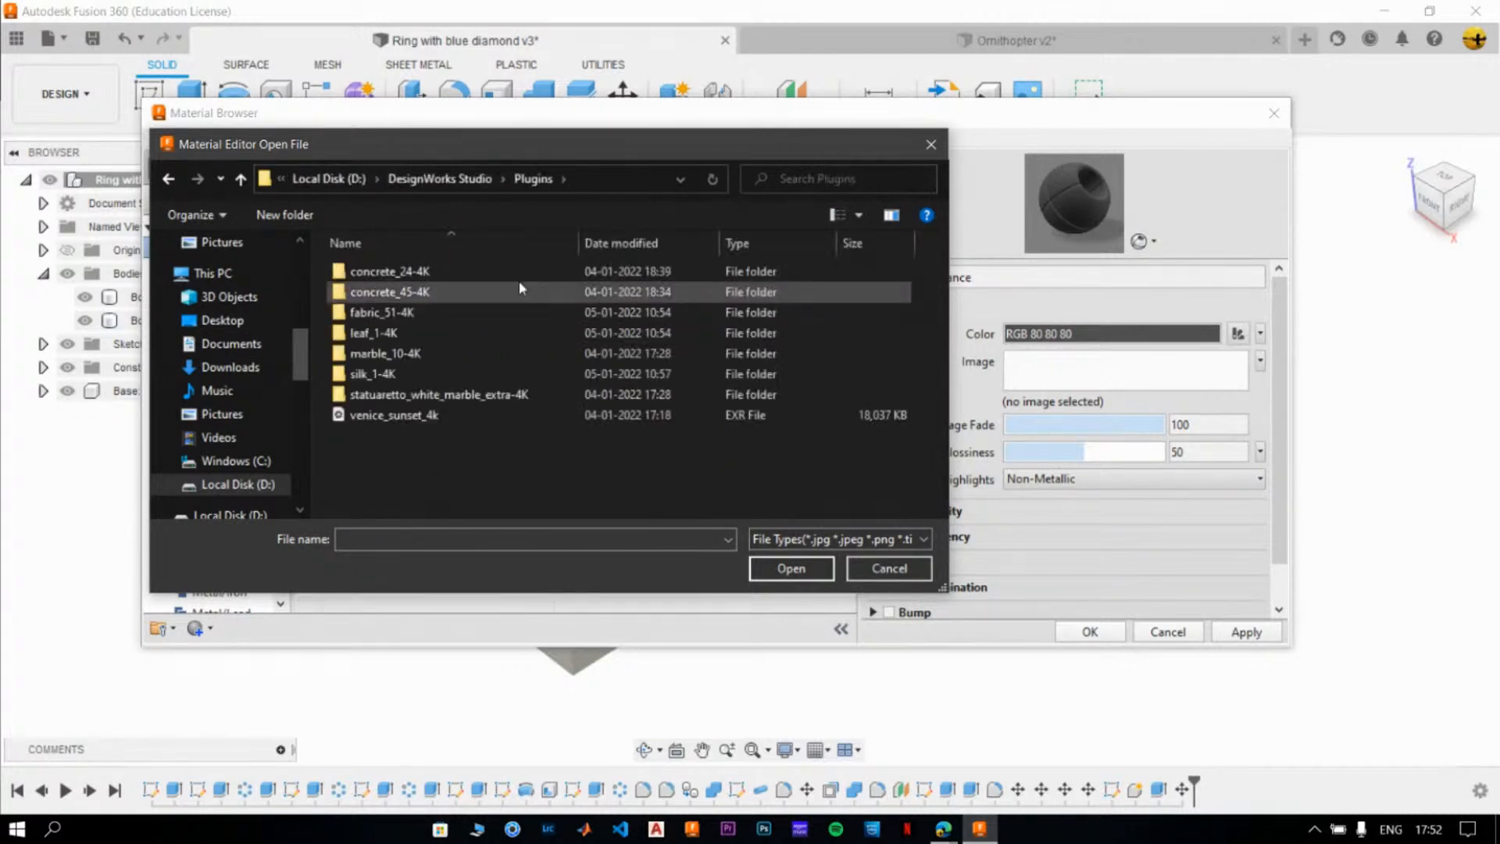
double_click(419, 355)
double_click(426, 274)
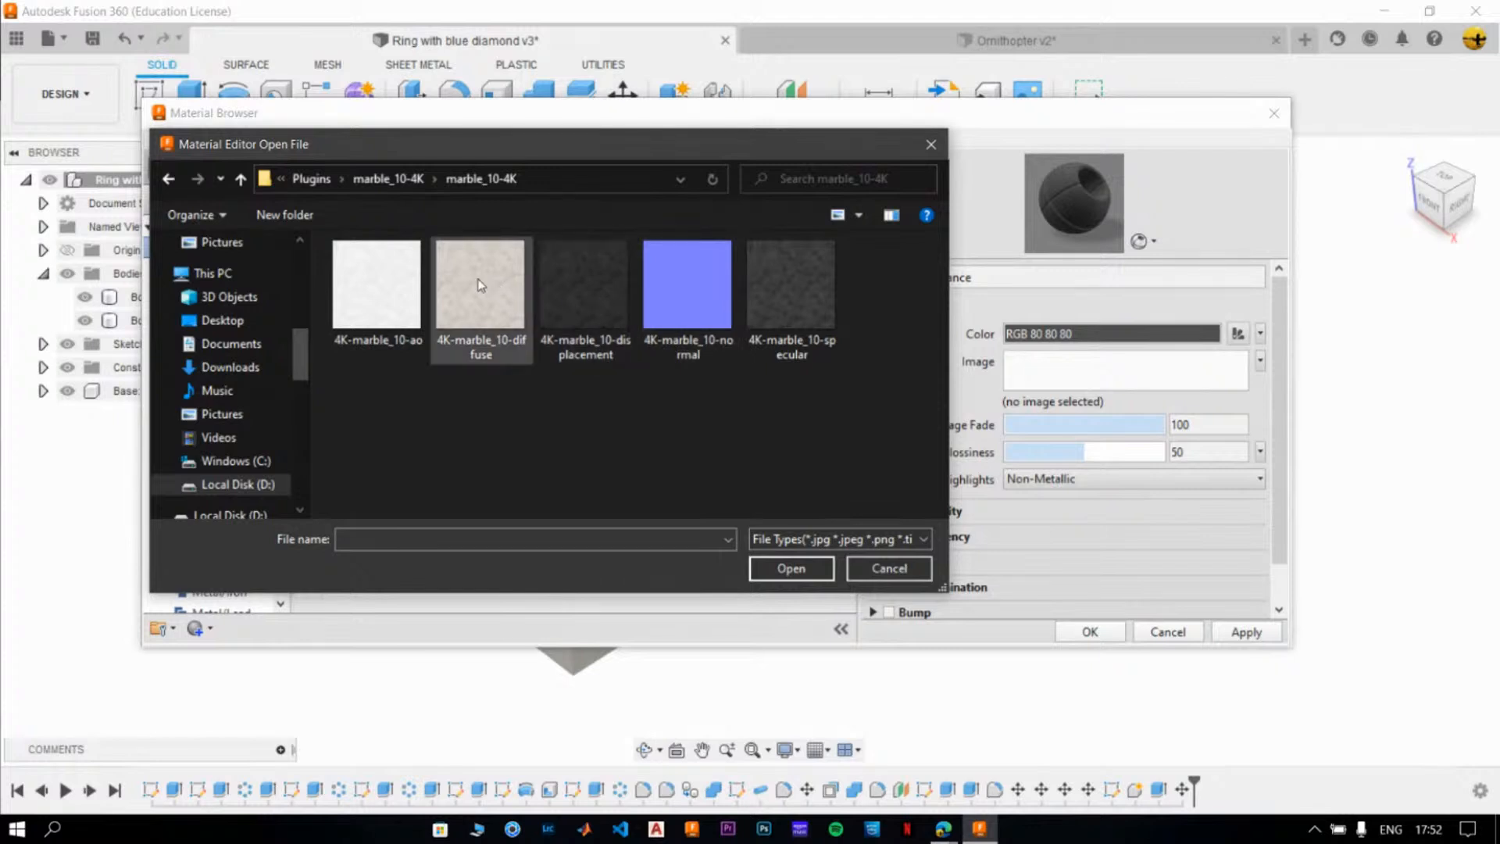
click(469, 298)
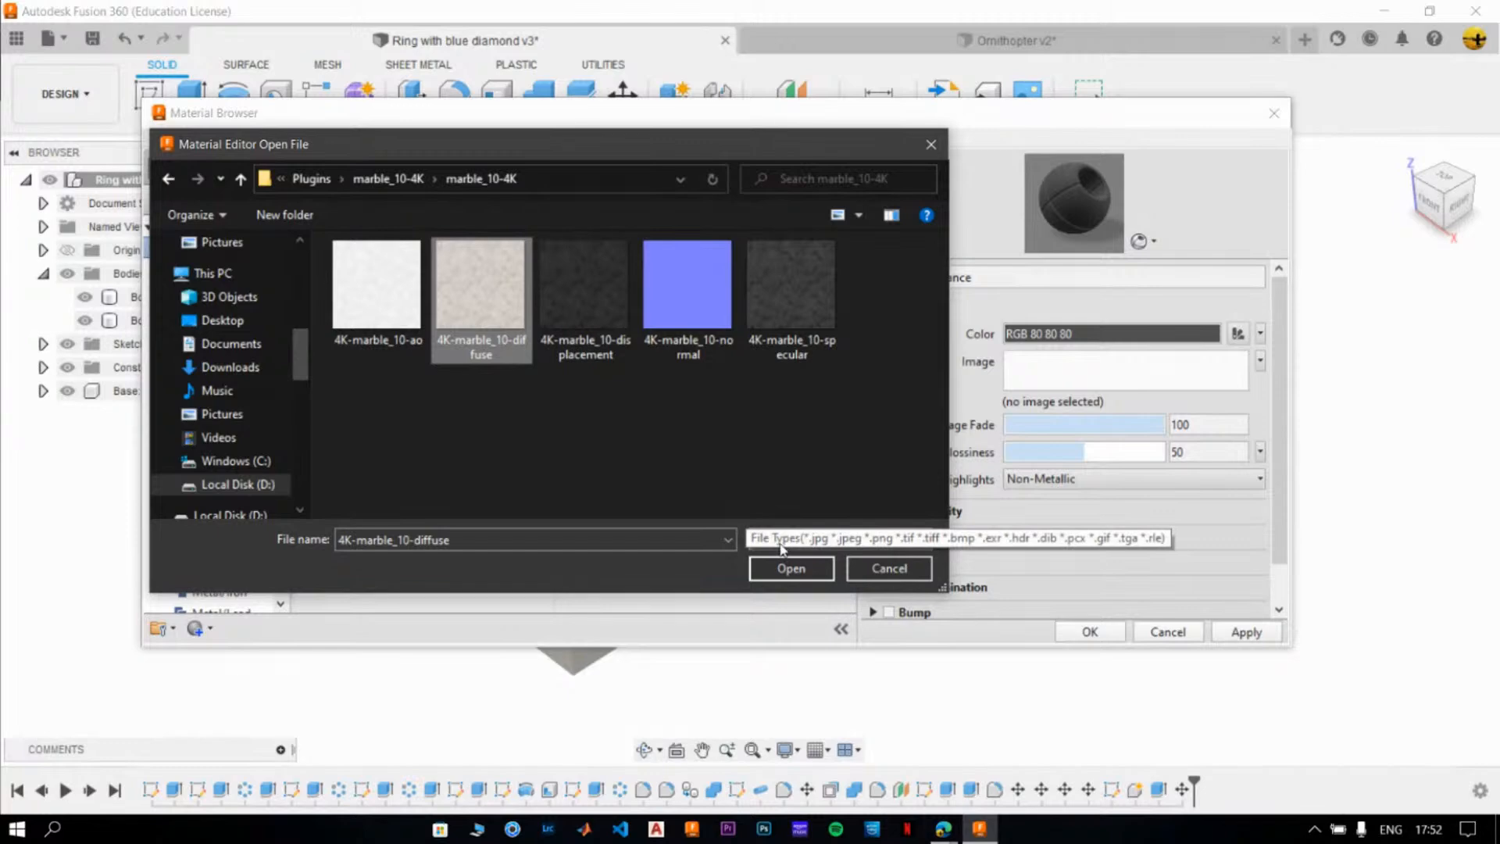
click(790, 568)
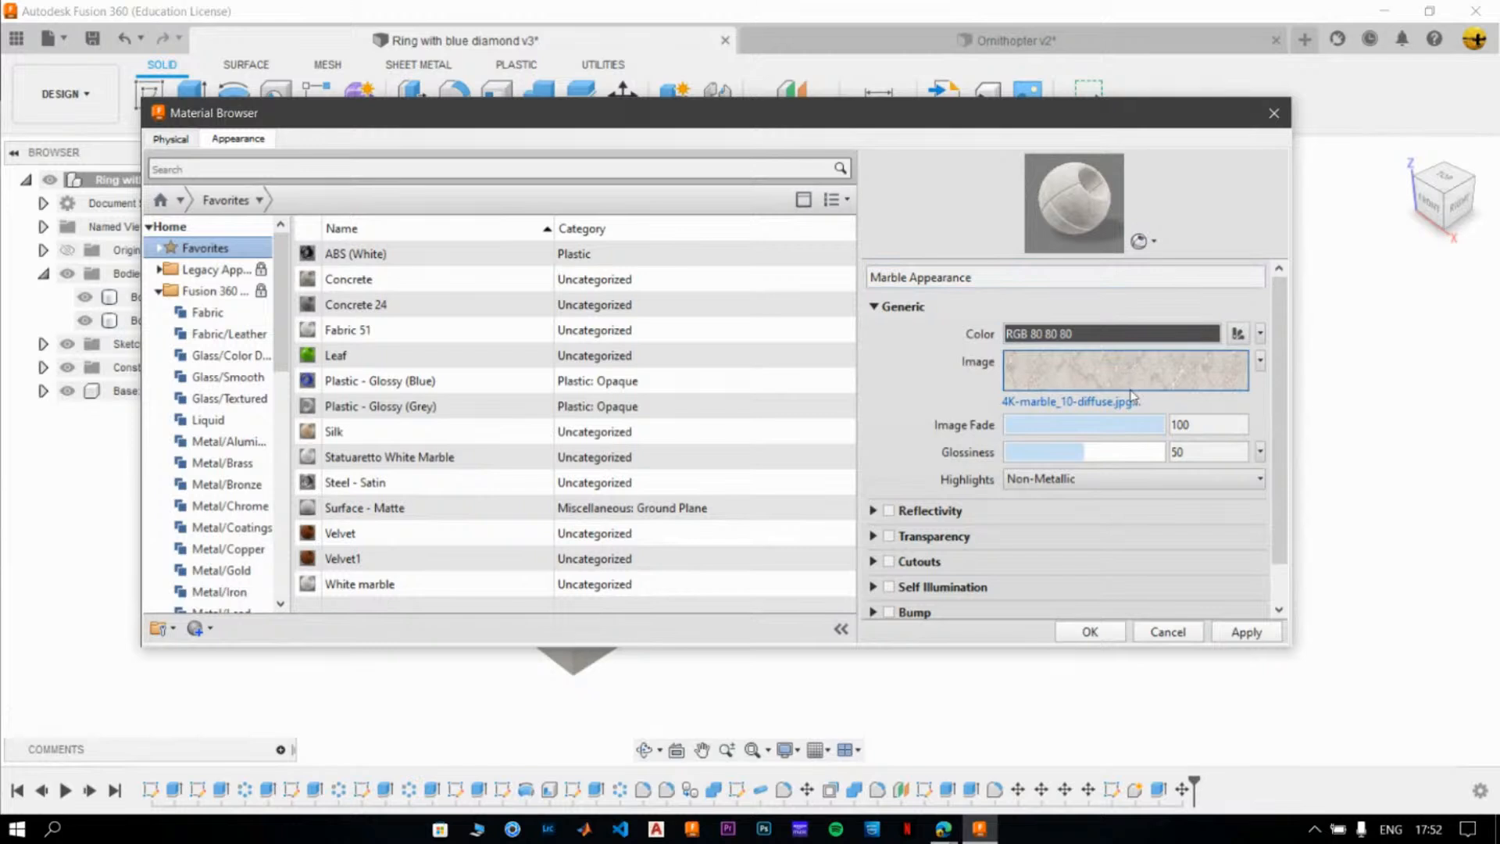
- Set the marble appearance's glossiness to 60, keeping image fade at 100 and highlights at Non-Metallic
mouse_move(1159, 424)
mouse_down()
mouse_move(1019, 424)
mouse_move(1165, 424)
mouse_up()
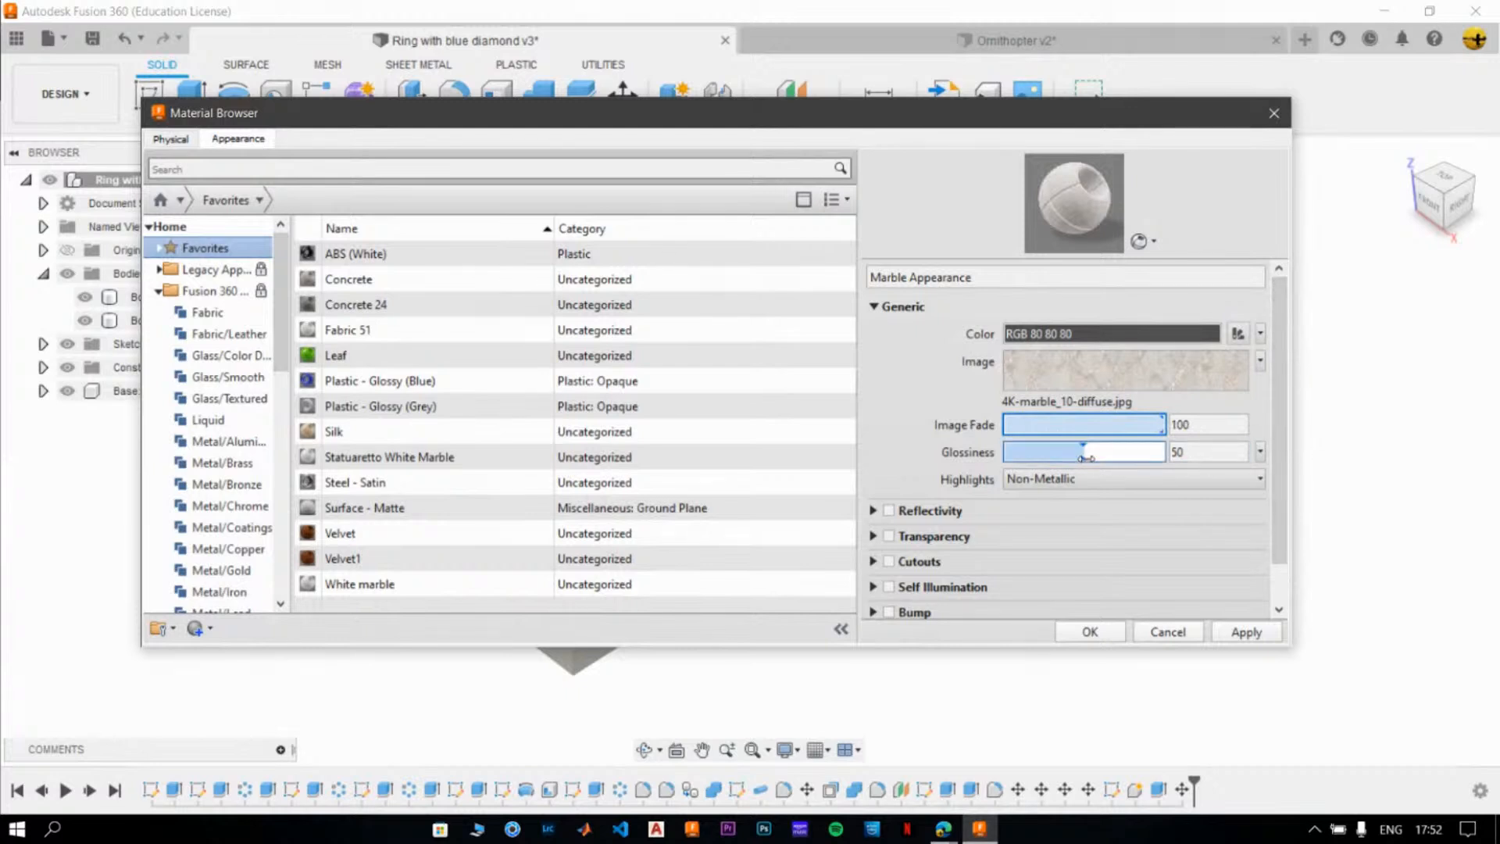
mouse_move(1079, 452)
mouse_down()
mouse_move(1011, 452)
mouse_move(1119, 454)
mouse_move(1098, 449)
mouse_up()
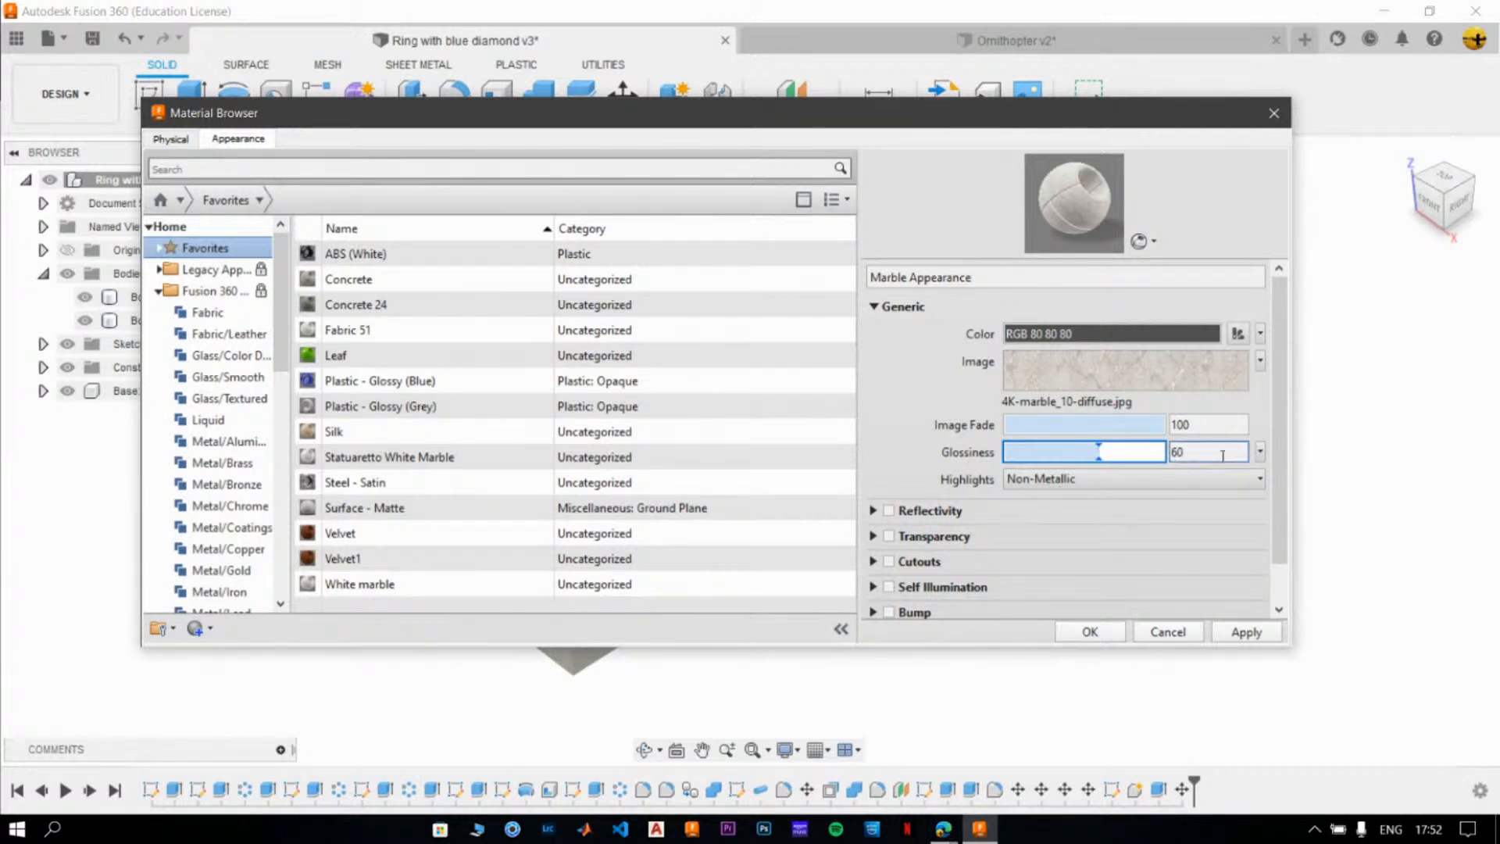
click(1253, 478)
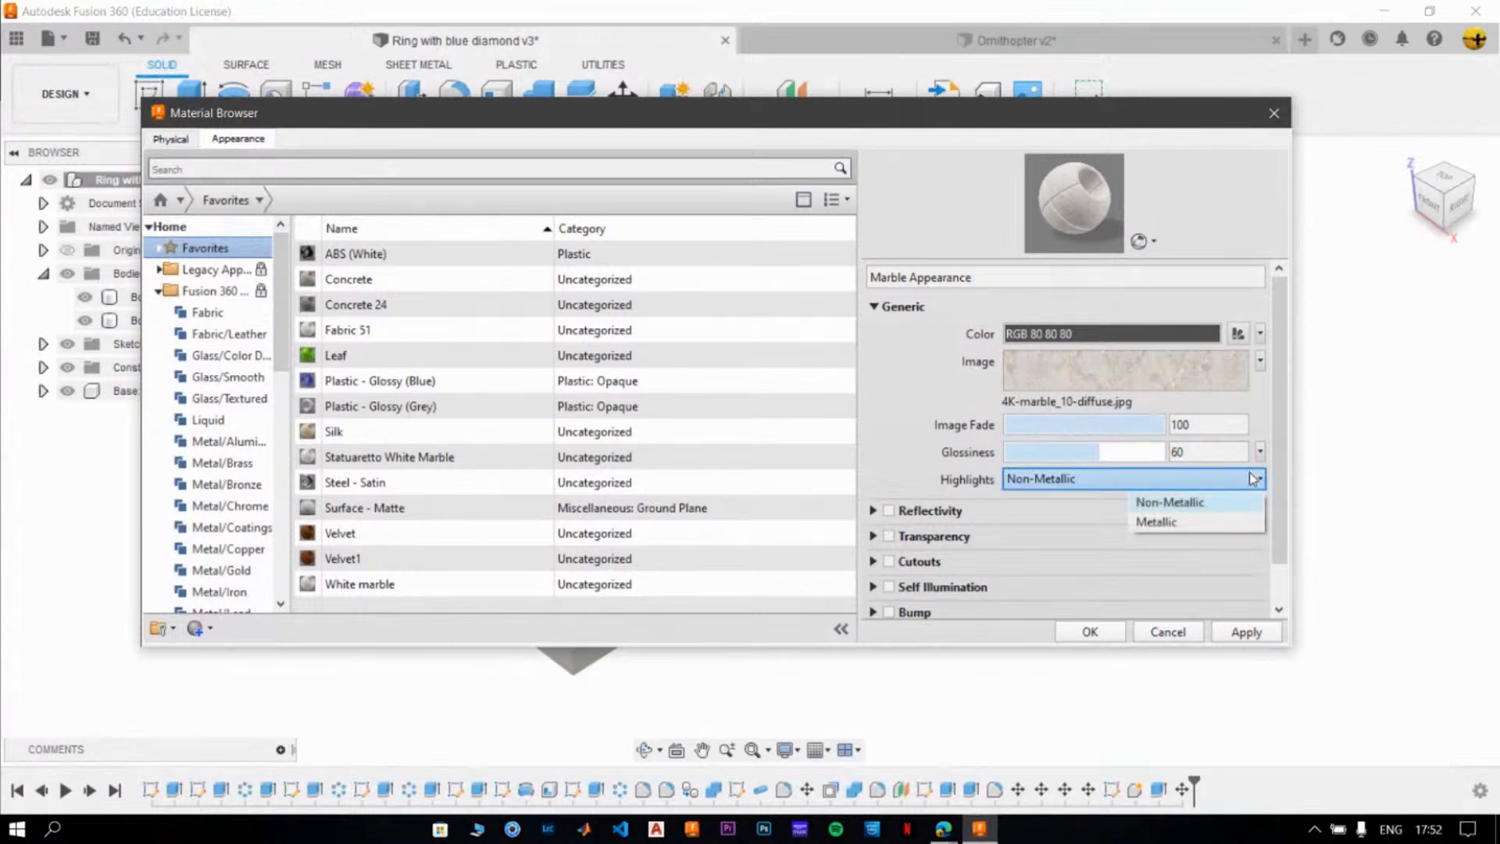
click(1237, 500)
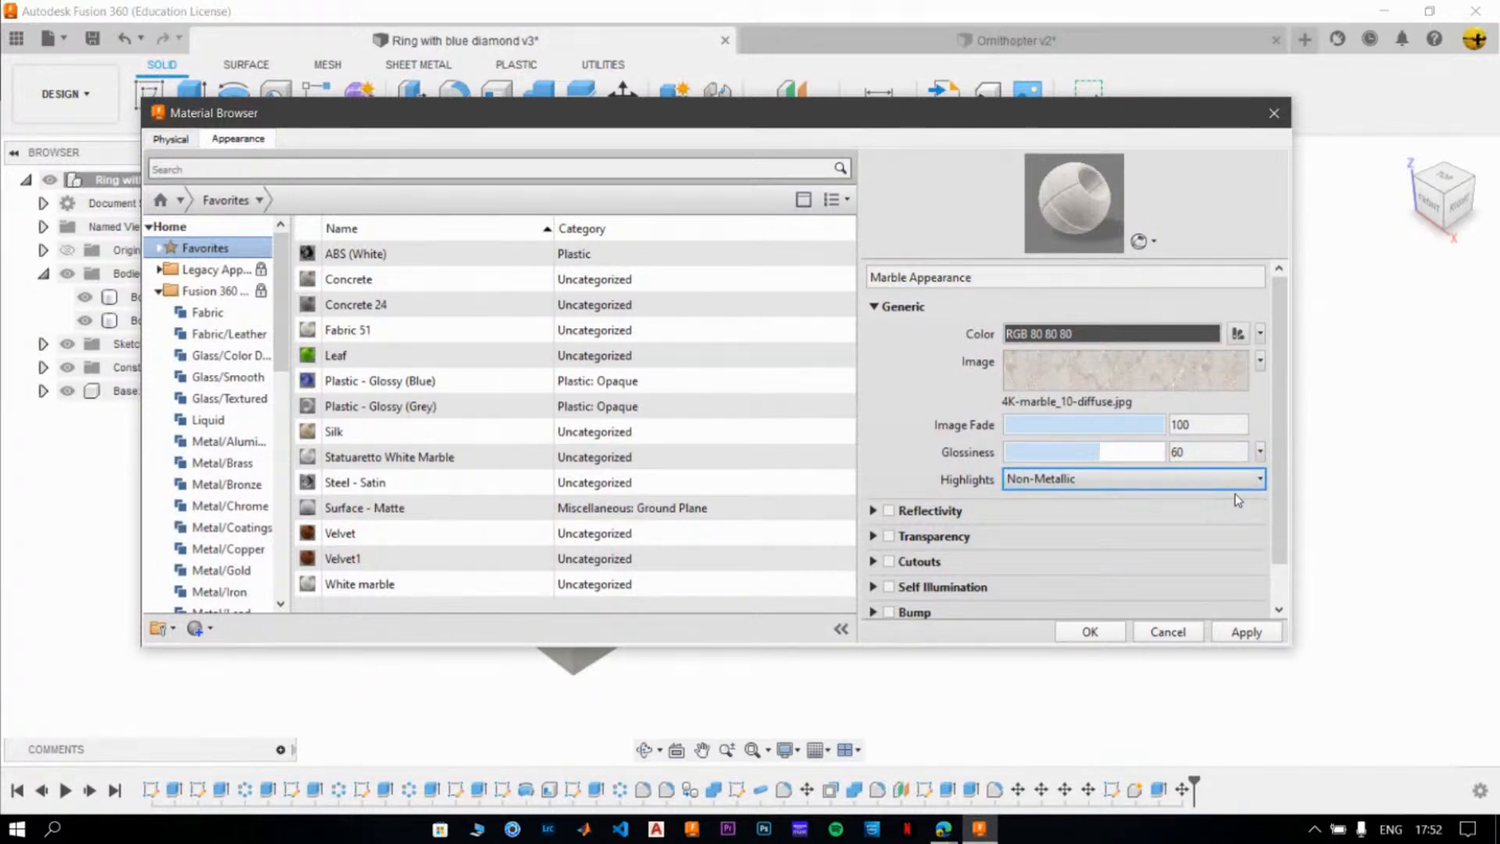
- Preview the marble appearance with reflectivity and with transparency, switching each option off again
click(888, 510)
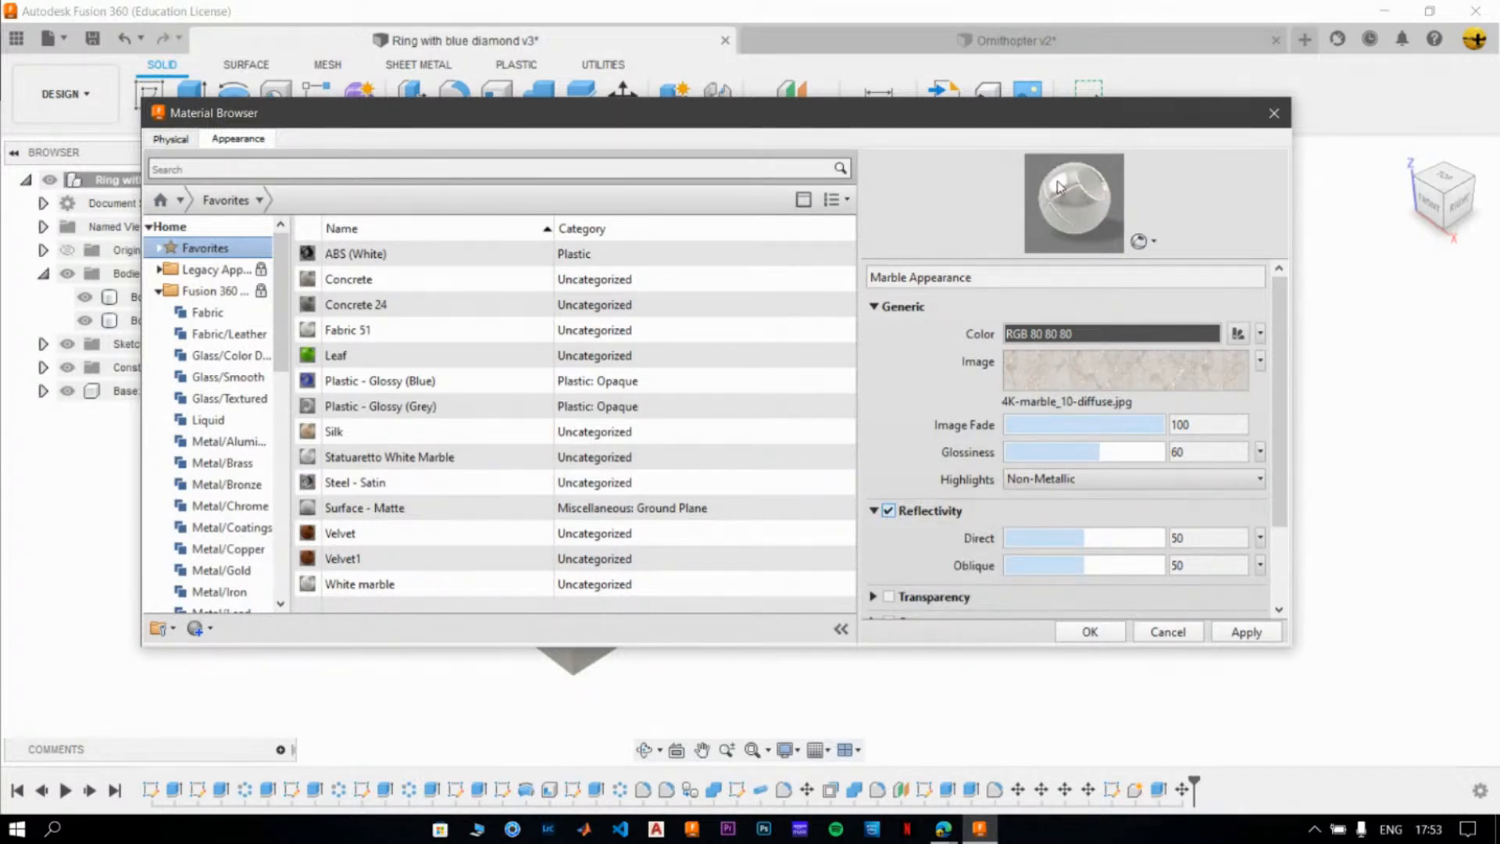
click(889, 510)
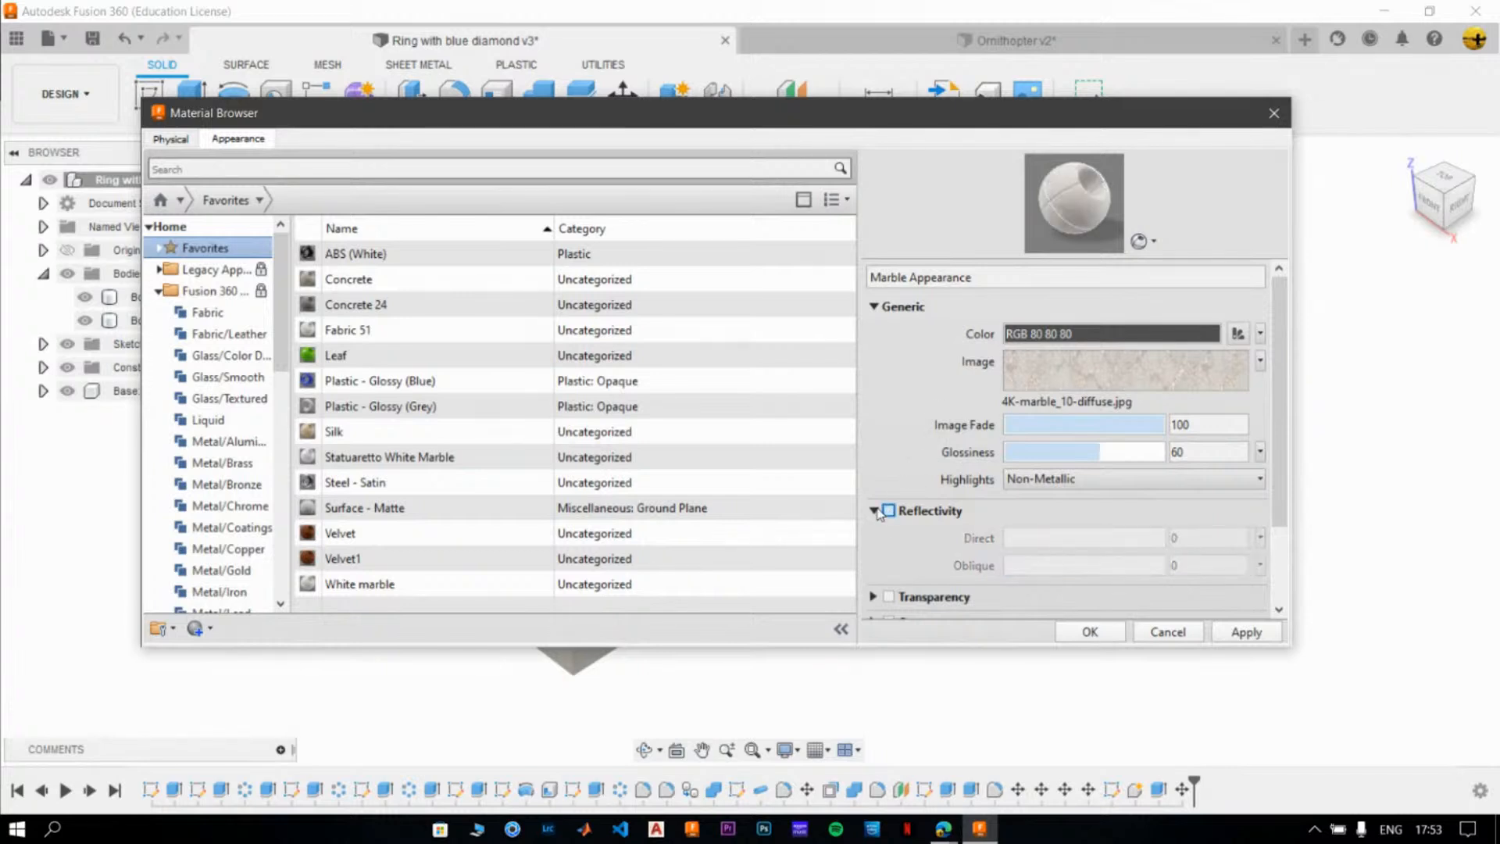
click(873, 511)
click(888, 536)
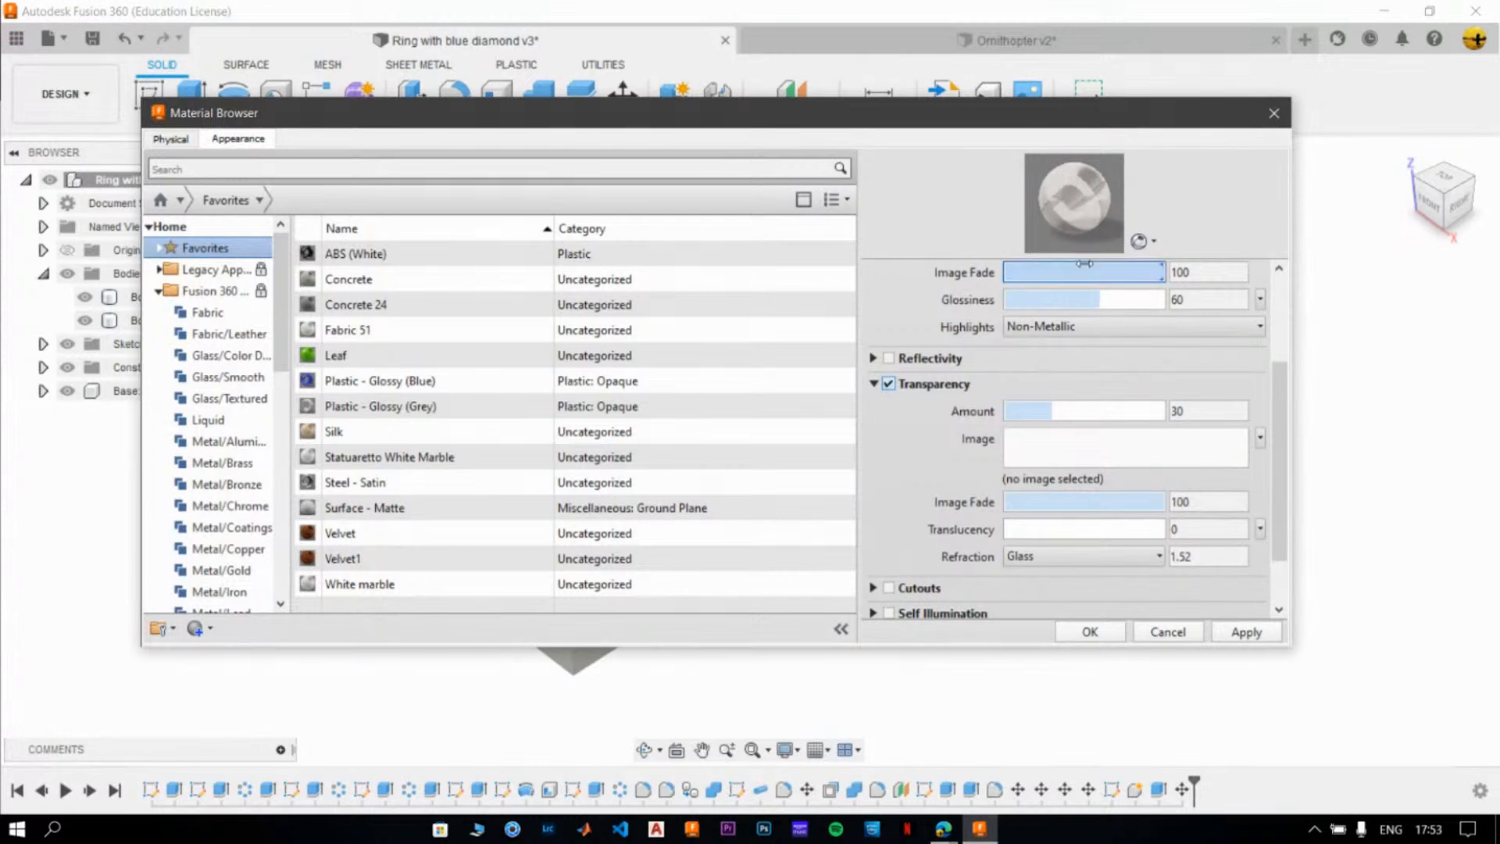
click(888, 384)
scroll(927, 492, down, 2)
click(874, 311)
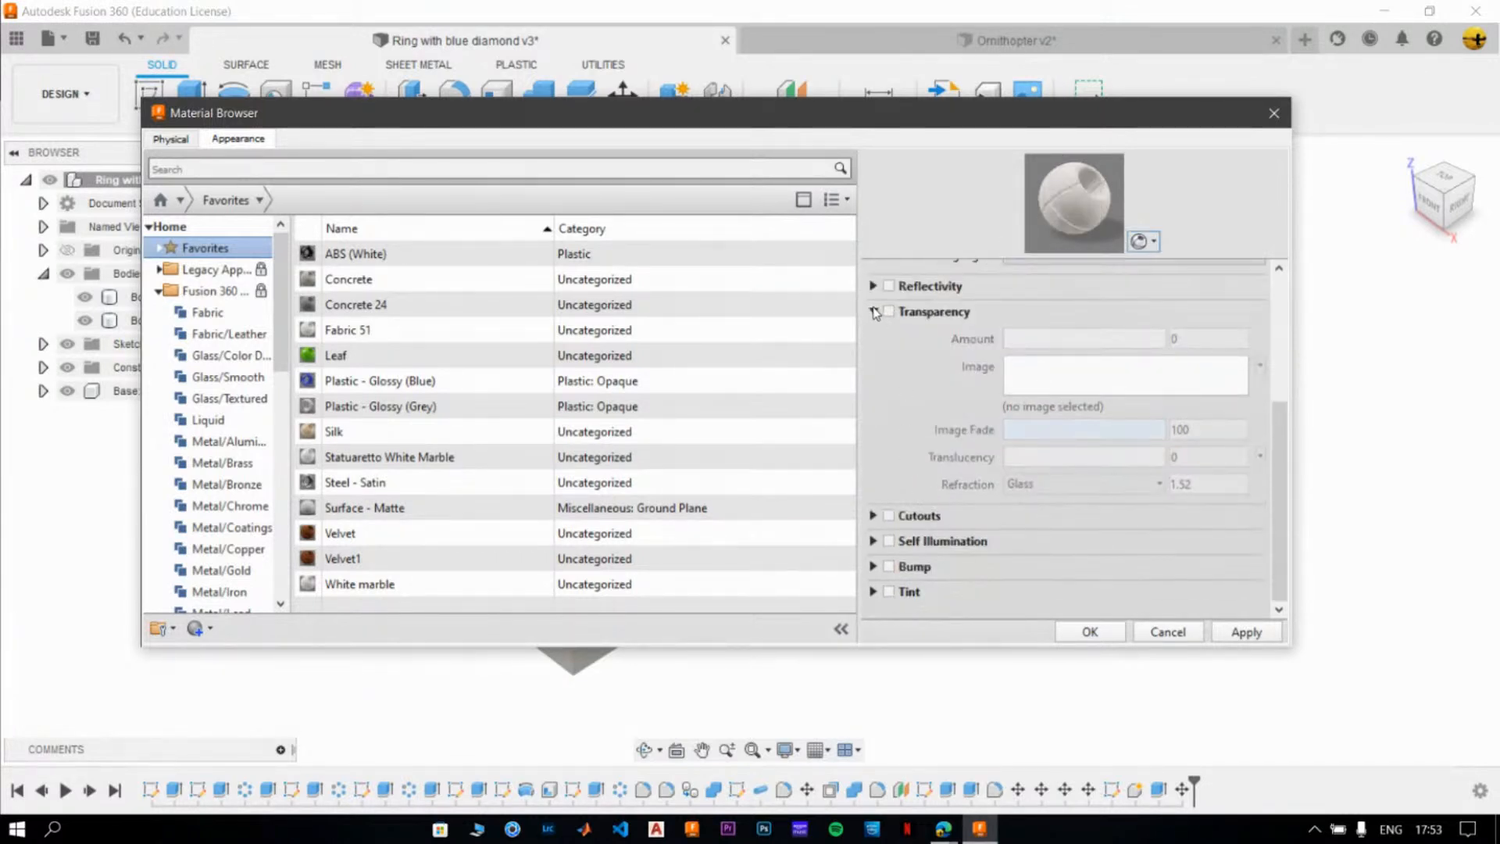
- Try the 4K-marble_10-specular image as the marble appearance's cutout map, then switch cutouts off again
click(889, 516)
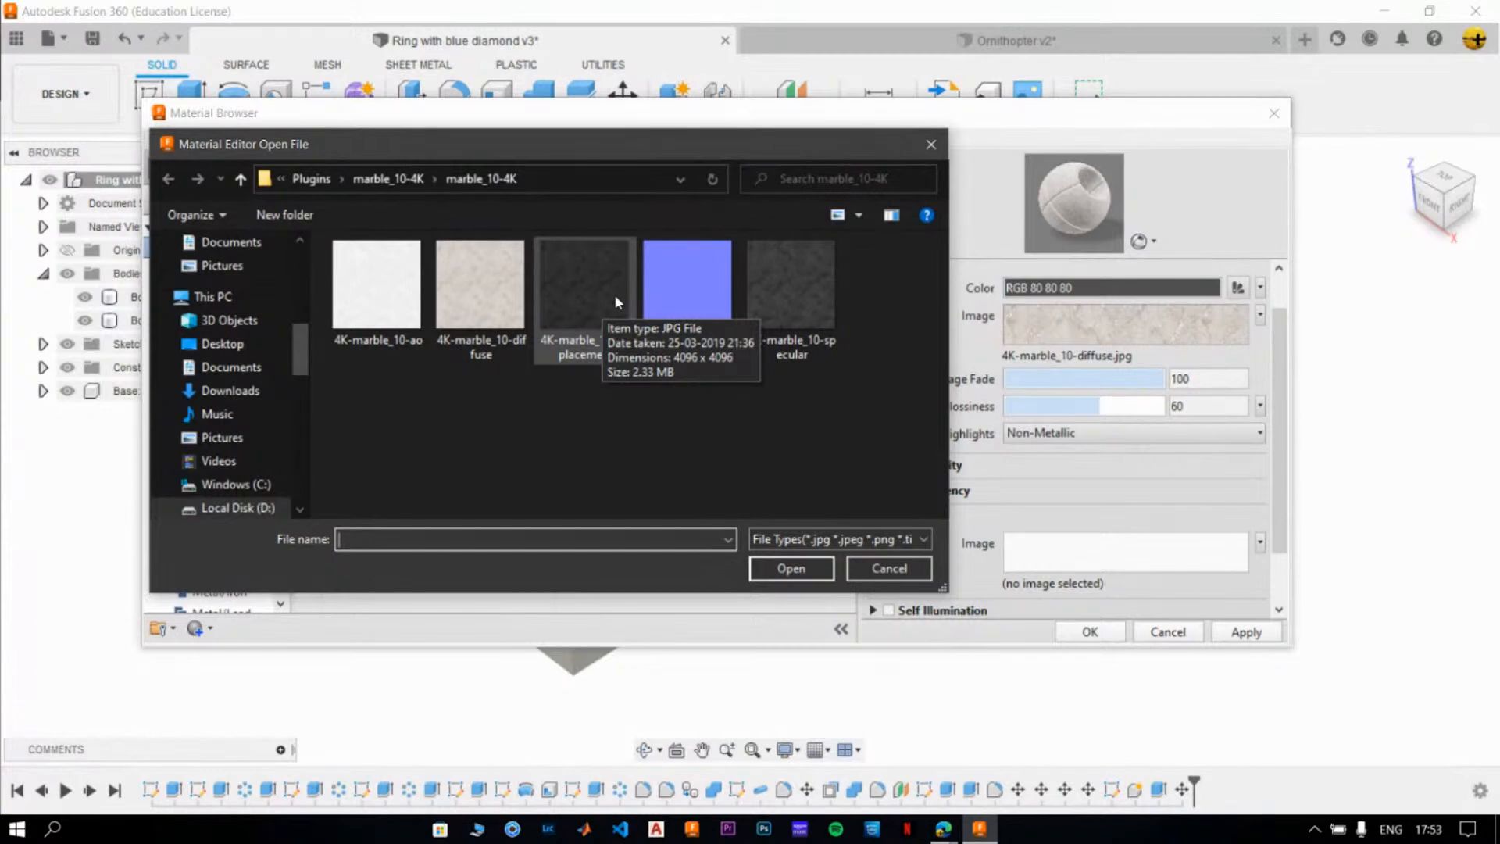
click(793, 293)
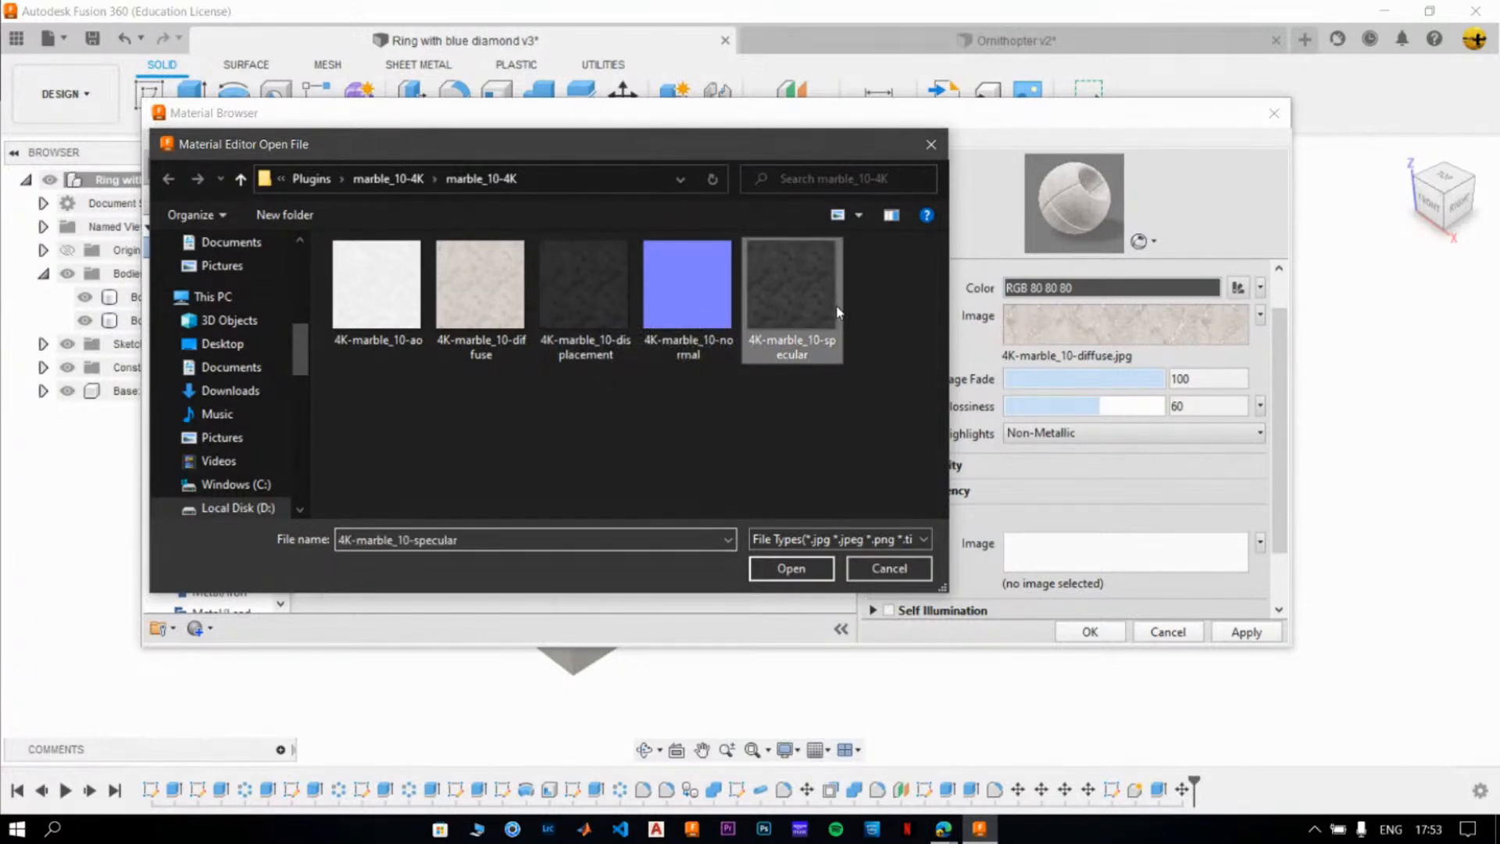
click(791, 568)
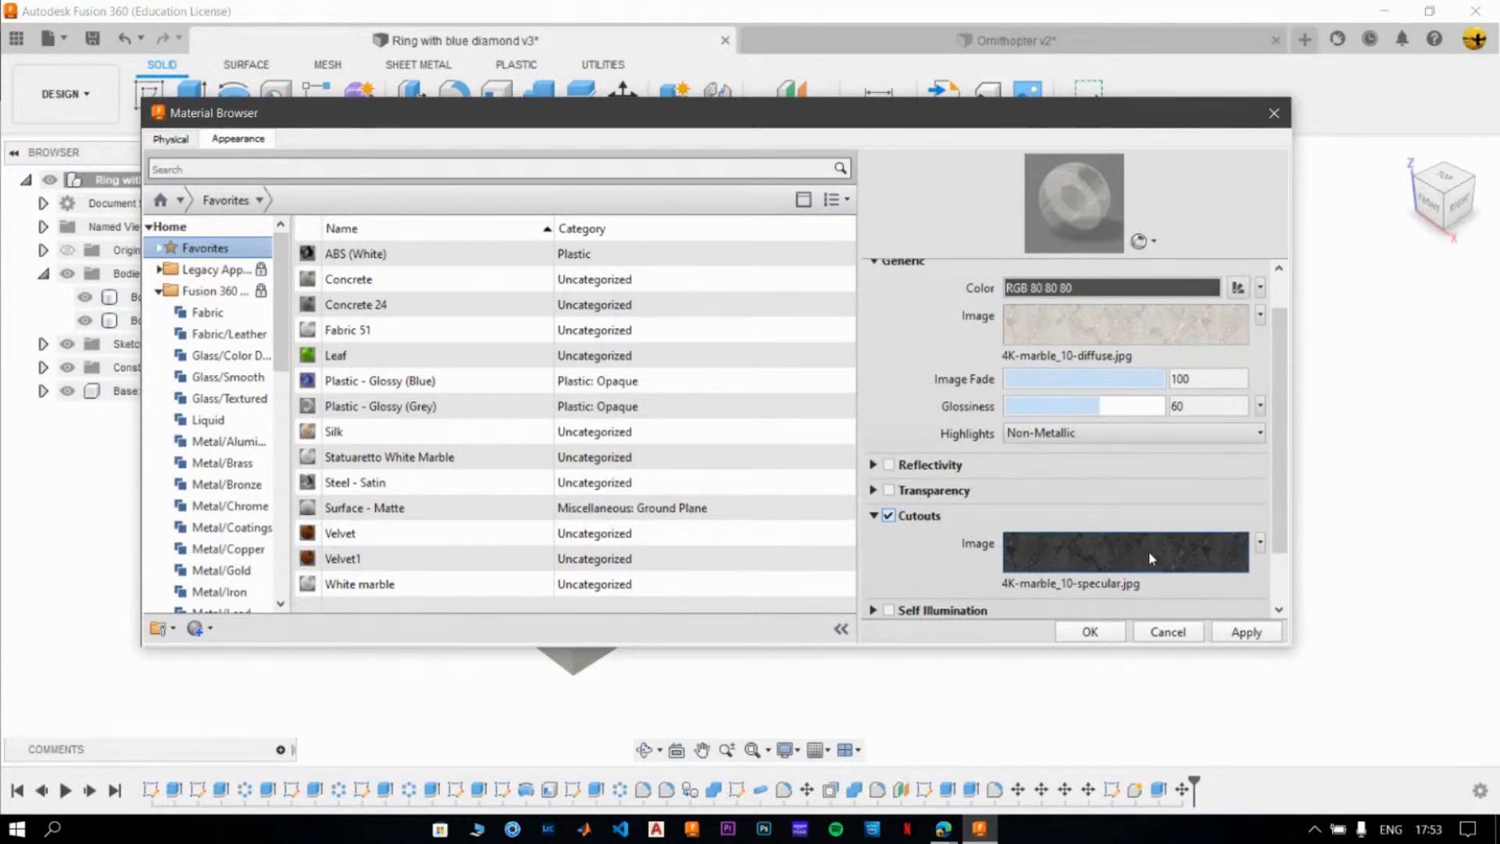
scroll(1090, 543, down, 1)
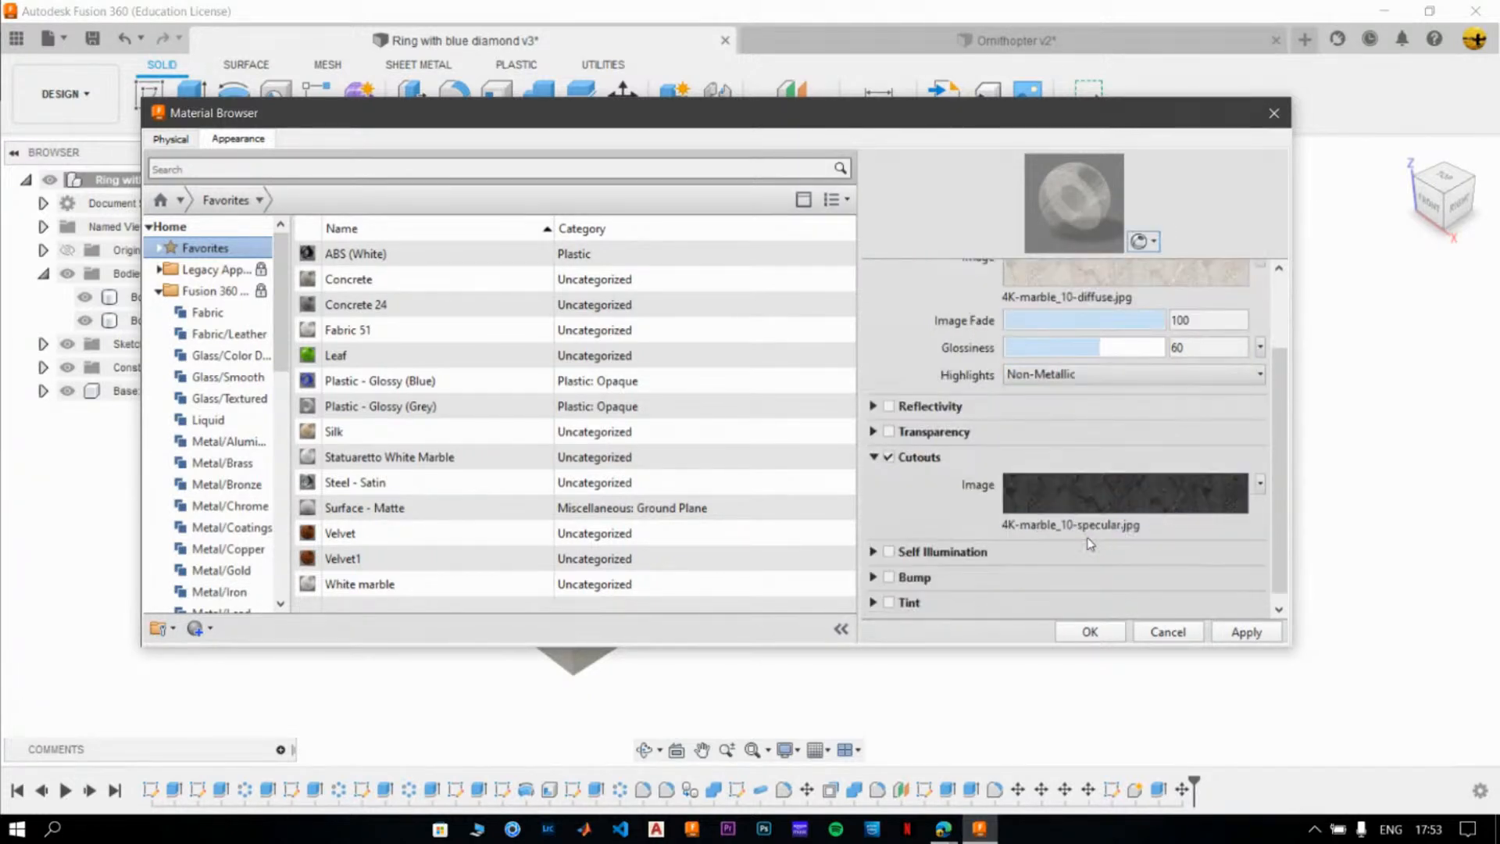
click(889, 458)
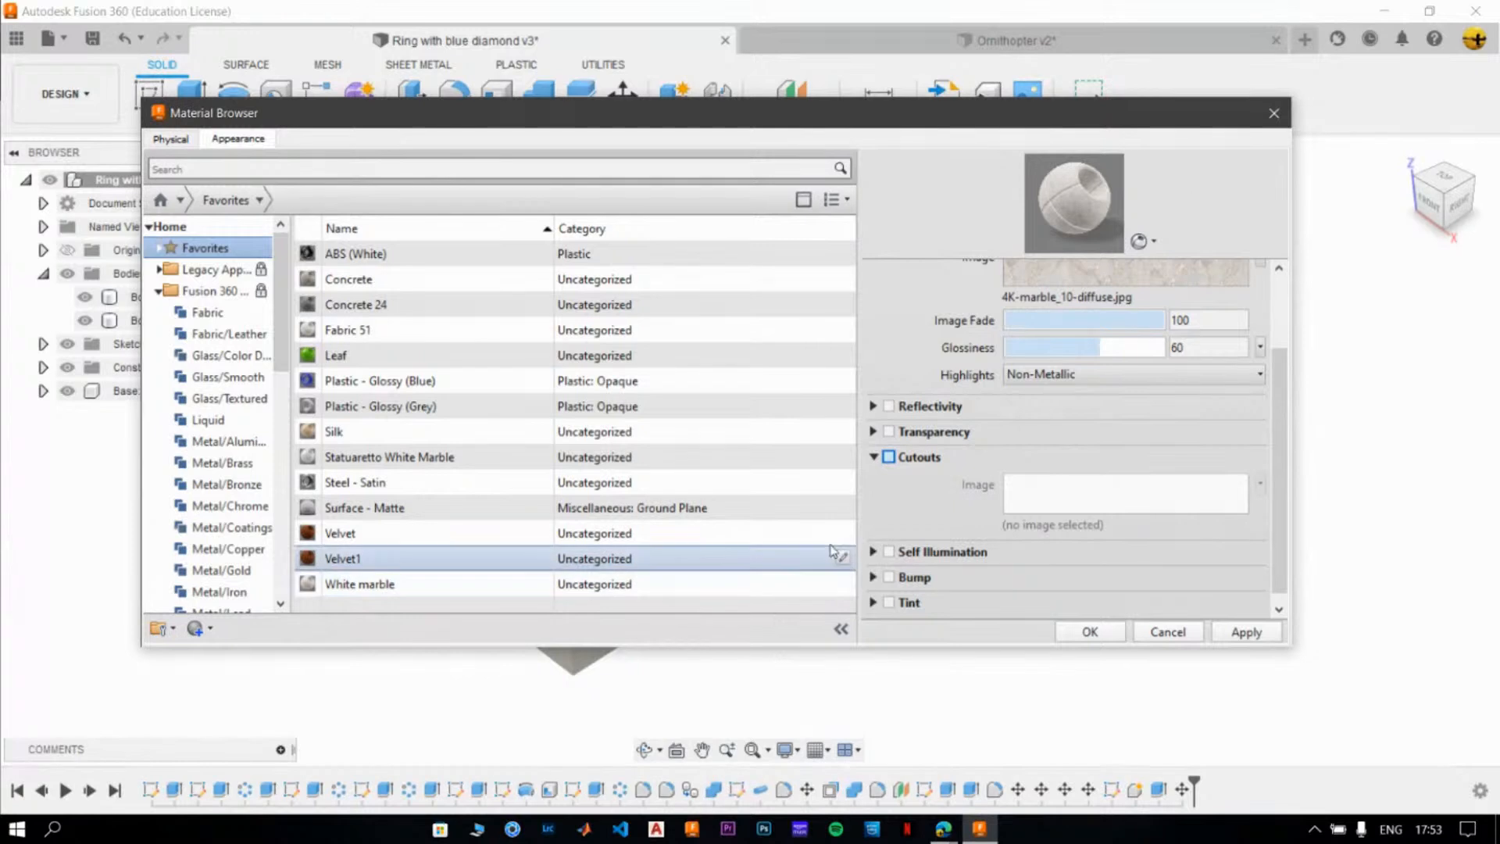
click(874, 457)
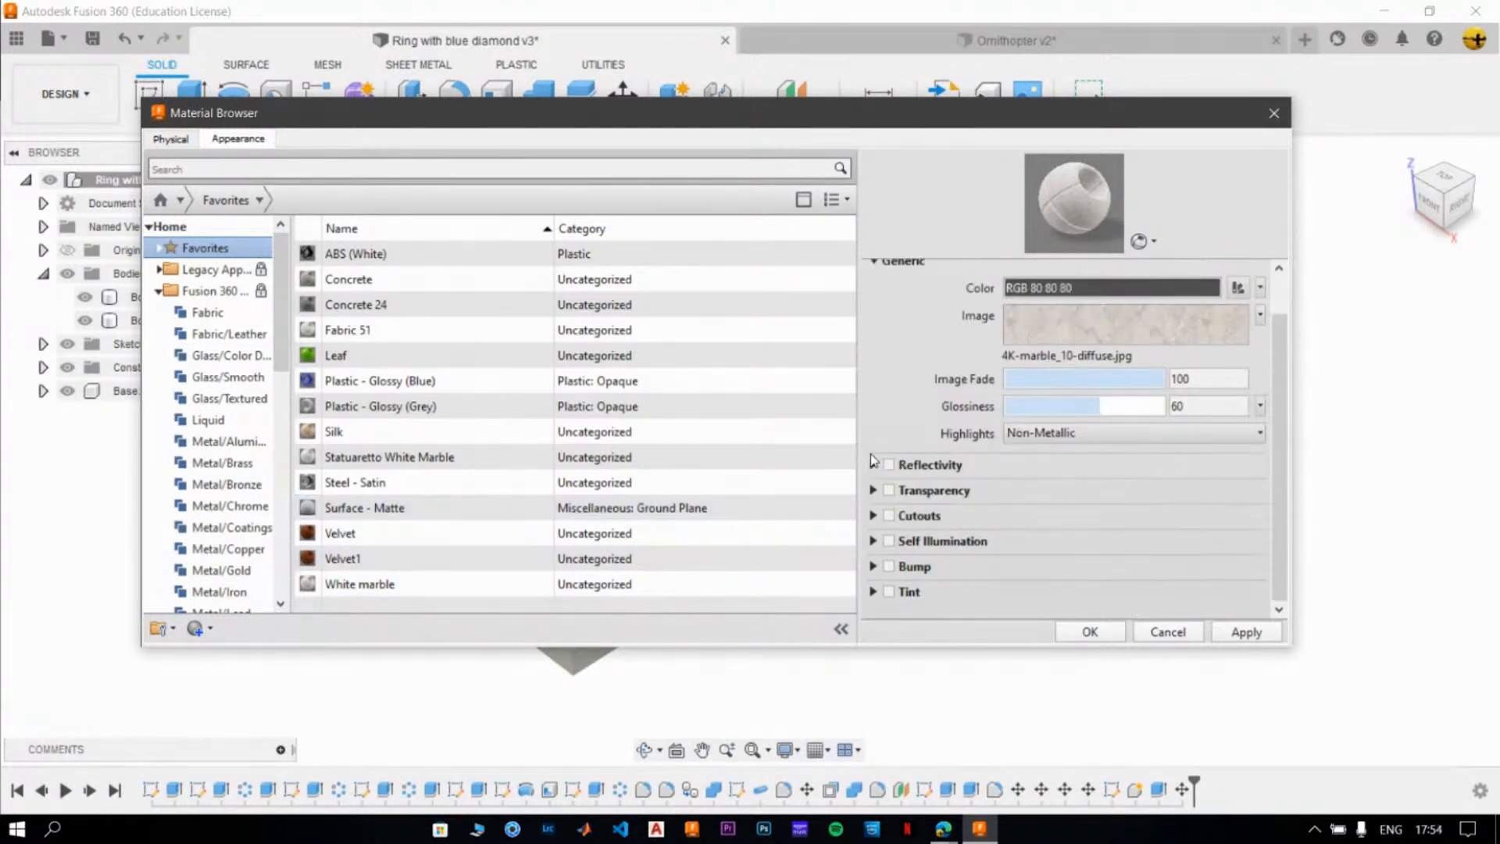
- Preview the marble appearance with self illumination, switching the option off again
click(888, 540)
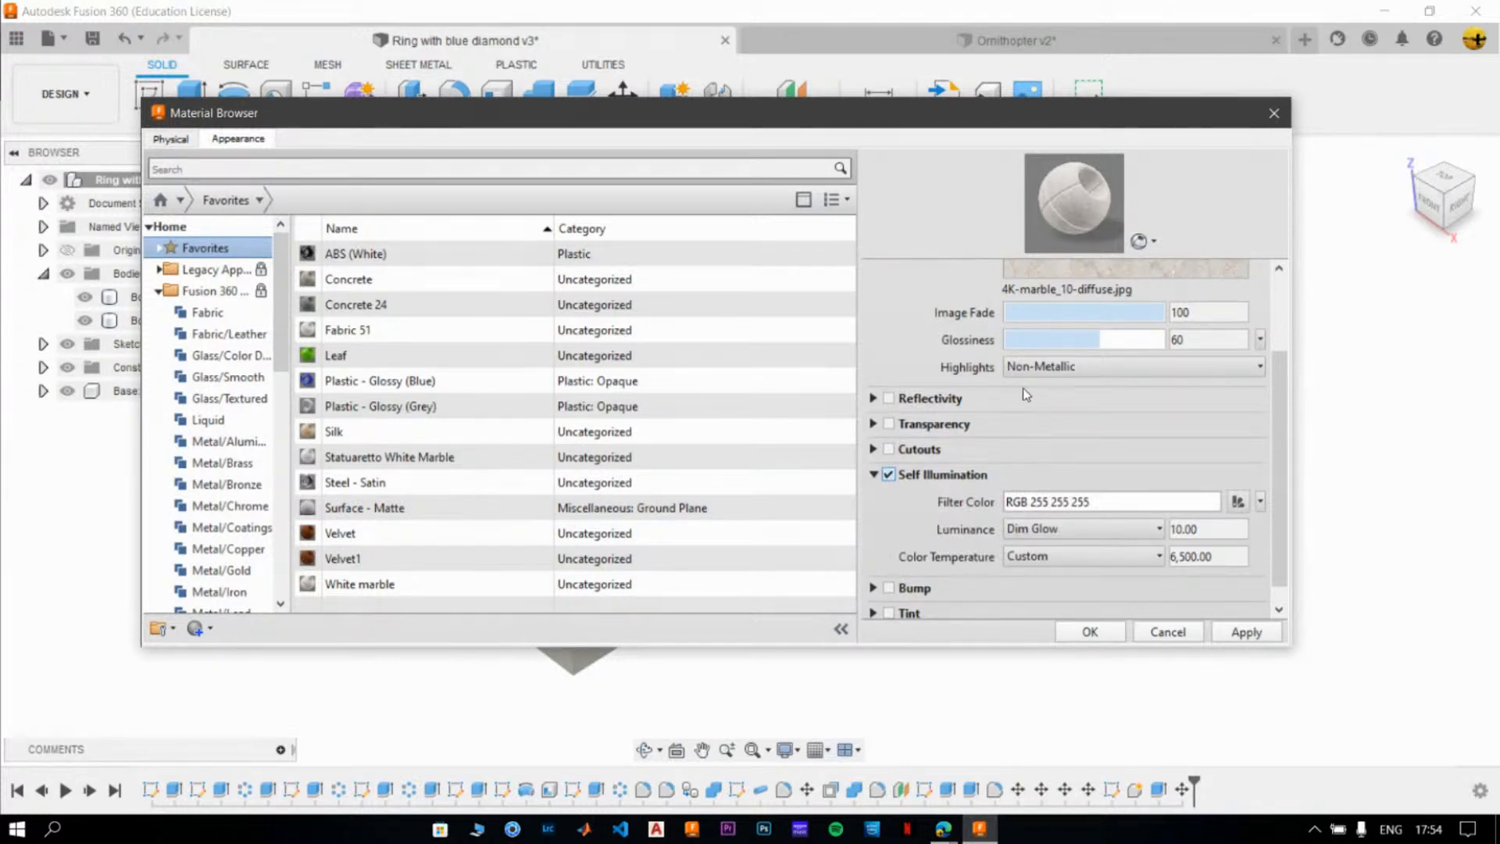
click(889, 478)
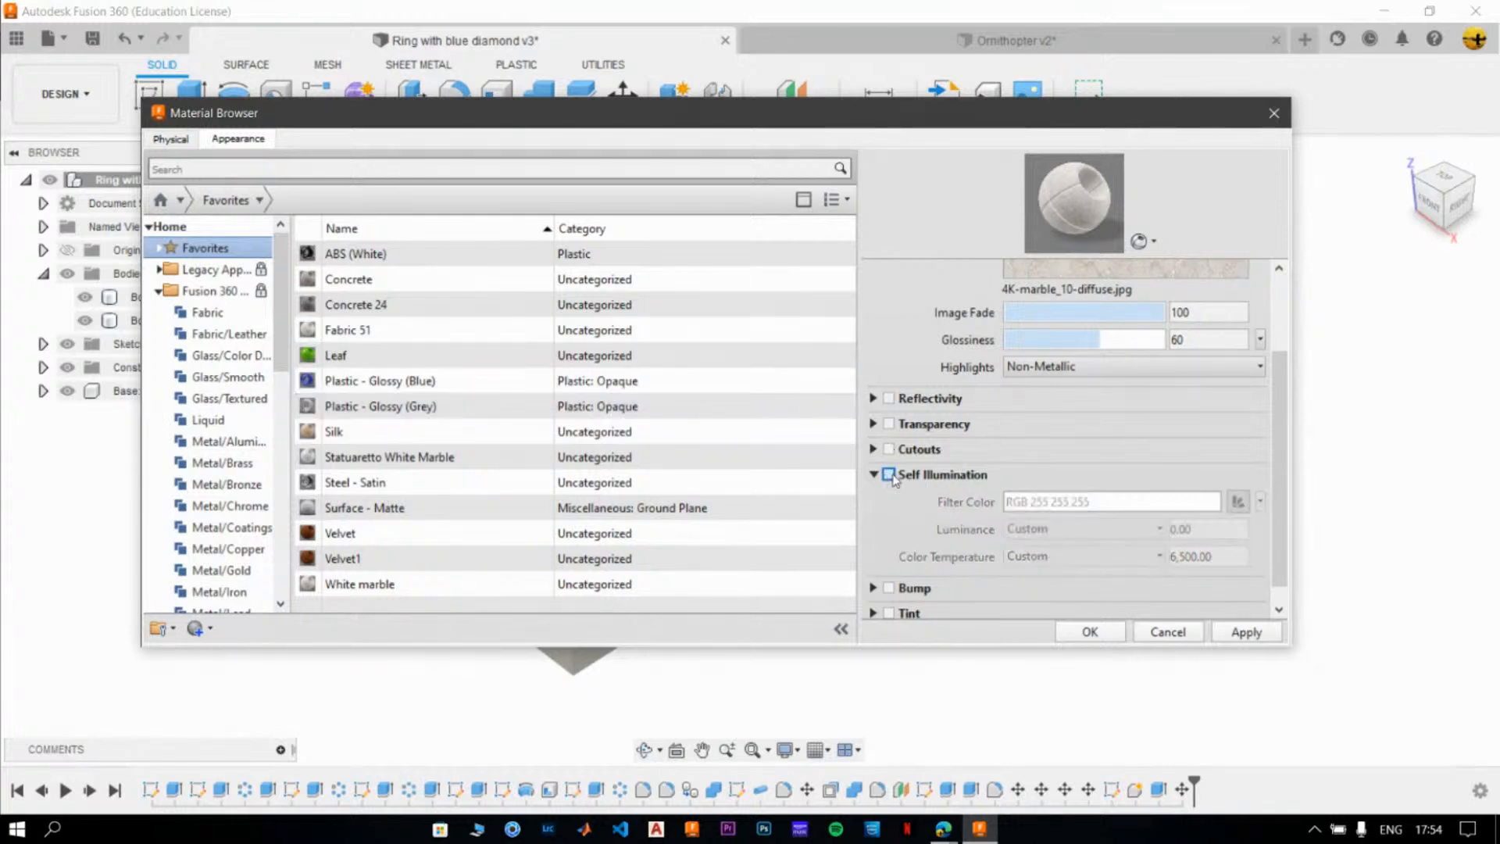
click(874, 475)
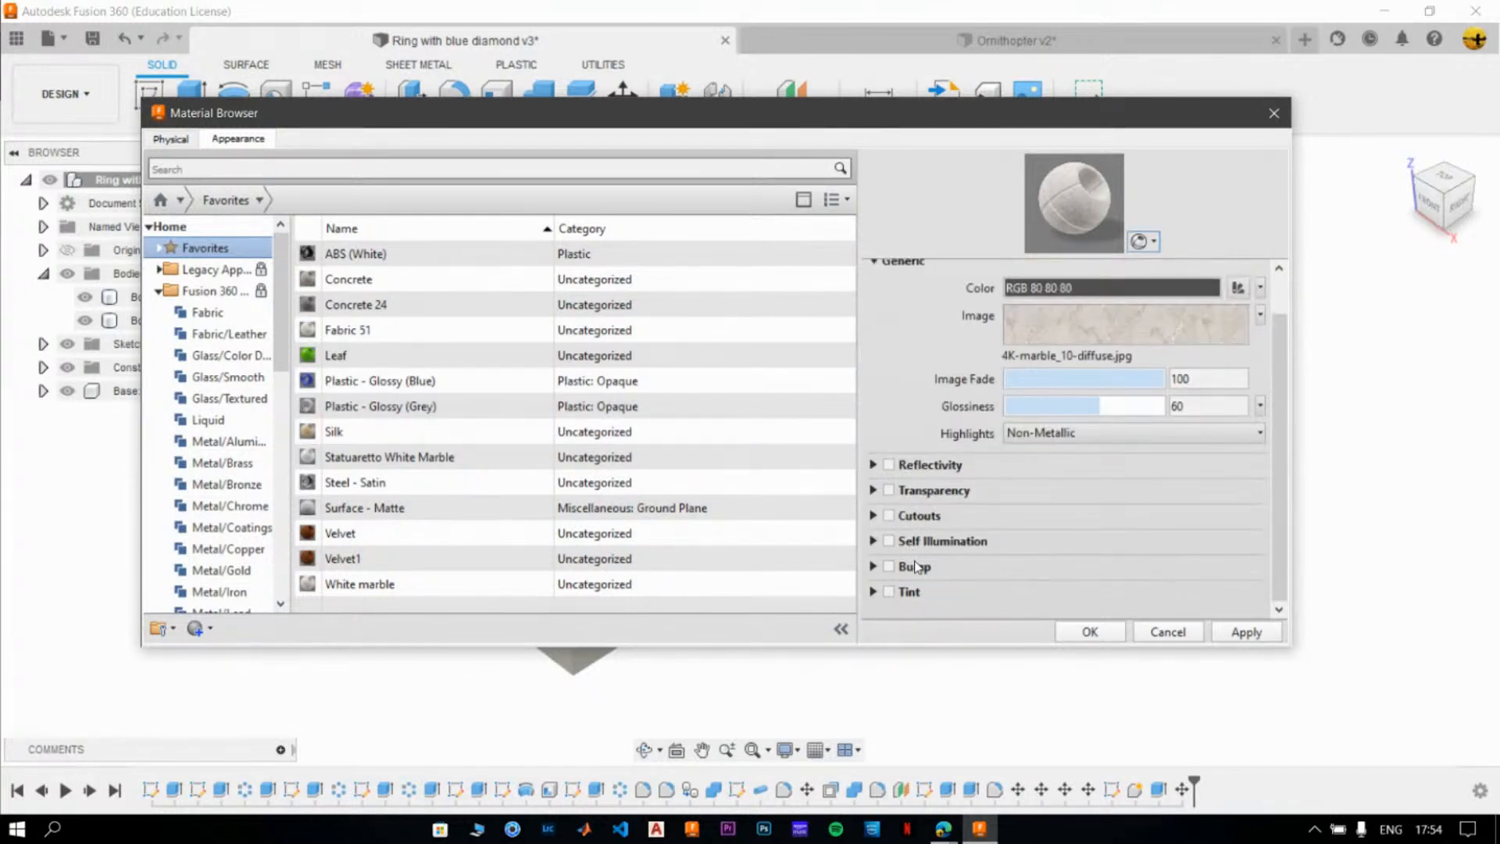
- Enable bump on the marble appearance and assign 4K-marble_10-specular as its image
click(889, 567)
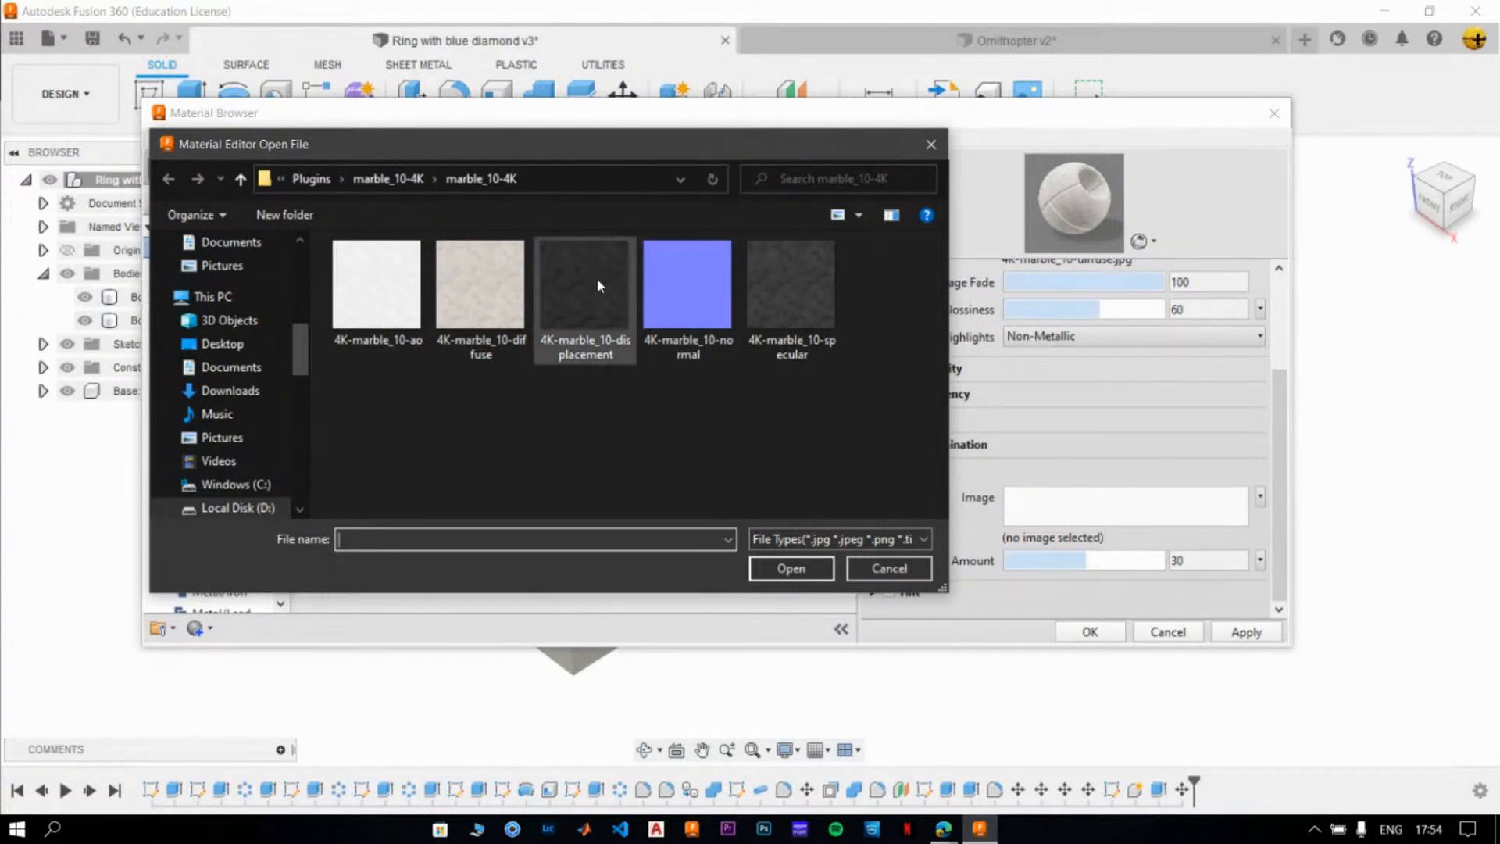
click(772, 312)
click(590, 300)
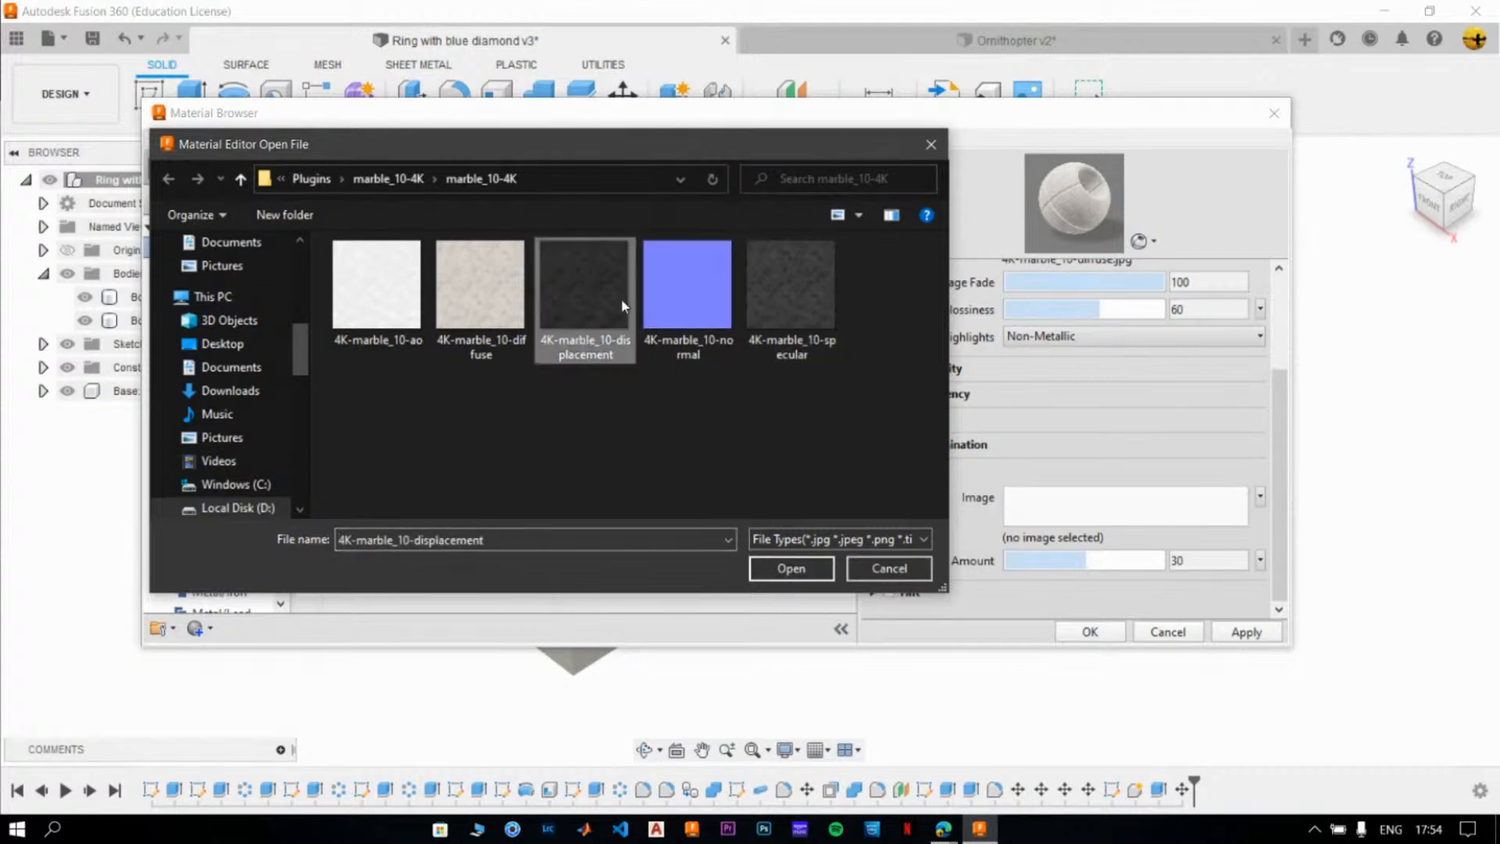
click(786, 342)
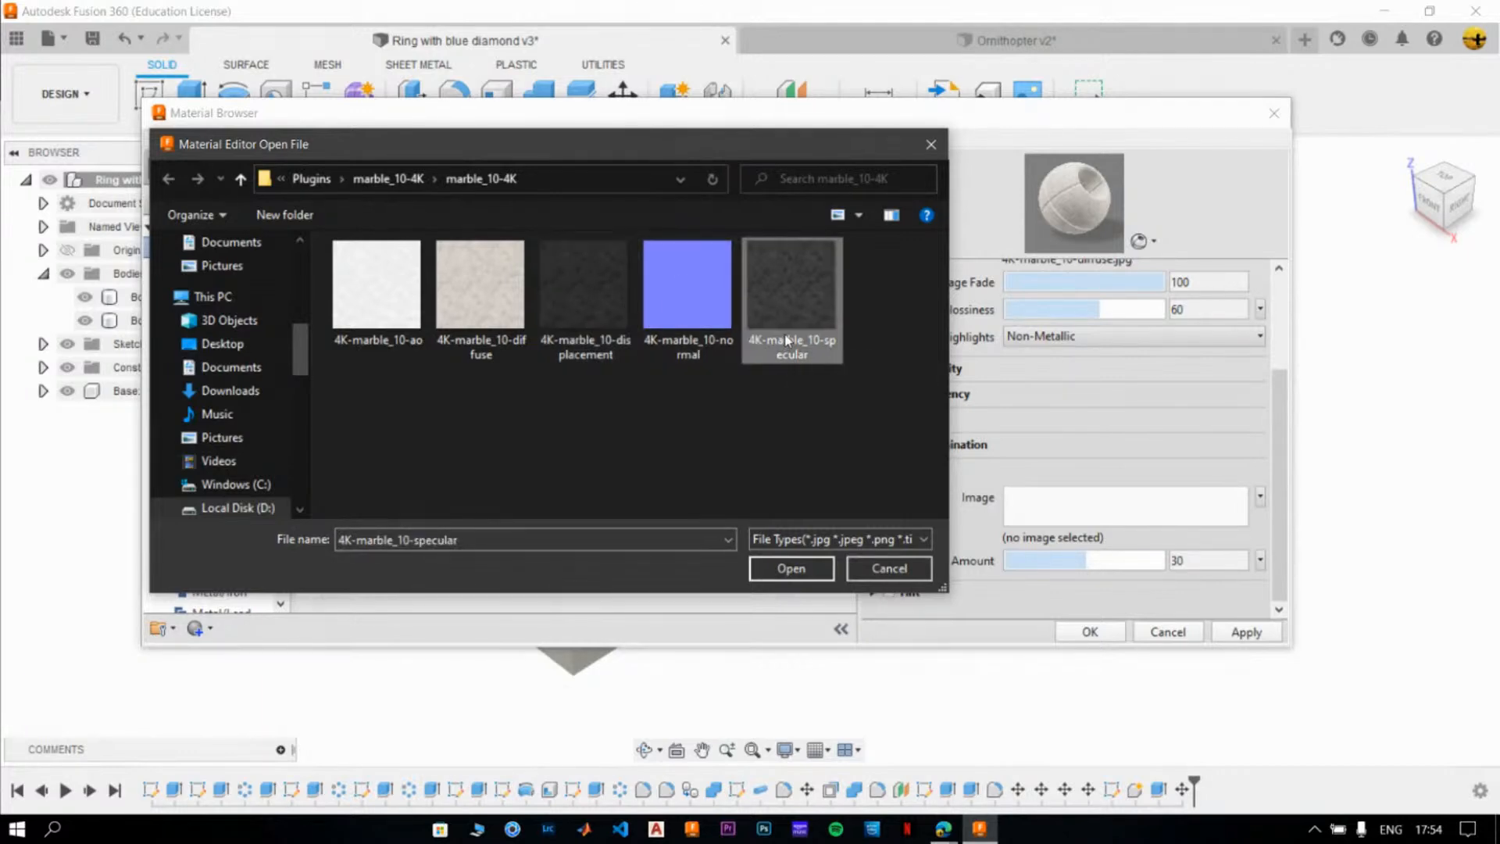
click(782, 568)
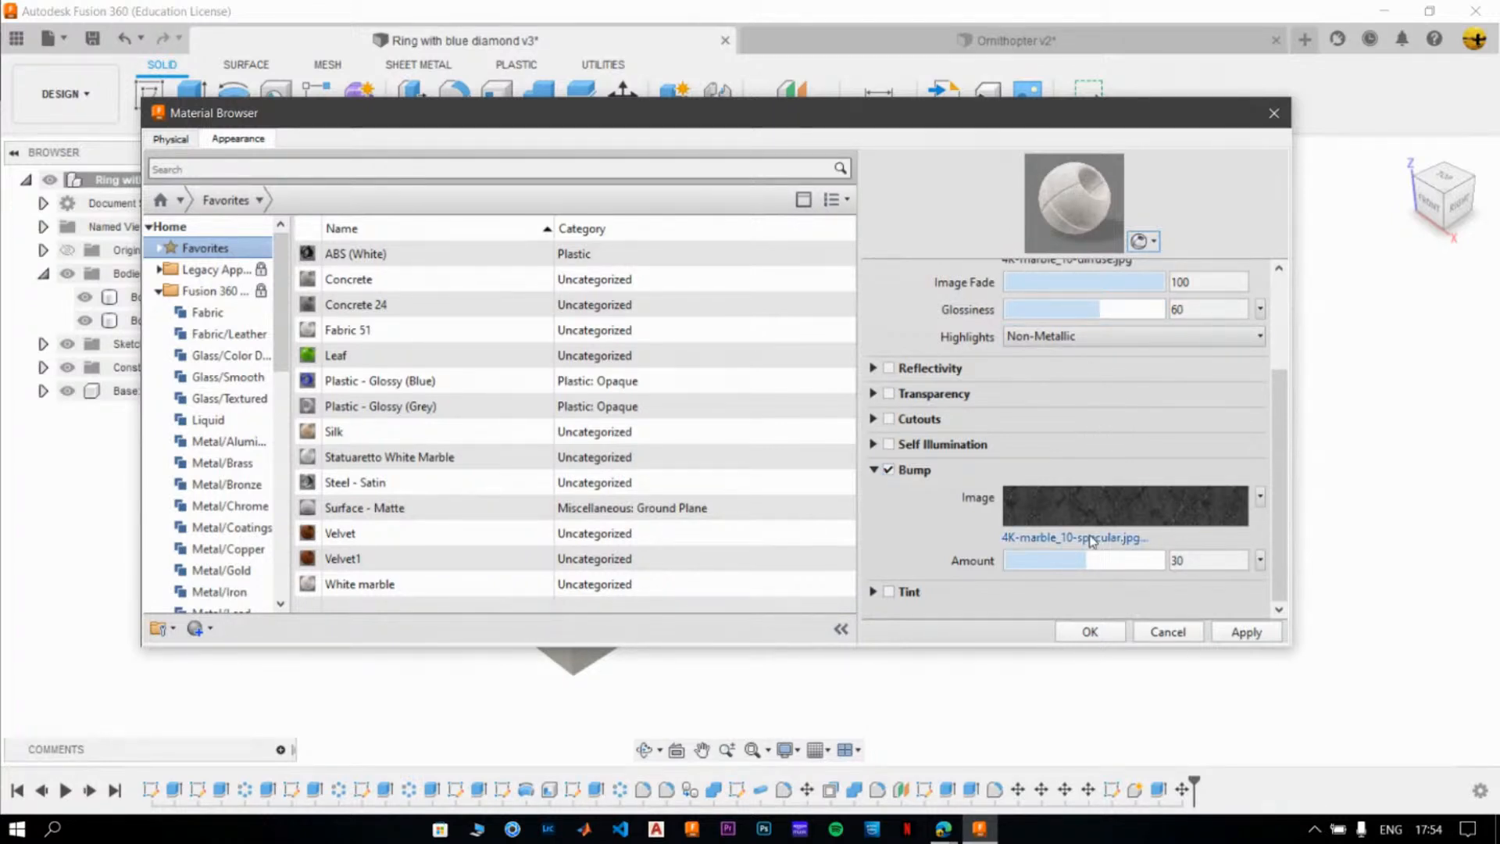
- Try the marble appearance's bump amount at both extremes, -1,000 and 1,000, and set it to 400
drag(1092, 561, 989, 568)
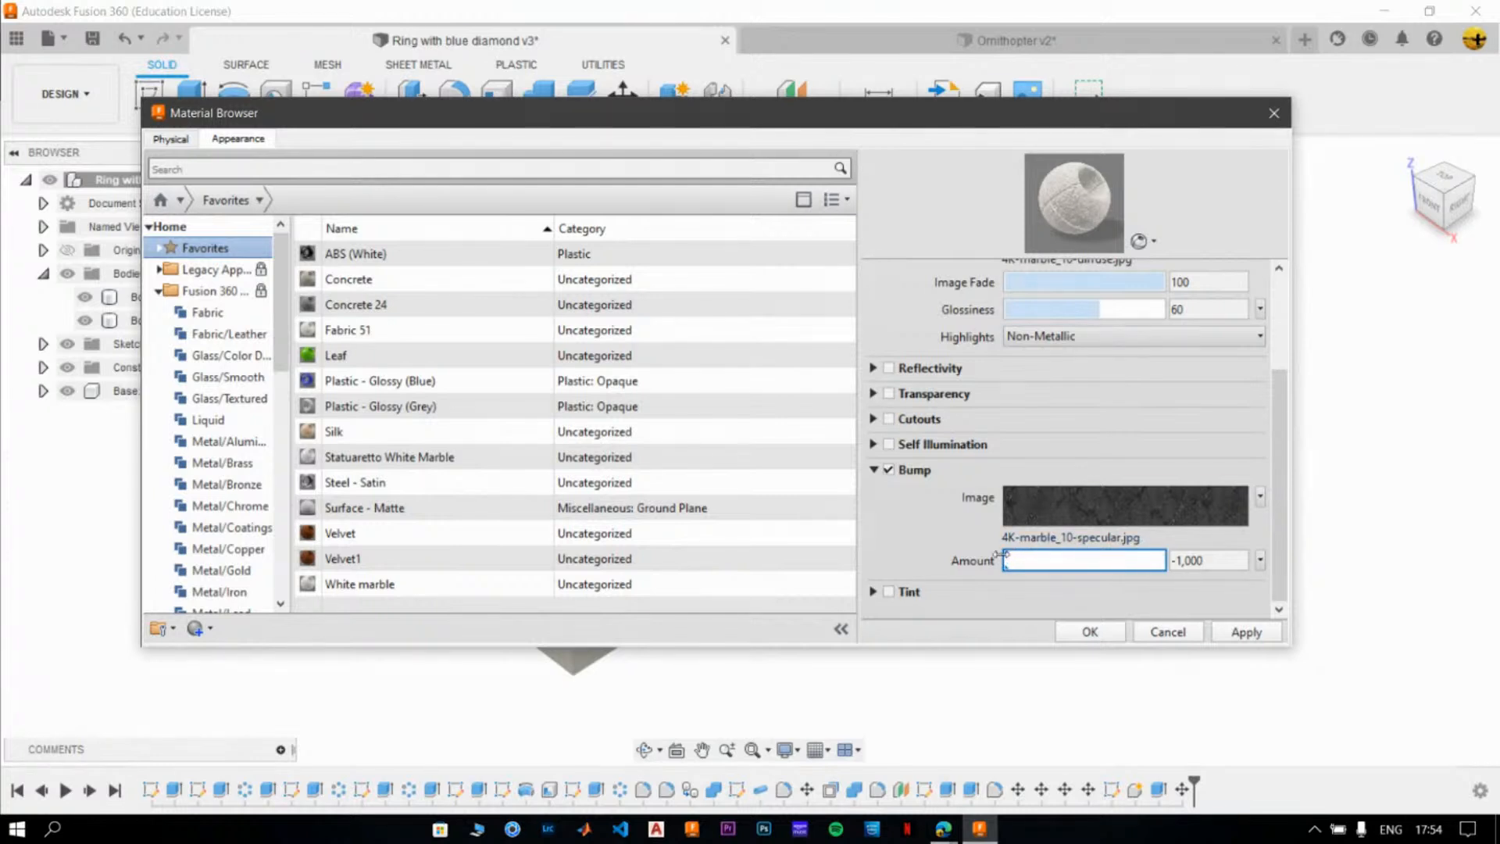
drag(1004, 556, 1293, 561)
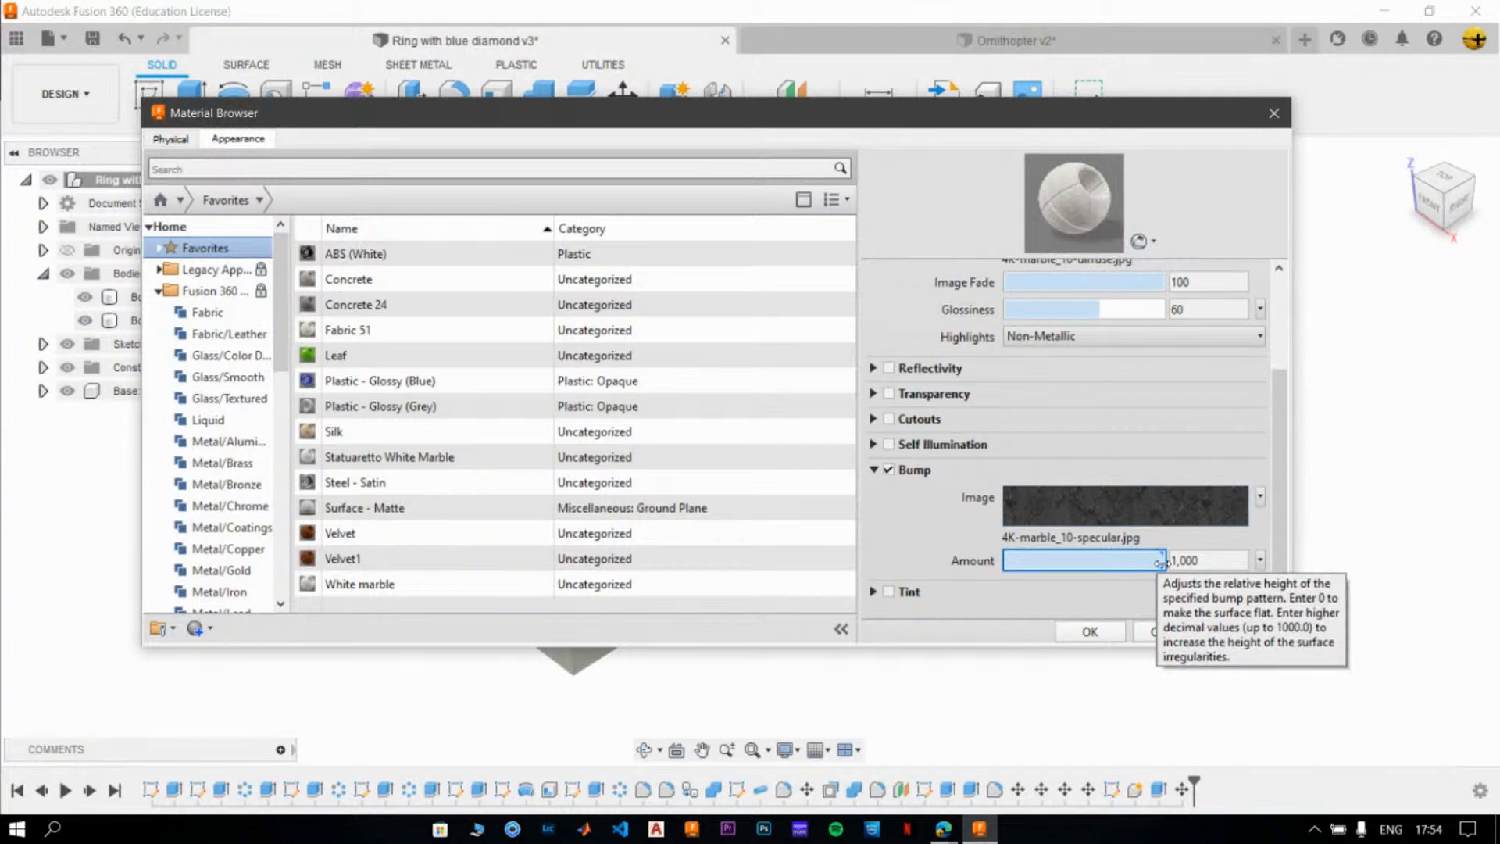
drag(1162, 560, 1110, 557)
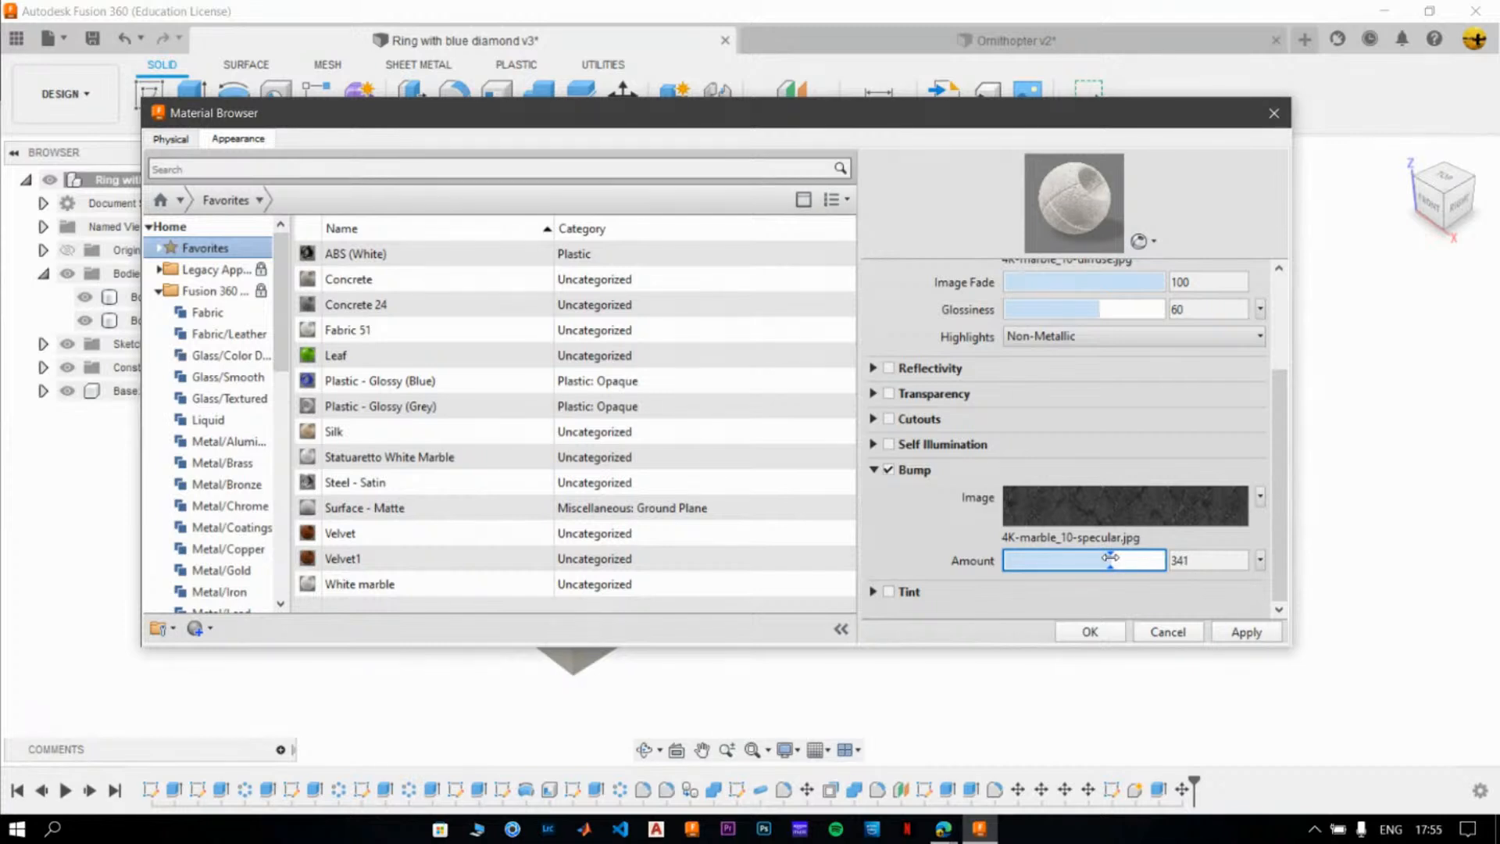
click(1192, 560)
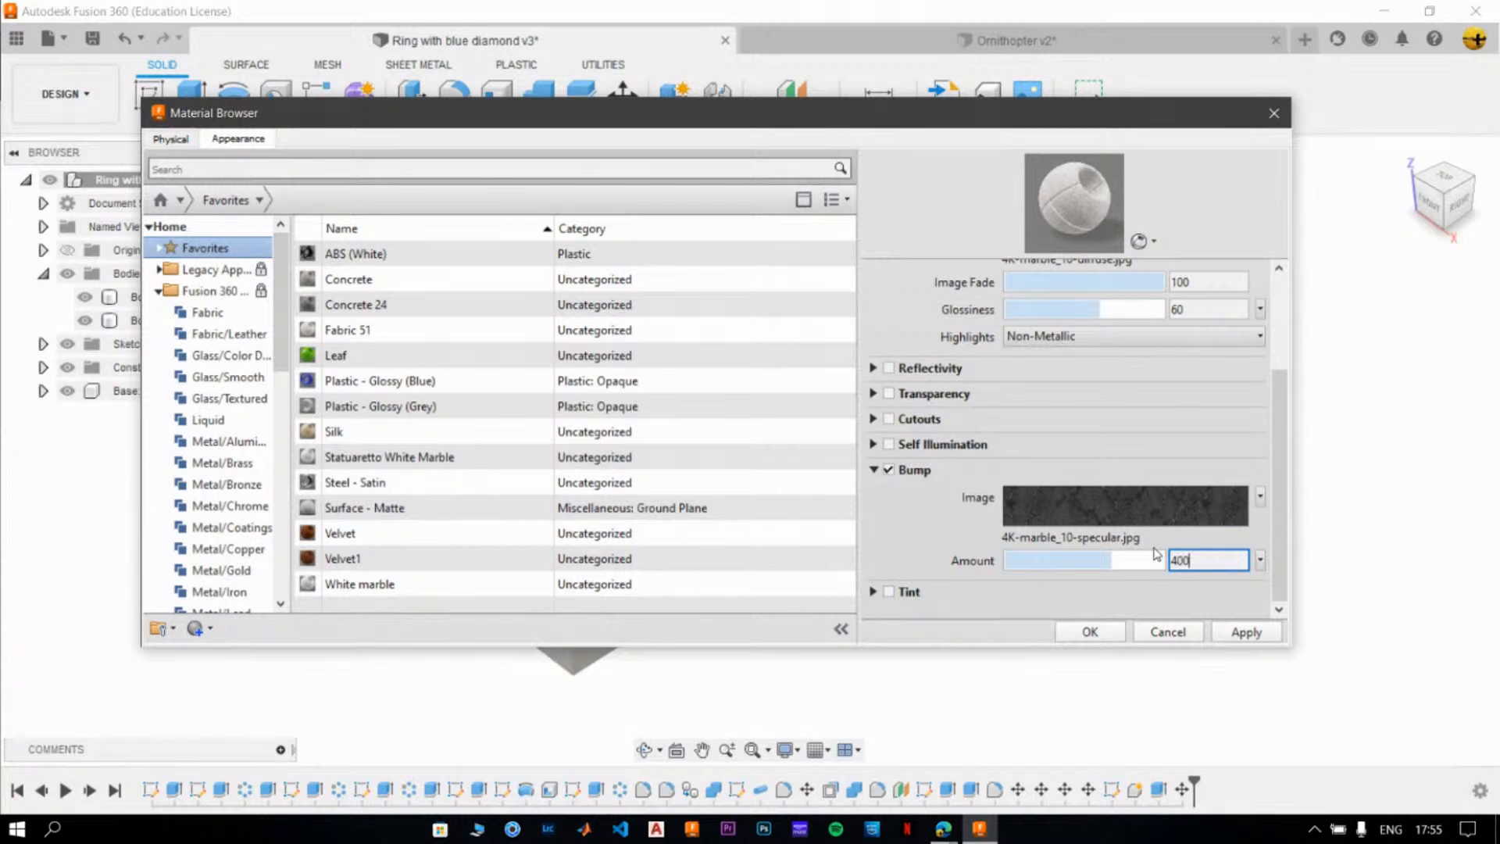
key(Return)
click(918, 528)
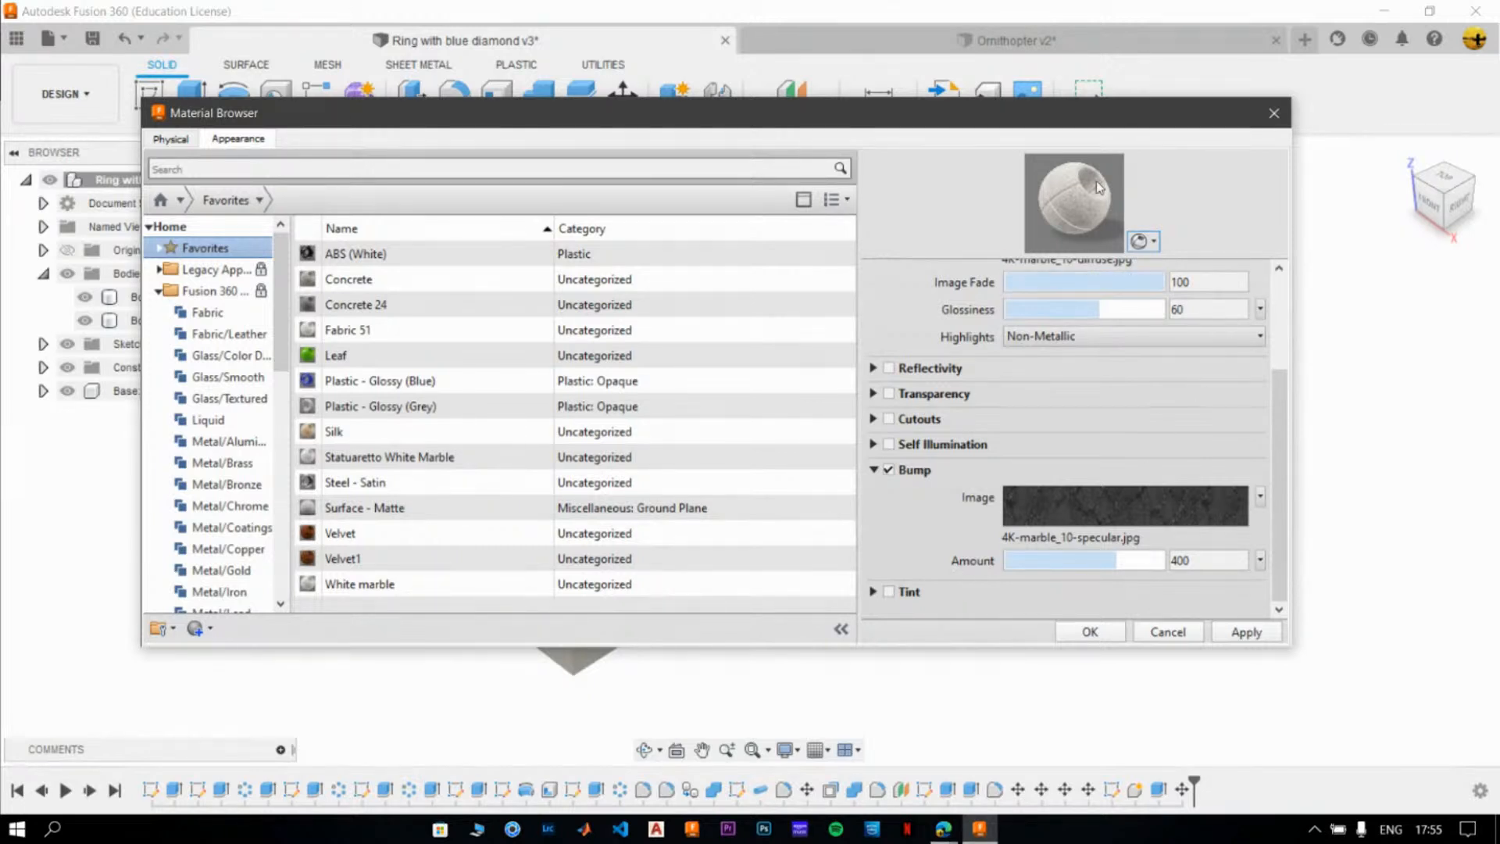
- Preview the marble appearance with an RGB 80 80 80 tint, switching the tint off again
click(888, 592)
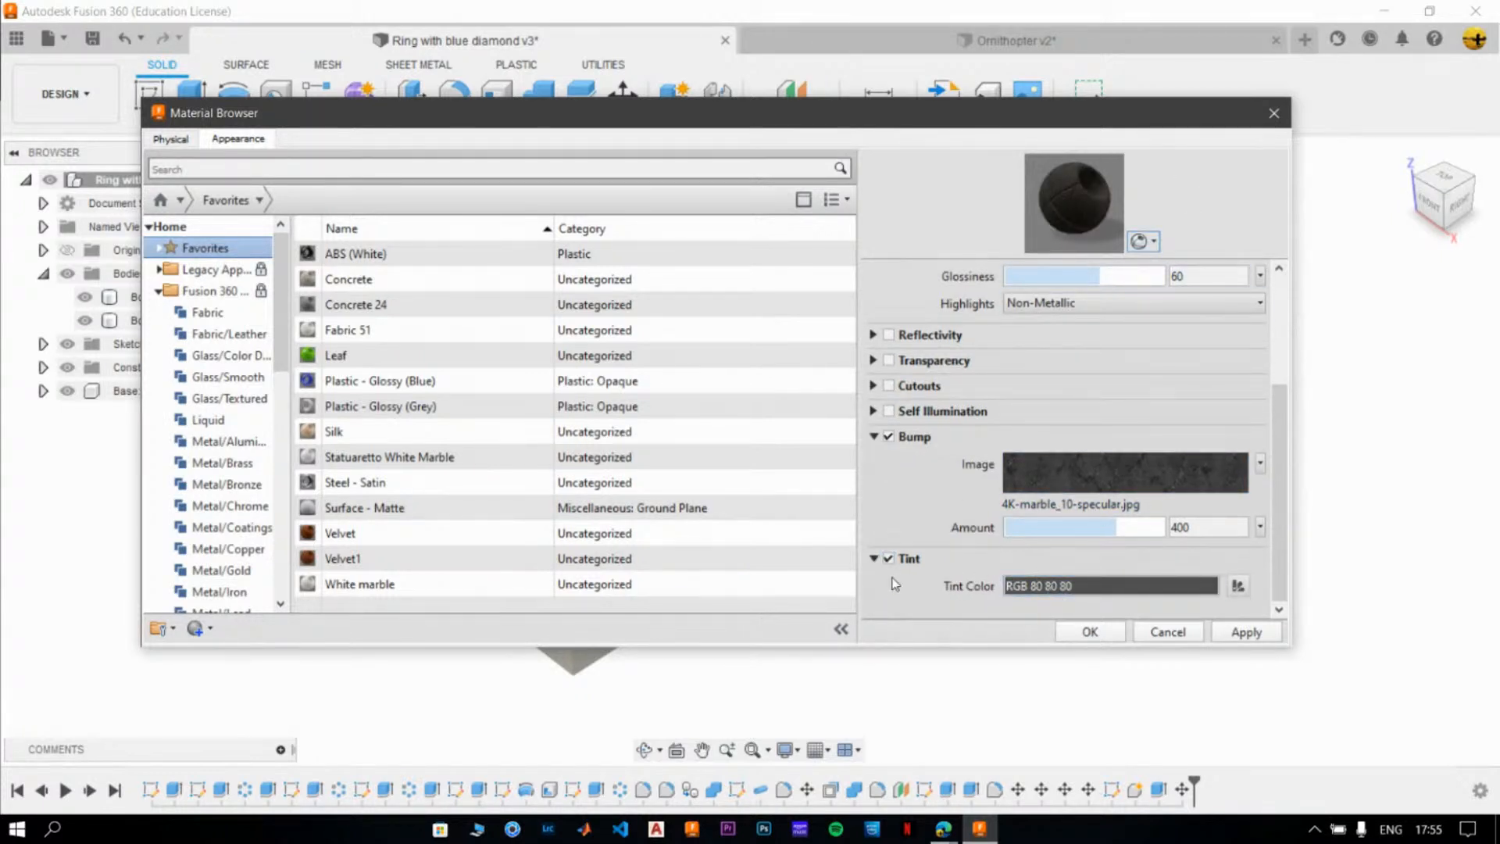
scroll(938, 438, up, 3)
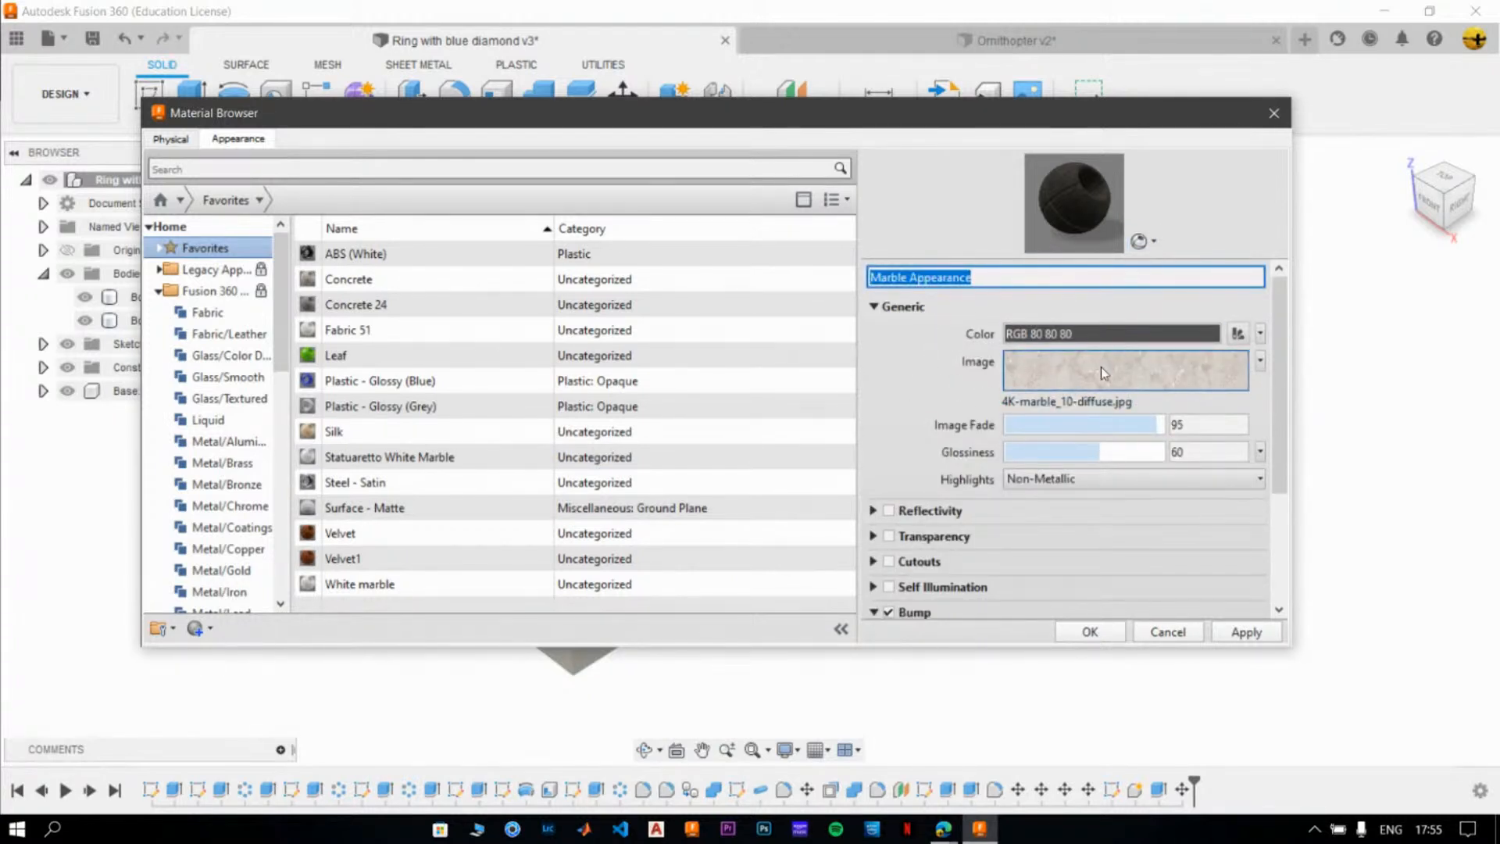
mouse_move(1100, 367)
scroll(948, 582, down, 3)
scroll(947, 582, down, 1)
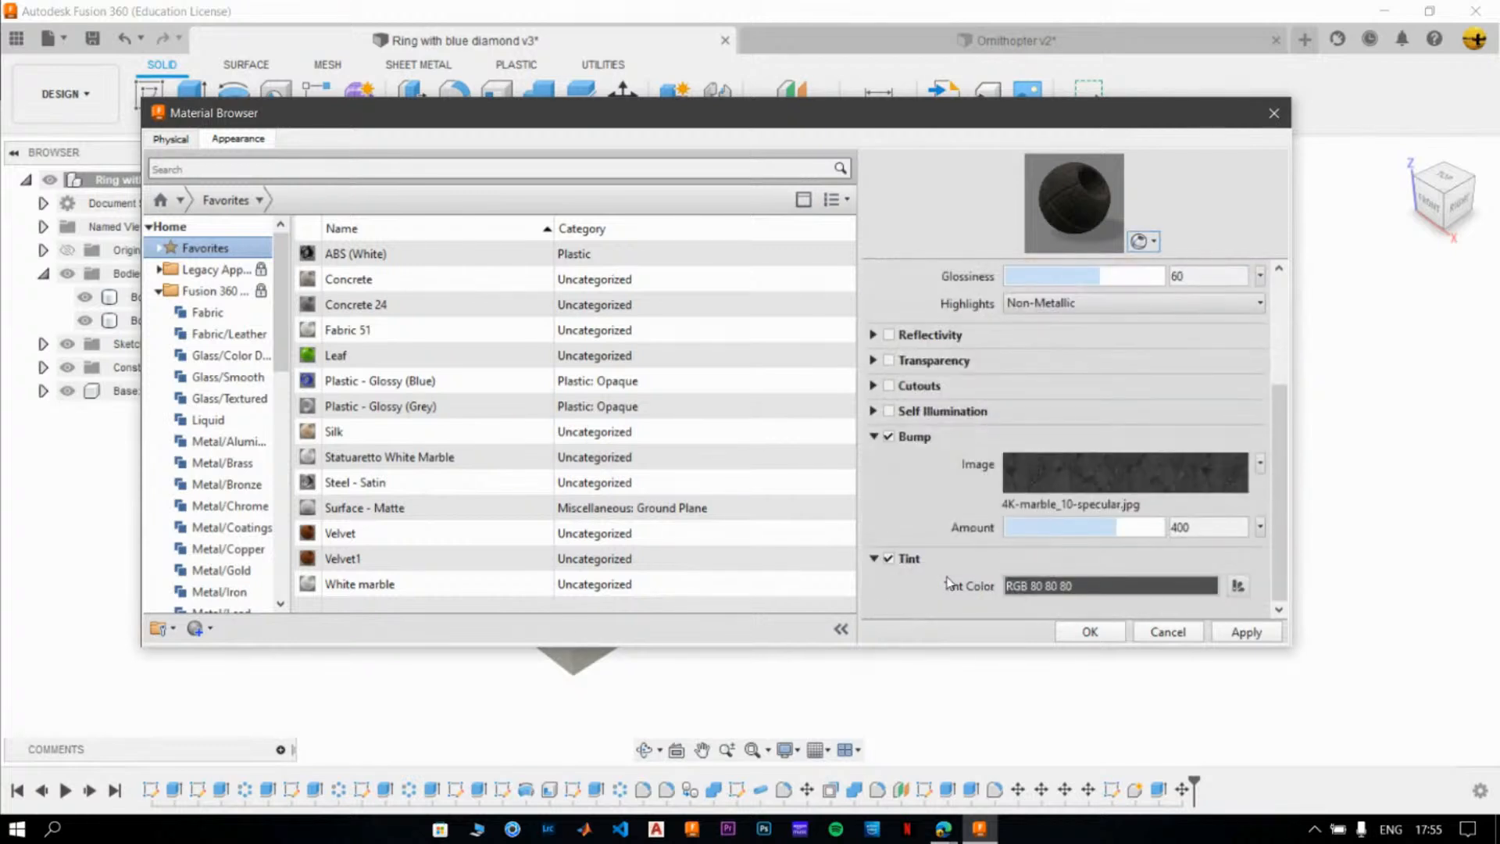
click(889, 558)
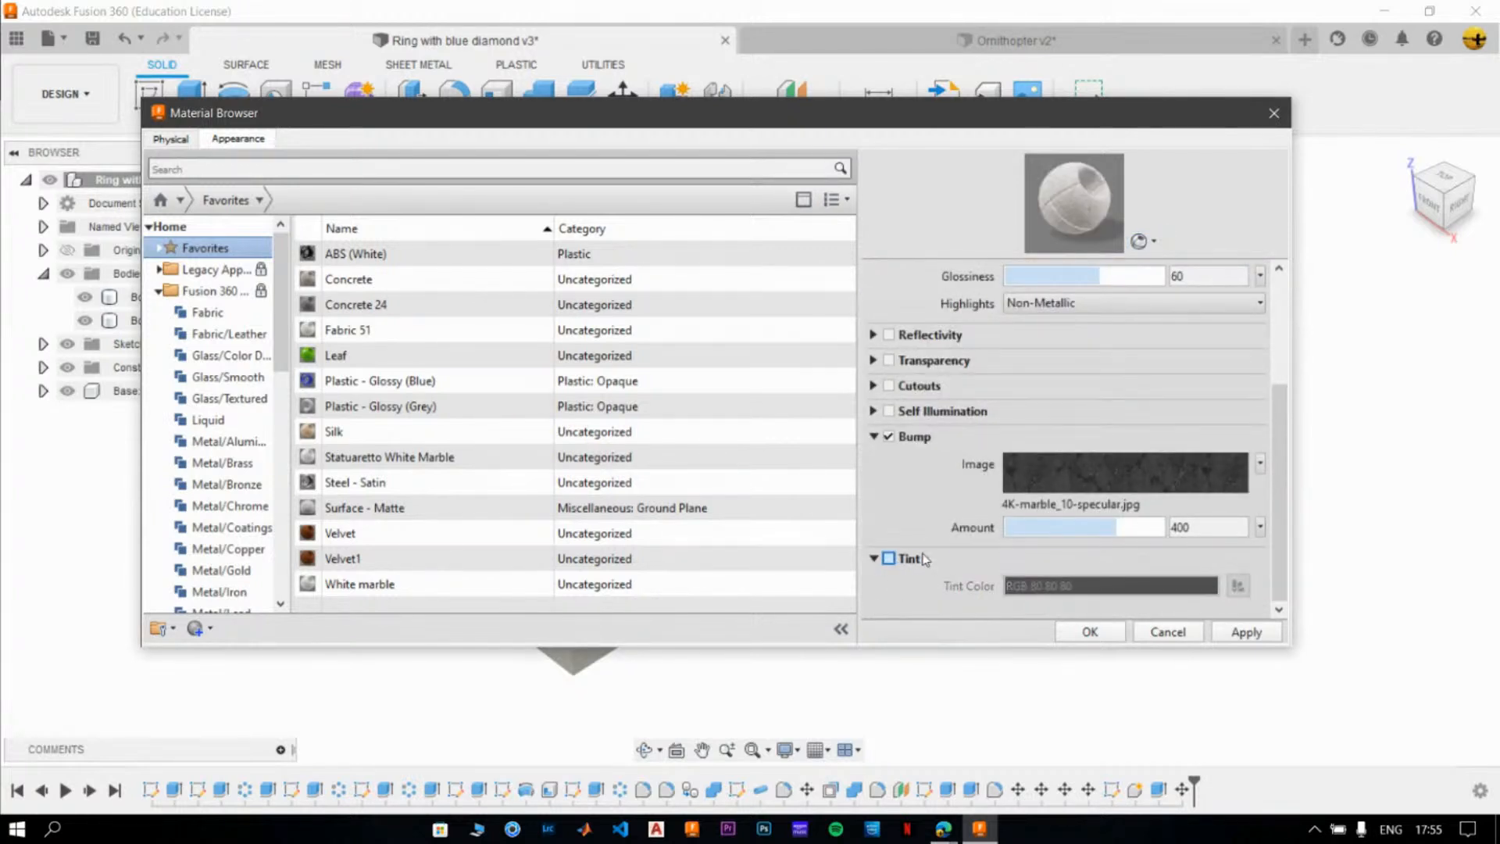
click(874, 558)
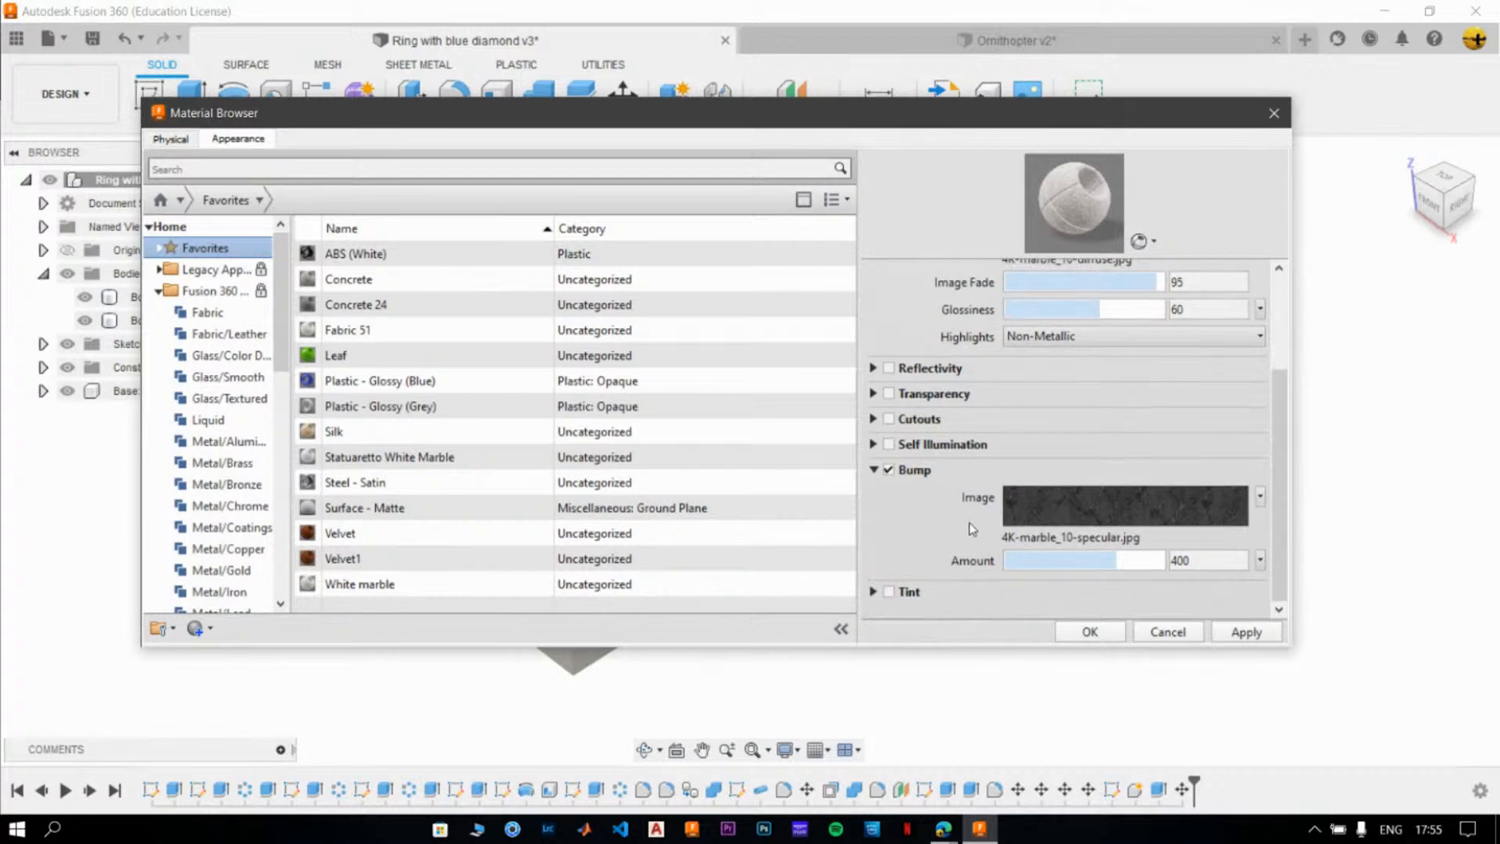
- Save the Marble Appearance settings to the favorites and close the material editor and browser
scroll(1053, 430, up, 3)
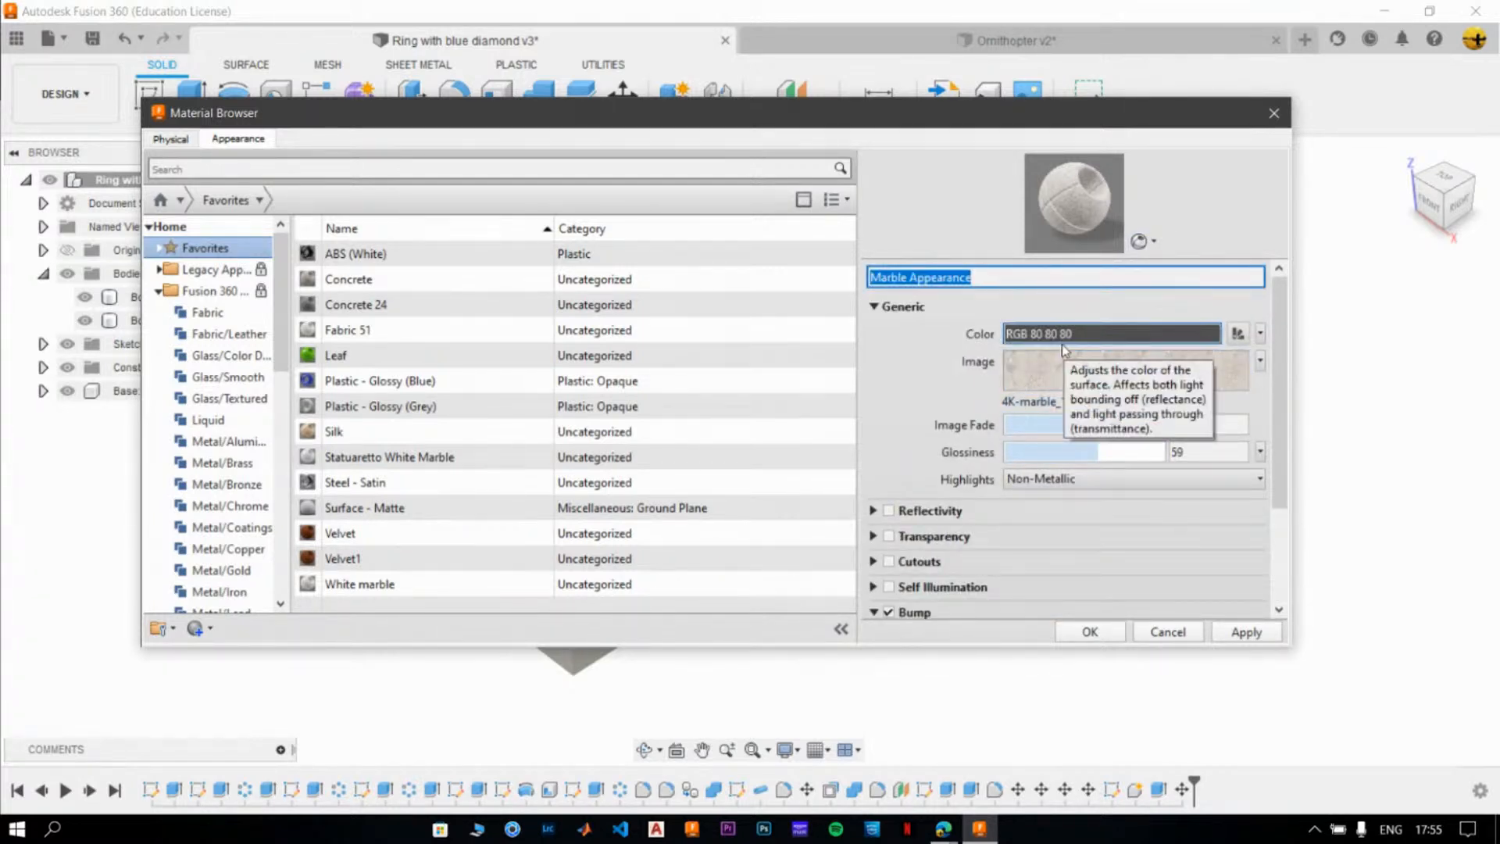
mouse_move(1057, 371)
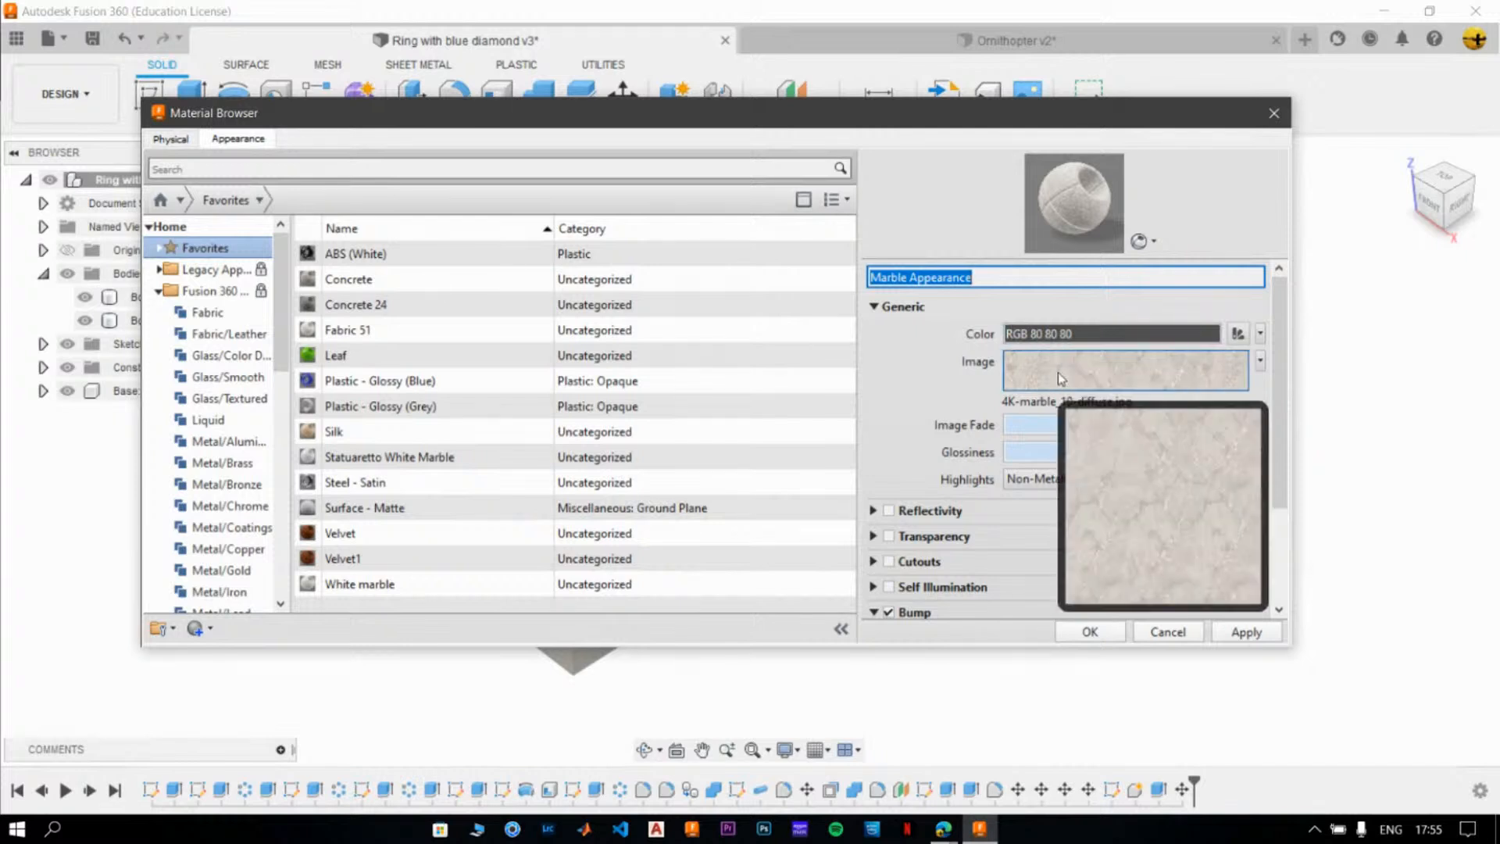
click(1241, 637)
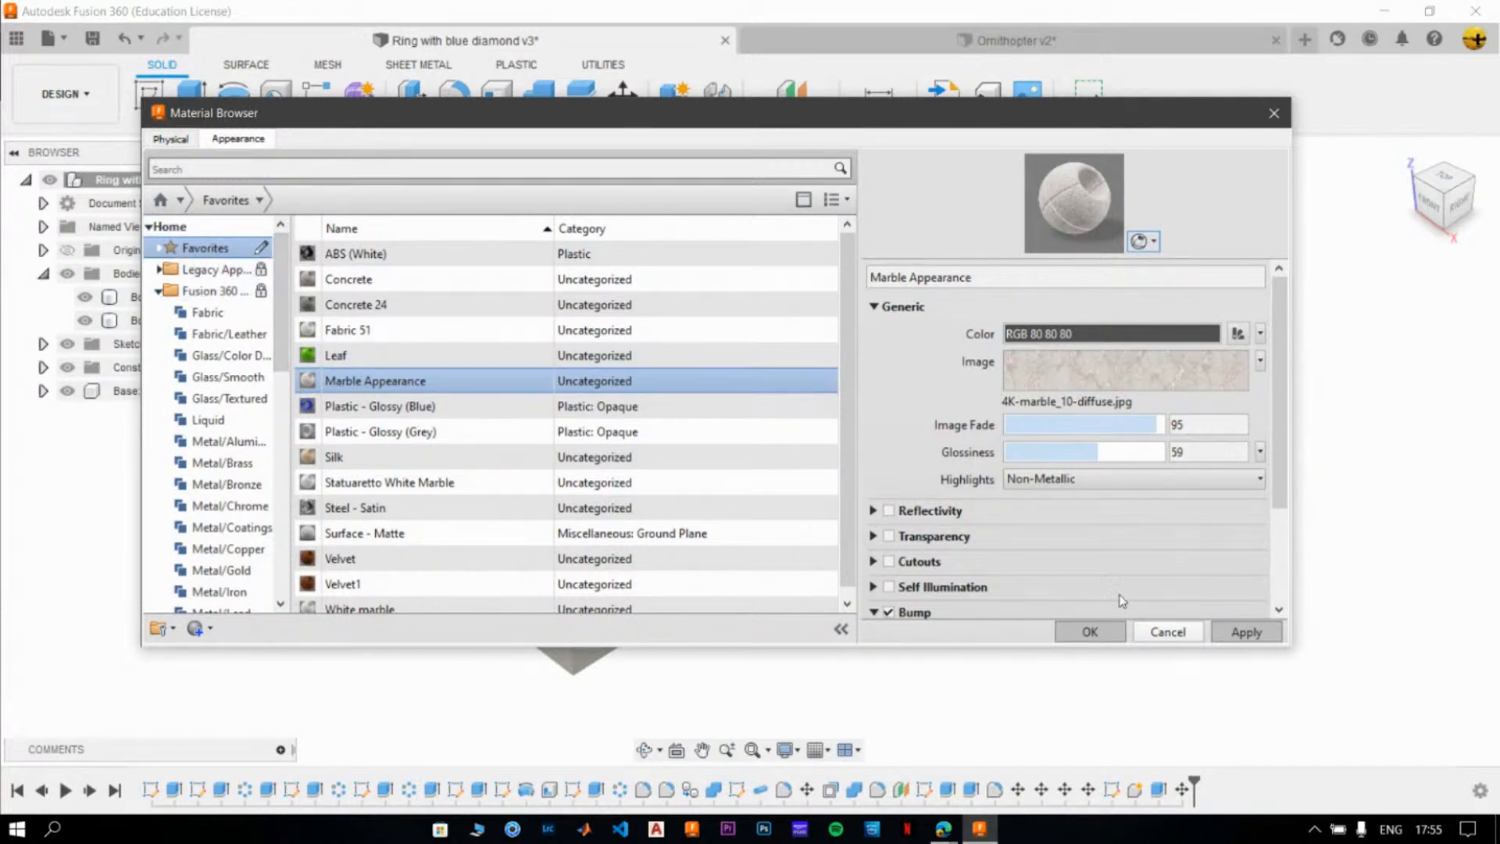
click(1158, 632)
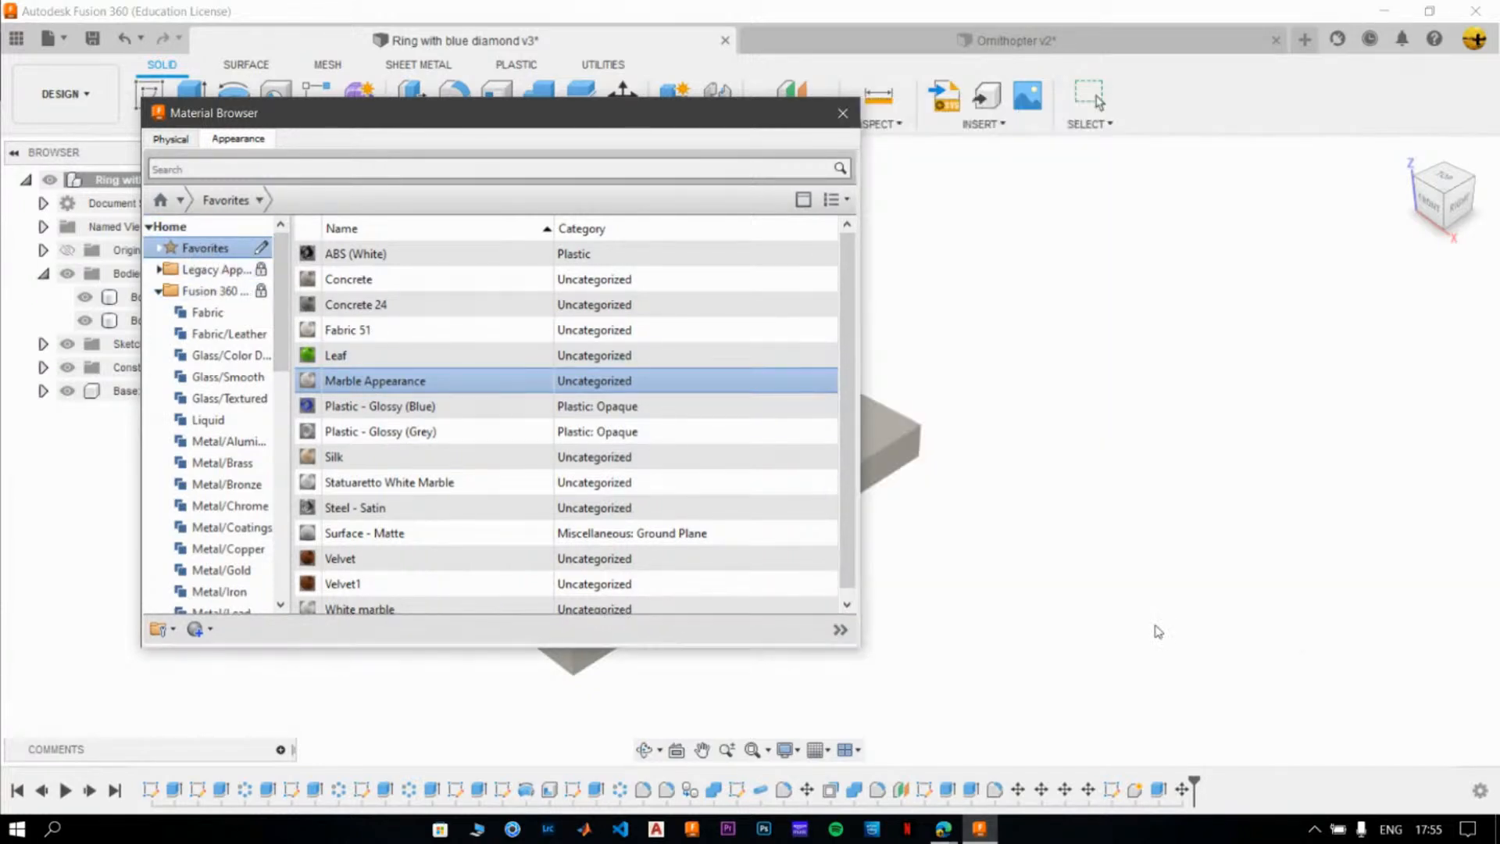
click(842, 112)
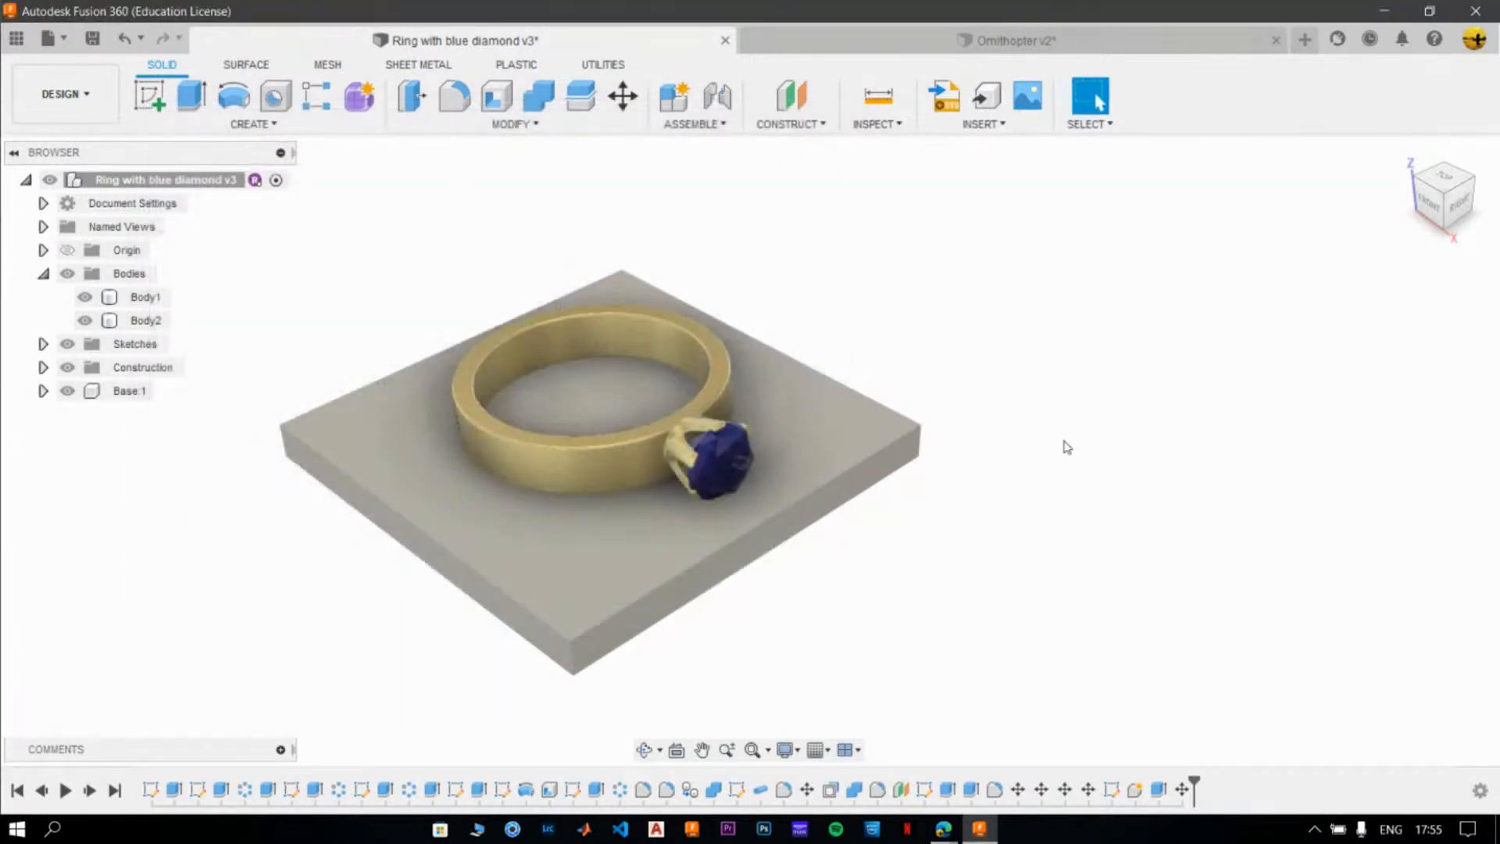
- Apply the custom Marble Appearance from the favorite appearances to the square base under the ring
click(547, 124)
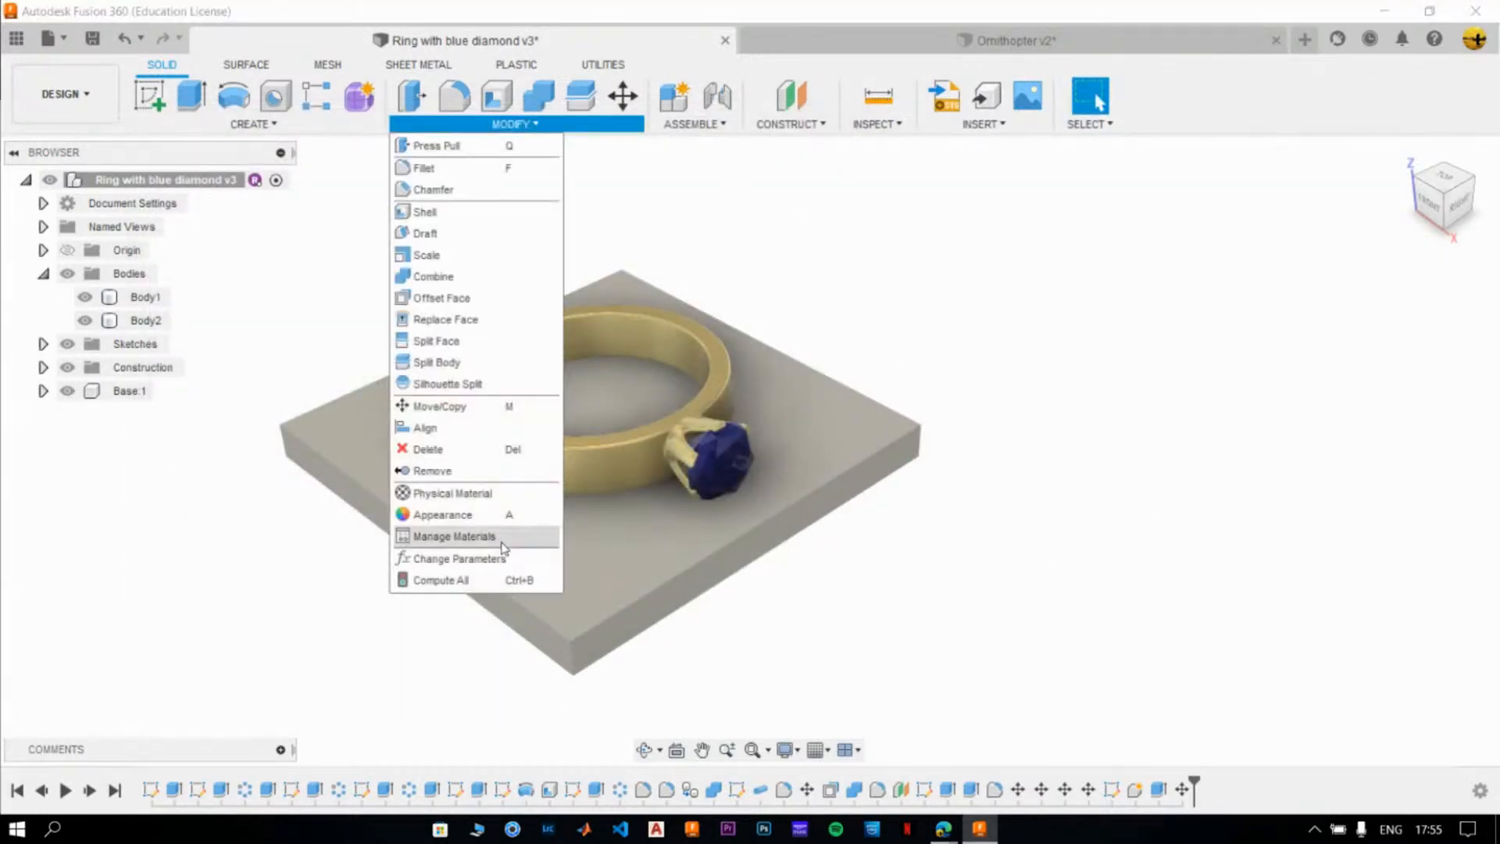
click(483, 512)
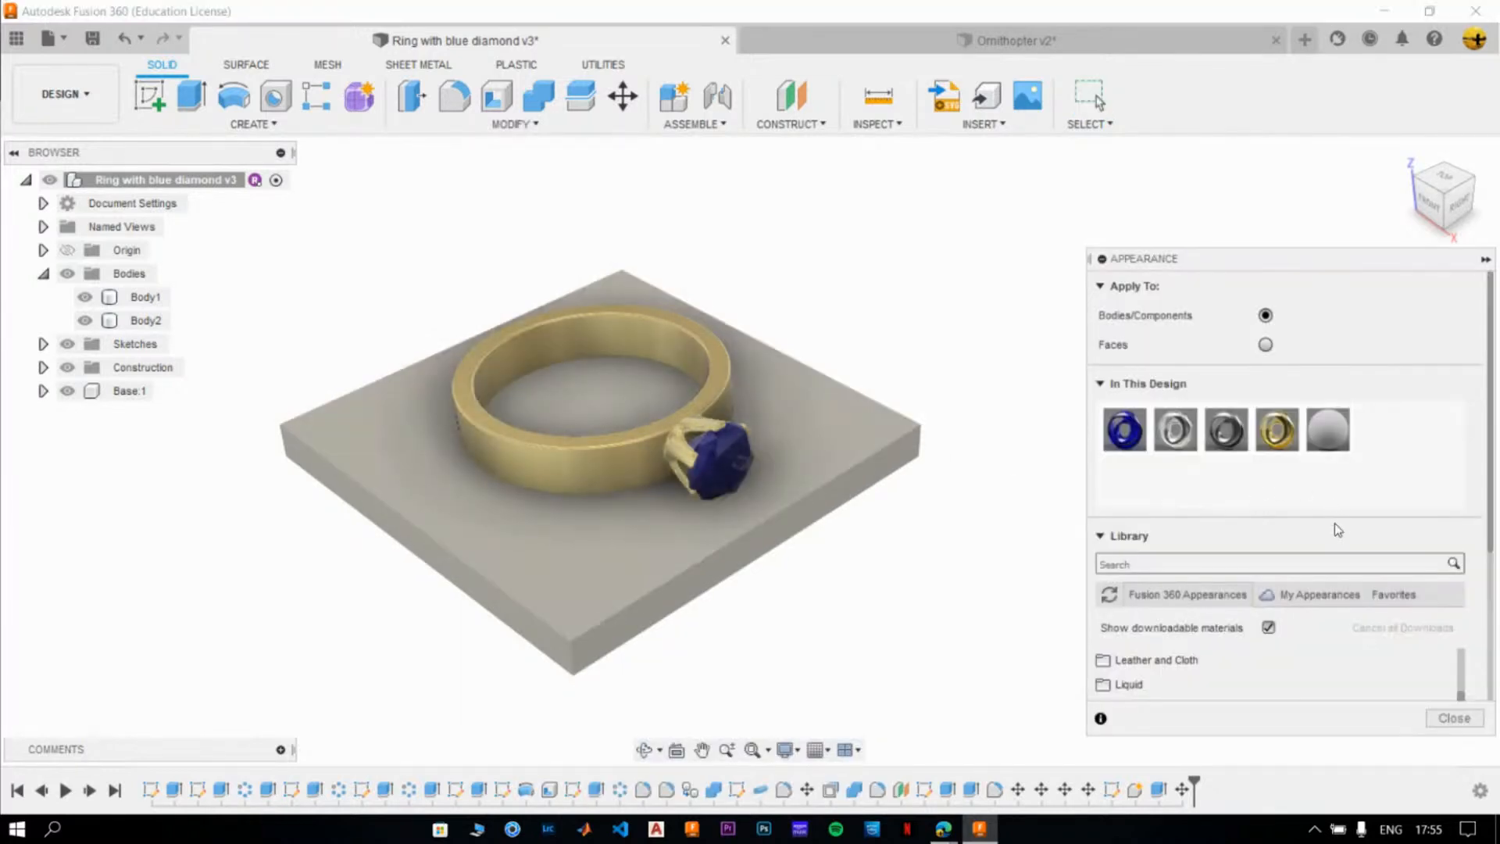
click(1393, 595)
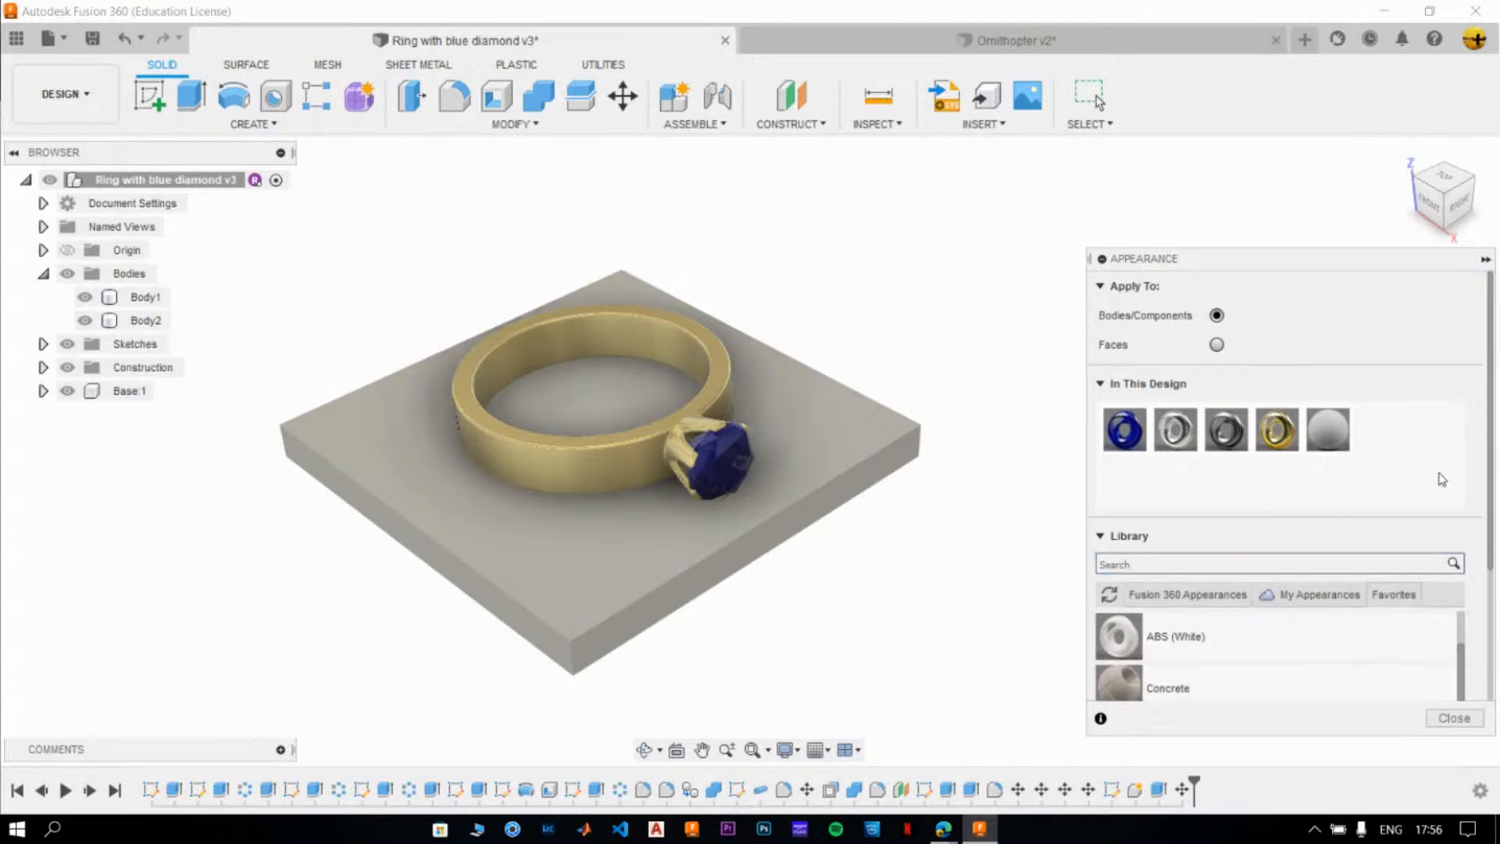
drag(1490, 450, 1496, 598)
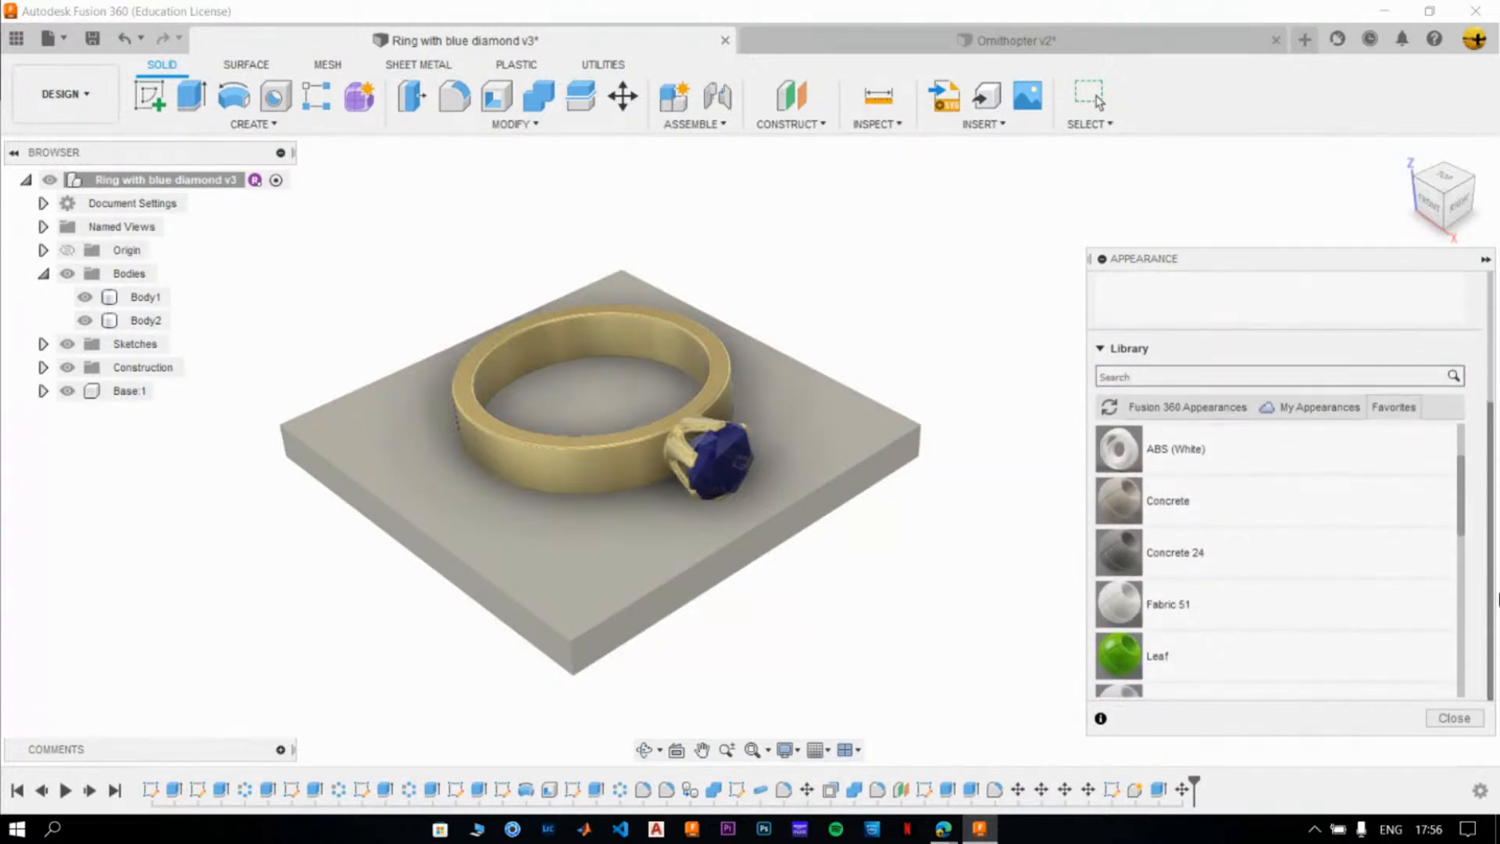
drag(1461, 509, 1462, 569)
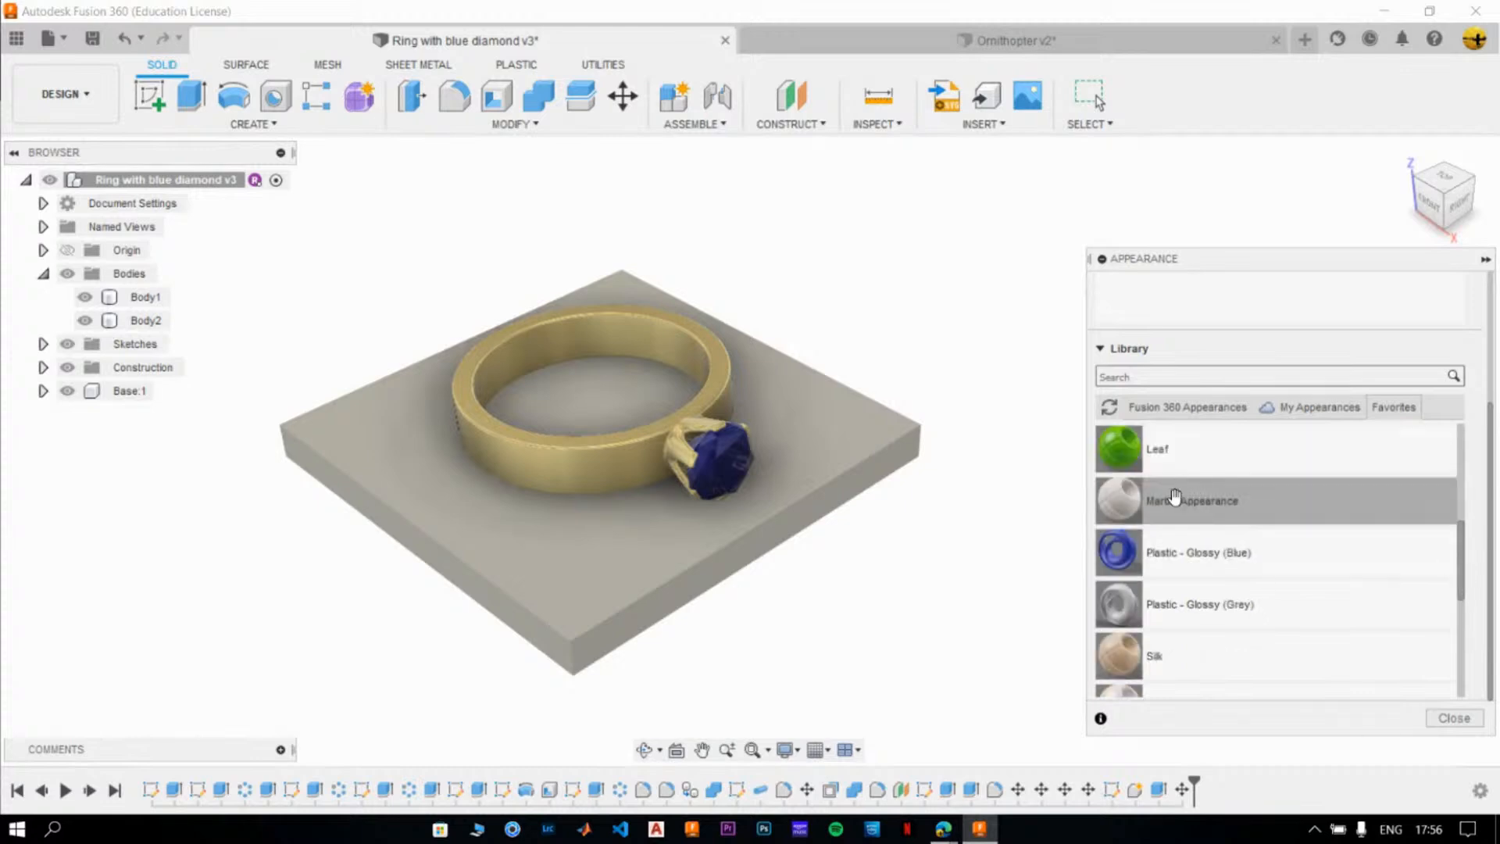
drag(1192, 504, 828, 428)
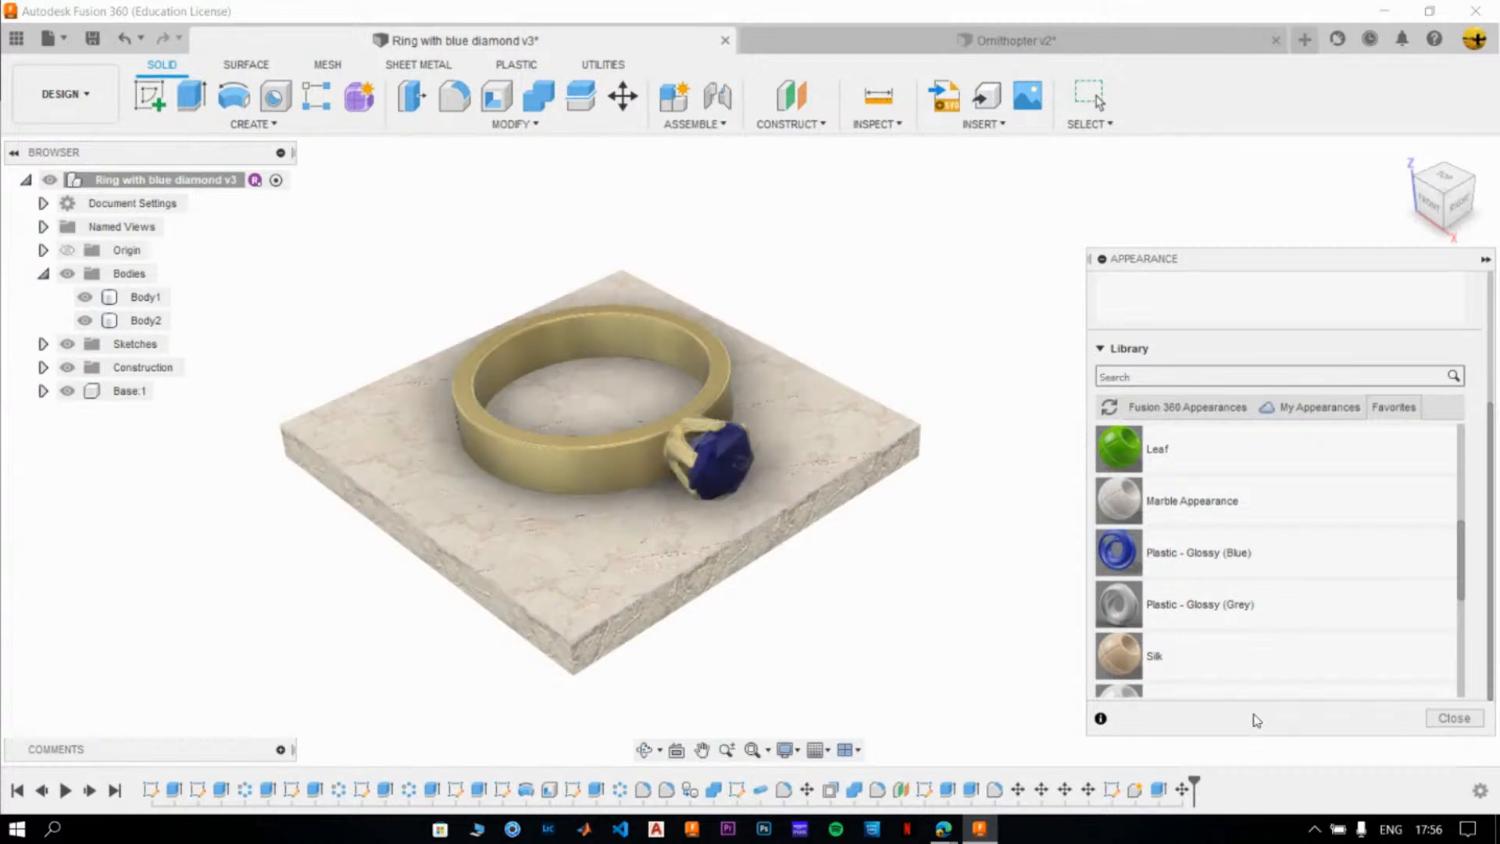
drag(1459, 564, 1480, 453)
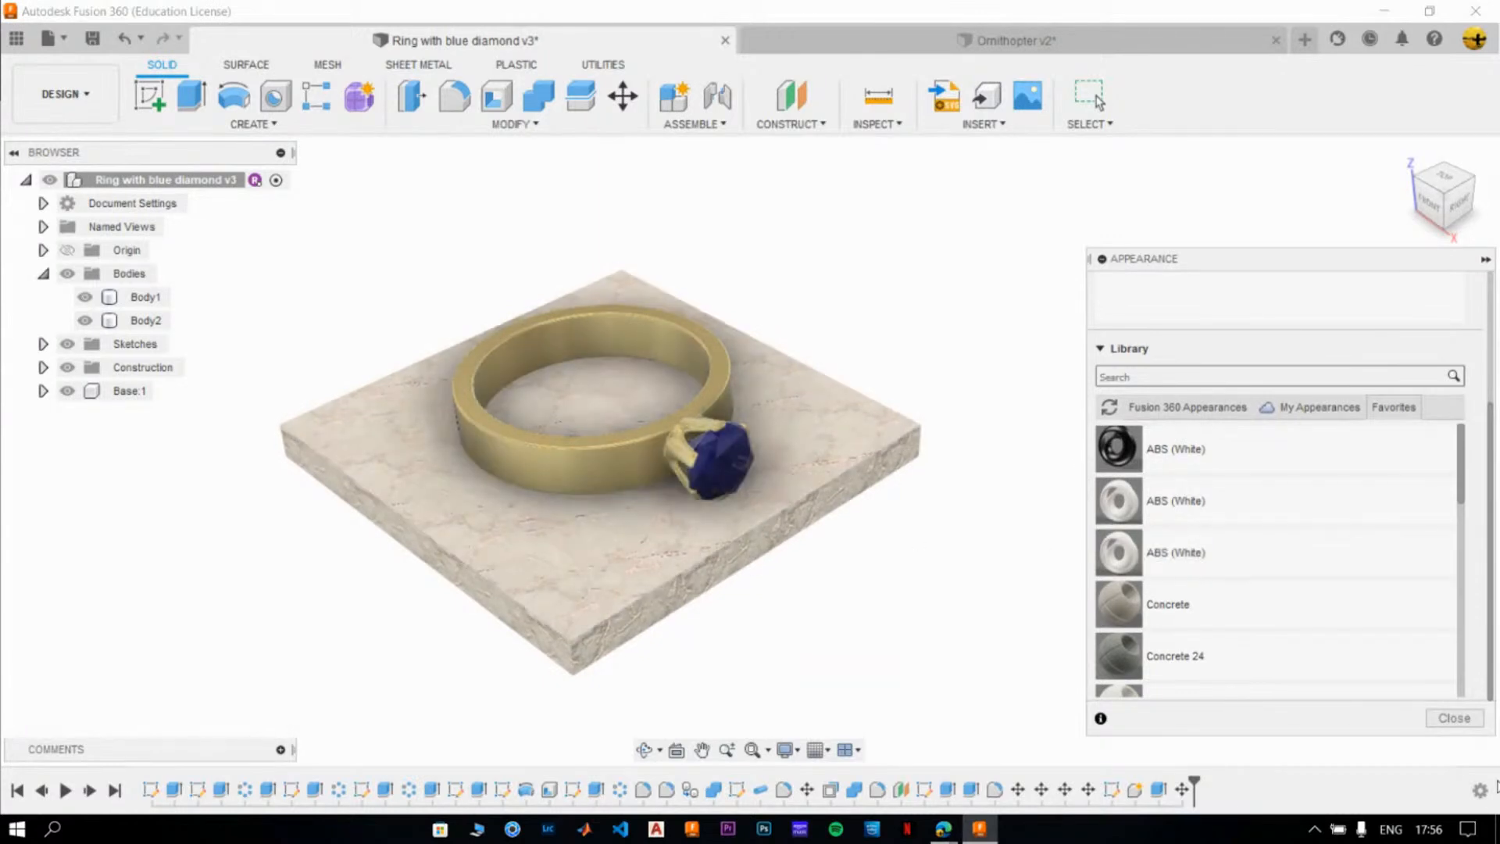
- Close the appearance browser, save the ring design as a new version and switch to the Render workspace
click(1454, 718)
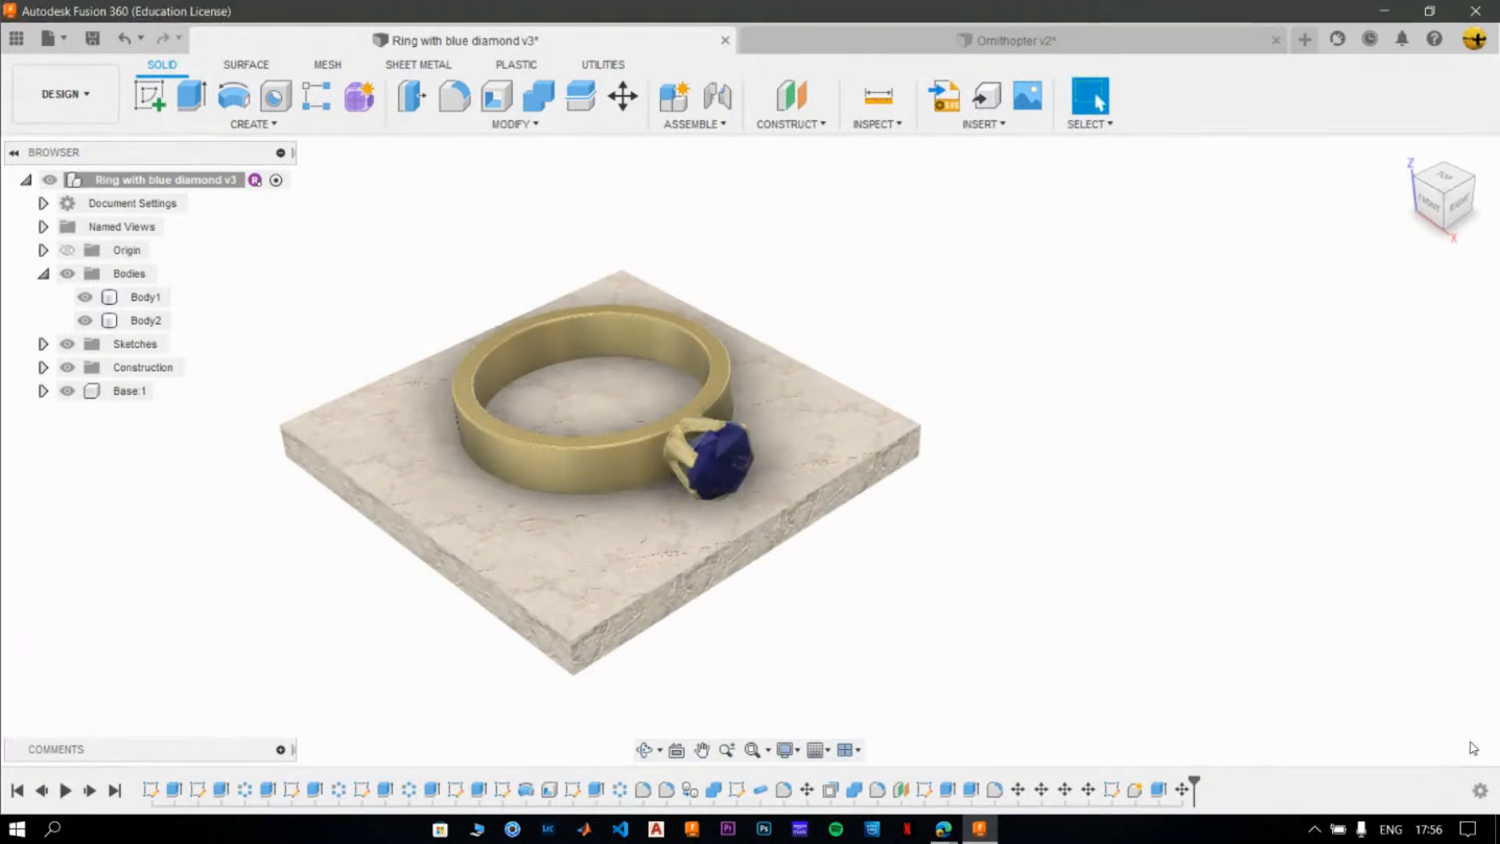
click(103, 49)
click(730, 461)
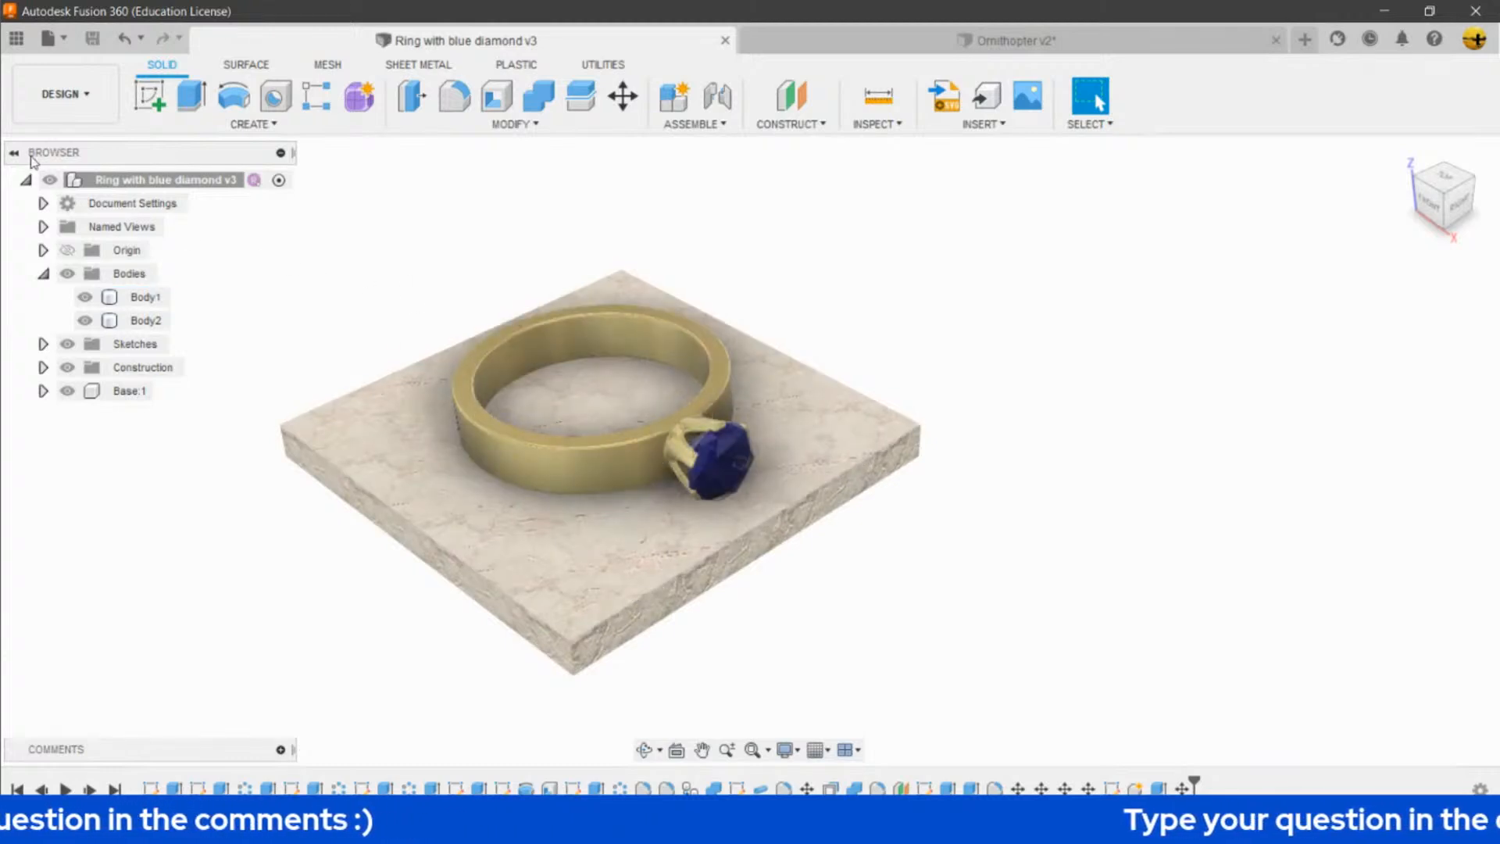
click(61, 92)
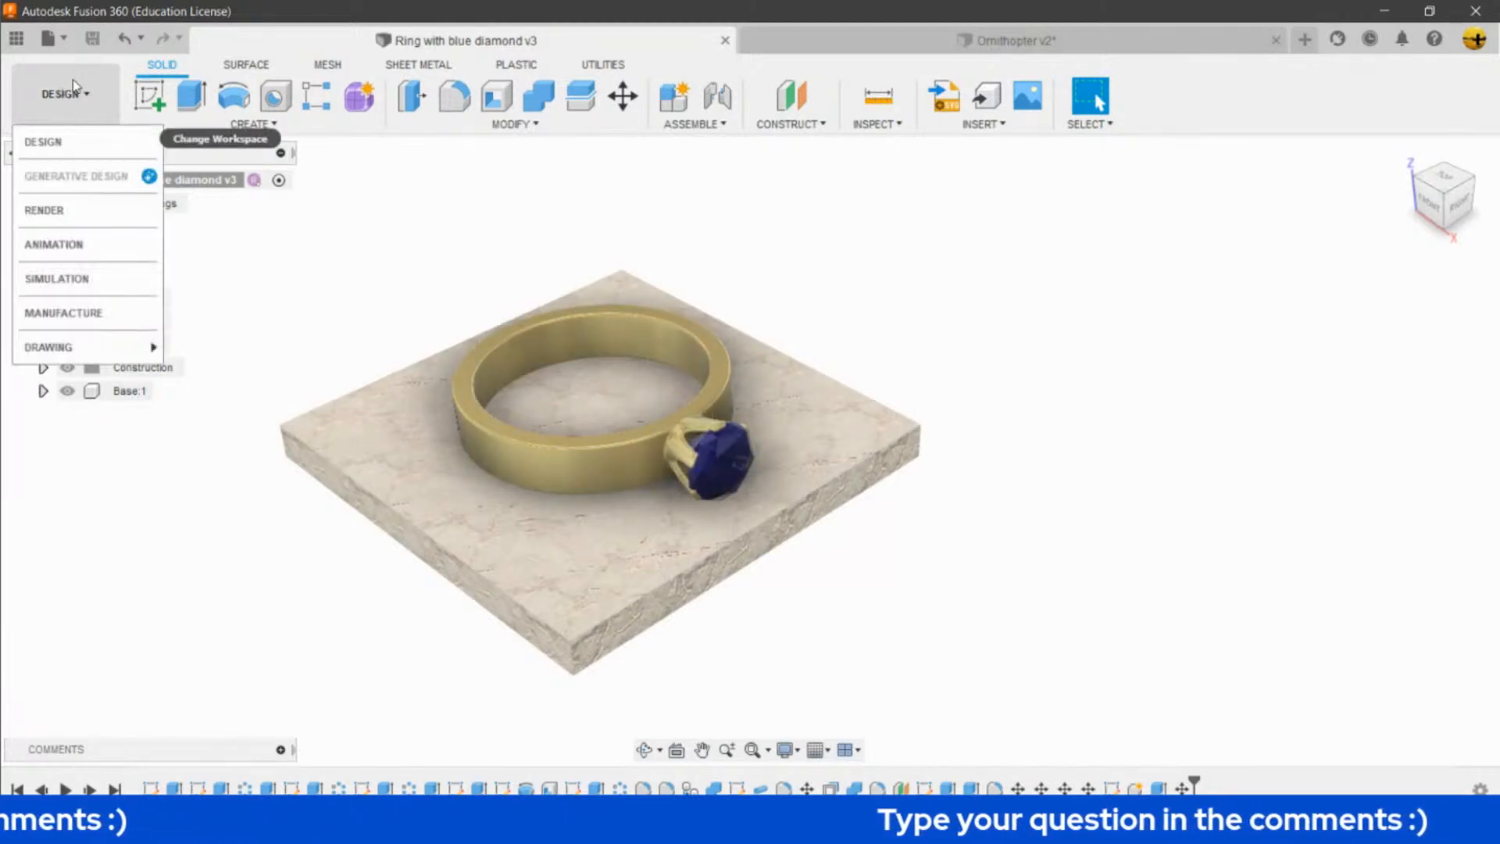
click(51, 210)
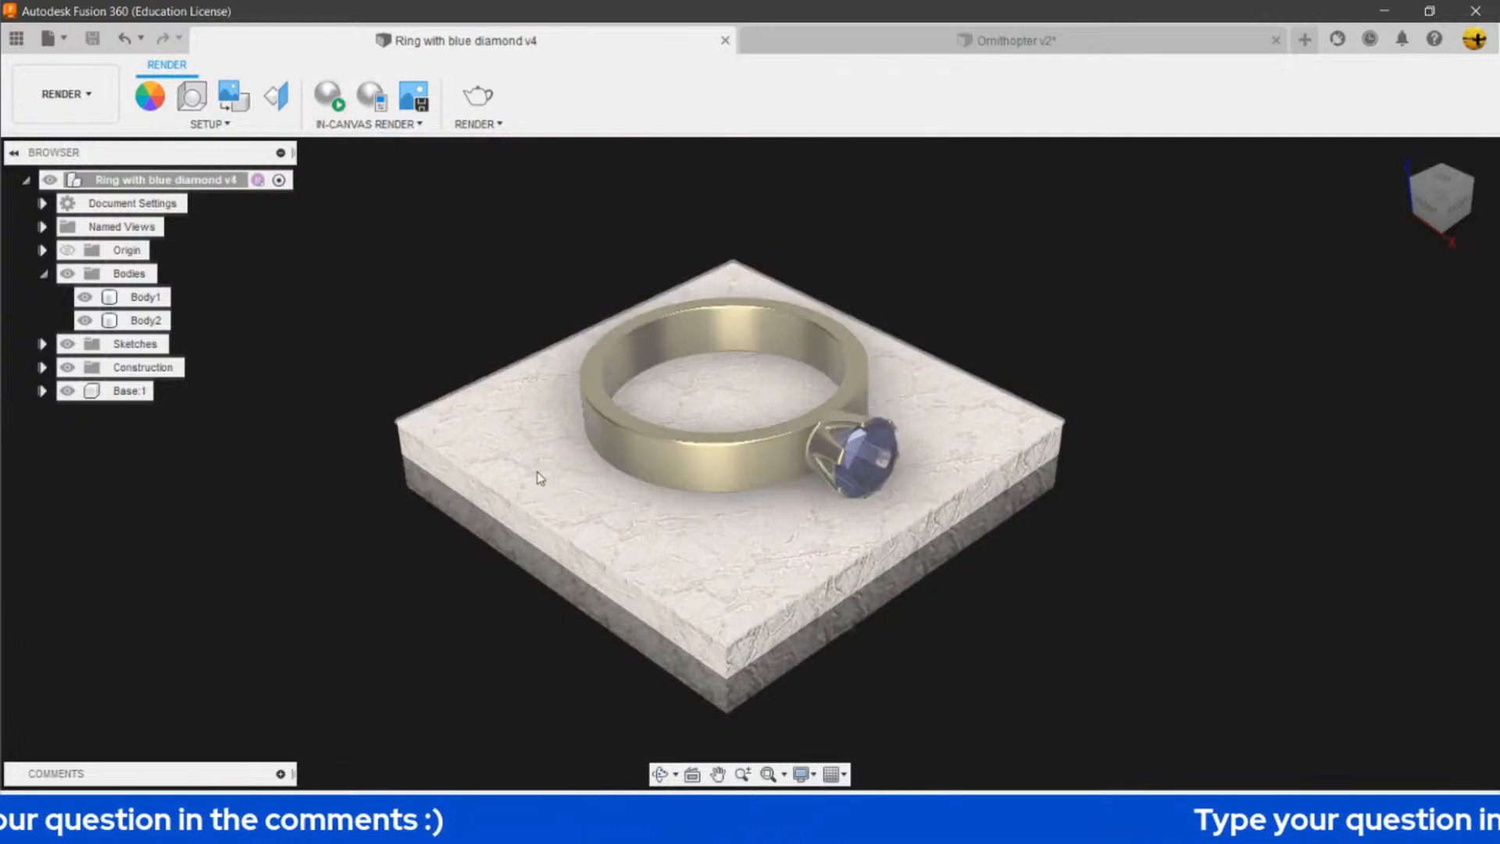
- Preview the ring on its marble base with an in-canvas render, stopping the render after checking it
scroll(594, 508, up, 2)
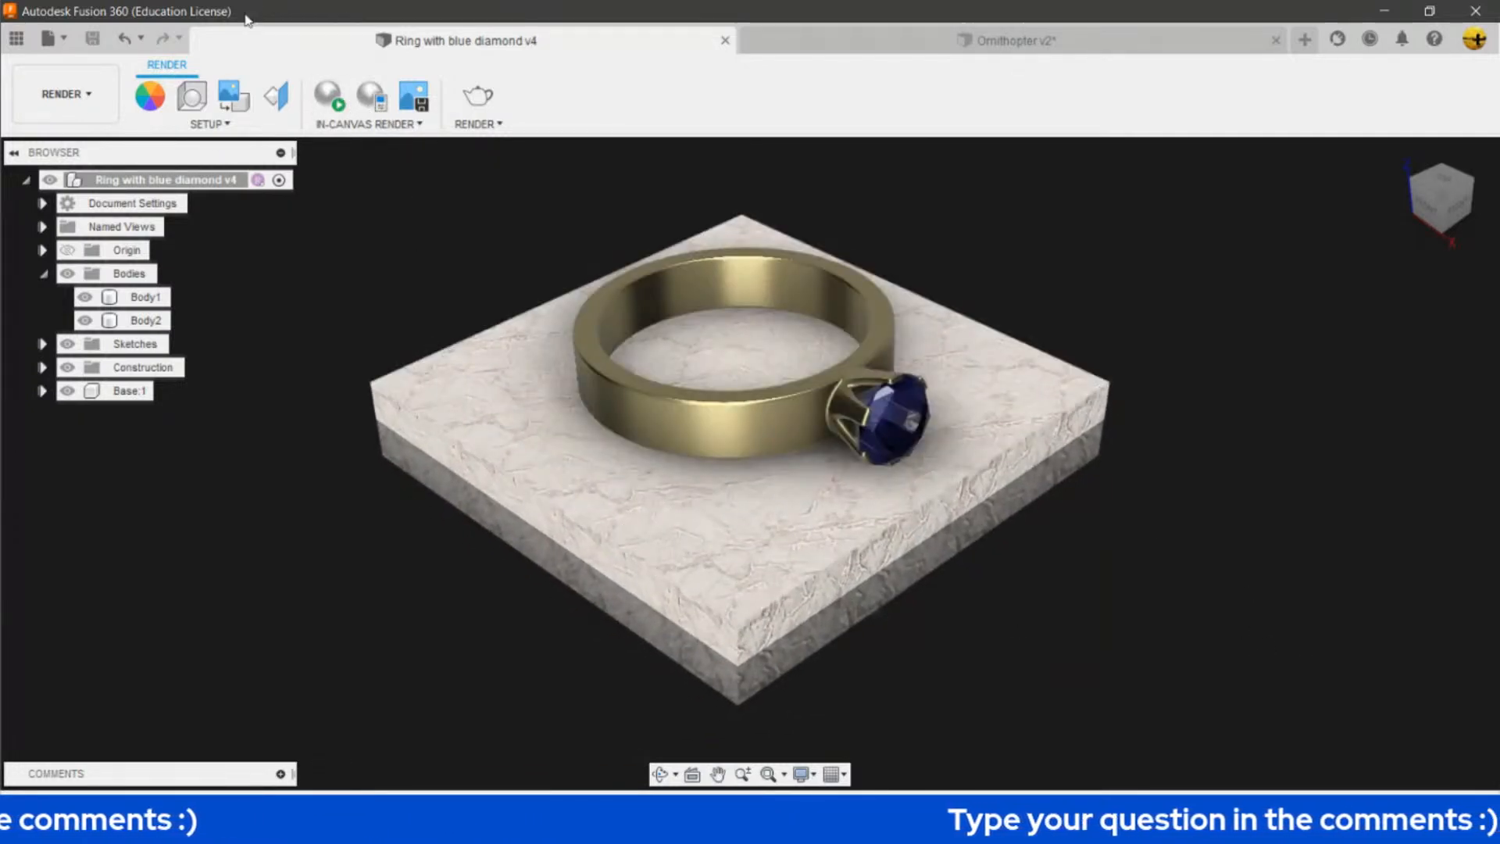
click(328, 103)
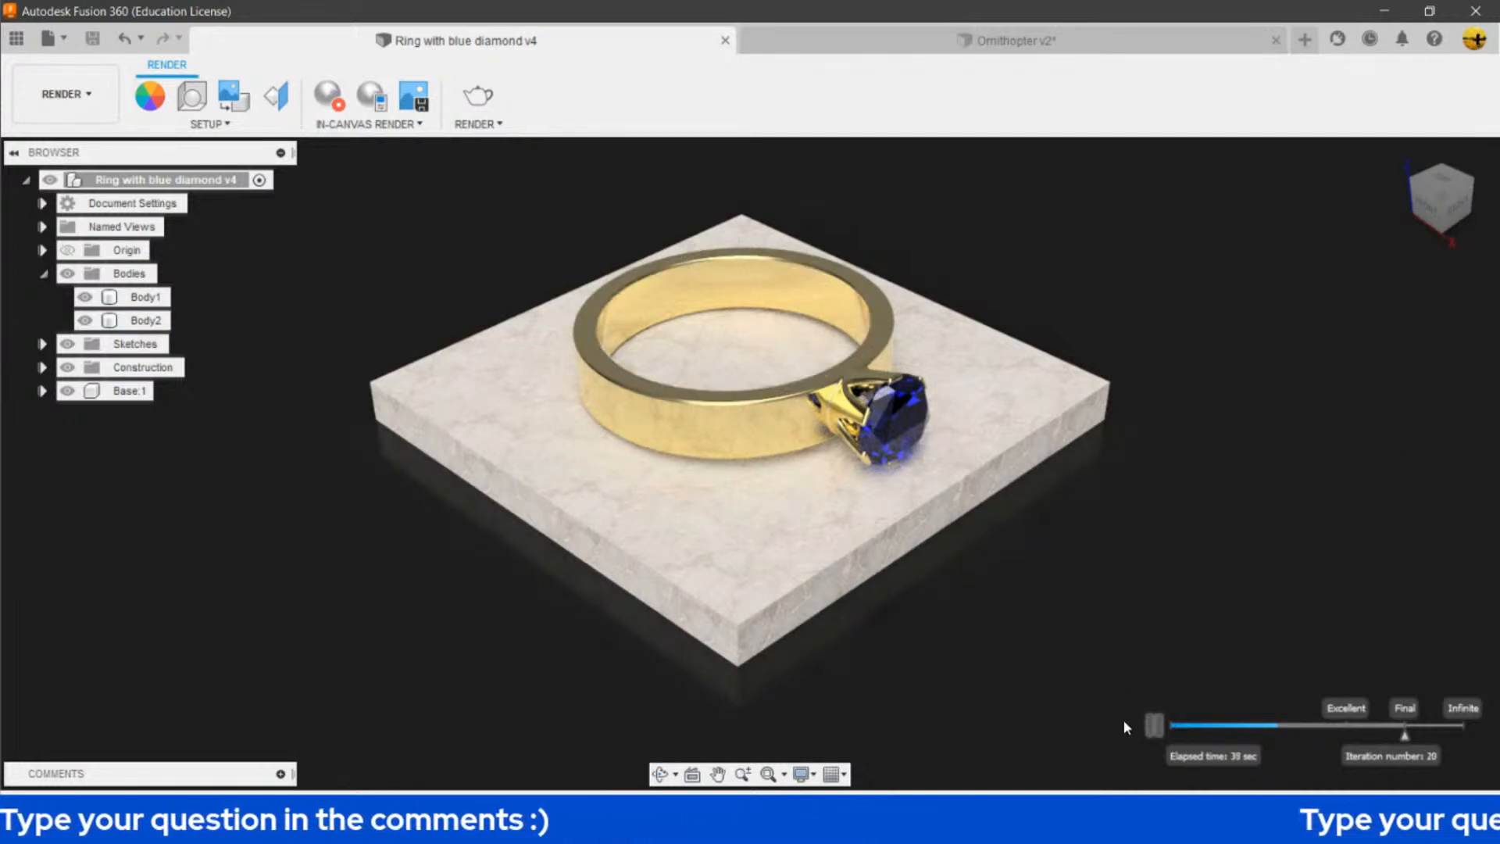
click(327, 99)
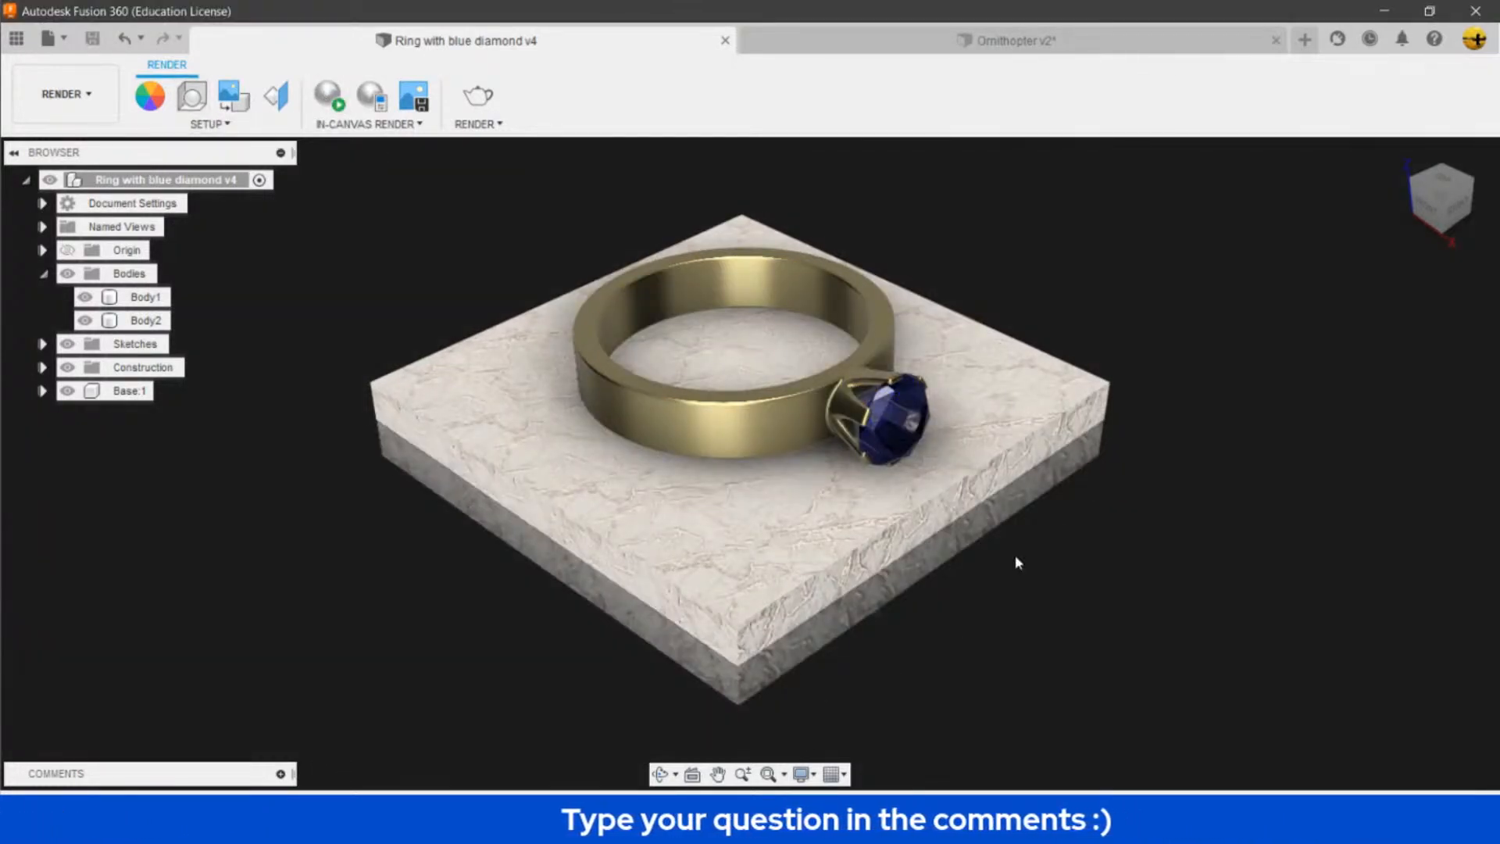
- Turn off the ground reflections in the ring's scene settings
click(192, 95)
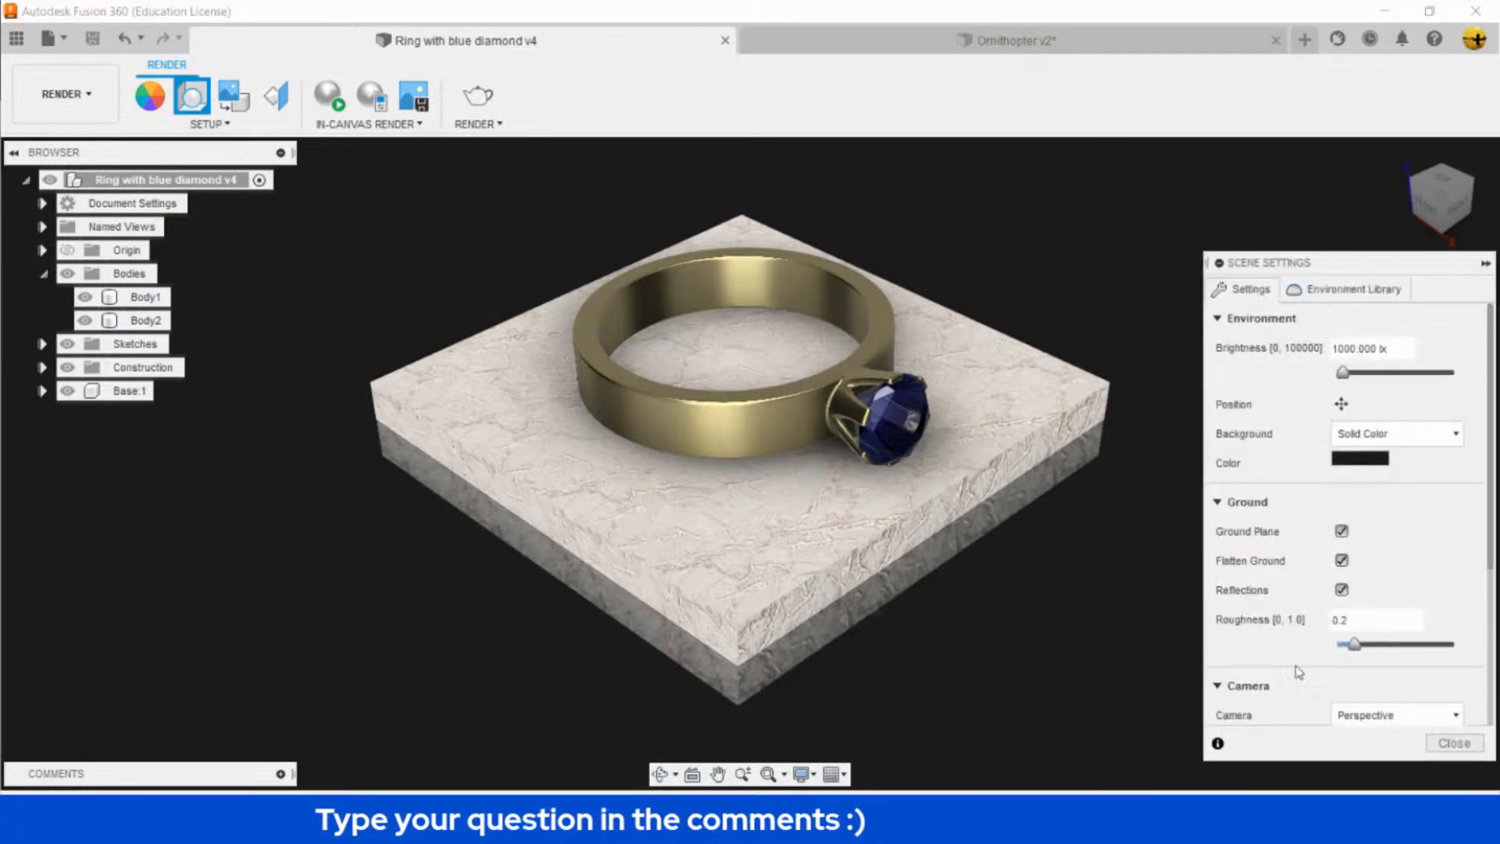
click(1344, 592)
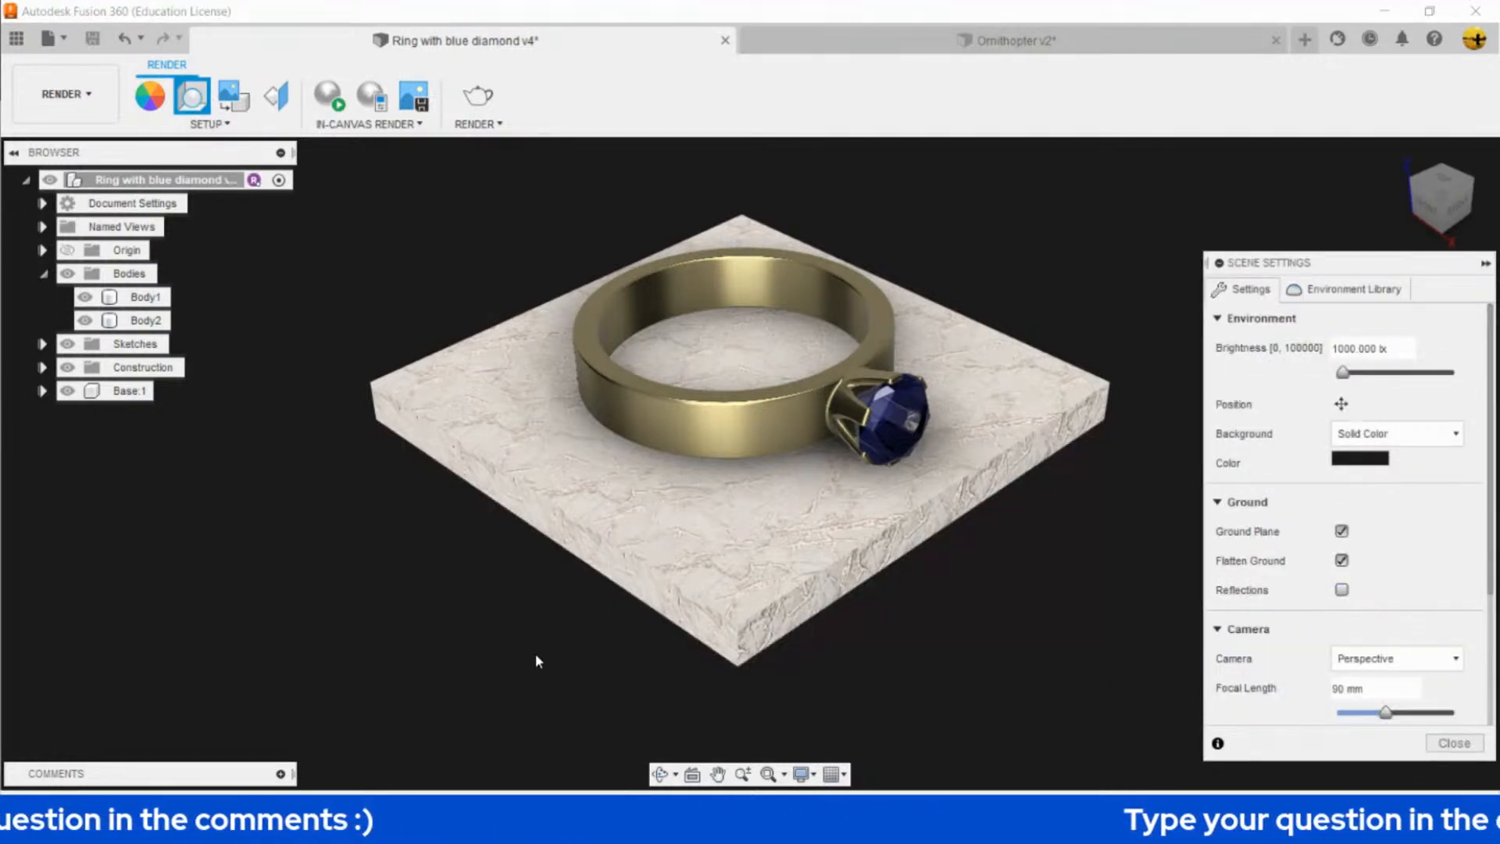
click(1454, 743)
- Submit a Final quality cloud render of the ring on its base at the 8.5x11" 300PPI print size
middle_drag(1028, 613, 1058, 640)
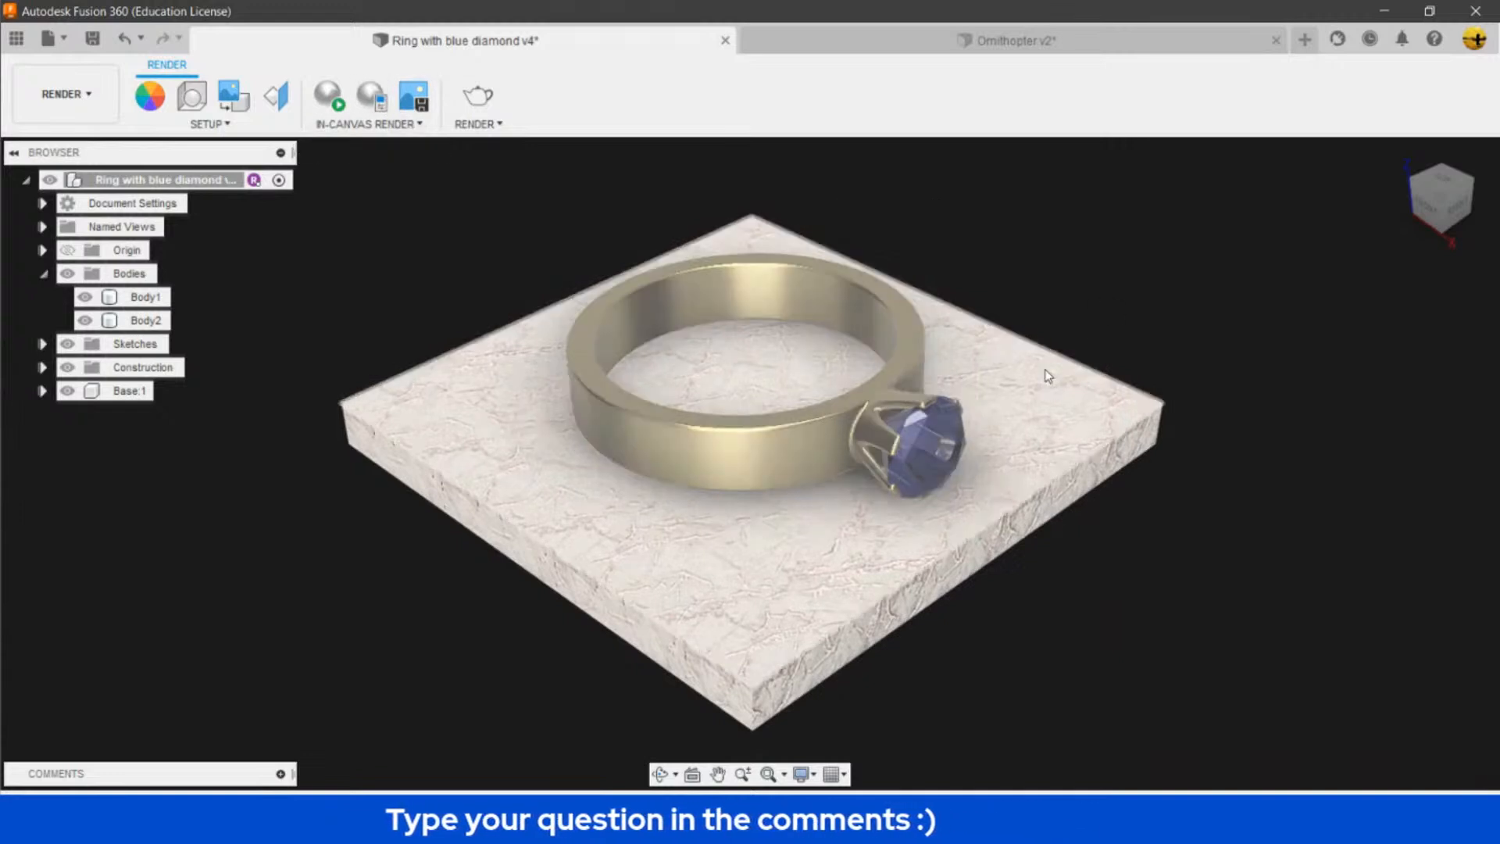
click(478, 99)
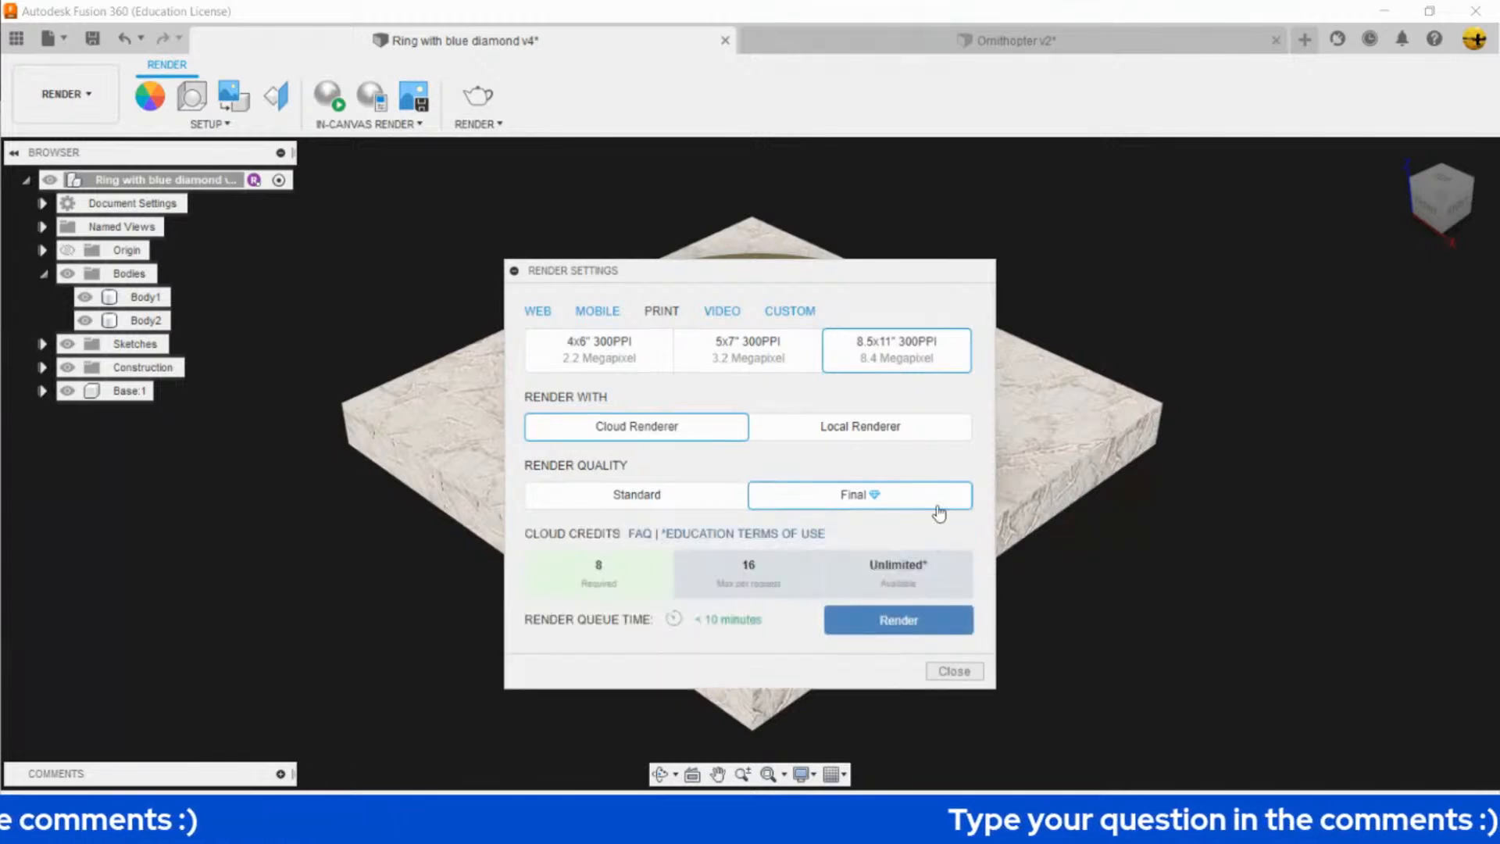
click(919, 623)
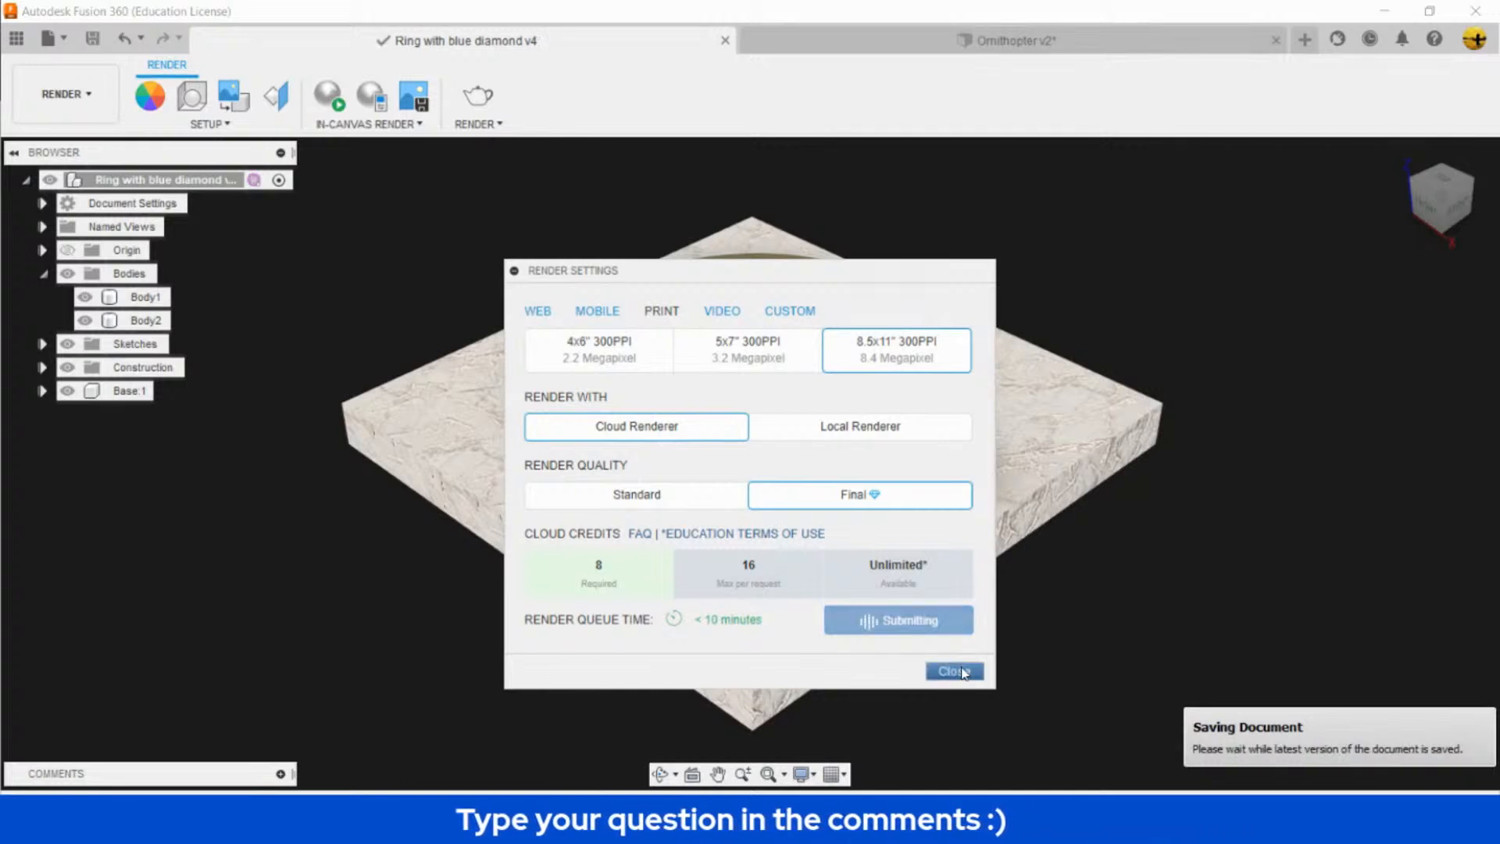
click(954, 671)
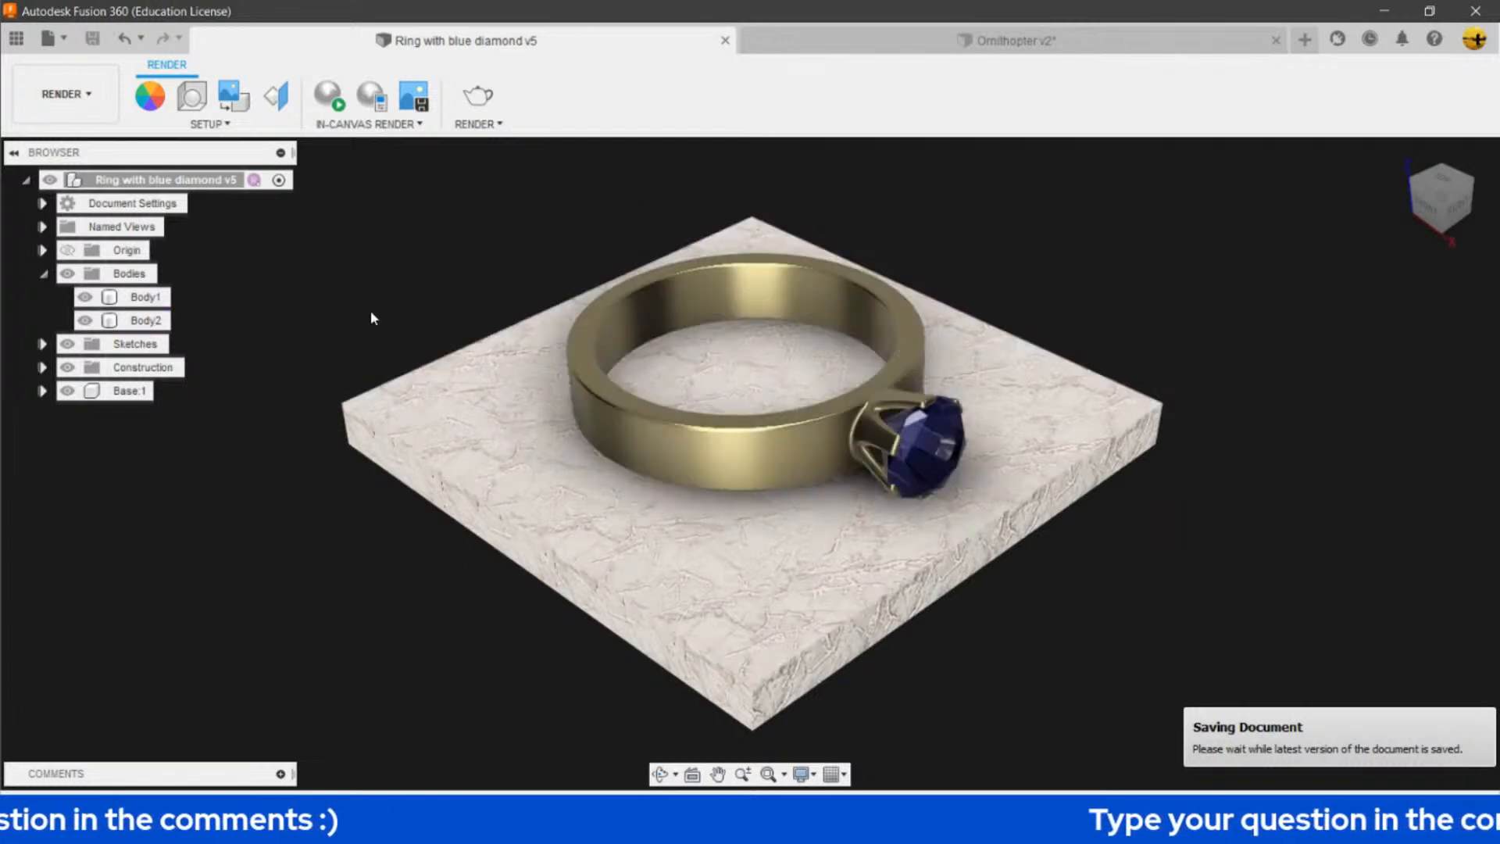
click(818, 470)
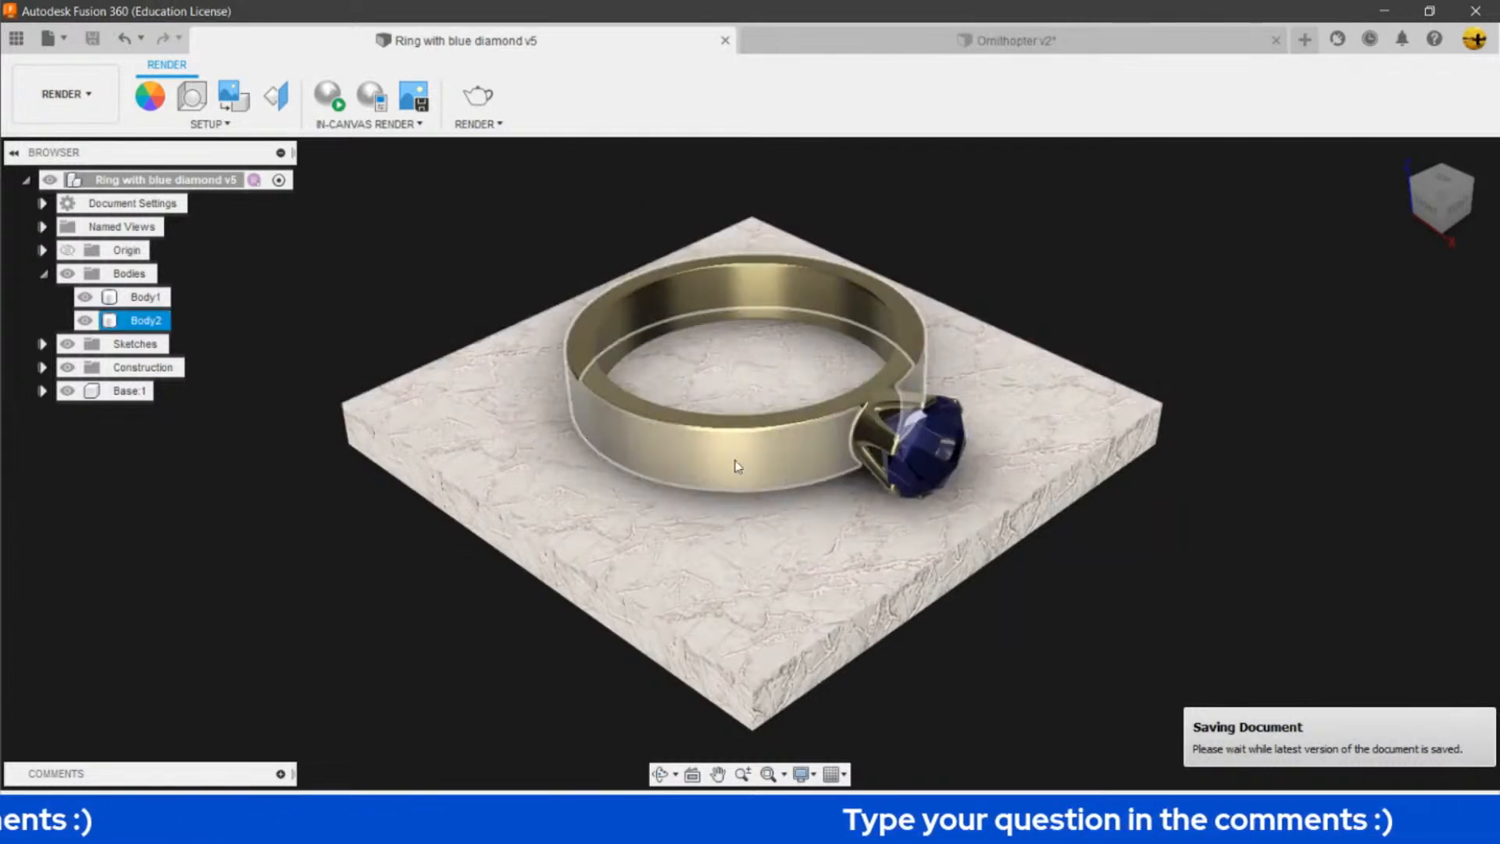
key(Escape)
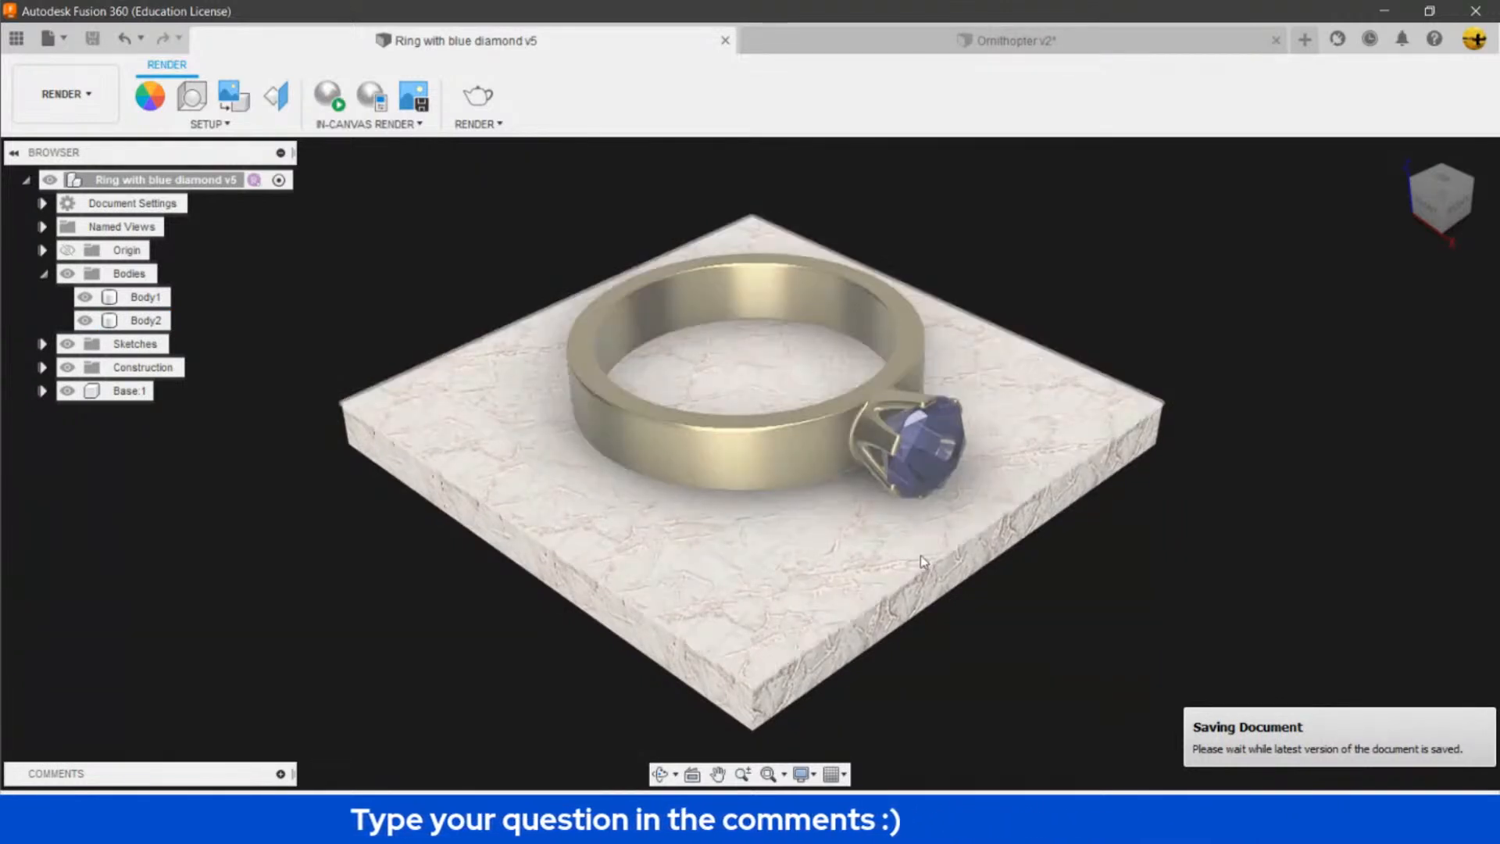
- Download the finished ring rendering from the rendering gallery as a PNG into the Rendering Livestream folder
click(924, 394)
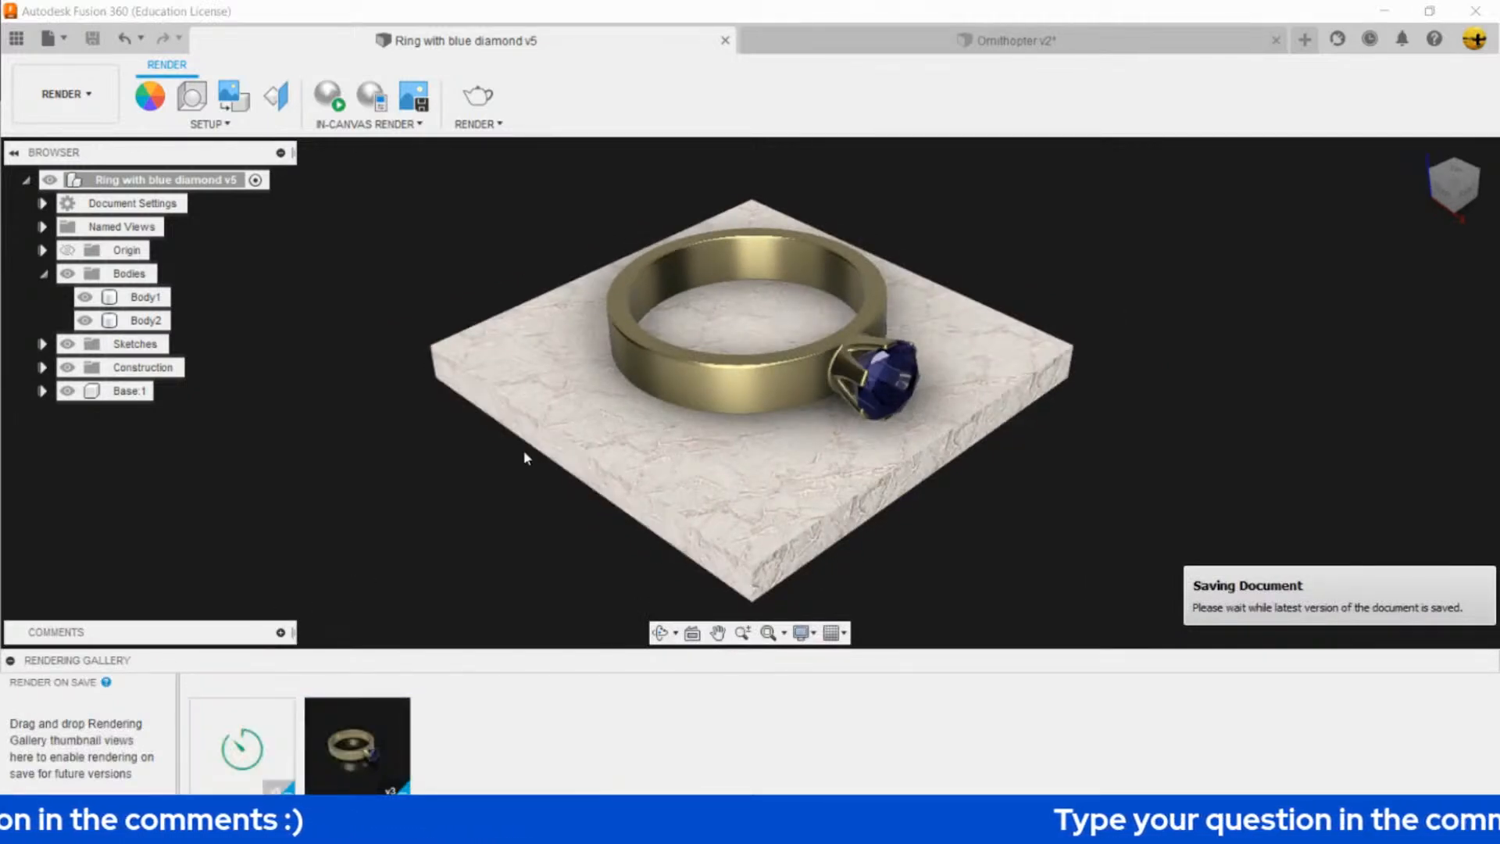
double_click(324, 746)
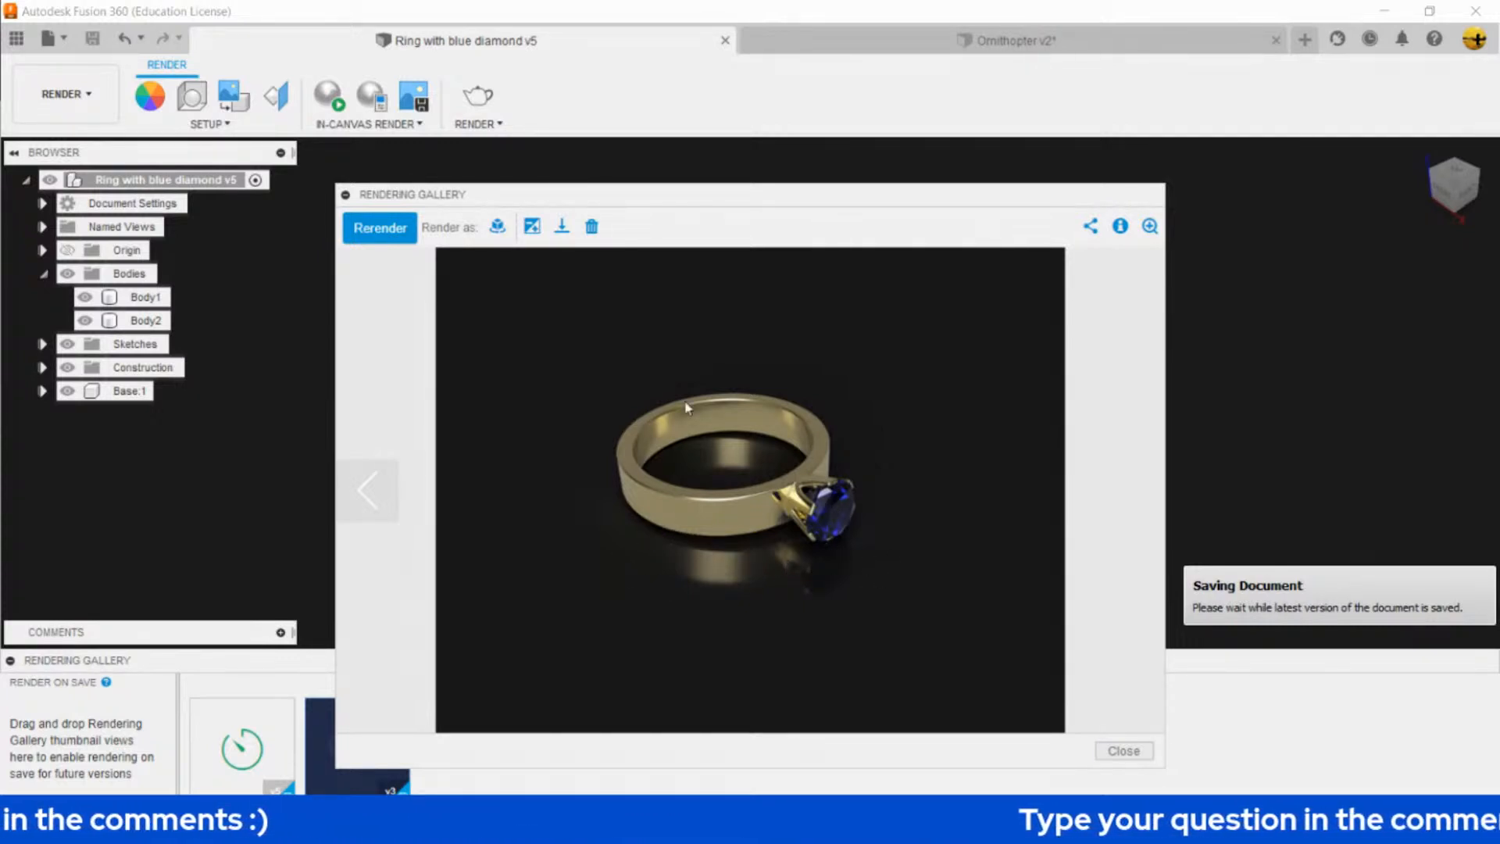
click(564, 227)
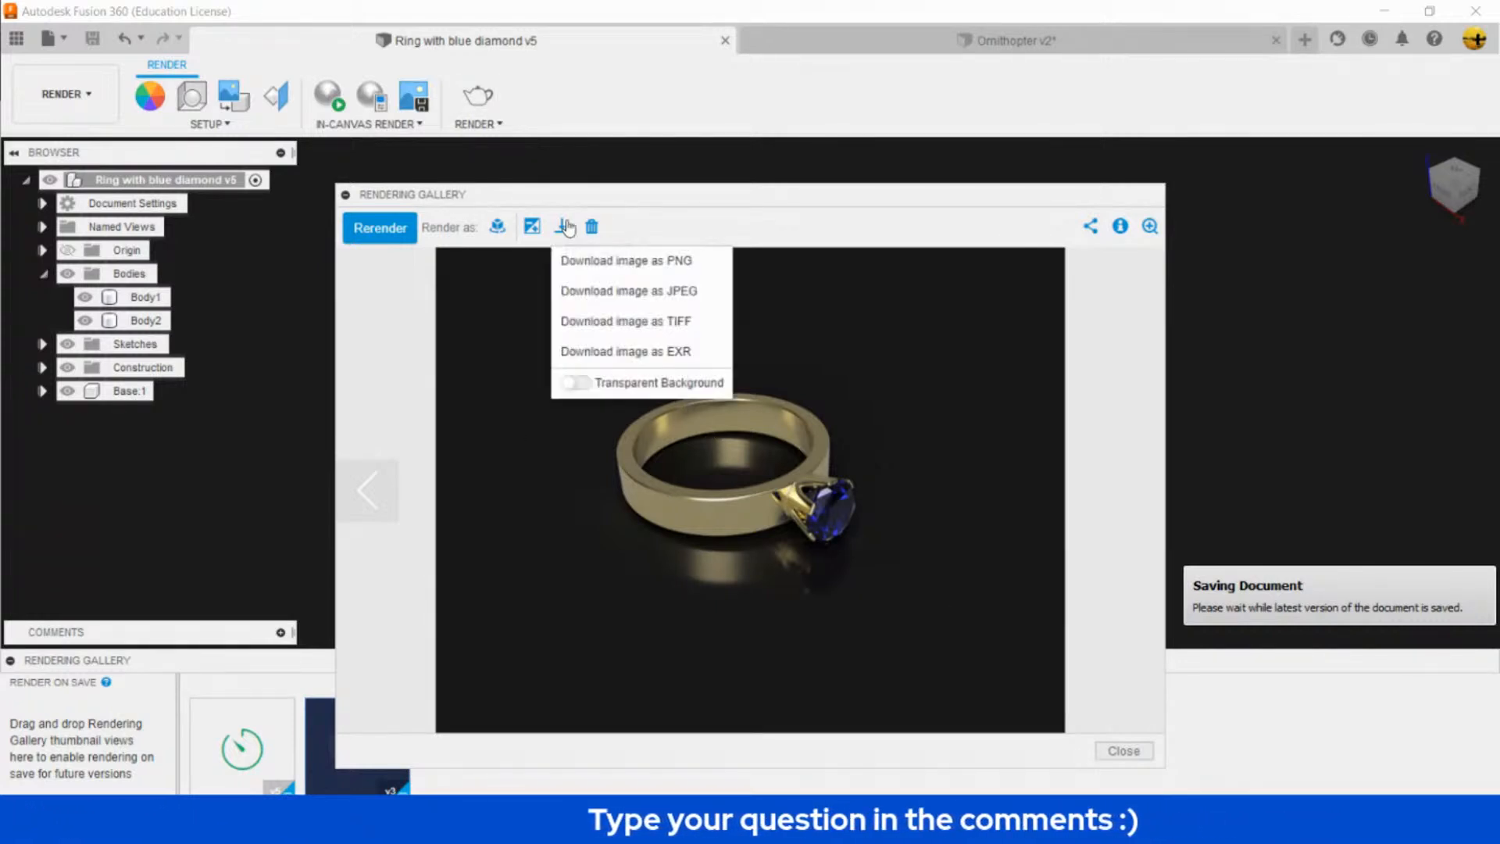
click(597, 265)
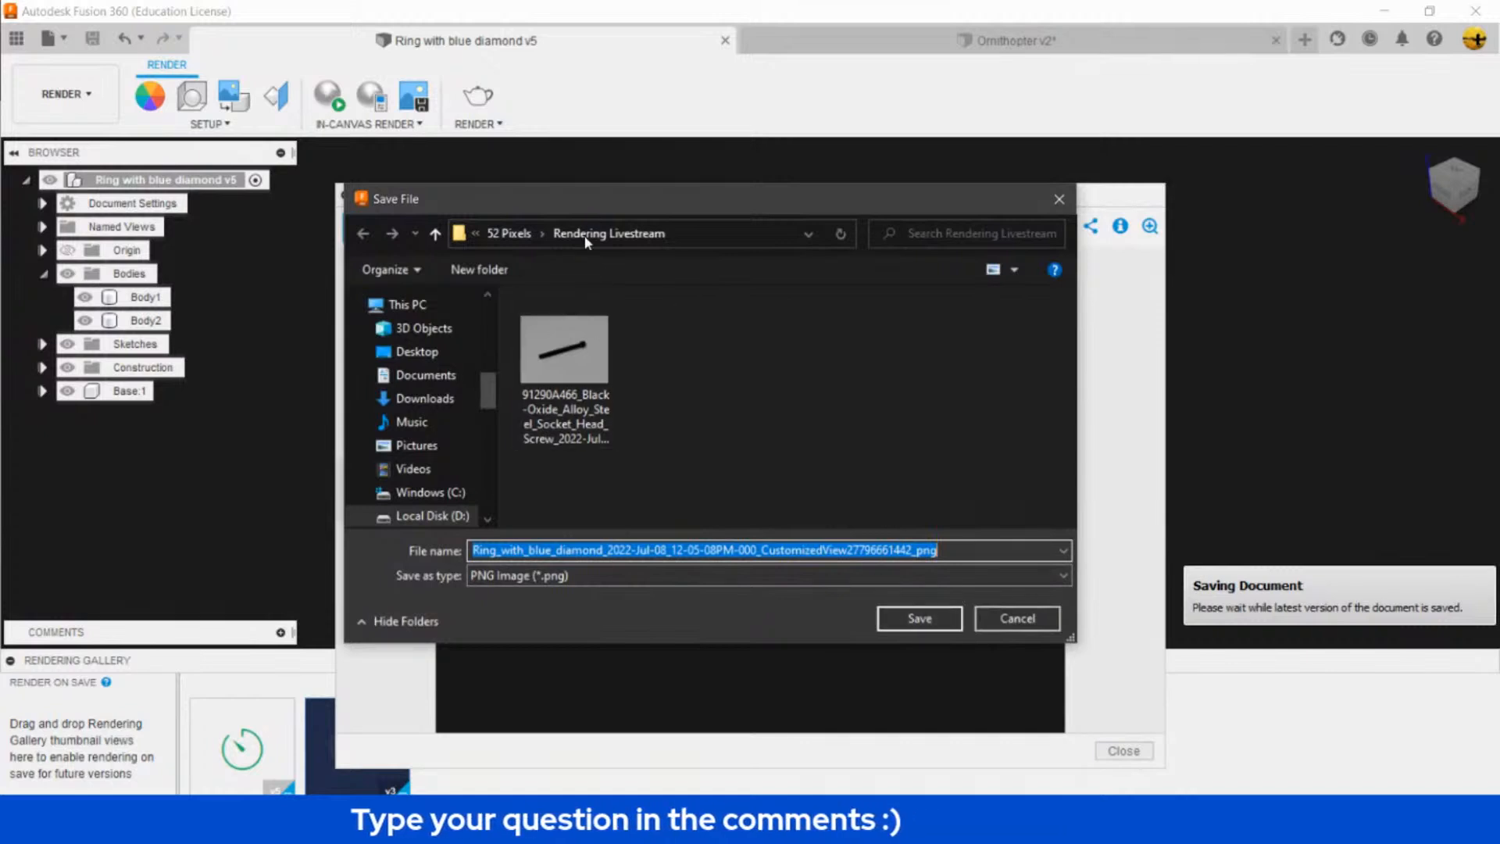
click(938, 618)
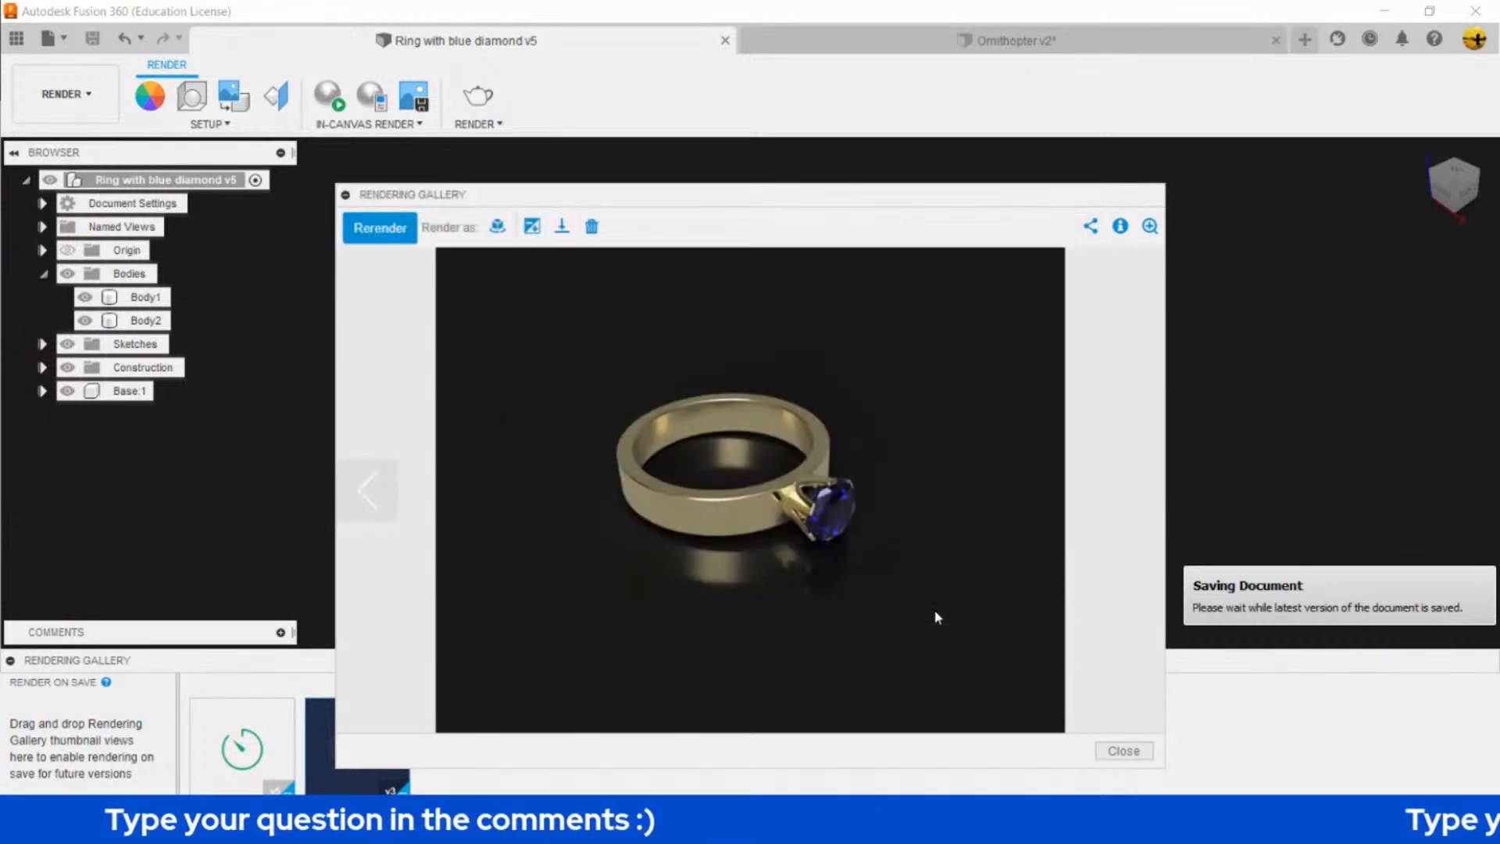
click(1133, 752)
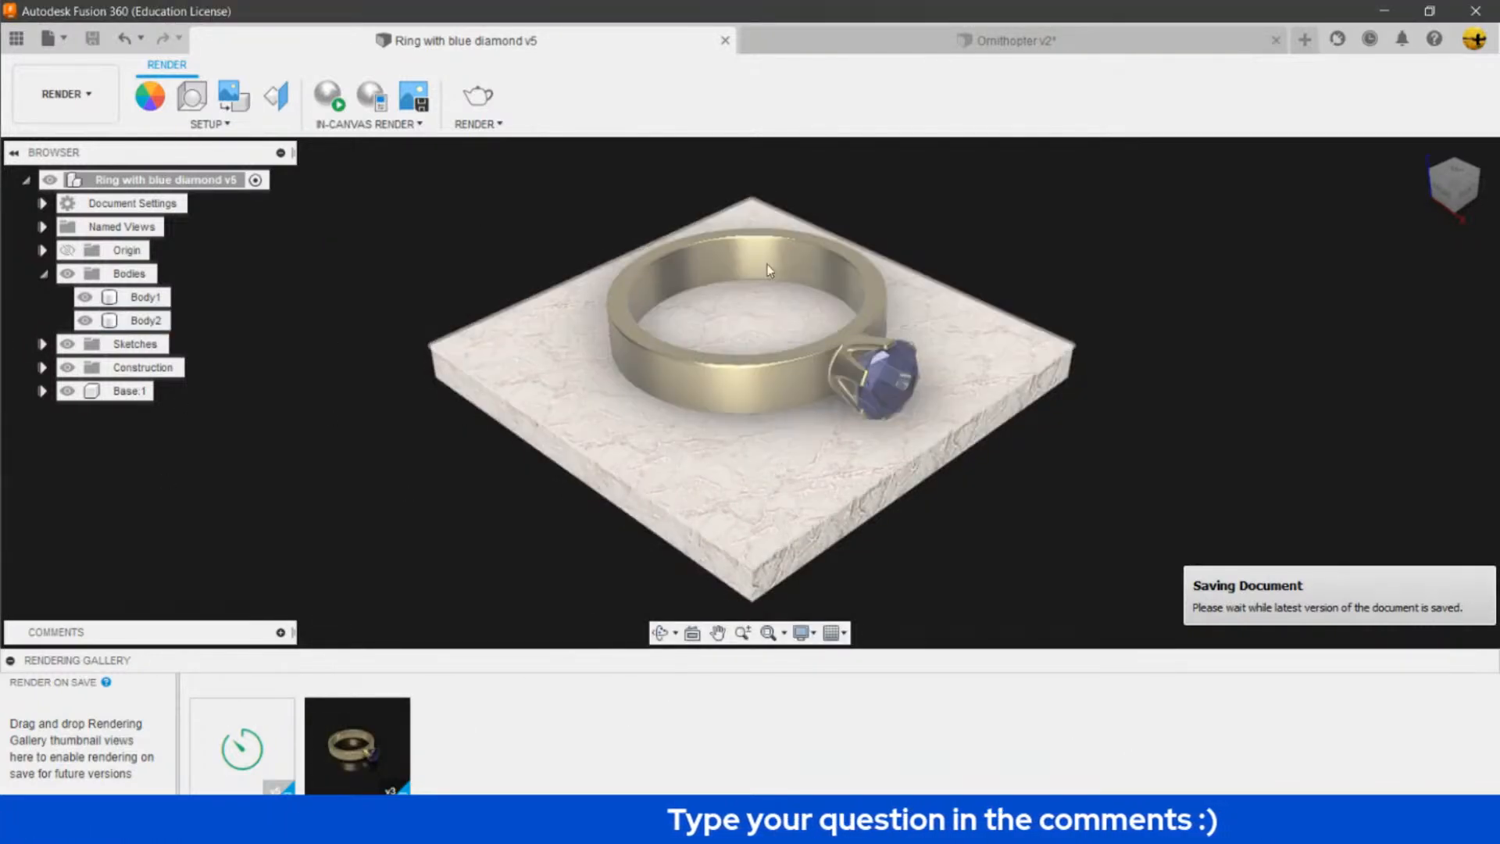
- Switch to the Ornithopter design and download its finished rendering as a PNG into the Rendering Livestream folder
click(978, 47)
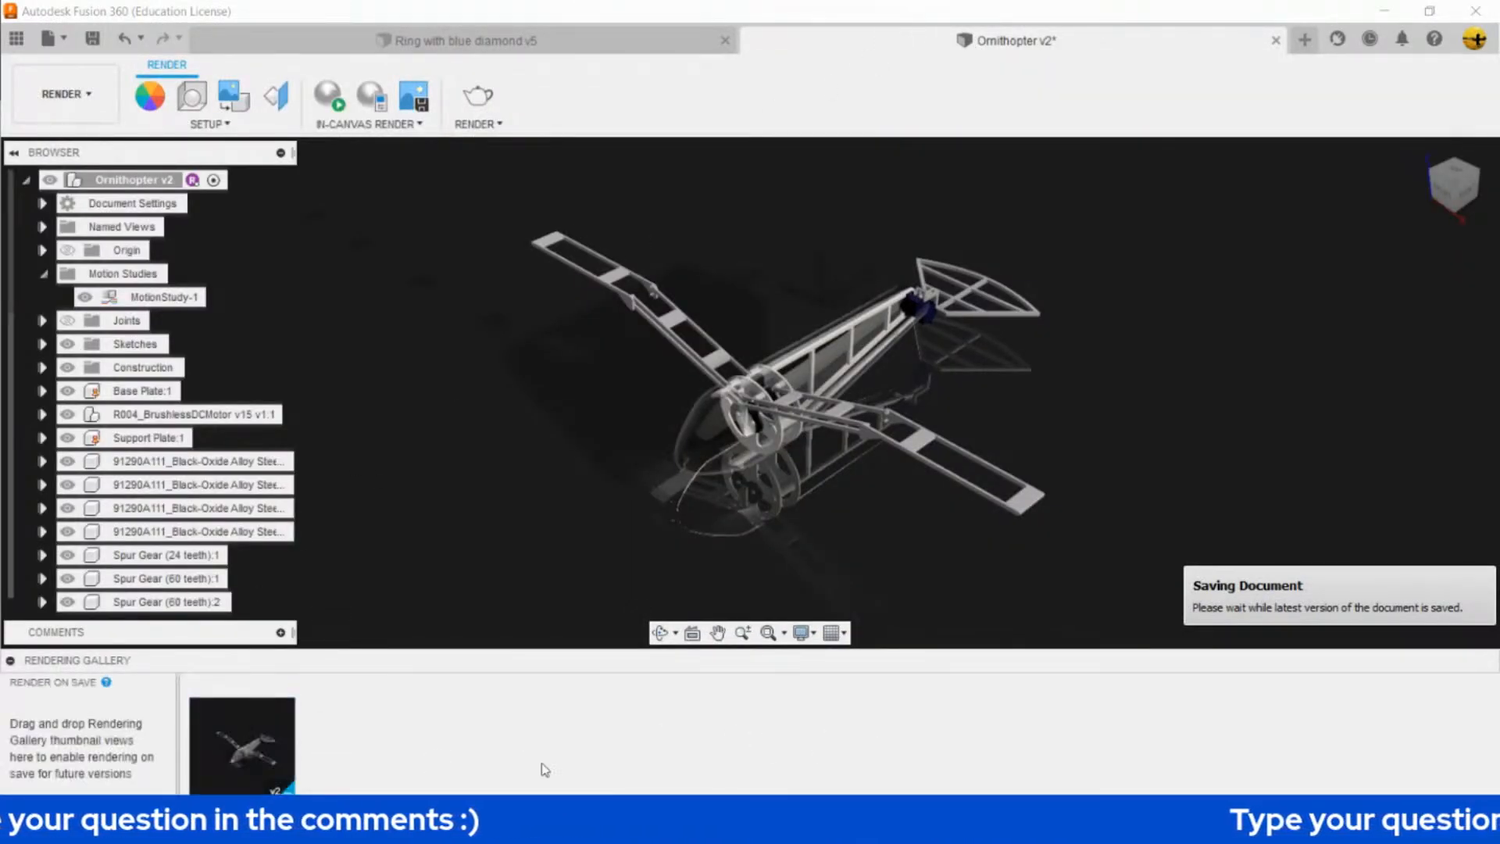
mouse_move(256, 725)
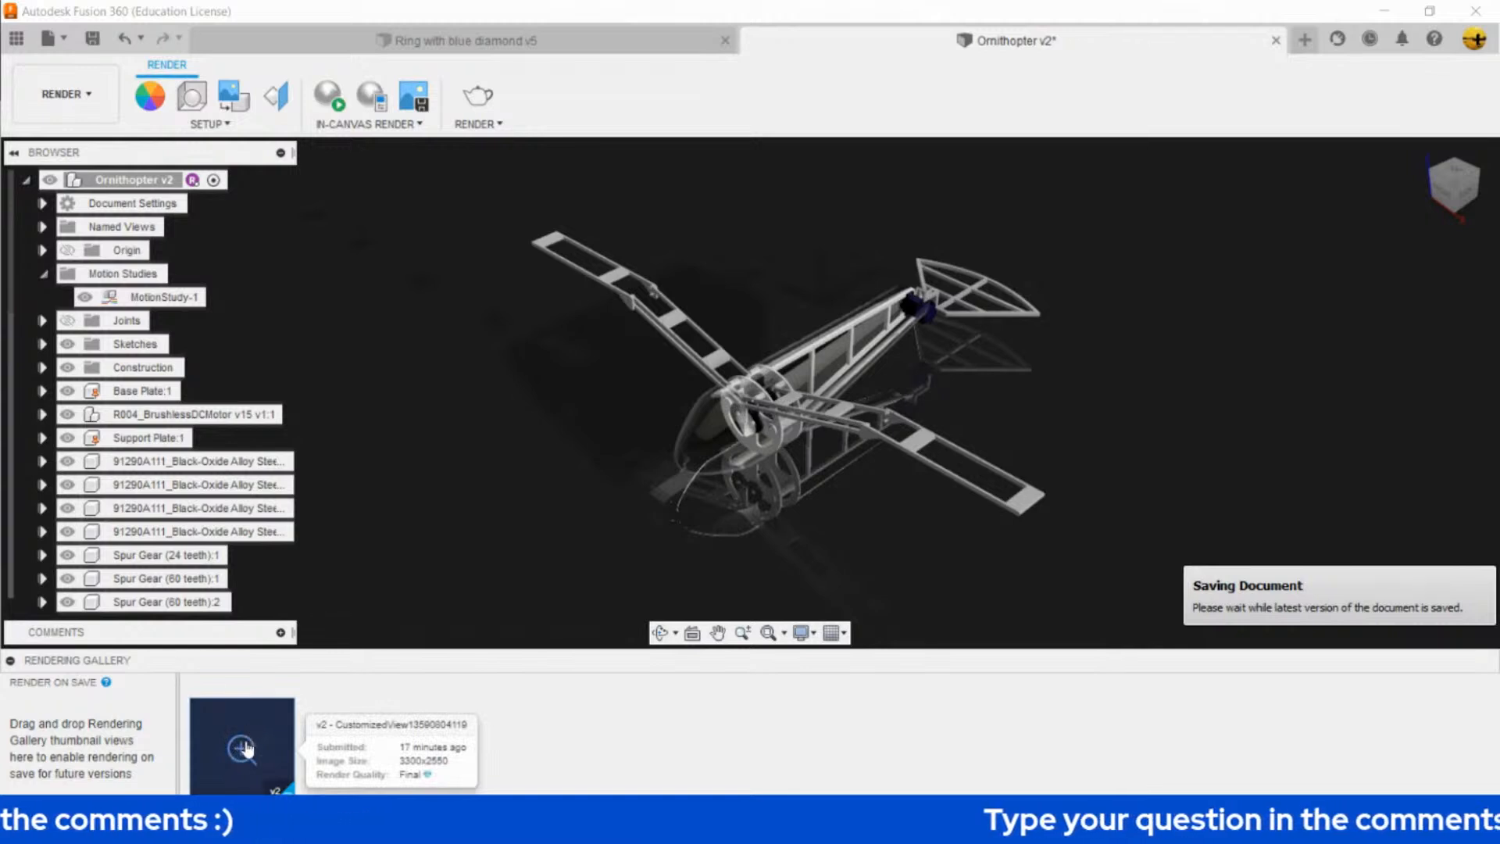
click(243, 748)
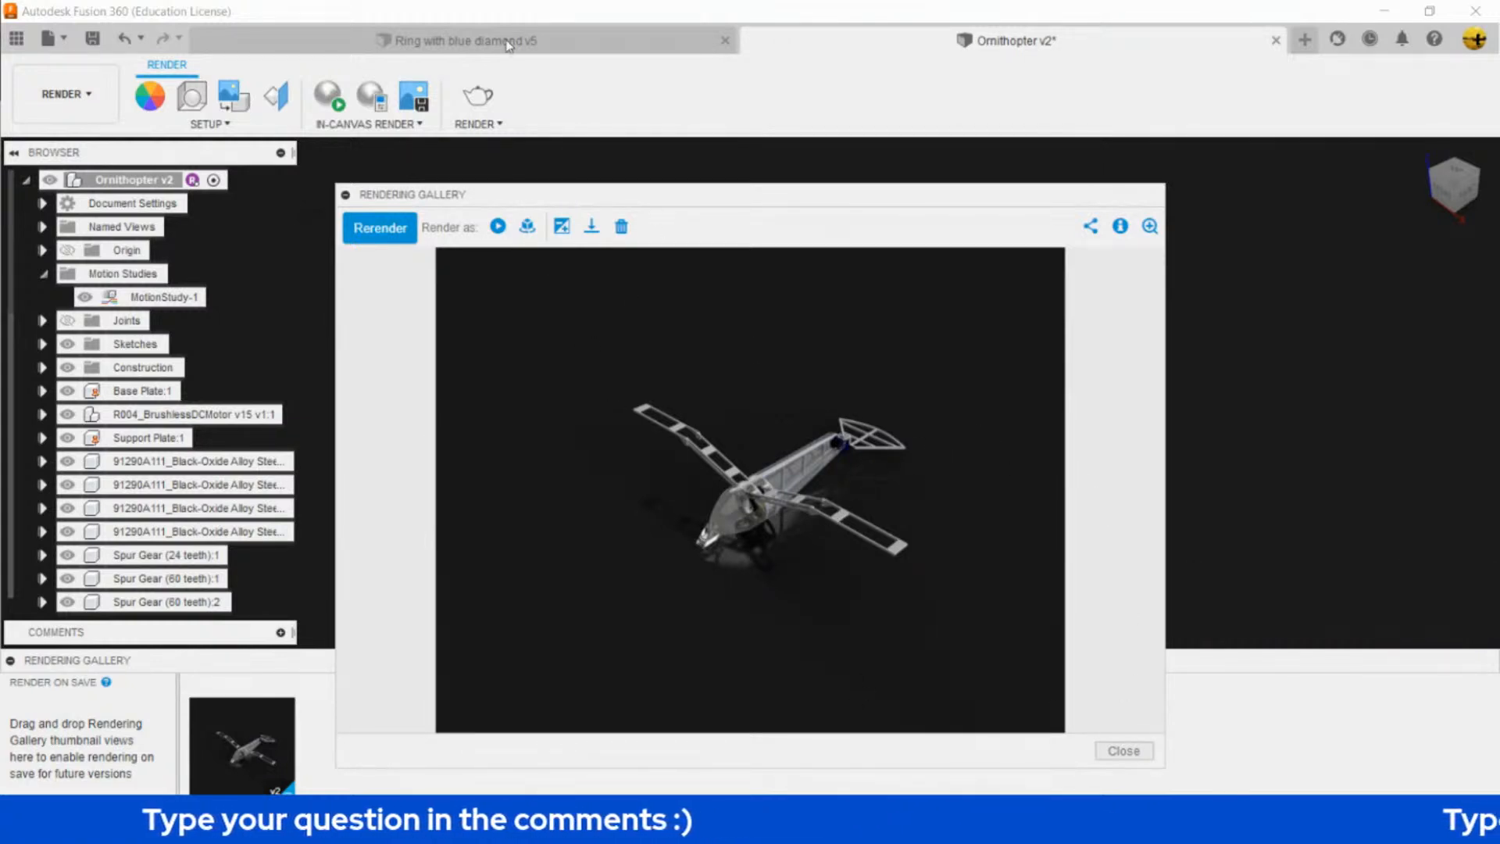
click(594, 229)
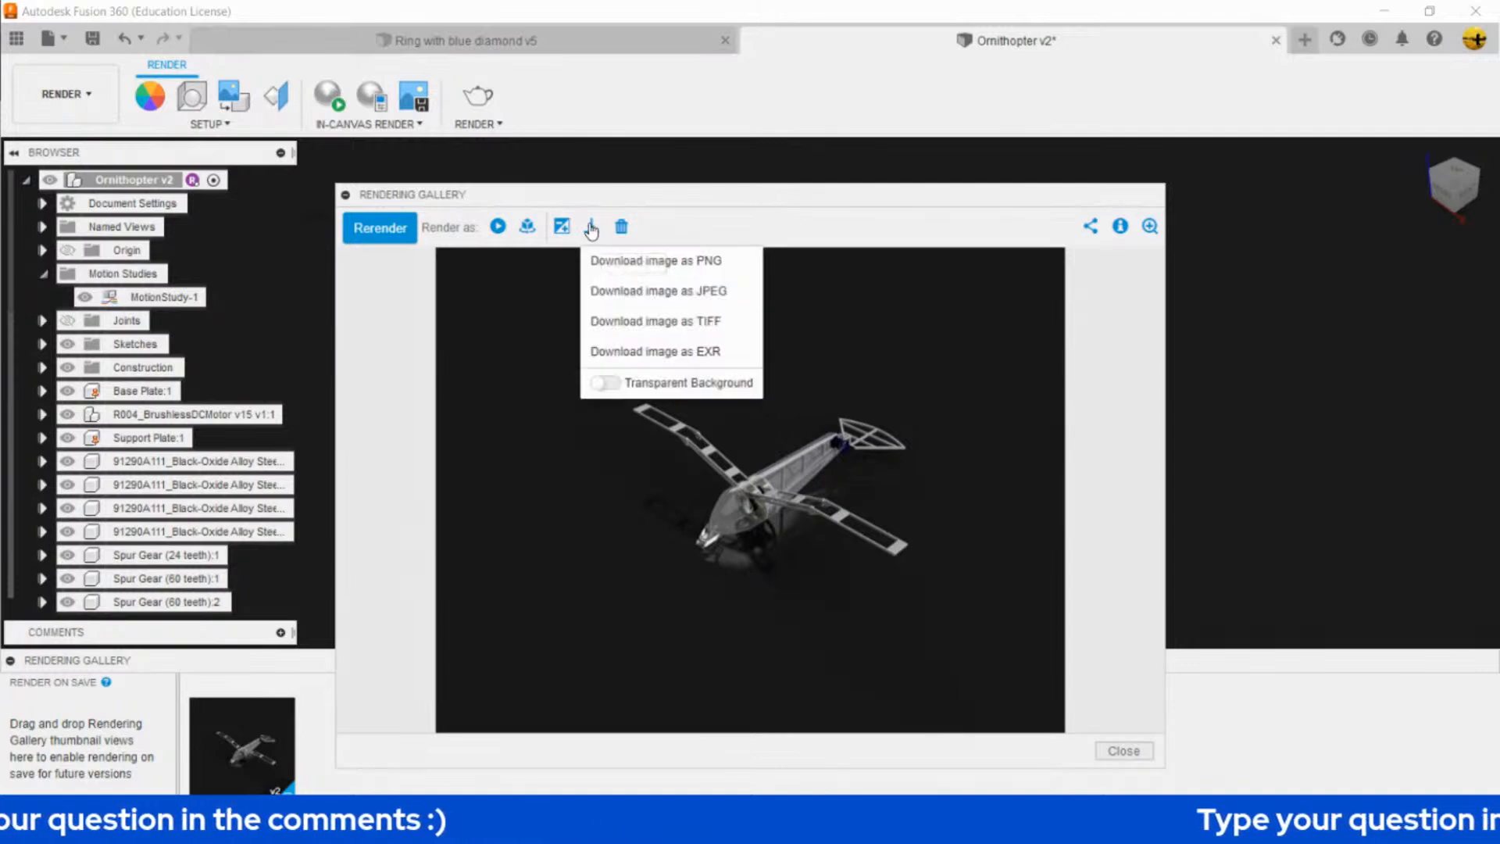
click(632, 257)
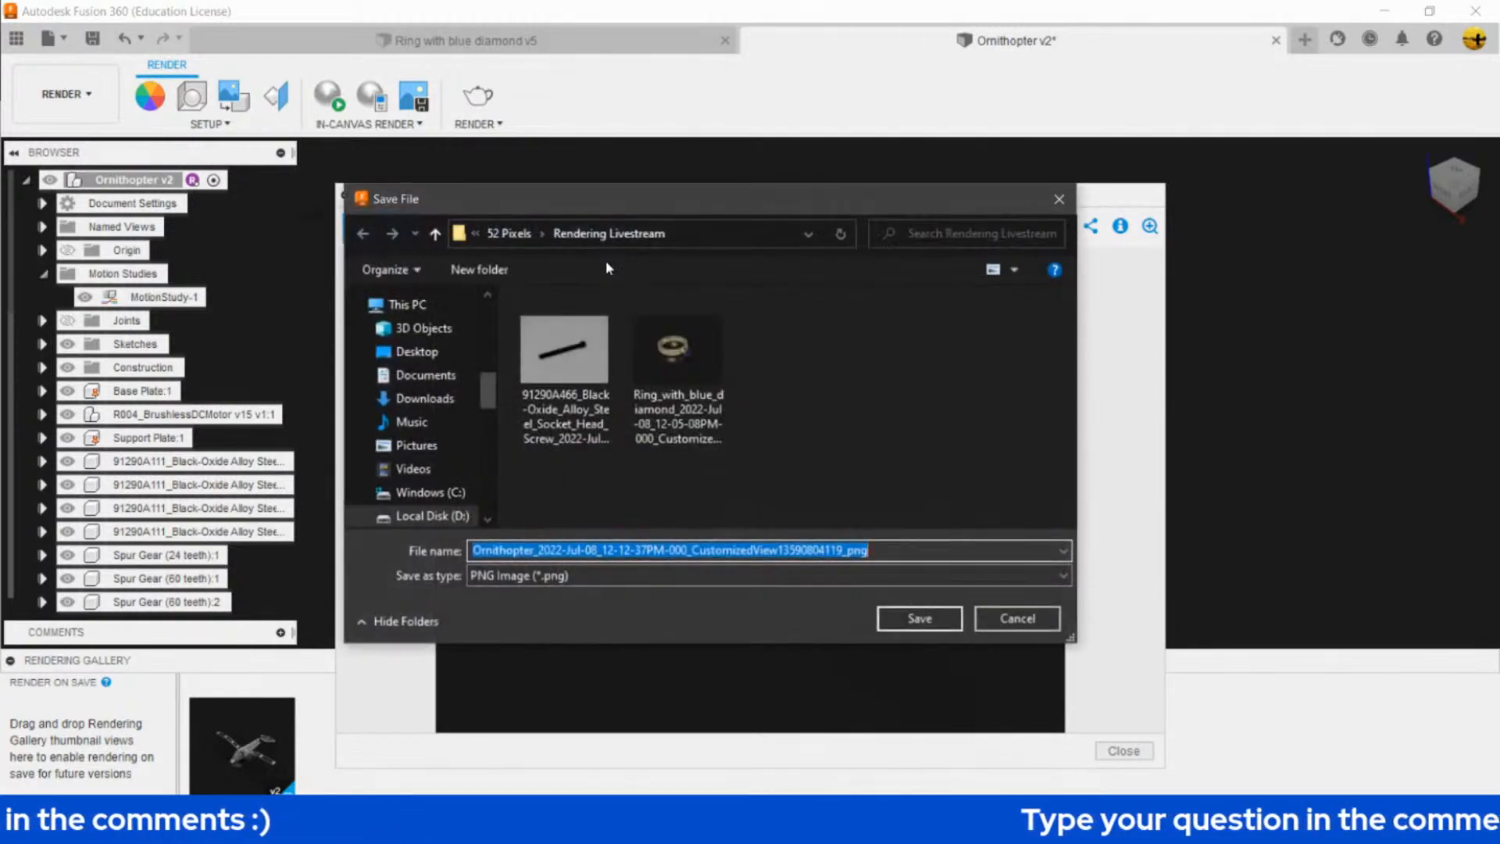
click(930, 613)
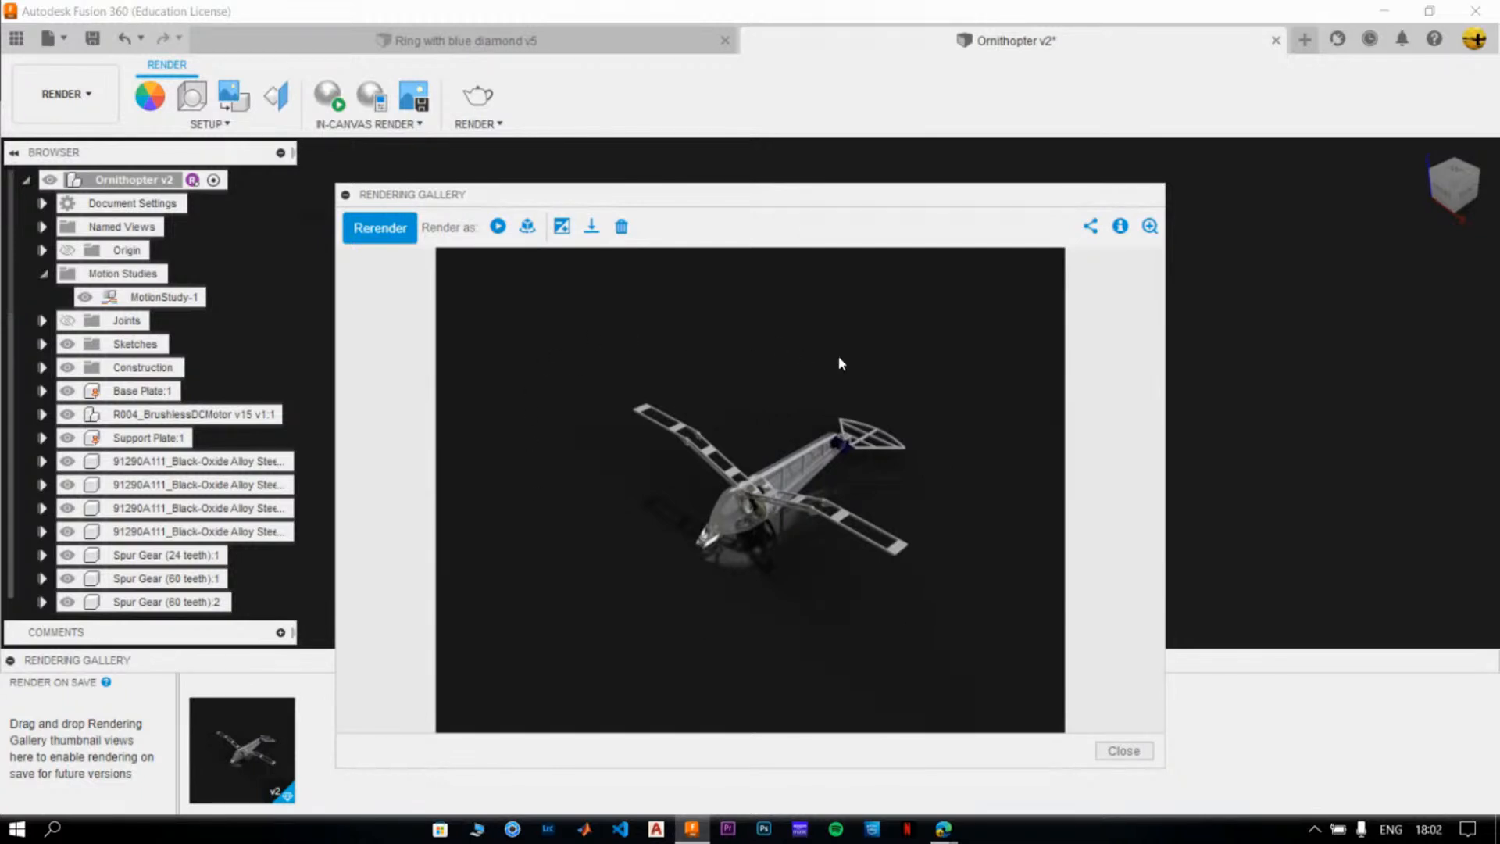
- Set up a motion study render of the Ornithopter from its gallery rendering, with the image size set to 960x640
click(500, 227)
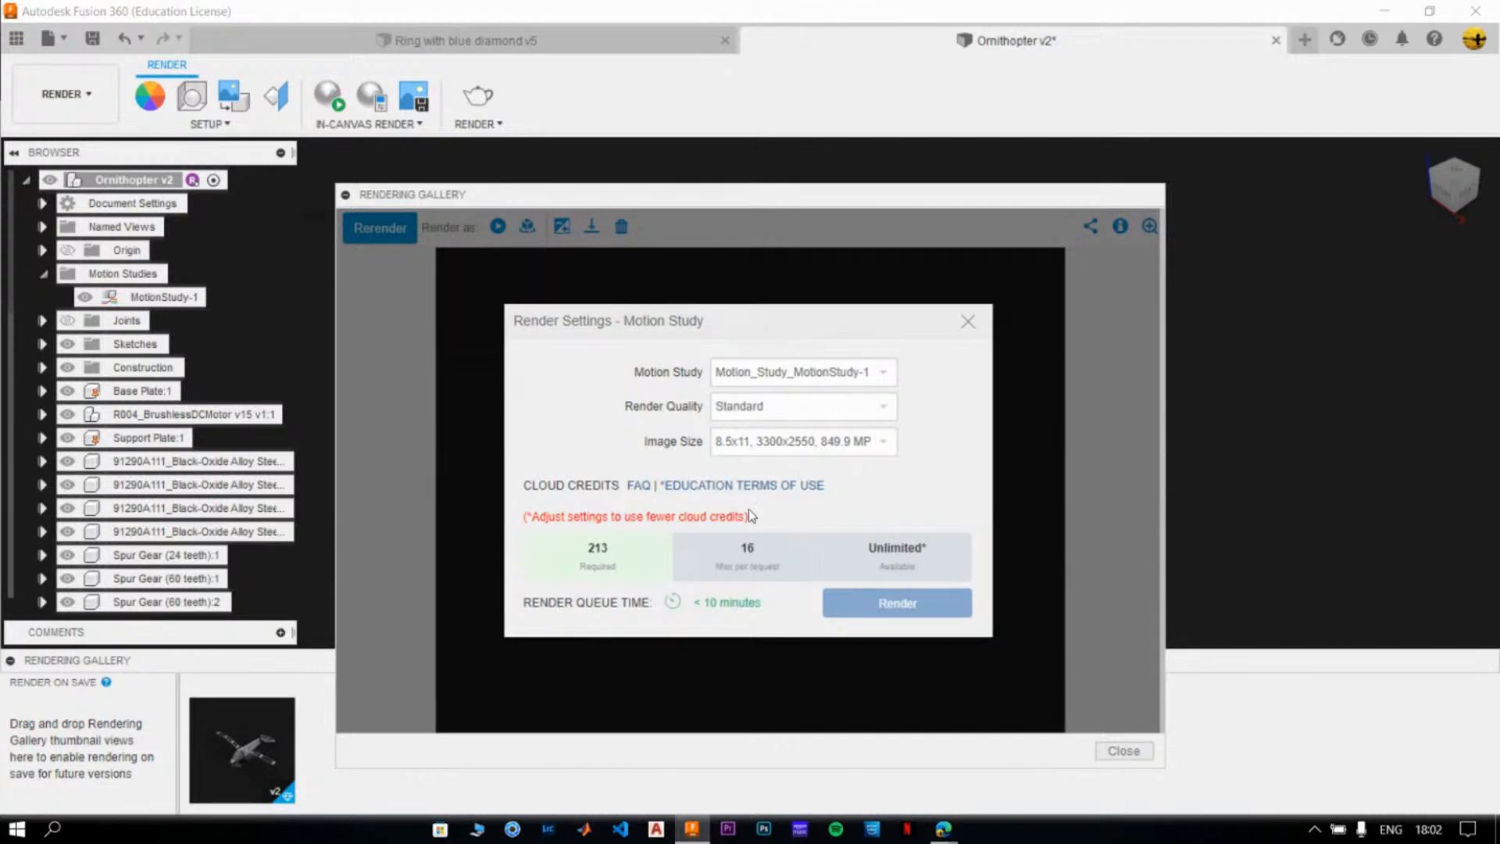
click(857, 445)
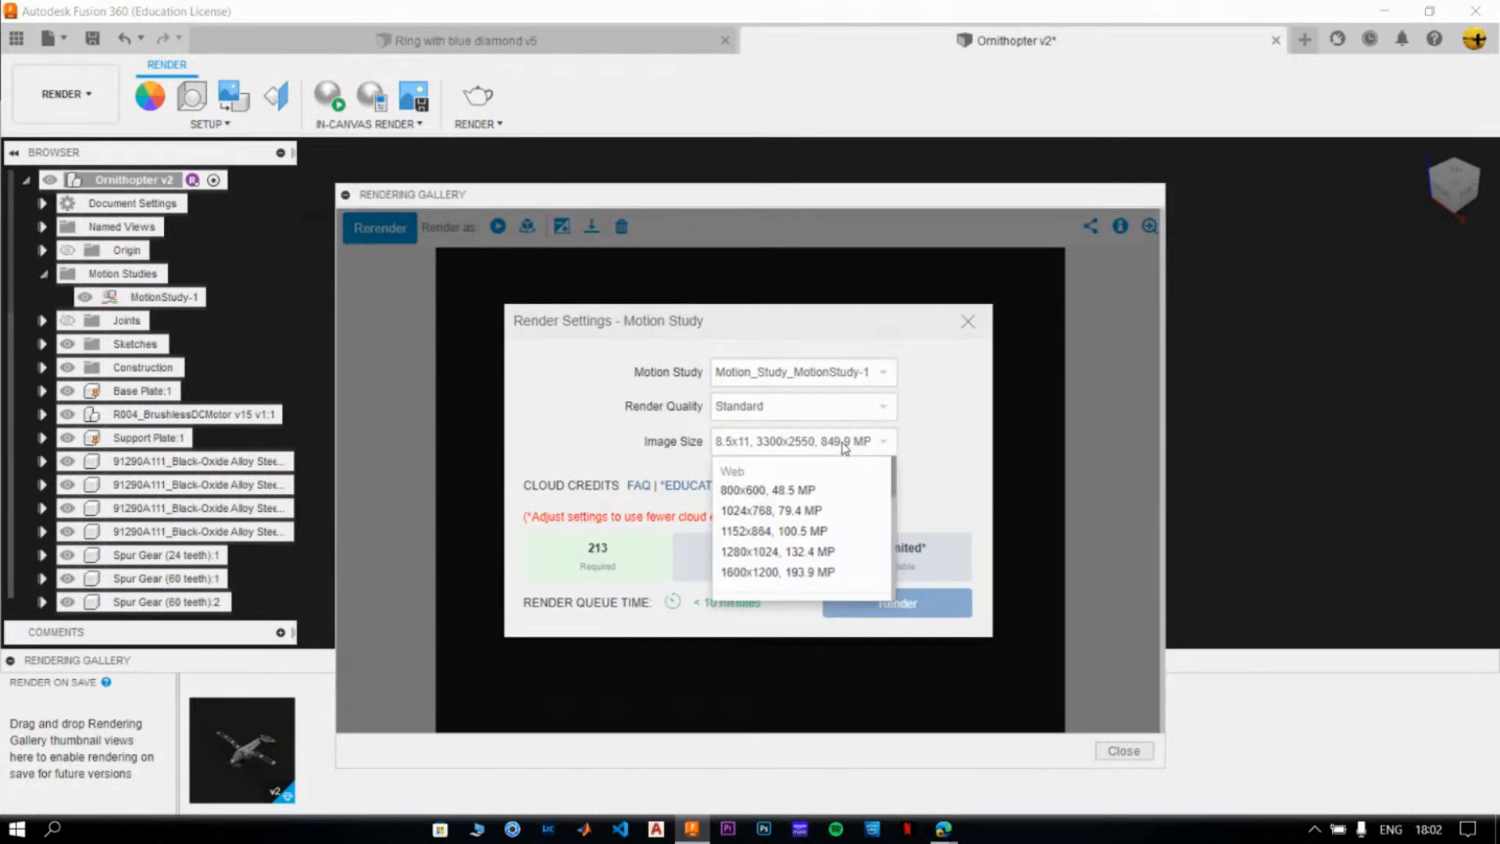
click(837, 493)
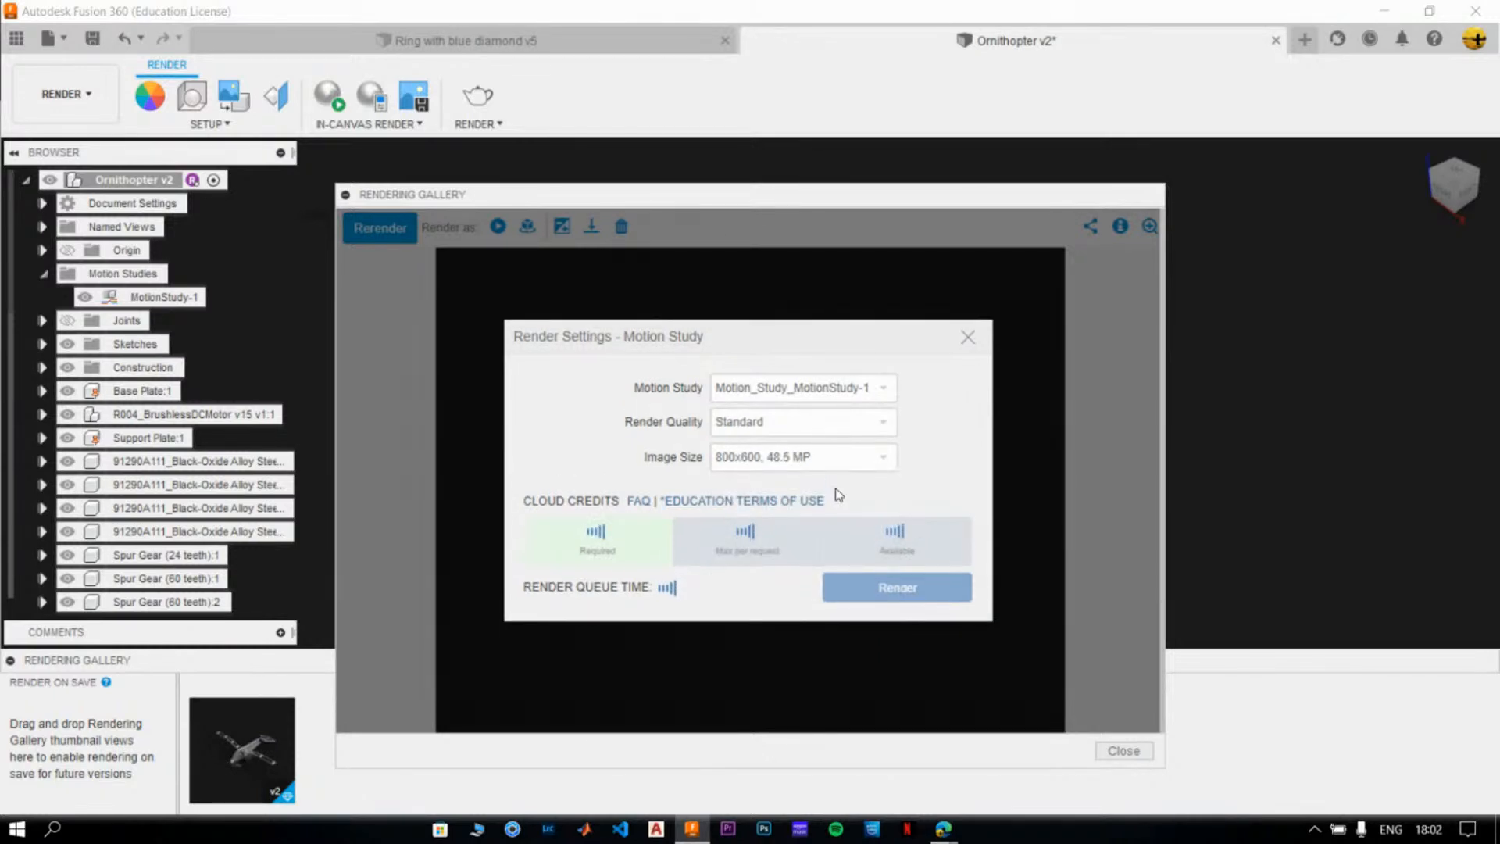
click(820, 459)
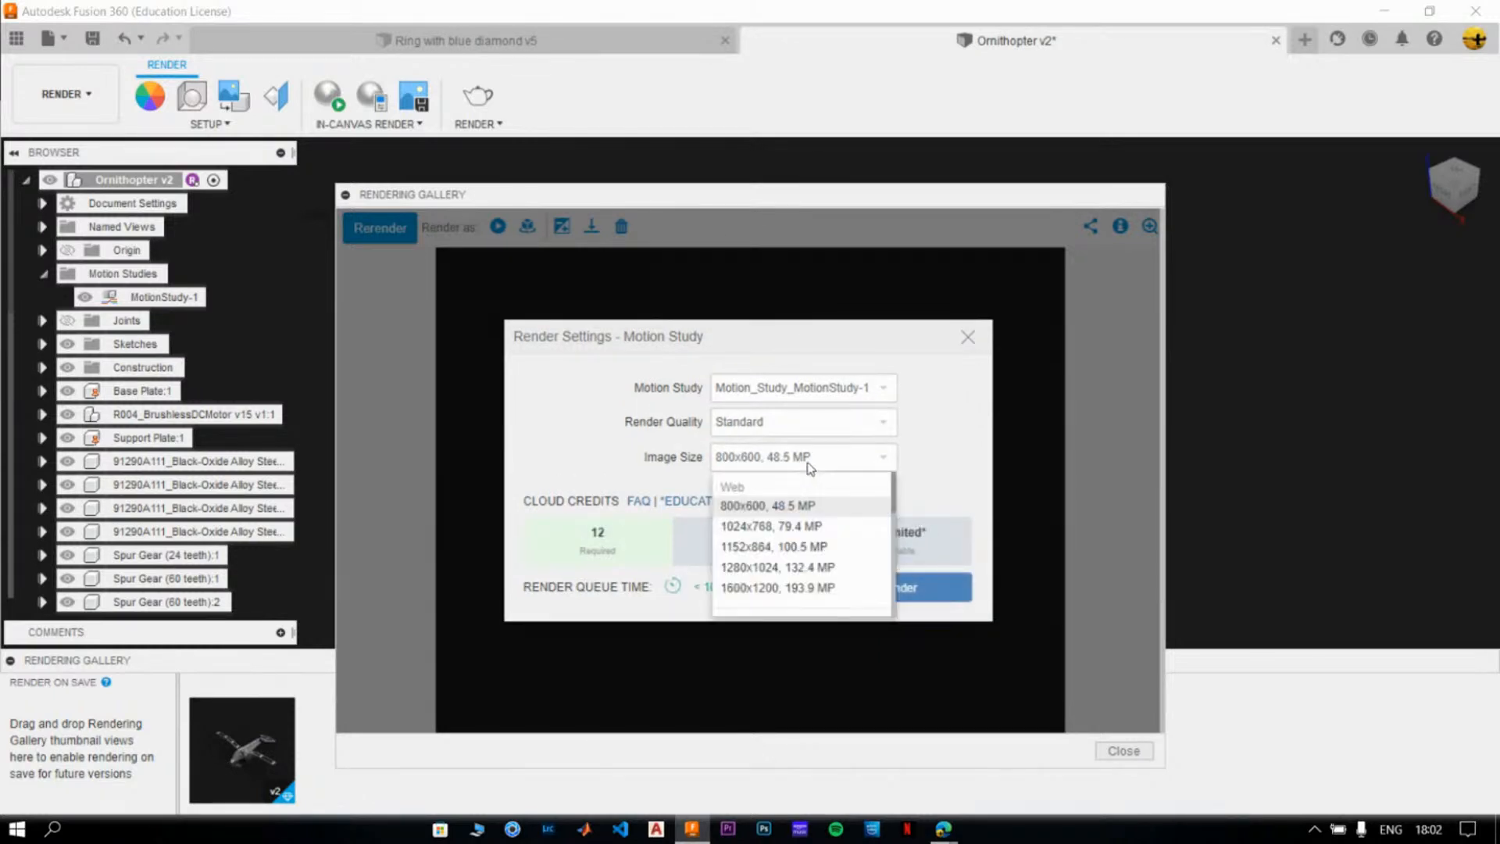
click(837, 526)
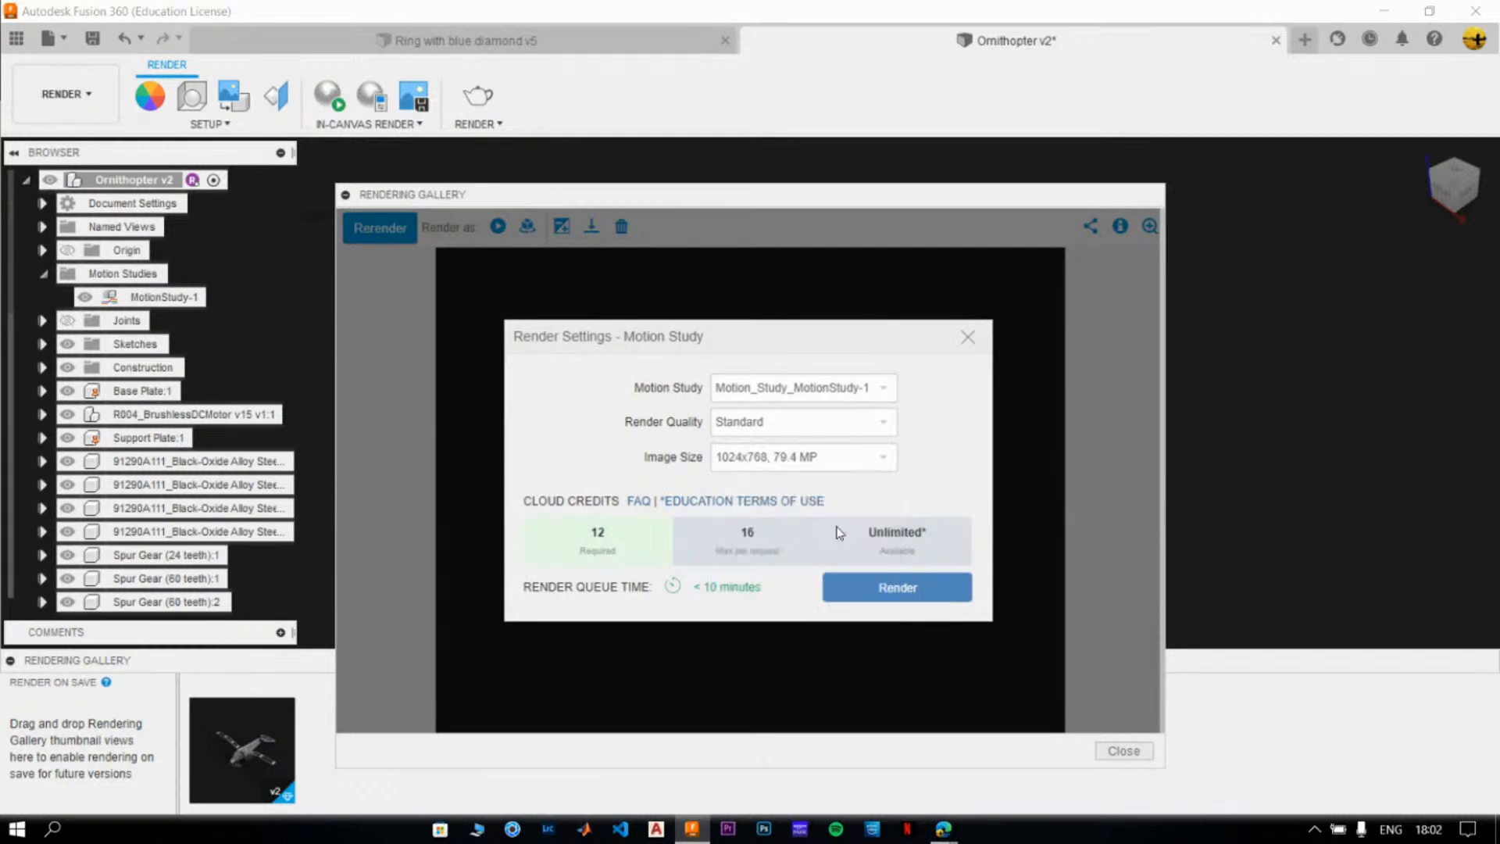
click(814, 442)
scroll(847, 549, down, 3)
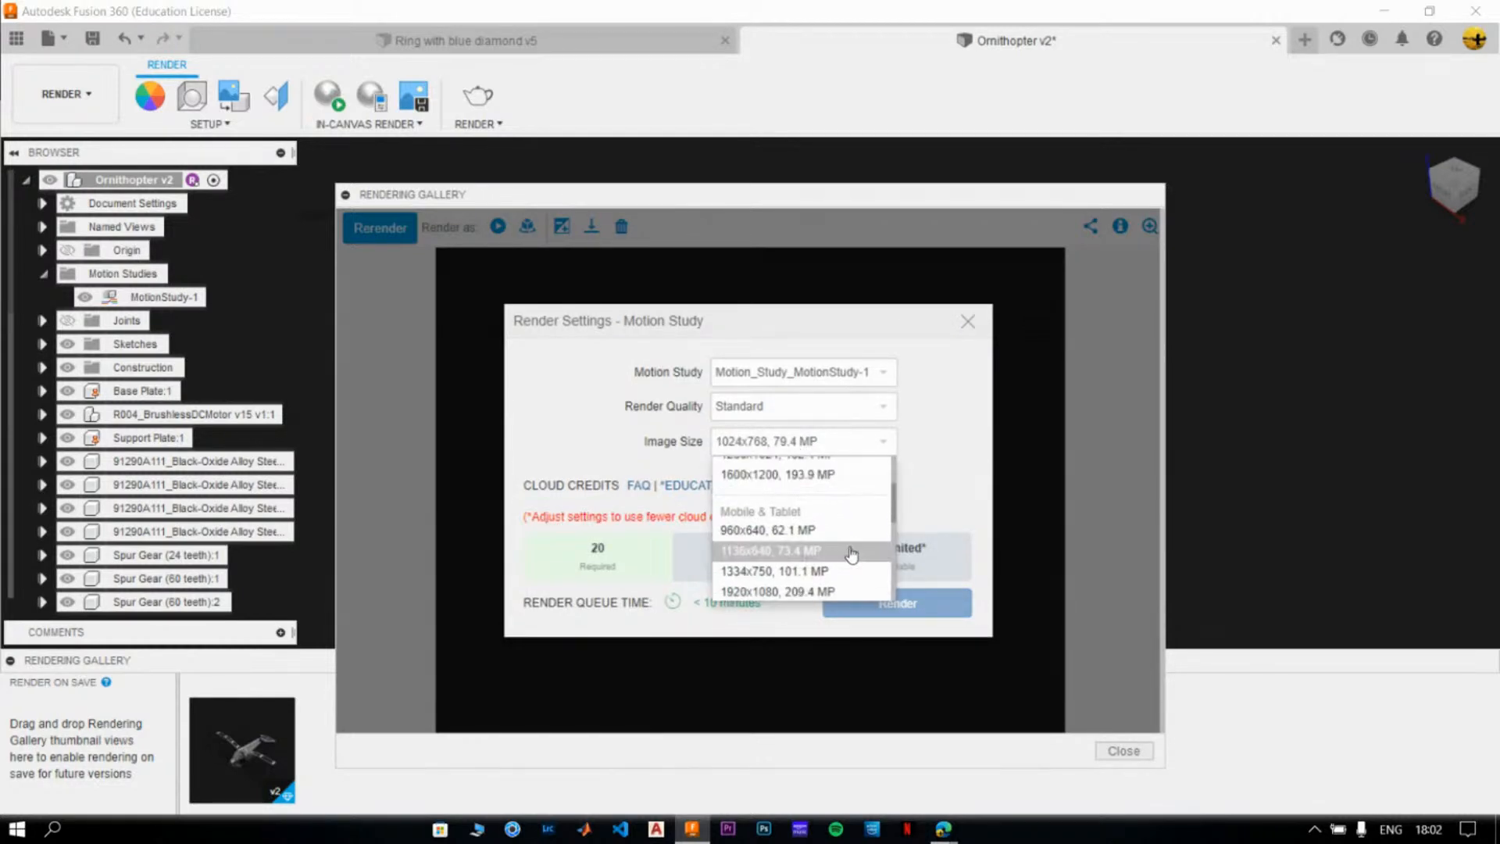
click(834, 533)
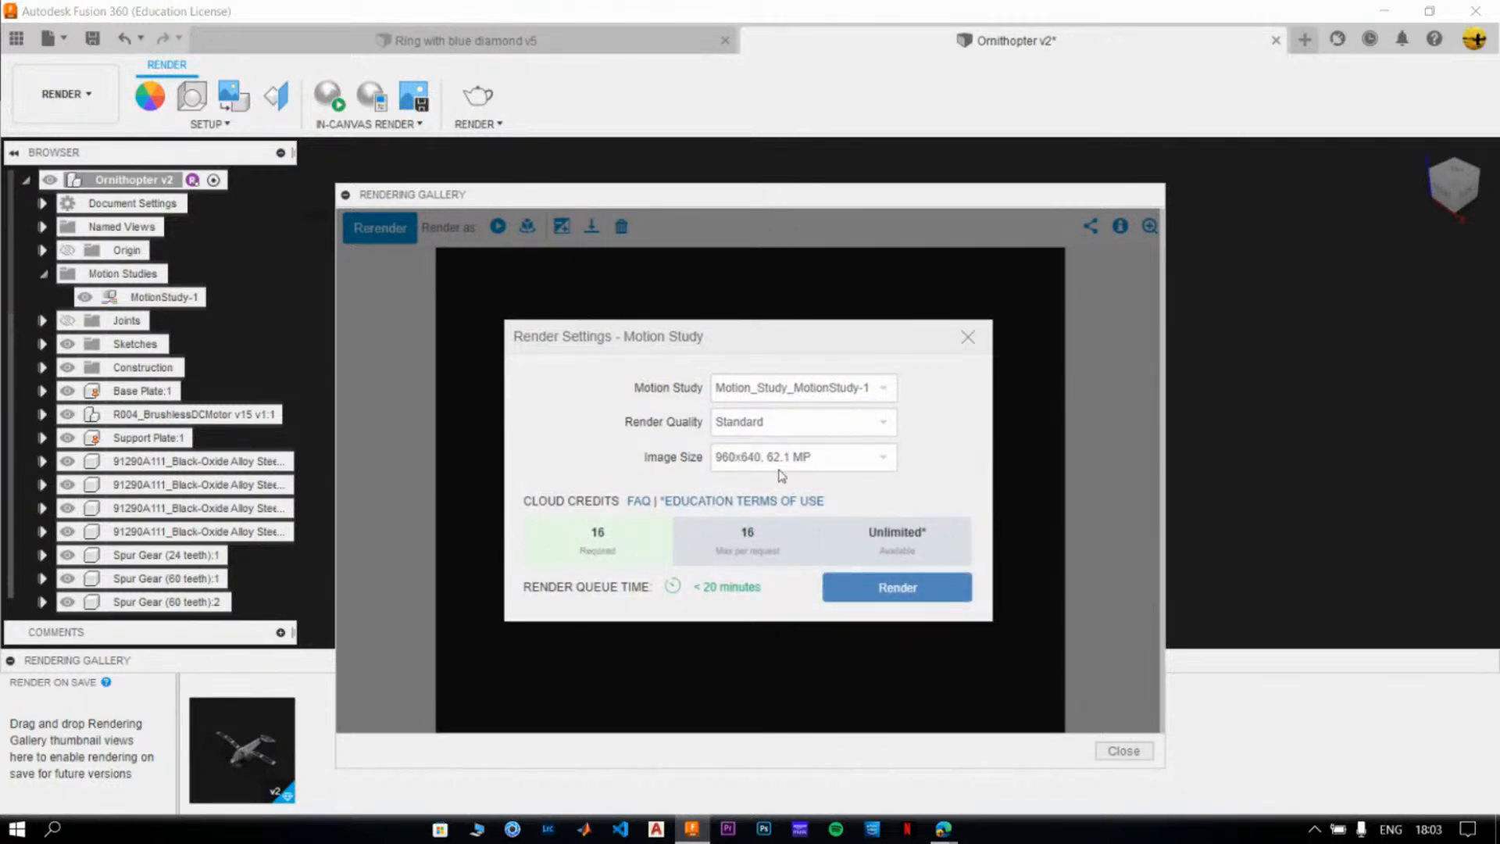
- Try Final quality with an 800x600 image size for the motion study render, and return the quality to Standard
click(791, 426)
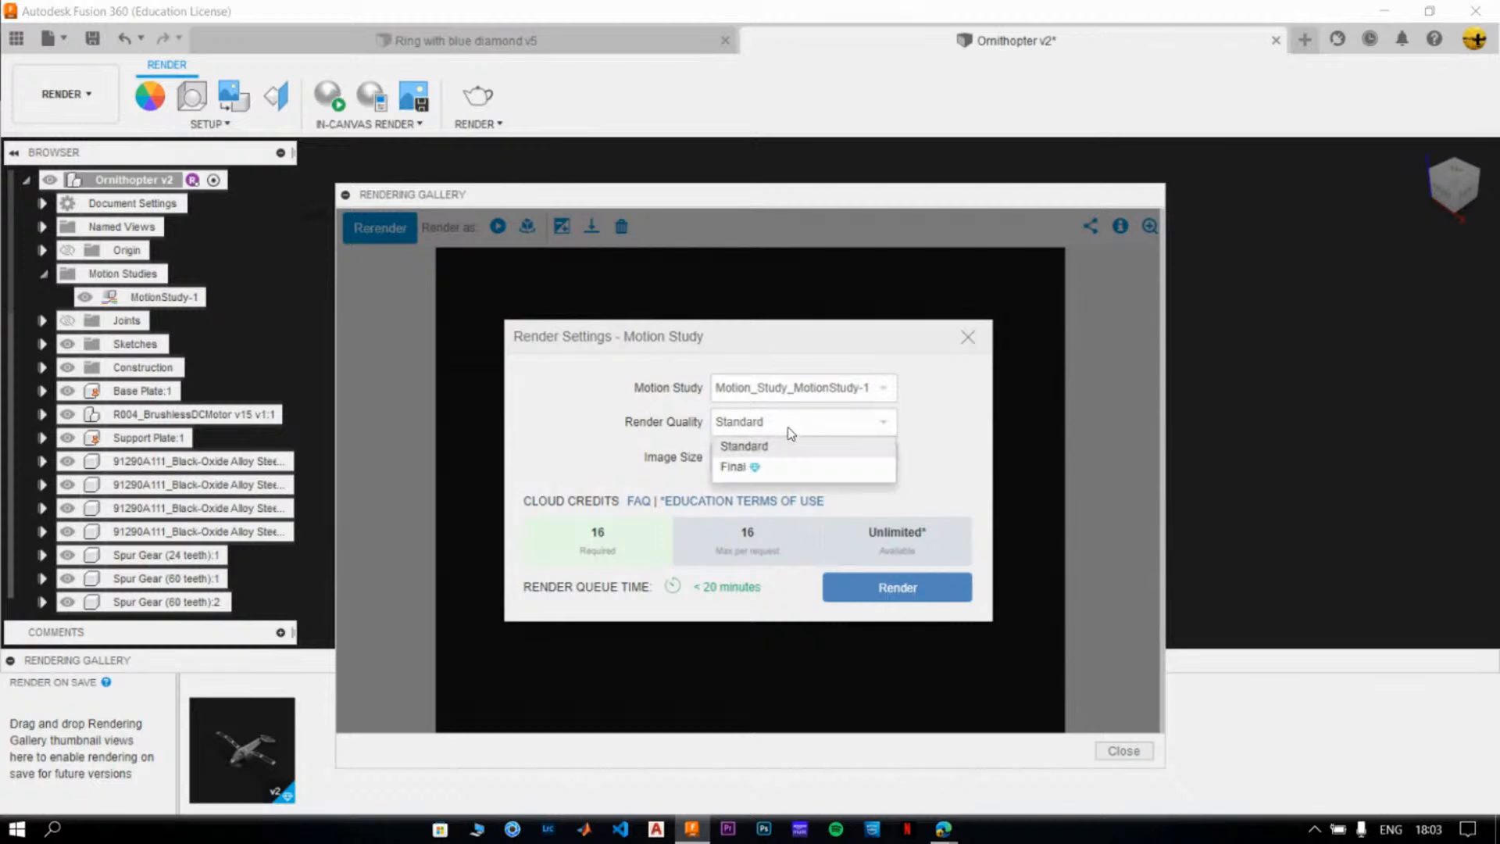
click(782, 469)
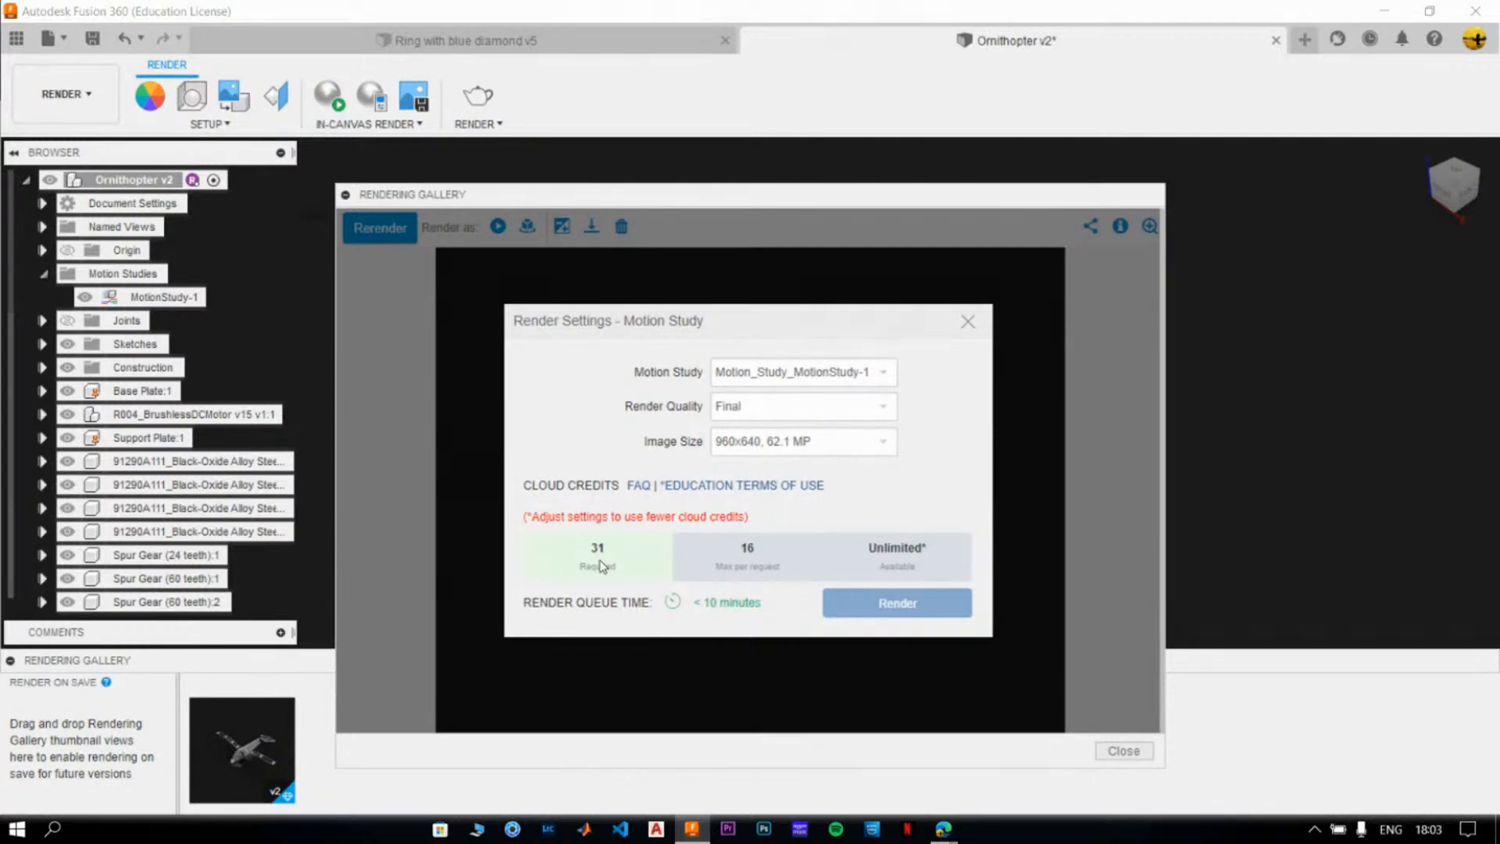
click(869, 444)
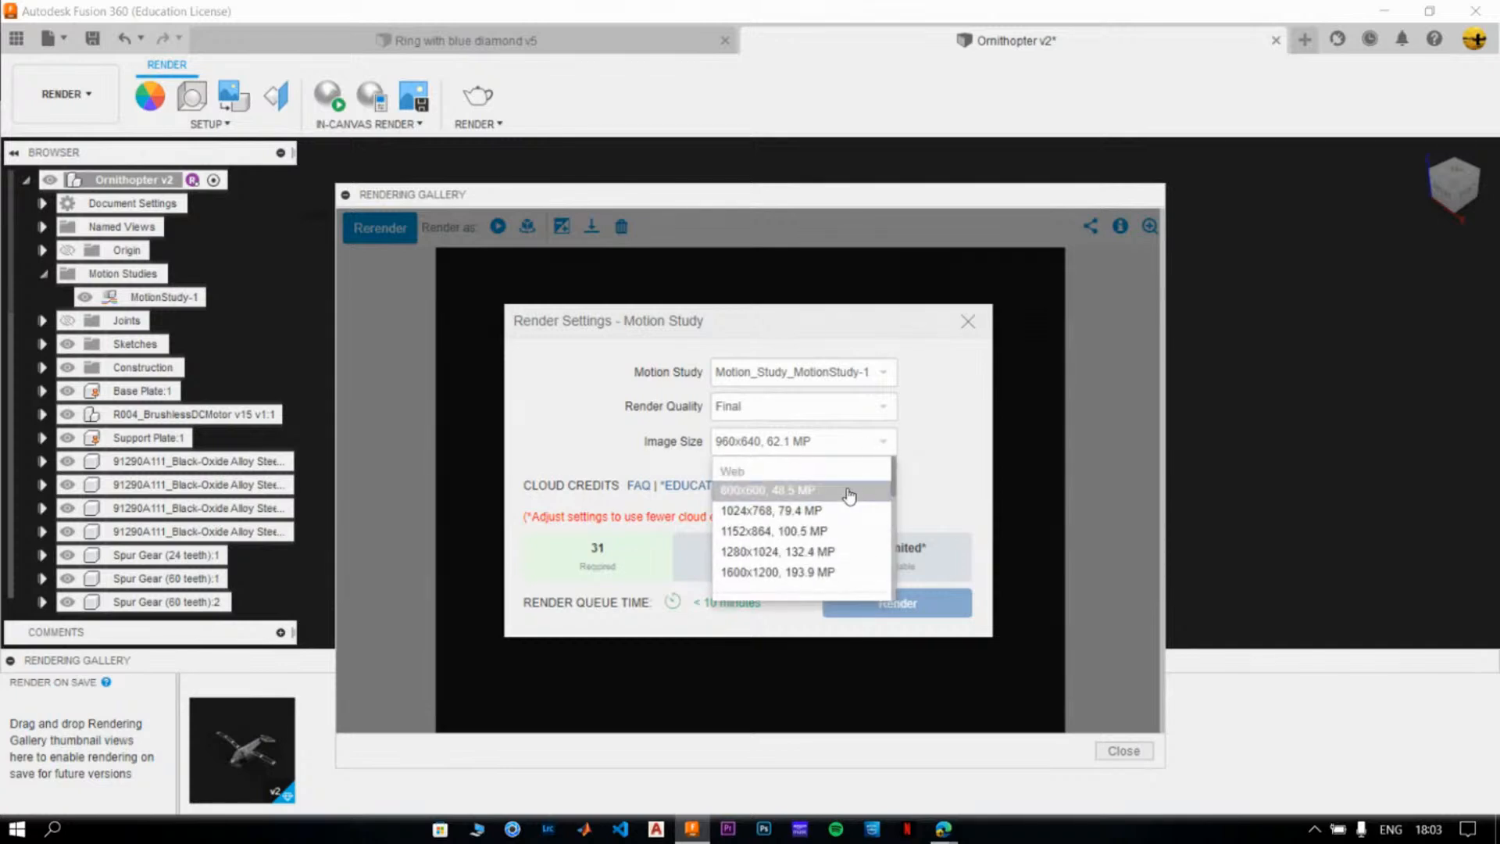
click(848, 491)
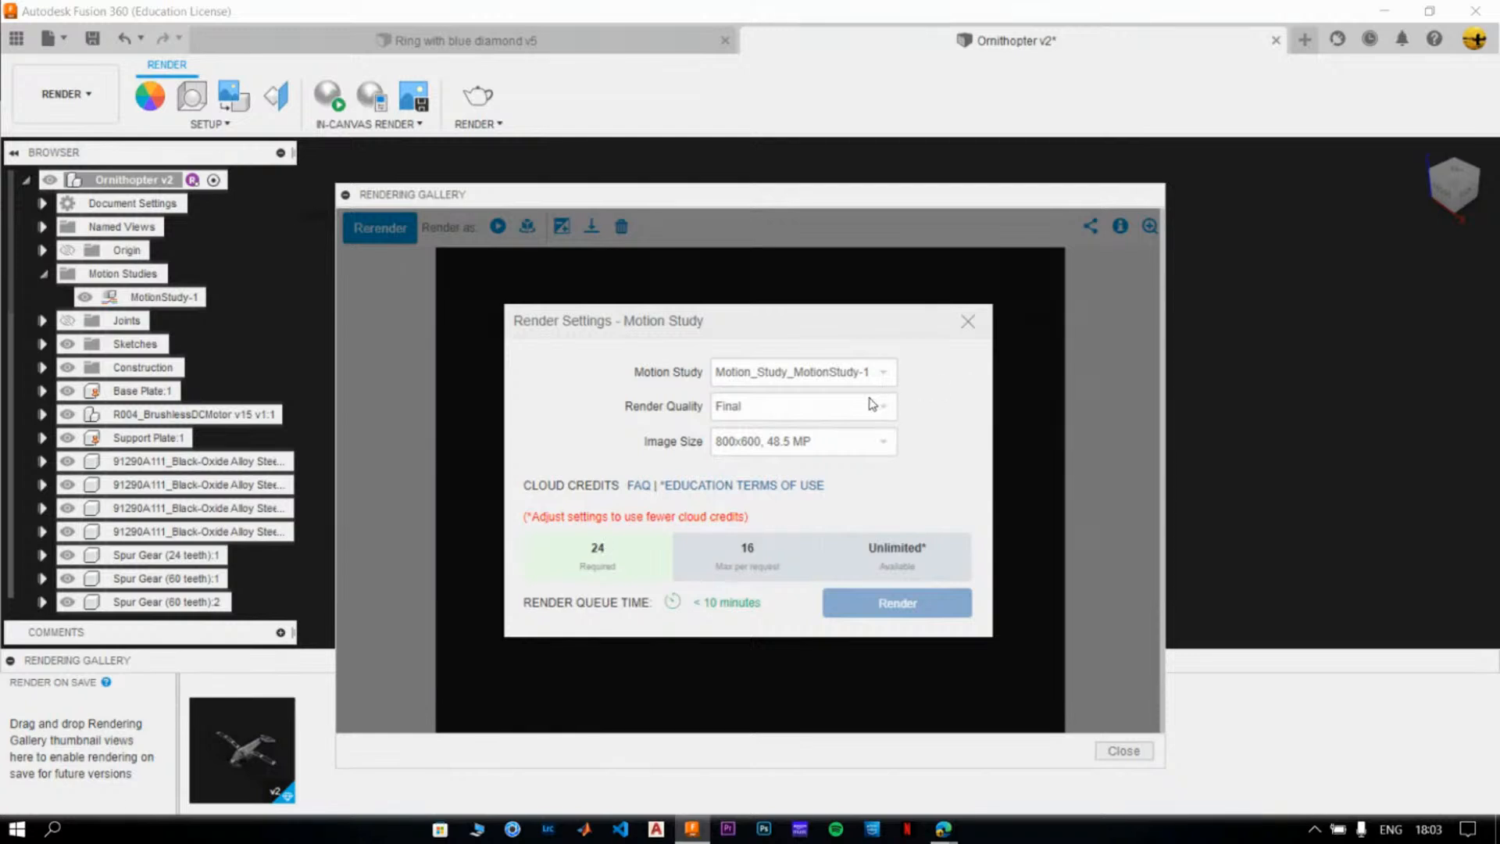
click(812, 408)
click(749, 426)
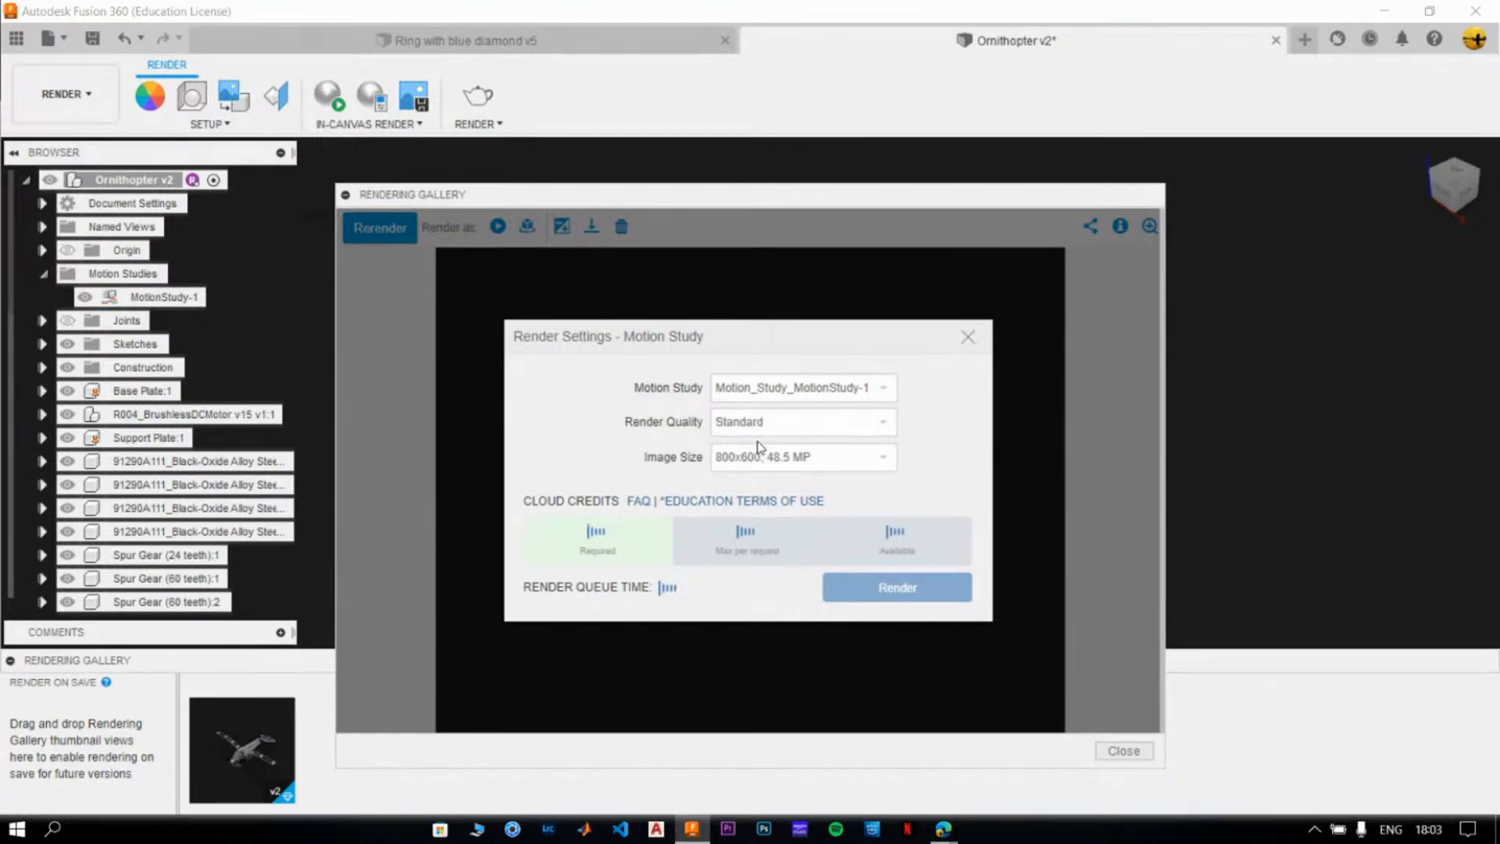
- Submit the MotionStudy-1 render at Standard quality with a 960x640 image size, and close the rendering preview
click(757, 455)
scroll(782, 579, up, 5)
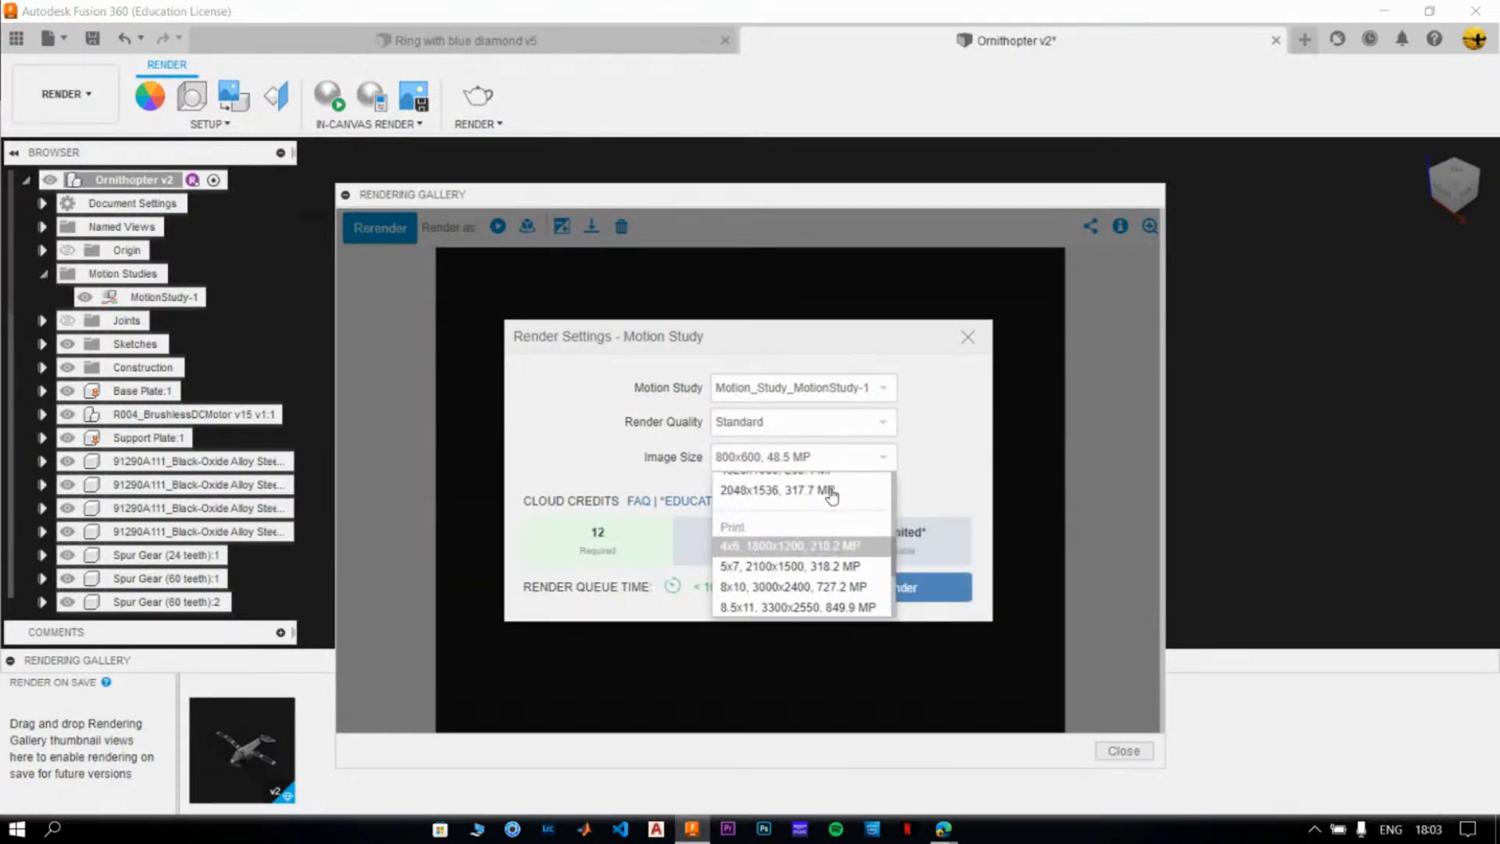
scroll(818, 568, down, 2)
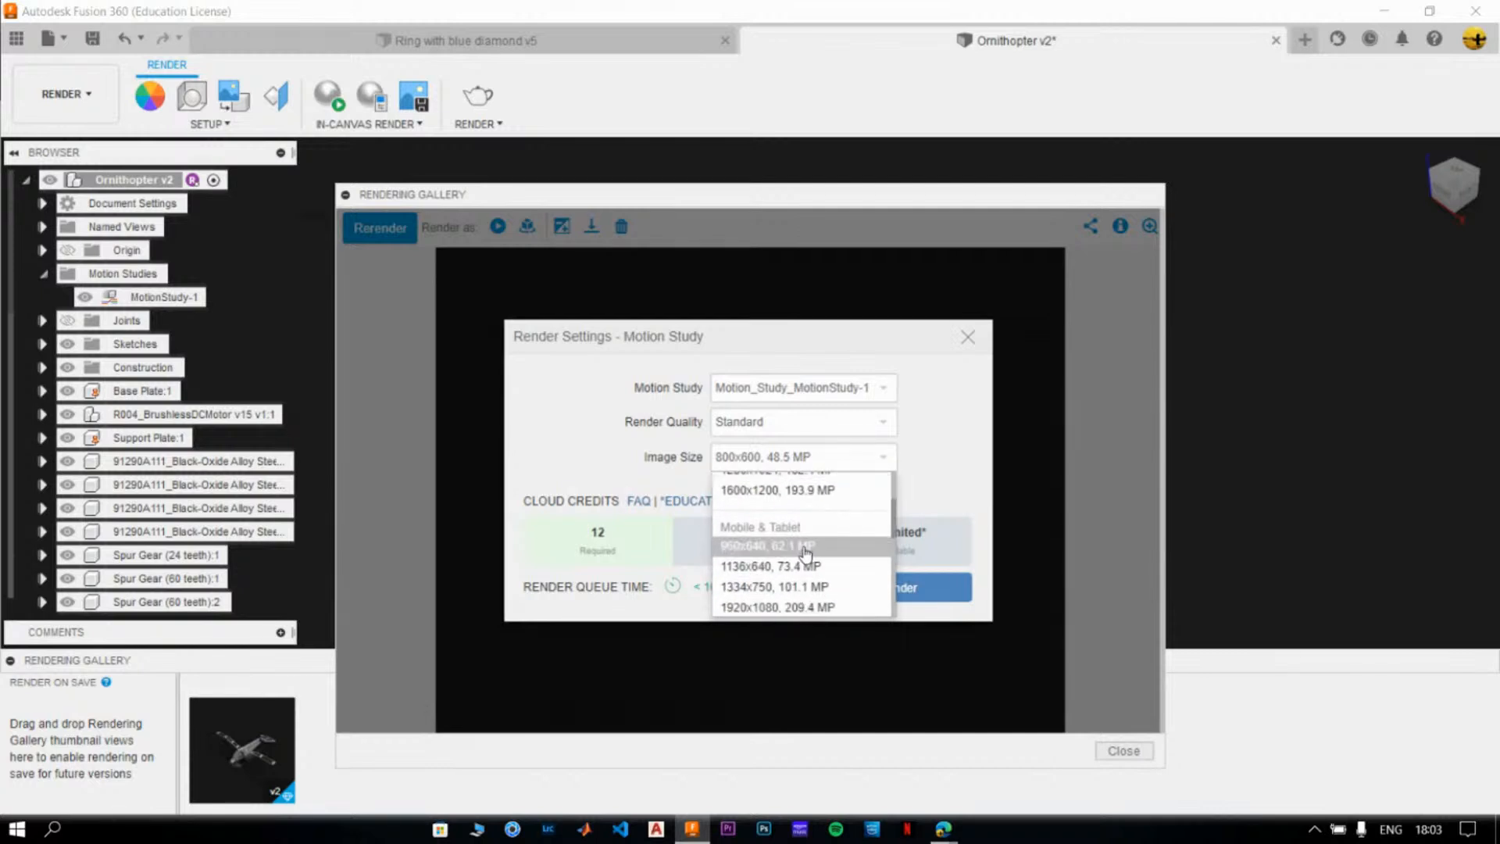
click(804, 559)
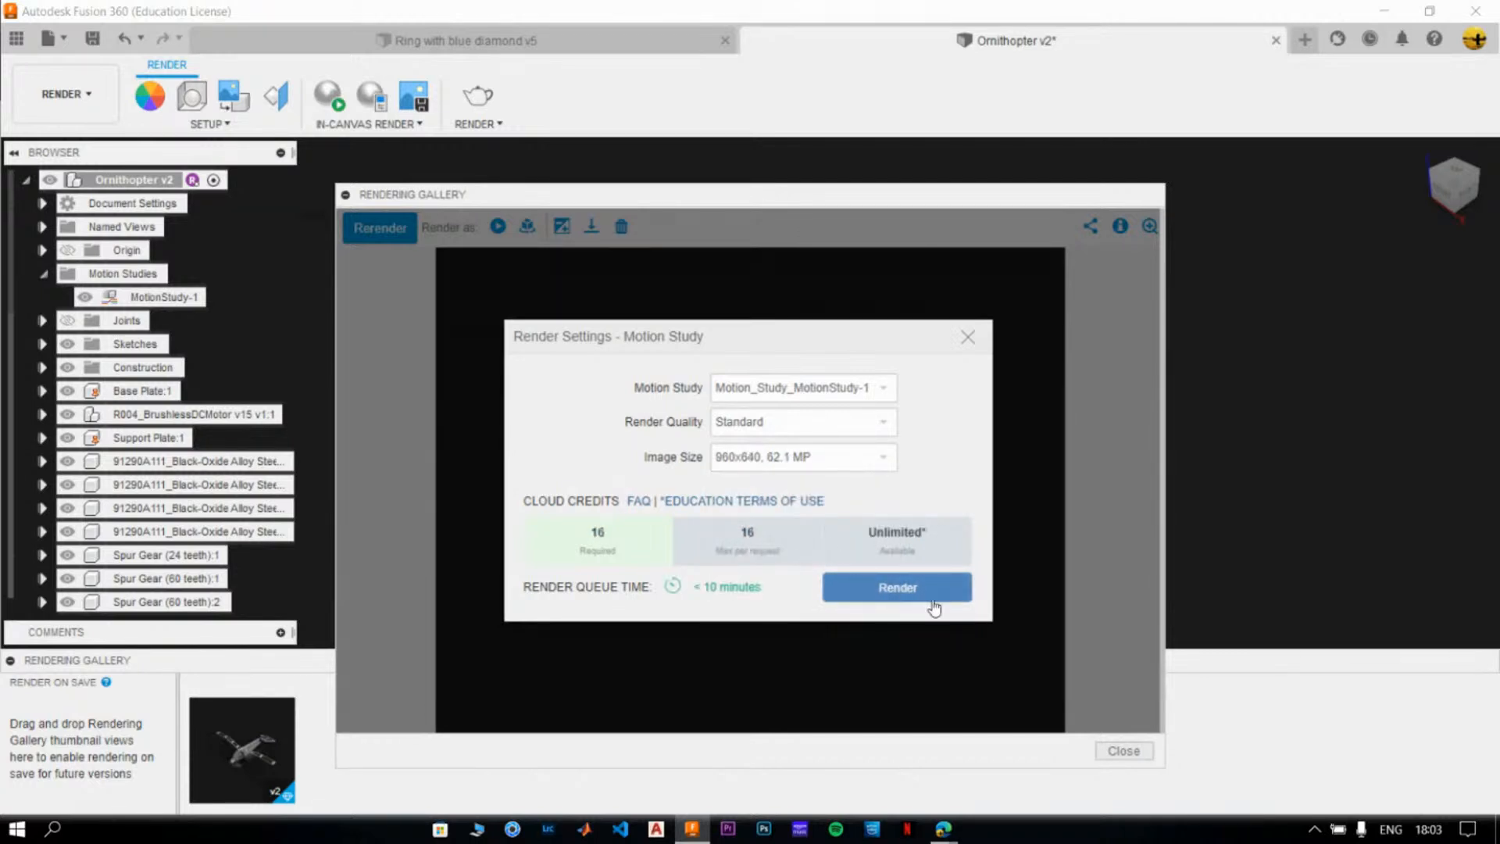
click(889, 590)
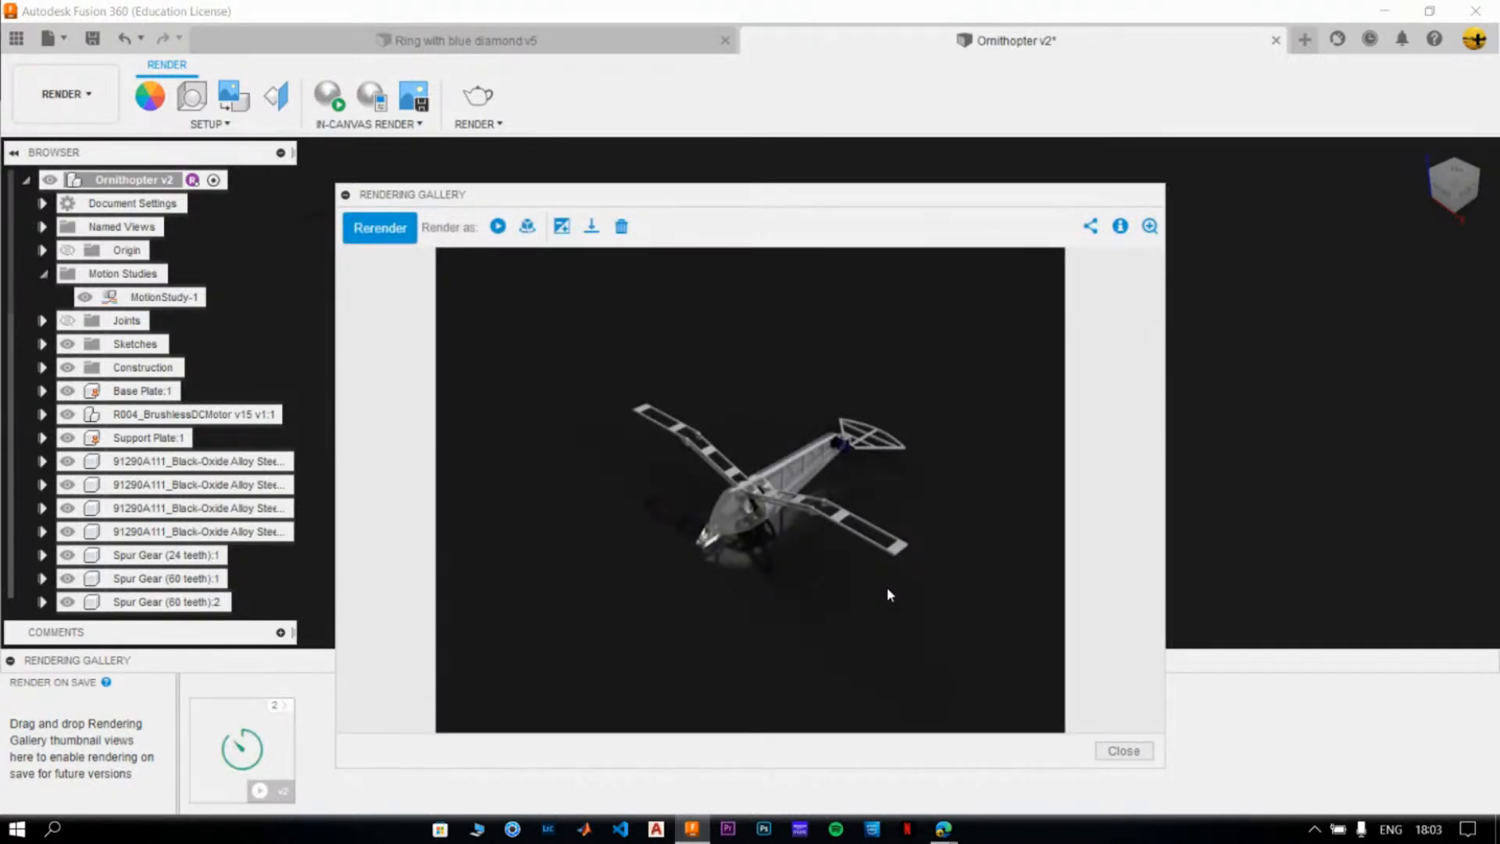
click(1123, 750)
- Switch to the ring design to check its pending rendering, and collapse the rendering gallery
mouse_move(252, 713)
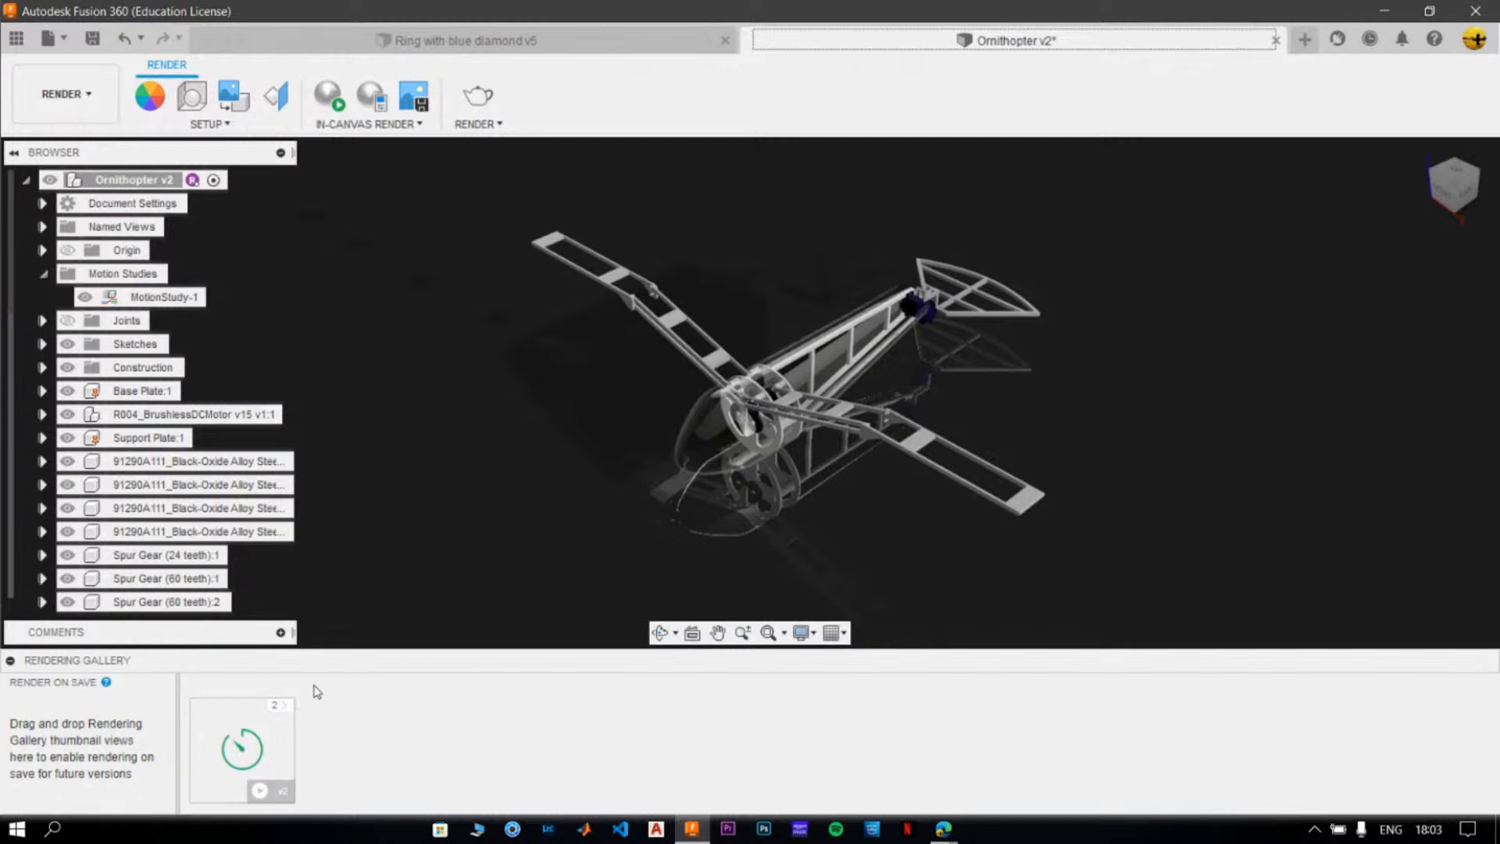
click(472, 44)
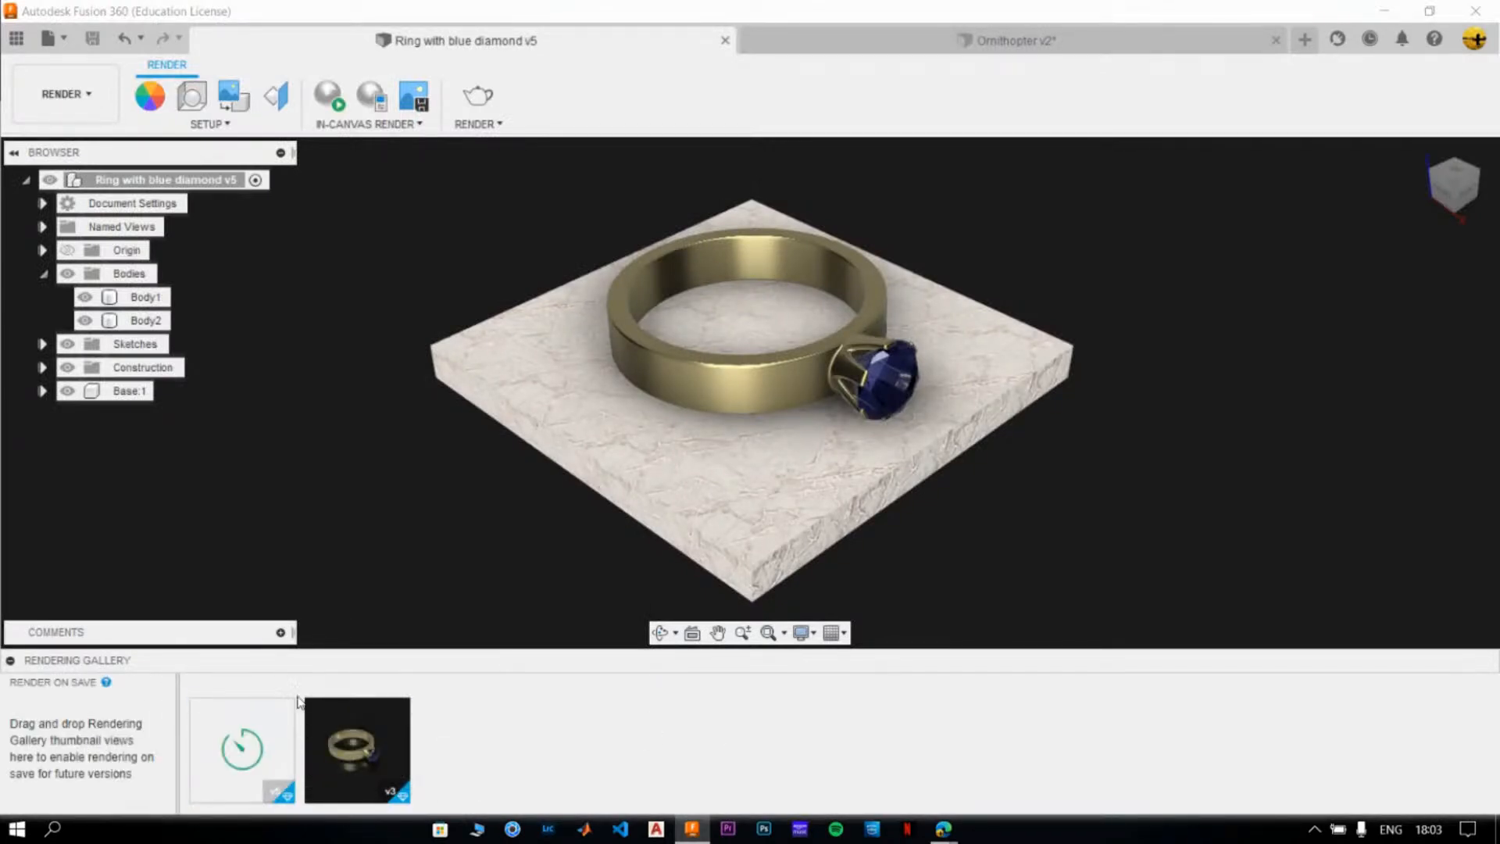
click(10, 660)
- Return to the Ornithopter design and save it with the version description User Saved
click(1172, 43)
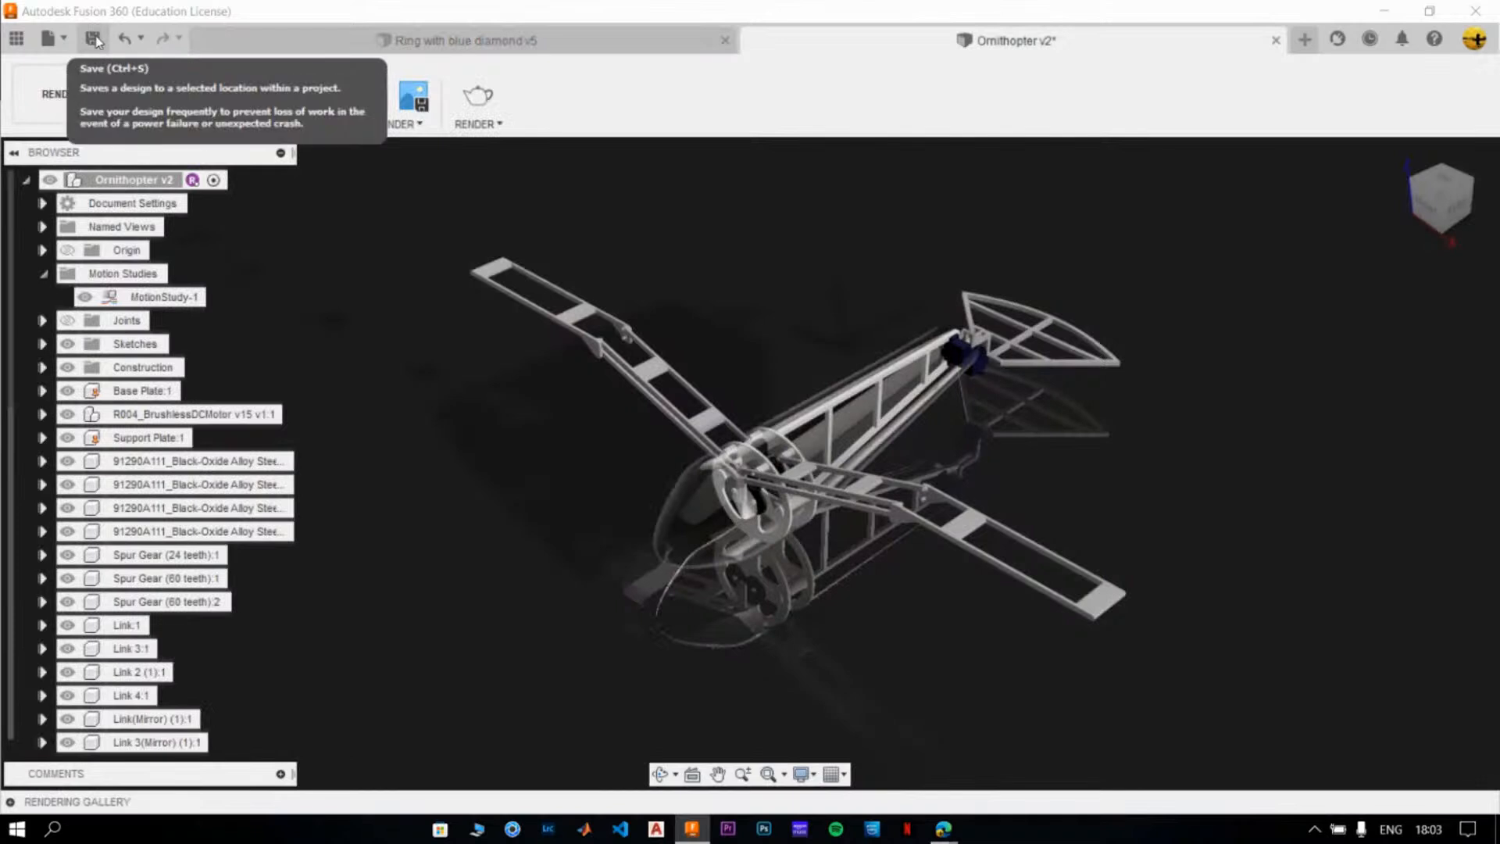
click(93, 39)
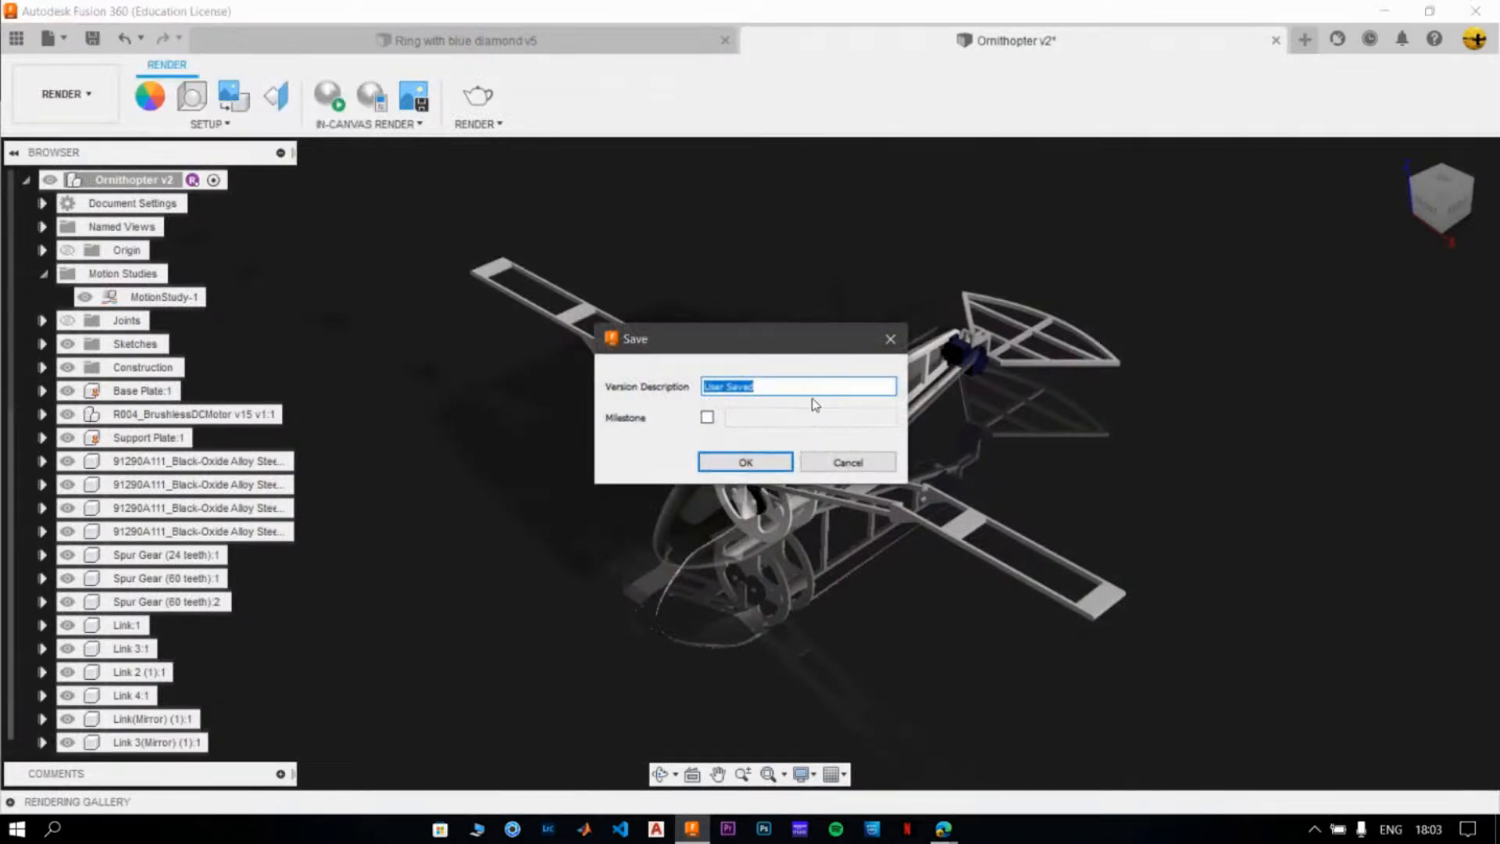
click(746, 462)
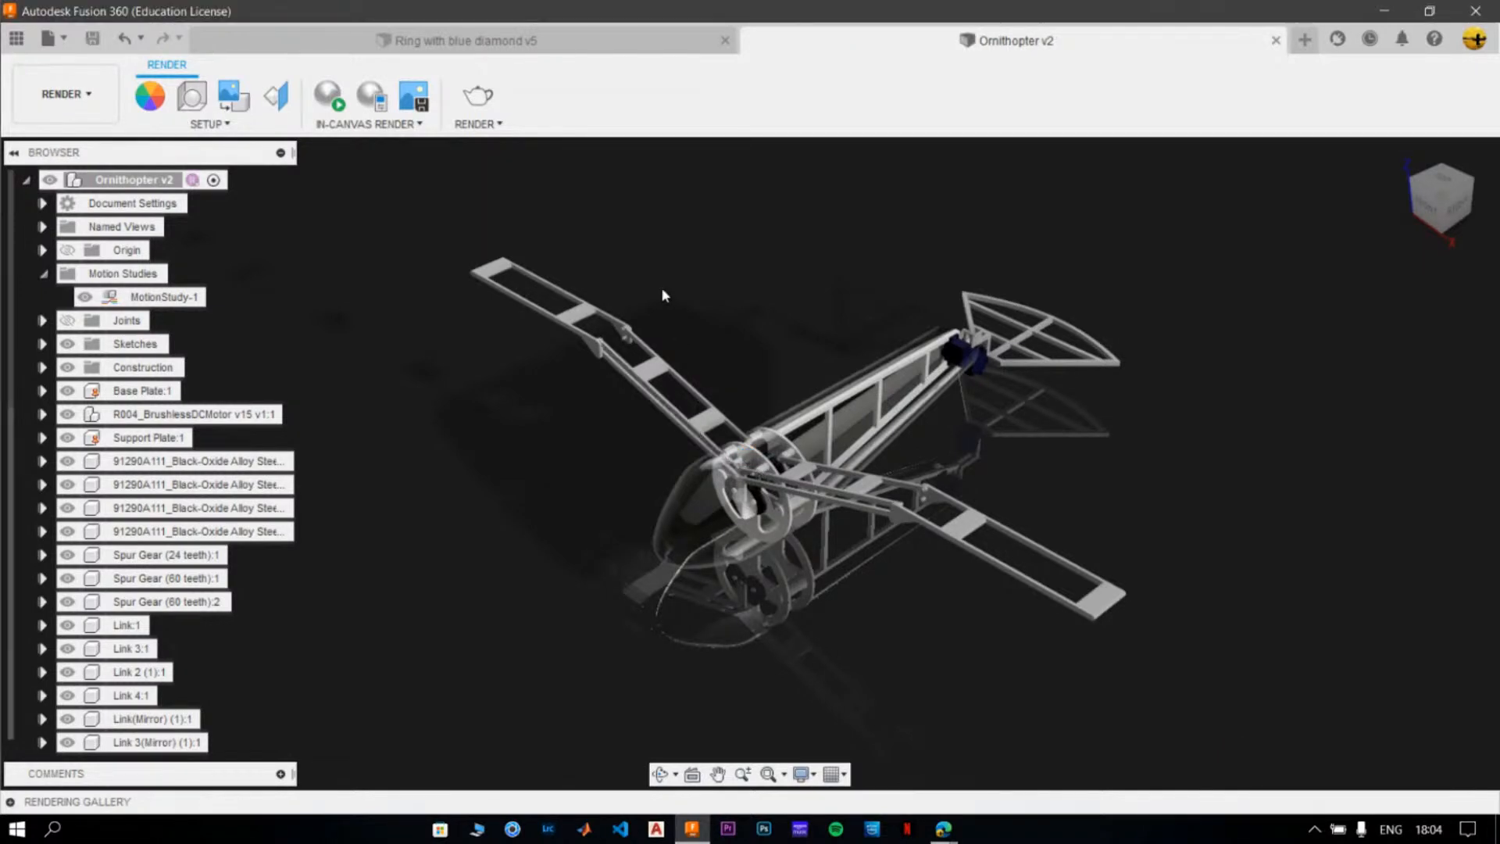
- Open the Desk Lamp design from the Photorealistic Rendering using Fusion 360 project
click(30, 45)
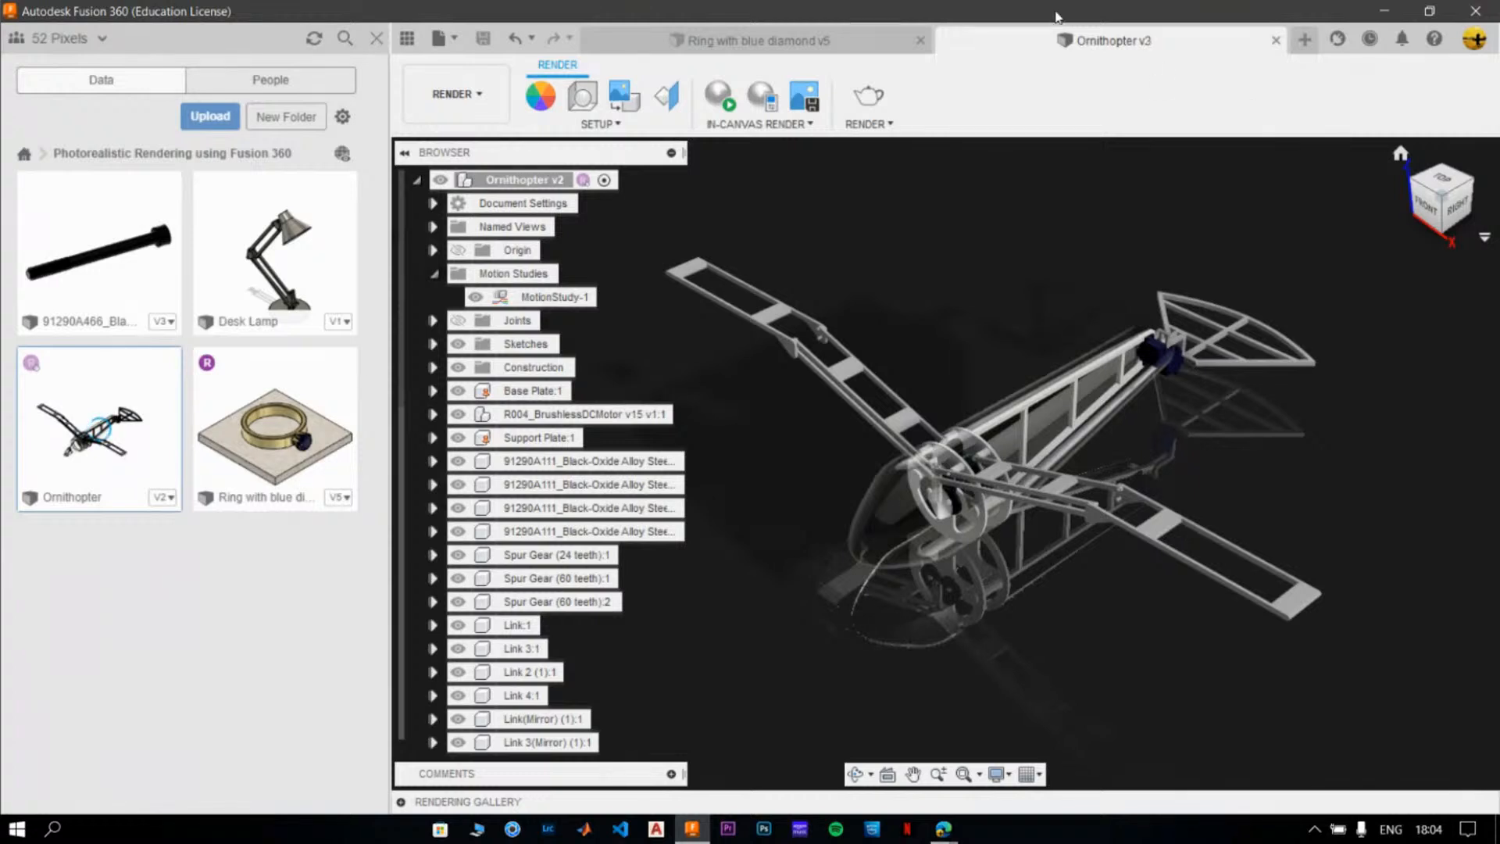
double_click(280, 244)
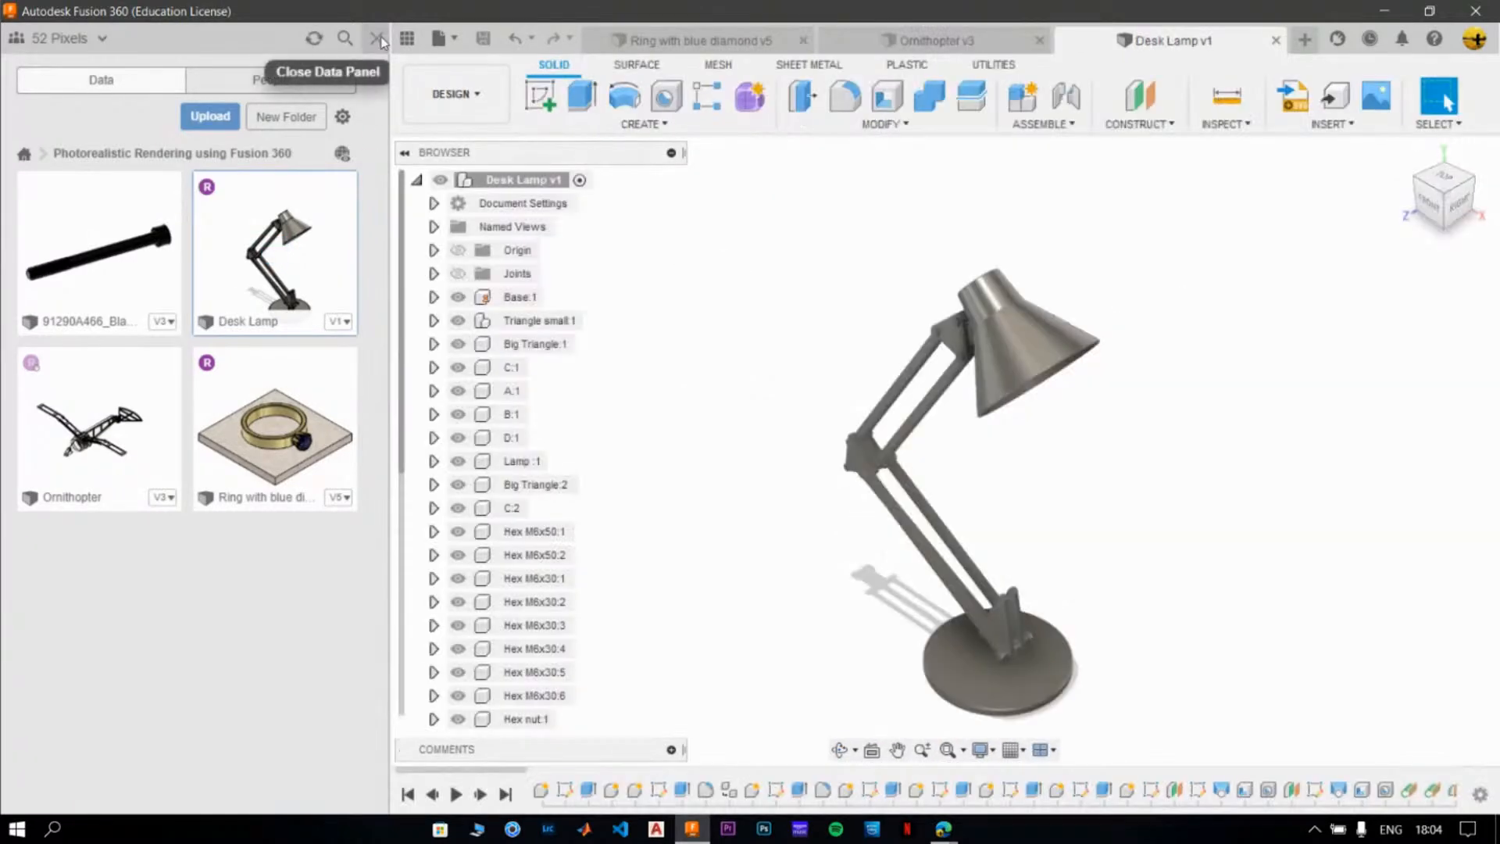
click(377, 39)
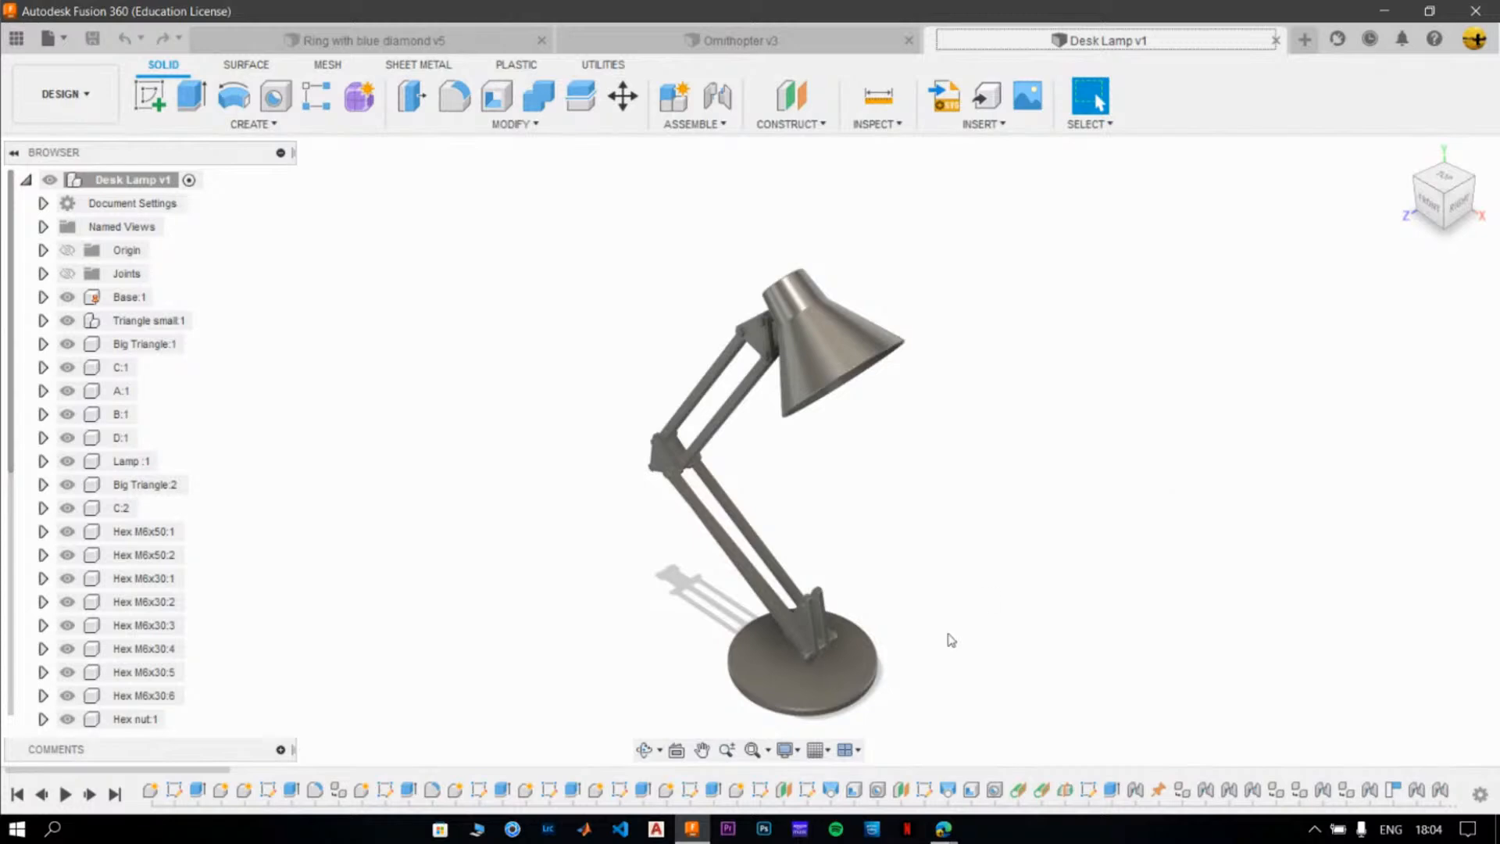
- Apply the Acetal Resin, Black physical material from the Plastic category to the lamp's round base
click(507, 124)
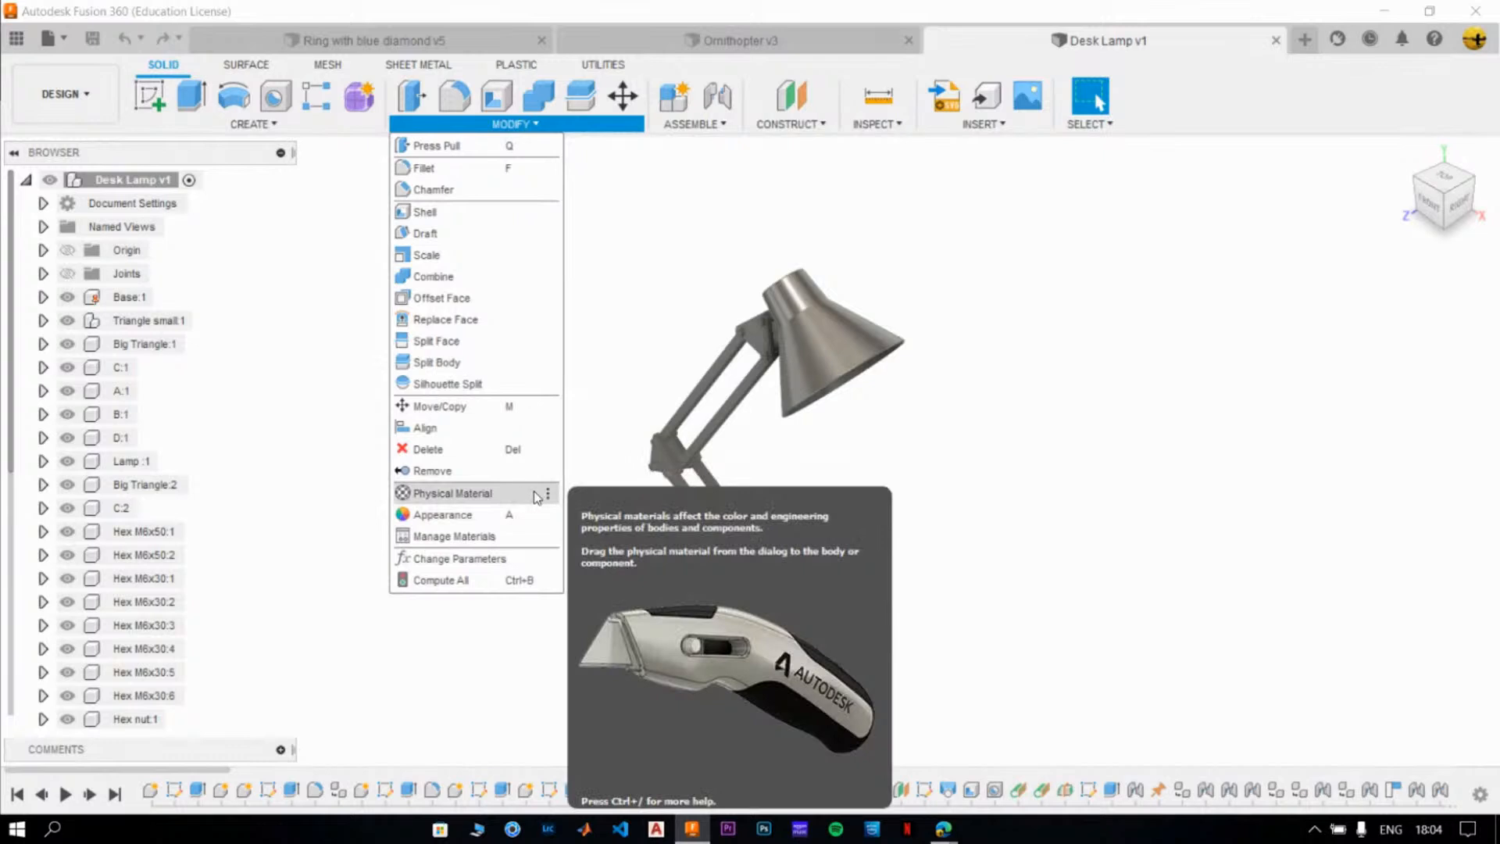
click(508, 490)
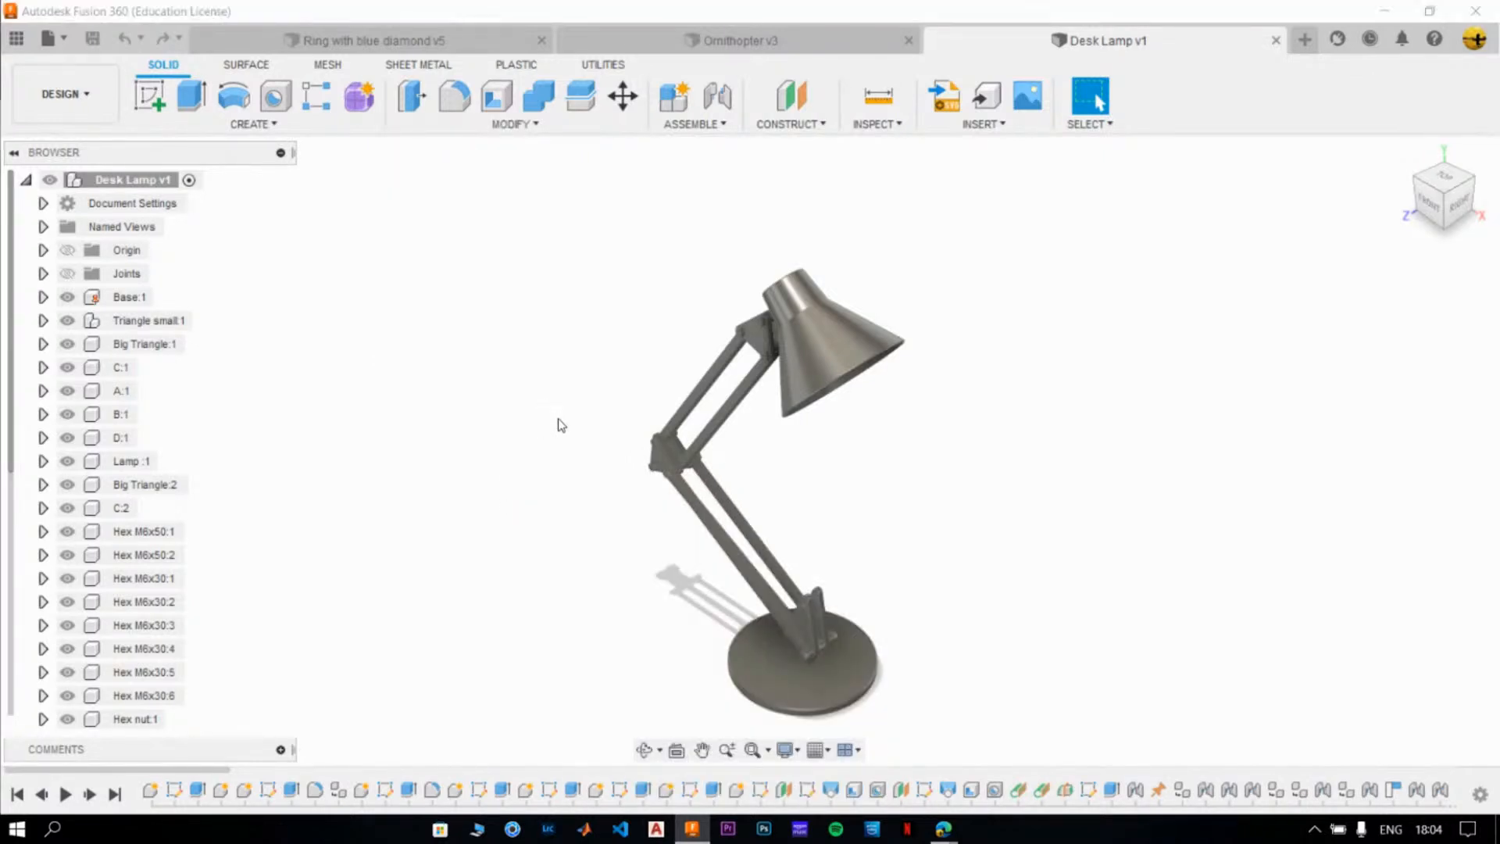
scroll(1222, 597, down, 1)
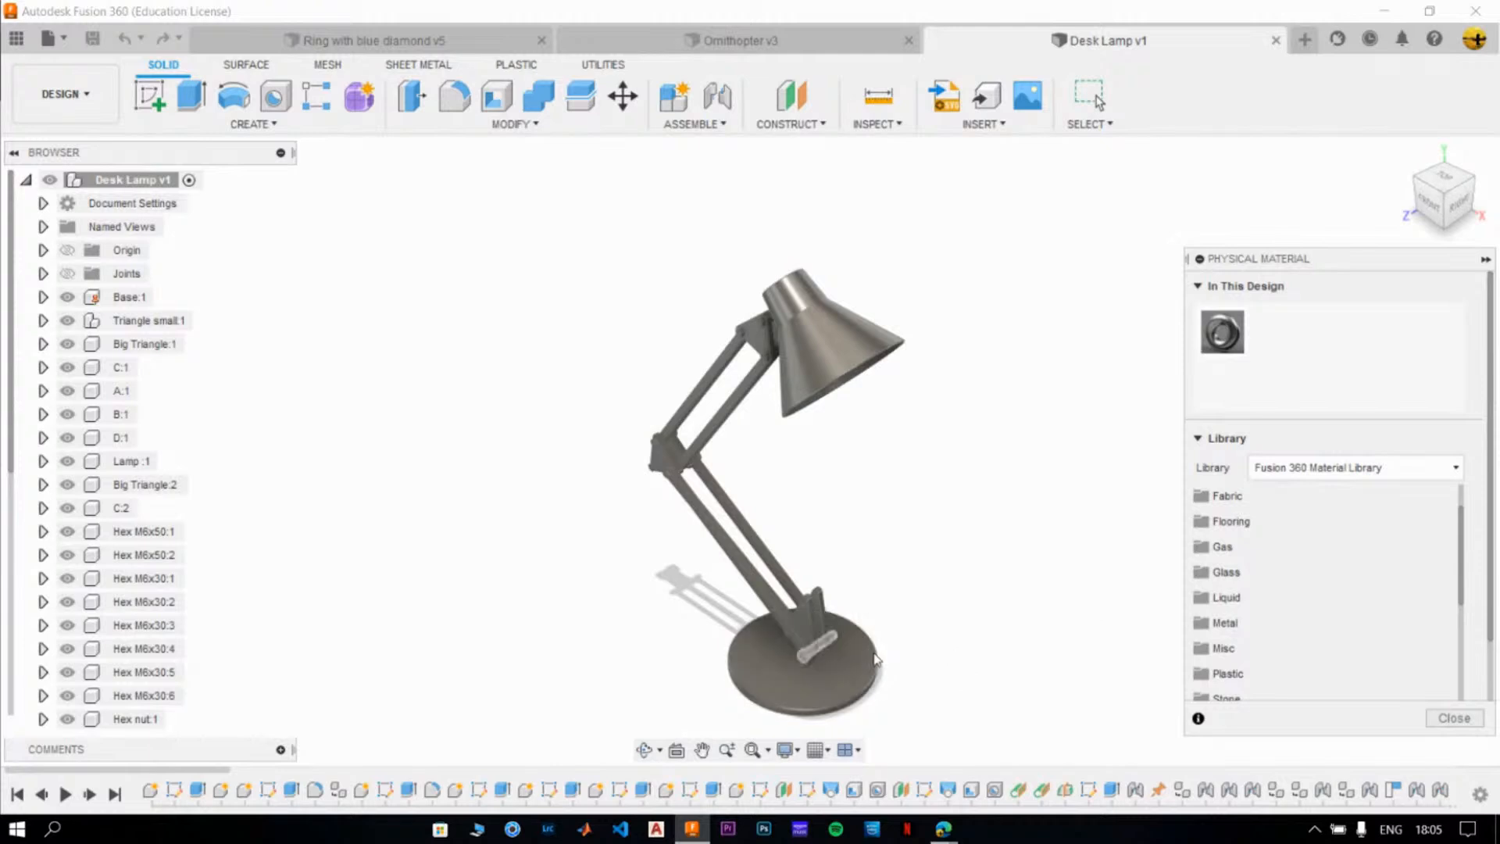
scroll(1388, 666, down, 2)
scroll(1257, 603, up, 2)
click(1255, 610)
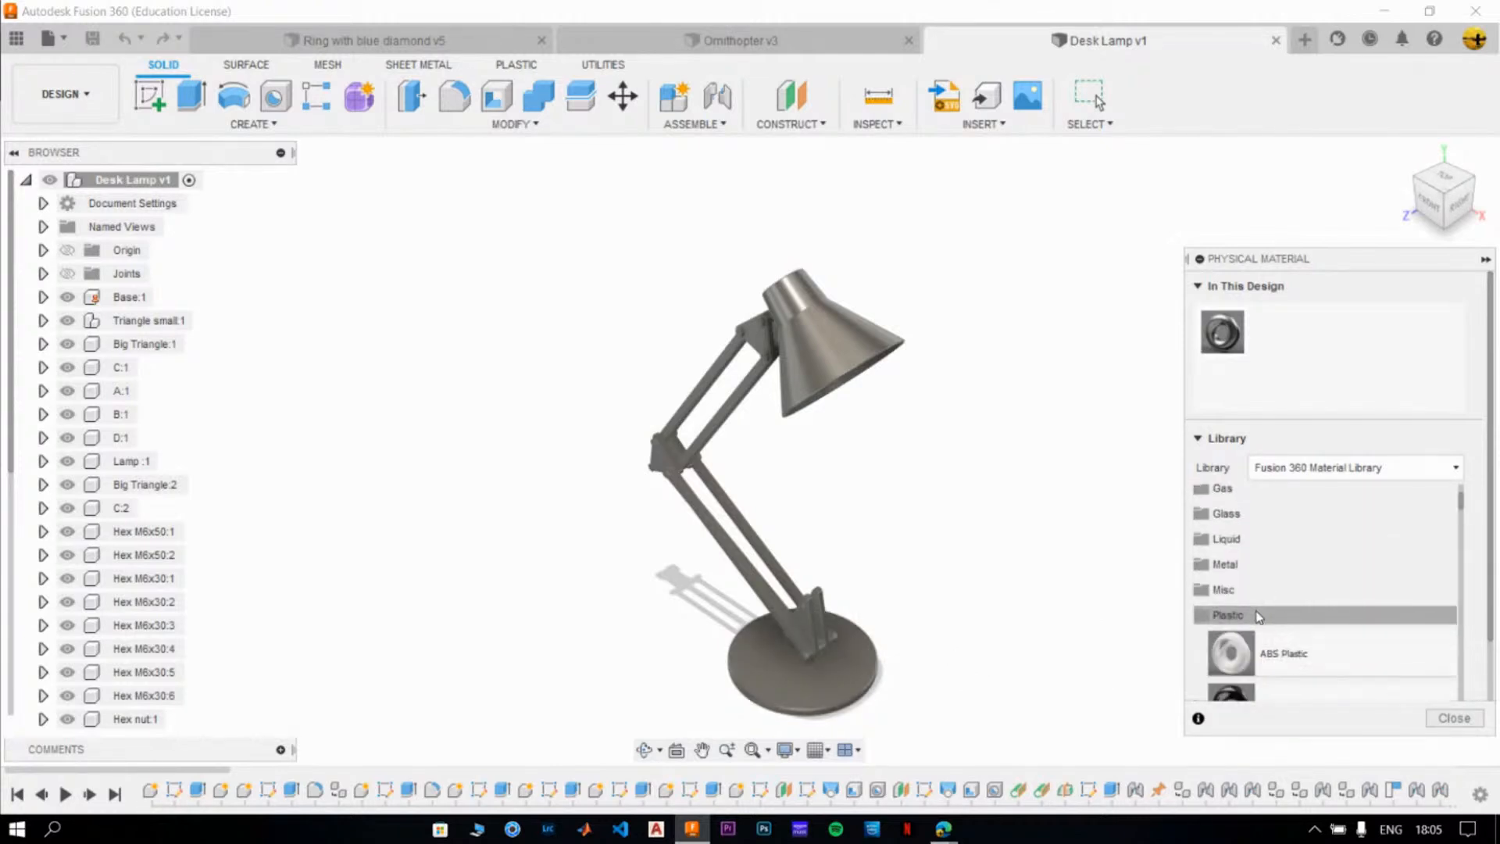
scroll(1266, 618, down, 2)
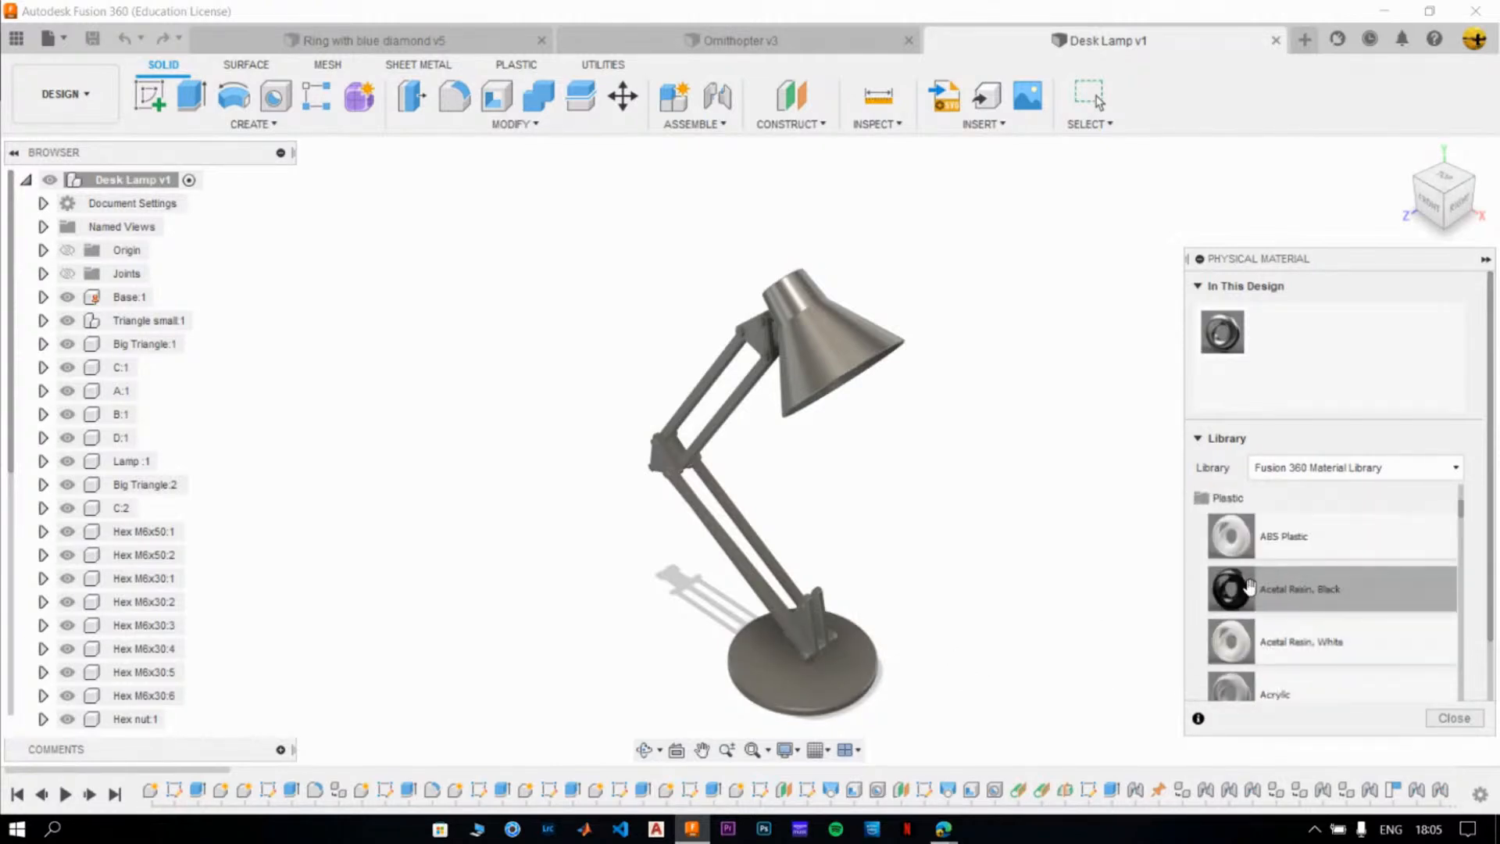
drag(1246, 590, 877, 681)
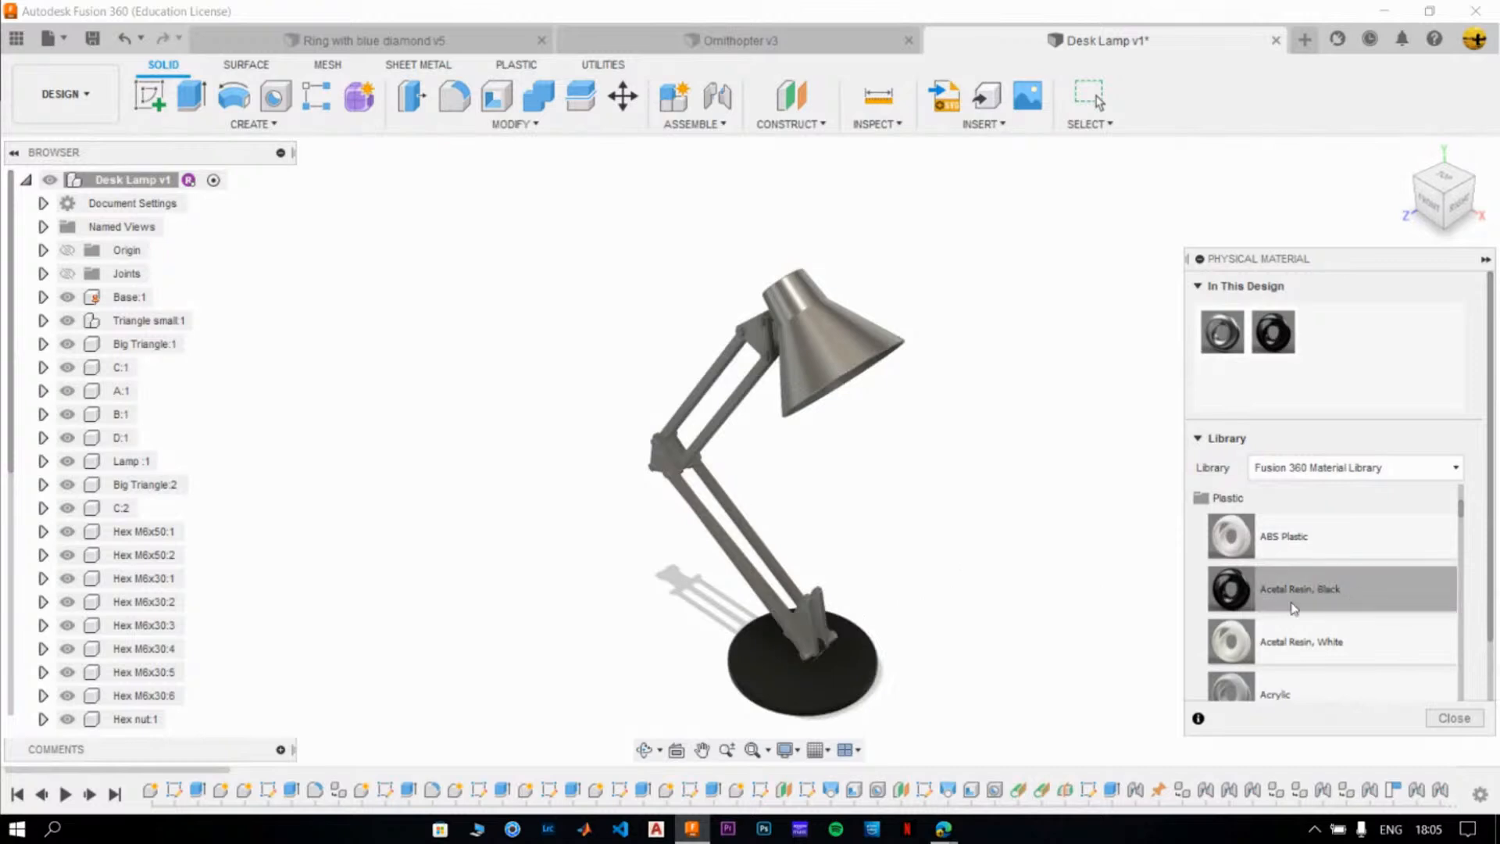
- Apply the same black acetal resin material to the upright triangular brackets on the lamp's base
scroll(887, 570, up, 10)
middle_drag(886, 570, 1009, 428)
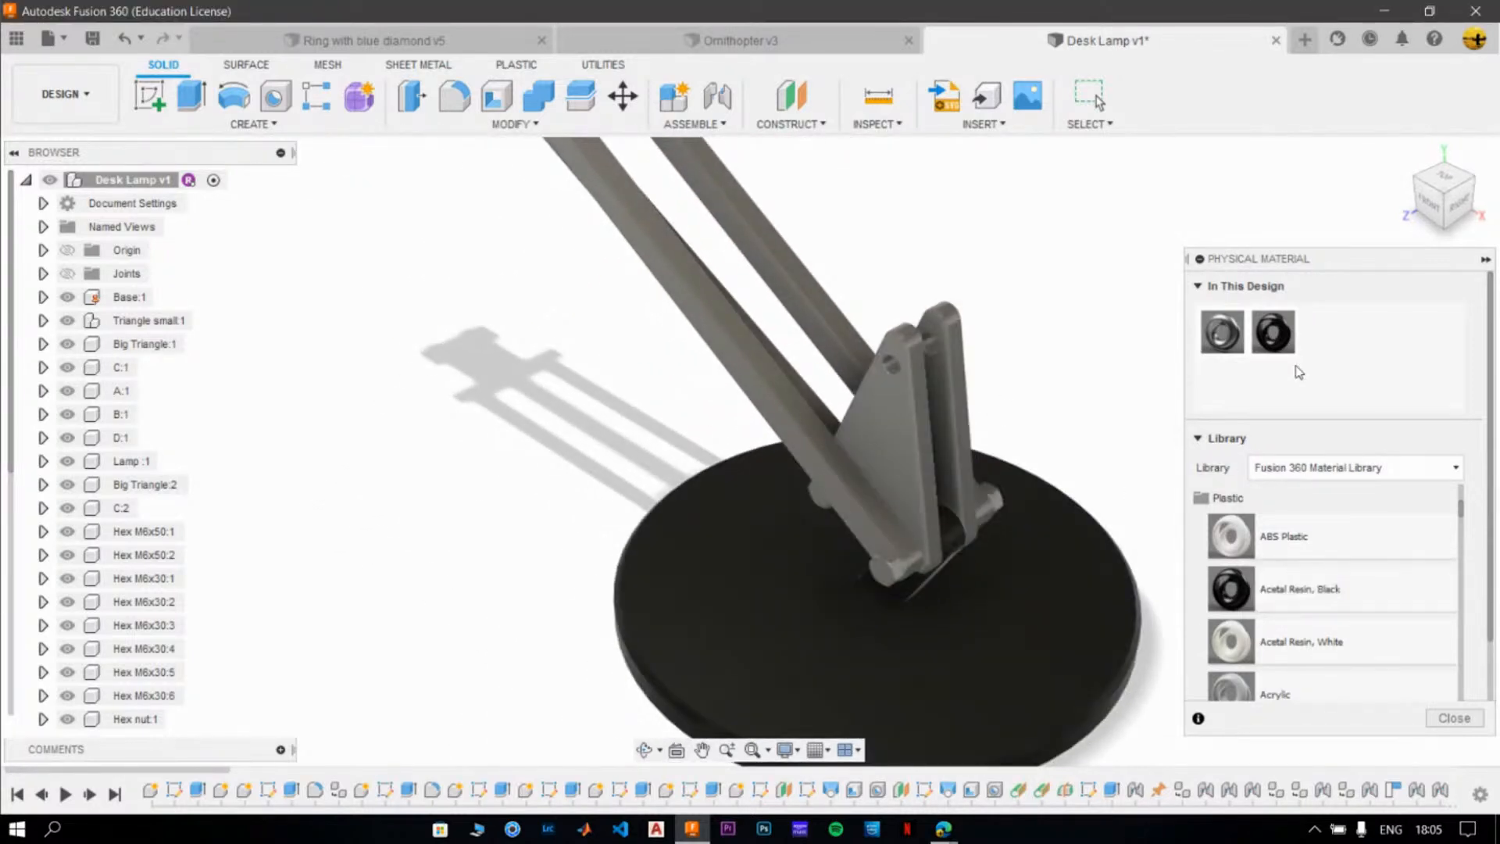
drag(1272, 334, 906, 443)
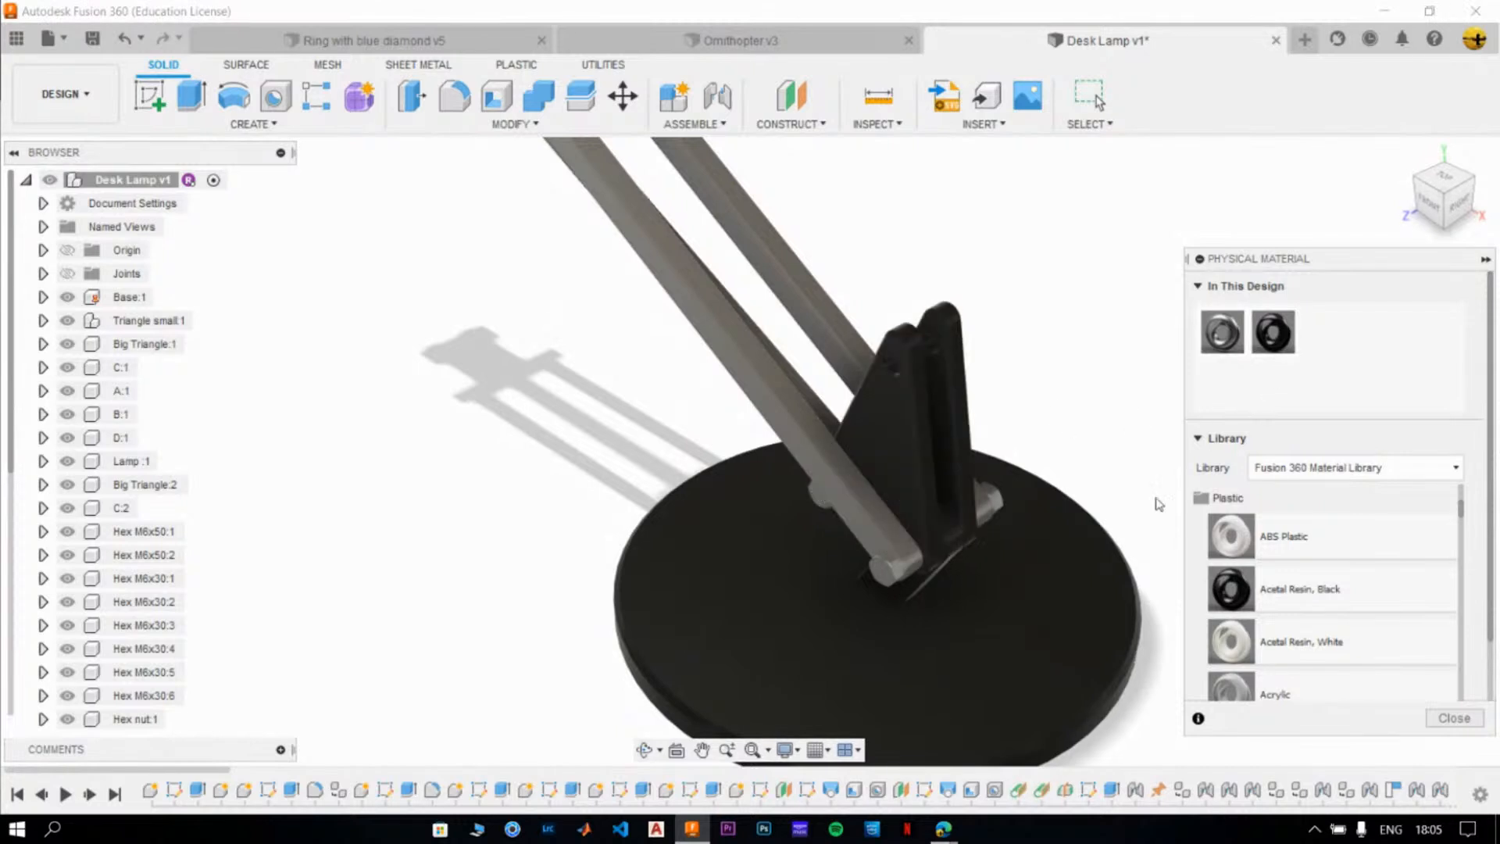
- Apply the Cherry physical material from the Wood category to the outer bars of the lamp's lower arm
scroll(1058, 613, down, 10)
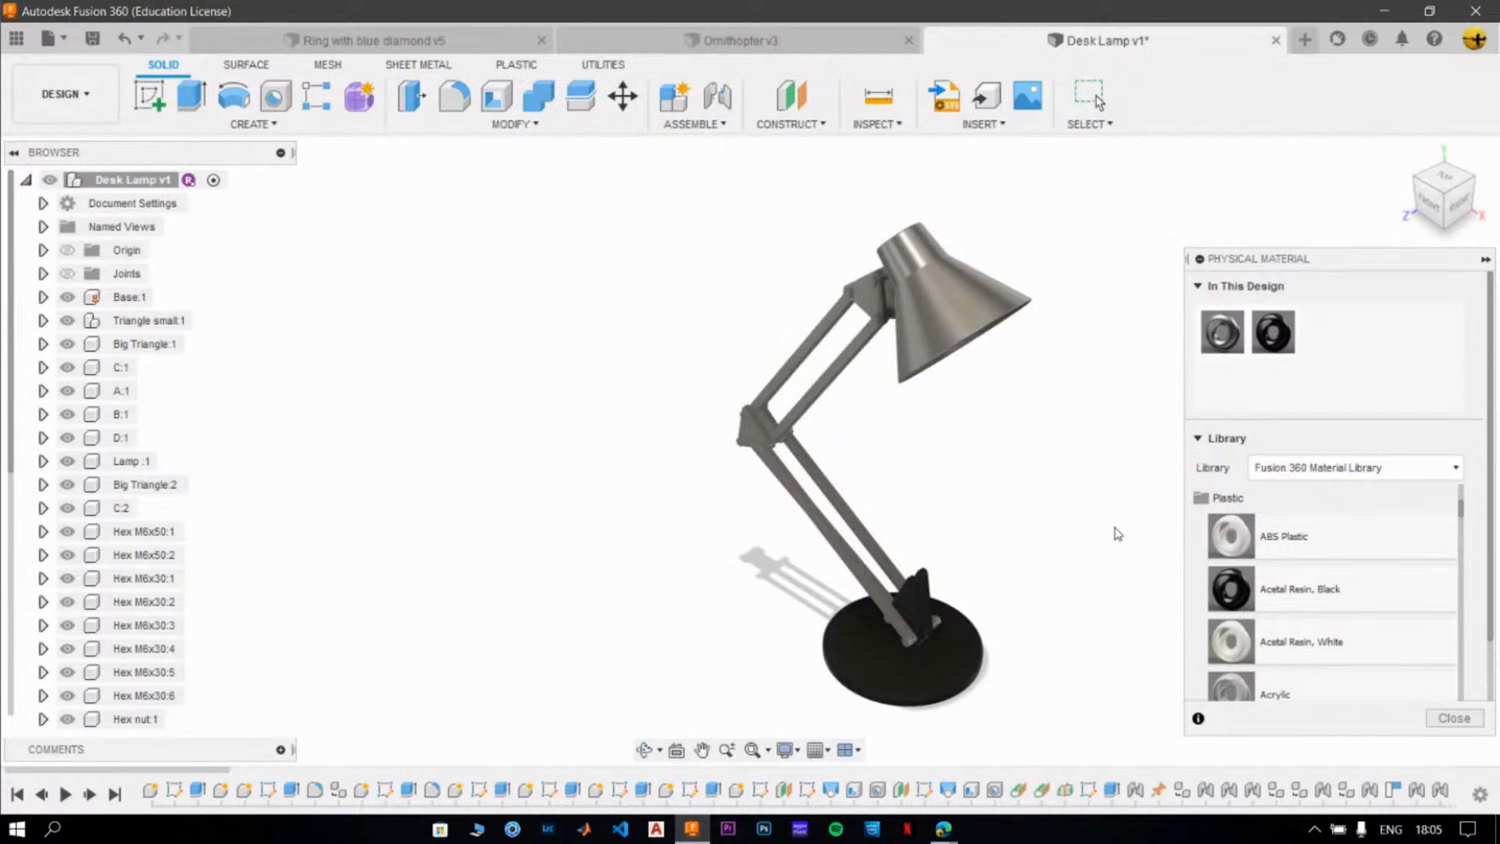
scroll(1271, 536, up, 3)
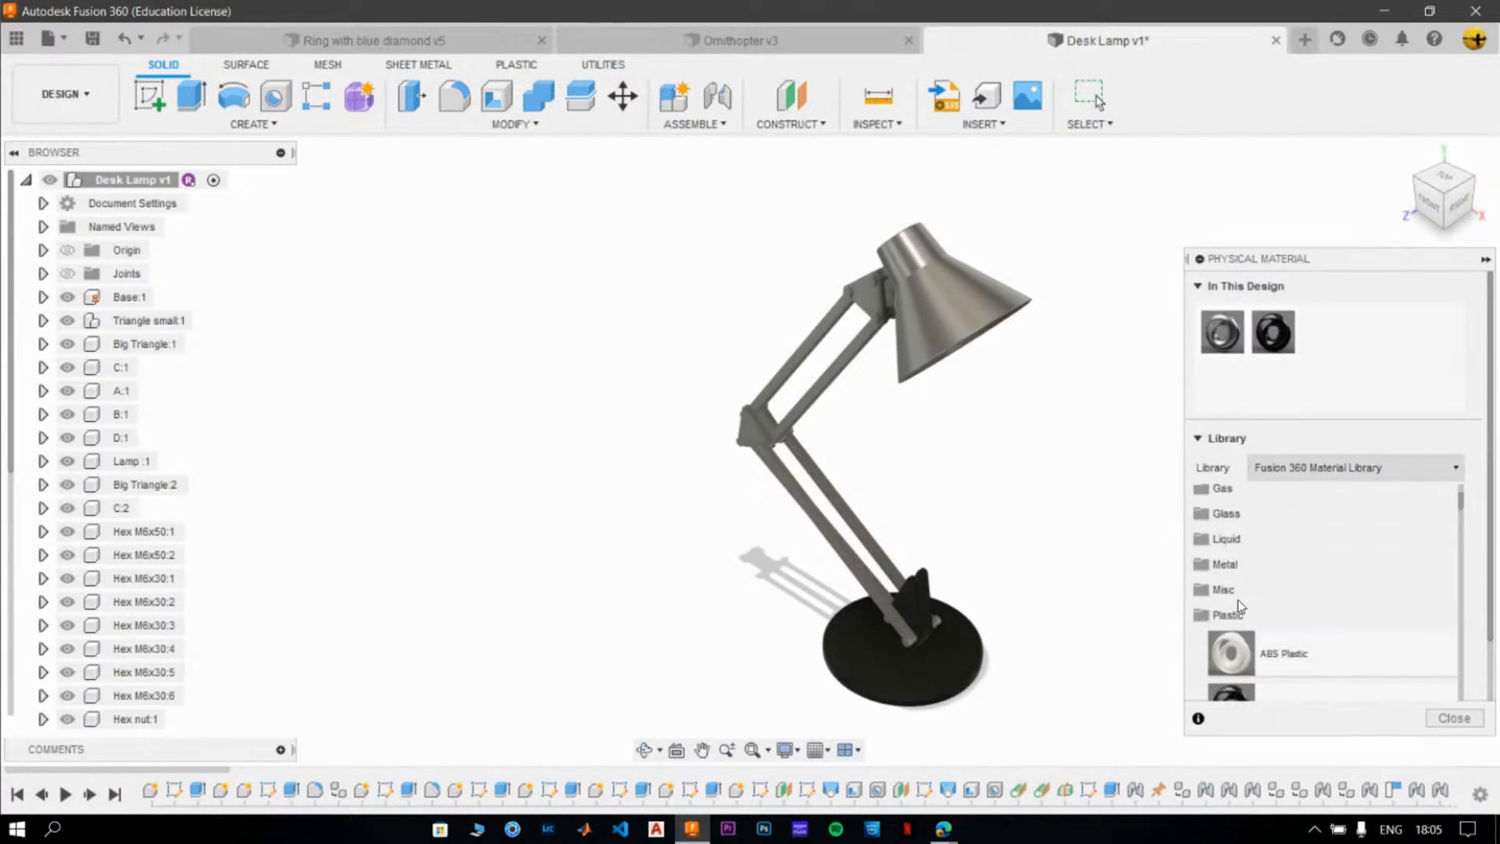
click(1236, 607)
scroll(1274, 563, down, 3)
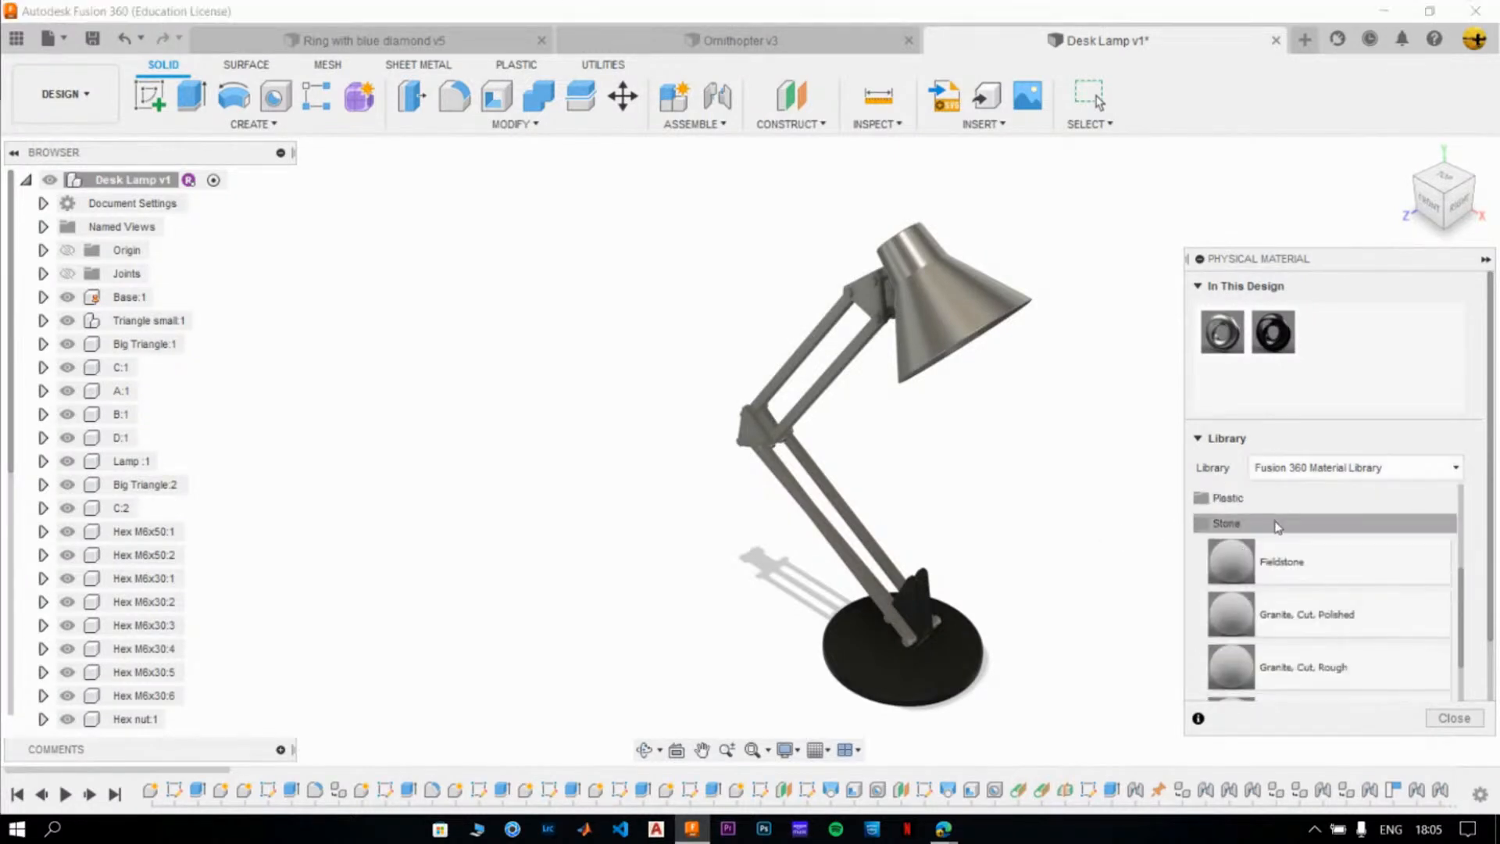
click(1277, 526)
scroll(1280, 539, down, 2)
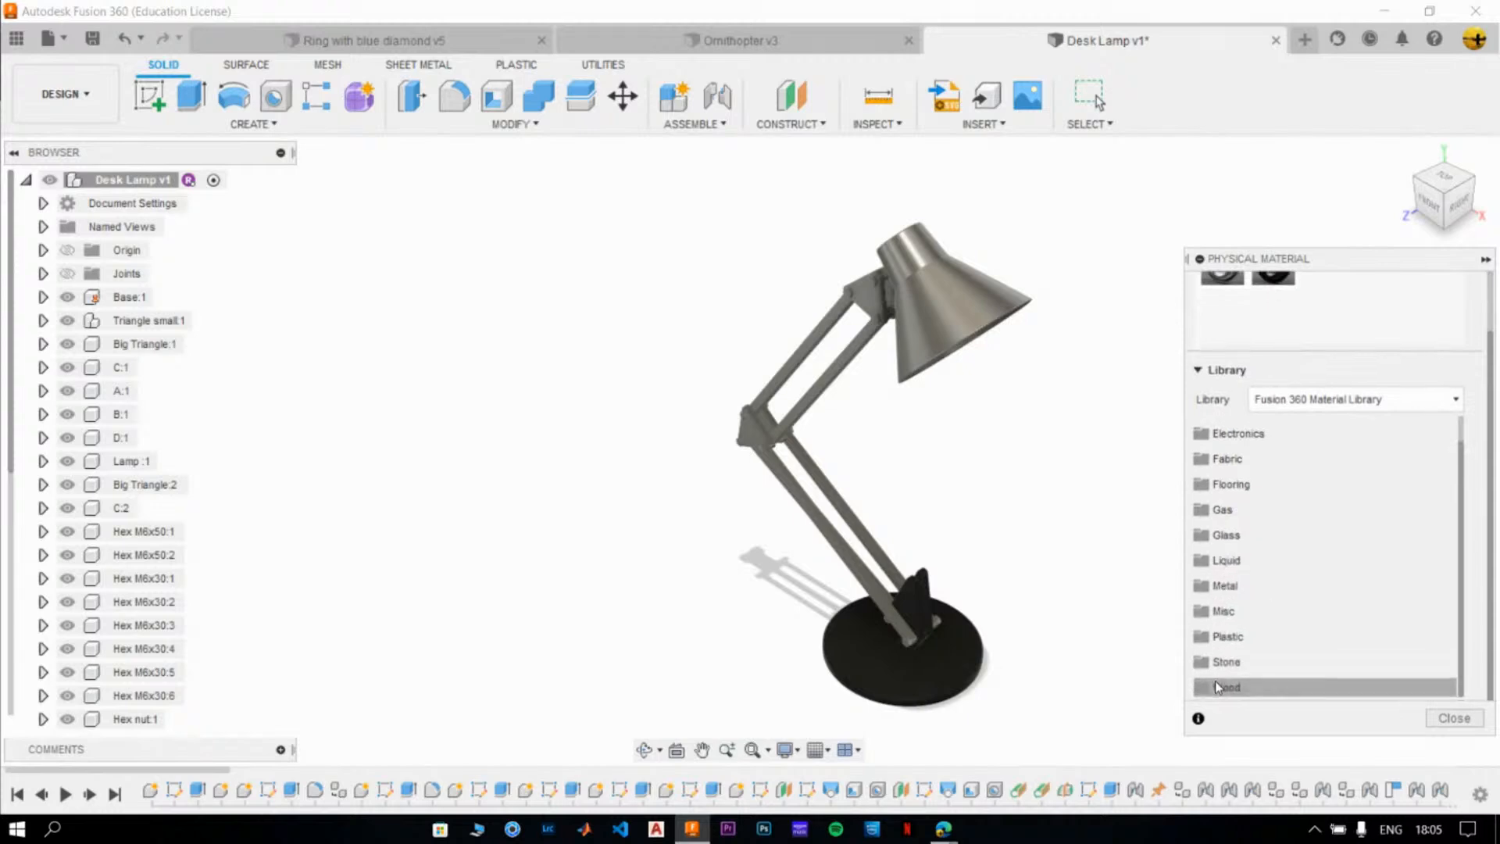
click(1216, 681)
scroll(1296, 652, down, 3)
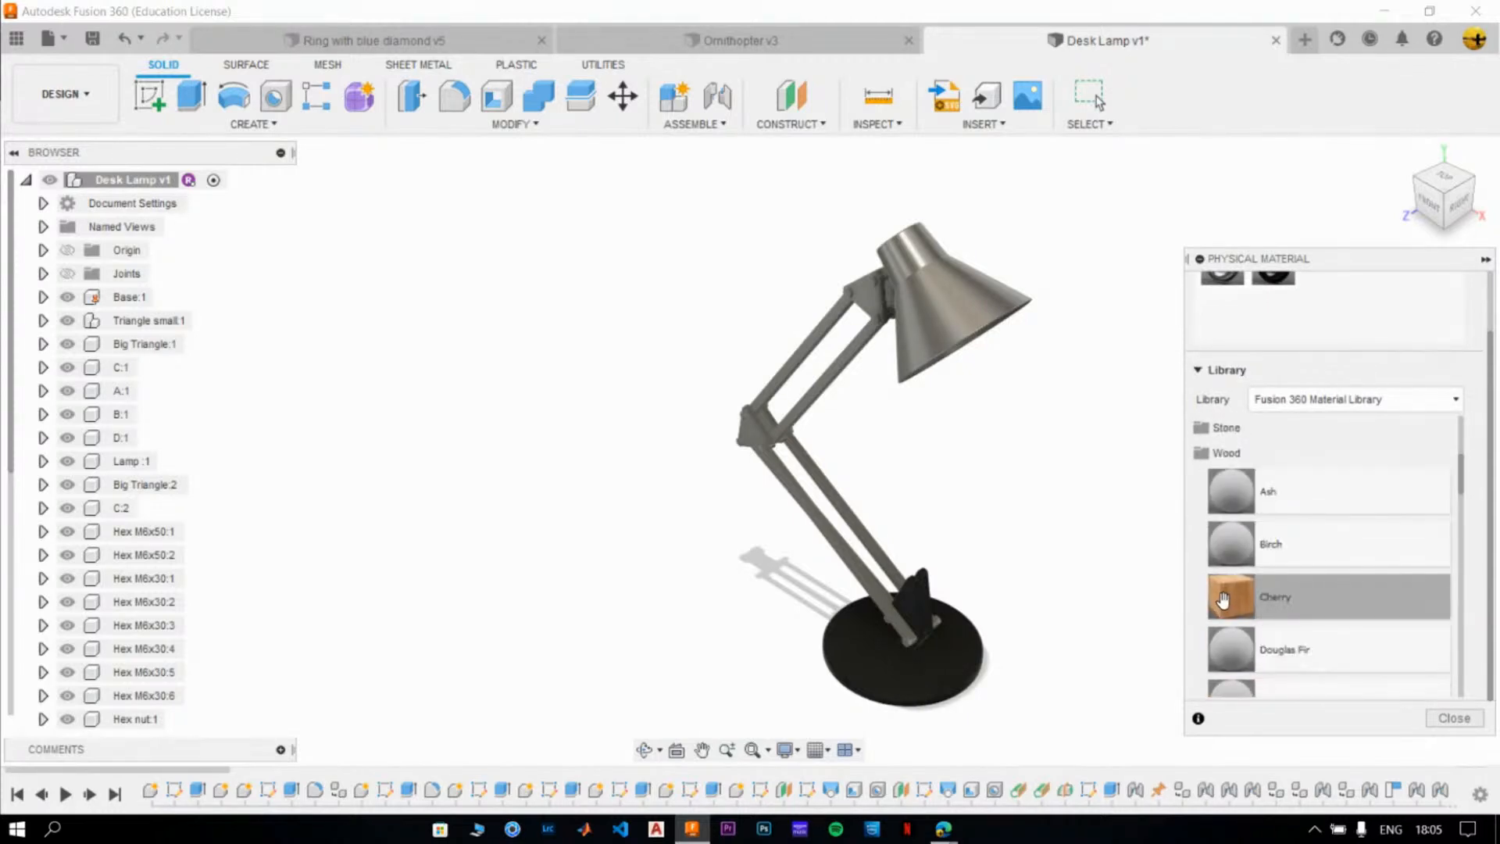
drag(1223, 598, 840, 547)
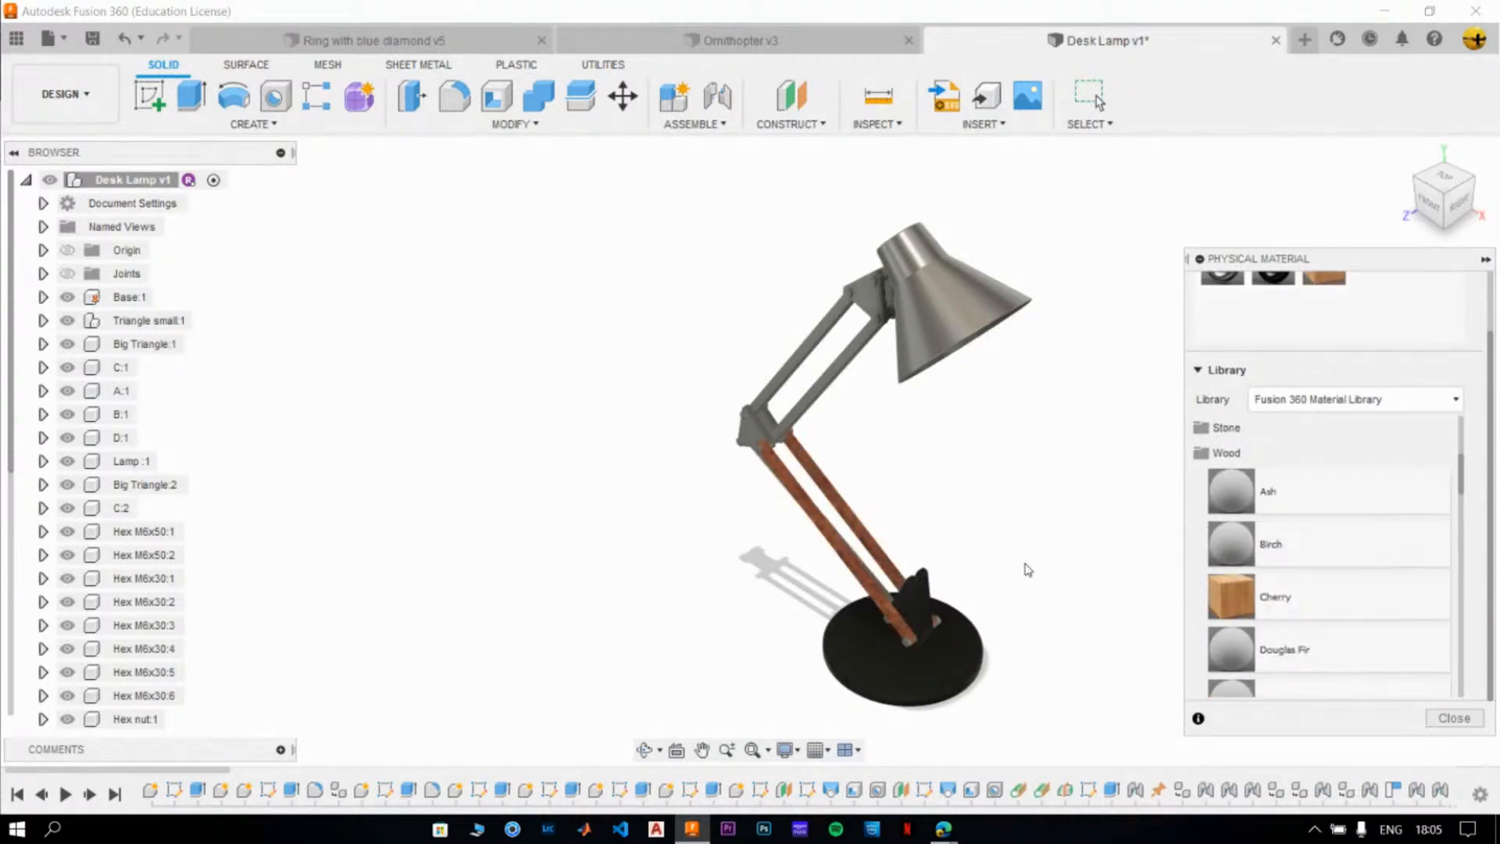
- Apply the same Cherry wood material to the remaining middle bar of the lower arm
scroll(815, 635, up, 10)
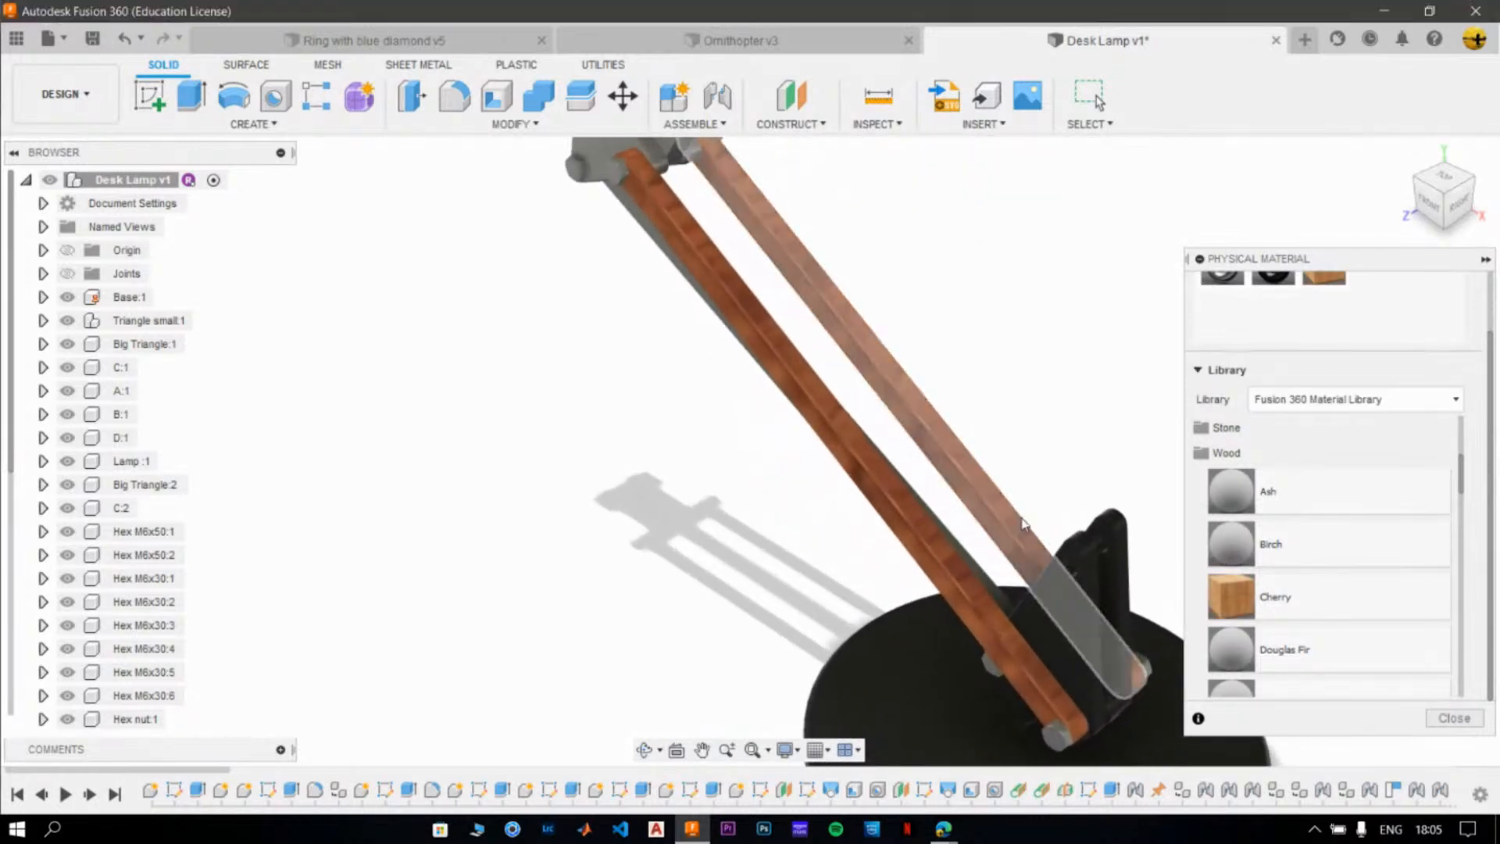
shift+middle_drag(990, 550, 797, 559)
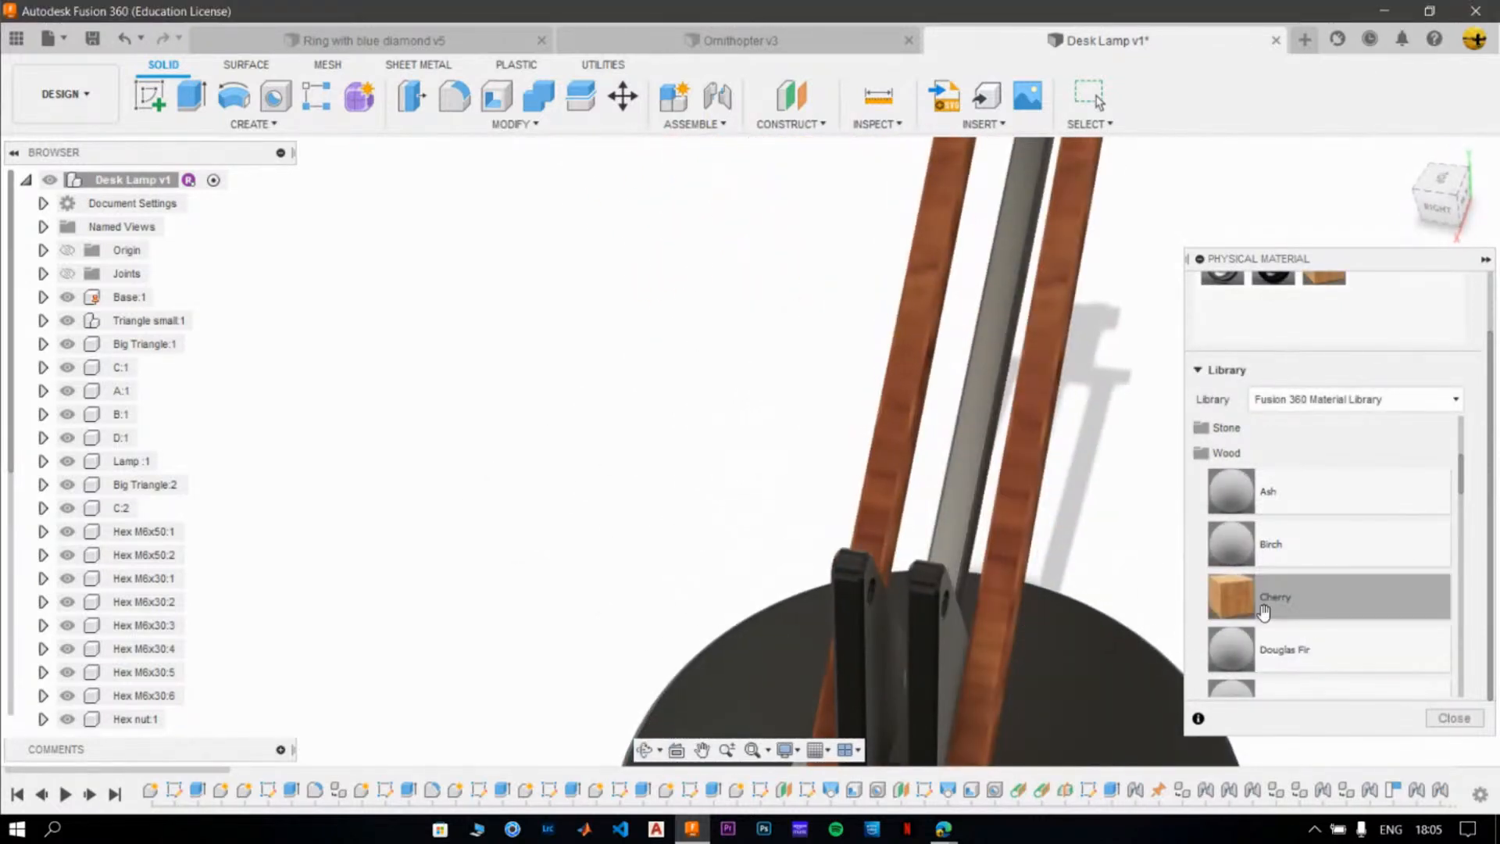
drag(1242, 592, 962, 450)
- Apply the Cherry material already used in the design to the bars of the lamp's upper arm
scroll(871, 503, down, 2)
shift+middle_drag(871, 504, 1299, 495)
scroll(1018, 510, down, 2)
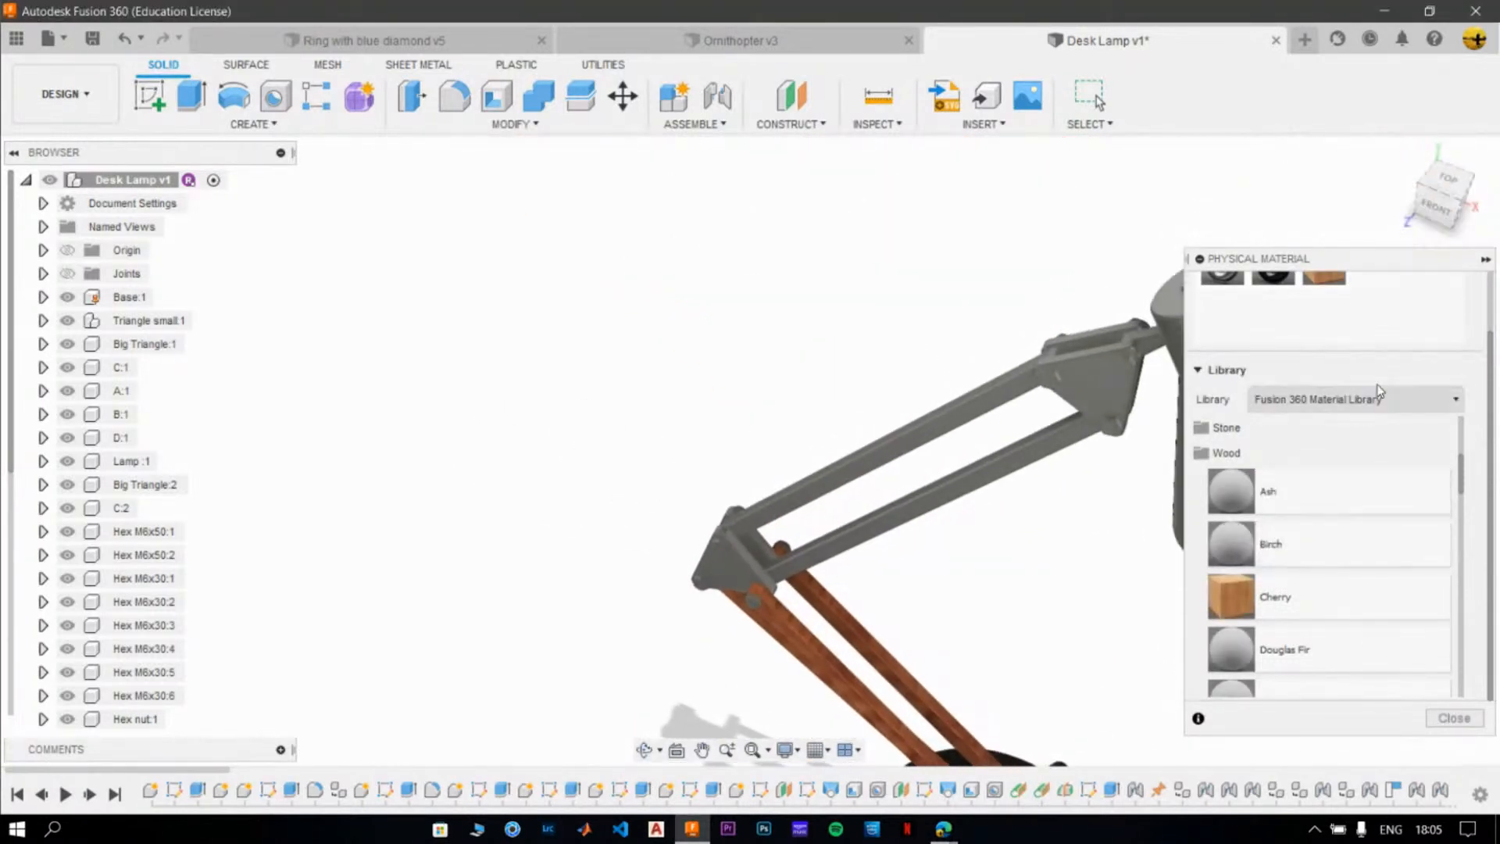
scroll(1375, 370, up, 2)
drag(1323, 334, 1015, 447)
scroll(1020, 450, down, 2)
middle_drag(1023, 453, 680, 472)
scroll(771, 391, up, 4)
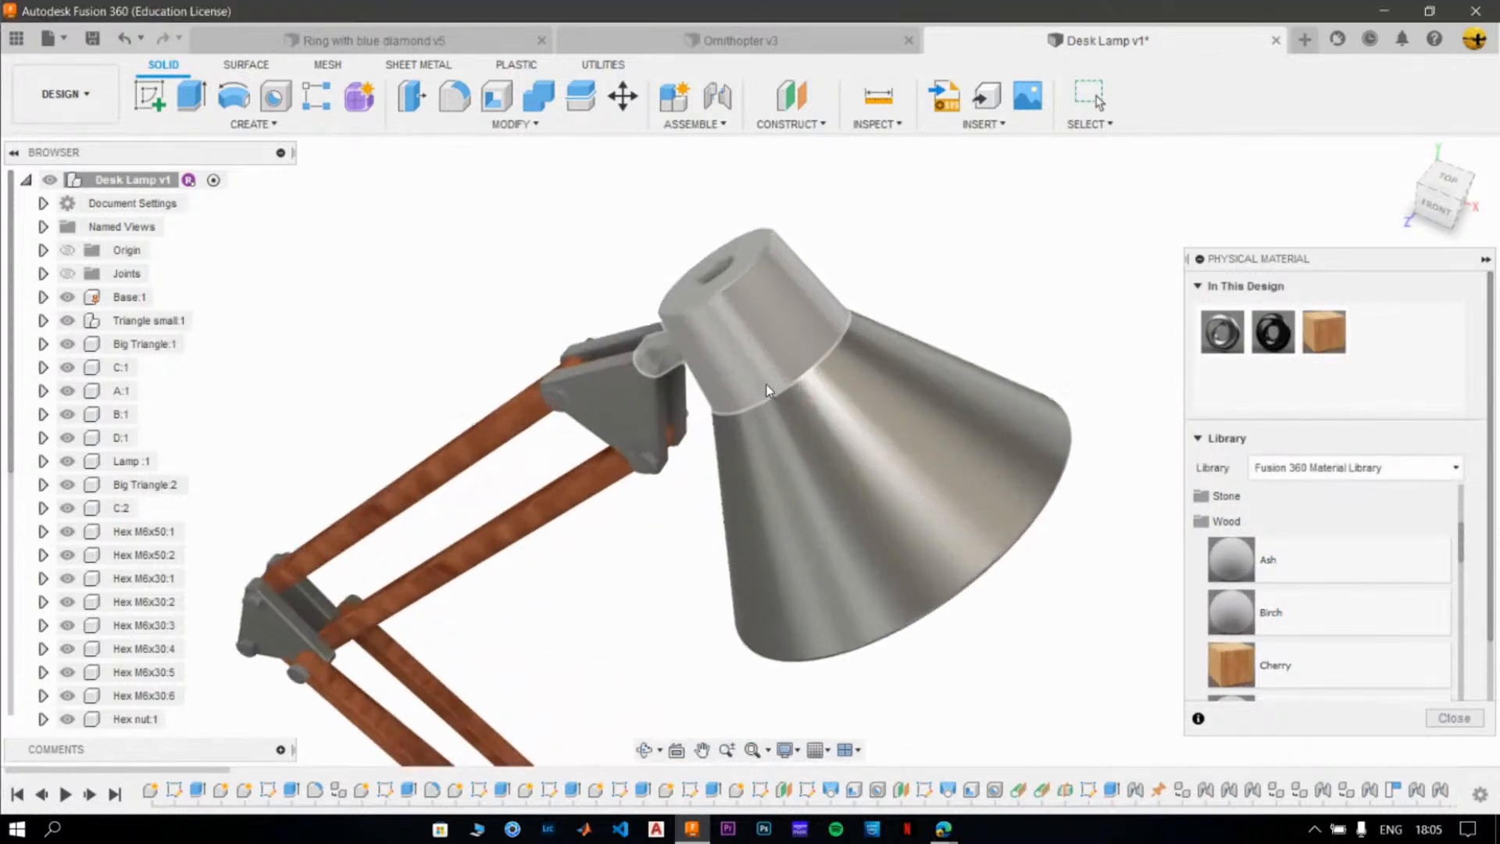
- Apply the Cherry wood material to the lamp head's upper cap and the triangular joint plates
drag(1324, 334, 791, 303)
scroll(977, 391, down, 2)
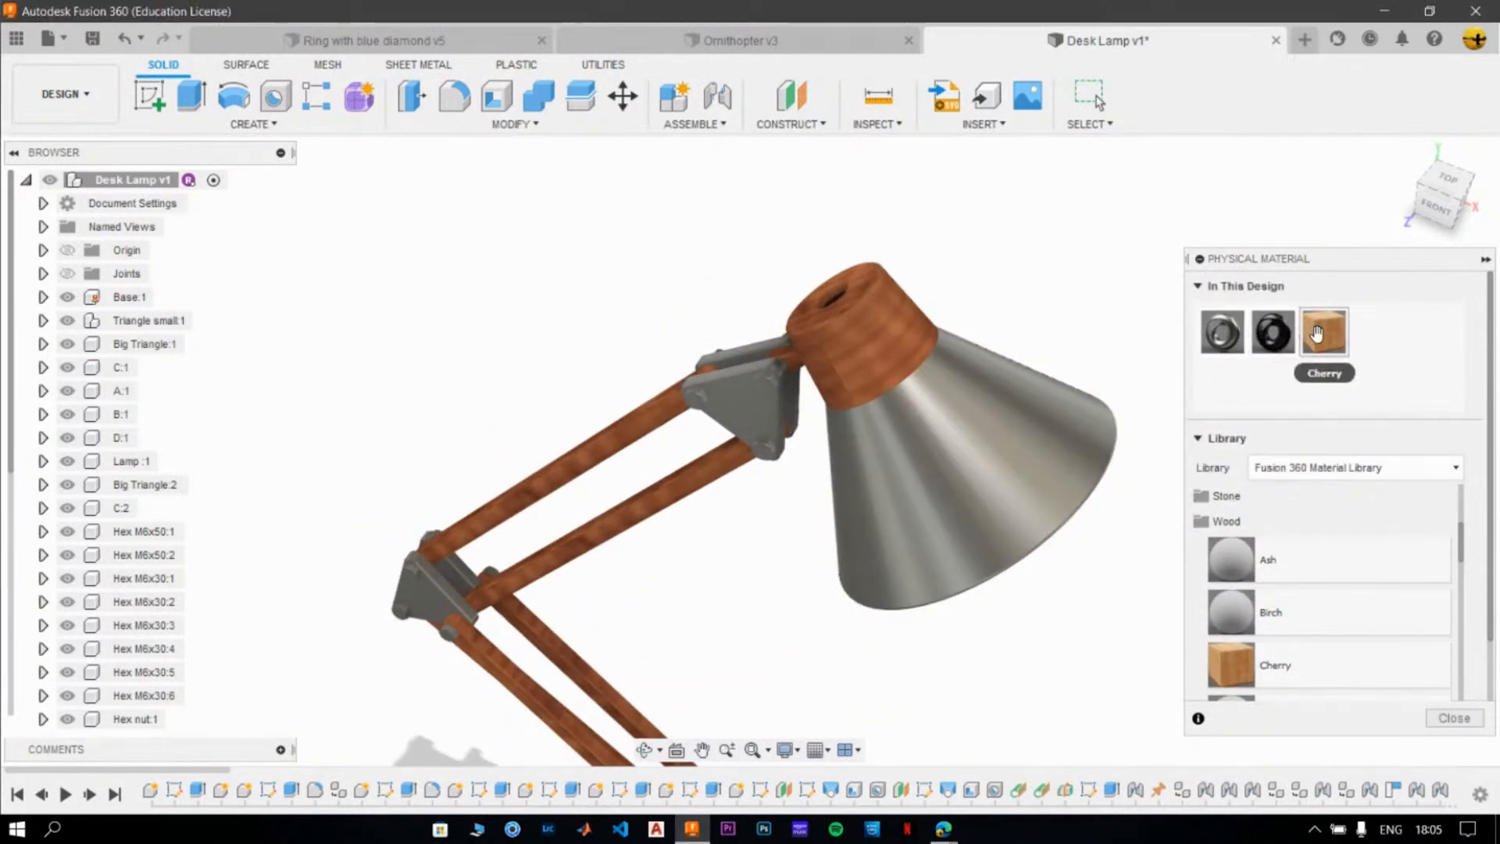
drag(1321, 331, 741, 384)
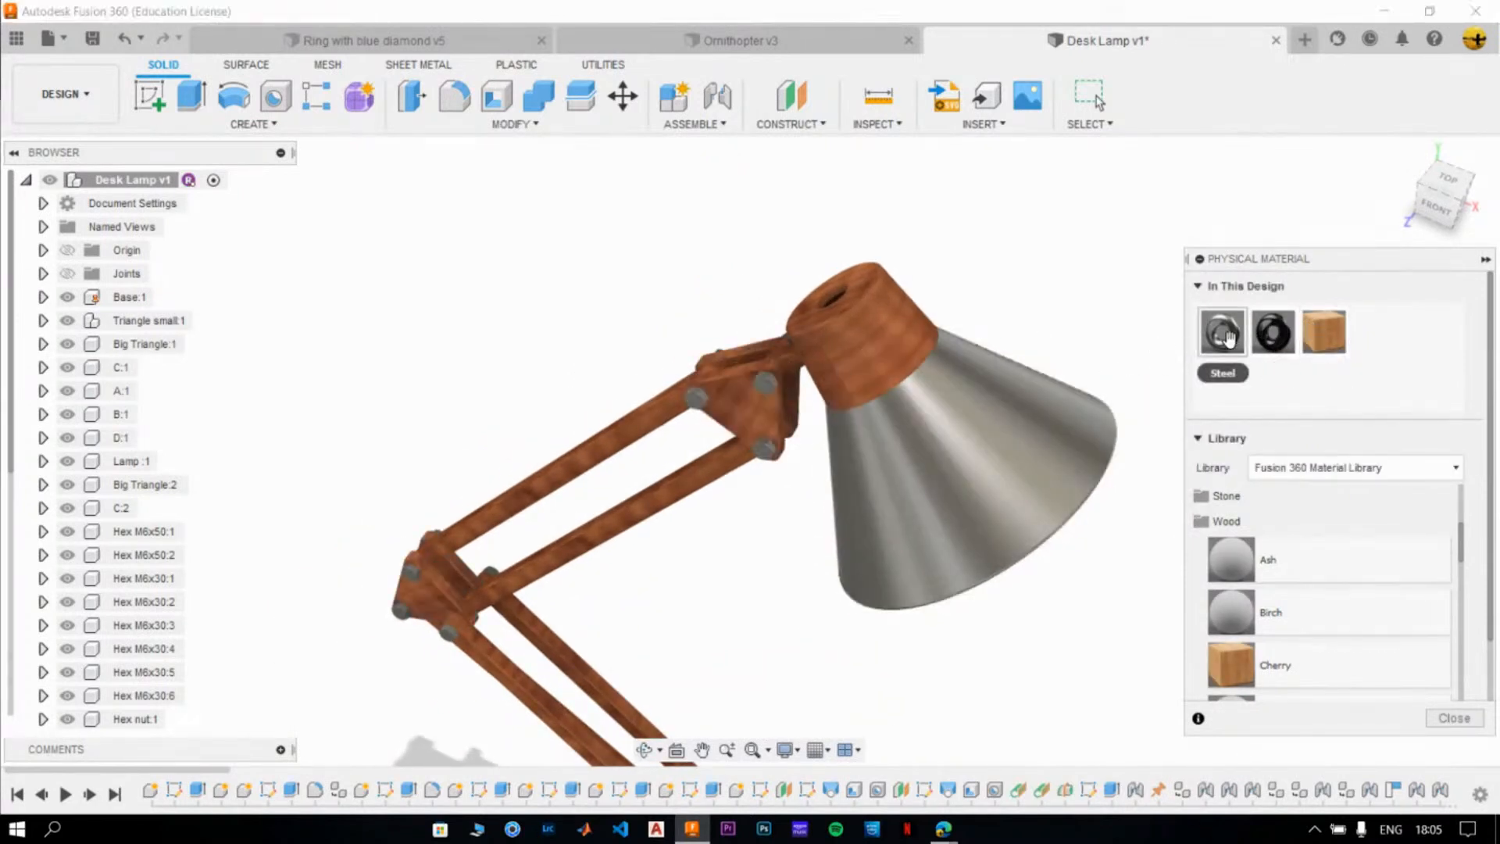
drag(1321, 331, 745, 400)
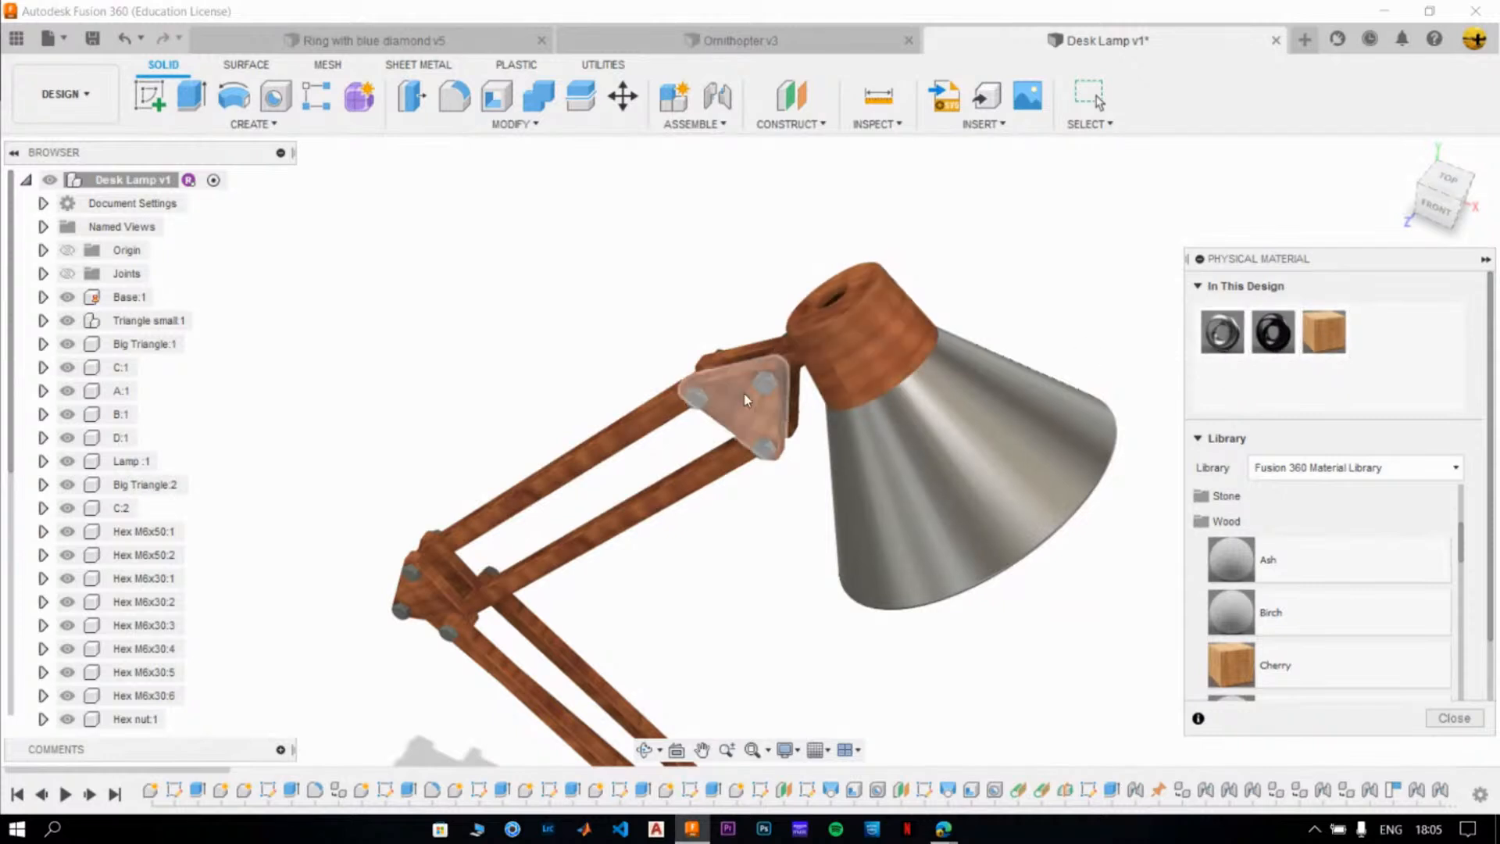
- Apply the black material already used in this design to the triangular joint plates on the arm
scroll(794, 656, down, 1)
middle_drag(793, 656, 774, 524)
scroll(783, 532, down, 5)
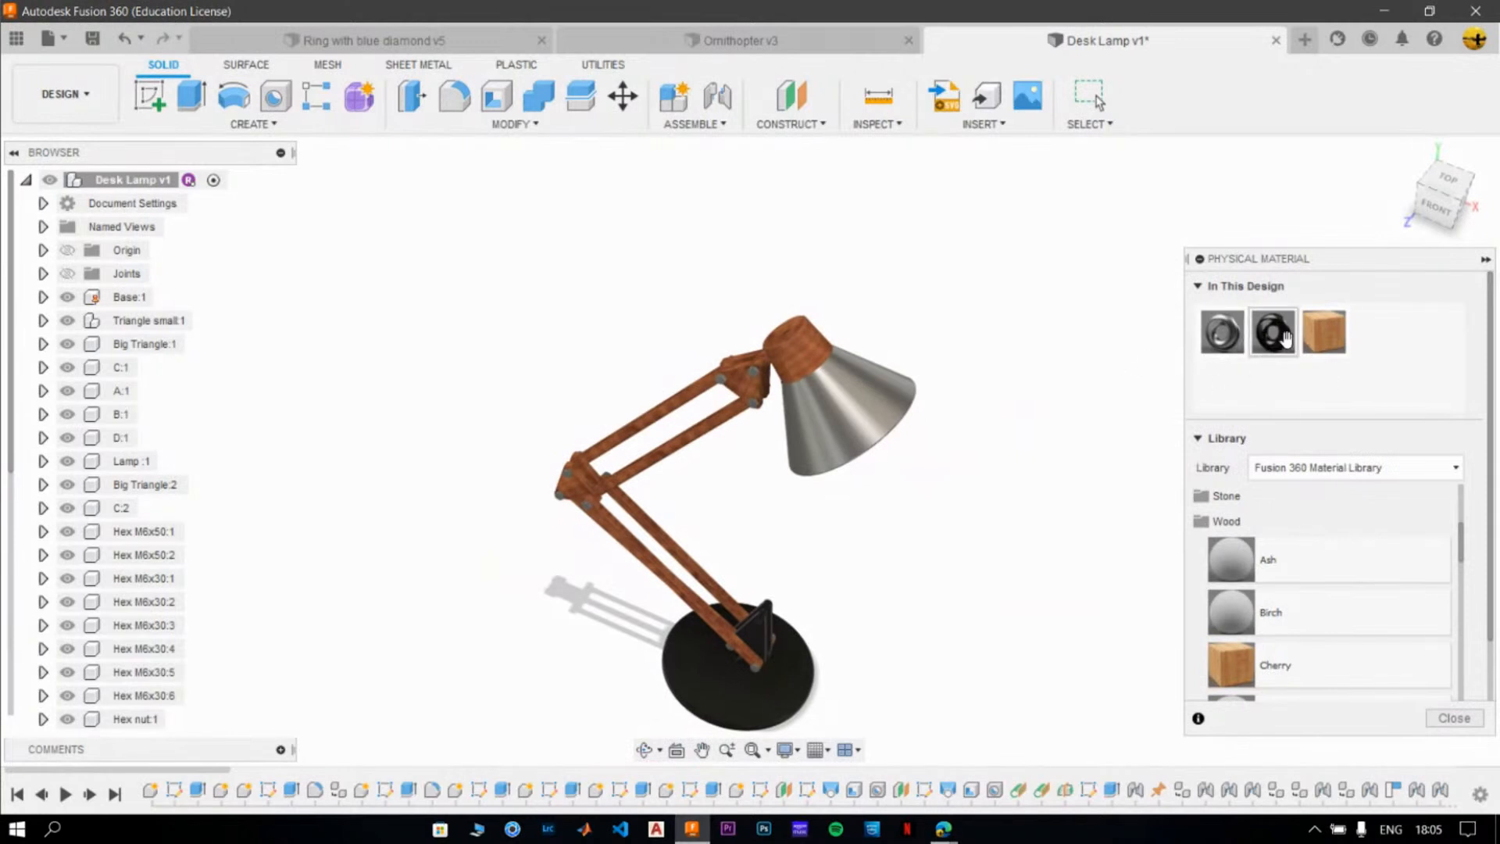
drag(1269, 325, 746, 388)
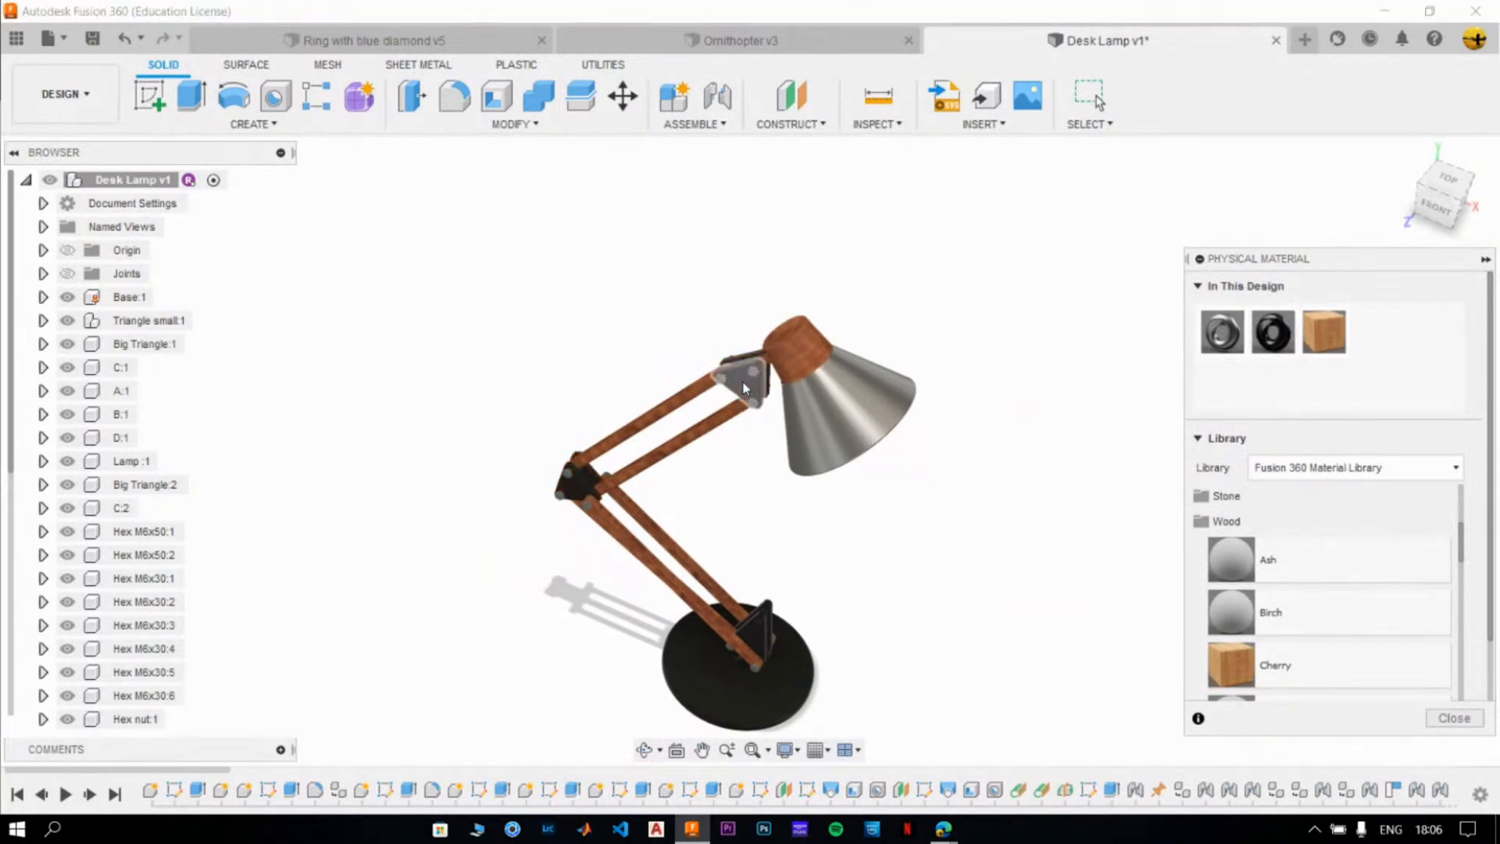
- Apply the Linen, White material from the library's Fabric category to the lampshade
shift+middle_drag(729, 479, 747, 261)
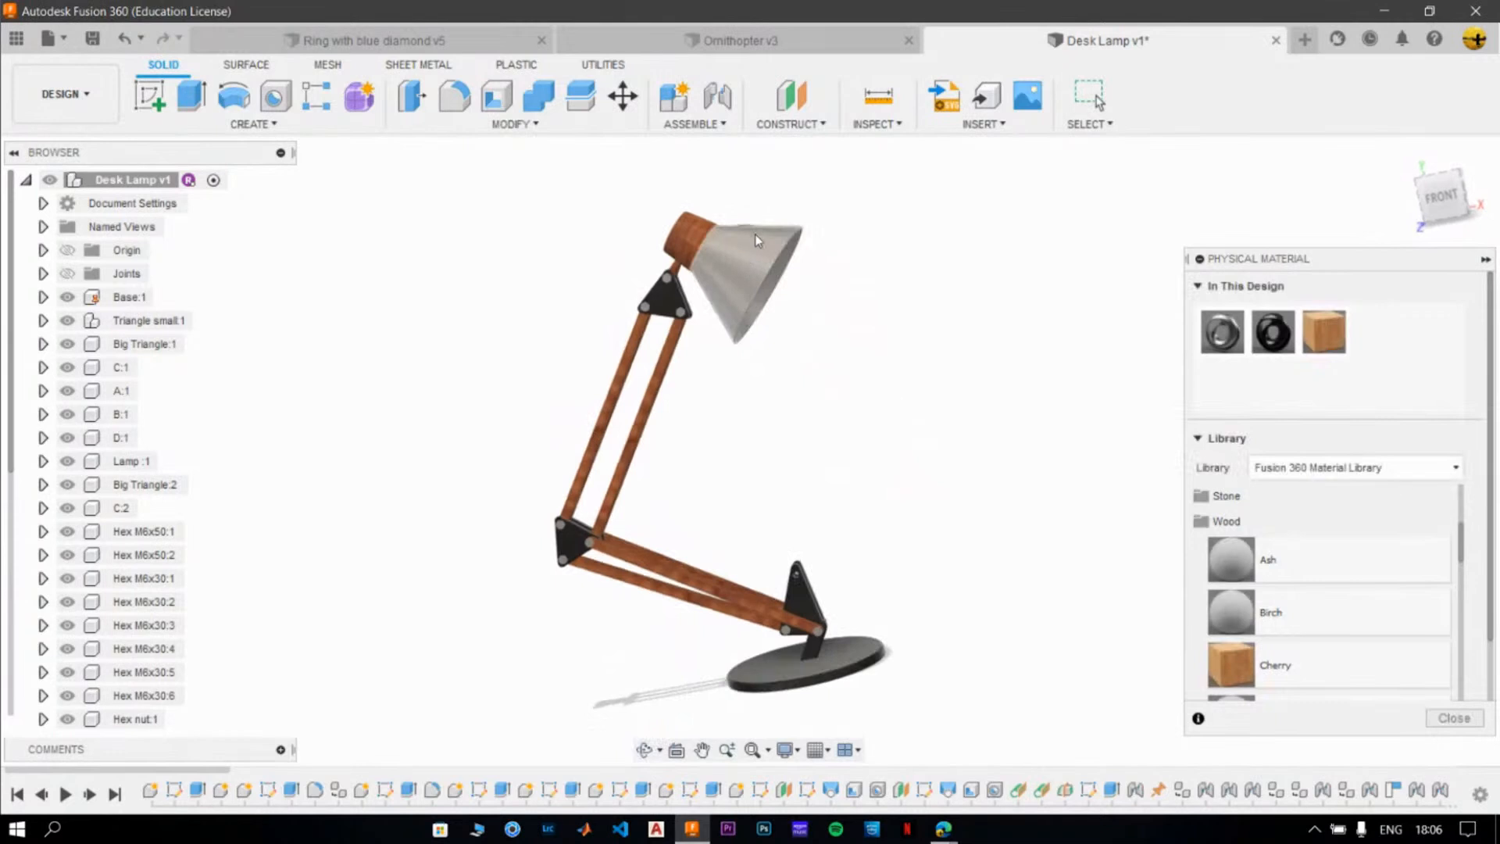
click(1258, 531)
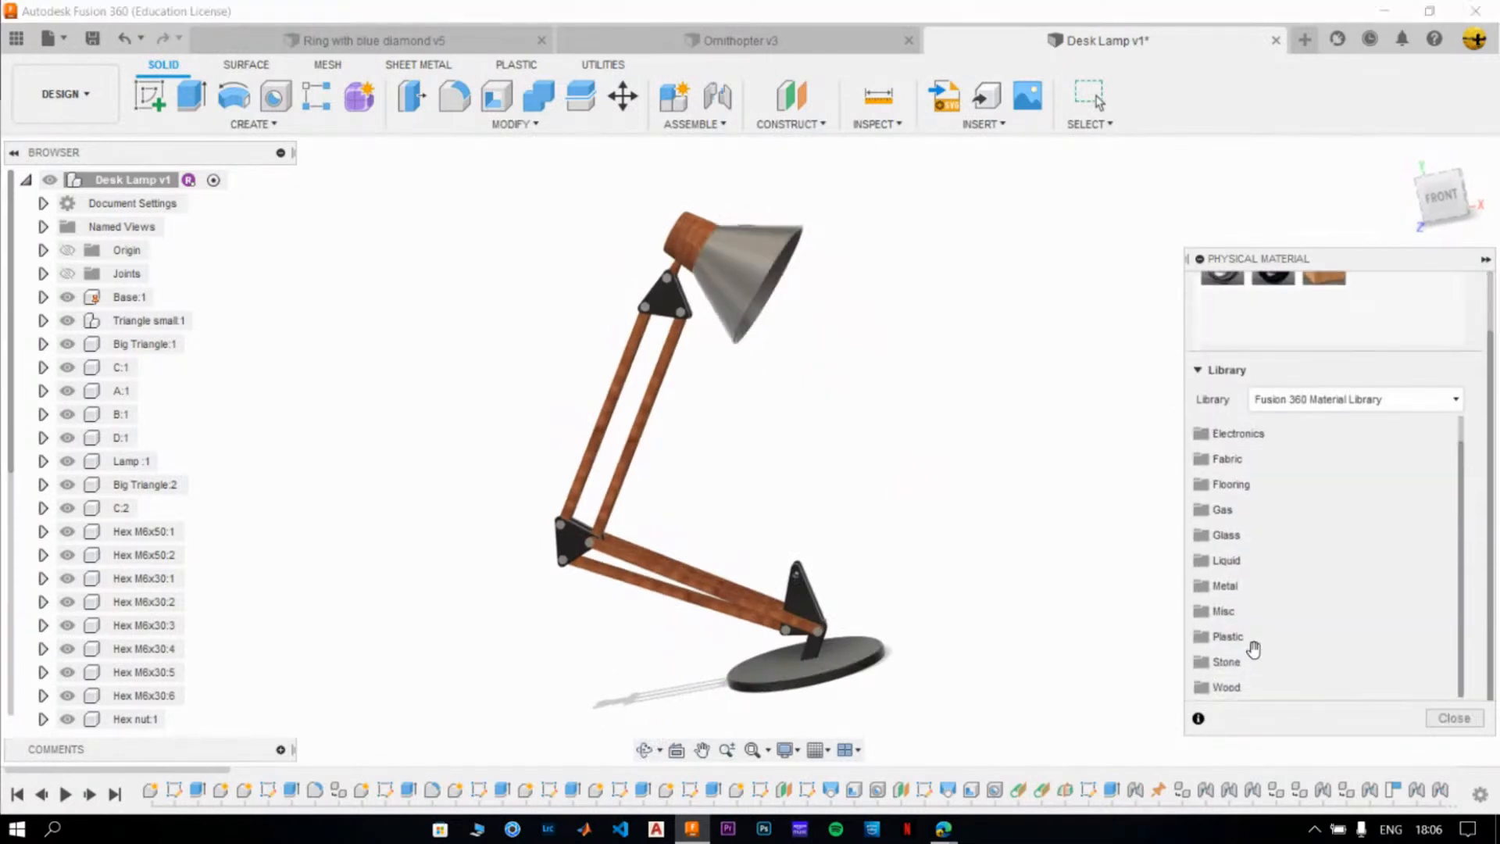
click(1246, 545)
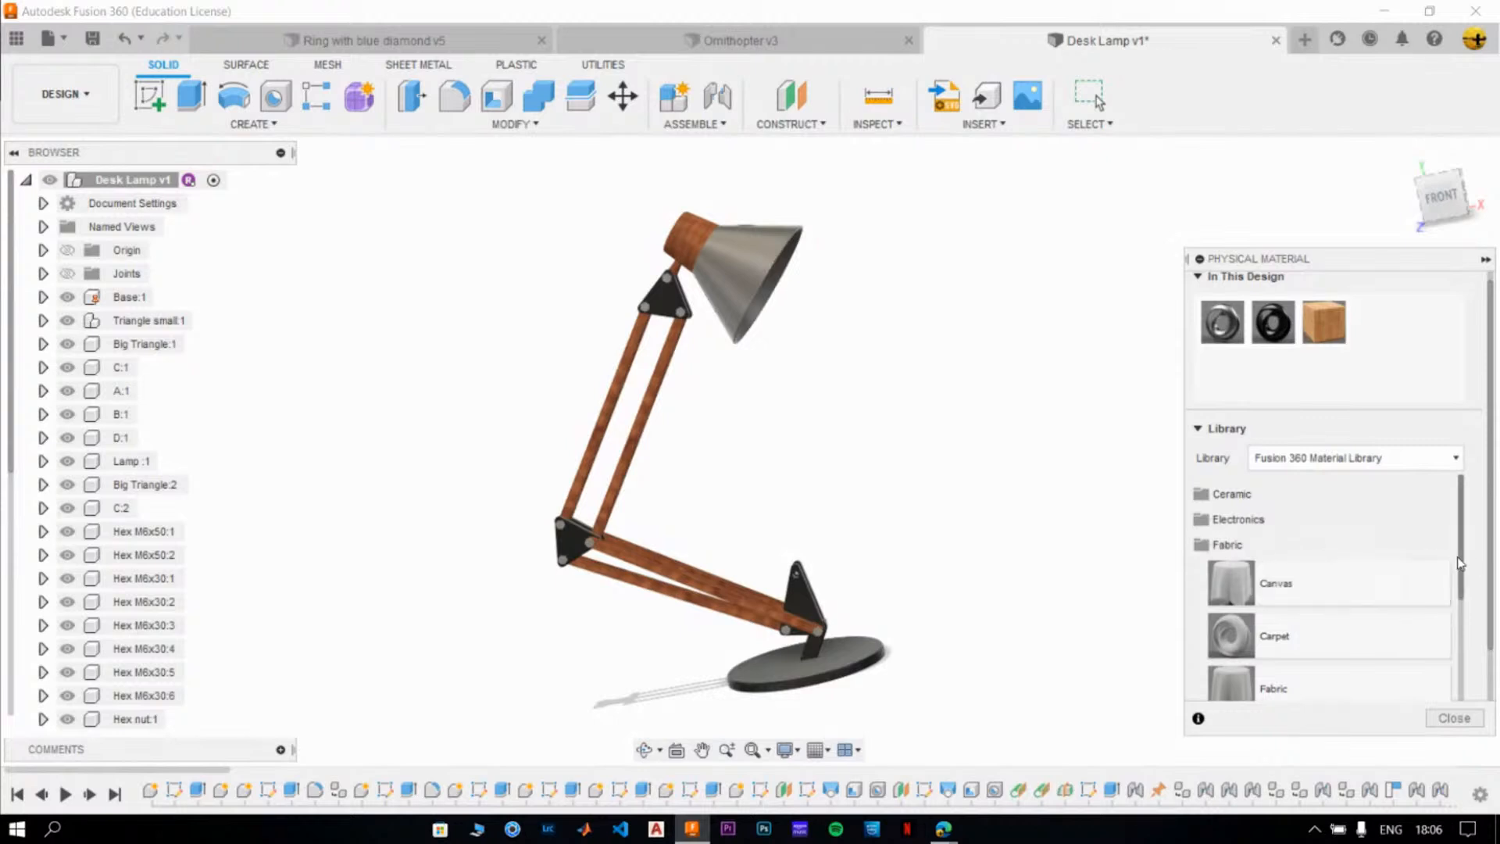
drag(1456, 563, 1459, 657)
drag(1268, 636, 773, 277)
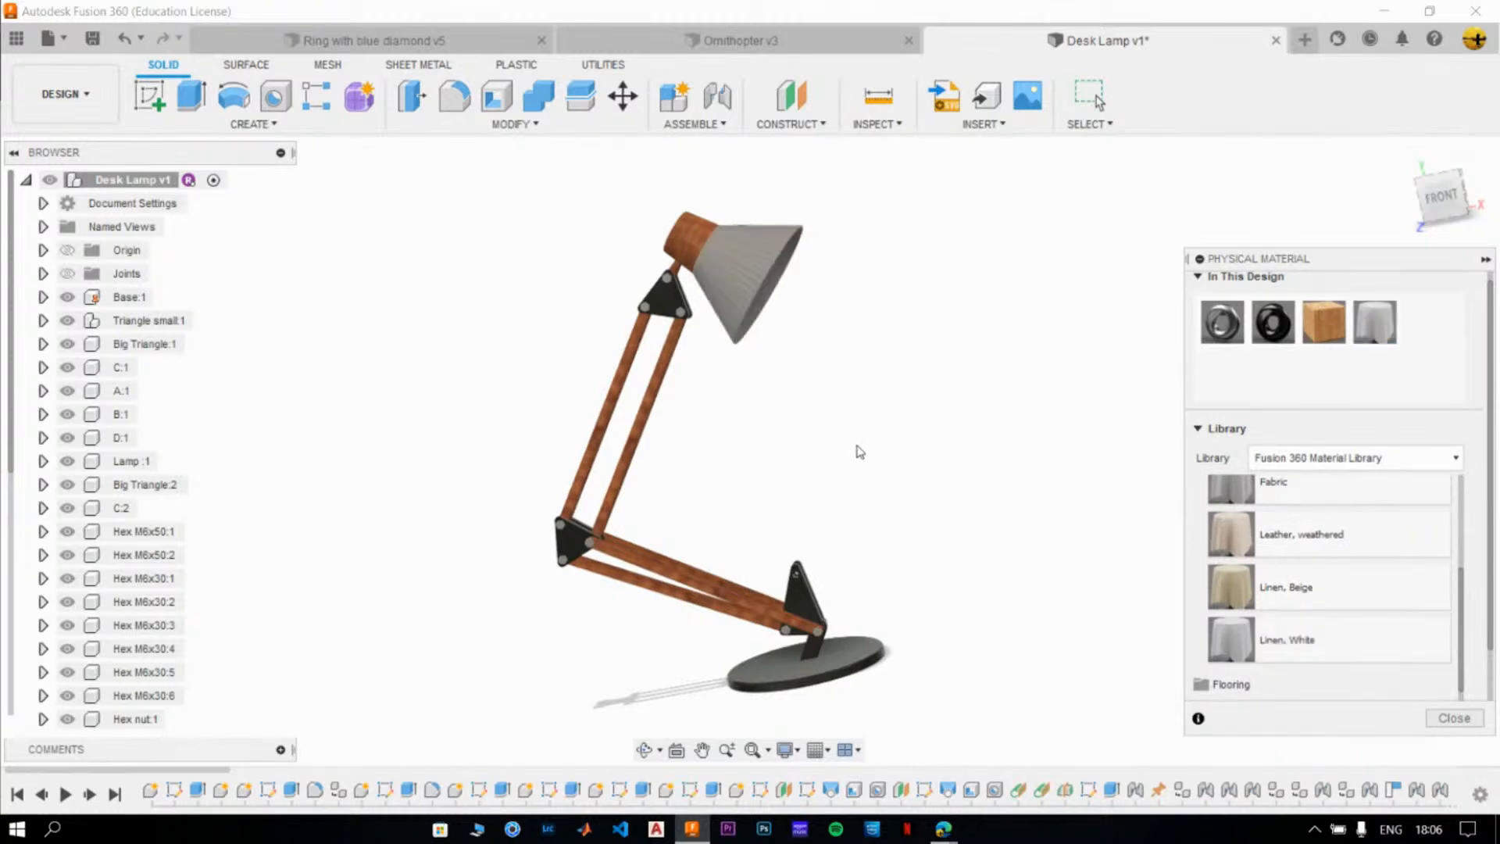
- Replace the lampshade's material with Fabric from the same library category
shift+middle_drag(859, 451, 998, 517)
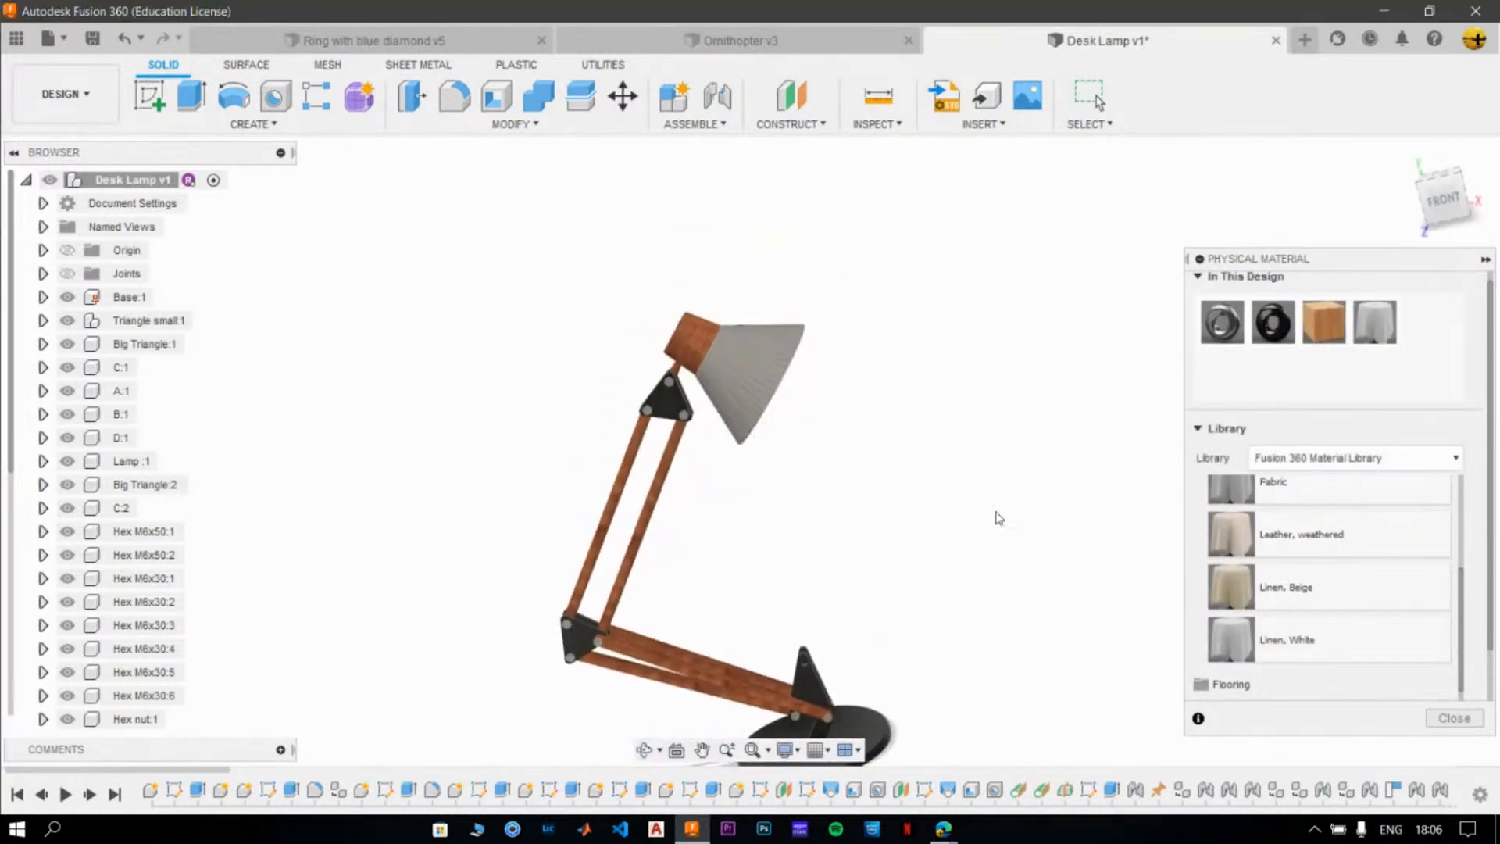
scroll(1358, 621, up, 3)
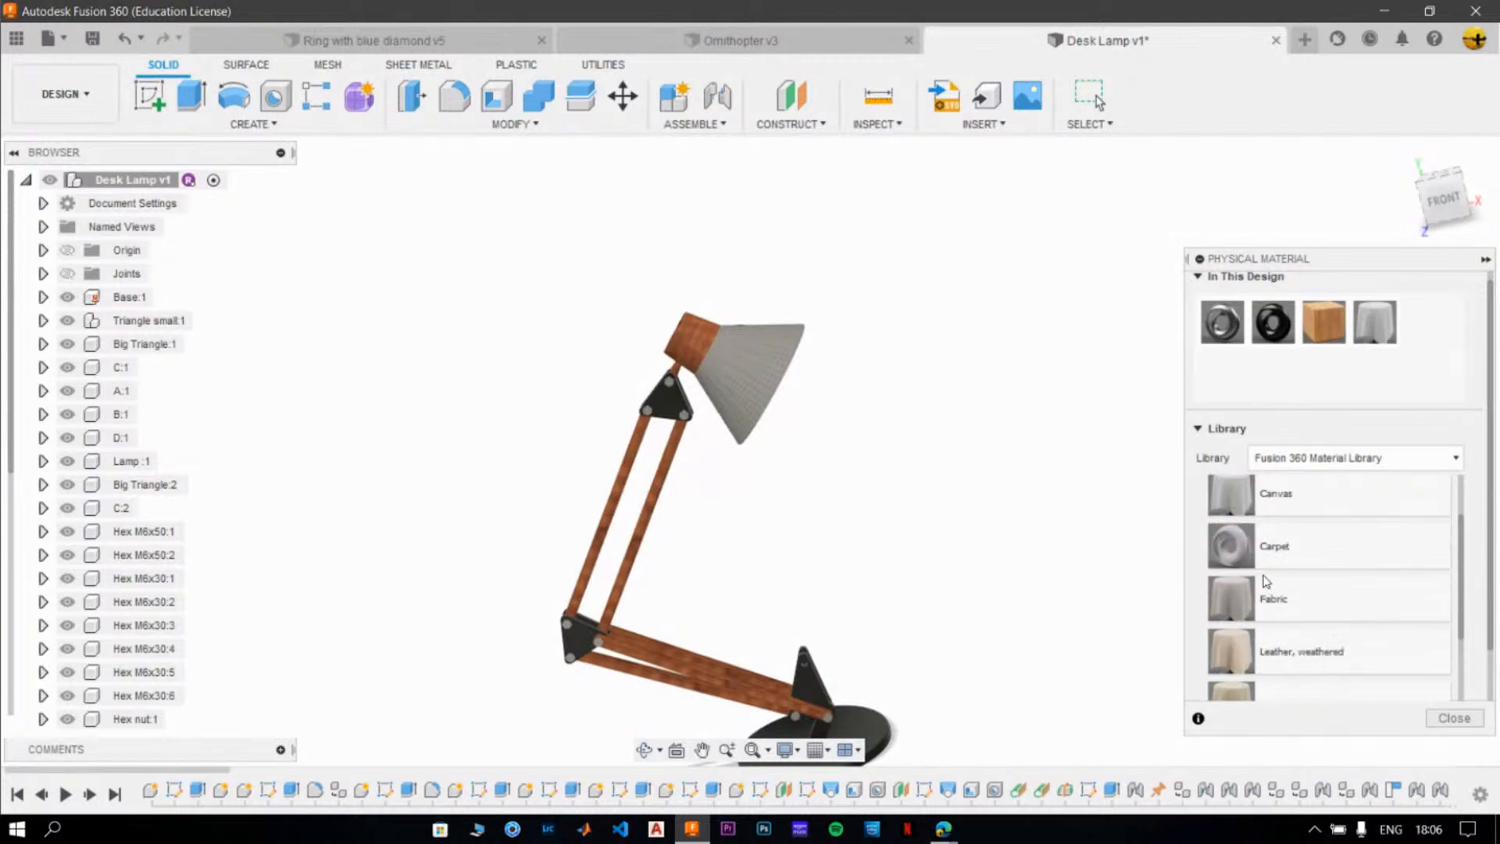
drag(1227, 598, 748, 349)
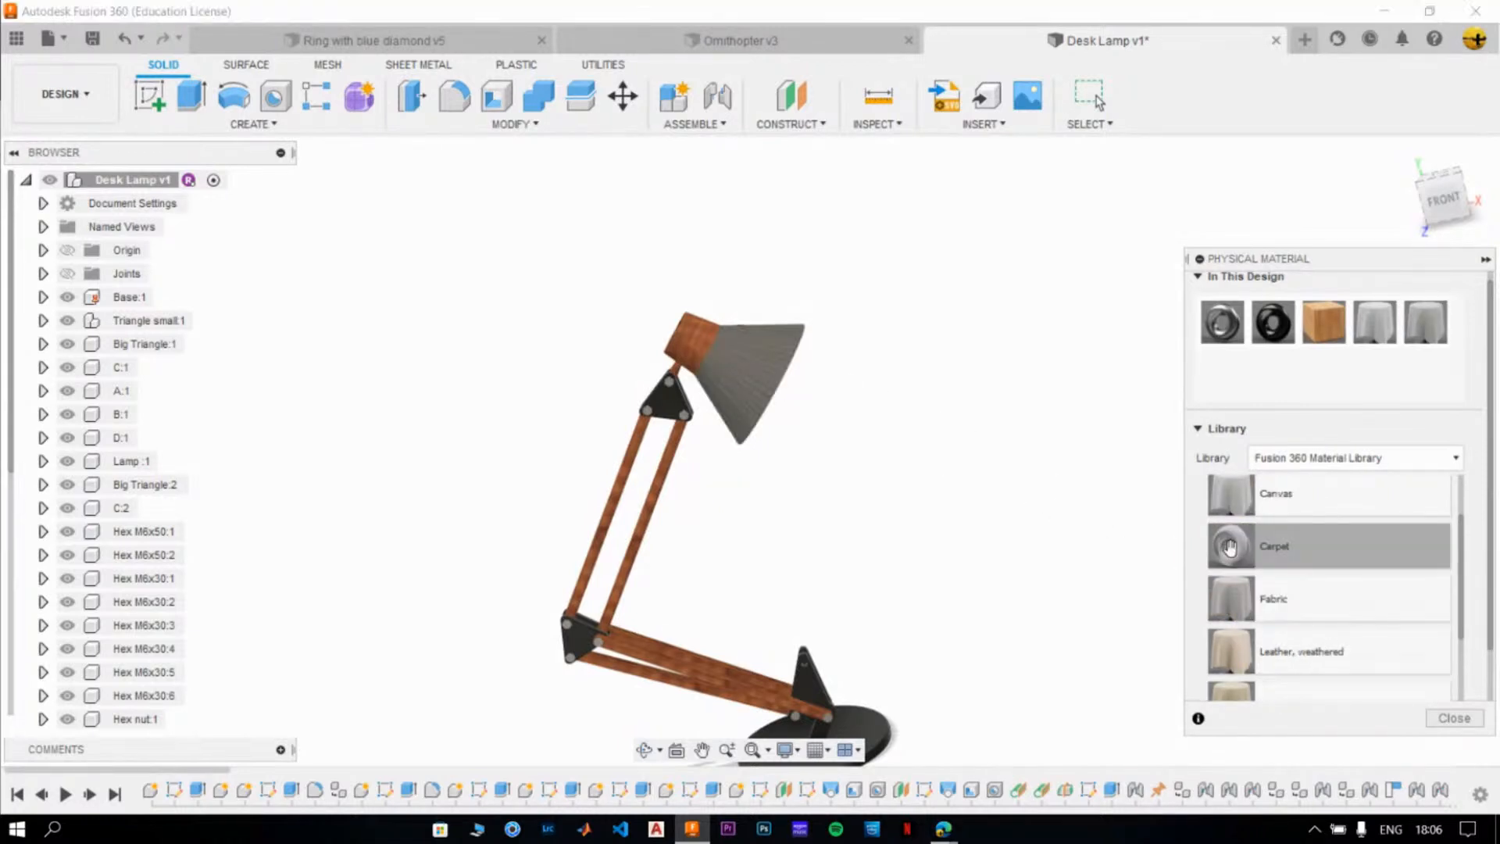
- Apply the Canvas material to the lampshade and close the physical material settings
drag(1203, 492, 770, 386)
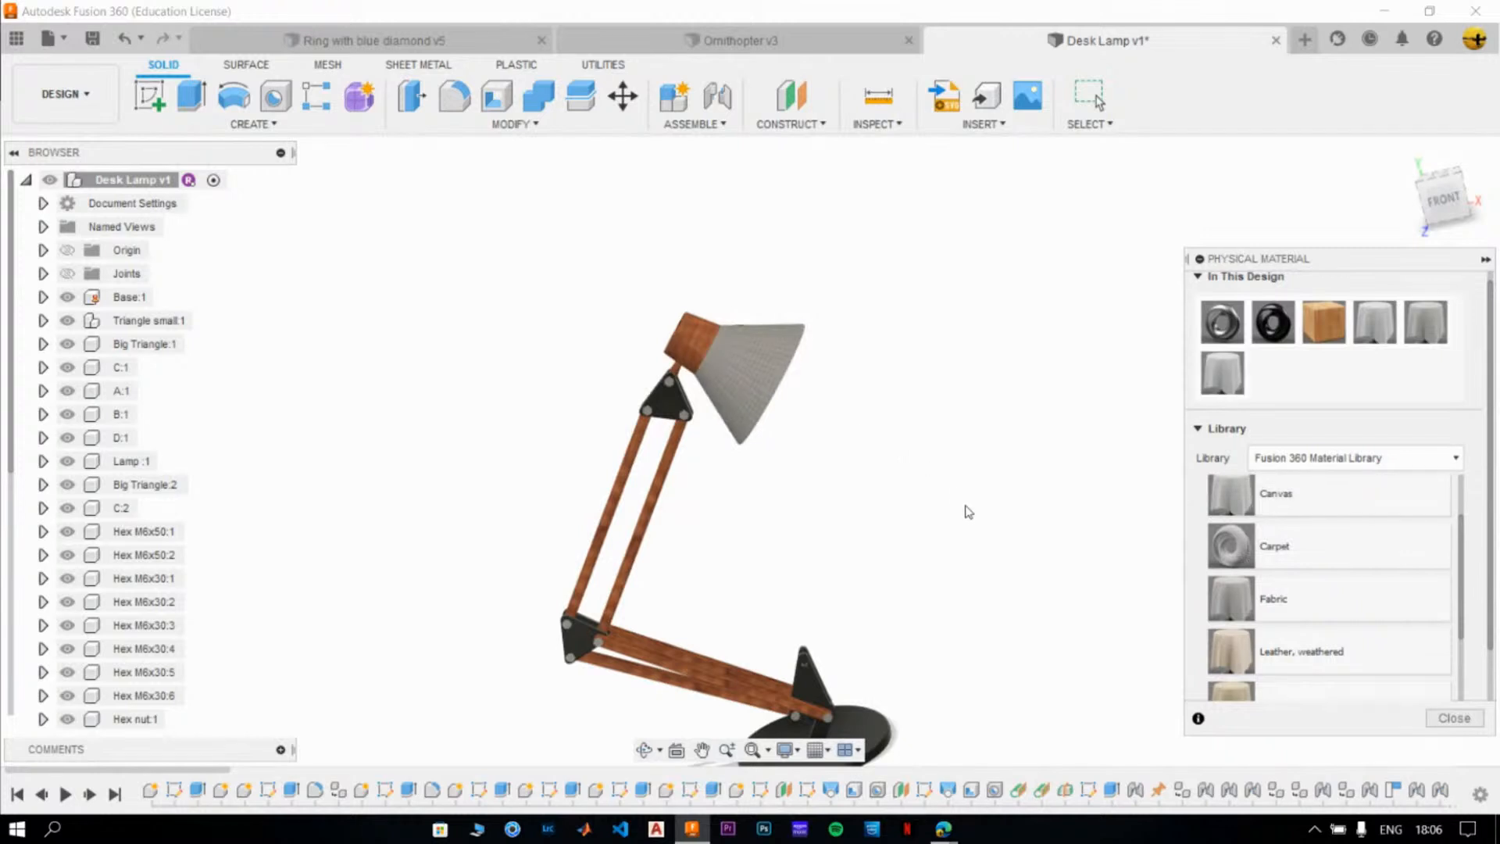
shift+middle_drag(967, 509, 1004, 489)
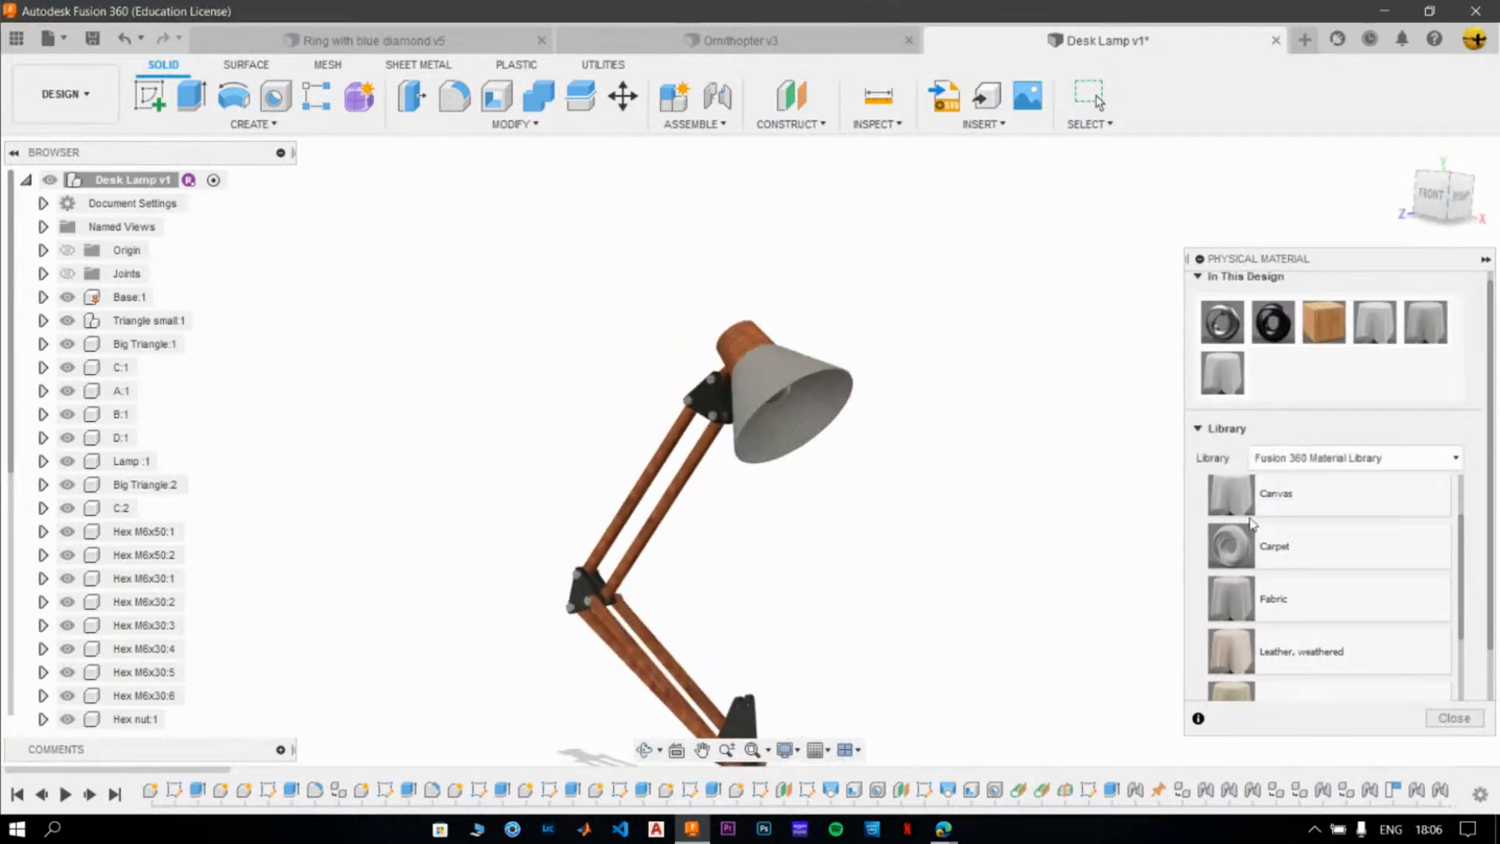
drag(1239, 496, 830, 391)
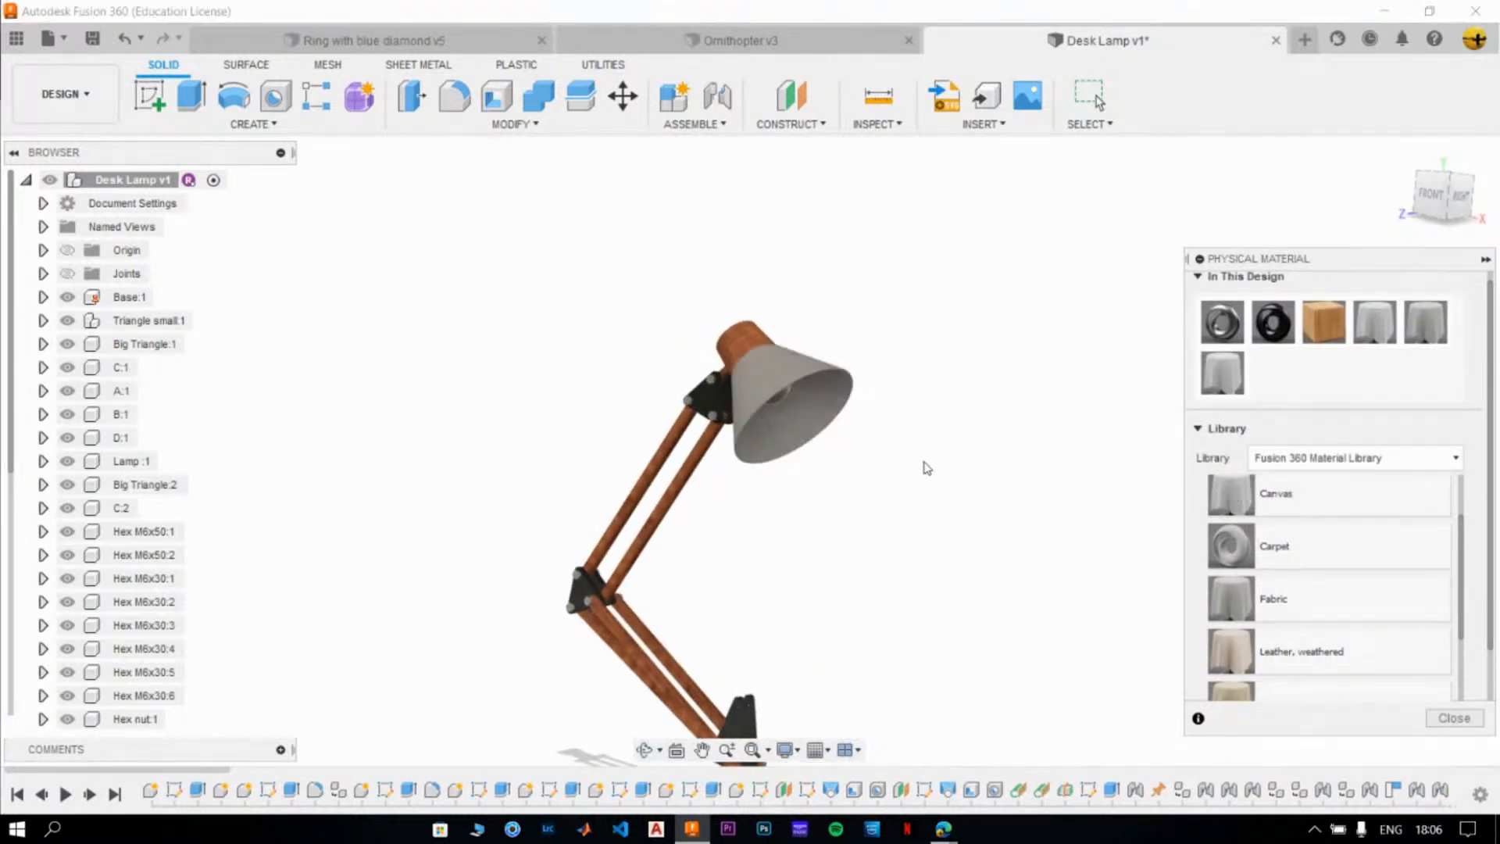
scroll(1342, 630, up, 1)
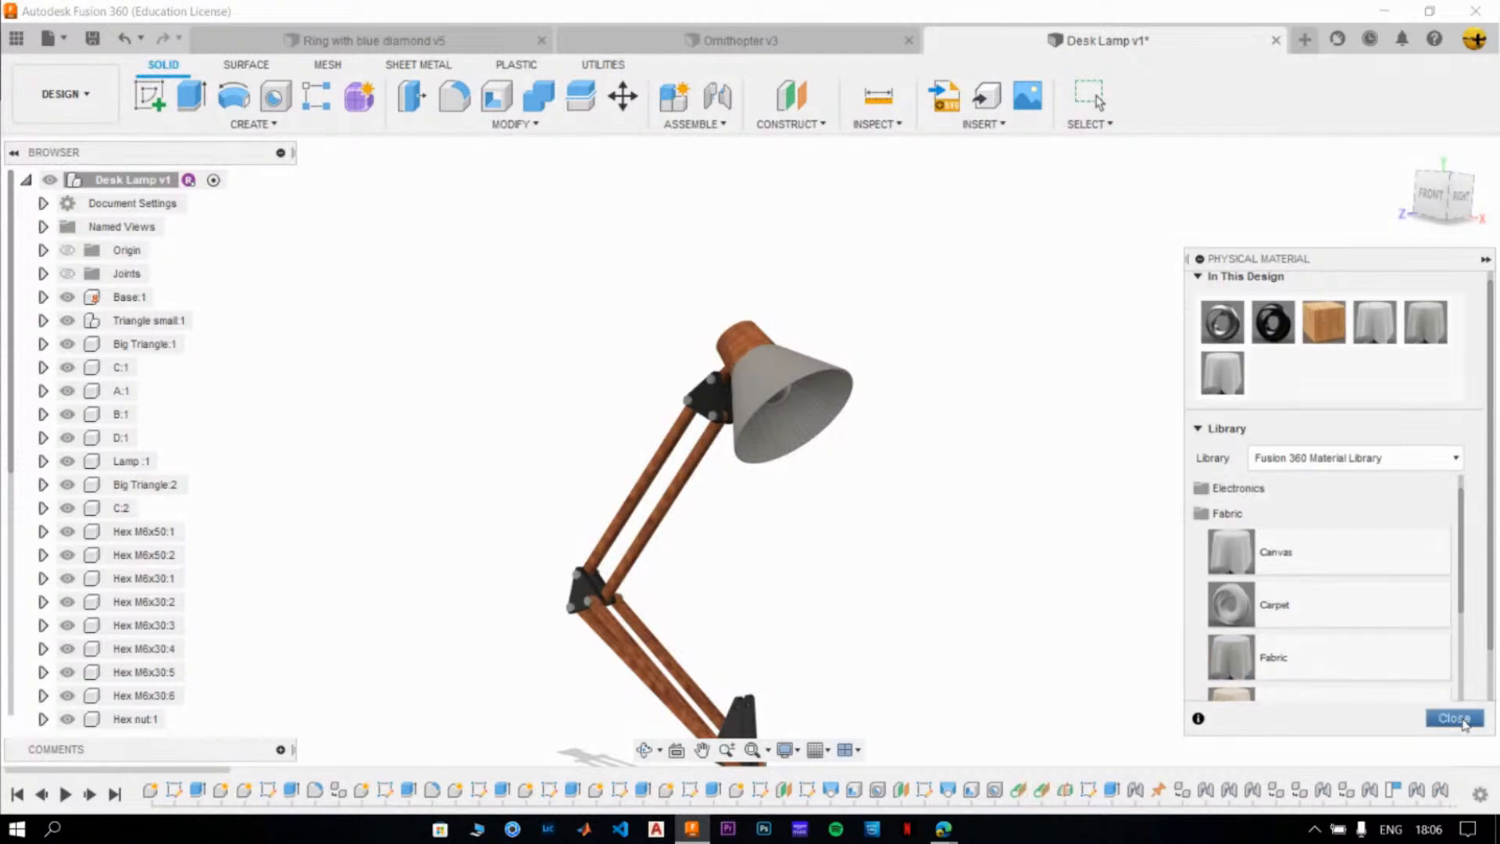
scroll(808, 433, up, 4)
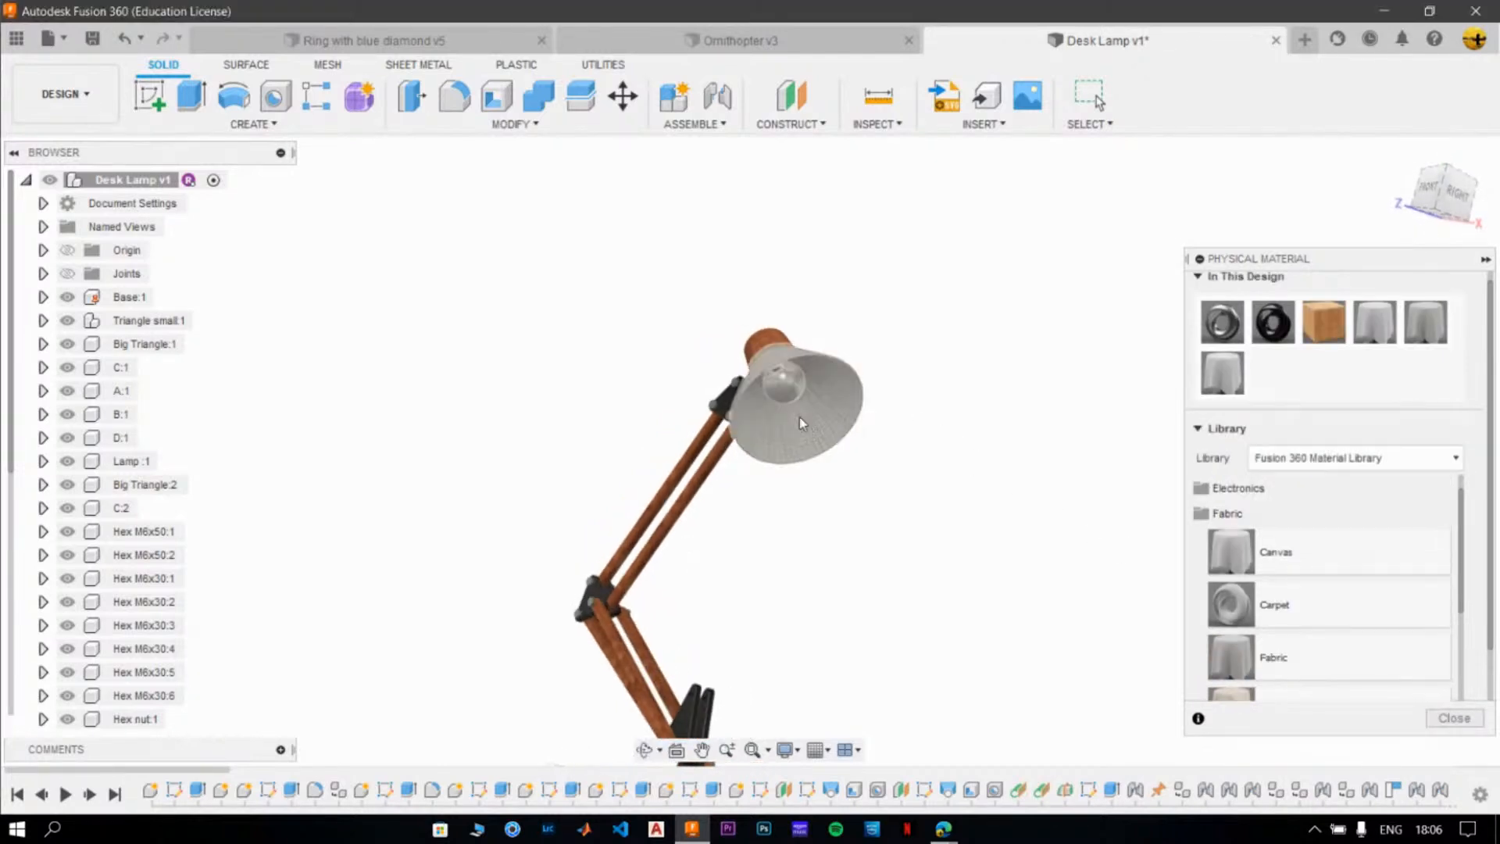
scroll(791, 372, up, 3)
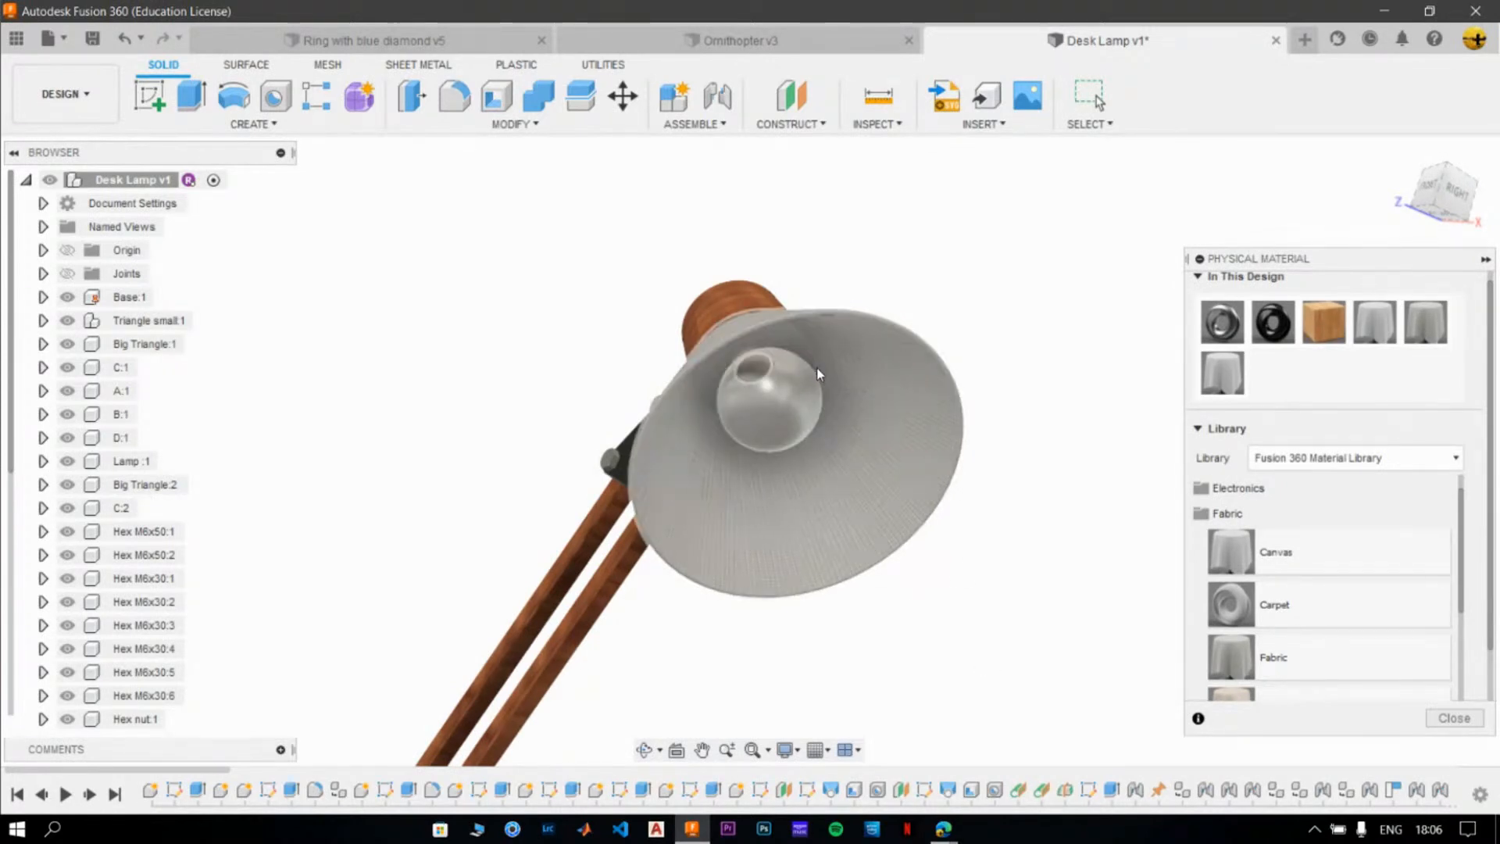
click(1233, 516)
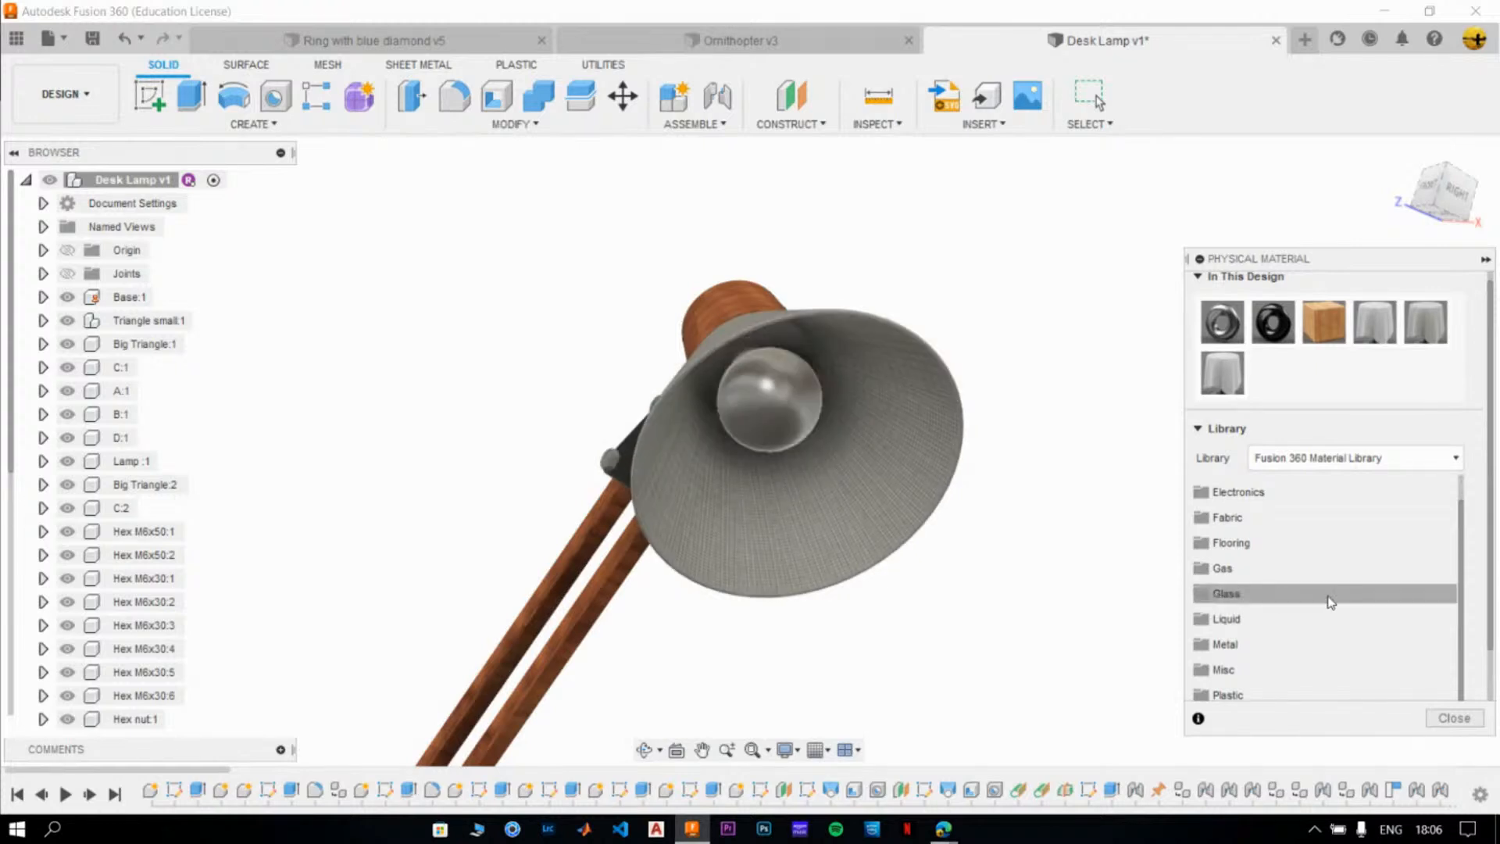
click(1454, 717)
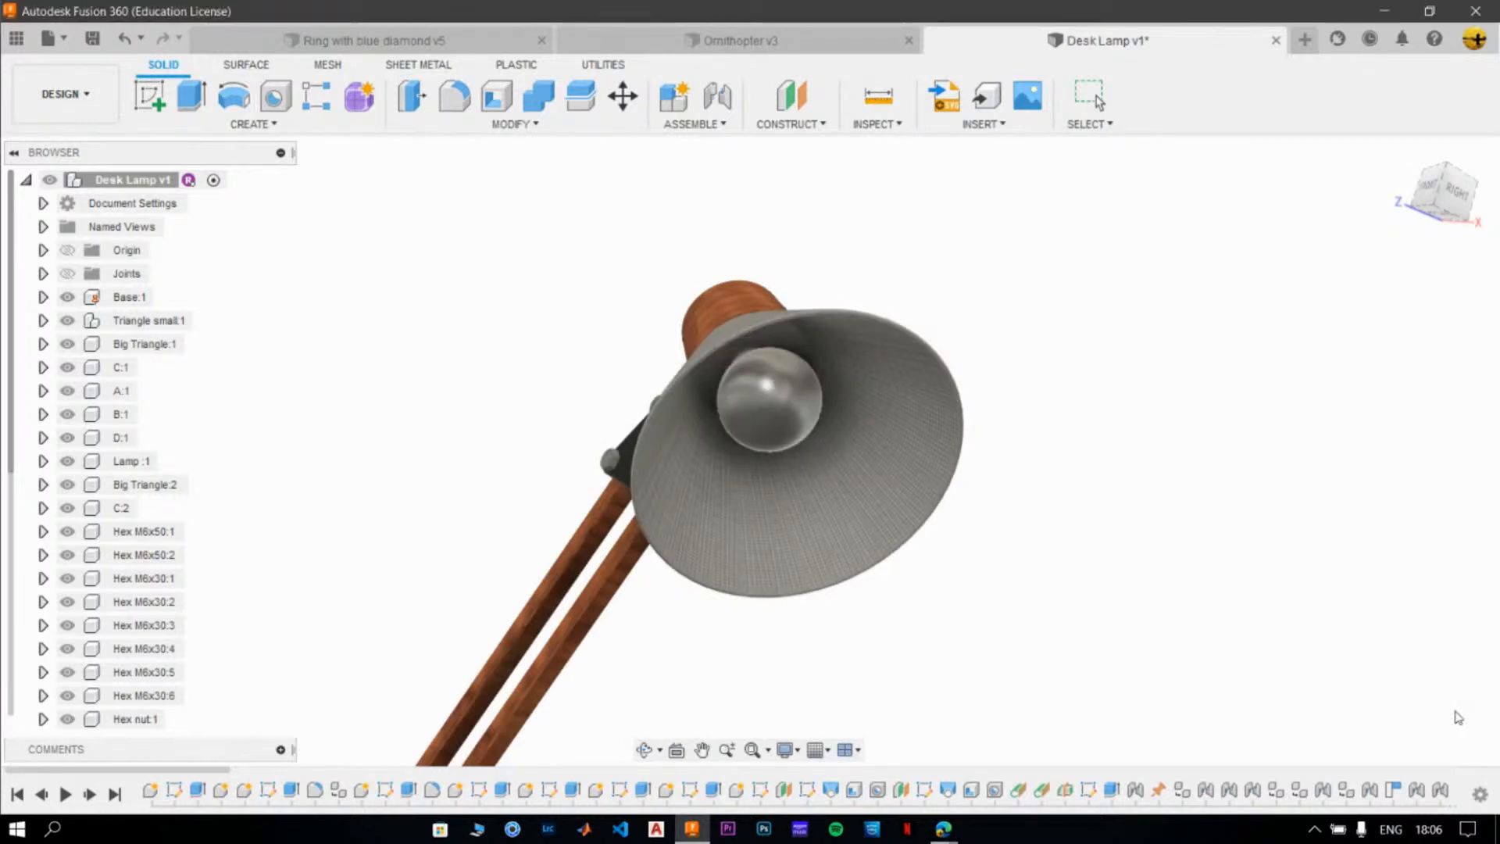
- Open the Appearance settings and inspect the bulb inside the lampshade
scroll(972, 677, down, 3)
middle_drag(973, 677, 918, 575)
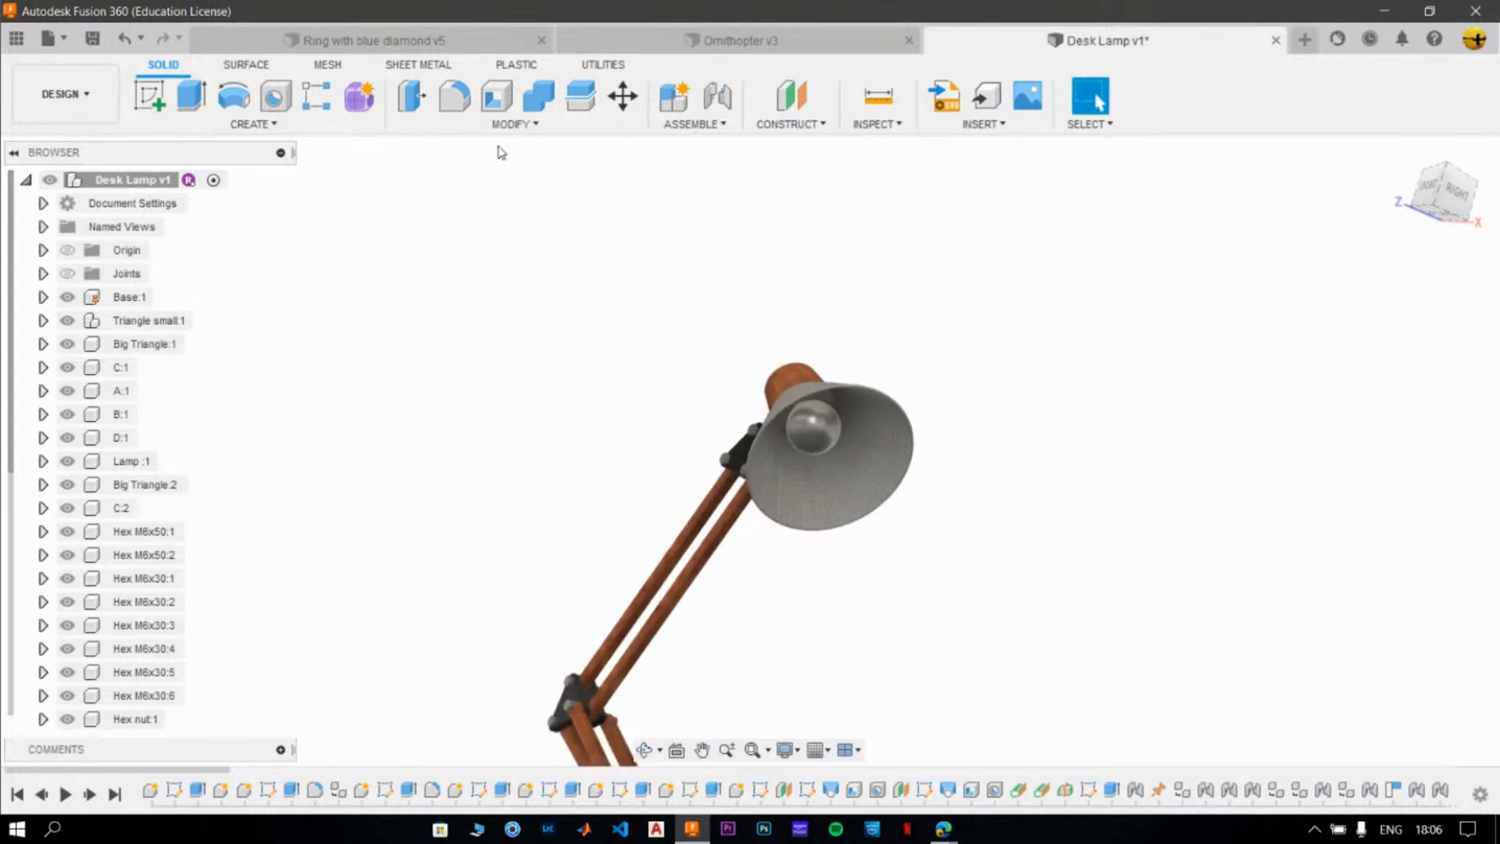
click(532, 127)
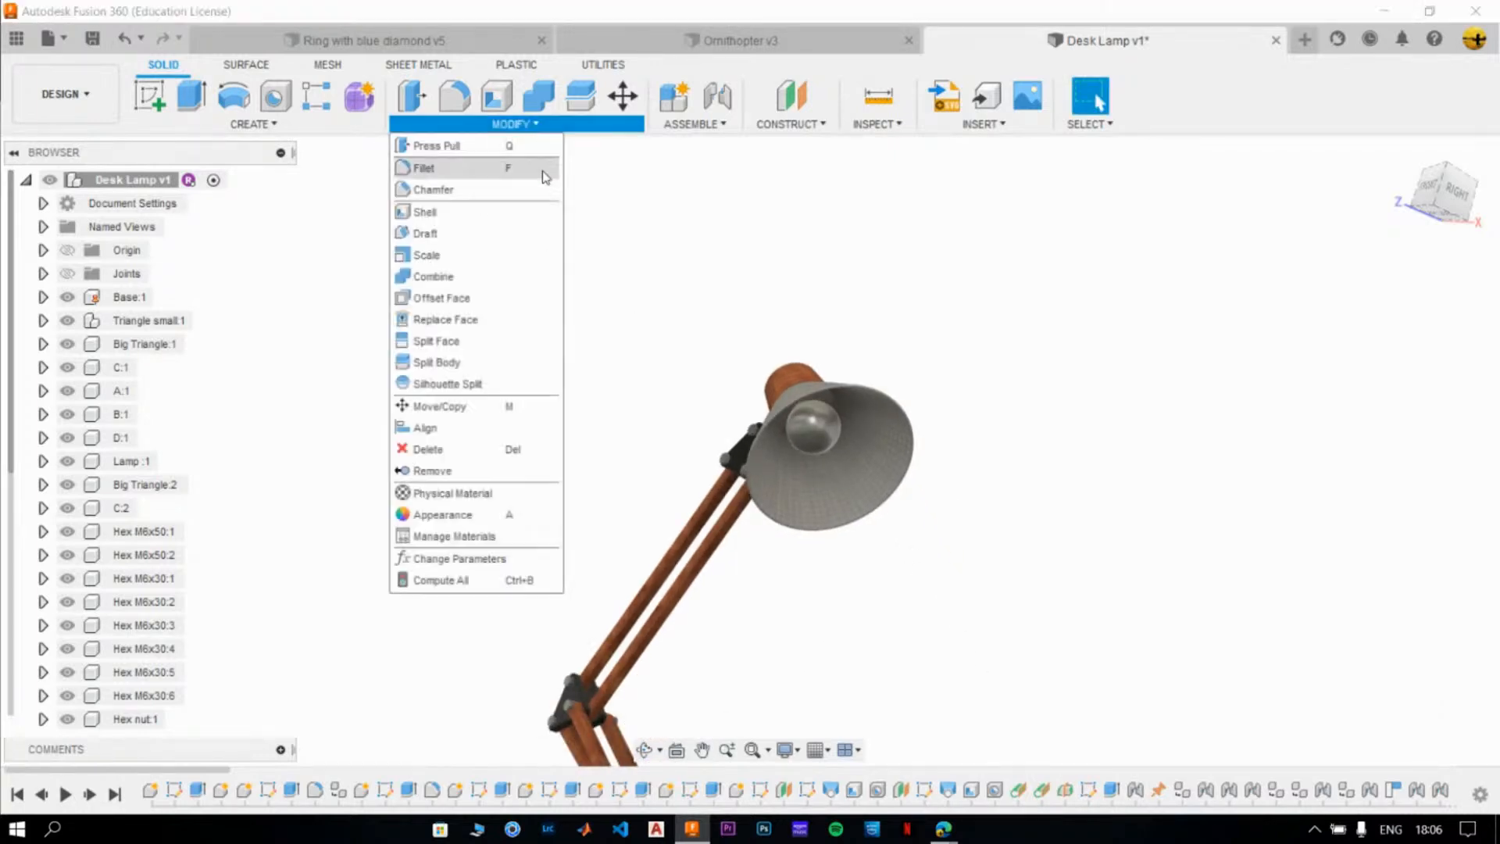
click(469, 517)
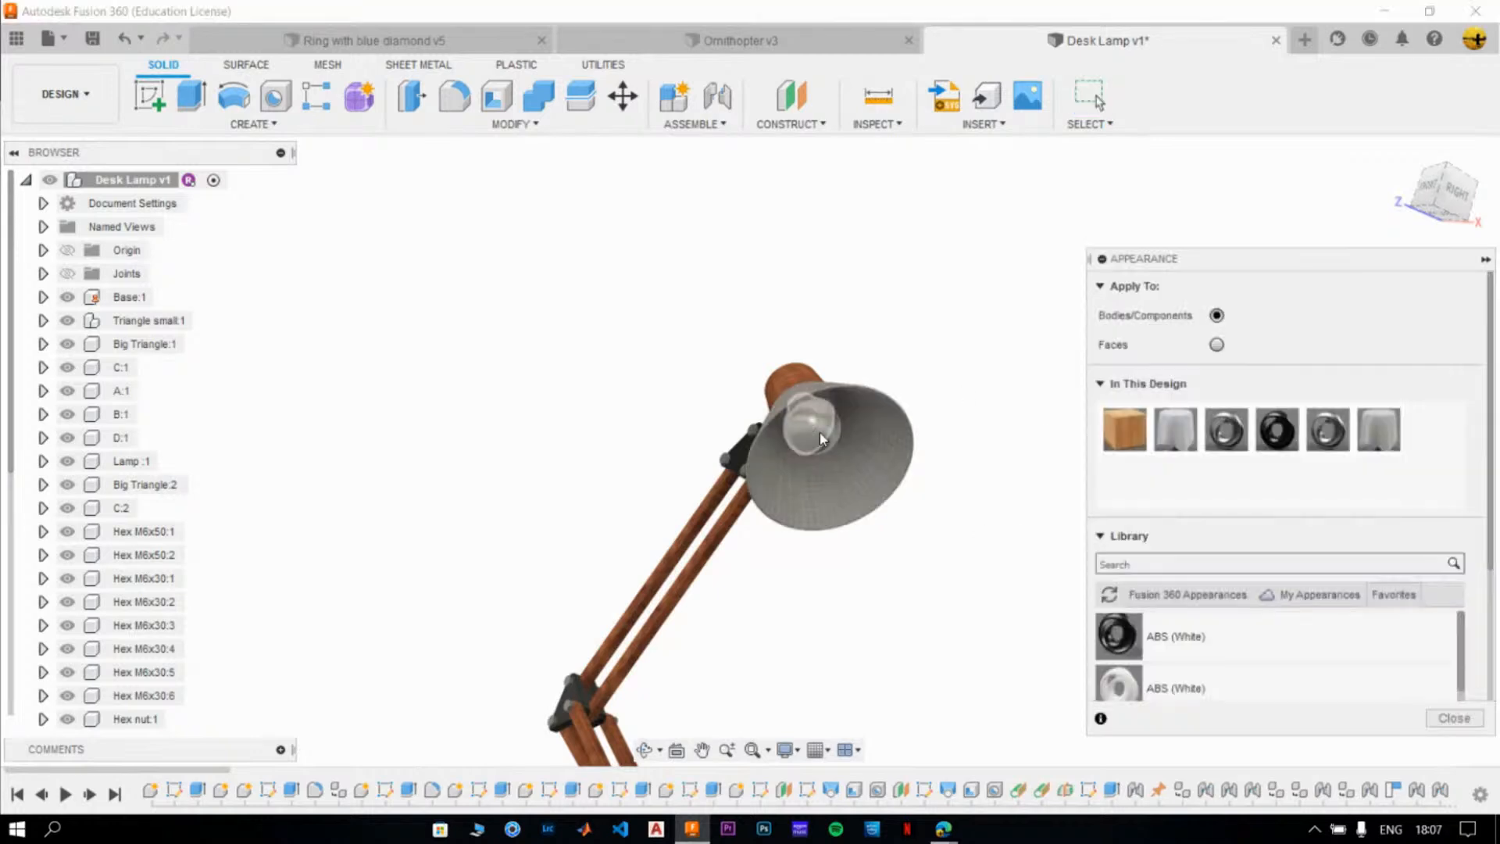
scroll(819, 504, up, 3)
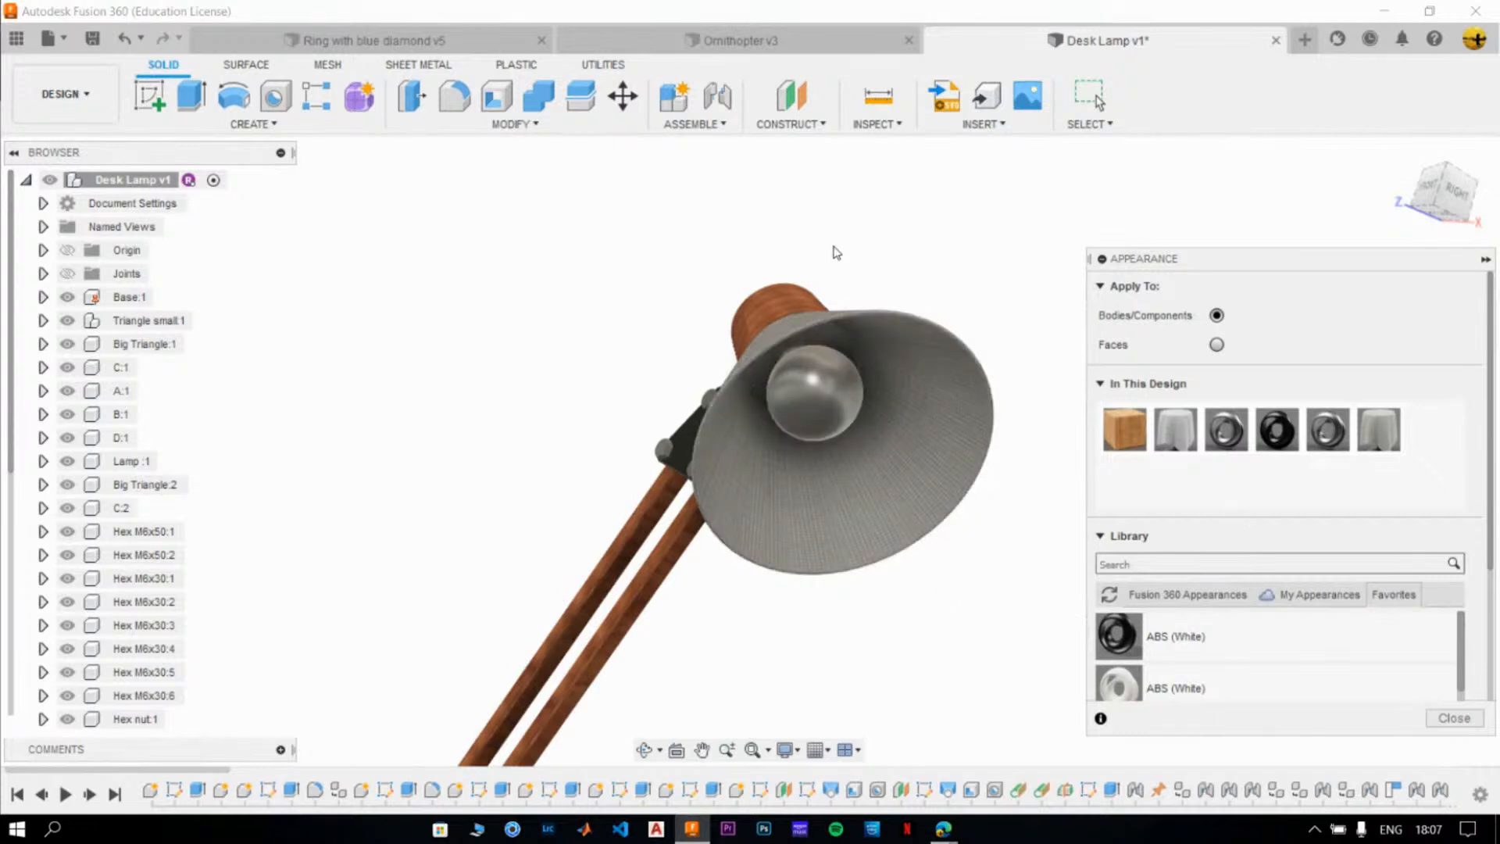
scroll(858, 492, up, 5)
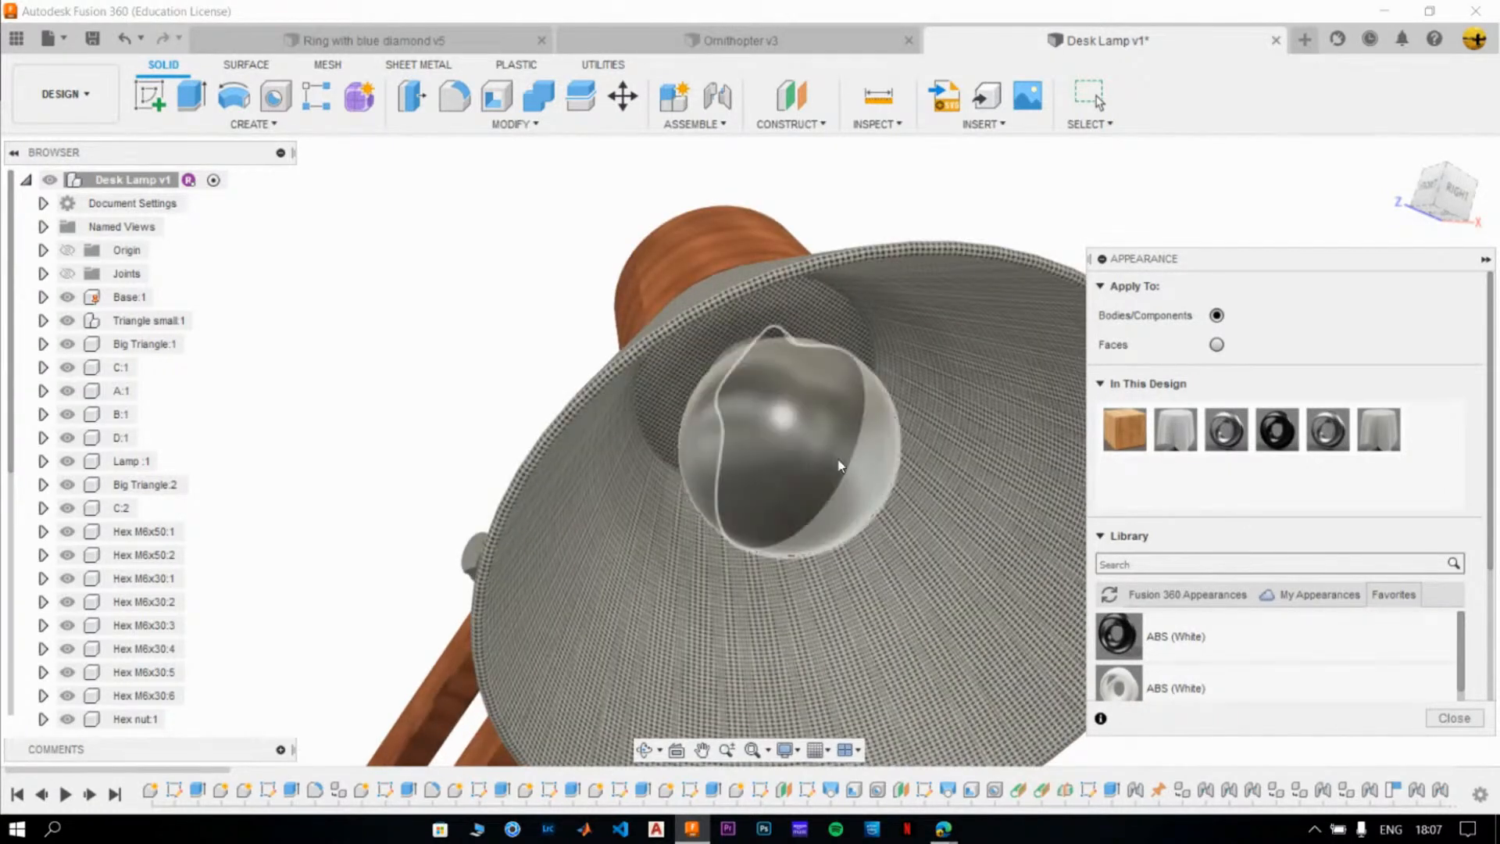
scroll(831, 443, down, 6)
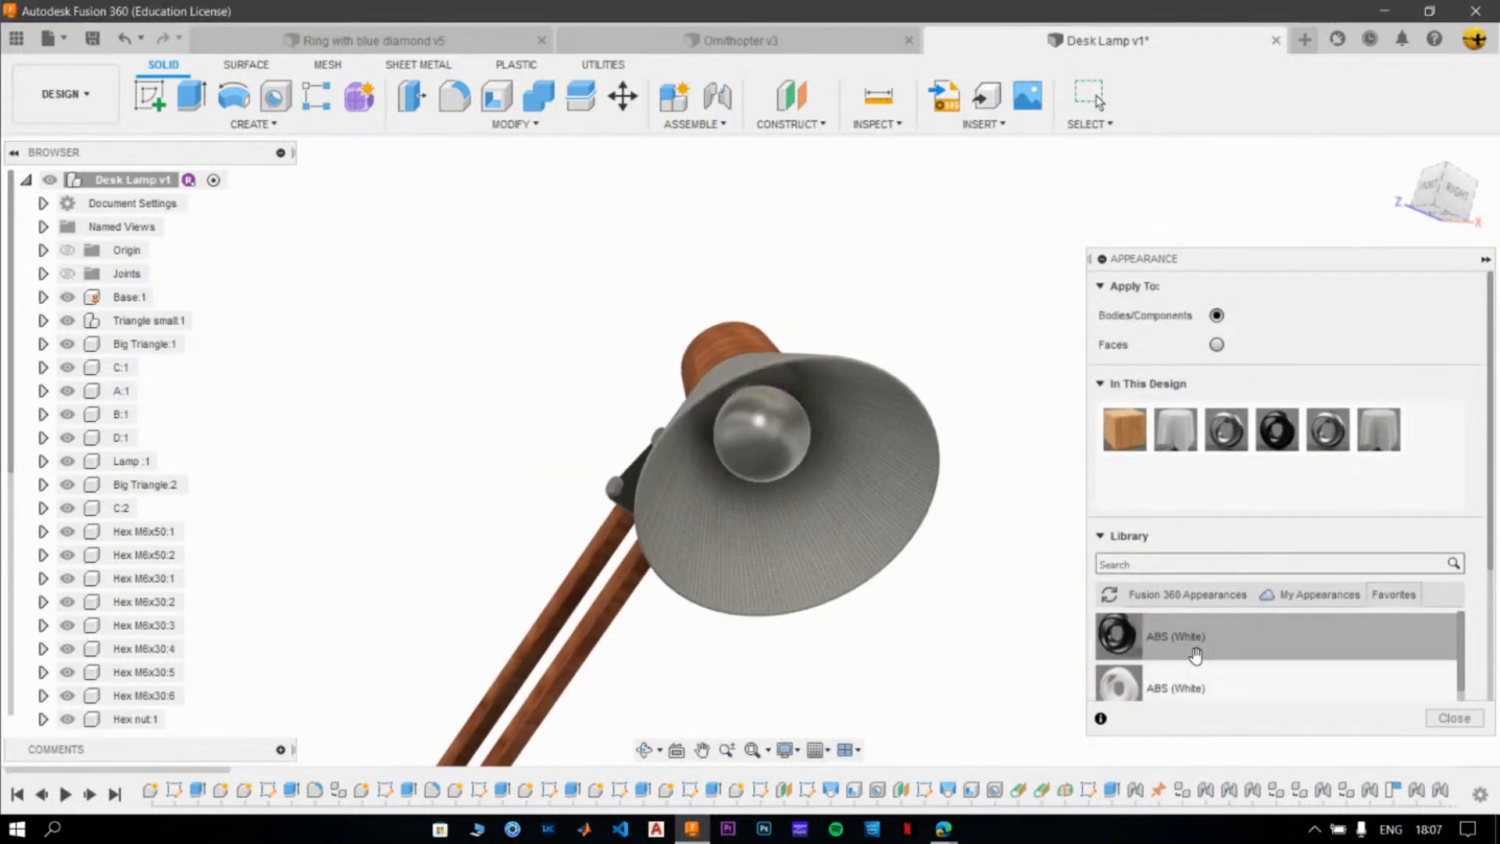
- Search the appearance library for "lumi" and look through the results for a light-emitting appearance
click(1196, 564)
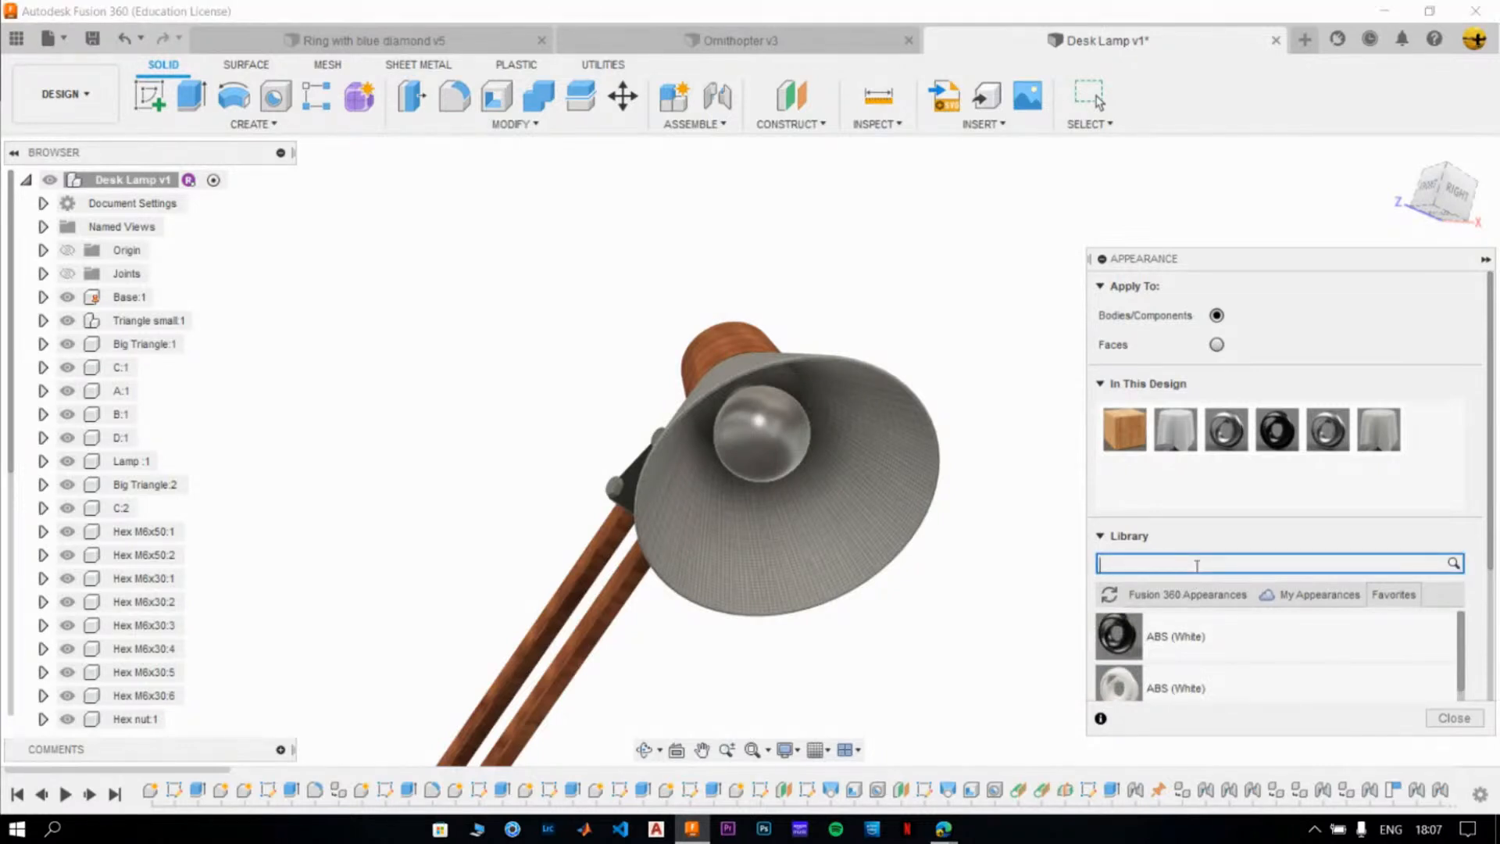
key(Return)
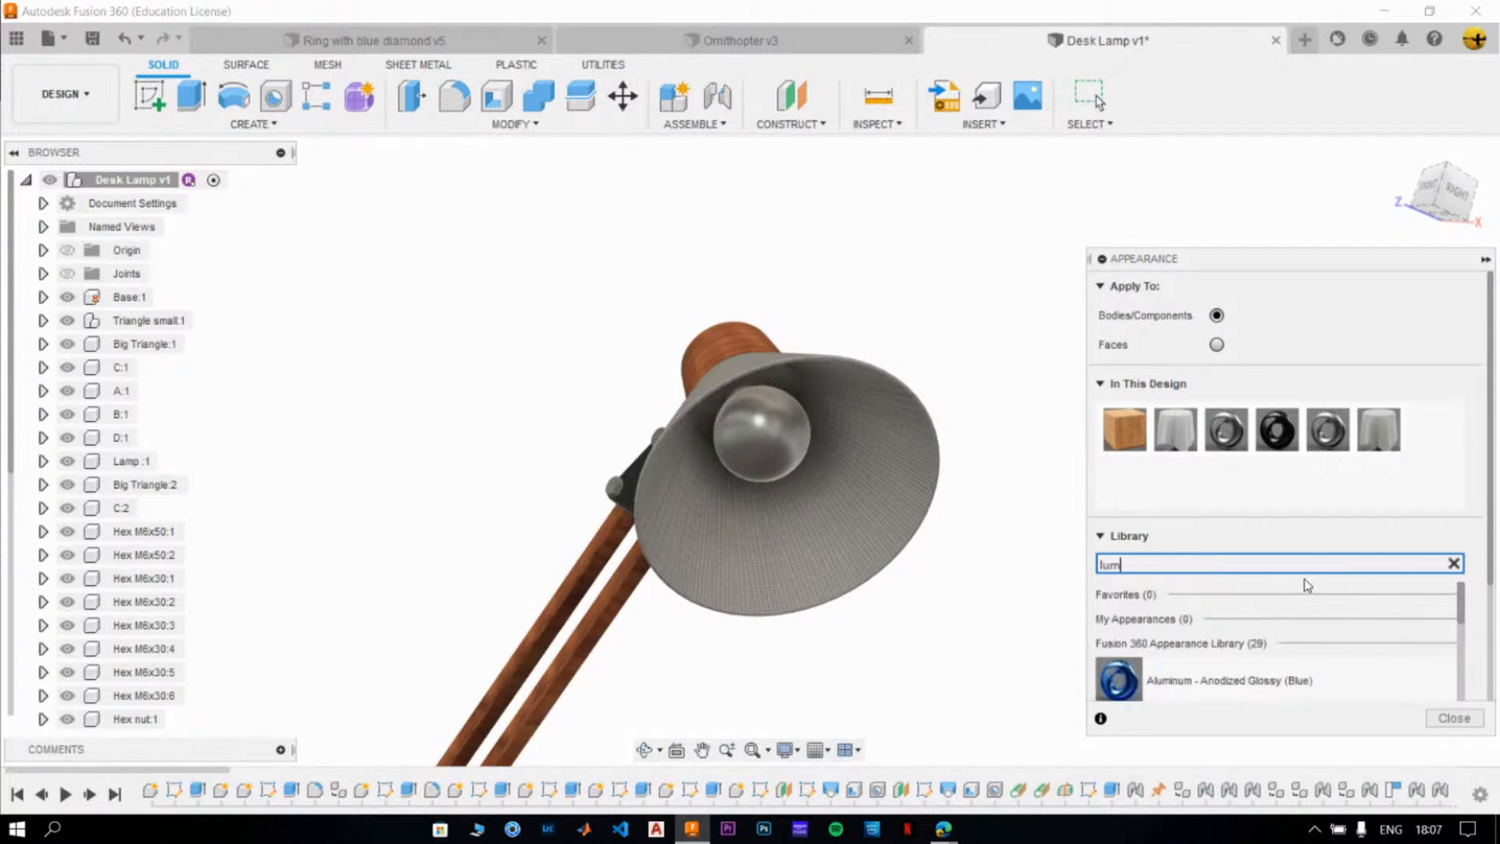
scroll(1301, 607, down, 3)
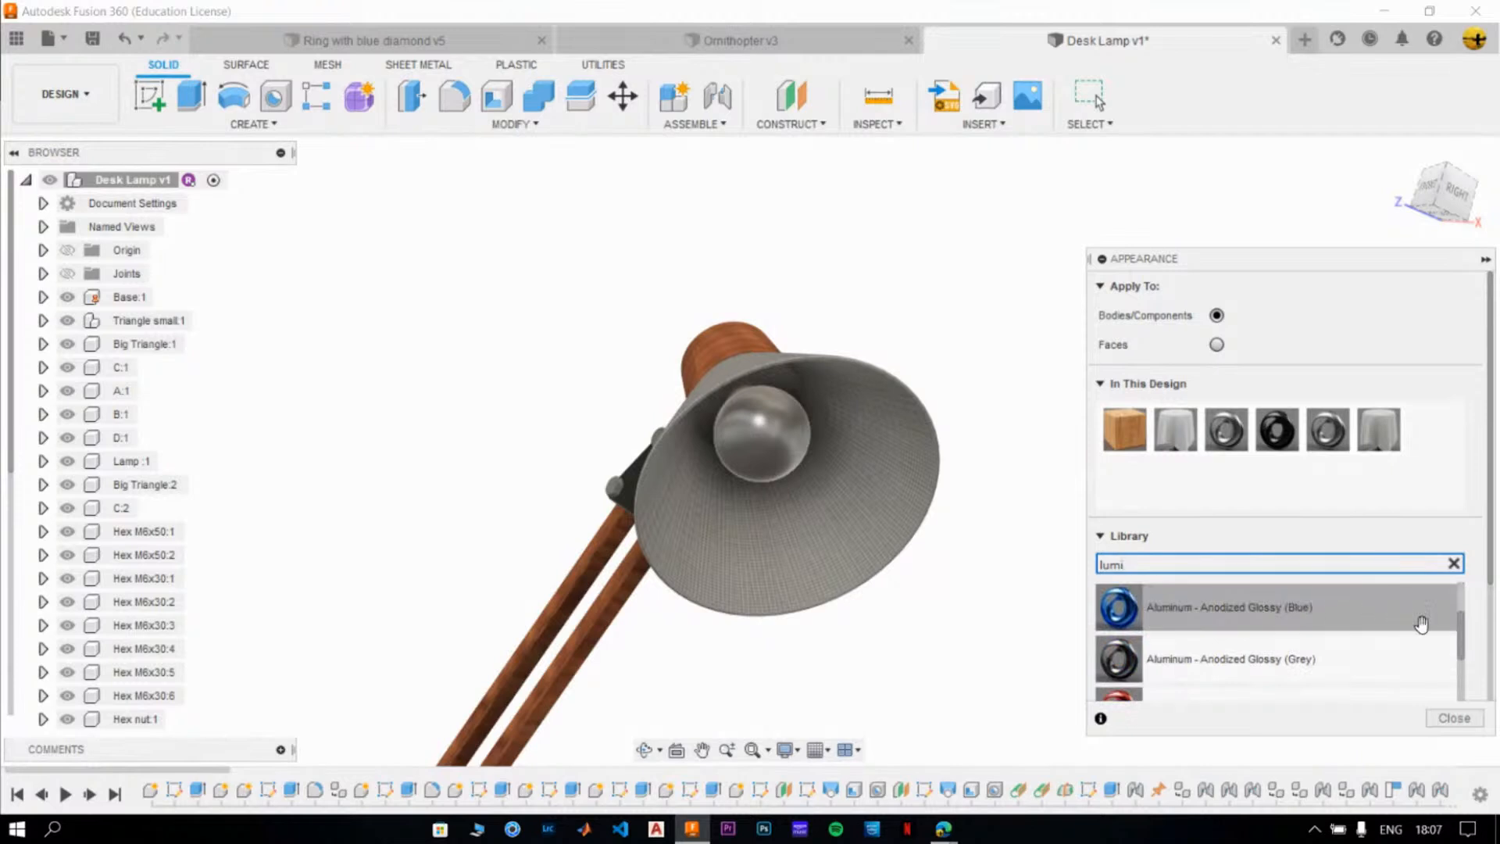
drag(1490, 582, 1494, 658)
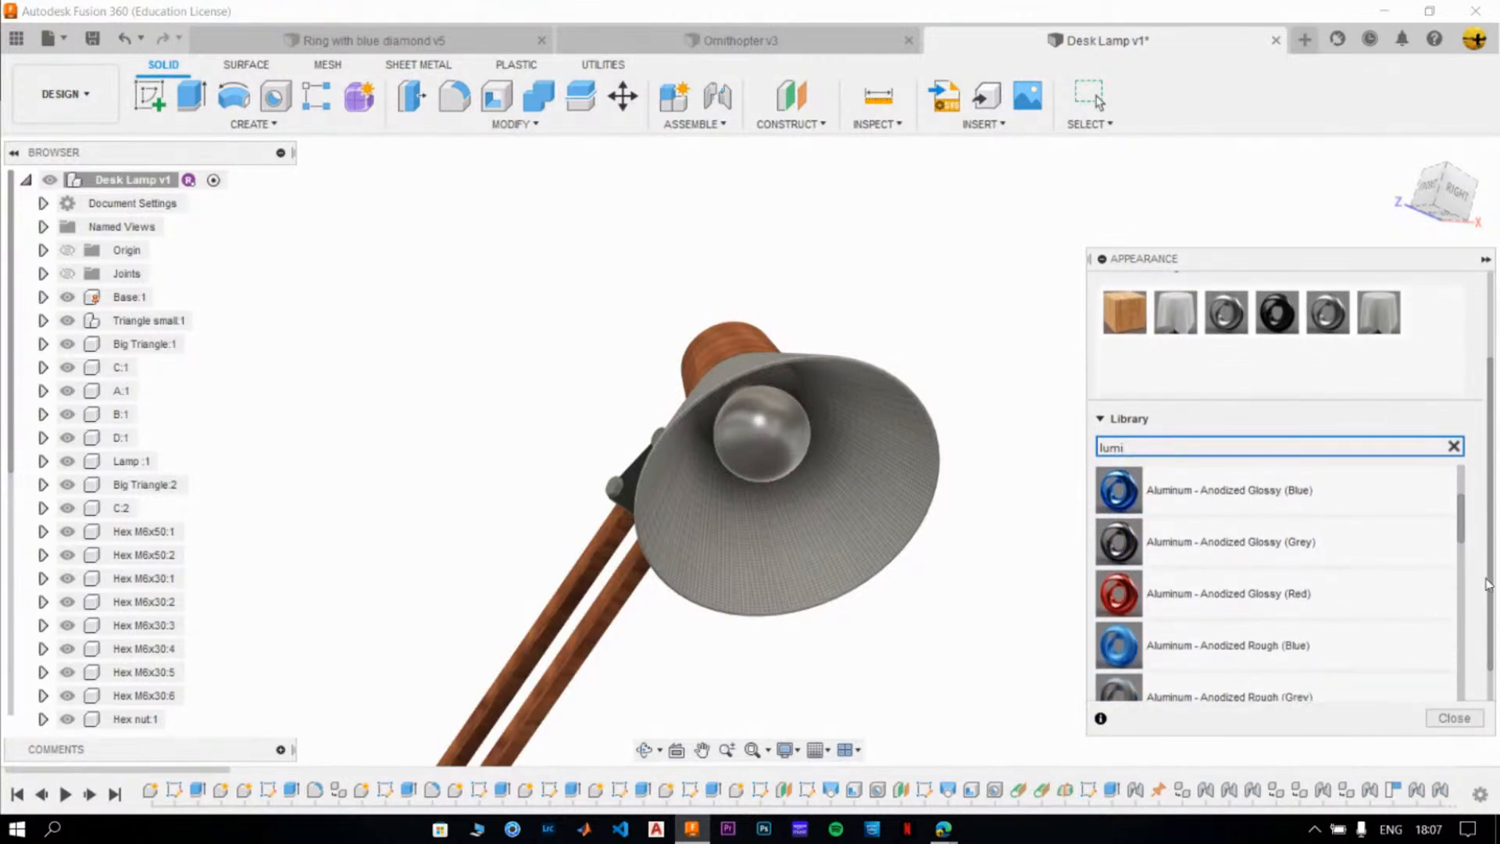
drag(1464, 509, 1467, 722)
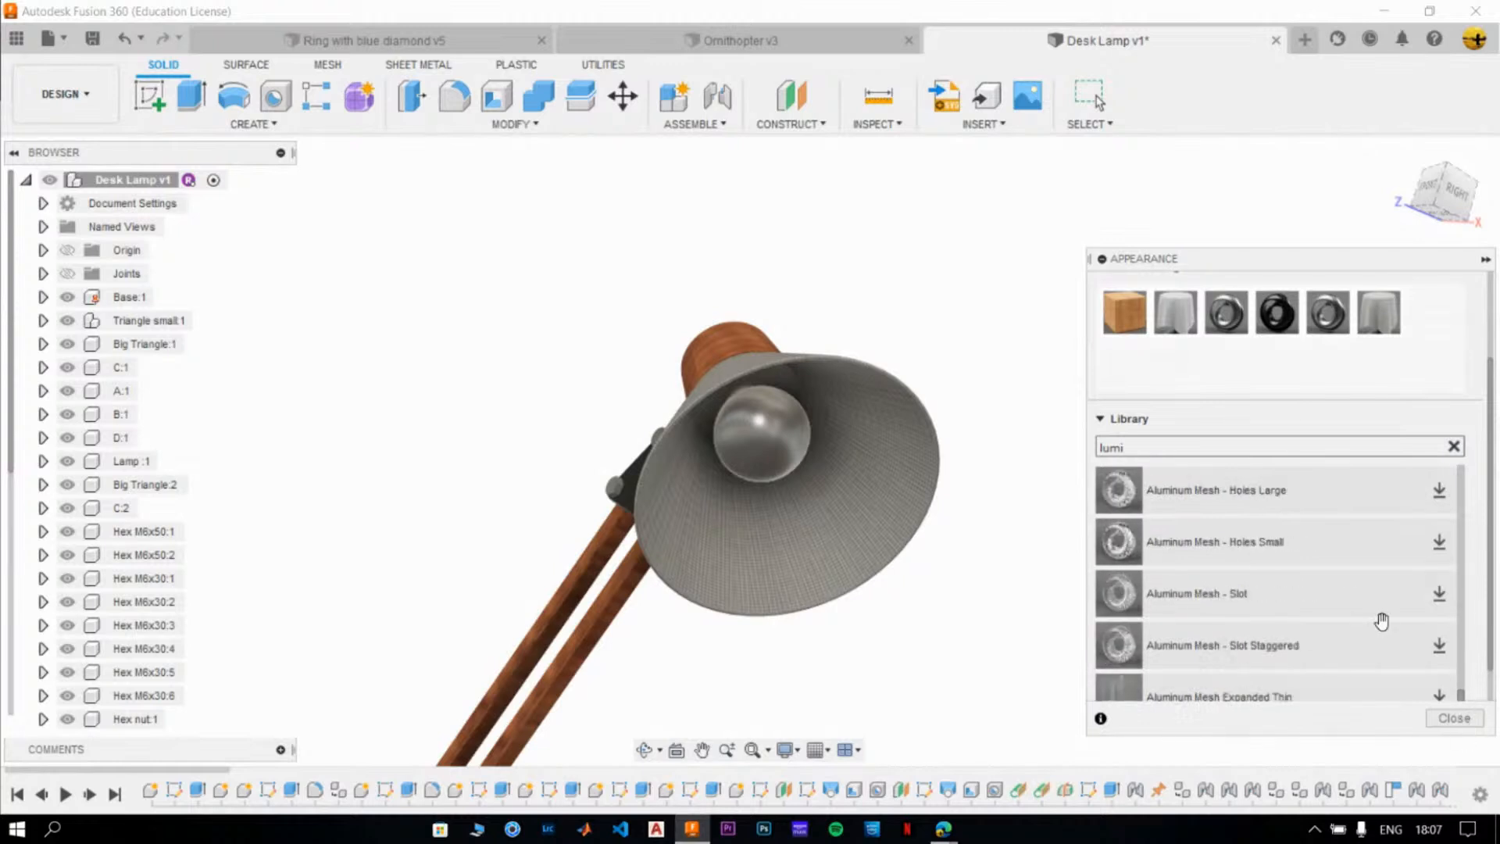
scroll(1359, 605, down, 1)
- Search the appearance library for "emissive" and go to the bulb appearances among the results
click(1198, 404)
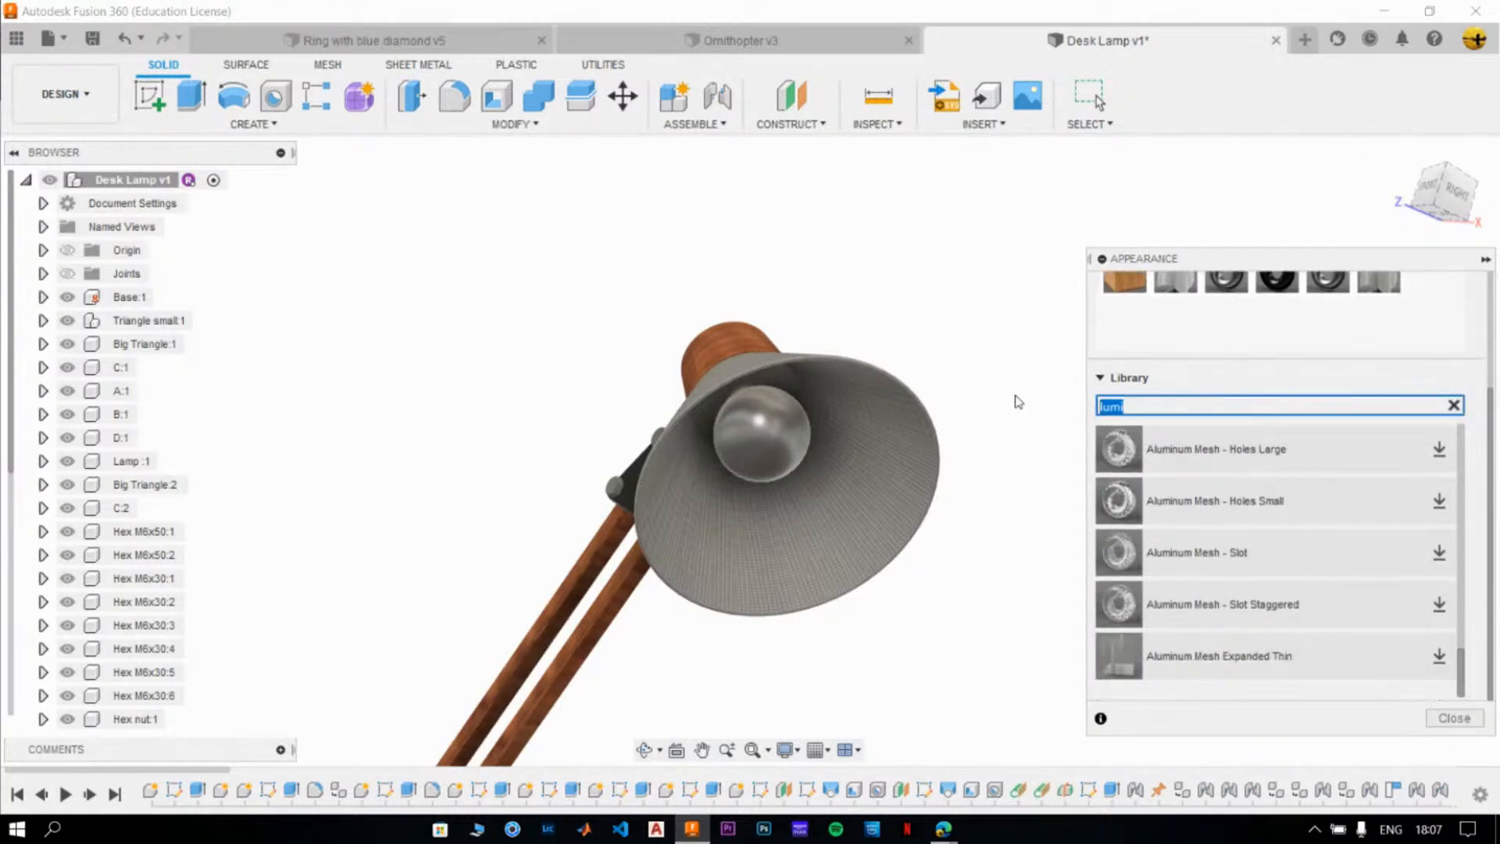
text(emissive)
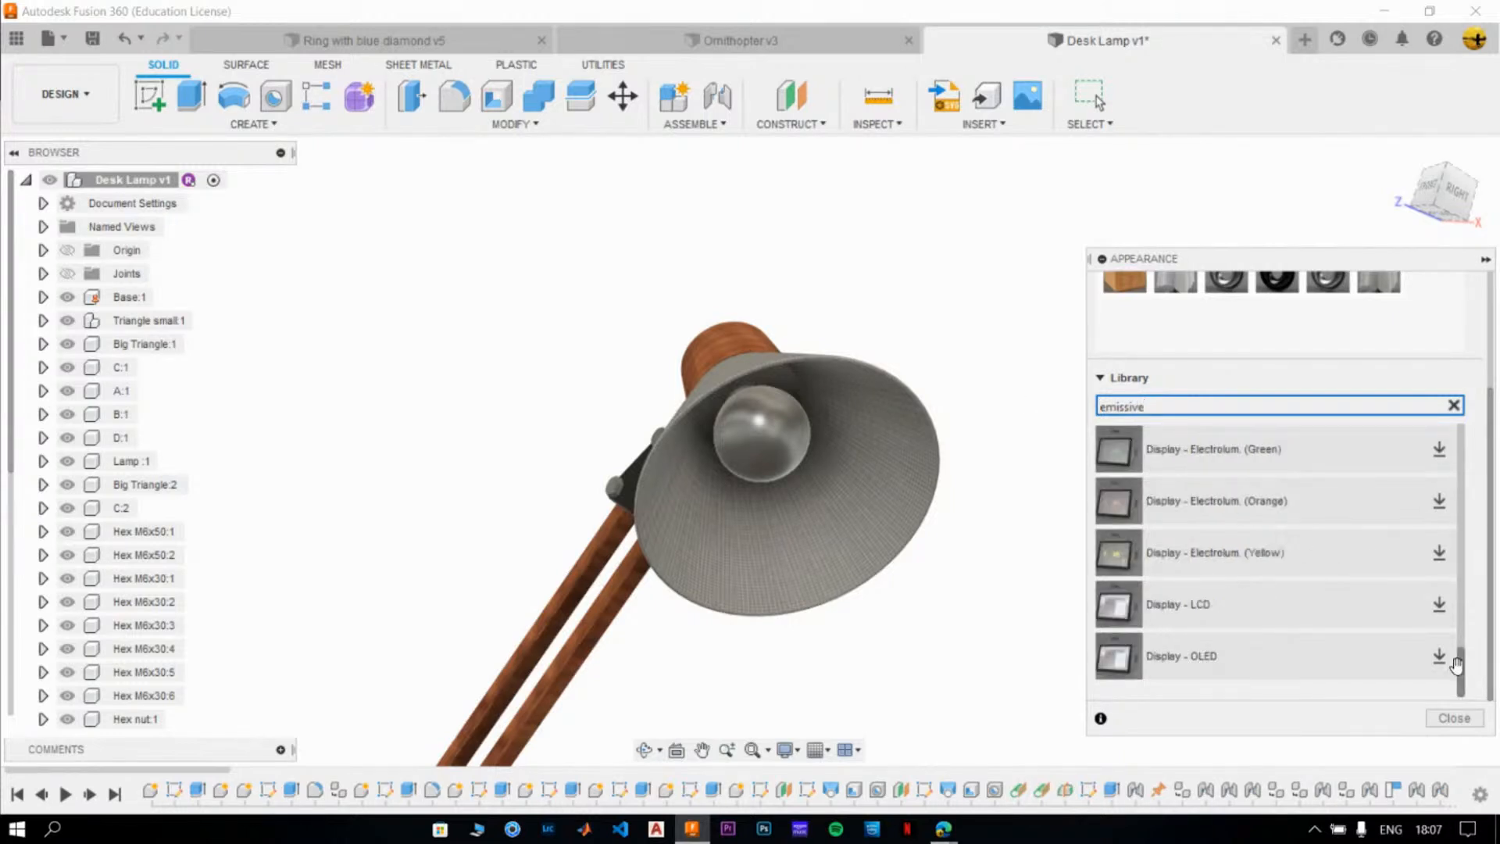
drag(1460, 666, 1458, 463)
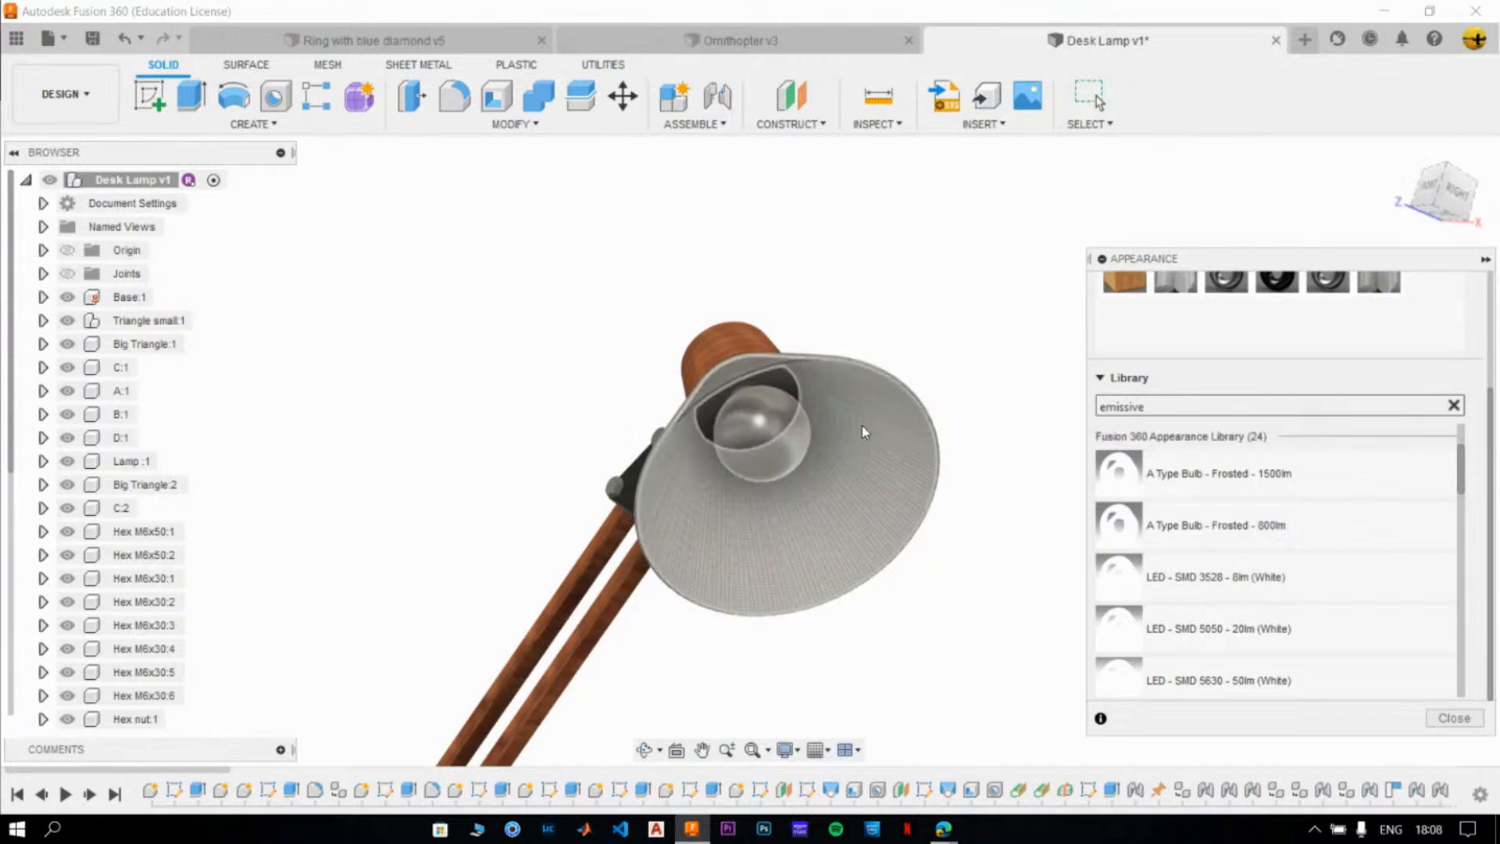
middle_drag(989, 581, 990, 564)
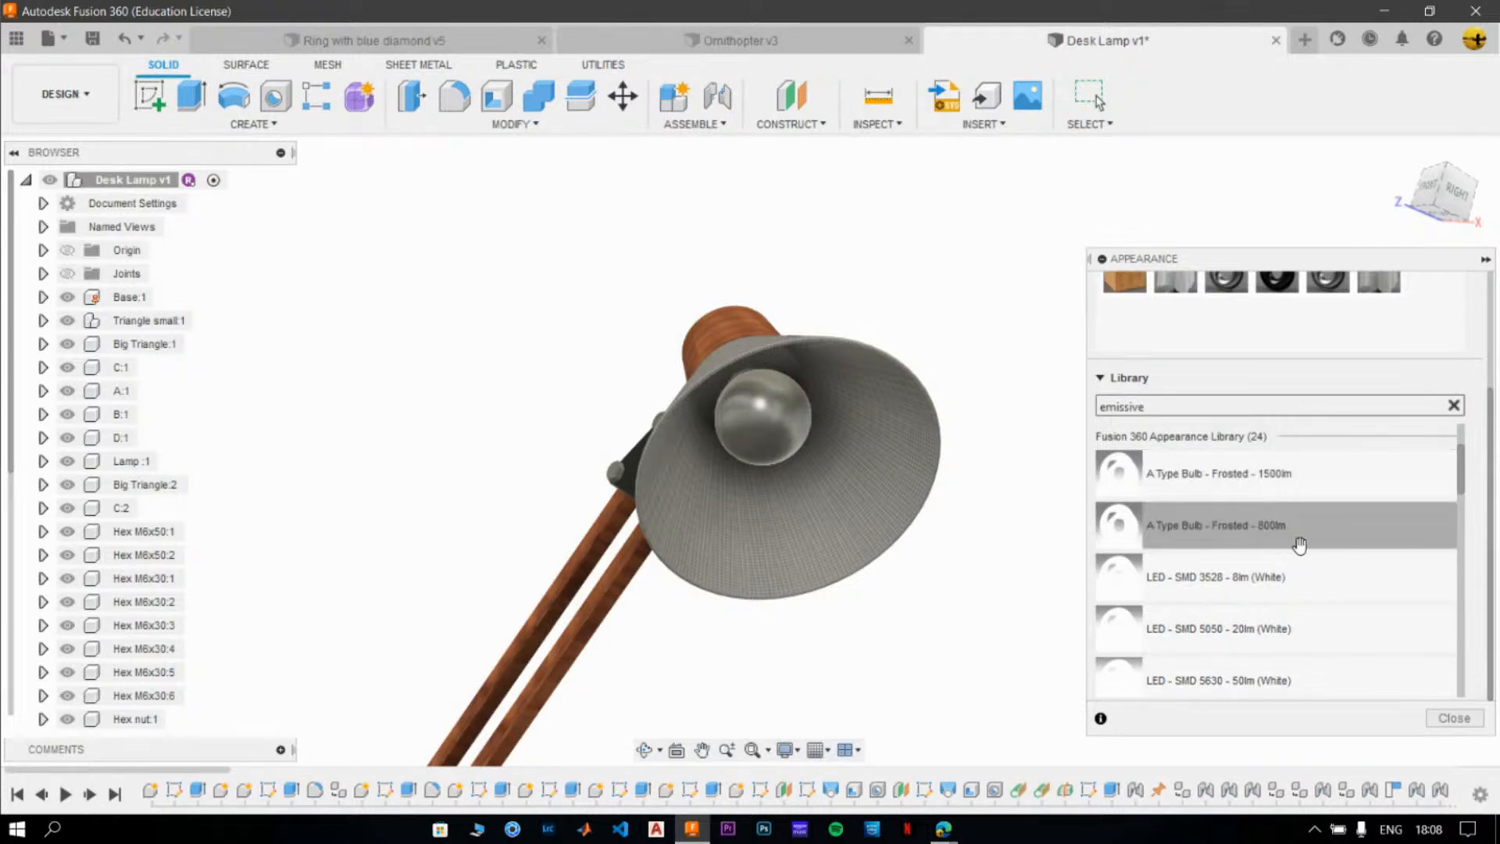
- Apply the A Type Bulb - Frosted - 800lm appearance to the bulb and close the appearance settings
scroll(1297, 545, down, 3)
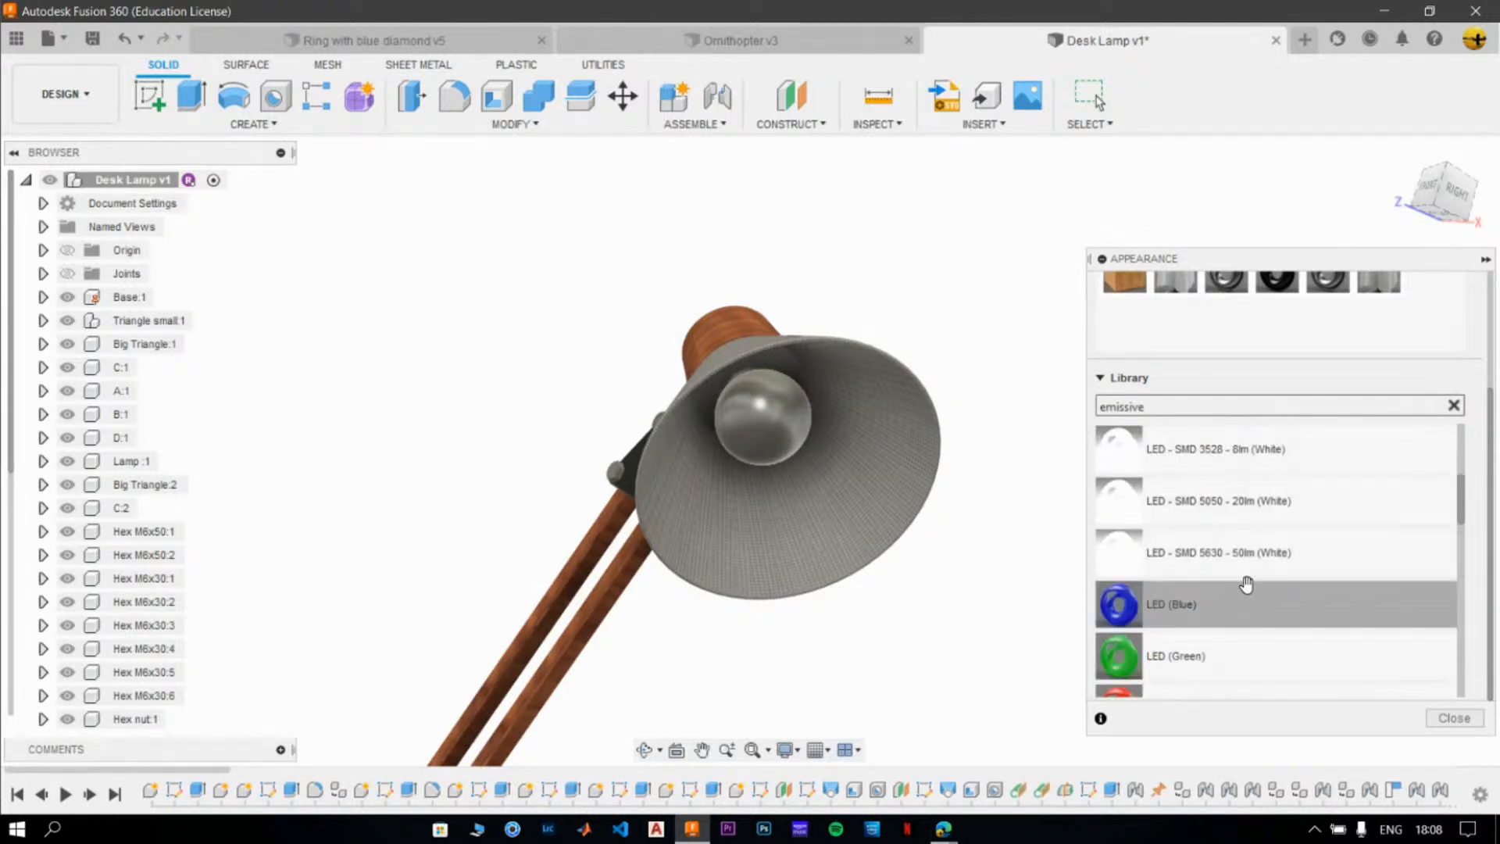
scroll(1333, 560, up, 3)
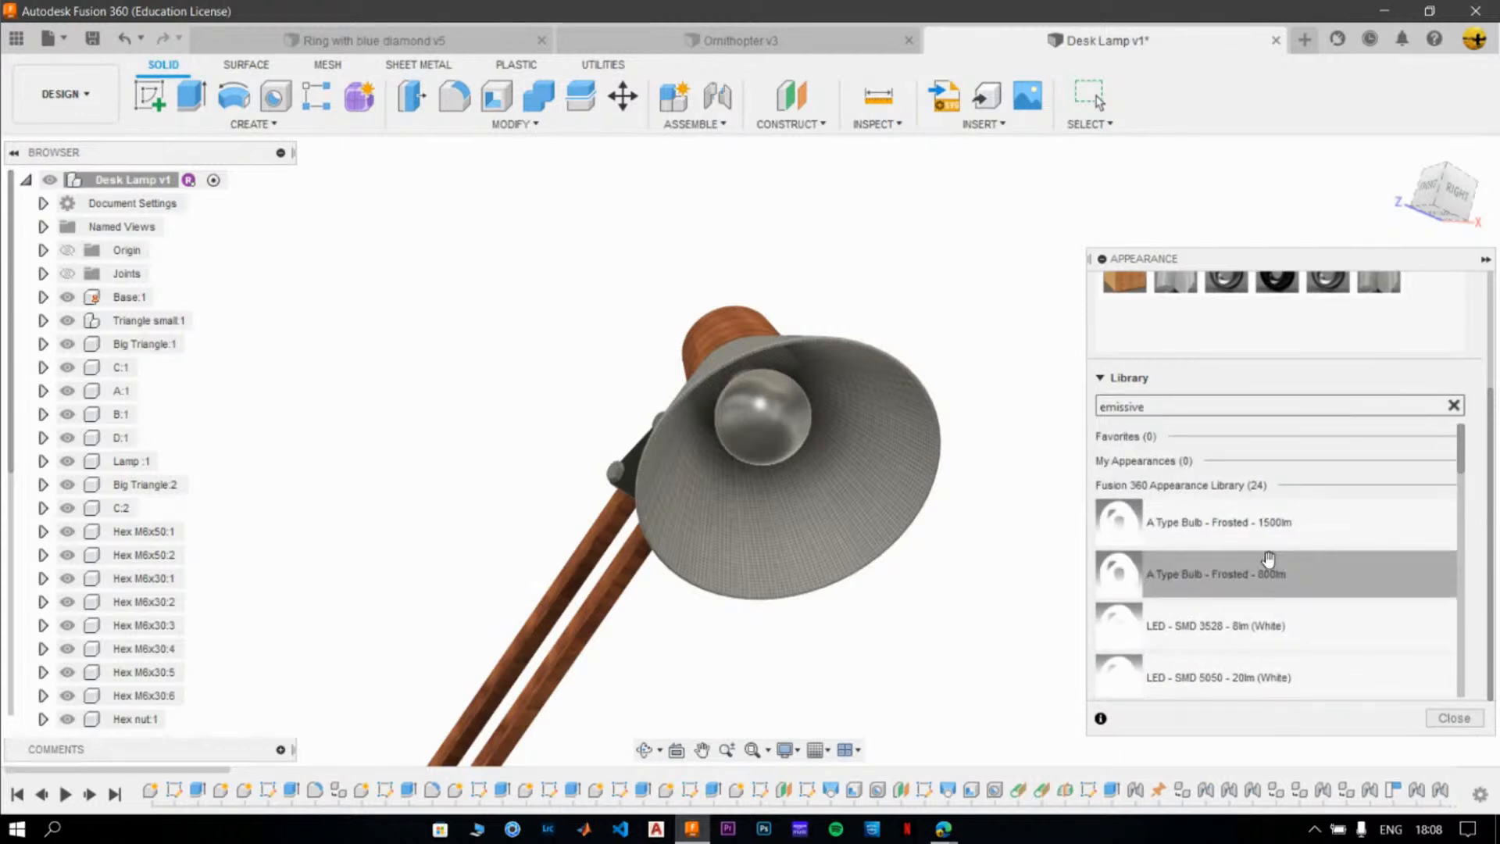
drag(1240, 575, 773, 428)
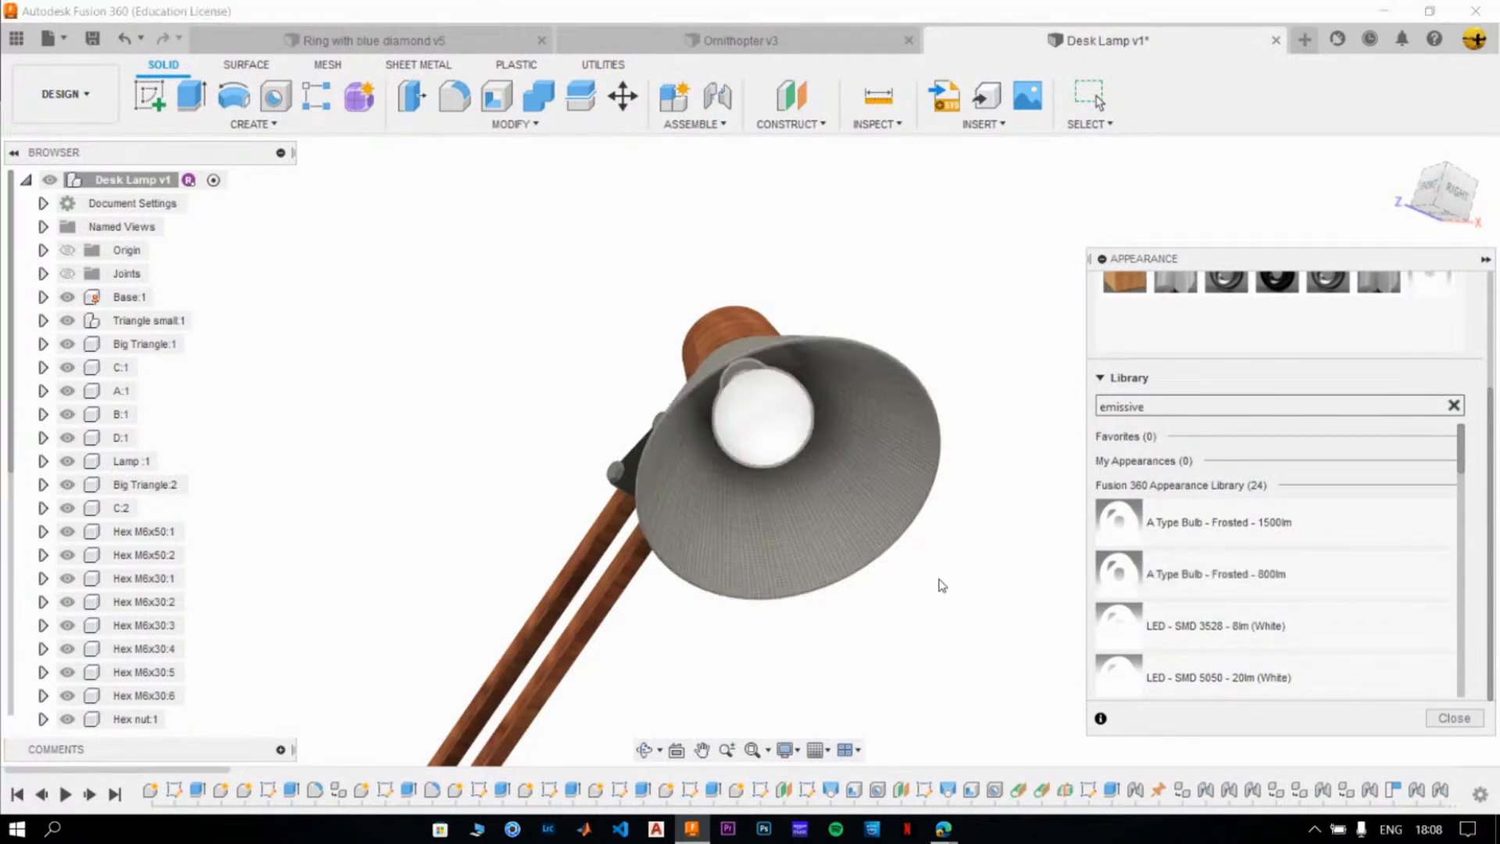
click(1474, 725)
- Restore the home view of the desk lamp and save the design
scroll(1000, 537, down, 4)
middle_drag(1002, 536, 786, 370)
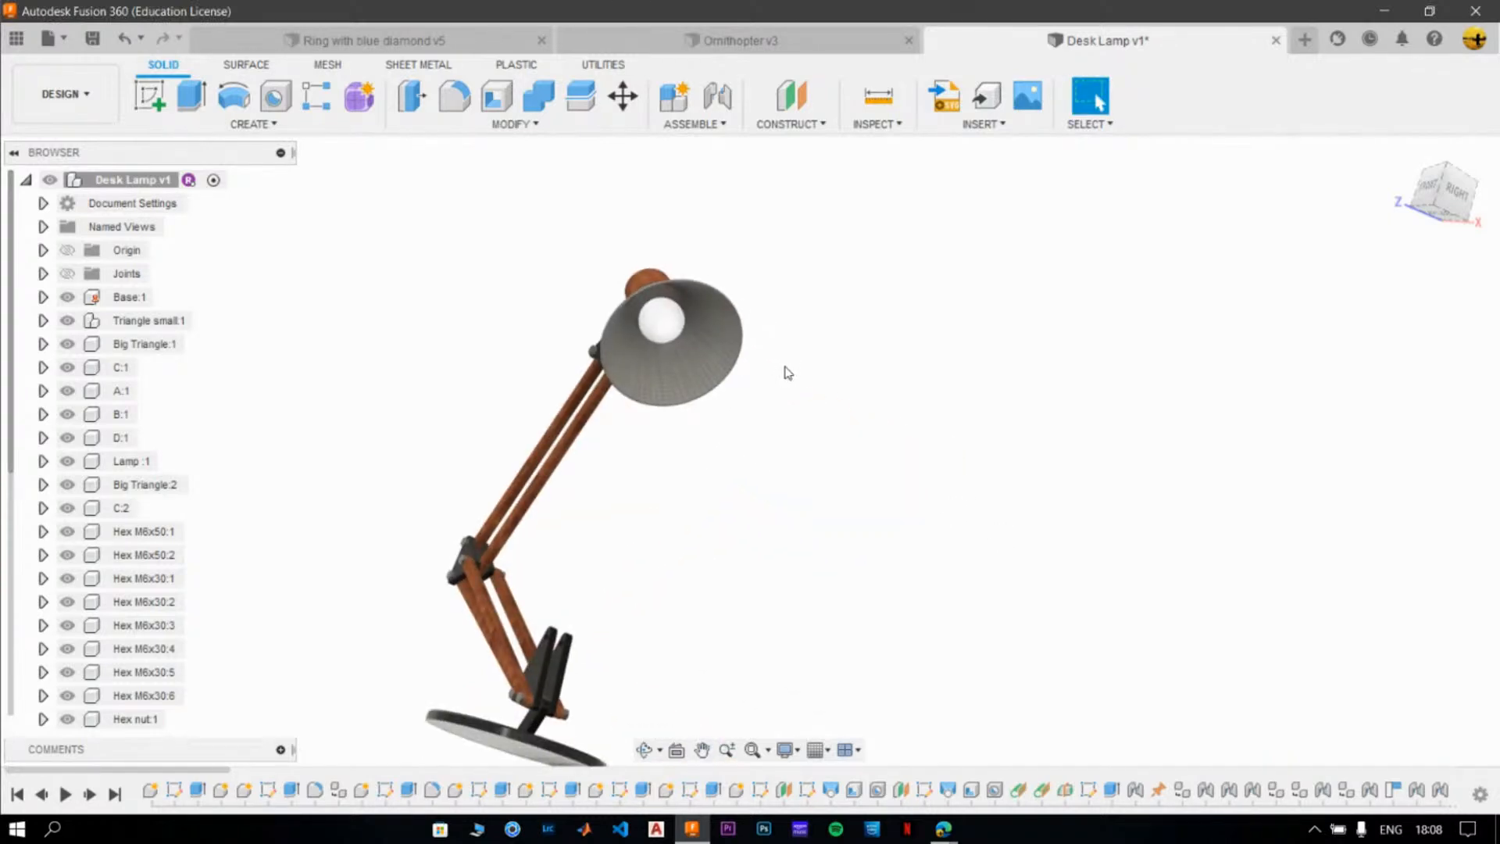
shift+middle_drag(767, 378, 803, 388)
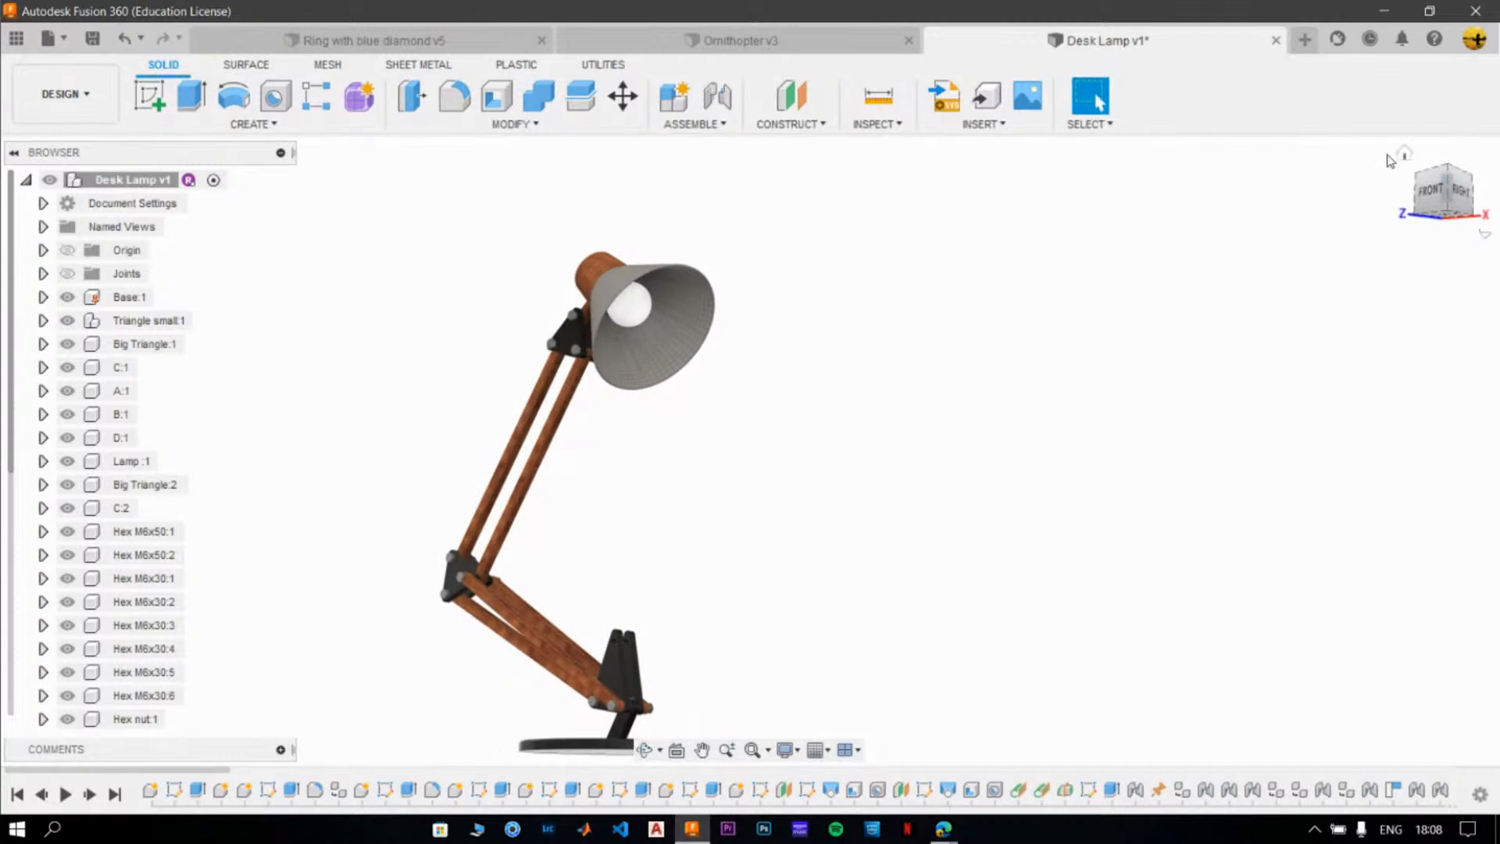
click(1404, 157)
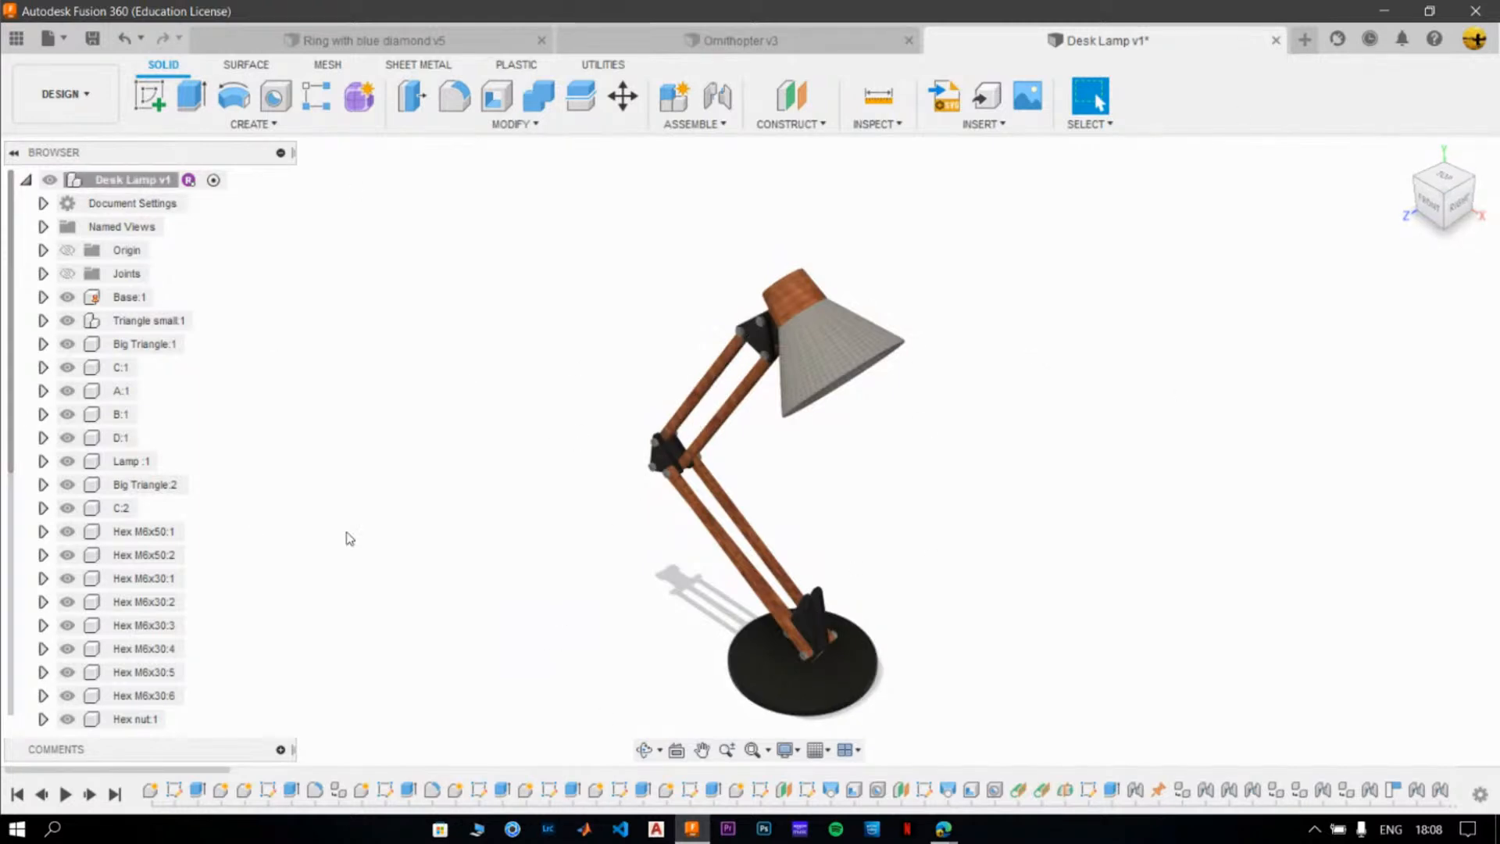
click(92, 38)
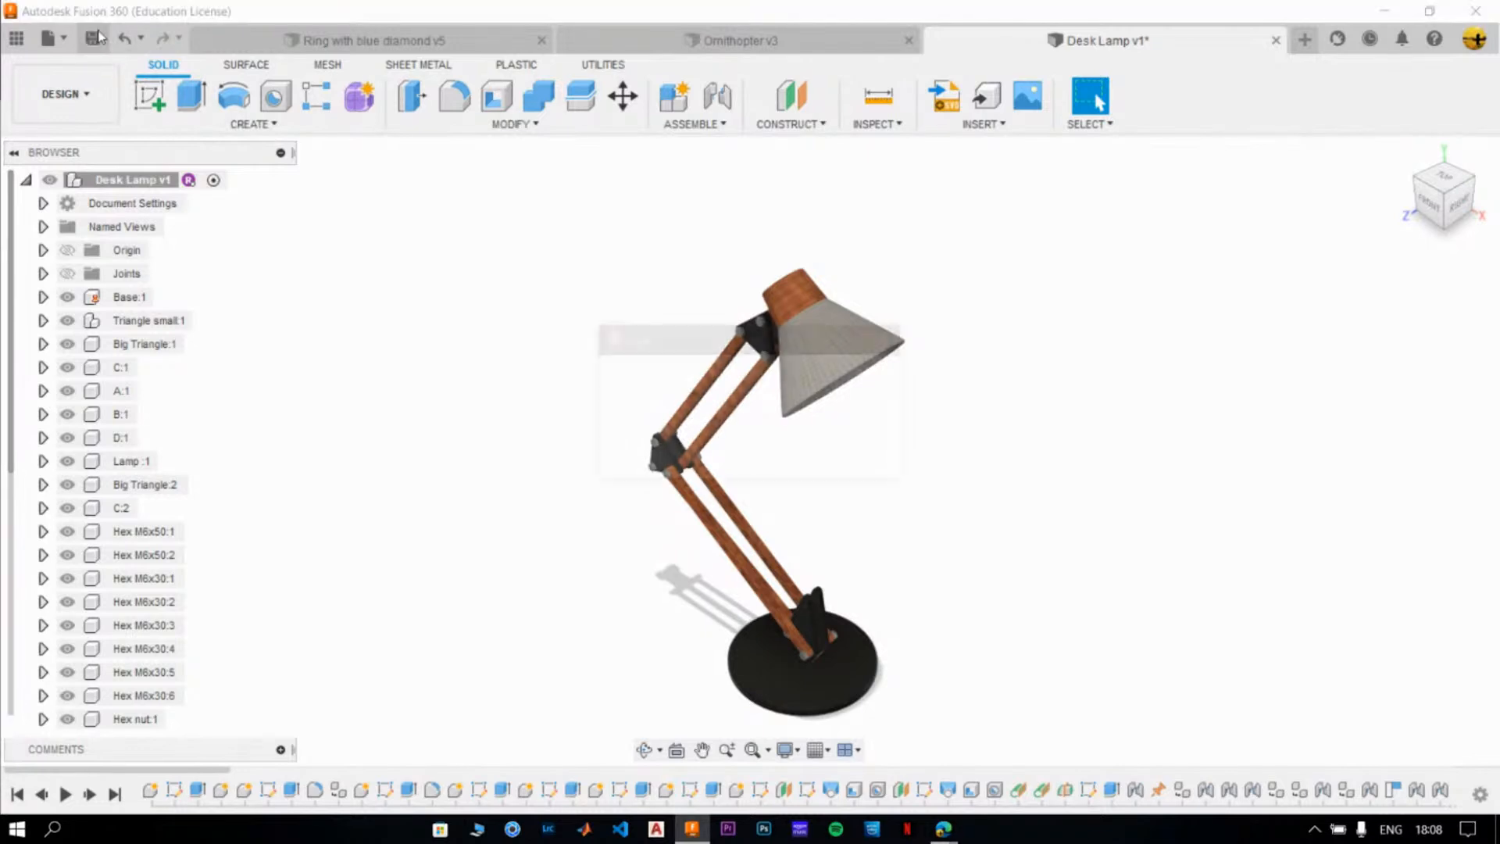
click(744, 461)
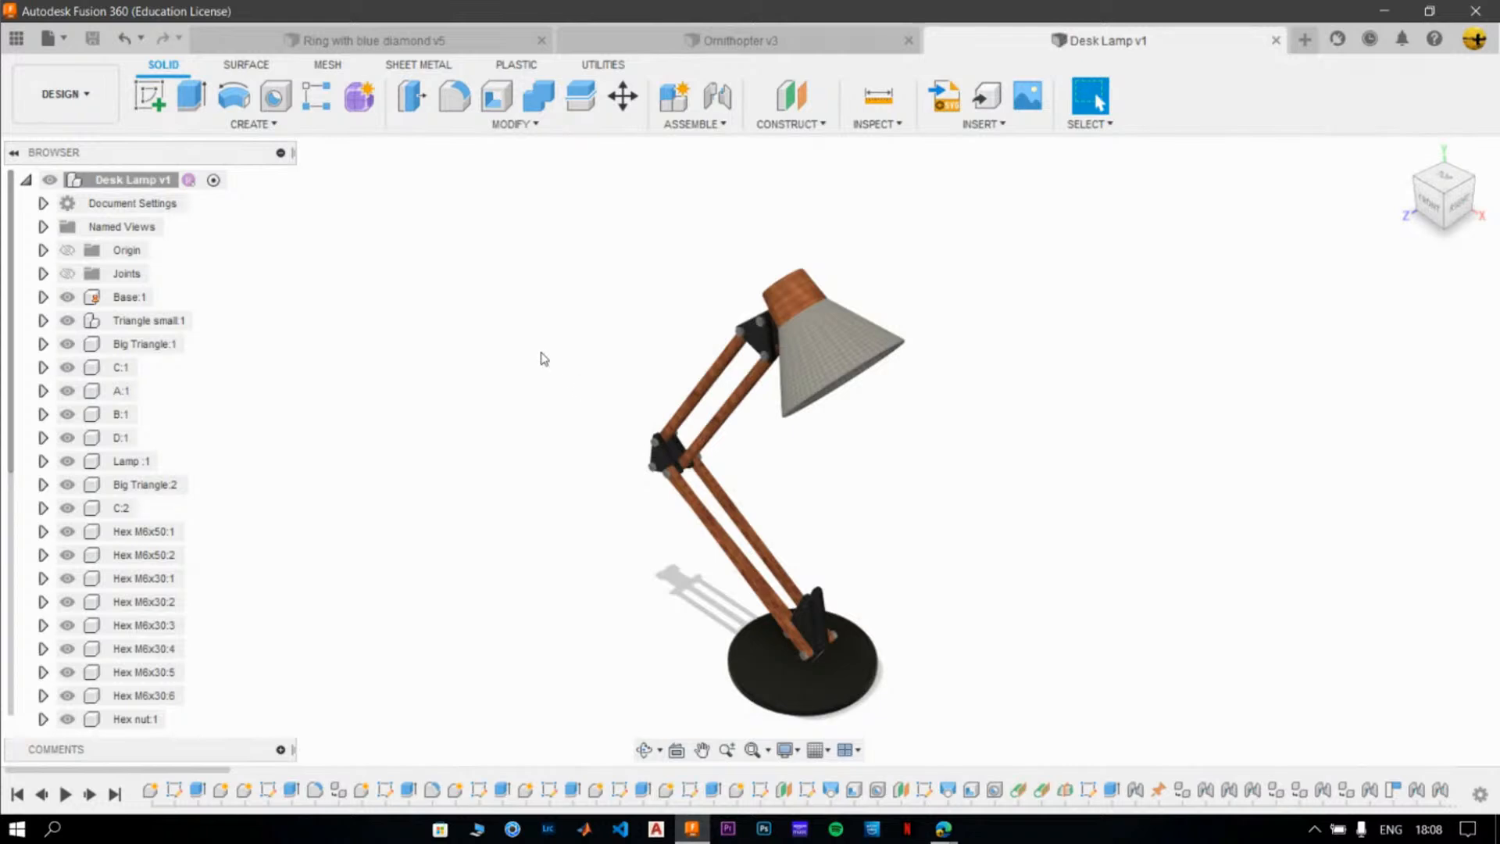
- Switch to the Render workspace and open the scene settings
click(47, 100)
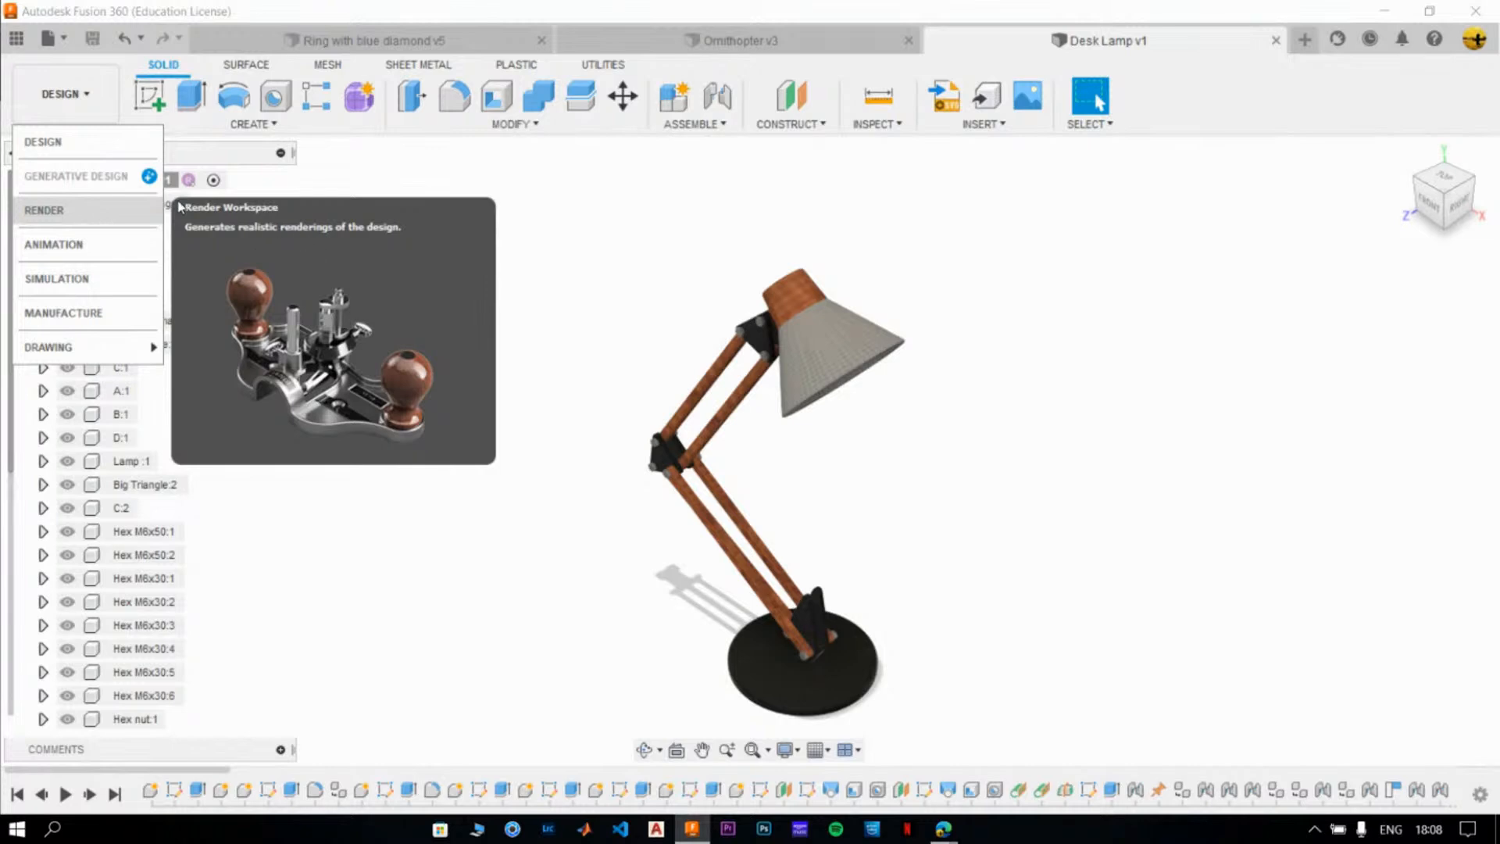
click(153, 209)
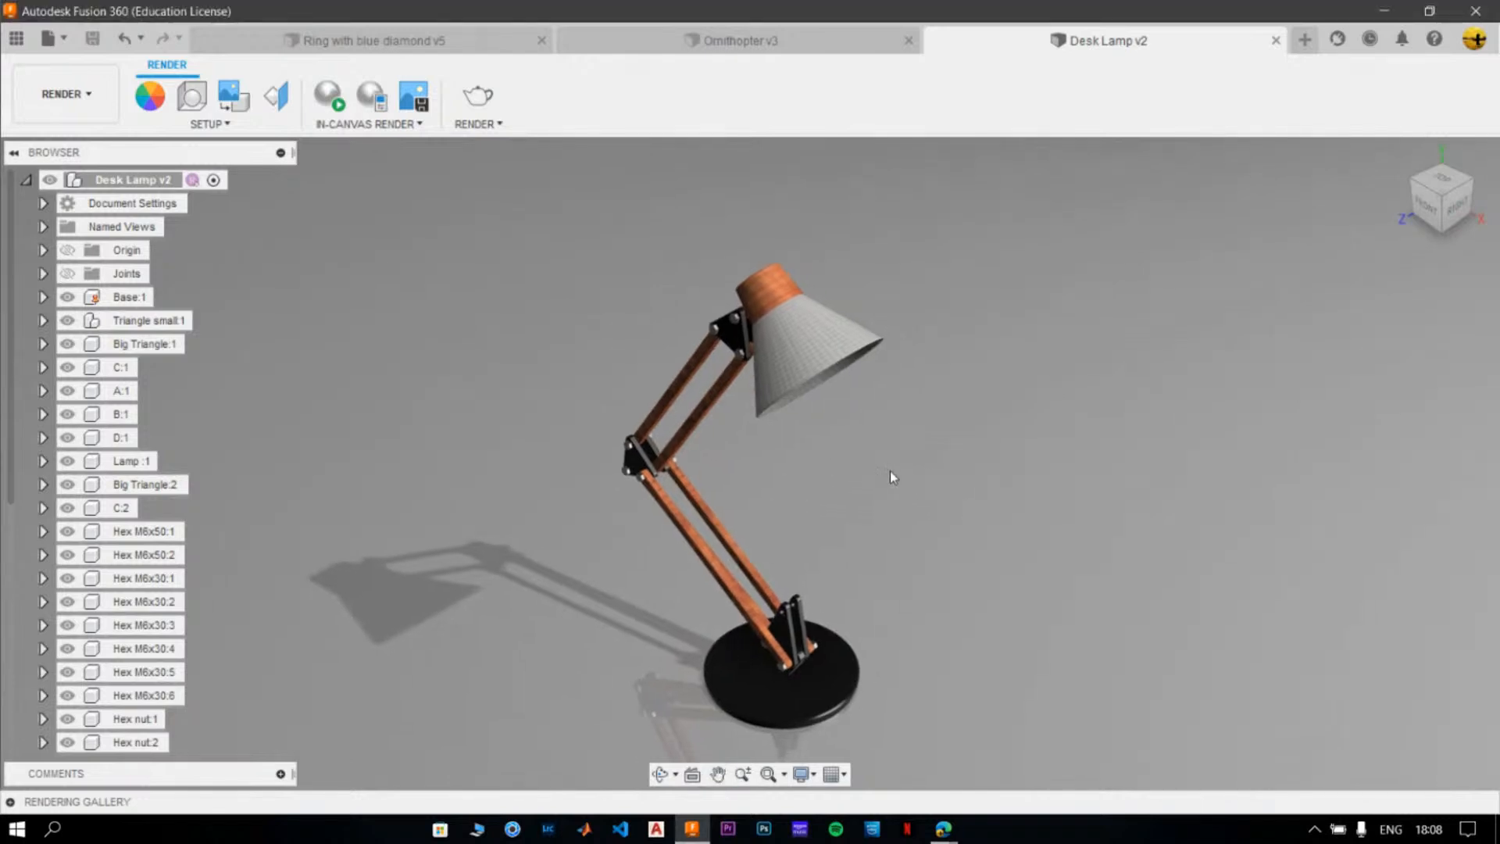
click(192, 95)
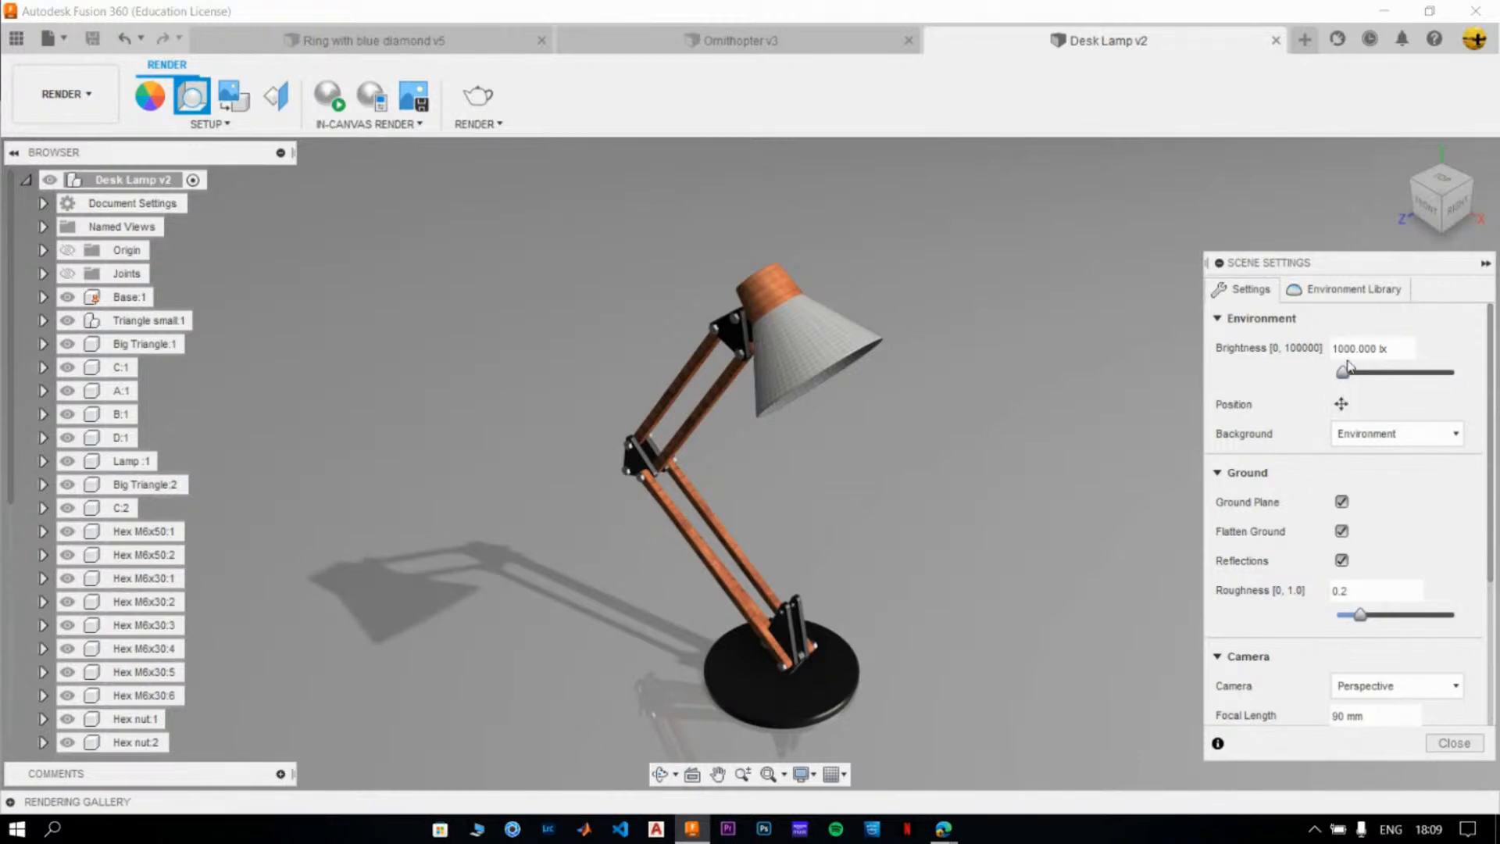
- Try environment brightness values of 200 lx and 150 lx for the scene
drag(1356, 348, 1344, 348)
text(200)
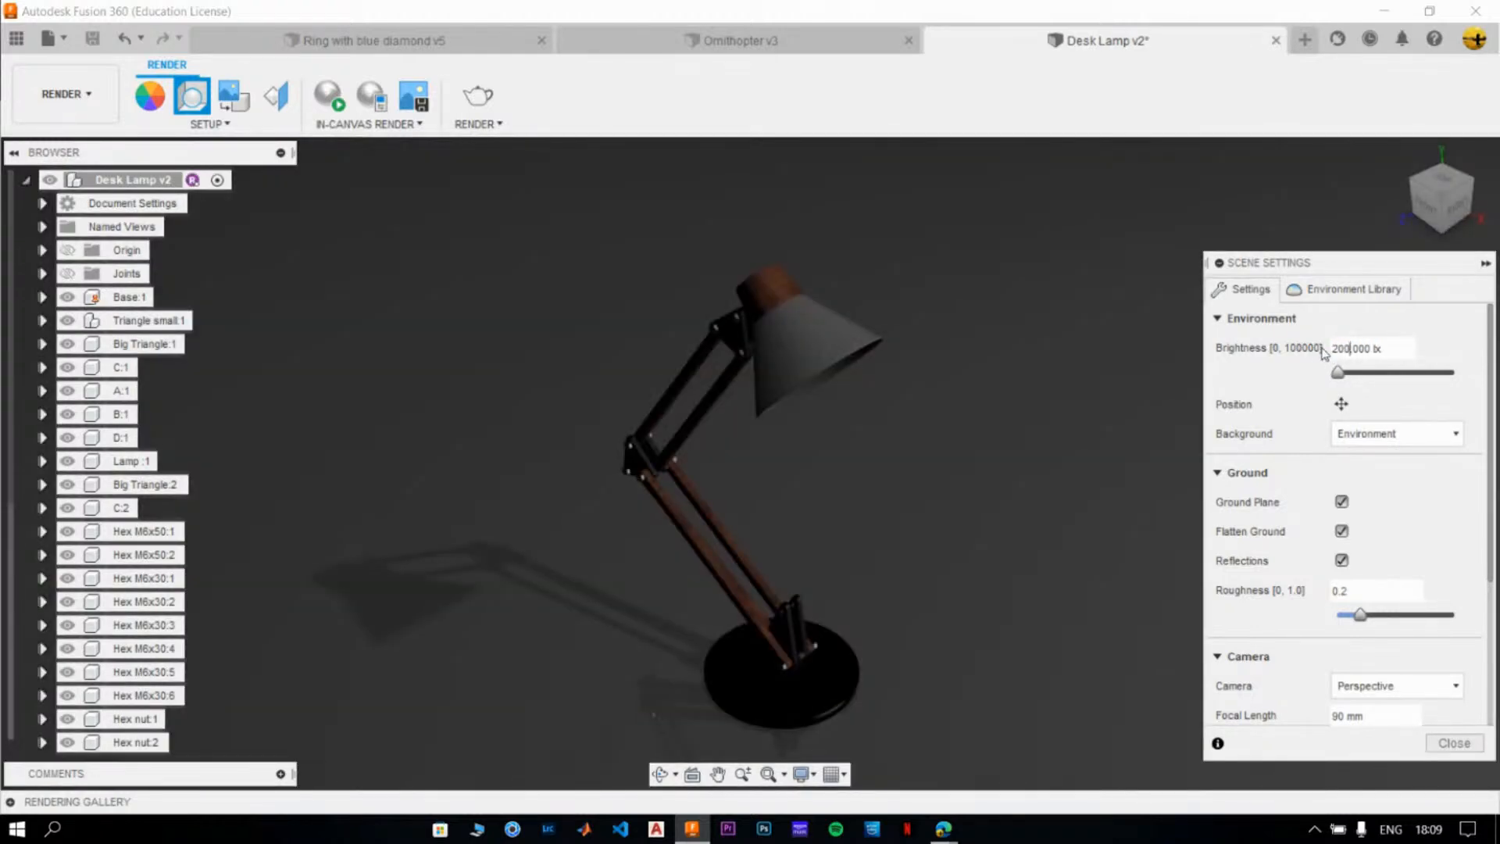
key(BackSpace)
key(BackSpace)
key(BackSpace)
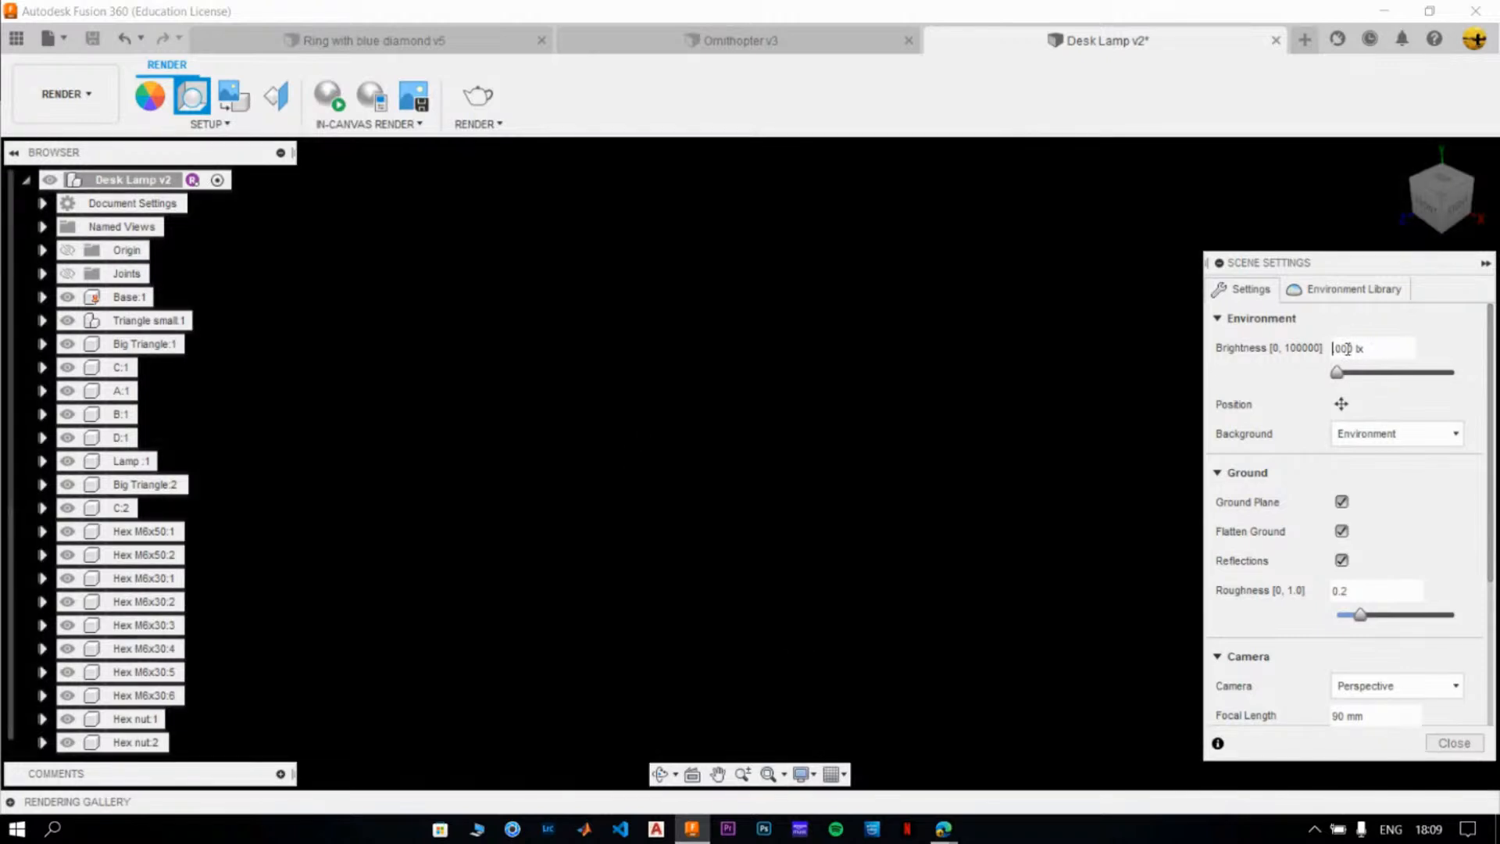
text(150,)
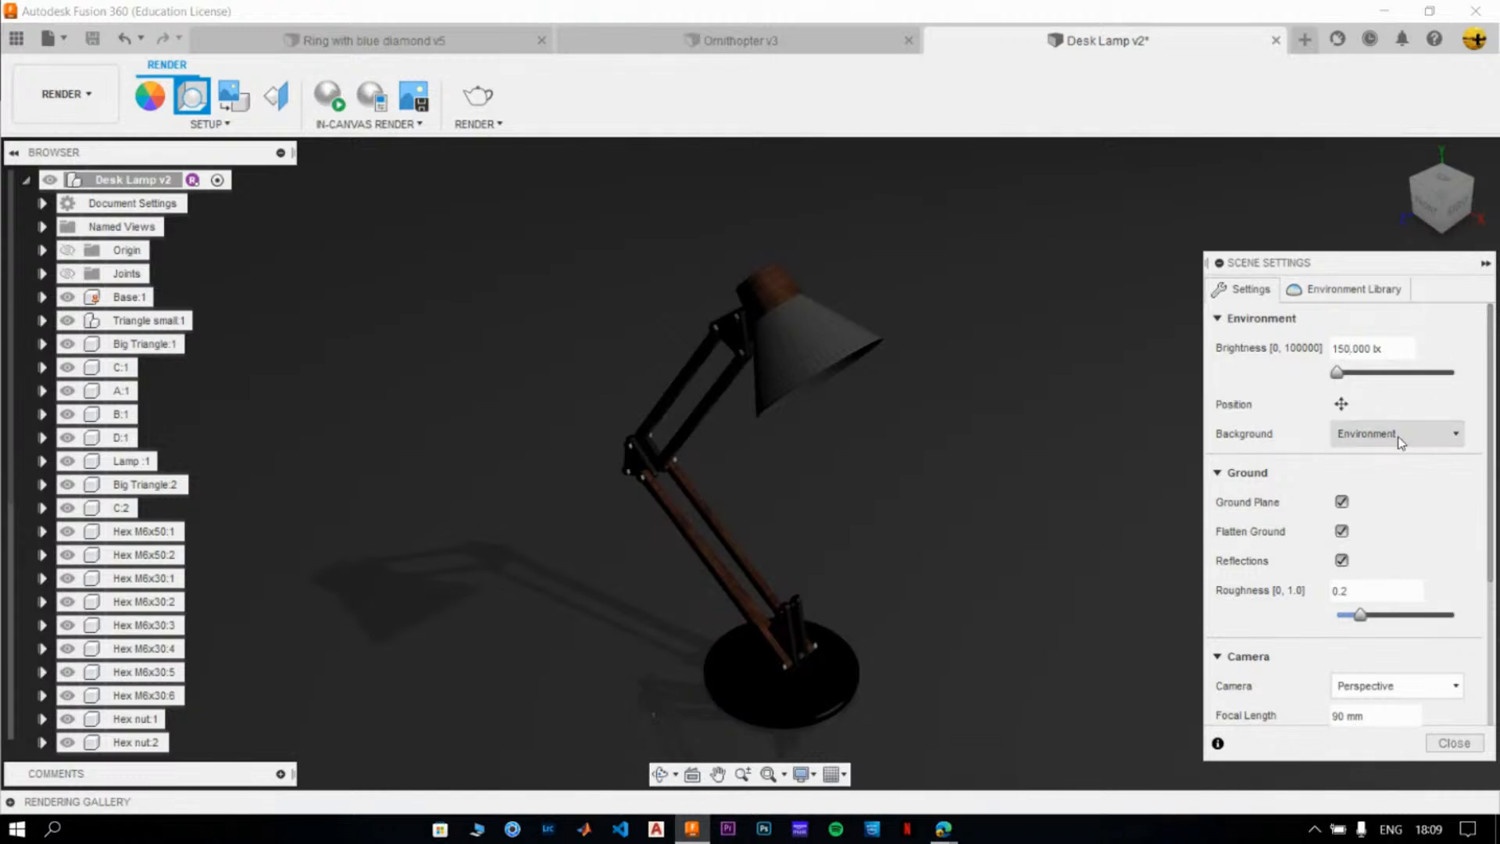
- Try the Rim Highlights and Grid Light environments on the scene, and go back to the Photobooth environment
click(1398, 436)
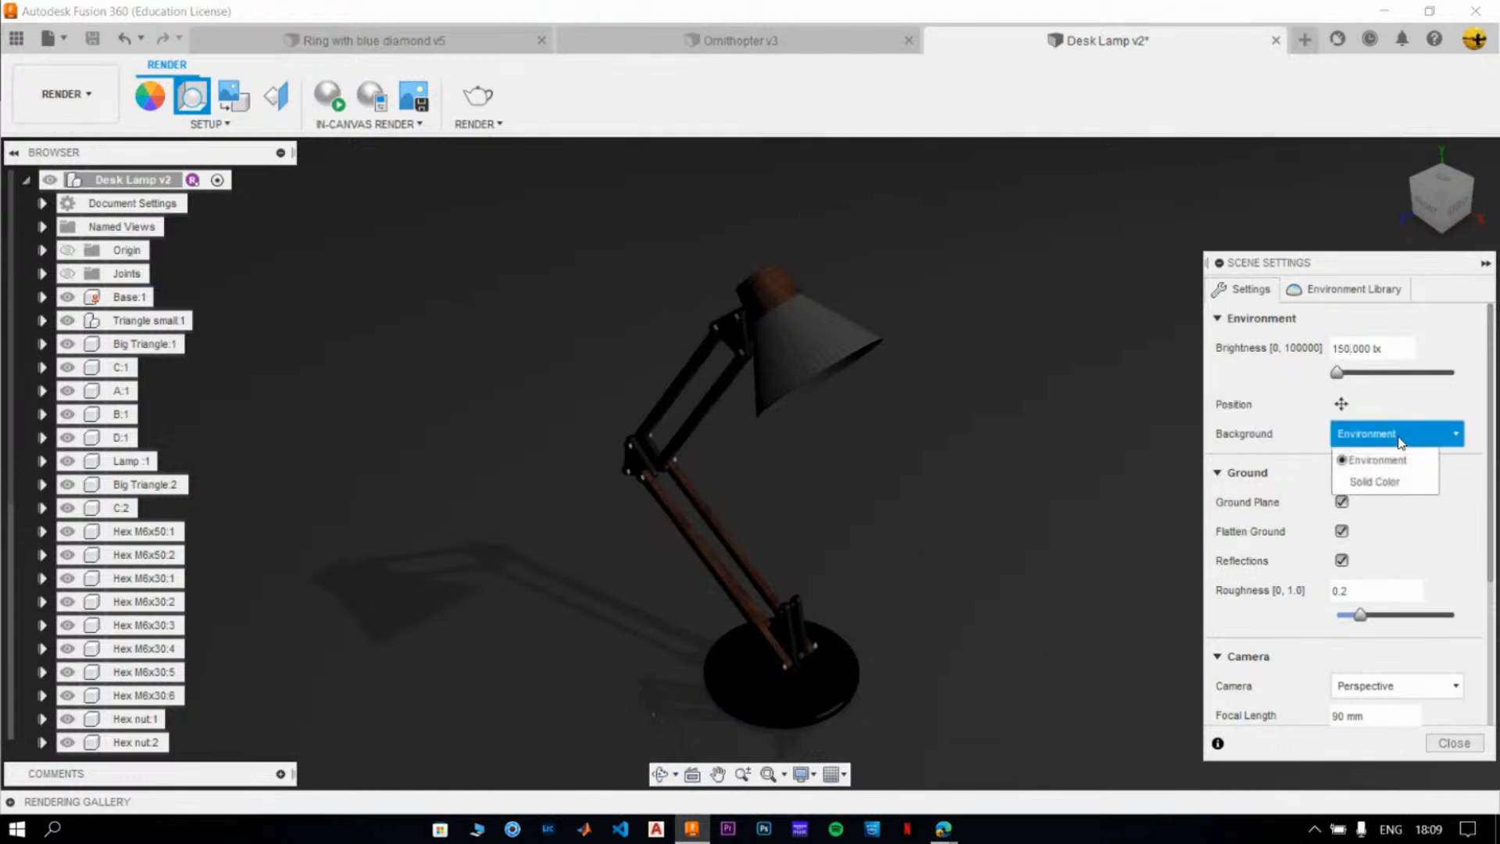
click(1358, 291)
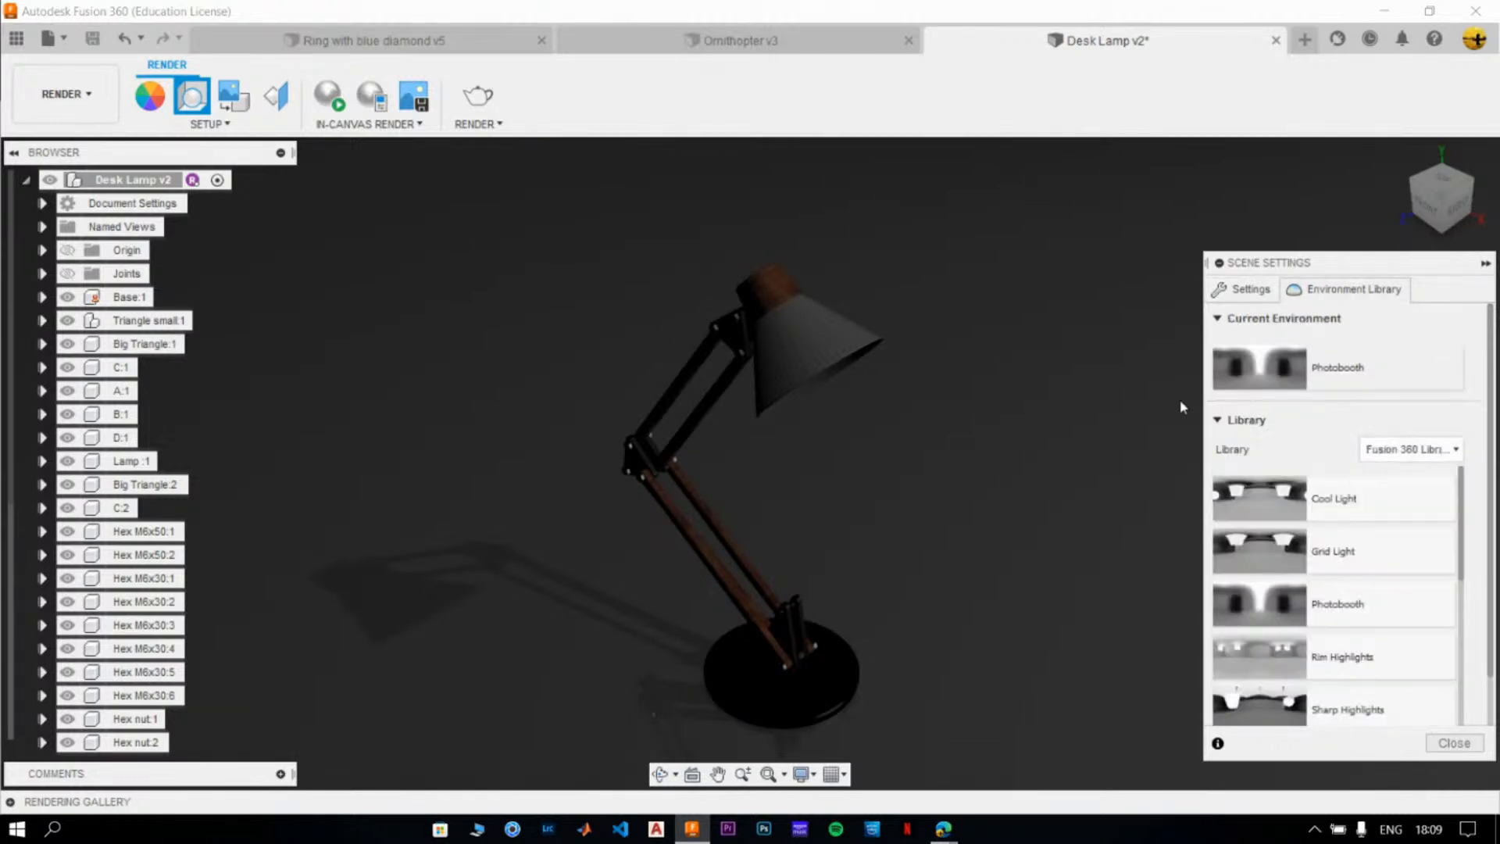
drag(1262, 639, 913, 497)
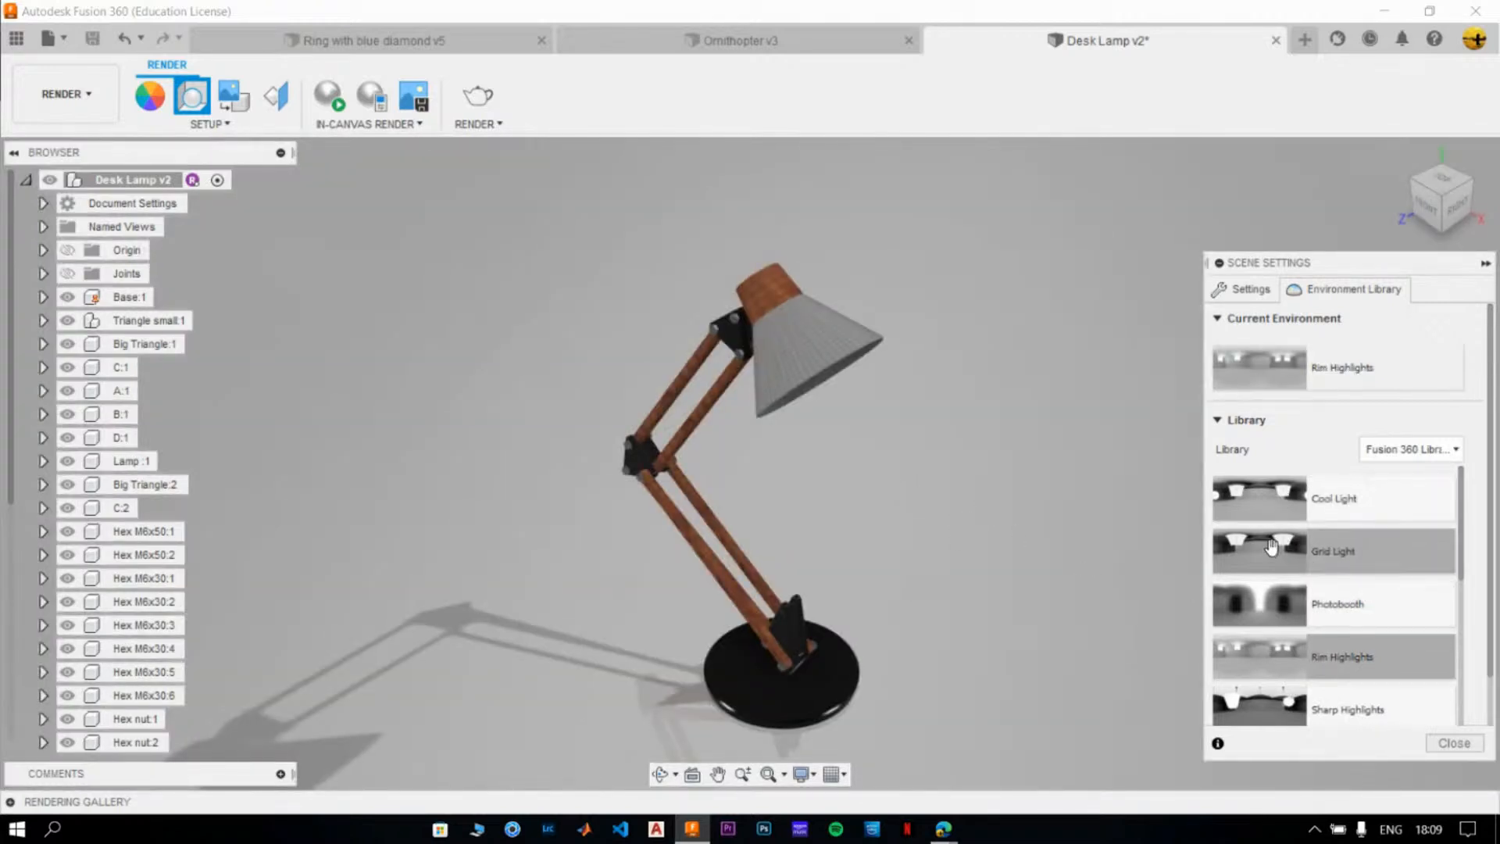
drag(1253, 549, 1122, 511)
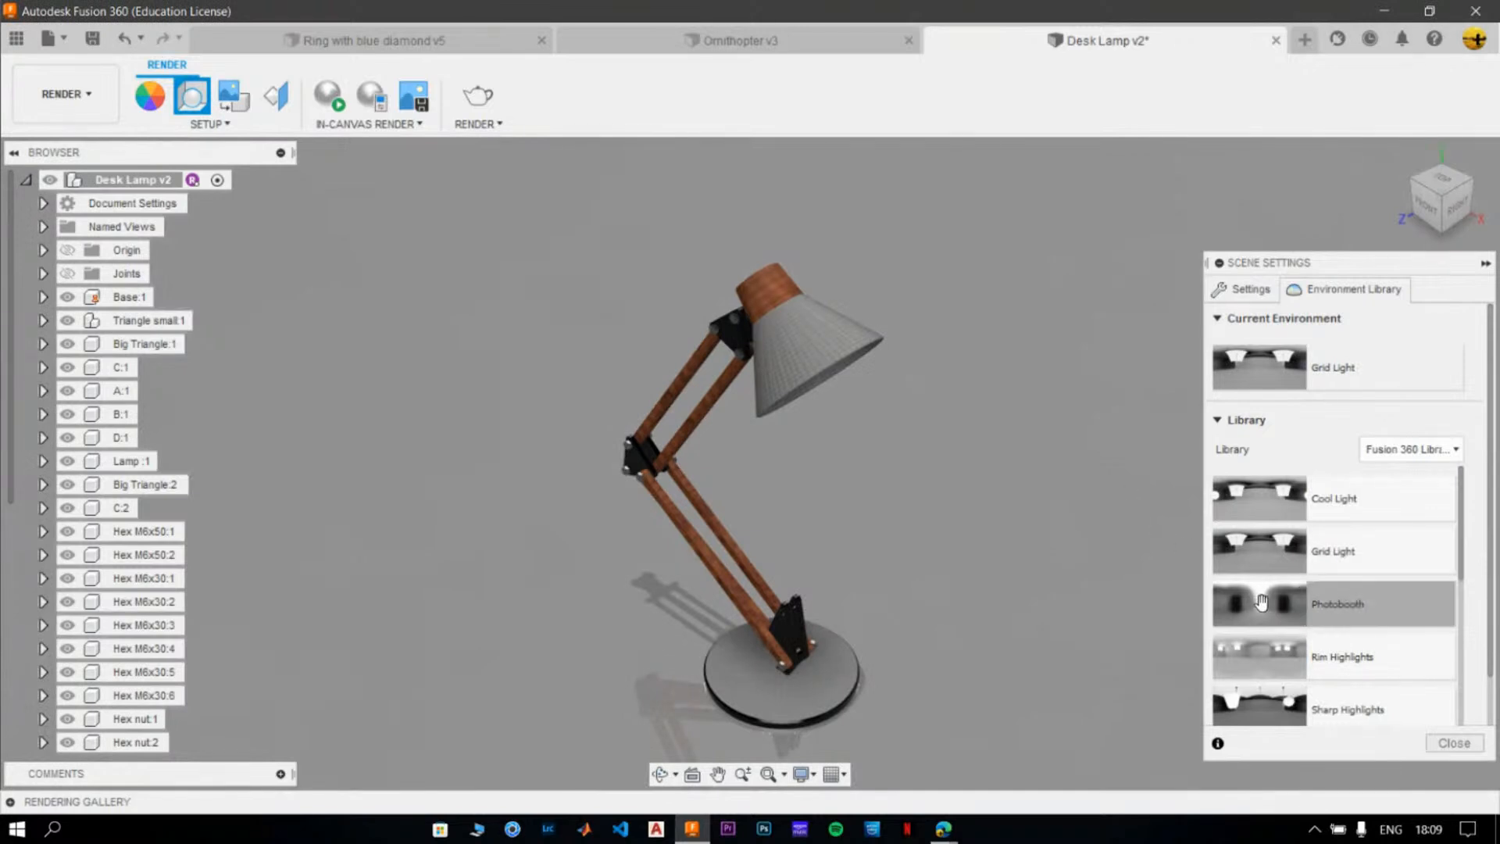
drag(1258, 602, 1018, 442)
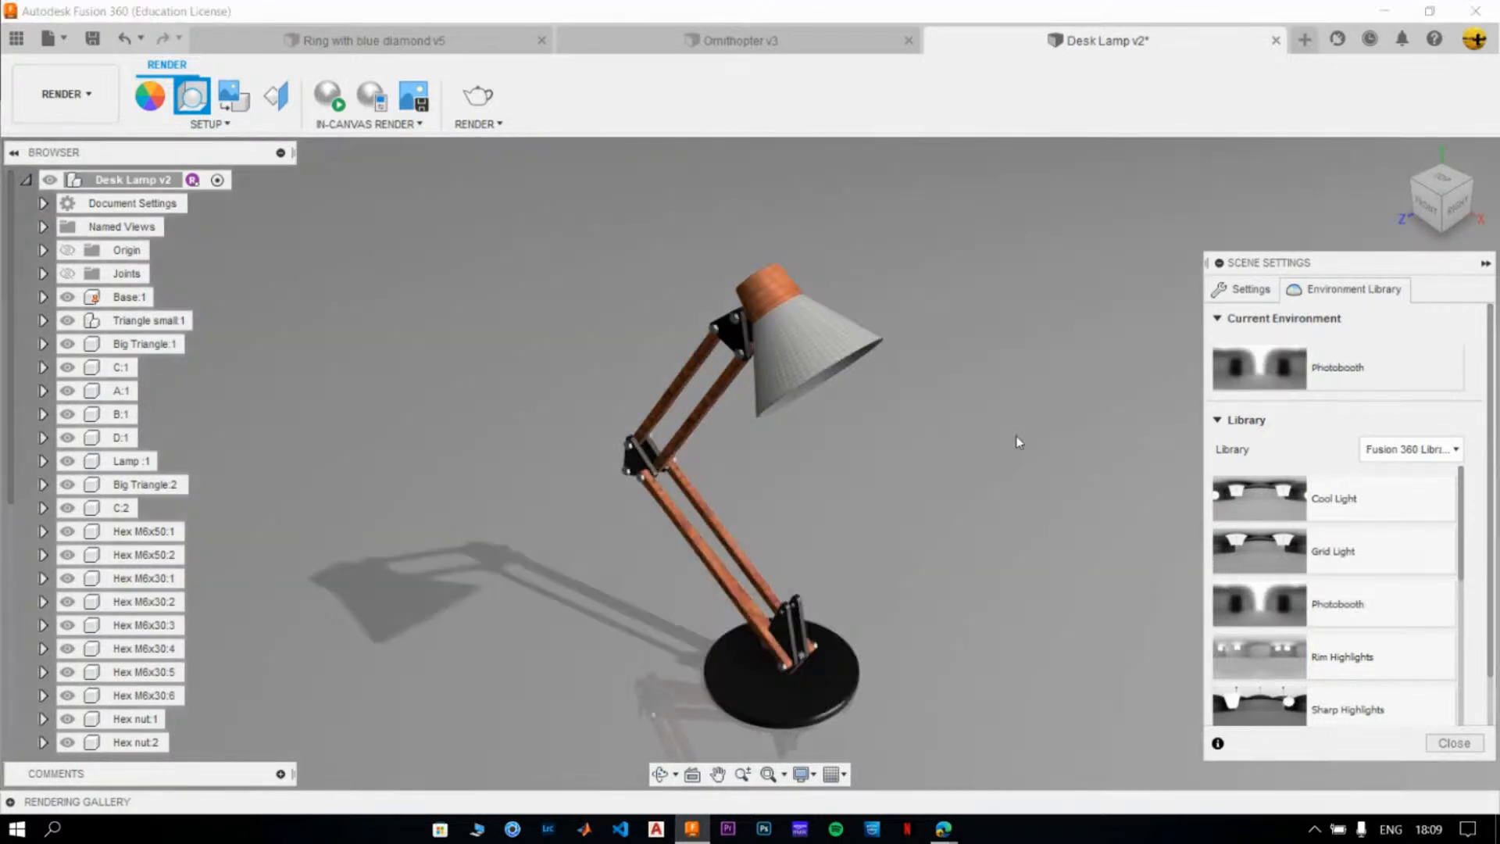
- Set the environment brightness to 150 lx for the Photobooth scene
click(1247, 299)
drag(1356, 348, 1338, 349)
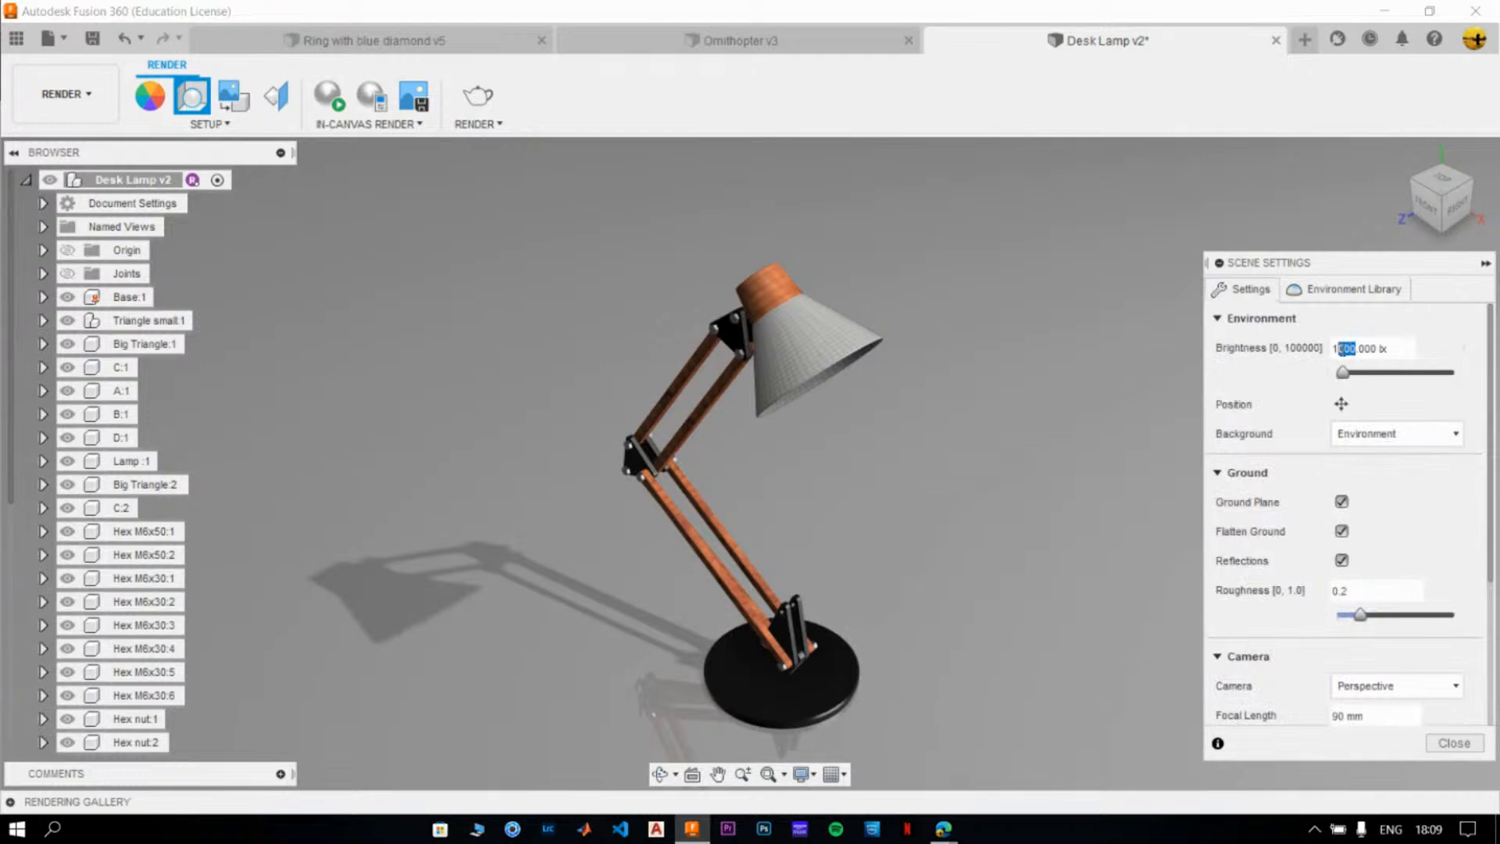
text(50)
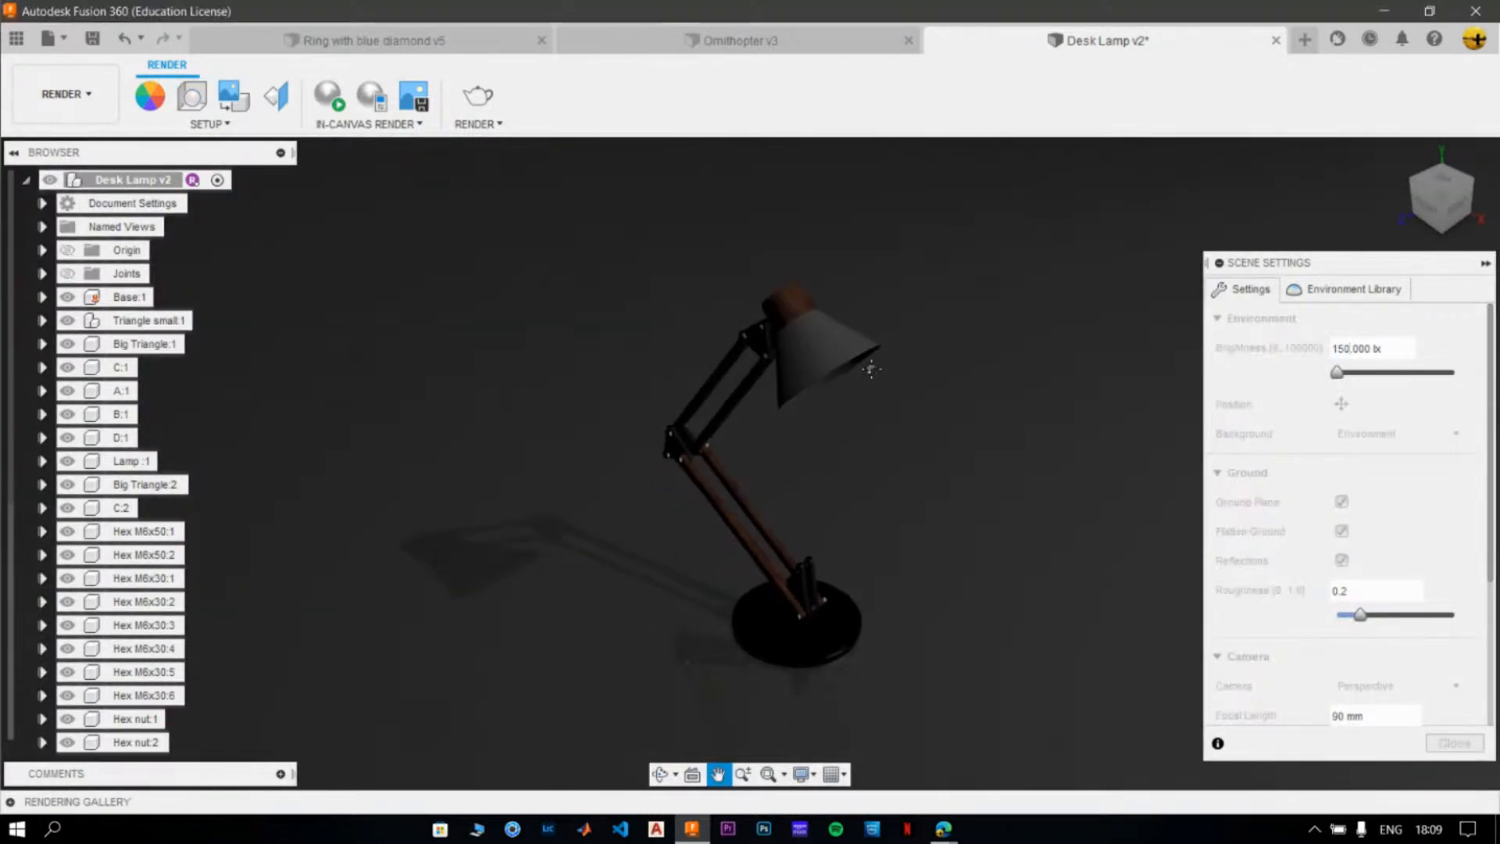
- Open the environment position controls and rotate the environment to about -82.7 deg
scroll(867, 363, down, 2)
click(1340, 403)
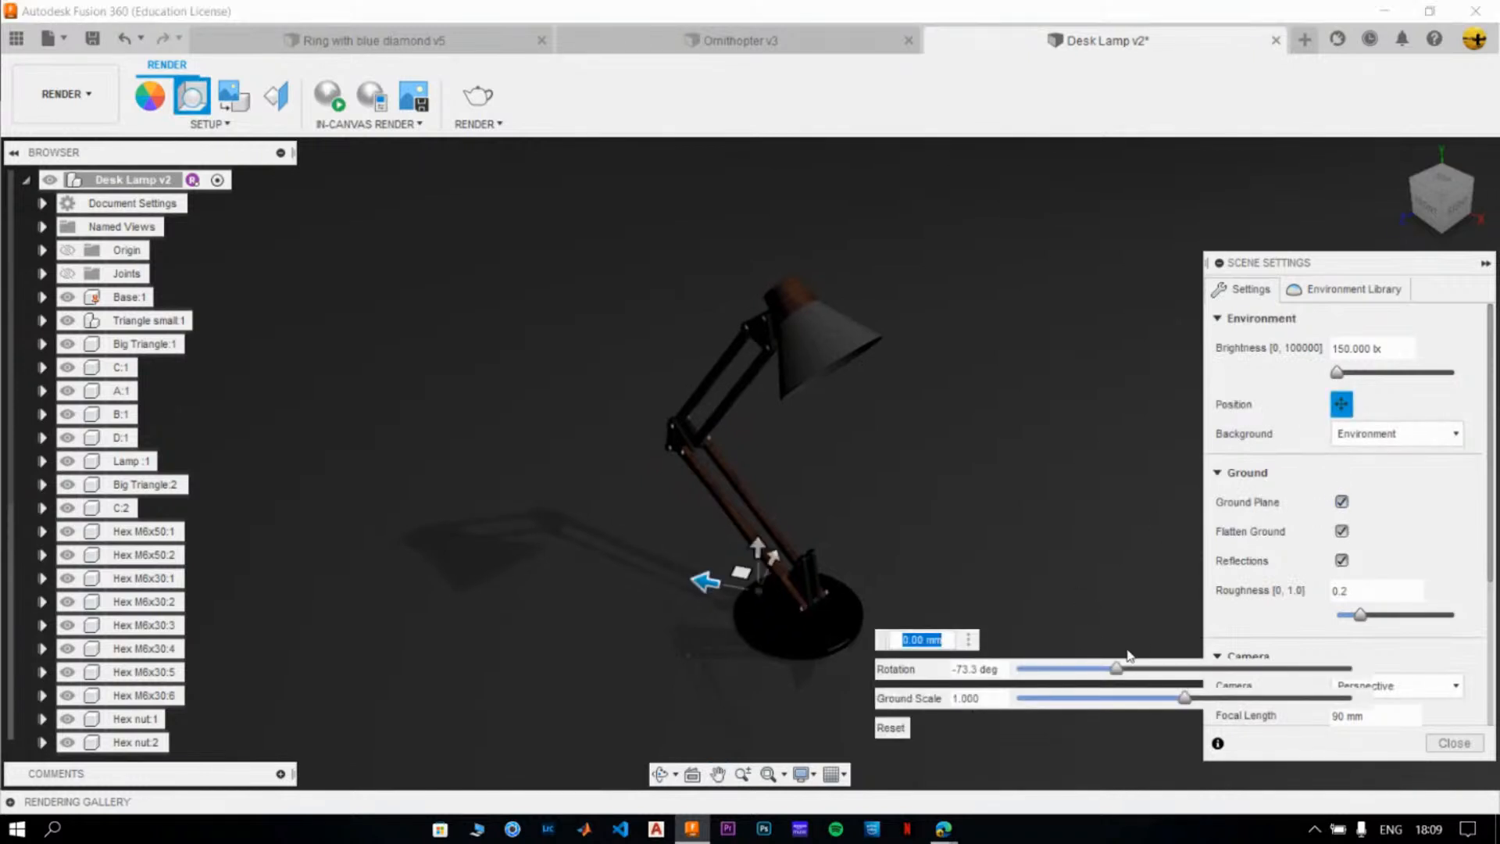
mouse_move(1128, 654)
mouse_down()
mouse_move(1078, 657)
mouse_move(1137, 655)
mouse_move(1095, 648)
mouse_move(1112, 649)
mouse_up()
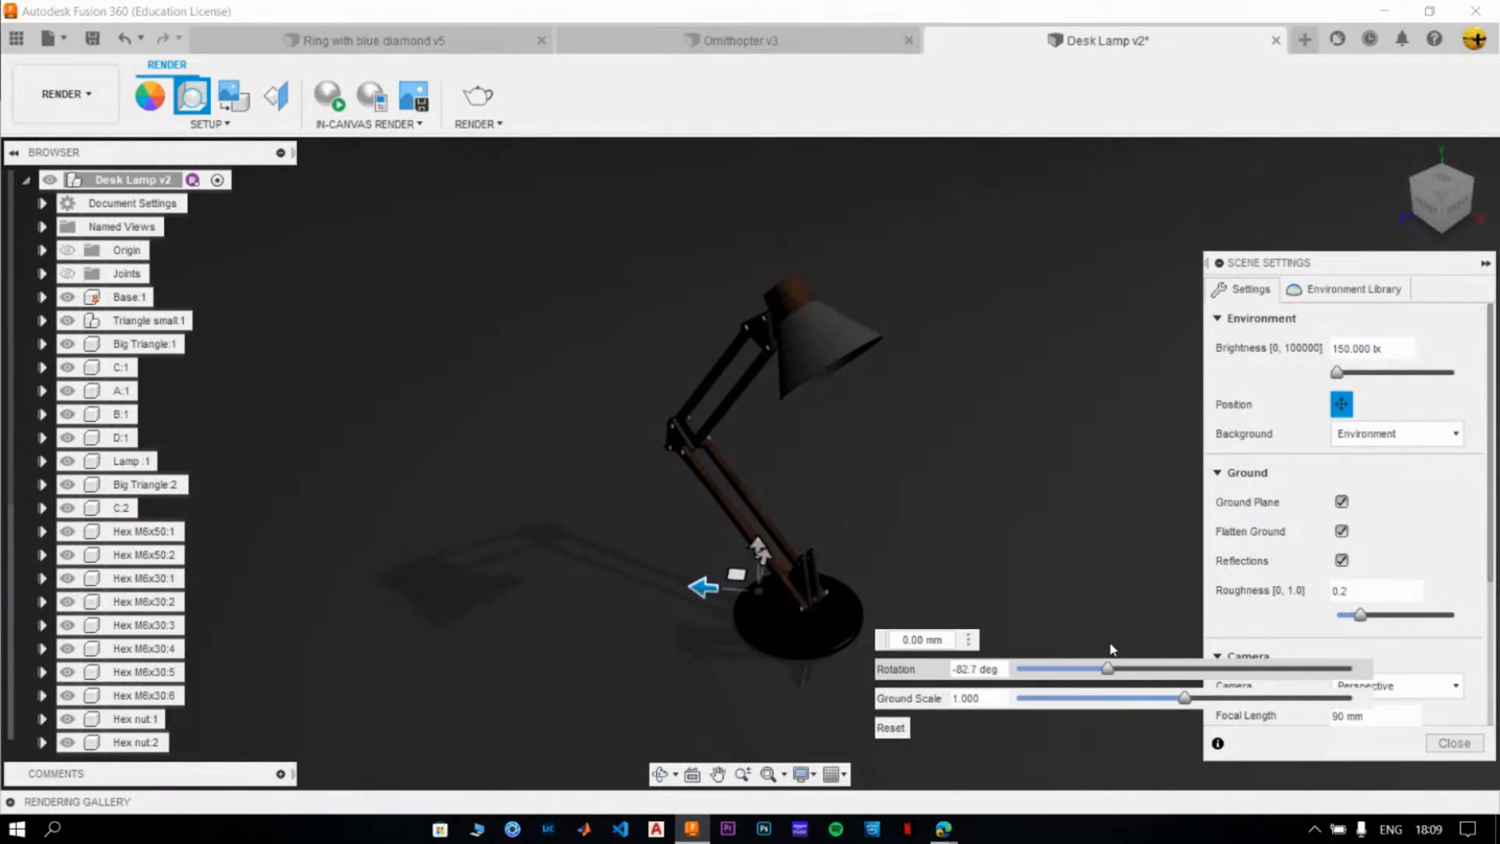
scroll(746, 381, up, 10)
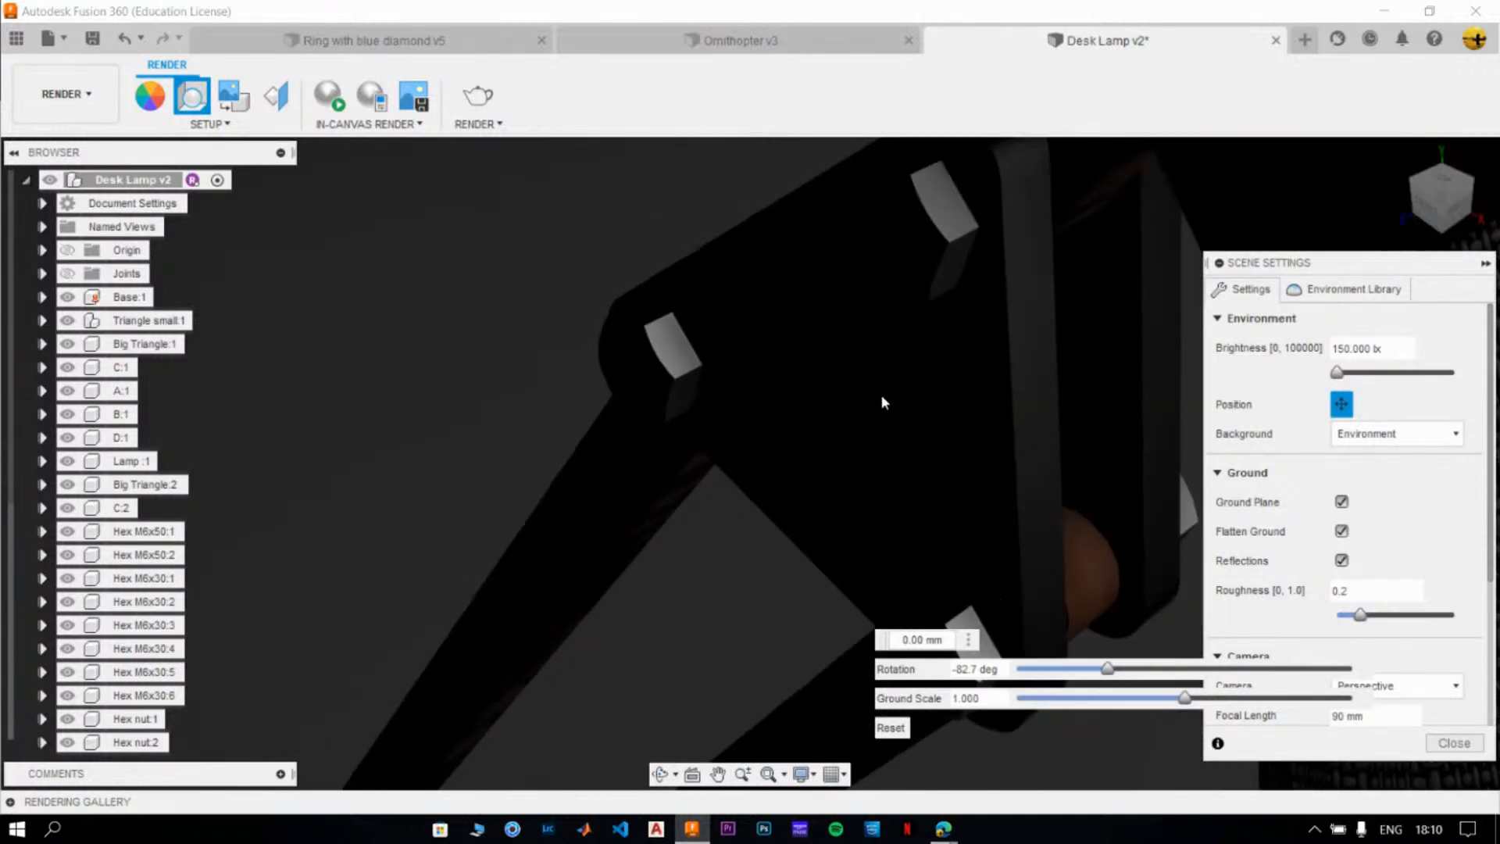
scroll(877, 479, up, 5)
scroll(873, 485, down, 5)
scroll(873, 480, down, 10)
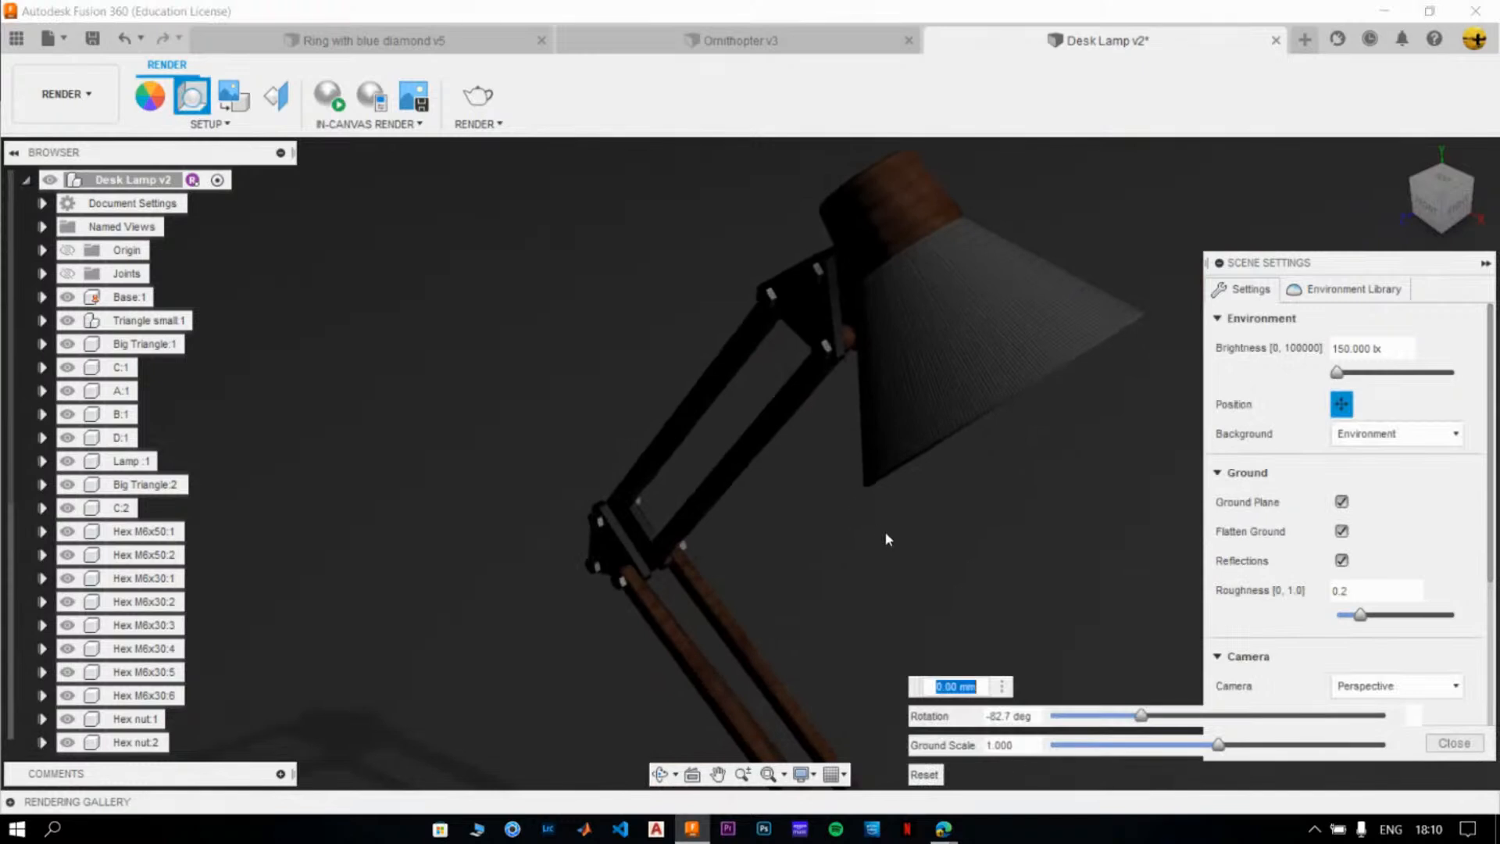
middle_drag(886, 534, 802, 449)
mouse_move(1383, 213)
click(1400, 154)
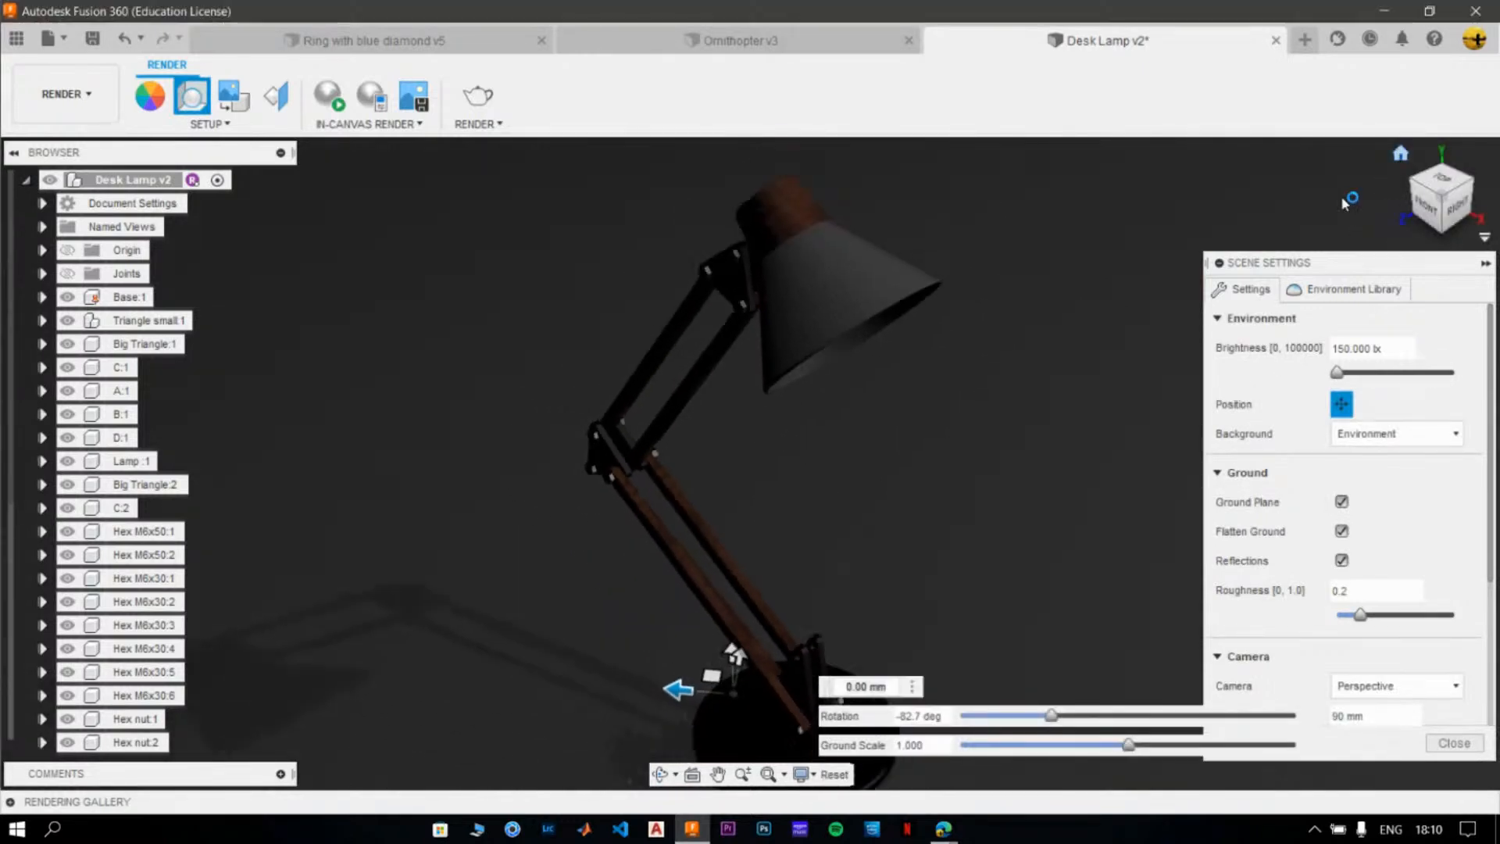
- Set the environment rotation to -75 deg and close the position controls
drag(1052, 719, 1106, 721)
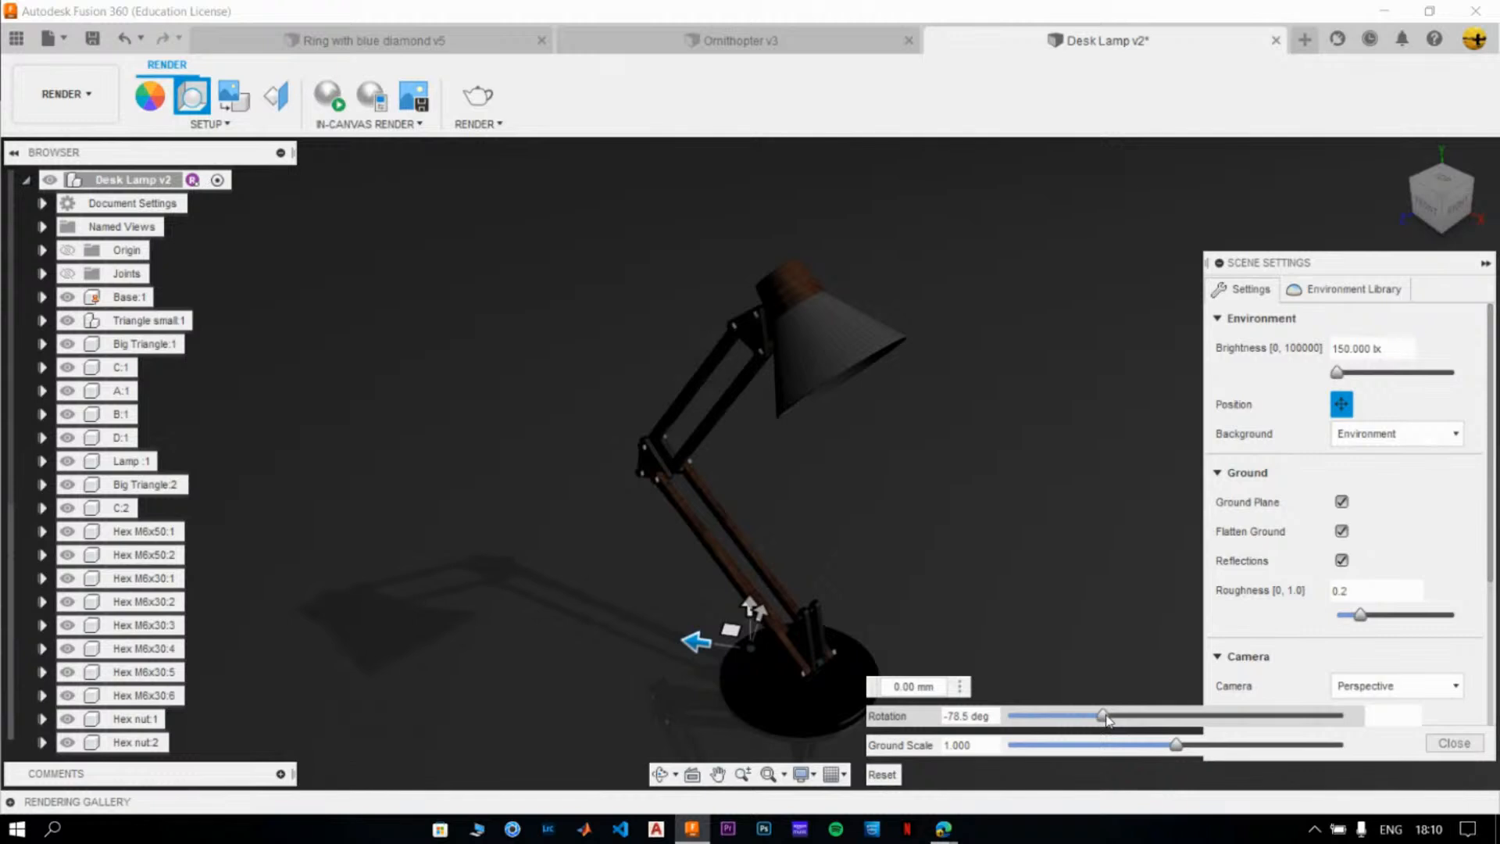
drag(1107, 720, 1110, 721)
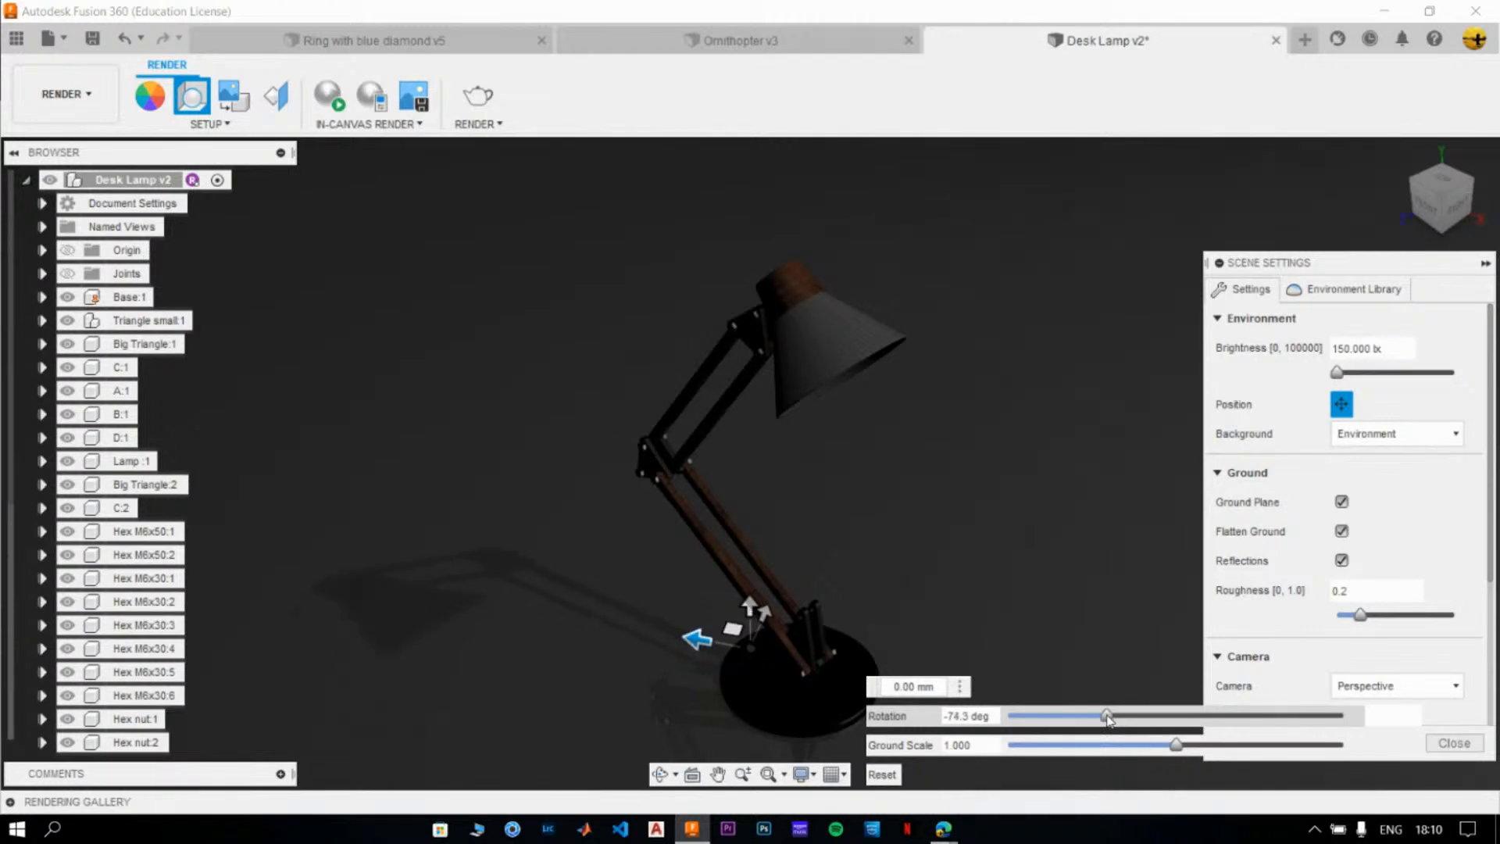
drag(971, 716, 953, 716)
text(7)
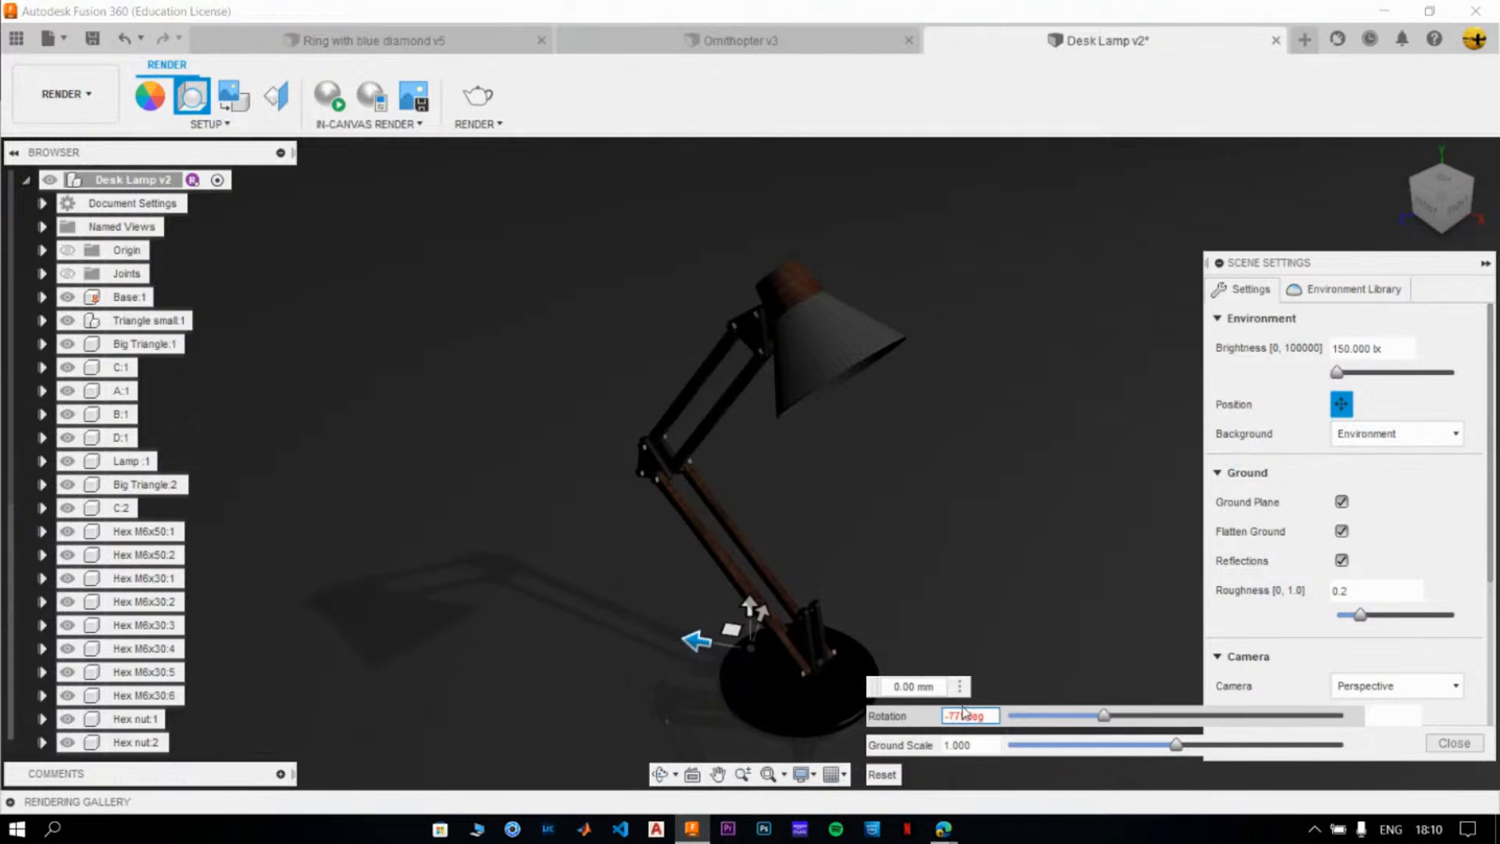
text(5)
key(BackSpace)
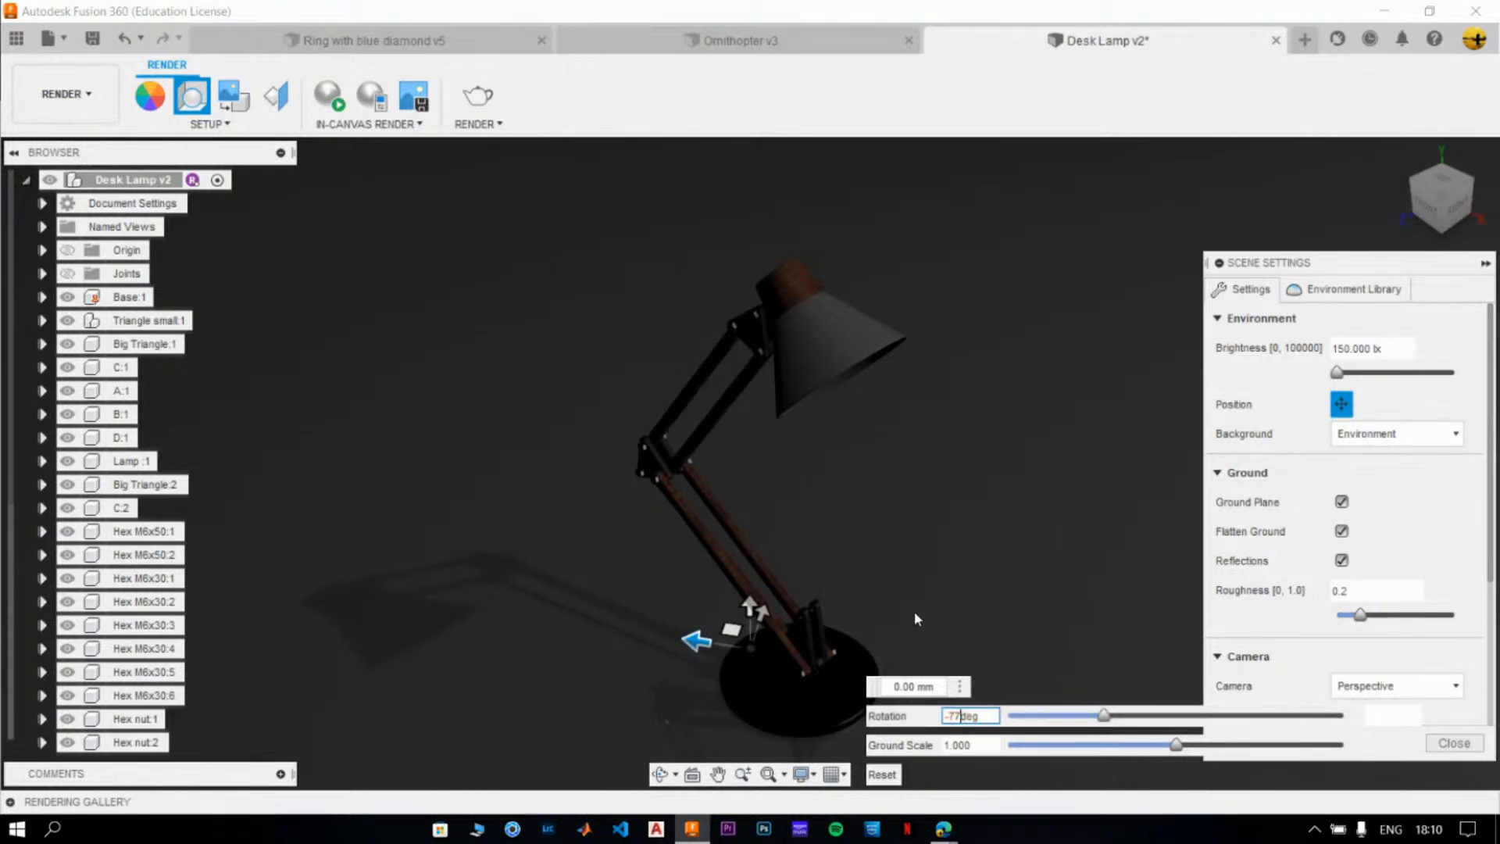
key(BackSpace)
text(4)
key(BackSpace)
text(5)
key(Tab)
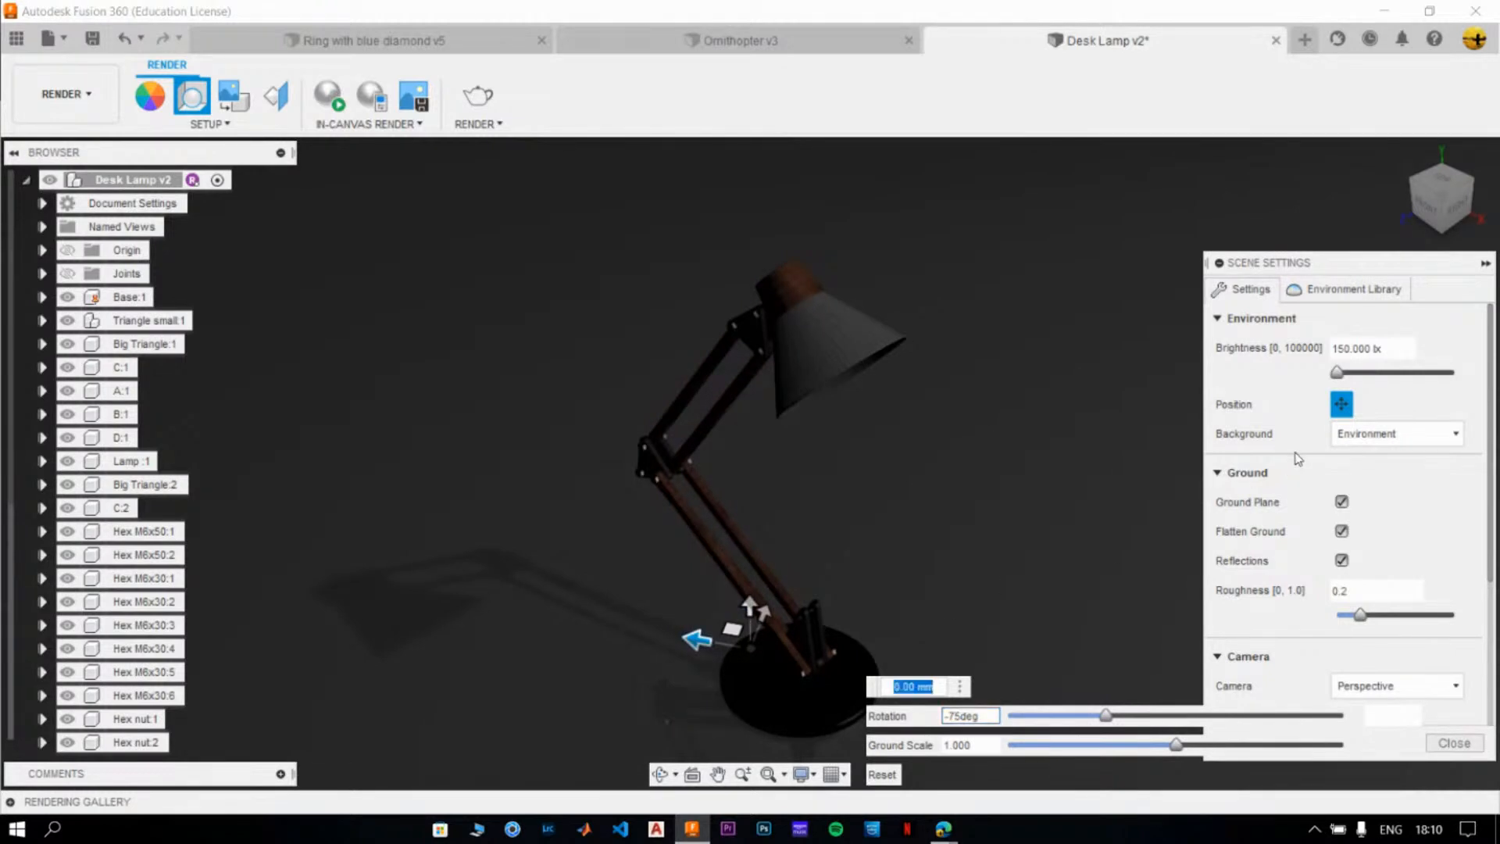
click(1340, 403)
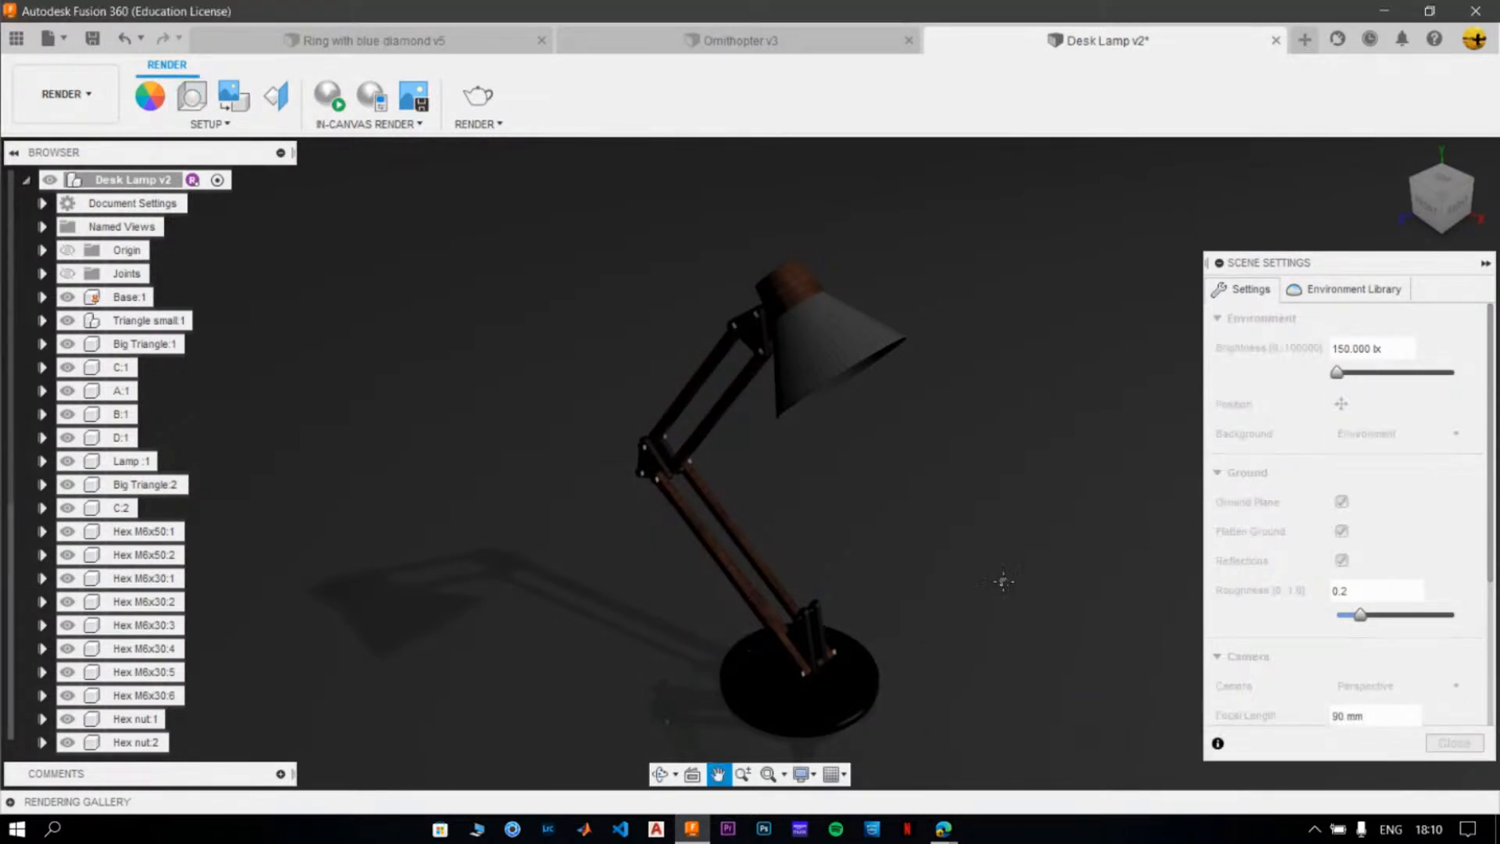
- Change the scene background to Solid Color and apply a dark grey with RGB values 37, 37, 37
click(1355, 434)
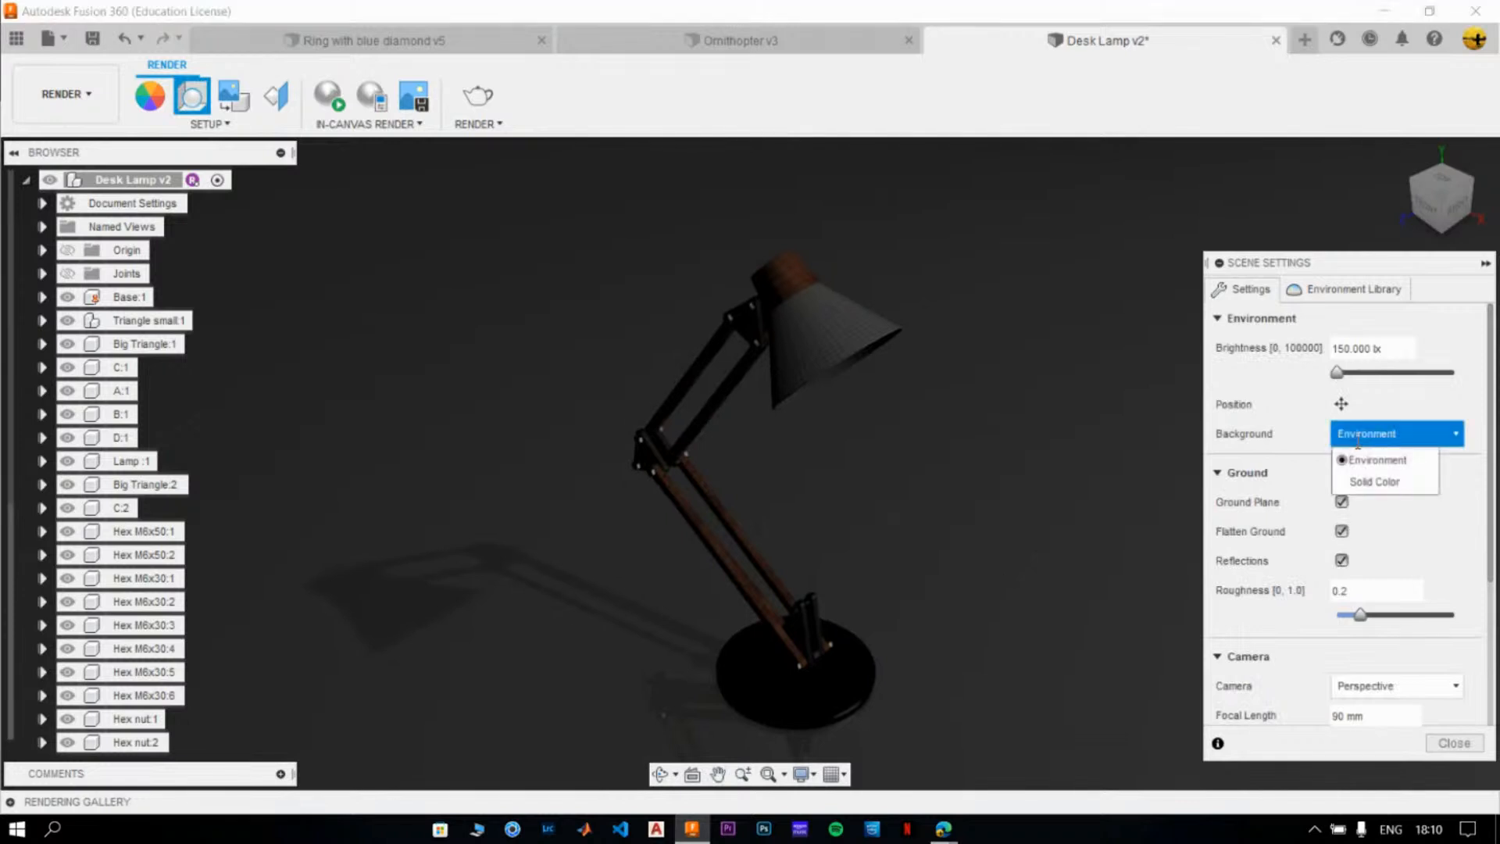
click(1360, 480)
click(1385, 462)
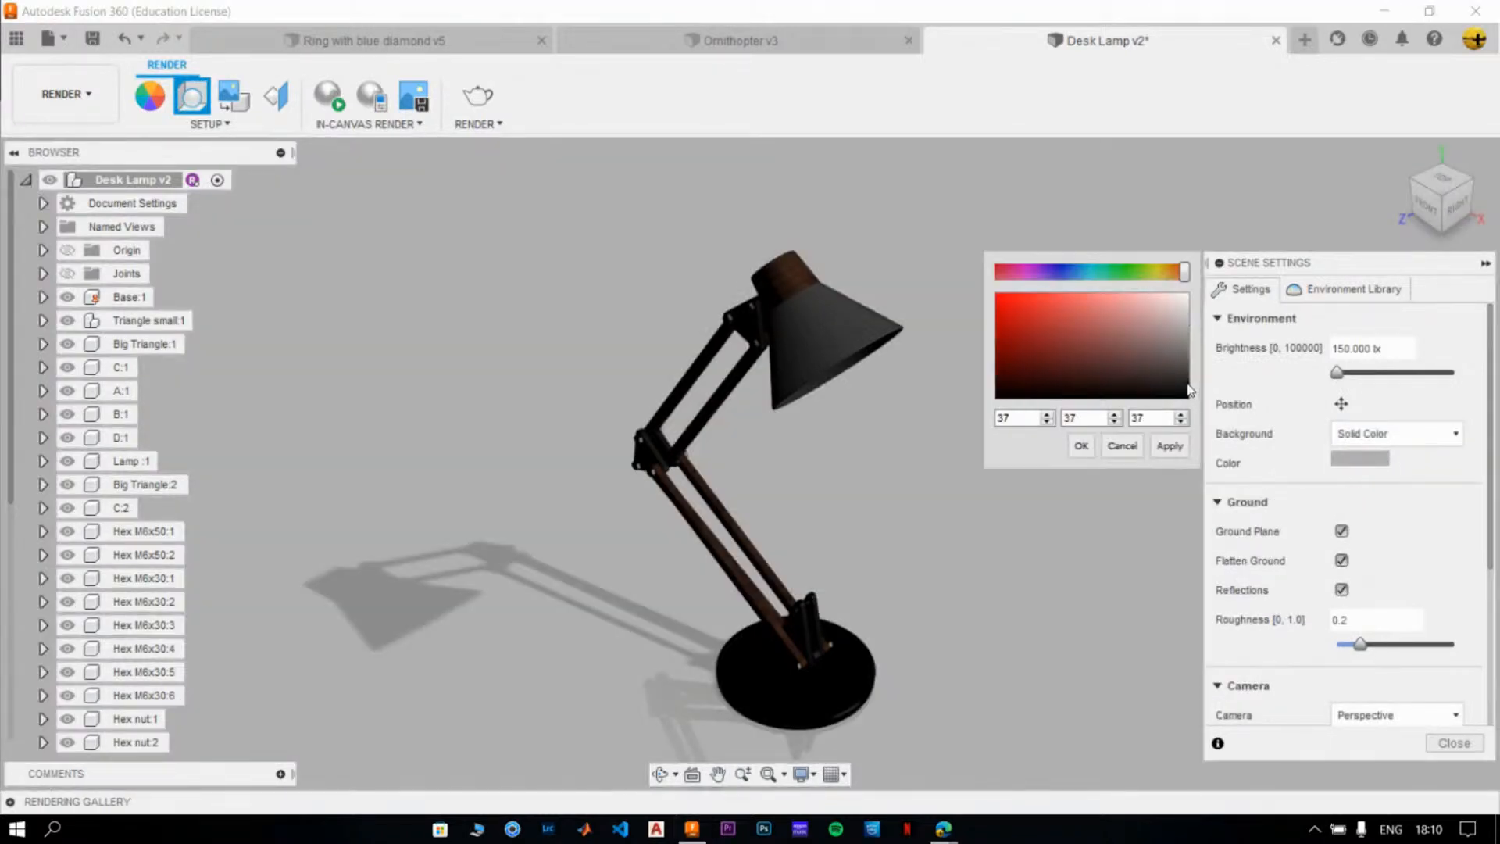
click(1170, 446)
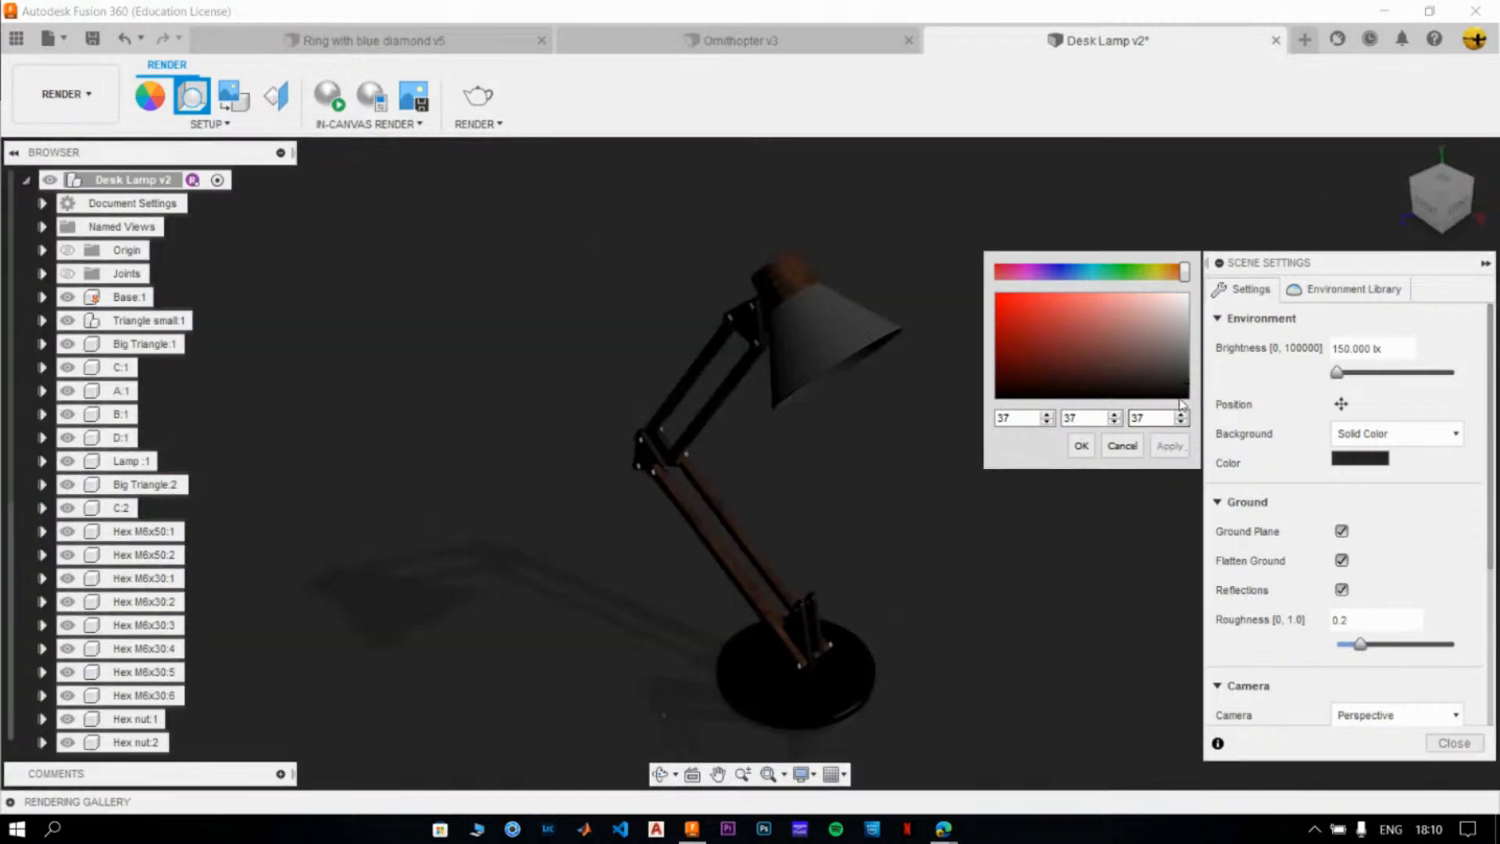
- Darken the scene's solid background colour further, look over the camera settings and close the scene settings
click(1189, 392)
click(1178, 450)
click(1082, 445)
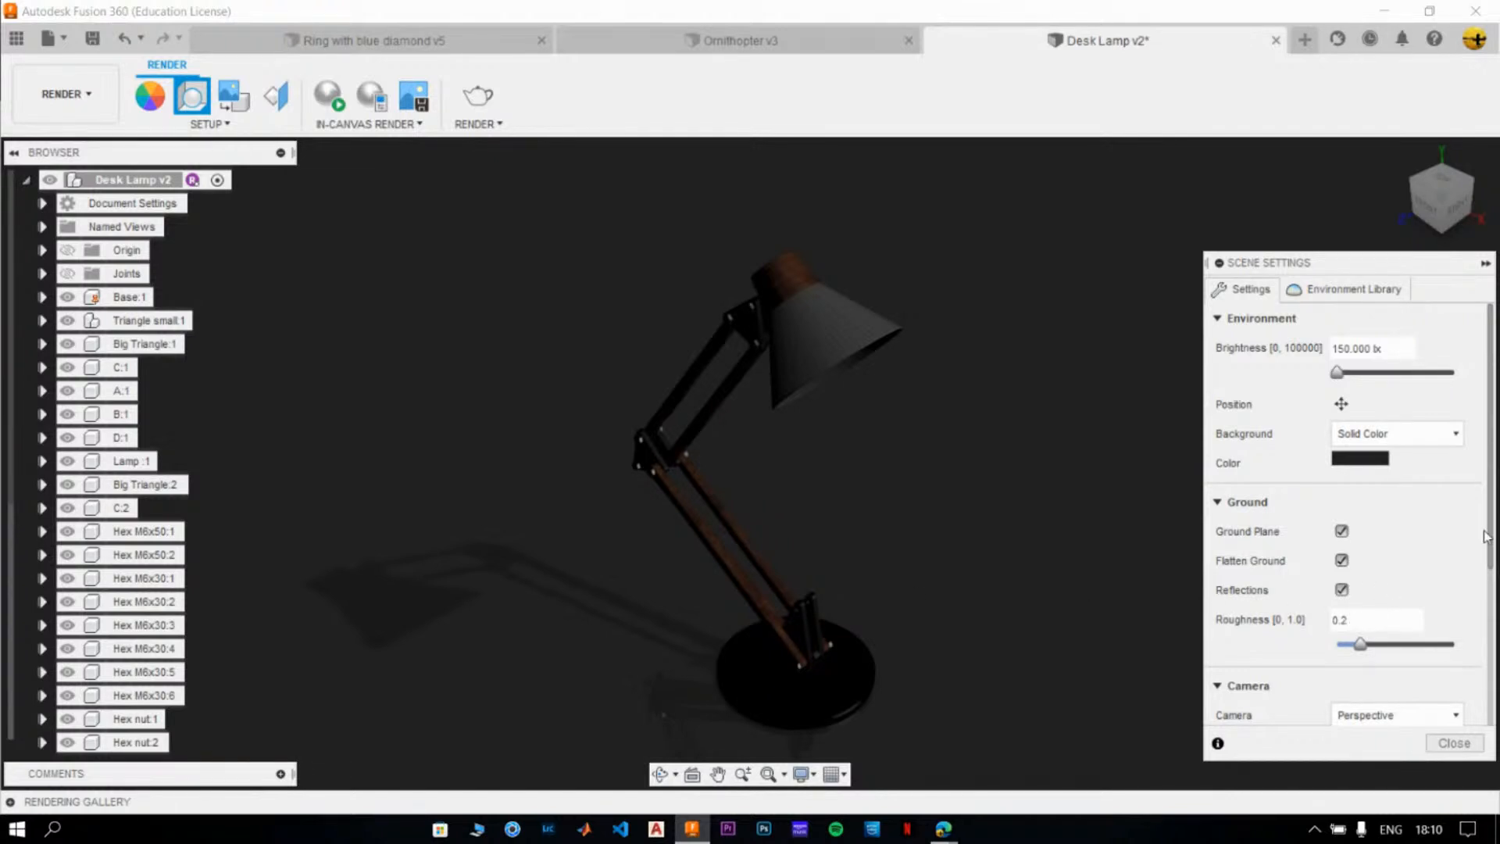
drag(1485, 536, 1483, 698)
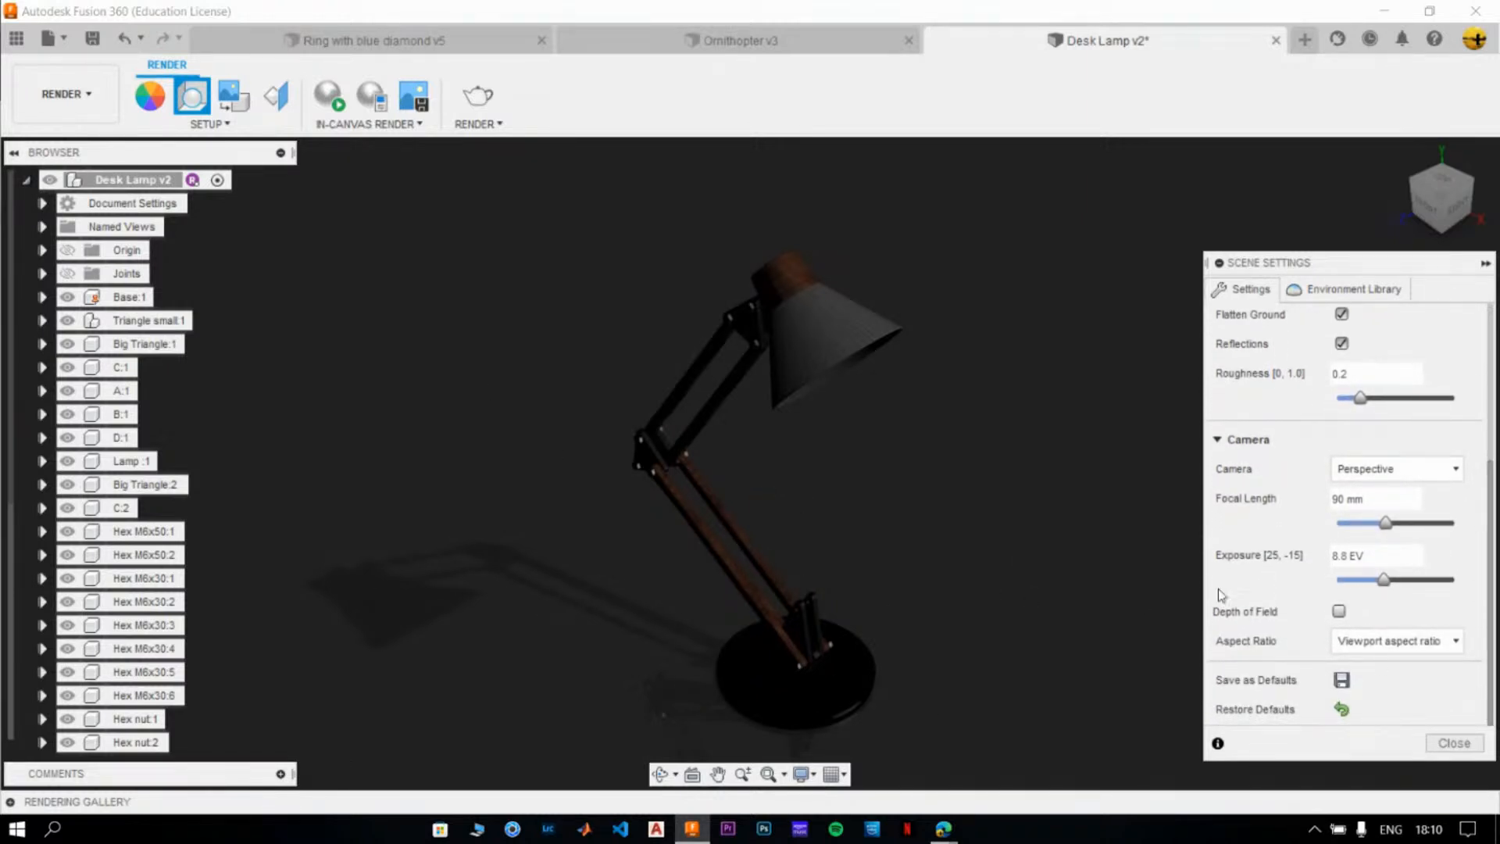
click(1453, 743)
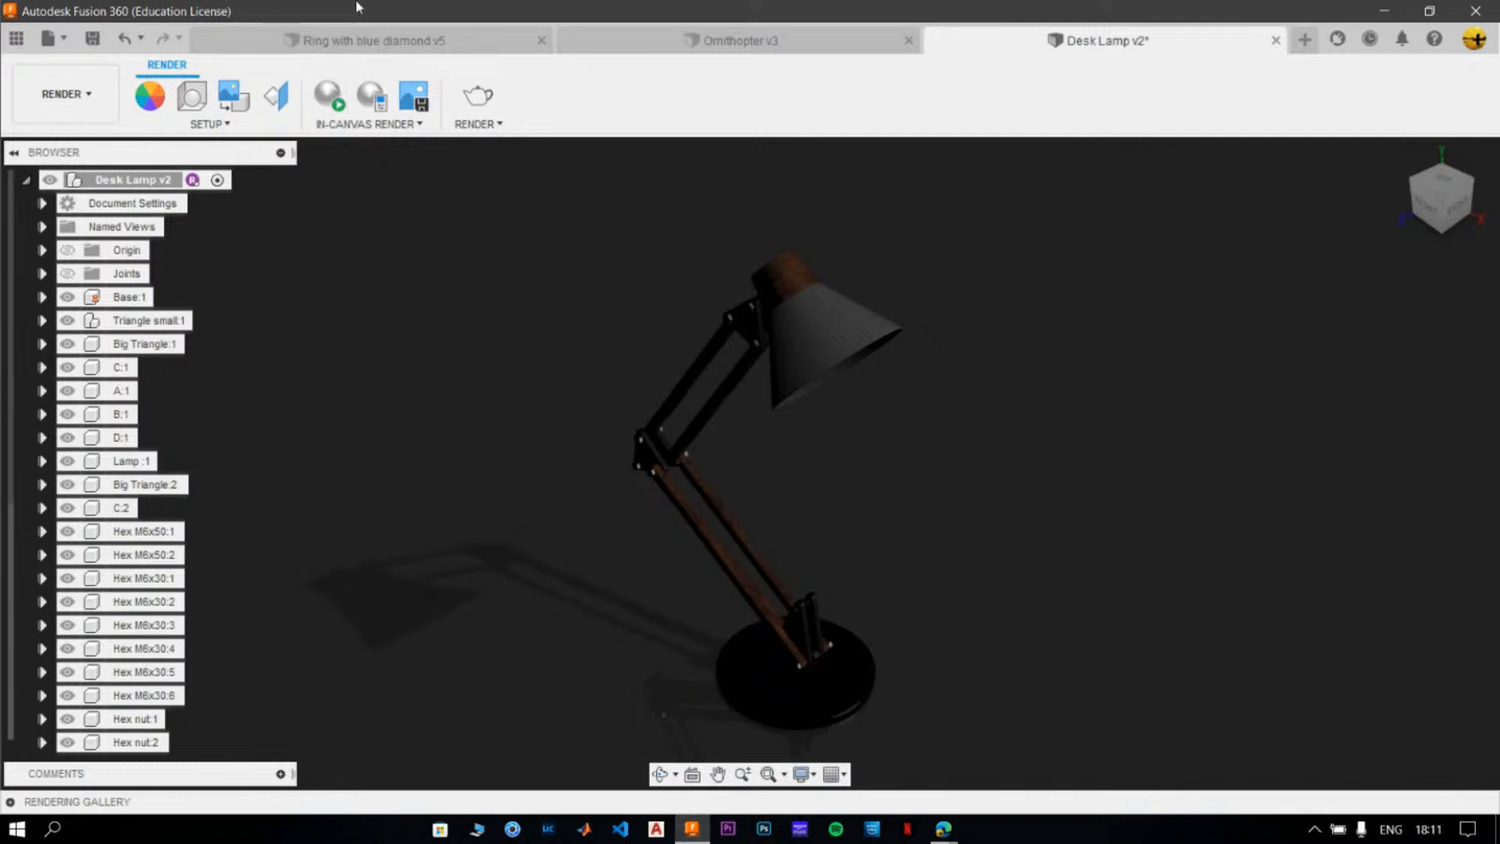
- Preview the lit lamp with an in-canvas render, pausing and stopping it once the lighting can be judged
click(338, 98)
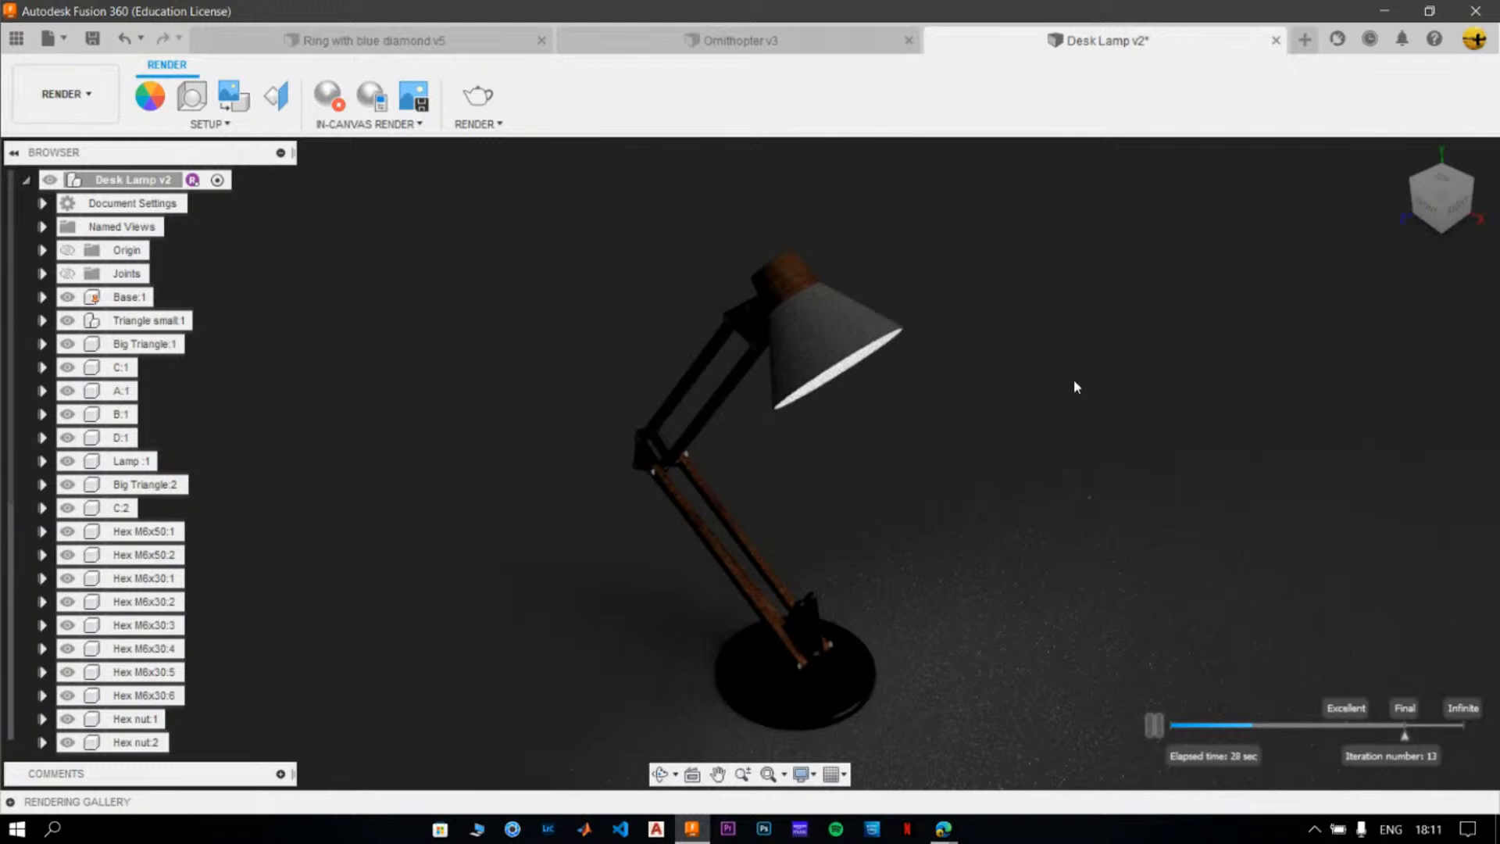
click(1158, 730)
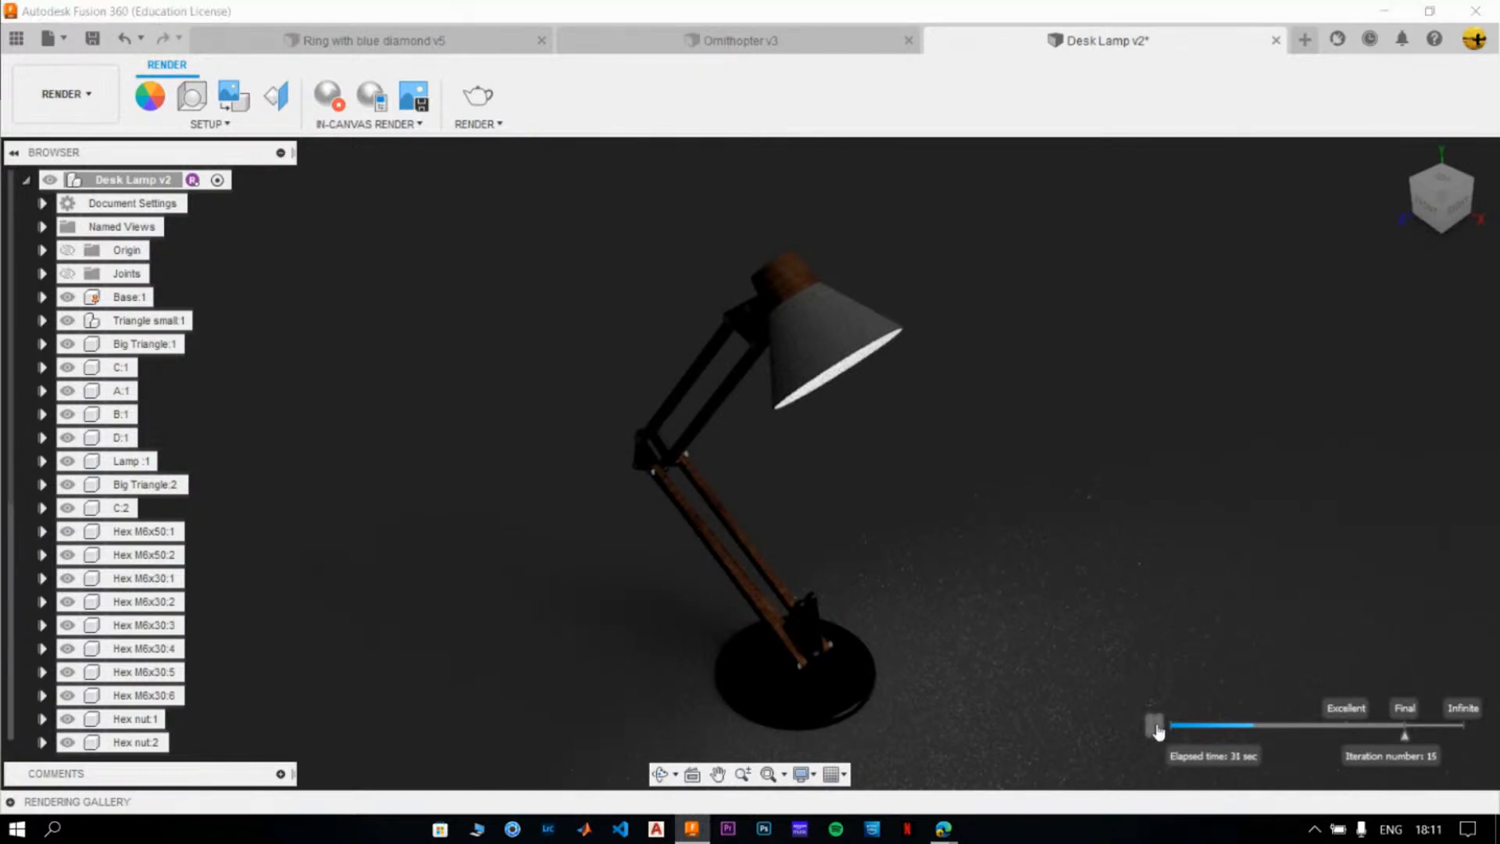
click(342, 101)
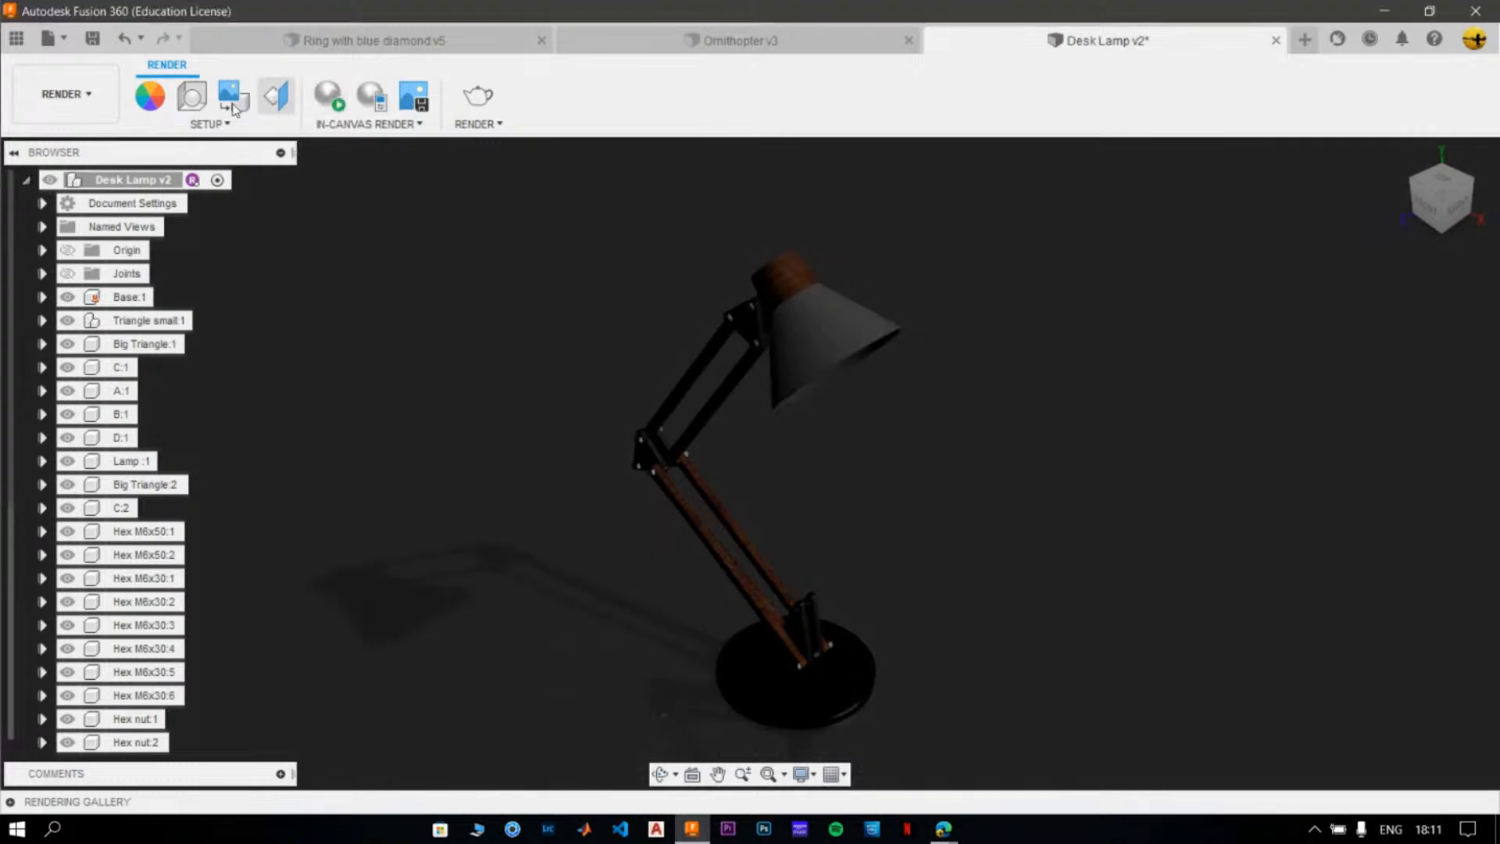
- Search the appearance library for "emissi" and add A Type Bulb - Frosted - 1500lm to the lamp
click(151, 96)
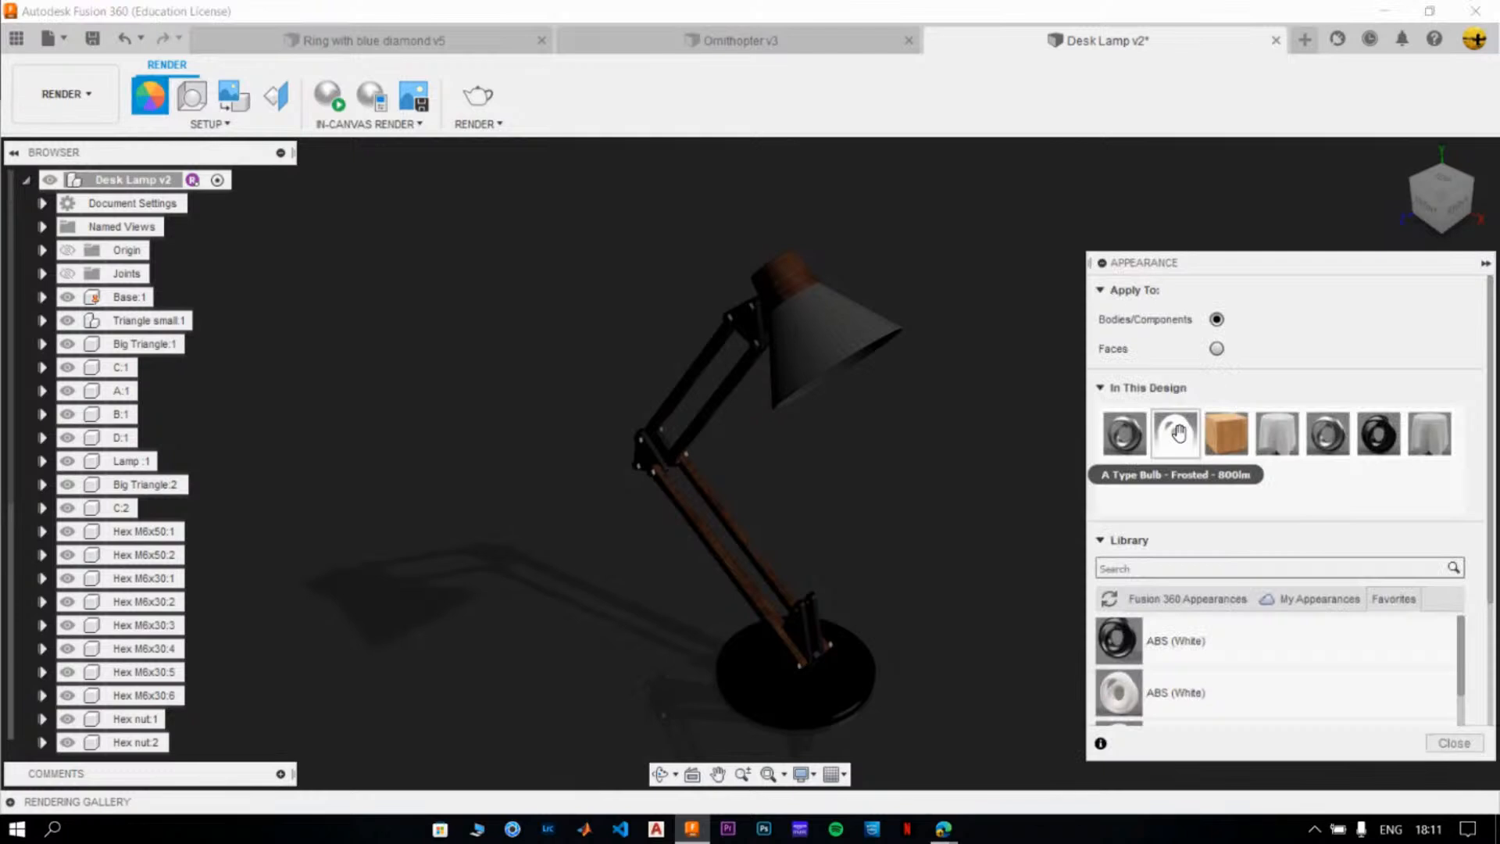
shift+middle_drag(977, 483, 1070, 500)
click(1216, 565)
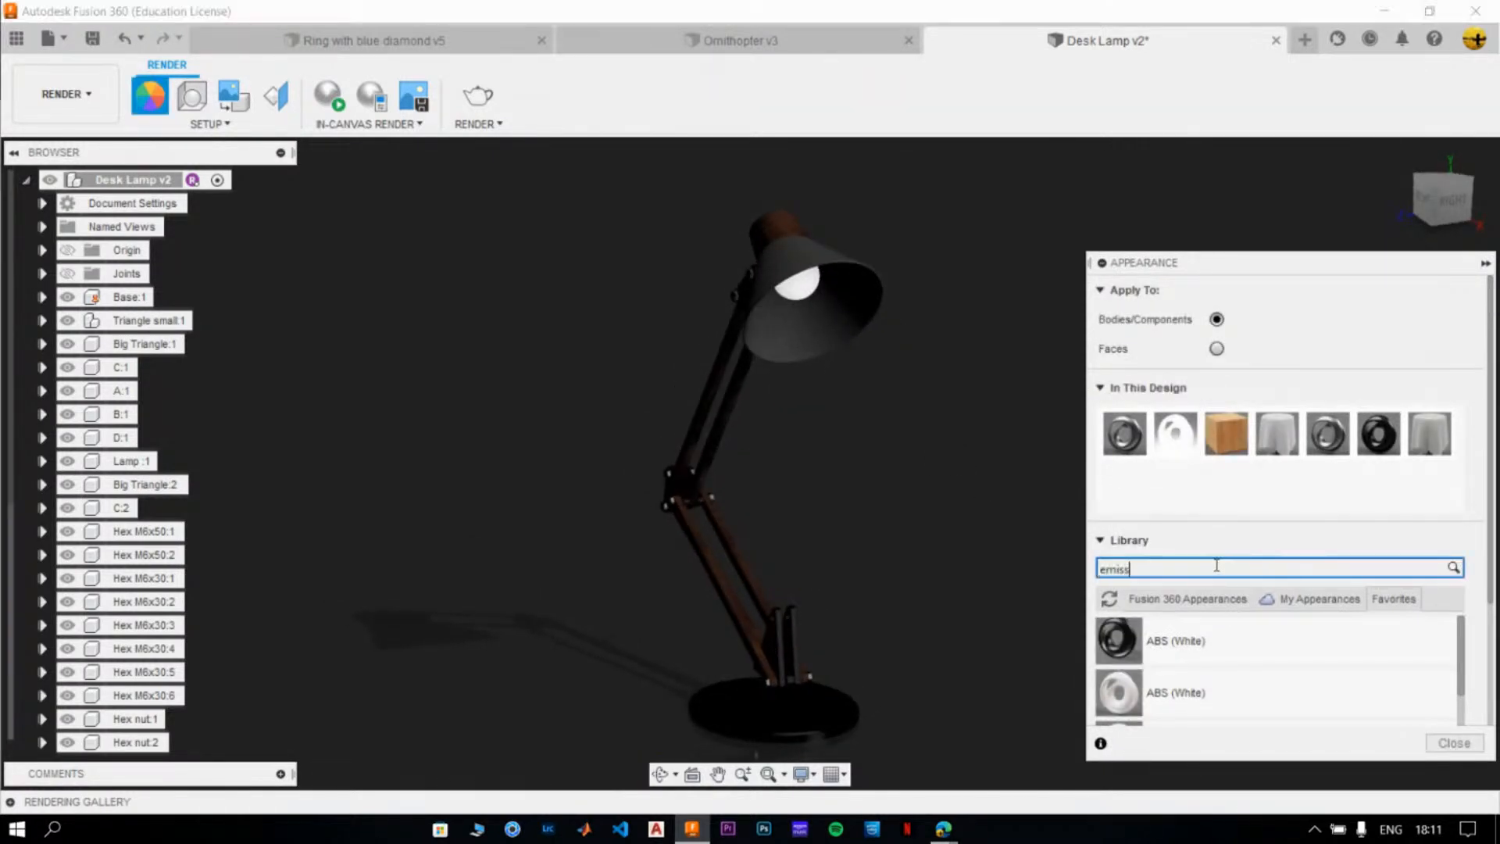
text(emissi)
drag(1171, 684, 836, 348)
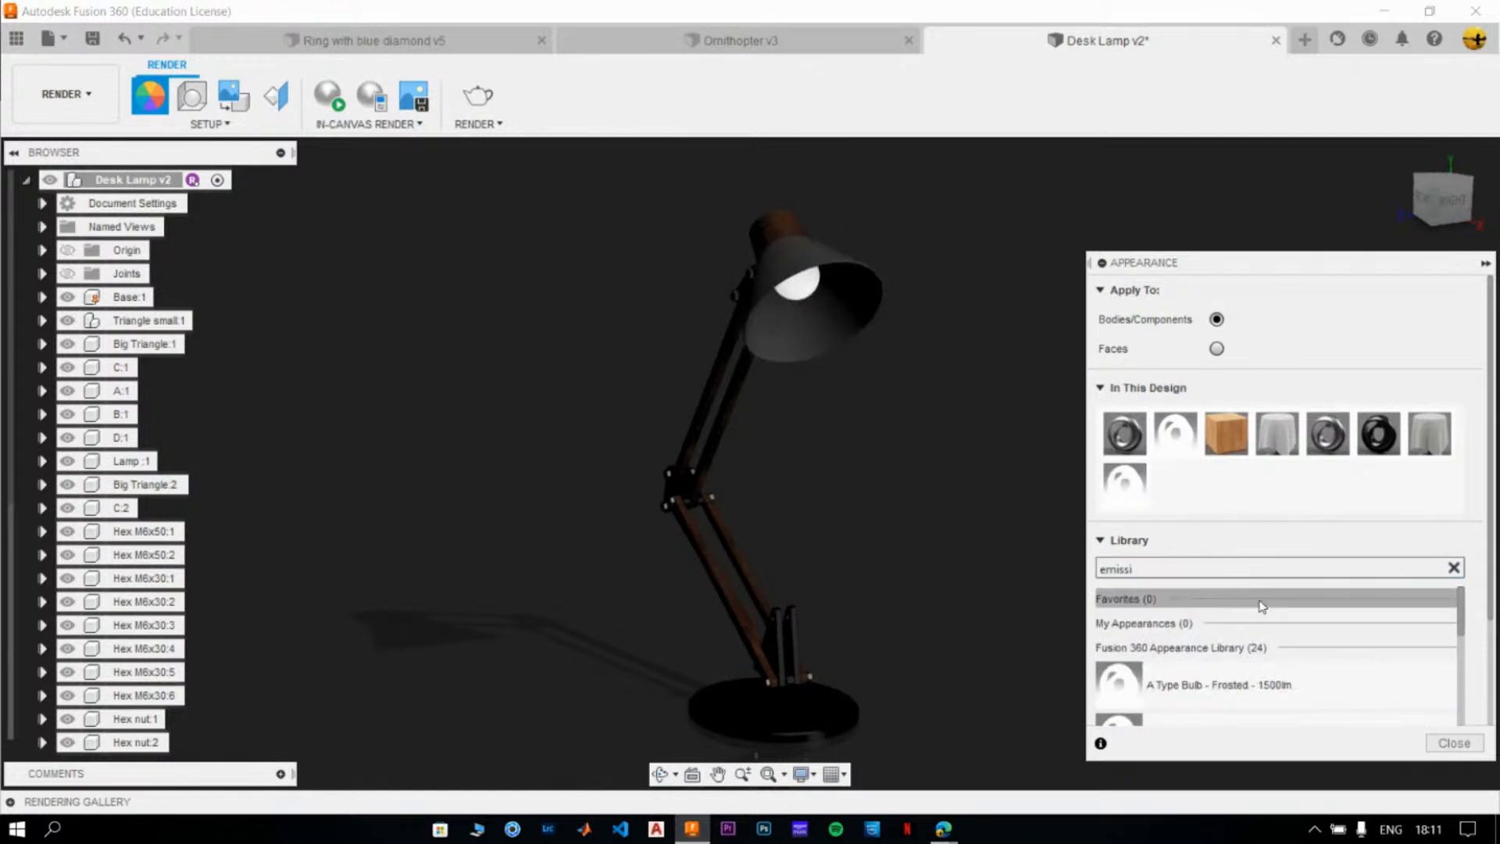
- Delete the A Type Bulb - Frosted - 800lm appearance from the design and apply the 1500lm appearance to the lamp's bulb
right_click(1172, 430)
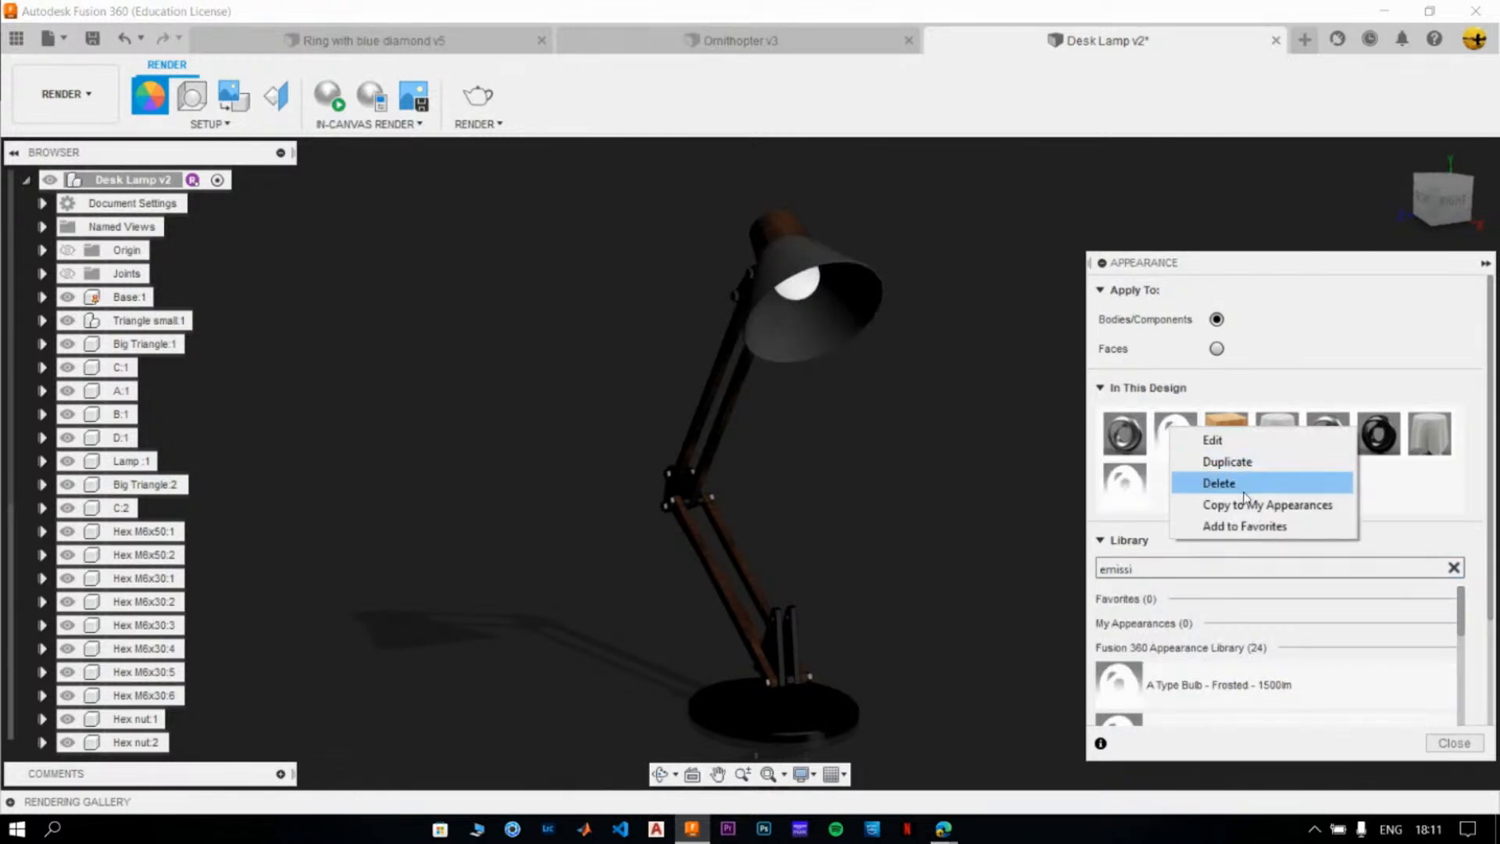
click(1244, 489)
drag(1125, 442, 806, 293)
click(1454, 742)
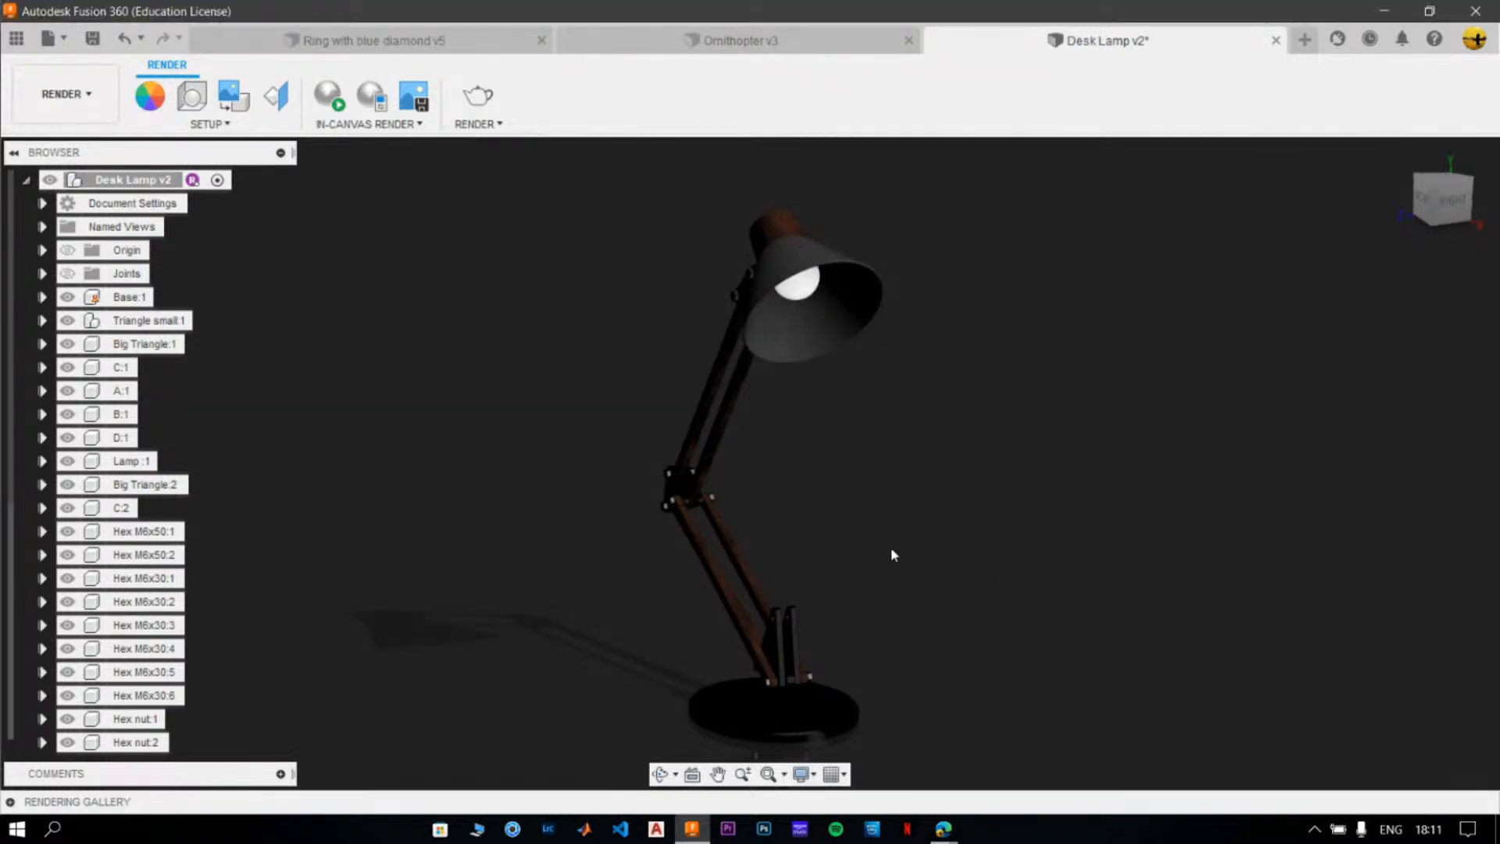
- Return to the home view and set the scene's environment brightness to 100 lx
click(191, 97)
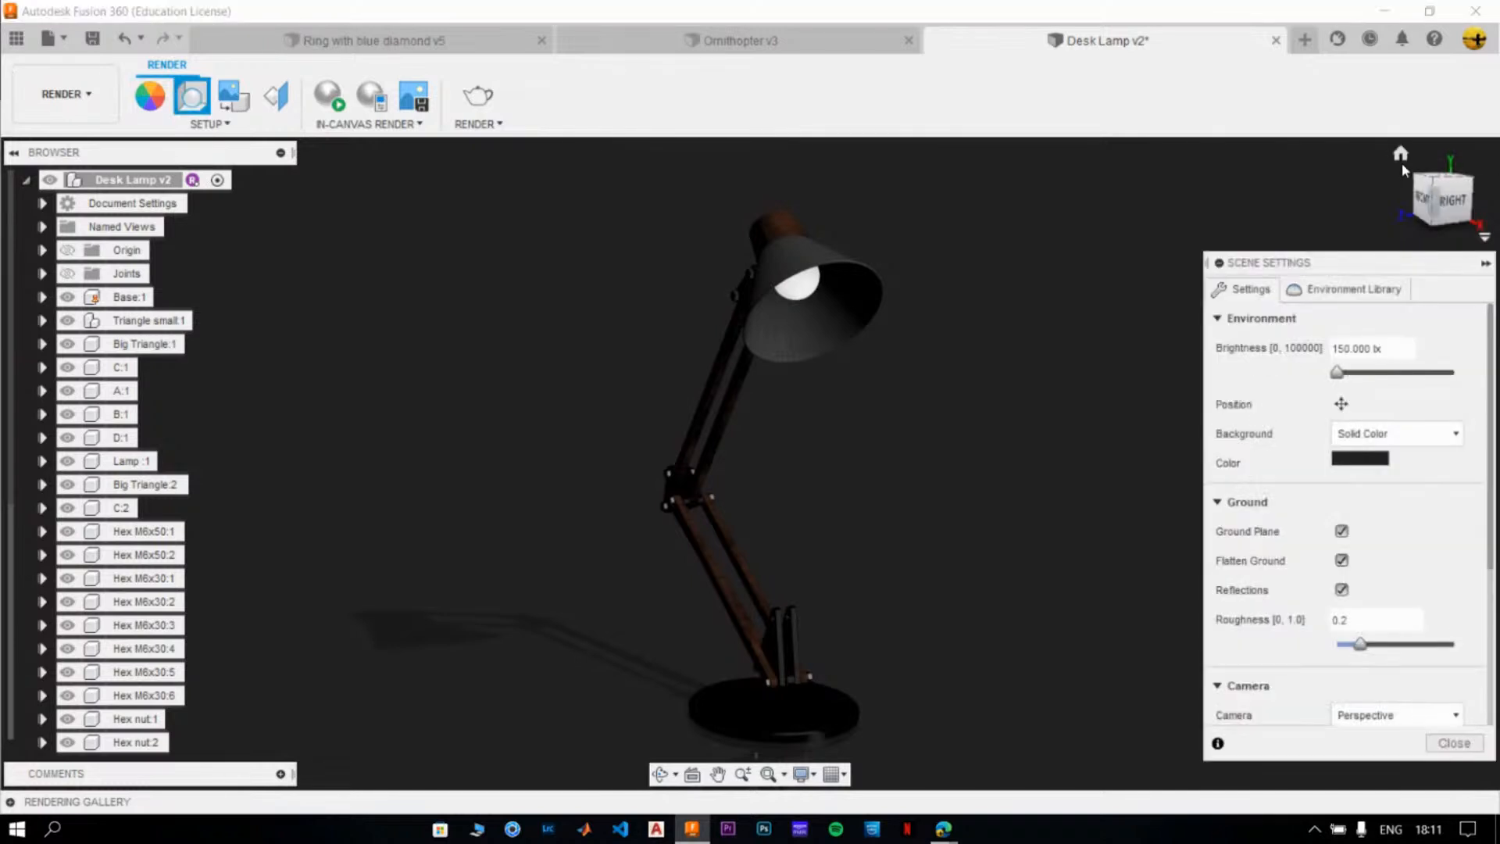
click(1401, 154)
click(1346, 351)
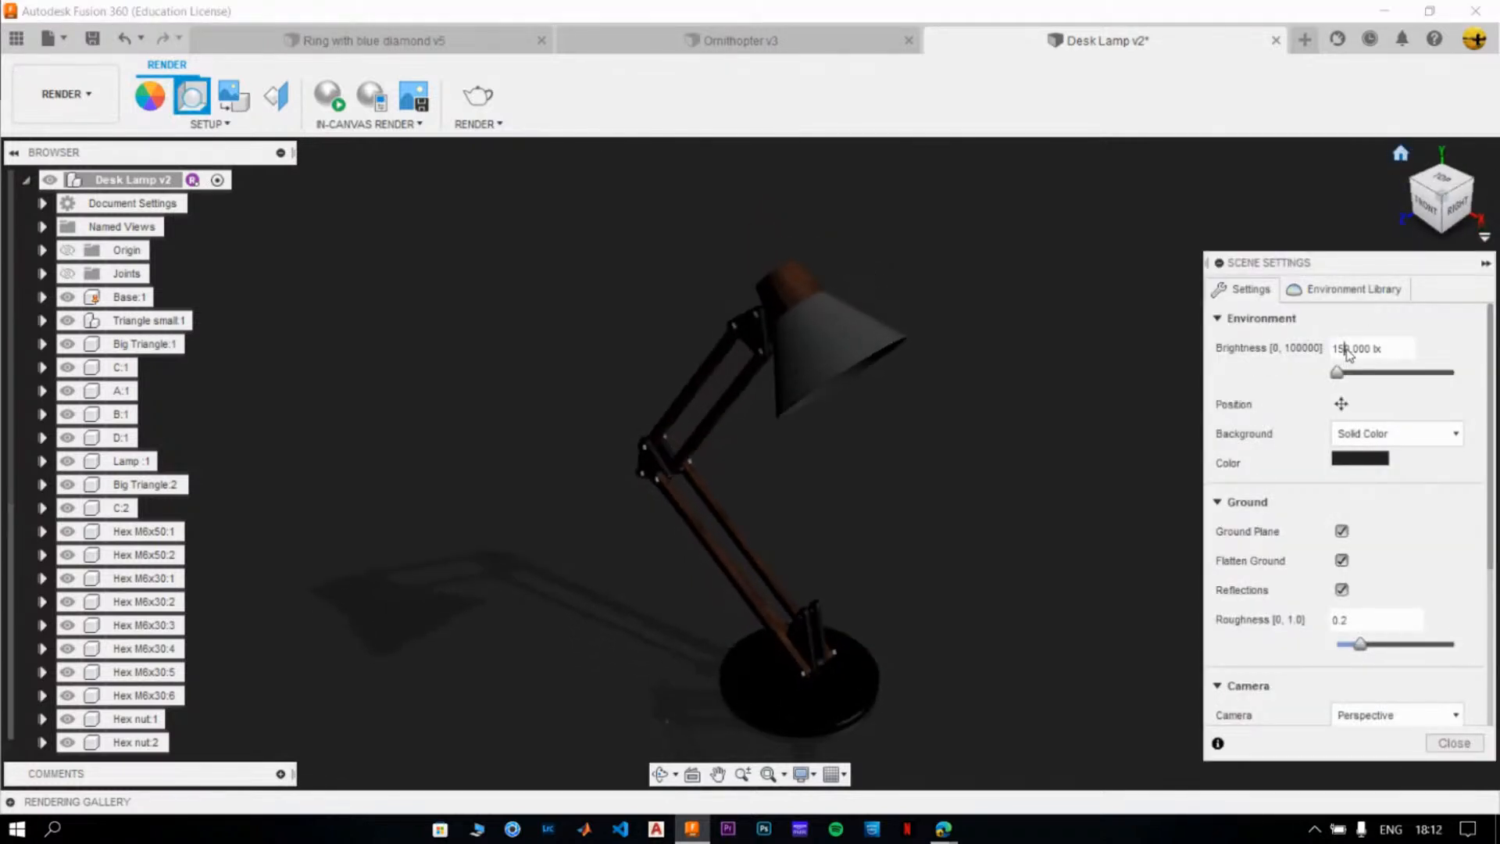
key(BackSpace)
text(0)
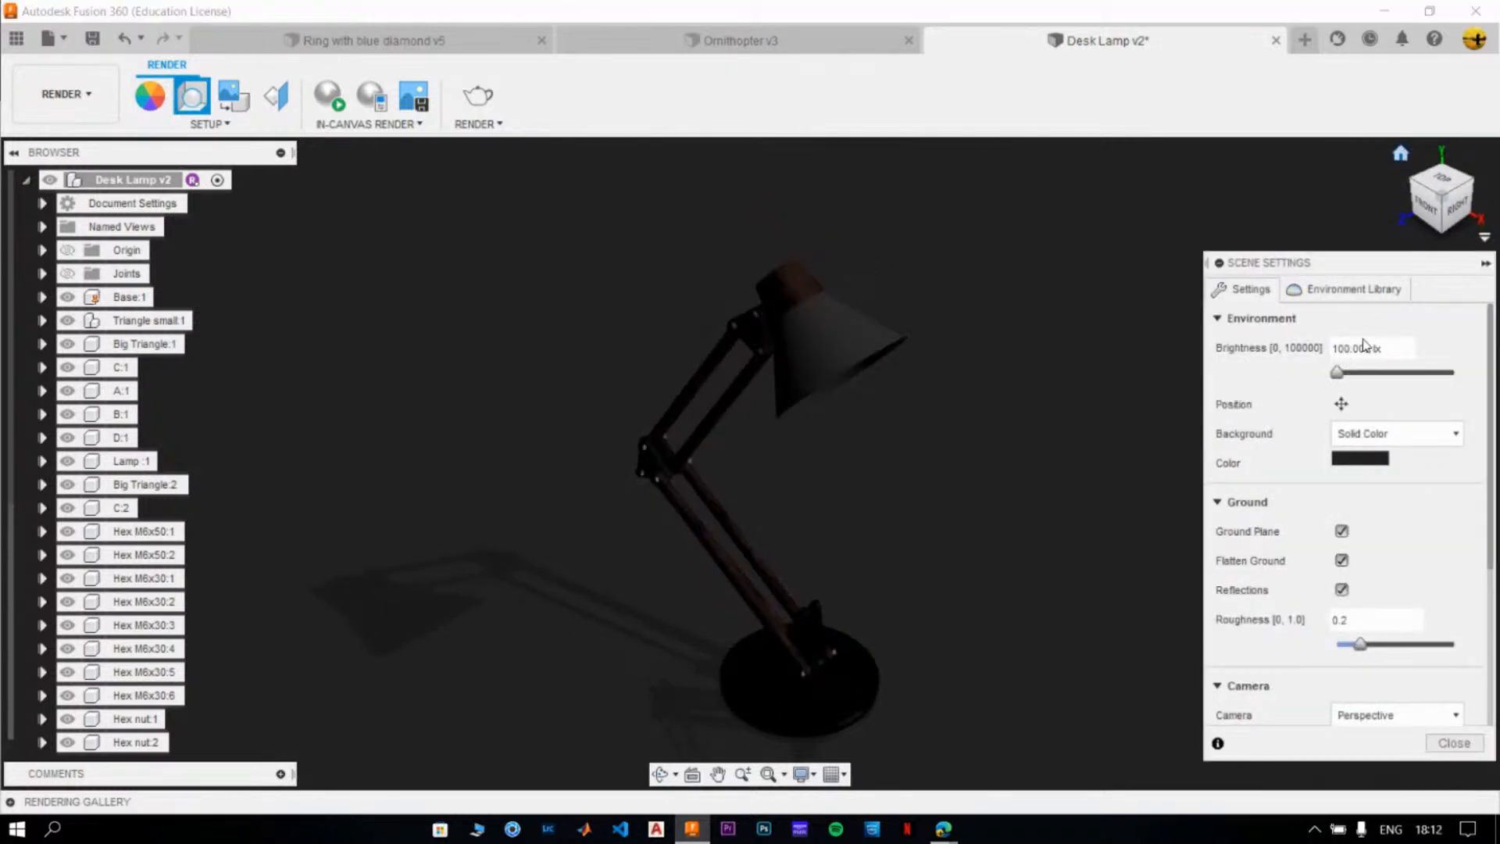
- Set the scene's solid background colour to RGB 25, 25, 25 and close the scene settings
click(1360, 459)
click(1190, 390)
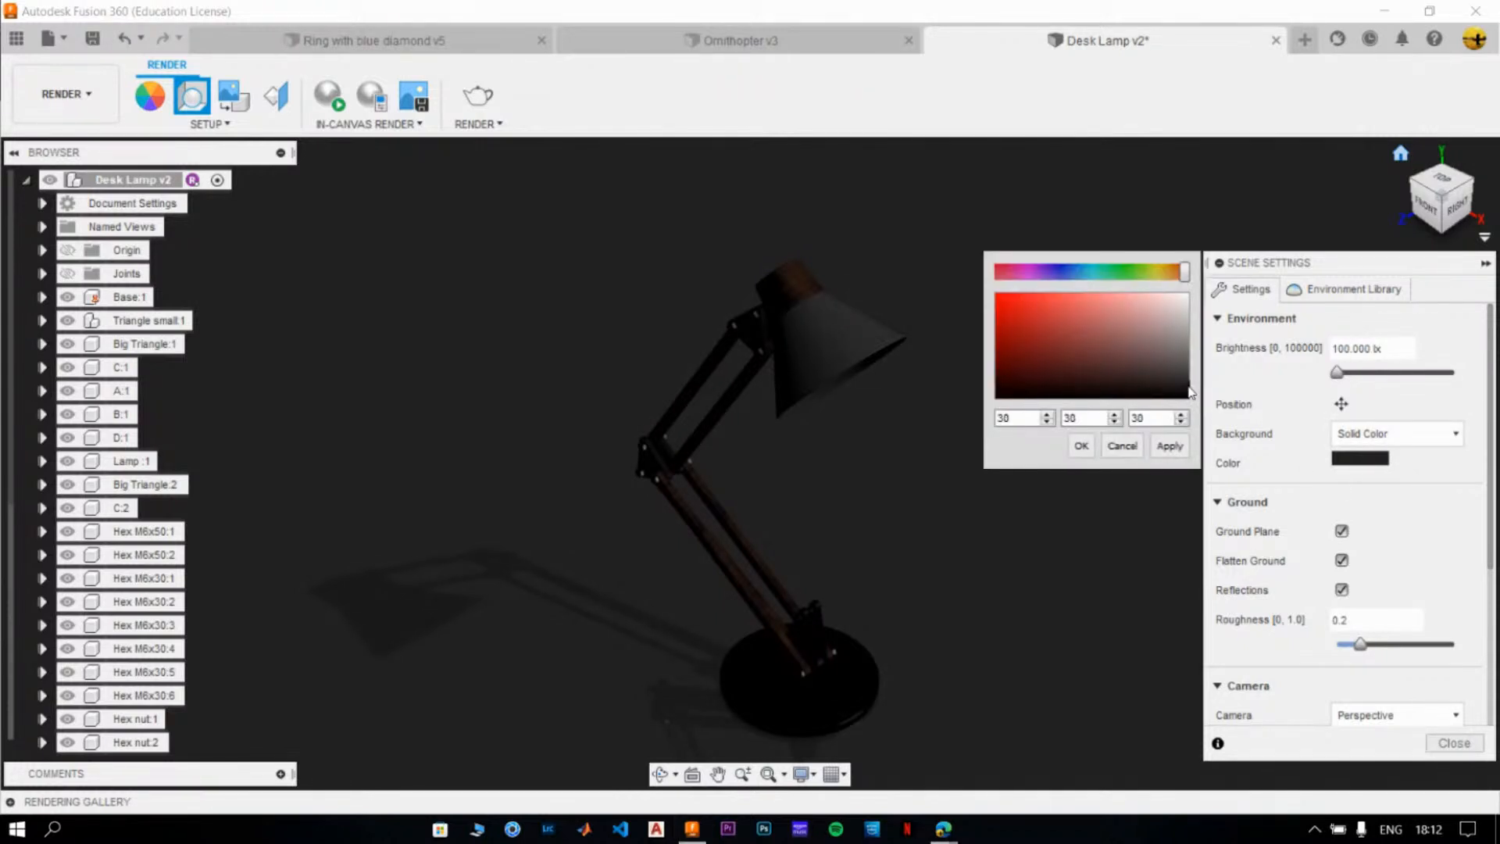
drag(1189, 391, 1192, 395)
drag(1159, 417, 984, 421)
text(252525)
click(1170, 446)
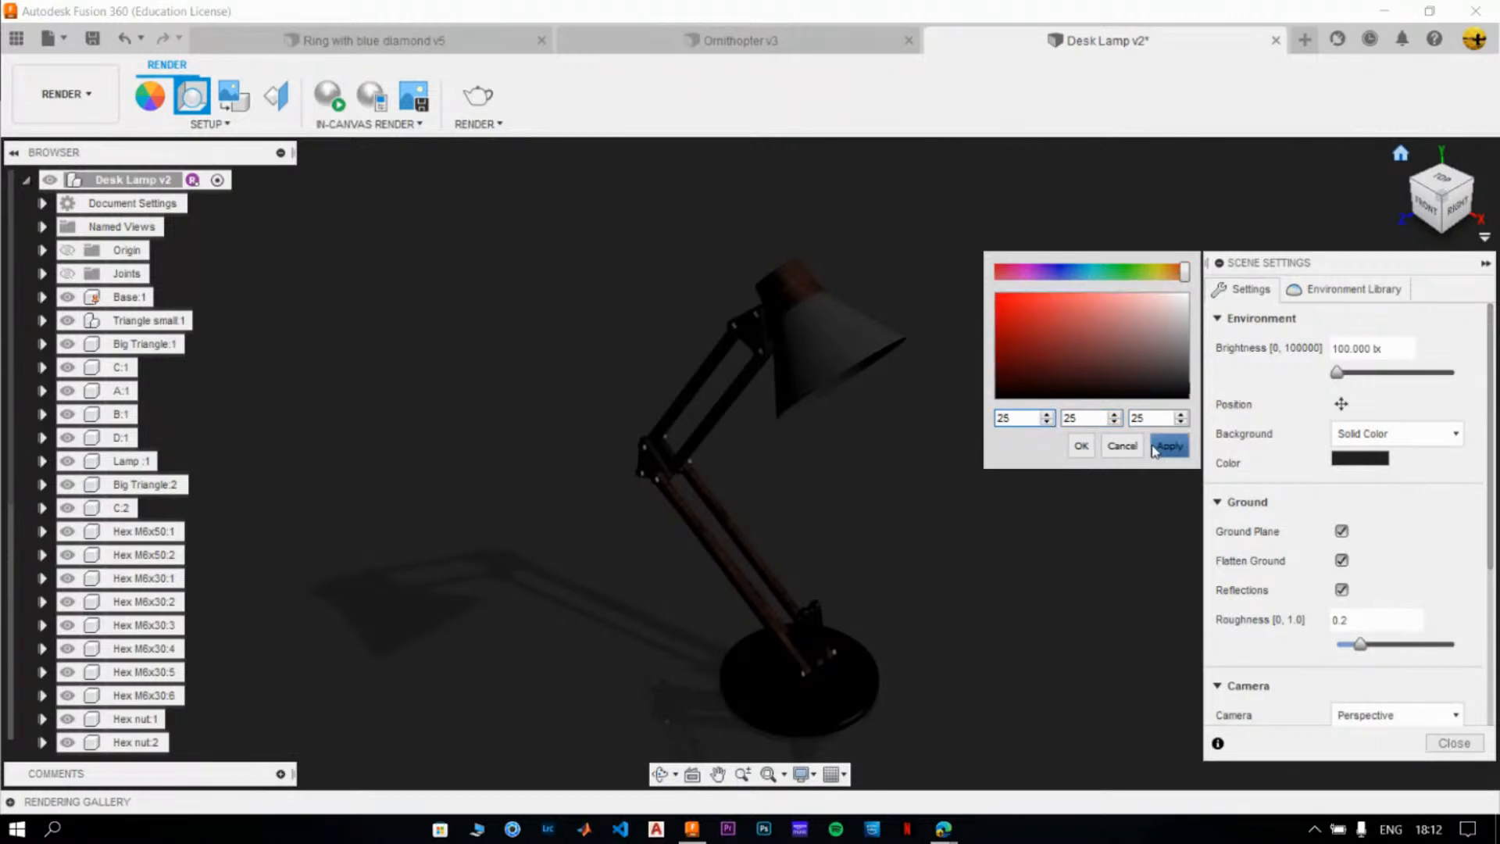
click(1083, 447)
click(1454, 743)
- Frame the lamp slightly closer and preview it with an in-canvas render, pausing and stopping it after a short while
middle_click(862, 471)
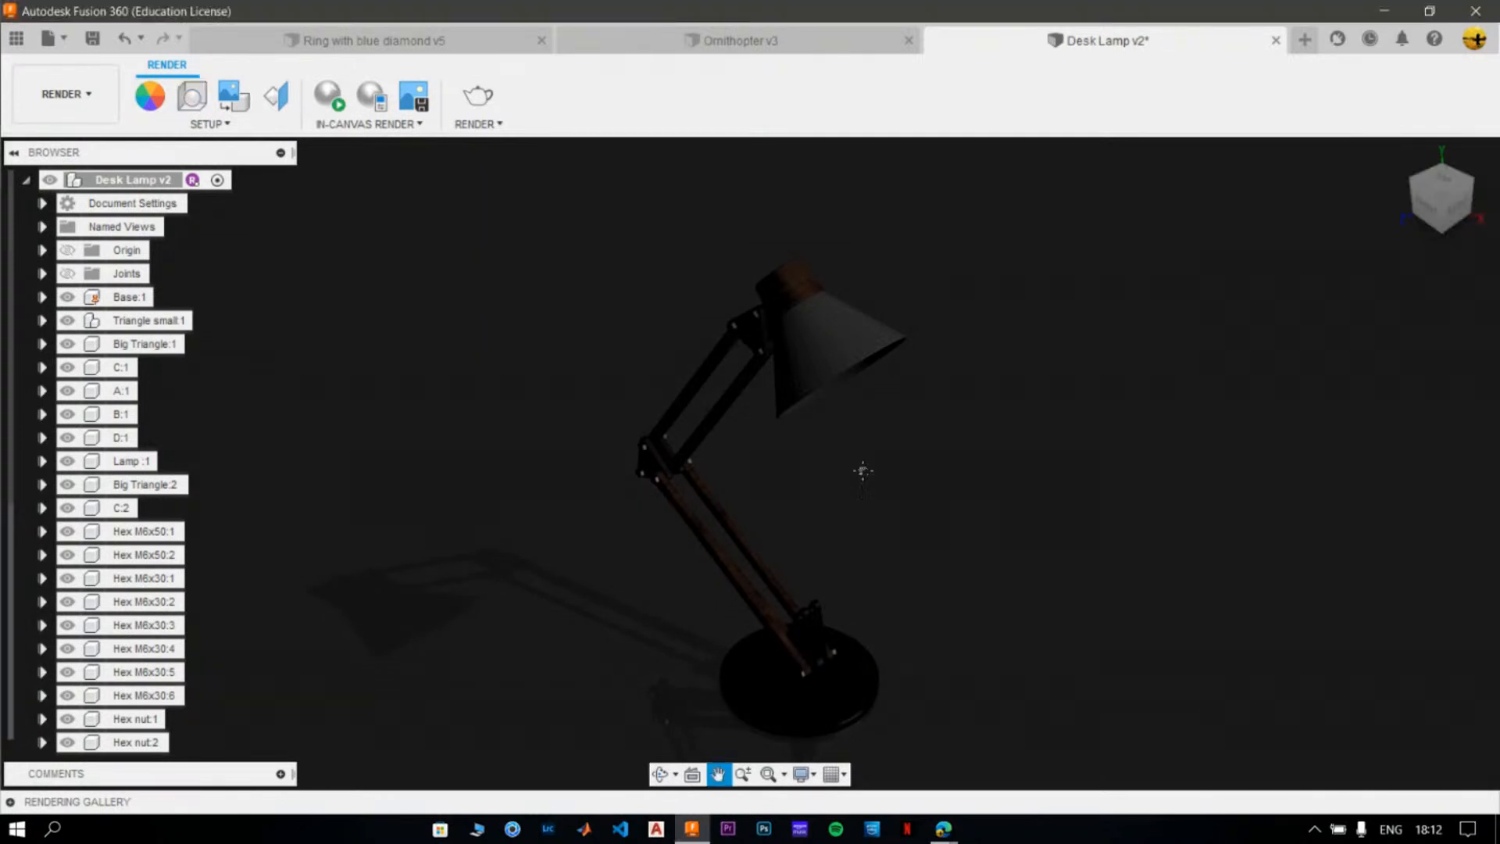
mouse_move(862, 471)
middle_down()
mouse_move(825, 454)
mouse_move(909, 498)
mouse_move(827, 424)
mouse_move(871, 445)
middle_up()
scroll(828, 427, up, 2)
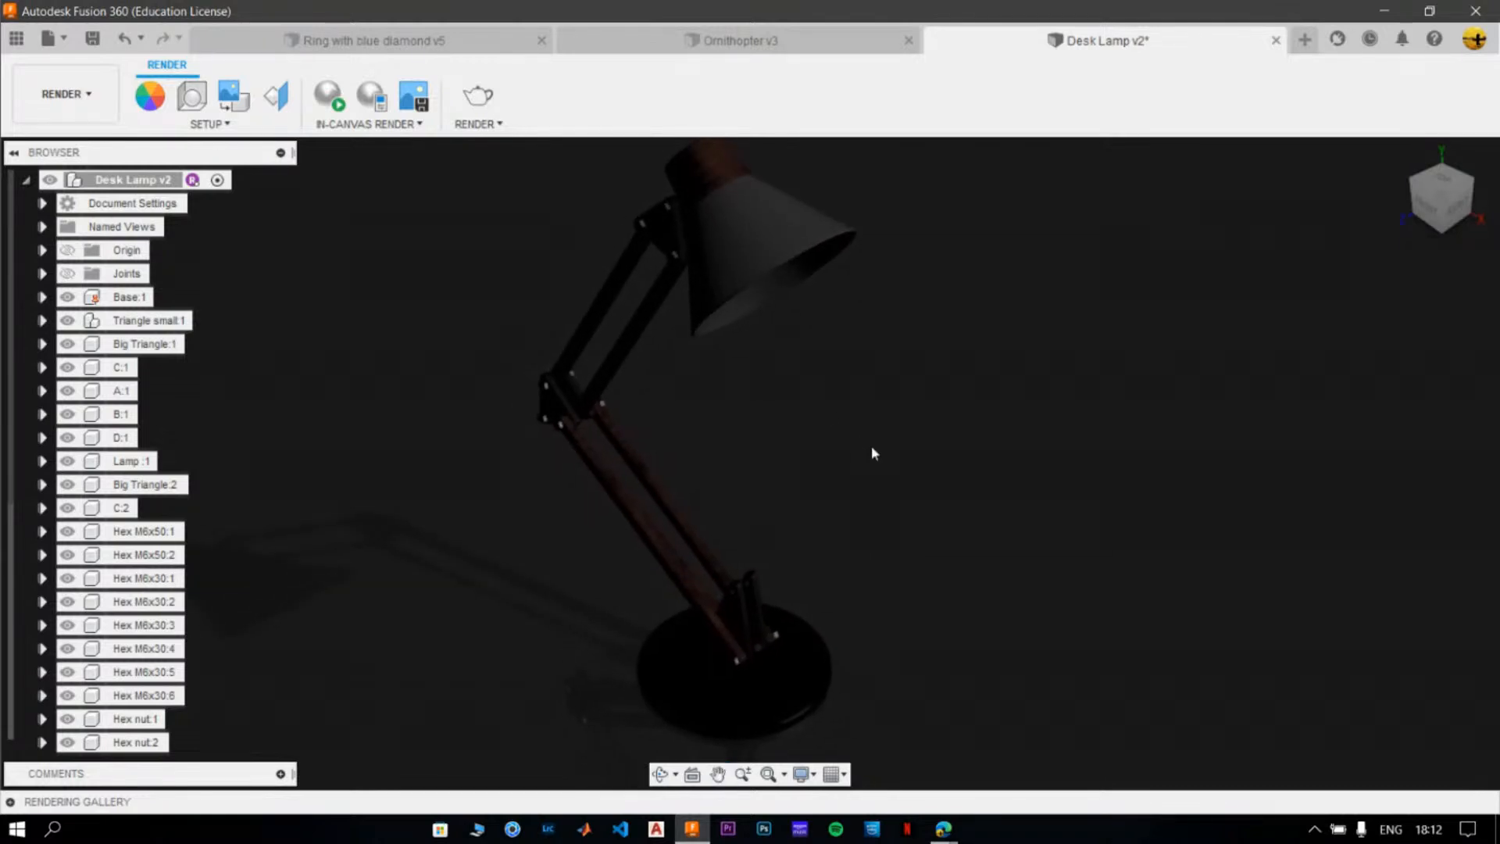
scroll(870, 445, down, 1)
click(338, 102)
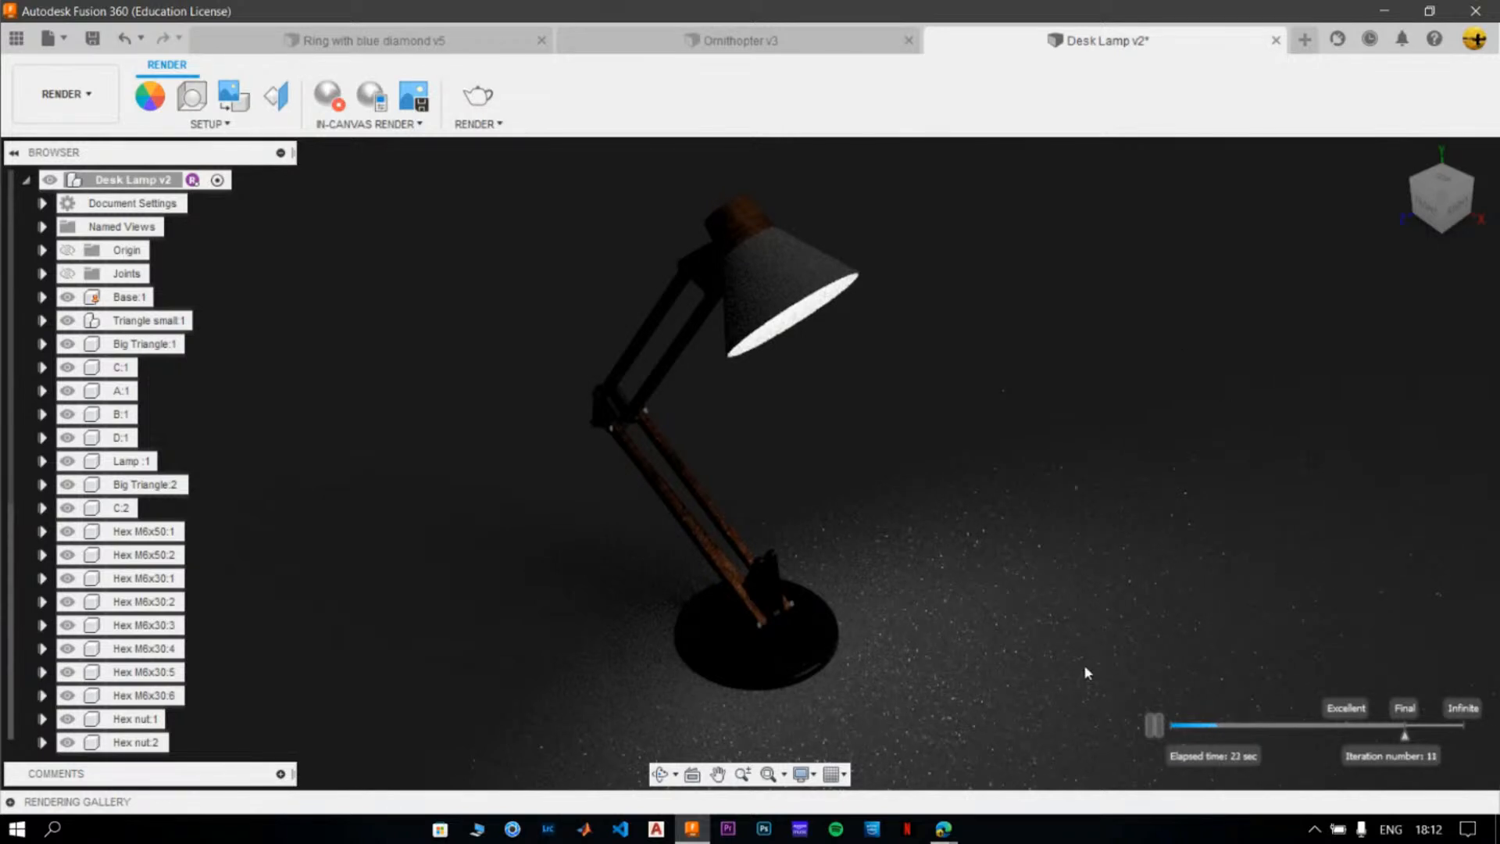
click(1156, 726)
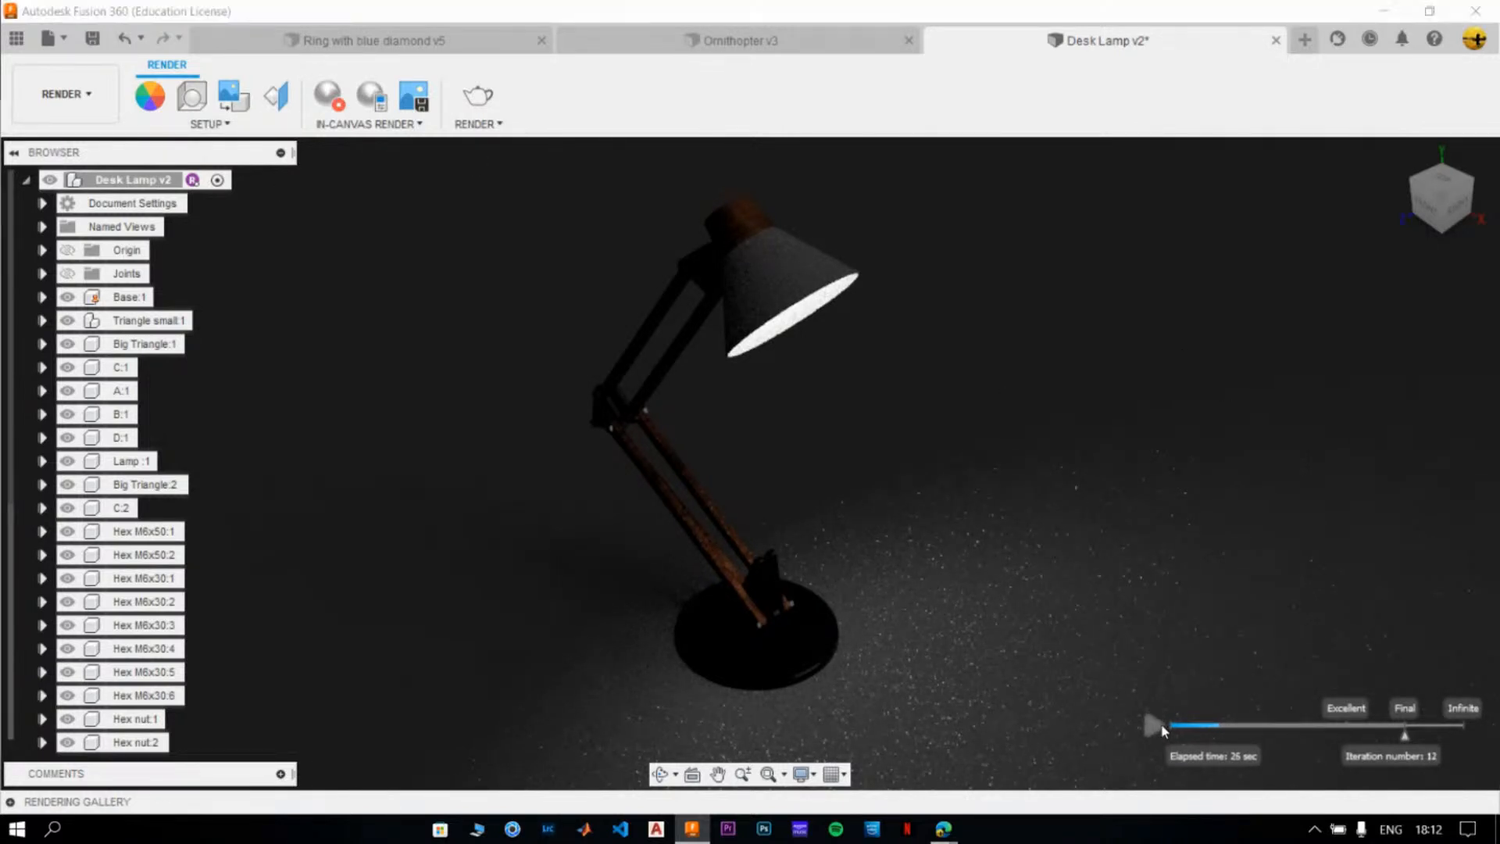
click(336, 93)
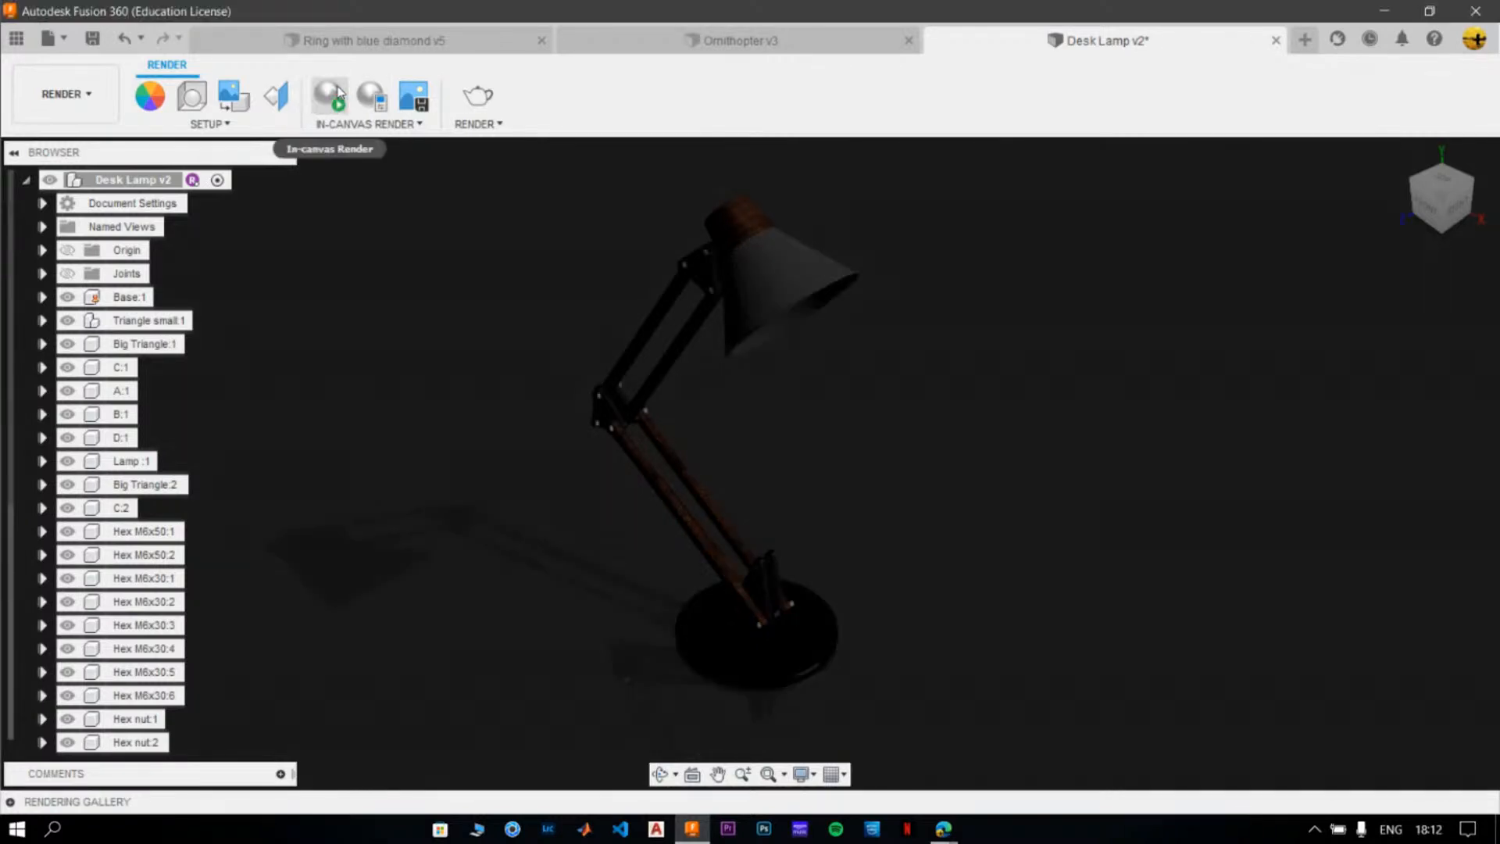
- Submit a cloud render of the lamp at 8.5x11" 300PPI print size with Final quality and close the render settings
click(485, 101)
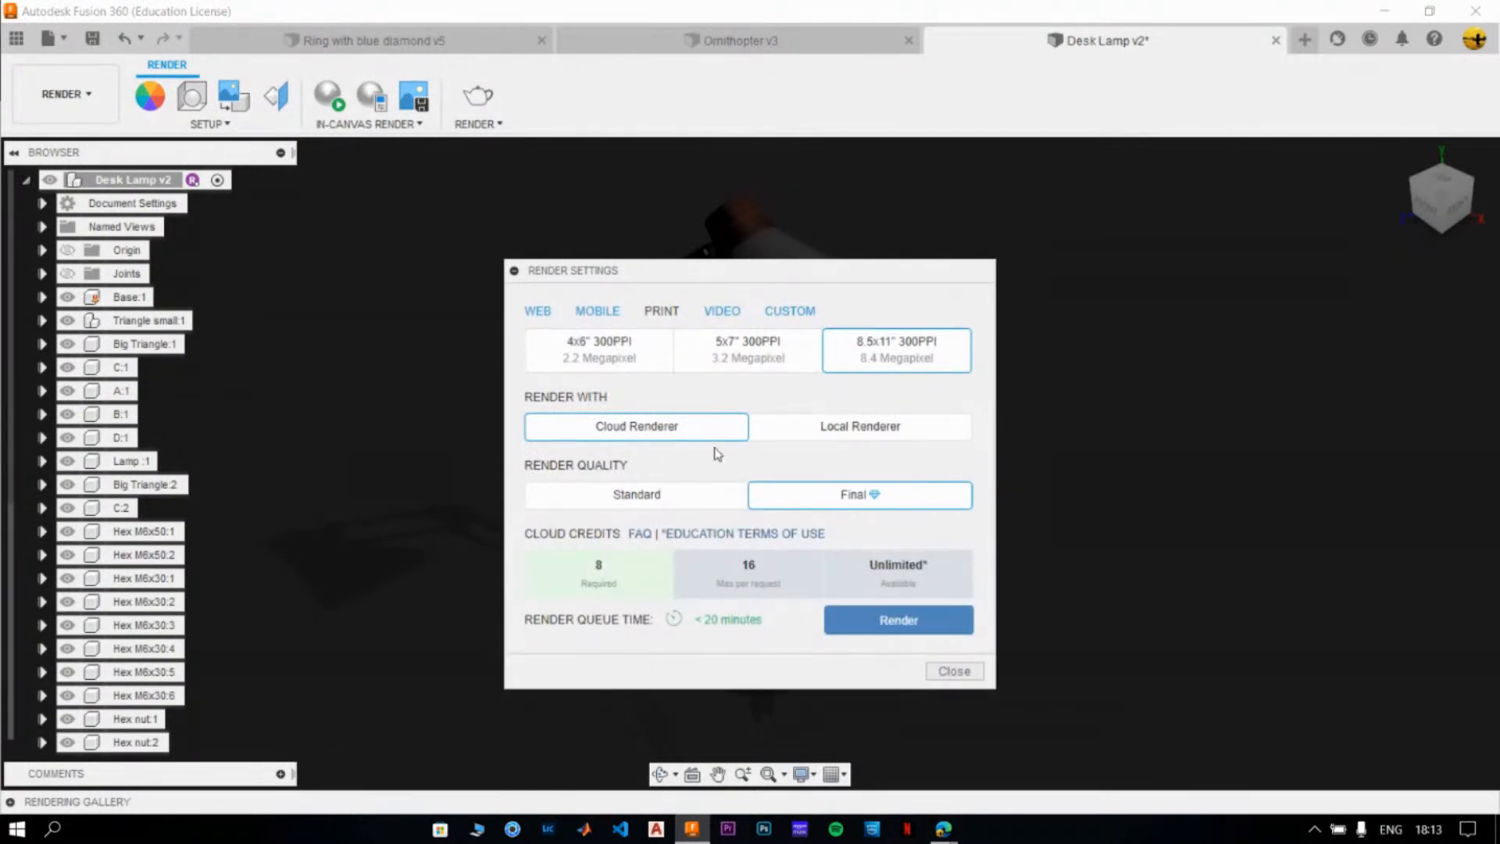
click(908, 626)
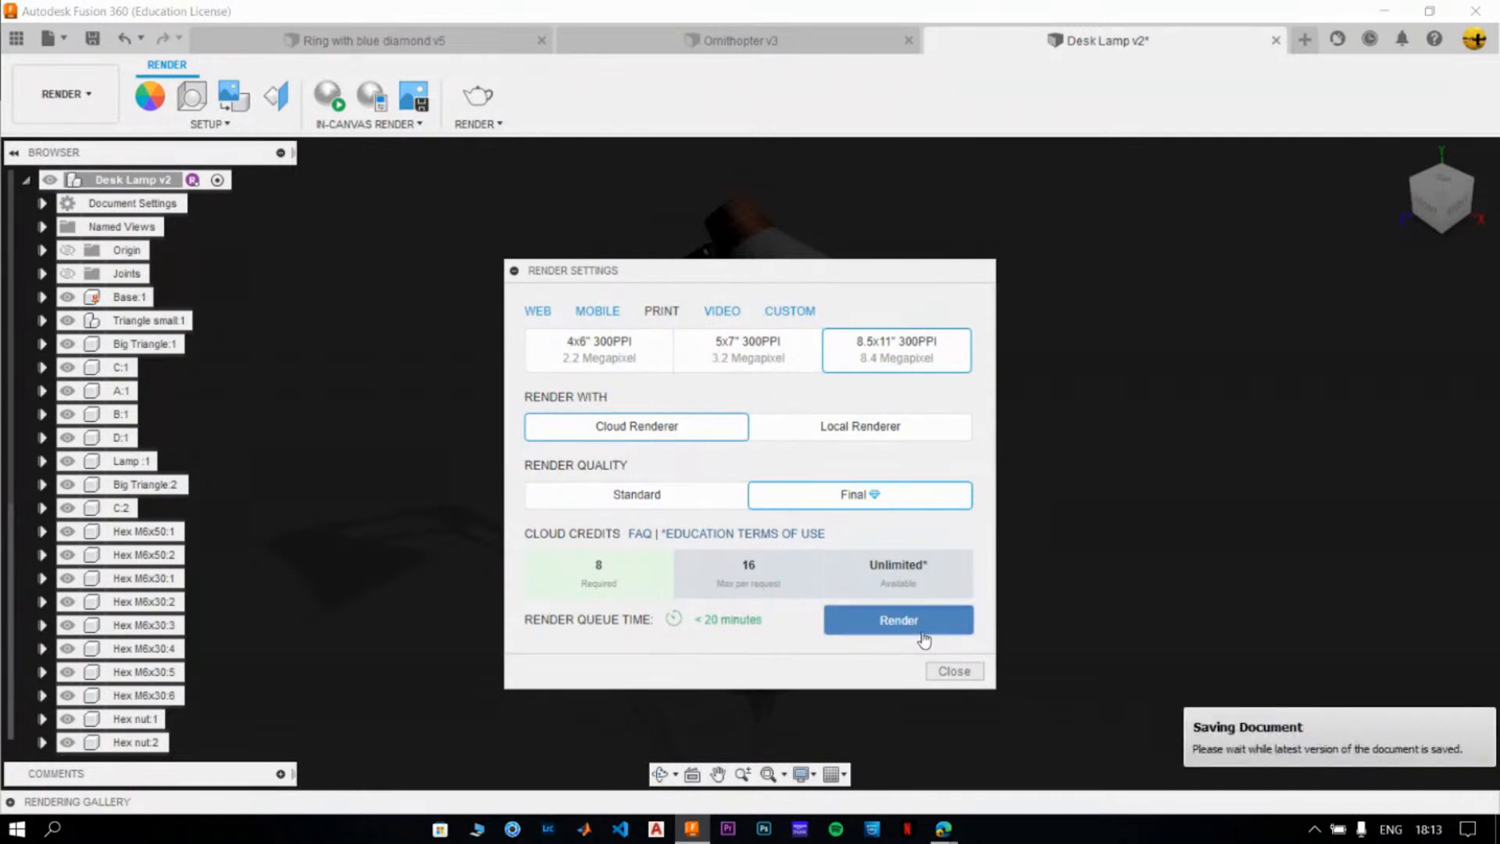
click(954, 672)
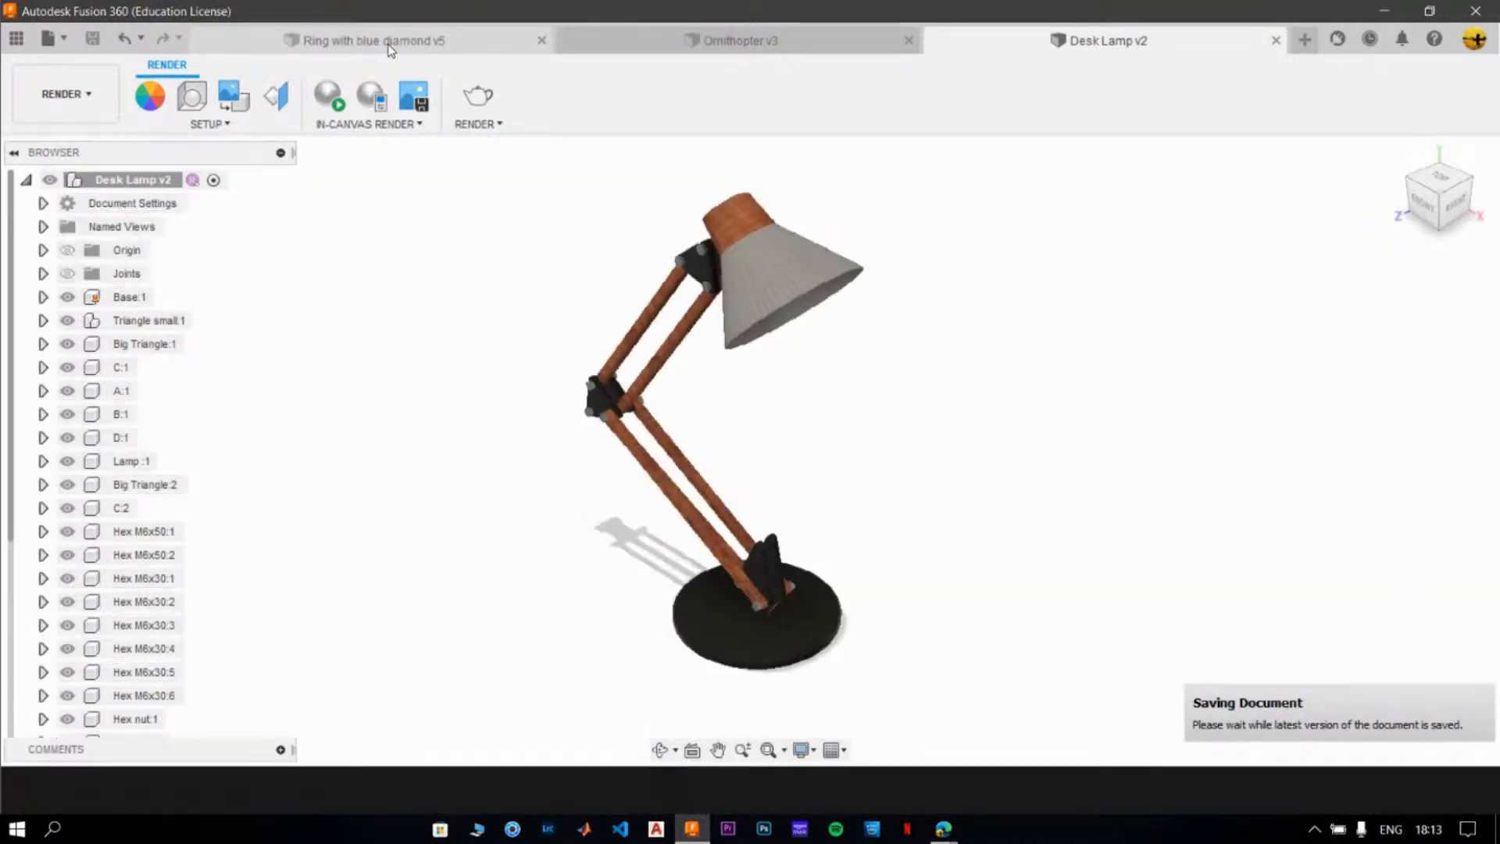
- Switch to the Ring with blue diamond design and compare its v5 and v3 renders in the rendering gallery
click(375, 43)
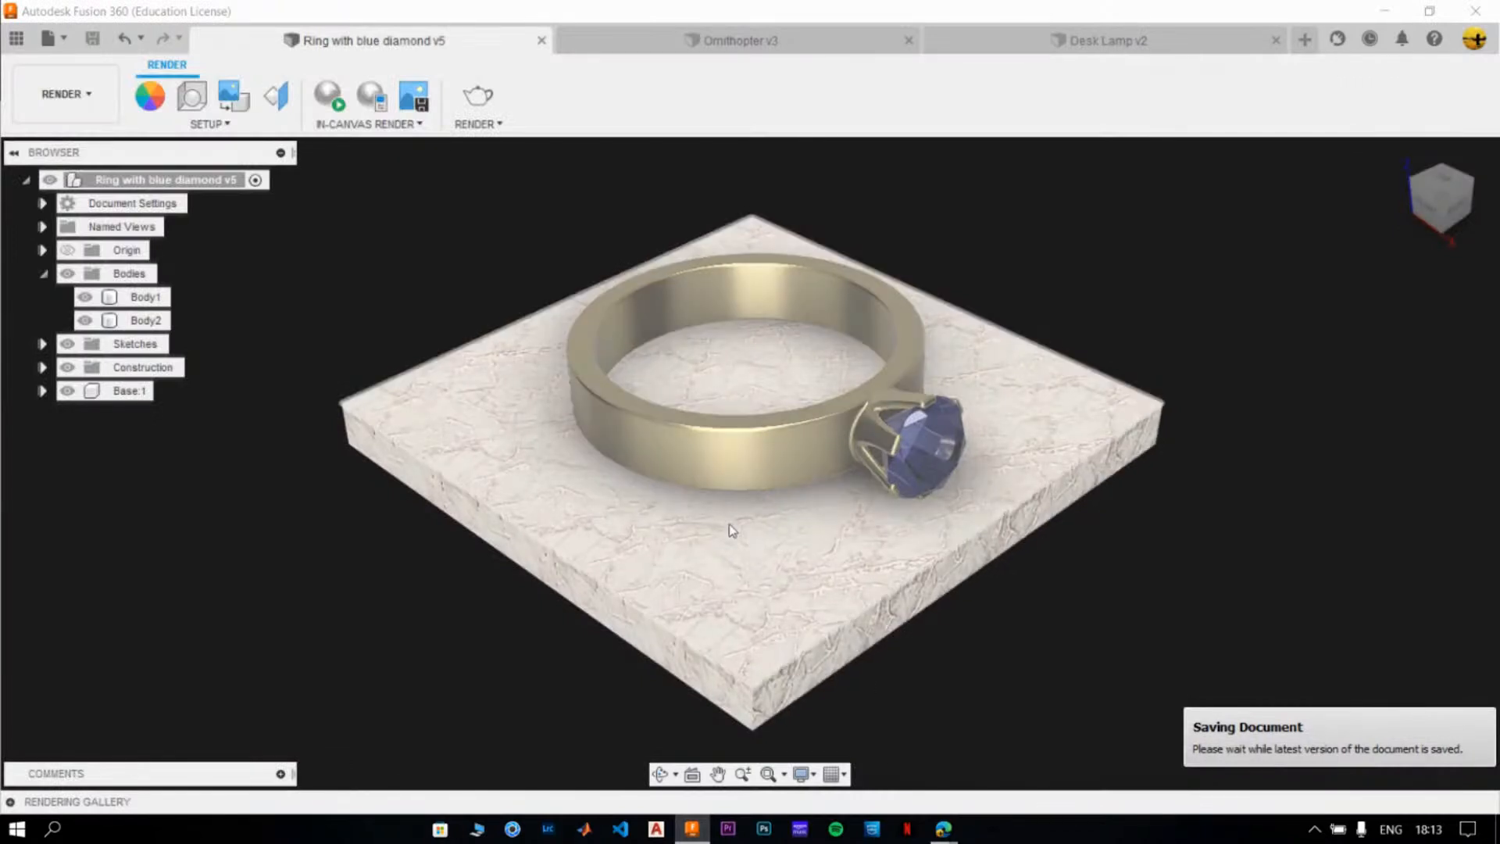
click(10, 803)
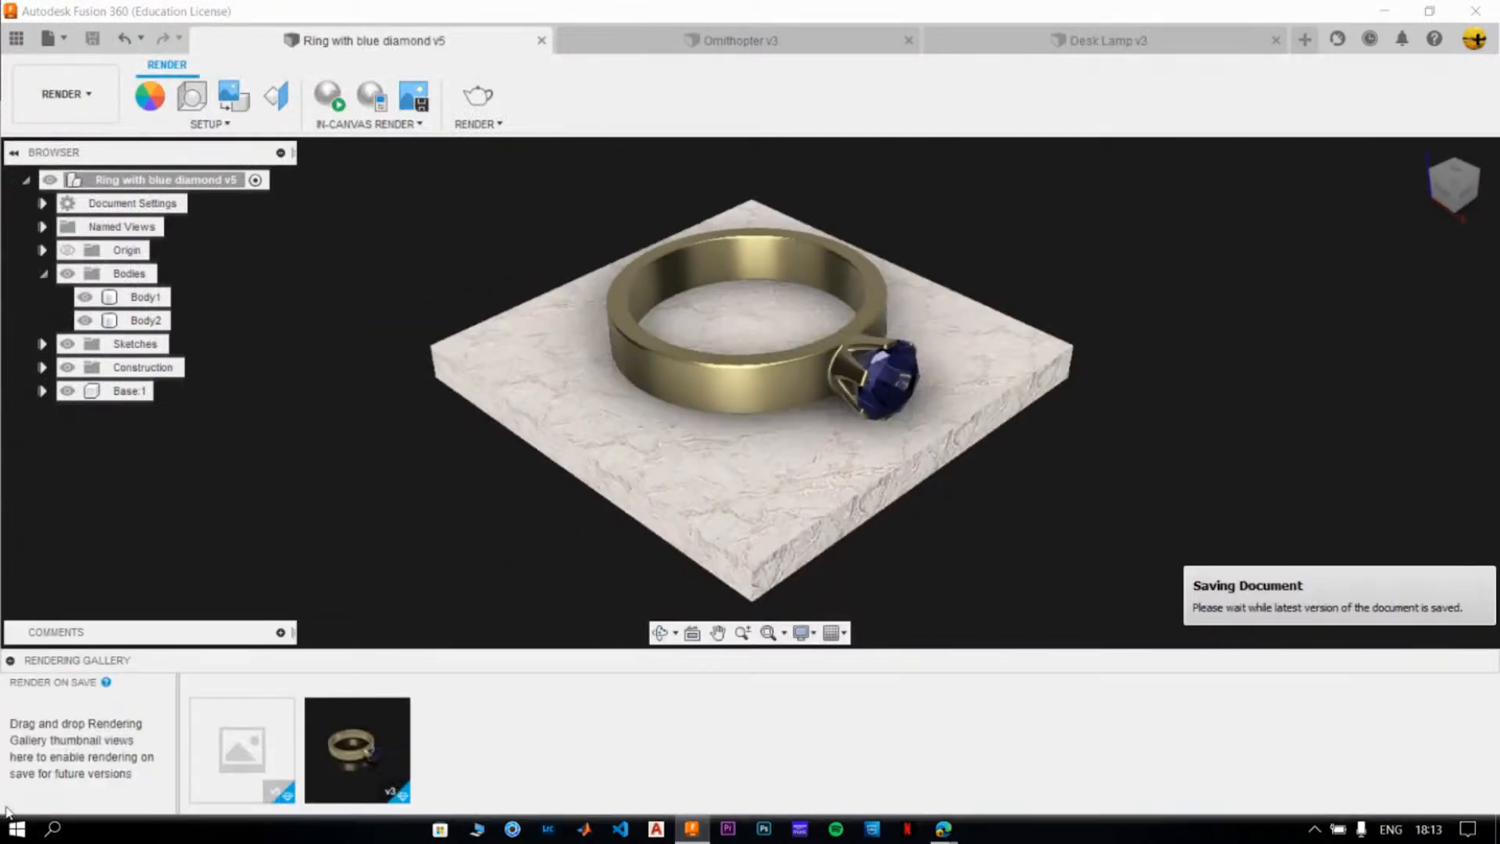
click(251, 747)
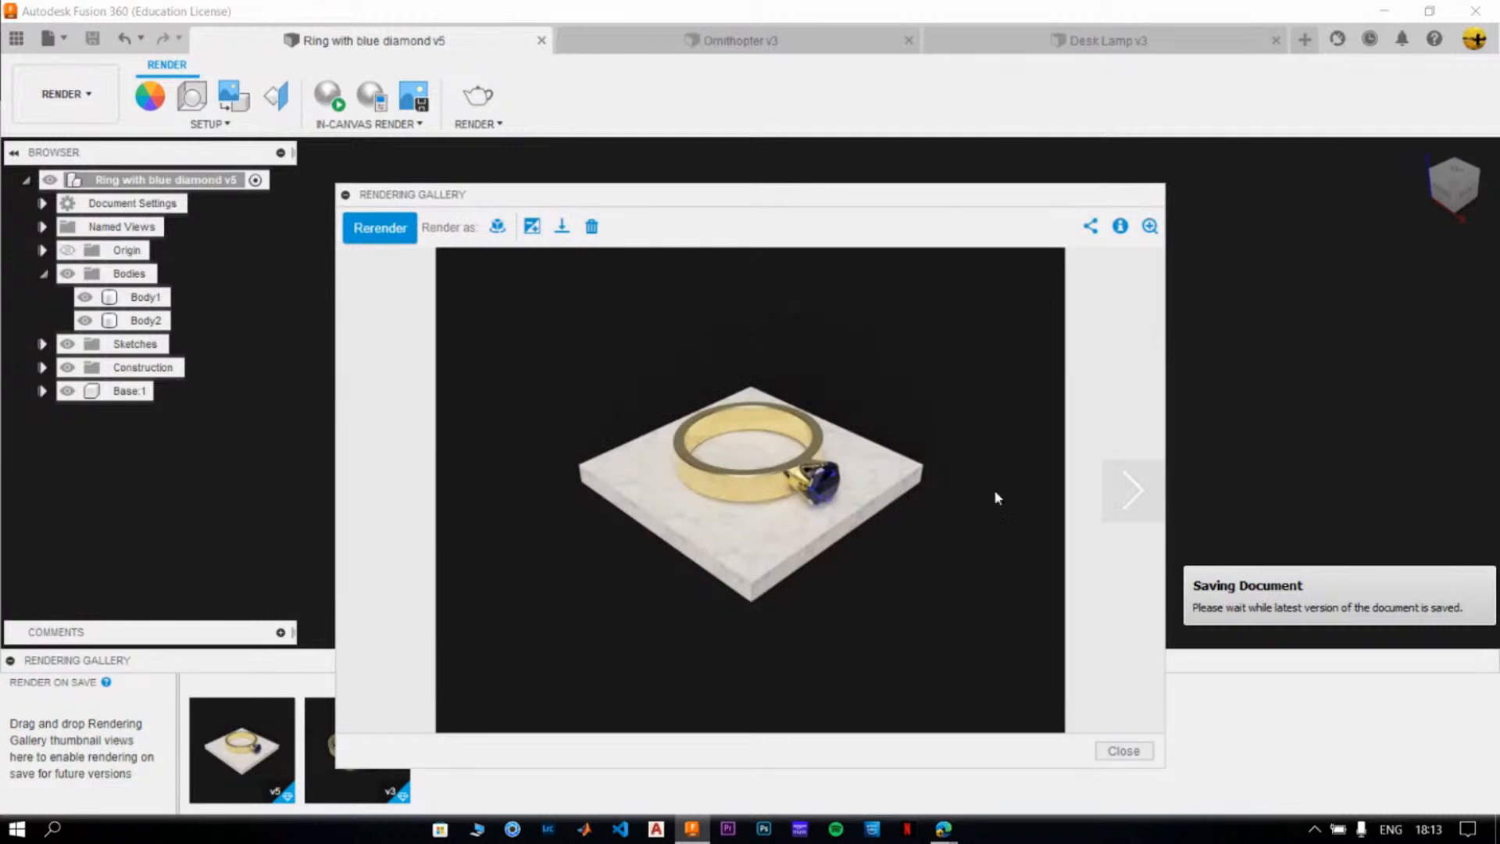
click(1125, 513)
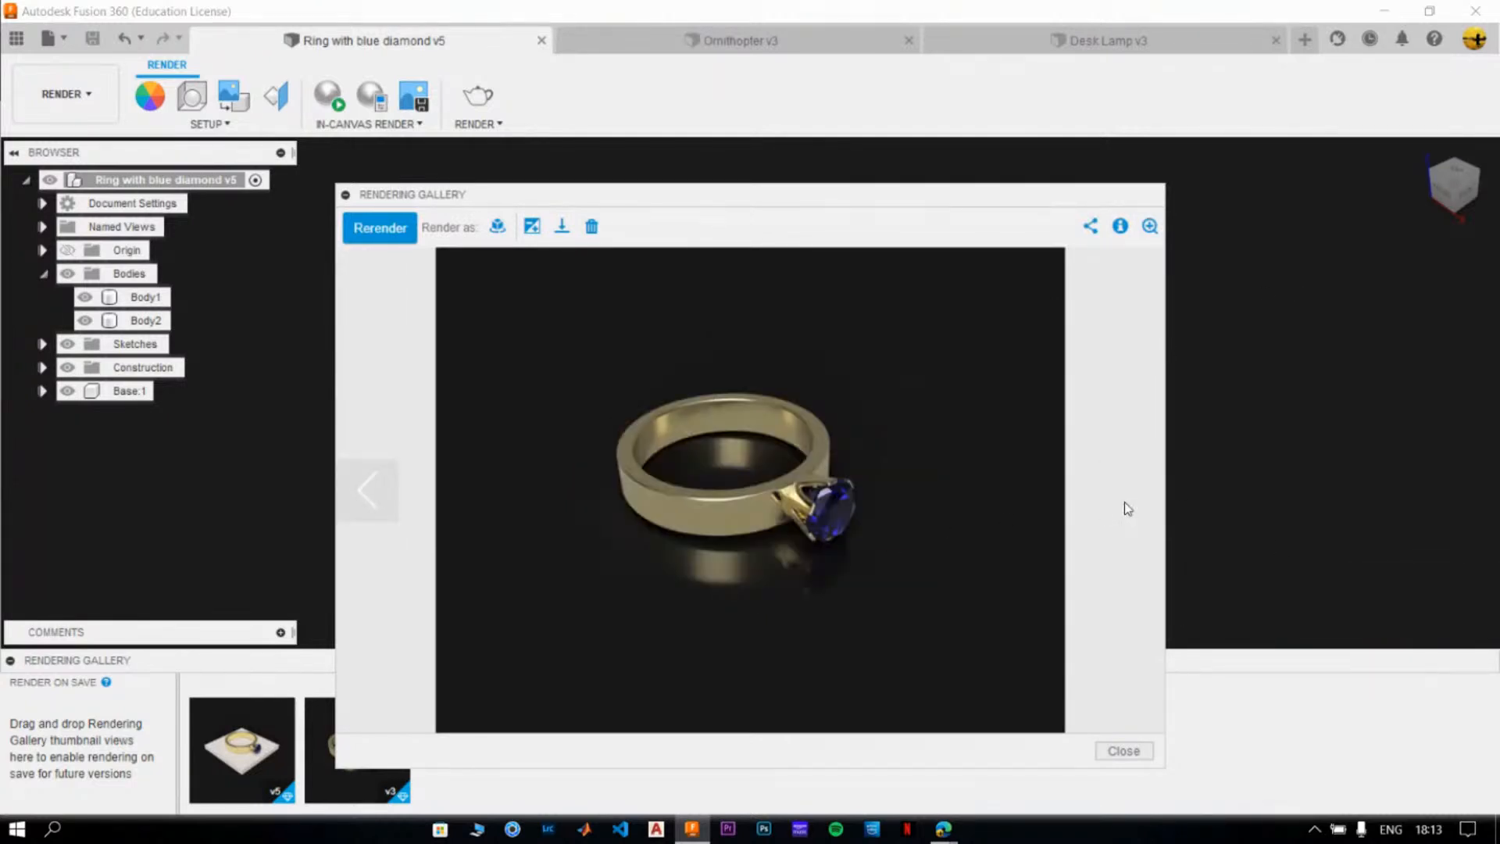
click(379, 491)
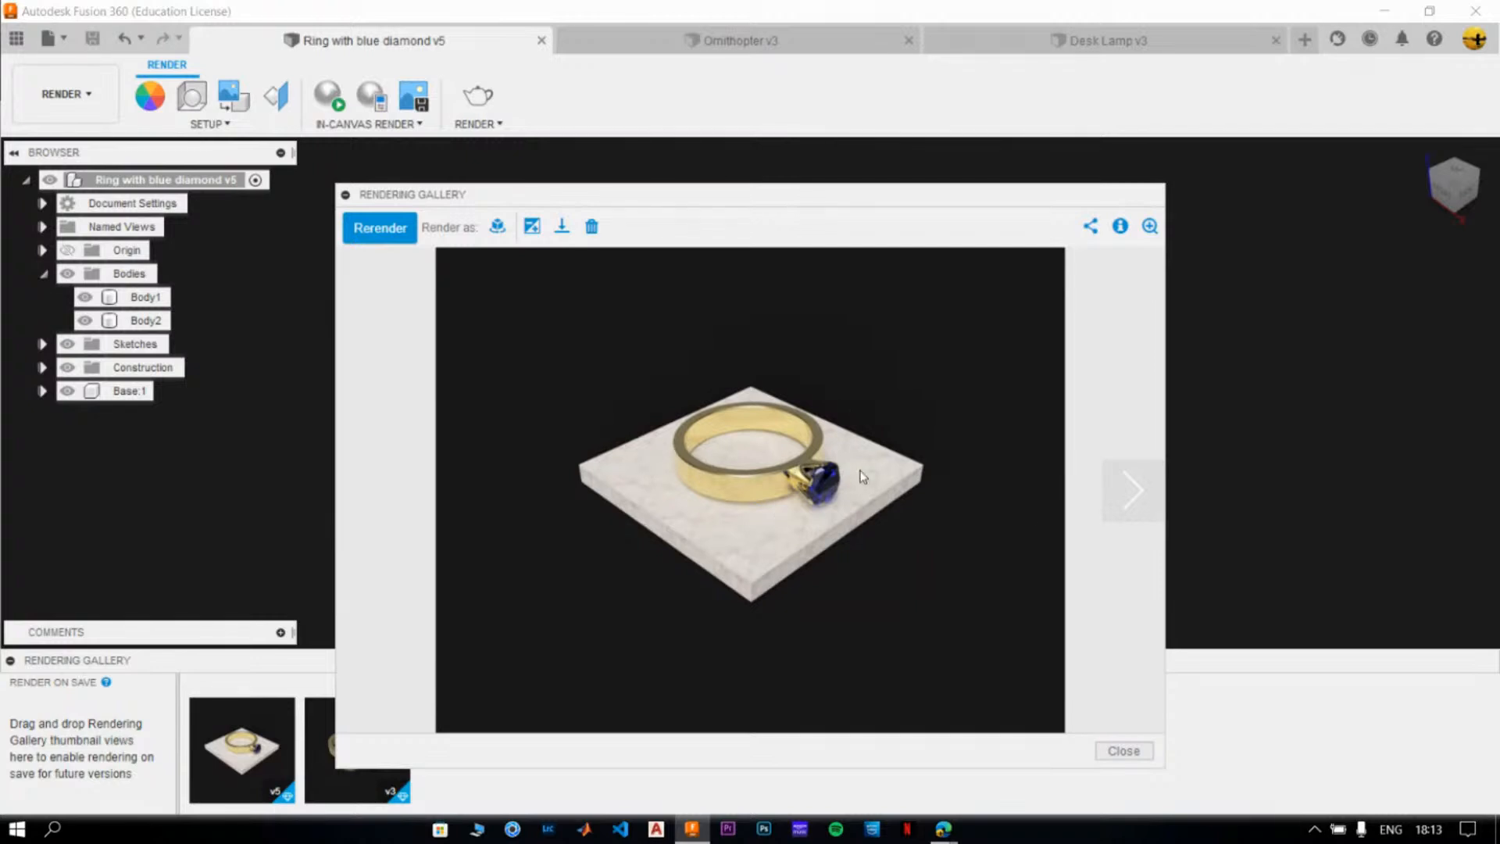
click(1146, 514)
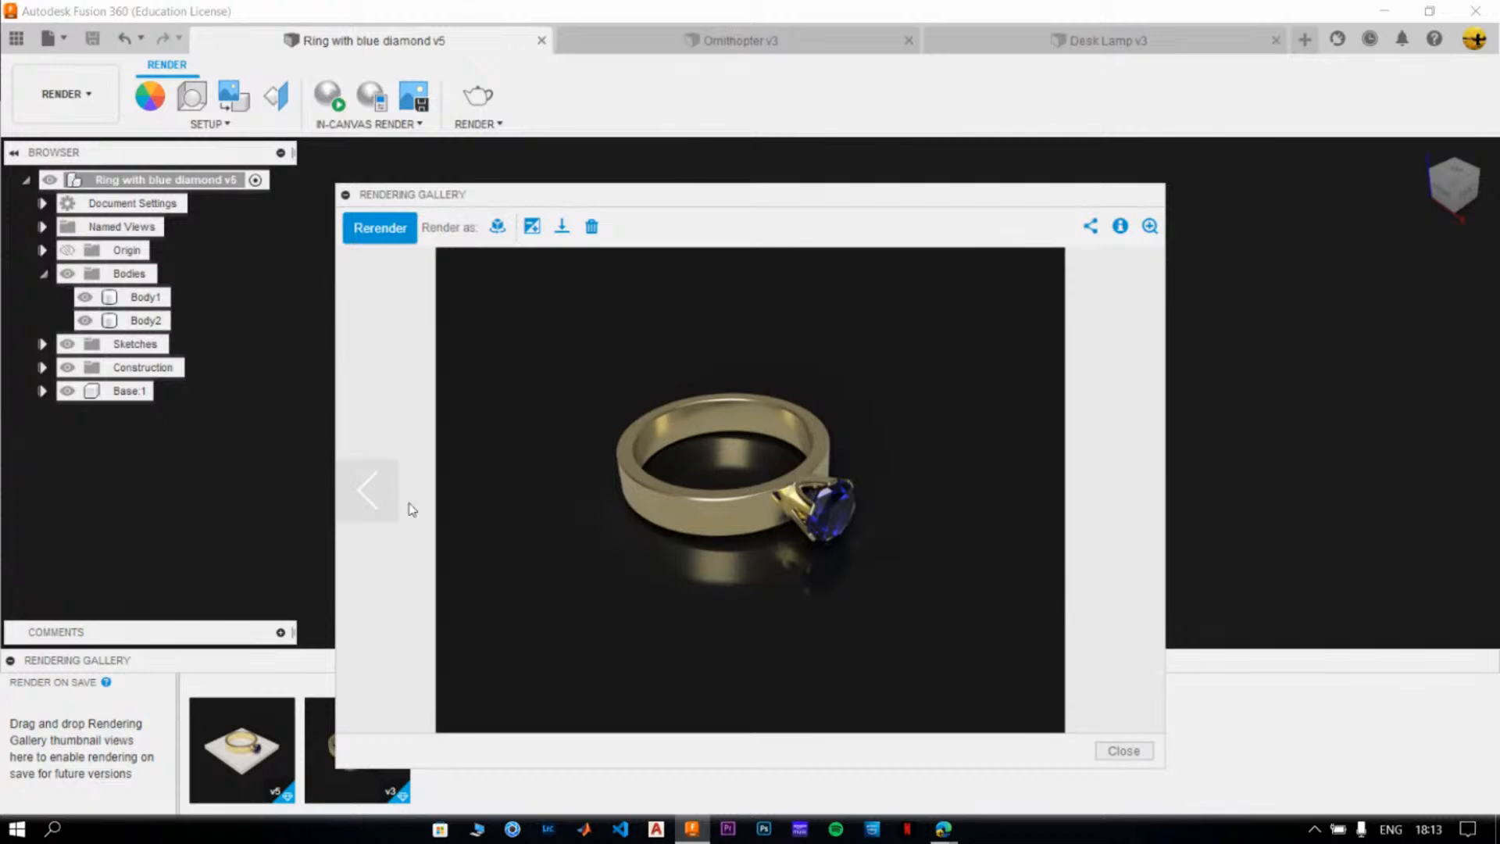
click(378, 500)
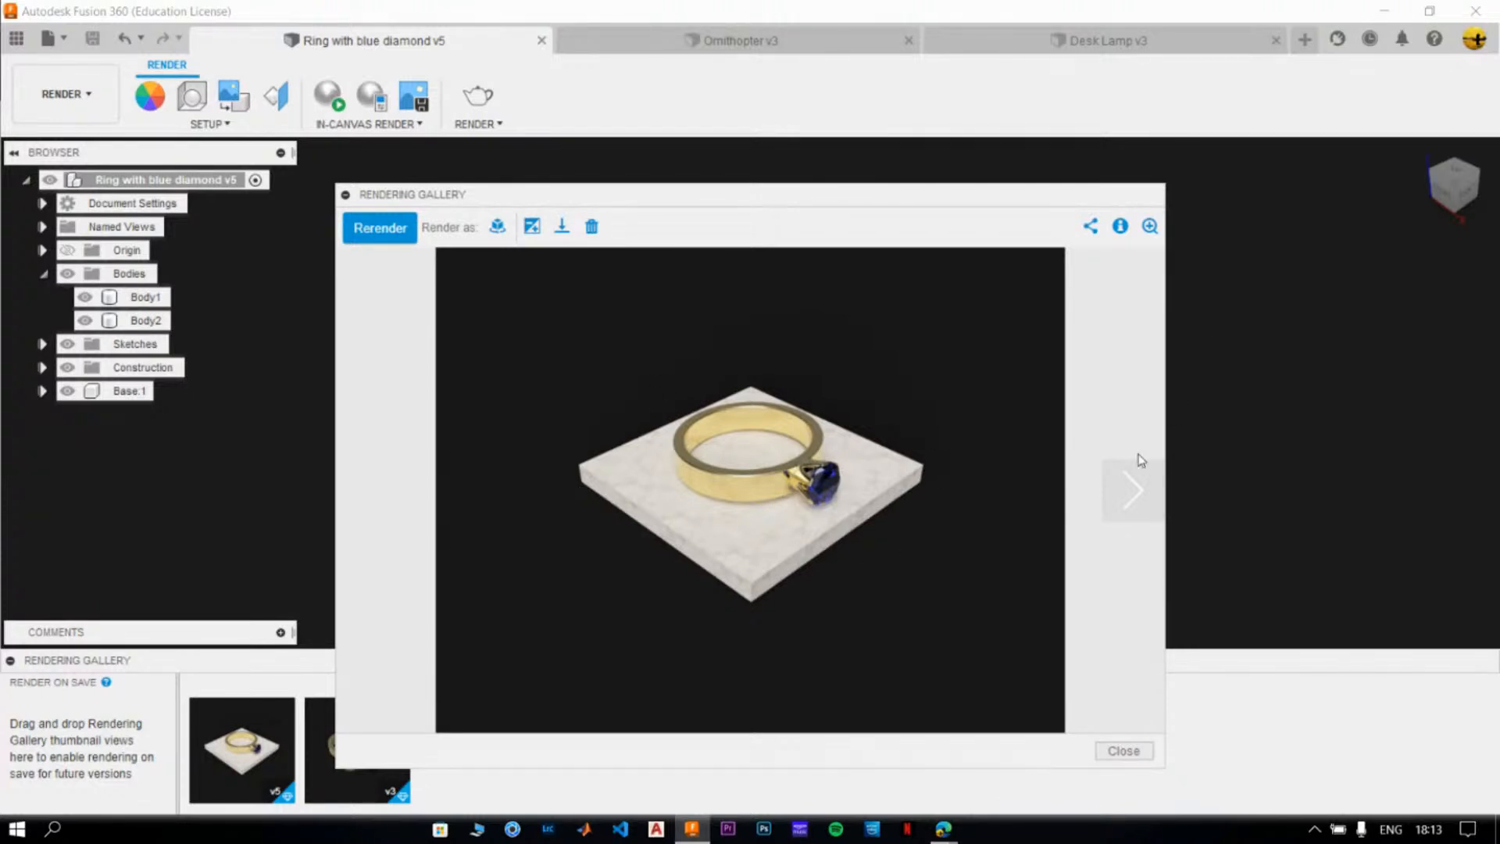
click(1132, 478)
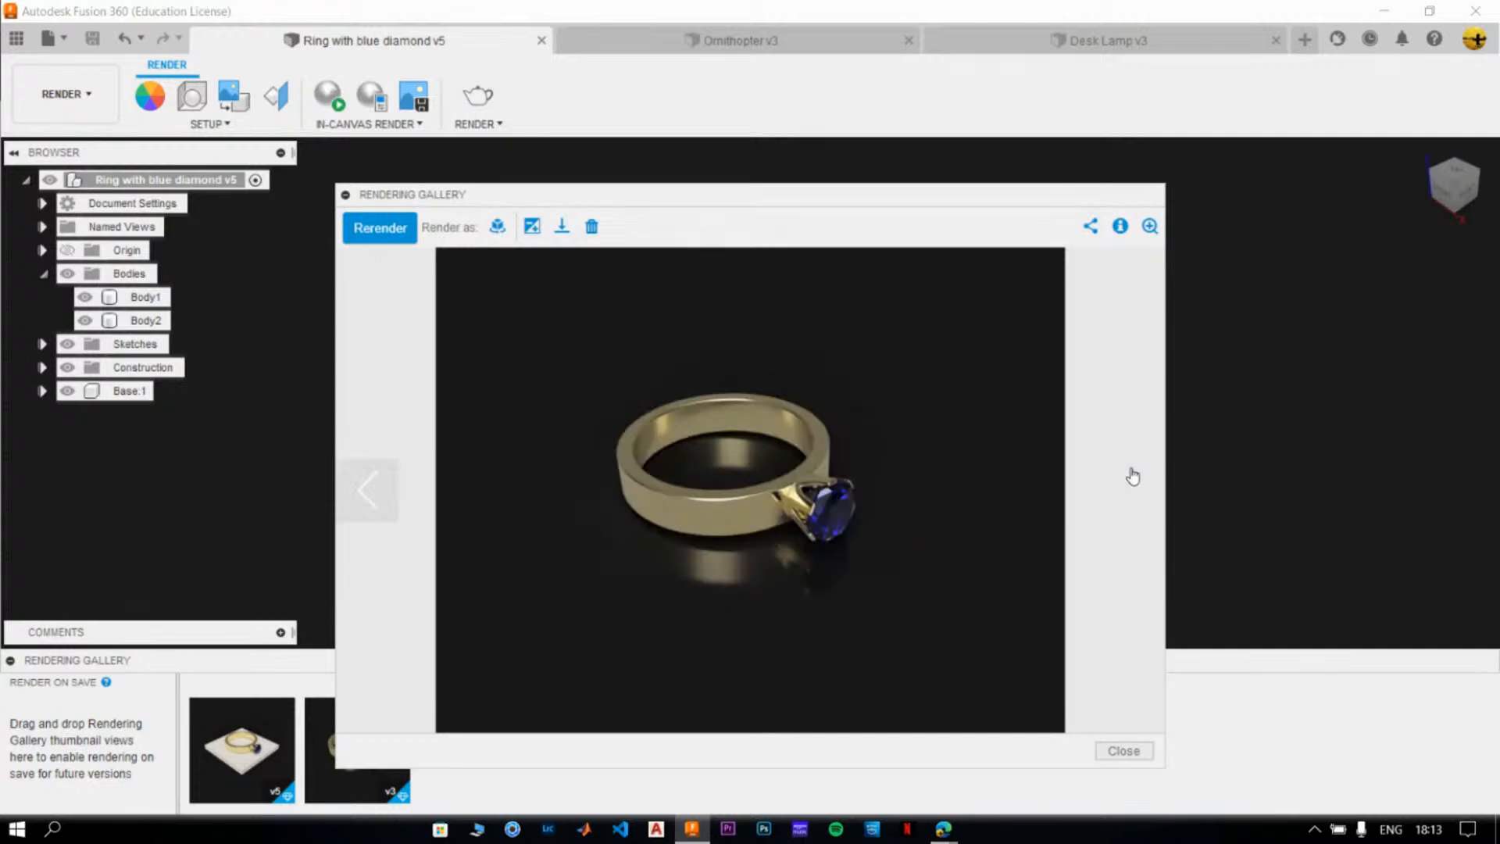
click(1118, 752)
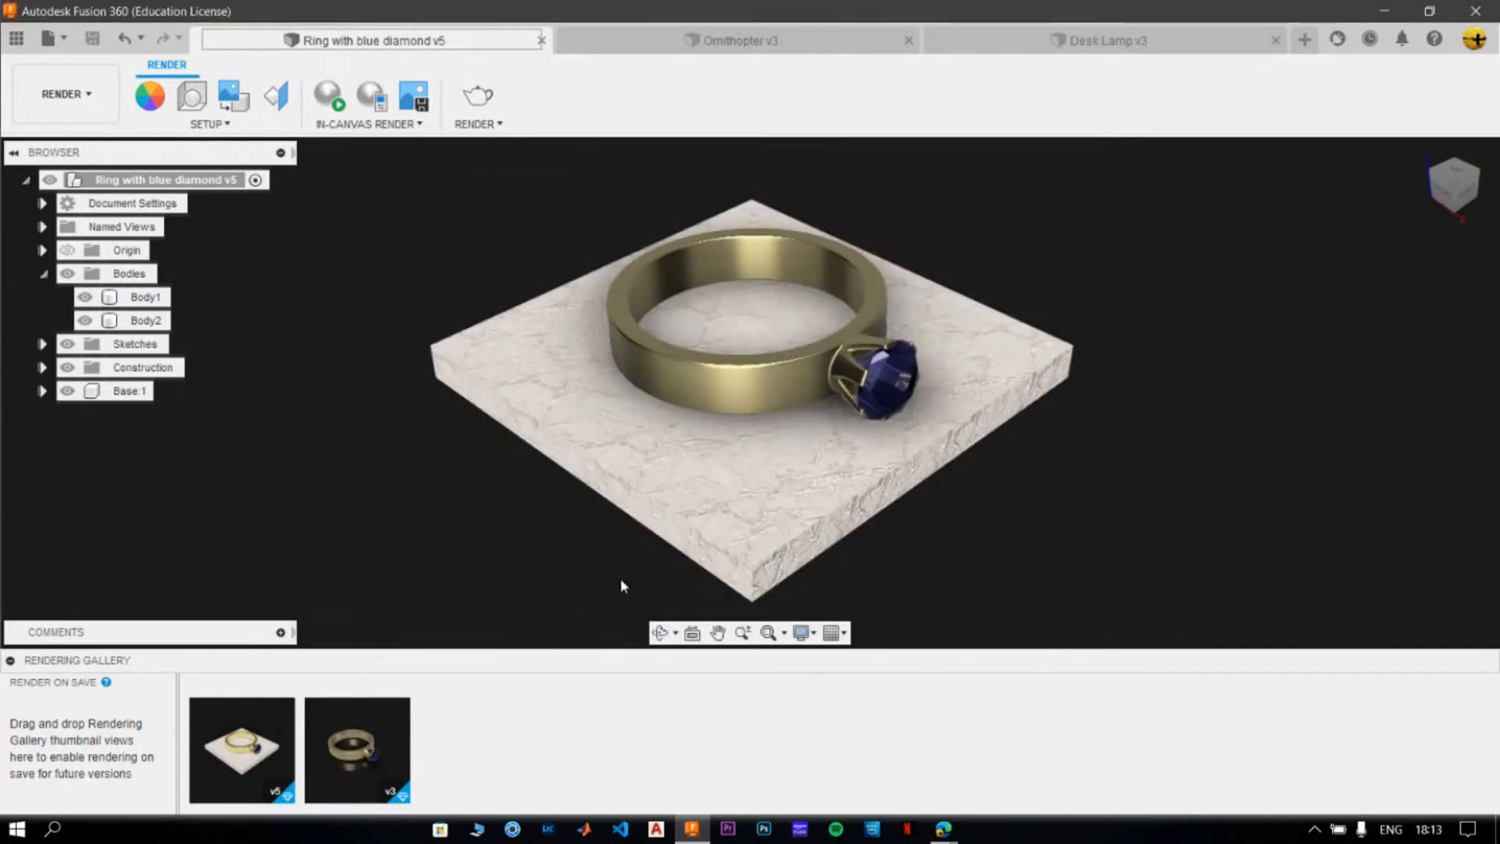
- Download the ring's v5 render as a PNG image to the Rendering Livestream folder and close the ring design
click(278, 754)
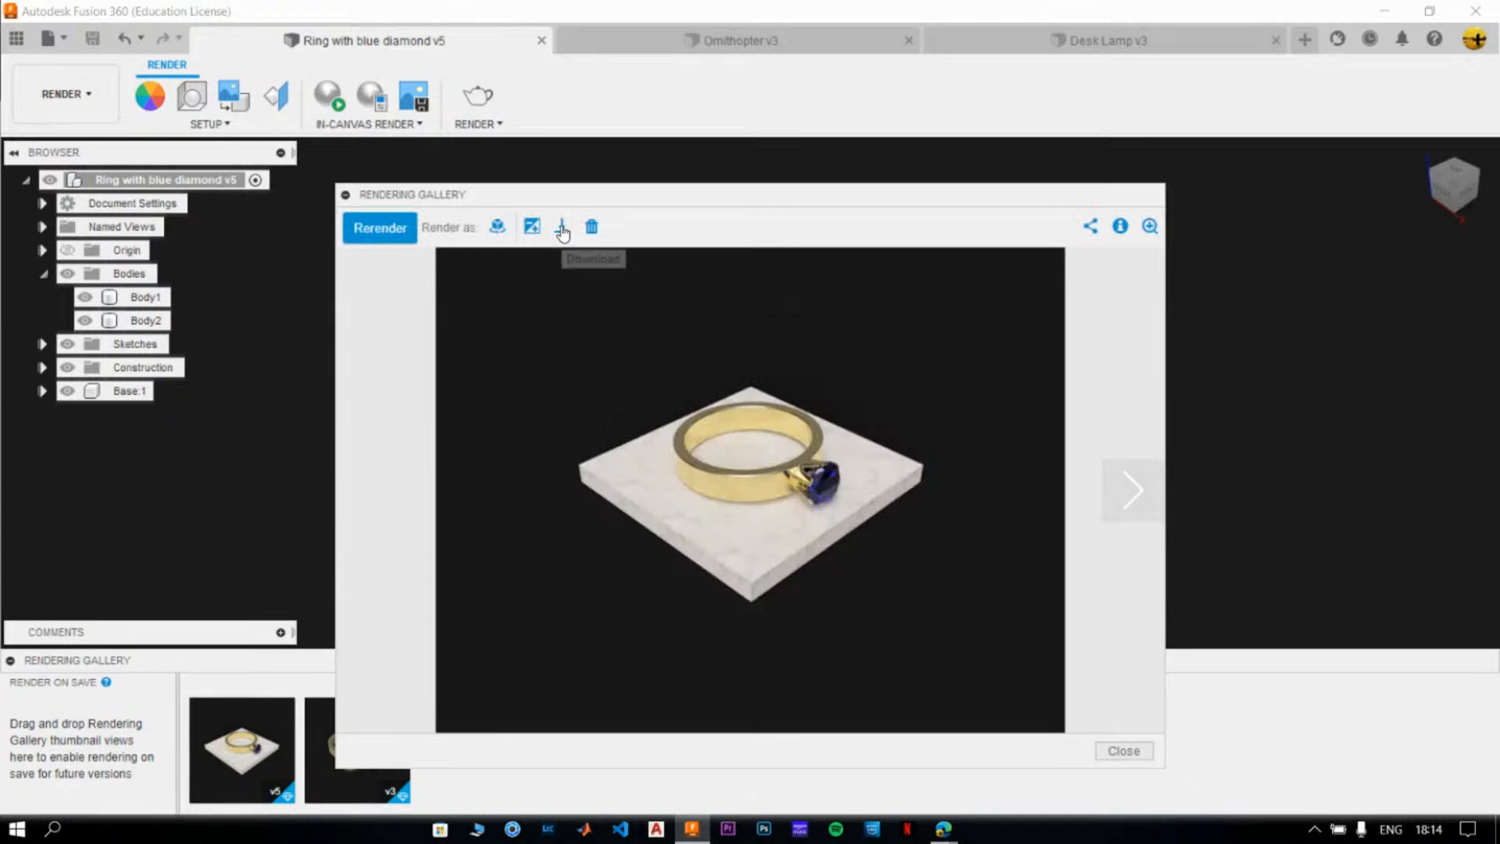
click(563, 228)
click(632, 264)
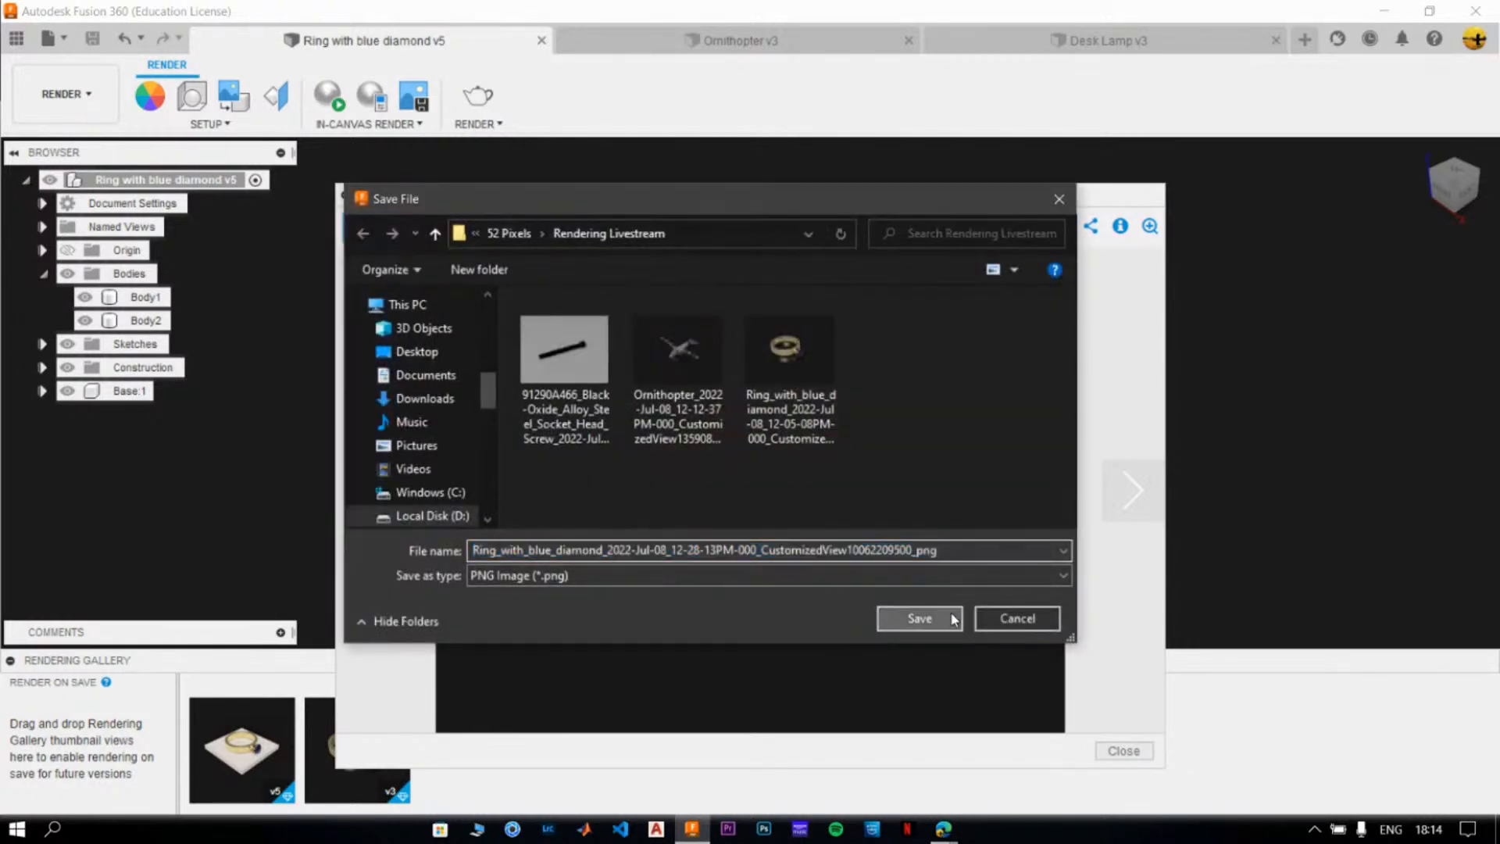
click(953, 619)
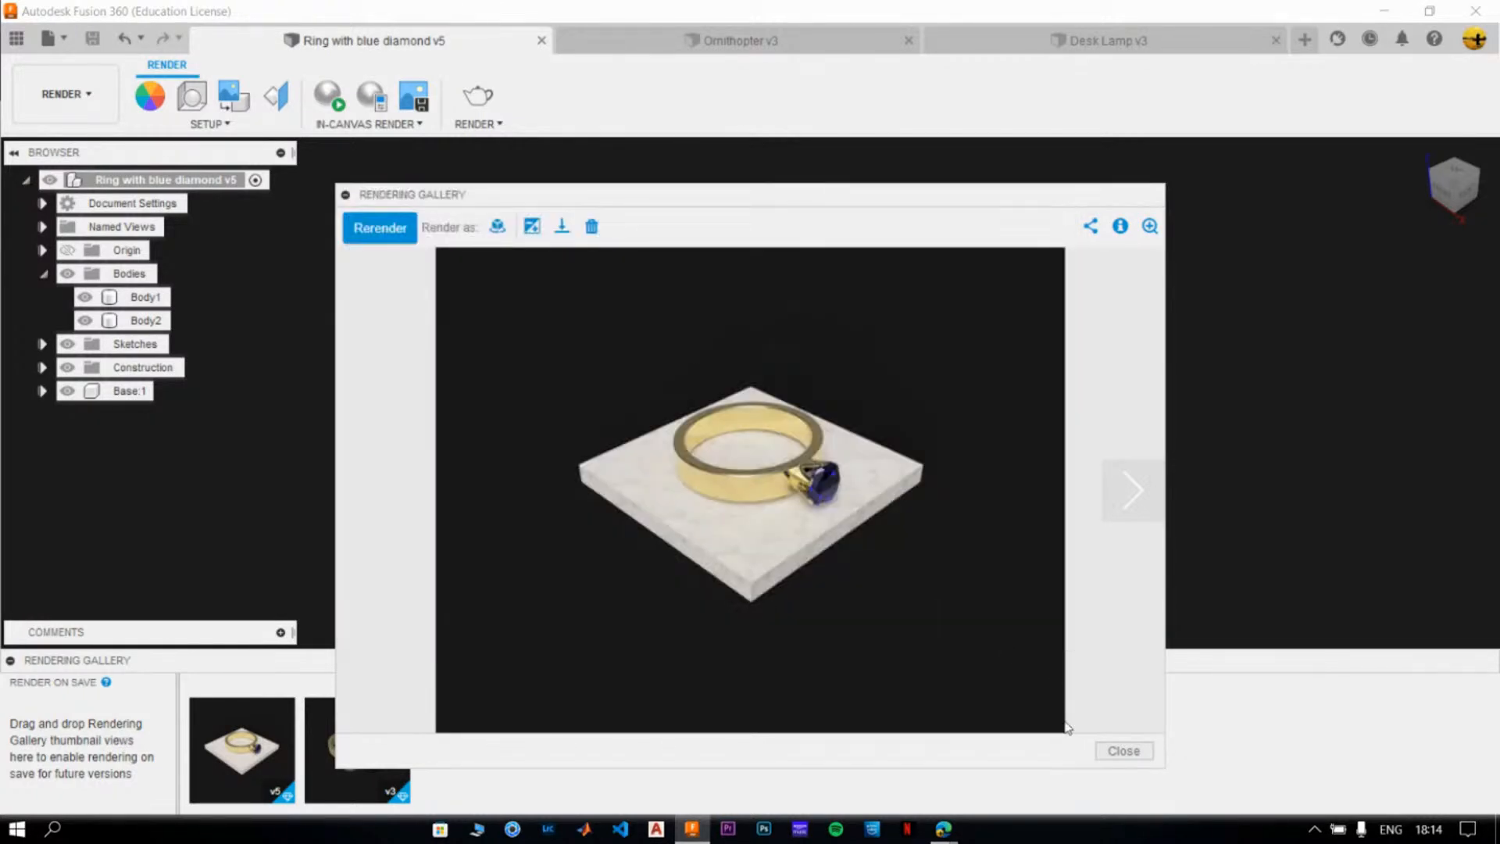
click(1124, 751)
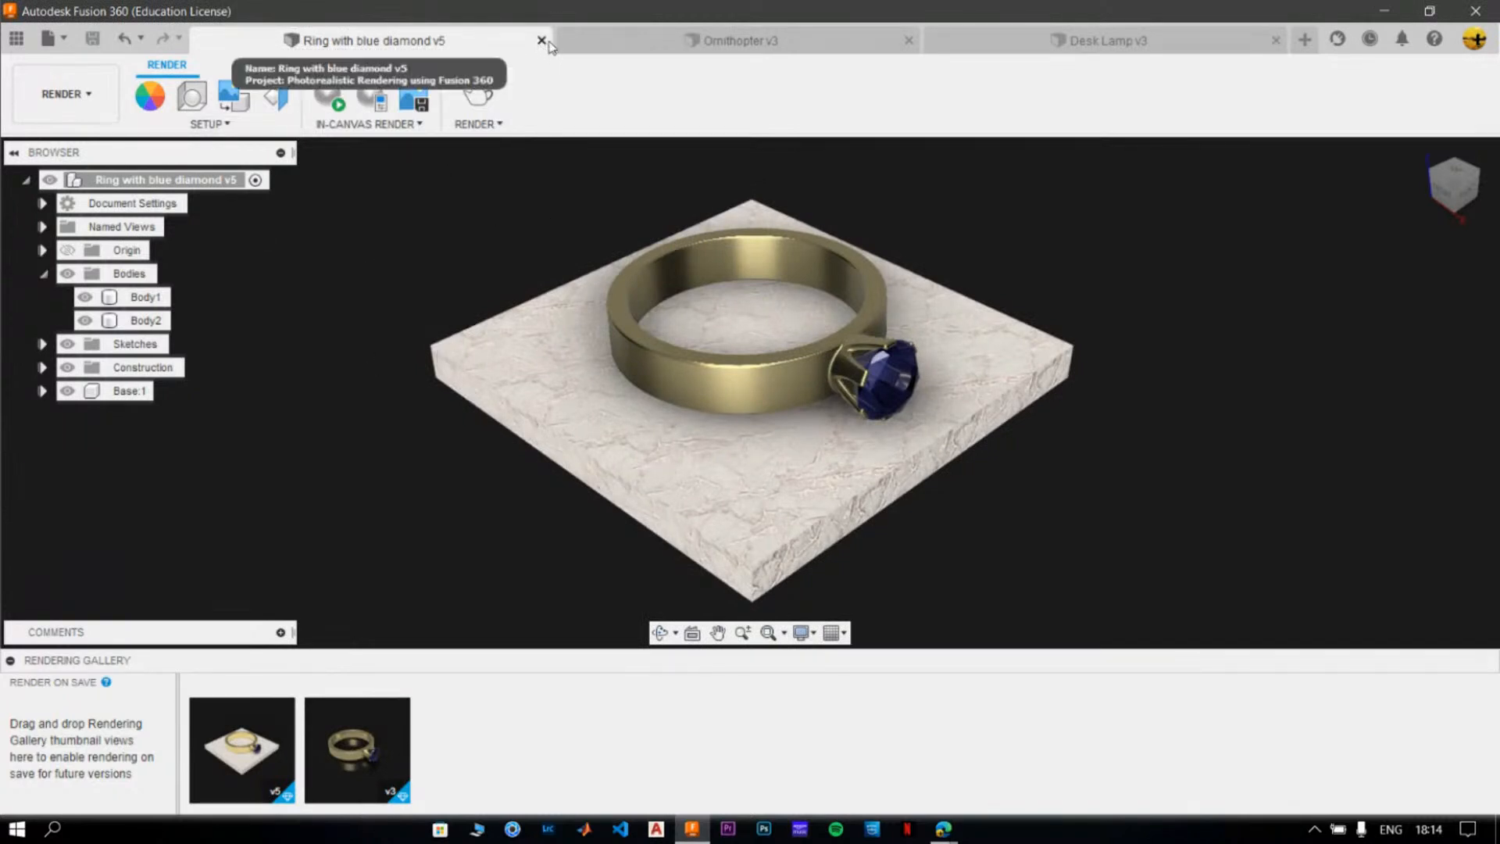
click(541, 39)
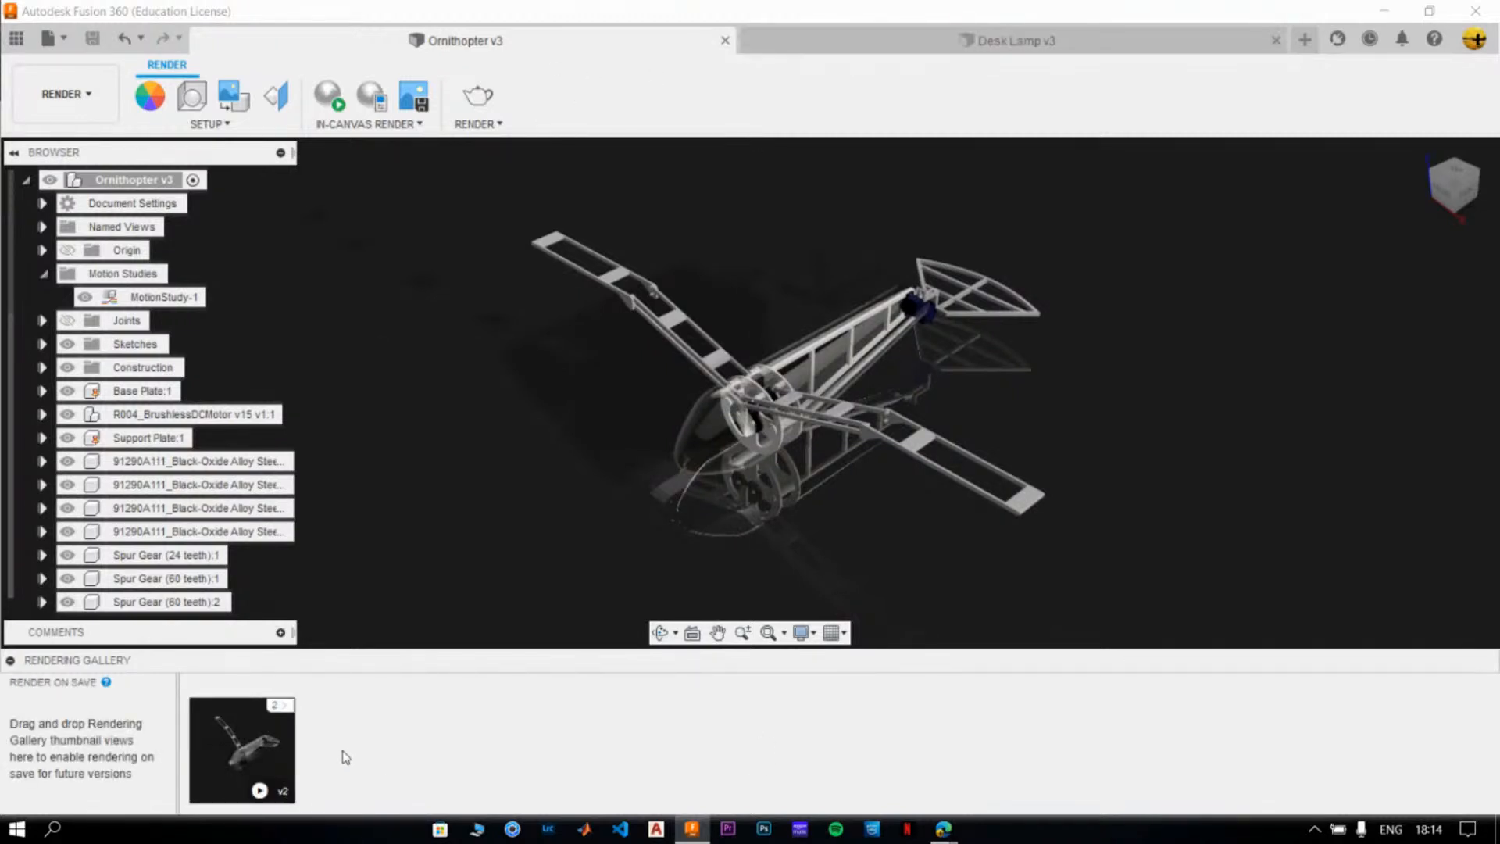
- Play the Ornithopter's rendered motion study and download it as an MP4 video to the Rendering Livestream folder
click(280, 707)
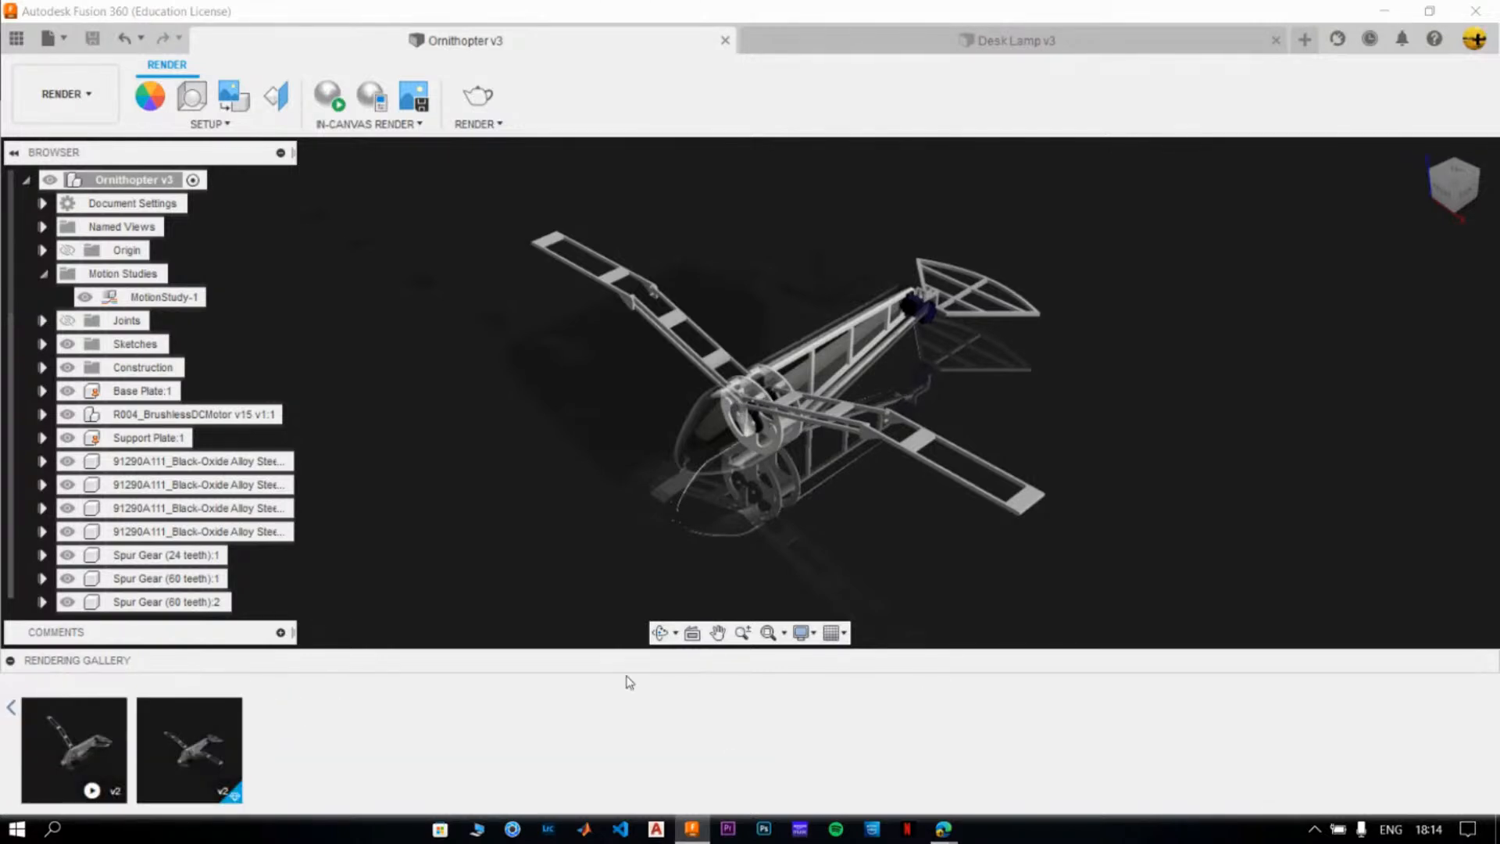
click(73, 749)
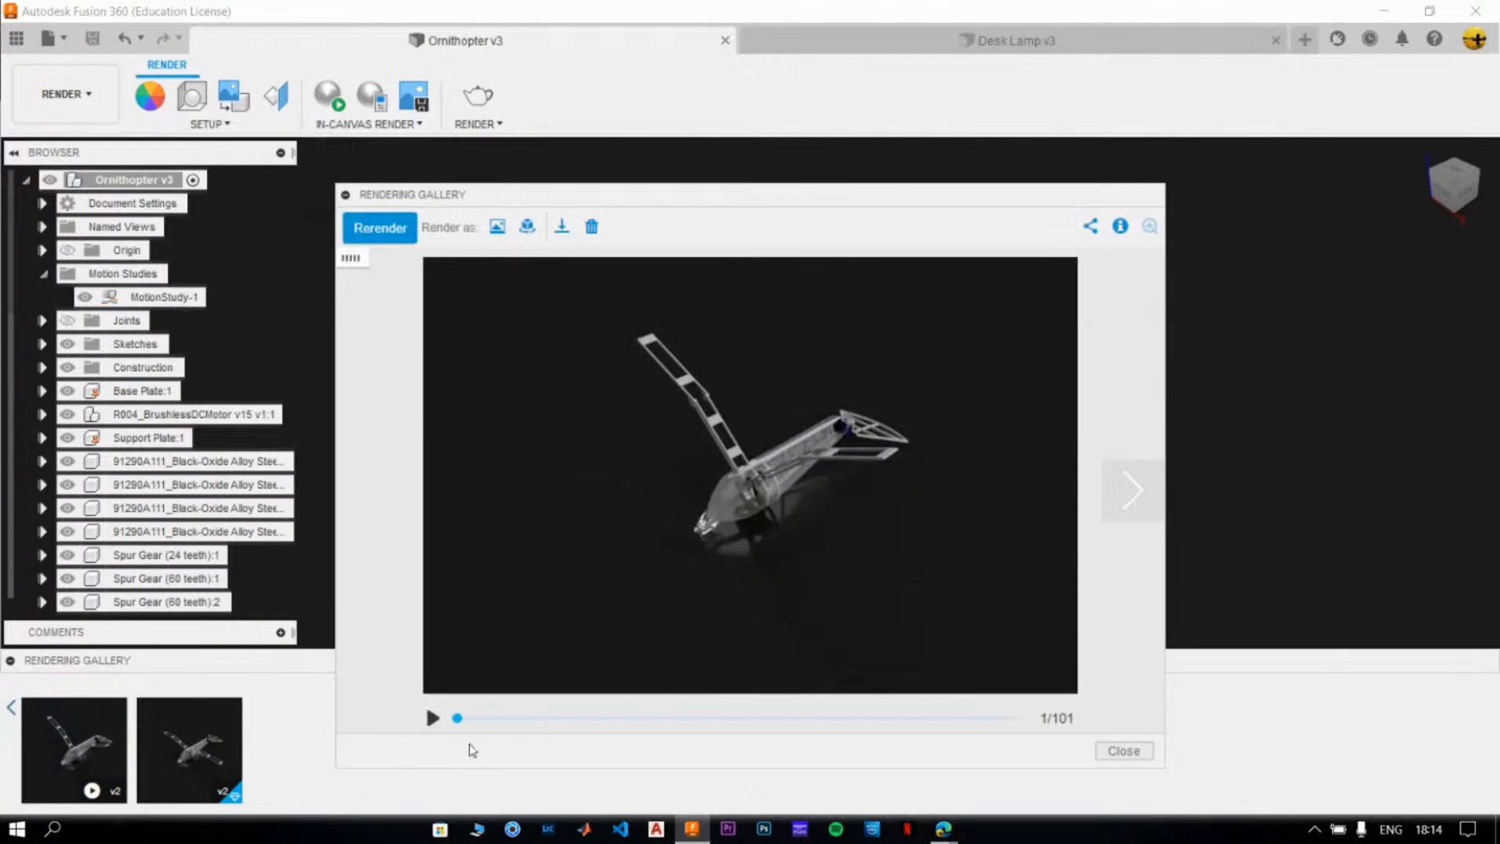
click(433, 719)
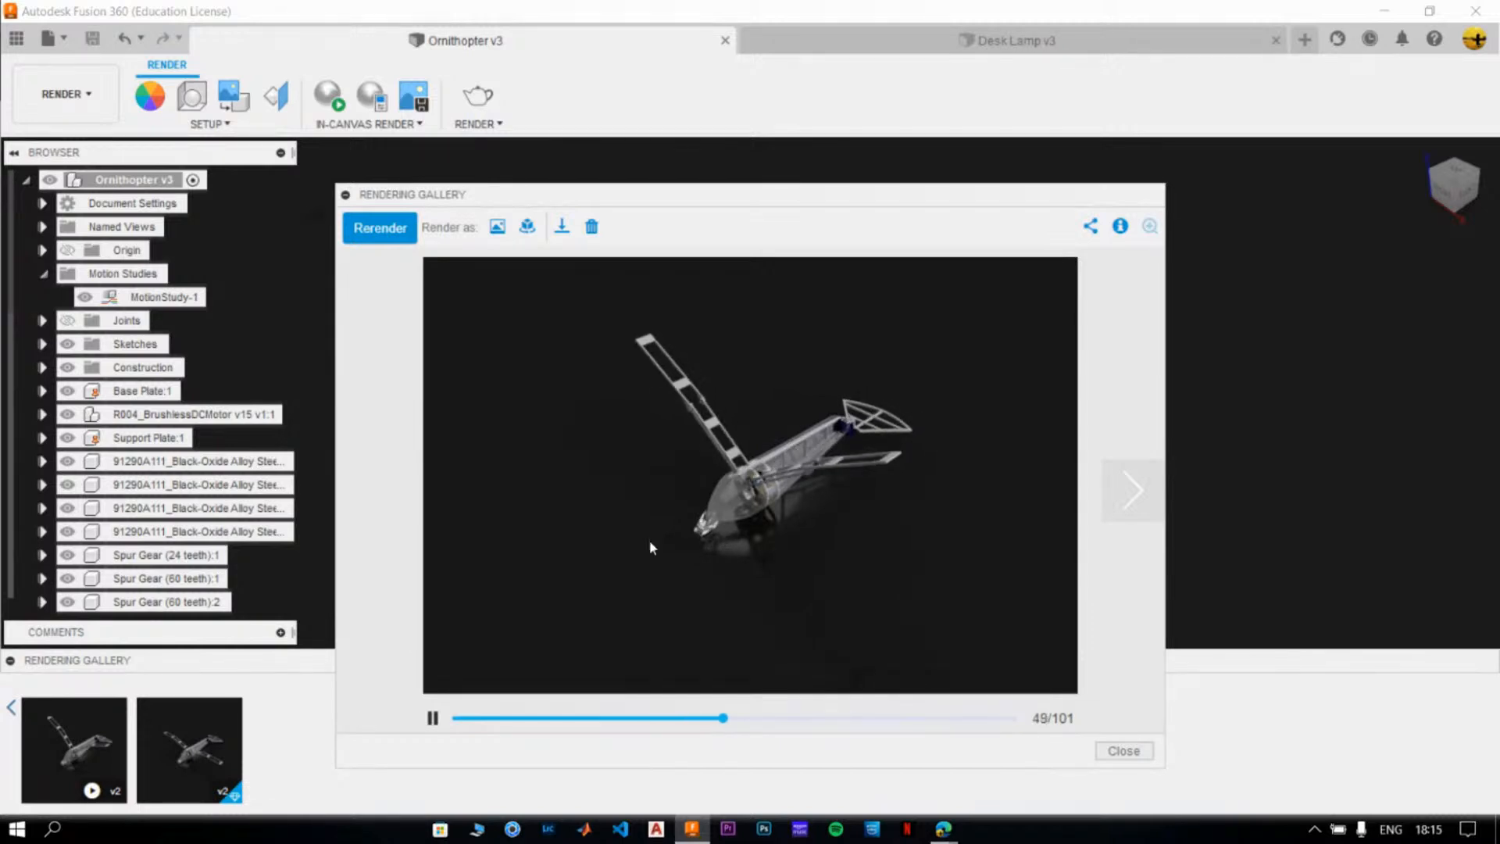
click(564, 227)
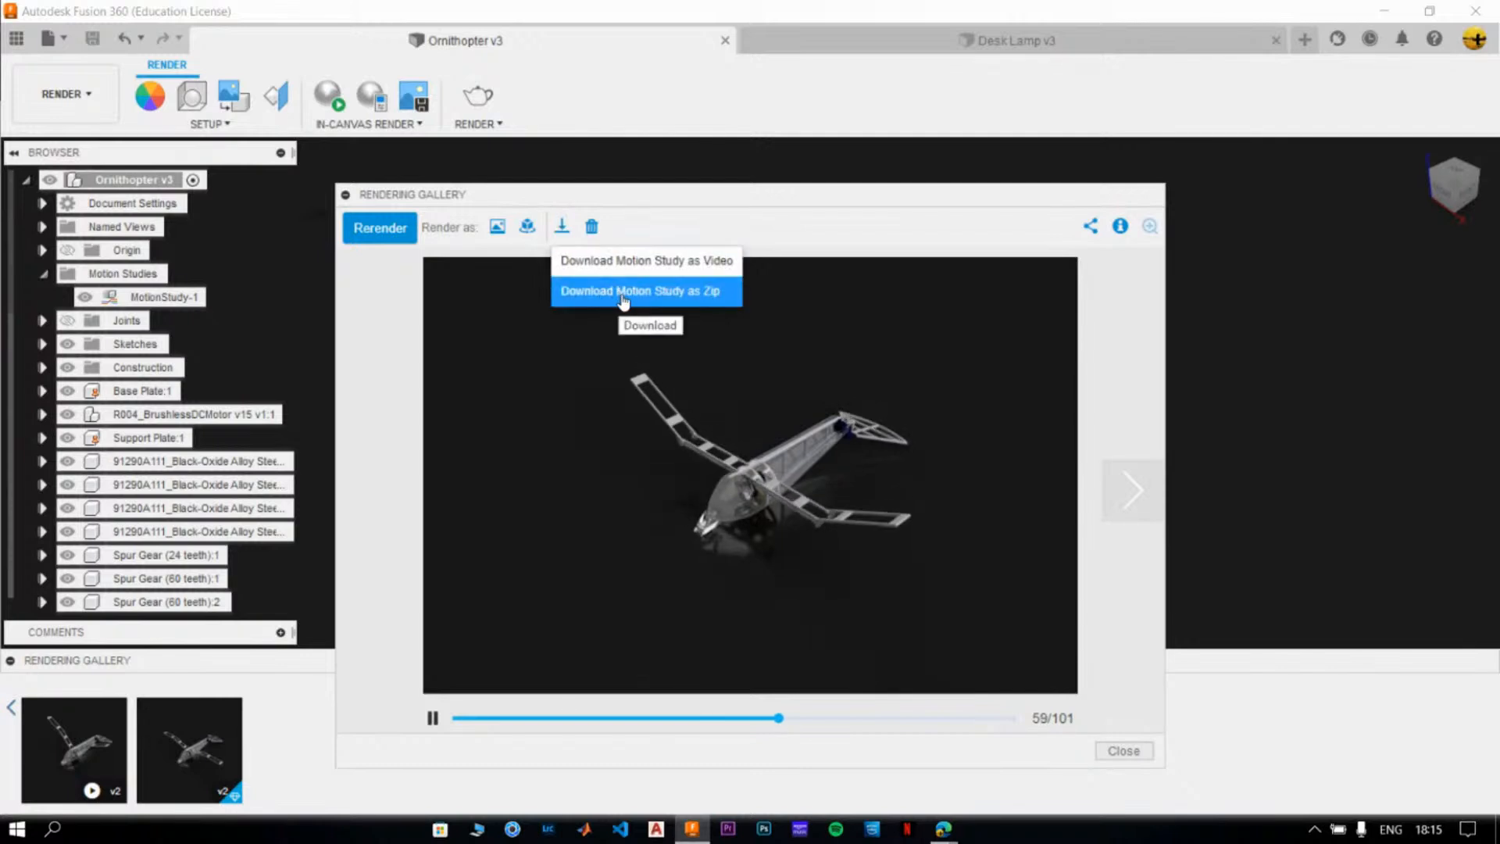
click(632, 262)
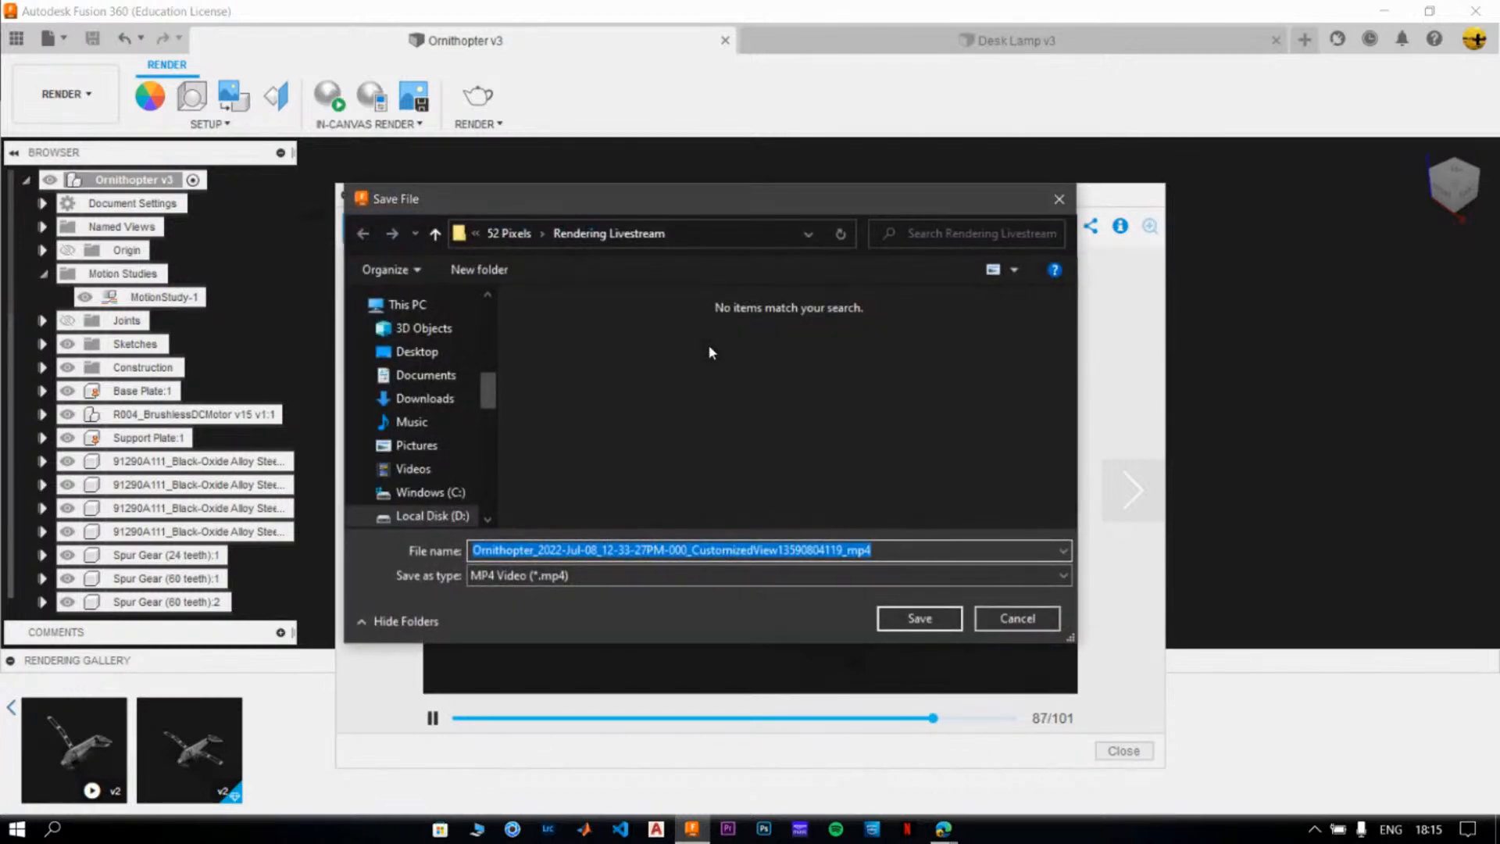
click(927, 621)
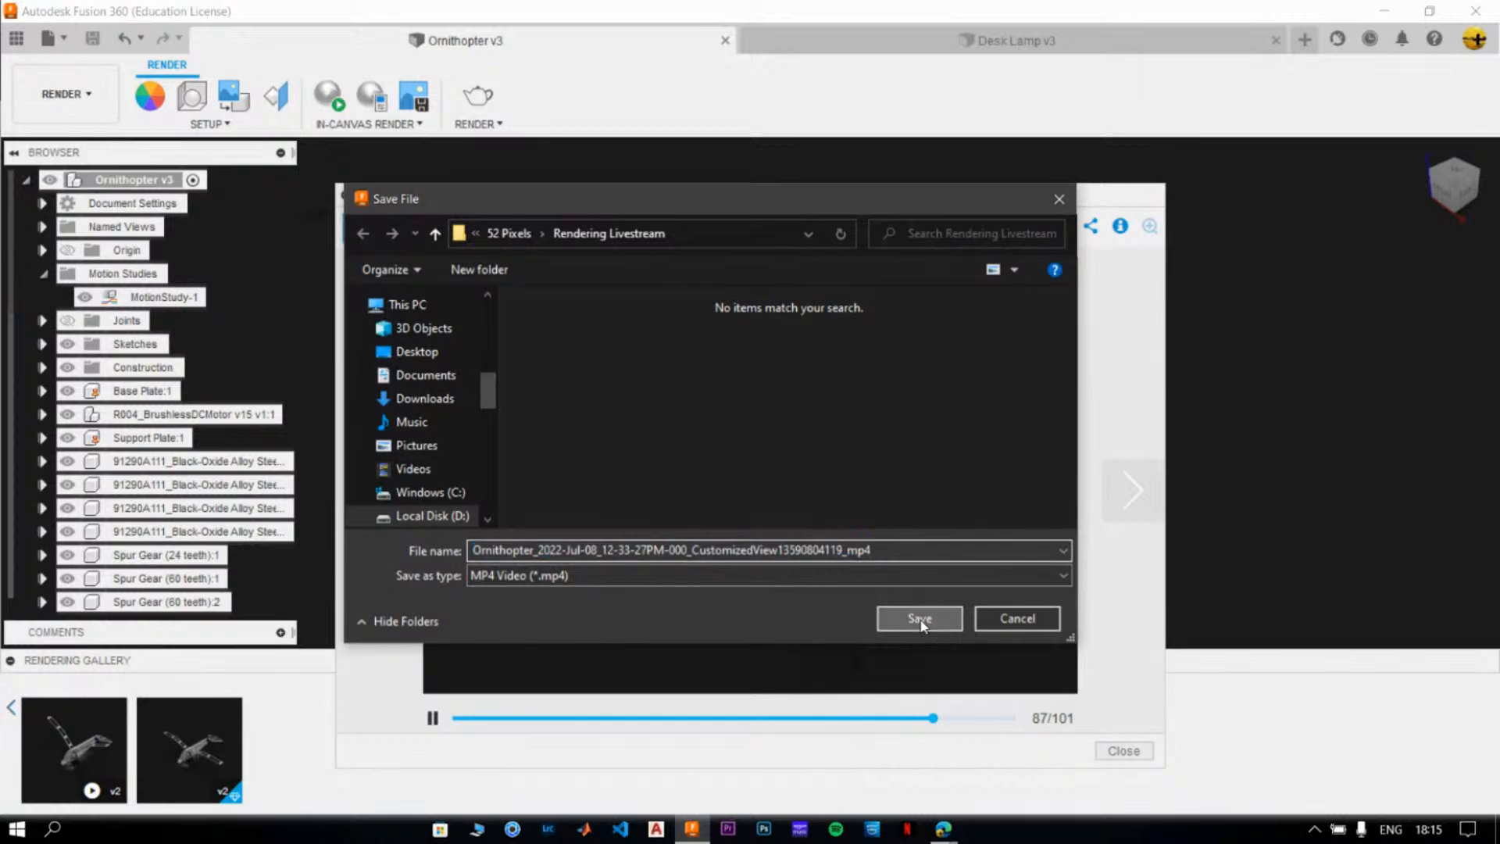
click(1123, 750)
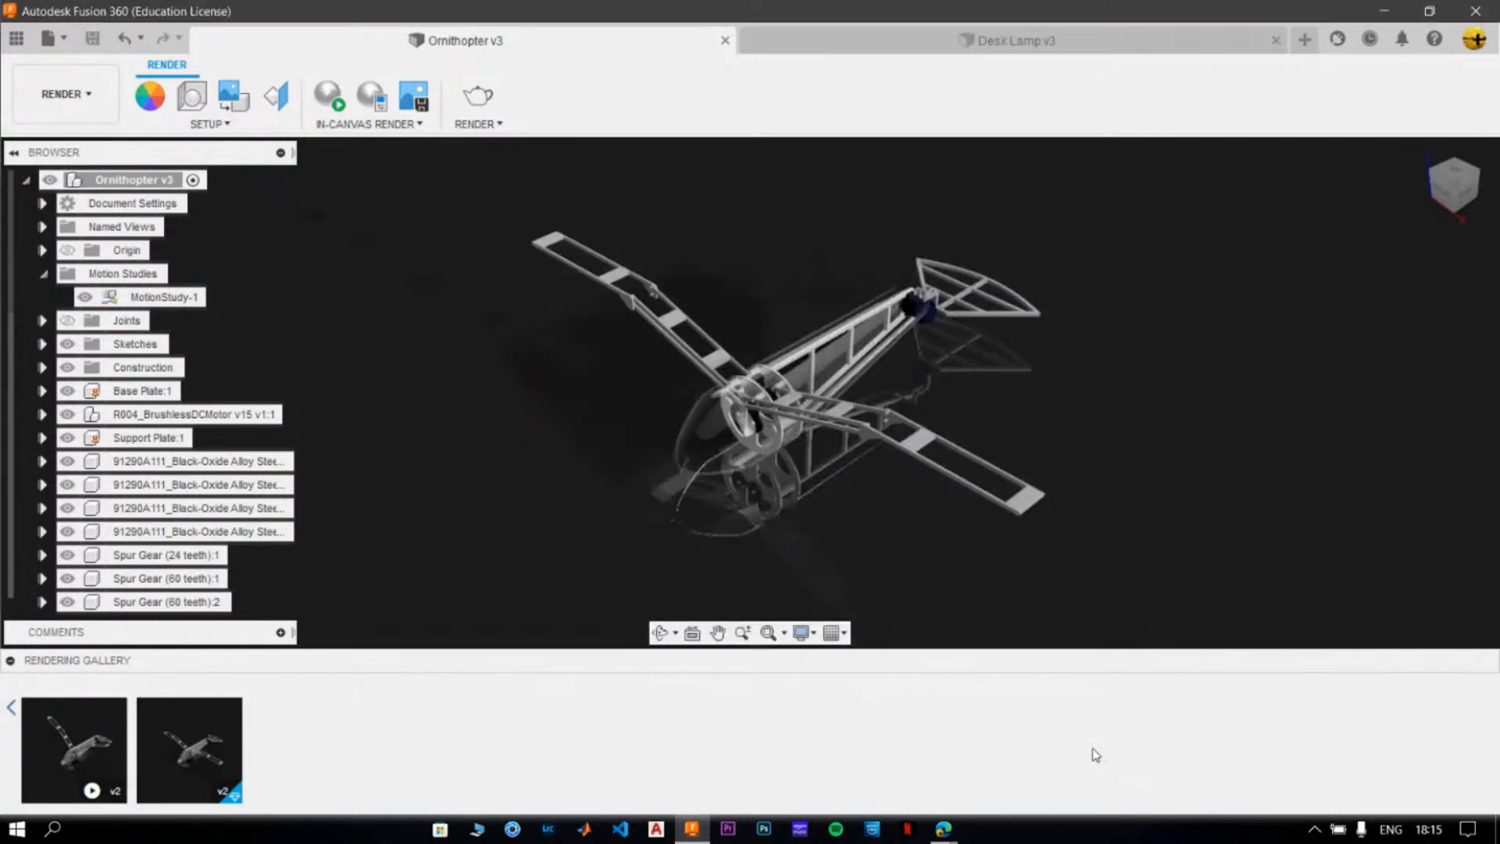
- Switch to File Explorer and open the black-oxide socket head screw render from the Rendering Livestream folder in Photos
click(478, 828)
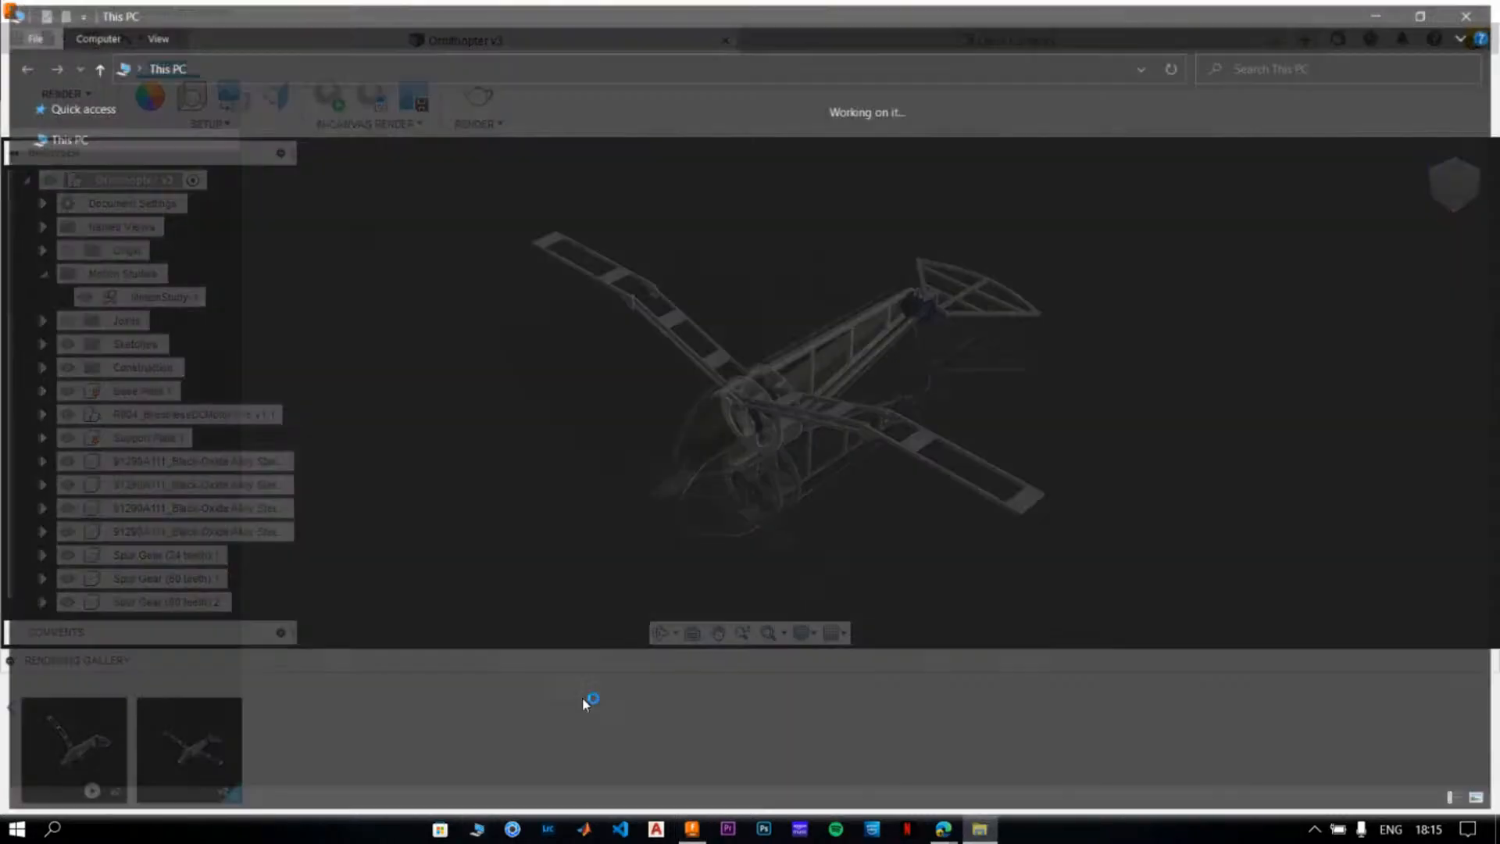
click(167, 335)
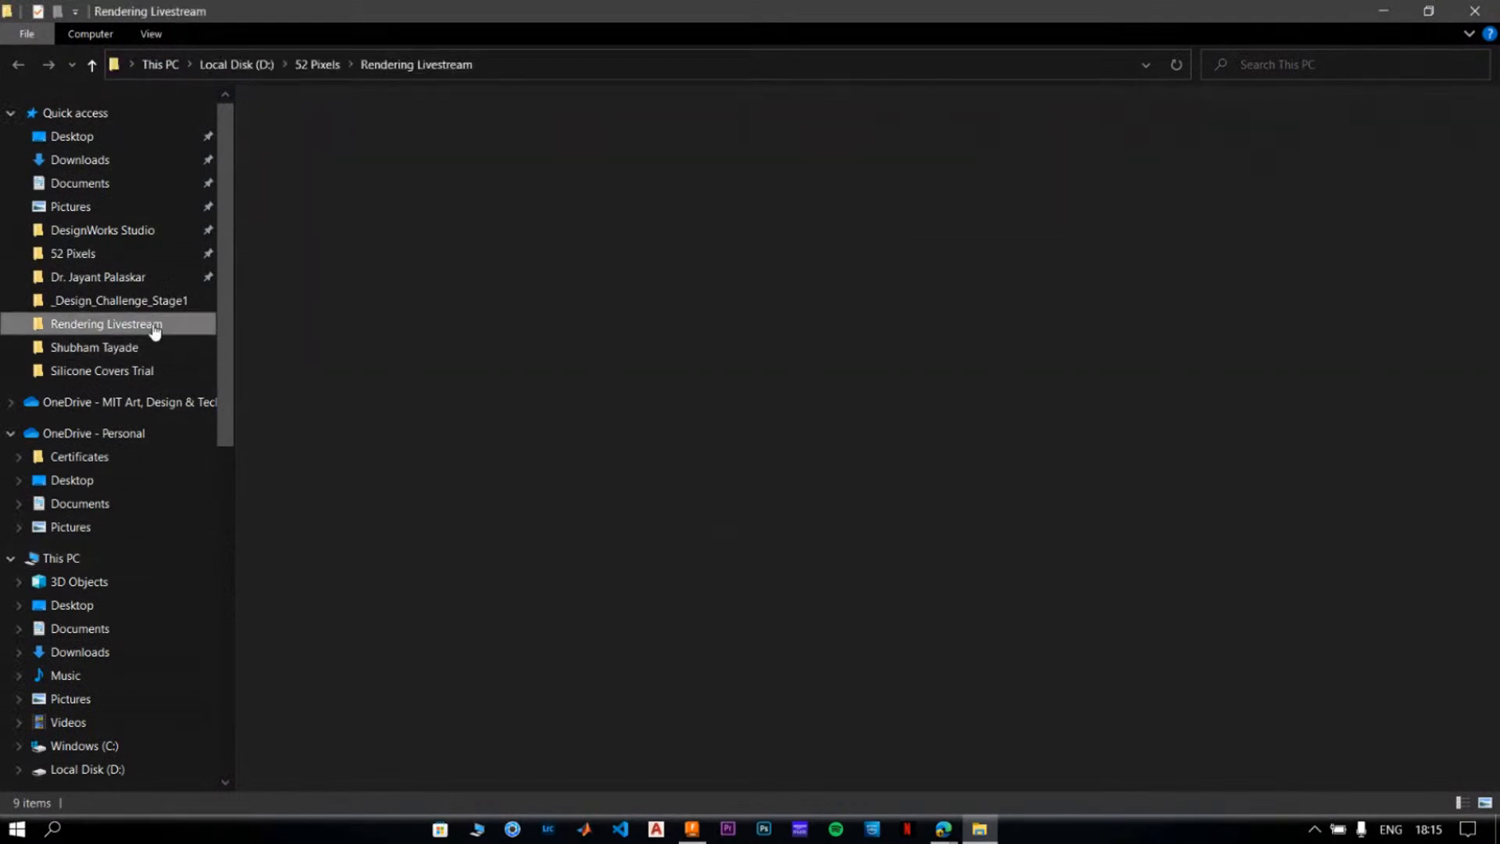
double_click(425, 150)
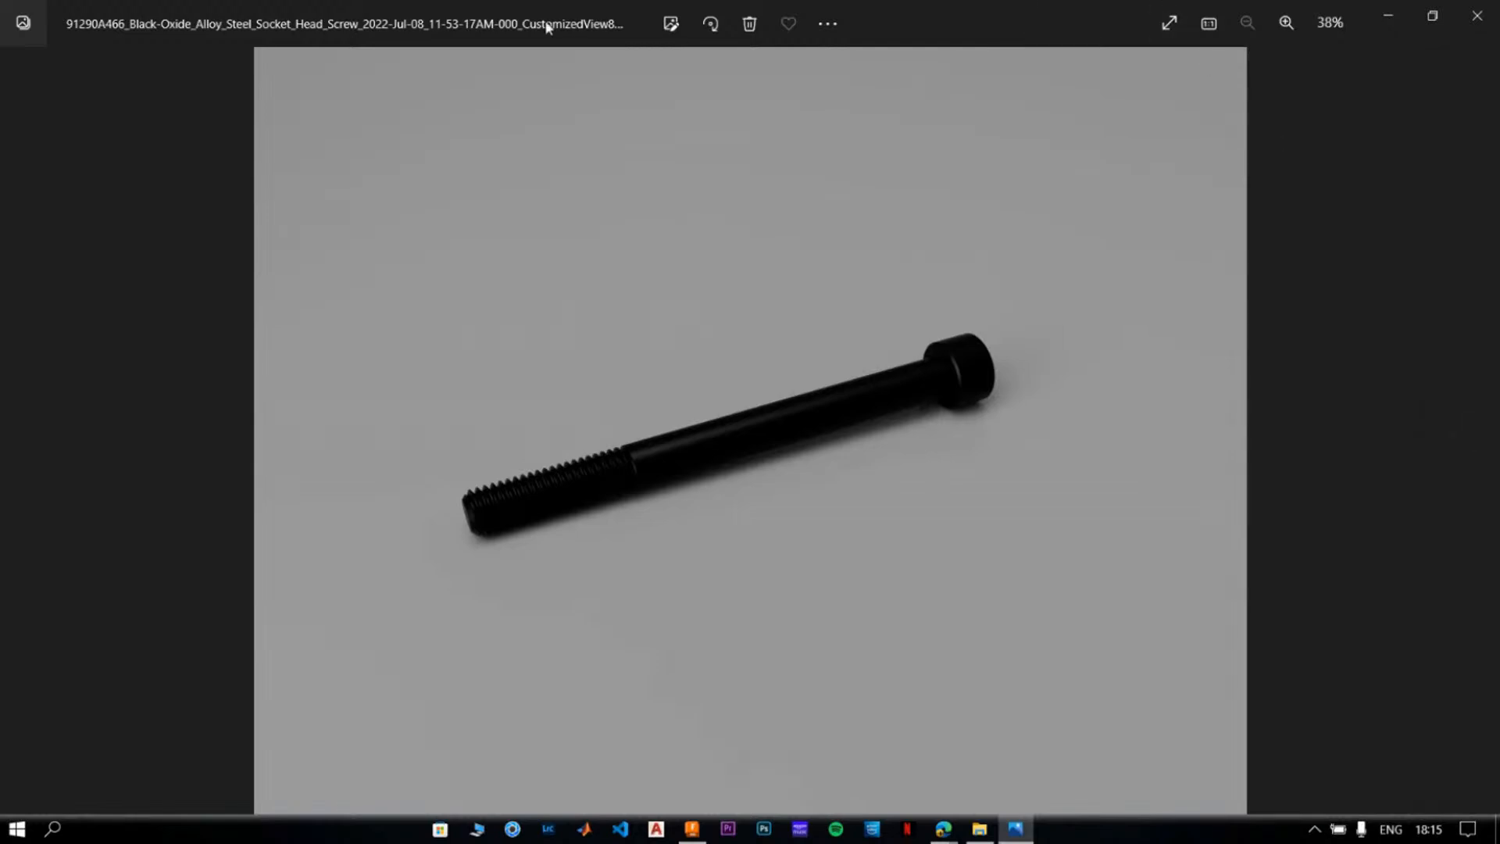
- Crop the socket head screw render more tightly around the screw and save it over the original file
click(680, 22)
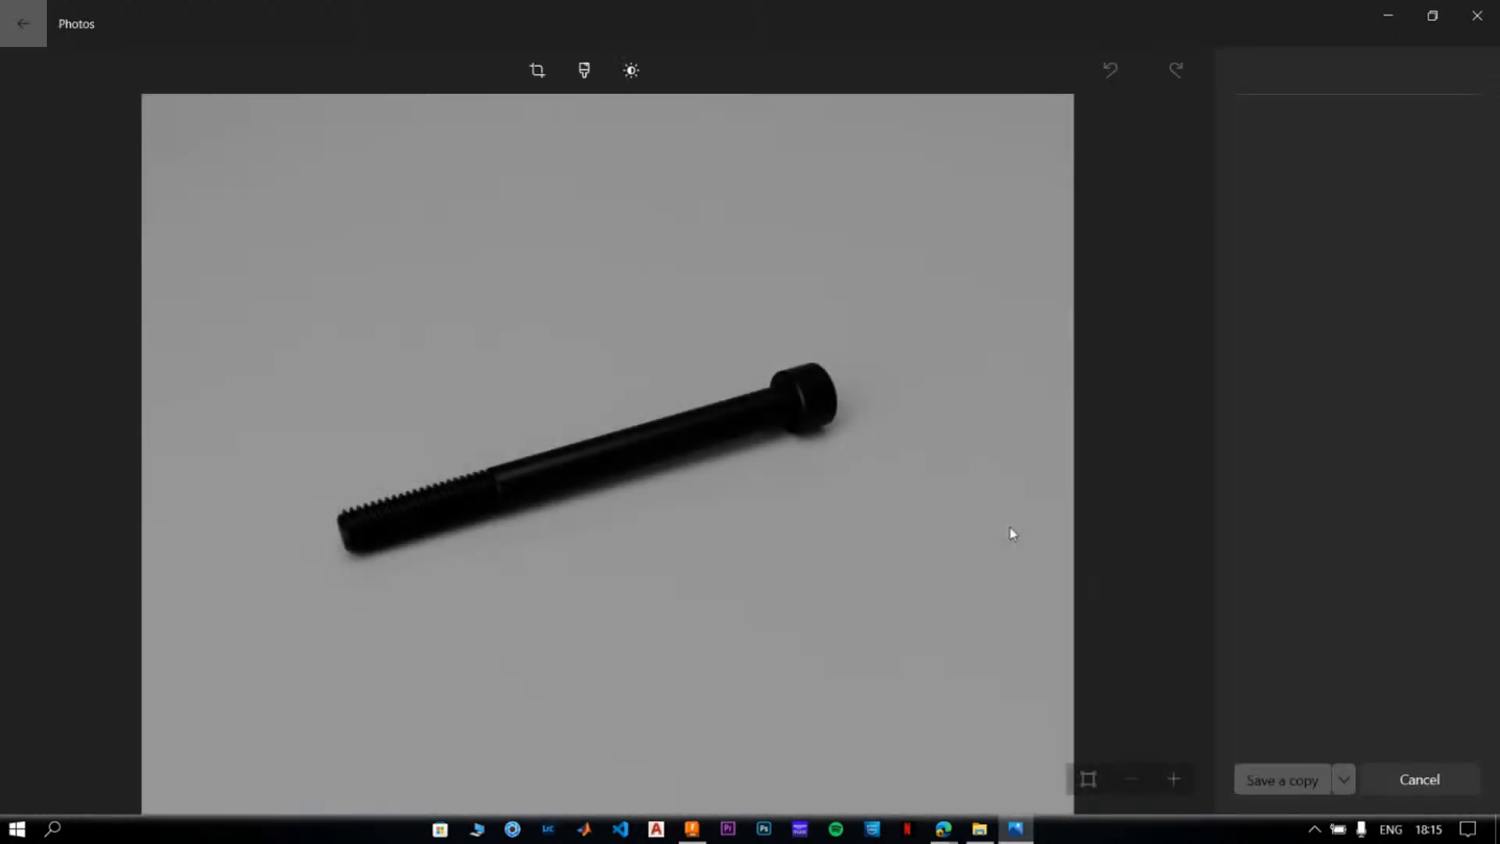
drag(1023, 131, 846, 307)
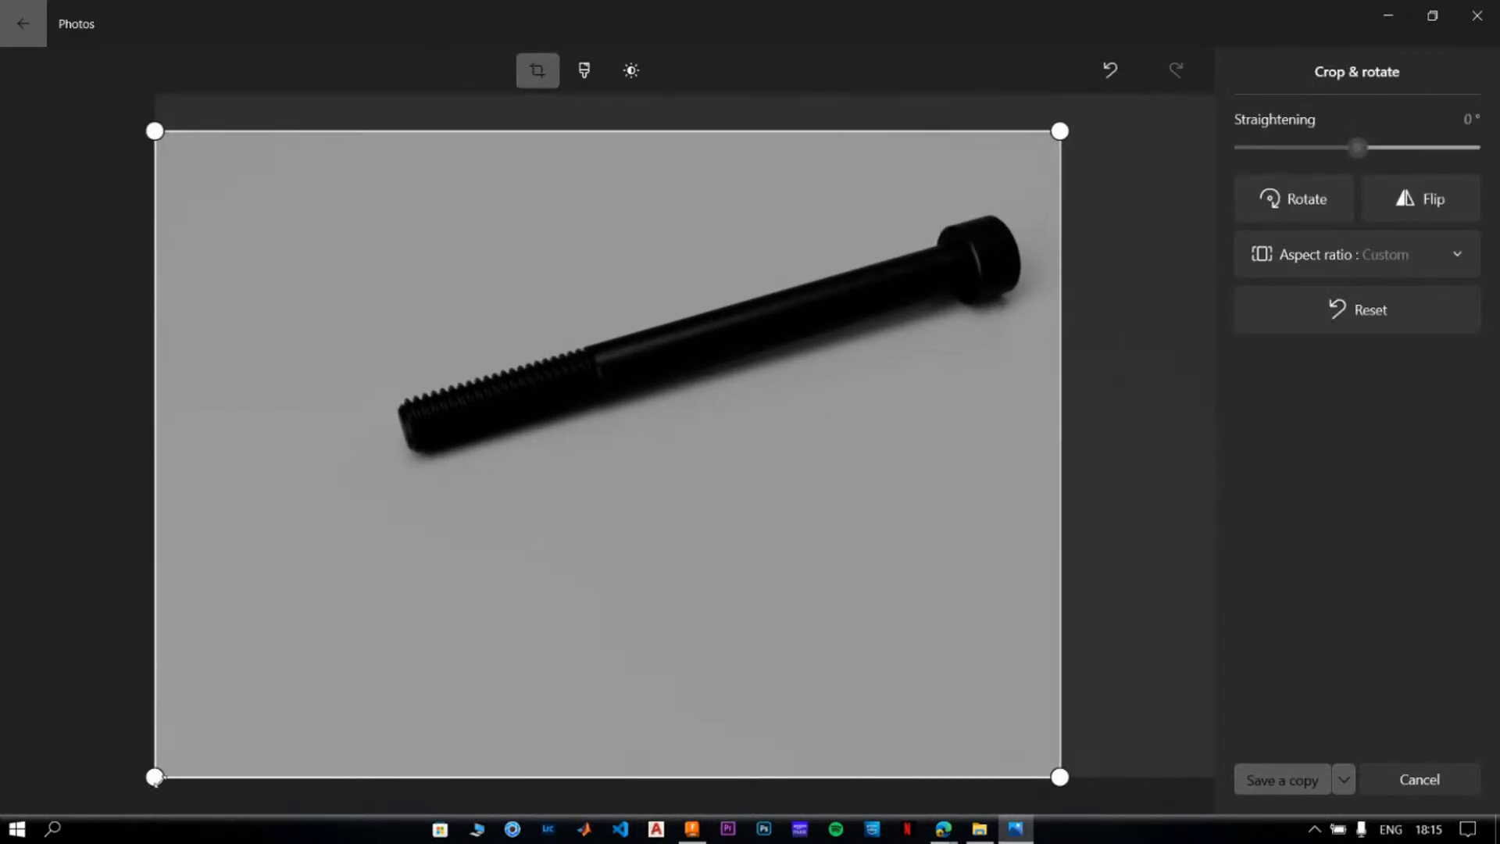
drag(154, 778, 360, 705)
click(1344, 780)
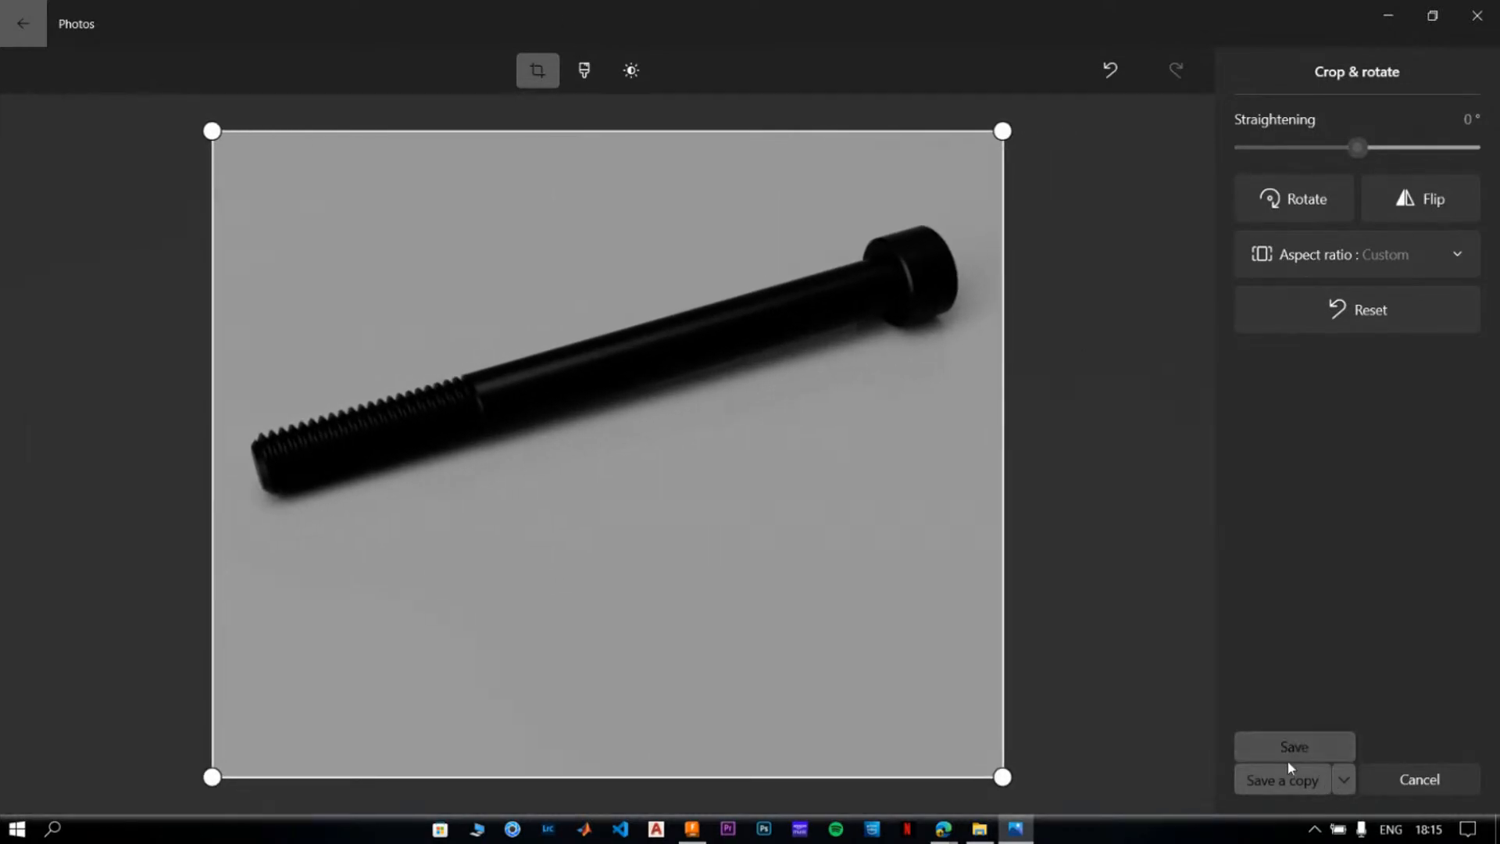
click(1286, 750)
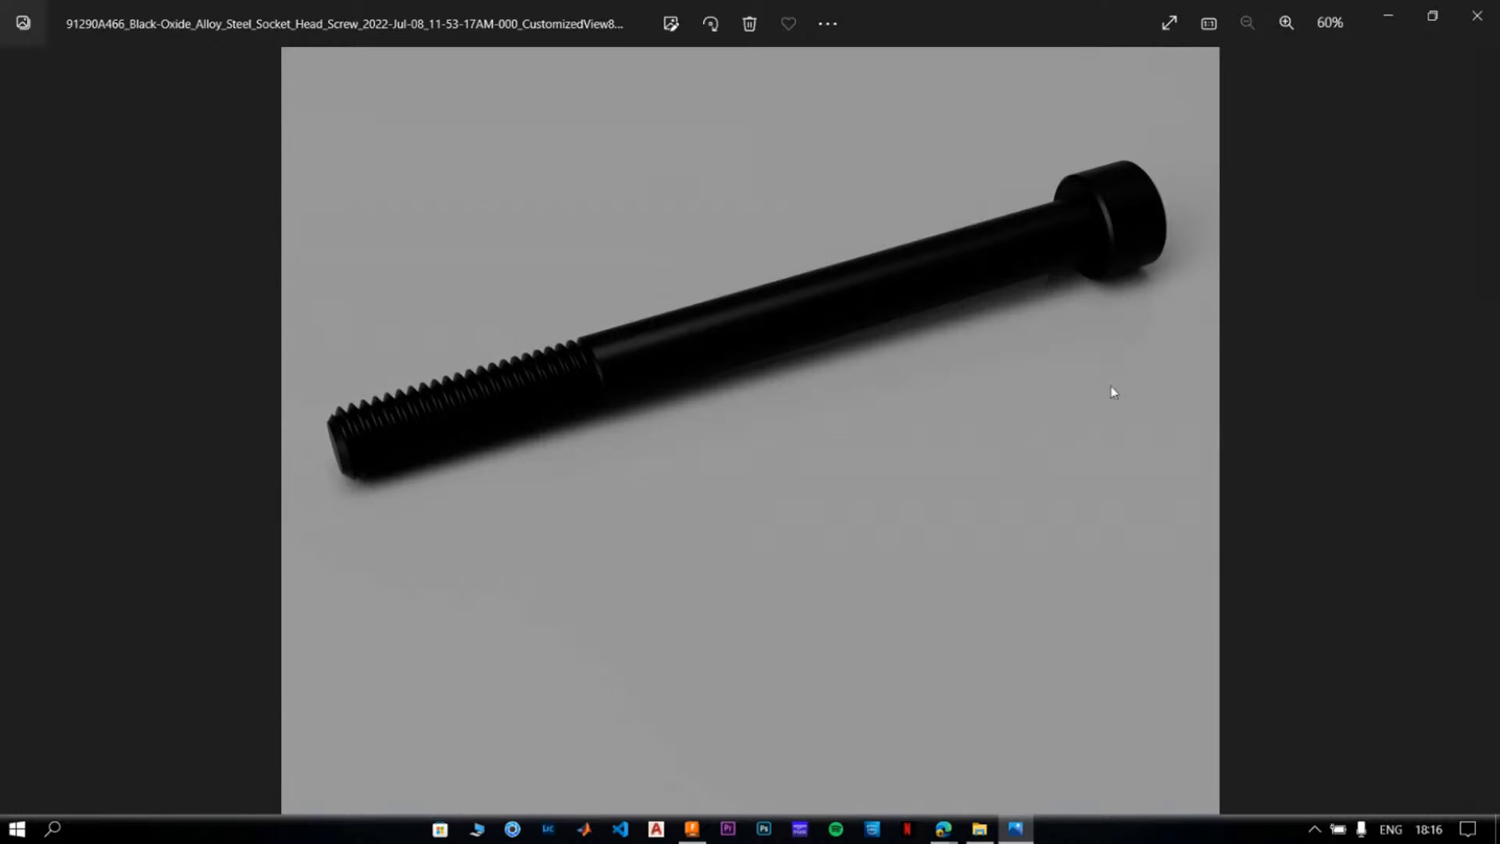
- Crop the Ornithopter still render closer around the model, recentre it in the frame and save over the original image
click(1475, 432)
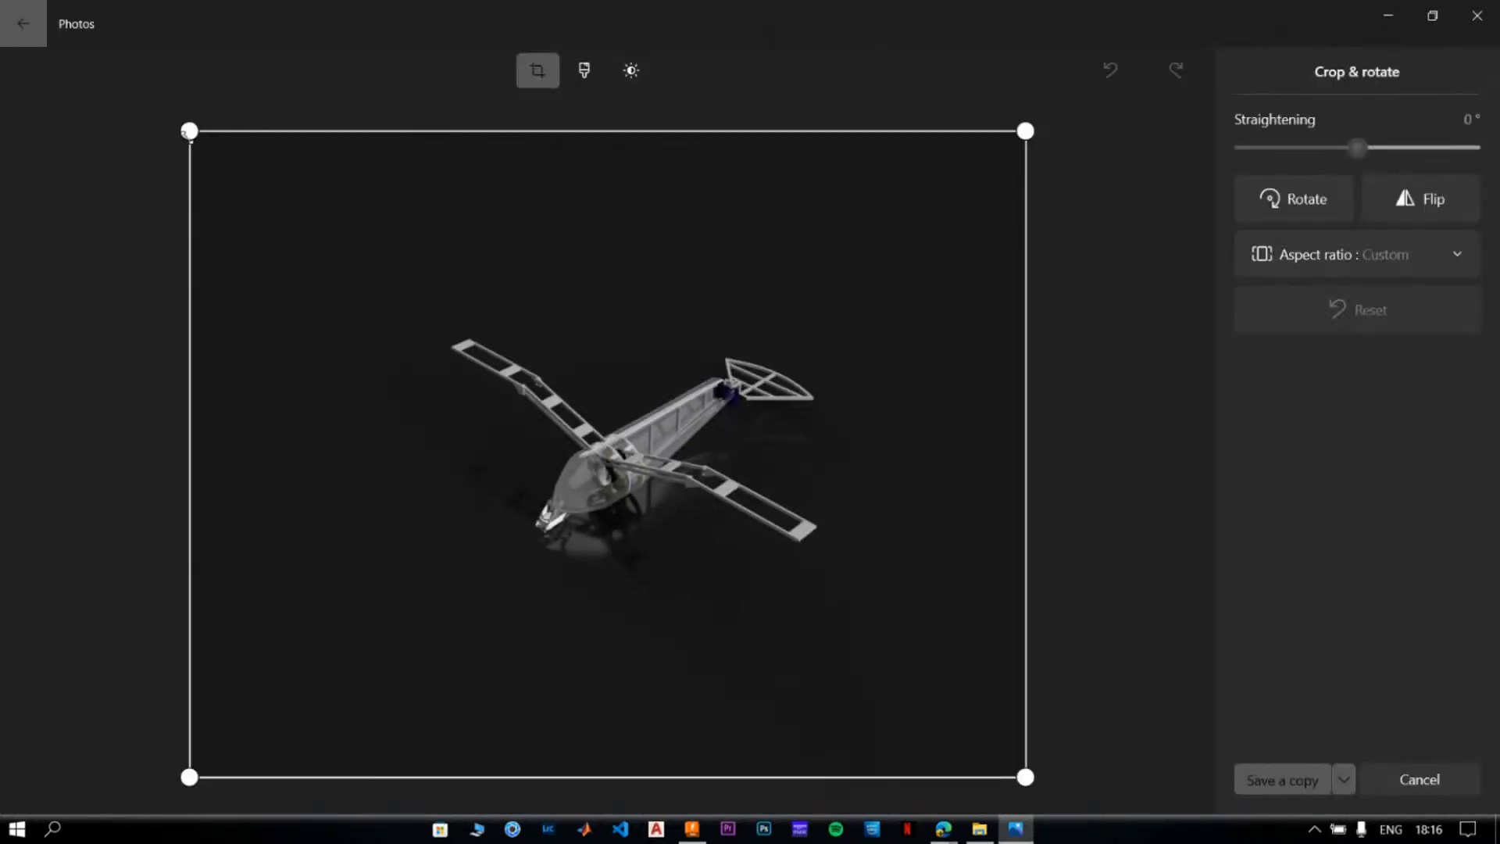
drag(189, 133, 382, 290)
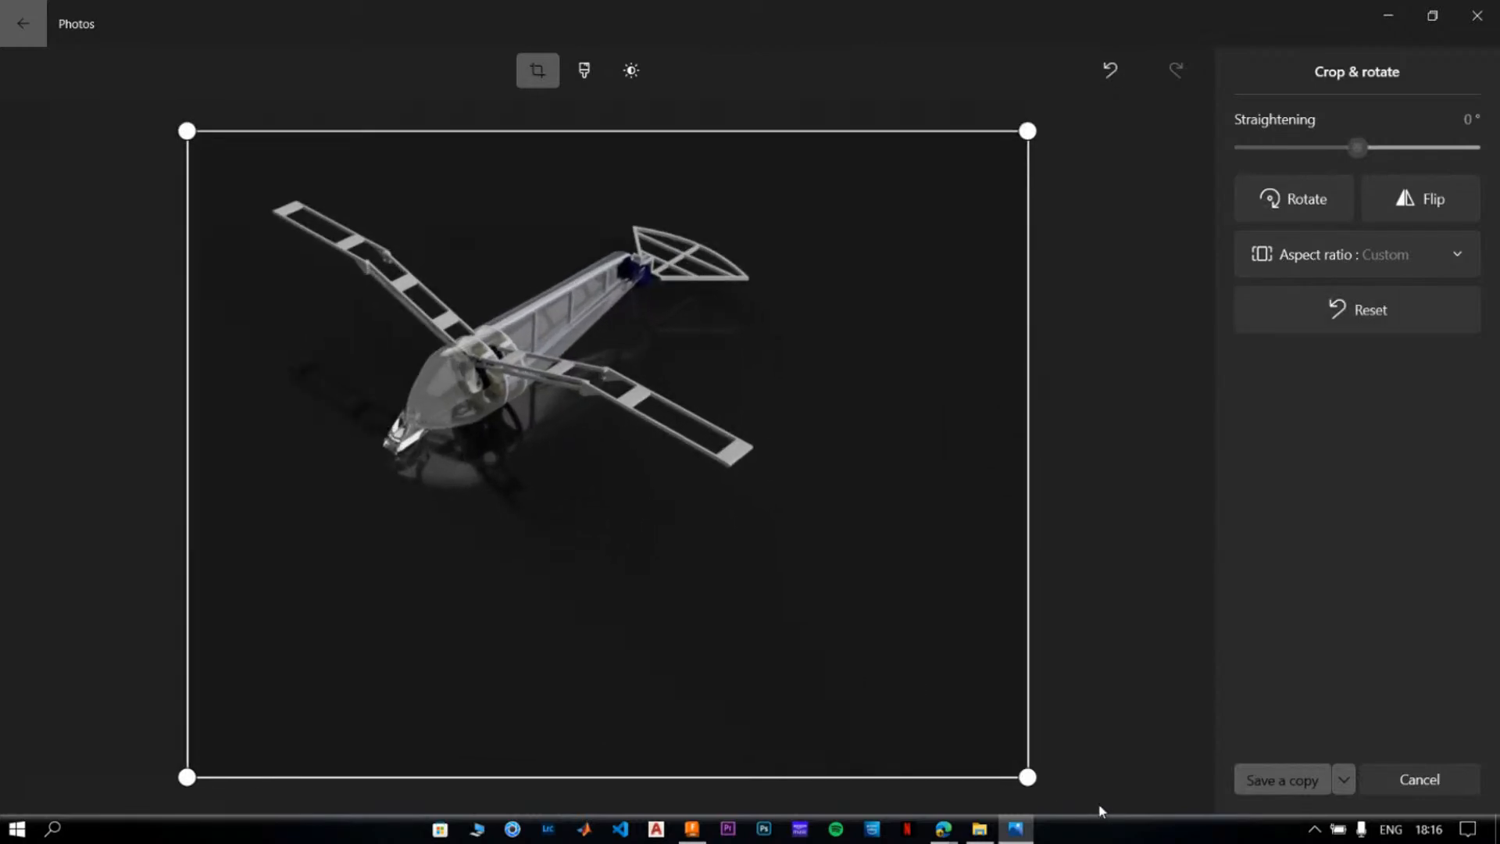
drag(1028, 778, 972, 762)
drag(632, 457, 656, 447)
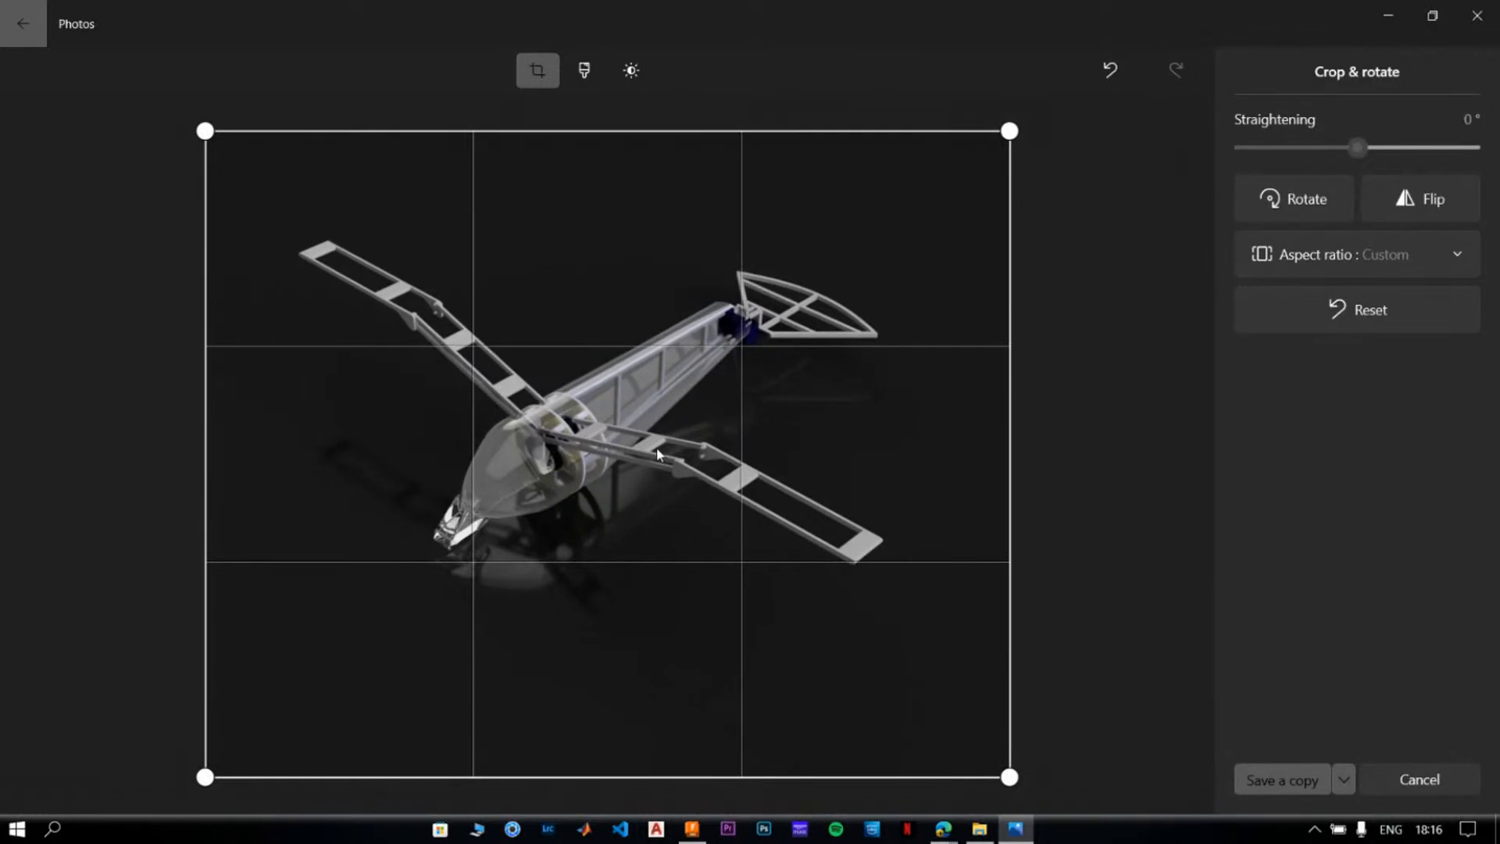
click(1344, 779)
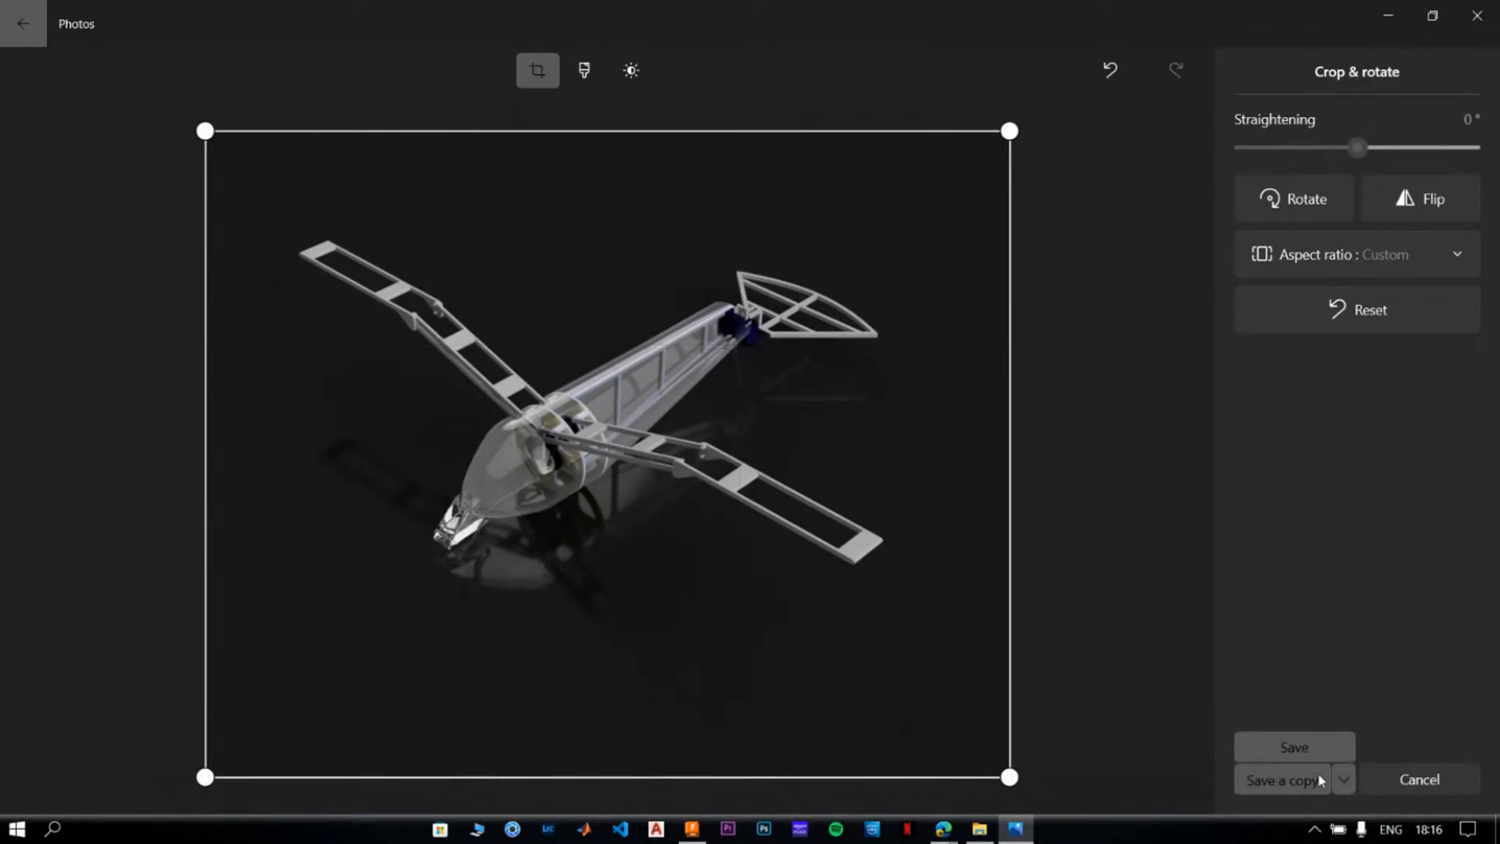
click(1289, 746)
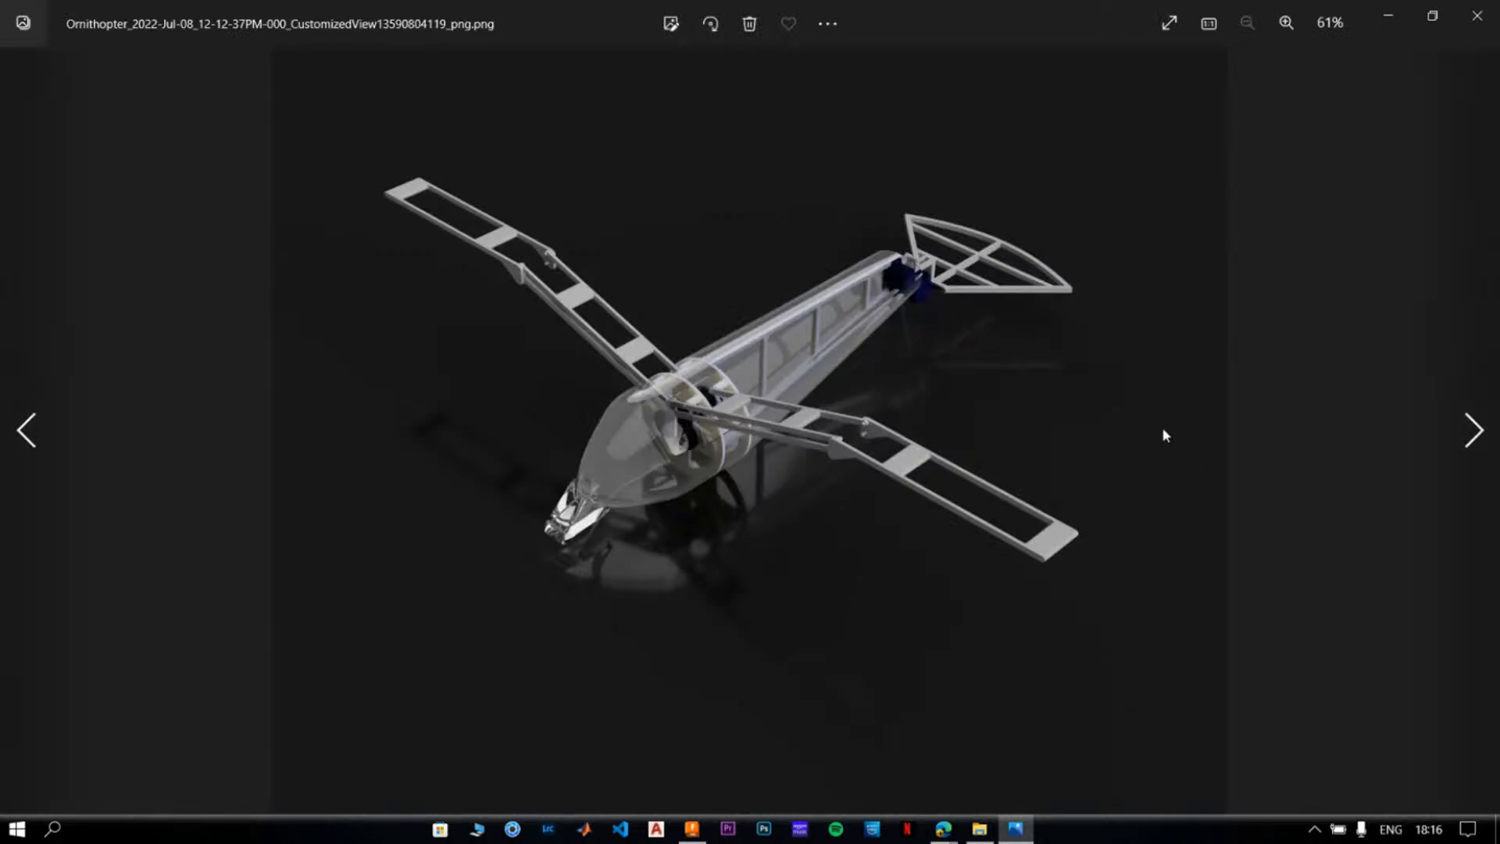
- Play the downloaded Ornithopter motion study video in Photos to check the wing-flapping animation
click(1474, 429)
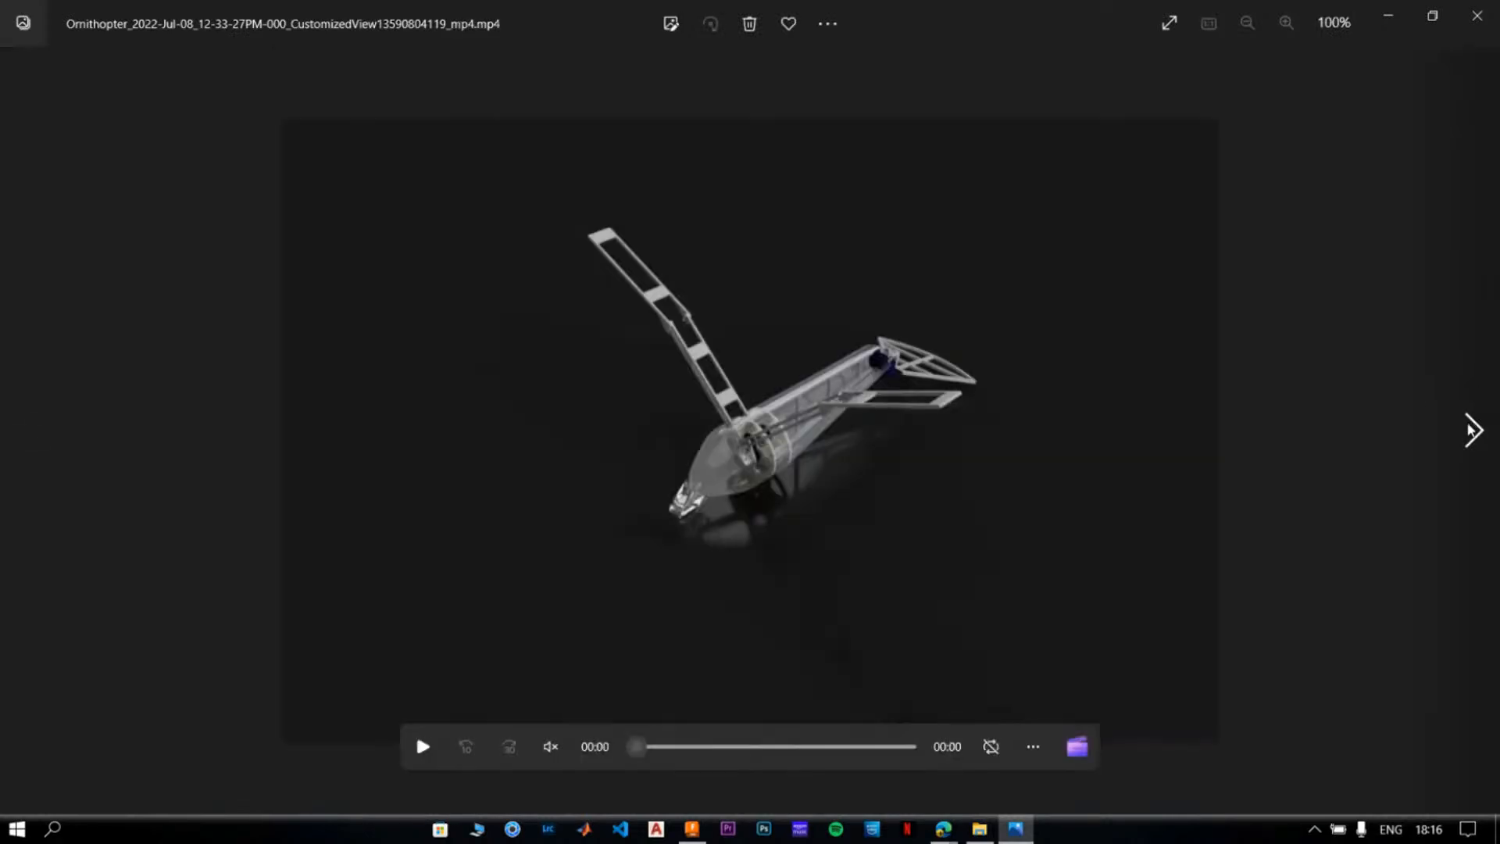
click(422, 746)
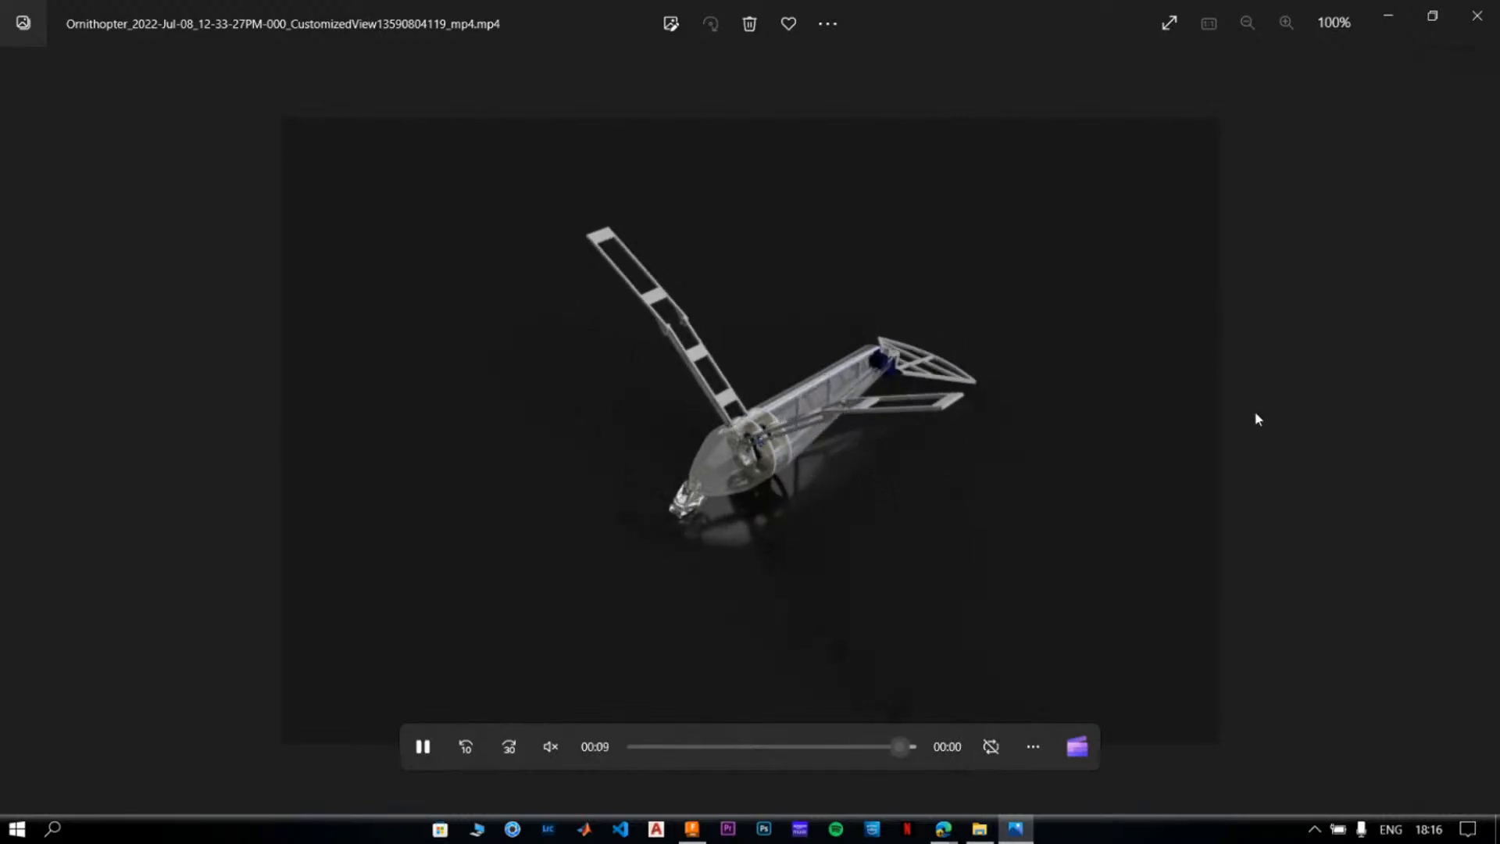
click(435, 746)
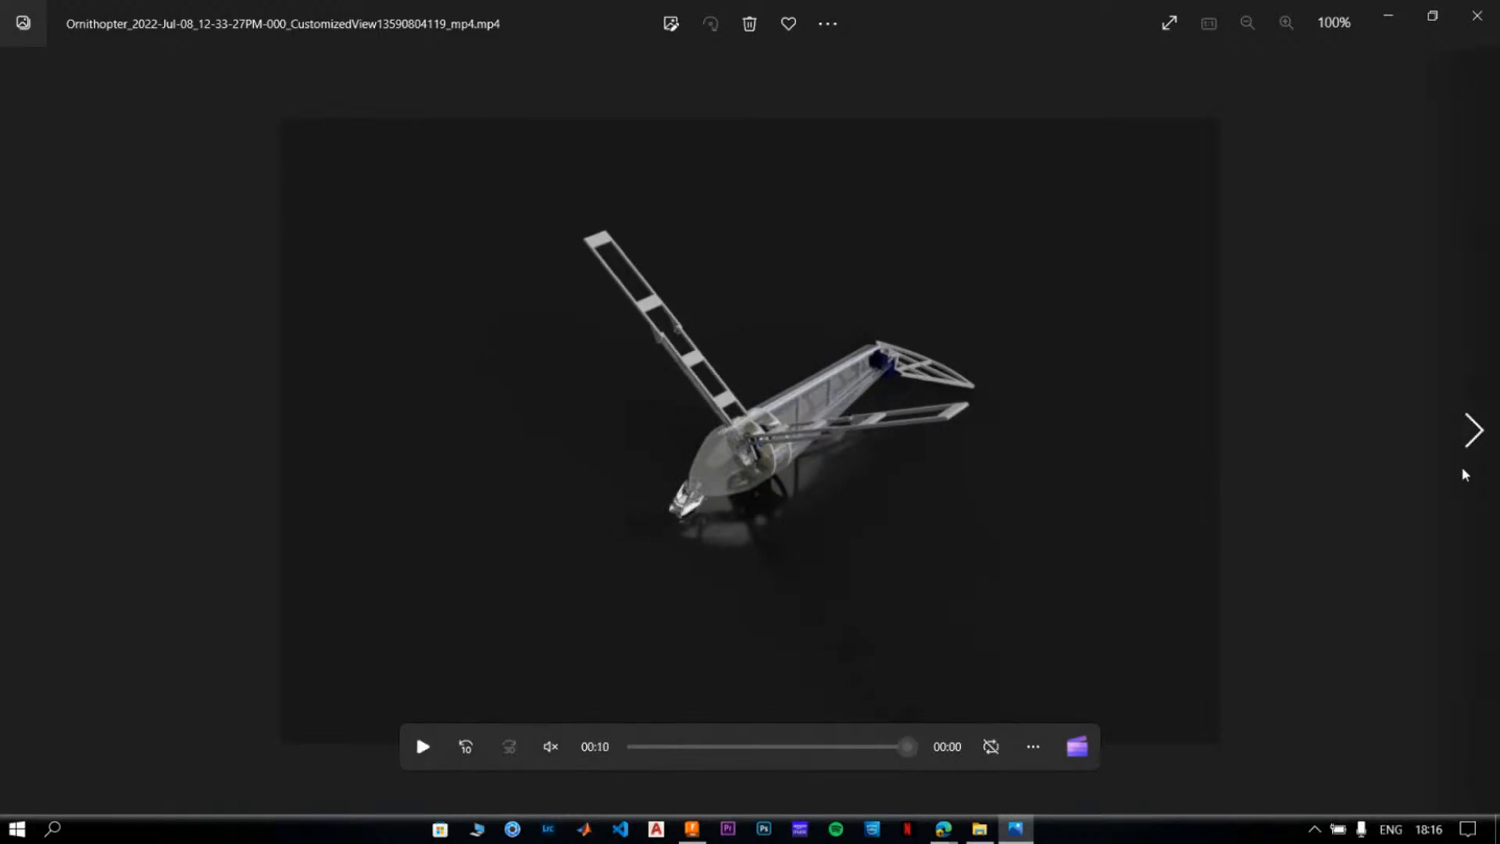
- Crop the dark-background ring render tightly around the ring and its reflection, and save it over the original file
click(1474, 430)
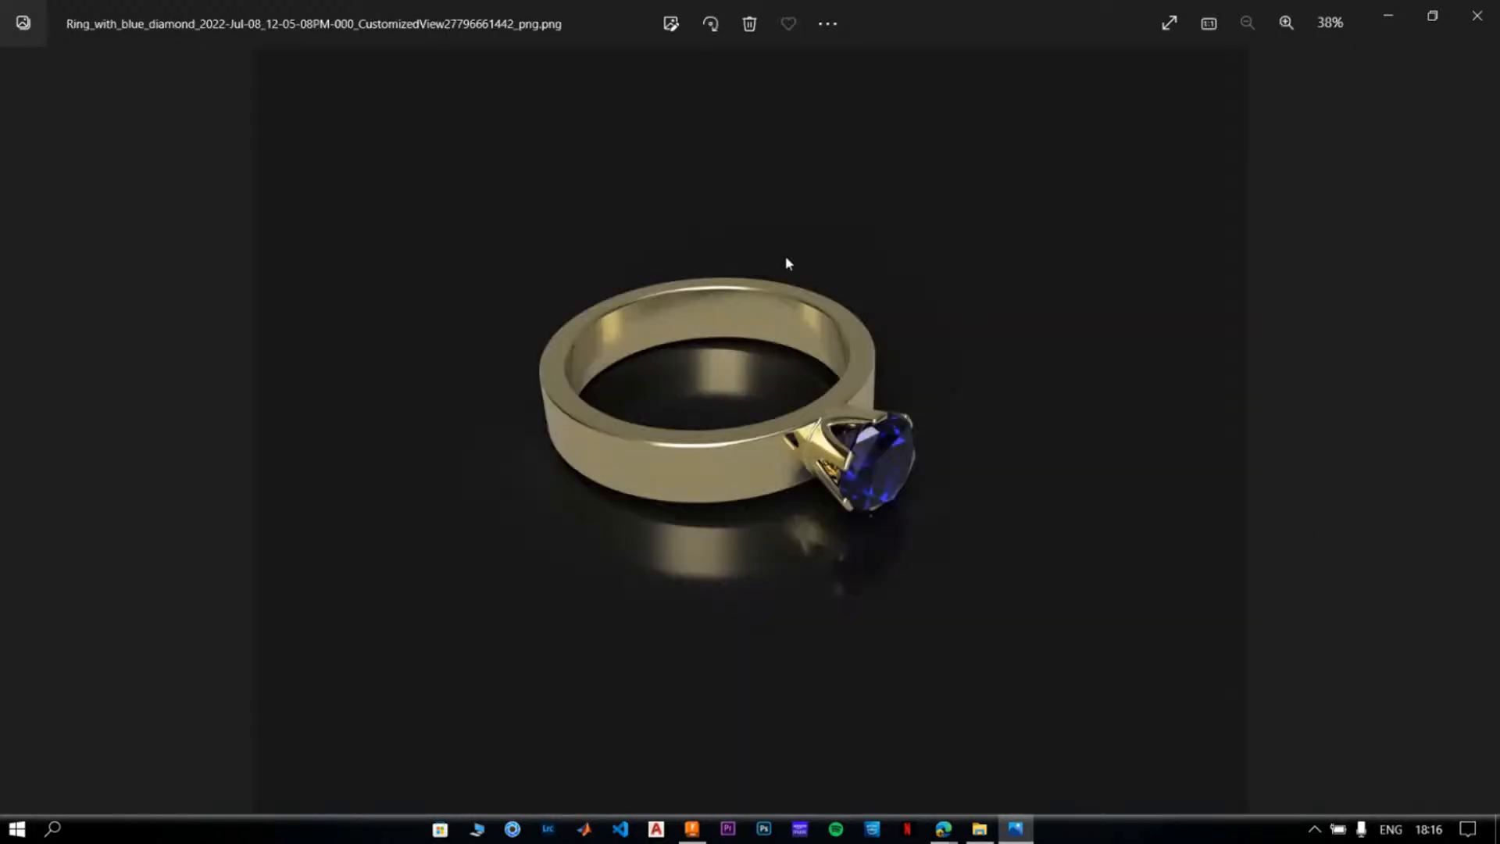
click(666, 28)
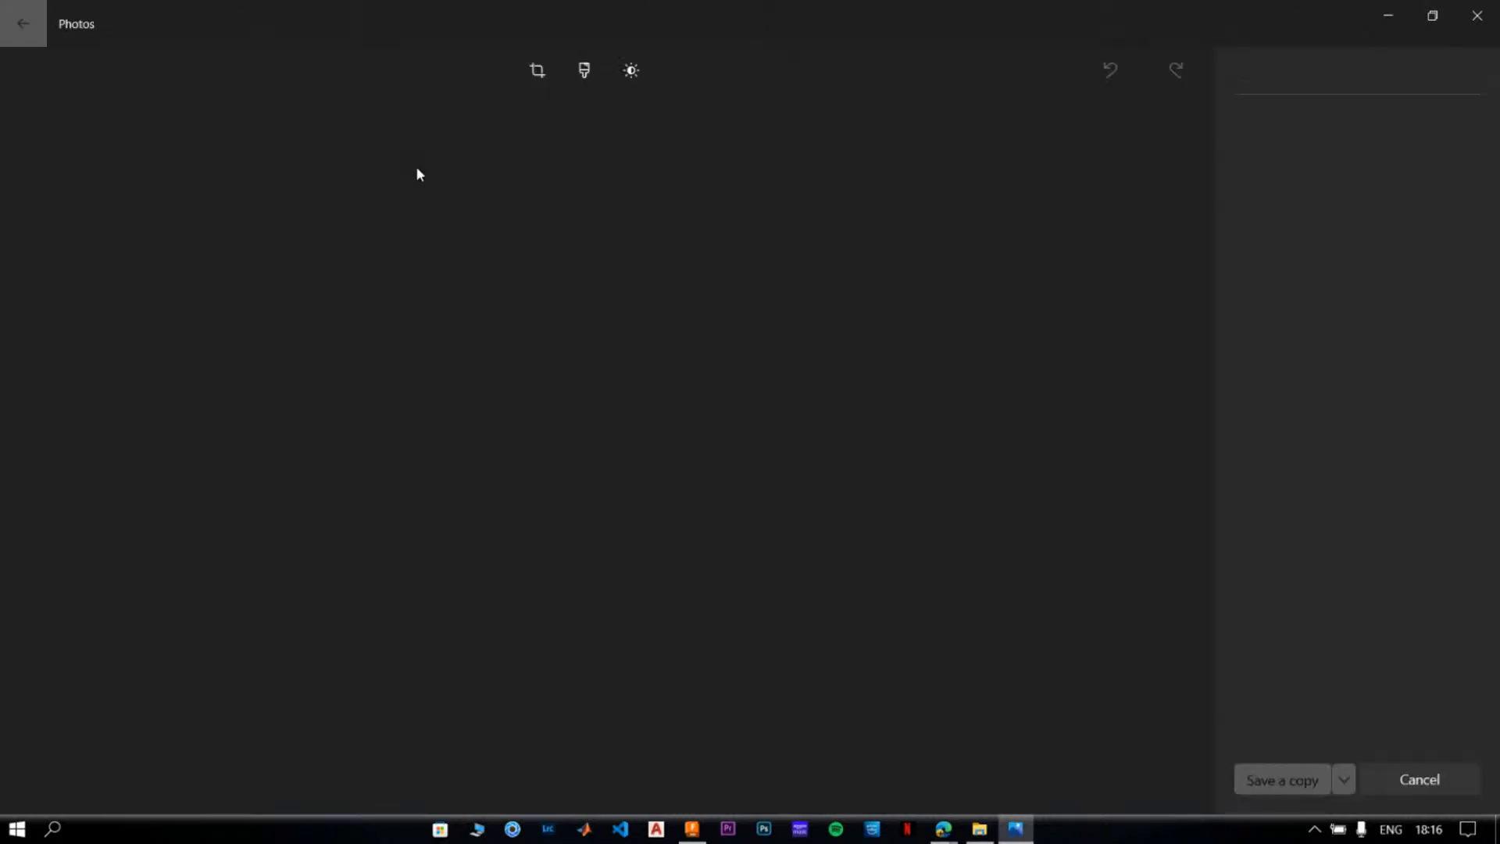
drag(189, 131, 385, 281)
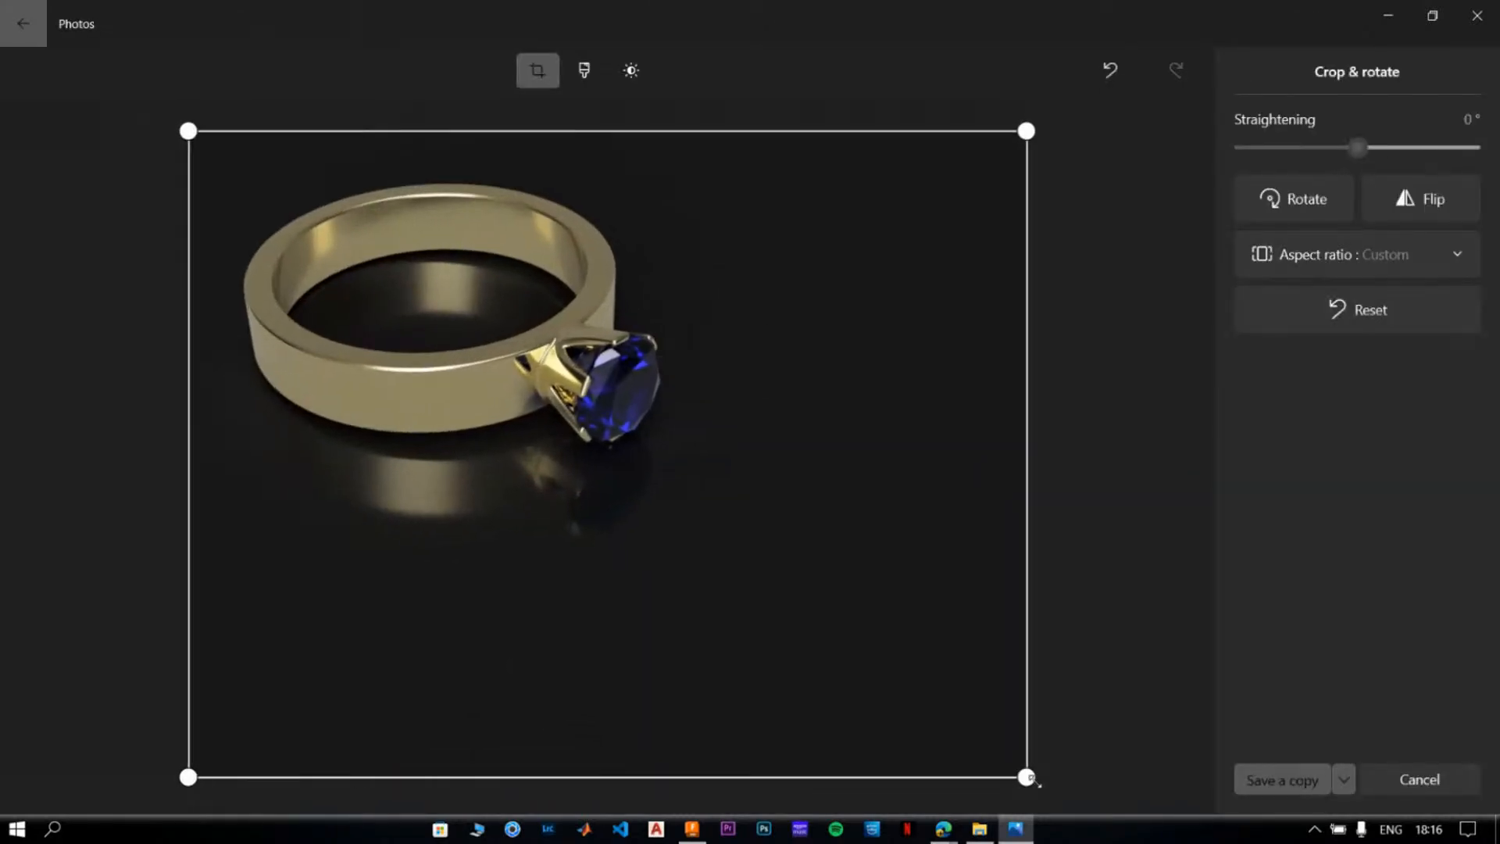
drag(1028, 761, 845, 691)
drag(636, 501, 684, 512)
click(1344, 779)
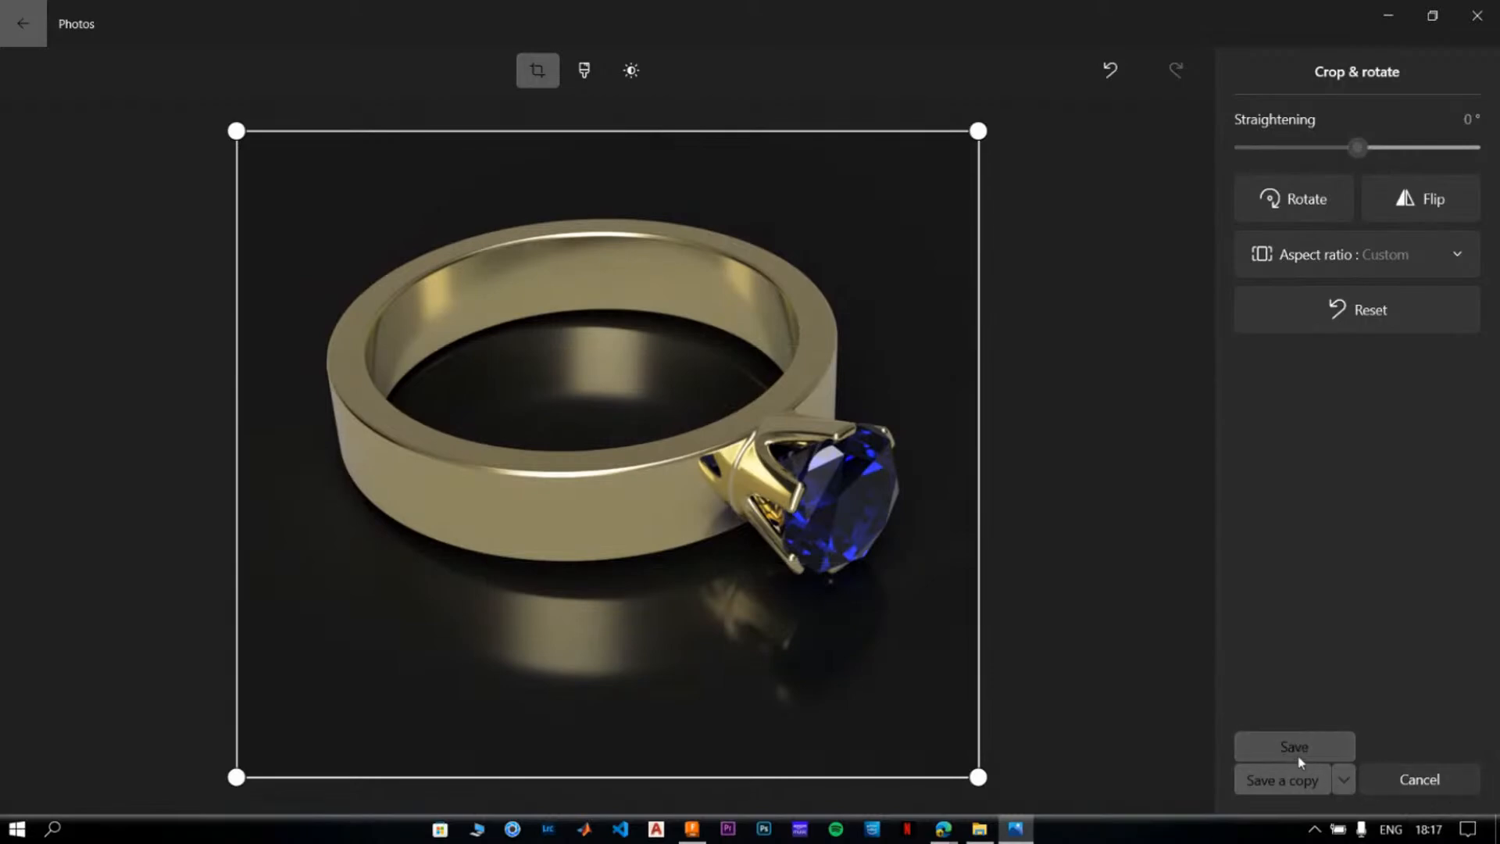
click(1294, 748)
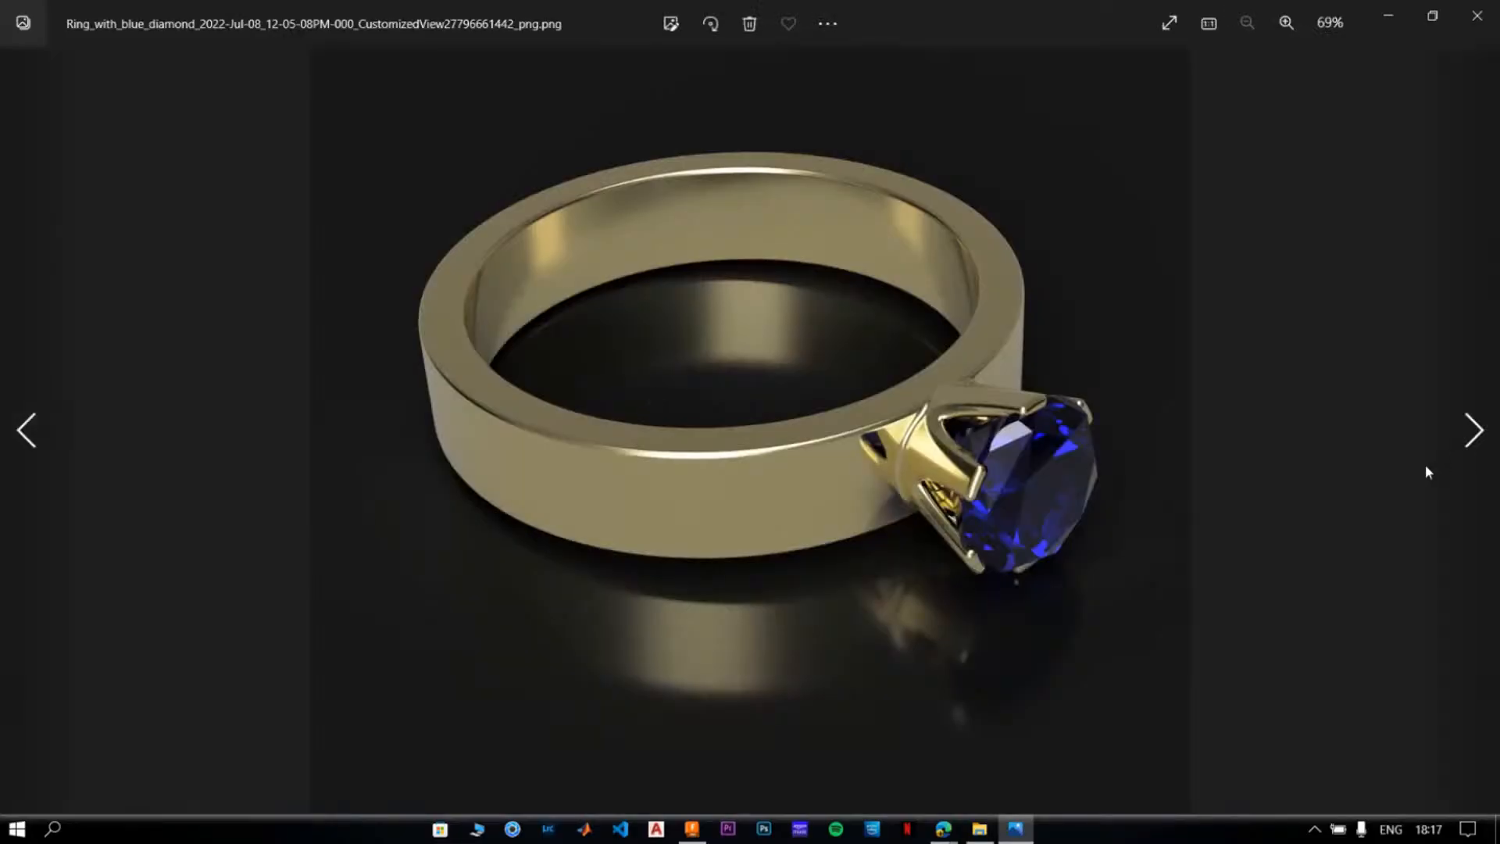
- Crop the render of the ring on the marble slab tightly around the slab and save it over the original file
click(1477, 430)
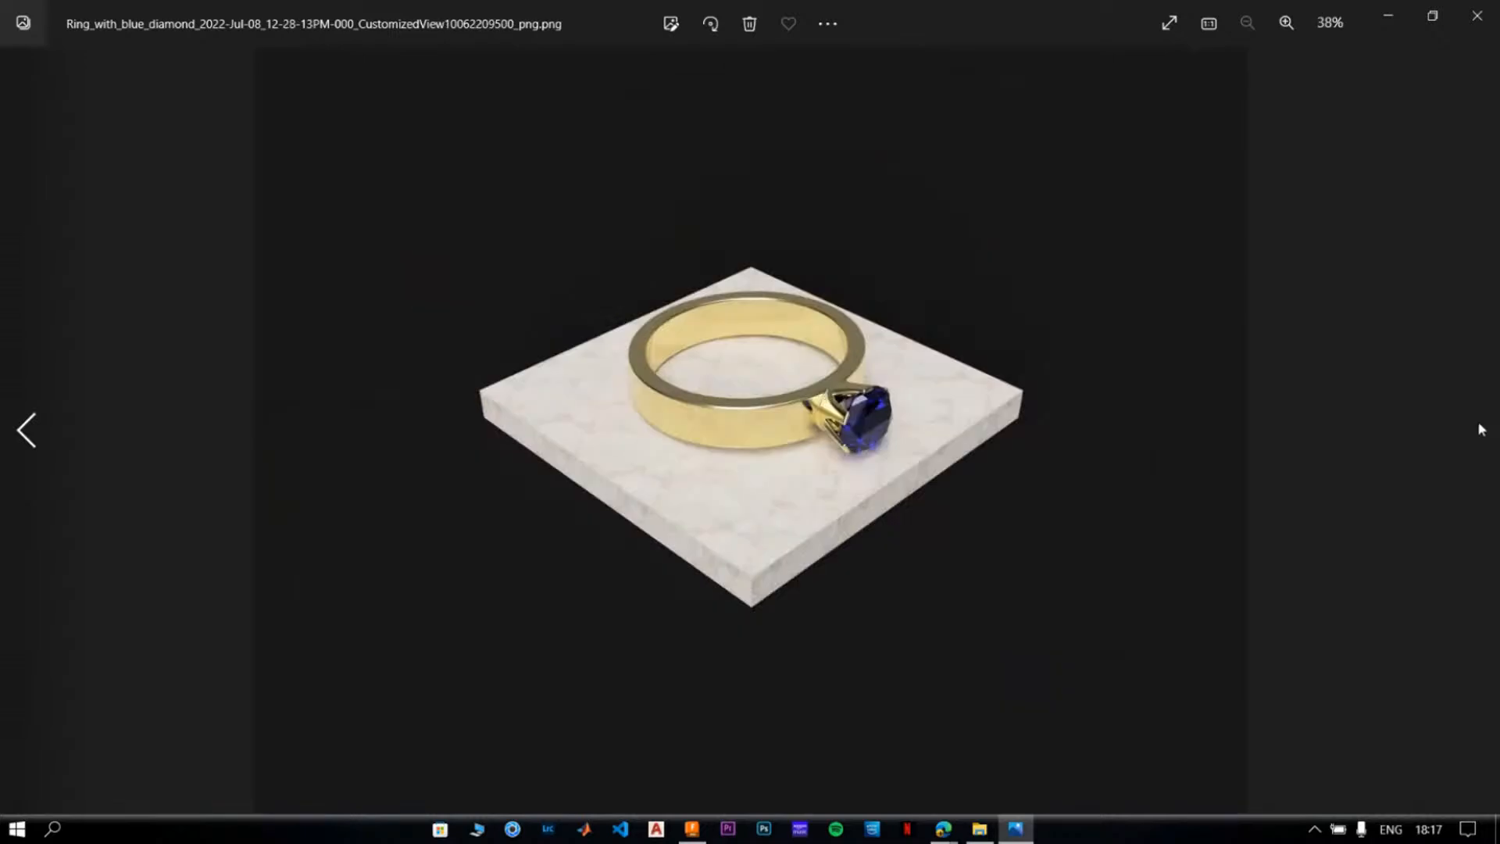
click(671, 23)
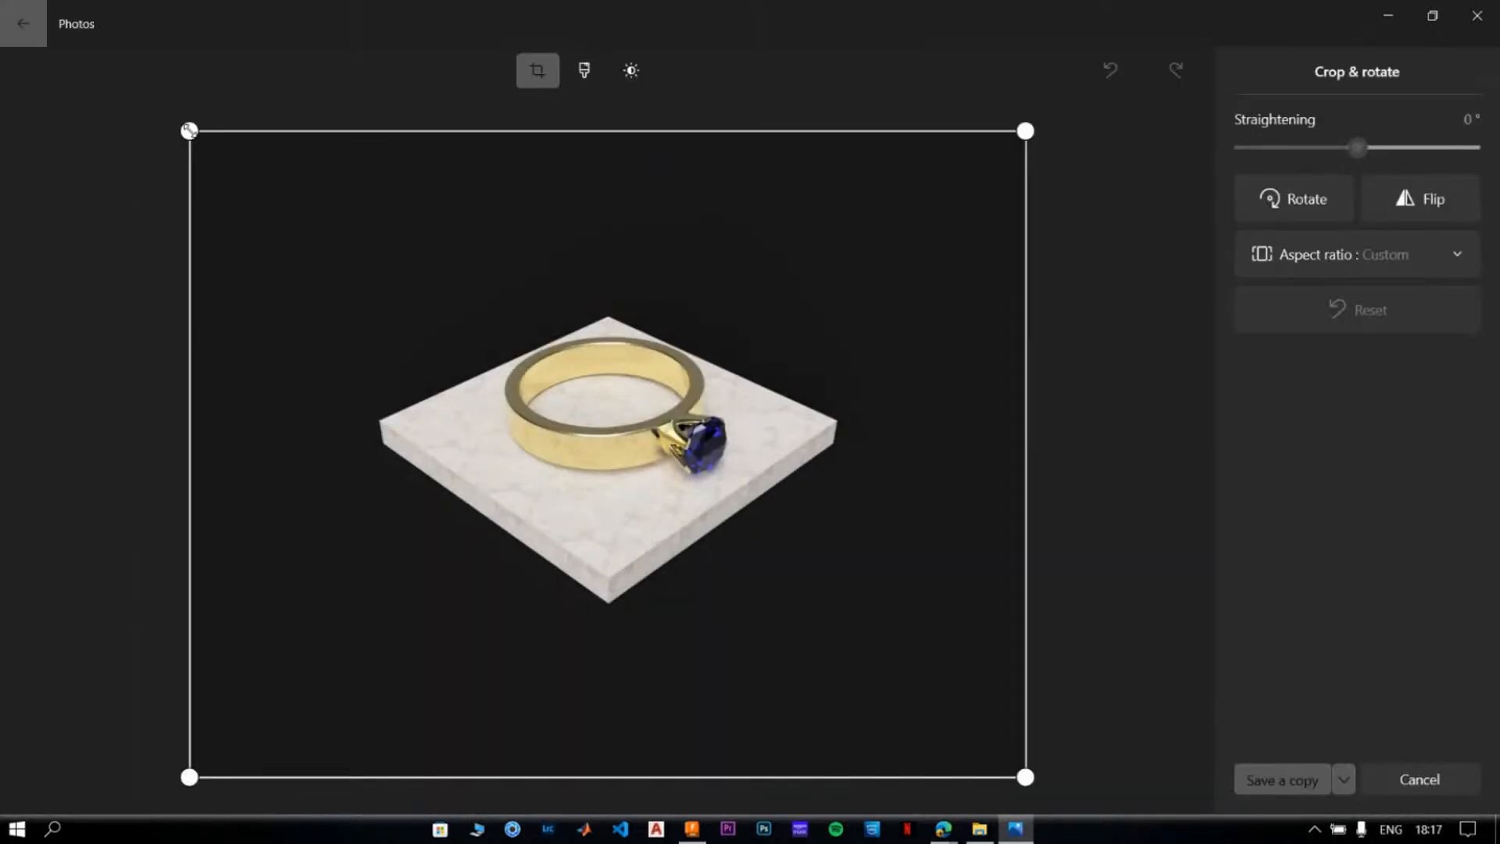
drag(187, 129, 330, 239)
drag(1027, 777, 839, 624)
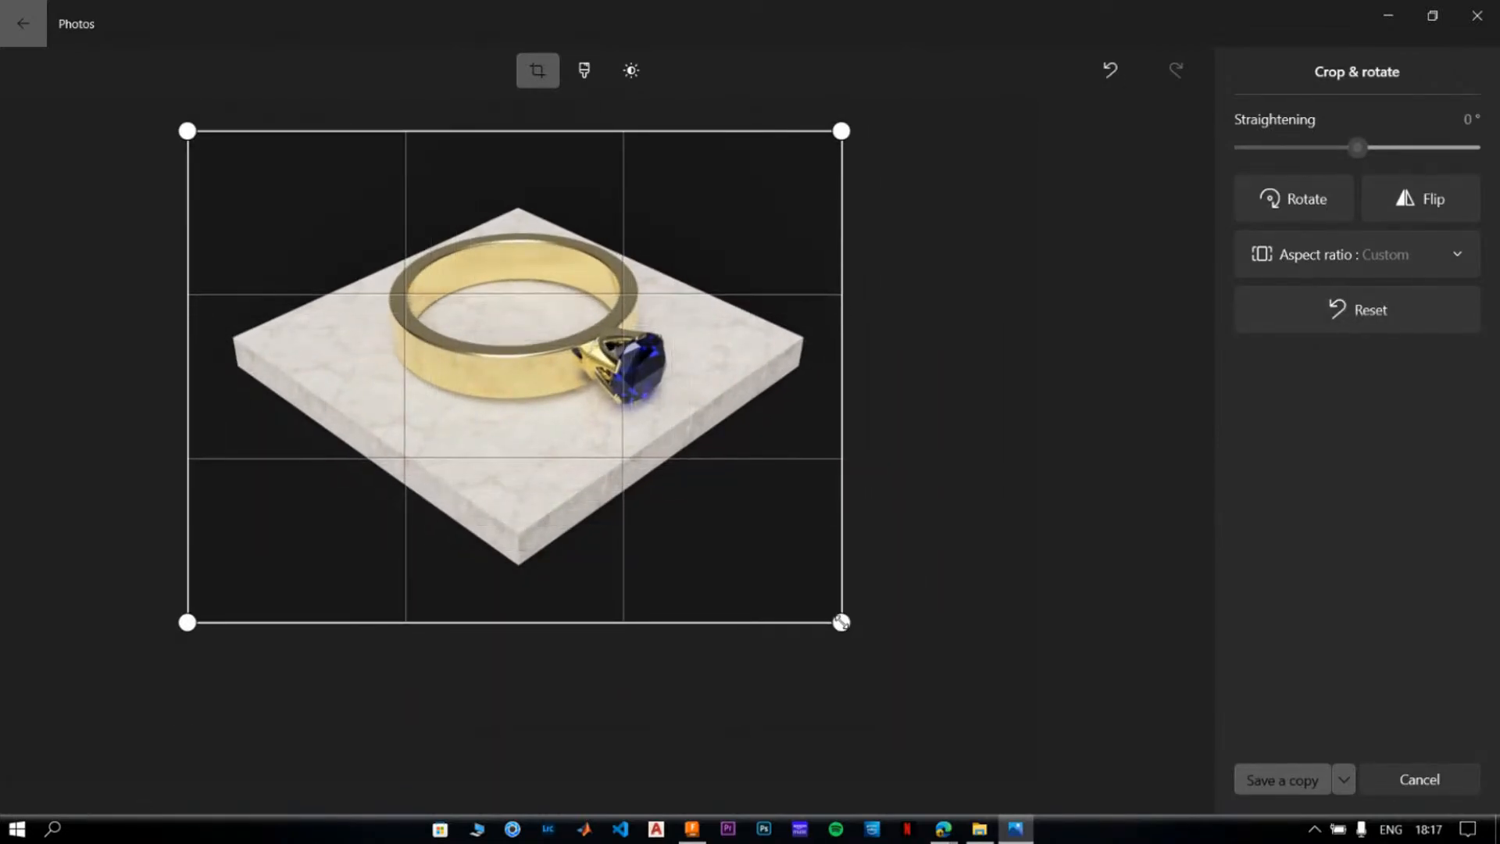
click(1339, 771)
click(1304, 747)
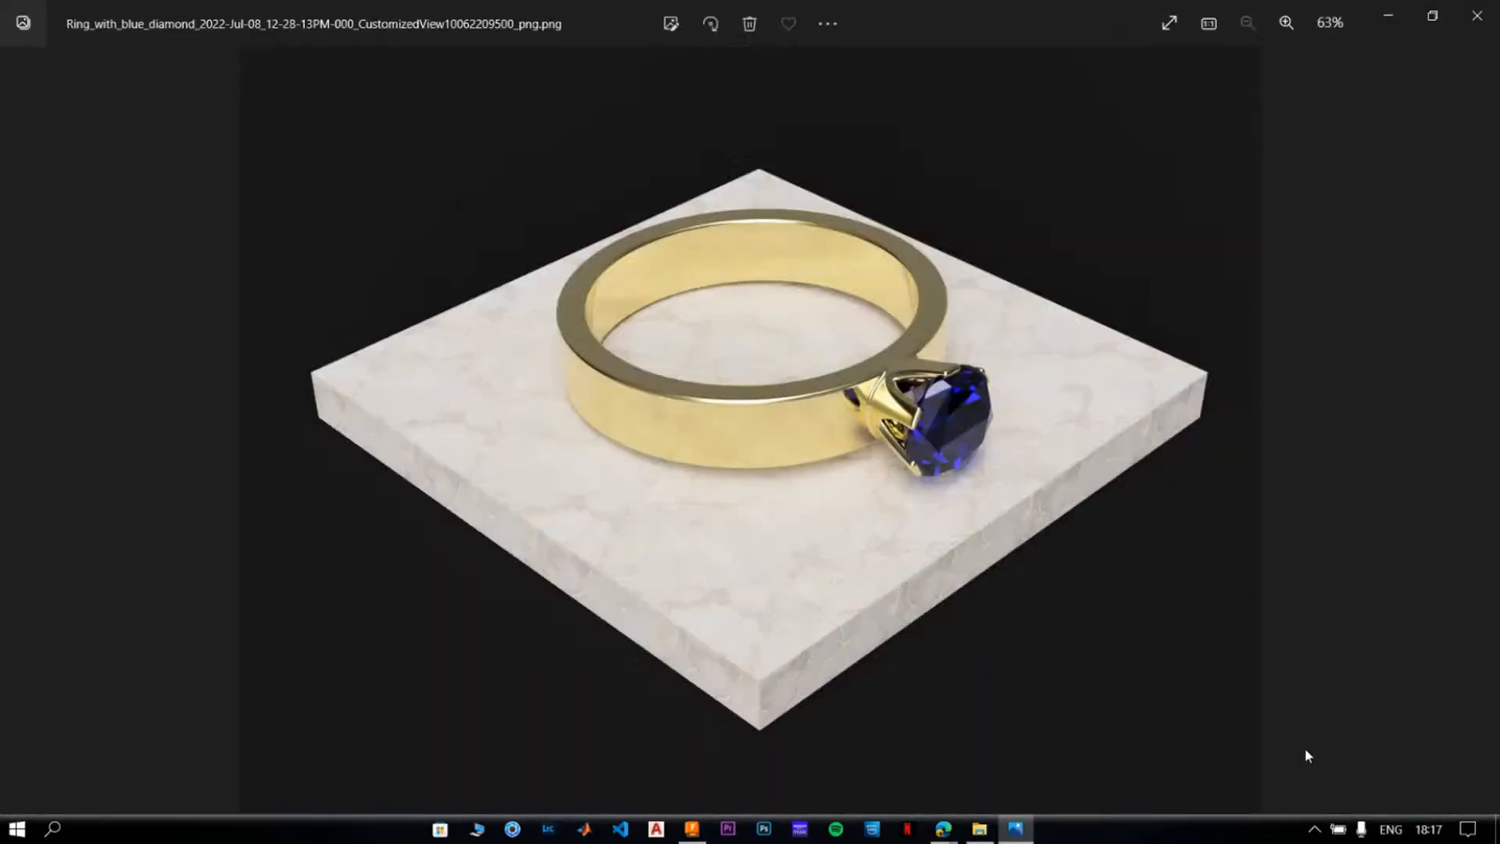
- Compare the cropped marble-slab and dark-background ring renders by switching between them, and close the image viewer
key(Right)
key(Right)
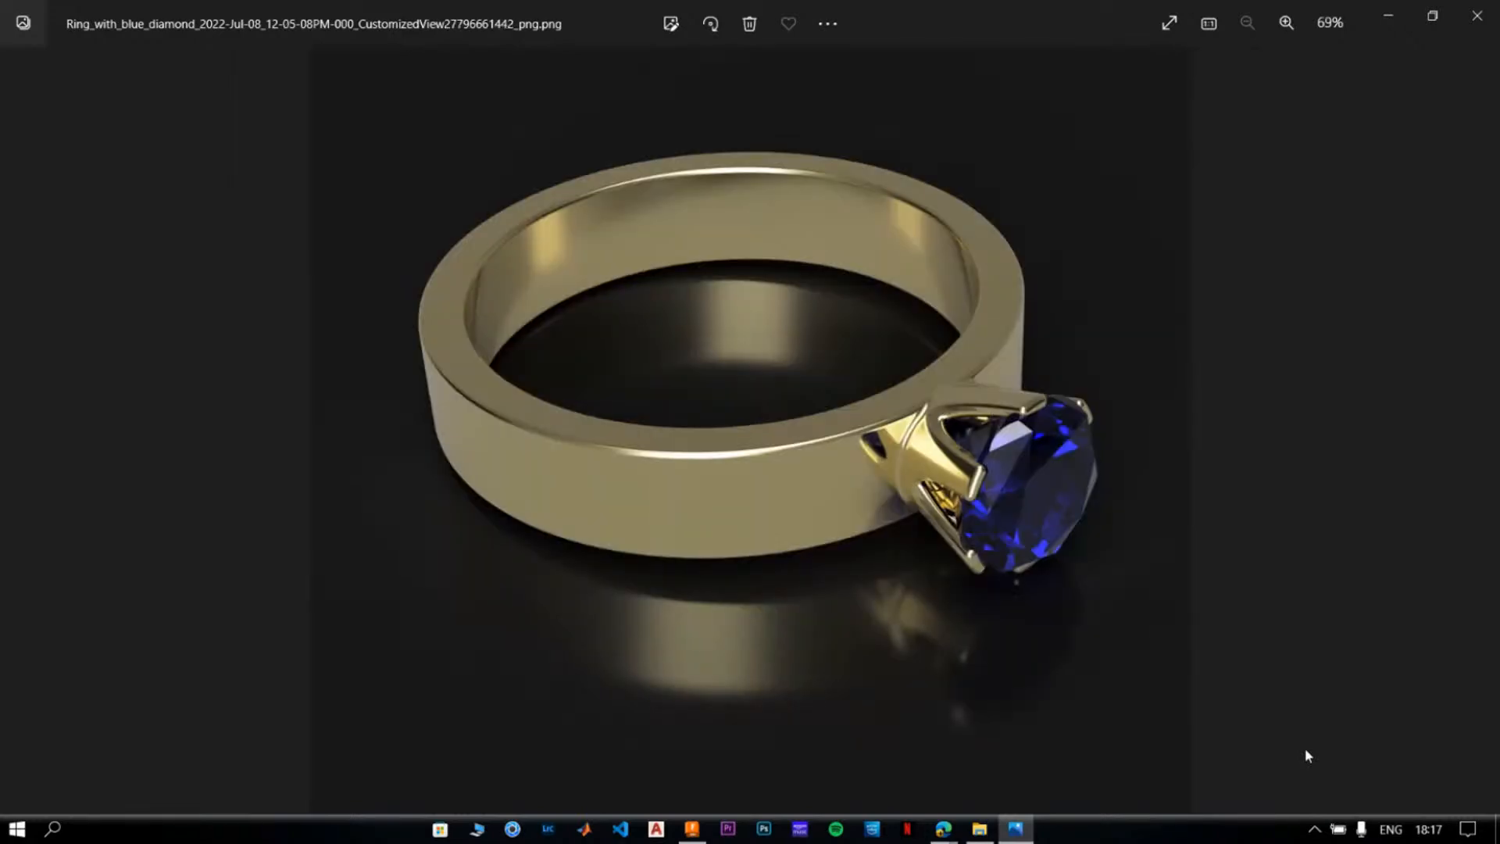
key(Left)
key(Right)
key(Left)
key(Right)
key(Left)
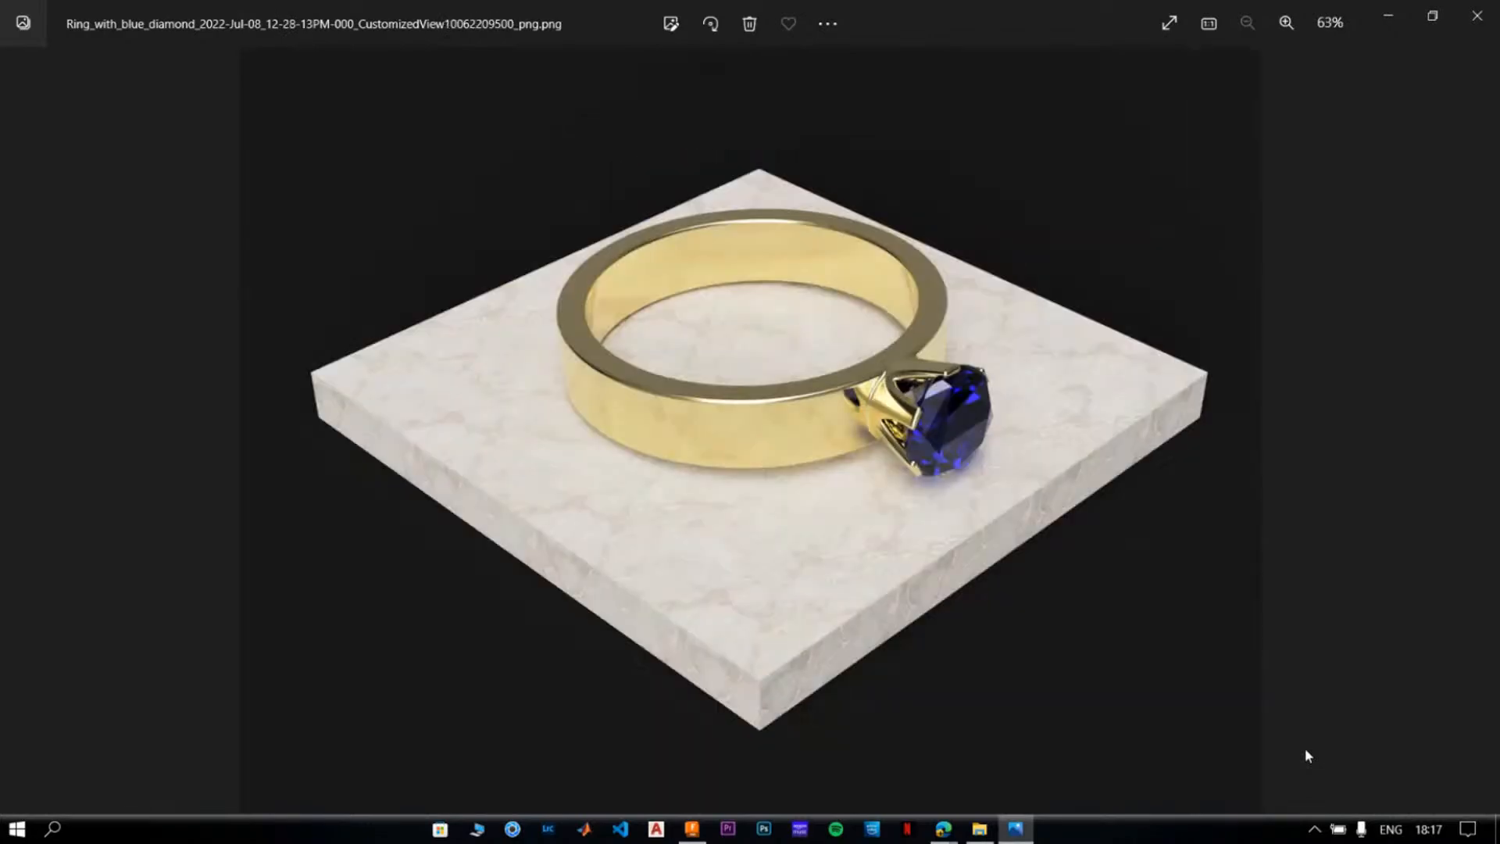
click(1494, 8)
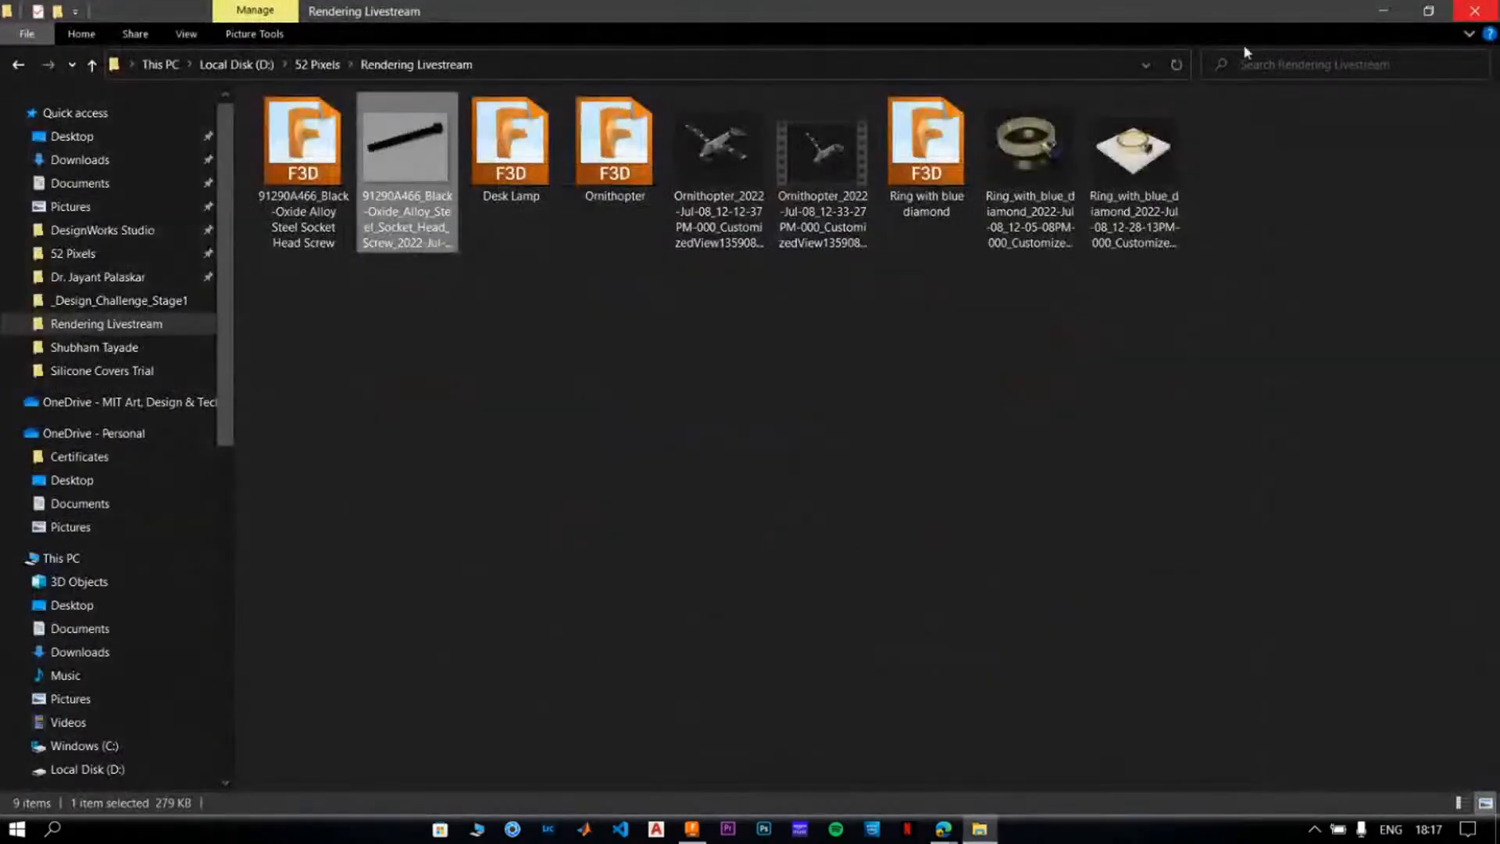
- Open the Gold Ring with Blue Diamond image from the Ring folder inside DesignWorks Studio's Jewellery Design folder
click(130, 236)
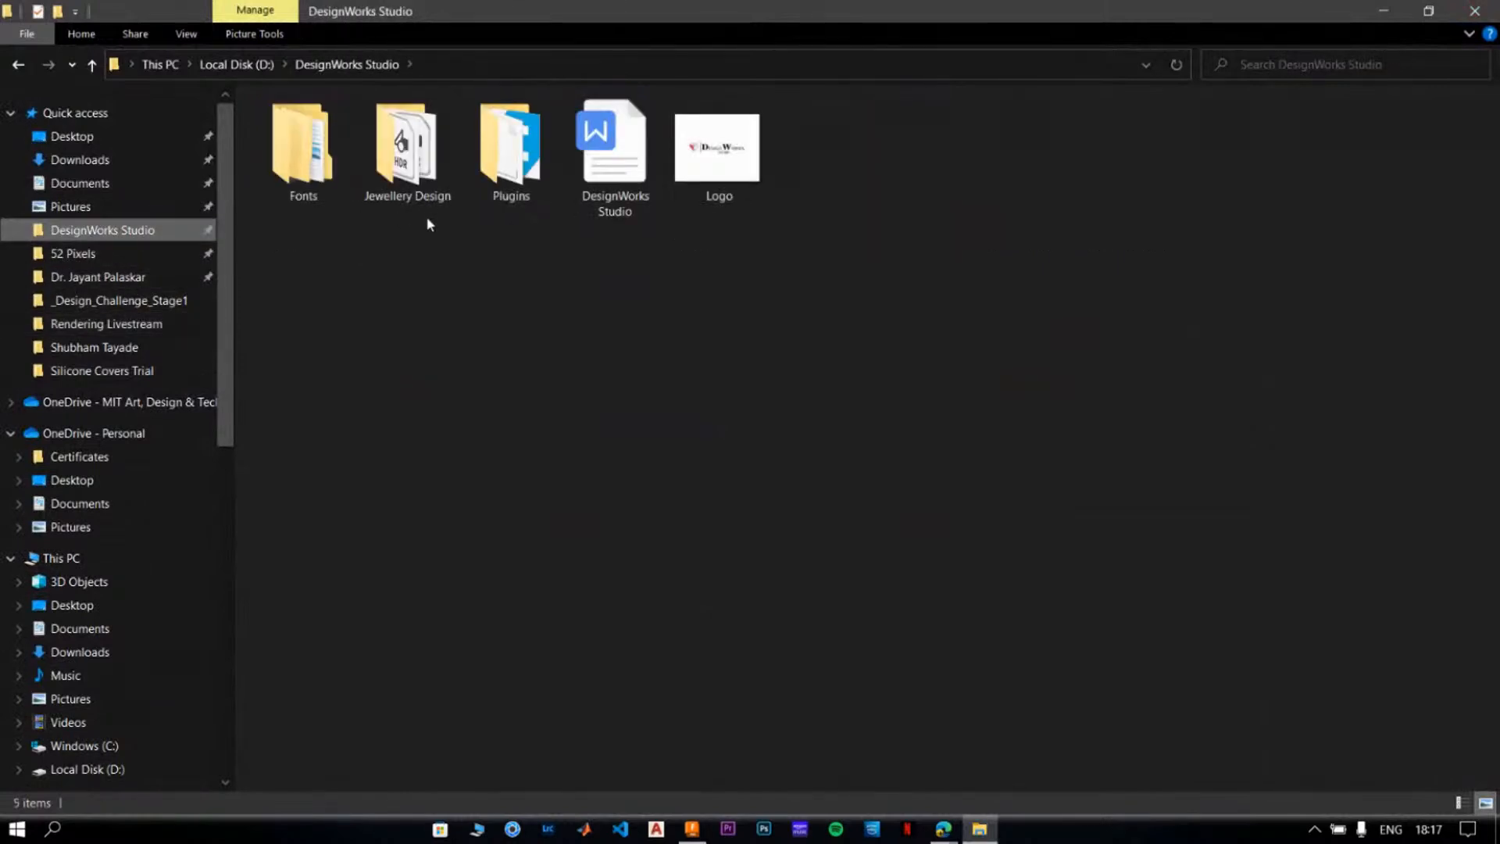
double_click(420, 177)
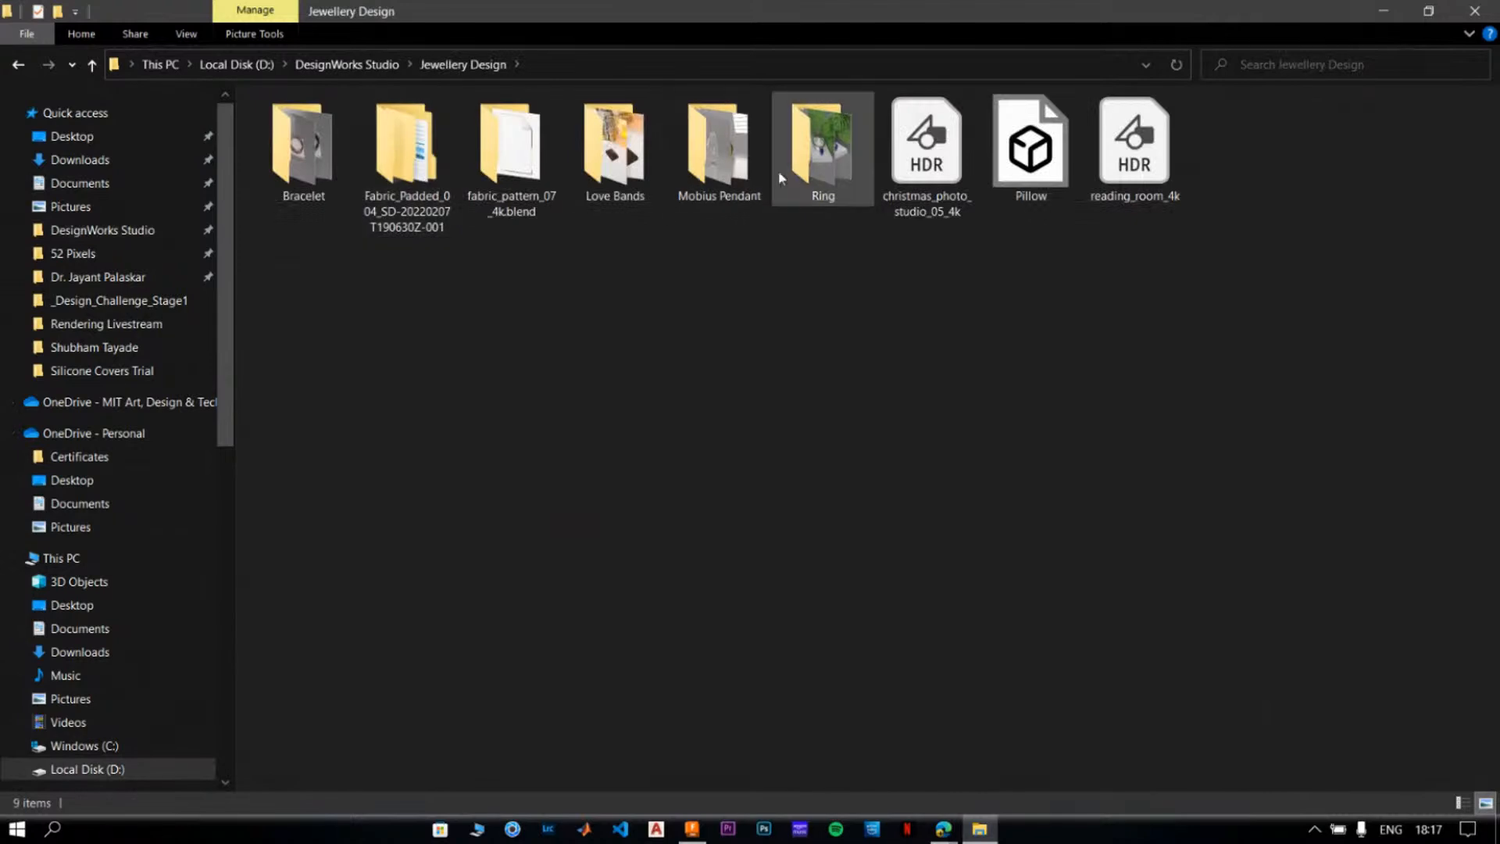
double_click(836, 181)
double_click(288, 192)
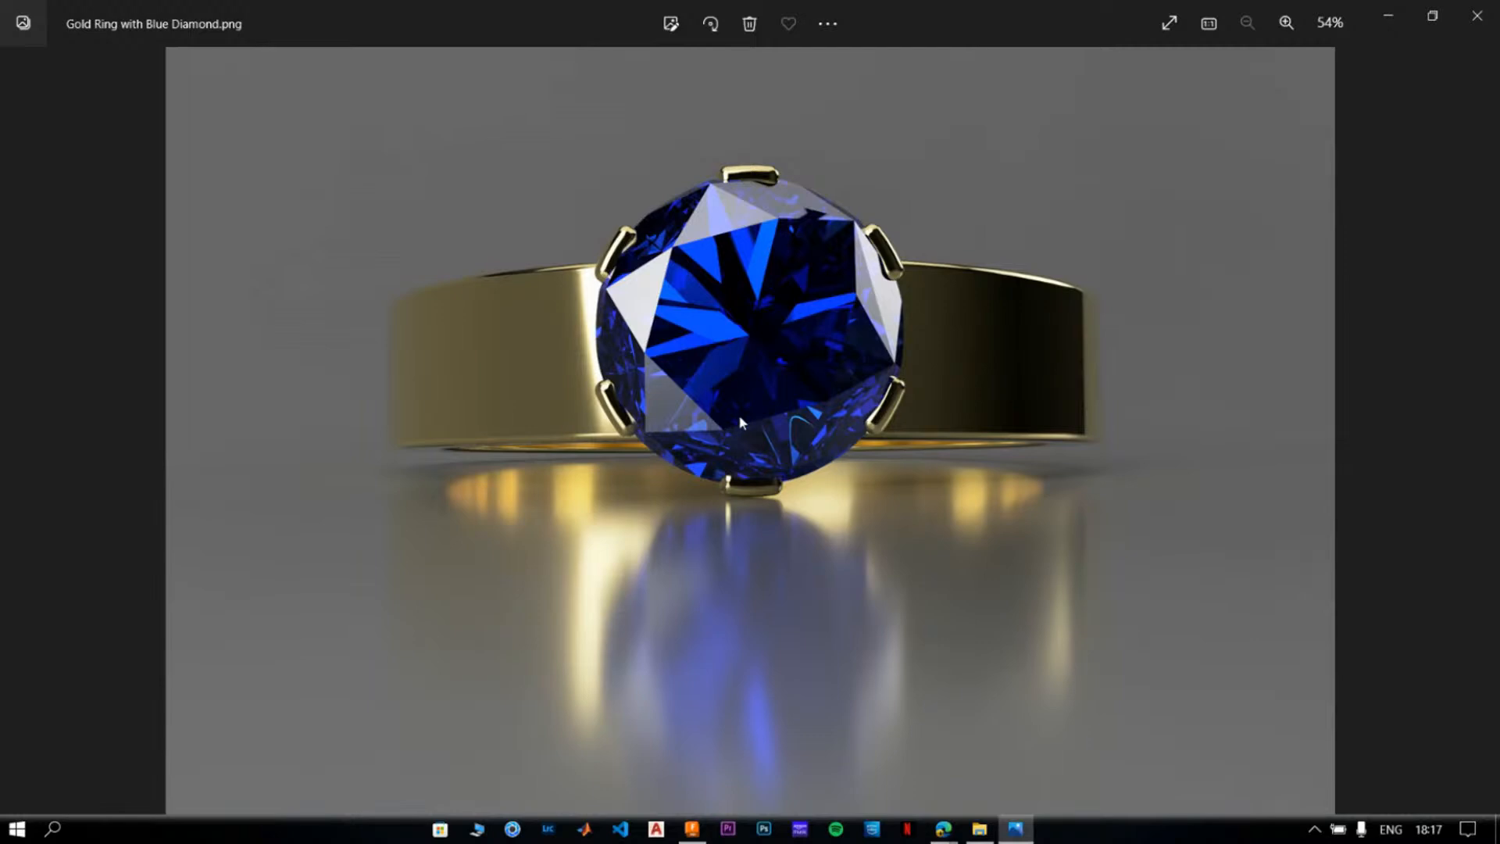
- Review the remaining gold, platinum and silver ring renders, comparing Render 102 with Render 103, and close the viewer
key(Right)
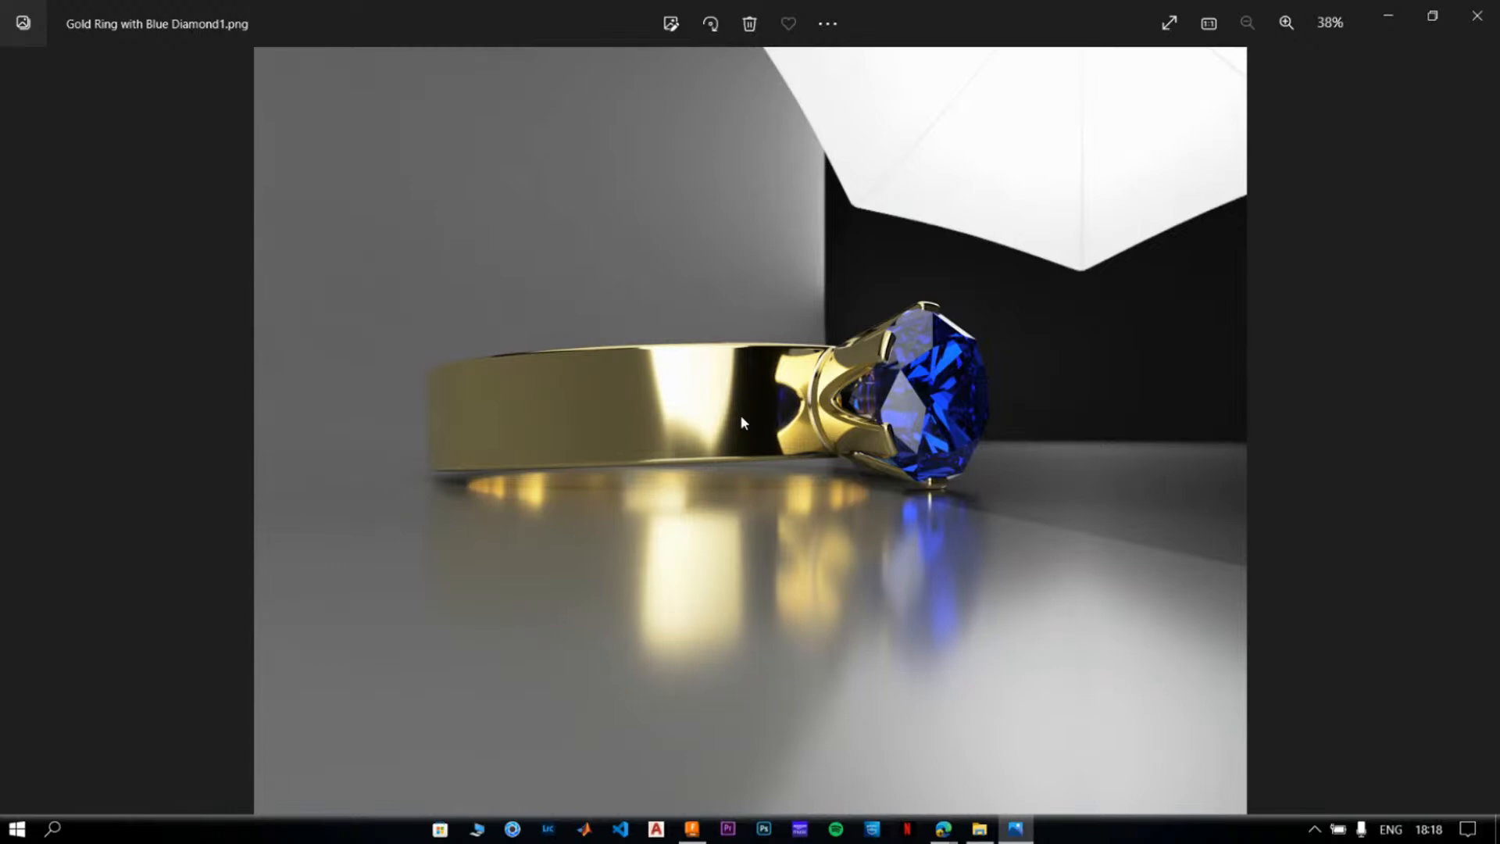
key(Right)
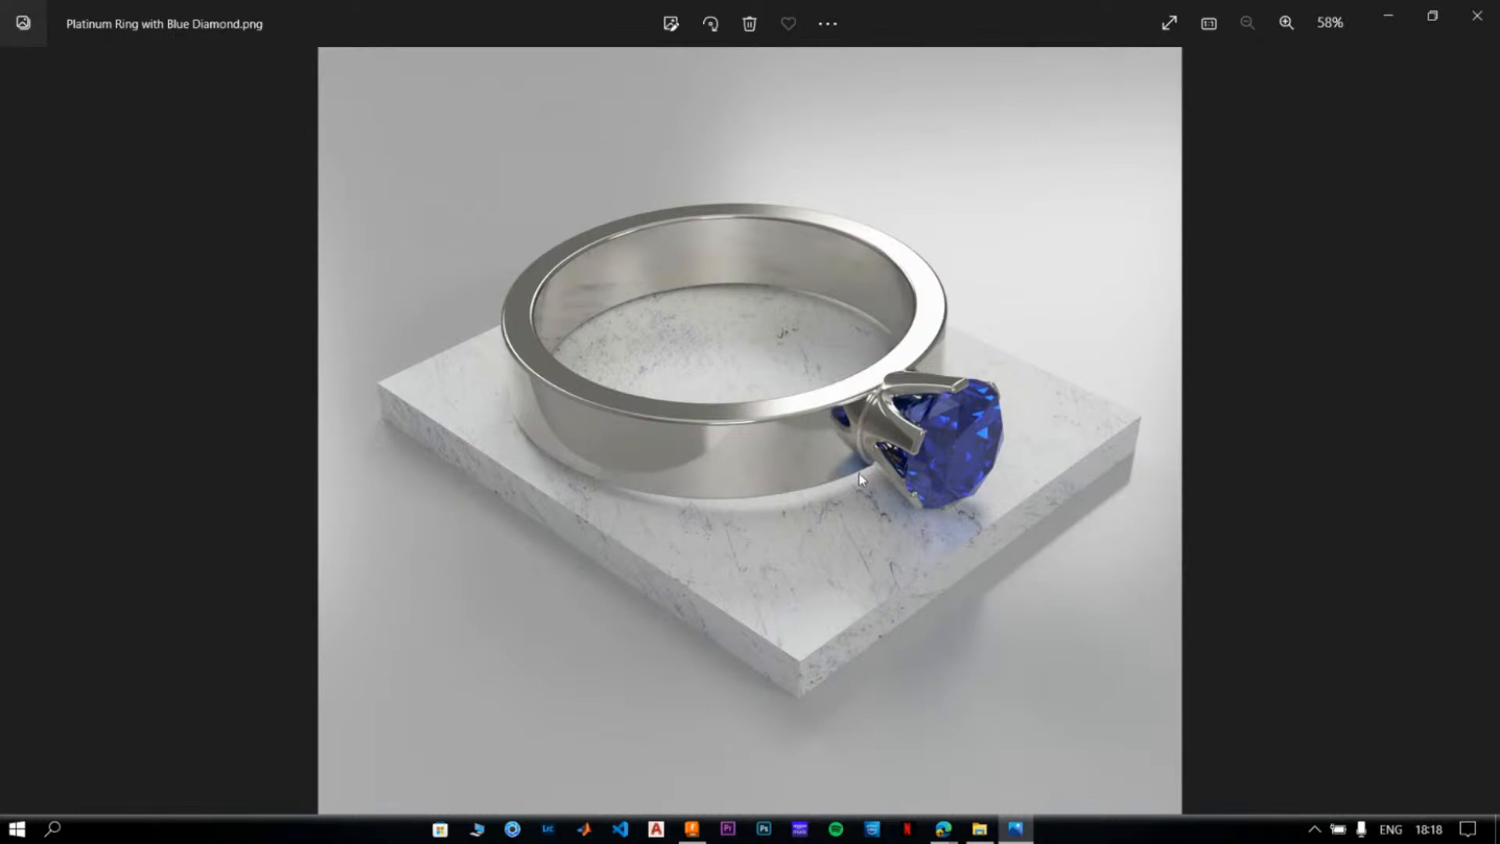
key(Right)
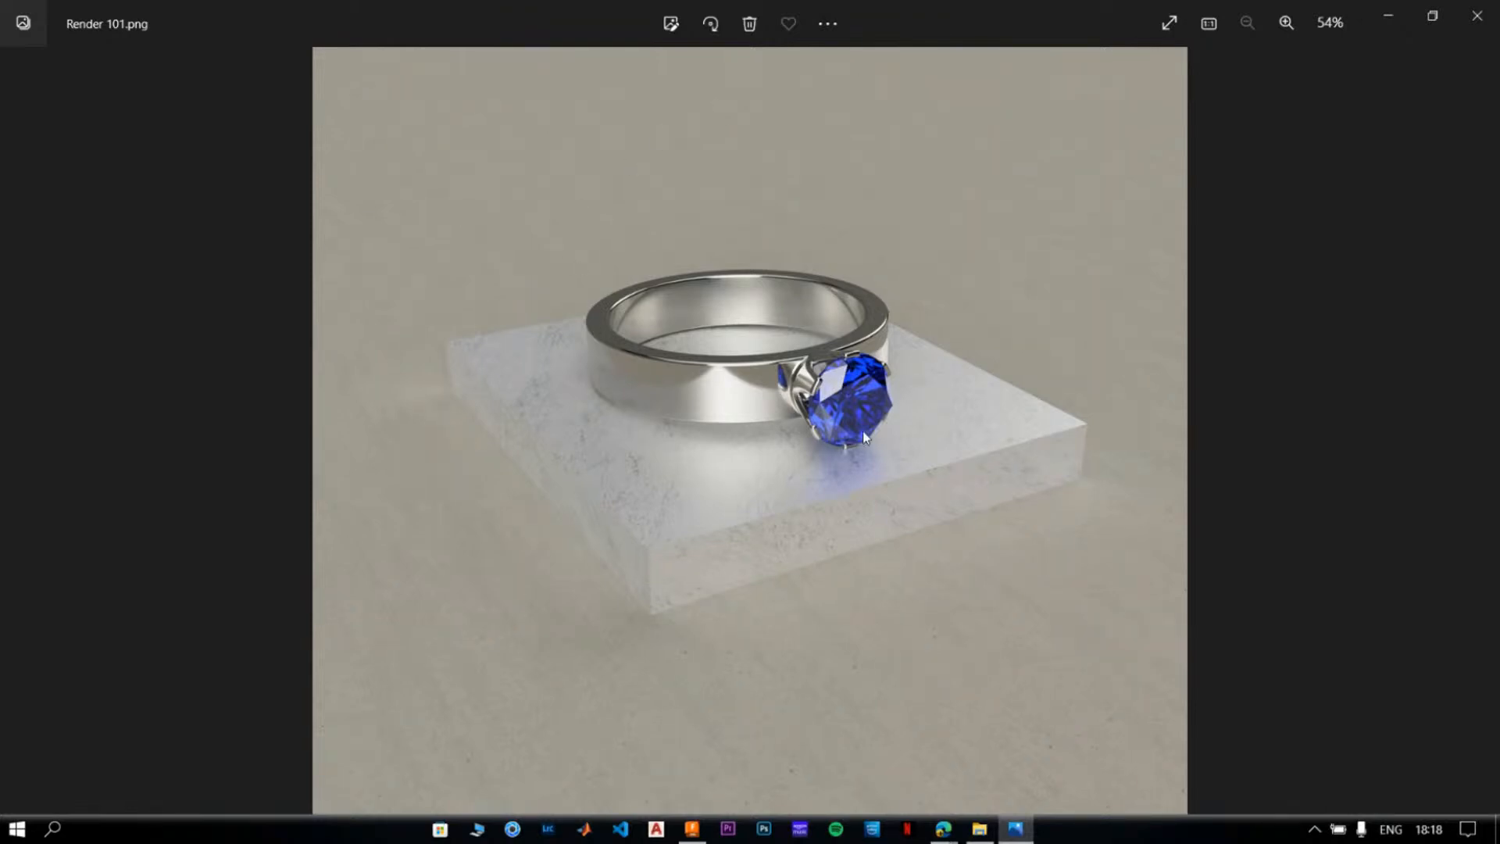
key(Right)
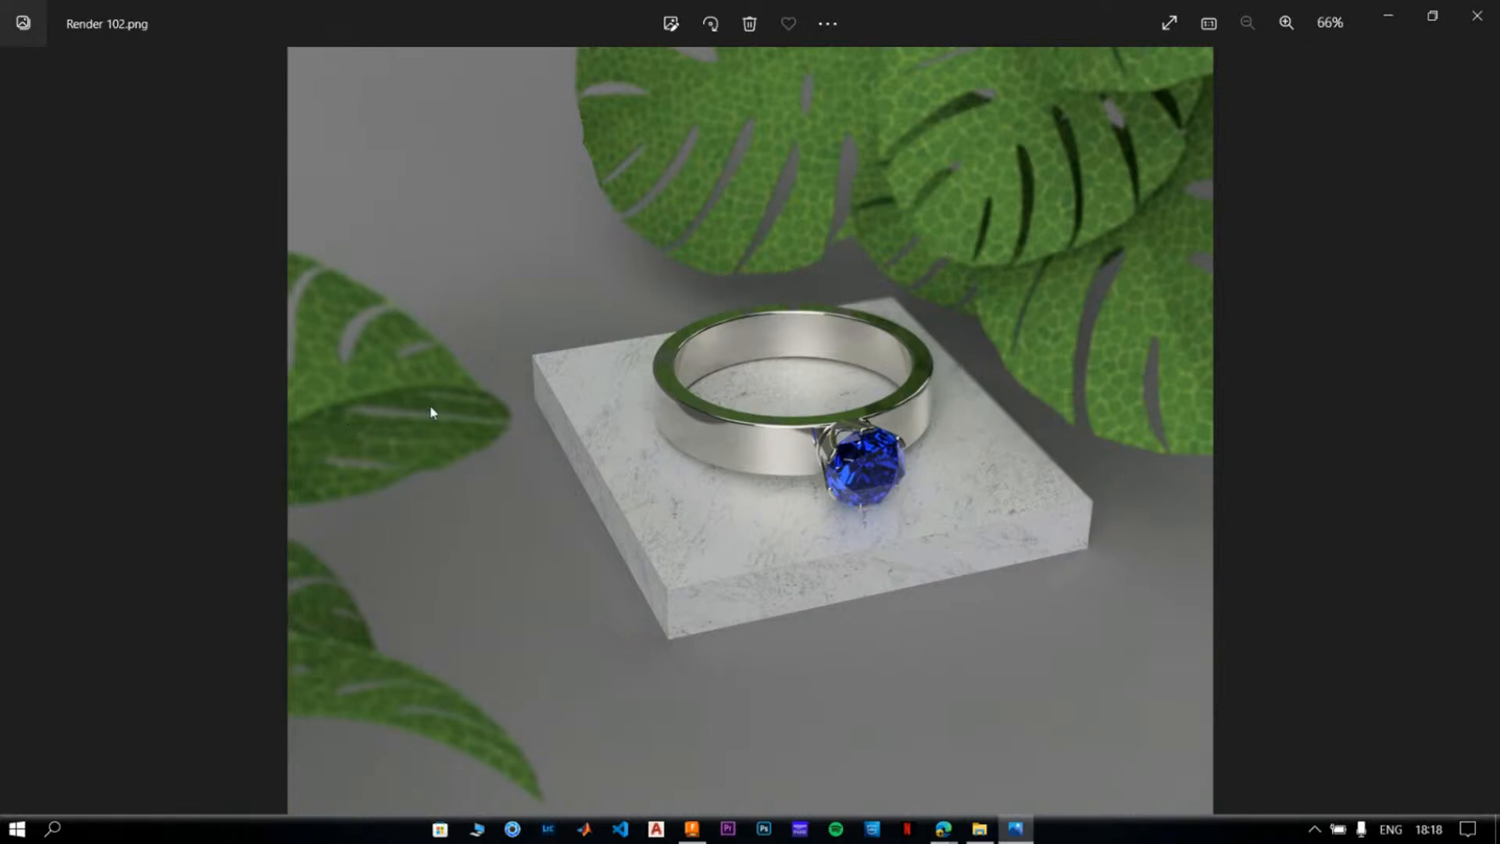
key(Right)
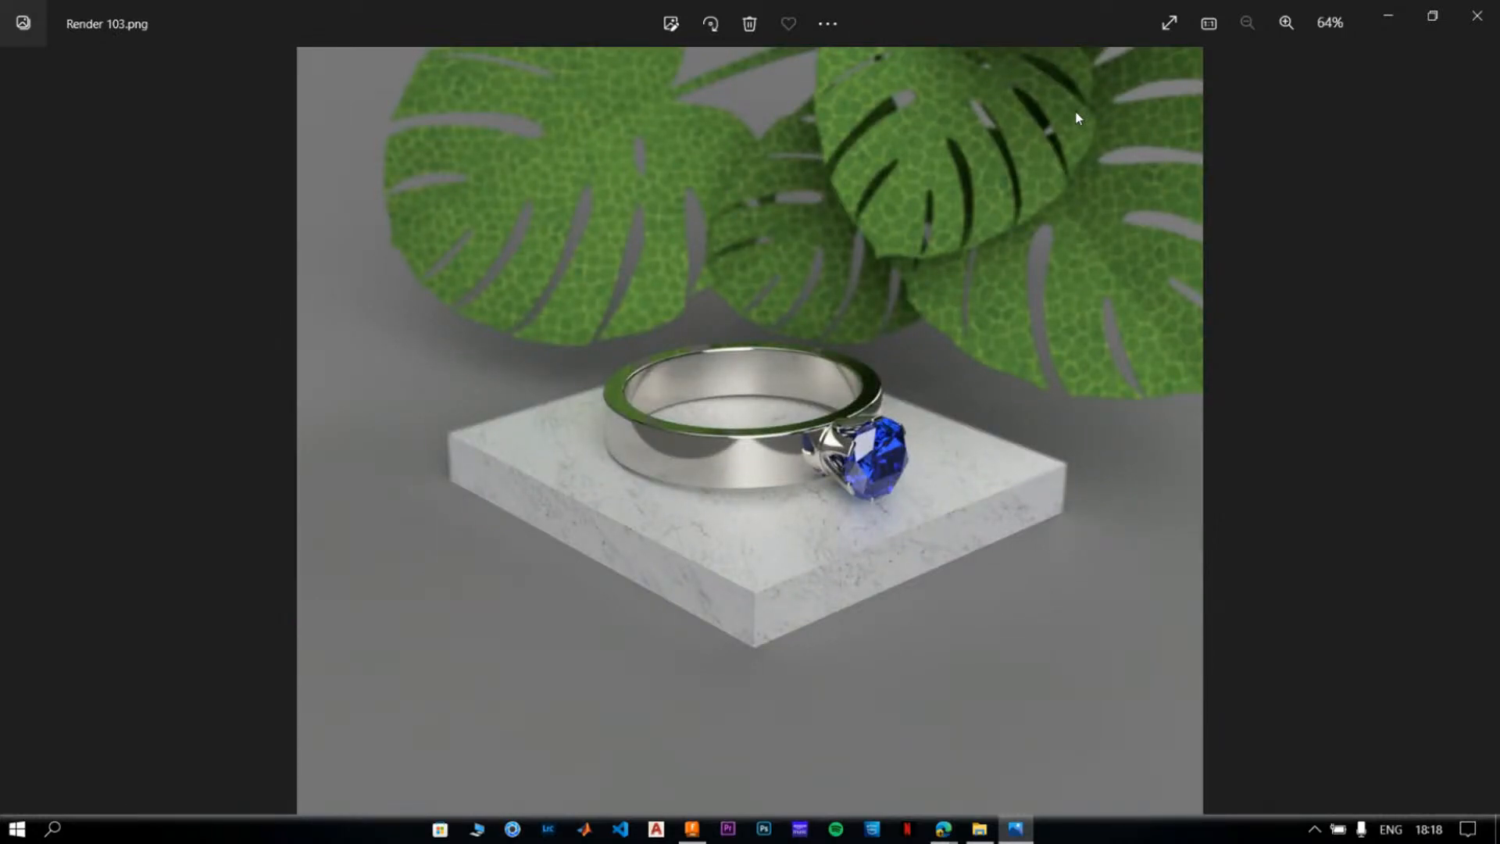
key(Left)
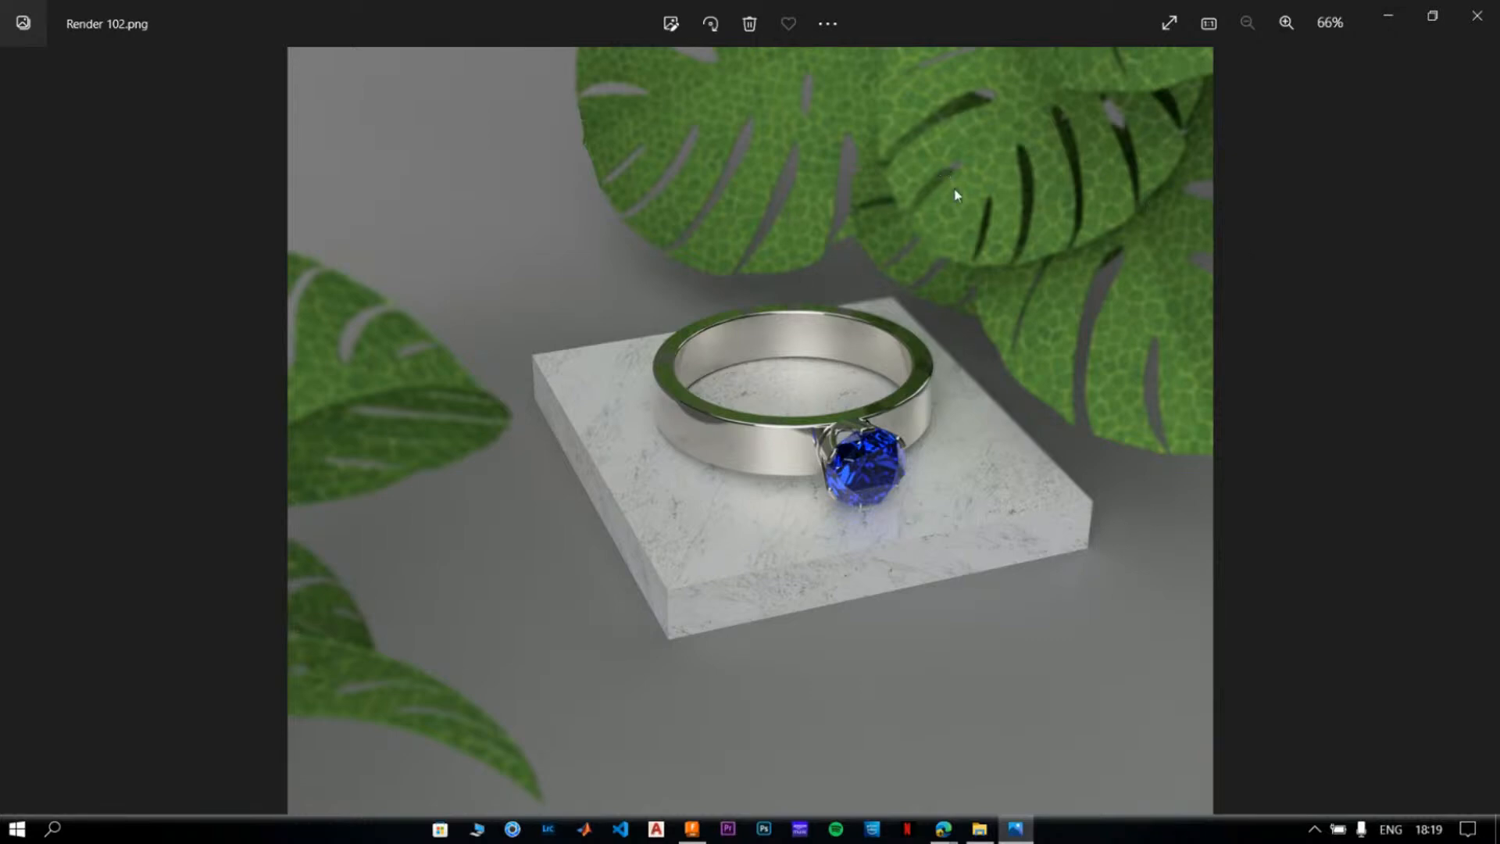
key(Right)
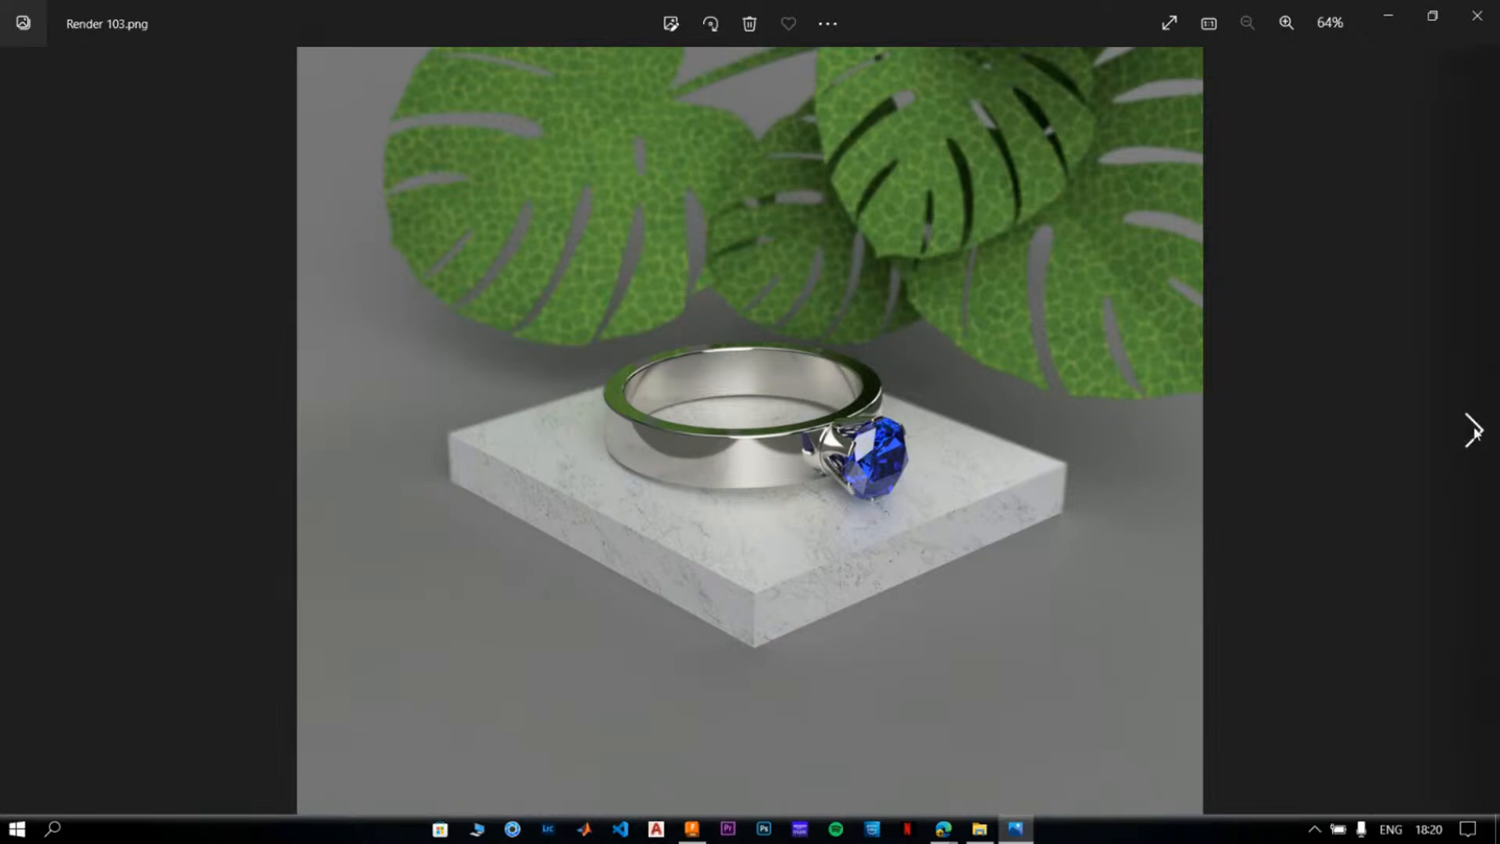
click(1476, 431)
click(1494, 440)
click(1479, 432)
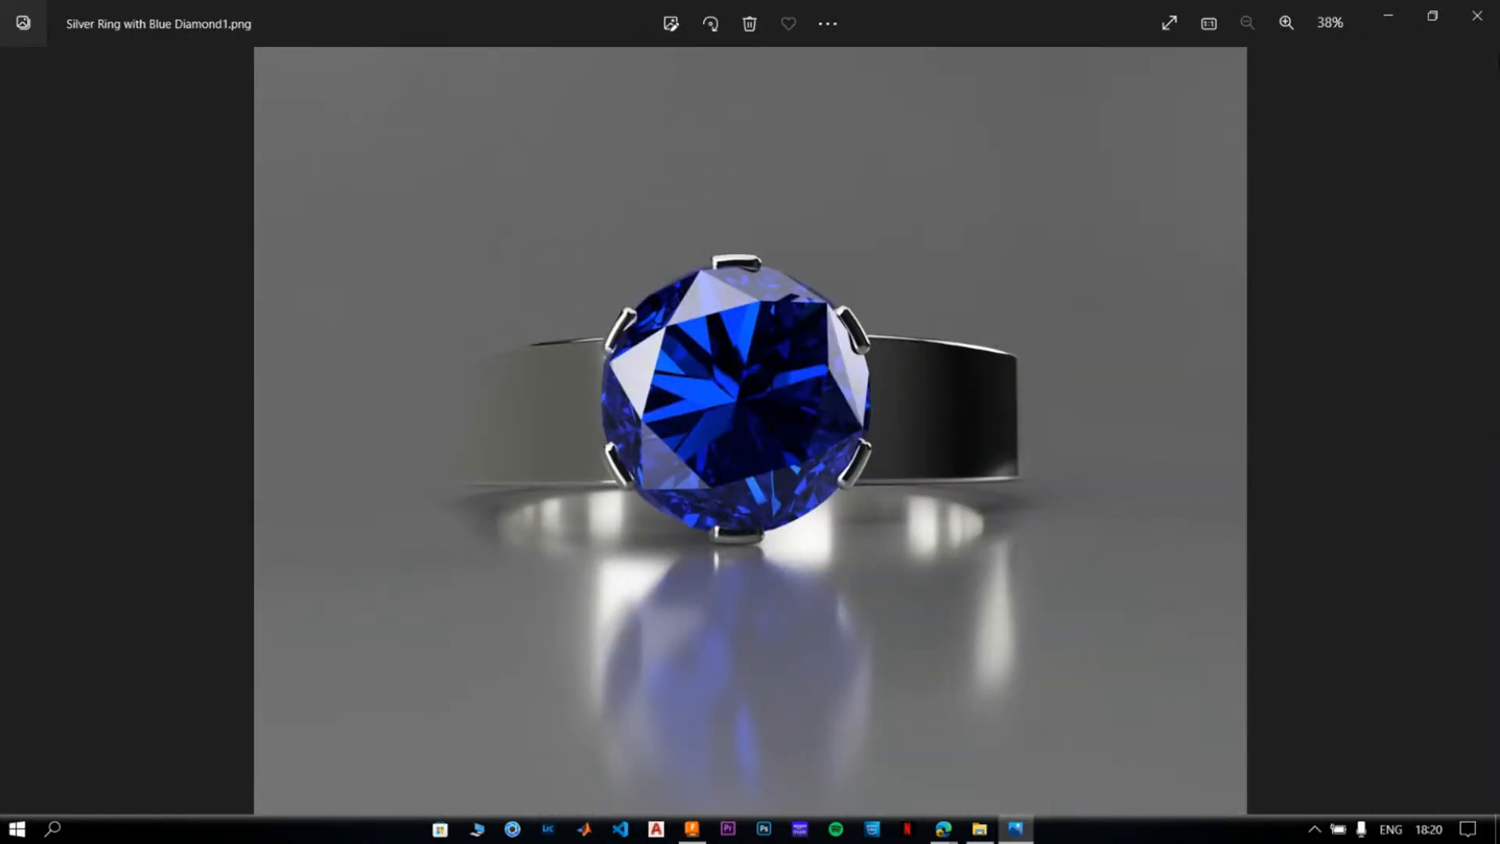
click(1476, 15)
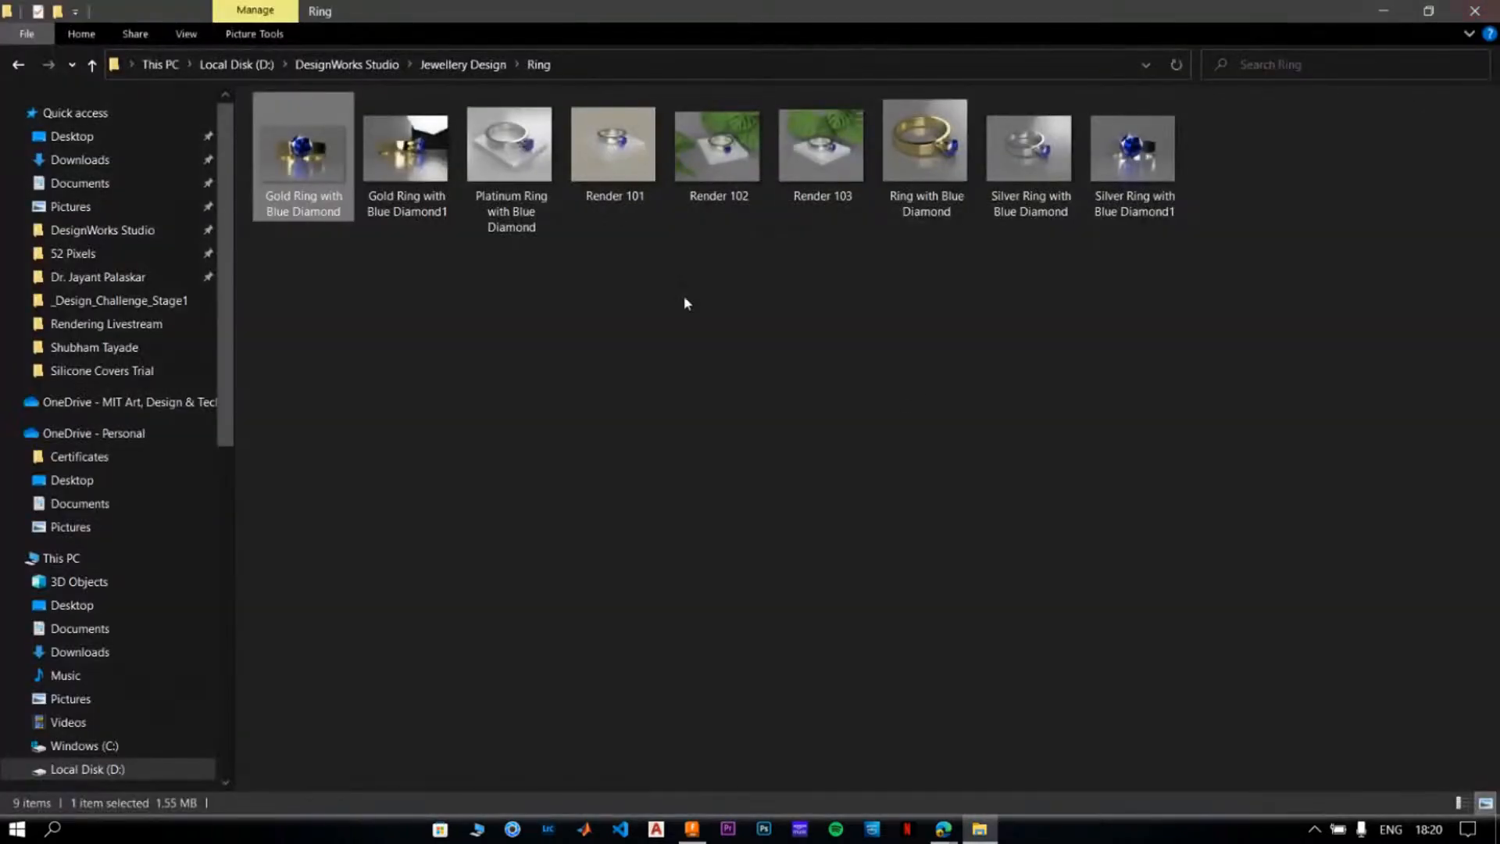
- Open the first ITR_1 rover render from the clg > Intercollegiate 2022 folder on Local Disk (D:)
click(235, 64)
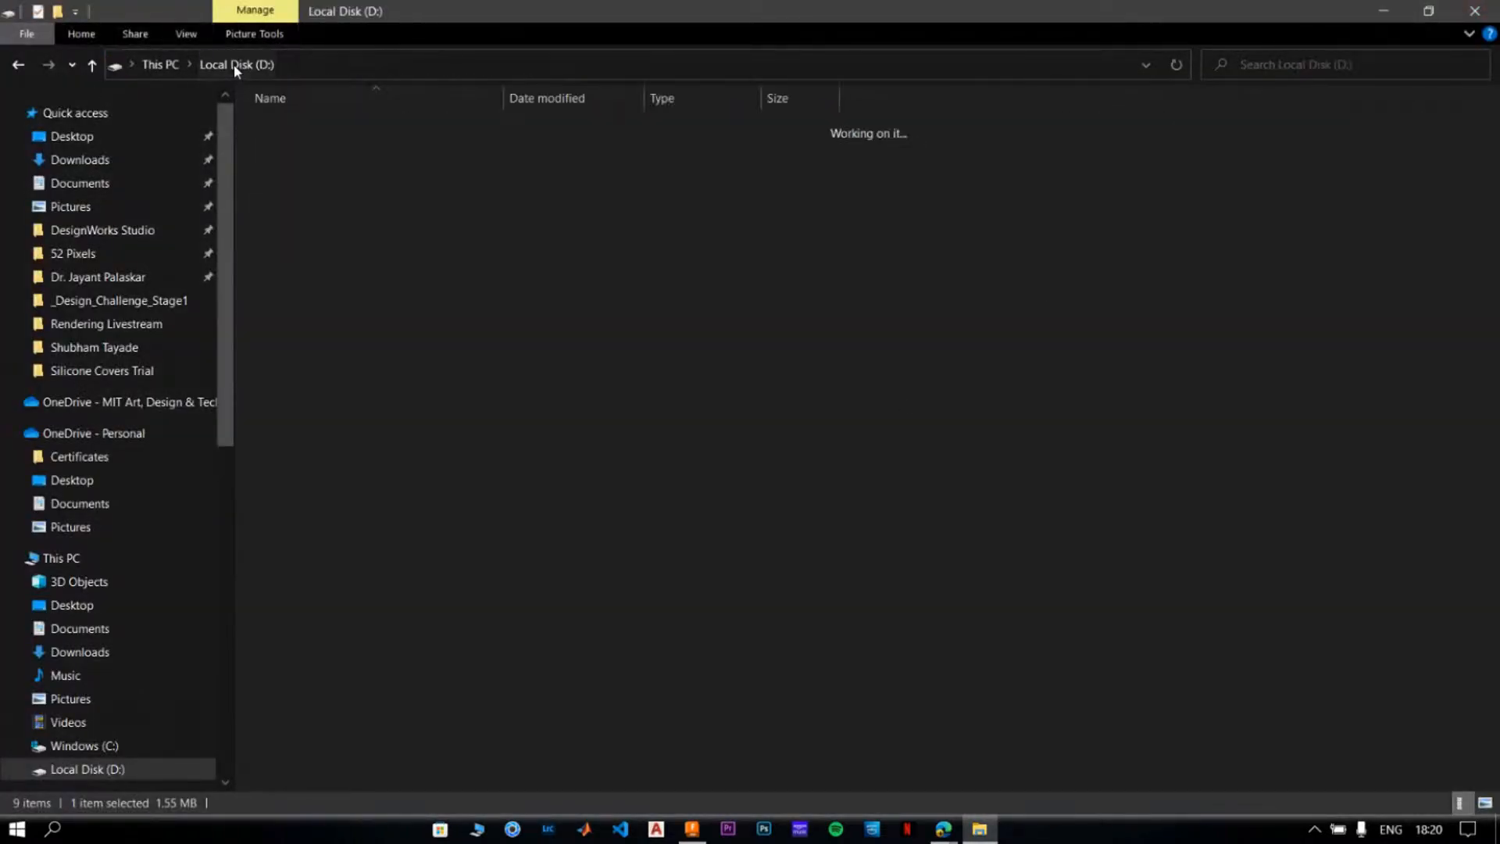
click(299, 190)
double_click(299, 190)
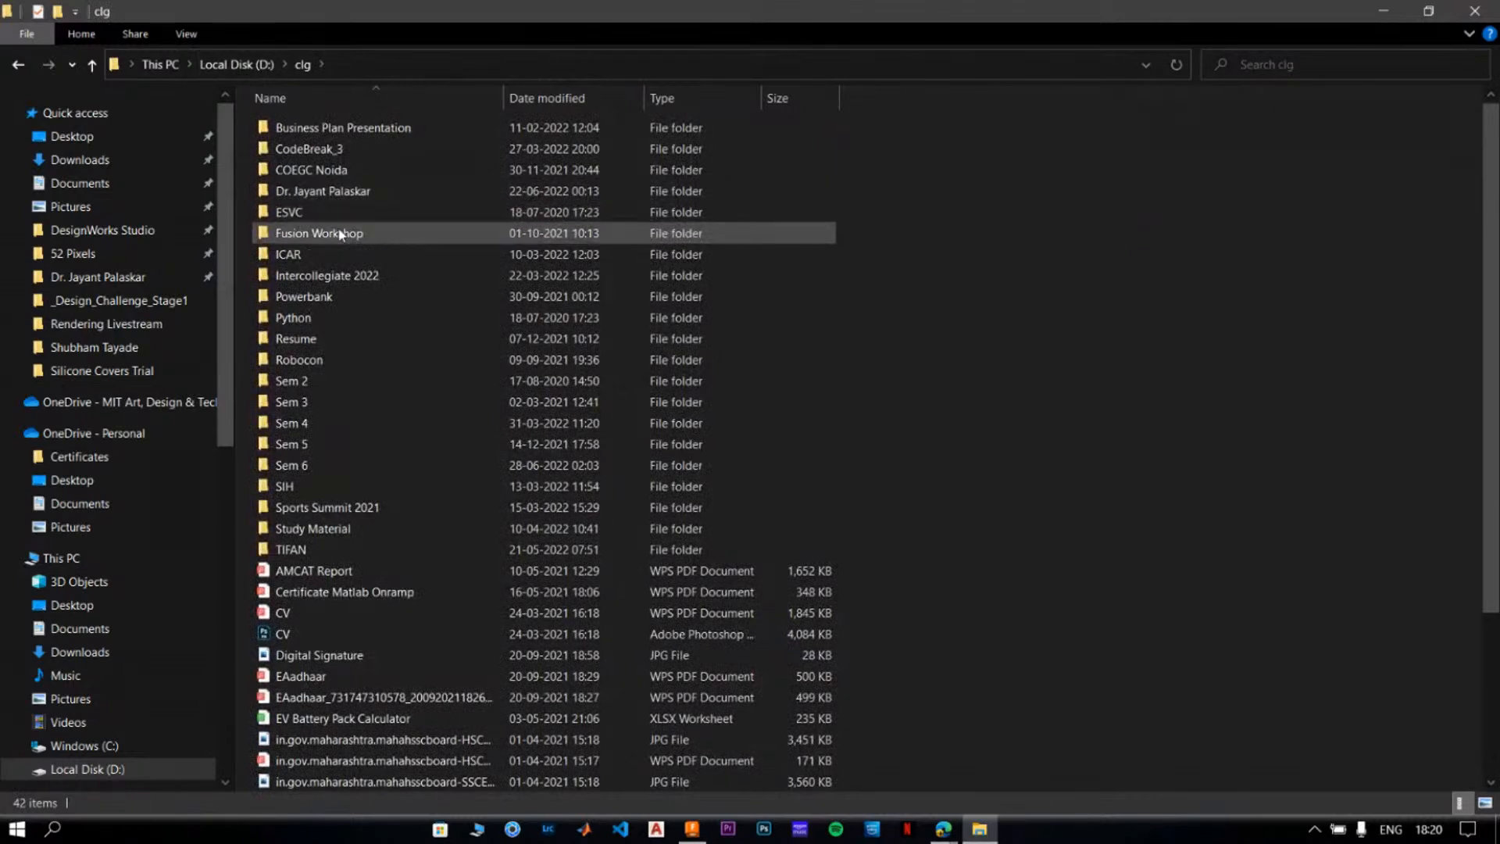
double_click(371, 275)
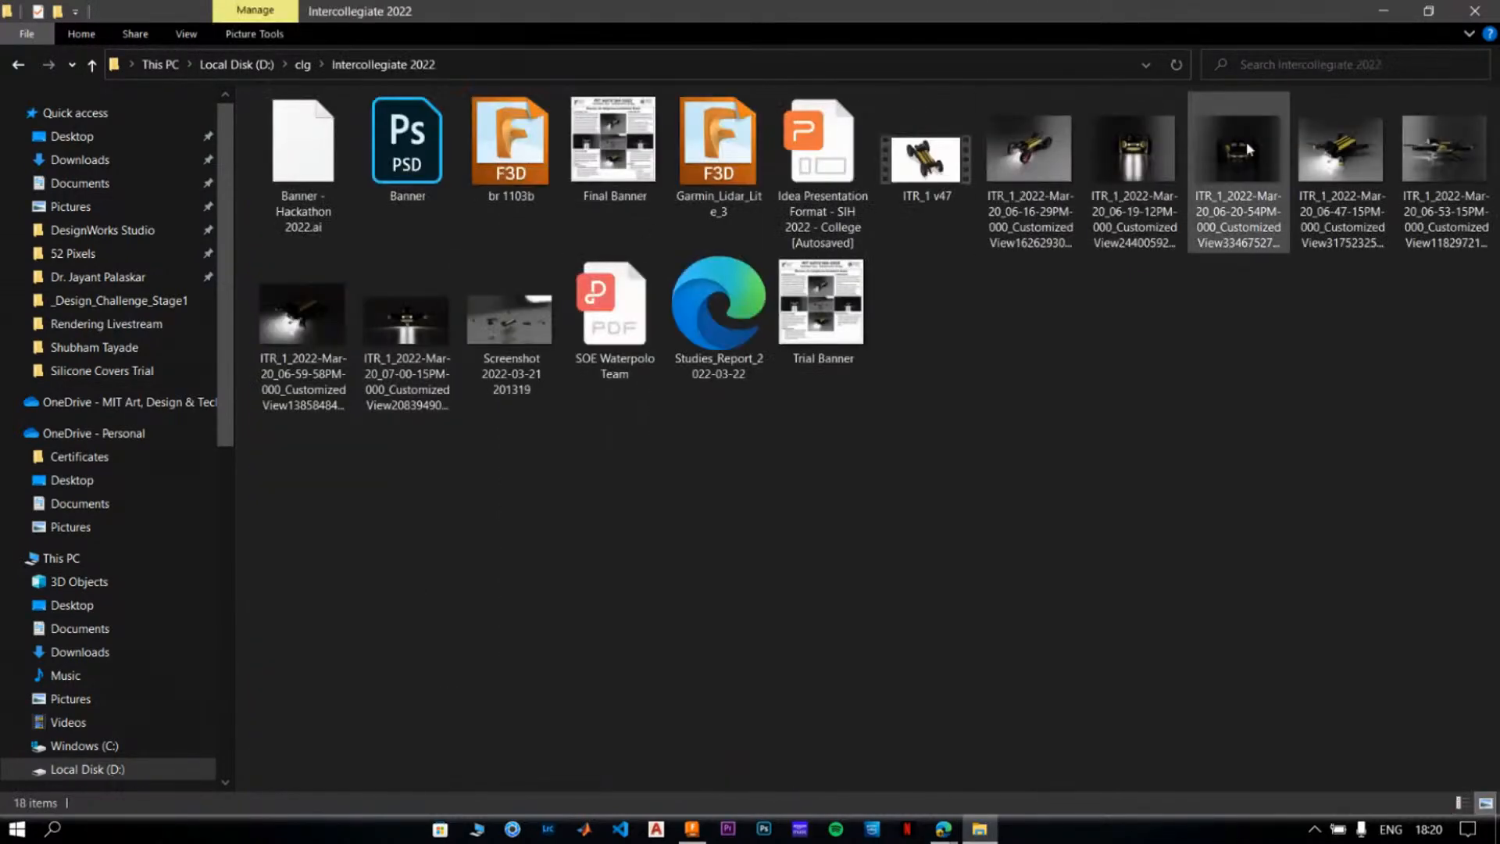
click(1047, 154)
double_click(1047, 154)
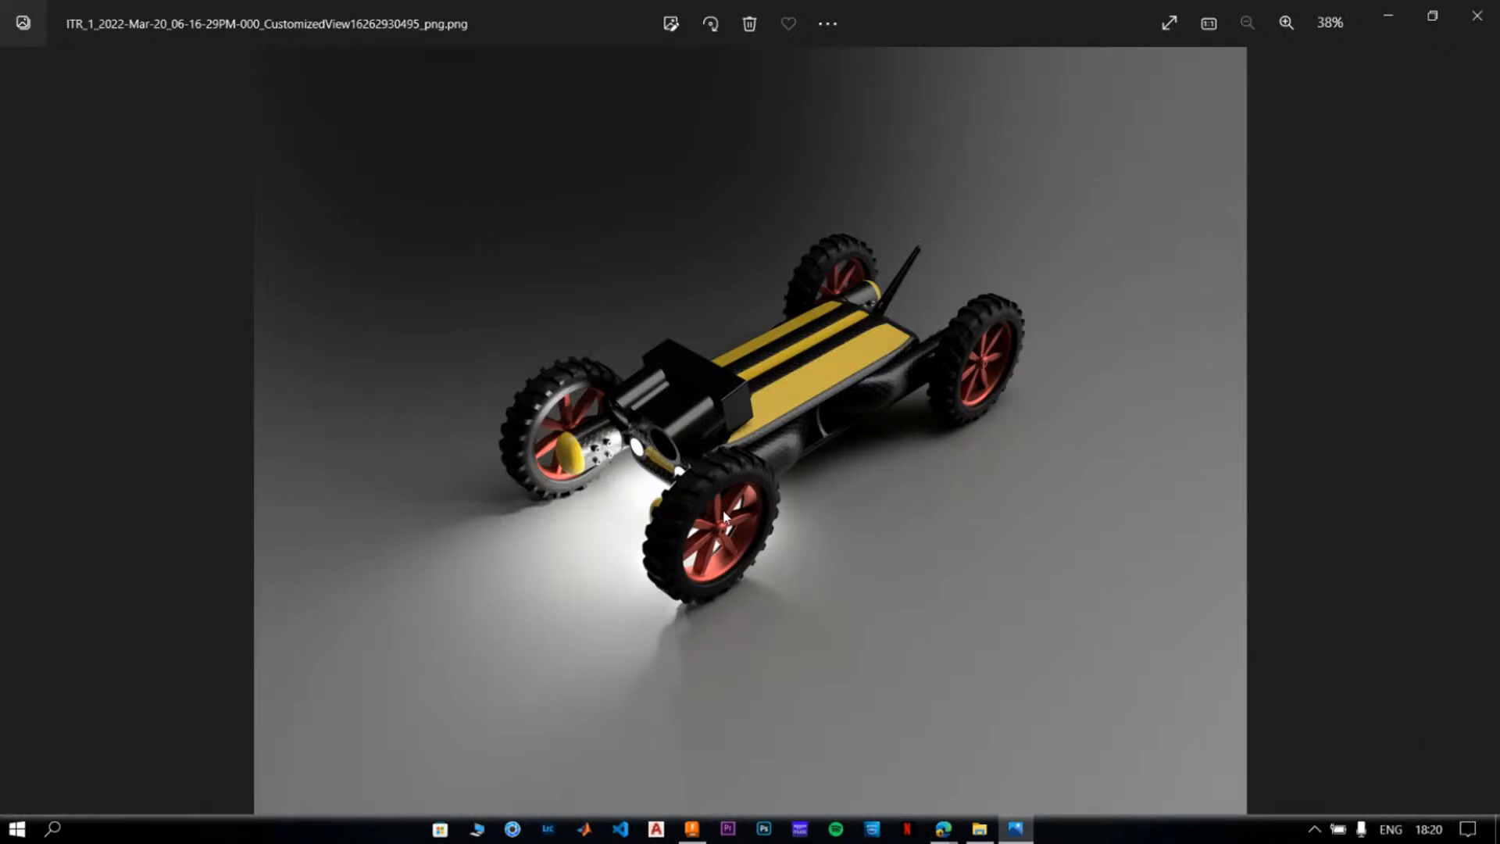
- Examine the rover's headlights, wheels and surface texture up close in the first ITR_1 render
scroll(619, 459, up, 5)
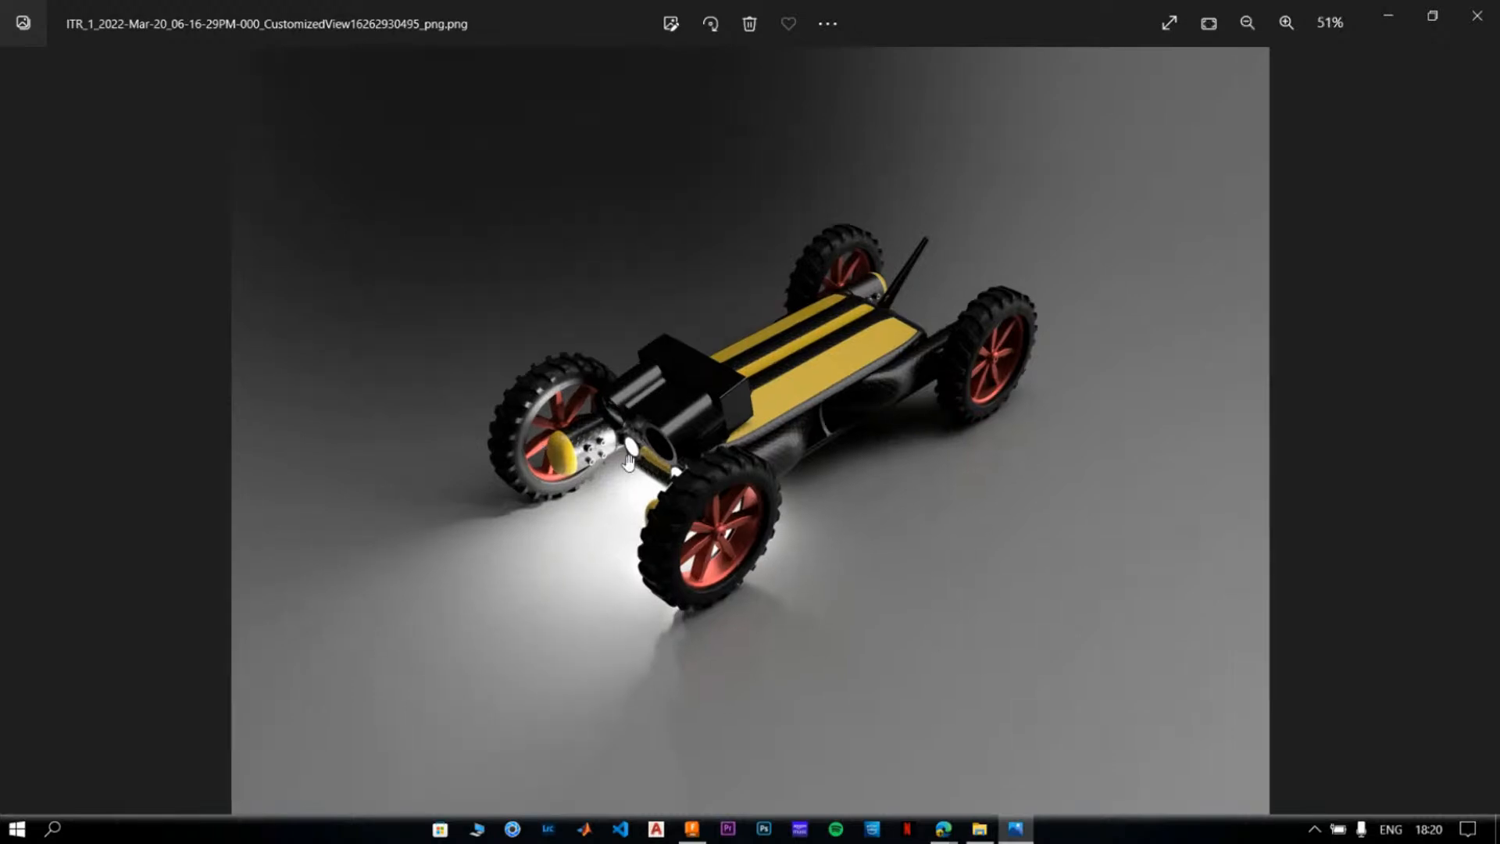
scroll(619, 460, up, 2)
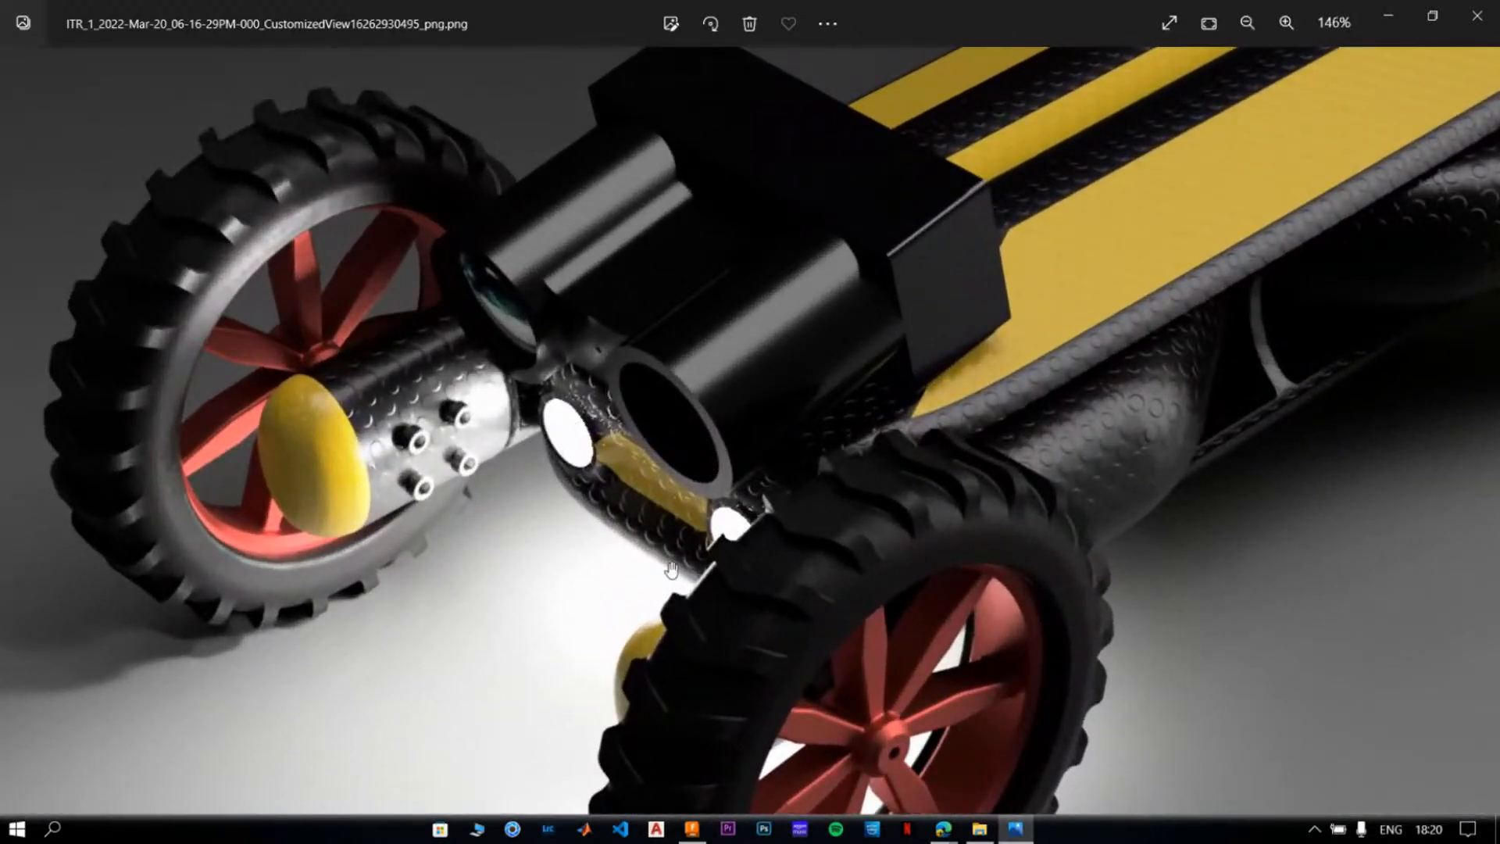
scroll(552, 452, down, 6)
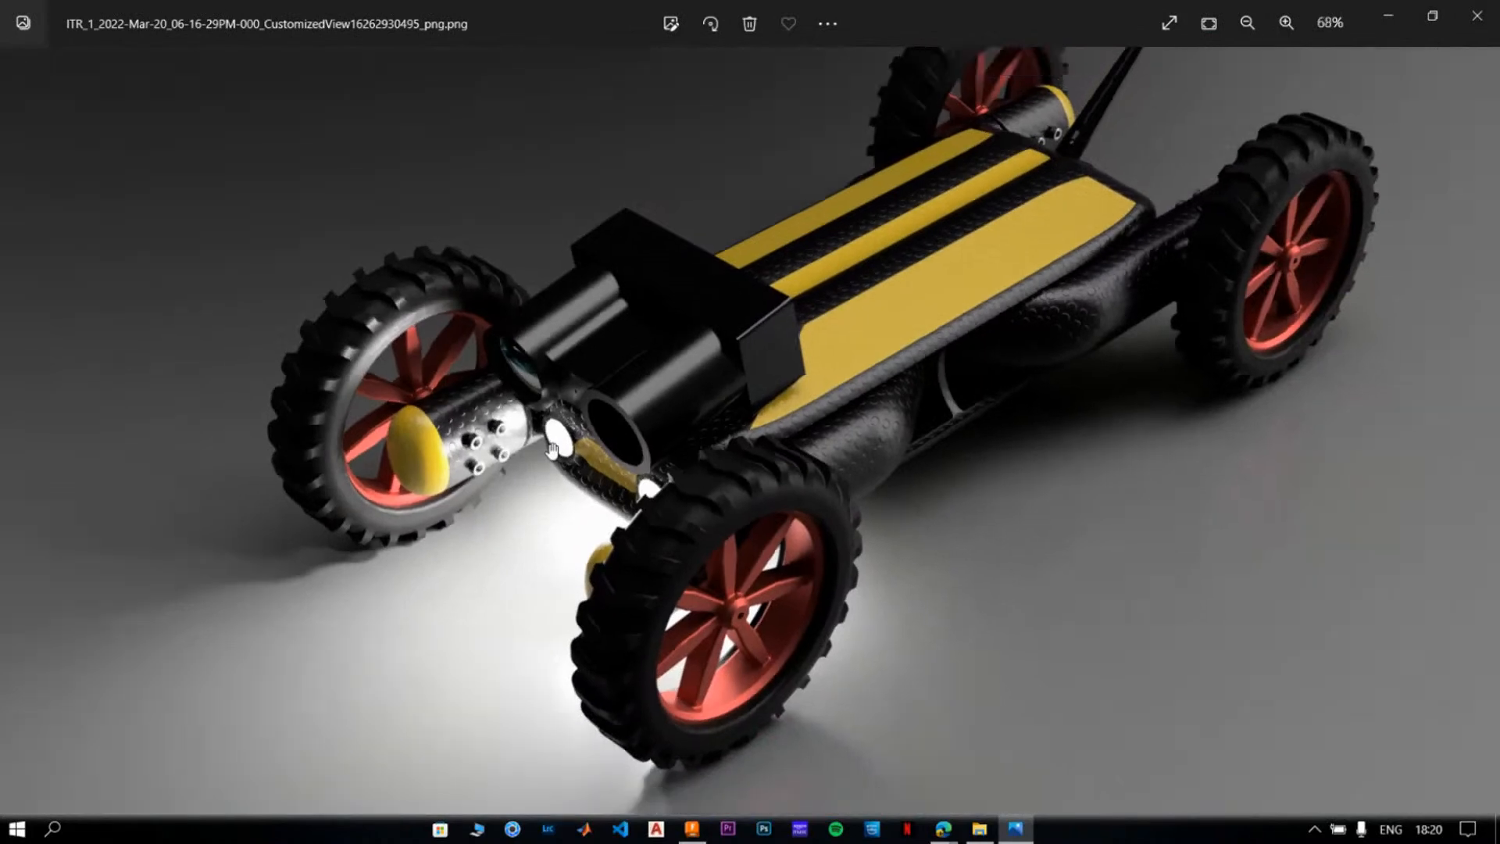
scroll(552, 451, down, 1)
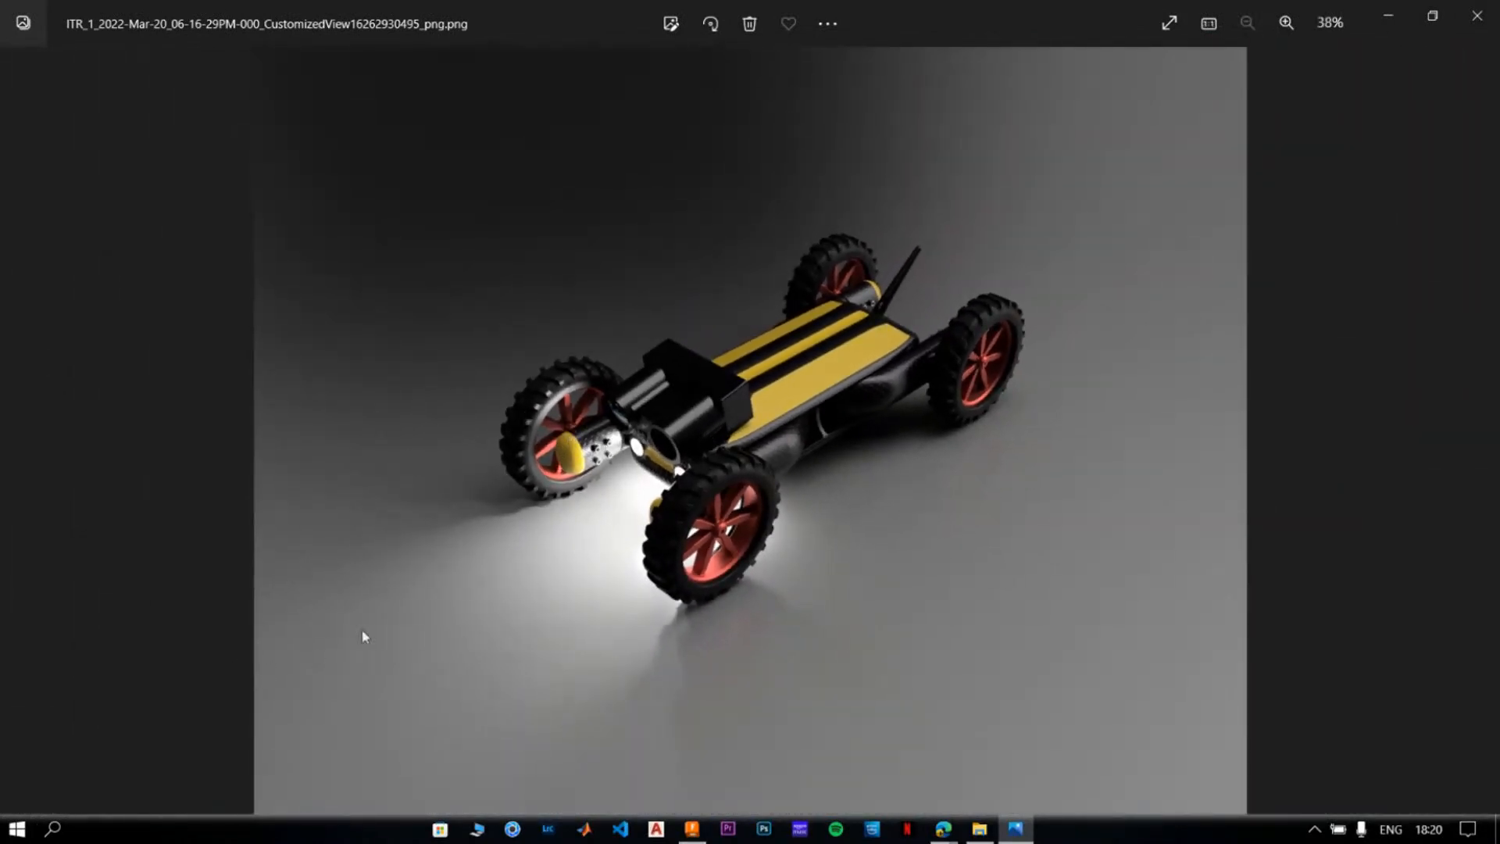
scroll(613, 511, up, 1)
scroll(614, 511, down, 1)
- View the rover's front and rear renders, and inspect the red tail lights and textured body up close
click(1473, 431)
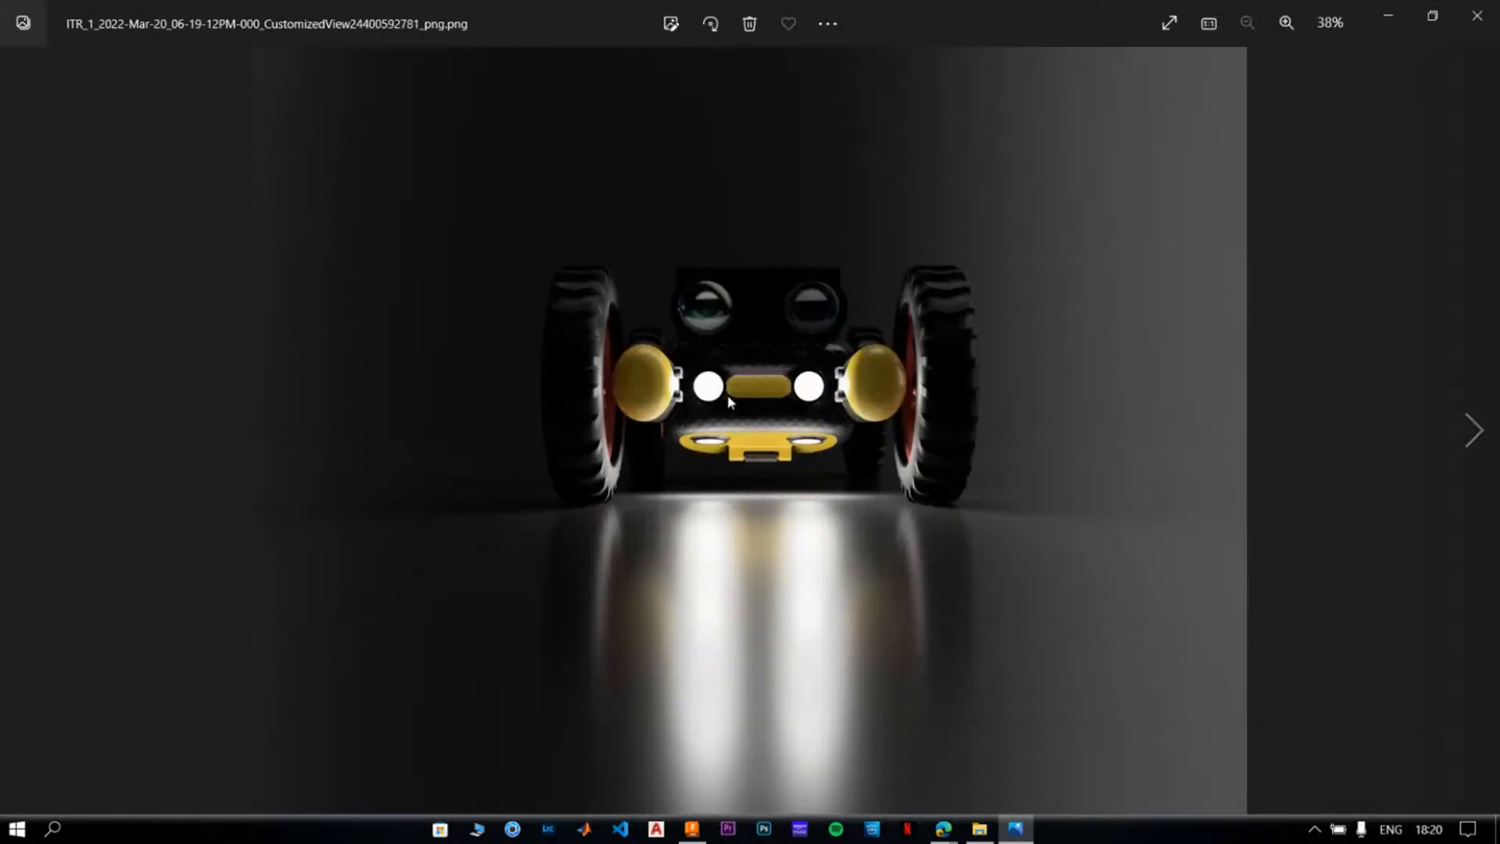
click(1476, 430)
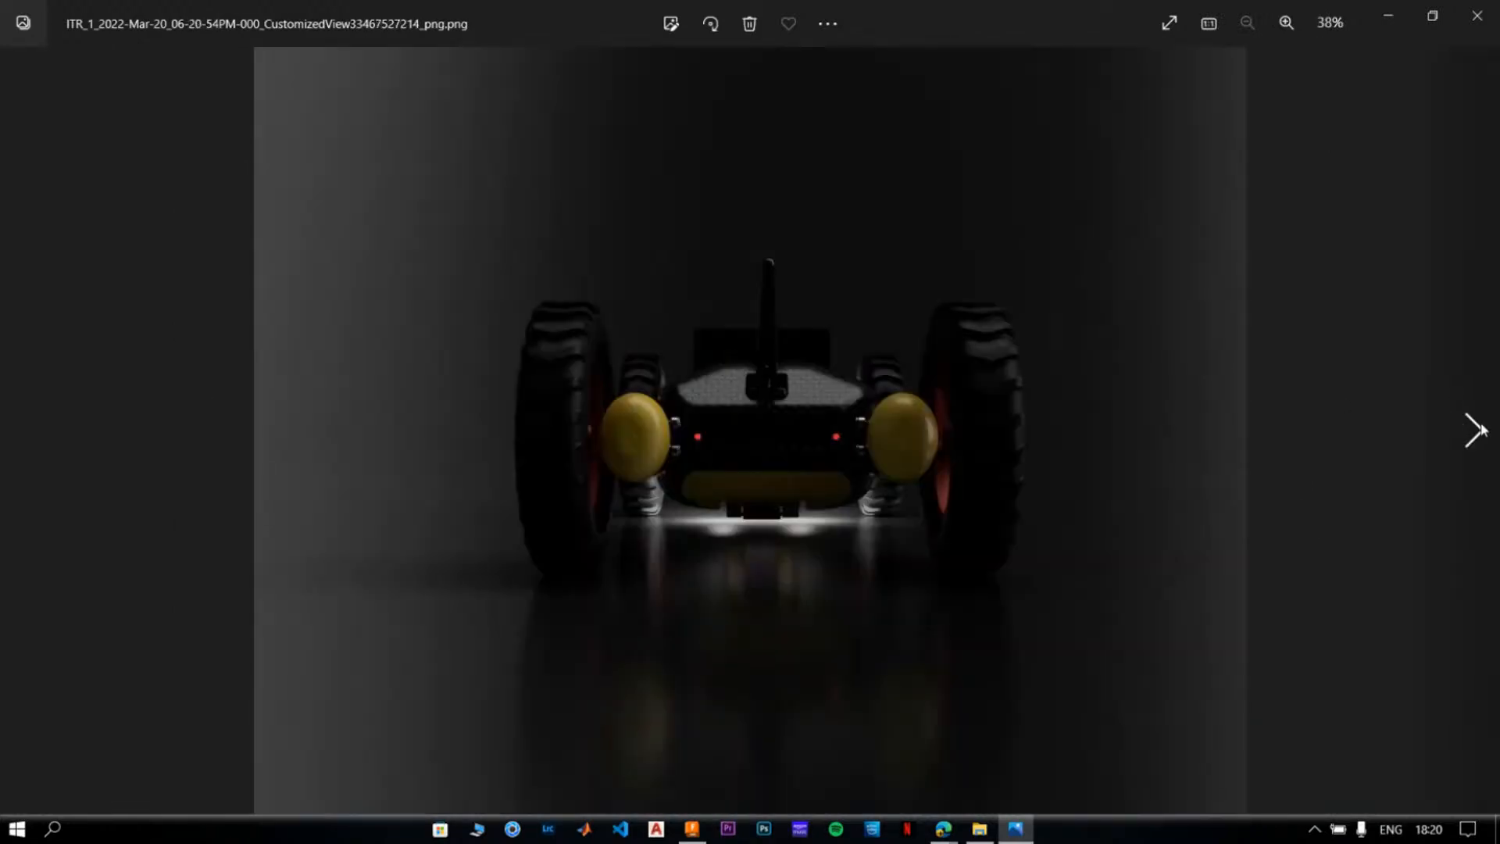
scroll(688, 473, up, 5)
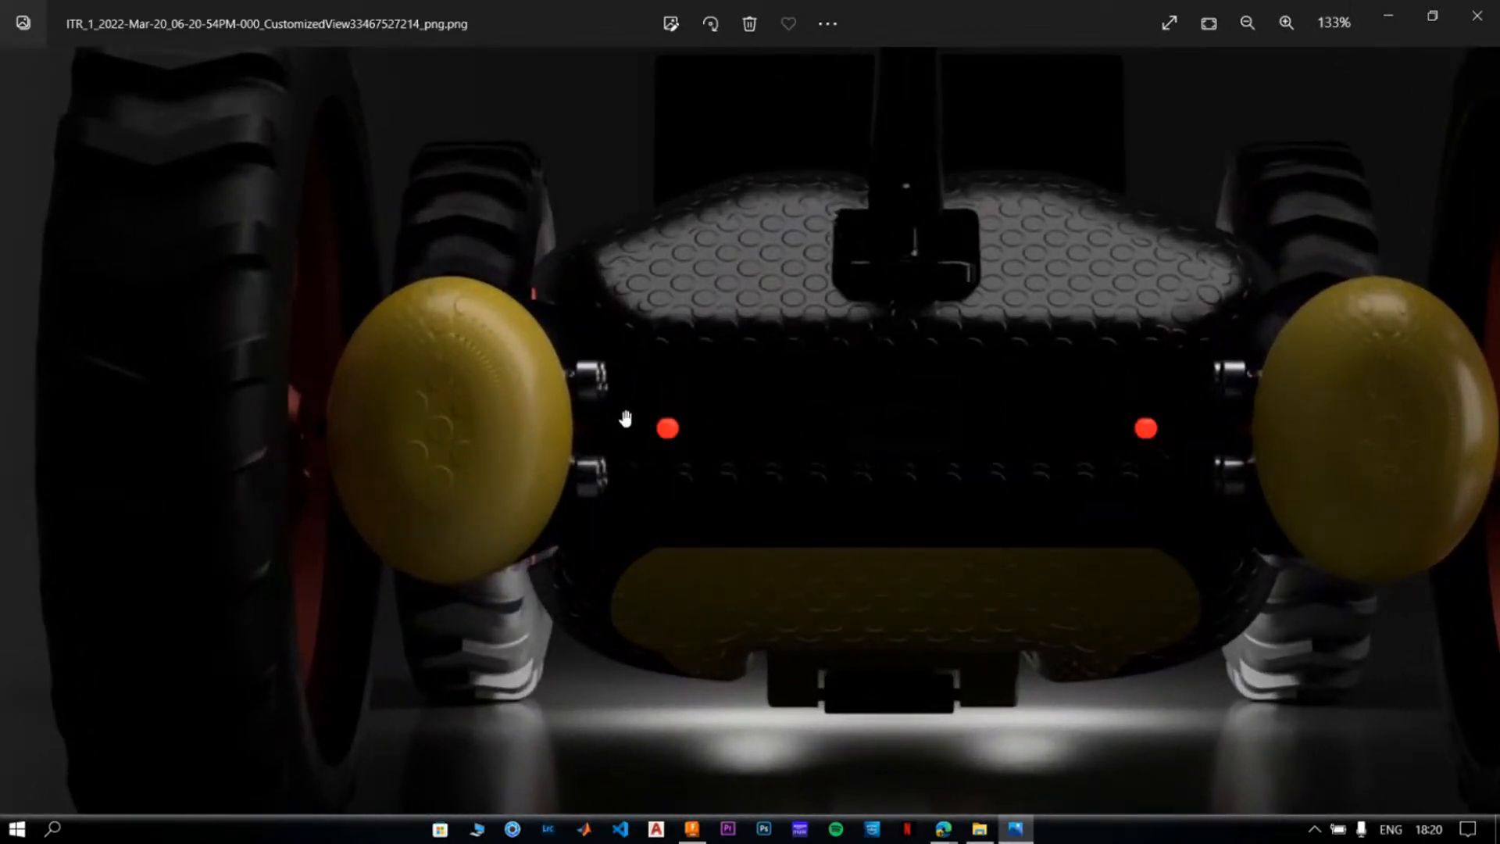
scroll(833, 509, up, 3)
scroll(474, 345, down, 1)
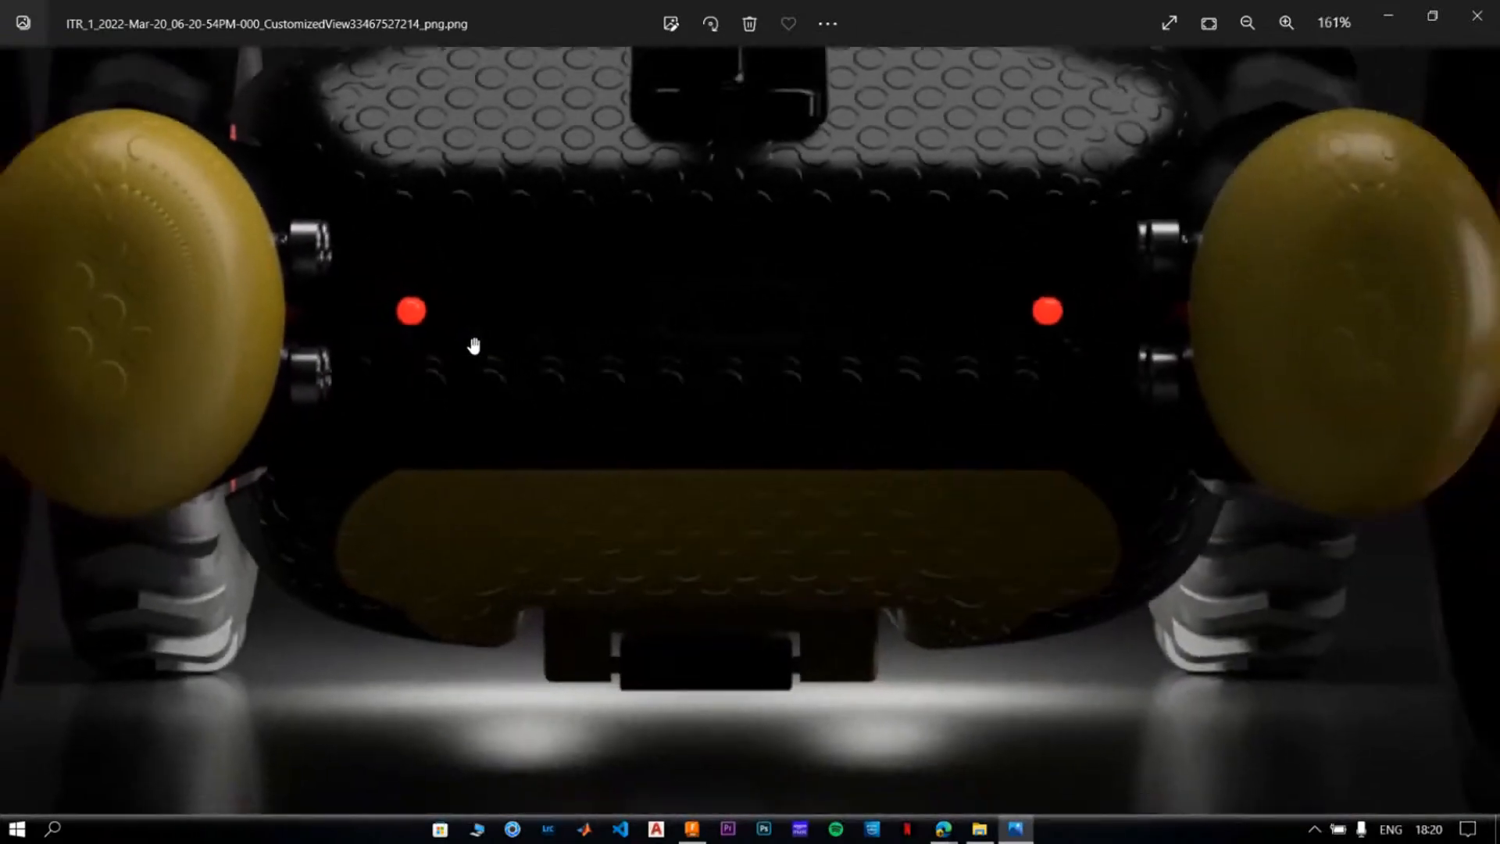
scroll(474, 346, down, 5)
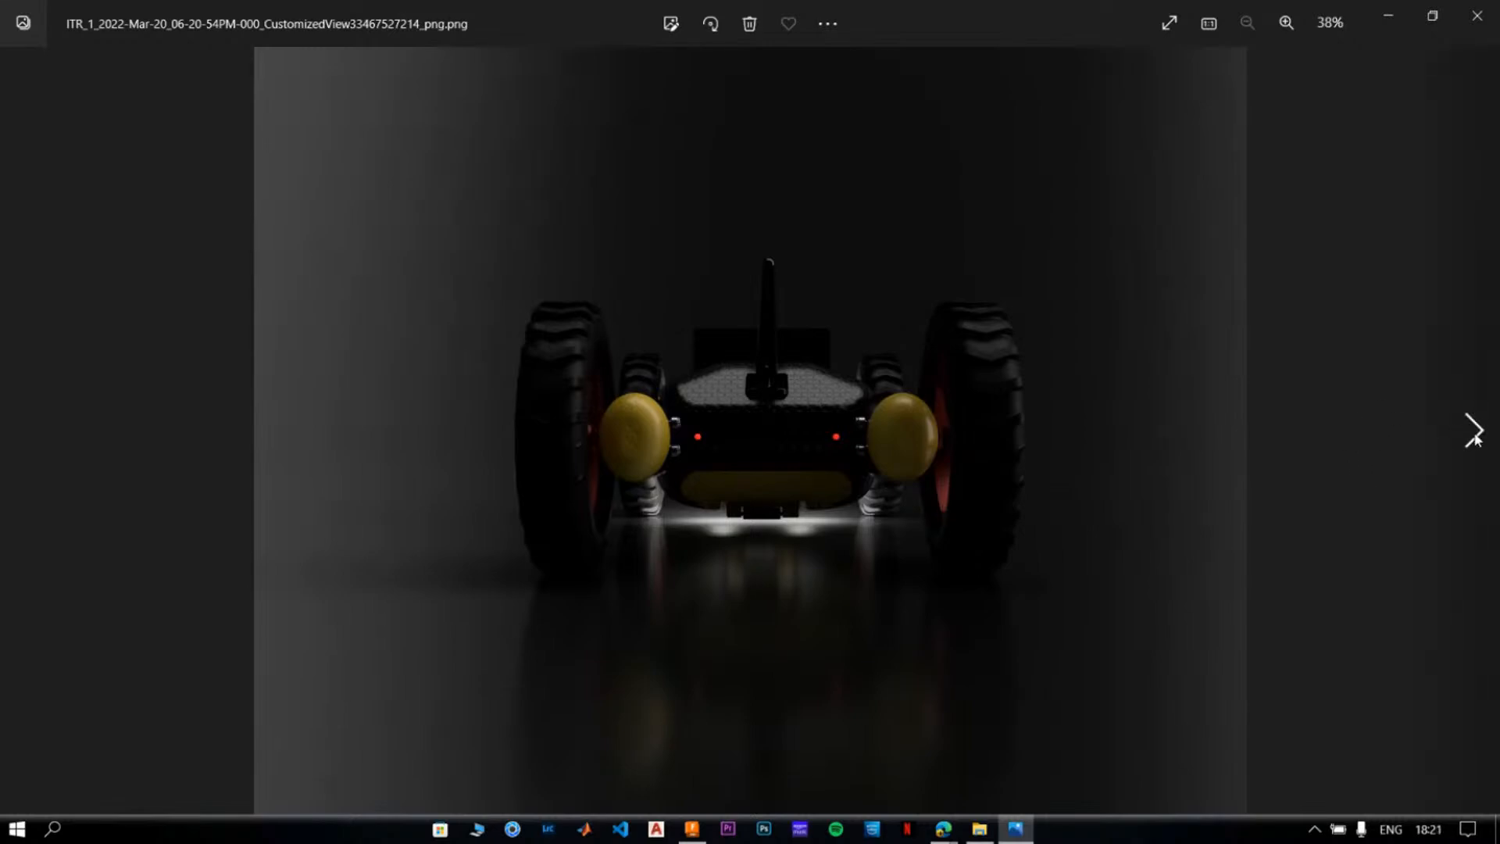
- Browse the ITR_1 drone-configuration renders through to the front view with its headlights lit
click(1475, 438)
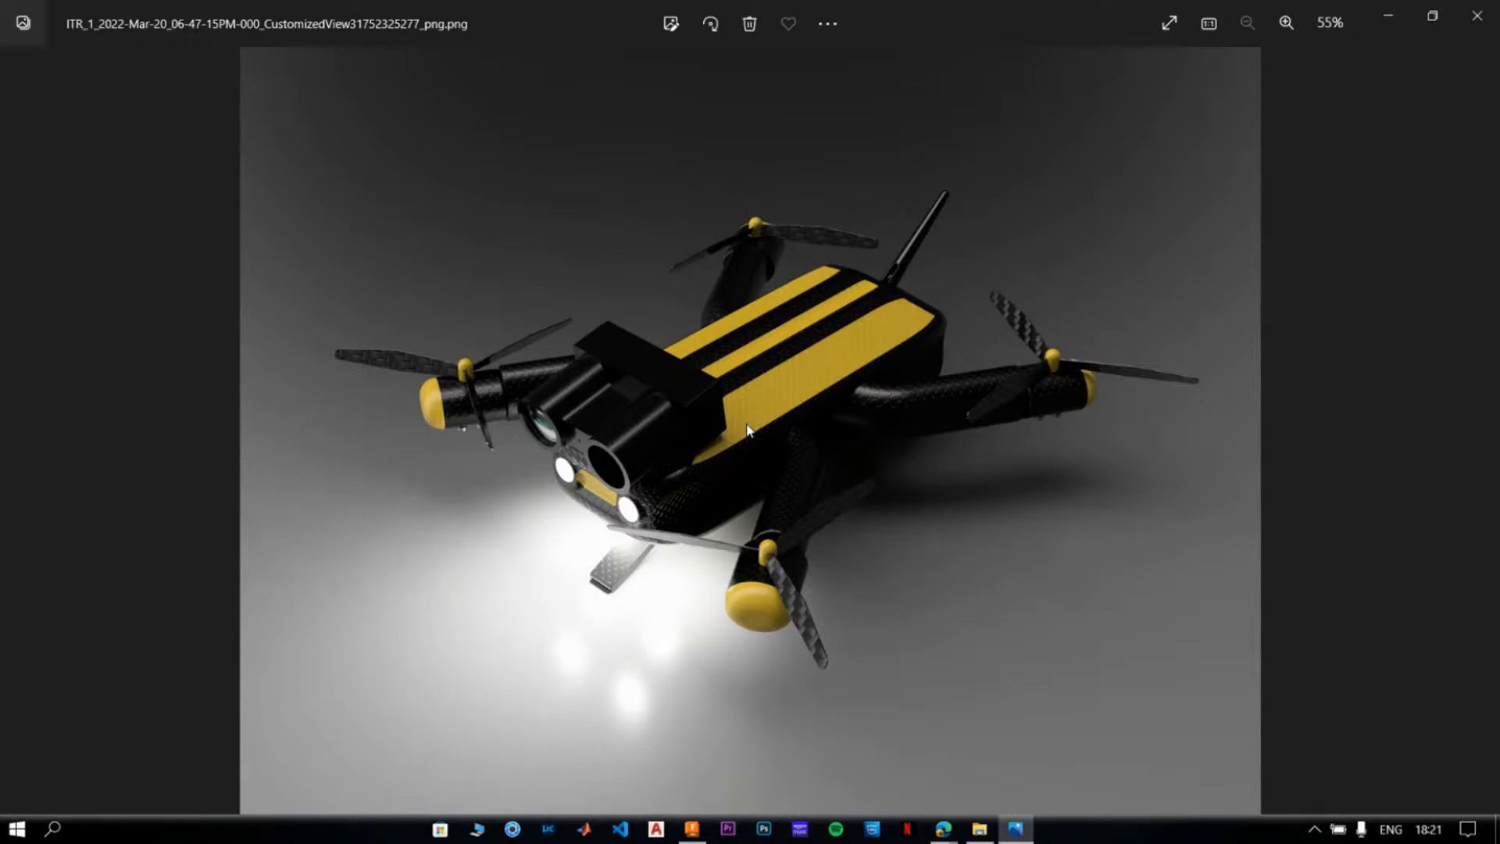
click(1473, 430)
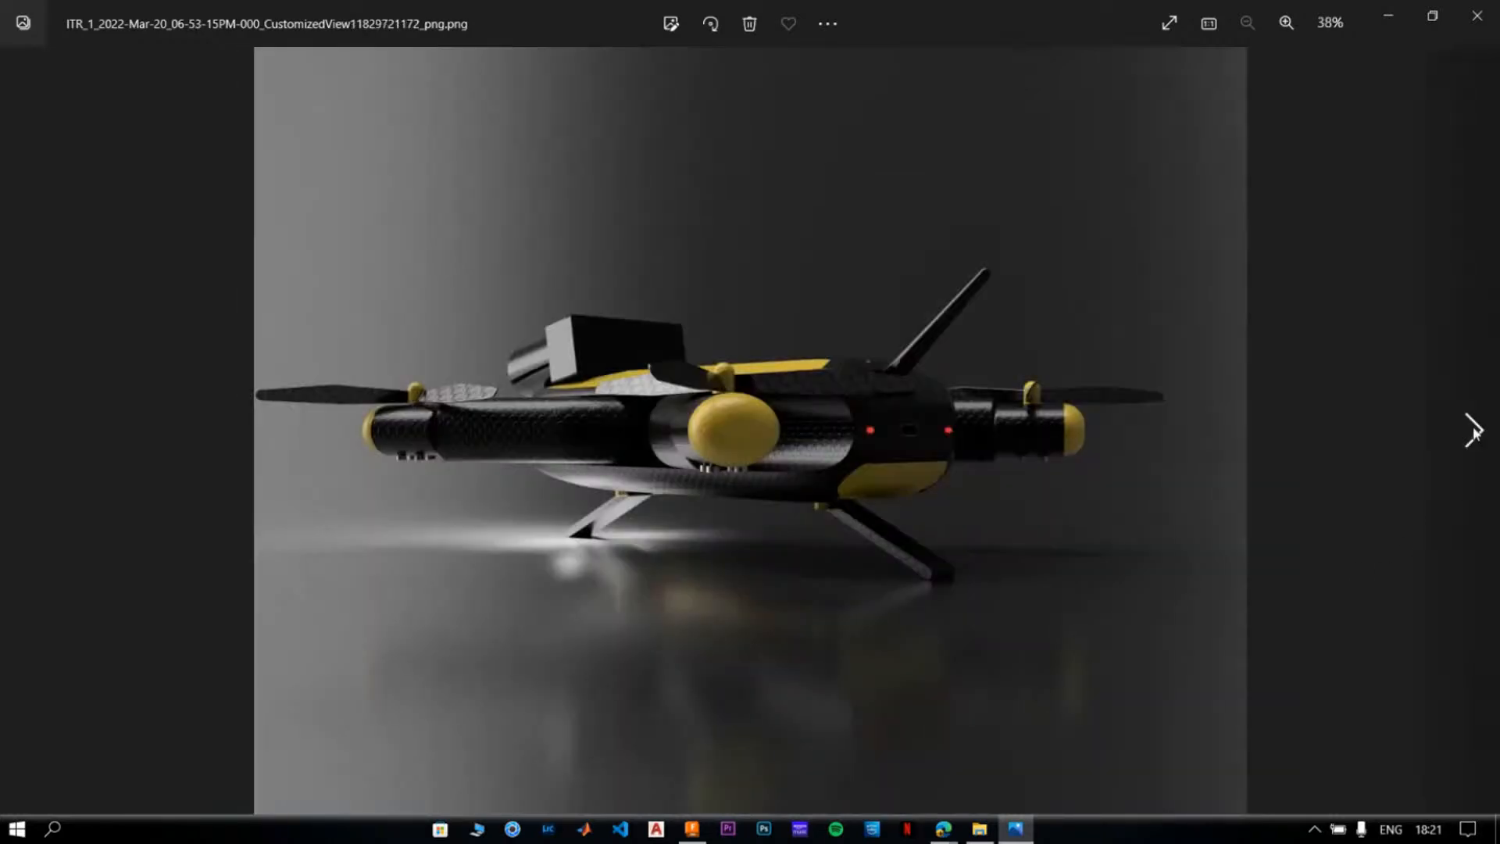
click(1474, 430)
click(1473, 430)
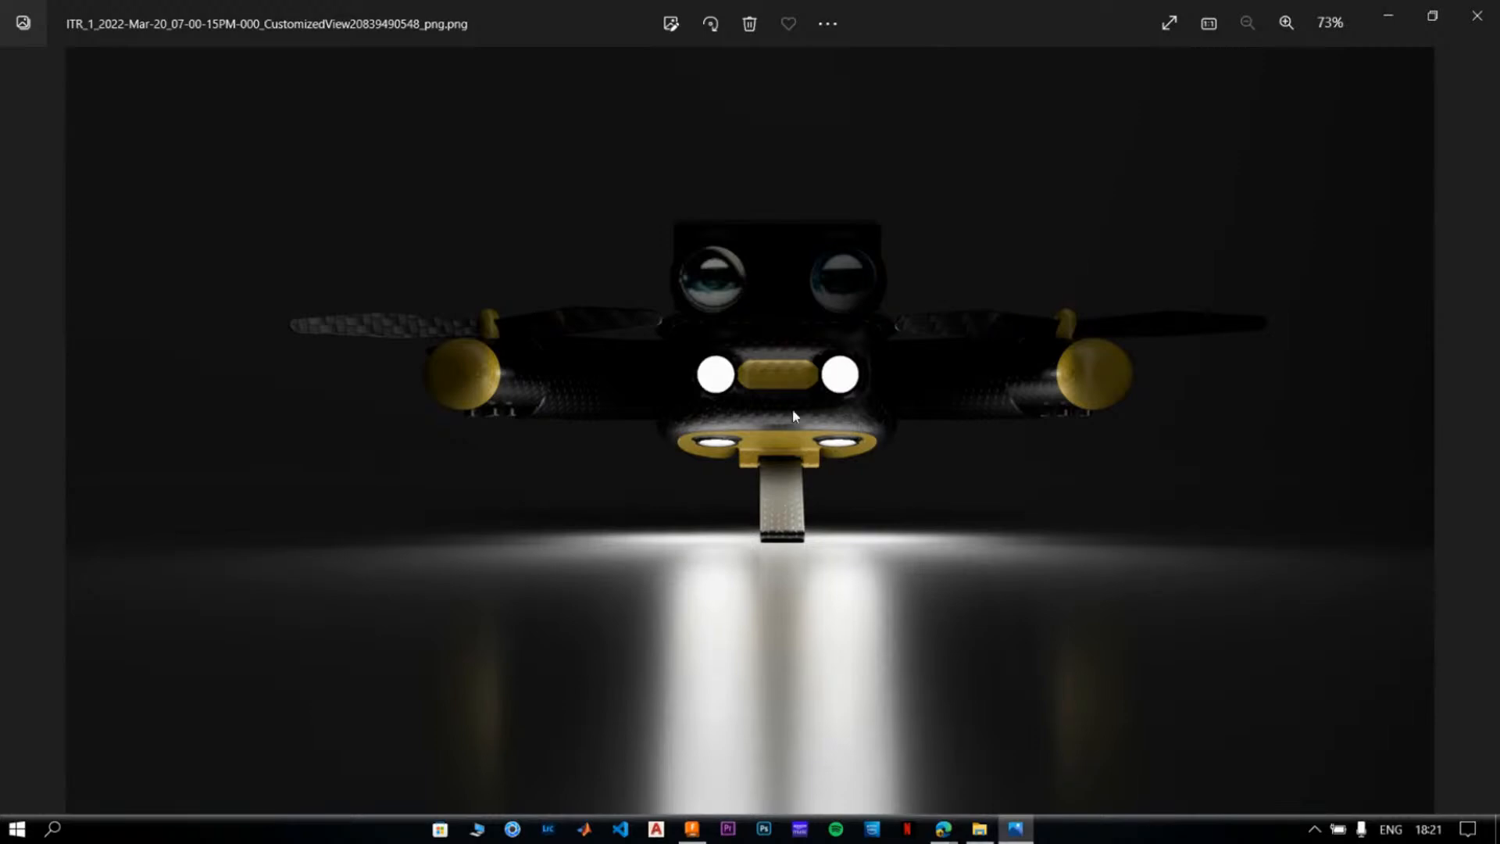
- View the exploded drone screenshot that follows the ITR_1 renders, then close Photos and the Intercollegiate 2022 folder
click(1474, 436)
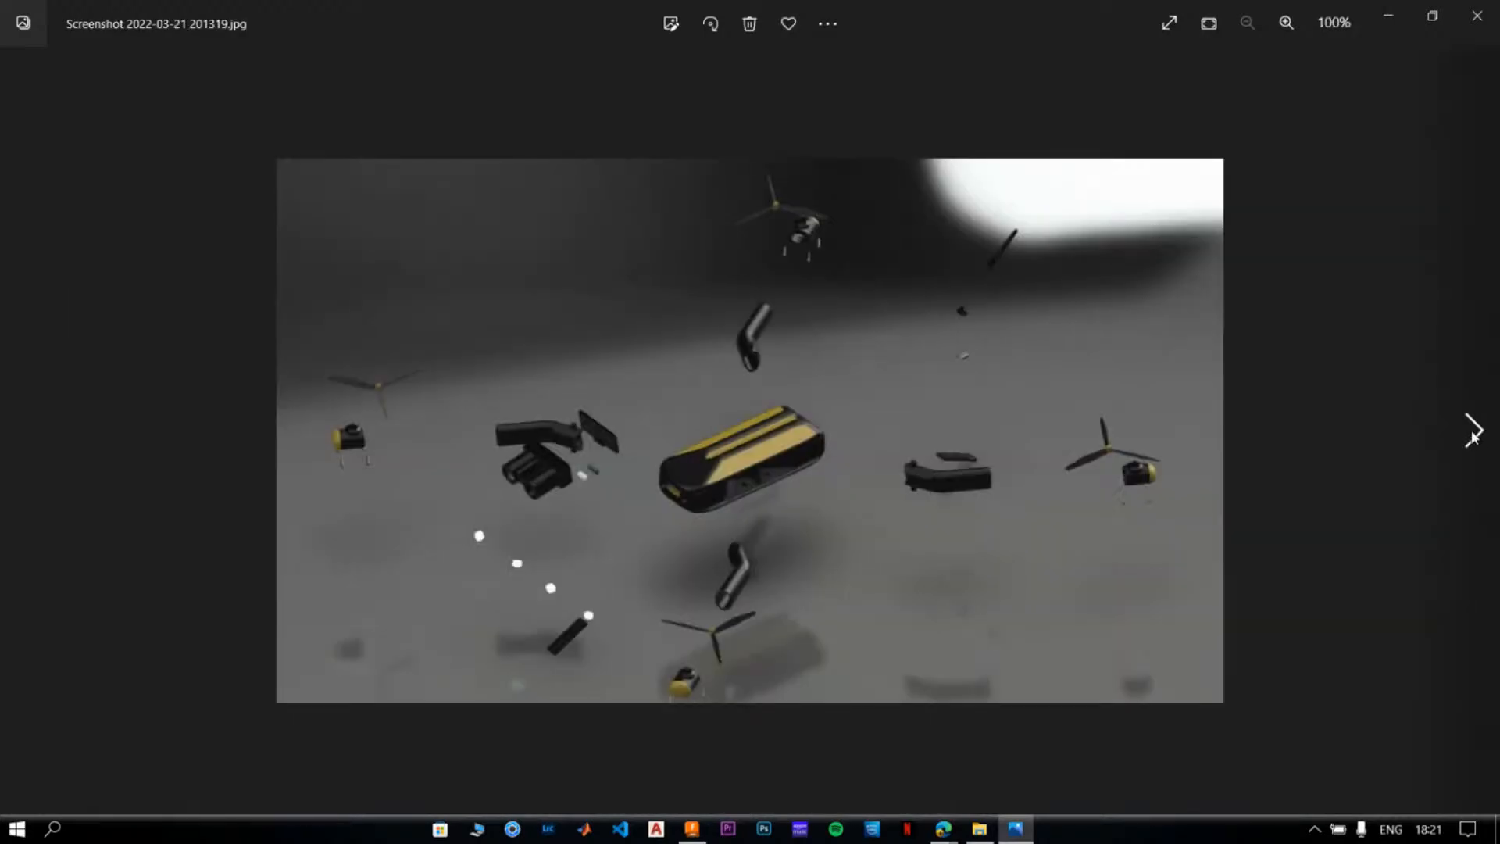
click(1475, 438)
click(1476, 16)
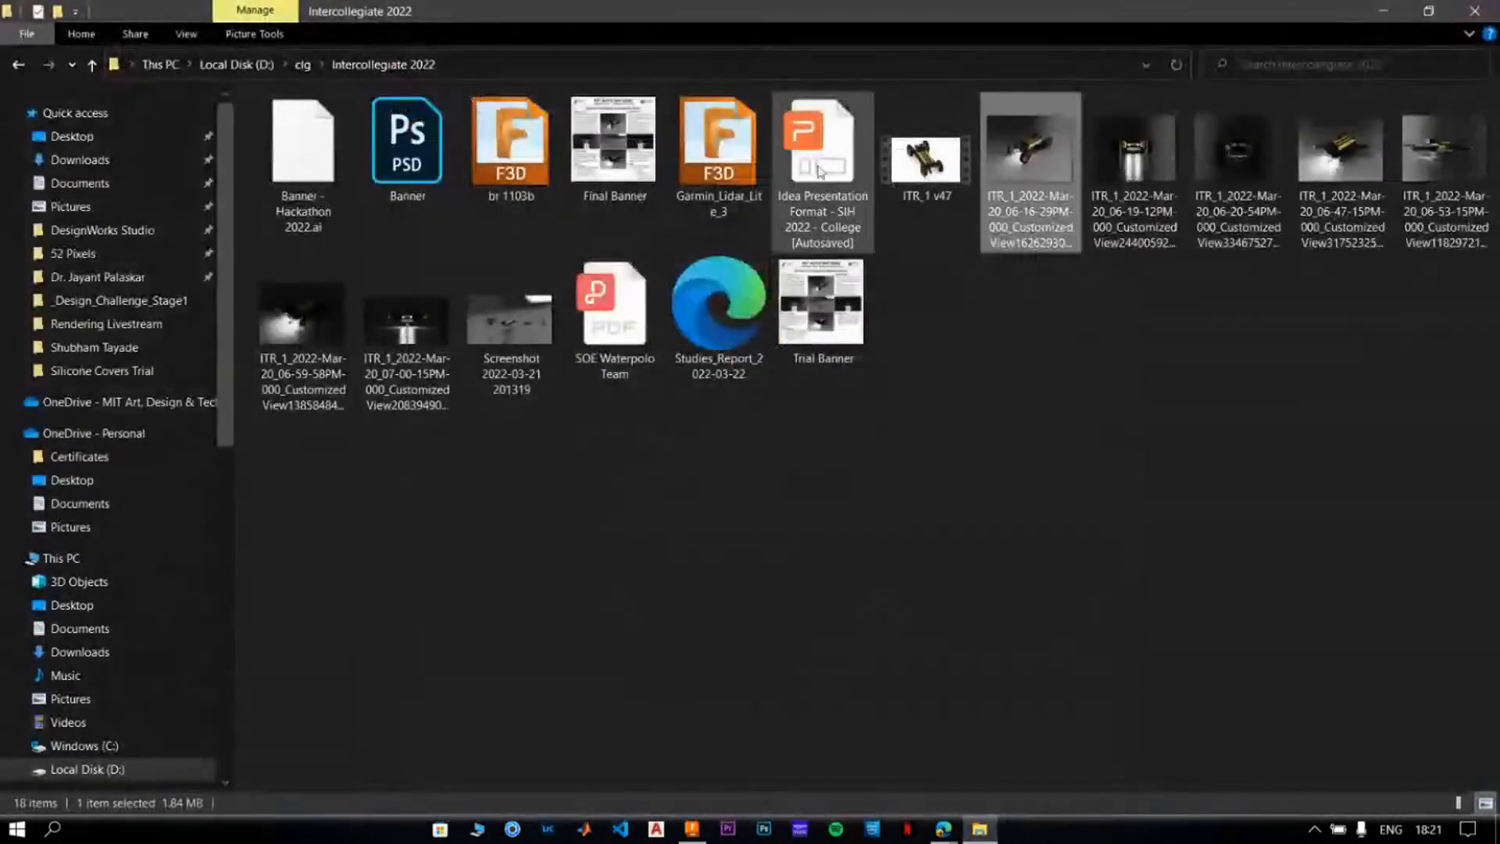
right_click(1021, 517)
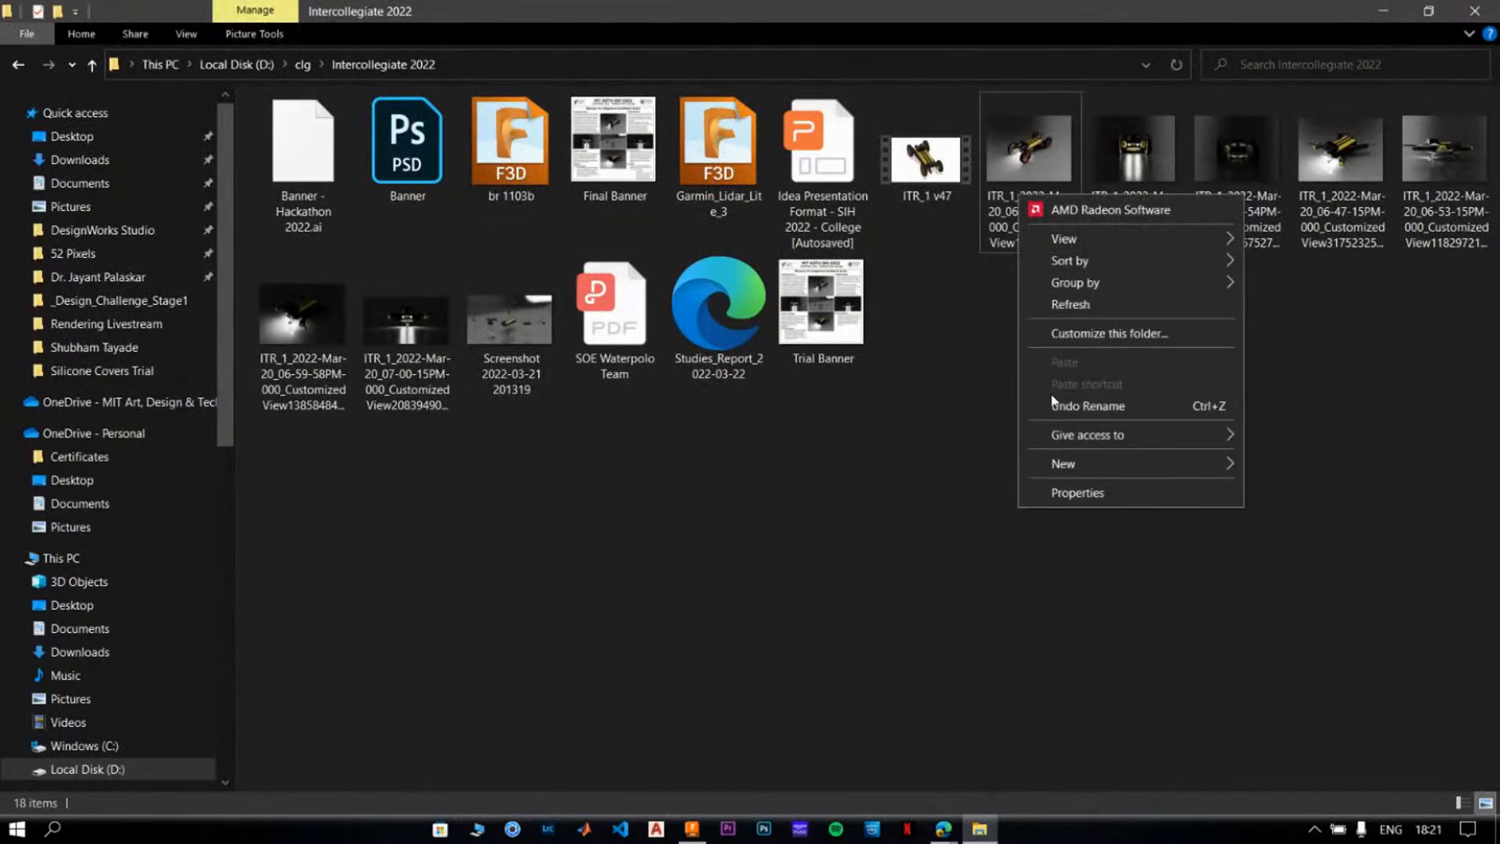
click(1061, 303)
click(1489, 12)
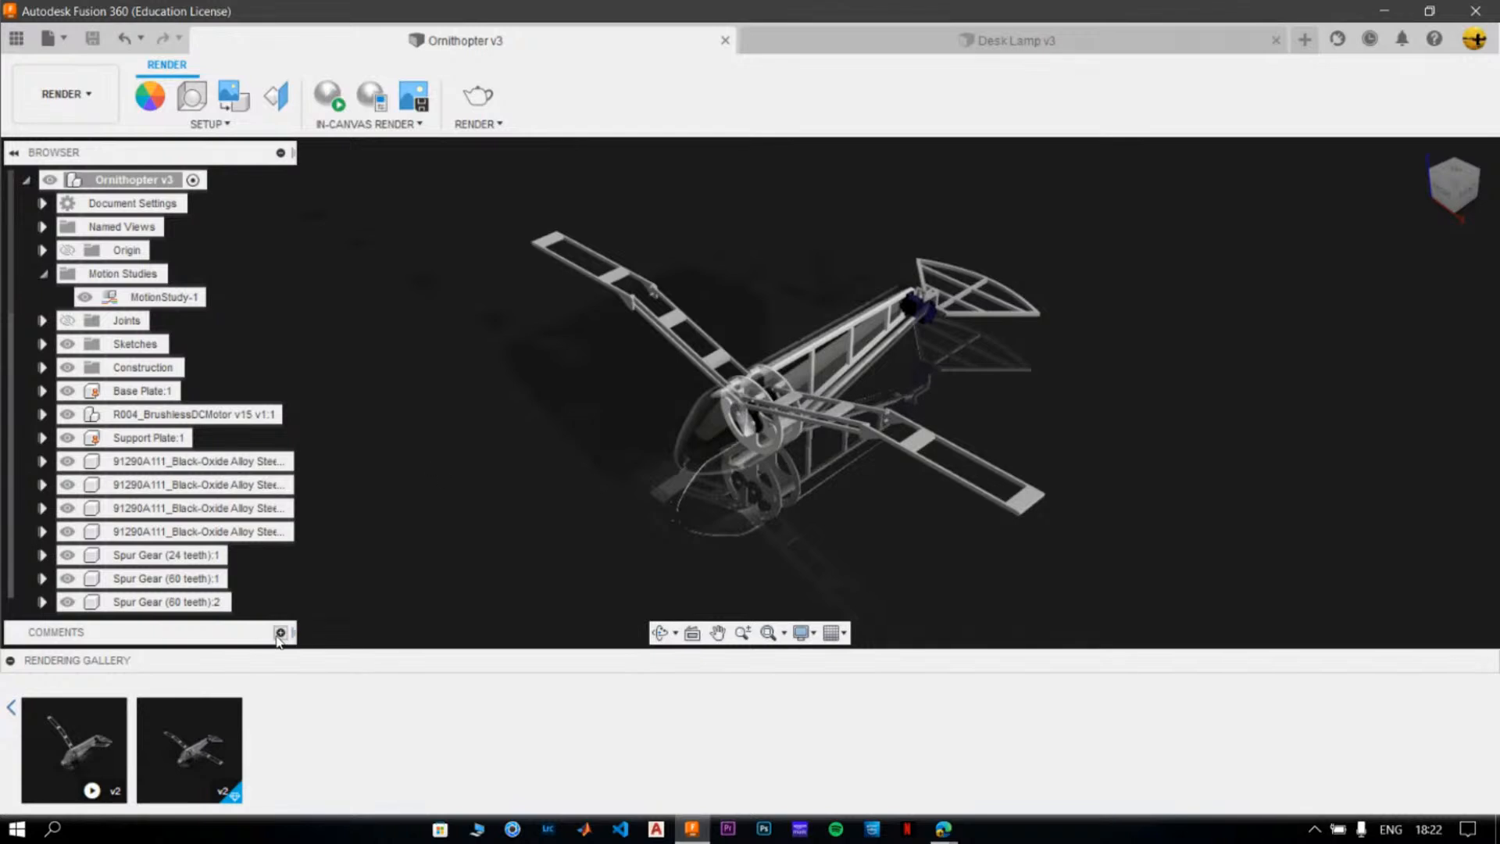
- Close the Ornithopter v3 design and check the Desk Lamp v3 cloud render's preview in the rendering gallery
click(11, 660)
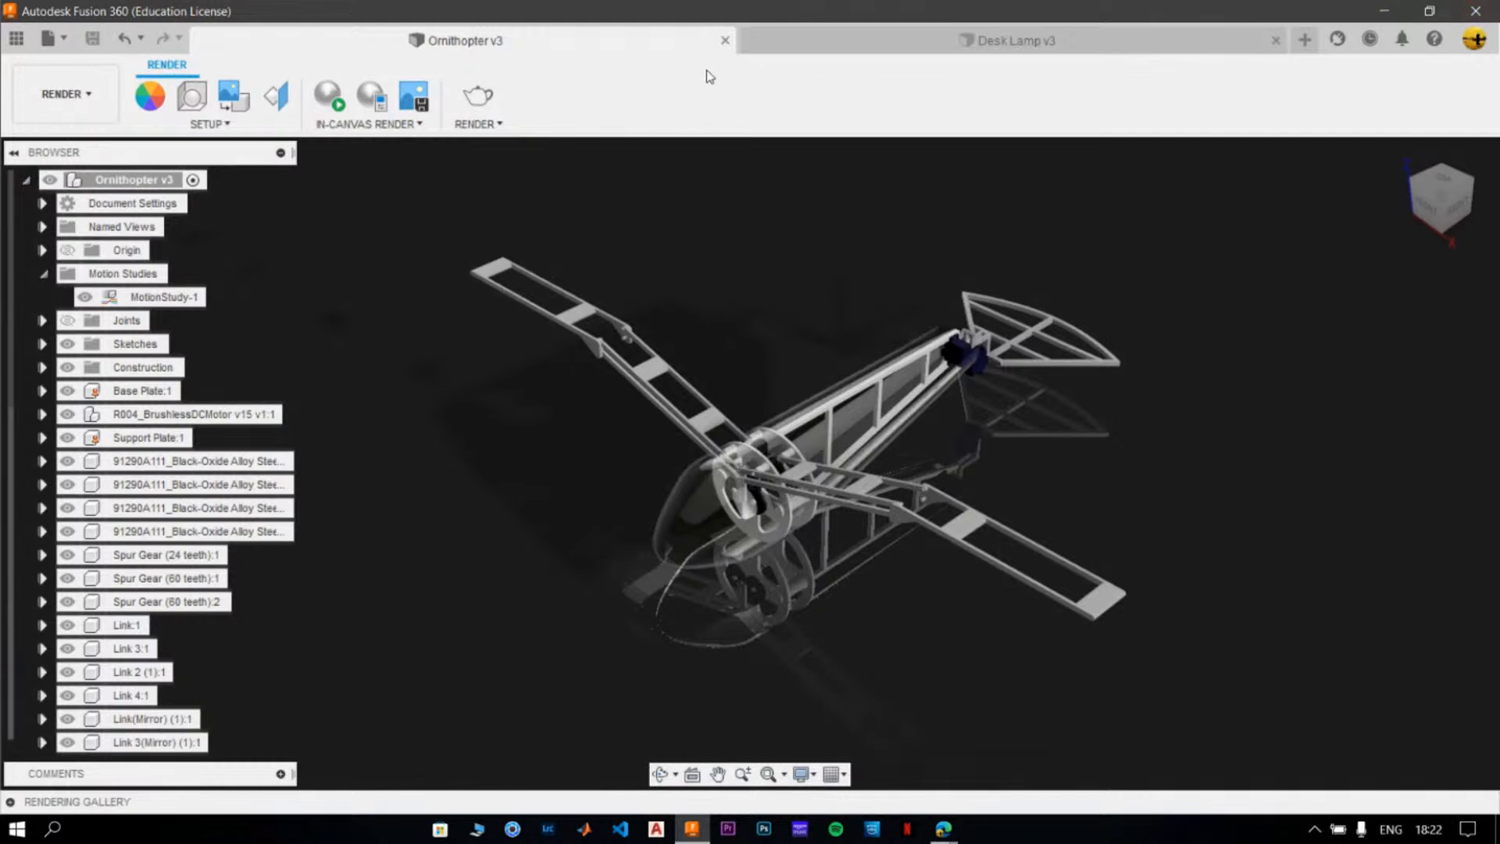
click(725, 40)
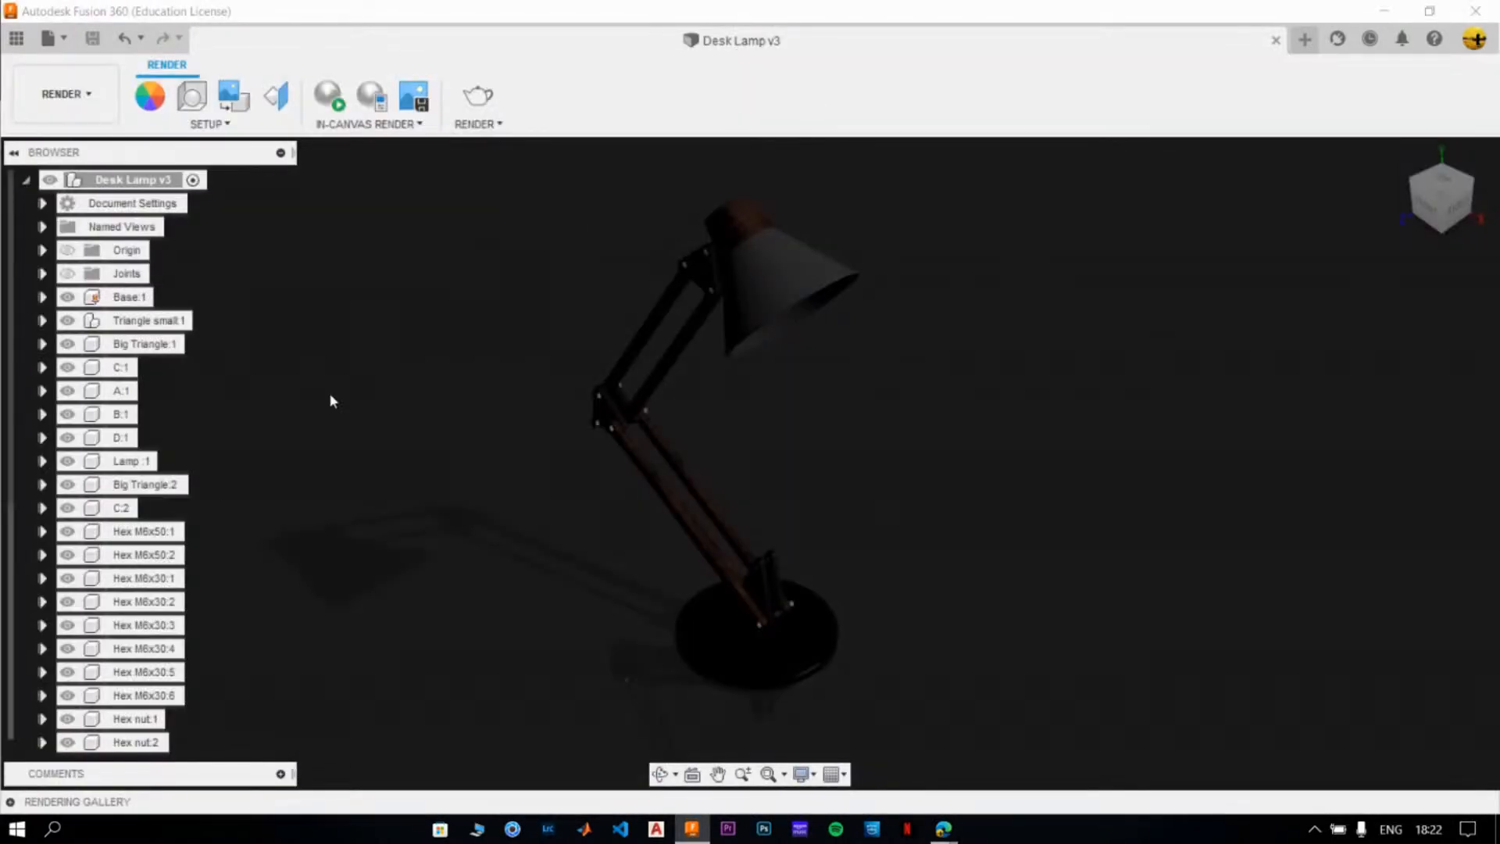
click(10, 803)
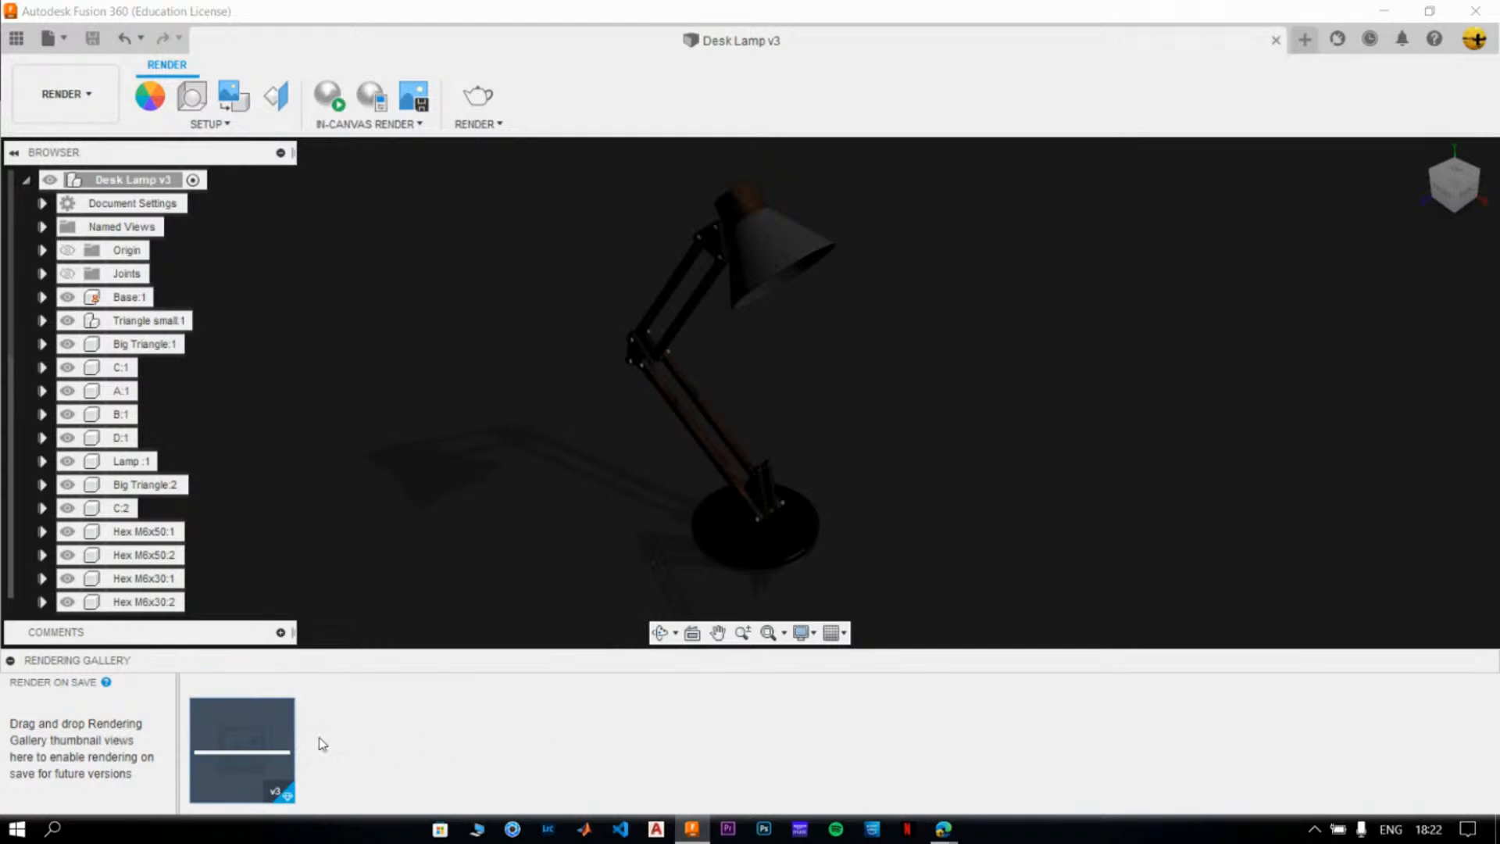
mouse_move(258, 745)
click(244, 748)
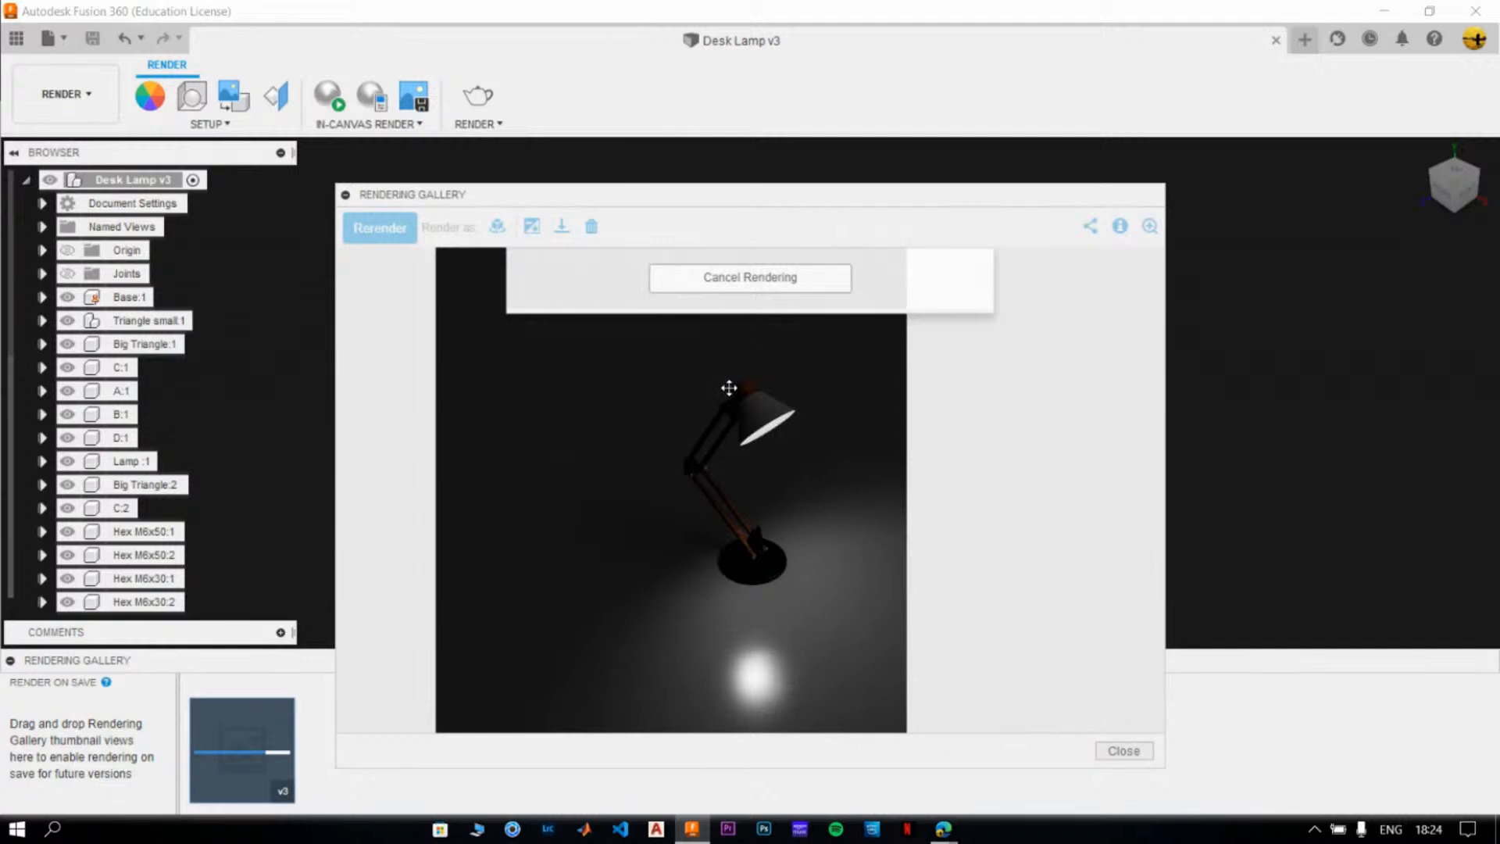
click(1122, 751)
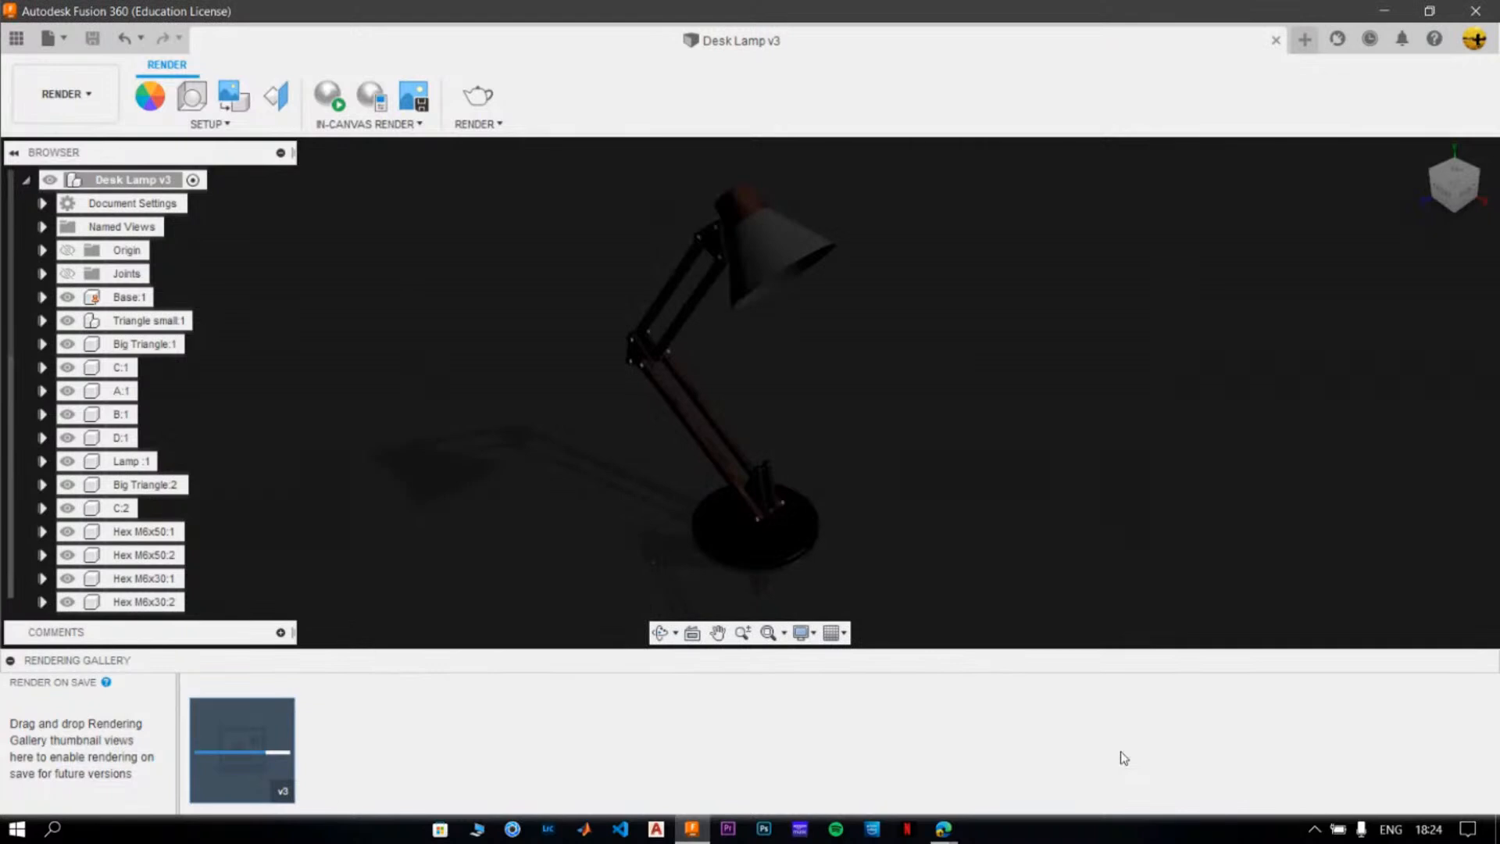
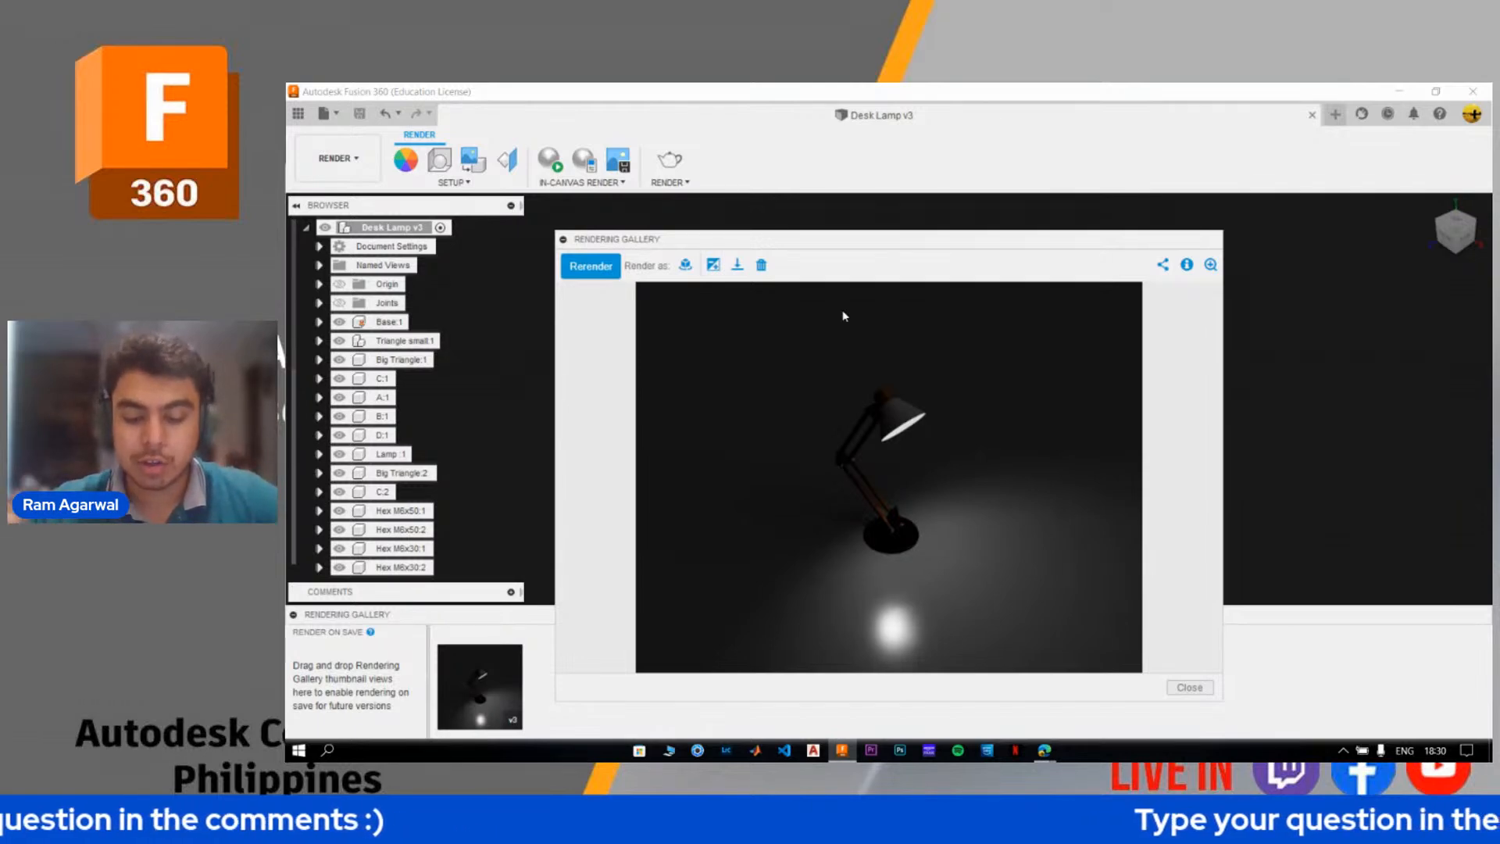
- Turn off the camera in the StreamYard studio and return to the Desk Lamp render in Fusion 360
mouse_move(1045, 752)
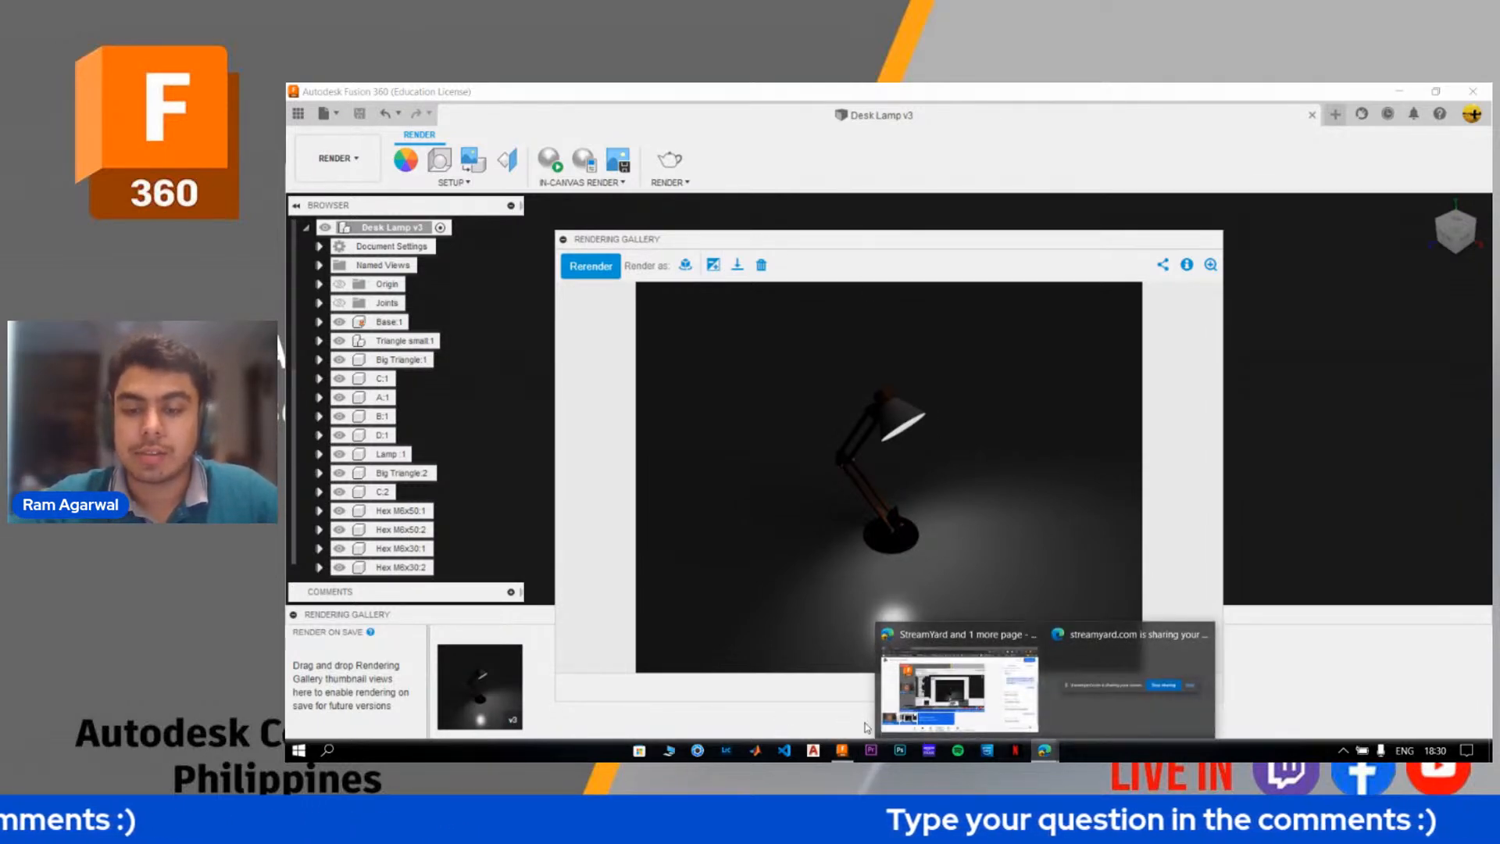
click(957, 678)
click(596, 720)
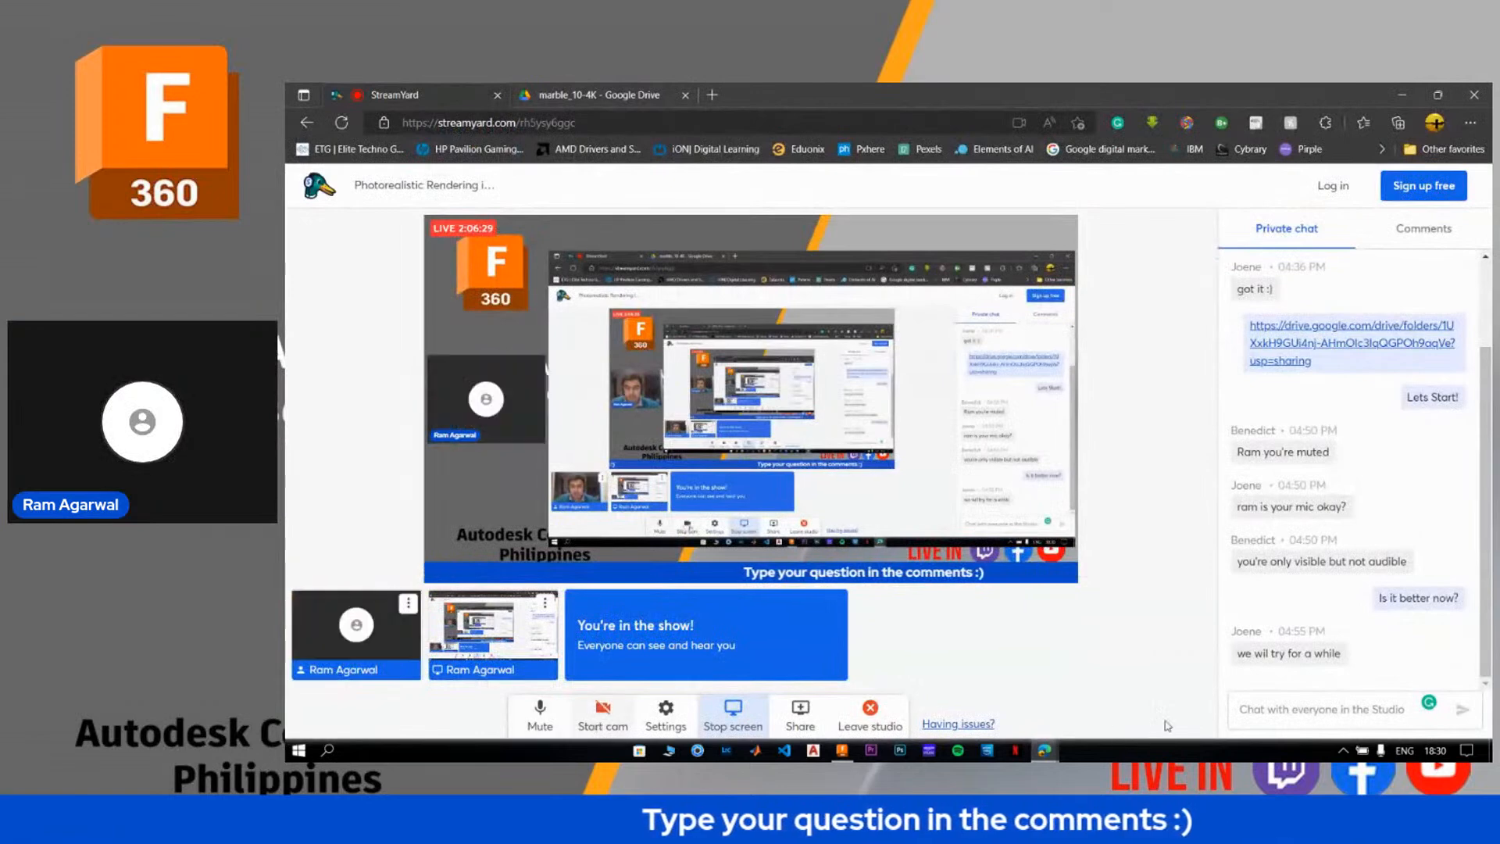
mouse_move(1045, 752)
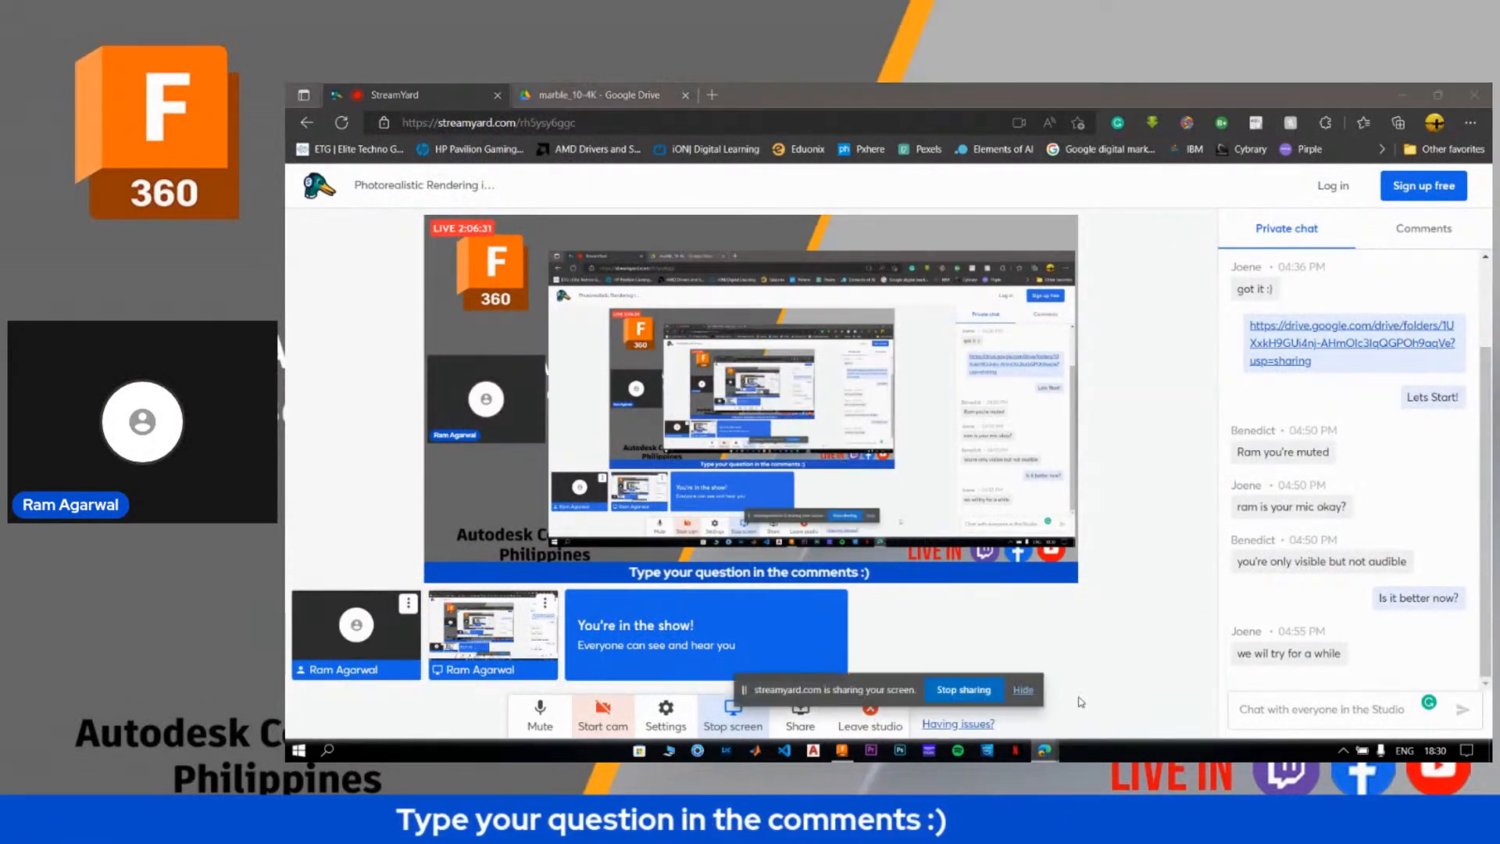
key(alt+Tab)
key(Tab)
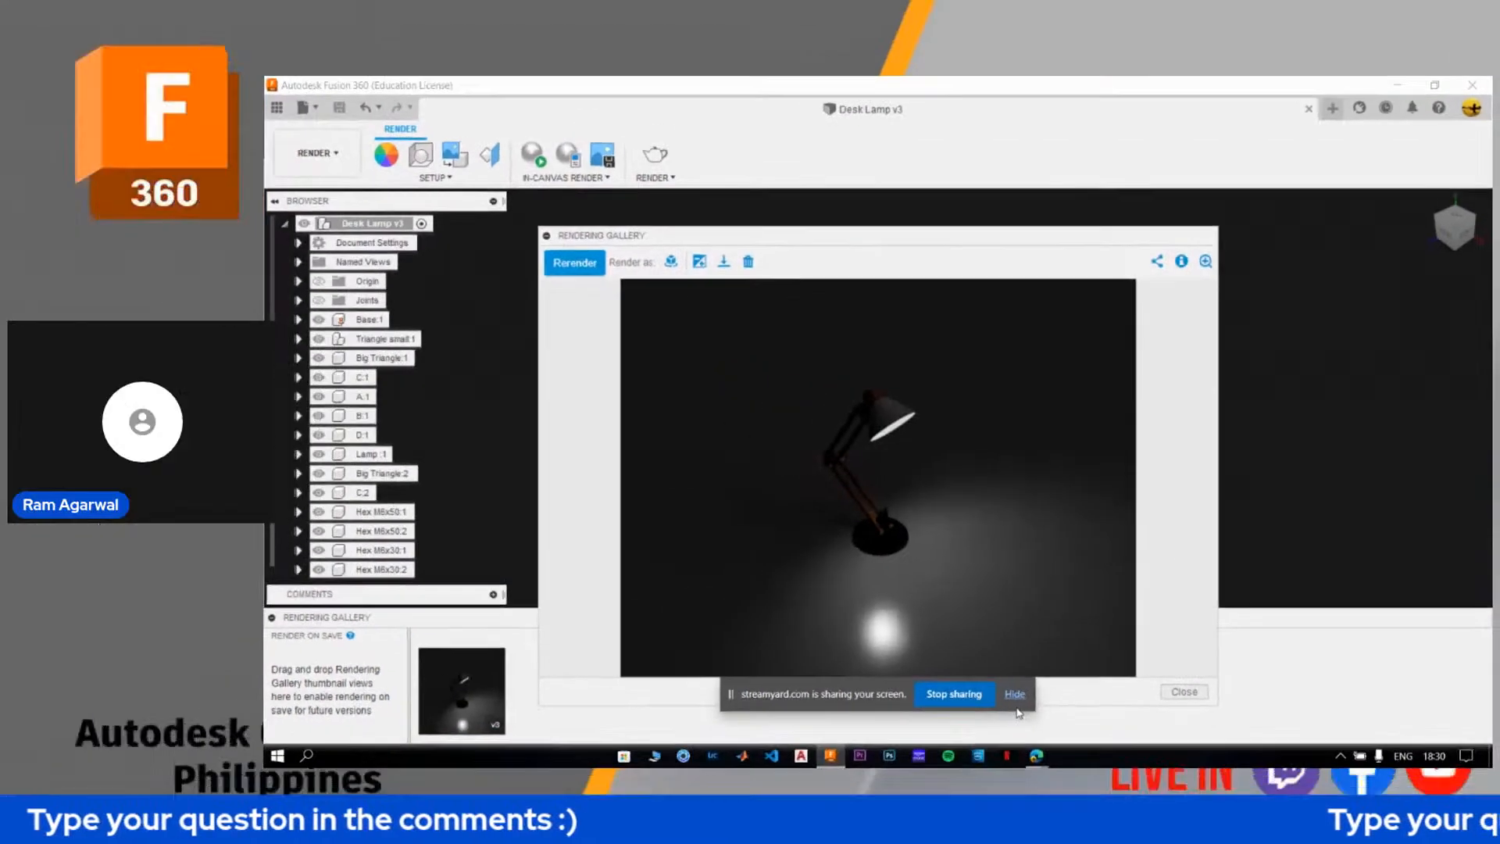
click(917, 754)
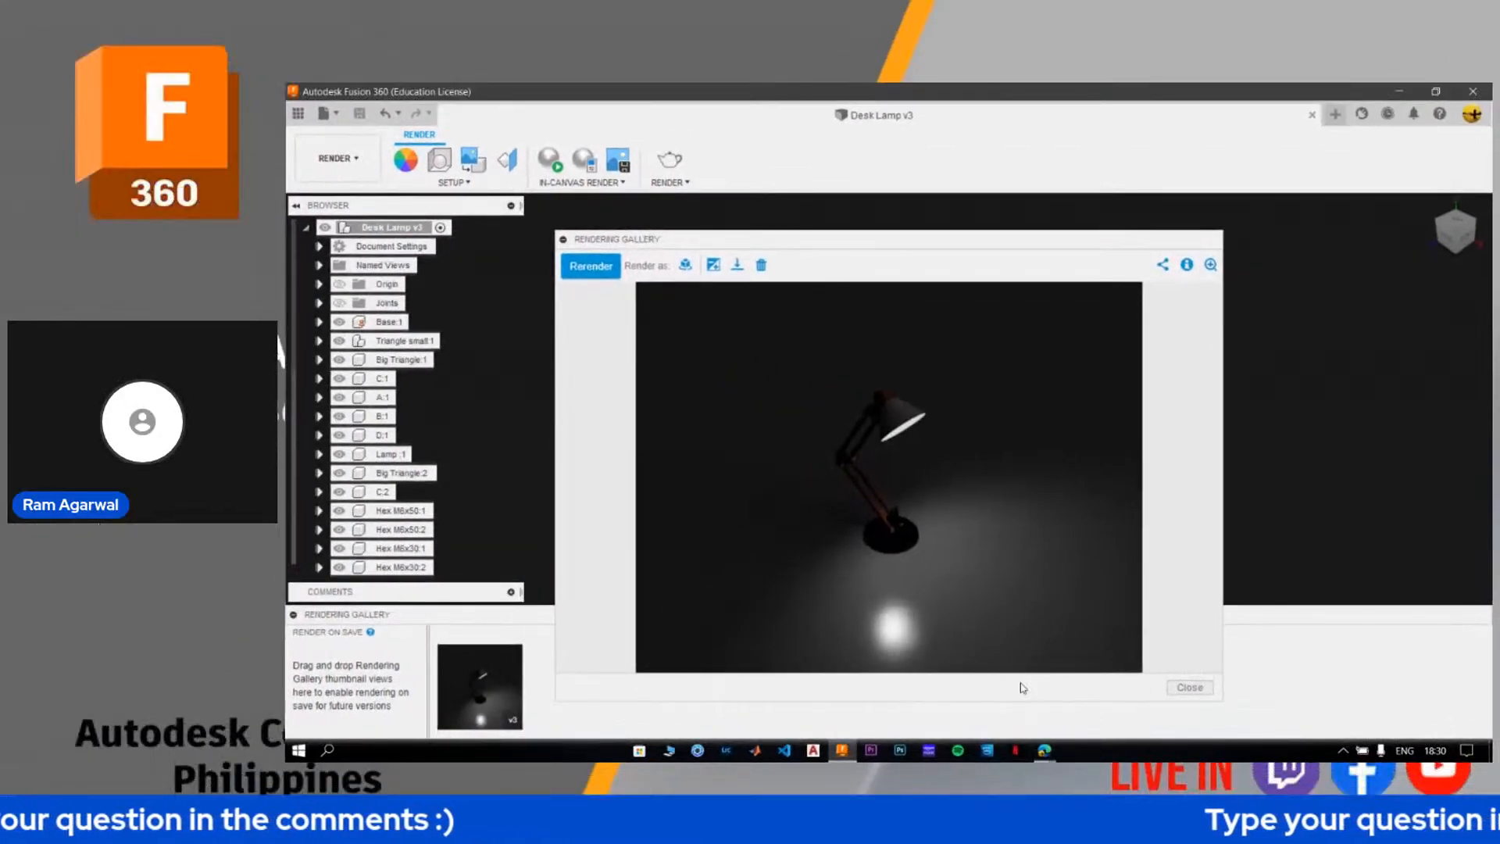
- Download the Desk Lamp cloud render as a PNG into the Rendering Livestream folder and close its preview
click(734, 273)
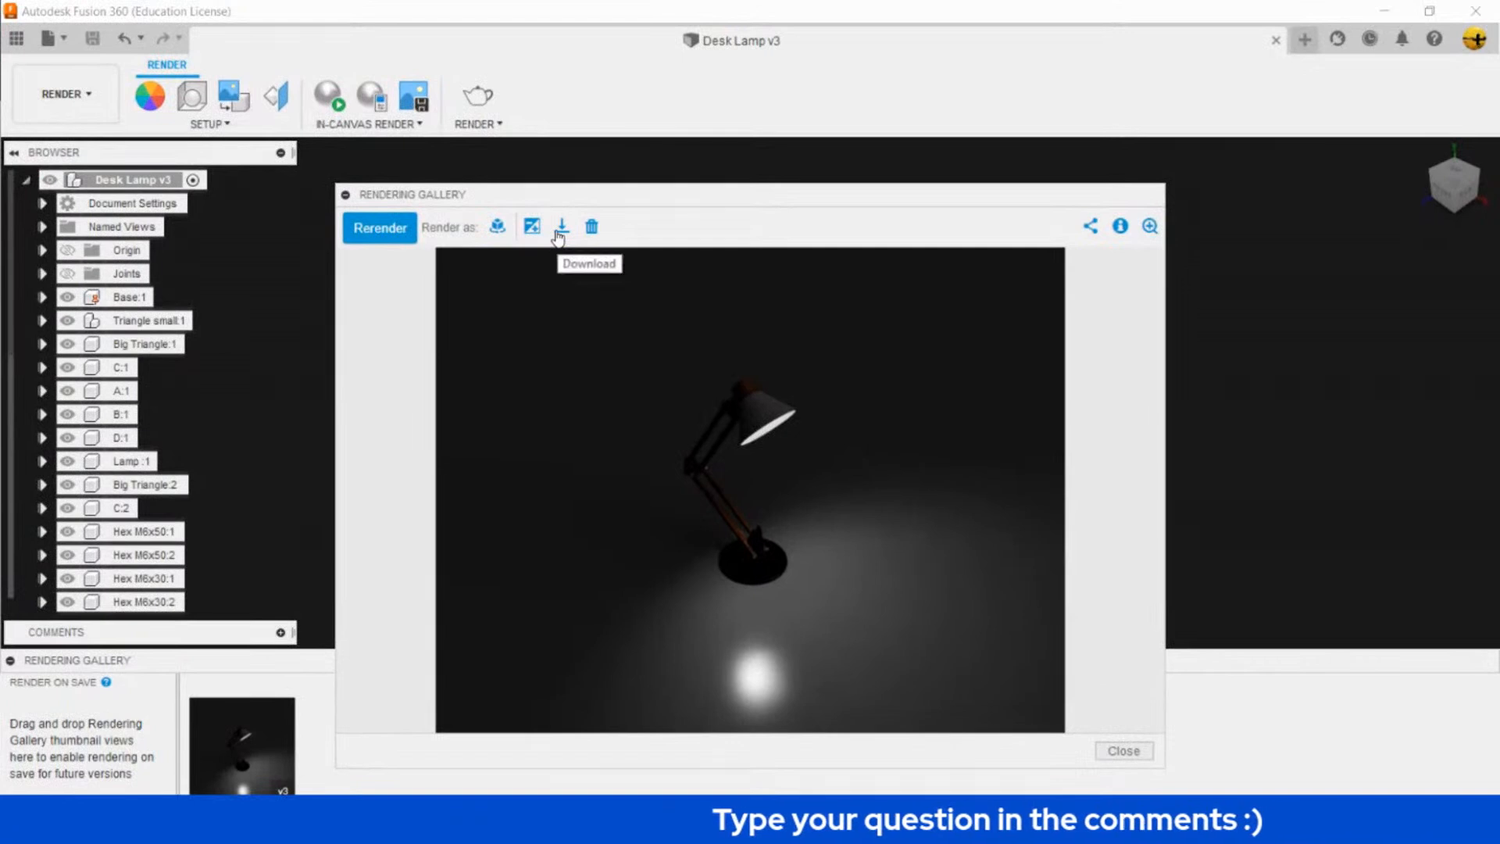
click(559, 231)
click(626, 295)
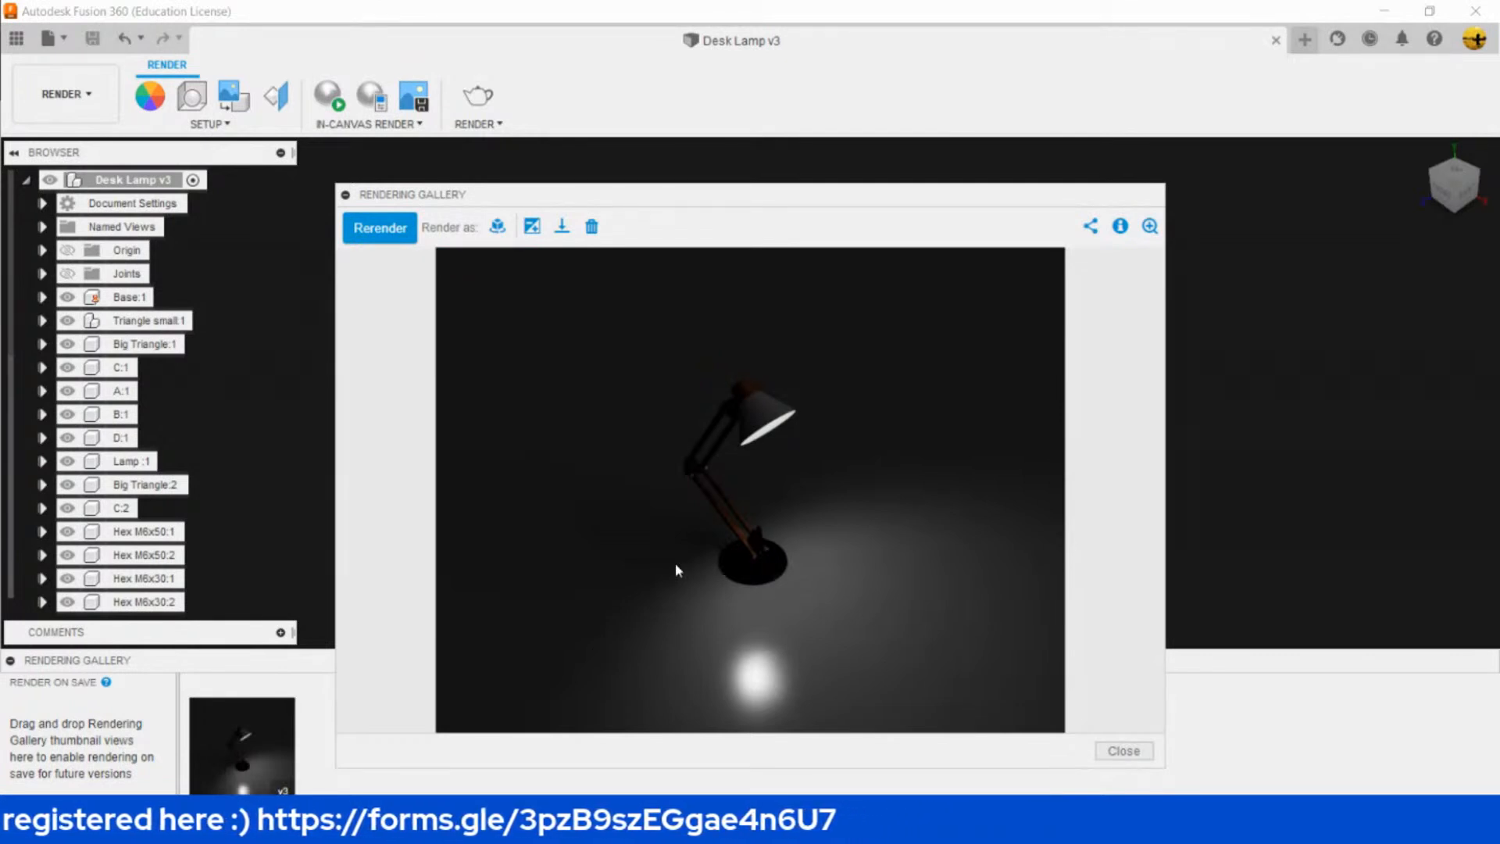
click(927, 616)
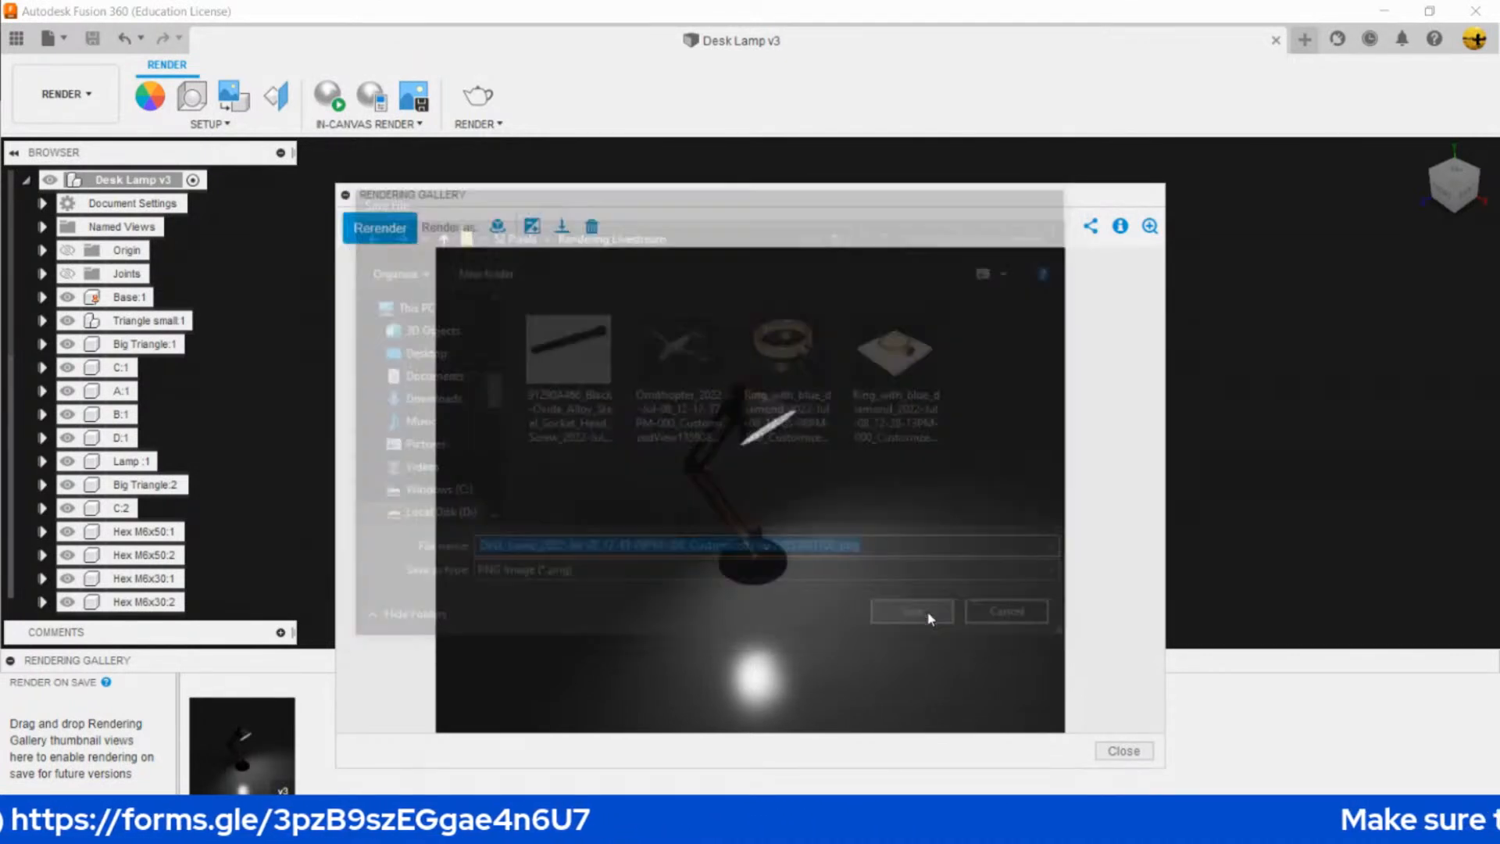
click(1125, 751)
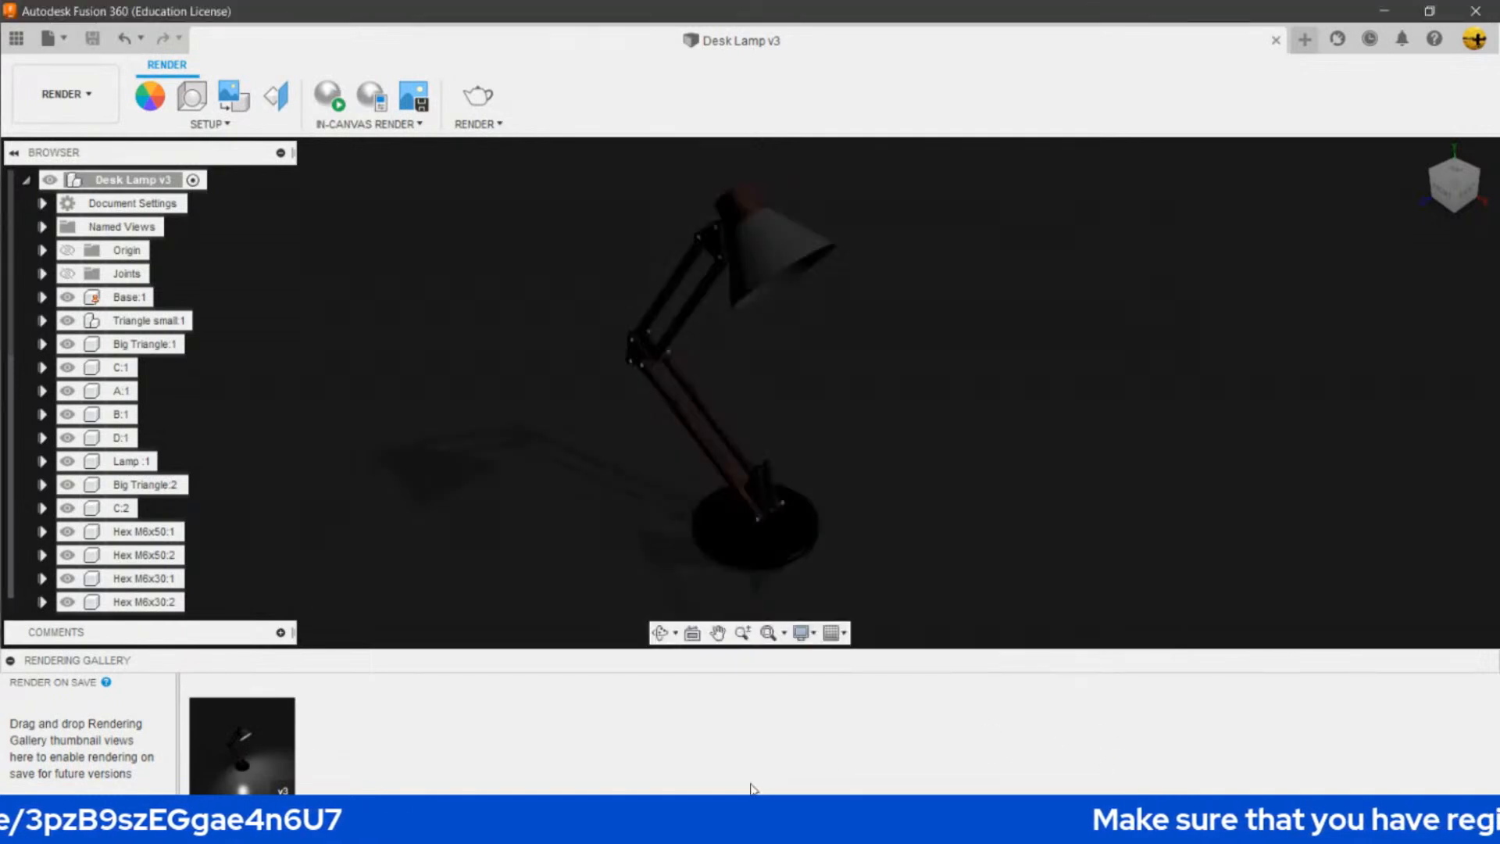
- Open the downloaded Desk Lamp render from the Rendering Livestream folder in Photos, ready for cropping
key(super+e)
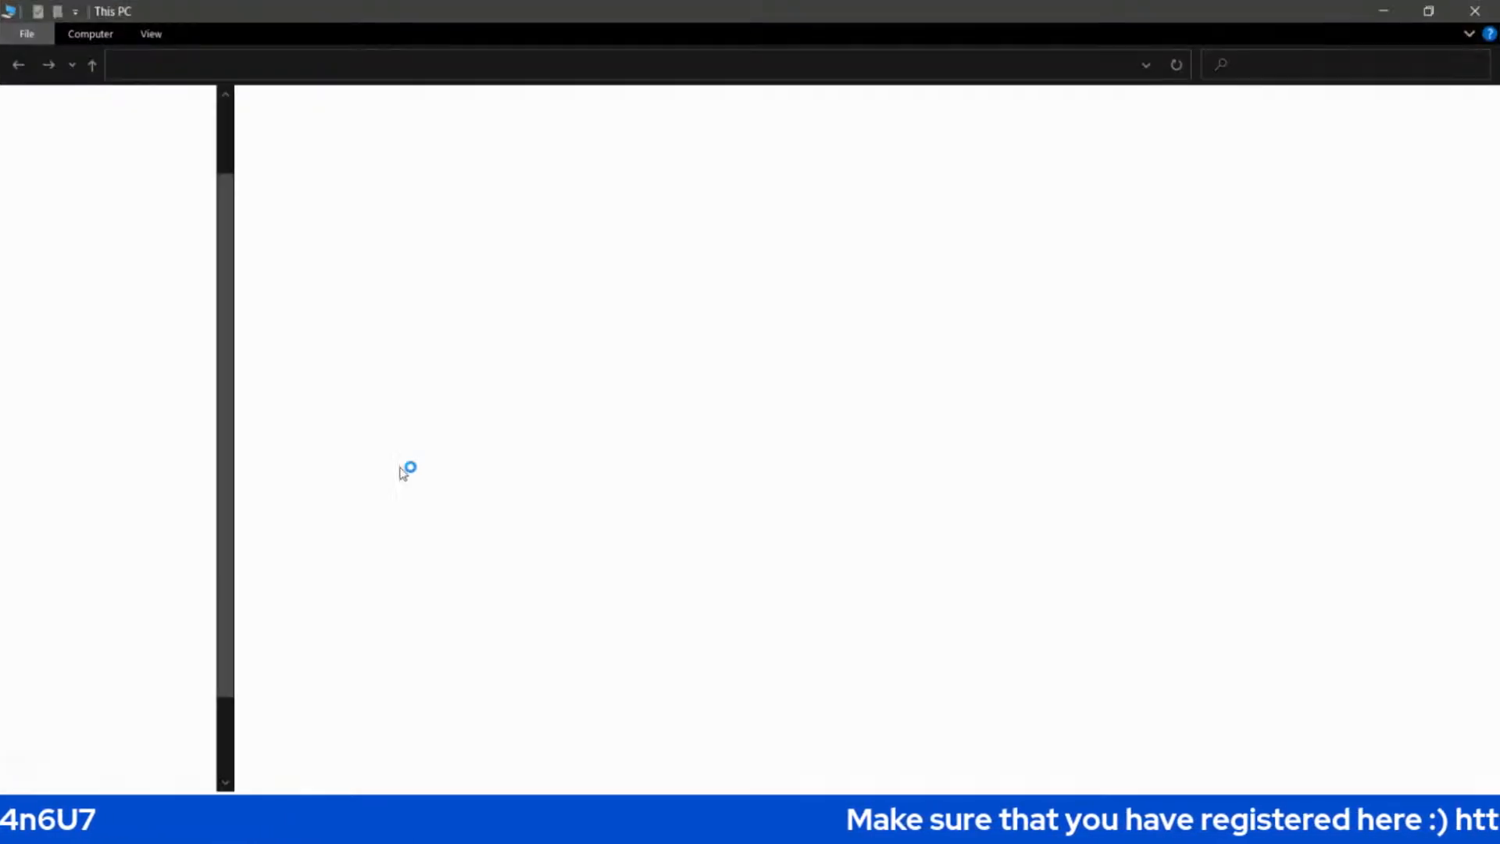
click(125, 215)
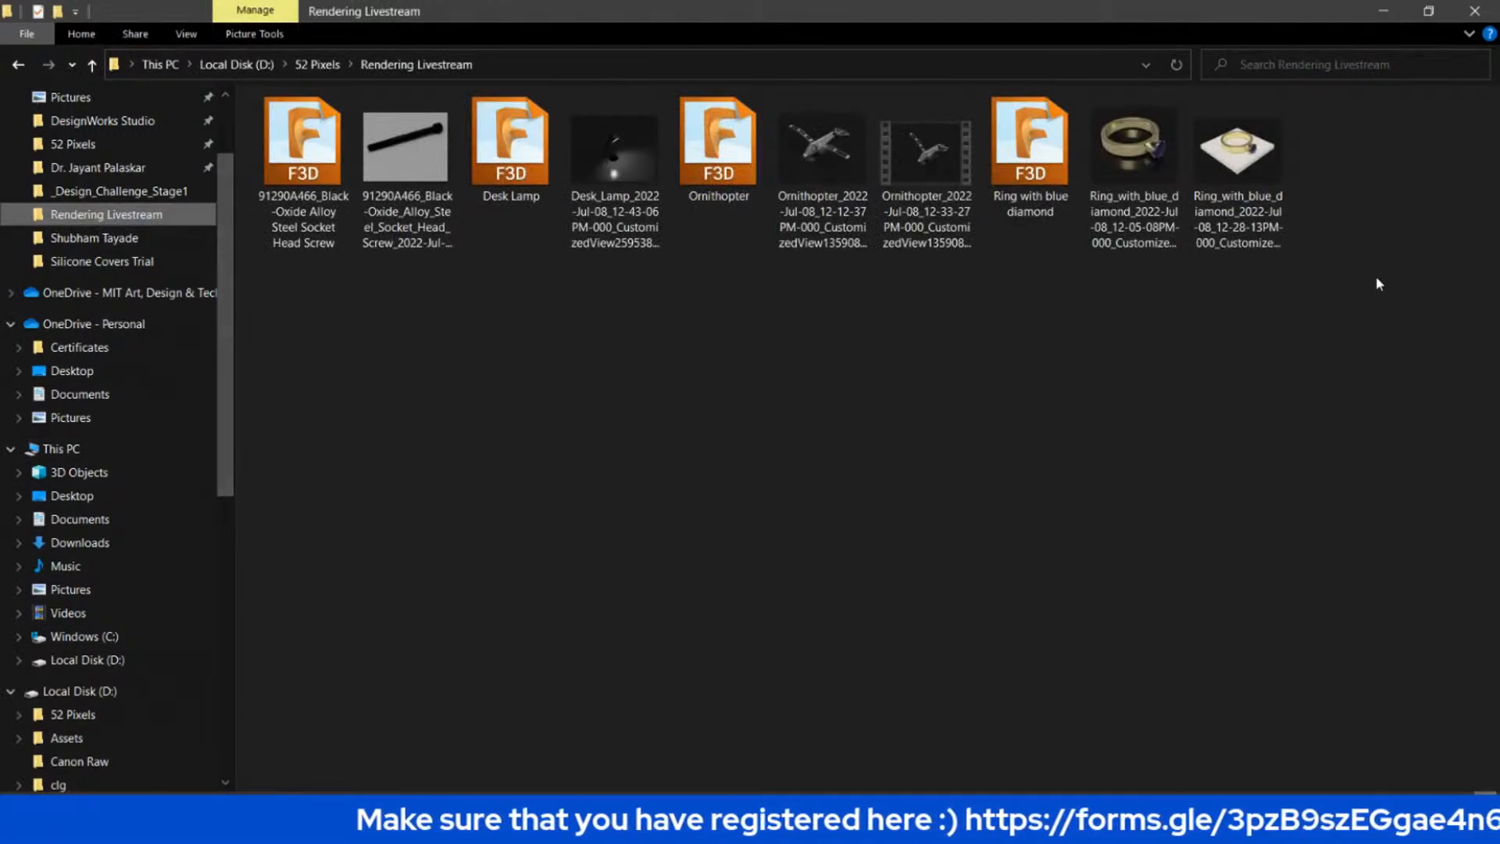
click(635, 224)
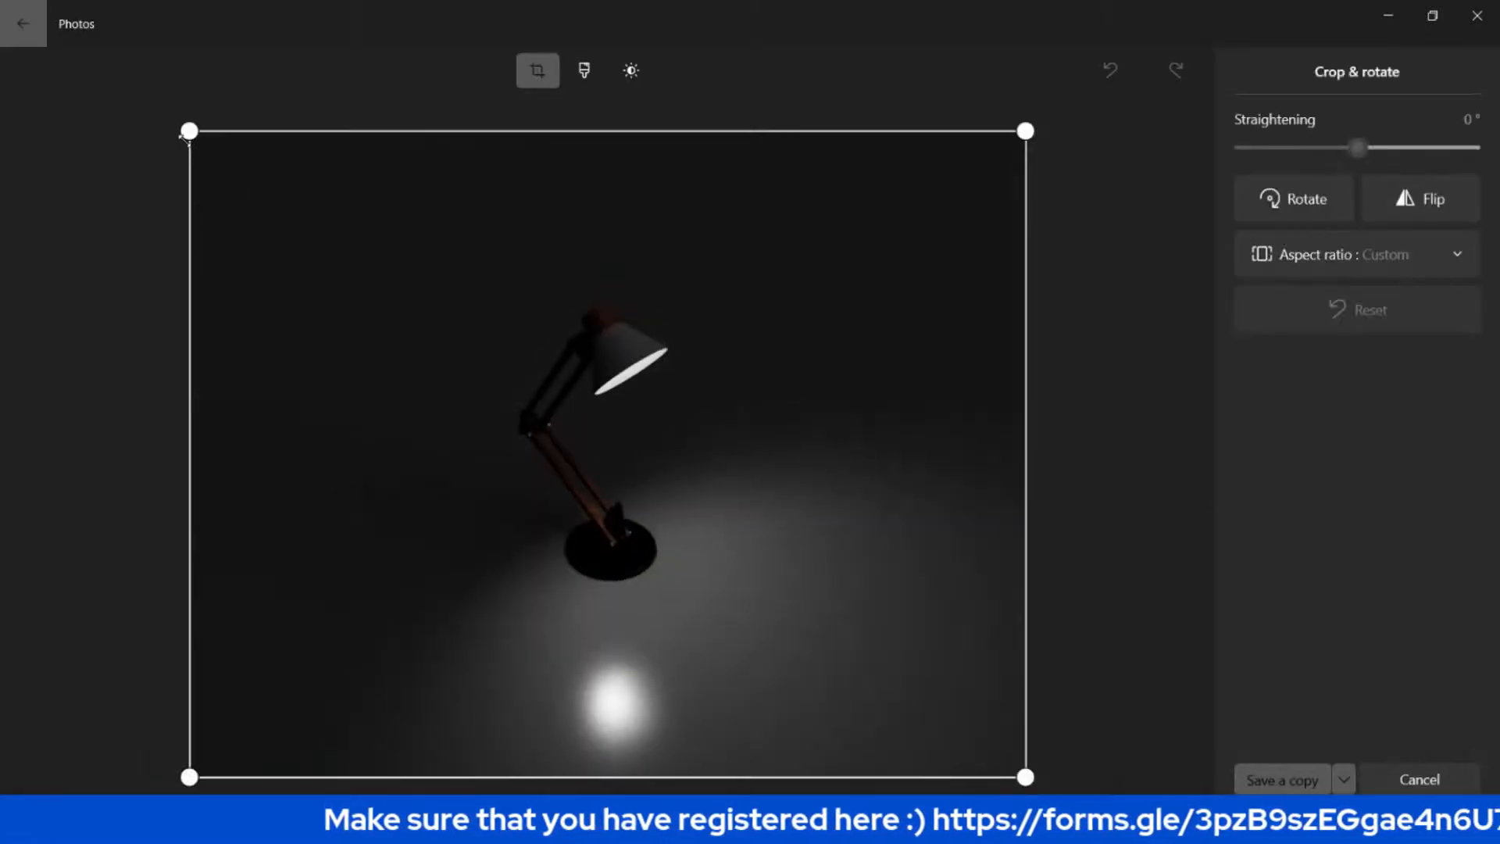
- Crop the render closely around the desk lamp, save over the original file, and close Photos and the folder
drag(186, 139, 398, 292)
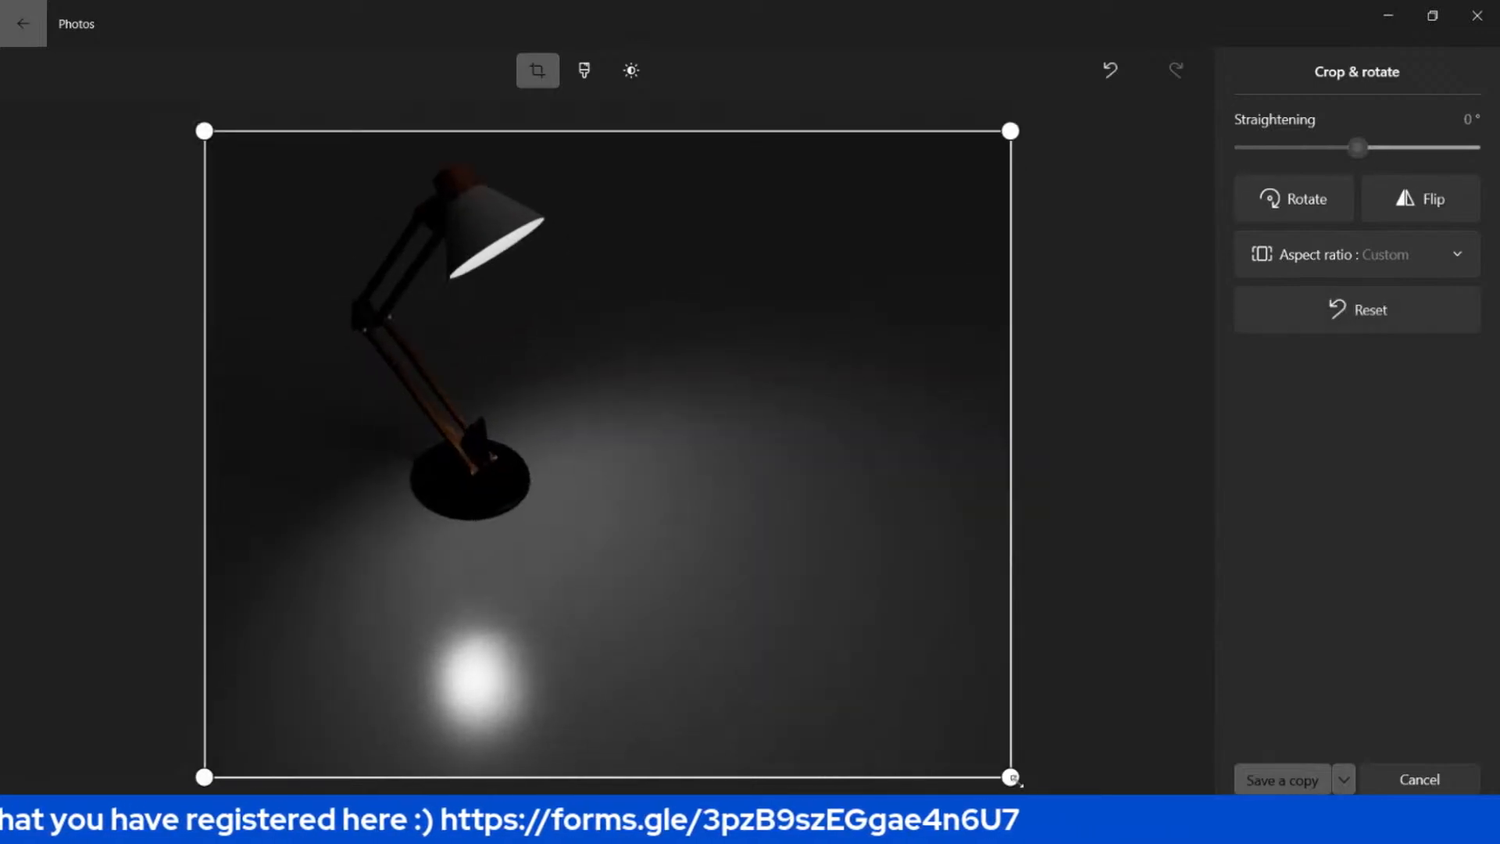
drag(1012, 778, 797, 582)
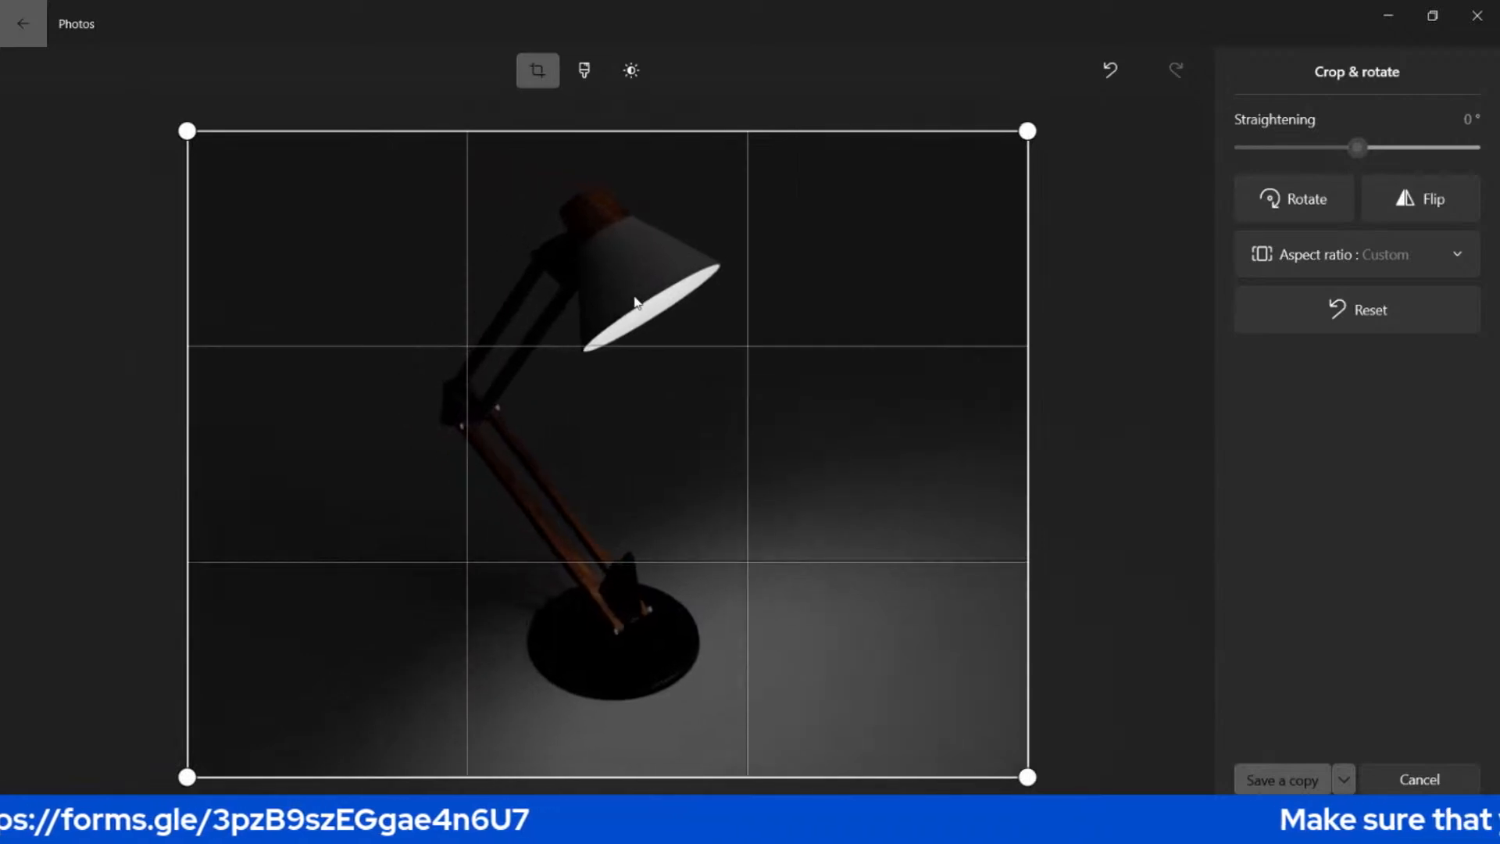
drag(637, 303, 631, 302)
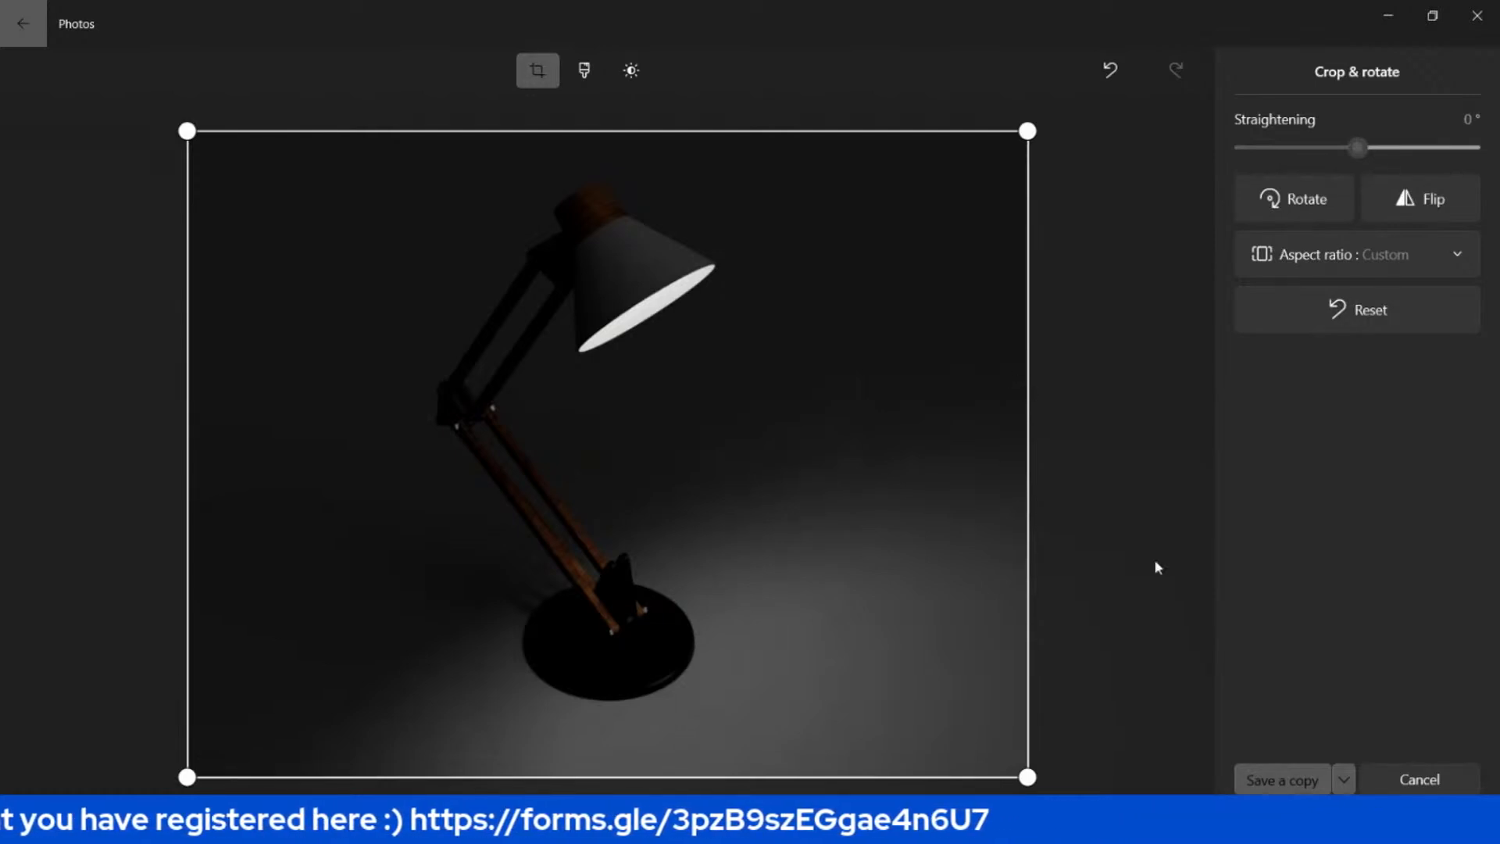
click(1344, 780)
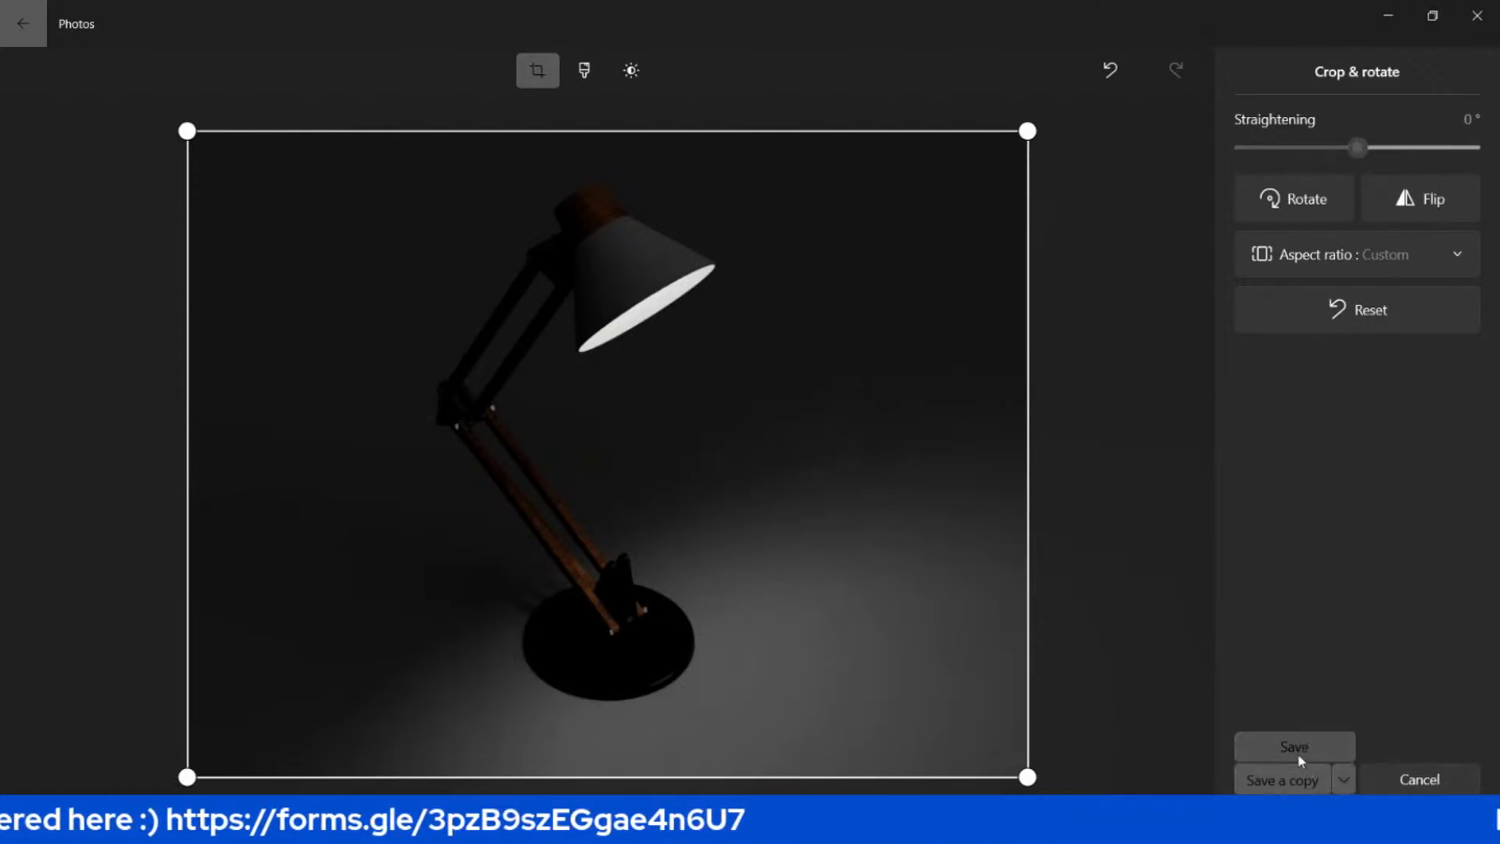
click(1298, 750)
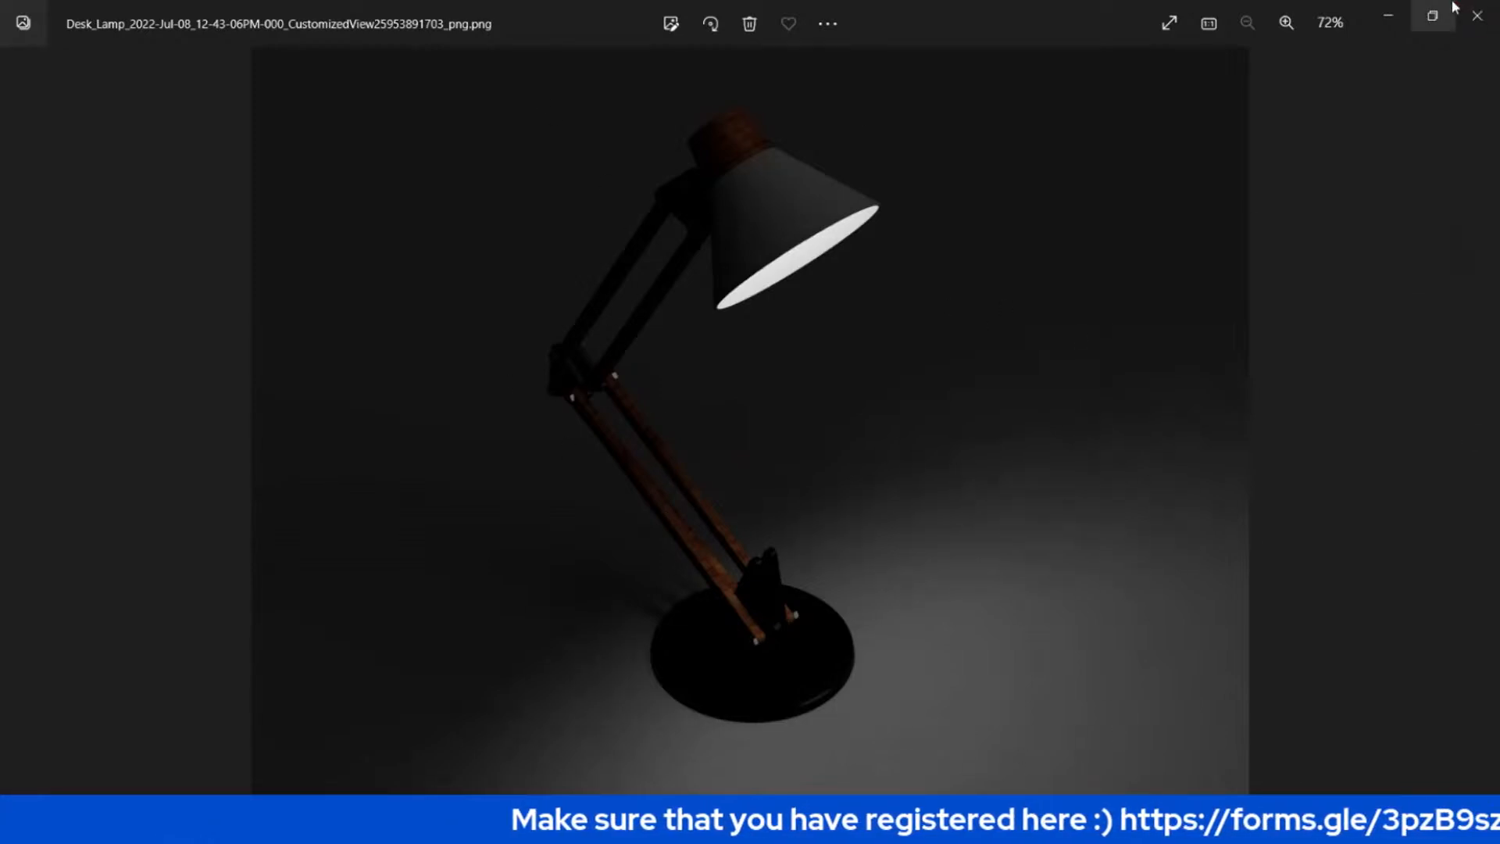
click(1473, 15)
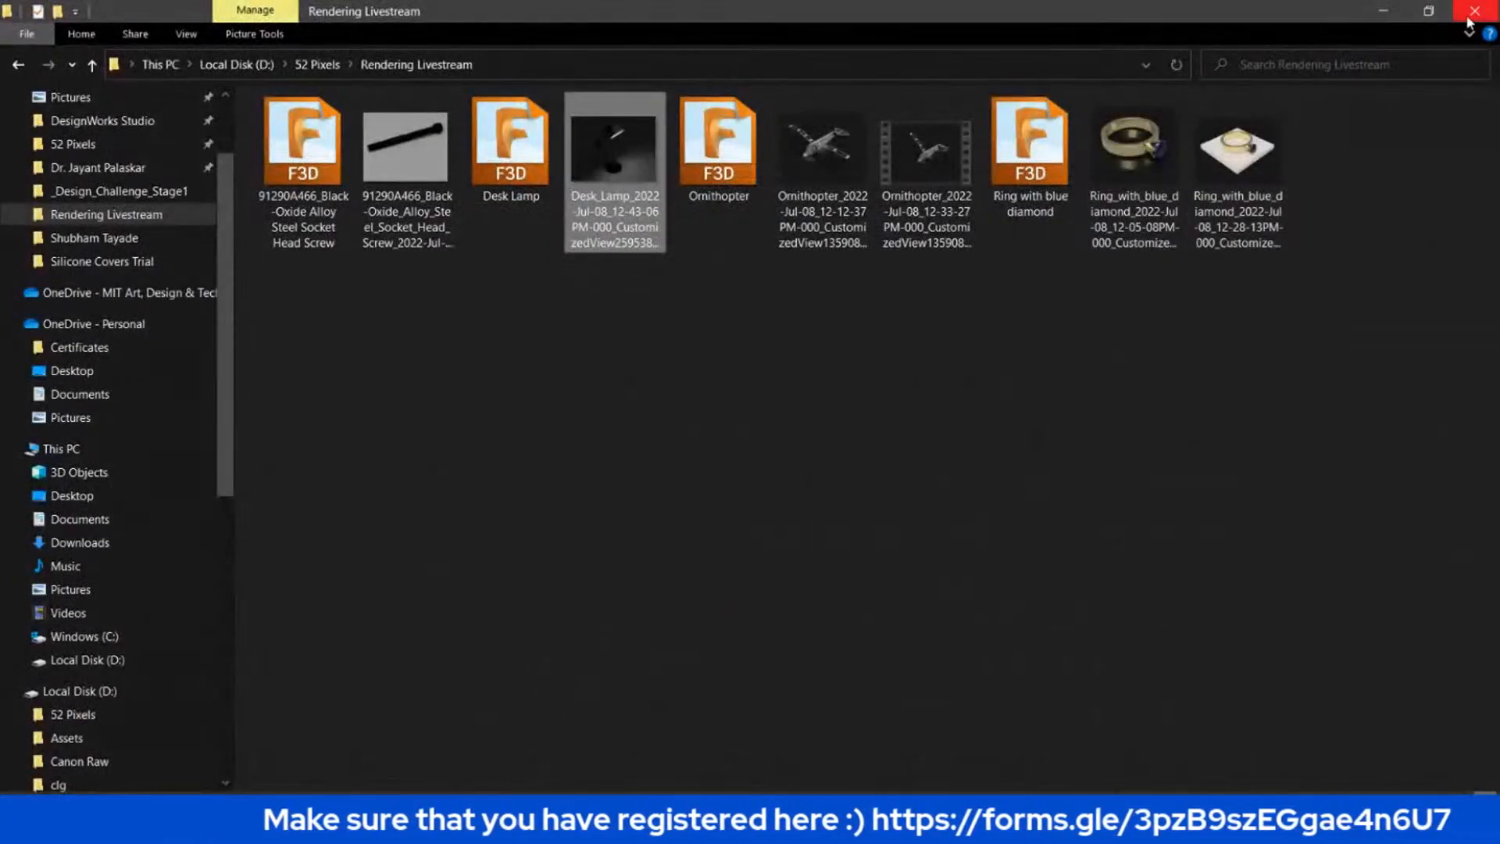
click(1473, 11)
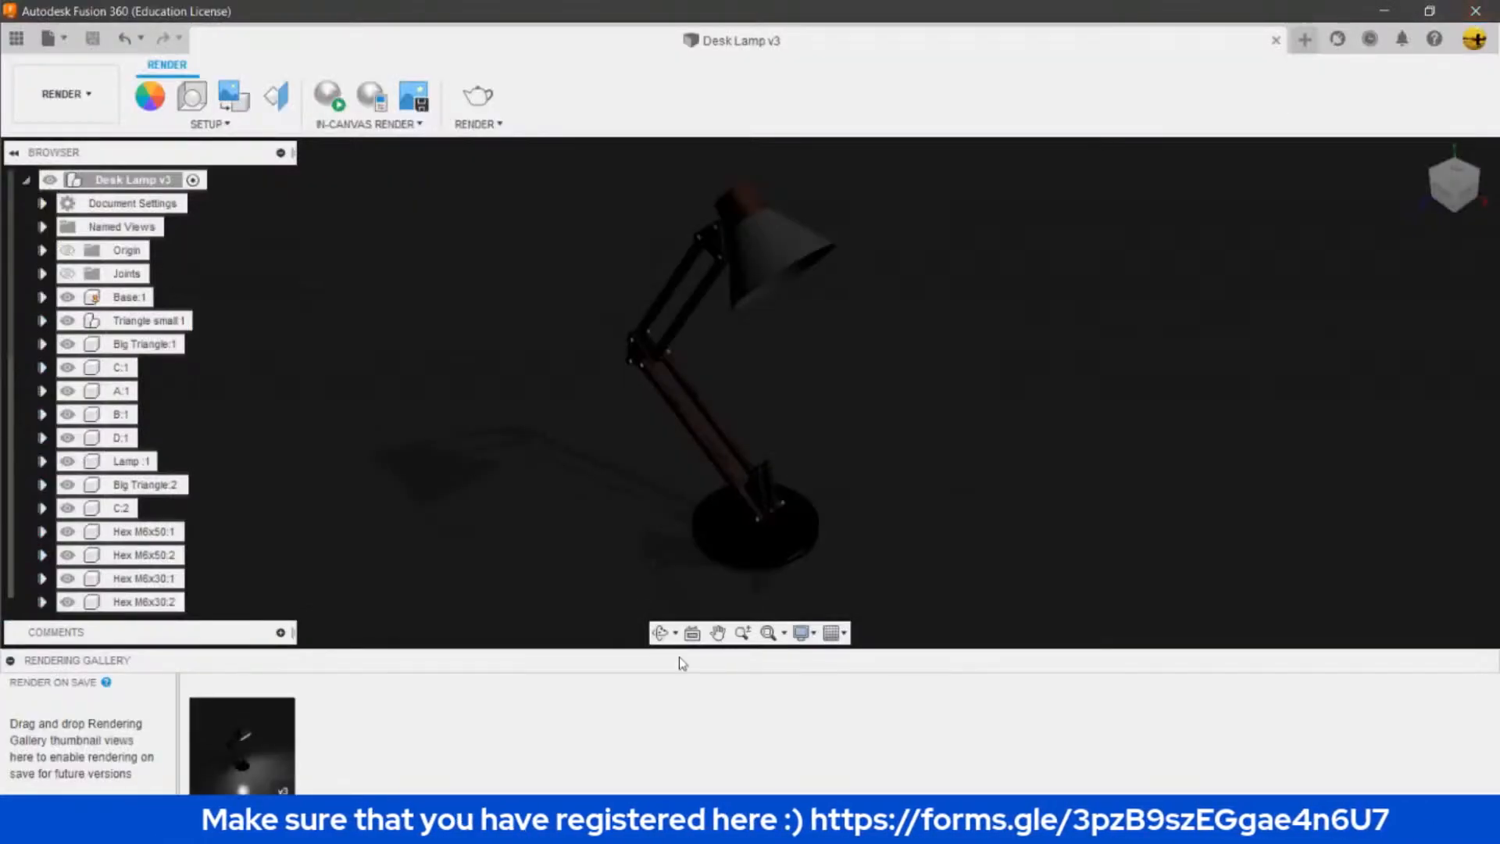
- Look through the Fusion 360 environment library in the scene settings, including the downloadable environments and the custom environment option
click(11, 660)
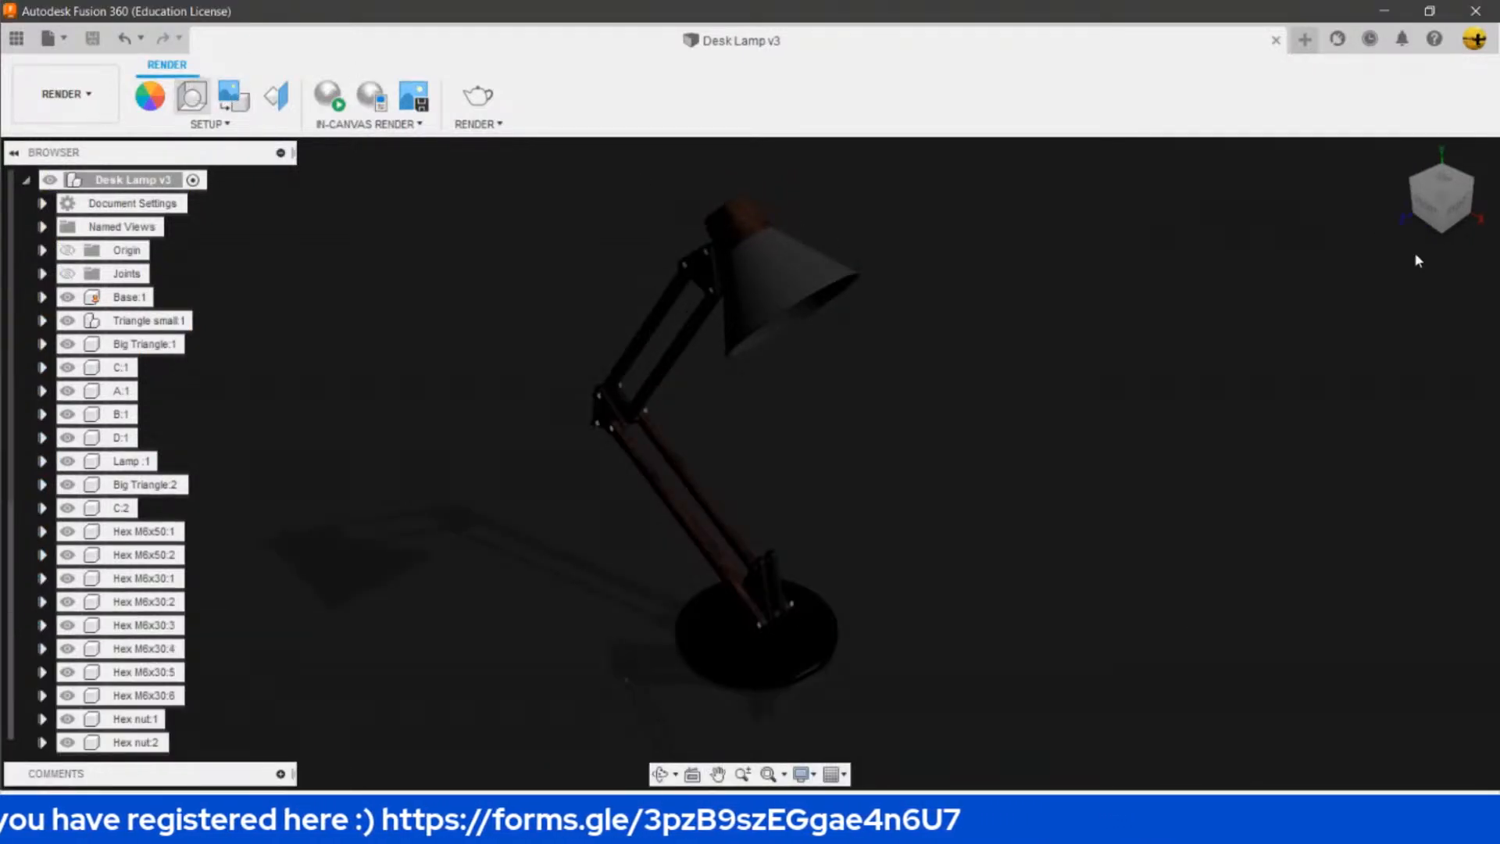
click(1346, 289)
scroll(1385, 536, down, 2)
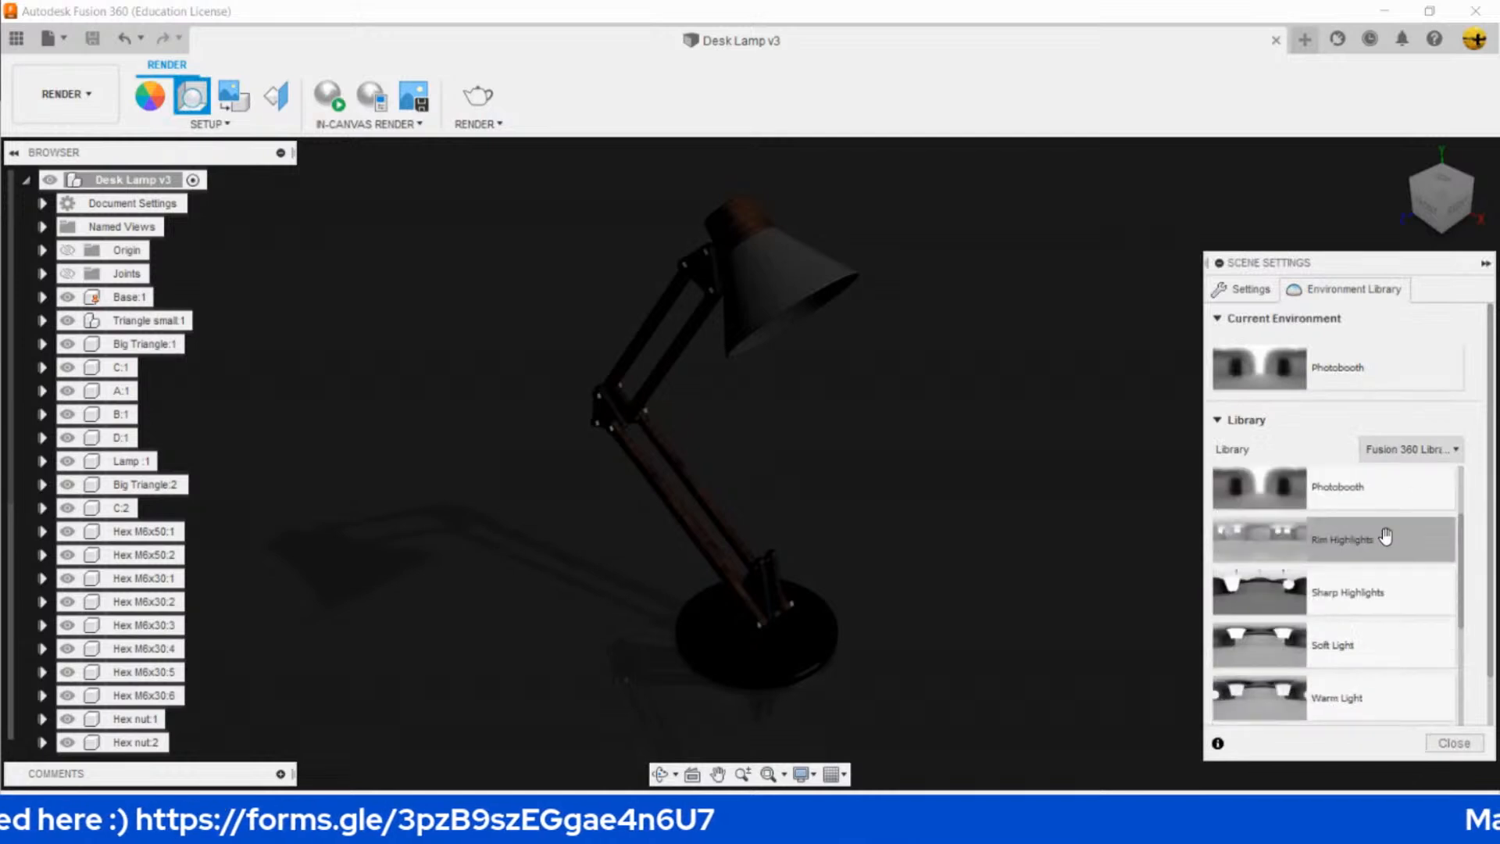
scroll(1385, 536, down, 3)
scroll(1387, 540, down, 3)
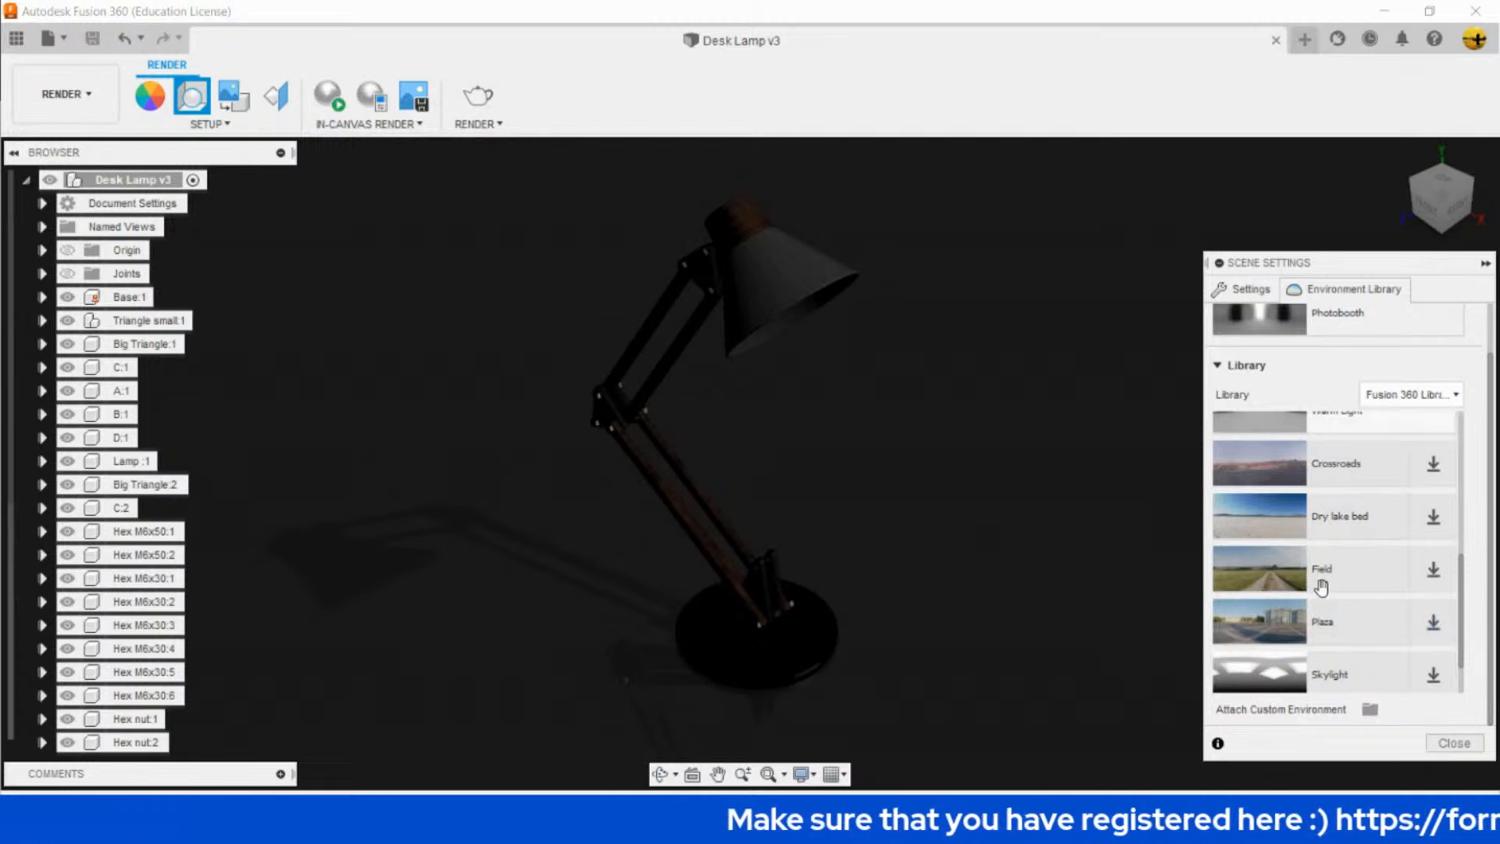
click(1455, 743)
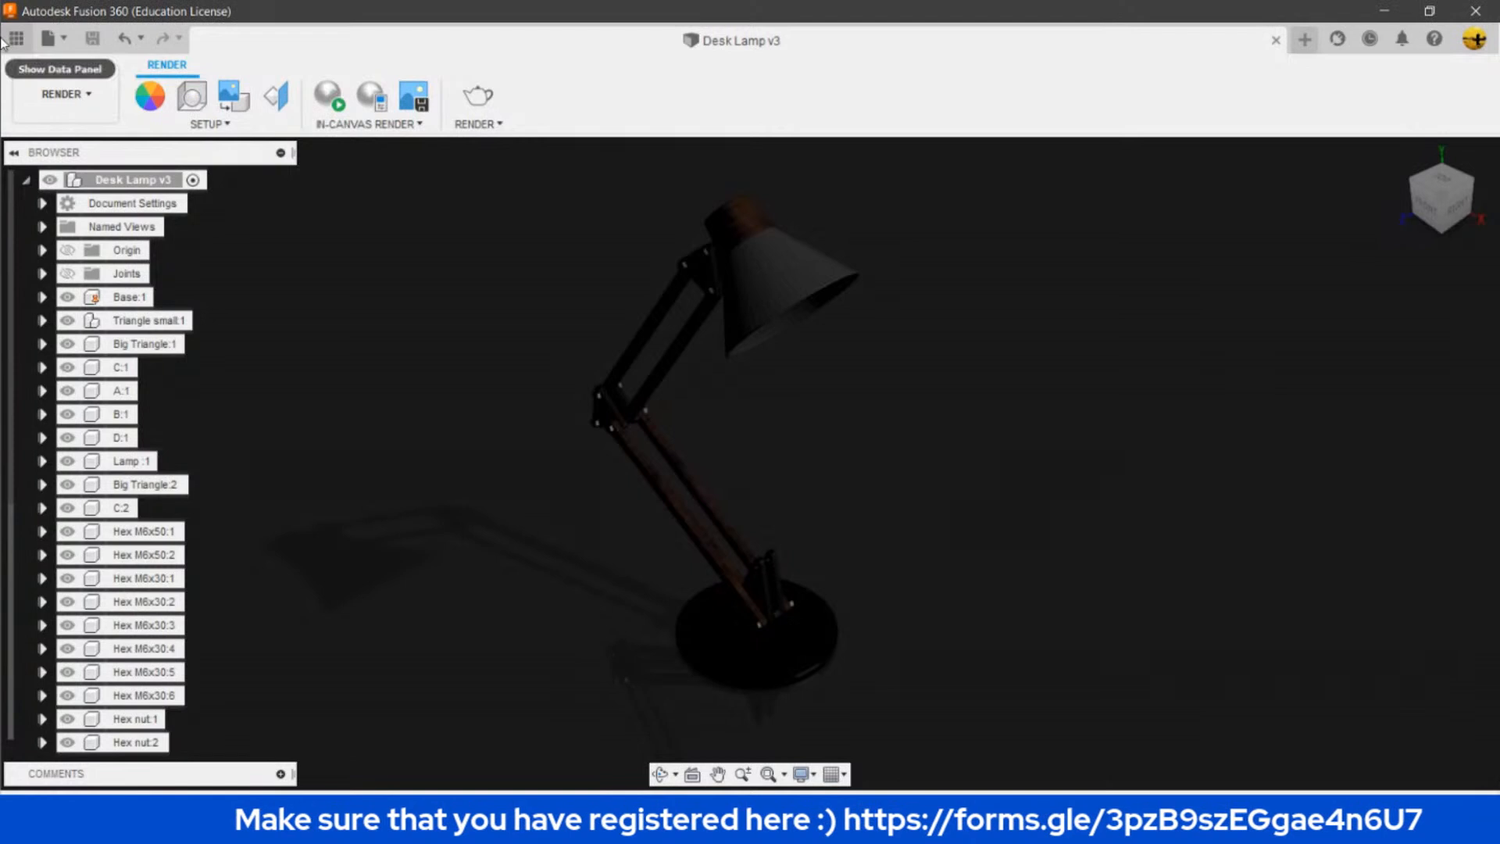
- Open the Ornithopter design from the Photorealistic Rendering using Fusion 360 project
click(16, 37)
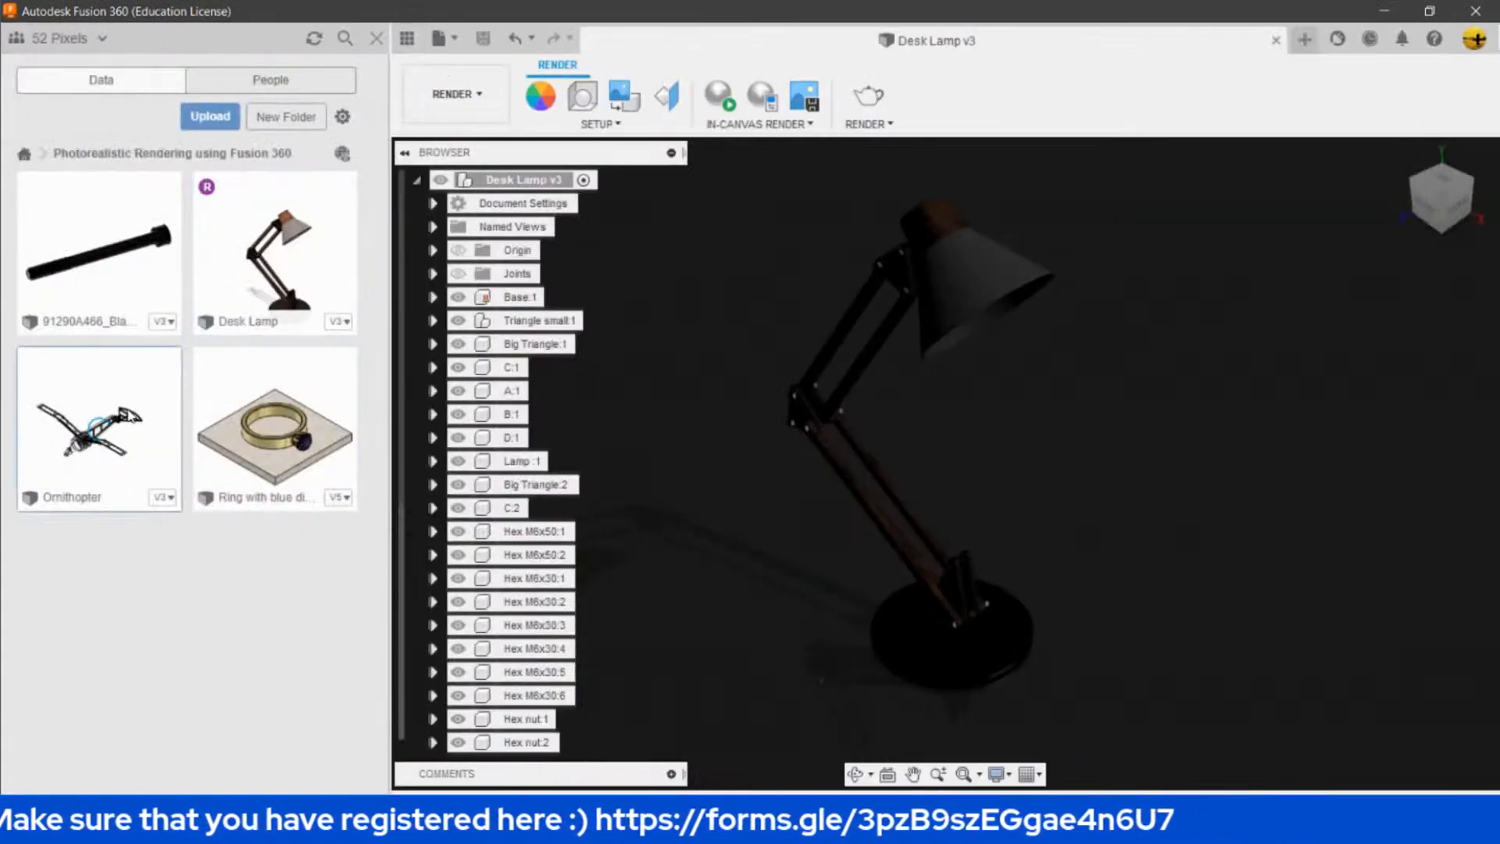
double_click(98, 427)
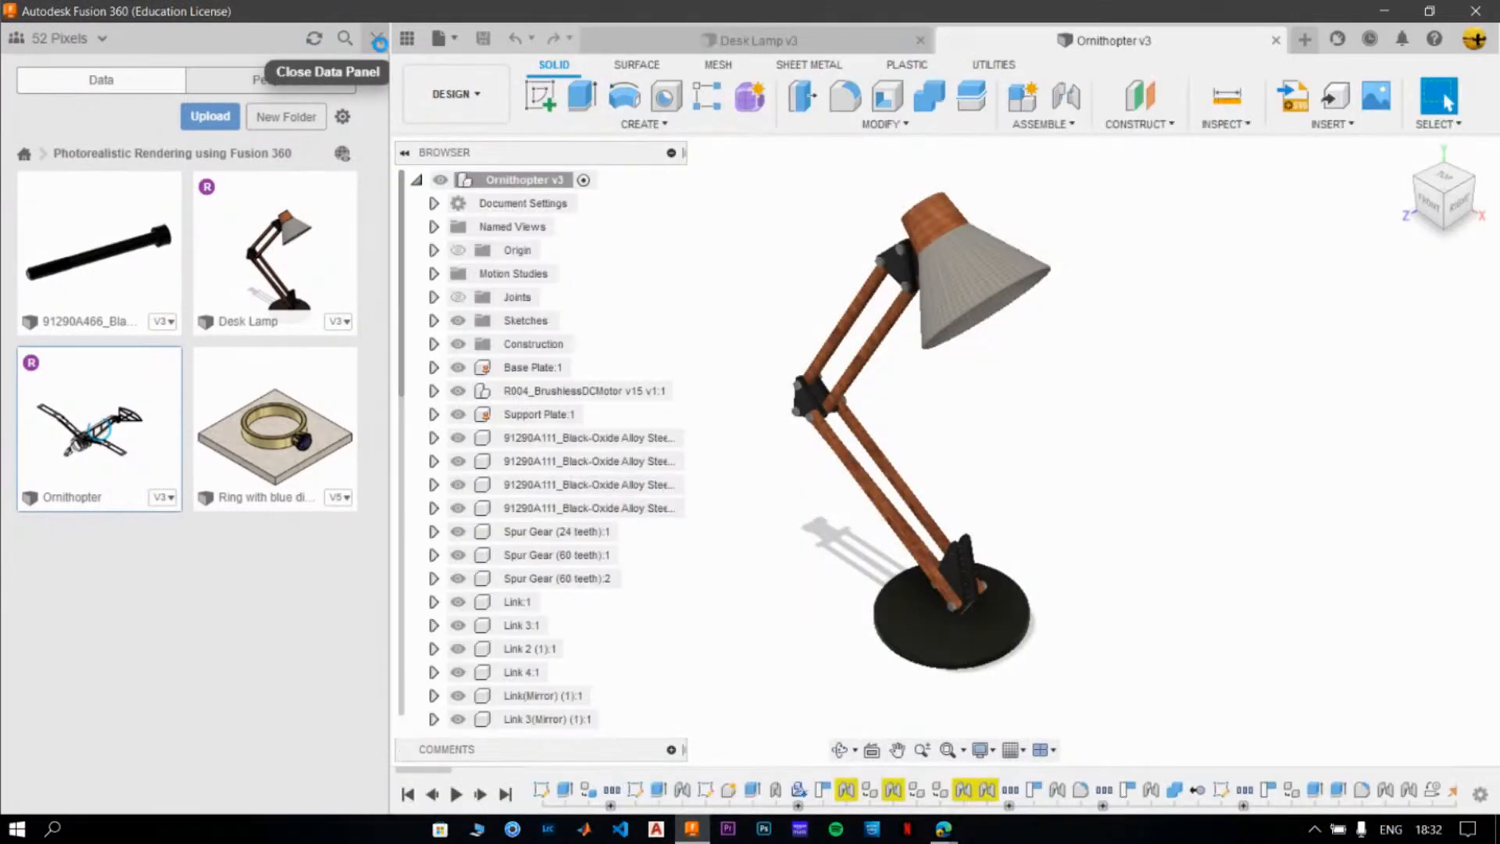
- Hide the data panel and switch the Ornithopter design to the Render workspace
click(393, 34)
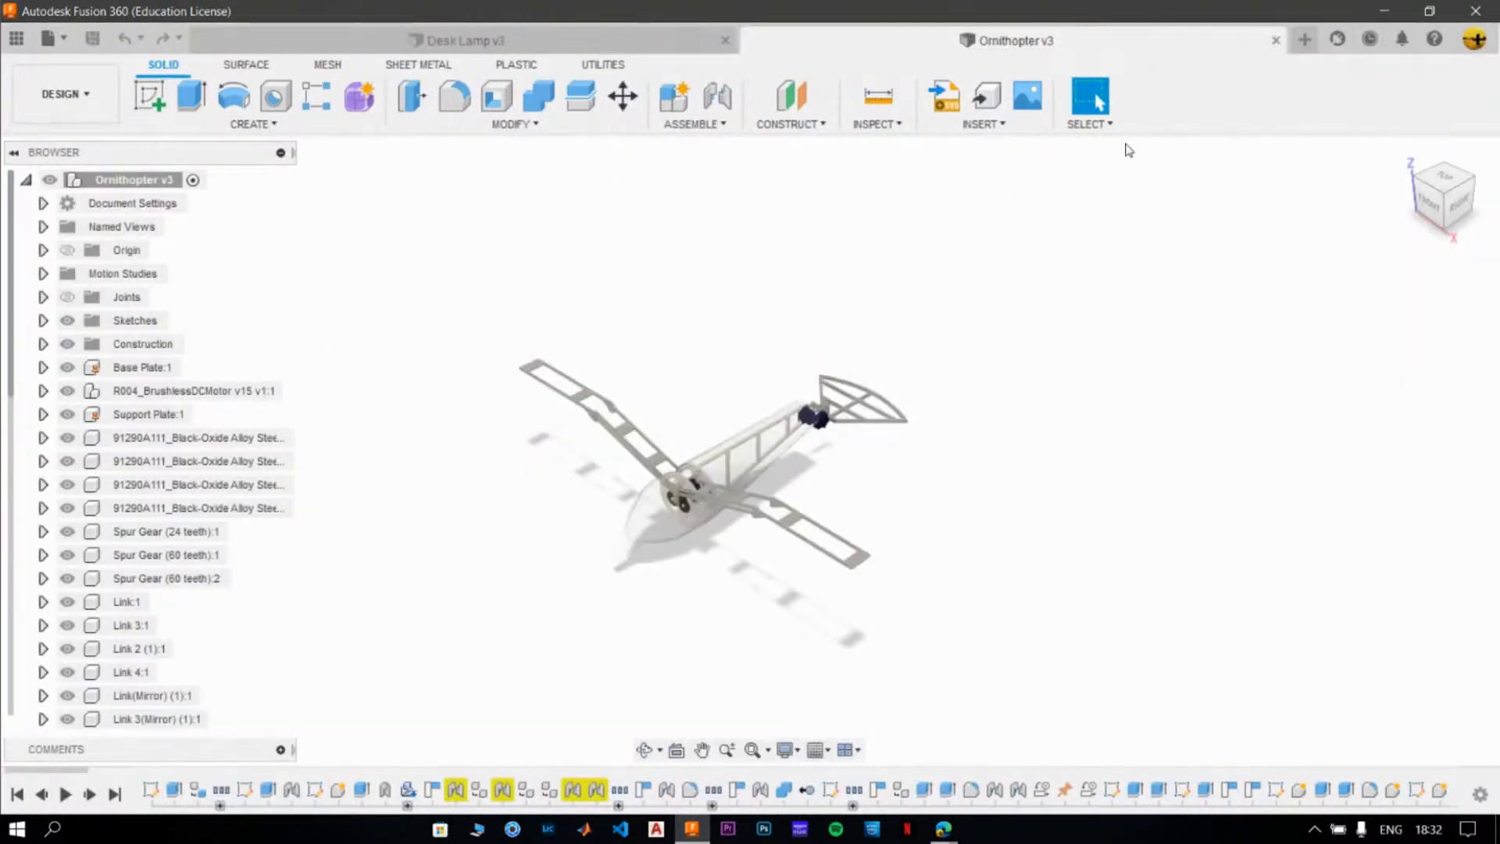
click(66, 93)
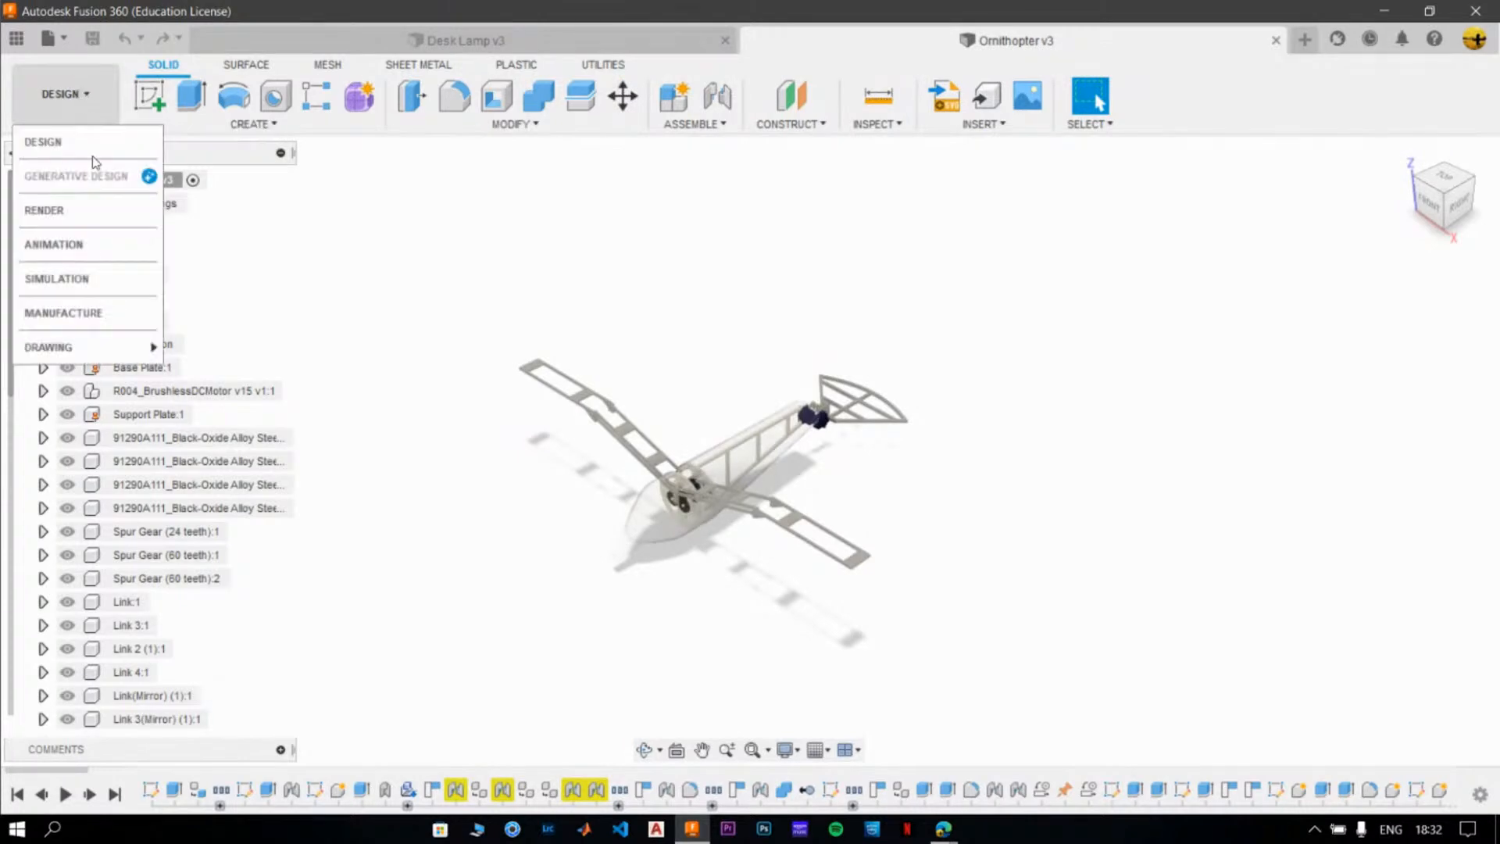
click(86, 207)
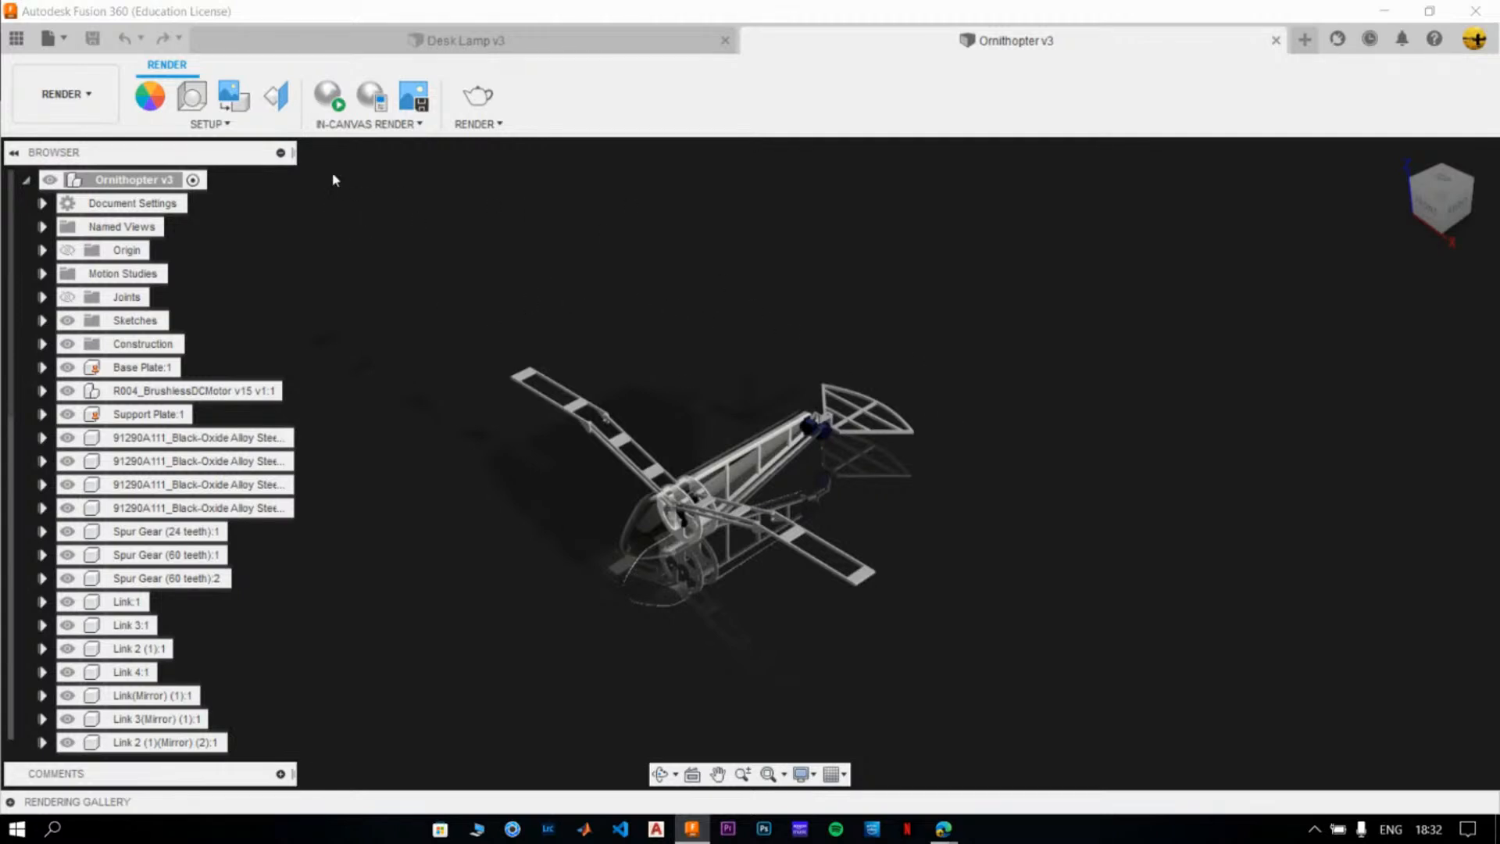
- Download the Field environment from the Fusion 360 environment library and apply it to the Ornithopter scene
click(191, 95)
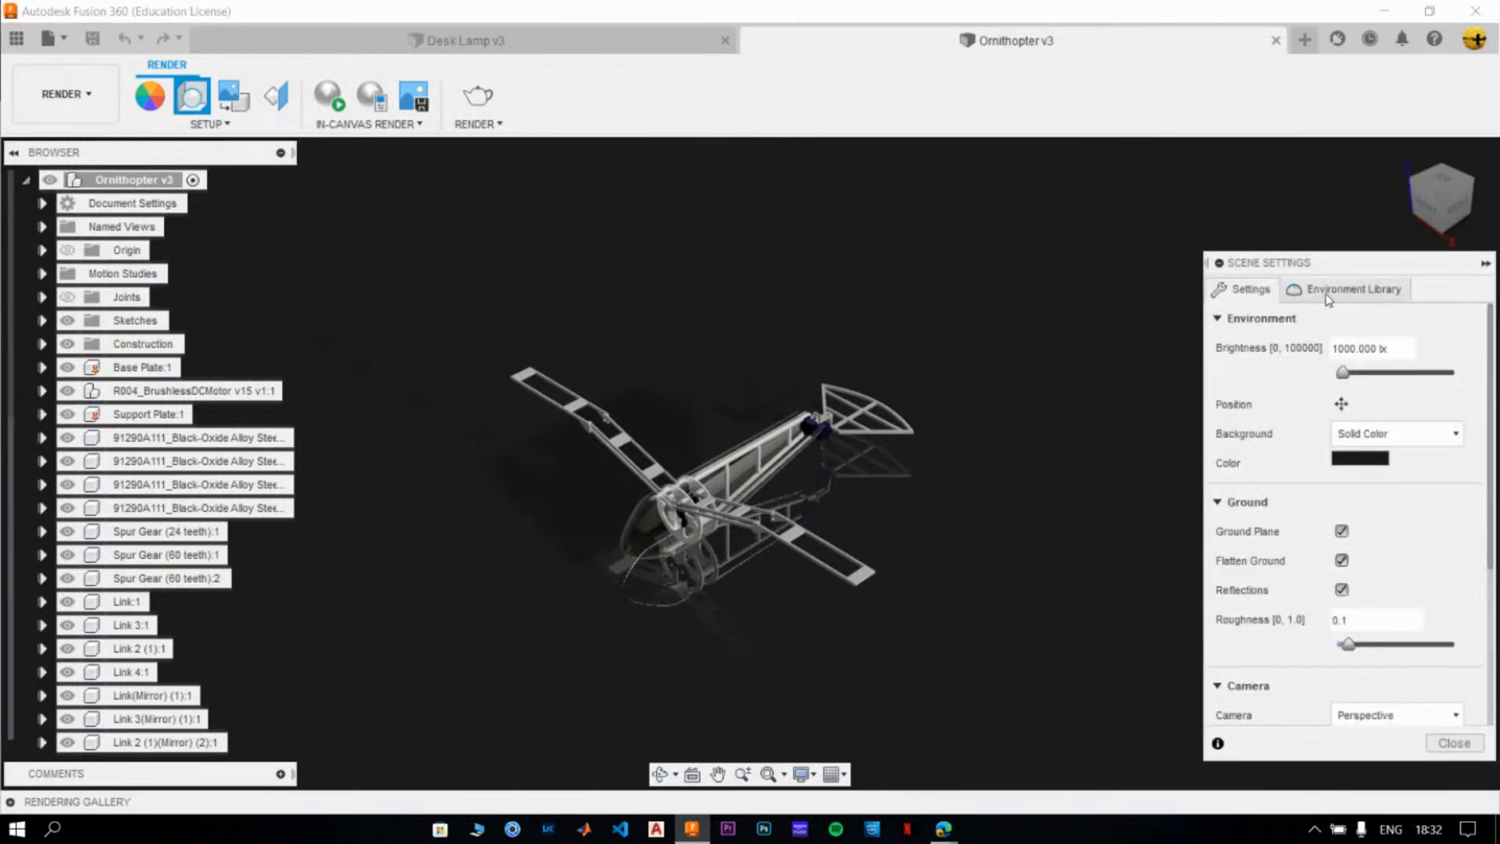
click(1328, 297)
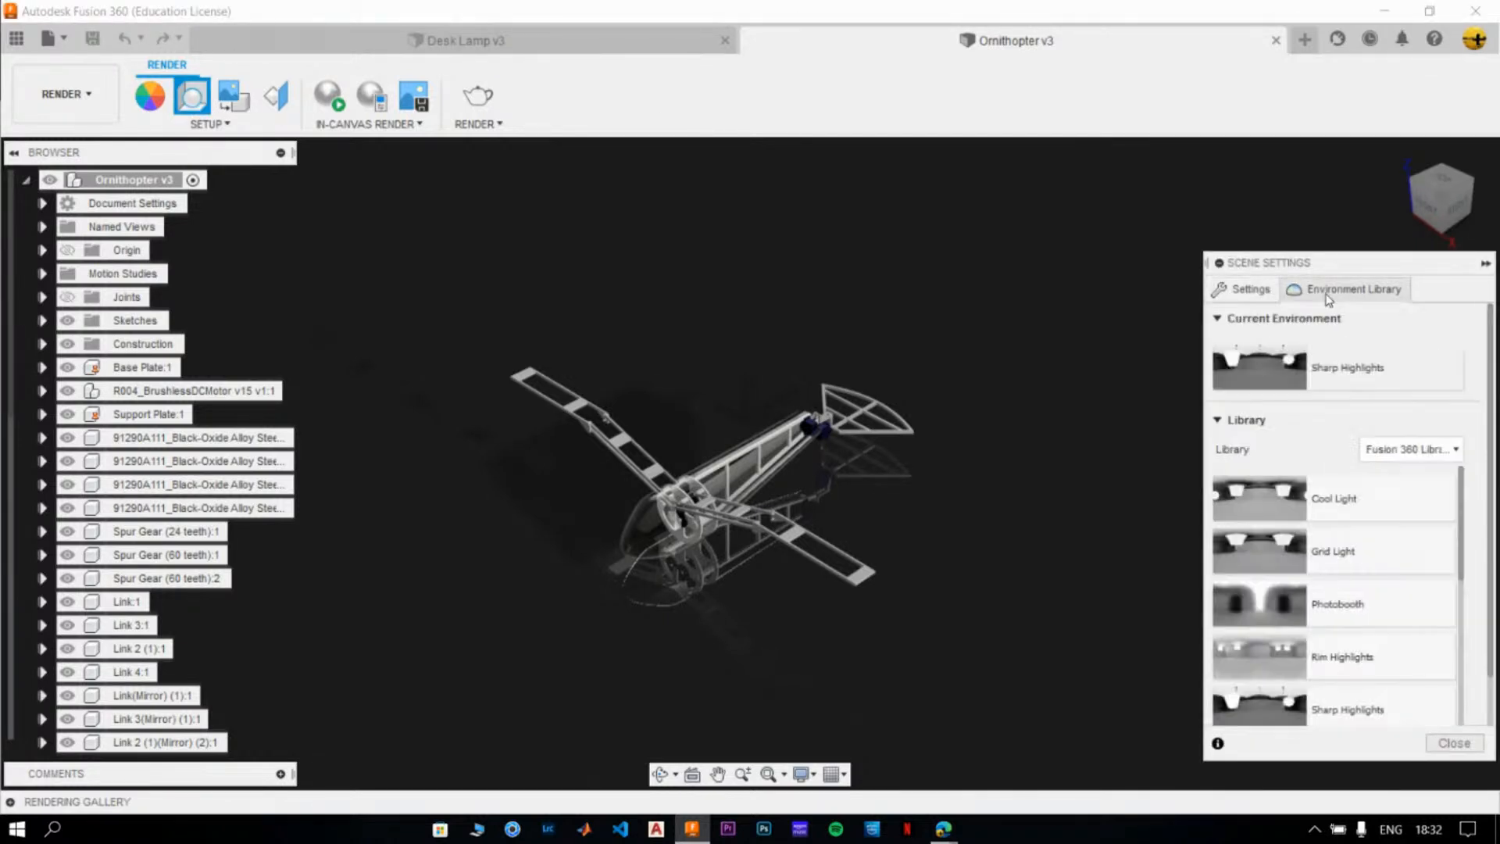
scroll(1346, 483, down, 1)
scroll(1346, 500, down, 4)
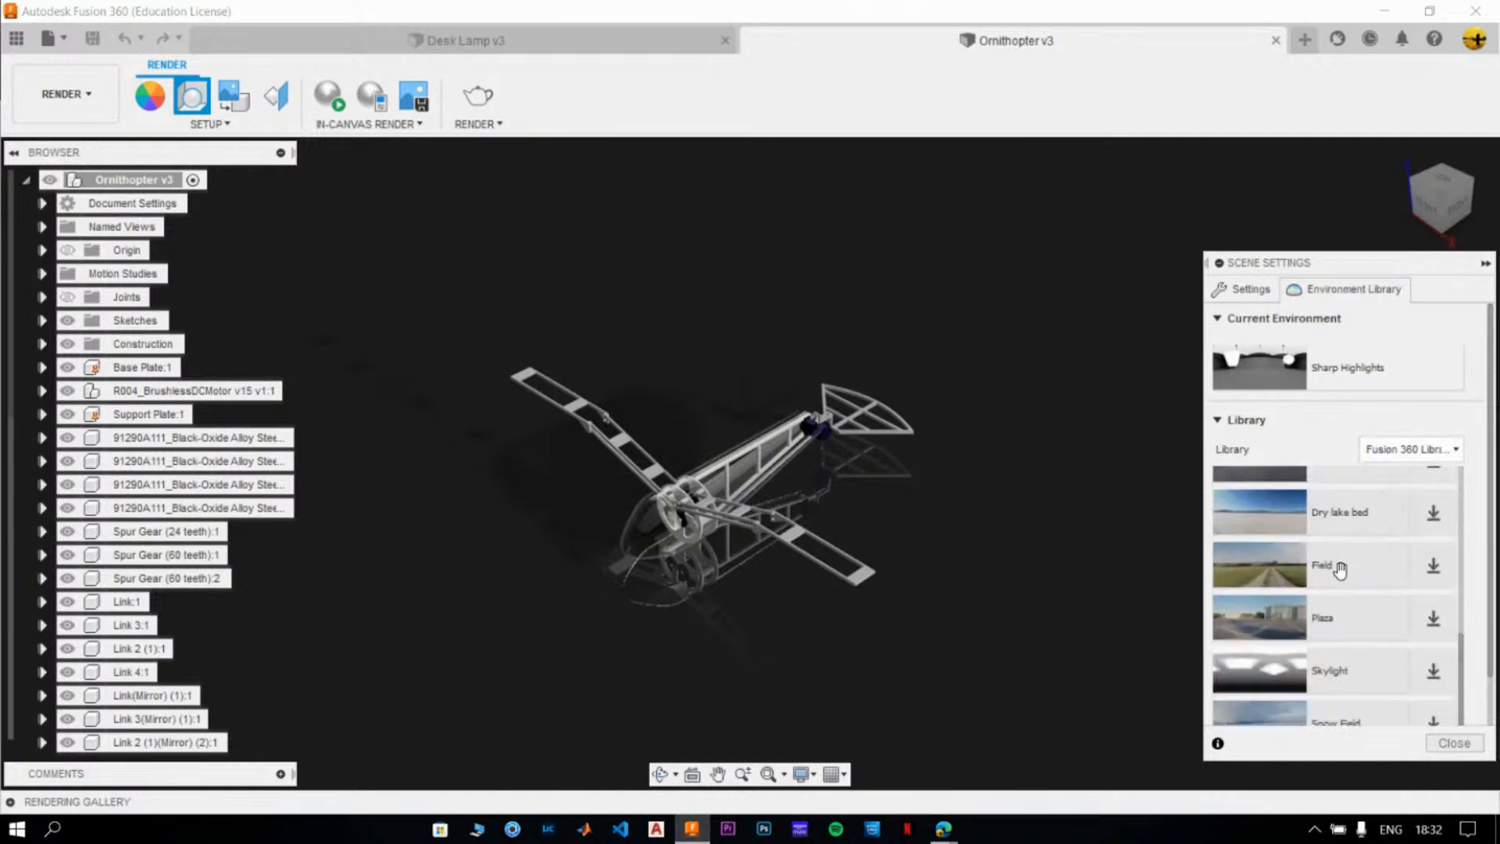
scroll(1351, 594, up, 1)
scroll(1289, 606, down, 1)
click(1433, 563)
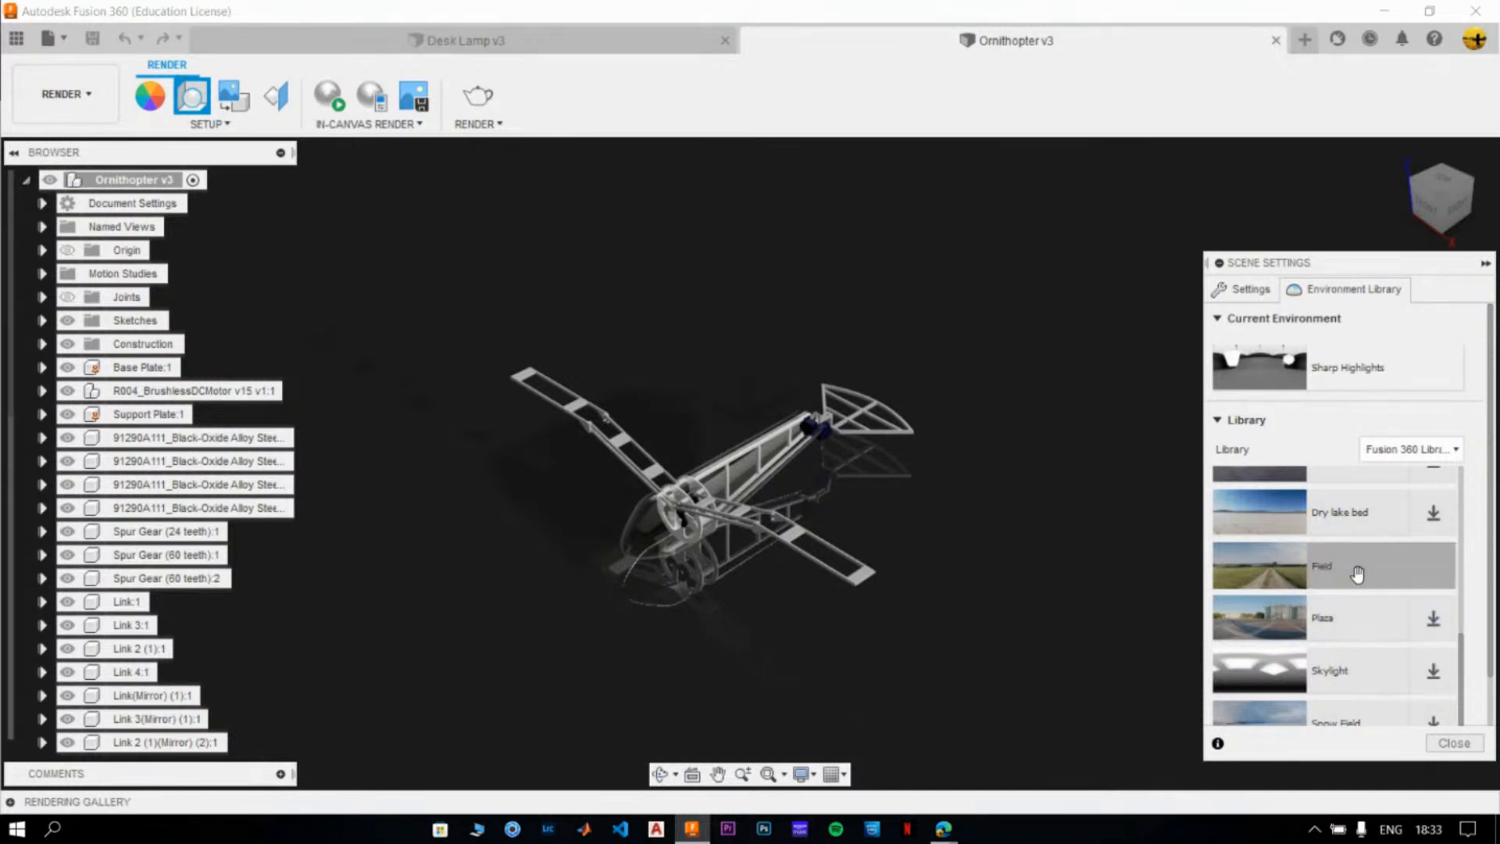
drag(1351, 567, 1086, 392)
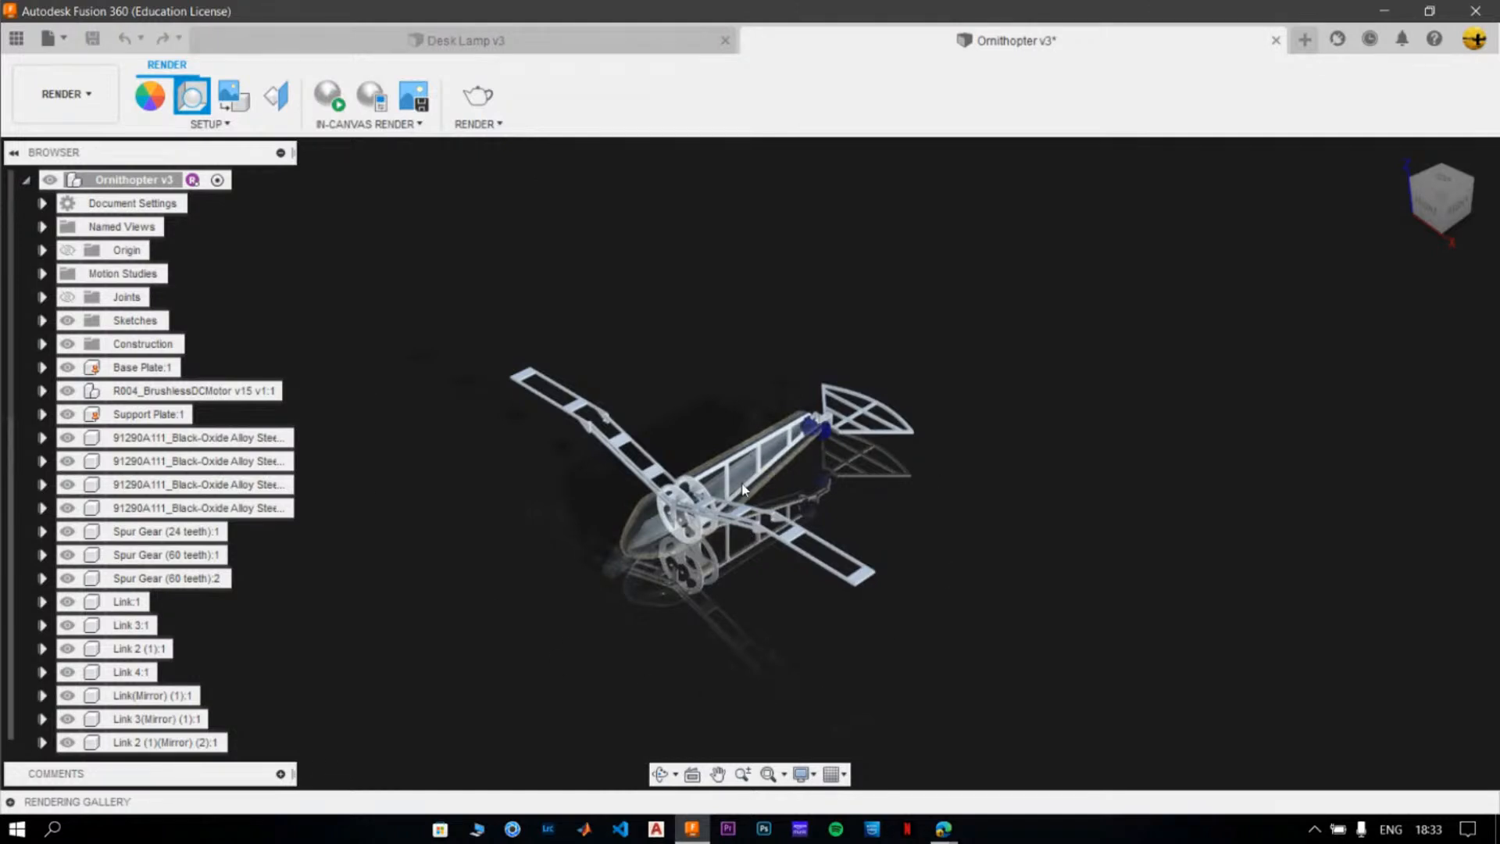
- Set the scene background to Environment instead of a solid color and close the scene settings
middle_drag(1075, 291, 1053, 310)
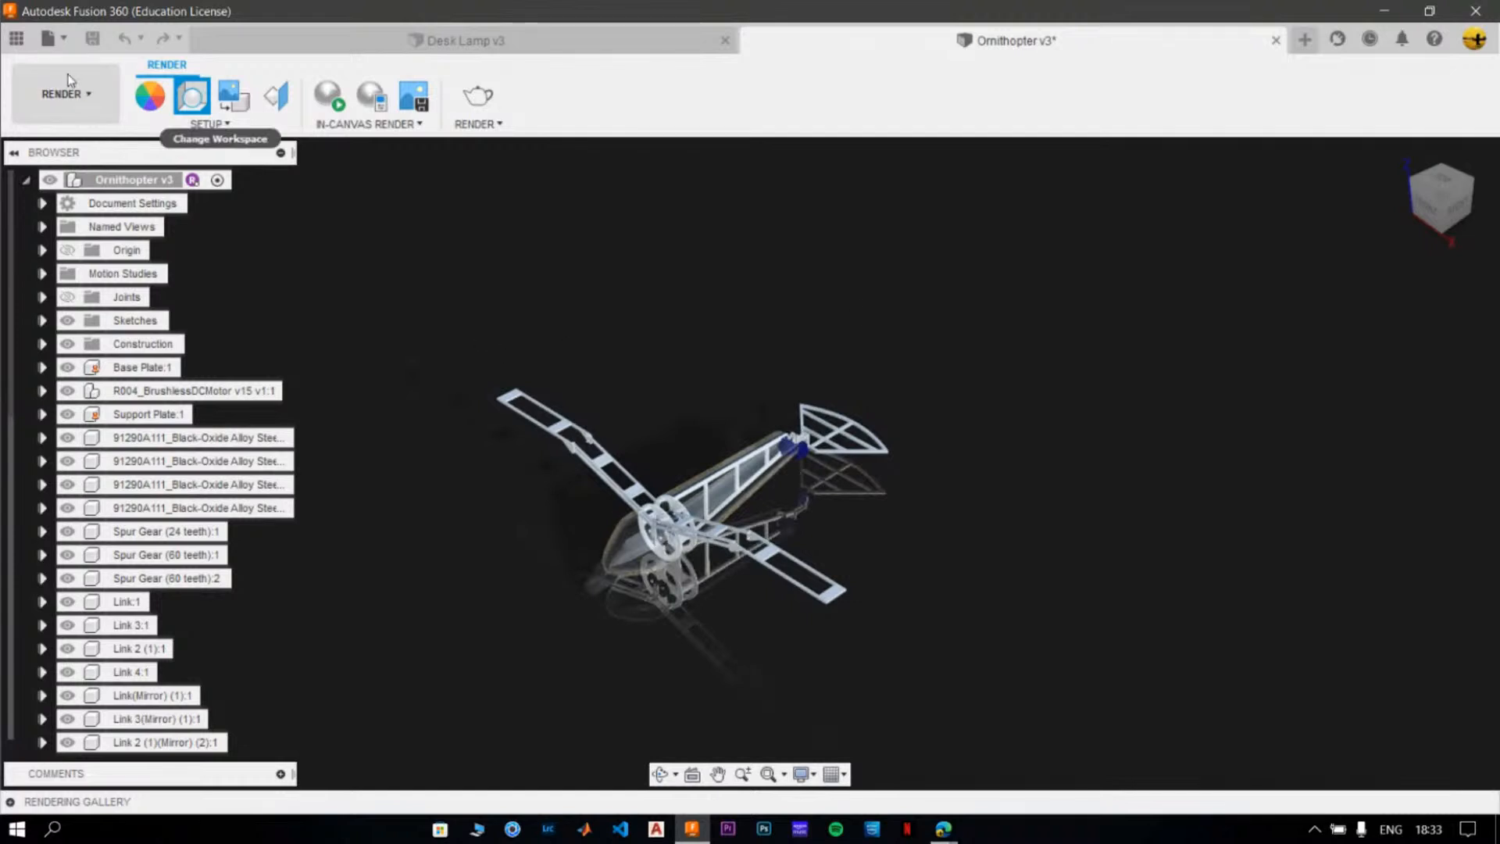
click(205, 107)
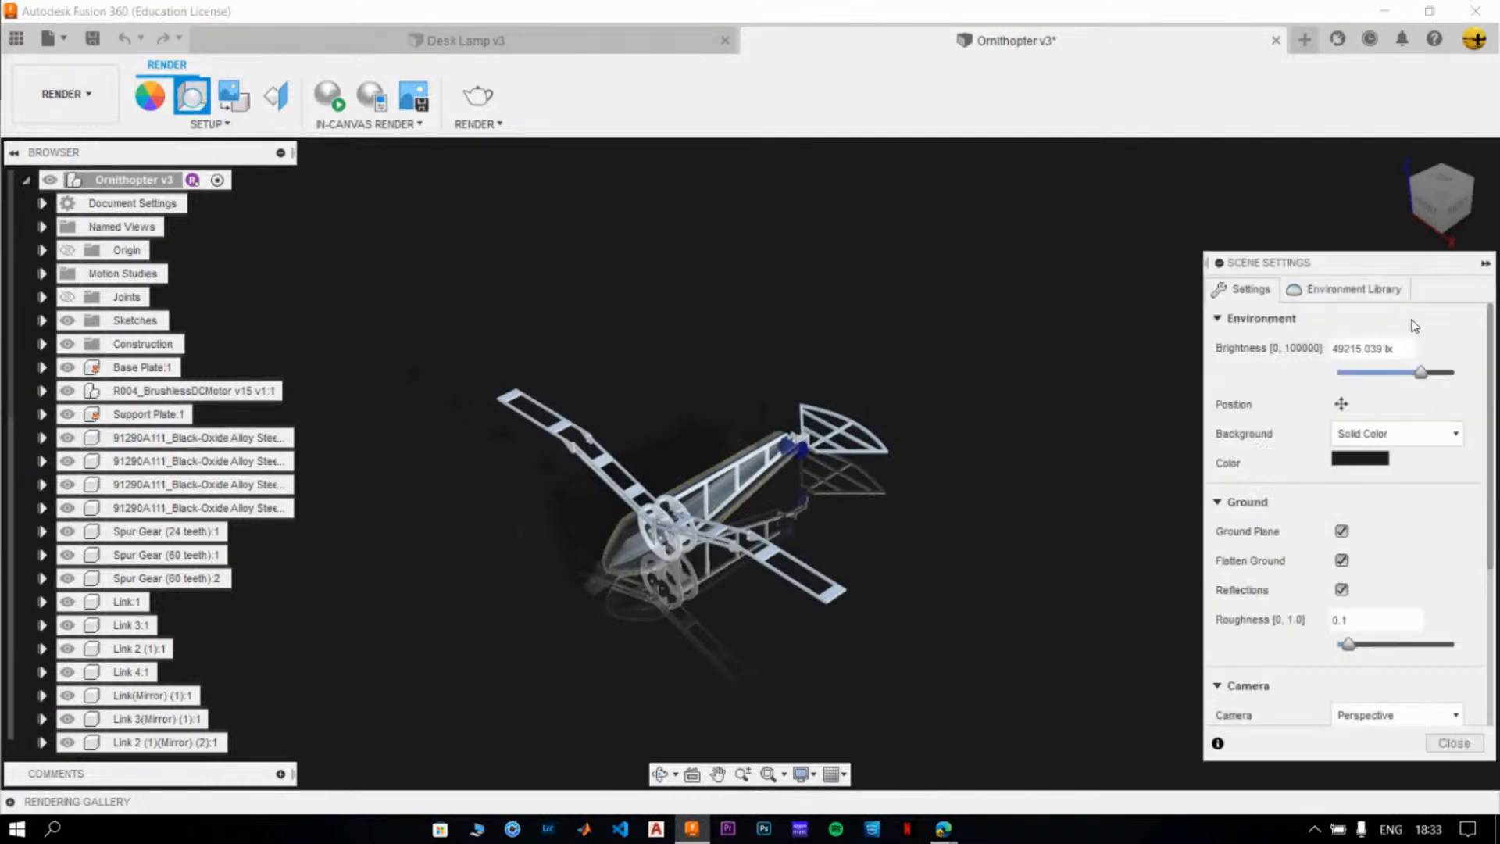
click(1407, 438)
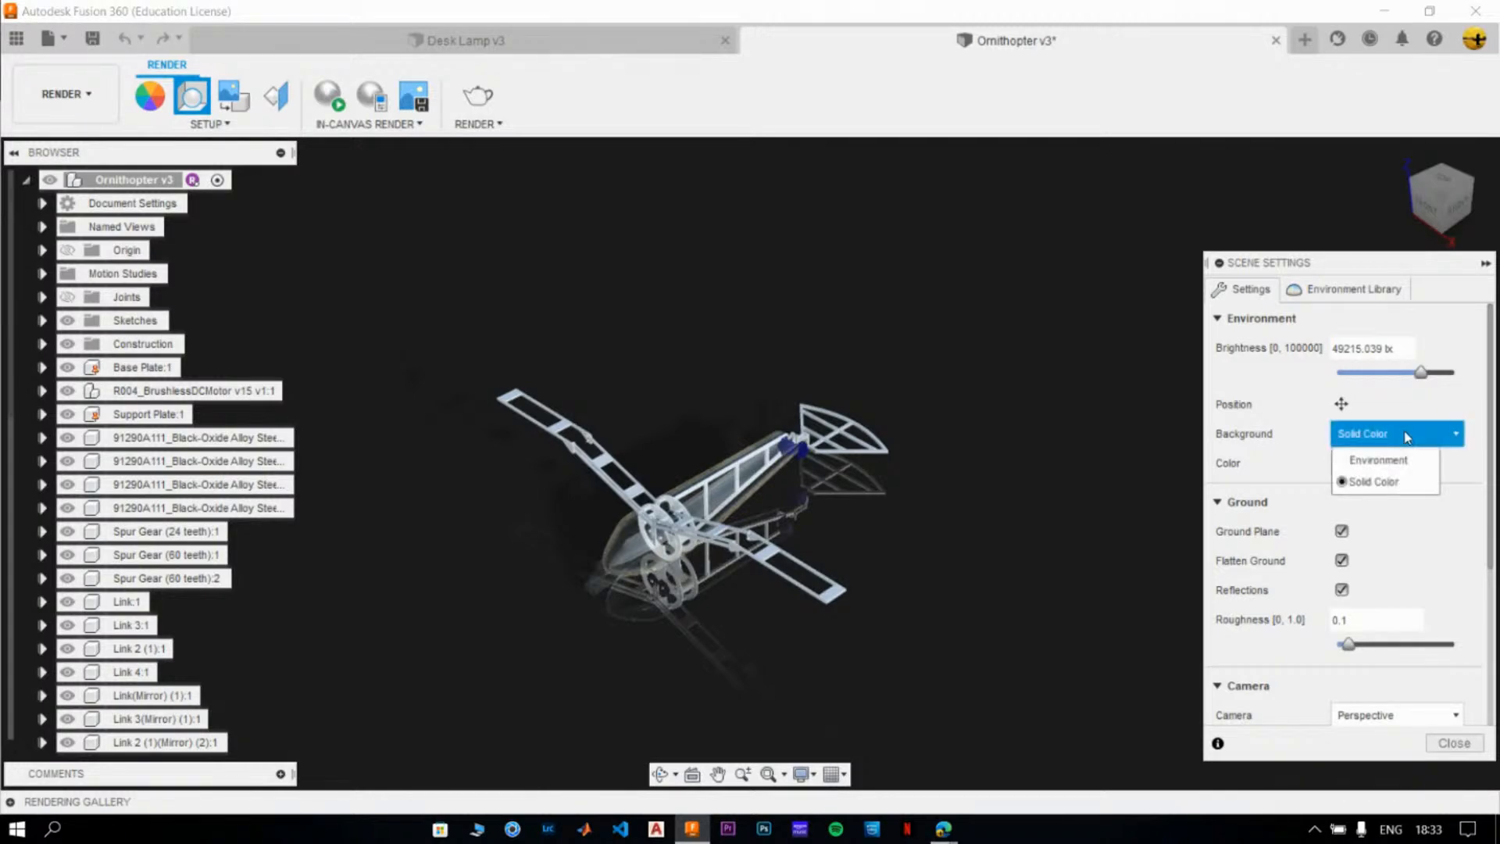
click(1379, 460)
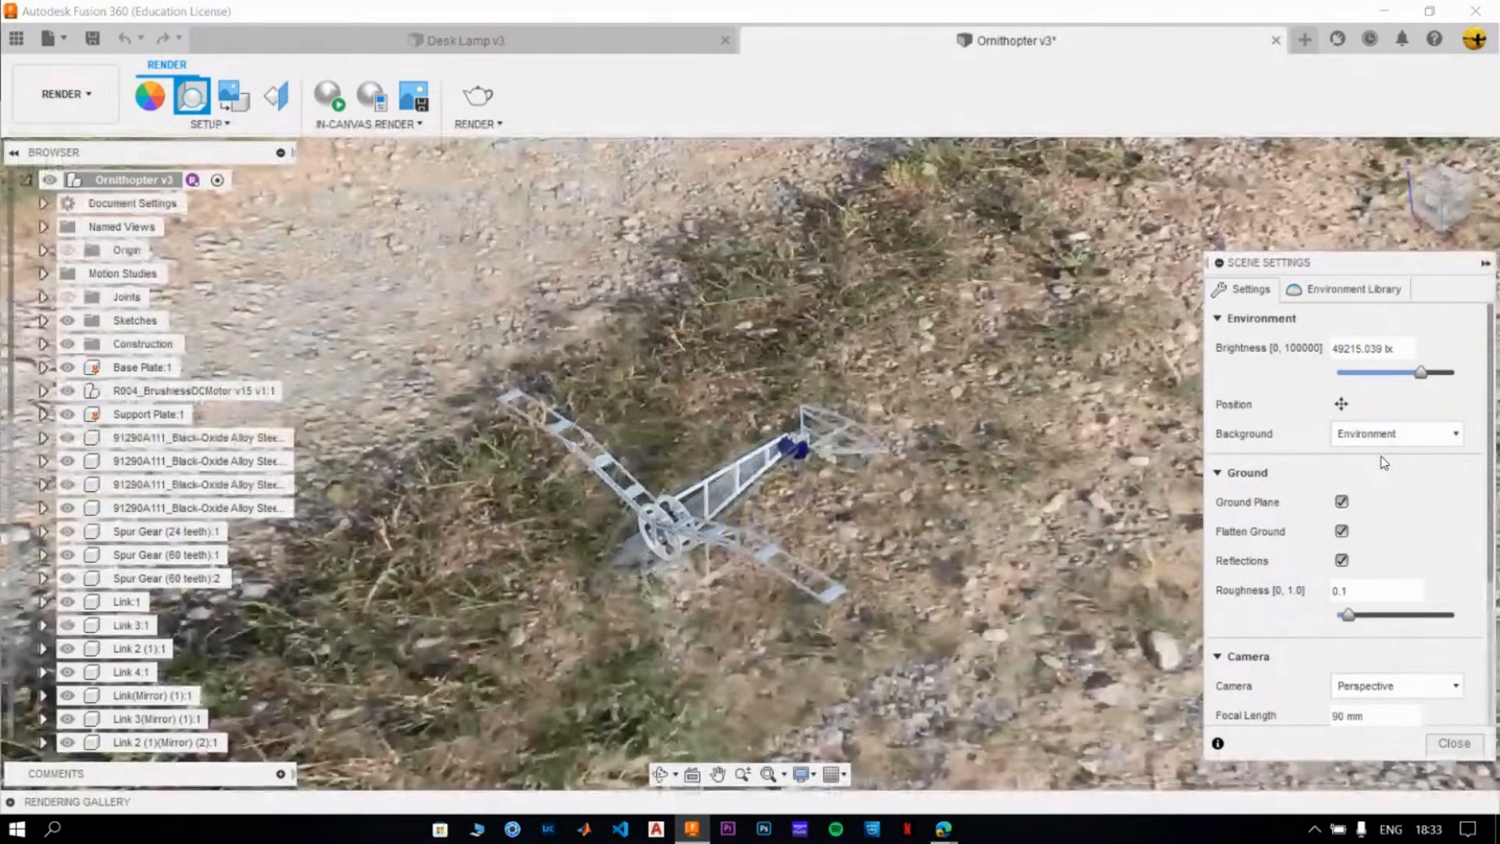
click(1452, 743)
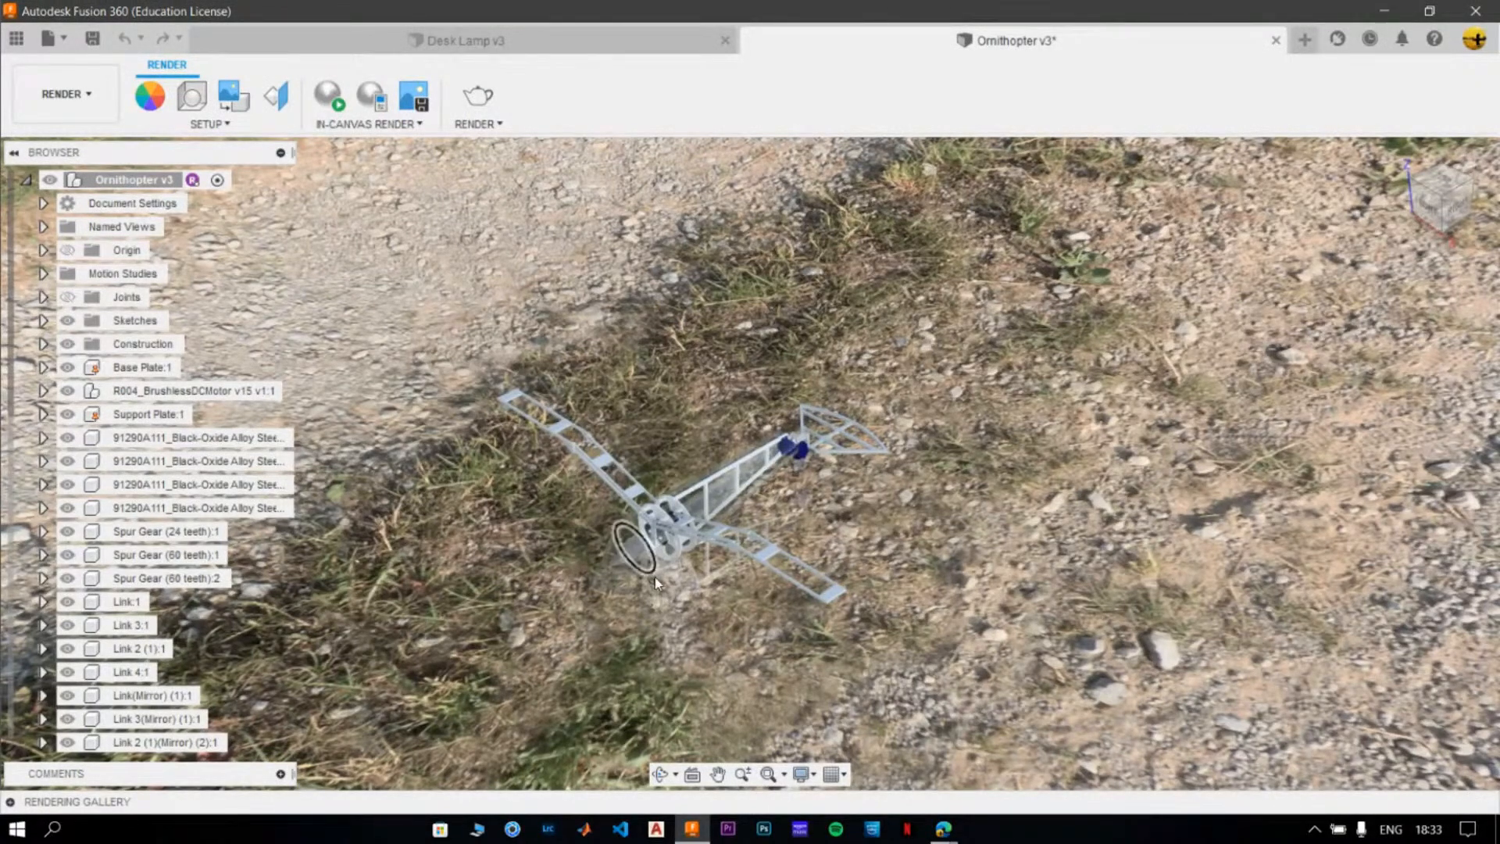
- Turn off Flatten Ground and Reflections in the scene settings while keeping the Ground Plane on
scroll(662, 598, up, 5)
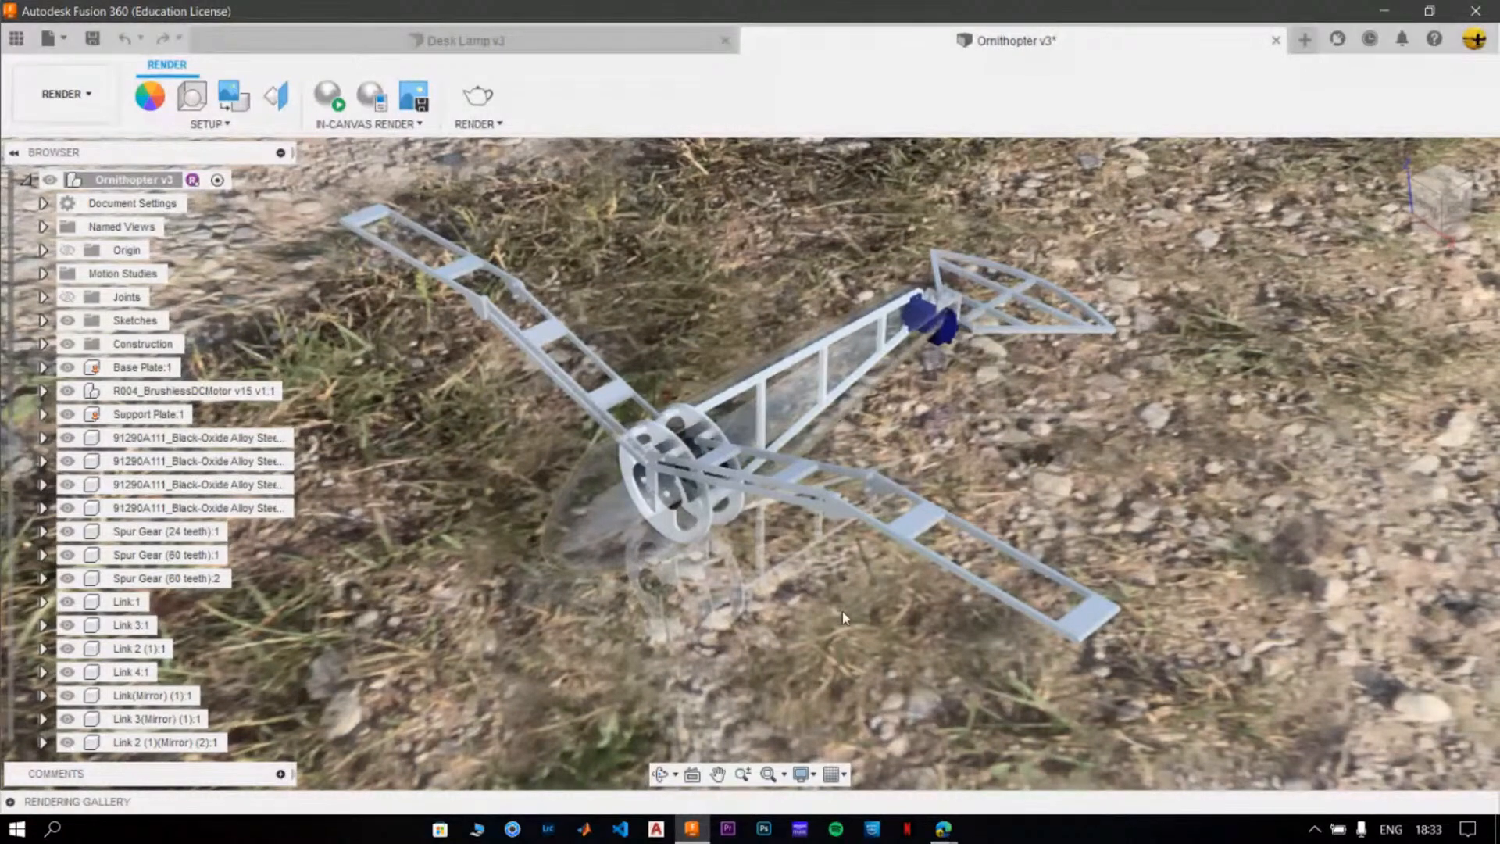
scroll(842, 610, down, 2)
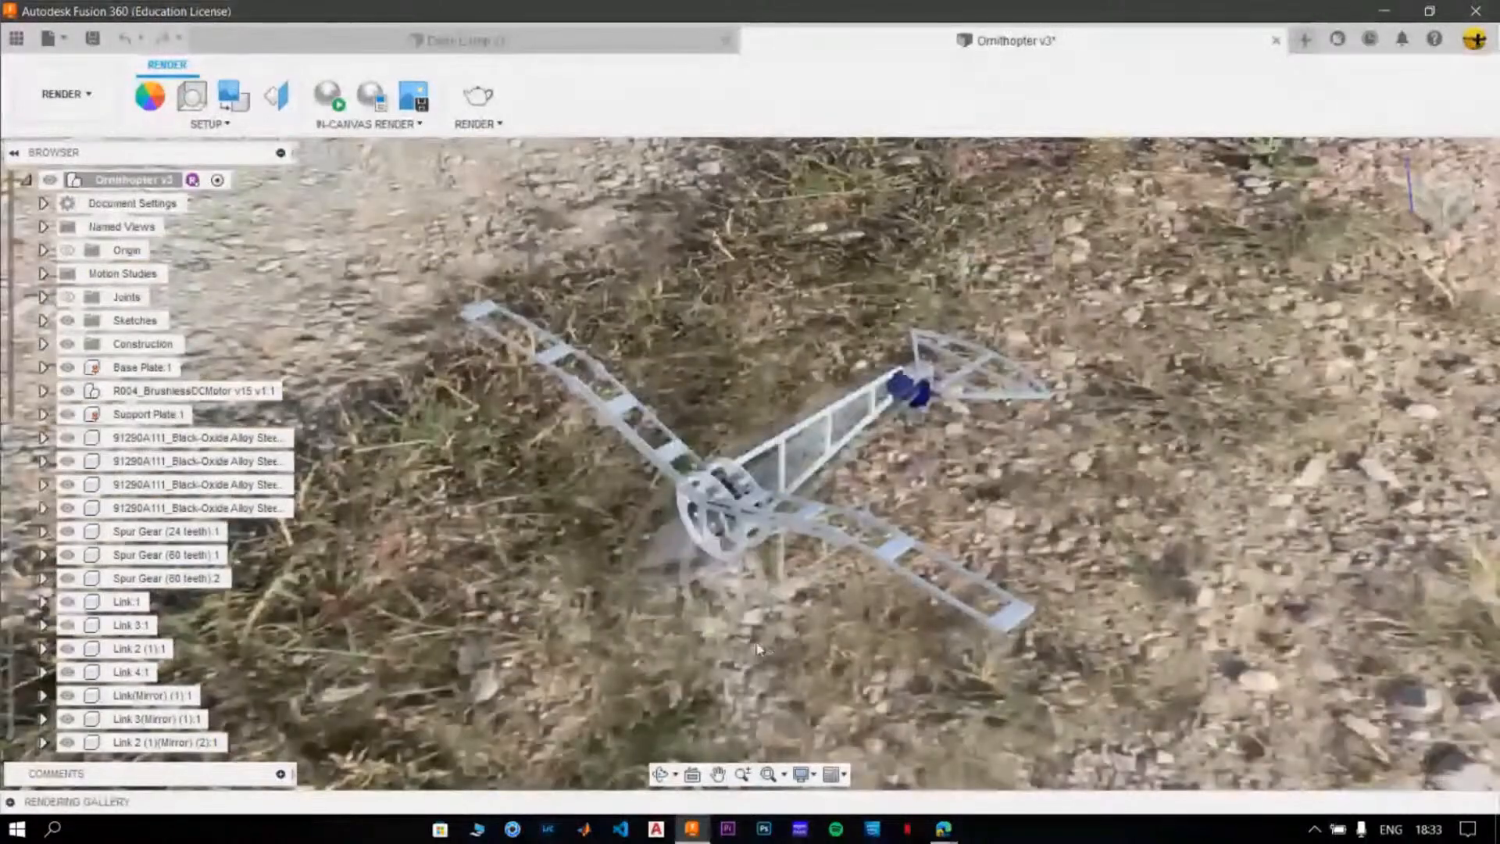
click(182, 100)
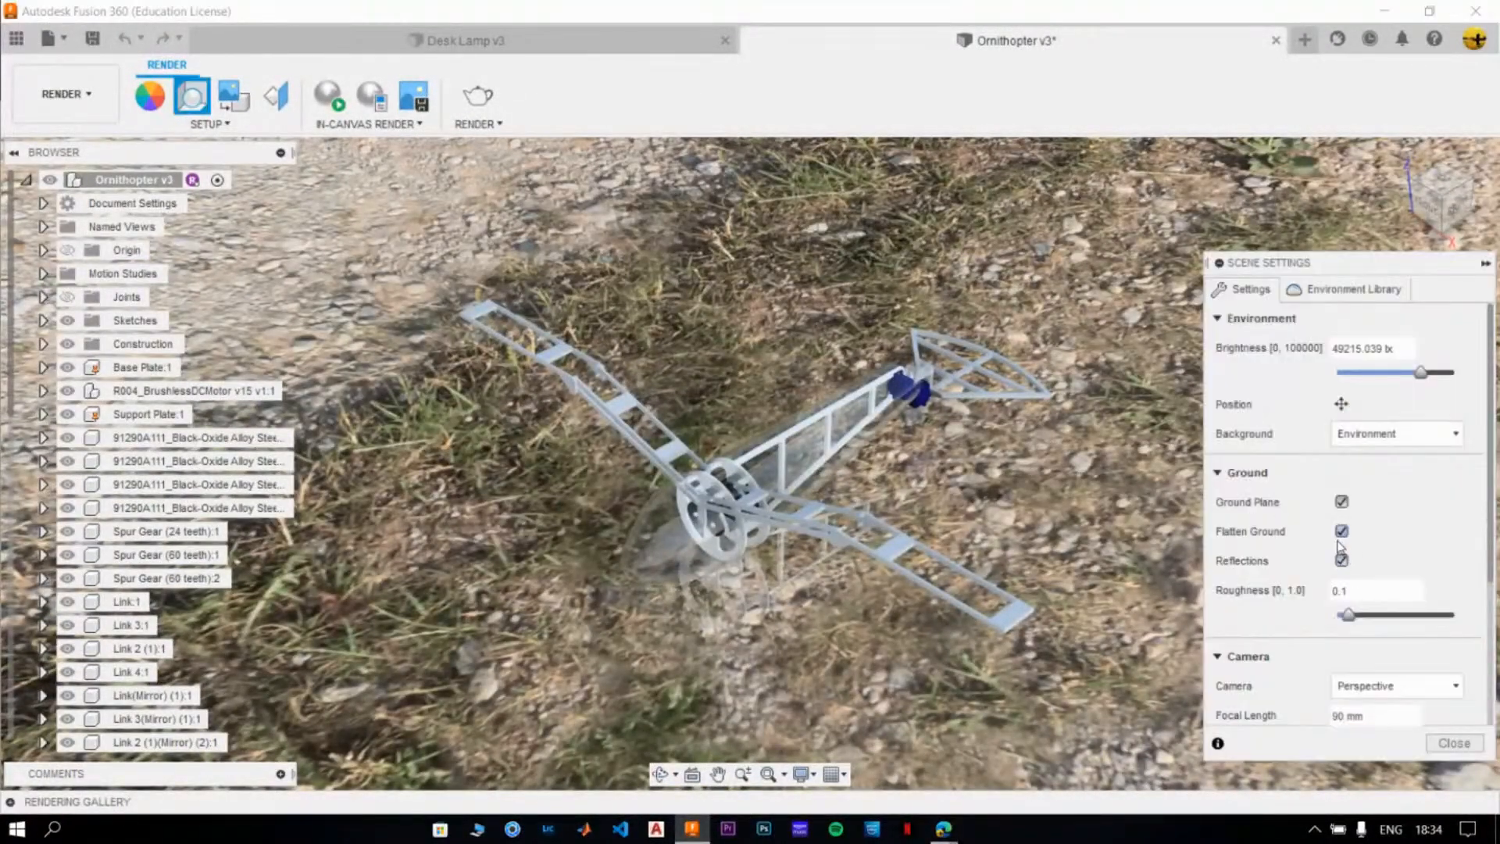
click(1342, 531)
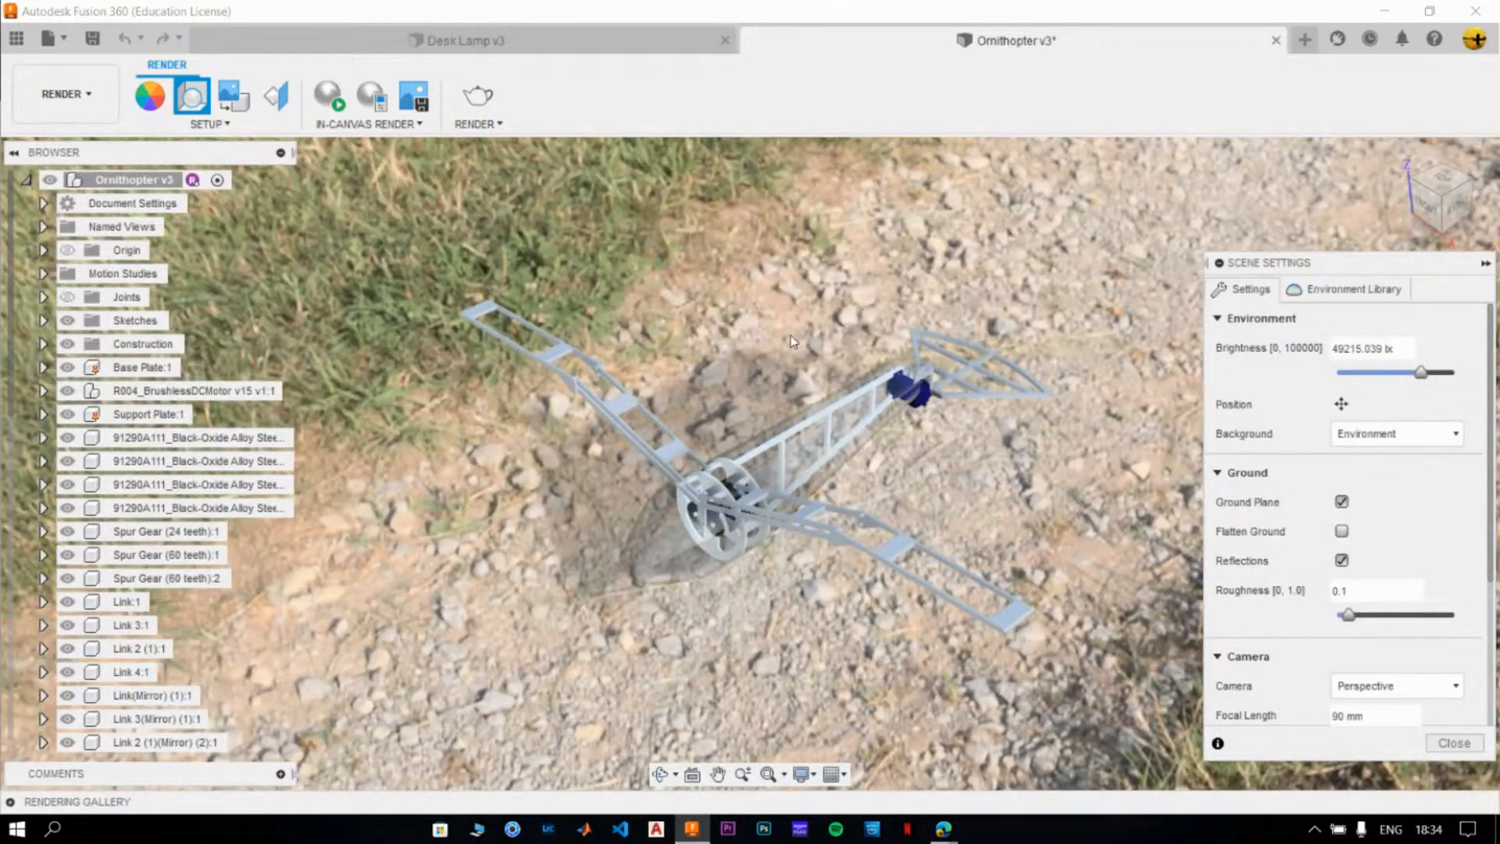
click(1342, 560)
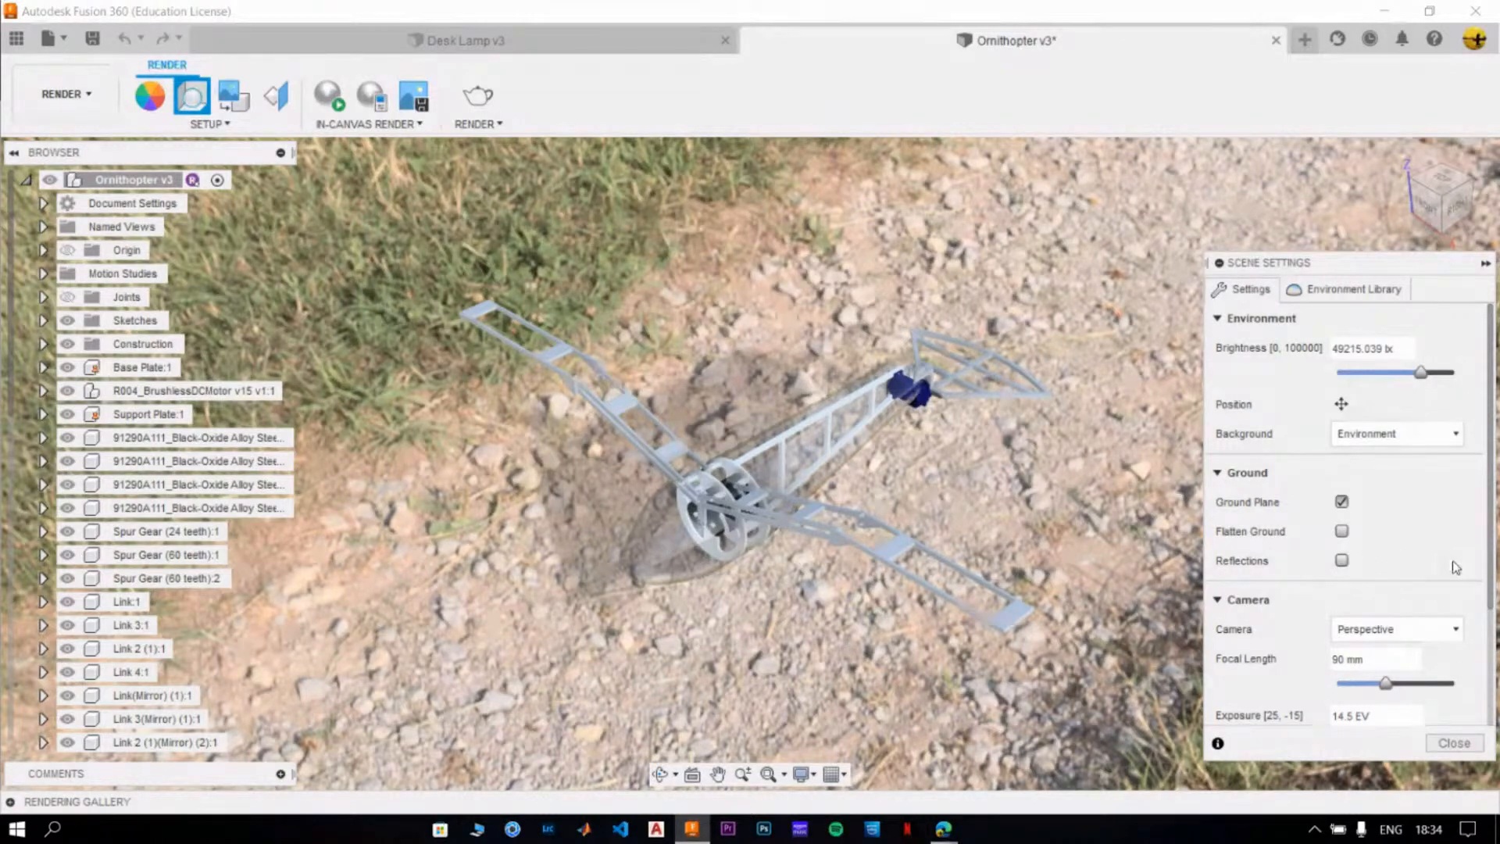
click(1342, 501)
- Rotate the Field environment to about -39.8 degrees around the ornithopter and close the scene settings
click(1341, 403)
drag(1207, 569, 1284, 572)
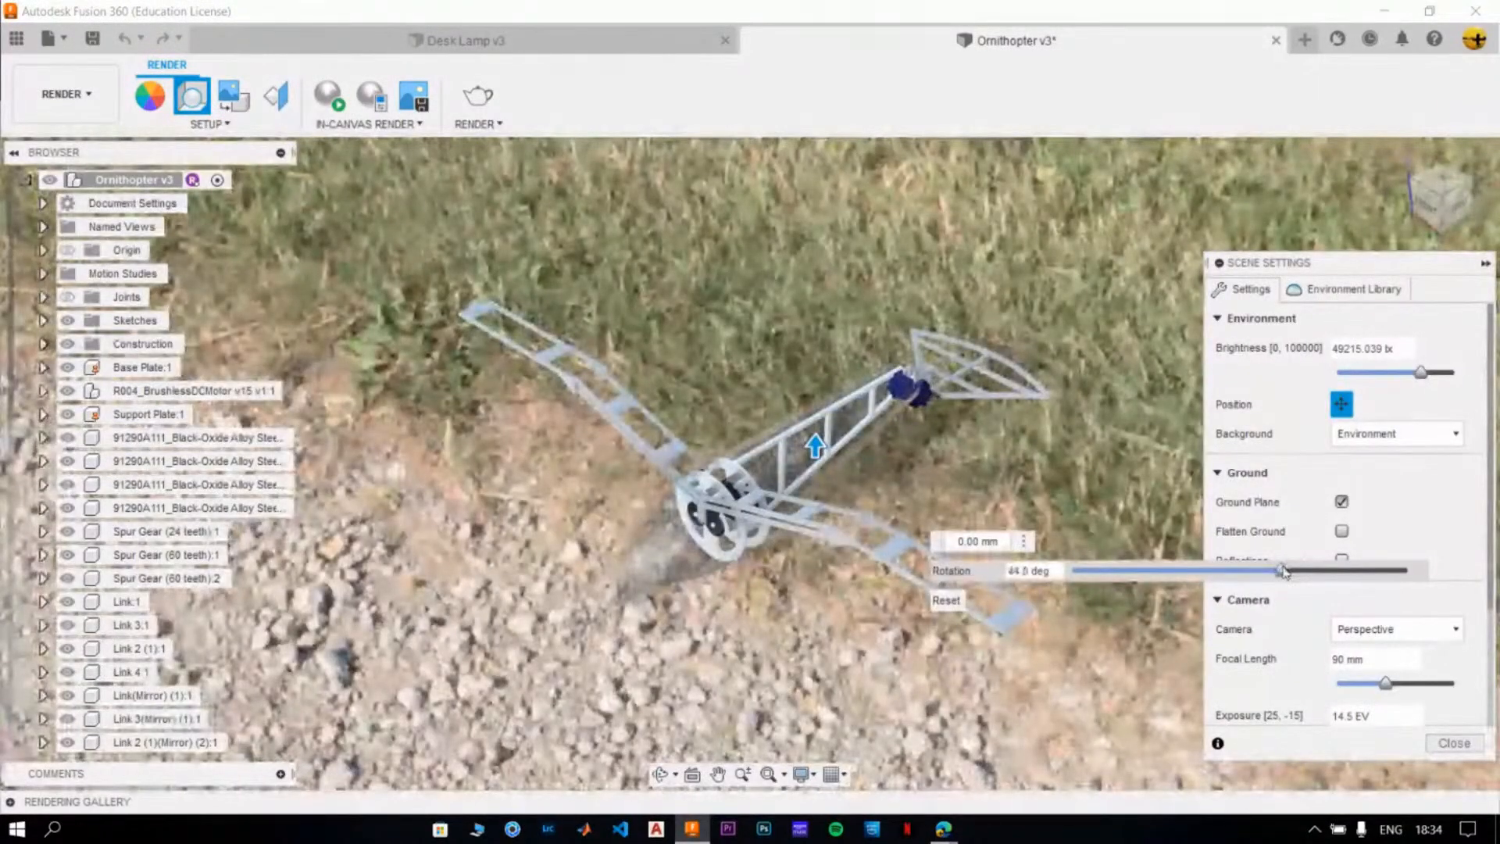
drag(1284, 573, 1210, 571)
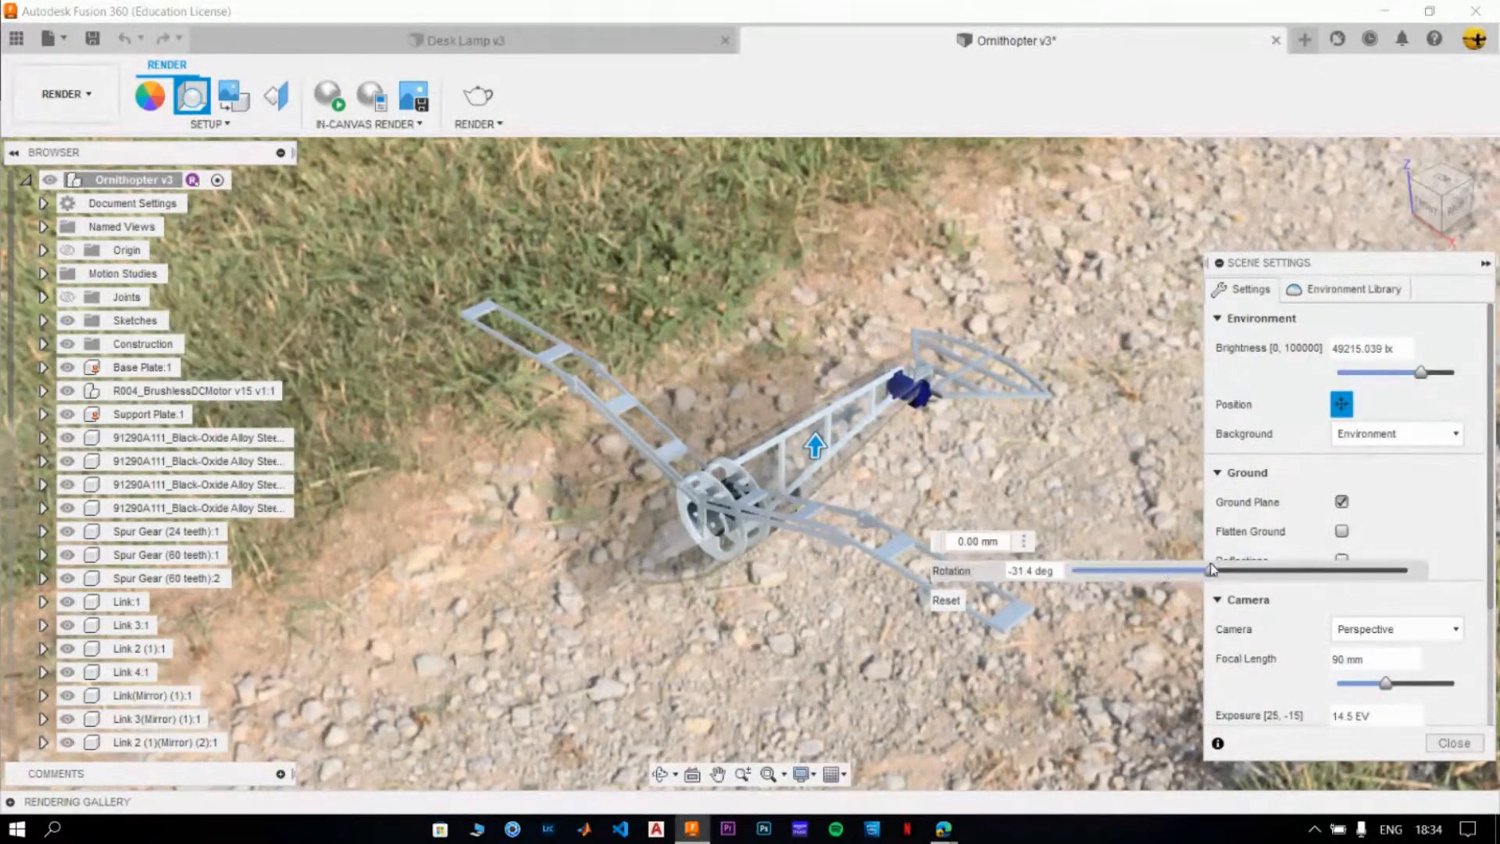
mouse_move(1212, 569)
mouse_down()
mouse_move(1182, 567)
mouse_move(1203, 569)
mouse_up()
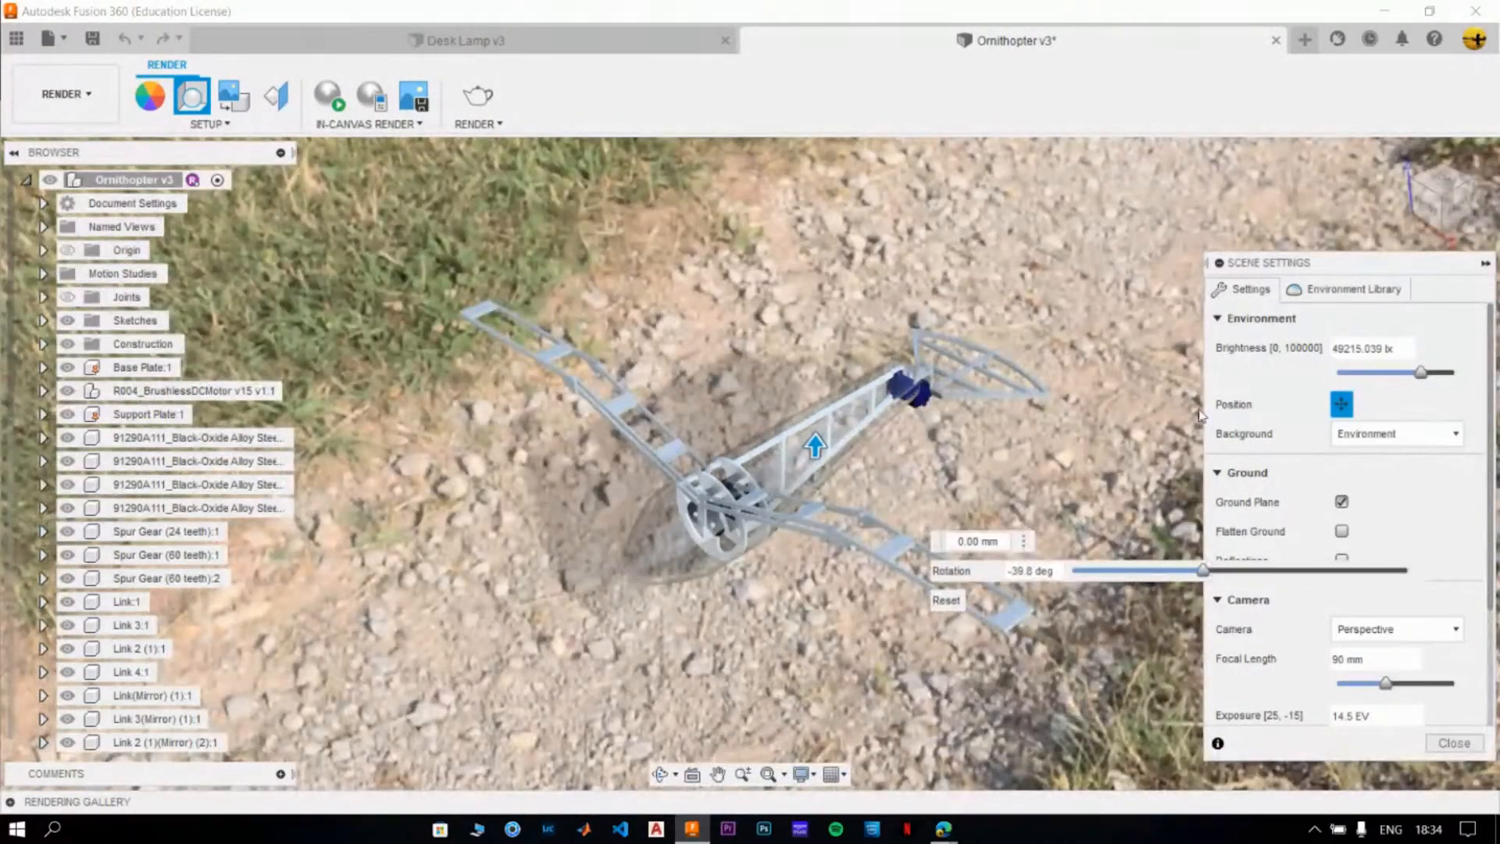
click(1357, 407)
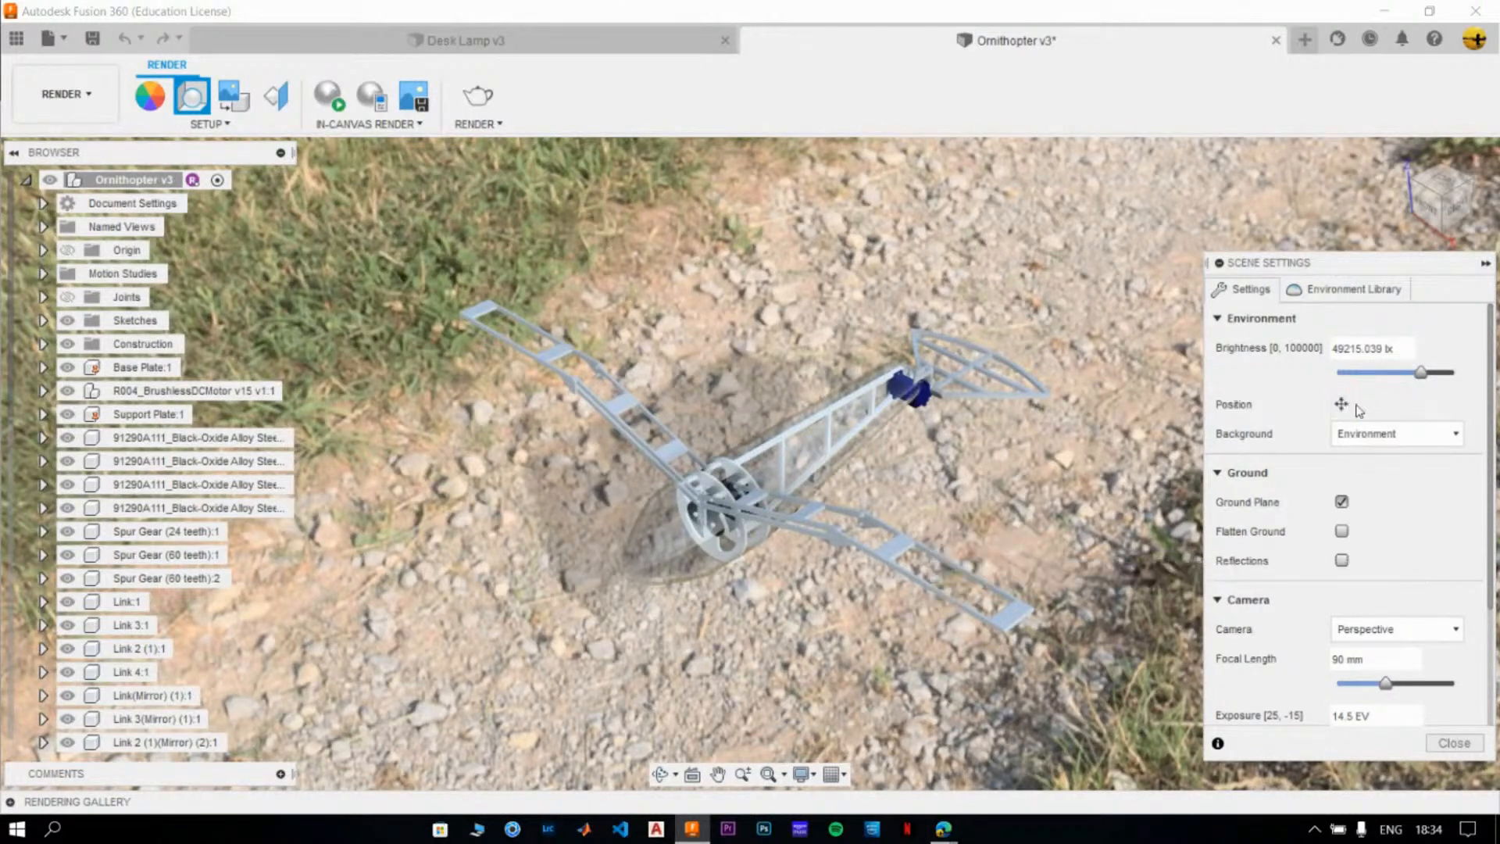
click(1454, 742)
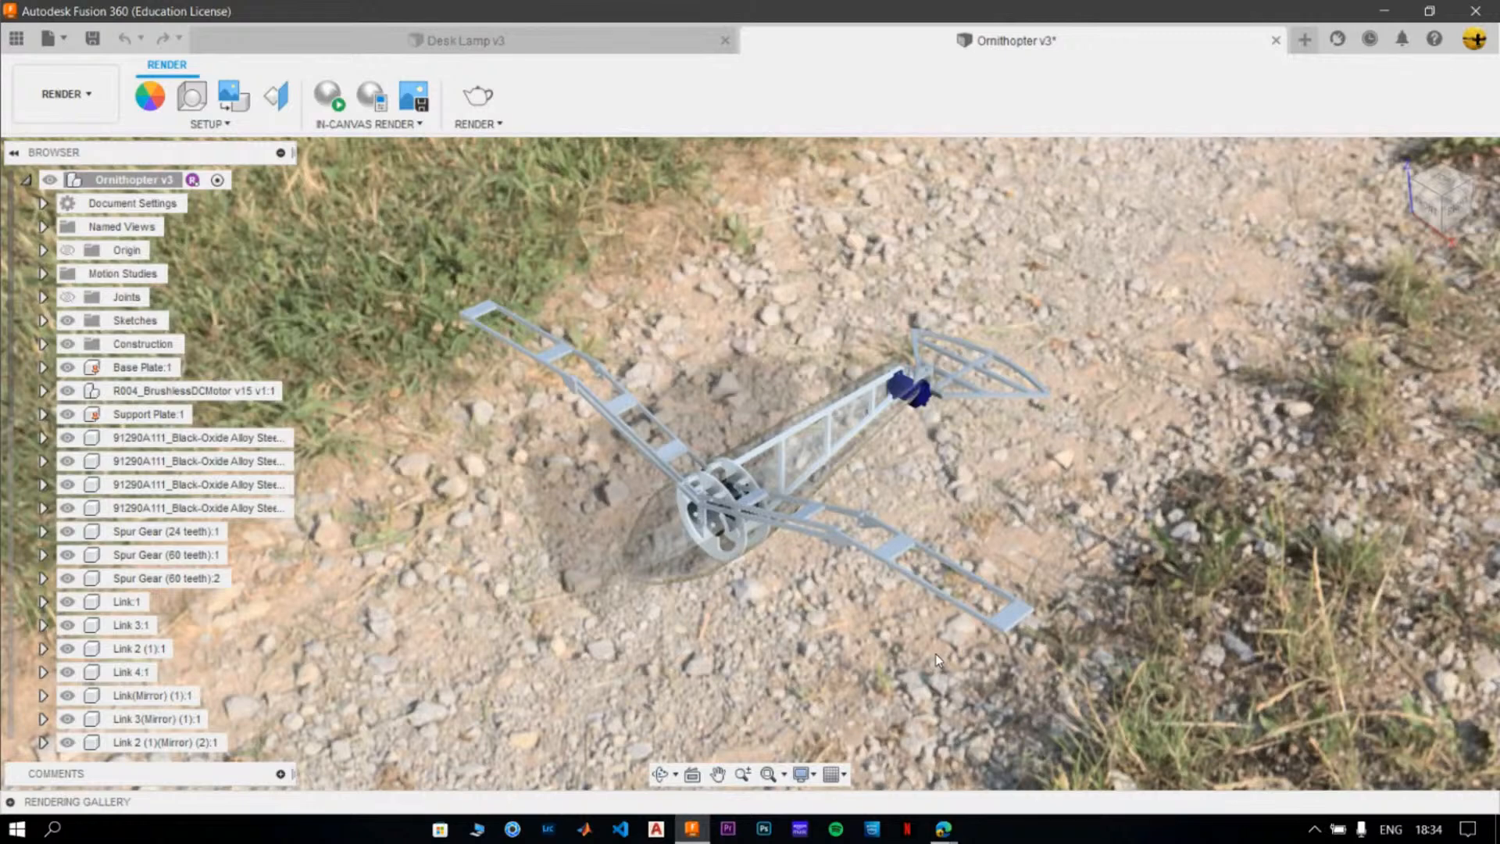
- Frame the ornithopter from a low front angle, smaller in the view and centred over the gravel path
shift+middle_drag(935, 653, 796, 650)
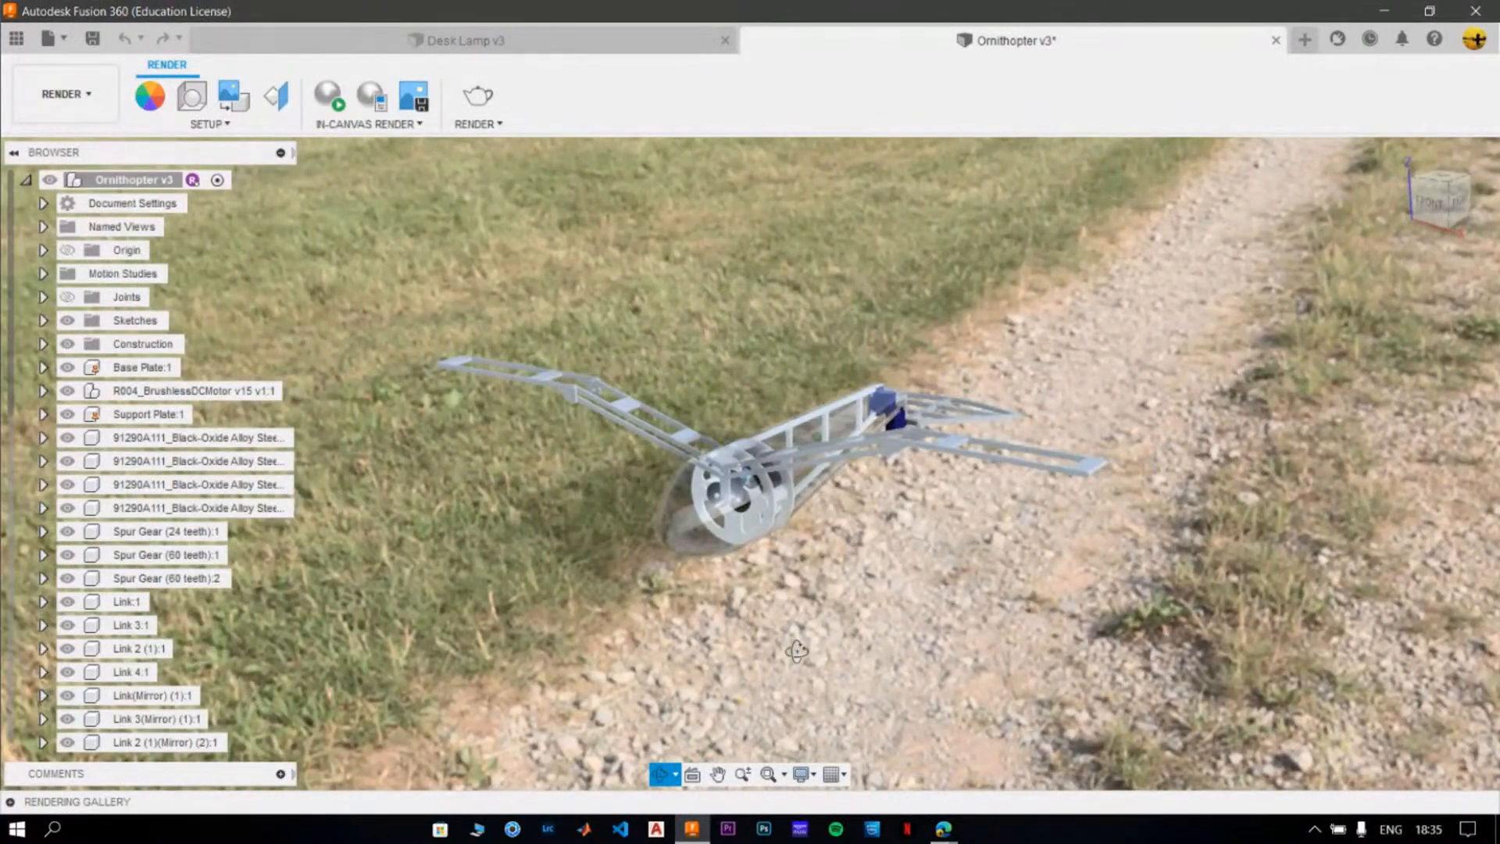
middle_drag(796, 651, 1051, 582)
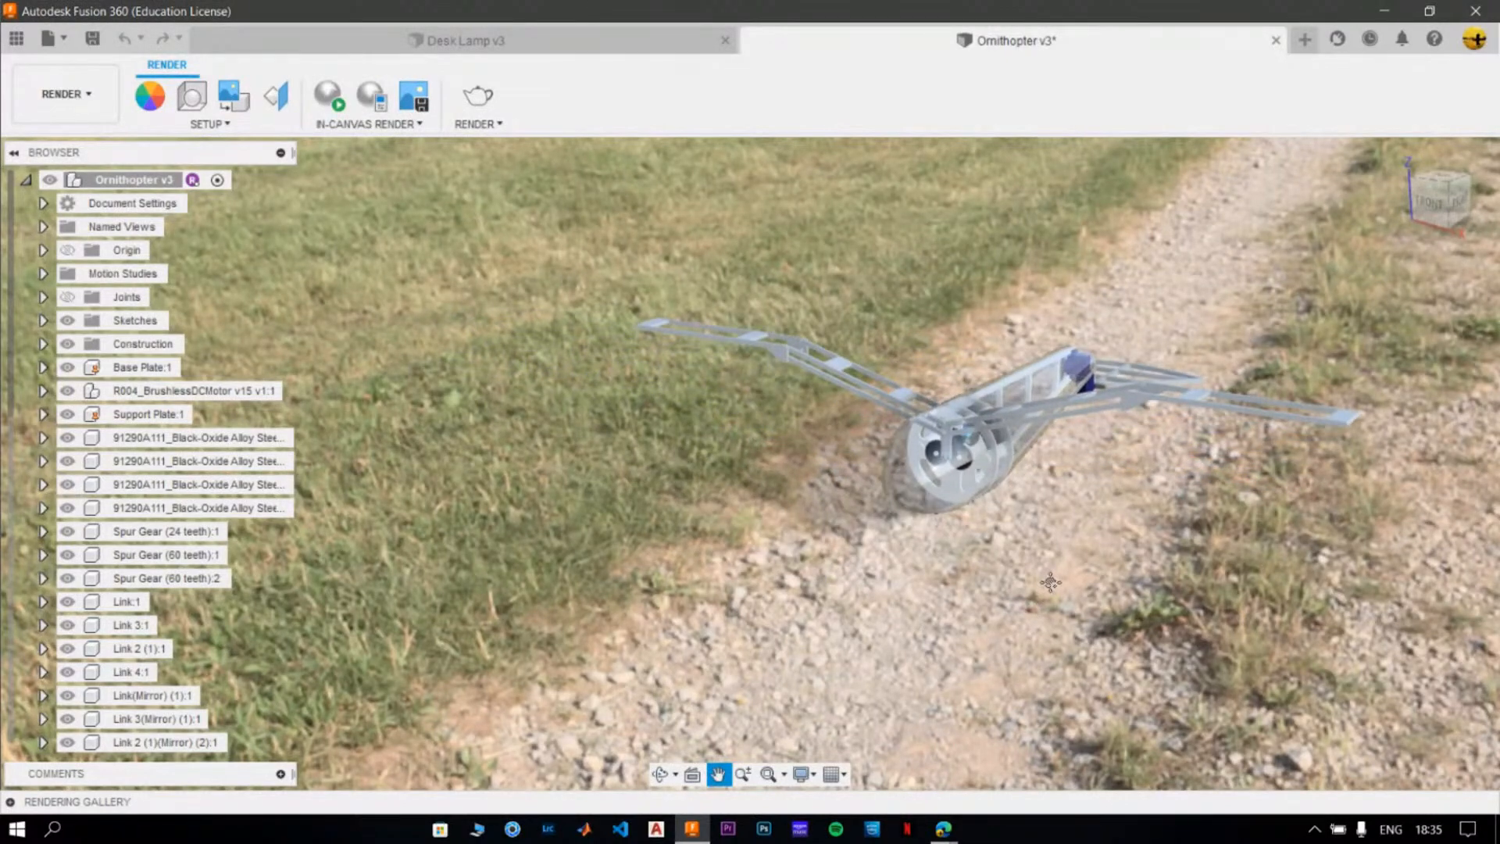
middle_drag(1051, 582, 967, 612)
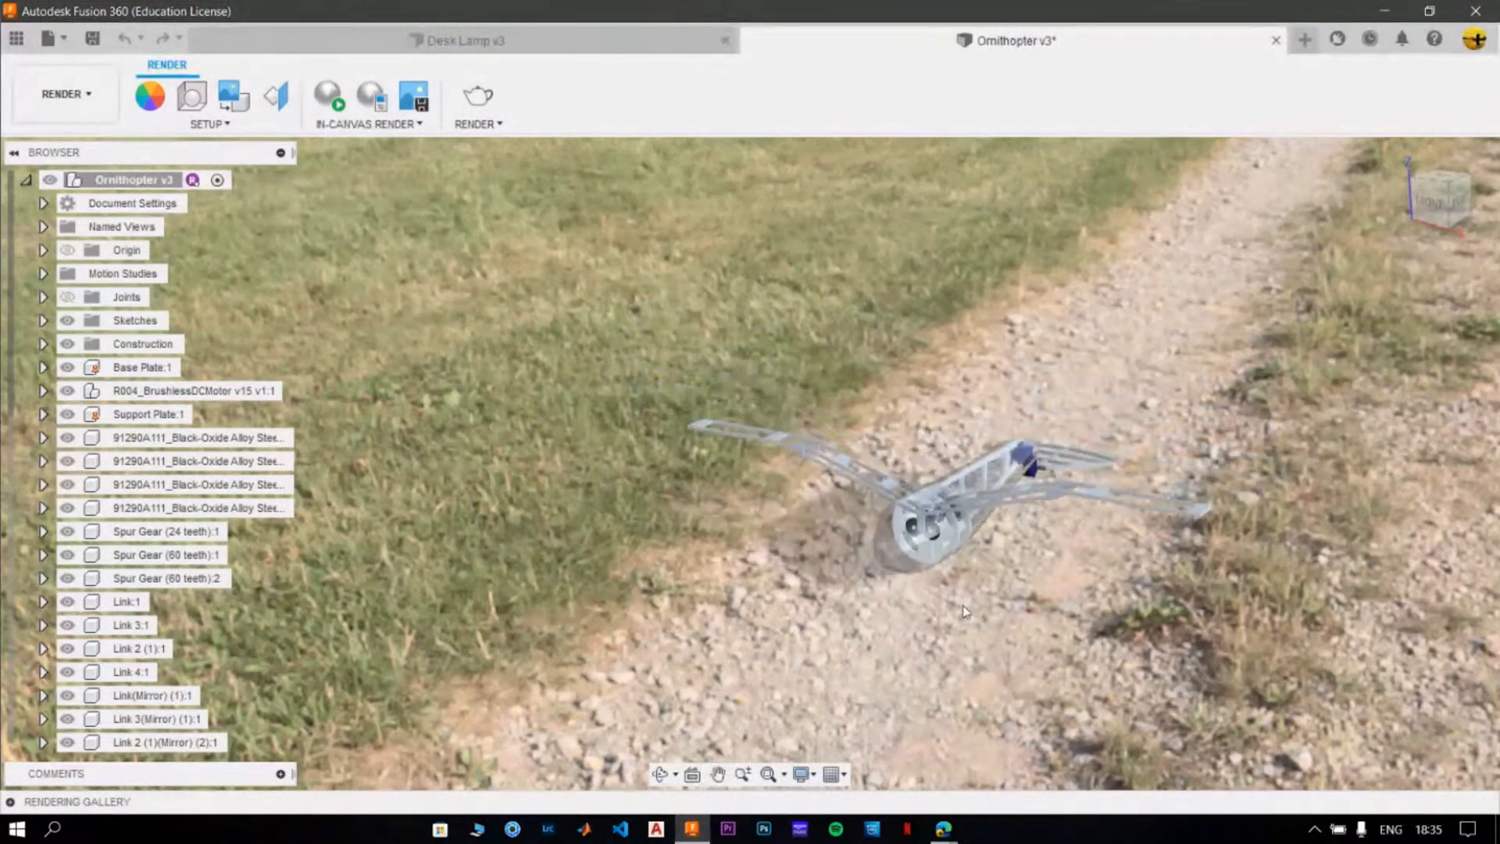
scroll(964, 586, down, 3)
scroll(955, 563, up, 3)
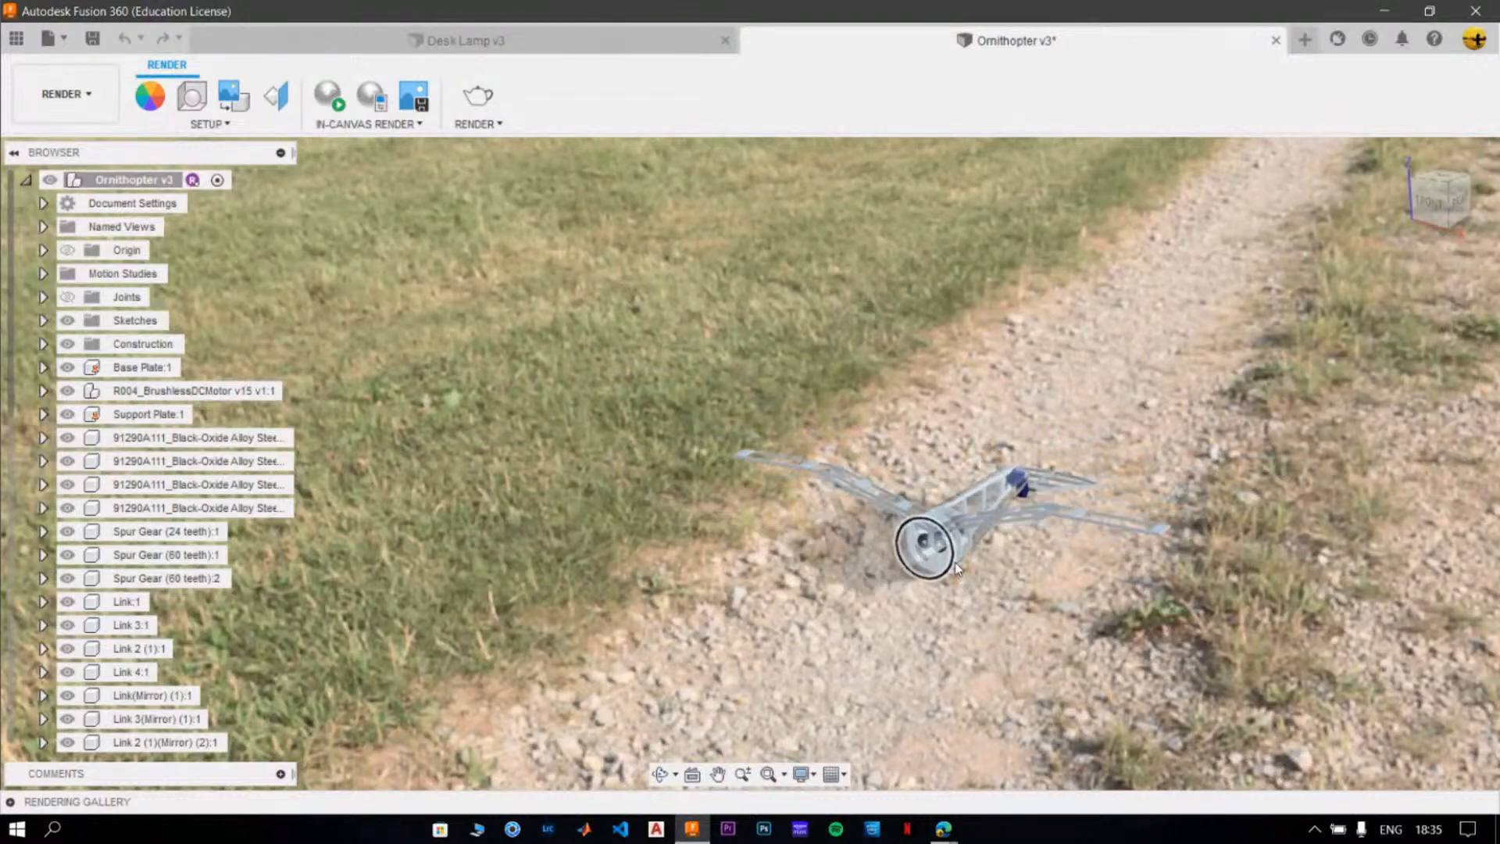
middle_drag(957, 568, 986, 506)
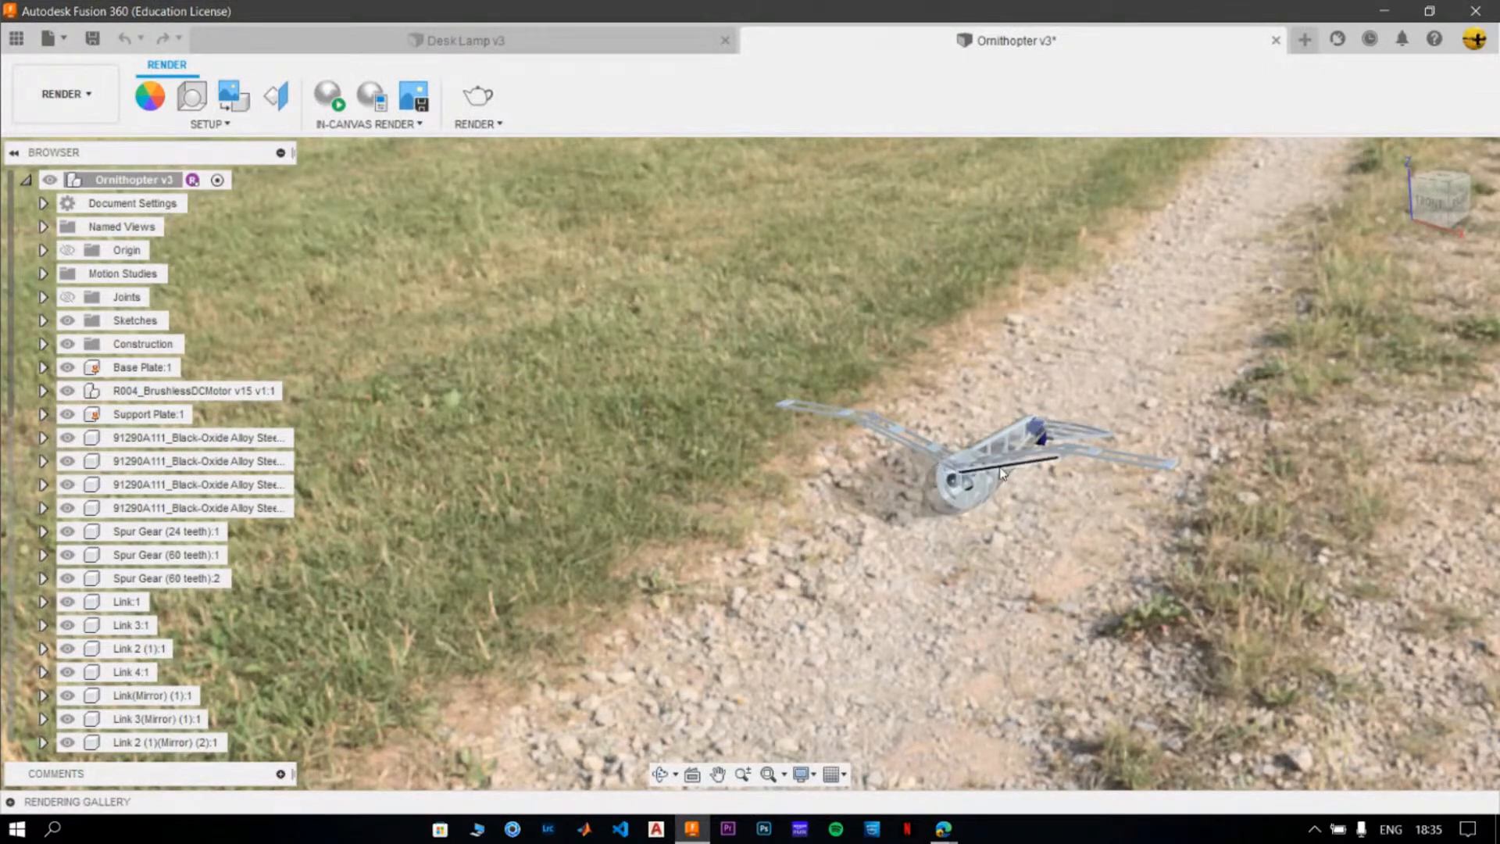
click(124, 180)
key(m)
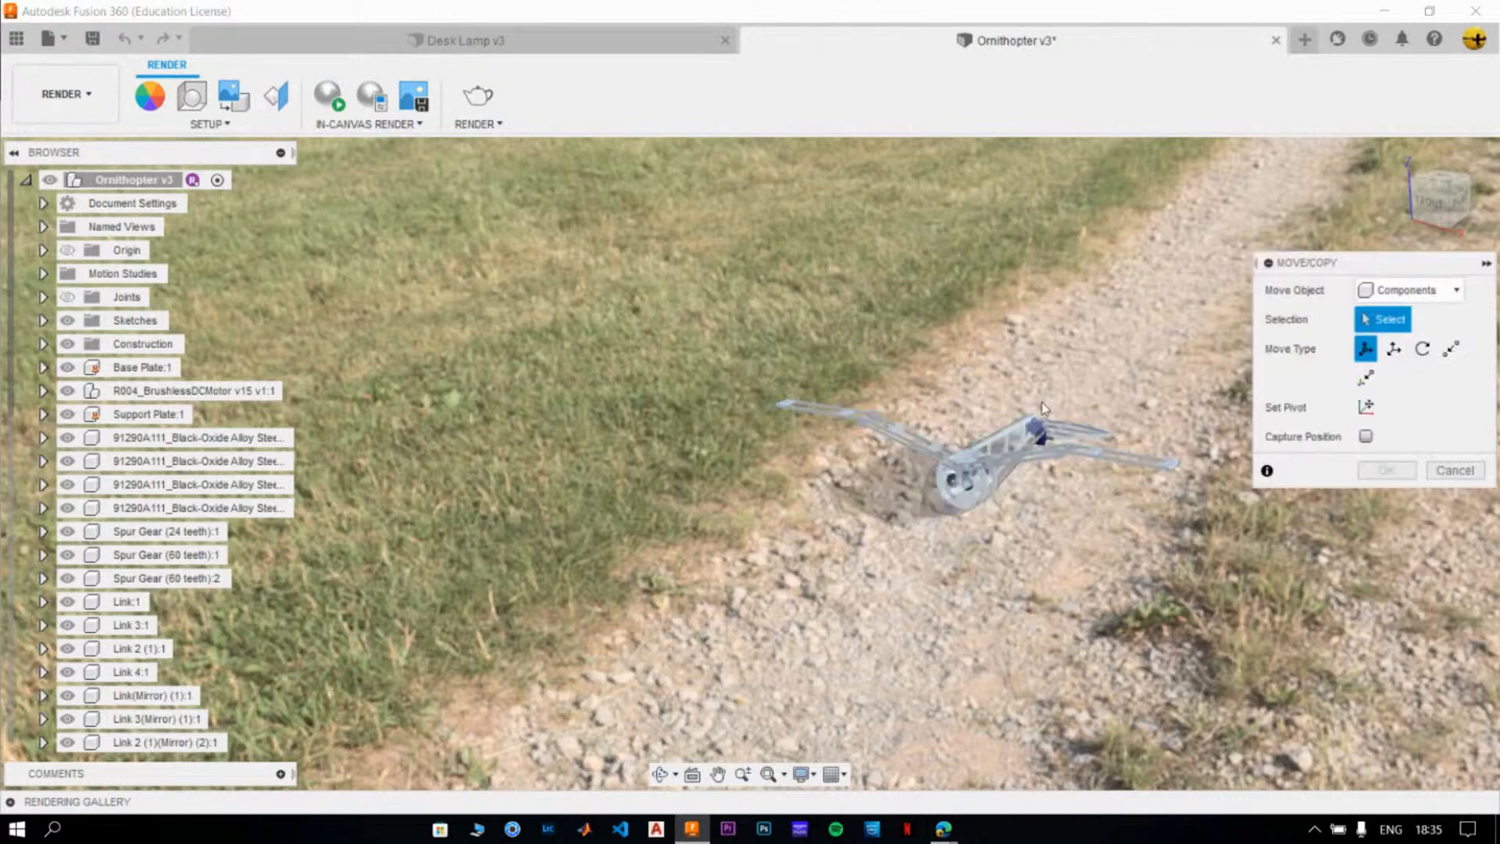
click(130, 182)
click(129, 181)
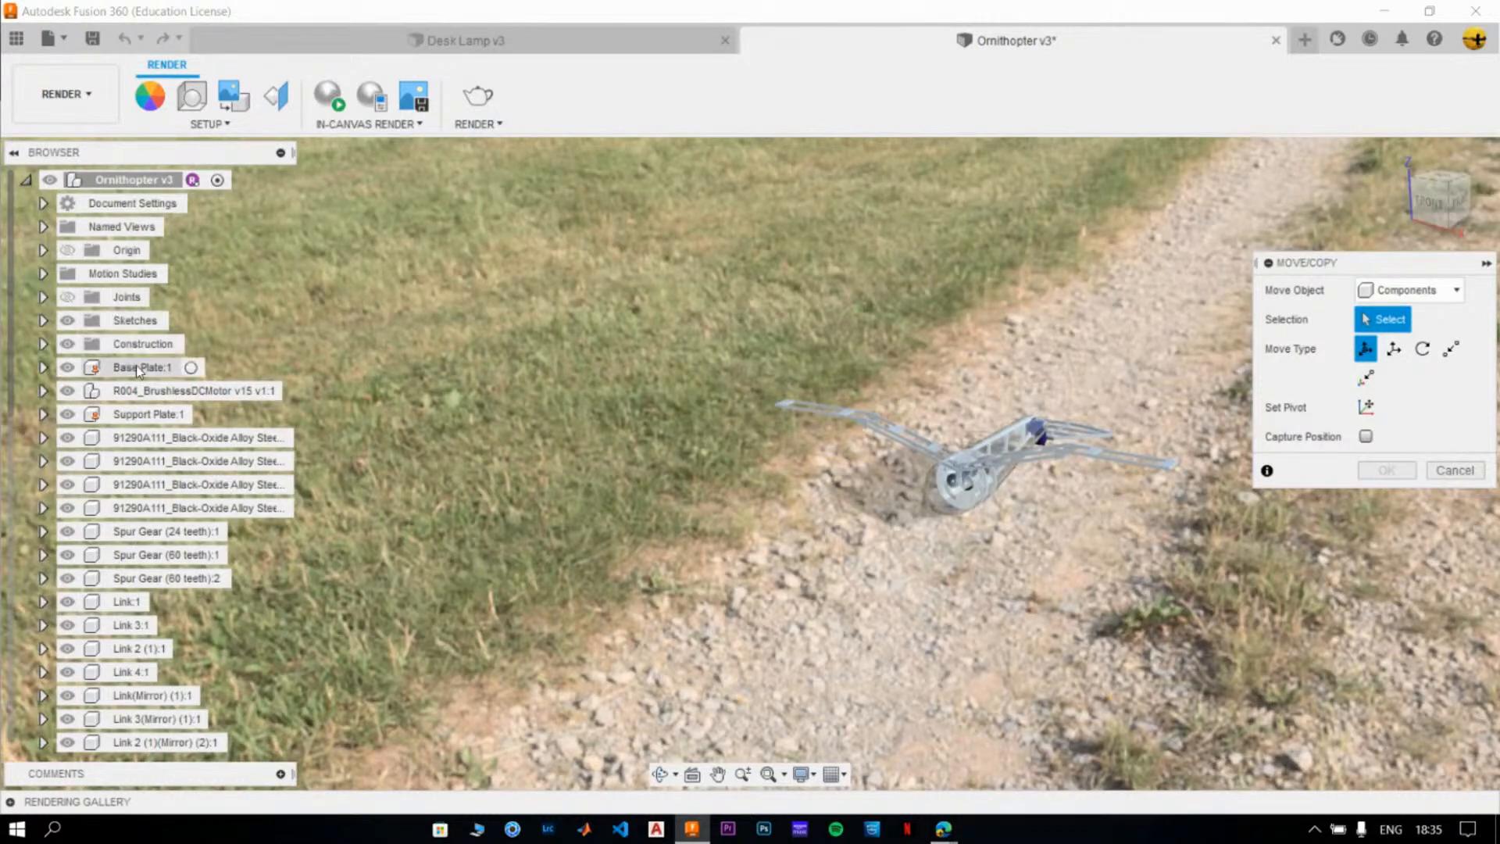
key(Escape)
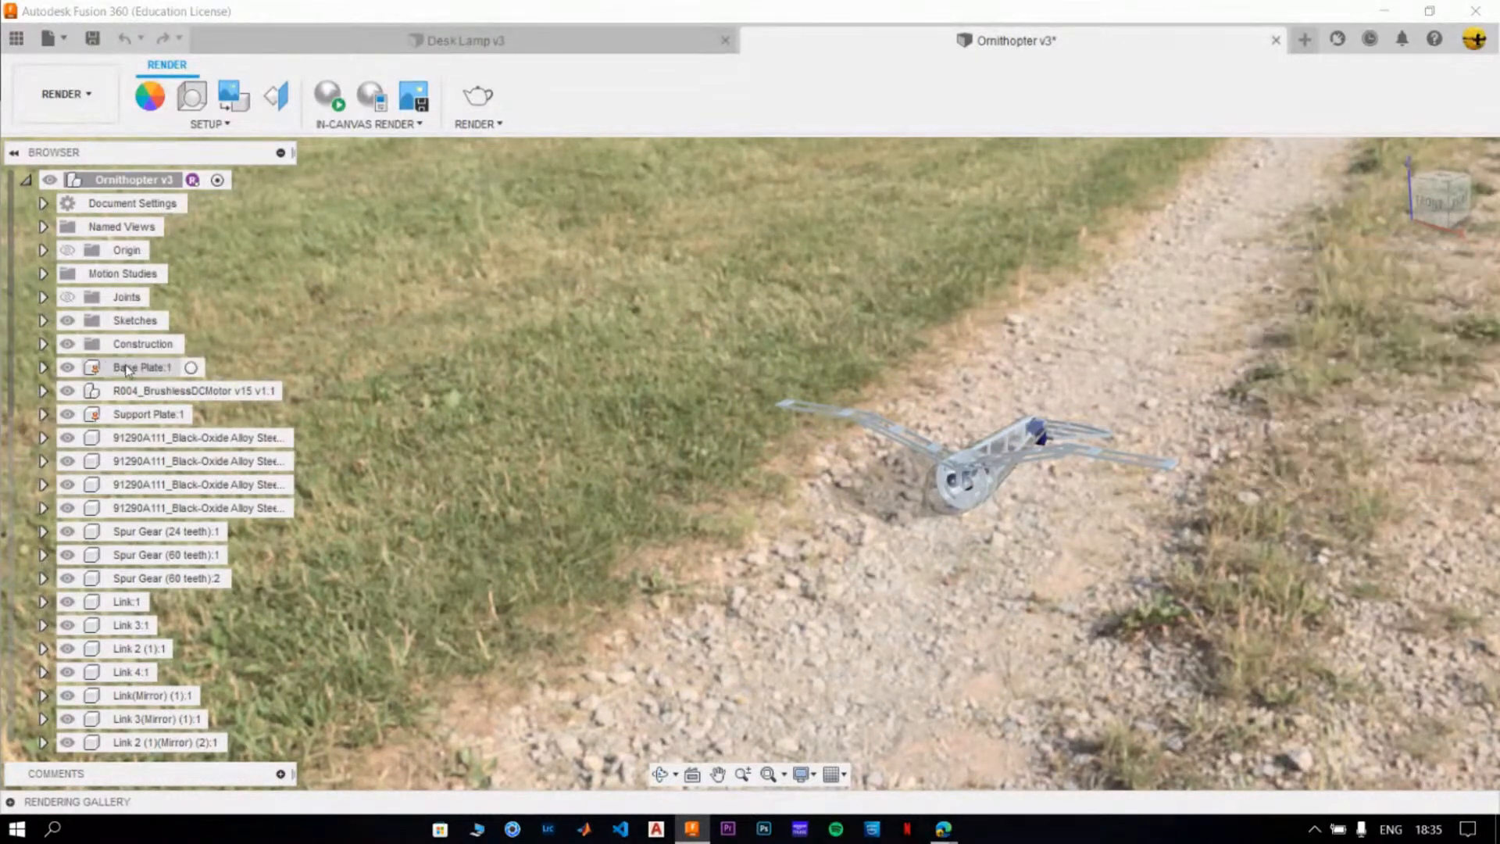
- Try to rotate all components from Base Plate to Glass end(Mirror) by -15 degrees about Z, with Capture Position enabled
click(126, 367)
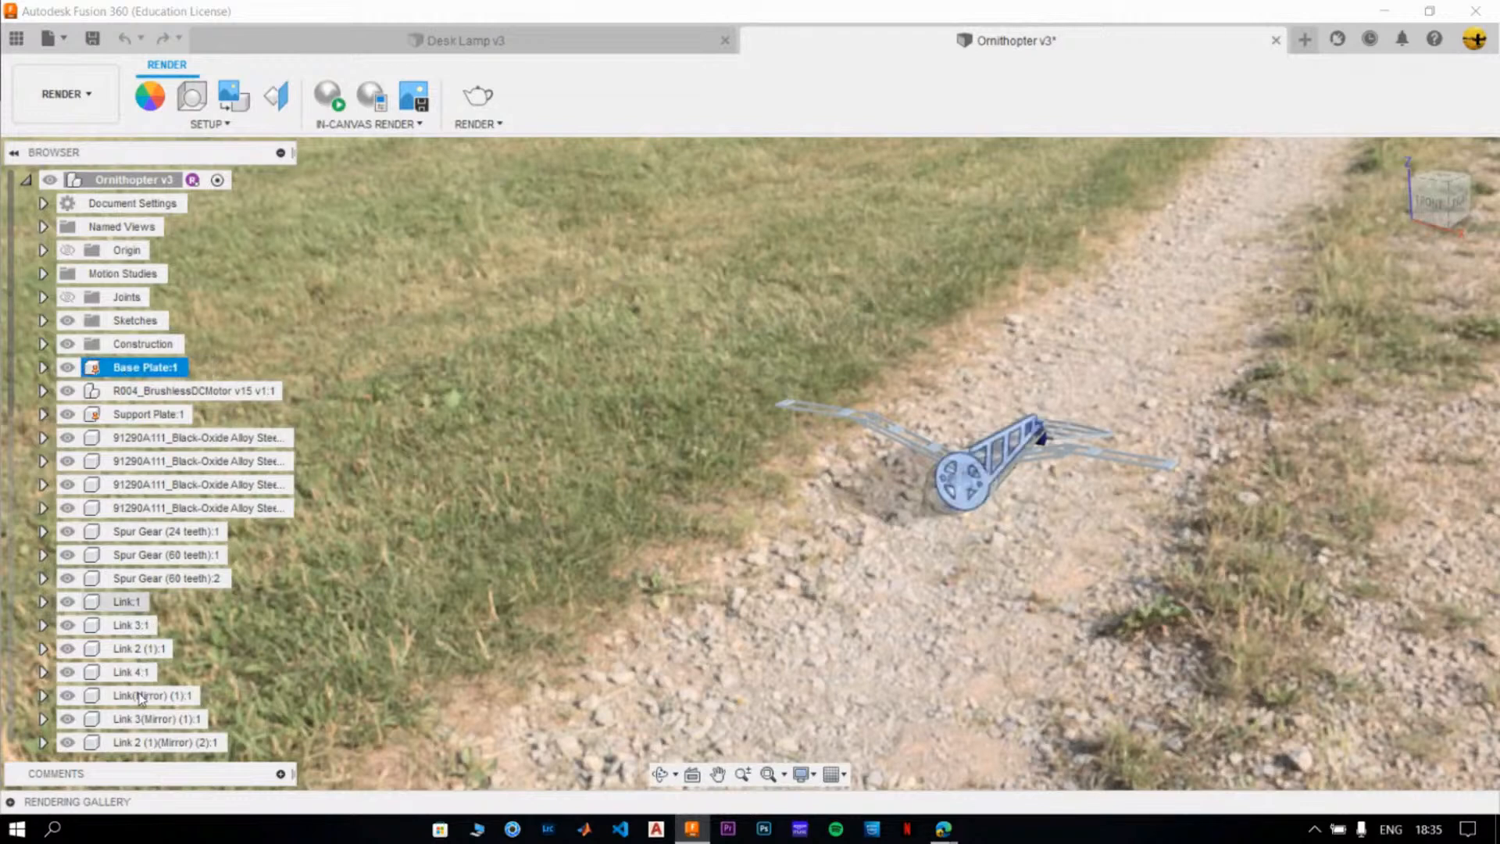
scroll(143, 696, down, 5)
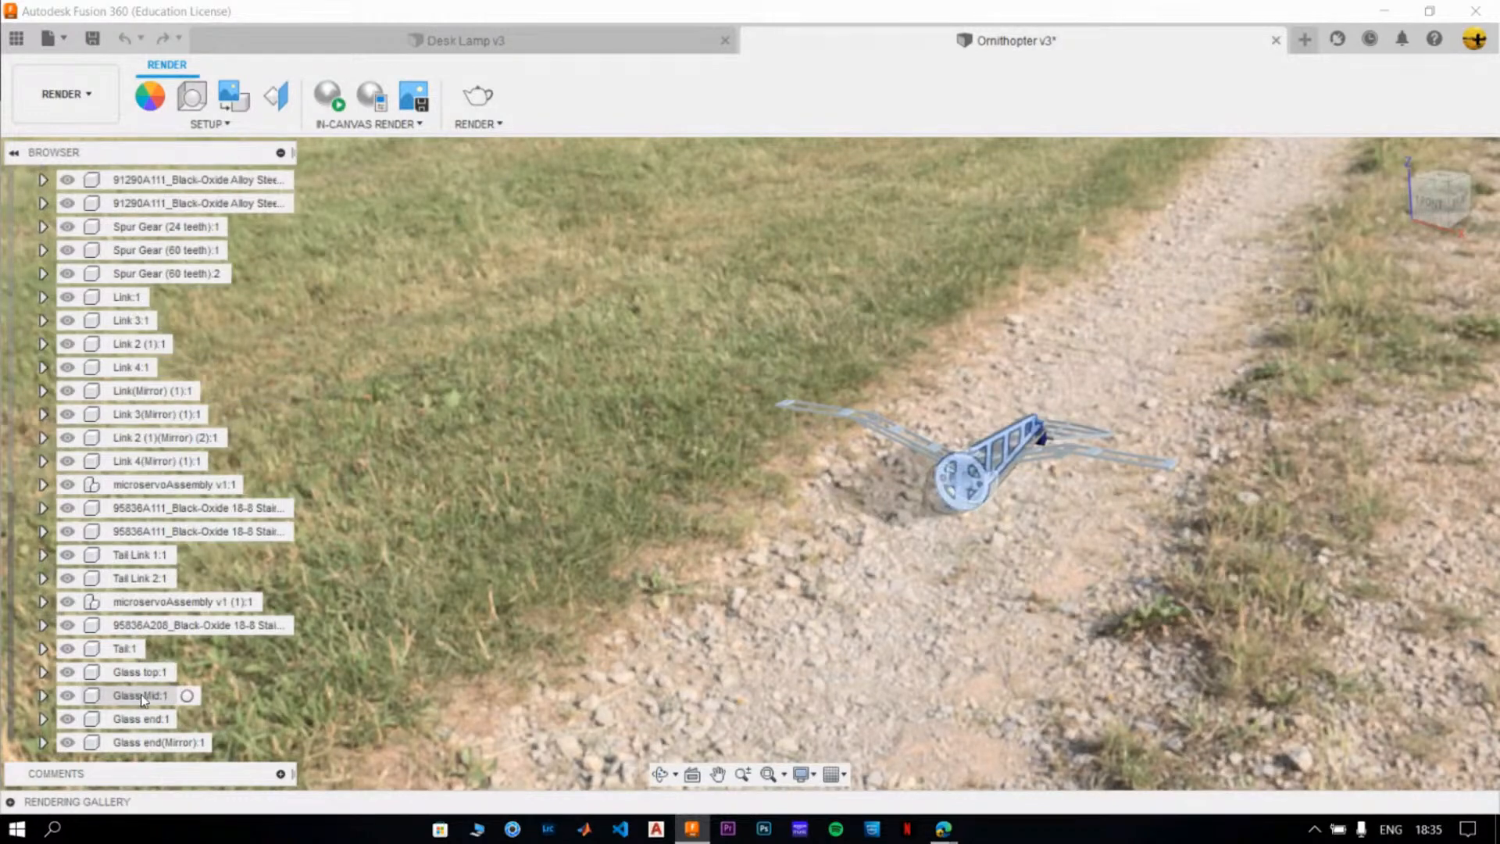
shift+click(152, 746)
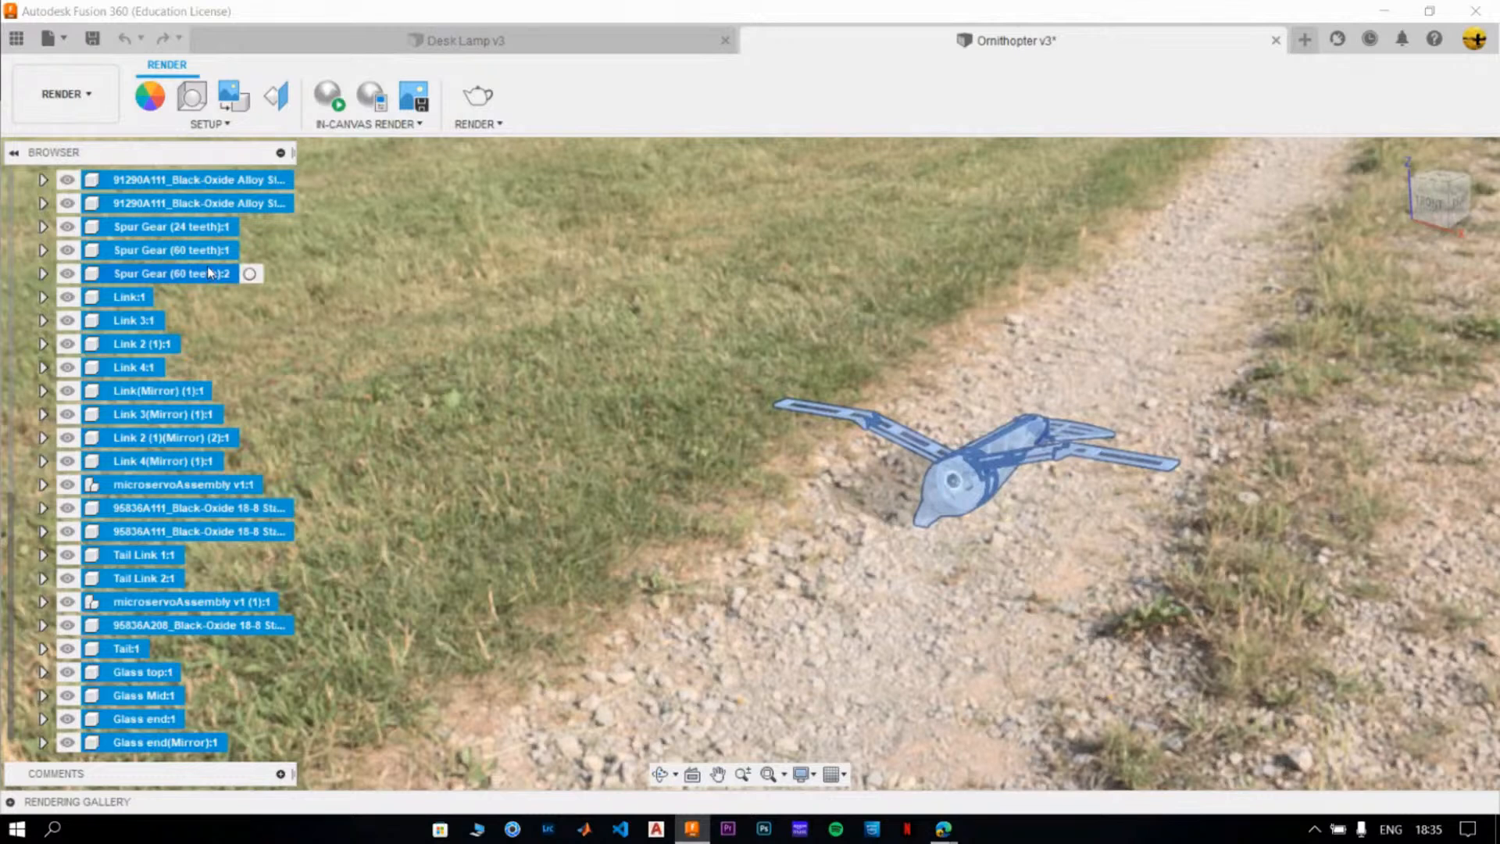
key(m)
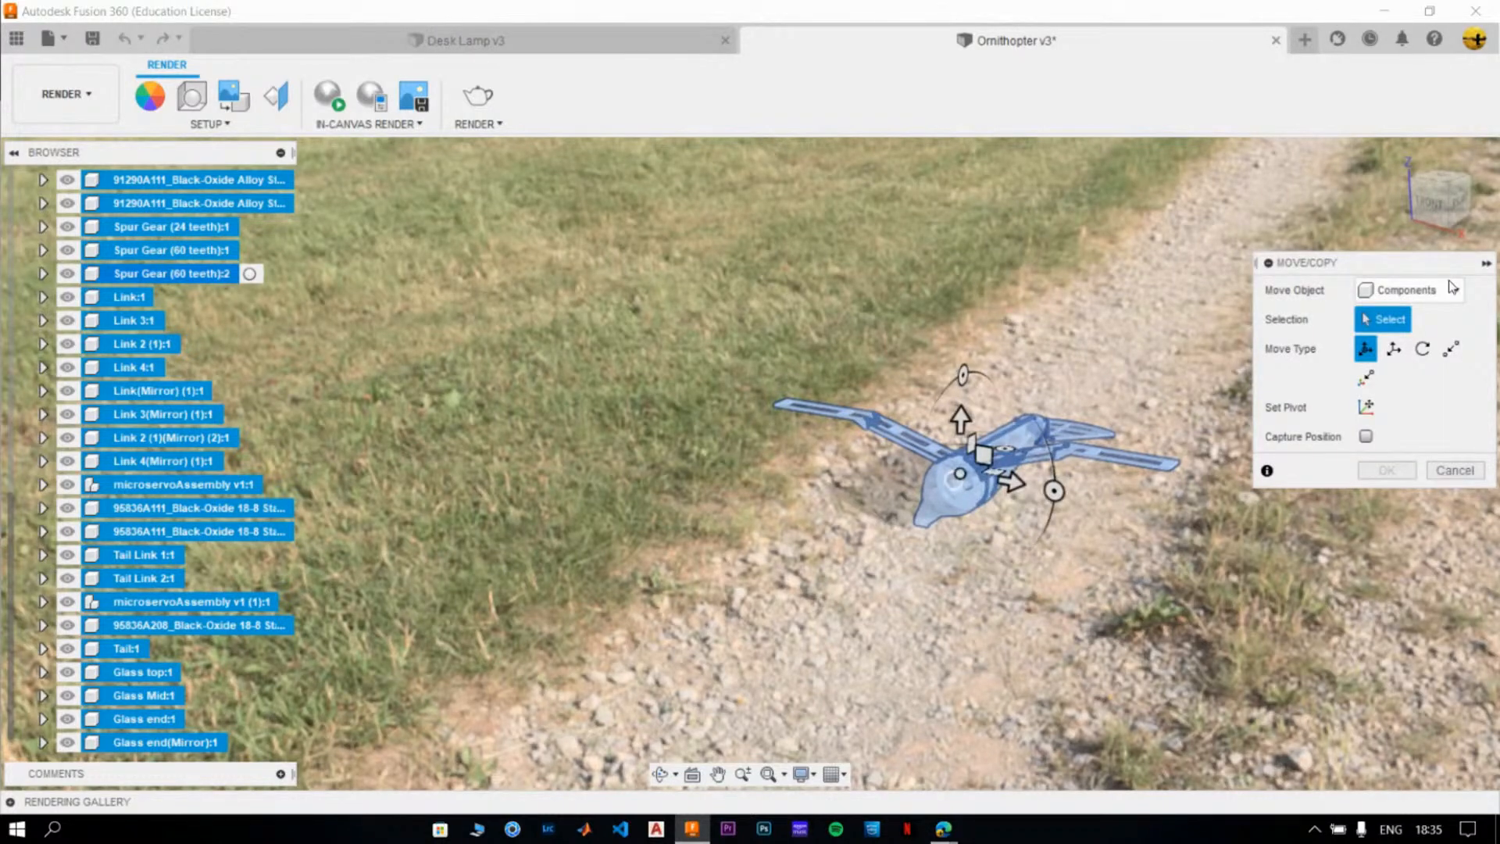
click(1366, 642)
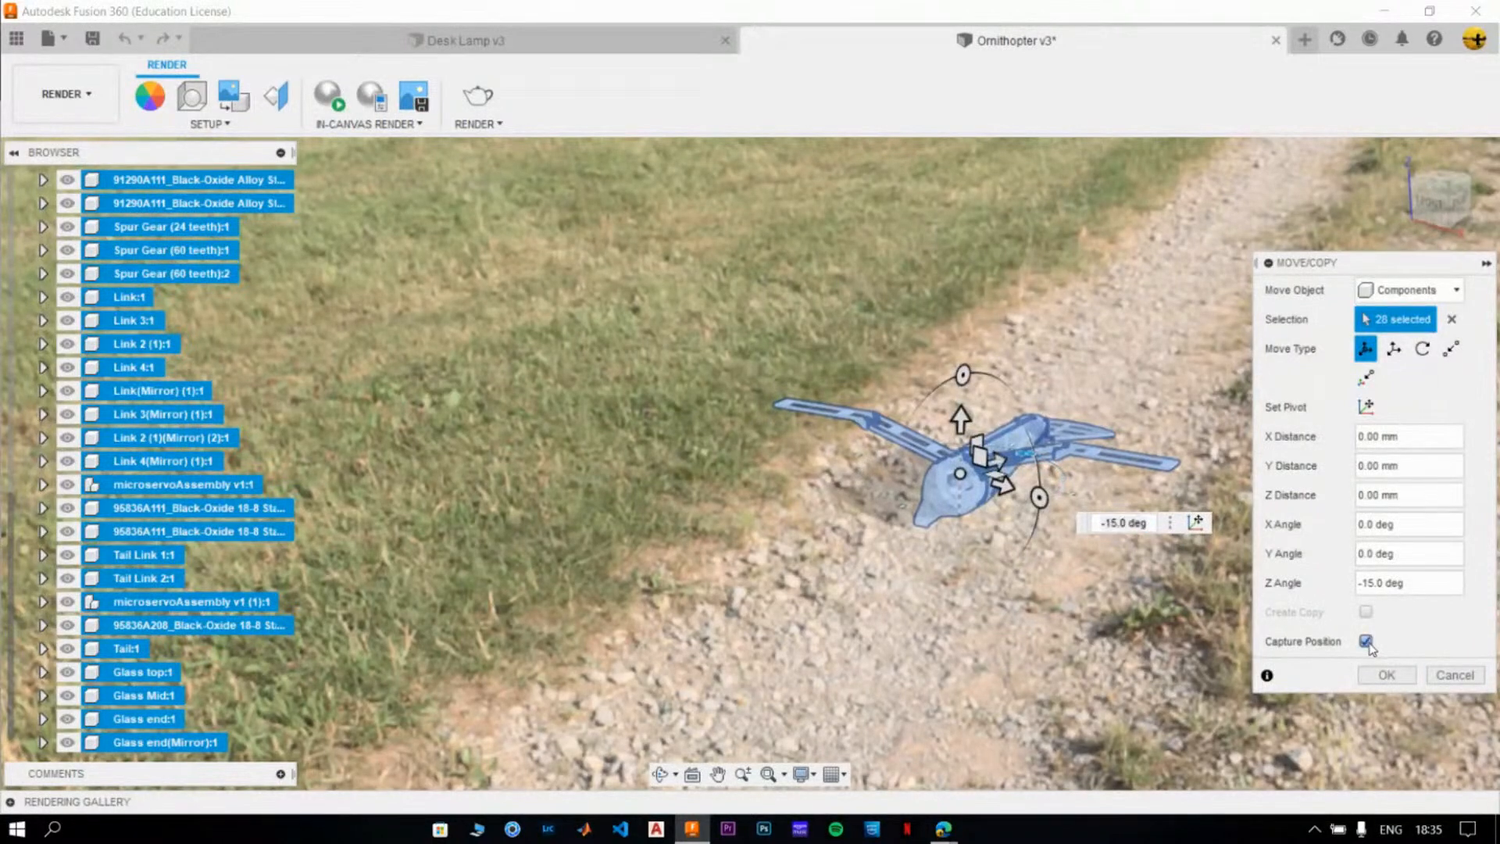
click(1382, 675)
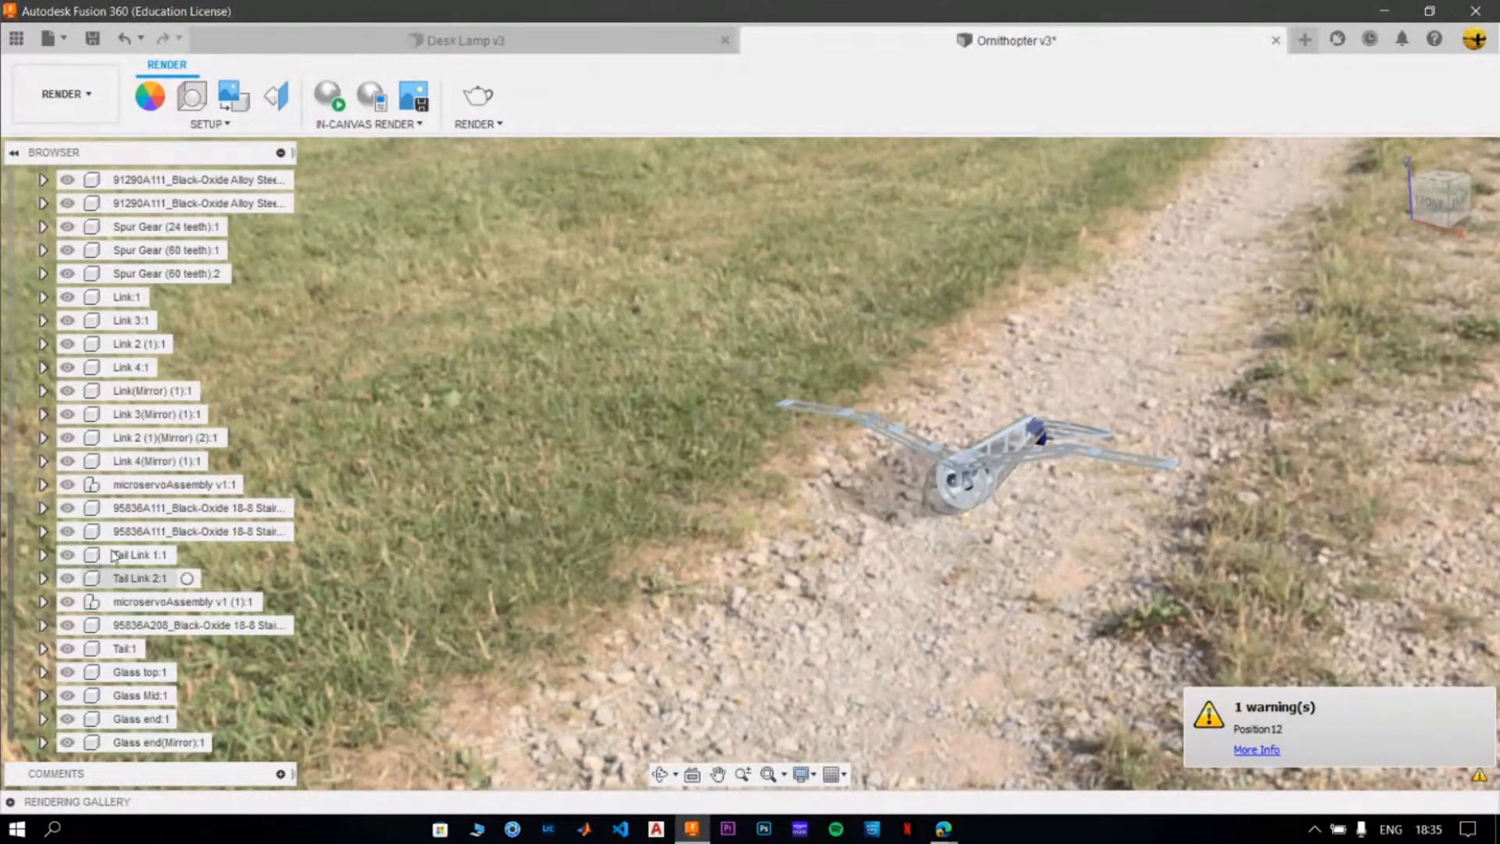
scroll(111, 550, up, 5)
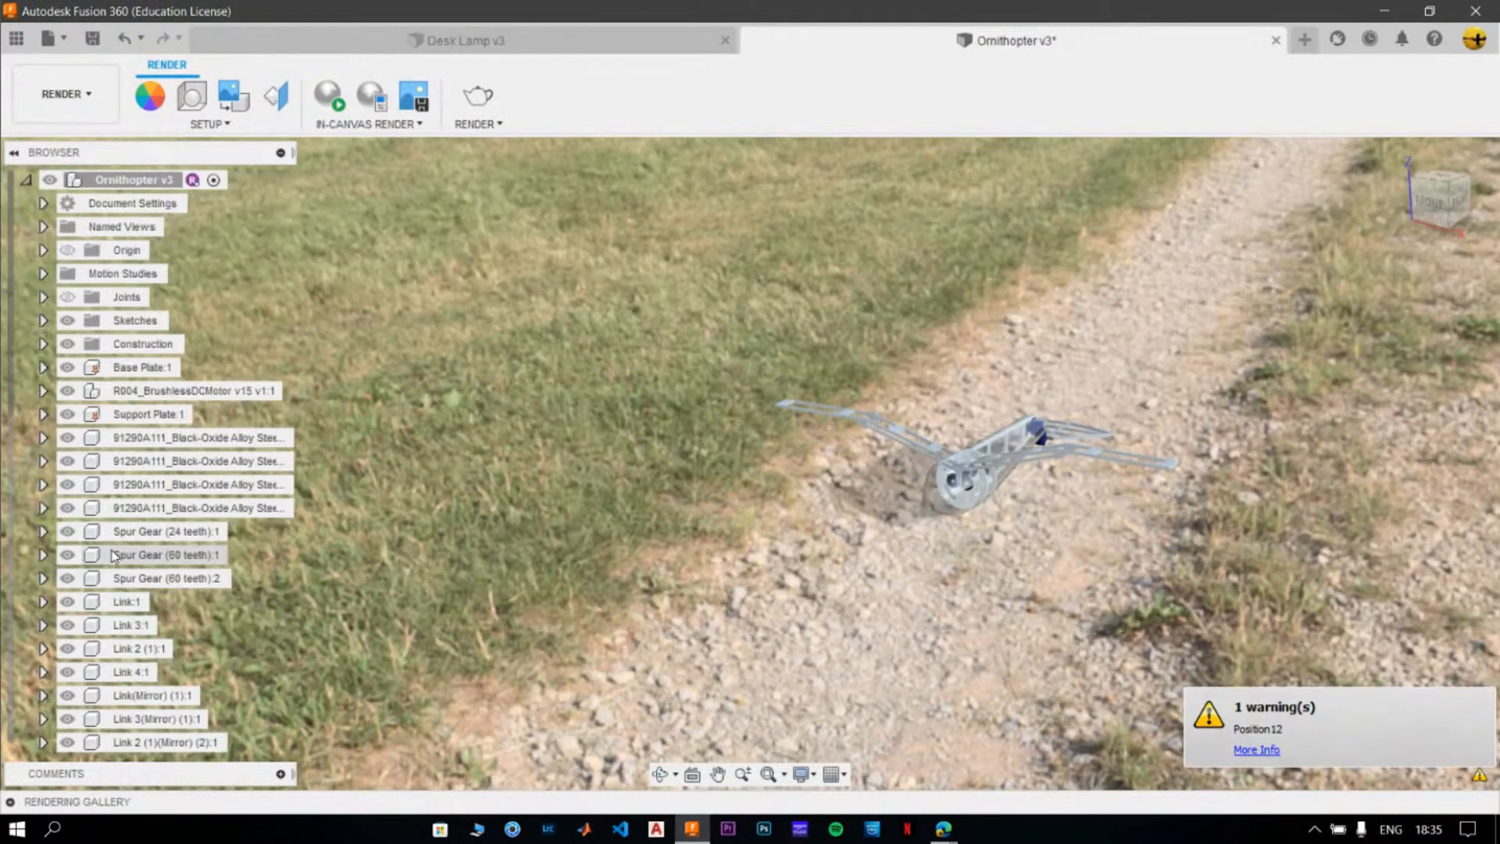
right_click(139, 369)
click(445, 327)
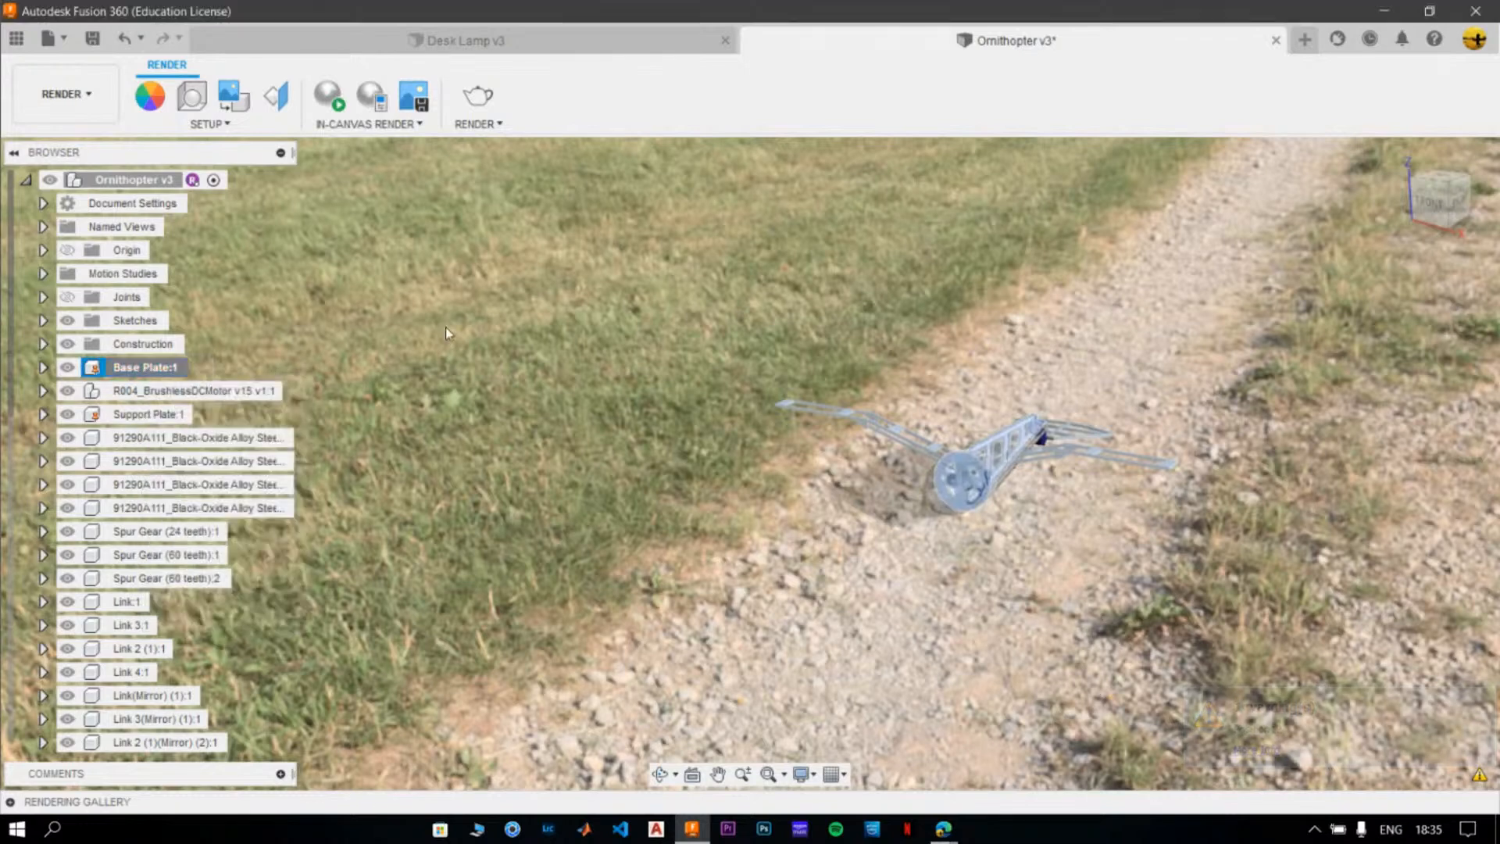
click(685, 329)
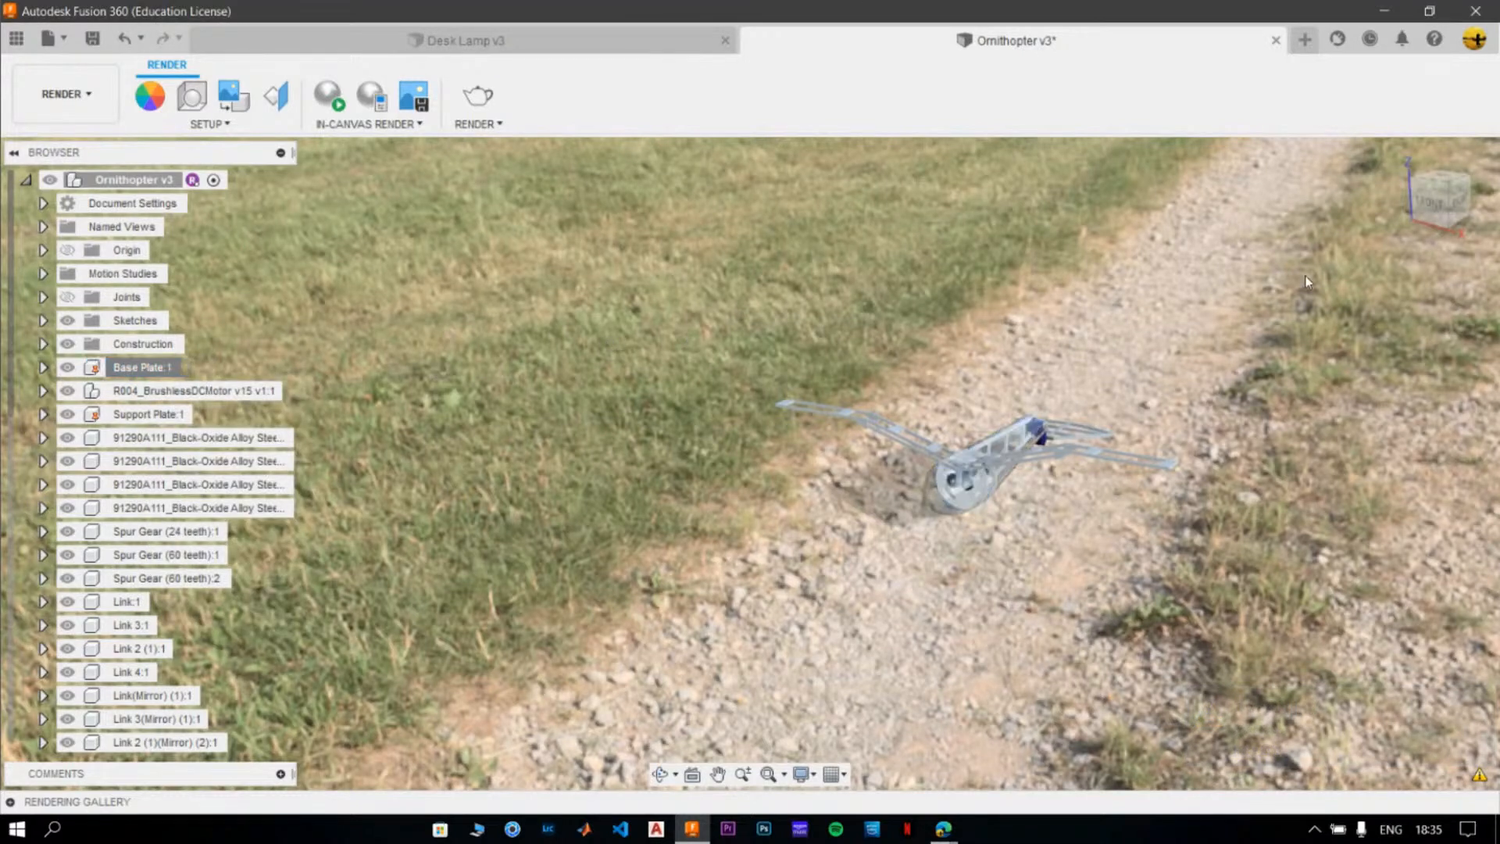
- Frame the ornithopter larger from a raised front-right angle, over the near edge of the gravel path
shift+middle_drag(1288, 560, 1271, 565)
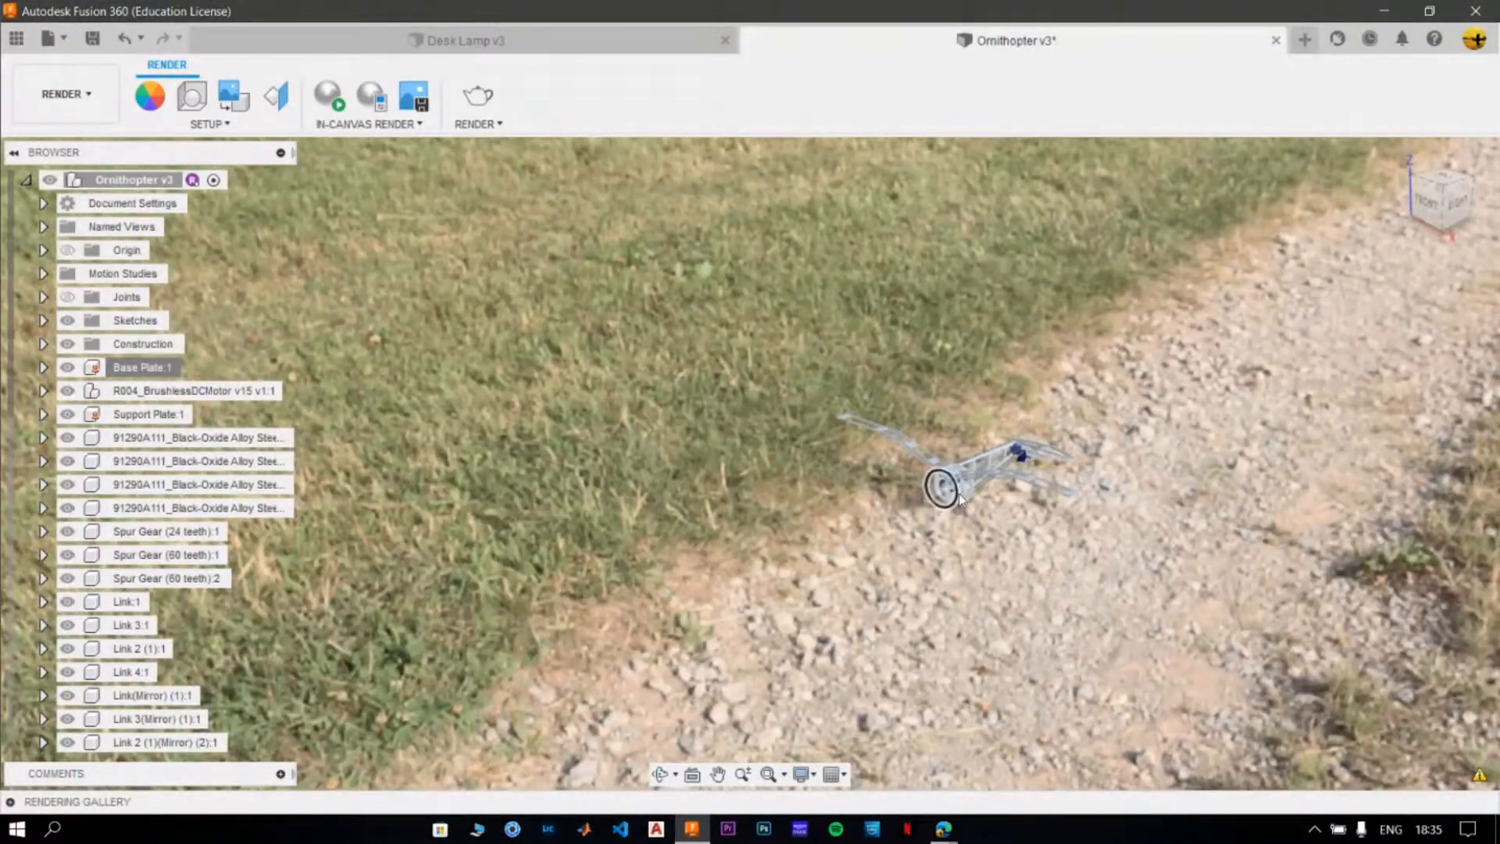
middle_drag(951, 502, 1037, 556)
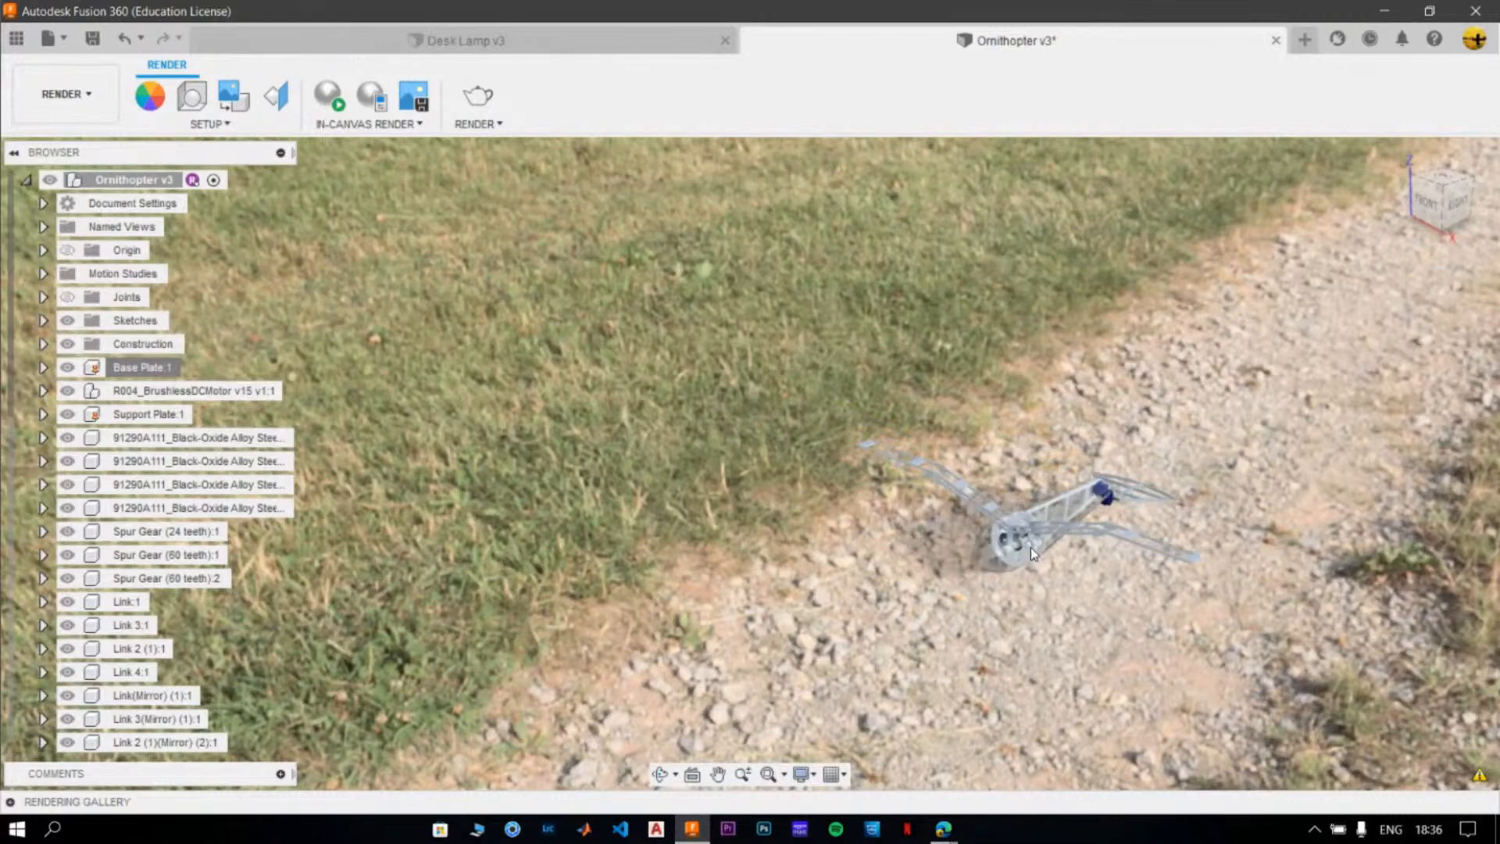
scroll(1036, 543, up, 3)
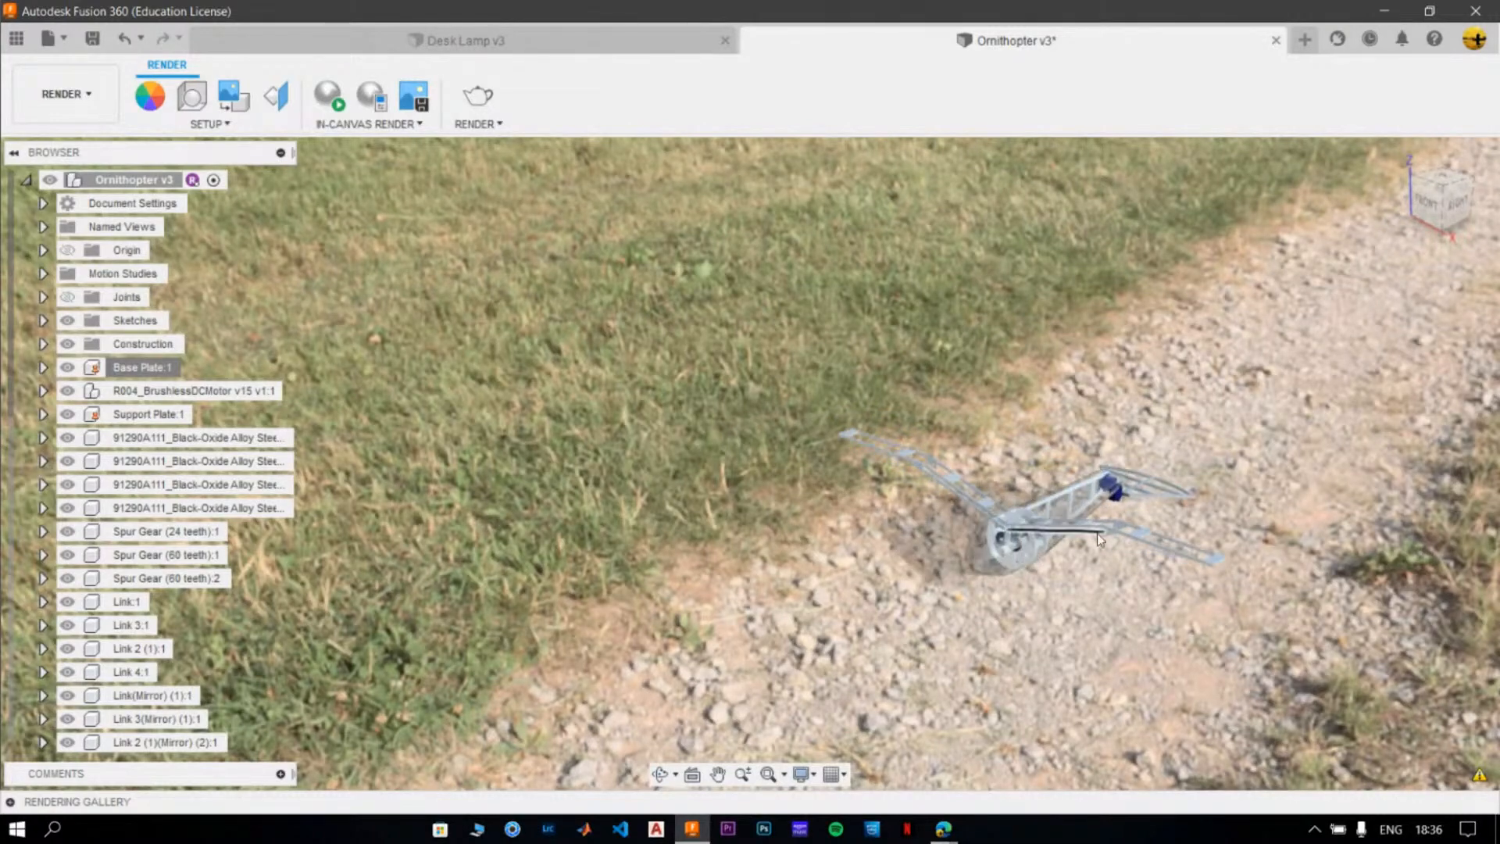
scroll(1104, 538, up, 2)
scroll(1105, 560, down, 1)
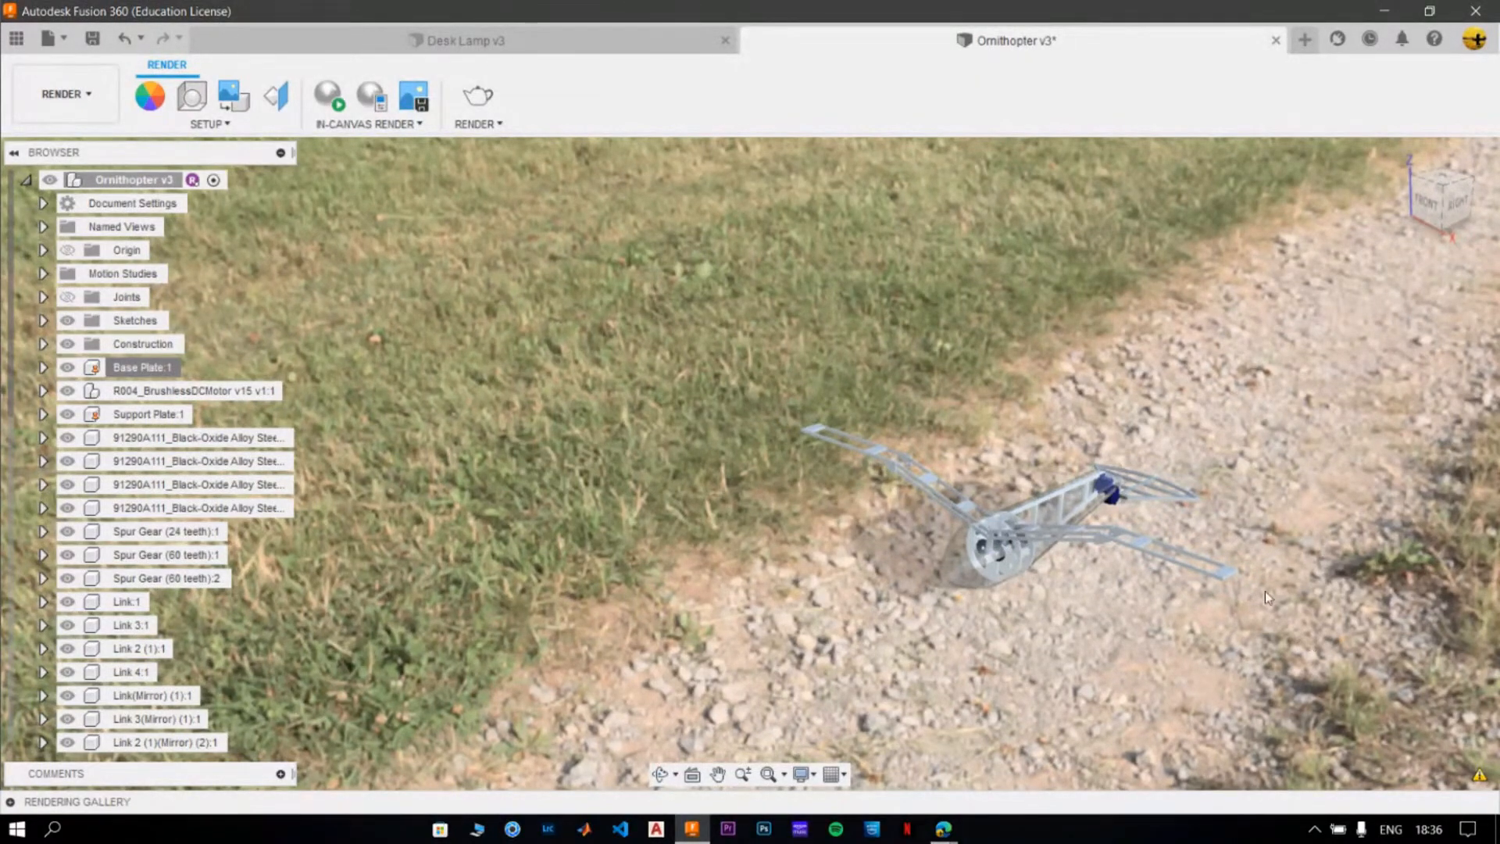
scroll(1031, 551, up, 1)
scroll(1031, 551, up, 1)
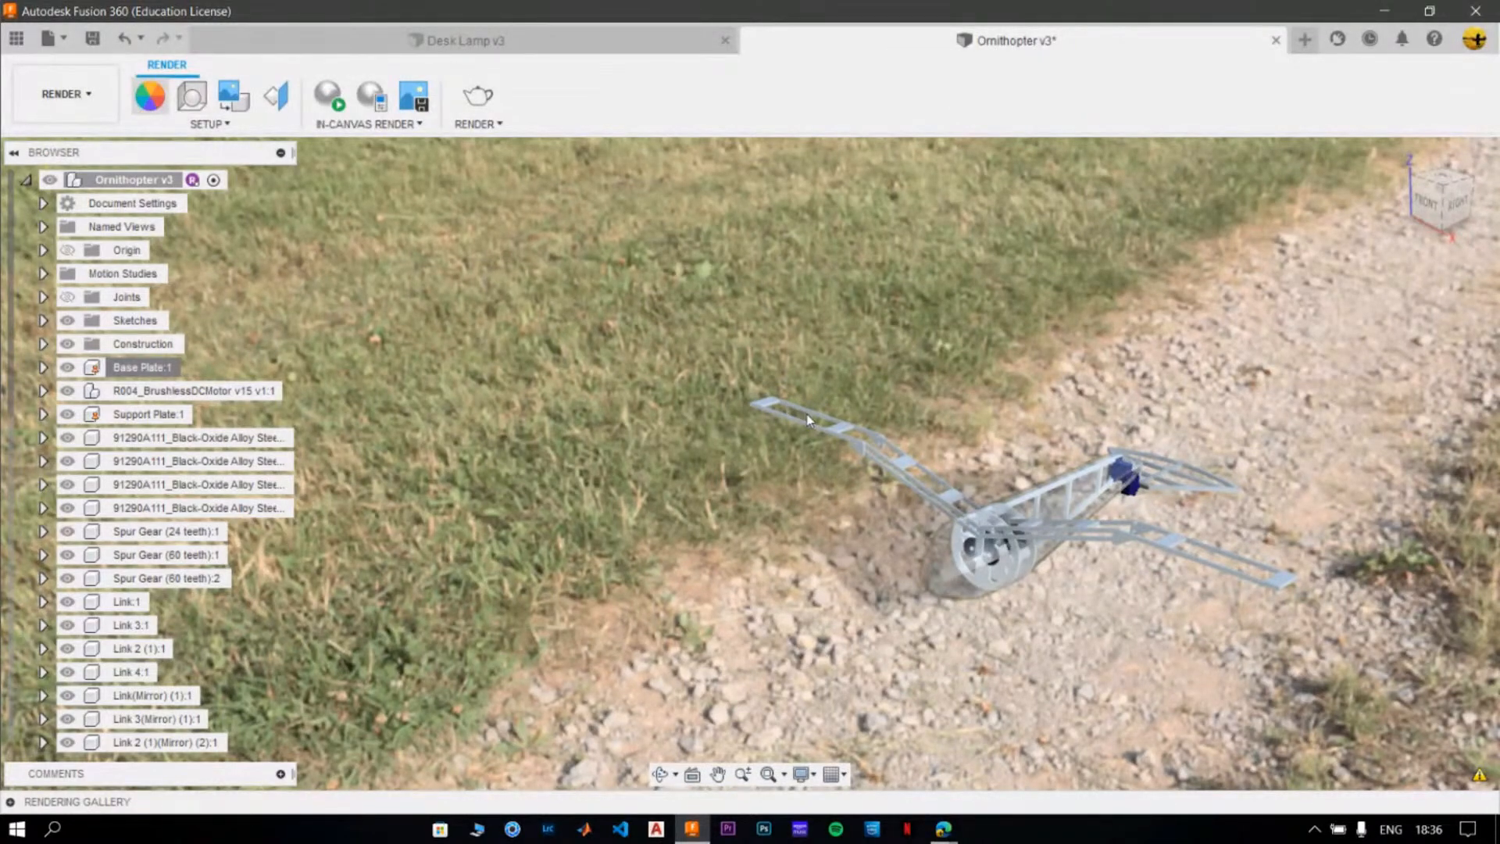
- Change the colour of the design's ABS (White) appearance to black
key(a)
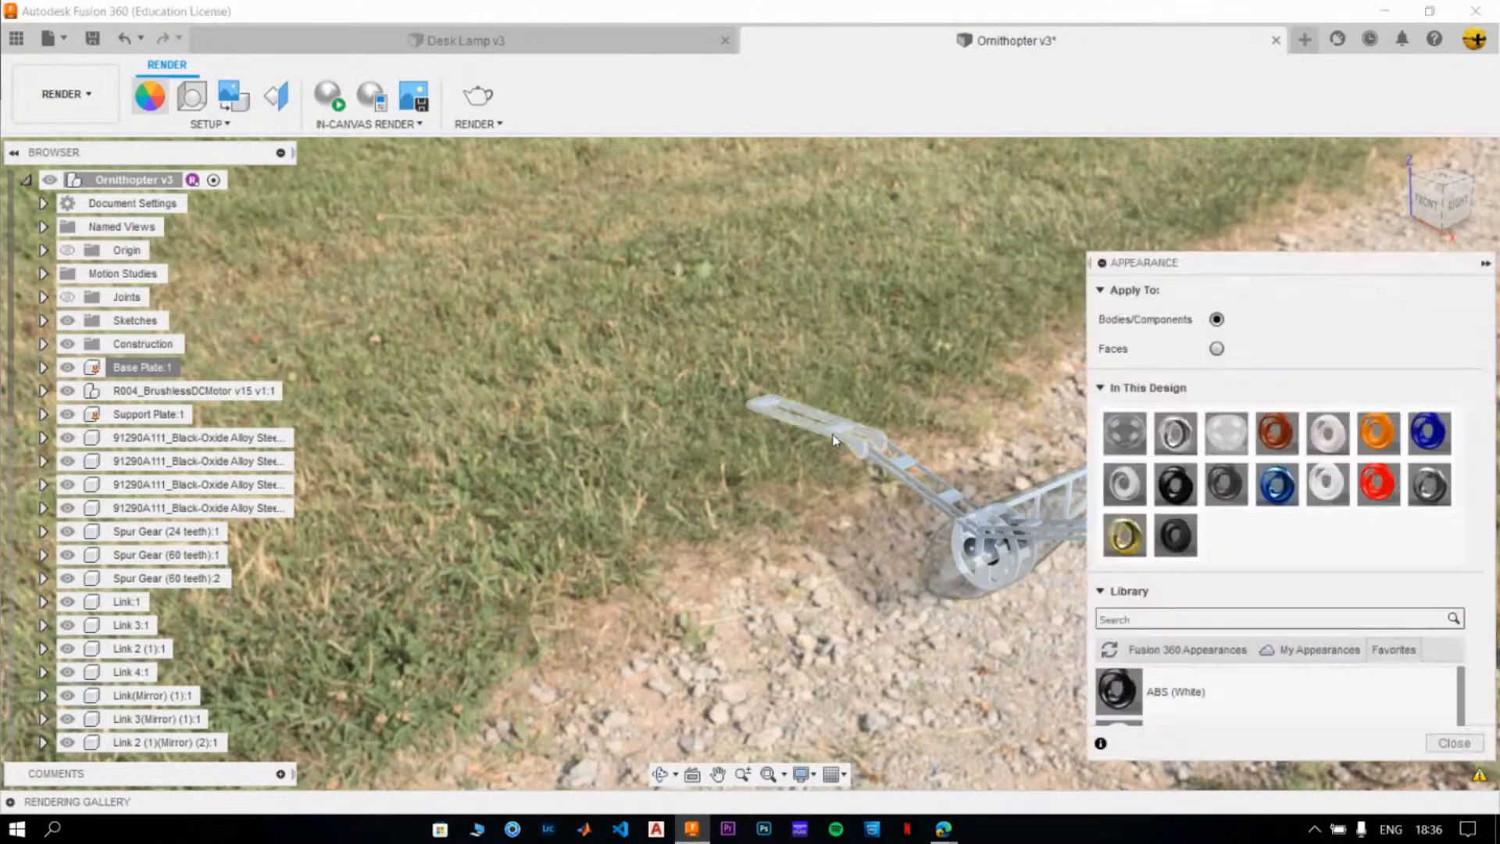
right_click(1341, 450)
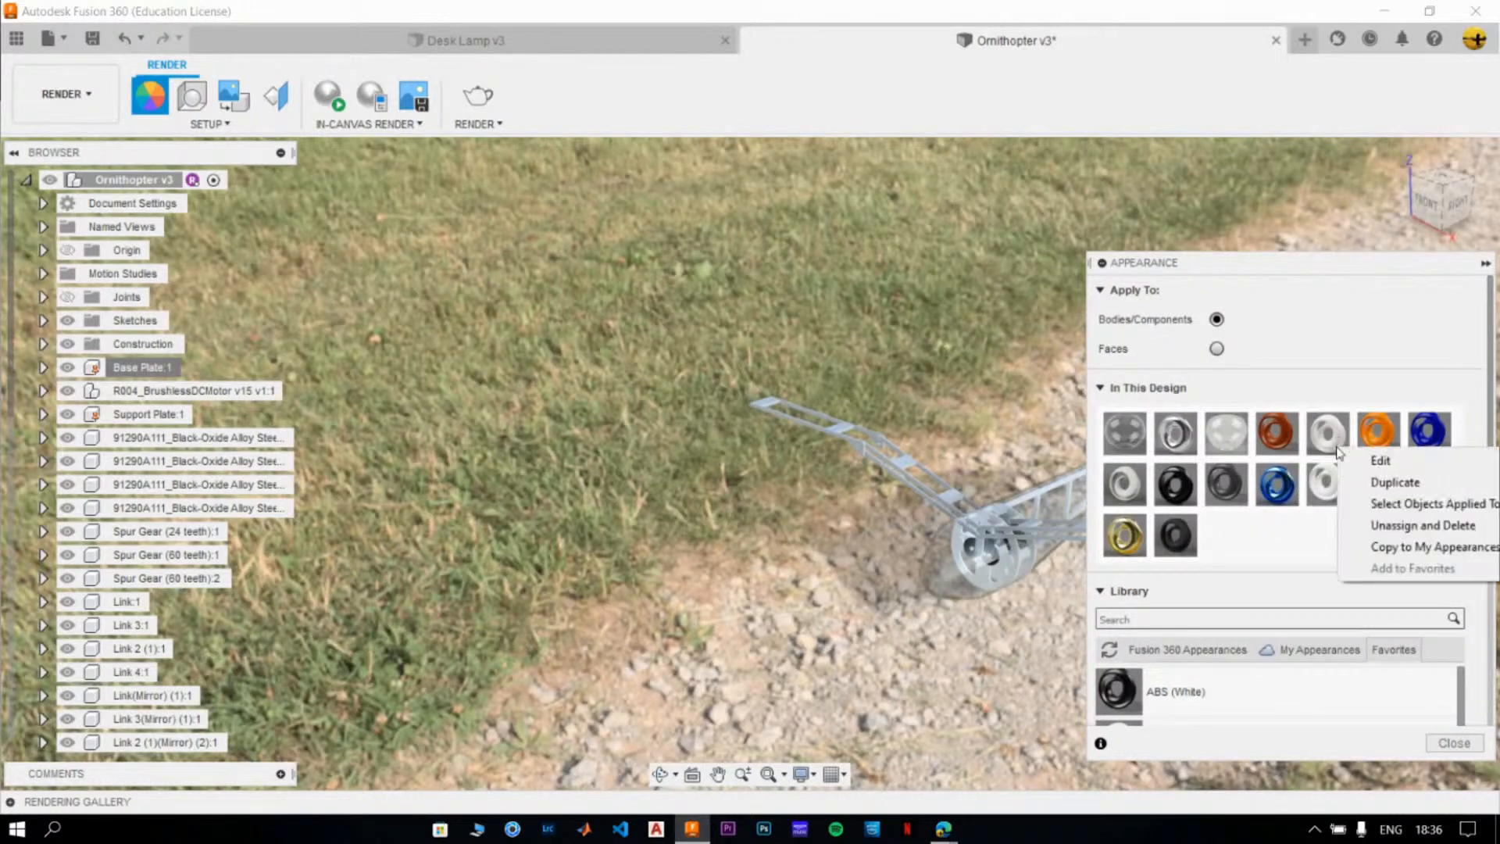
click(1376, 461)
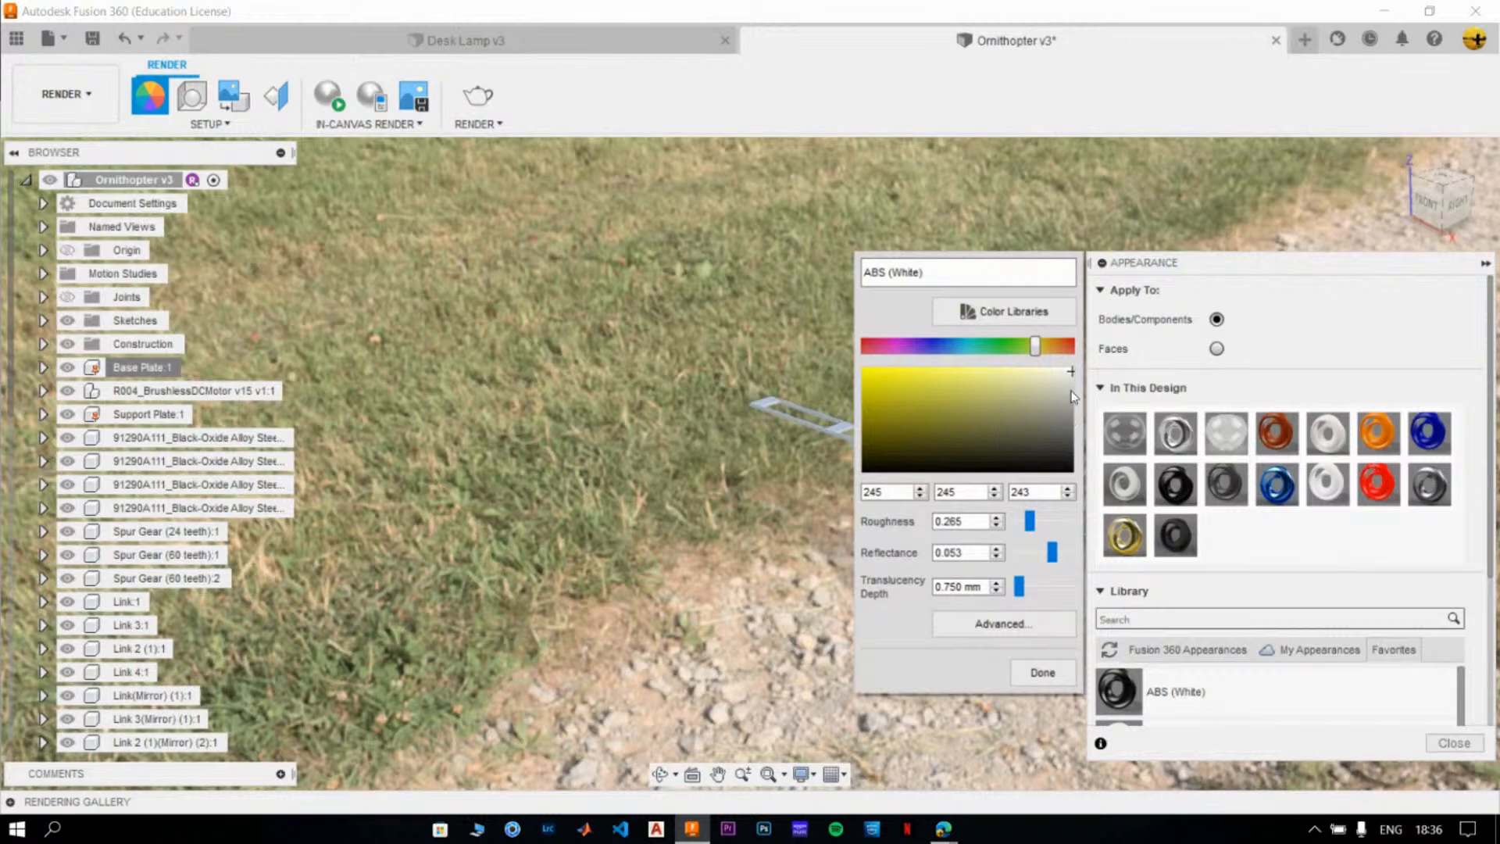
drag(1060, 414, 1068, 471)
click(1051, 676)
- Set the Powder Coat - Rough (Grey) appearance colour to black (0, 0, 0) and close the appearance settings
middle_drag(1016, 570, 983, 567)
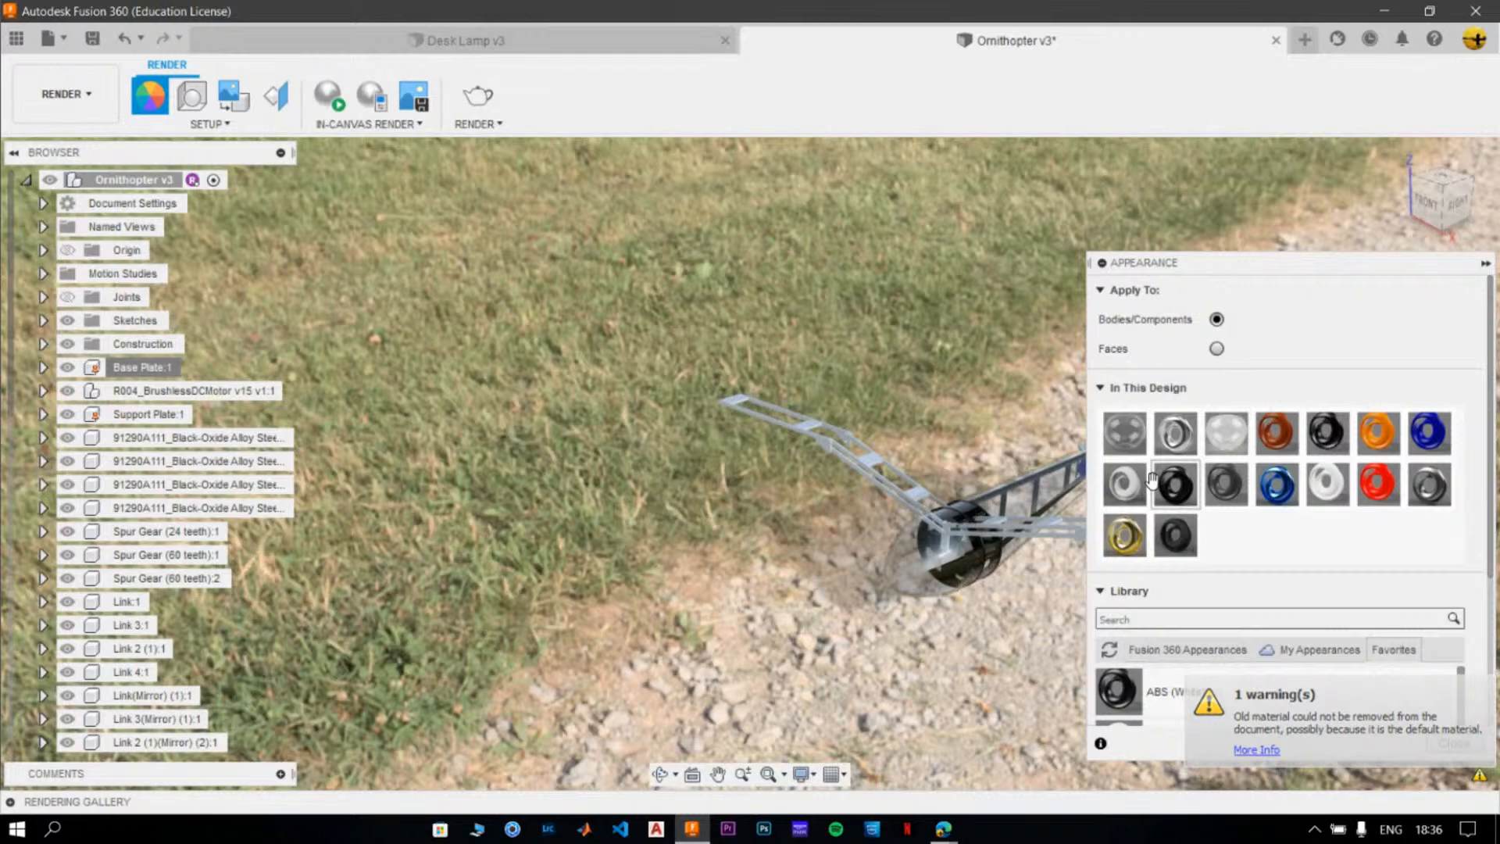
double_click(1154, 480)
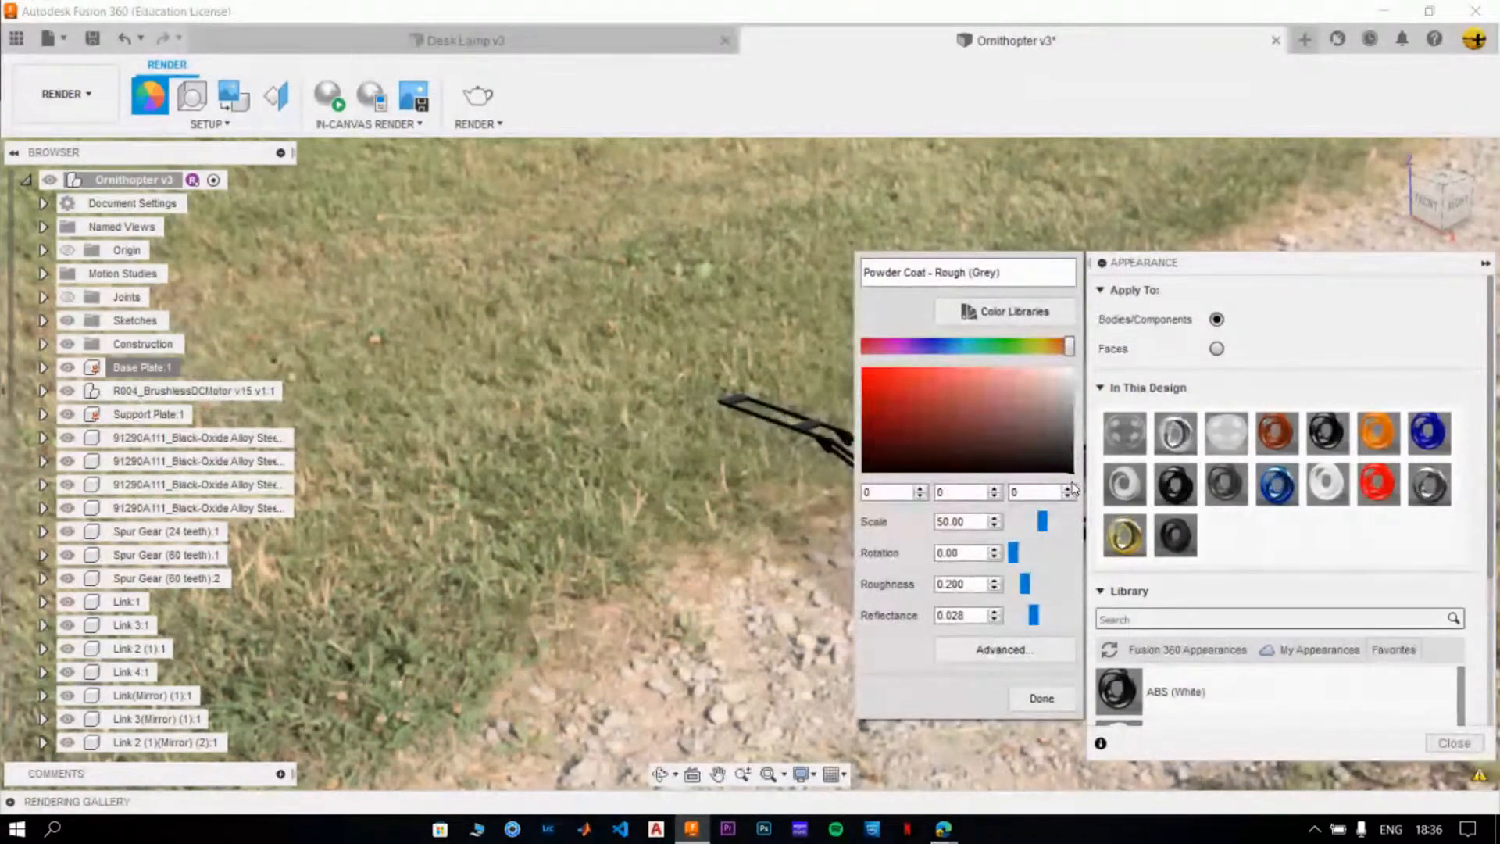
click(1041, 698)
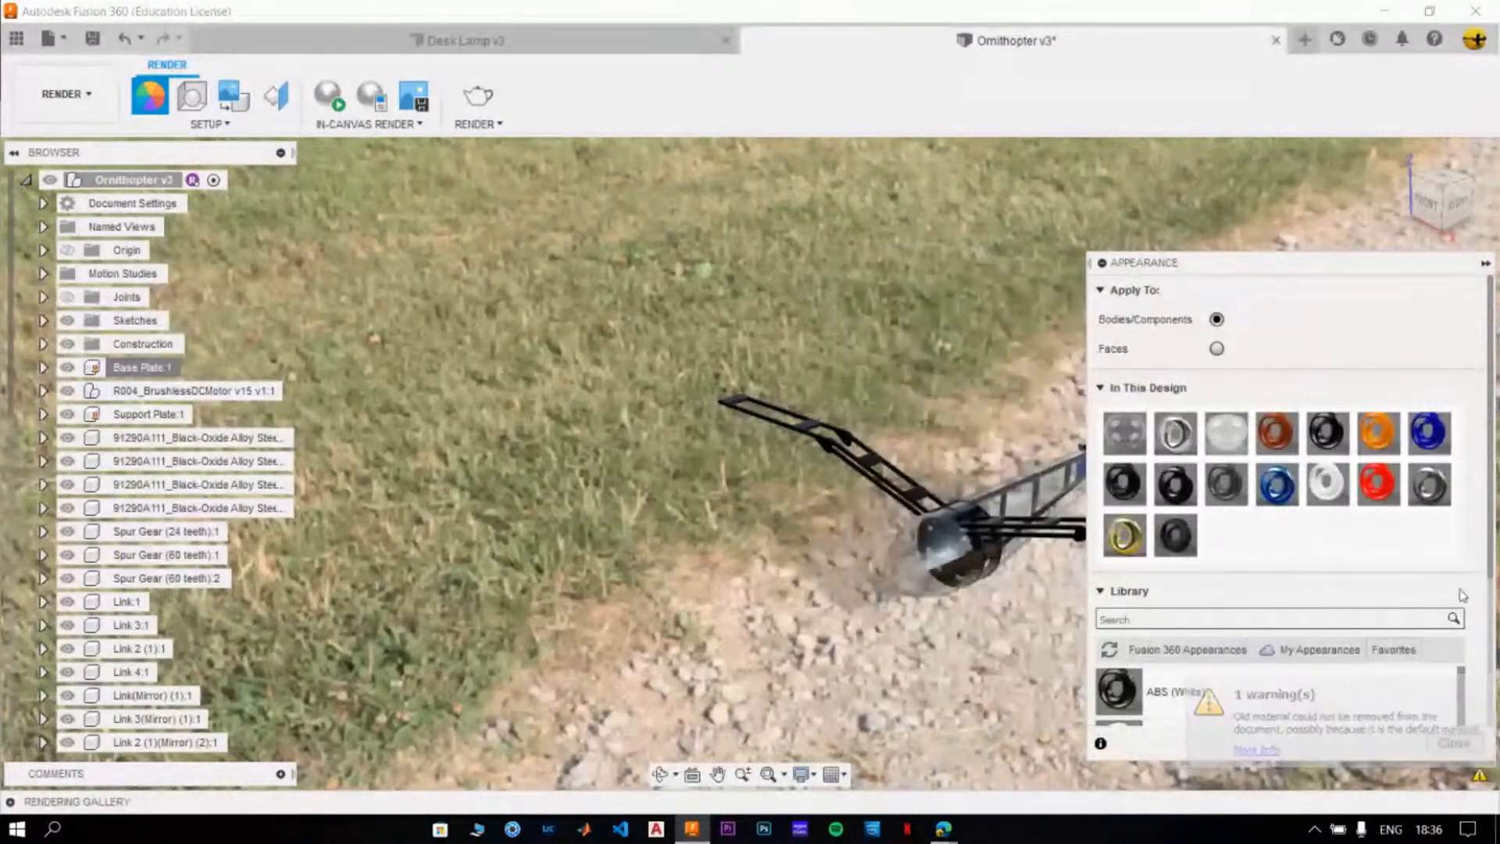
click(1454, 743)
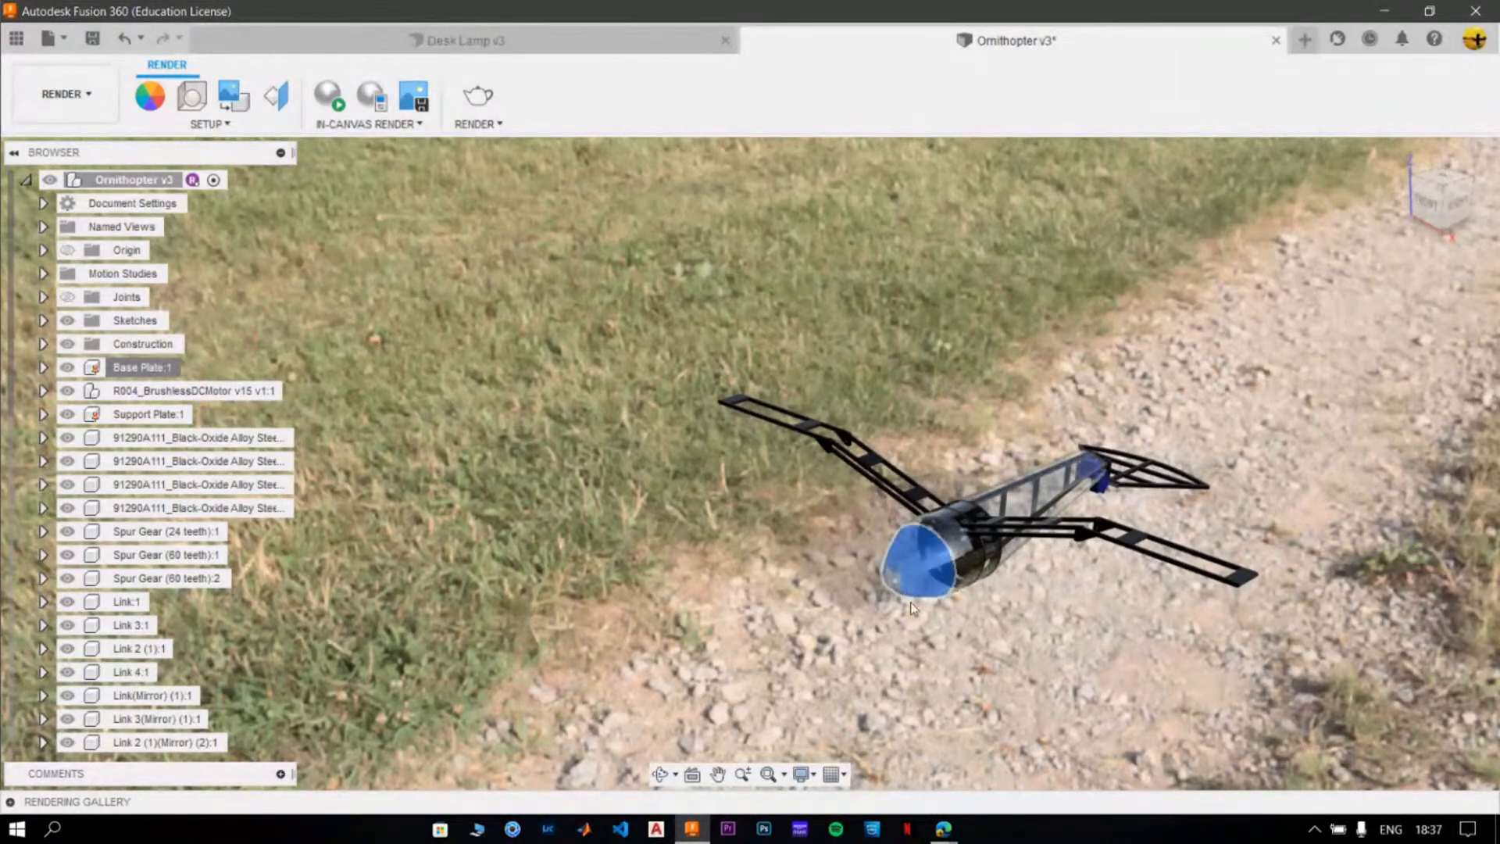
- Raise the roughness of the Glass (Clear) appearance slightly for a frosted look and close the appearance settings
scroll(1428, 651, up, 2)
scroll(1256, 593, down, 2)
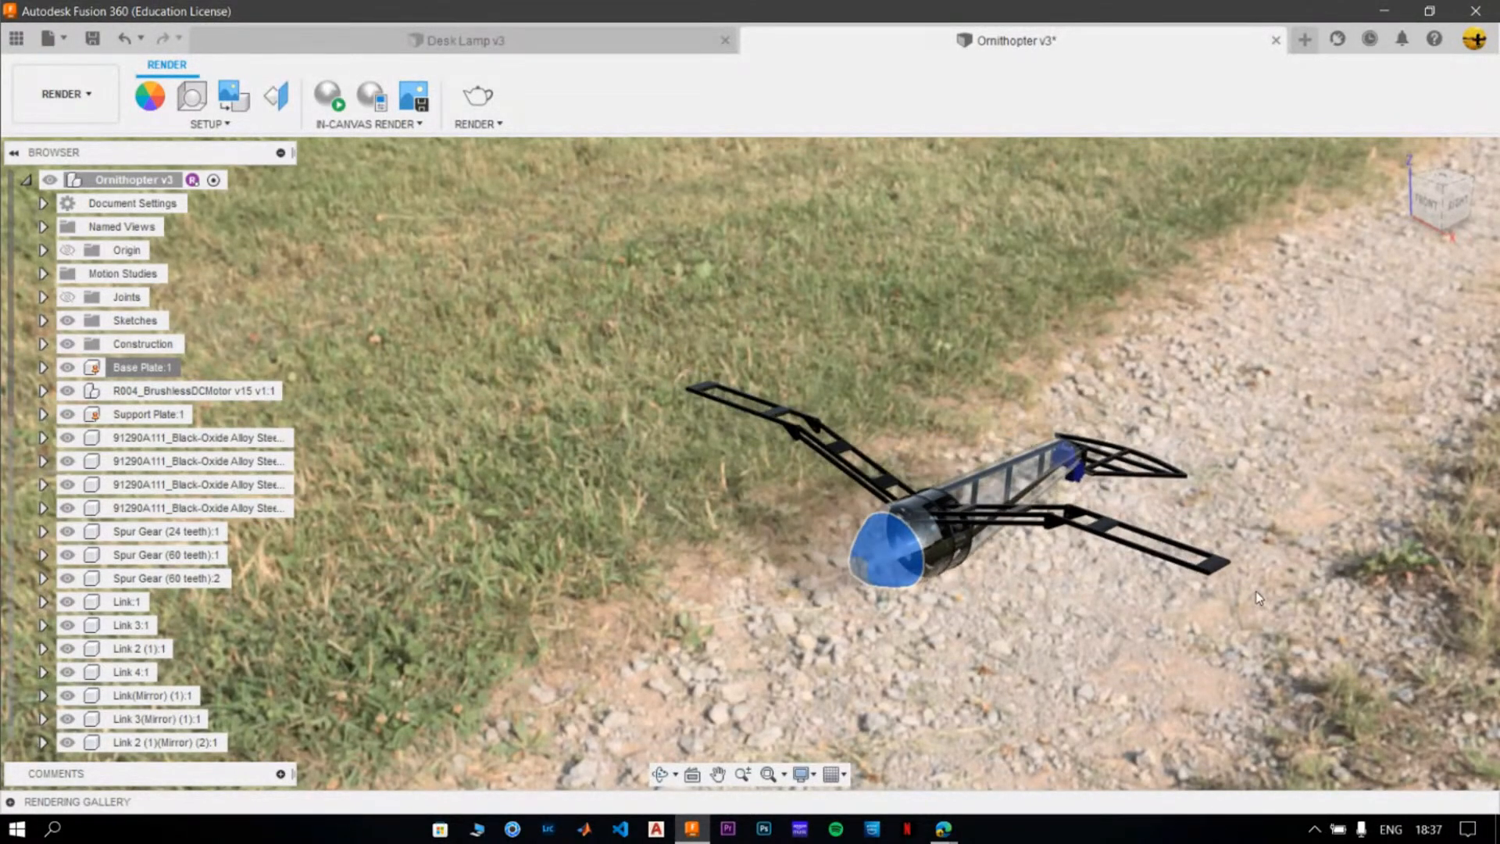
scroll(1258, 582, down, 1)
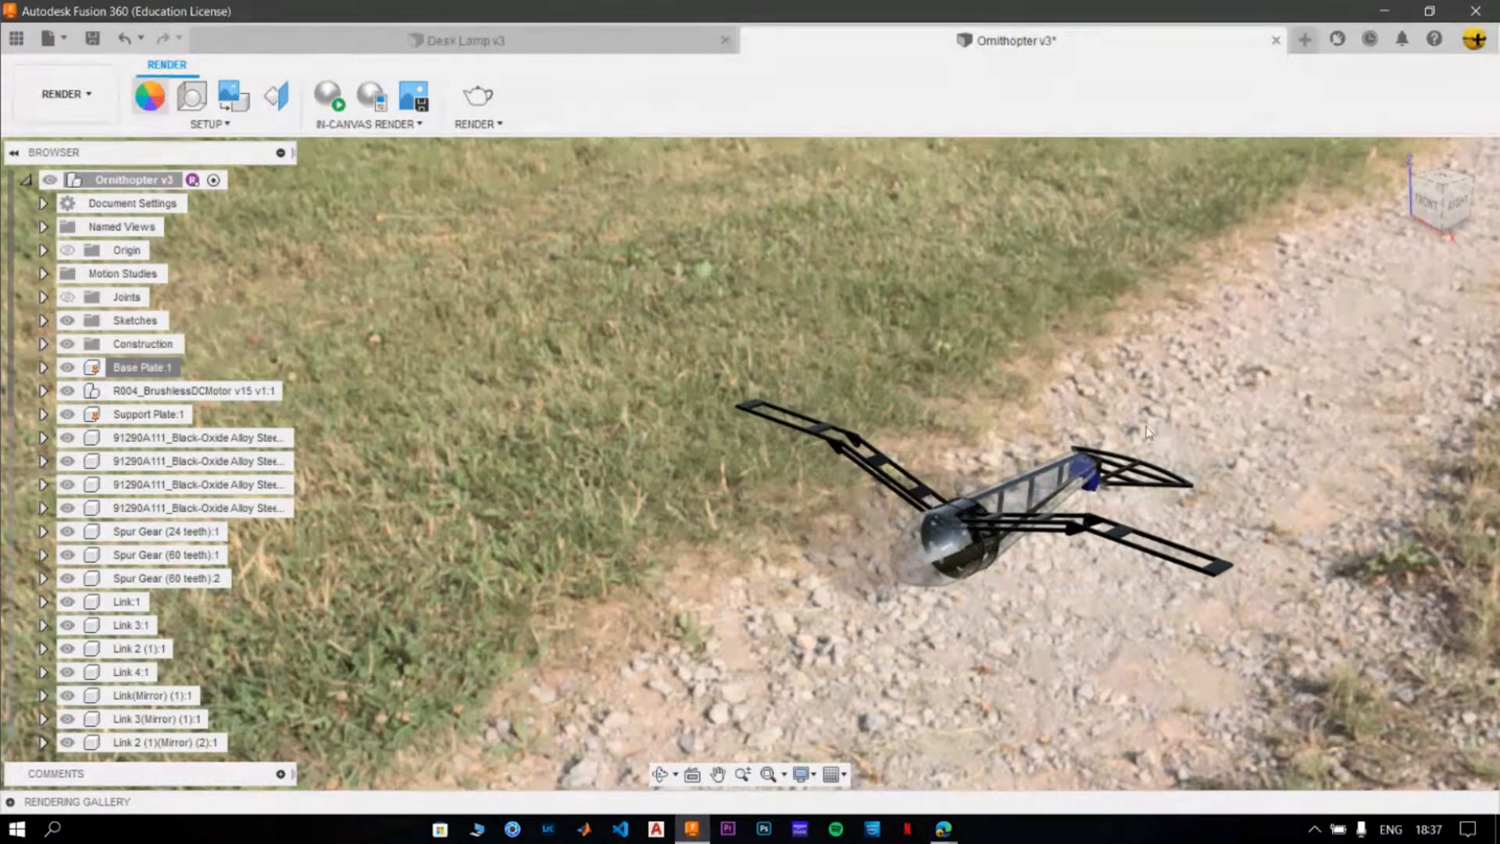
click(149, 99)
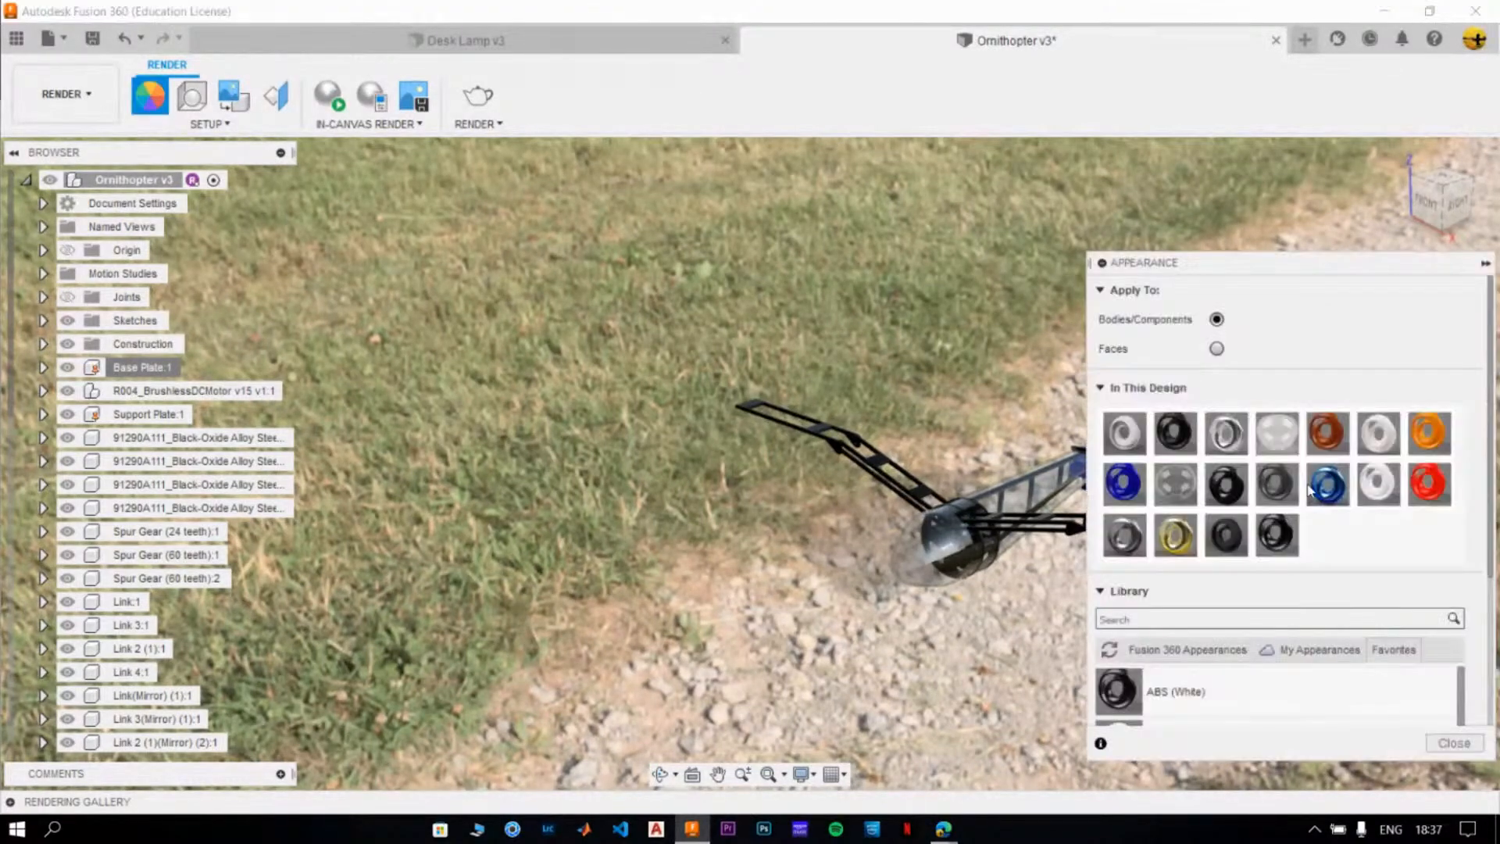
right_click(1189, 482)
click(1233, 487)
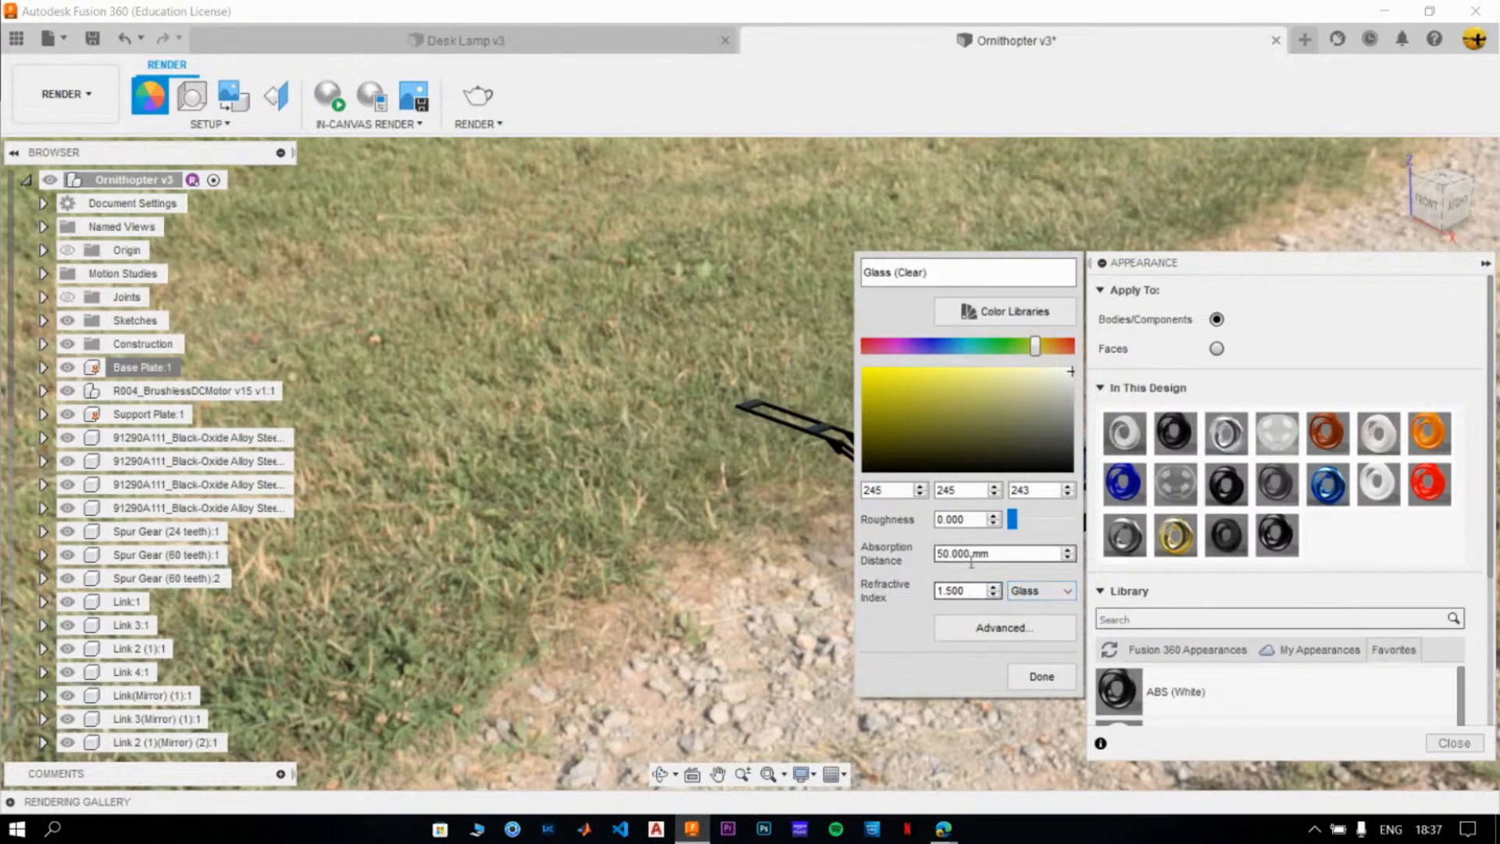
drag(1015, 521, 1031, 521)
click(1036, 671)
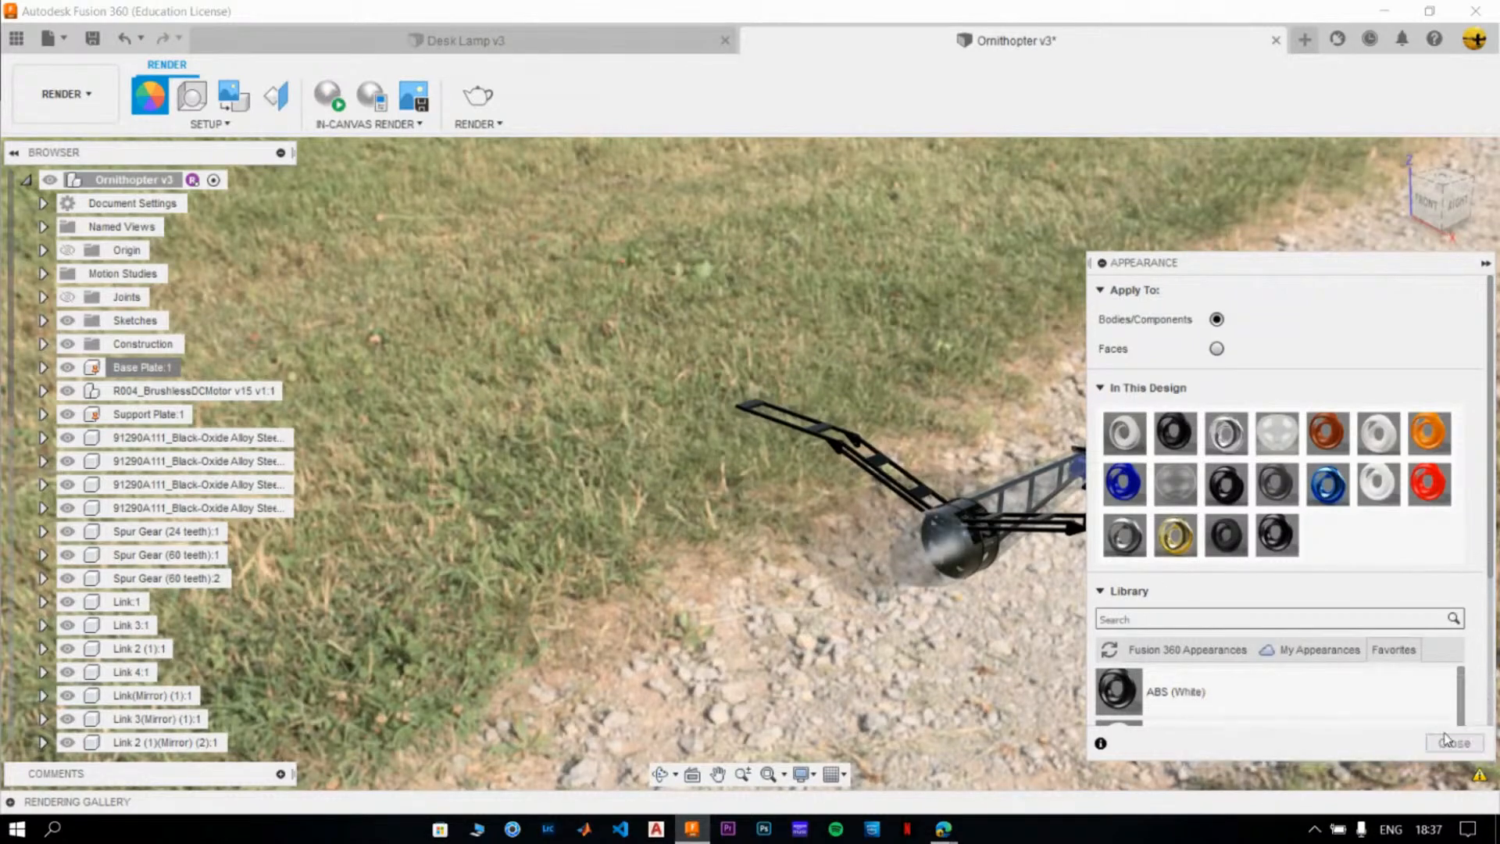
click(1454, 743)
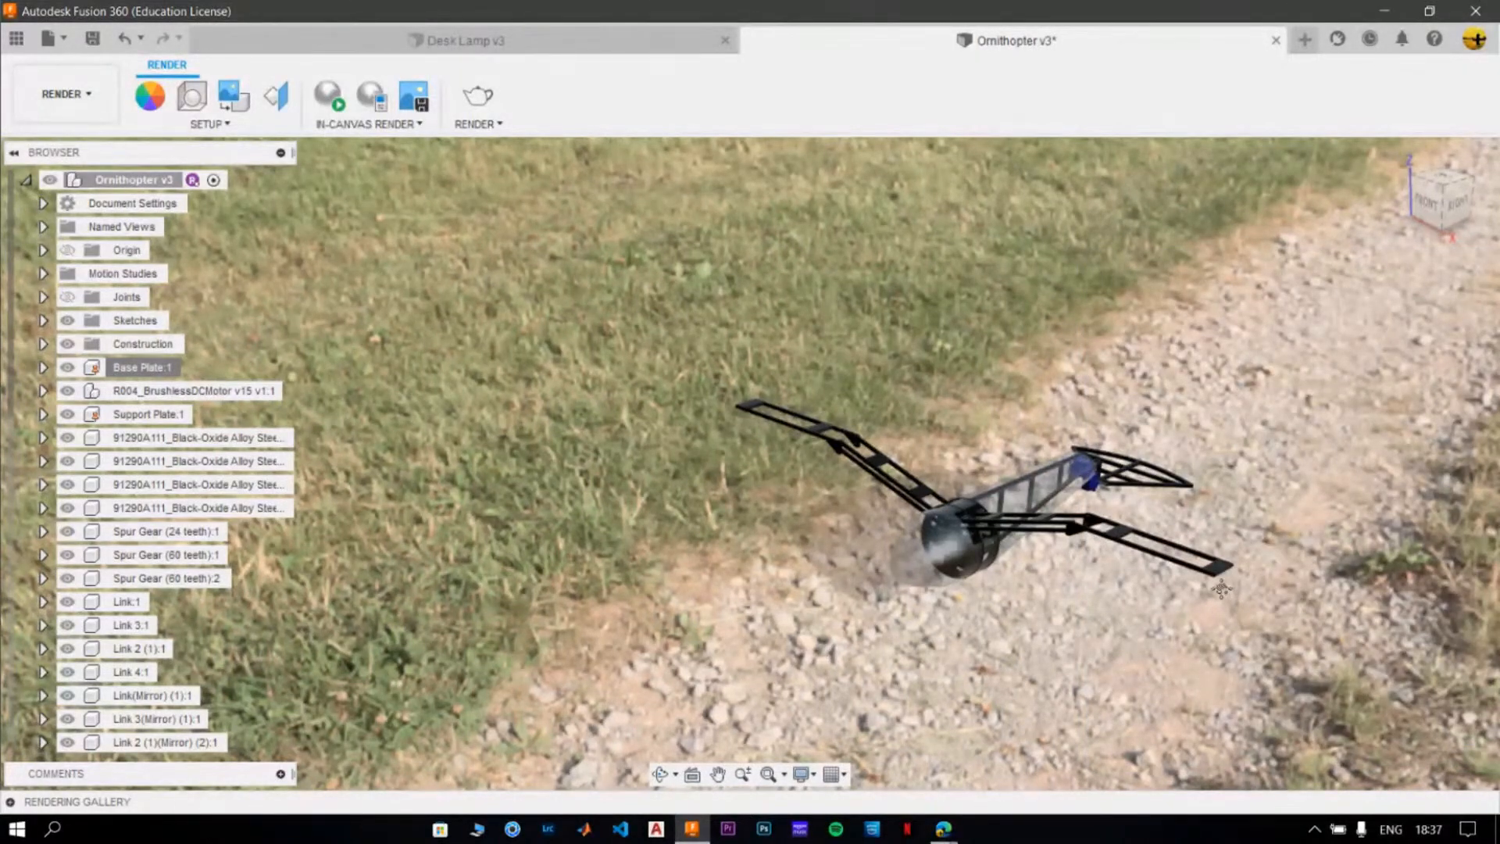
- Compare the frosted body against the grass and gravel, and position the ornithopter over the edge between them
middle_drag(1221, 588, 922, 600)
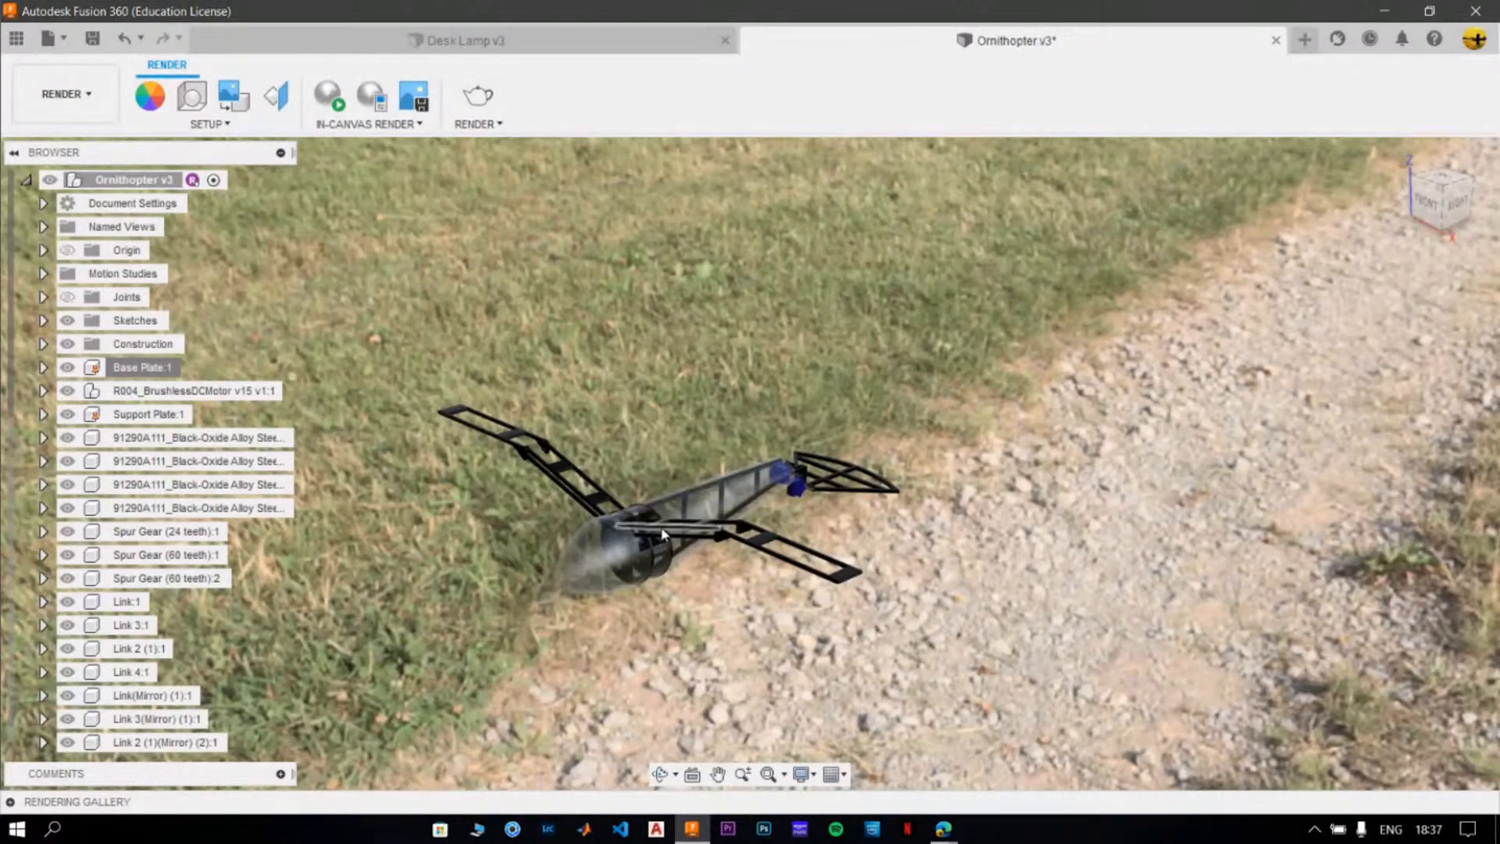
middle_drag(664, 528, 1000, 512)
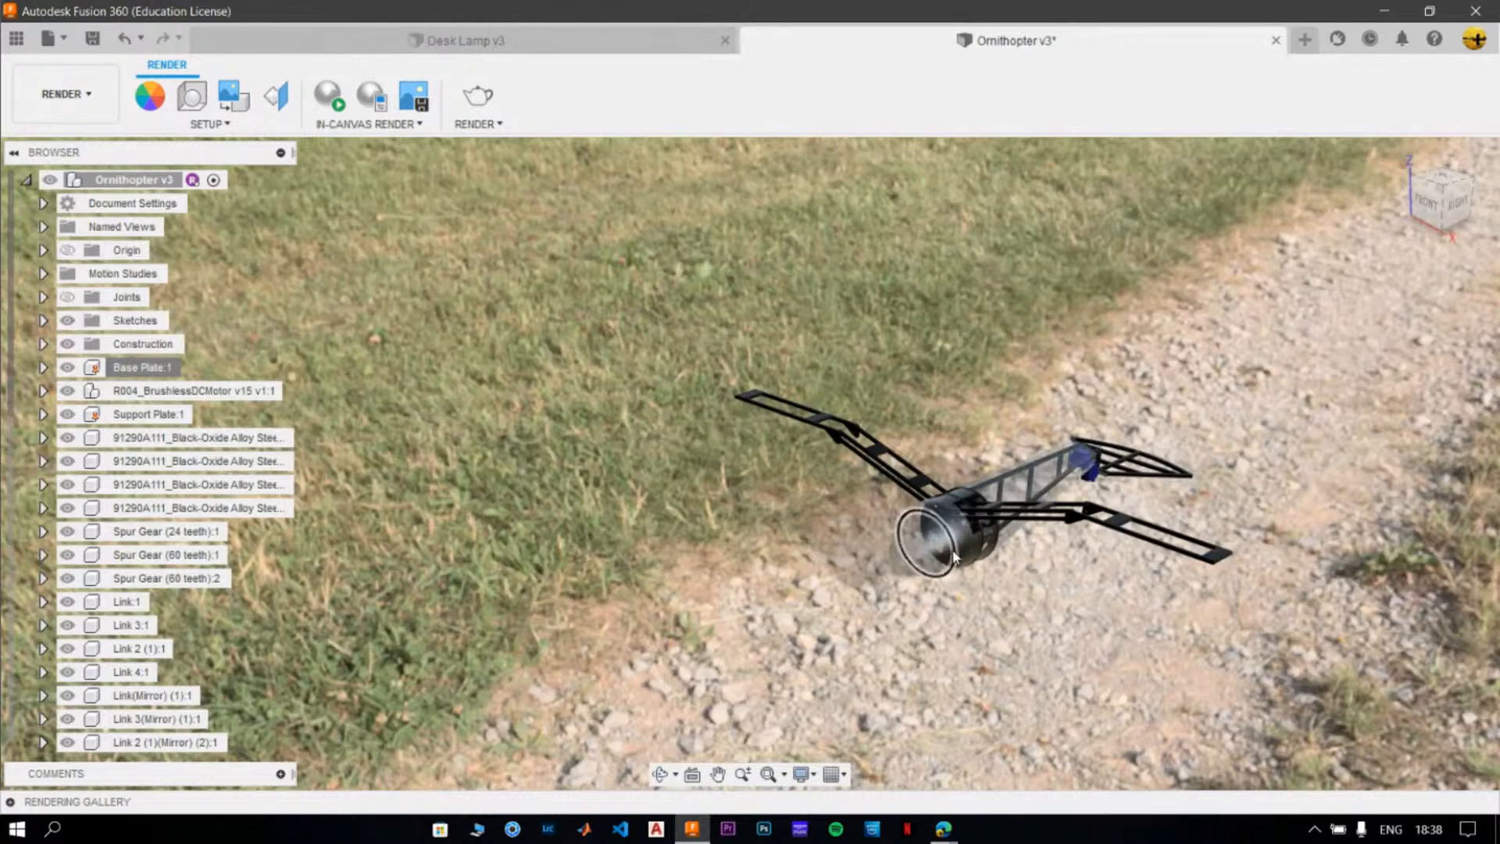
middle_drag(1003, 655, 626, 655)
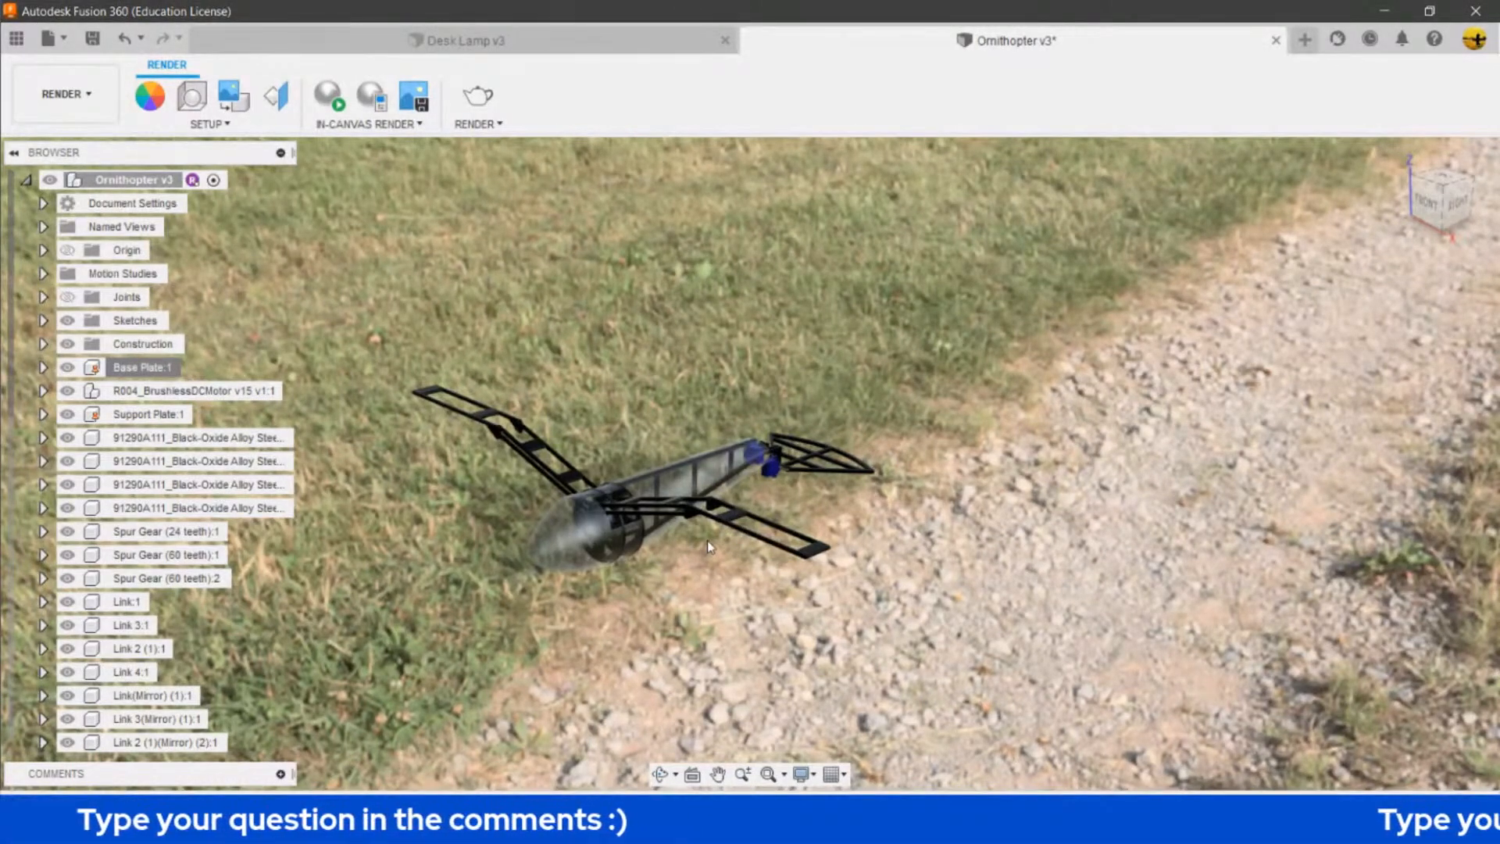
middle_drag(630, 544, 921, 521)
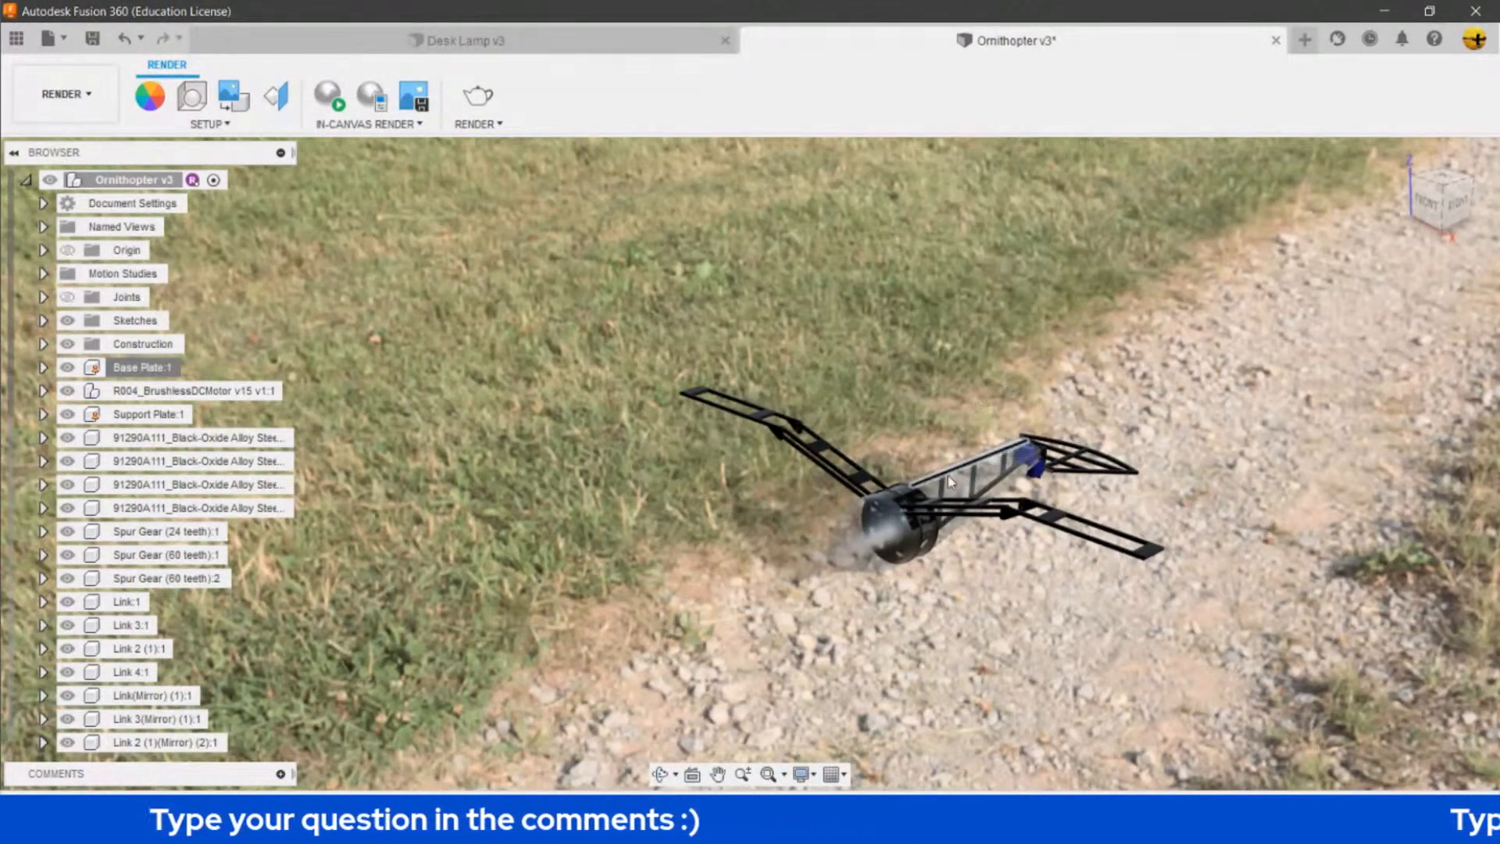
- Preview the scene with an in-canvas render, pause it after about half a minute, and stop the preview
click(334, 98)
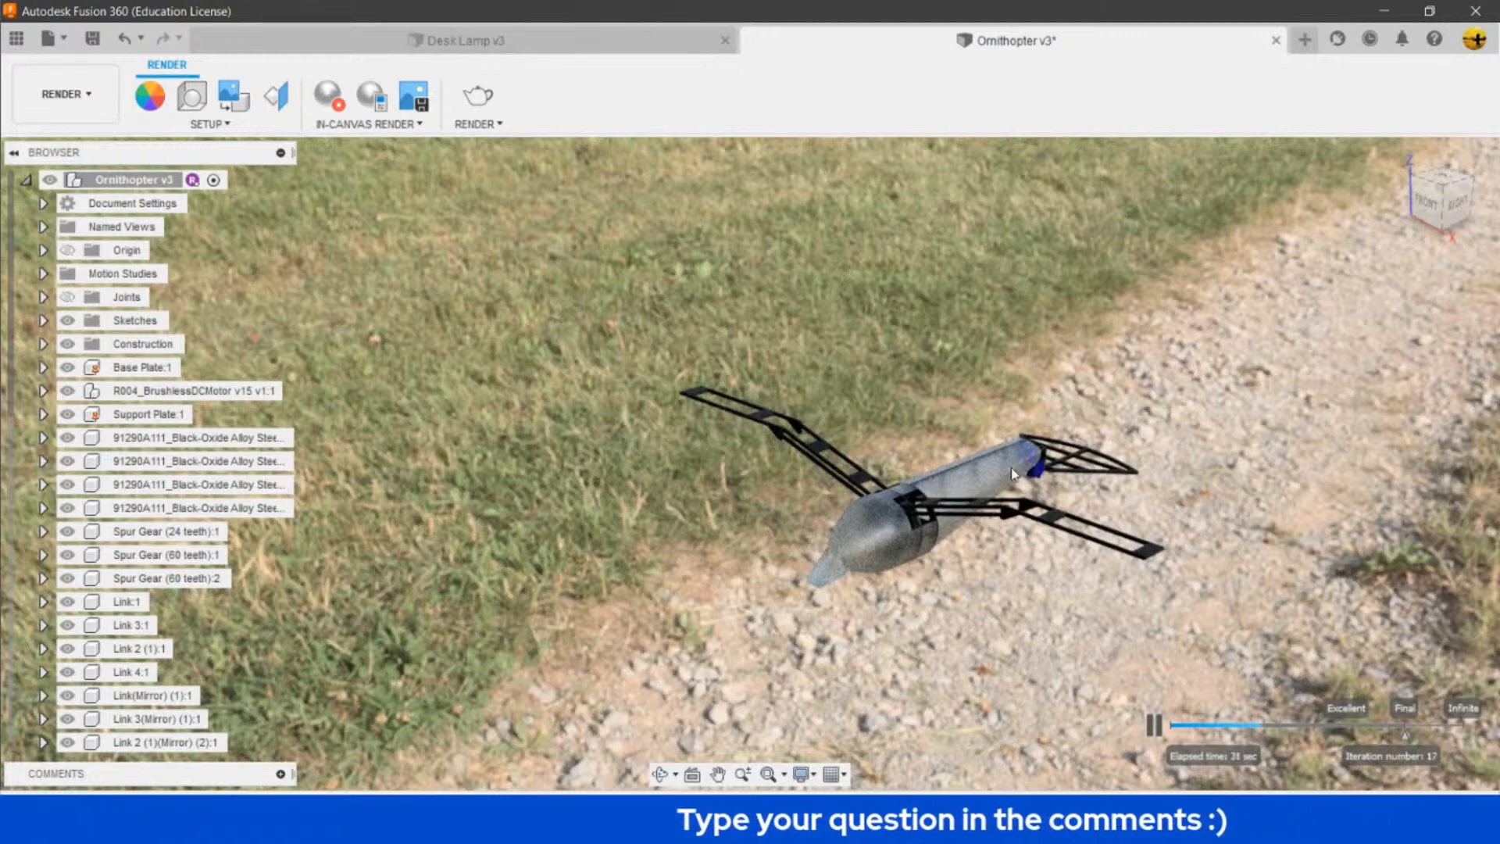
click(1155, 725)
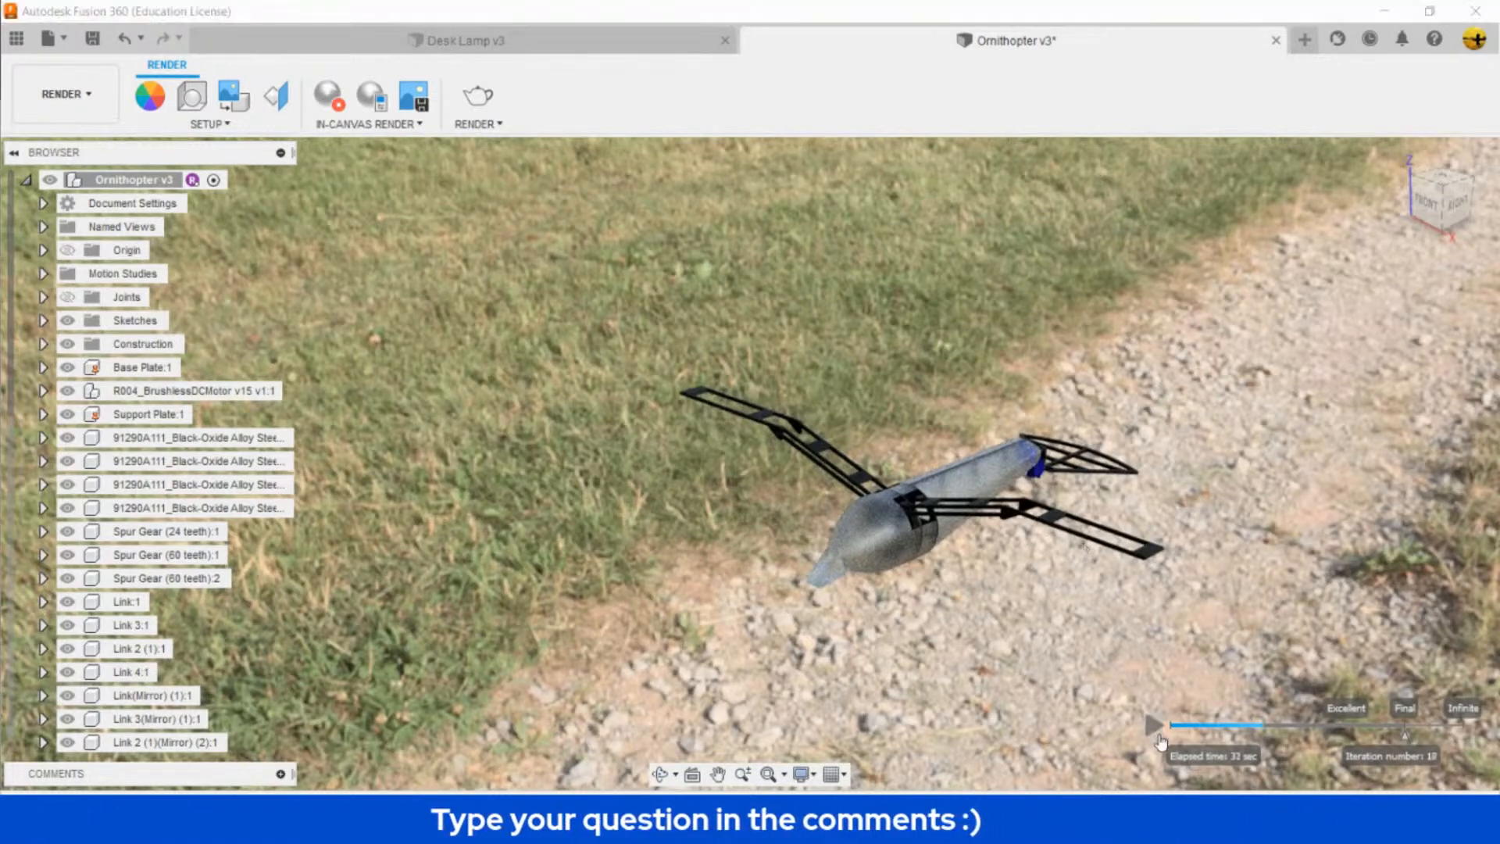
click(328, 104)
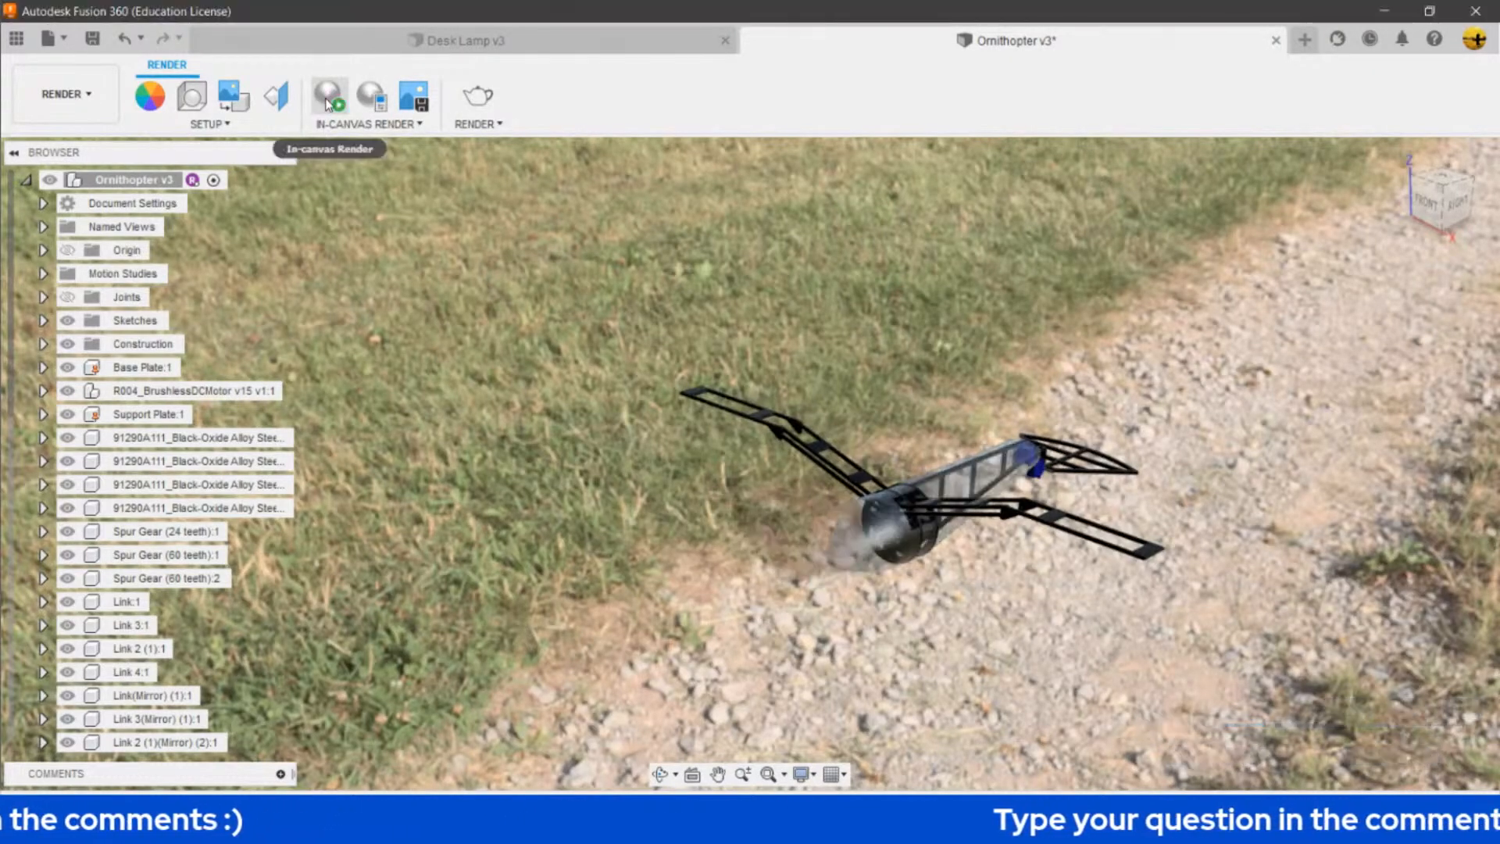
- Start a cloud render at the 8.5x11" 300PPI print size with Final quality
click(478, 96)
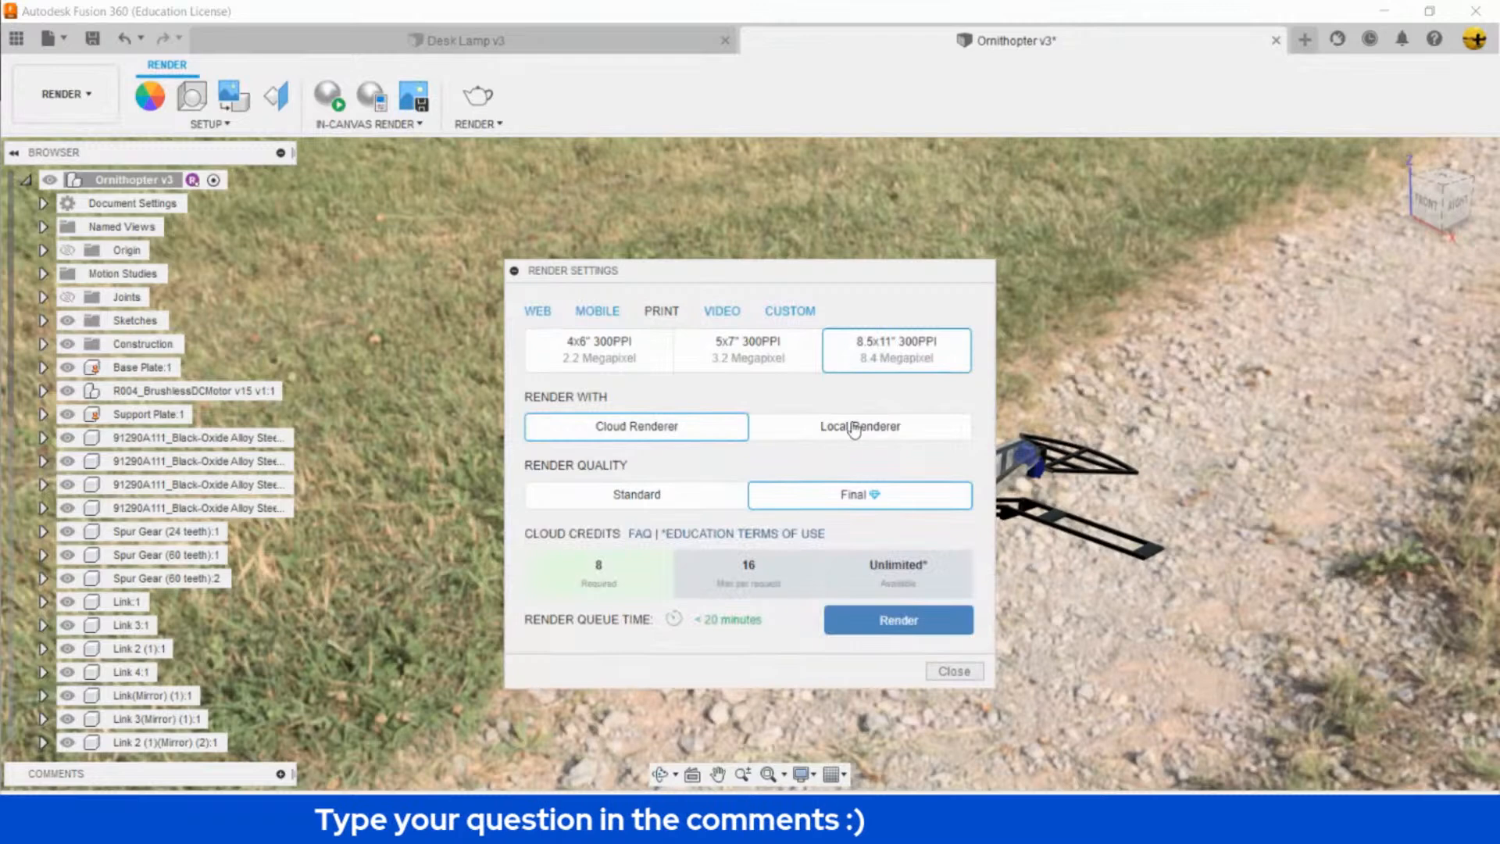
click(914, 626)
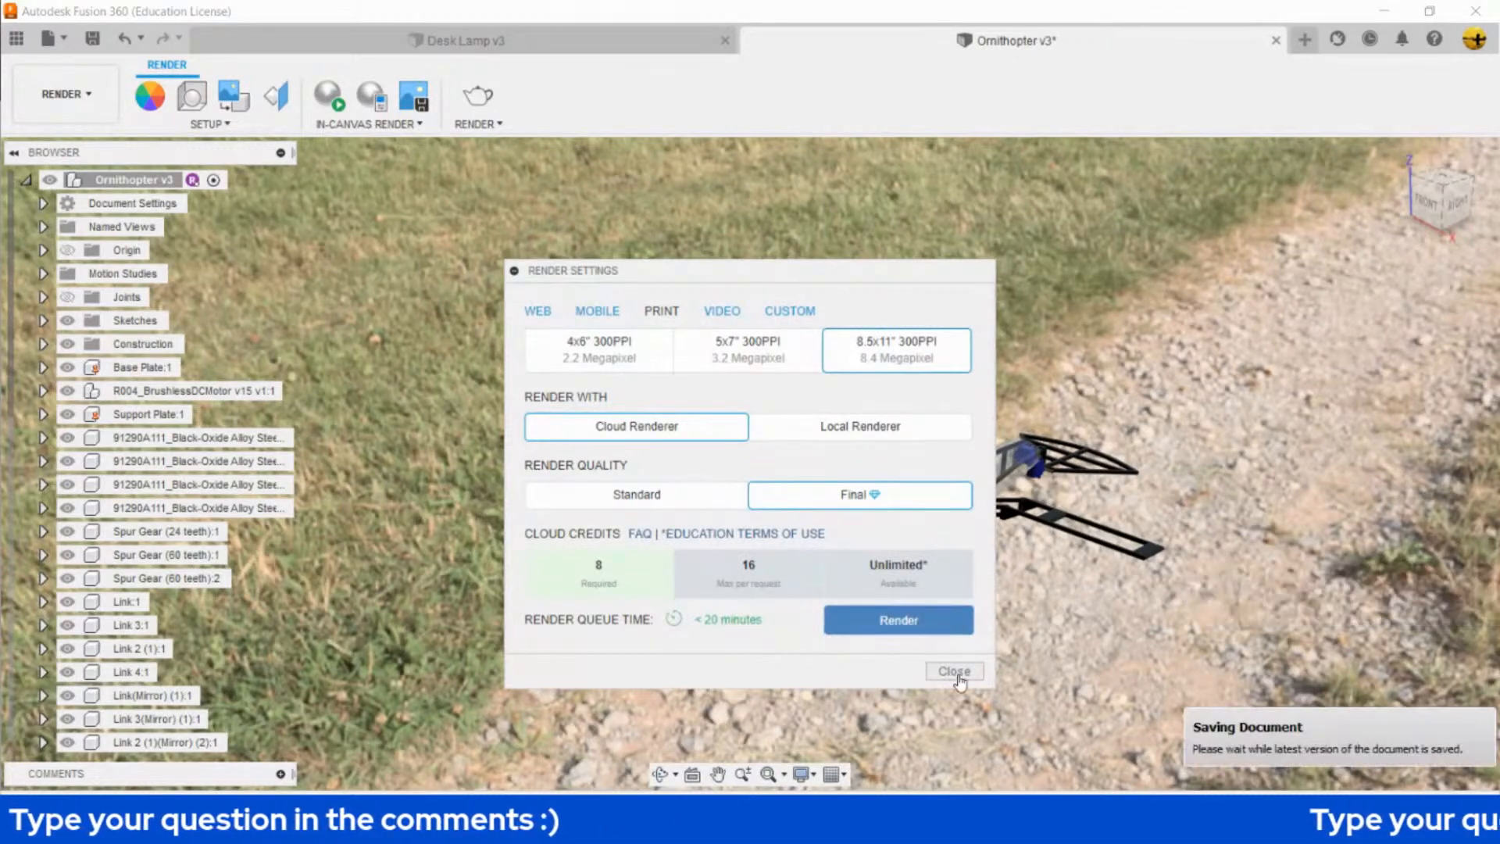